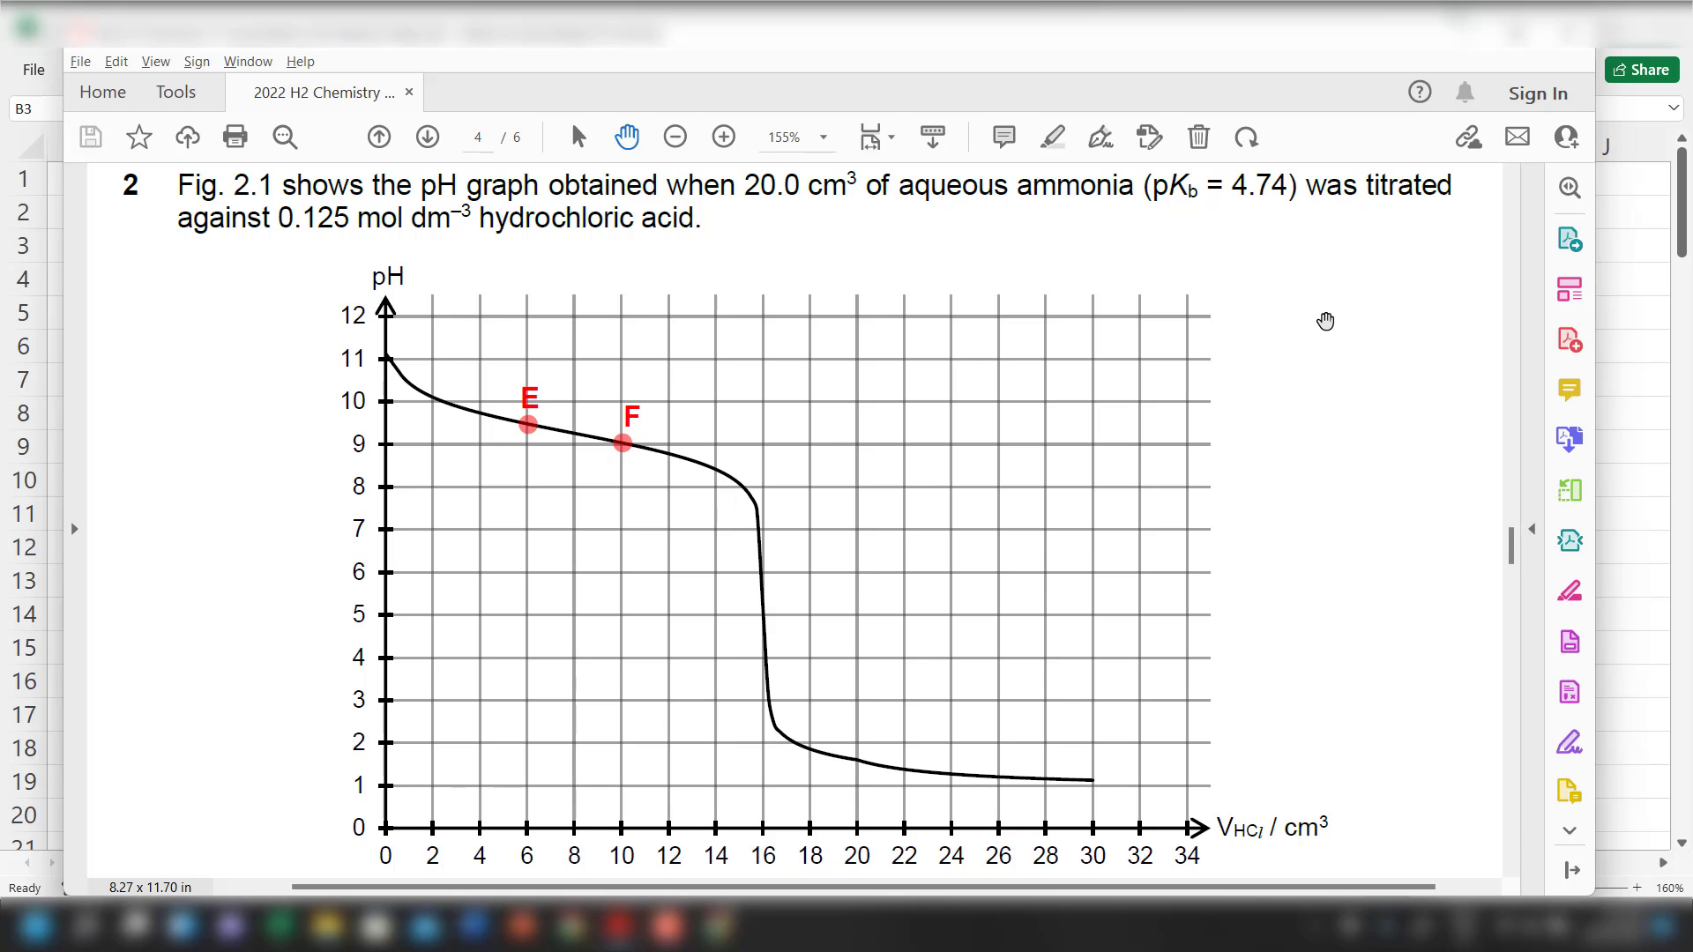
Switch from the titration question PDF to the blank Excel worksheet and enter the label [NH3] in cell B3
{"action": "left_click", "coordinate": [1461, 34]}
{"action": "left_click", "coordinate": [565, 278]}
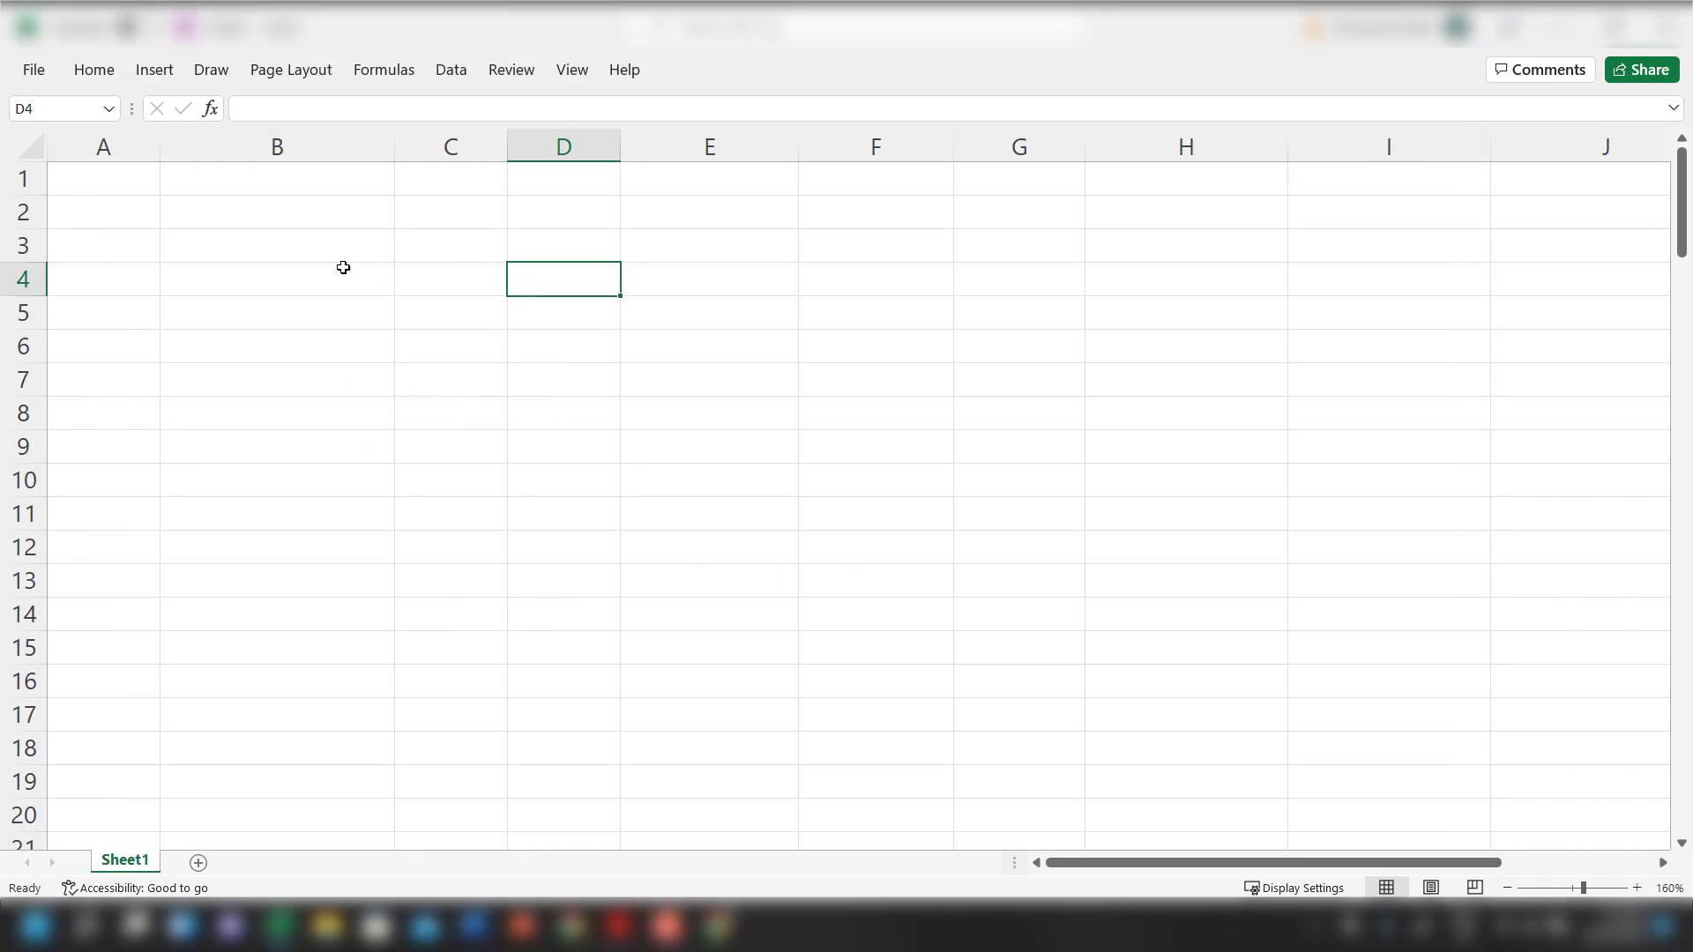
{"action": "left_click", "coordinate": [317, 261]}
{"action": "type", "text": "["}
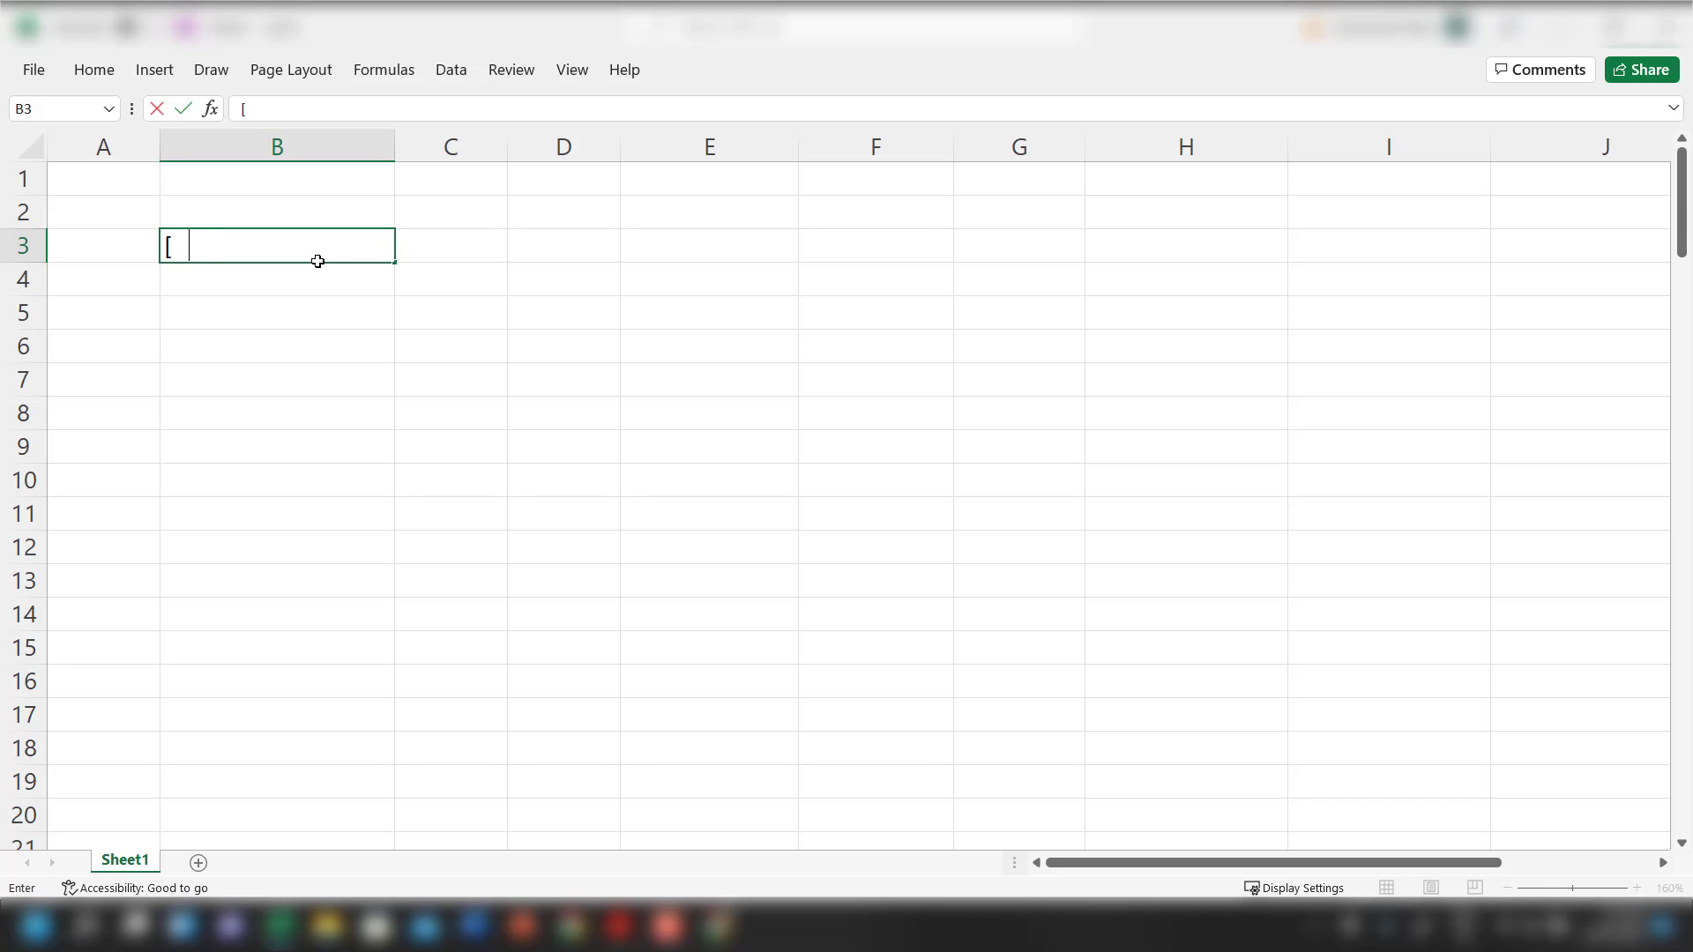
{"action": "type", "text": "NH3]"}
Format the 3 in the [NH3] label in B3 as subscript
{"action": "left_click_drag", "start_coordinate": [206, 248], "coordinate": [219, 247]}
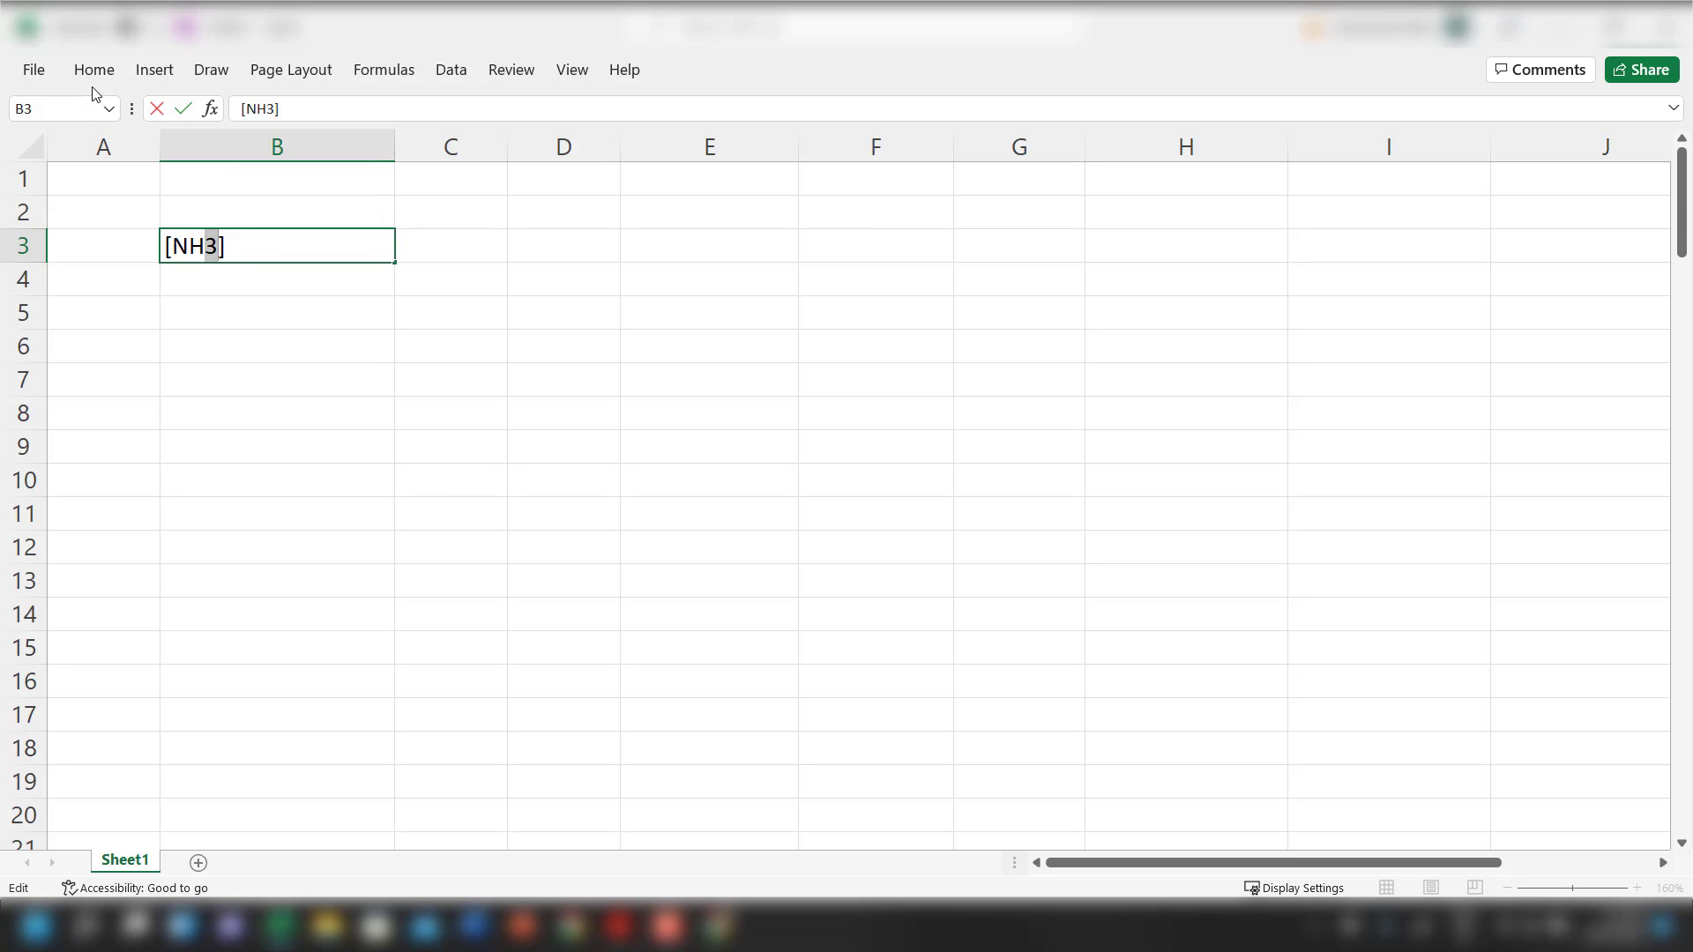
{"action": "type", "text": "1"}
{"action": "key", "text": "shift+Left"}
{"action": "key", "text": "ctrl+1"}
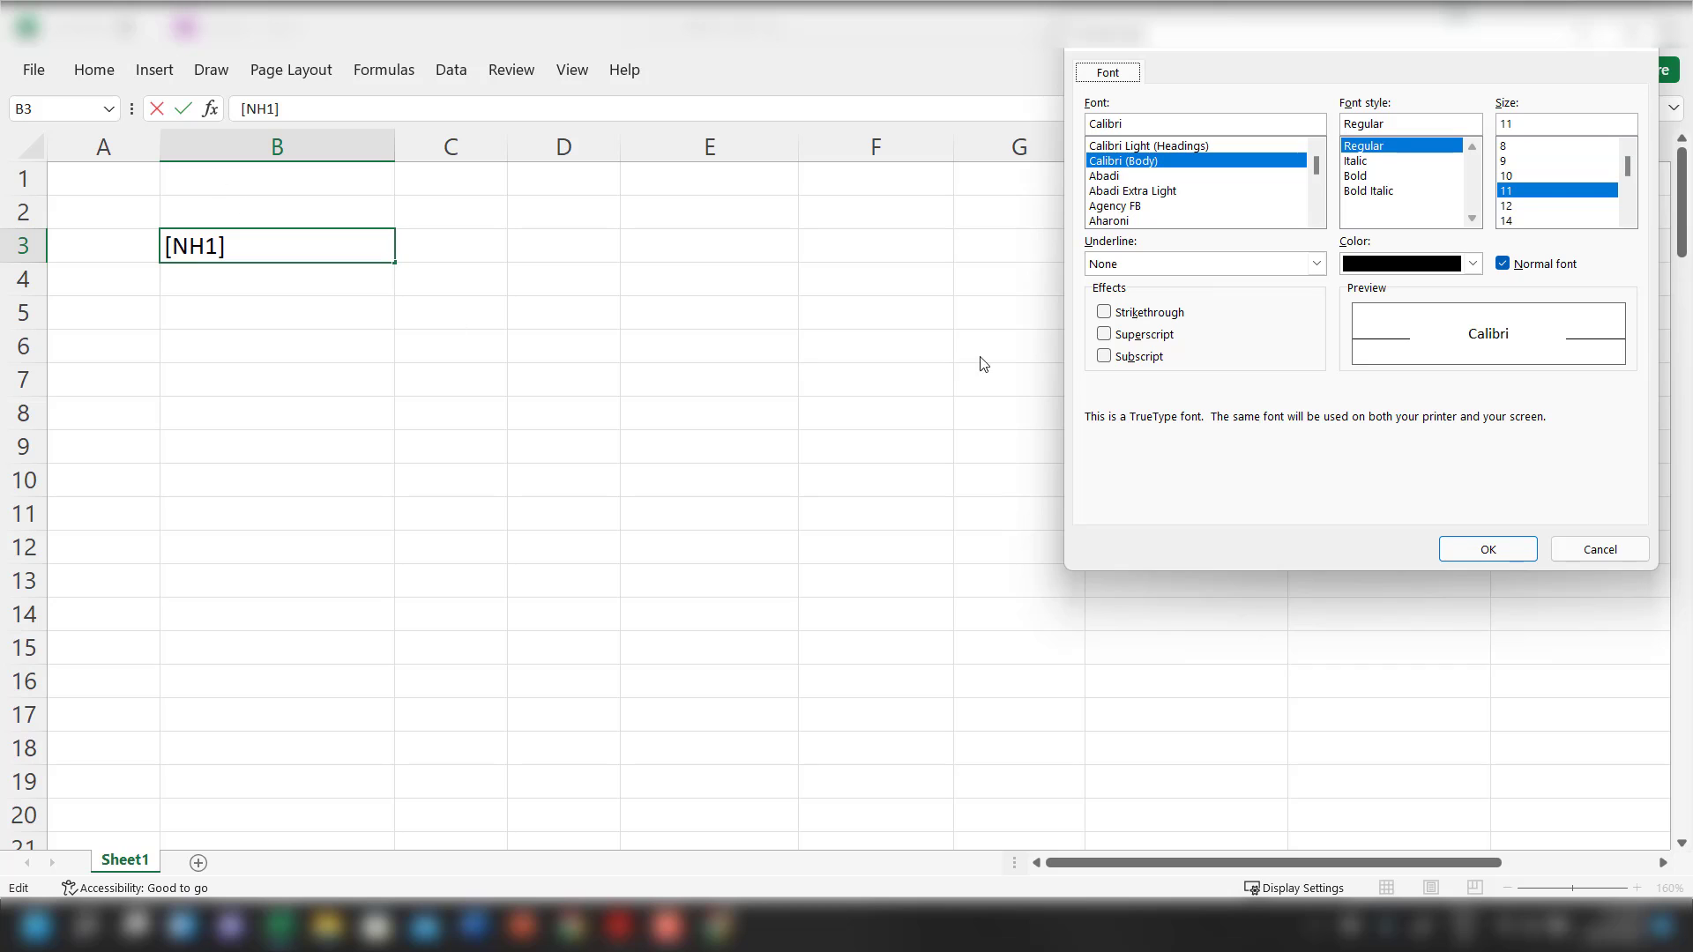
{"action": "left_click", "coordinate": [1117, 358]}
{"action": "left_click", "coordinate": [1488, 548]}
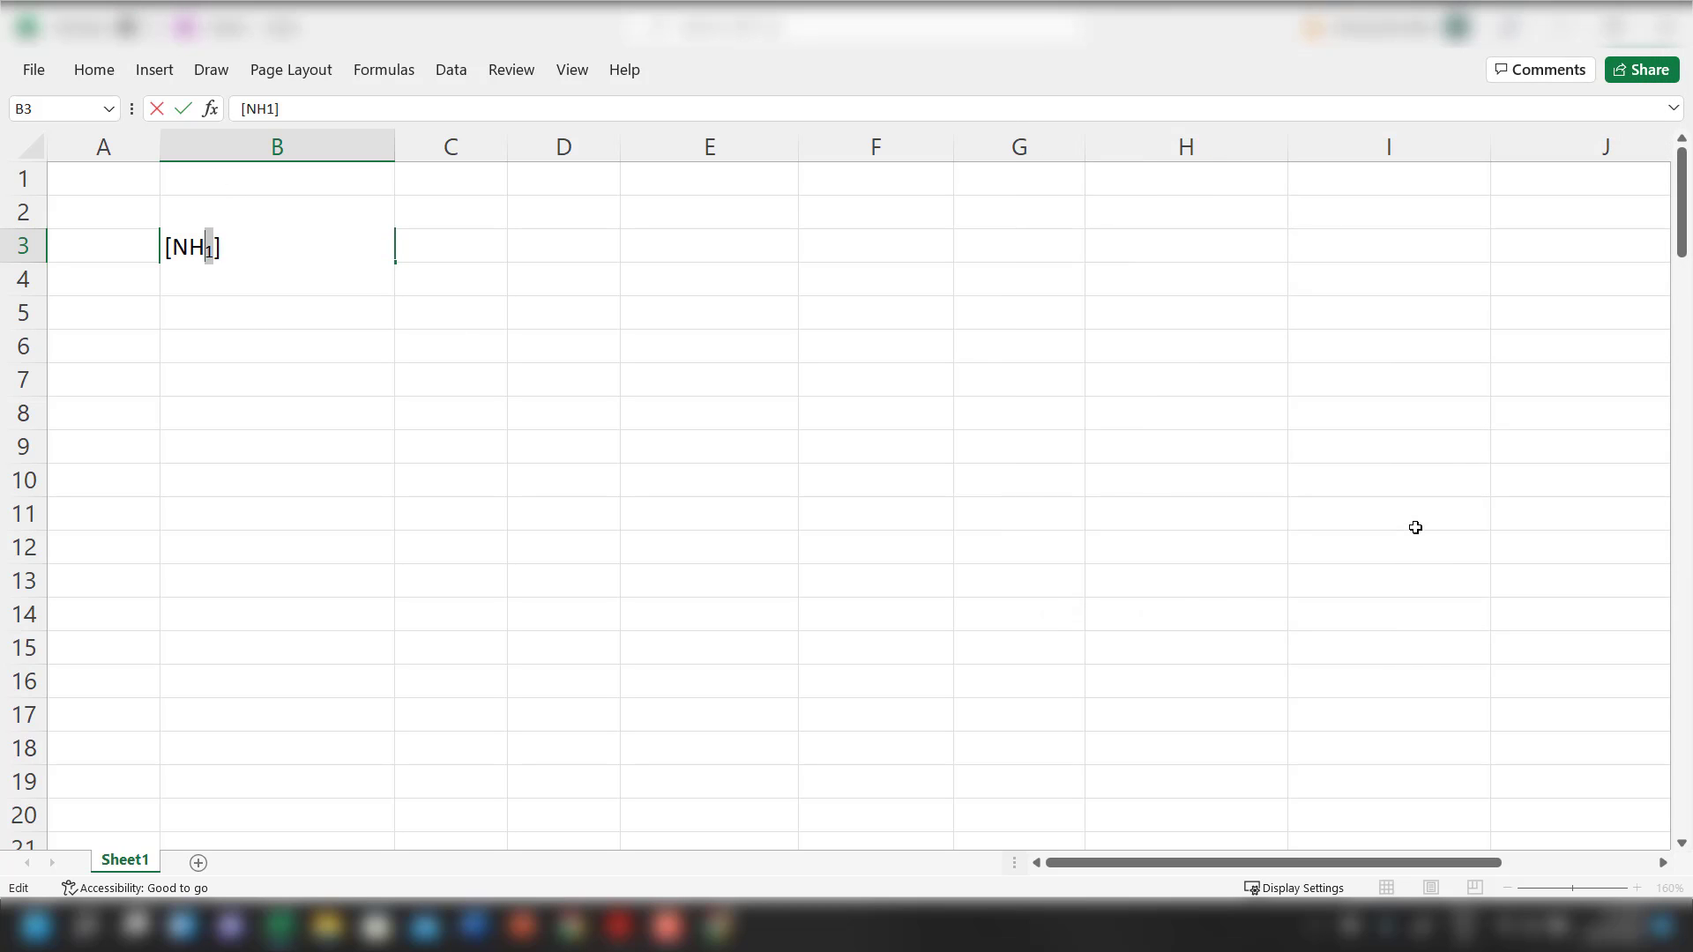
{"action": "type", "text": "3"}
{"action": "key", "text": "Return"}
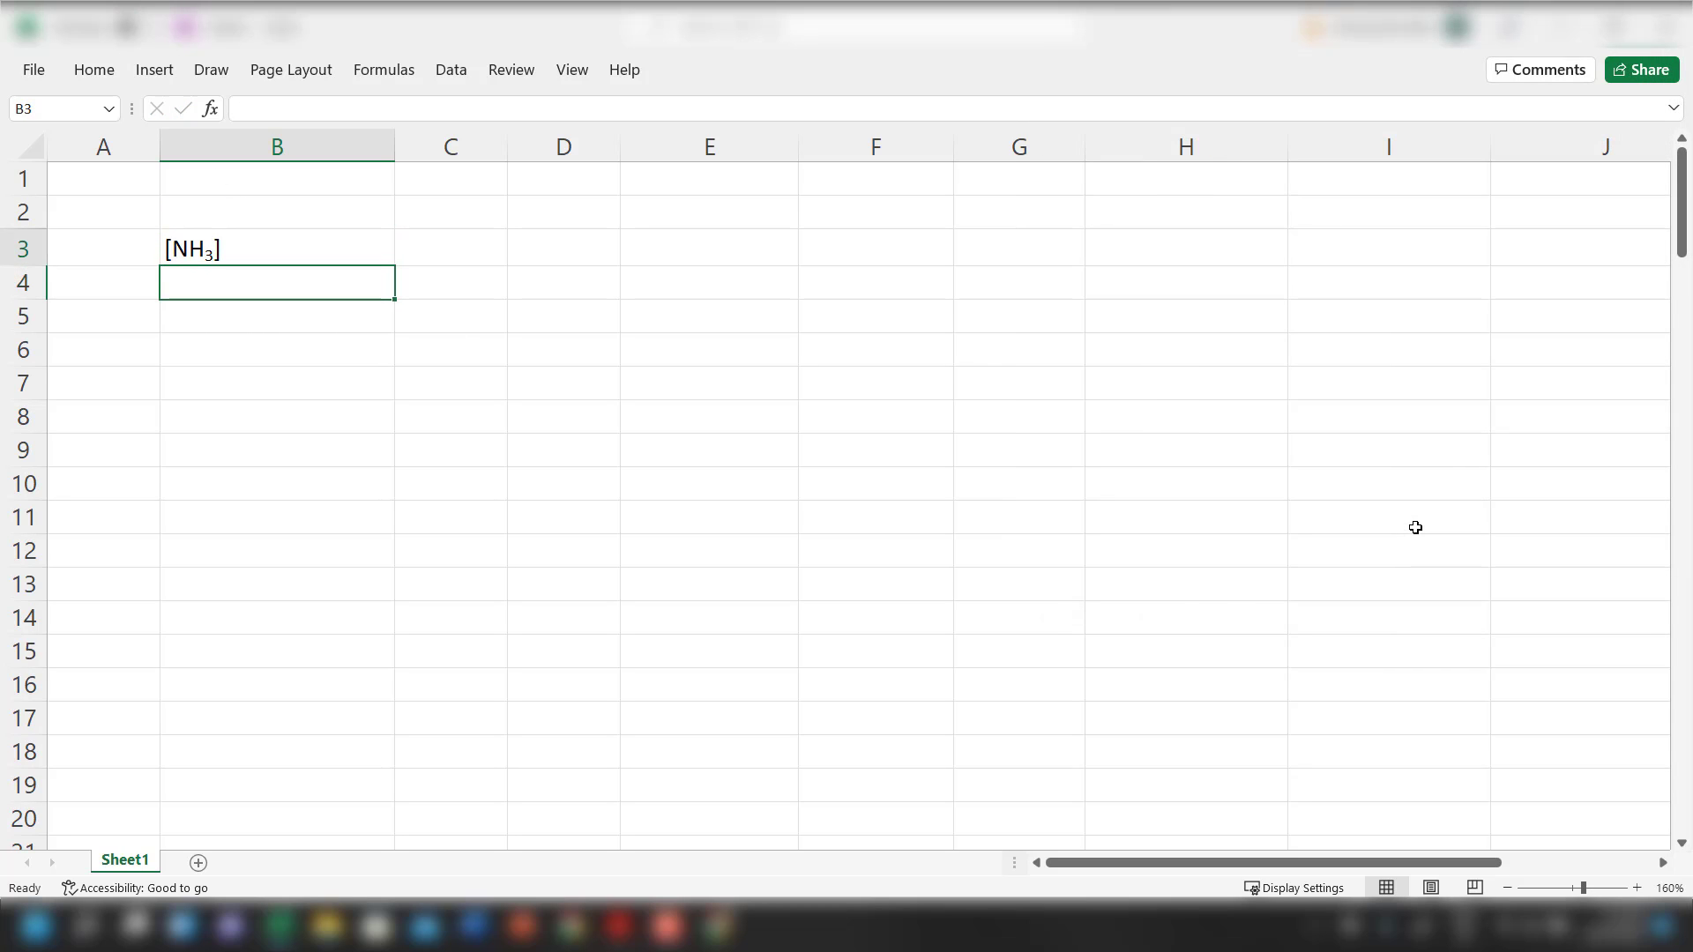
Enter the ammonia concentration 0.100 in cell C3
{"action": "key", "text": "Up"}
{"action": "key", "text": "Right"}
{"action": "type", "text": "0.100"}
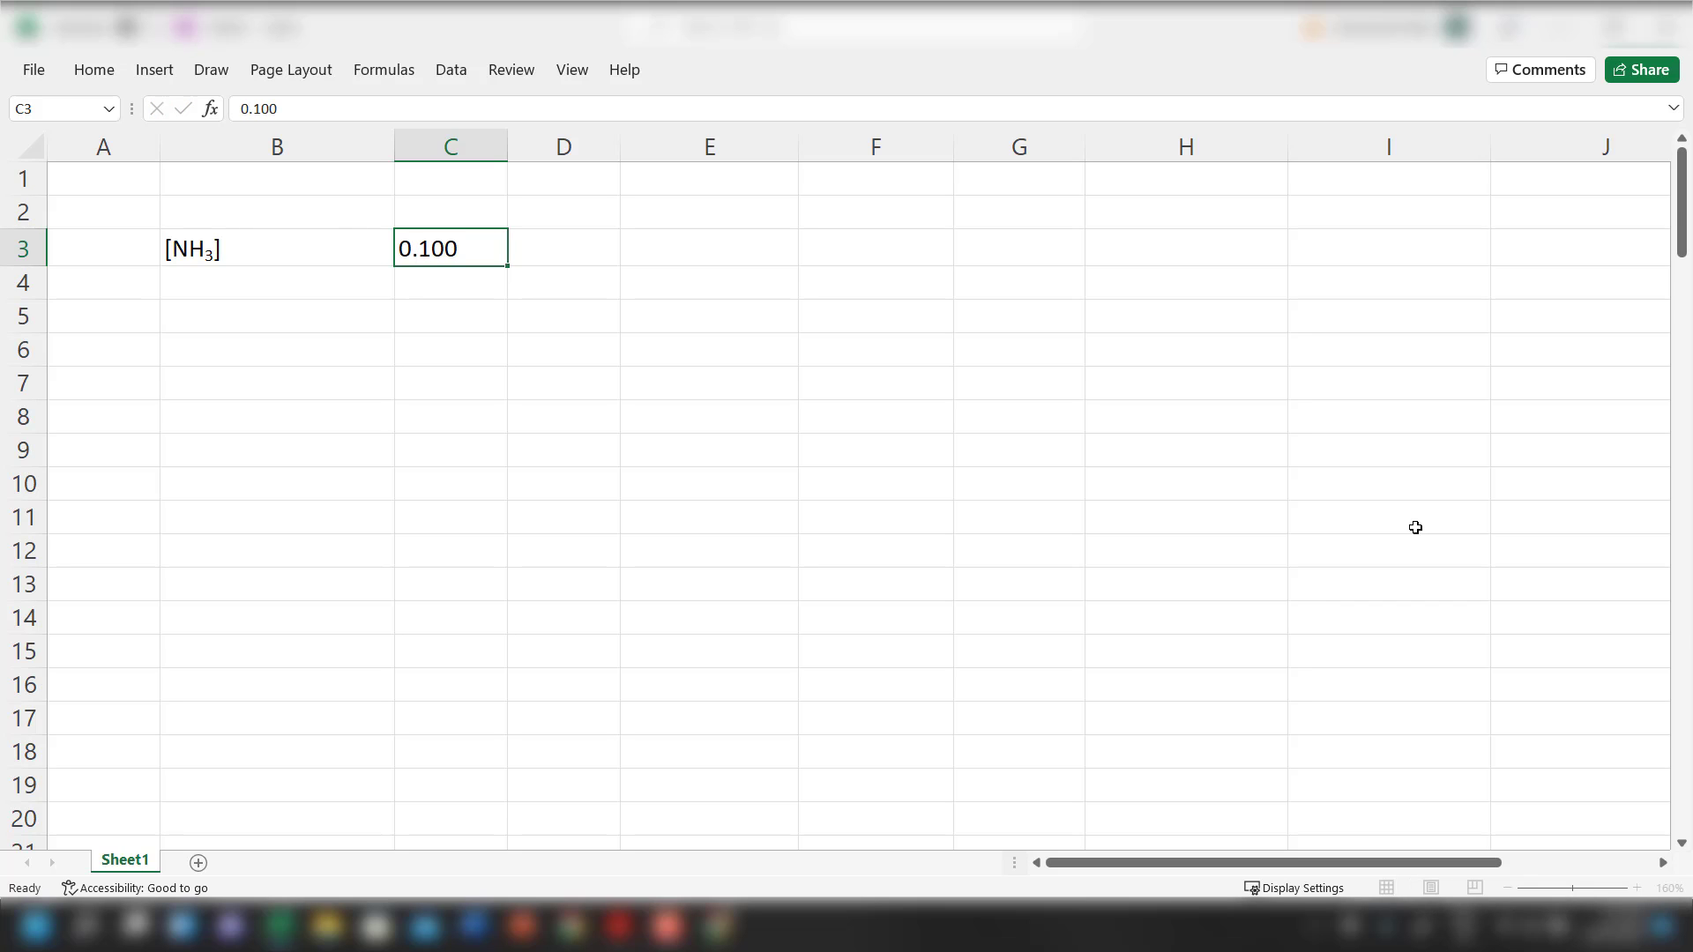
{"action": "key", "text": "Return"}
Append the unit "/ mol dm-3" to the label in B3, with the -3 in superscript
{"action": "double_click", "coordinate": [321, 250]}
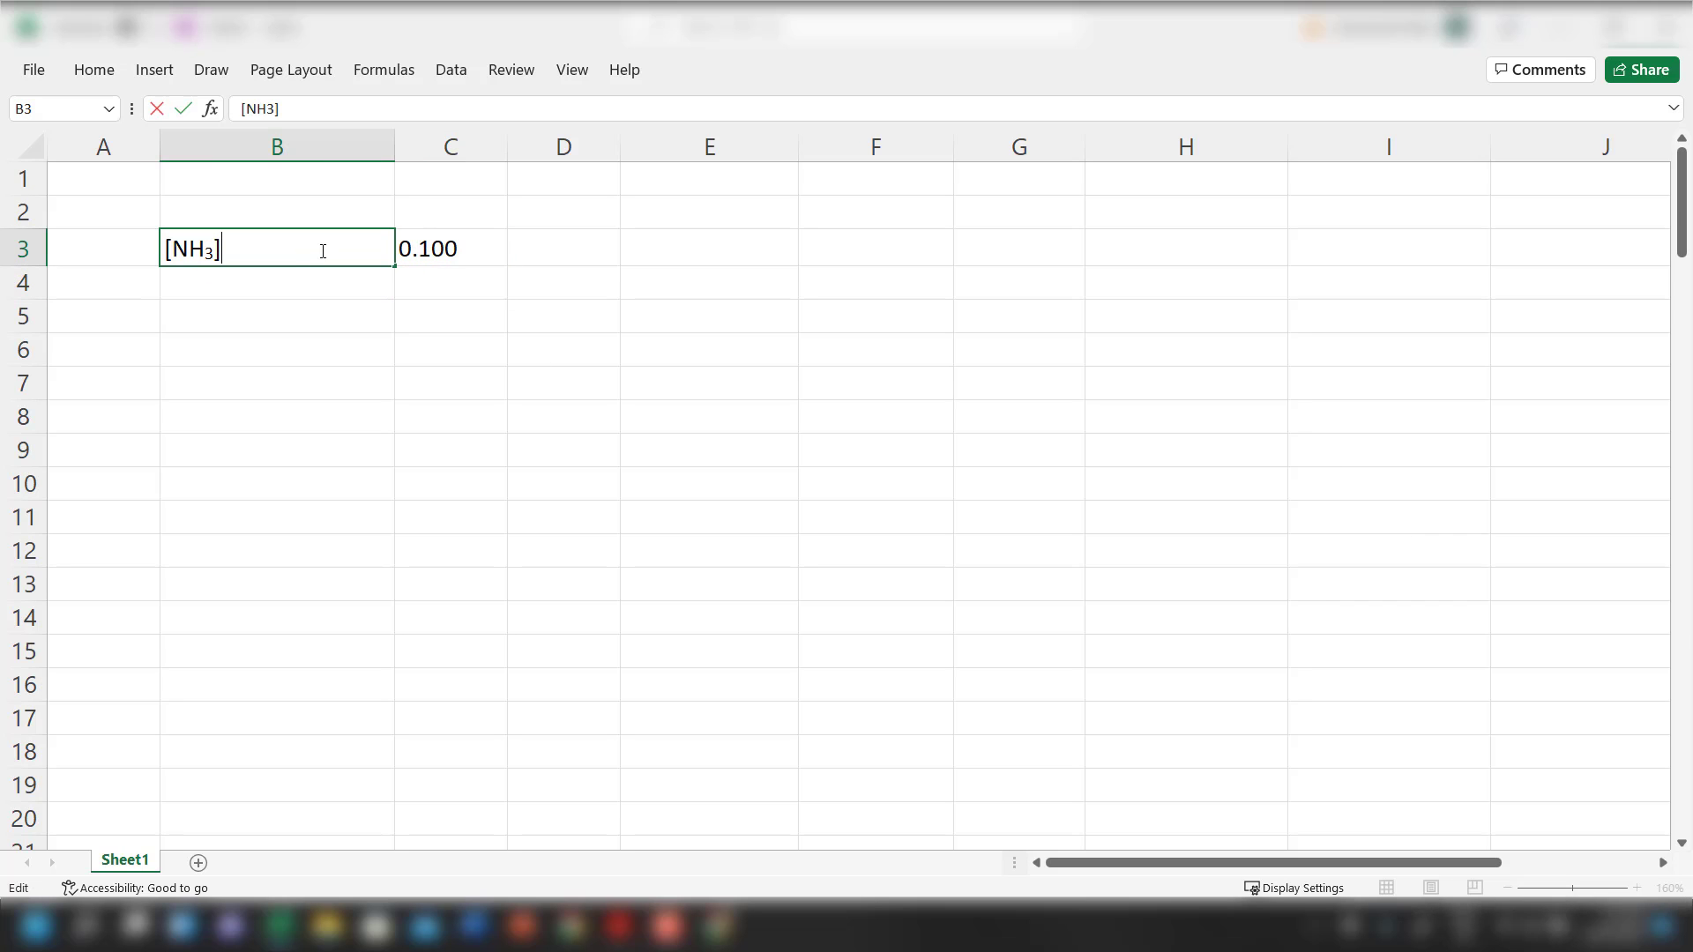
{"action": "type", "text": "/ mol  dm-3"}
{"action": "key", "text": "shift+Left"}
{"action": "key", "text": "shift+Left"}
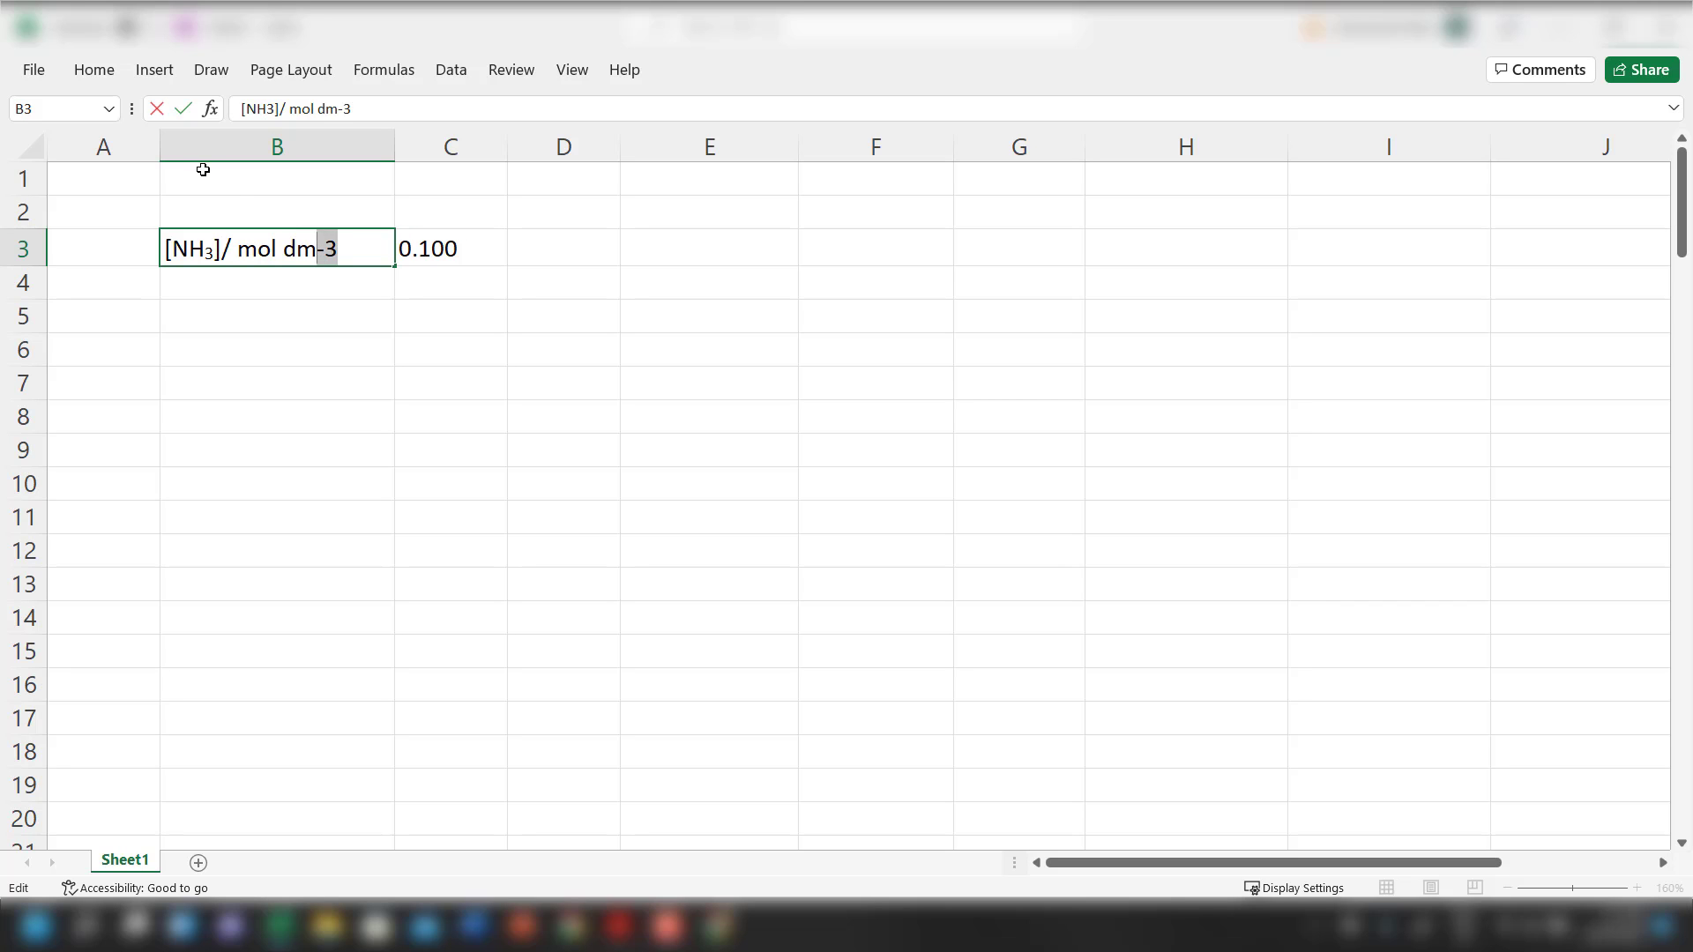
{"action": "key", "text": "ctrl+1"}
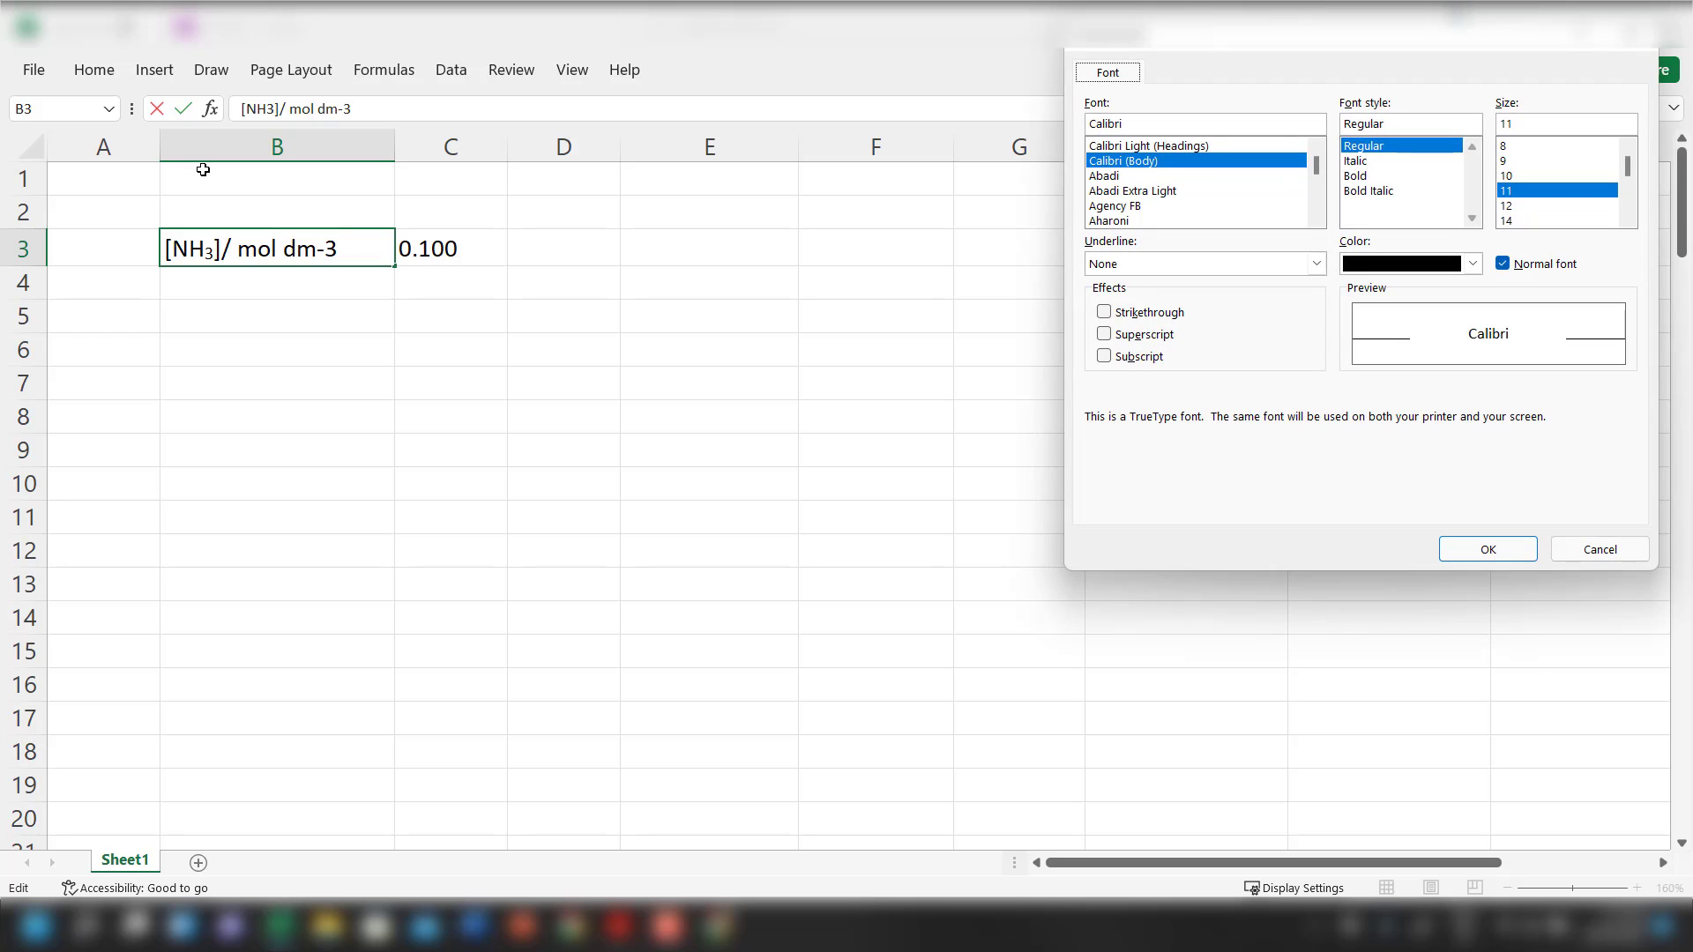
{"action": "left_click", "coordinate": [1144, 340]}
{"action": "left_click", "coordinate": [1444, 550]}
{"action": "left_click", "coordinate": [450, 519]}
{"action": "left_click", "coordinate": [454, 283]}
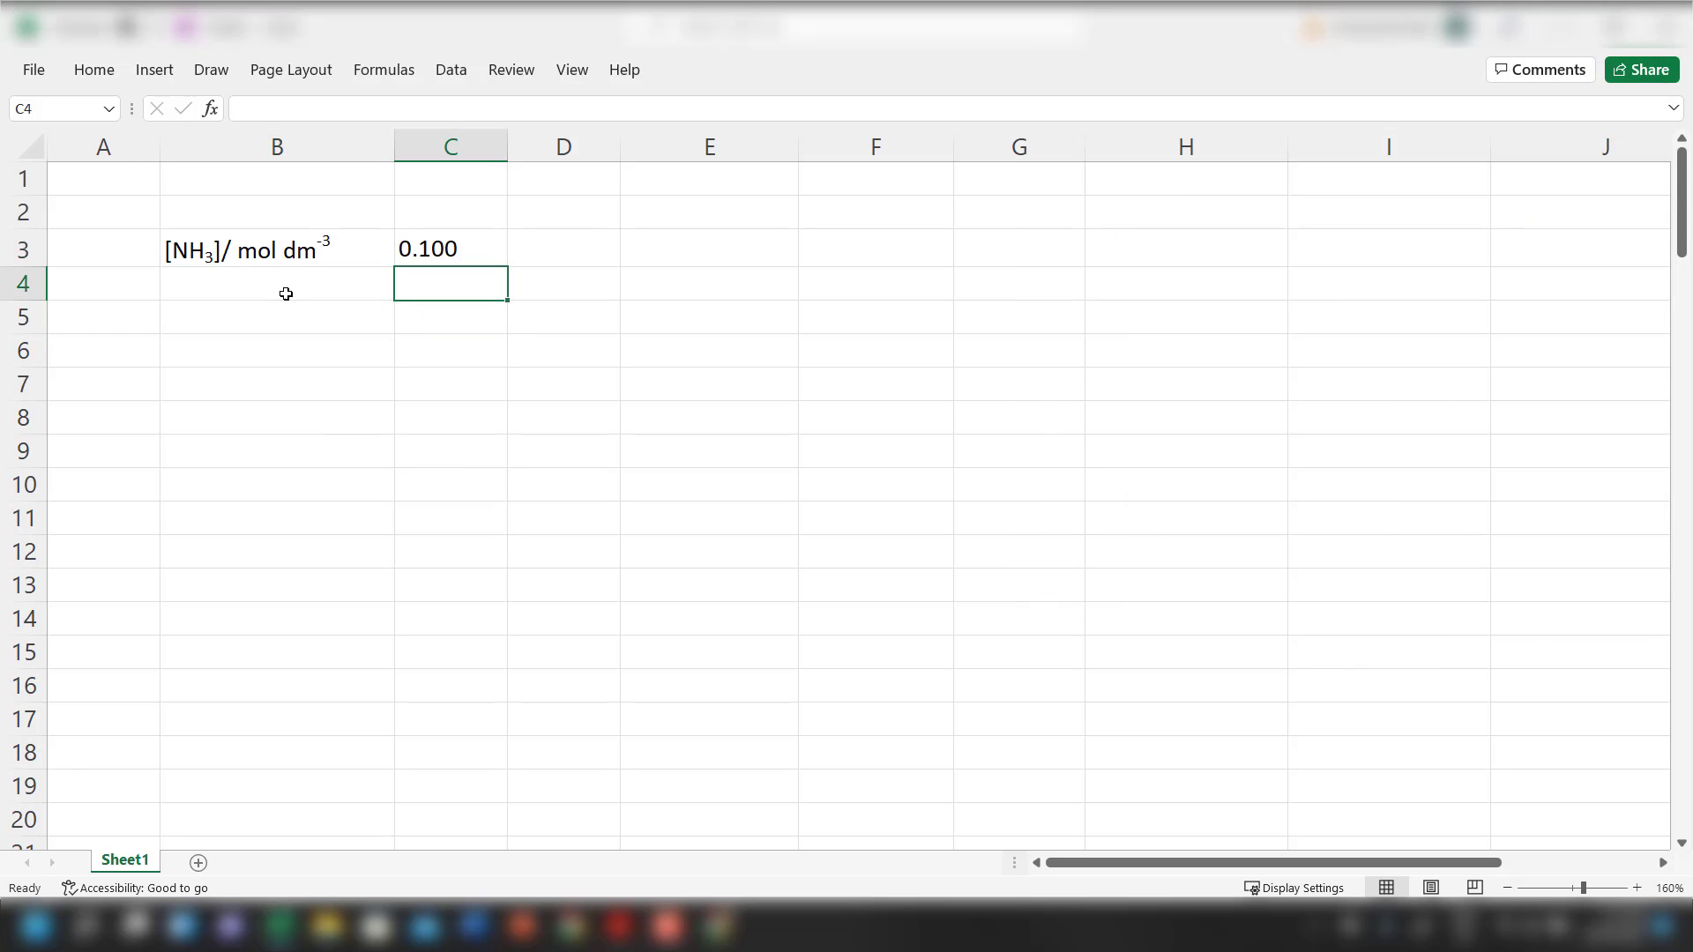
Copy the ammonia concentration label from B3 into cell B4
{"action": "left_click", "coordinate": [297, 292]}
{"action": "left_click", "coordinate": [296, 244]}
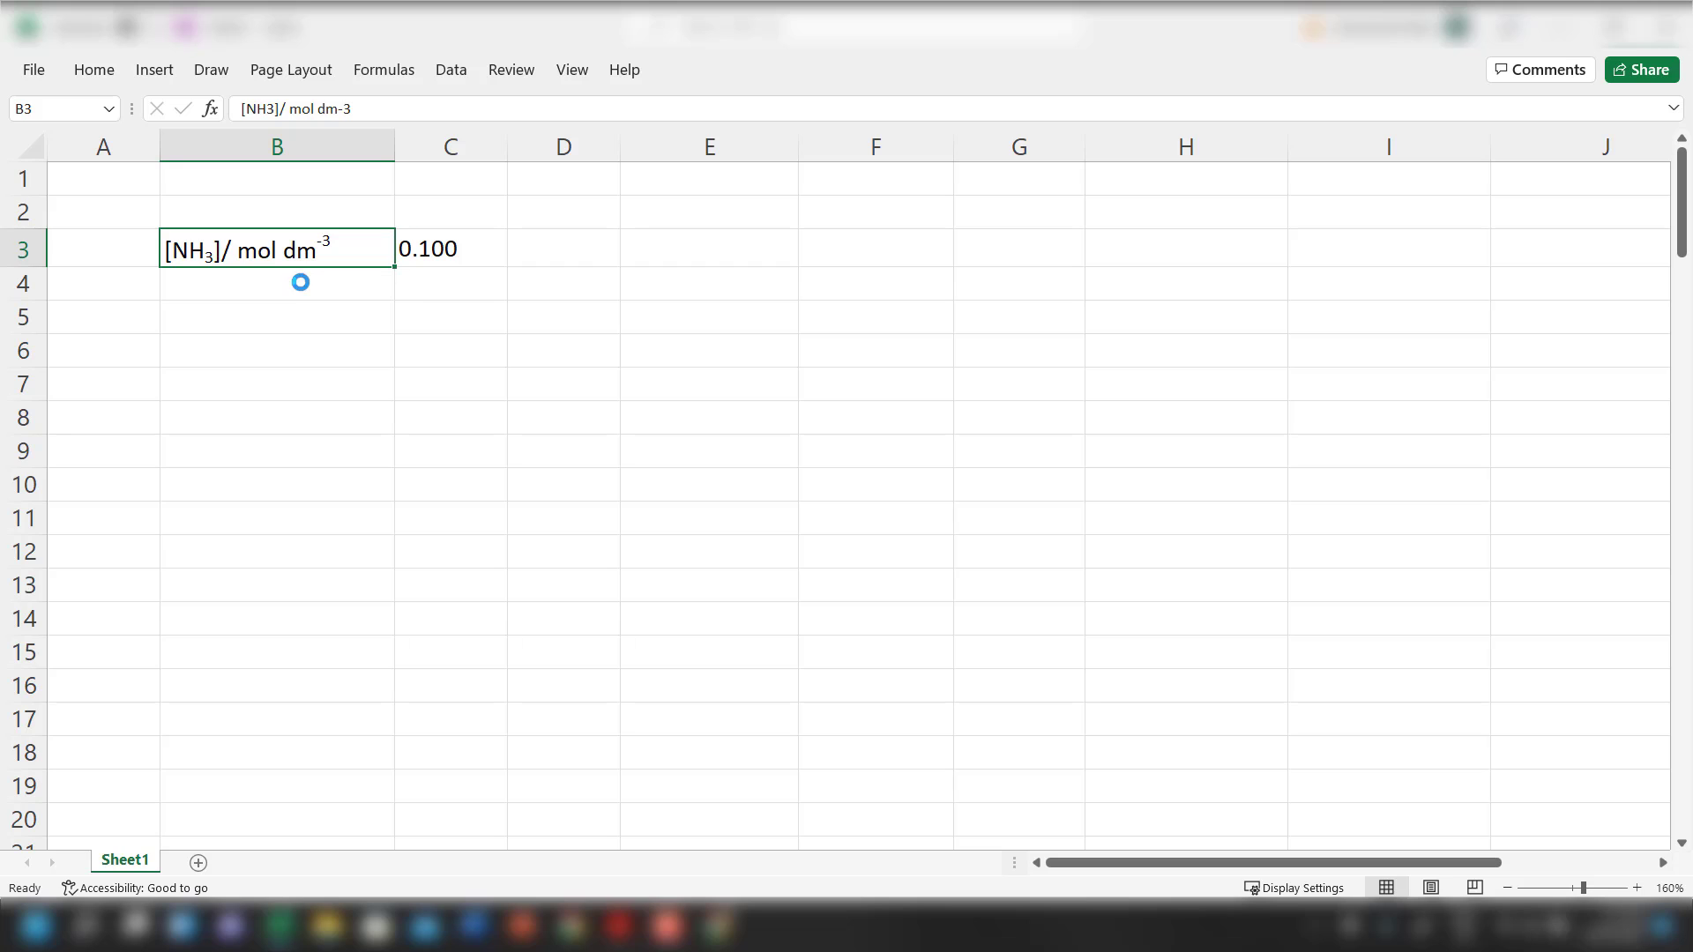
{"action": "key", "text": "ctrl+c"}
{"action": "left_click", "coordinate": [298, 284]}
{"action": "key", "text": "ctrl+v"}
Change the [NH3] part of the label in B4 to V(NH3)
{"action": "double_click", "coordinate": [188, 287]}
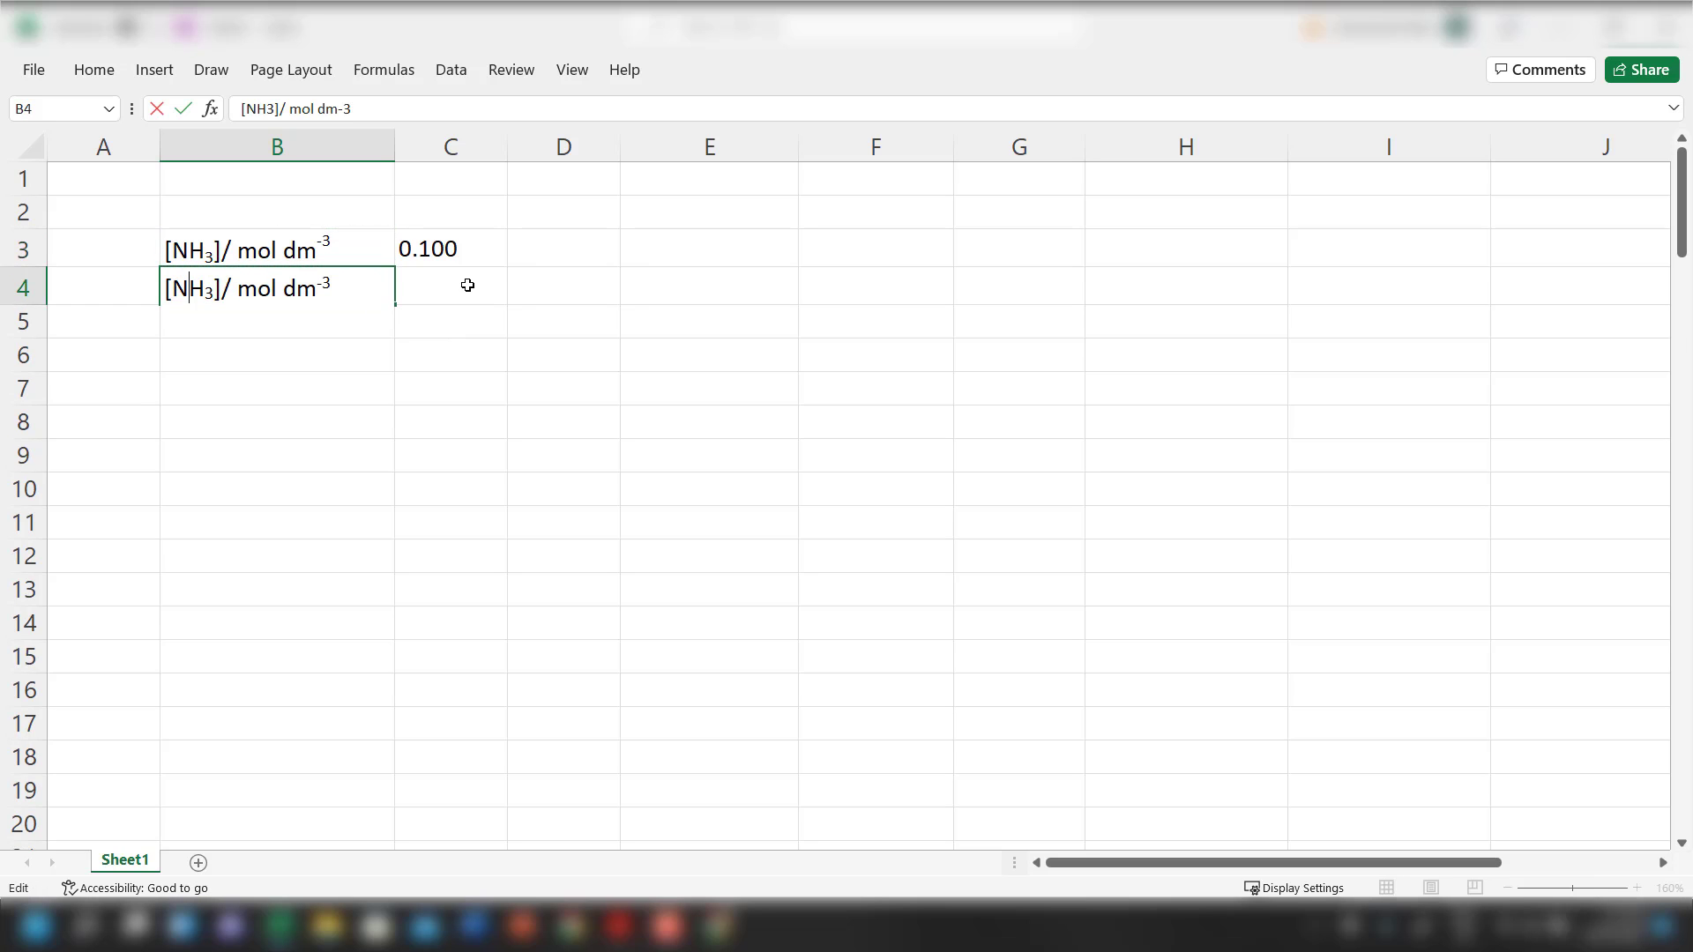
{"action": "type", "text": "V"}
{"action": "key", "text": "shift+Right"}
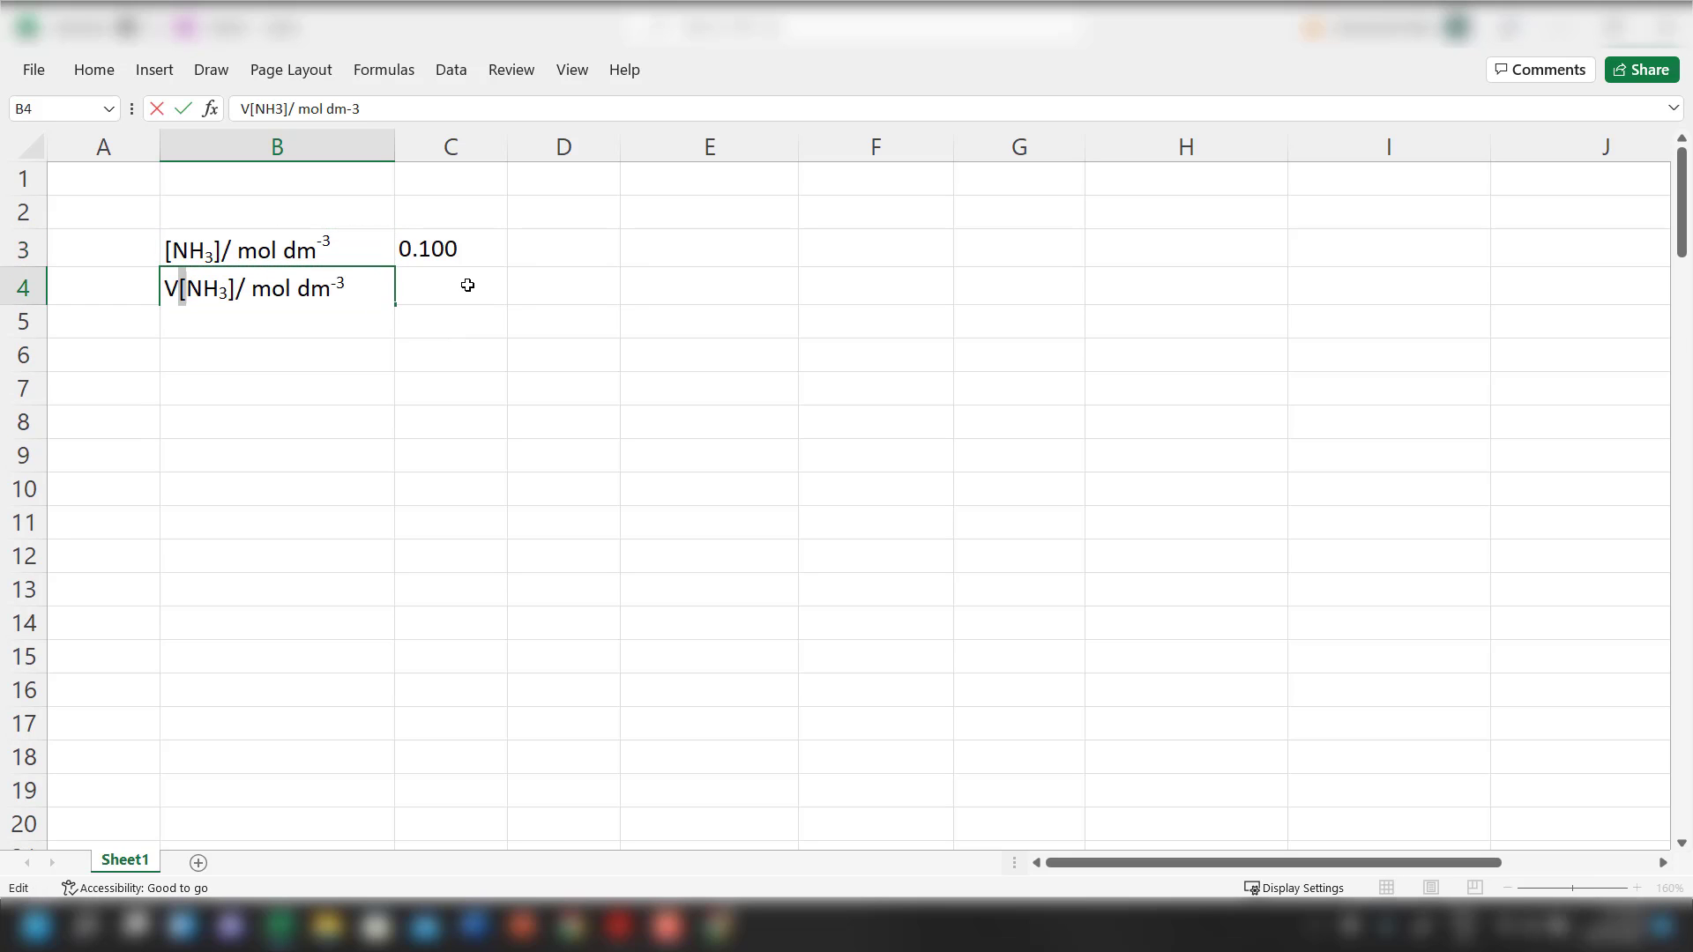
{"action": "type", "text": "("}
{"action": "key", "text": "Right"}
{"action": "key", "text": "shift+Left"}
{"action": "type", "text": ")"}
Replace the unit in the B4 label with cm3, keeping the 3 in superscript
{"action": "key", "text": "shift+Right"}
{"action": "key", "text": "shift+Right"}
{"action": "key", "text": "shift+Right"}
{"action": "key", "text": "shift+Right"}
{"action": "key", "text": "shift+Right"}
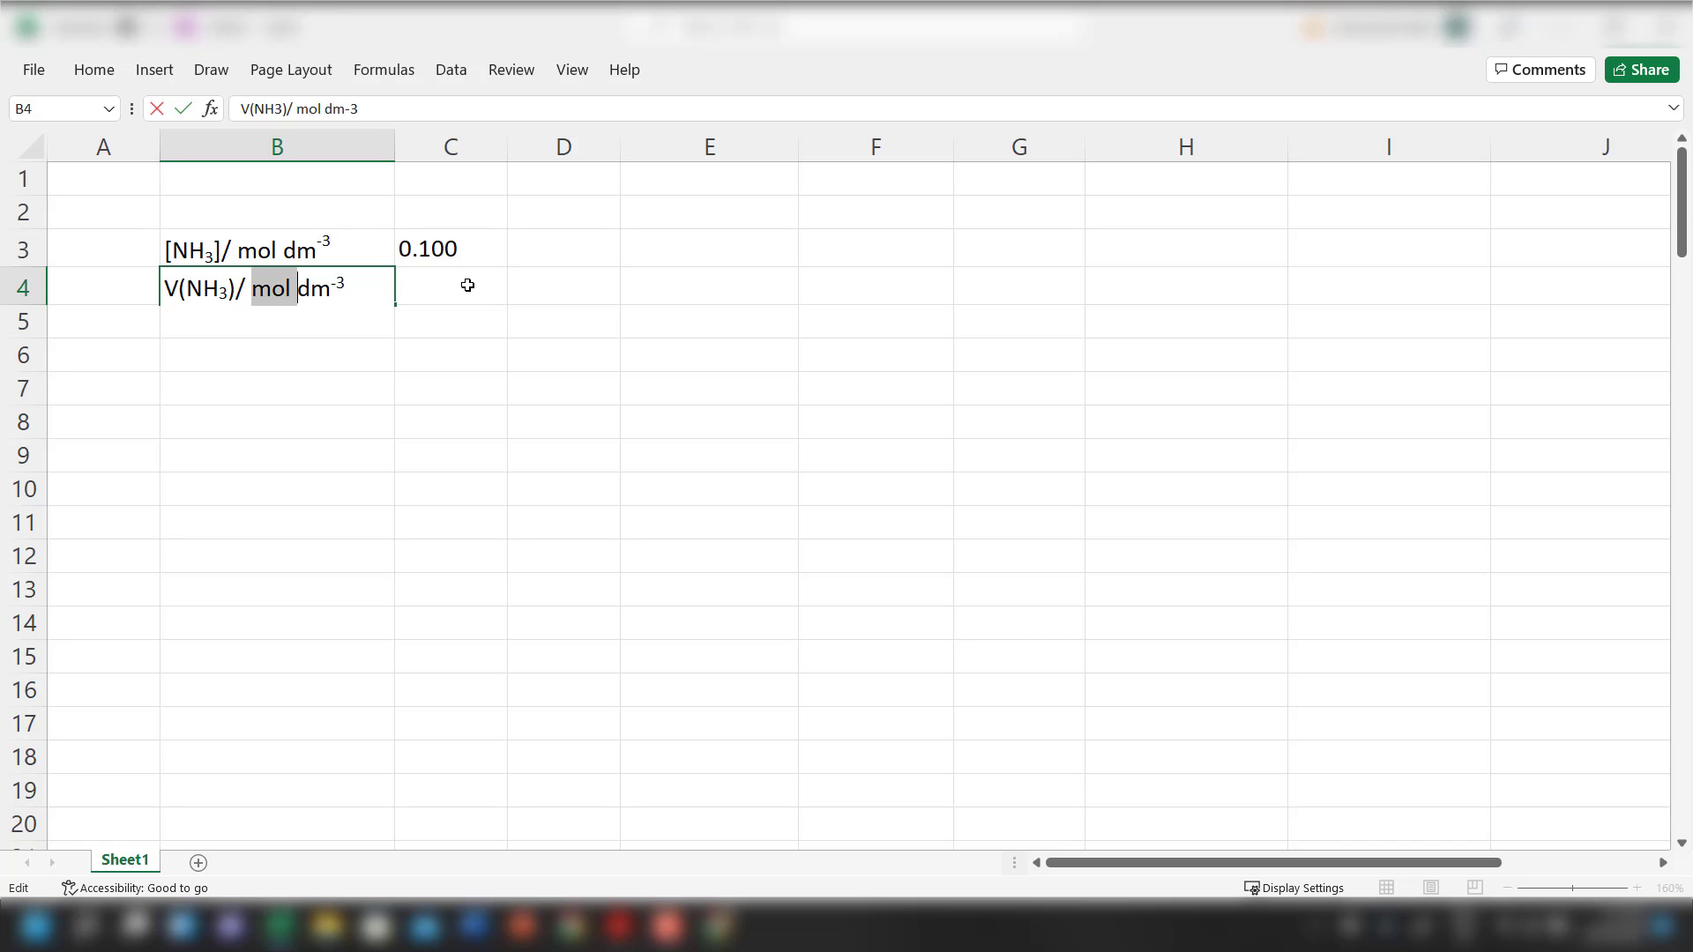
{"action": "type", "text": "c"}
{"action": "key", "text": "BackSpace"}
{"action": "key", "text": "BackSpace"}
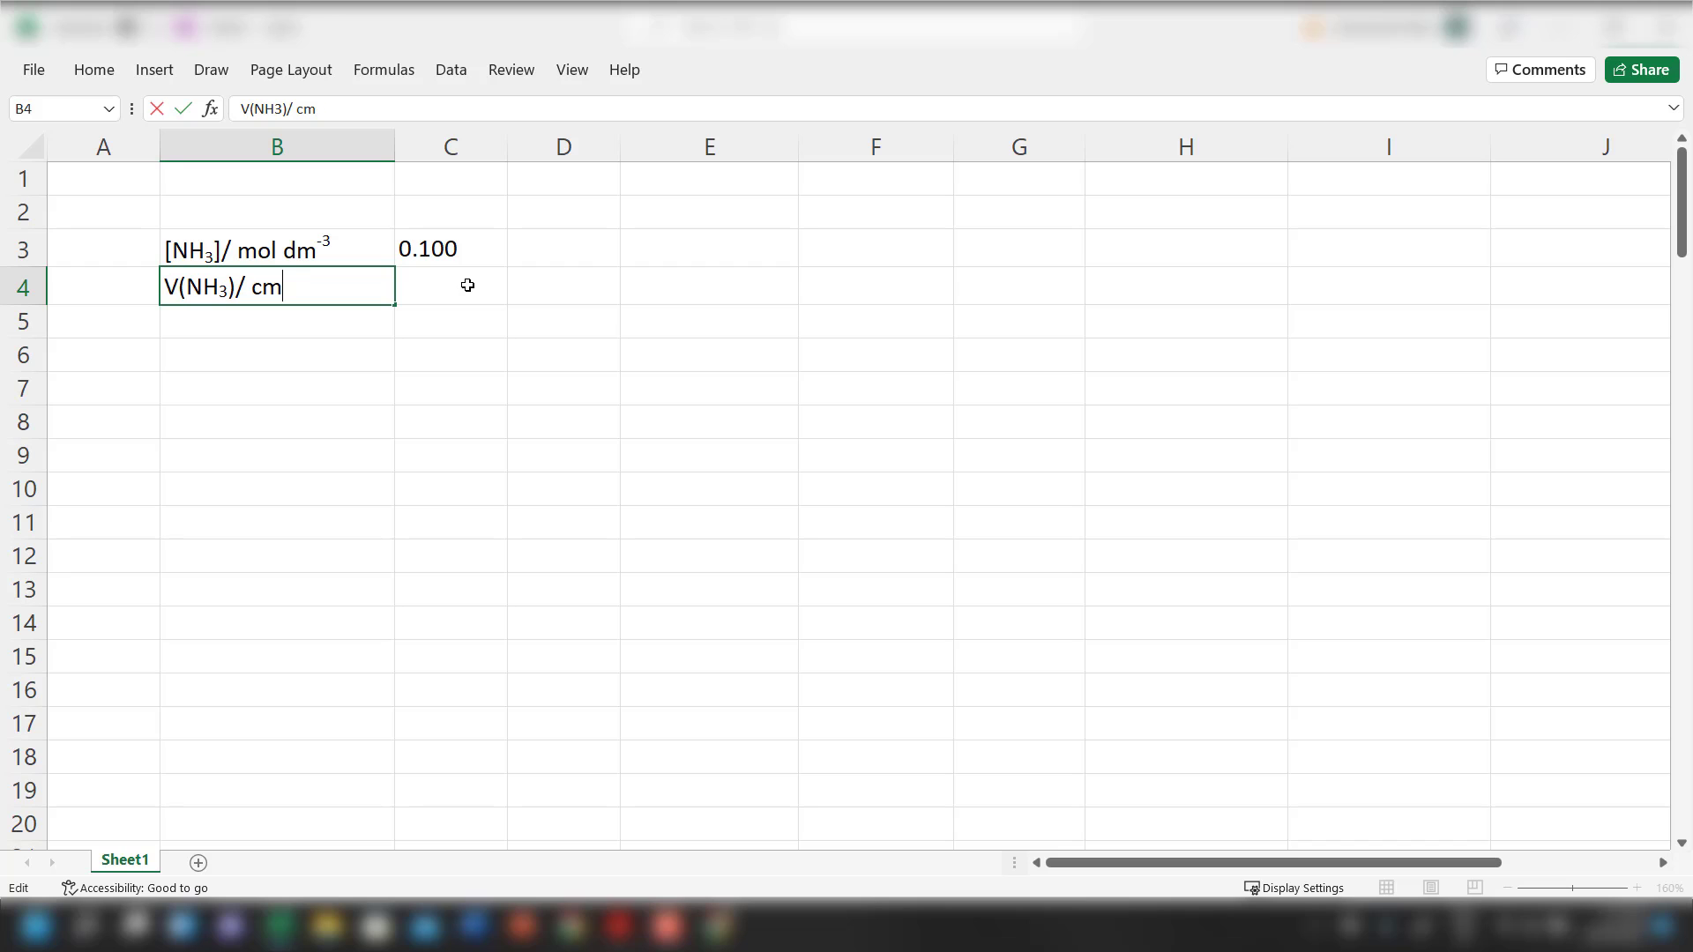
{"action": "type", "text": "3"}
{"action": "key", "text": "ctrl+Return"}
Enter the ammonia volume 20.0 in cell C4
{"action": "left_click", "coordinate": [467, 285]}
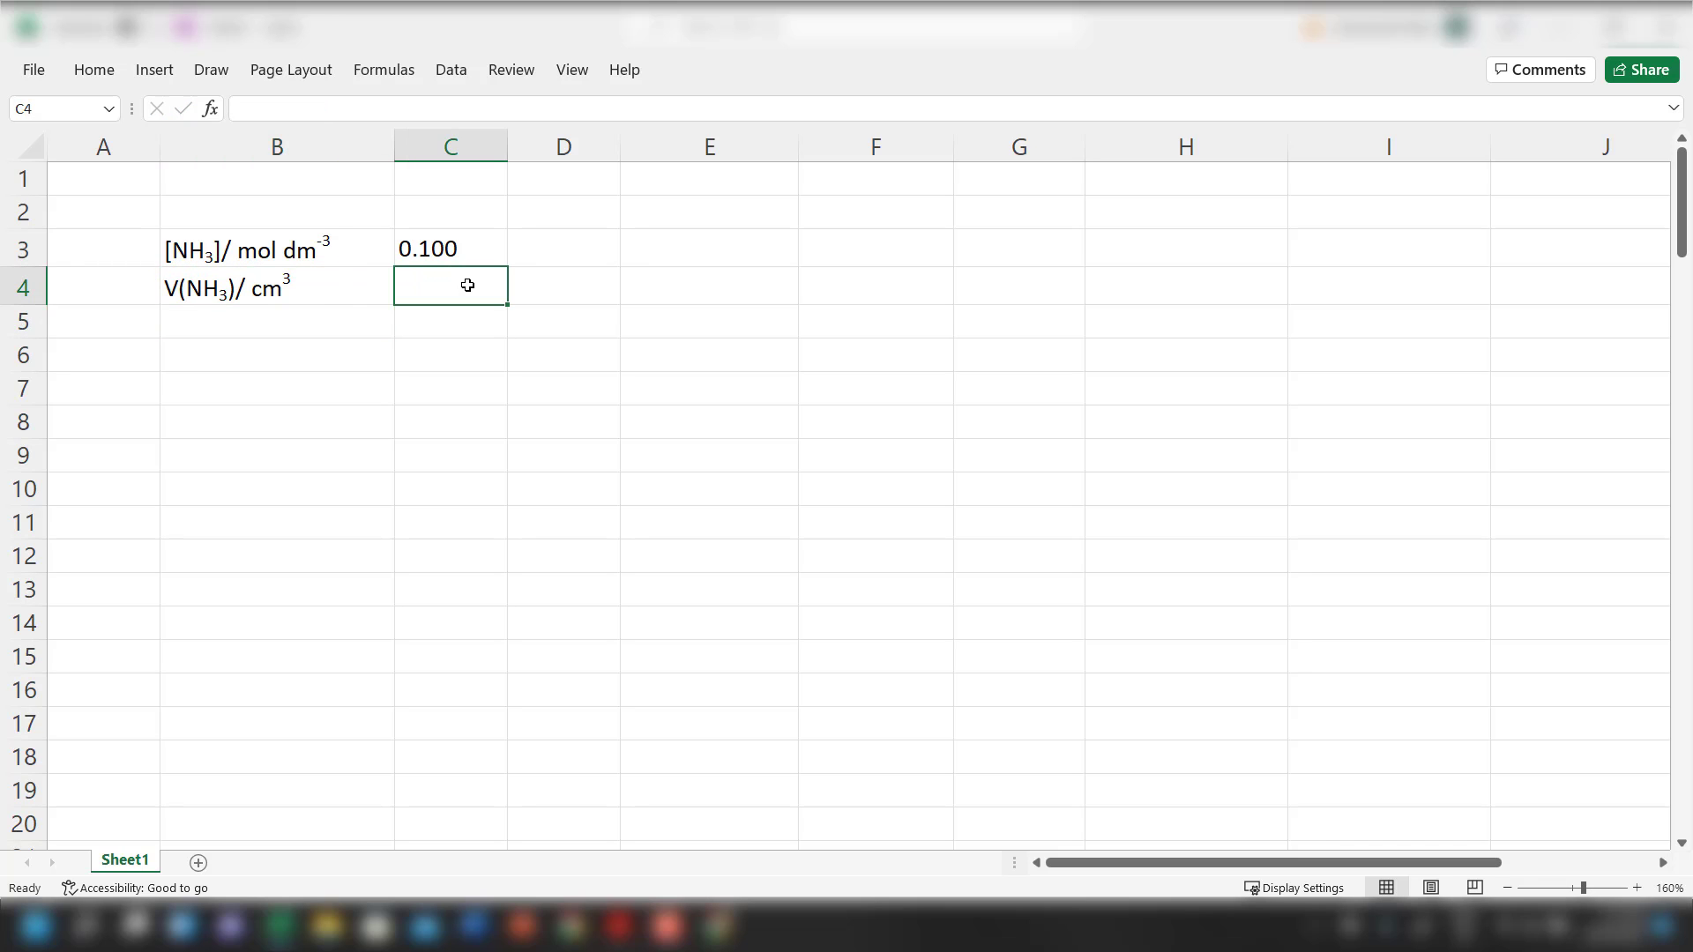
{"action": "type", "text": "20.0"}
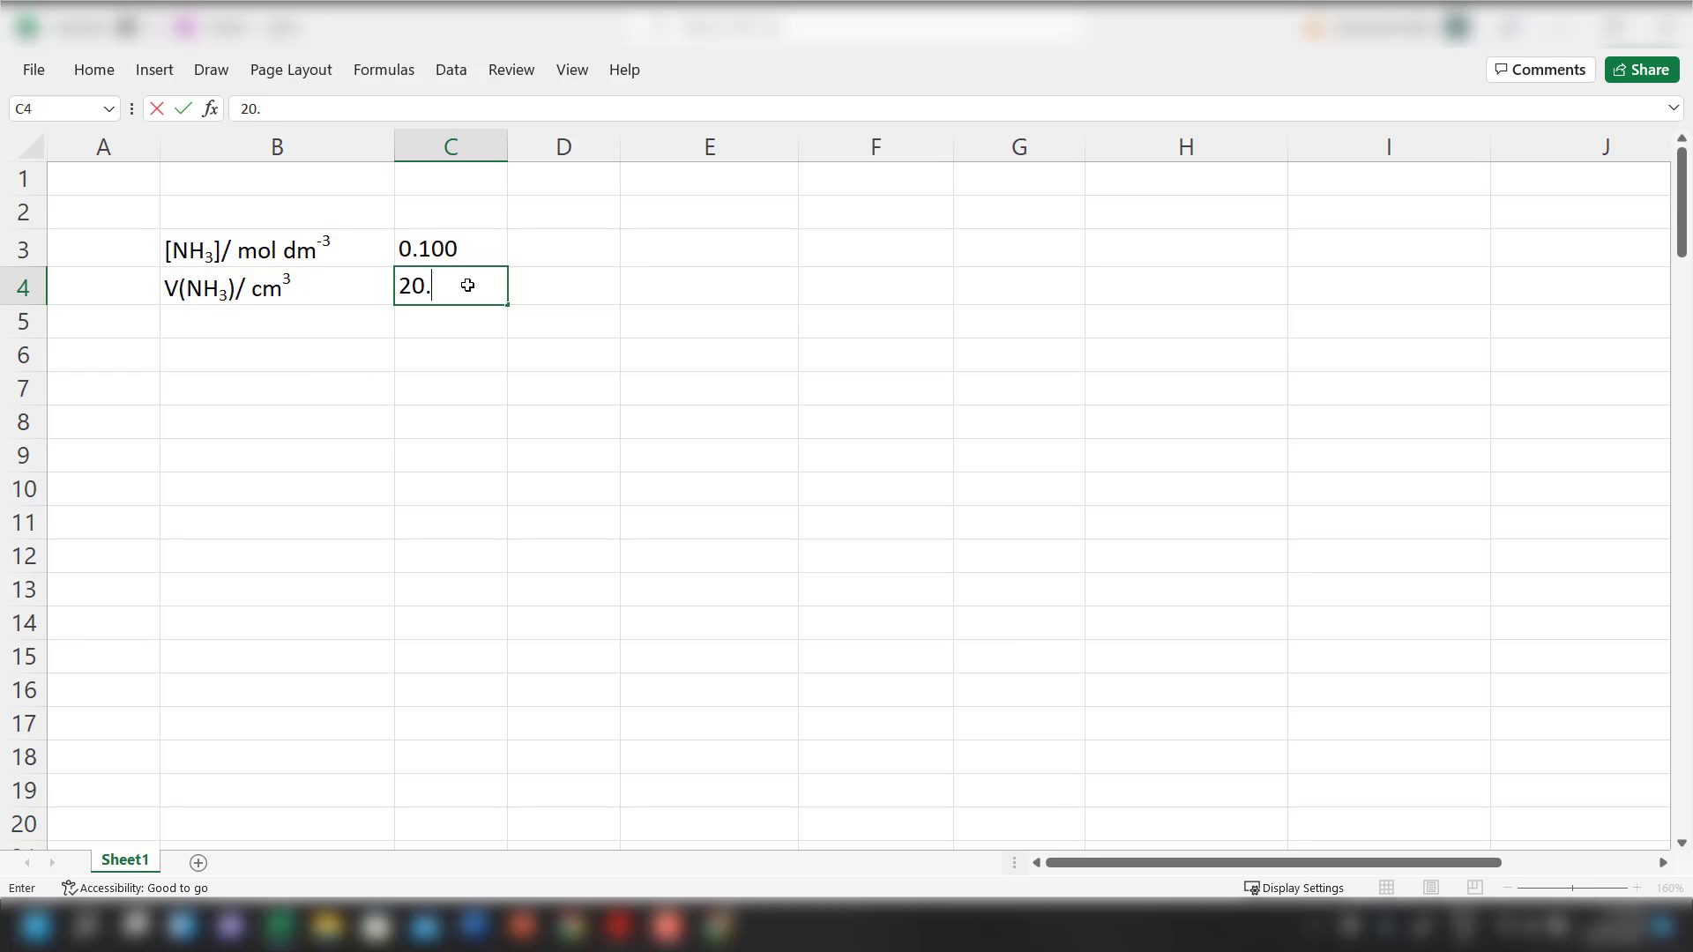
{"action": "key", "text": "Return"}
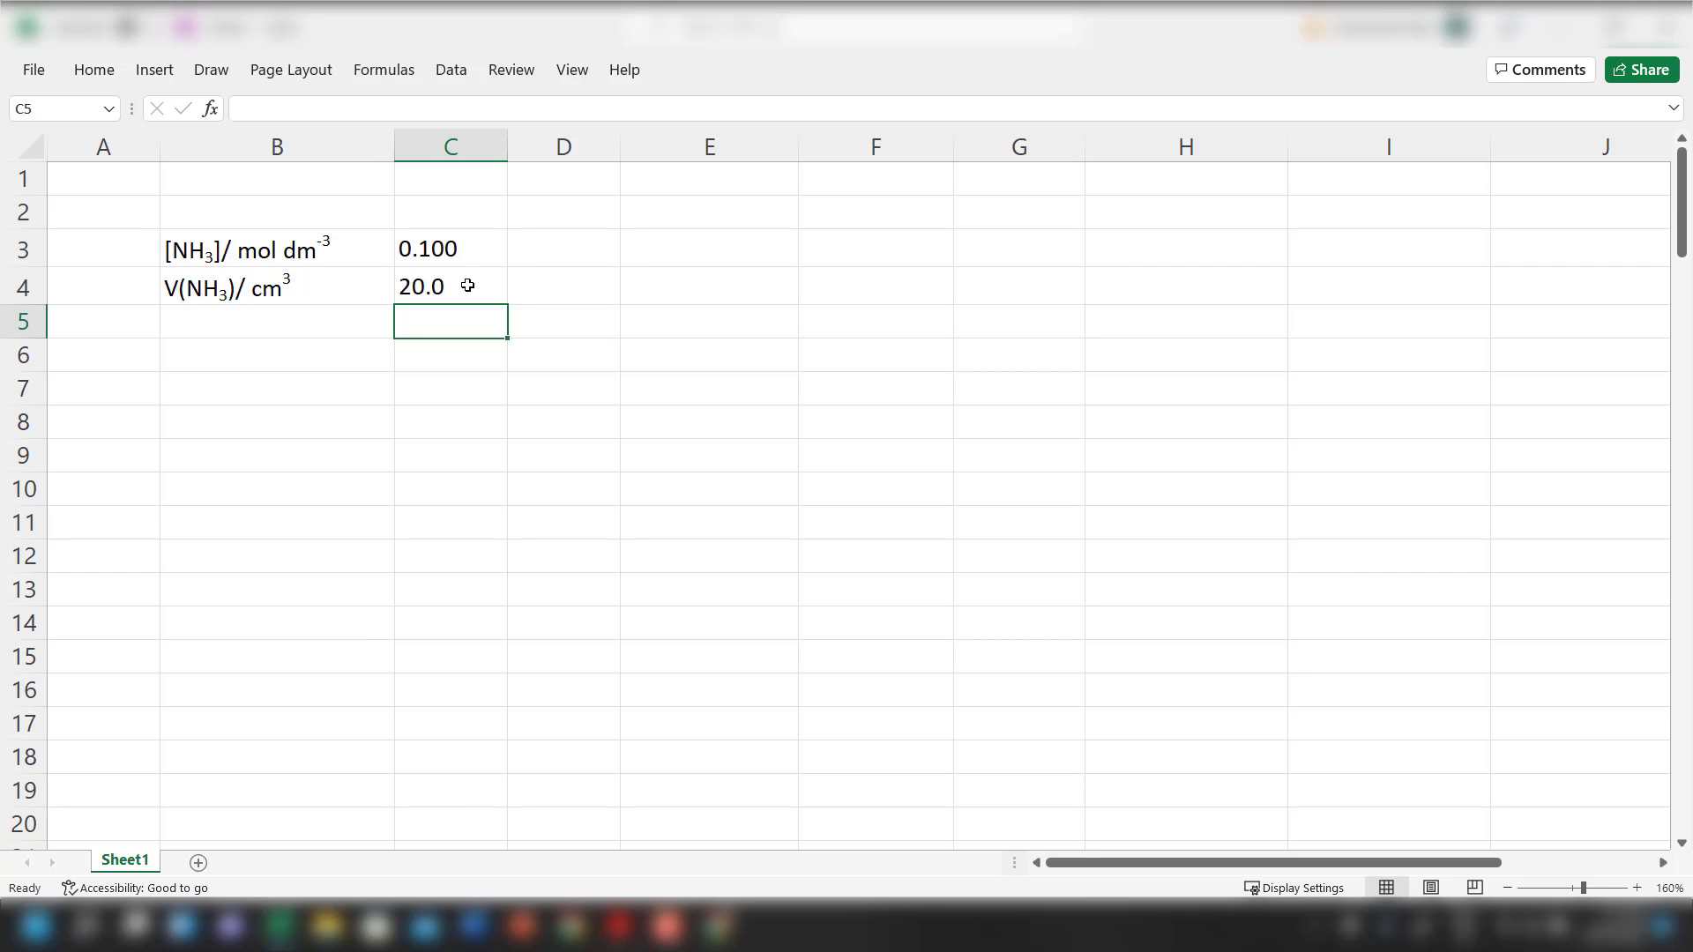
Enter the label "pKb of NH3" in cell E3
{"action": "key", "text": "Up"}
{"action": "key", "text": "Up"}
{"action": "key", "text": "Right"}
{"action": "key", "text": "Right"}
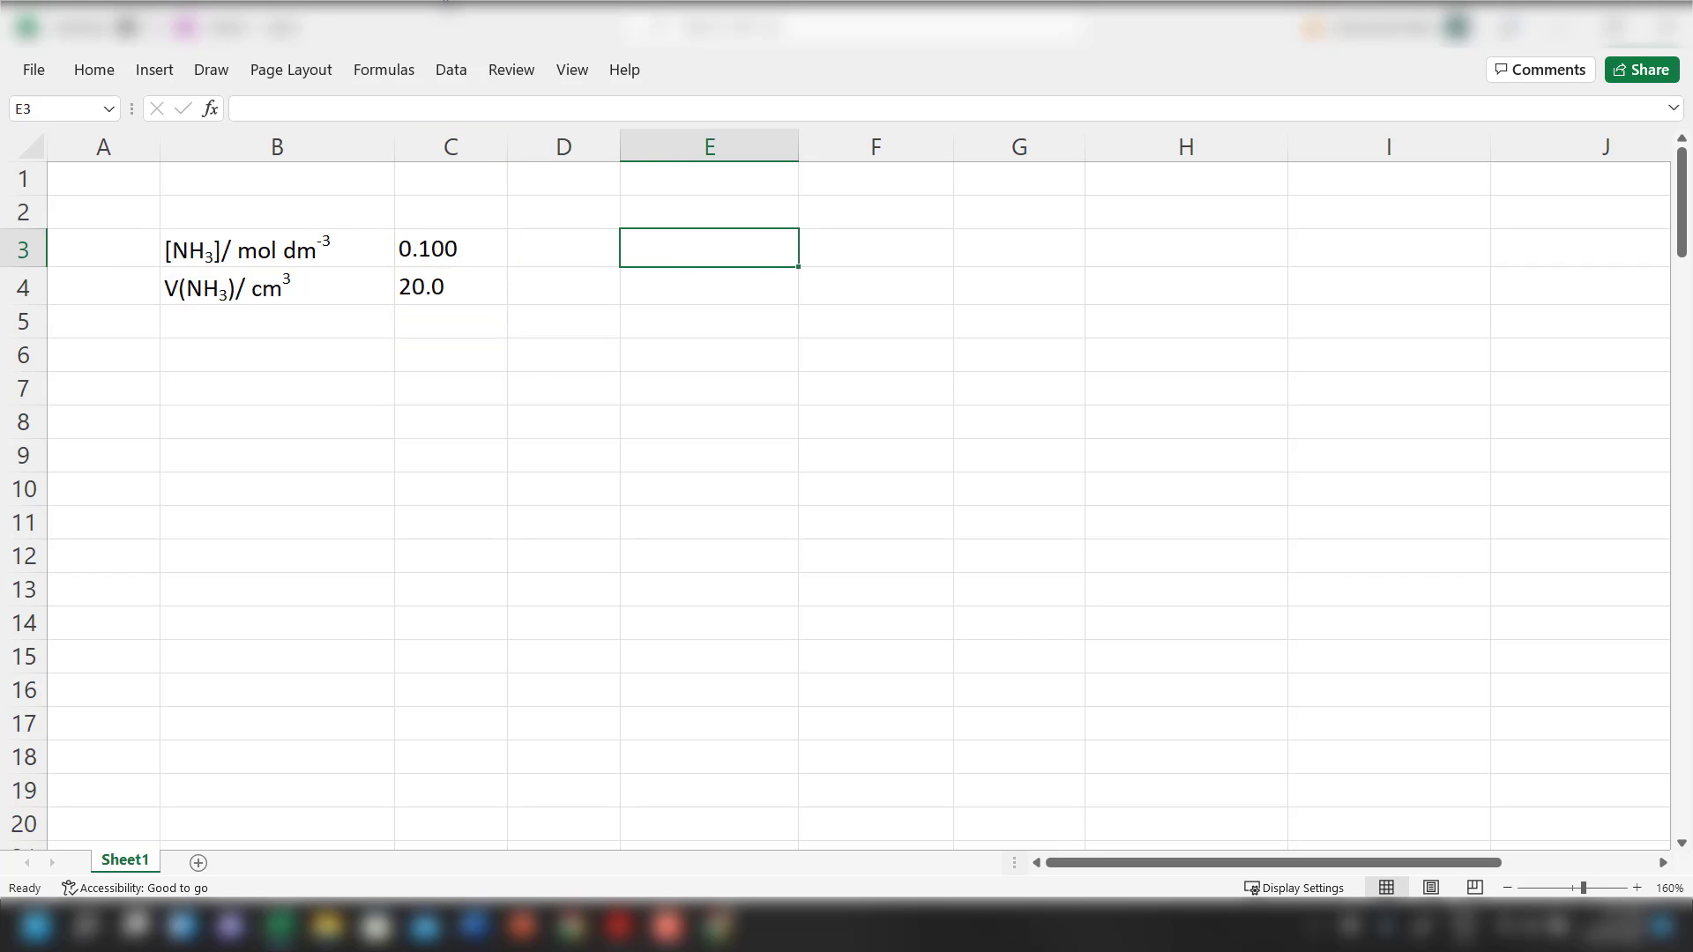
{"action": "type", "text": "pKb"}
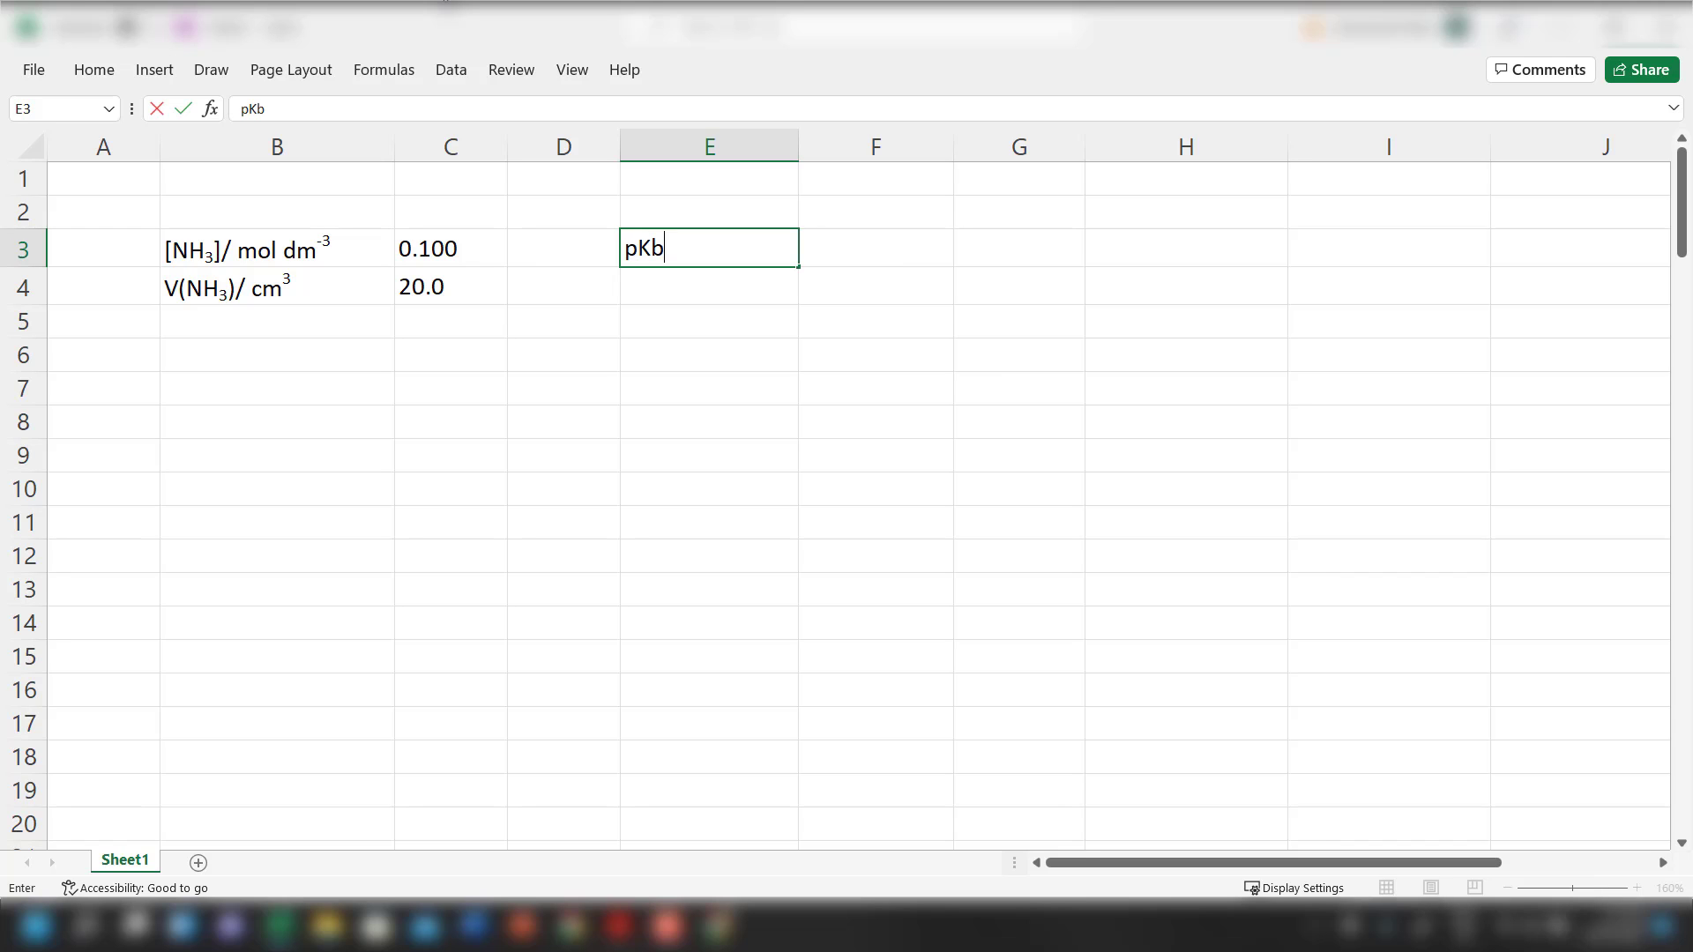
{"action": "type", "text": " of NH3"}
{"action": "key", "text": "shift+Left"}
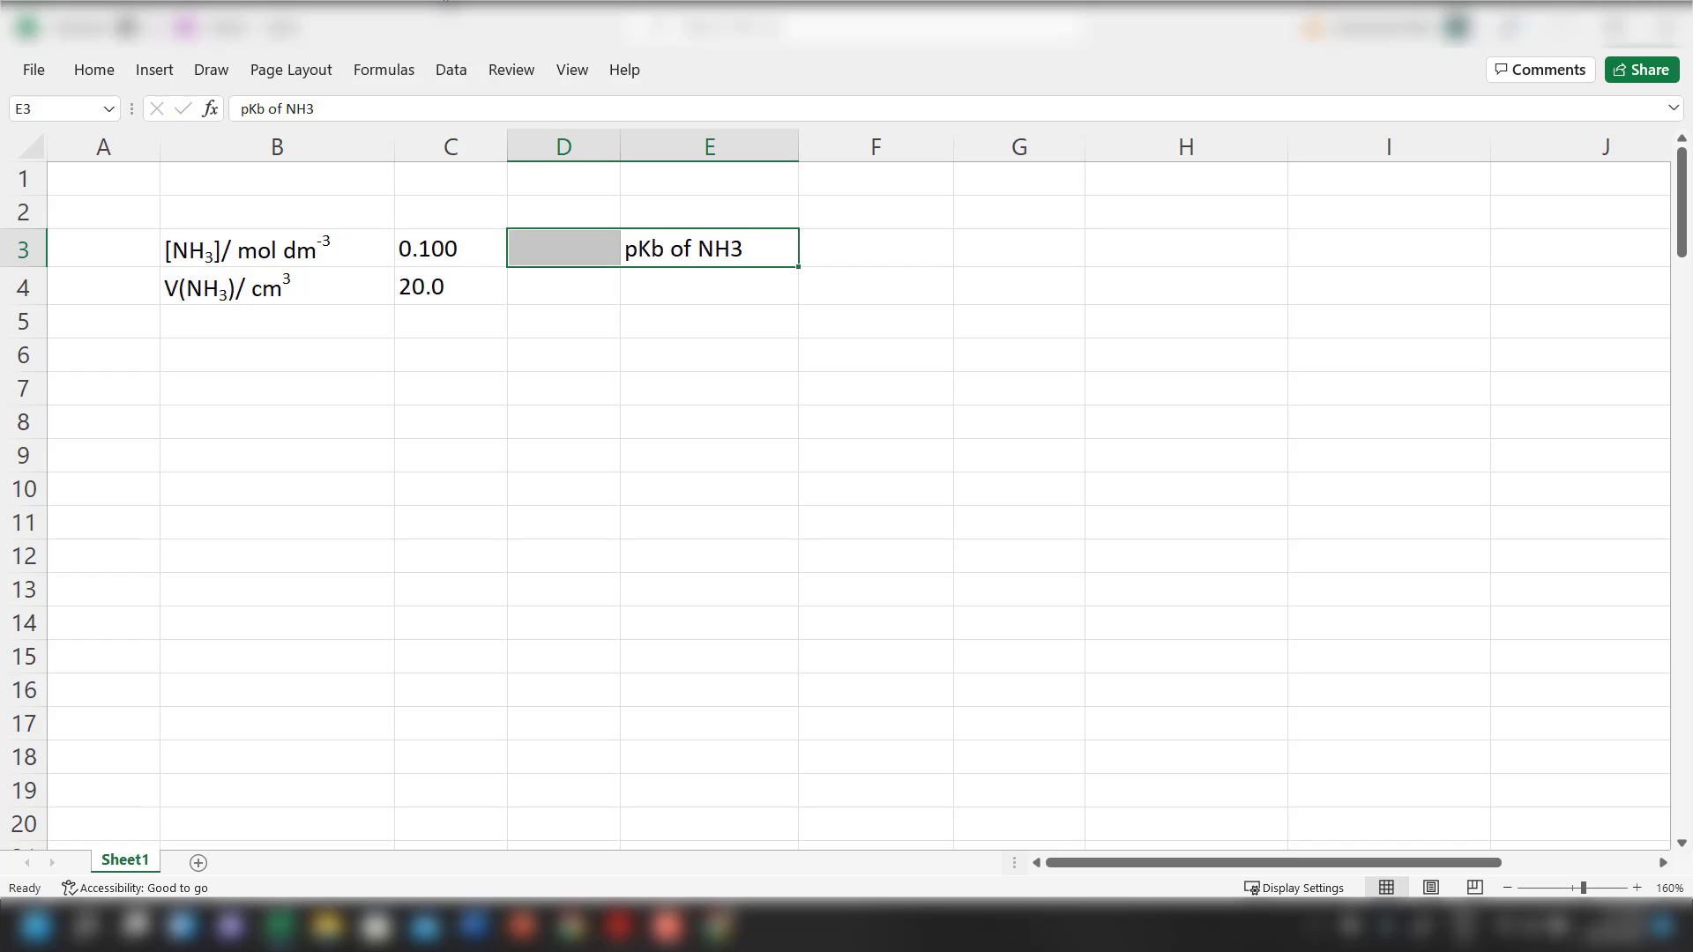
Format the 3 of NH3 in the E3 label as subscript
{"action": "double_click", "coordinate": [753, 246]}
{"action": "key", "text": "shift+Left"}
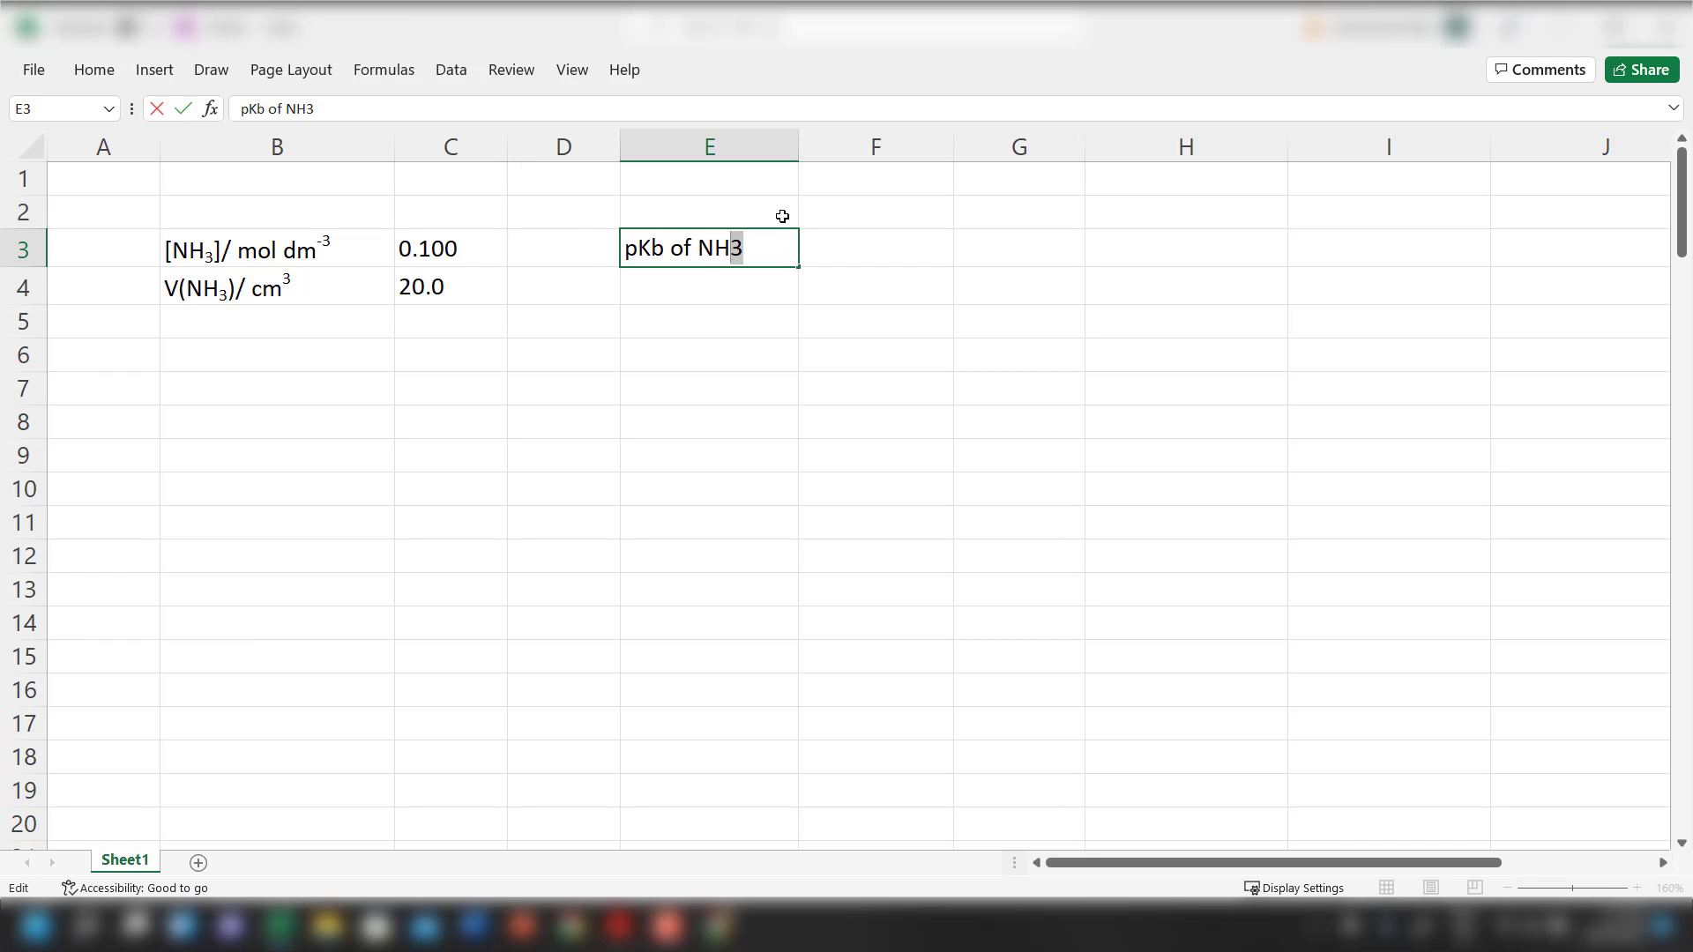
{"action": "key", "text": "ctrl+1"}
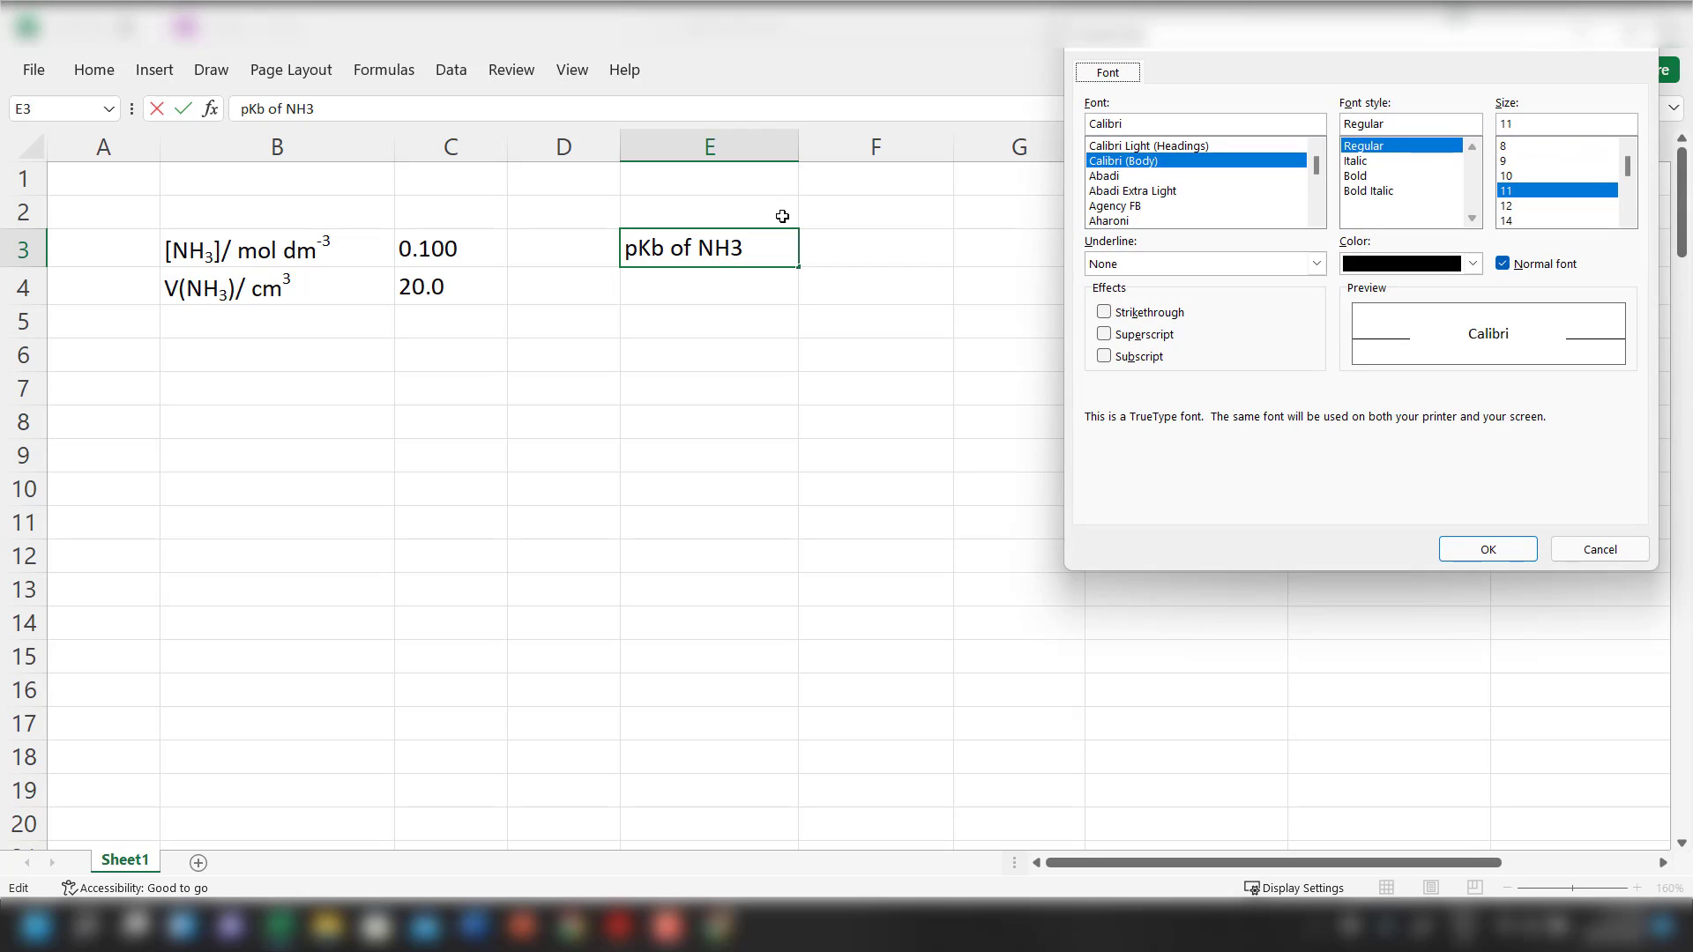
{"action": "left_click", "coordinate": [1143, 370]}
{"action": "left_click", "coordinate": [1488, 548]}
{"action": "key", "text": "Return"}
Enter the pKb value 4.74 in cell F3
{"action": "left_click", "coordinate": [911, 256]}
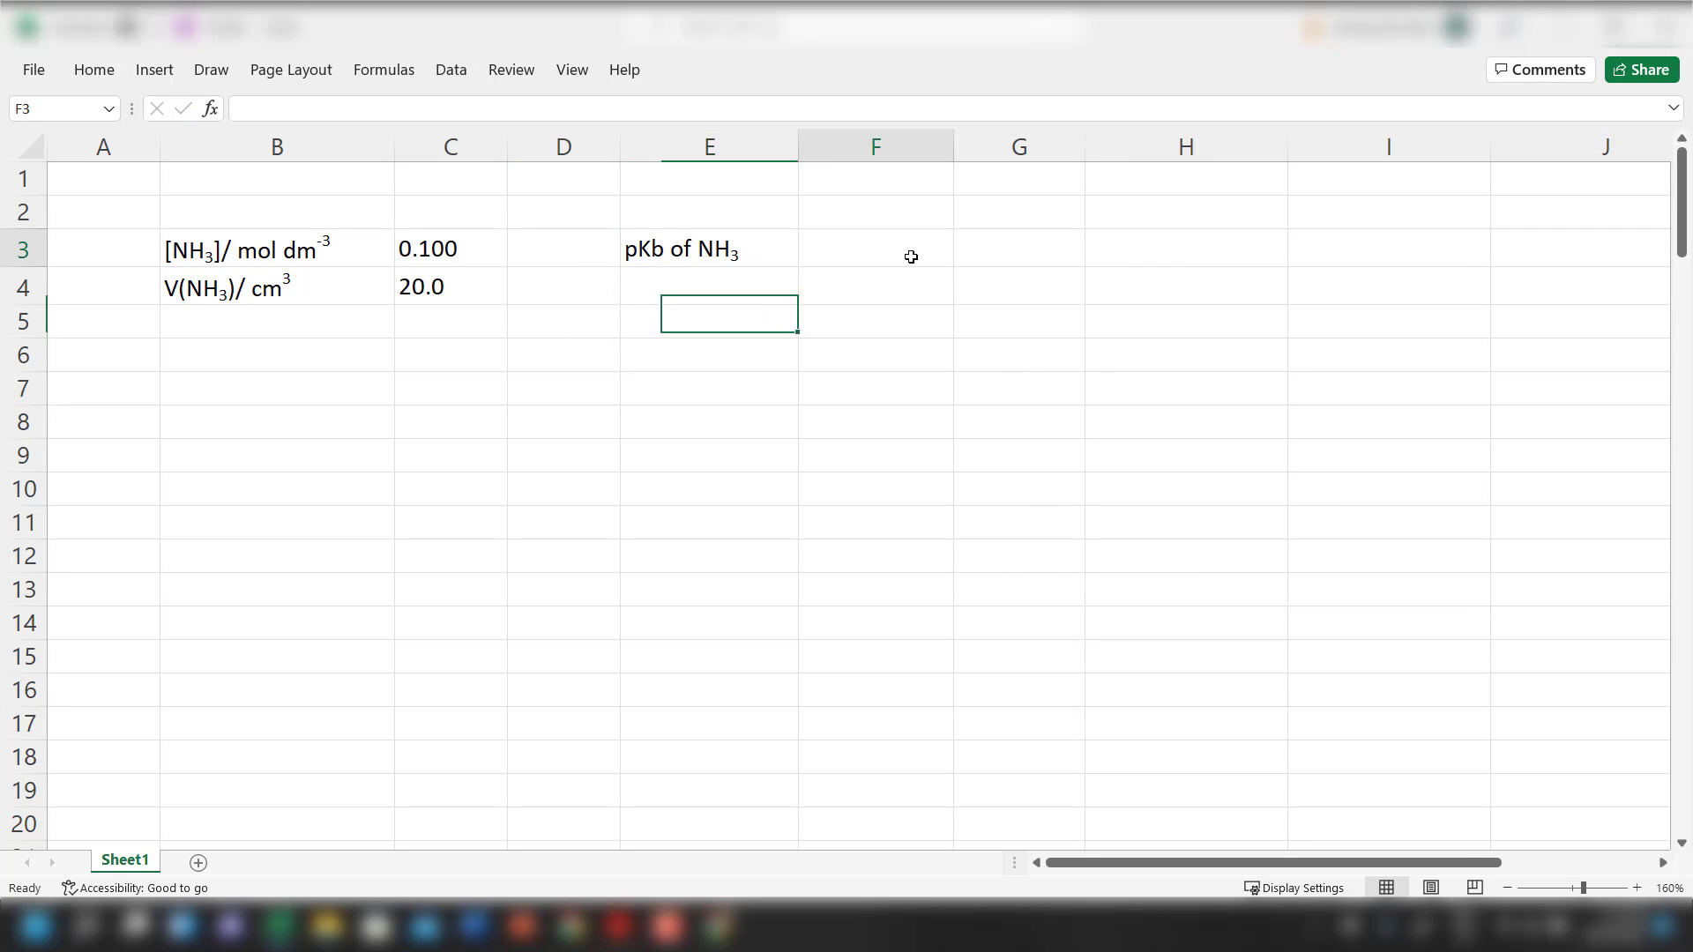
{"action": "type", "text": "4.74"}
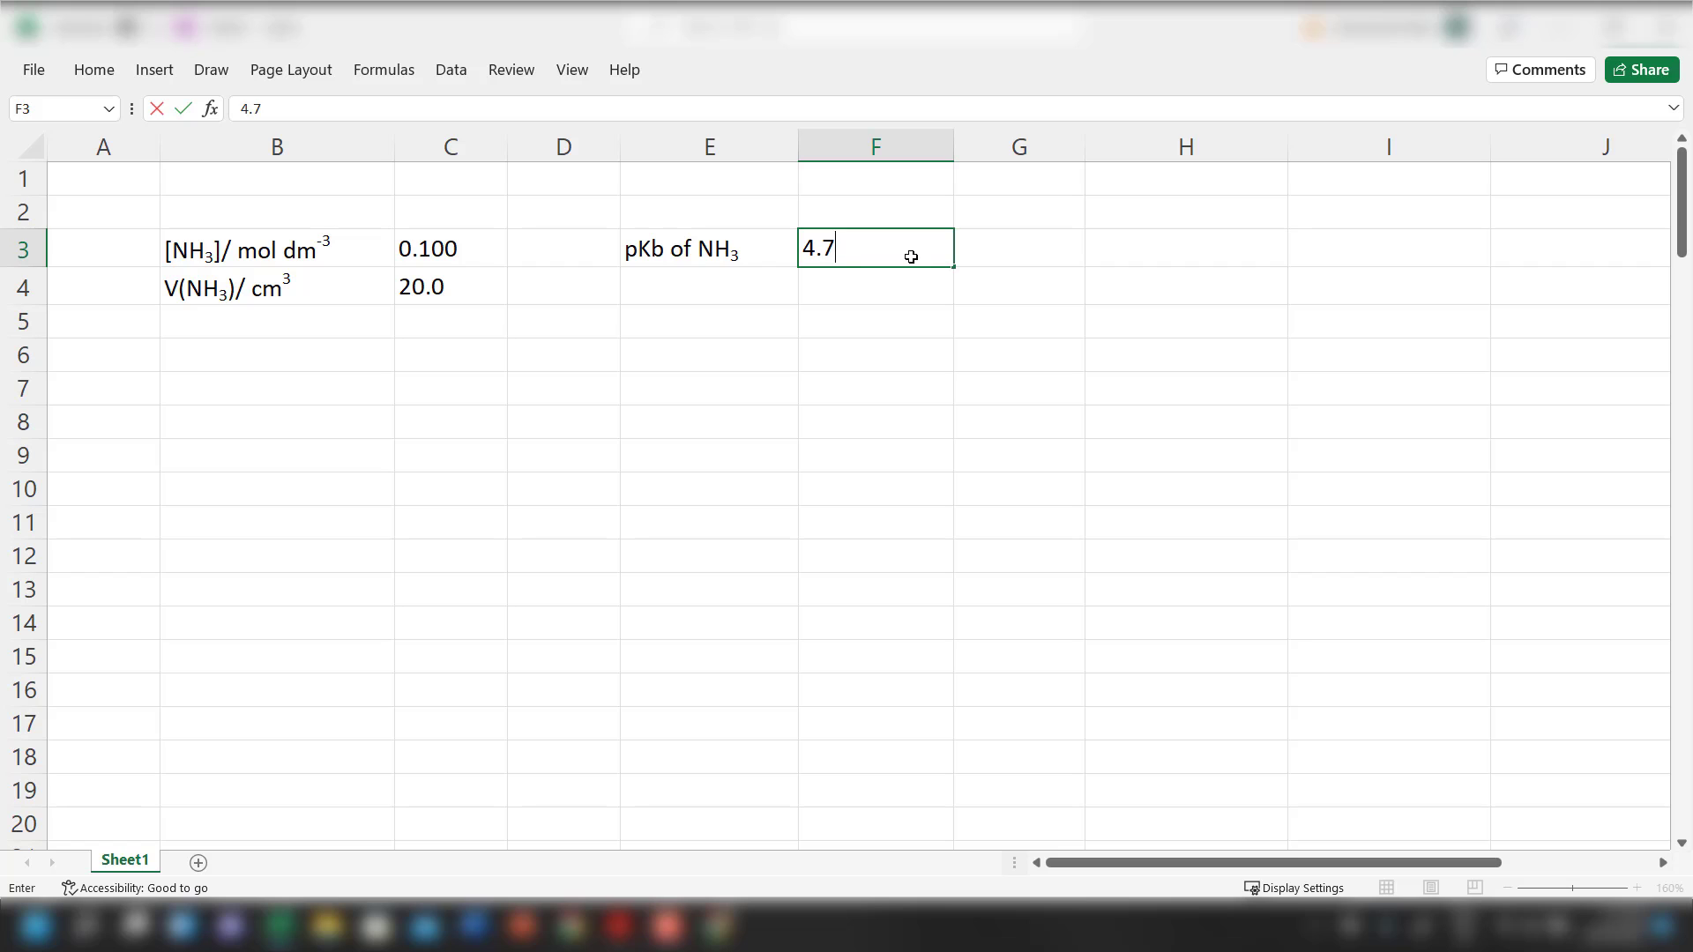
{"action": "key", "text": "Return"}
Copy the concentration label from B3 into cell E4
{"action": "key", "text": "Left"}
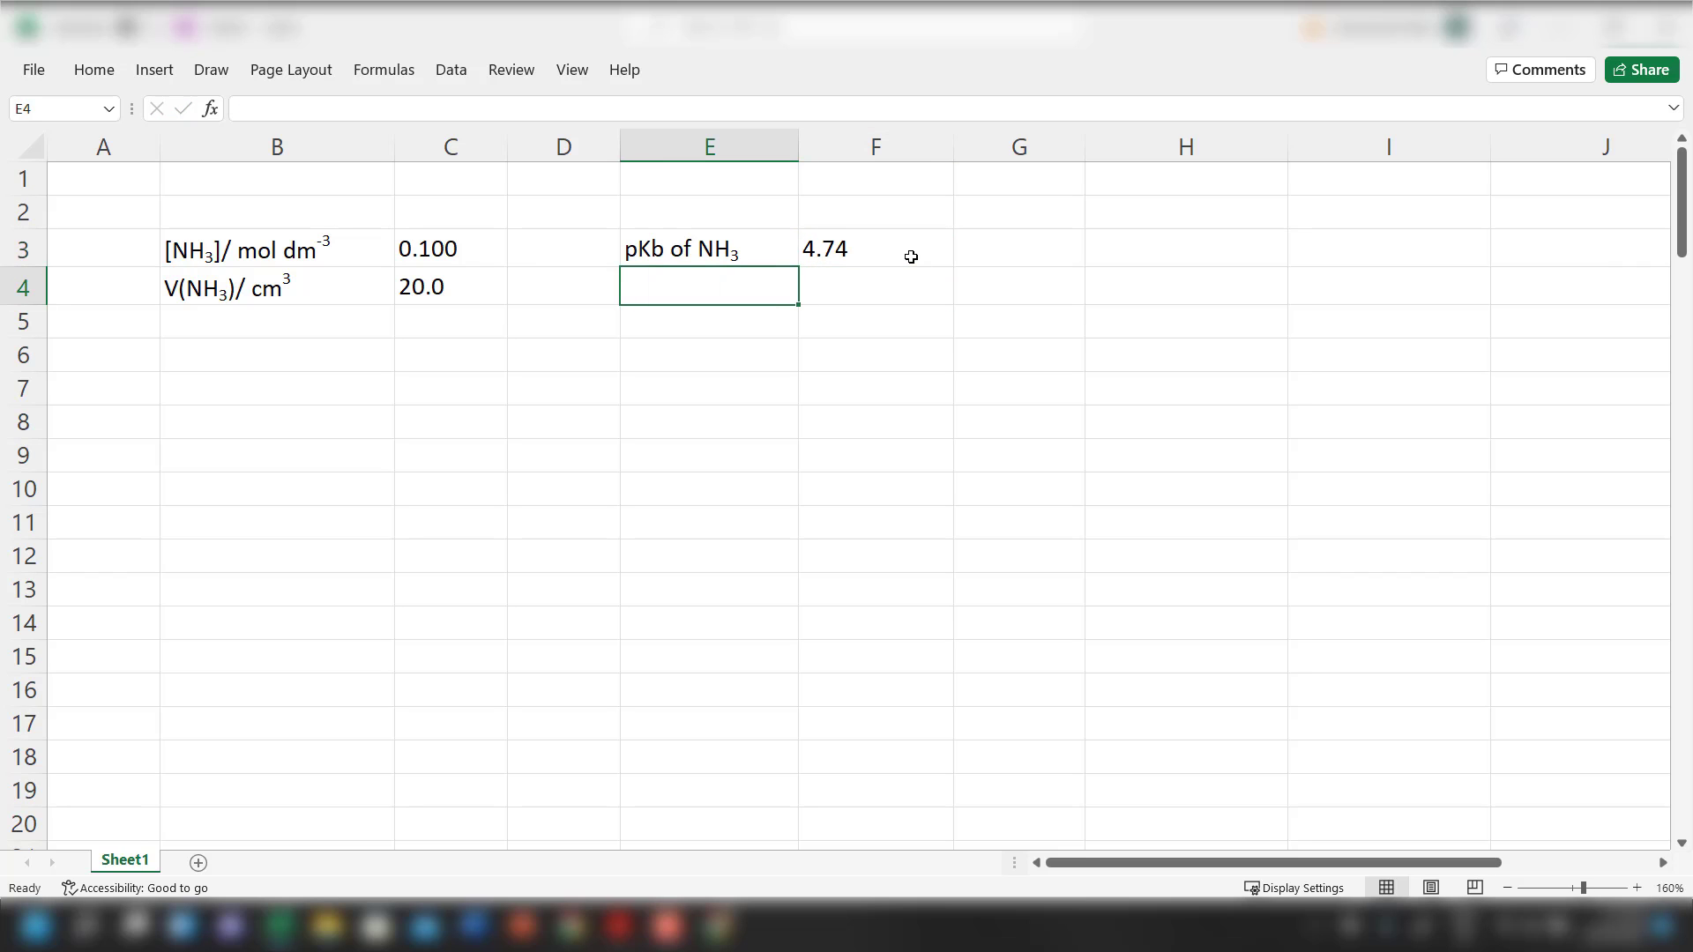
{"action": "key", "text": "Left"}
{"action": "key", "text": "Left"}
{"action": "key", "text": "Up"}
{"action": "key", "text": "Left"}
{"action": "key", "text": "ctrl+c"}
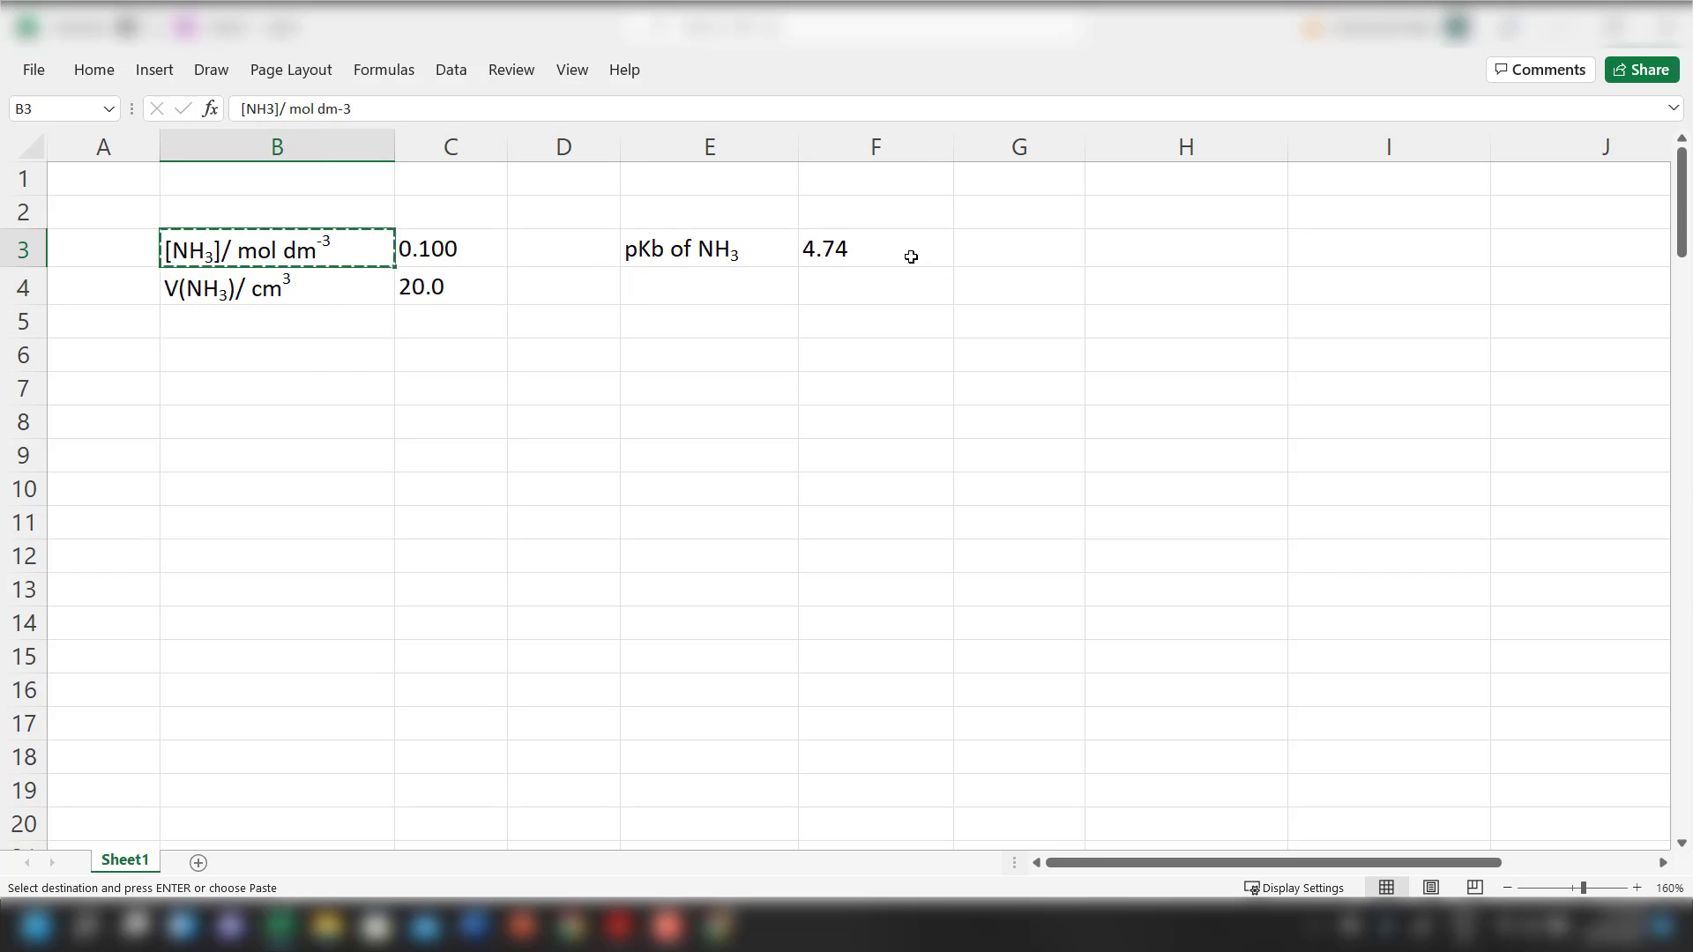
{"action": "key", "text": "Down"}
{"action": "key", "text": "Right"}
{"action": "key", "text": "Right"}
{"action": "key", "text": "Right"}
{"action": "key", "text": "ctrl+v"}
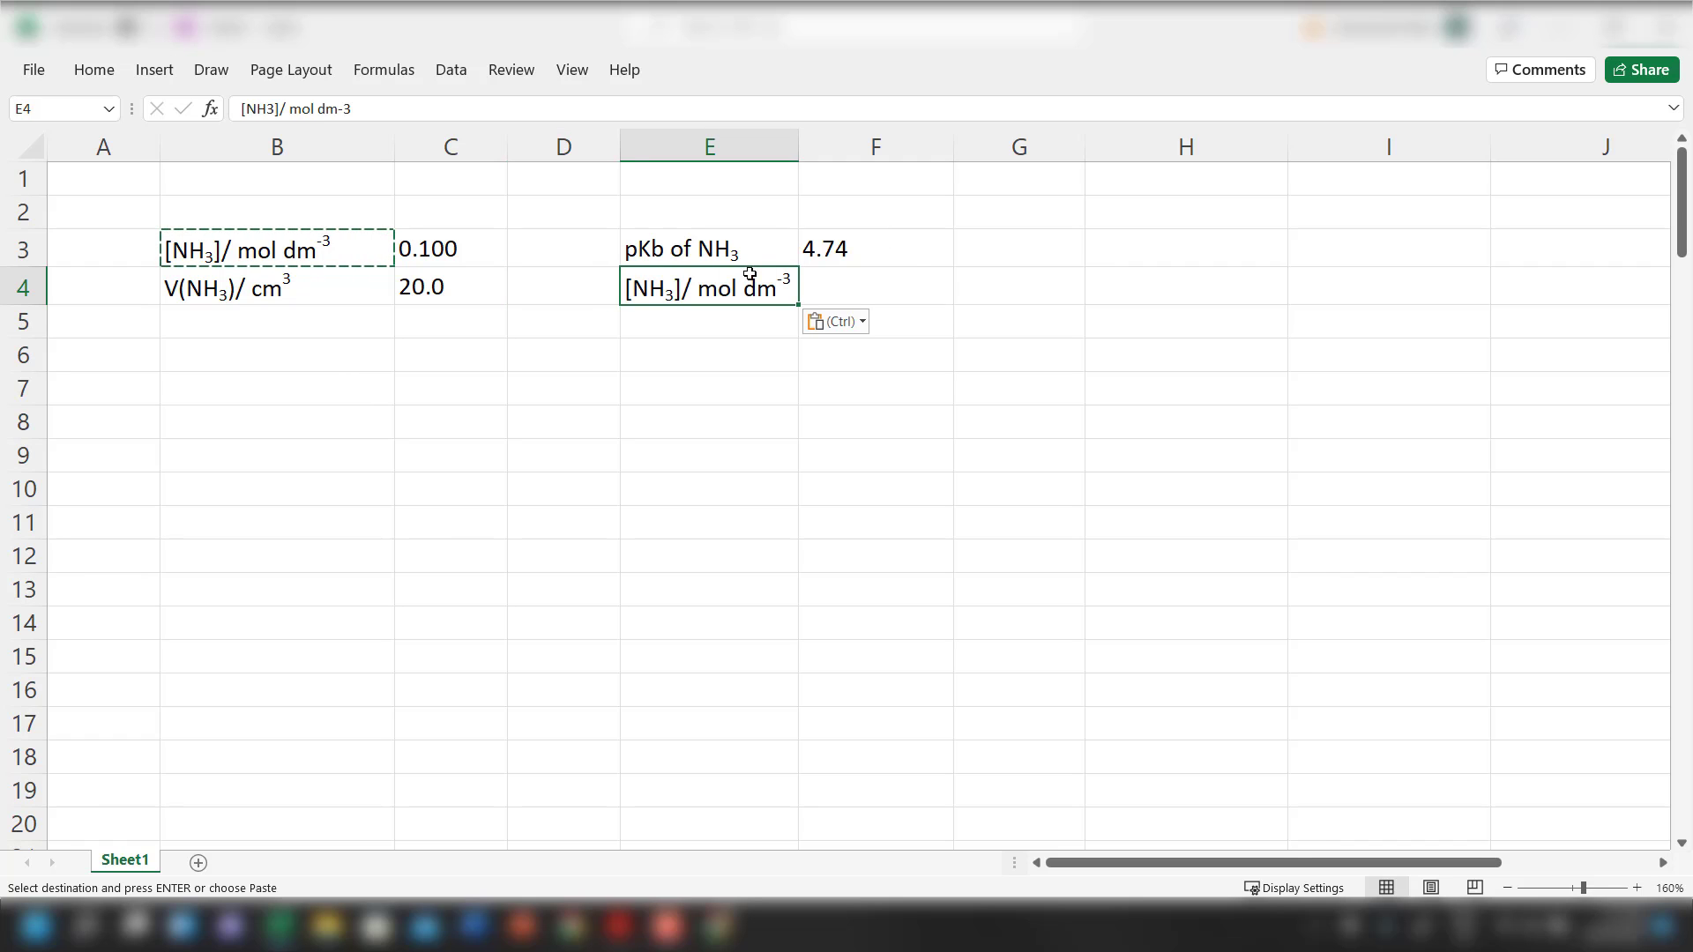
Replace NH3 with HCl inside the brackets of the label in E4
{"action": "double_click", "coordinate": [673, 291]}
{"action": "left_click_drag", "start_coordinate": [674, 291], "coordinate": [633, 291]}
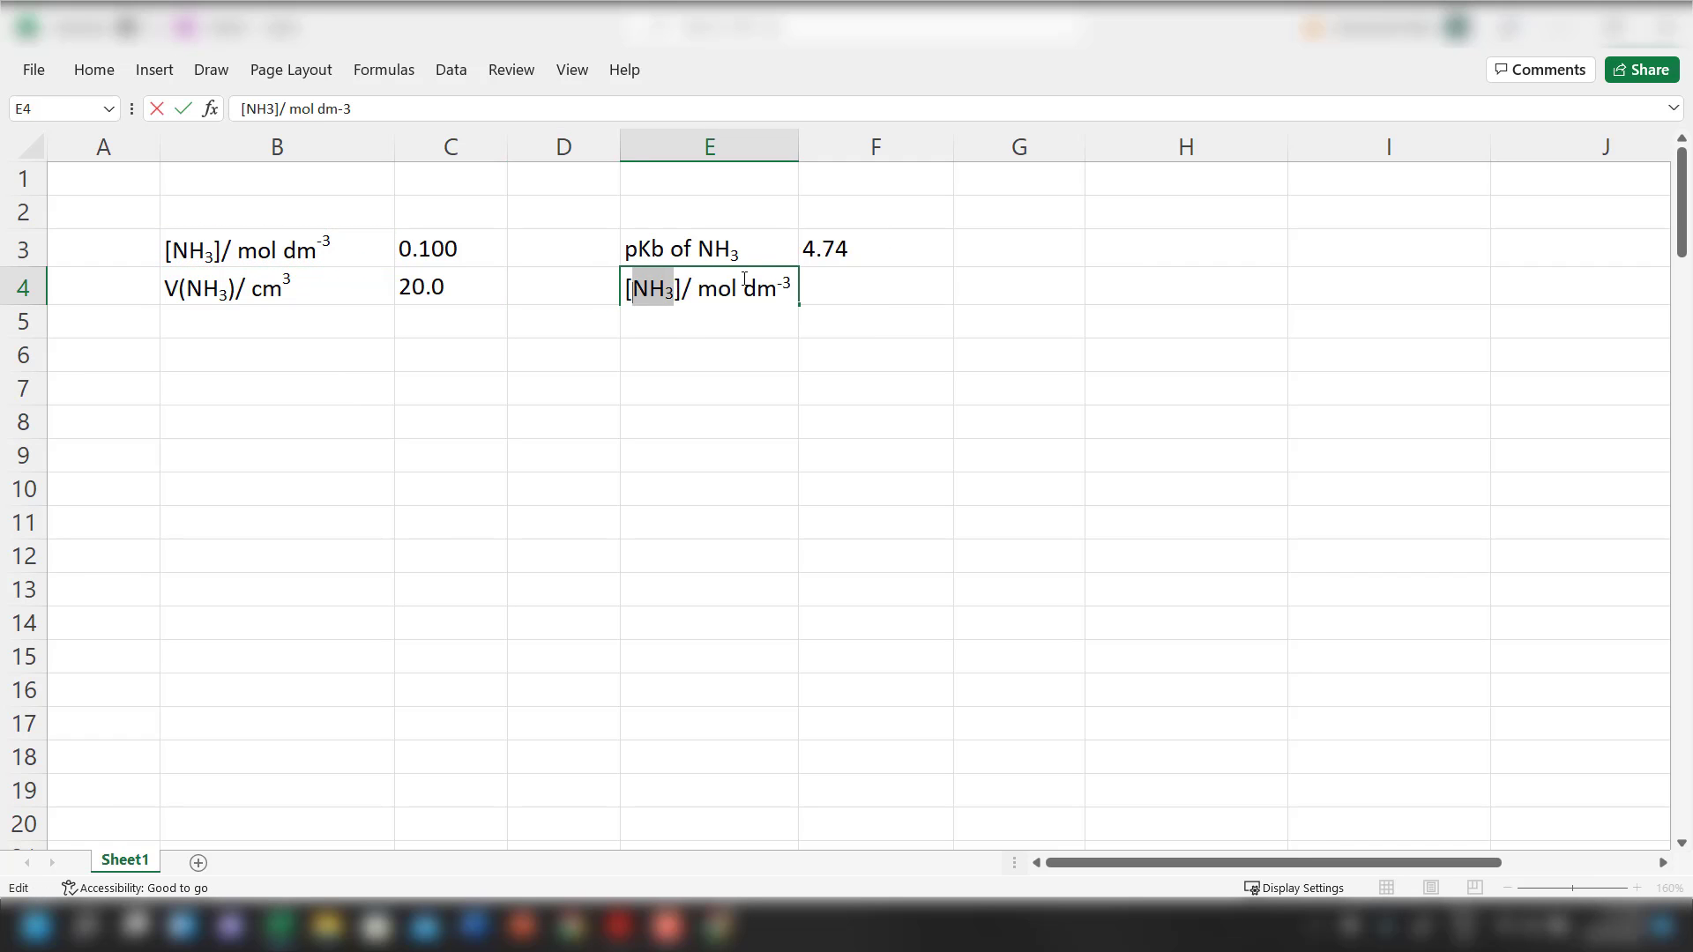
{"action": "type", "text": "HCl"}
{"action": "key", "text": "Tab"}
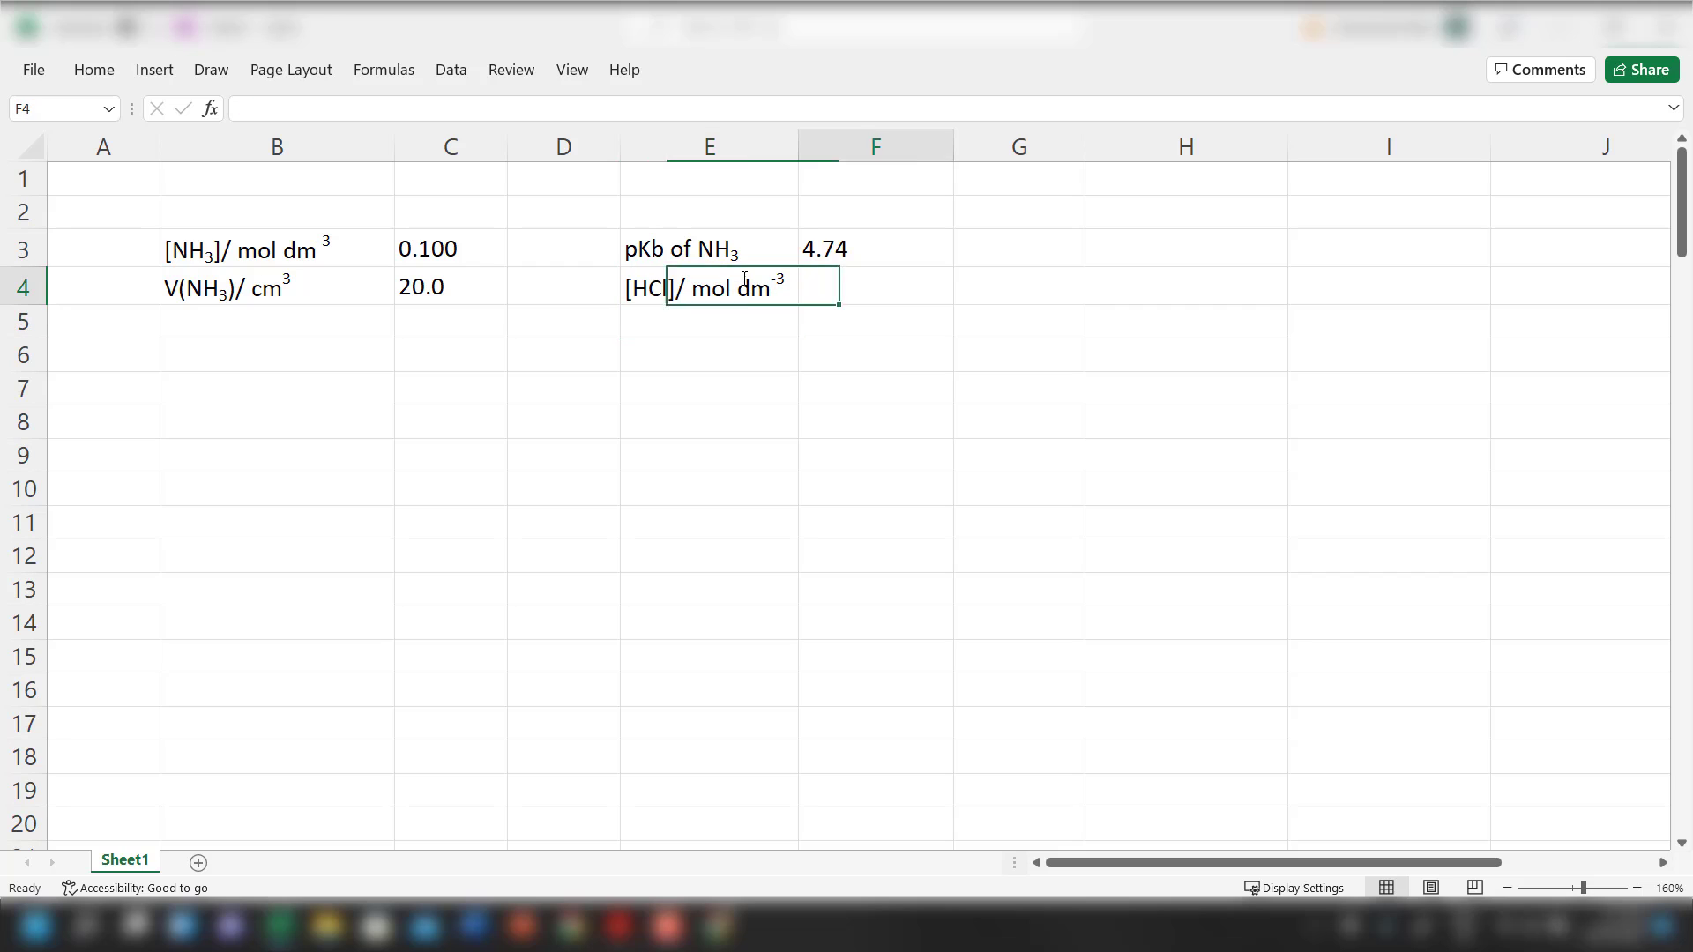
Enter the hydrochloric acid concentration 0.125 in cell F4
{"action": "type", "text": "0.12"}
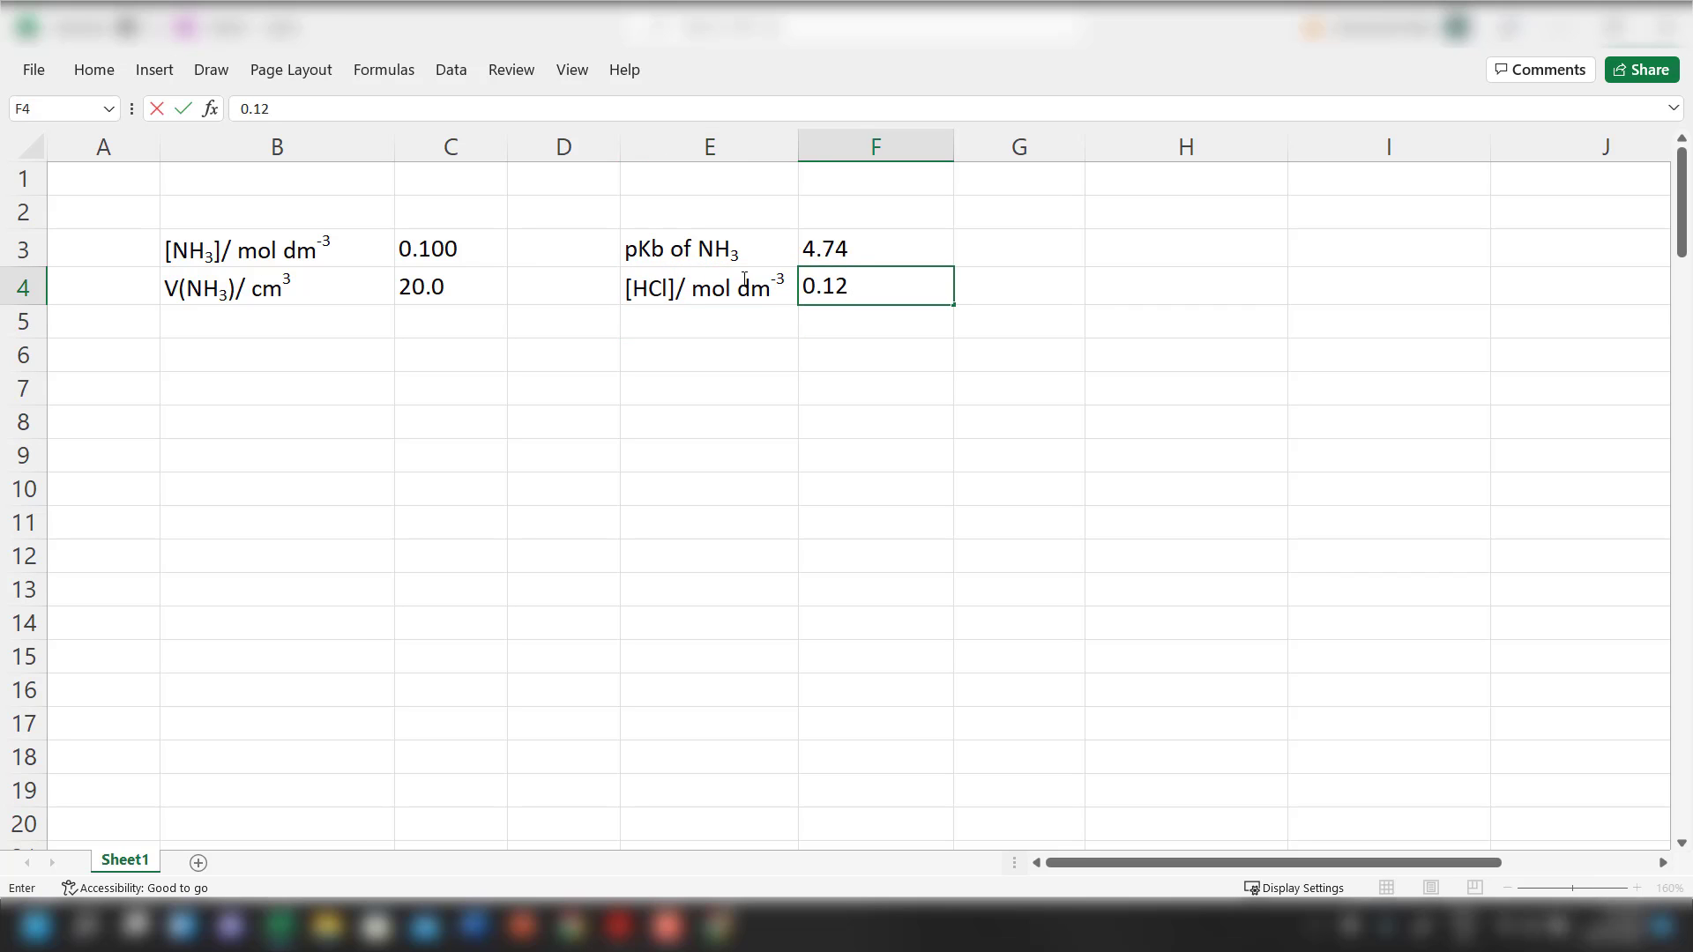
{"action": "type", "text": "5"}
{"action": "key", "text": "Return"}
Fill the input value cells C3:C4 and F3:F4 with yellow
{"action": "left_click", "coordinate": [434, 266]}
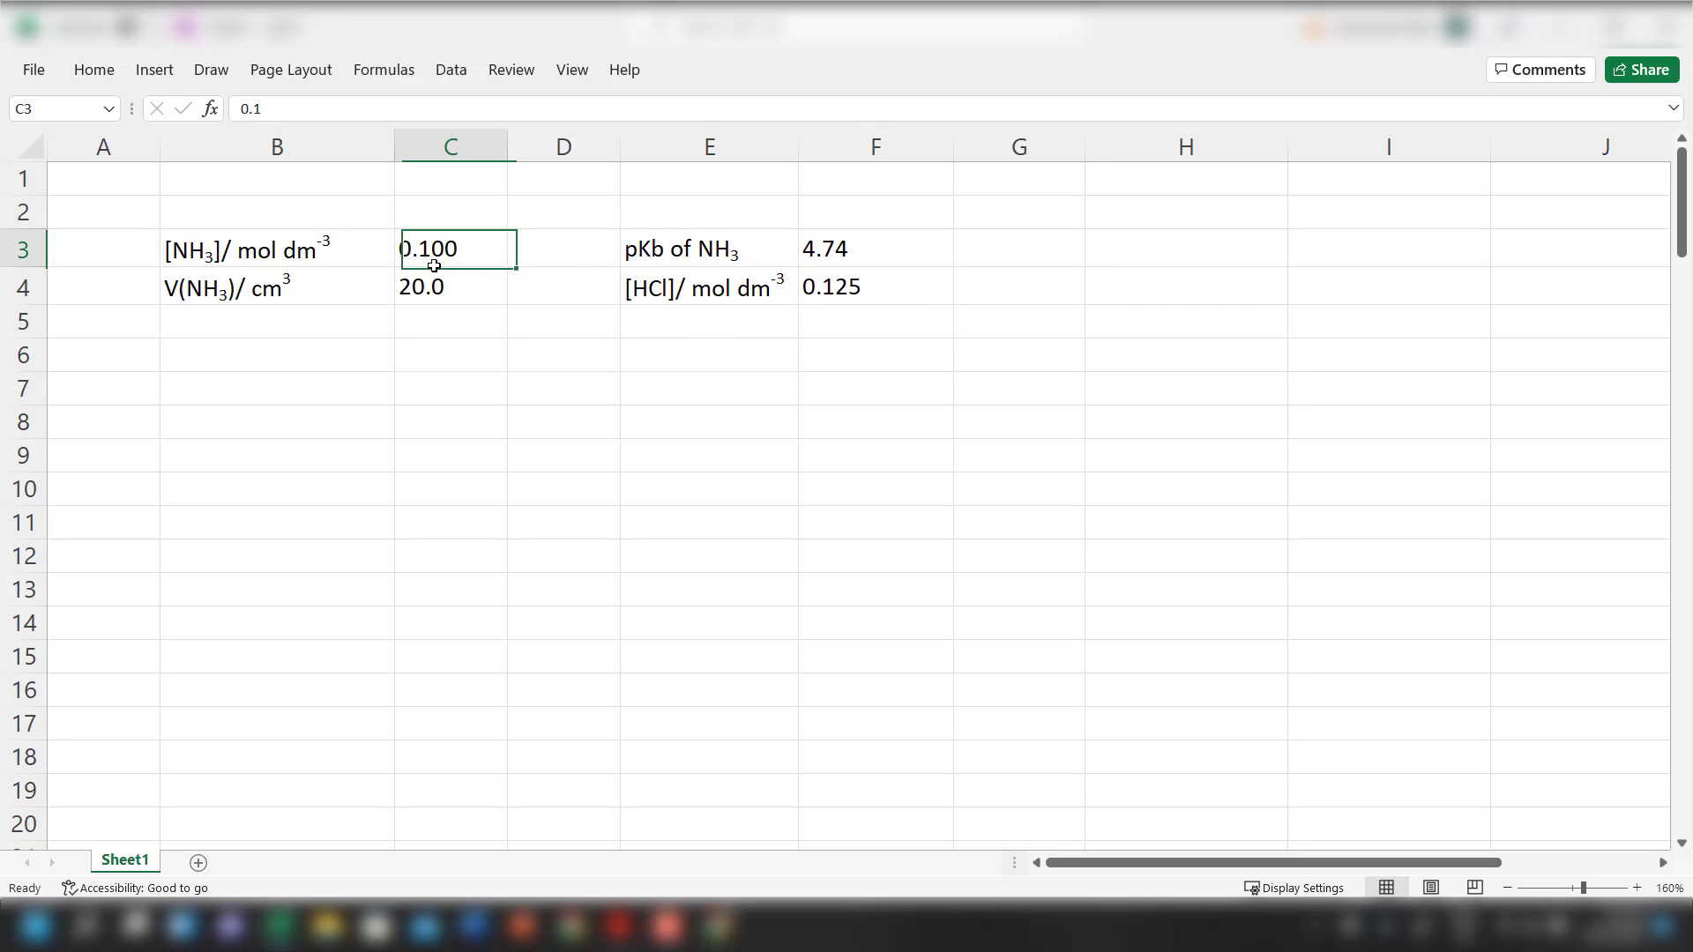
{"action": "left_click_drag", "start_coordinate": [434, 266], "coordinate": [436, 284]}
{"action": "left_click_drag", "start_coordinate": [847, 254], "coordinate": [824, 280], "text": "ctrl"}
{"action": "left_click", "coordinate": [102, 72]}
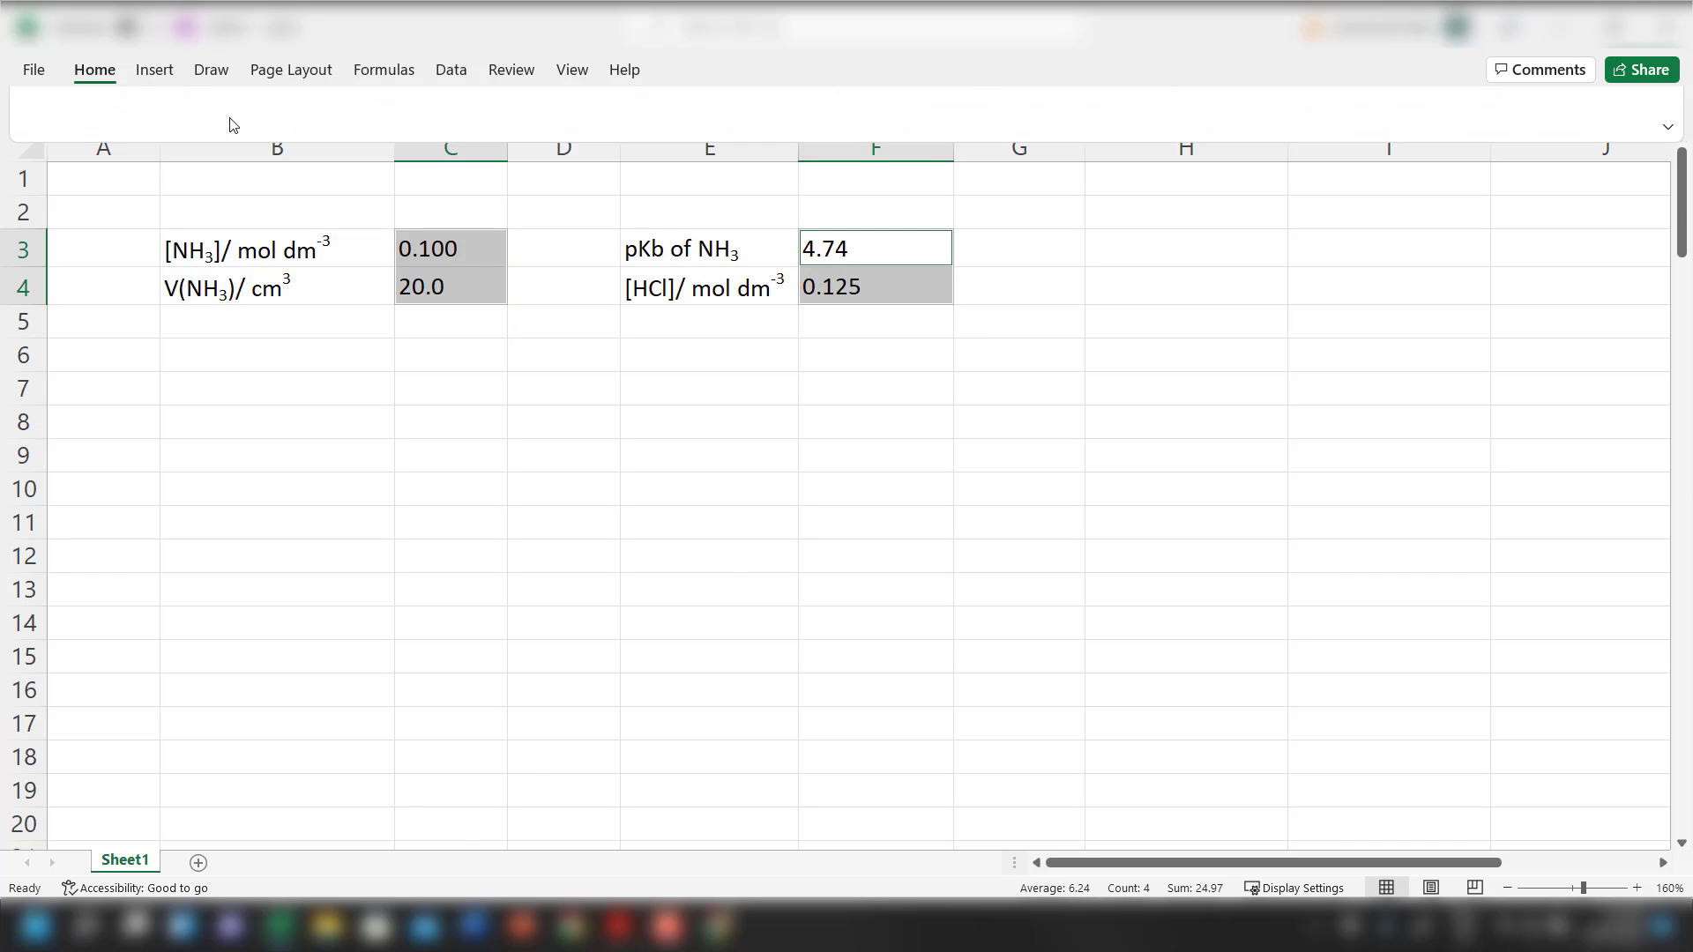
{"action": "left_click", "coordinate": [374, 147]}
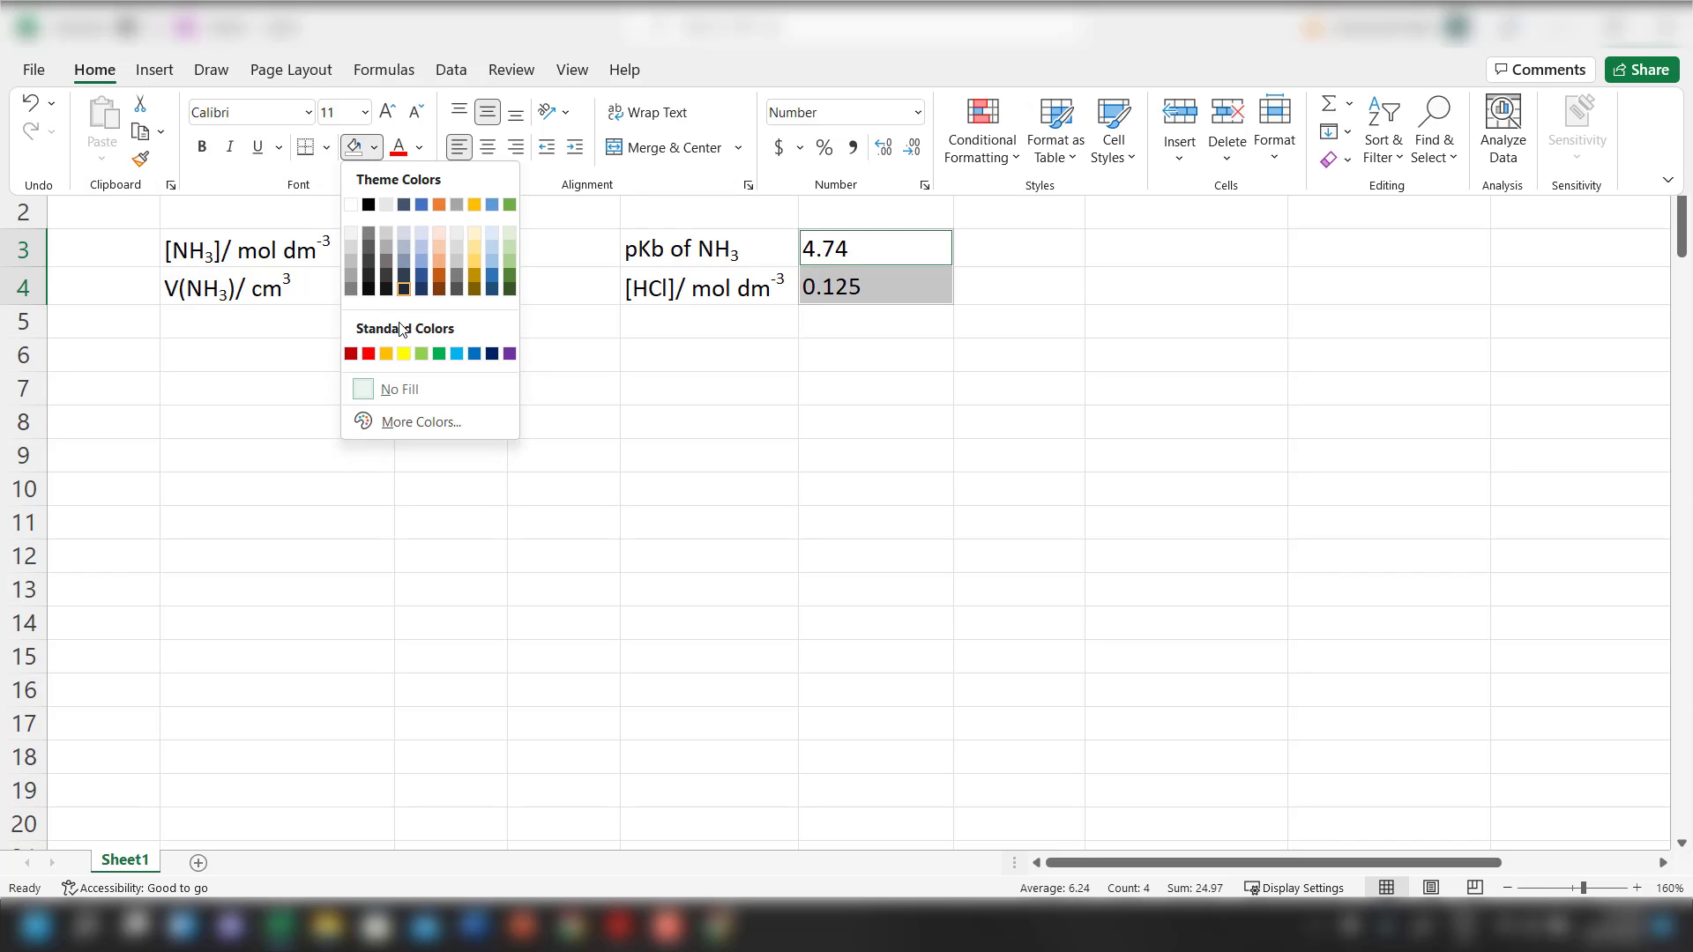
{"action": "left_click", "coordinate": [404, 354]}
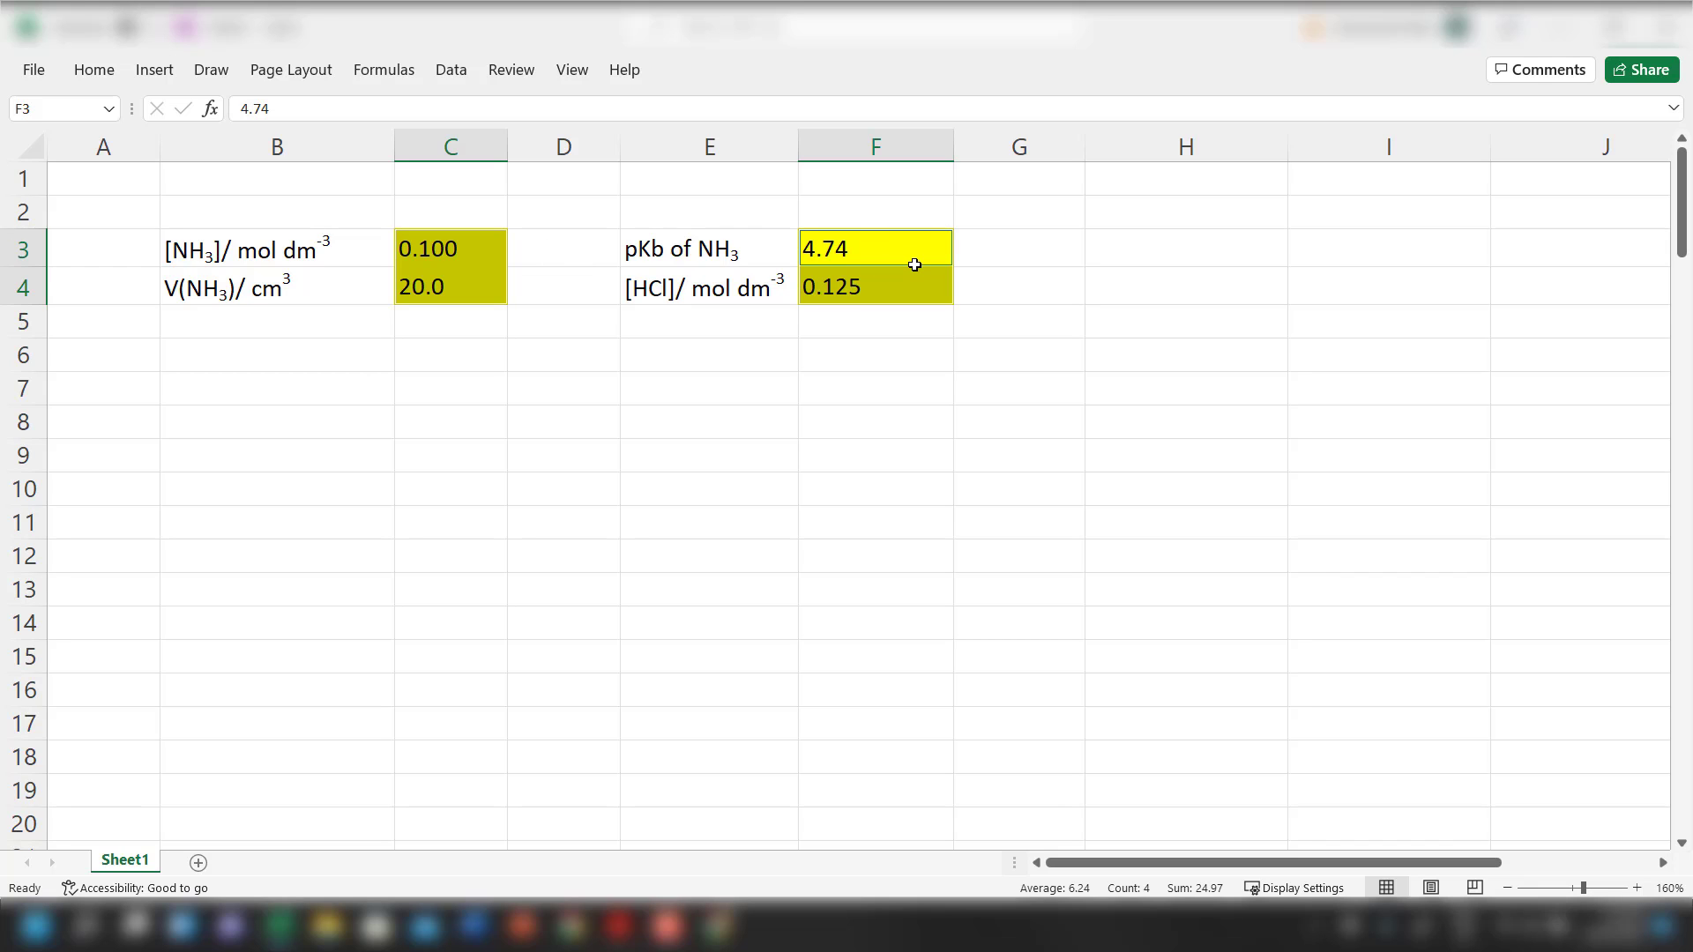
Copy the HCl concentration label from E4 into cell B6
{"action": "left_click", "coordinate": [342, 350]}
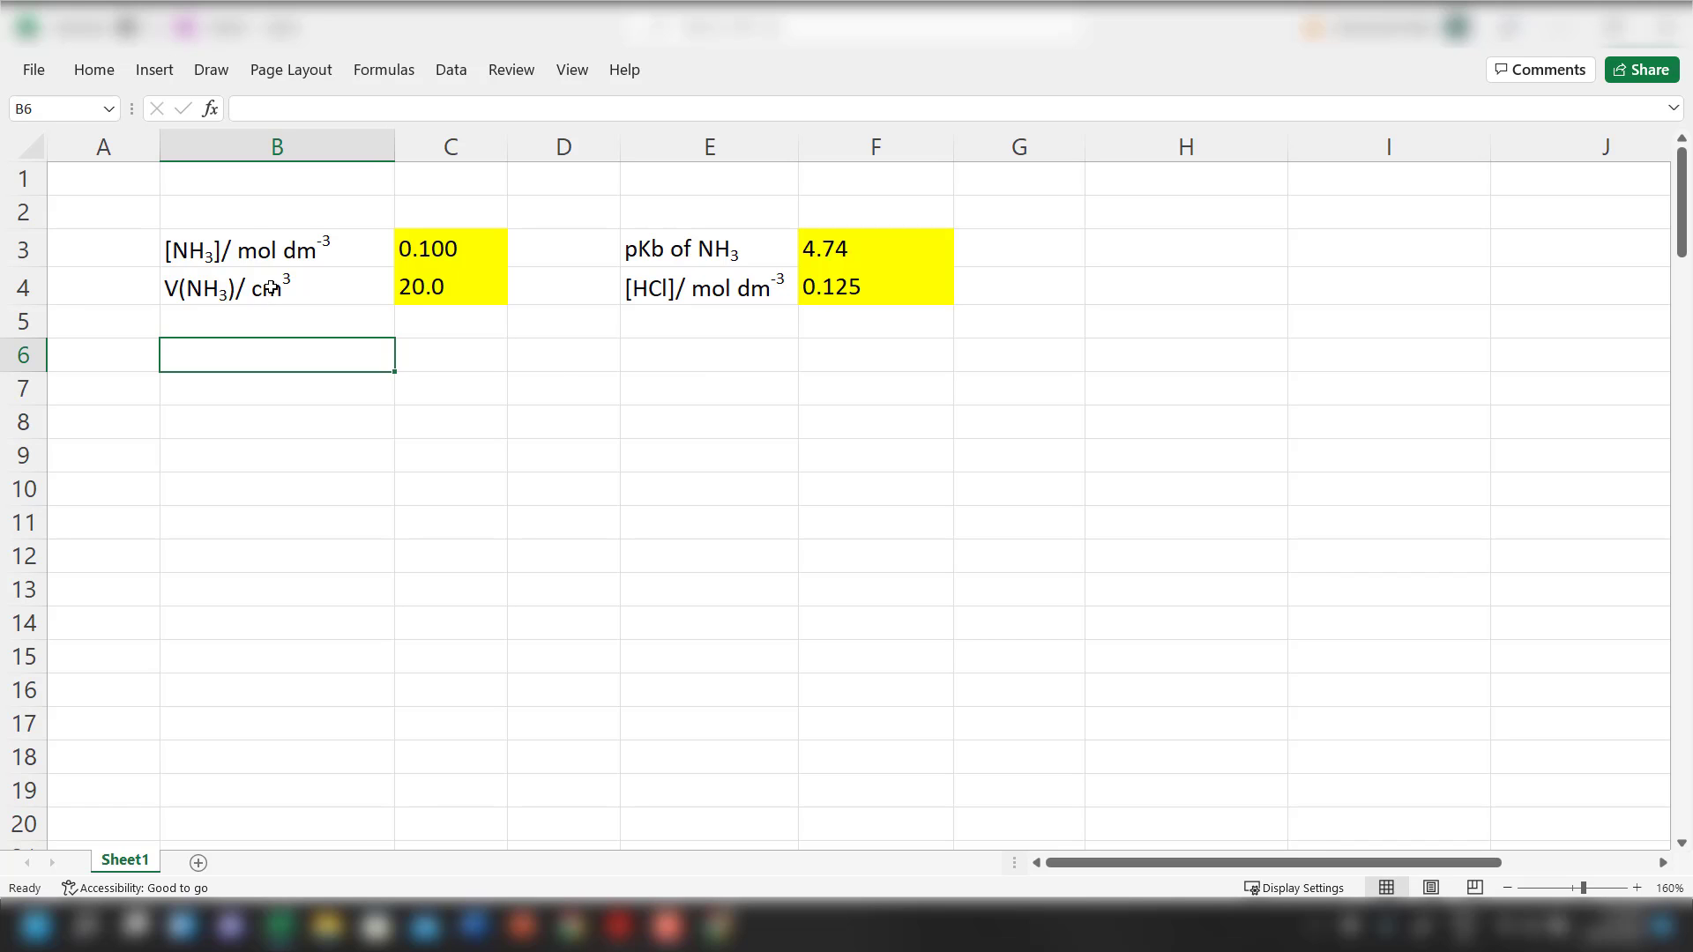
{"action": "left_click", "coordinate": [712, 300]}
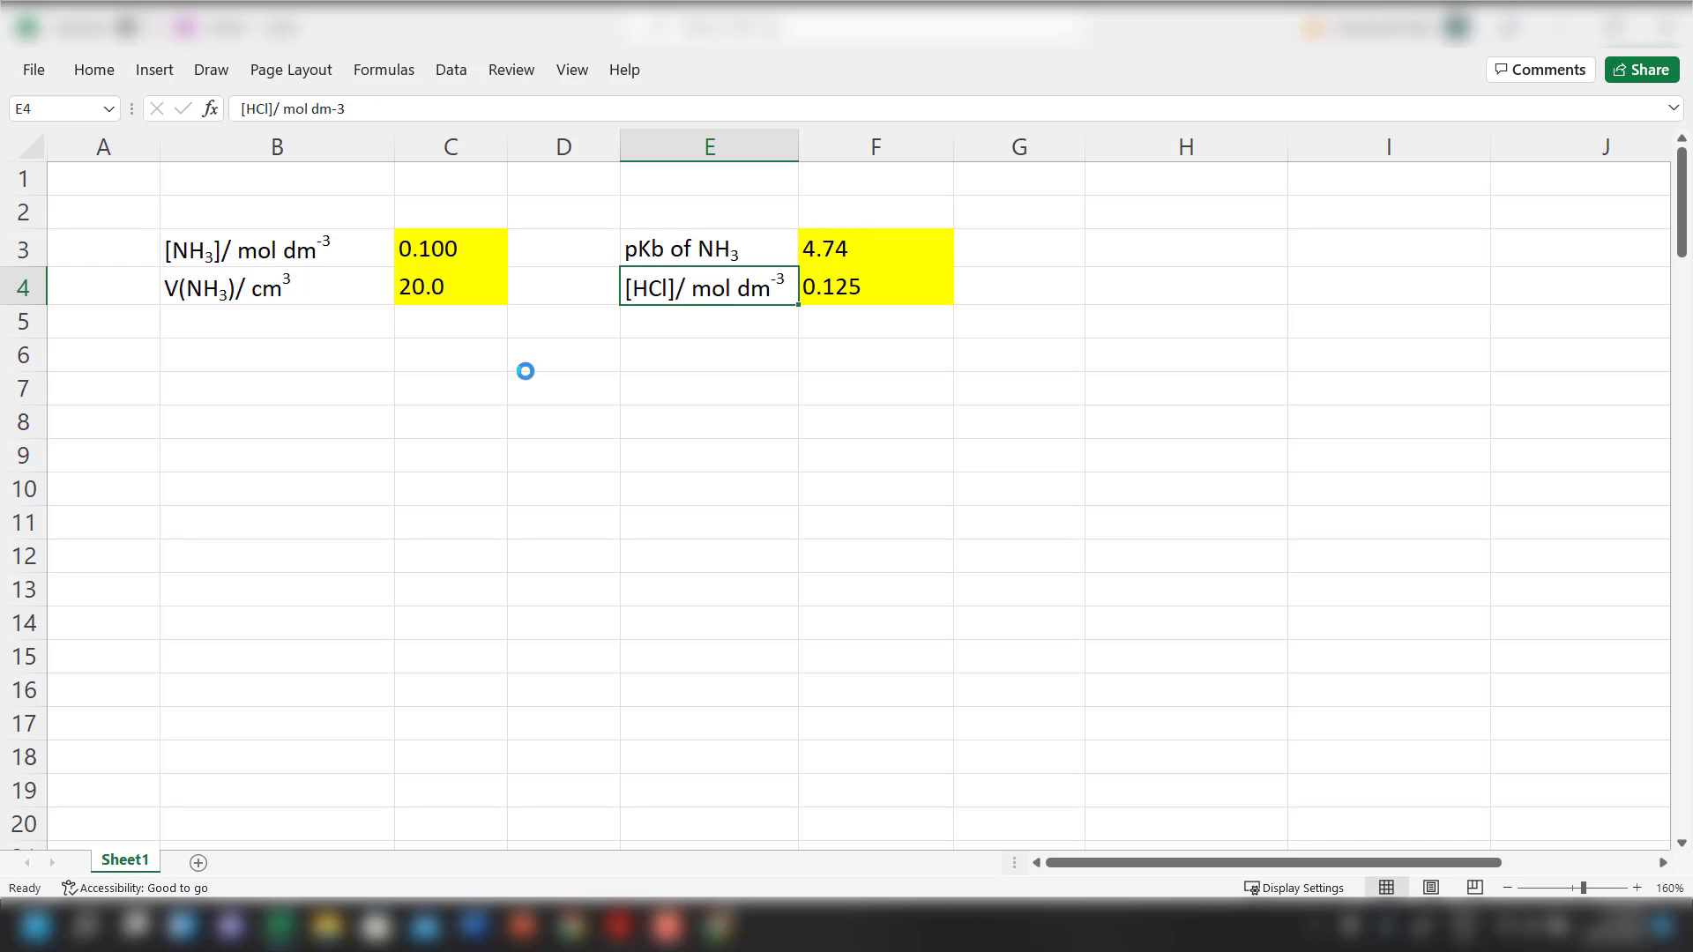
{"action": "key", "text": "ctrl+c"}
{"action": "left_click", "coordinate": [327, 361]}
{"action": "key", "text": "ctrl+v"}
Insert an h at the start of the label in B6 and format that letter in the Symbol font
{"action": "double_click", "coordinate": [202, 361]}
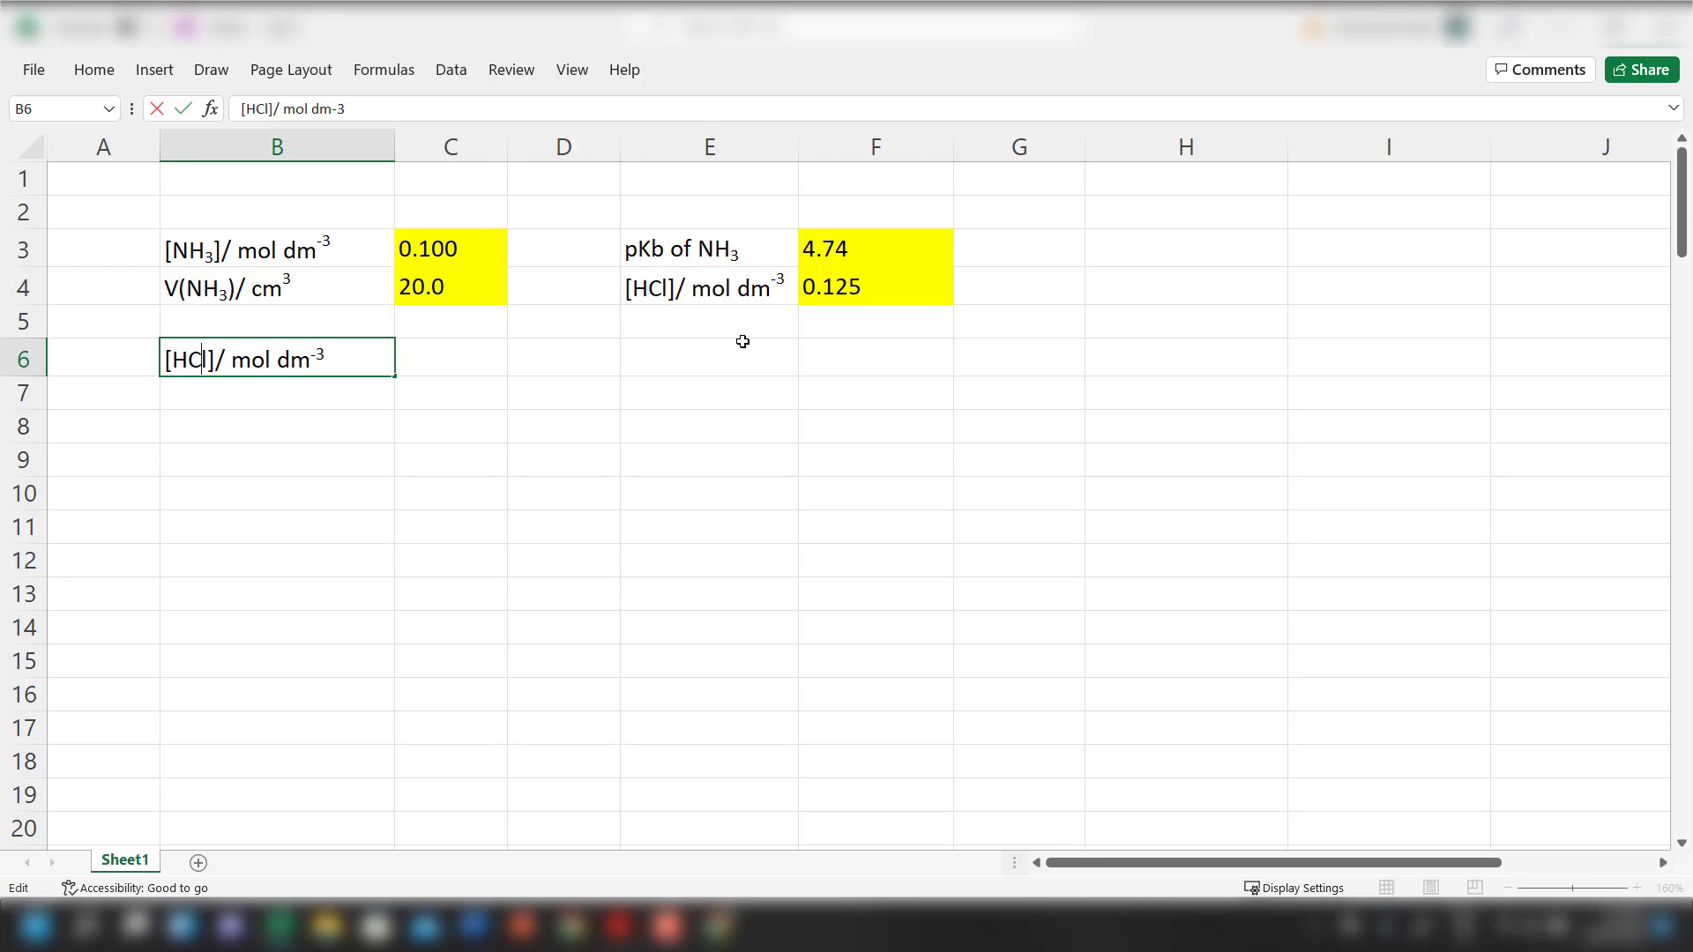
{"action": "type", "text": "h"}
{"action": "key", "text": "shift+Left"}
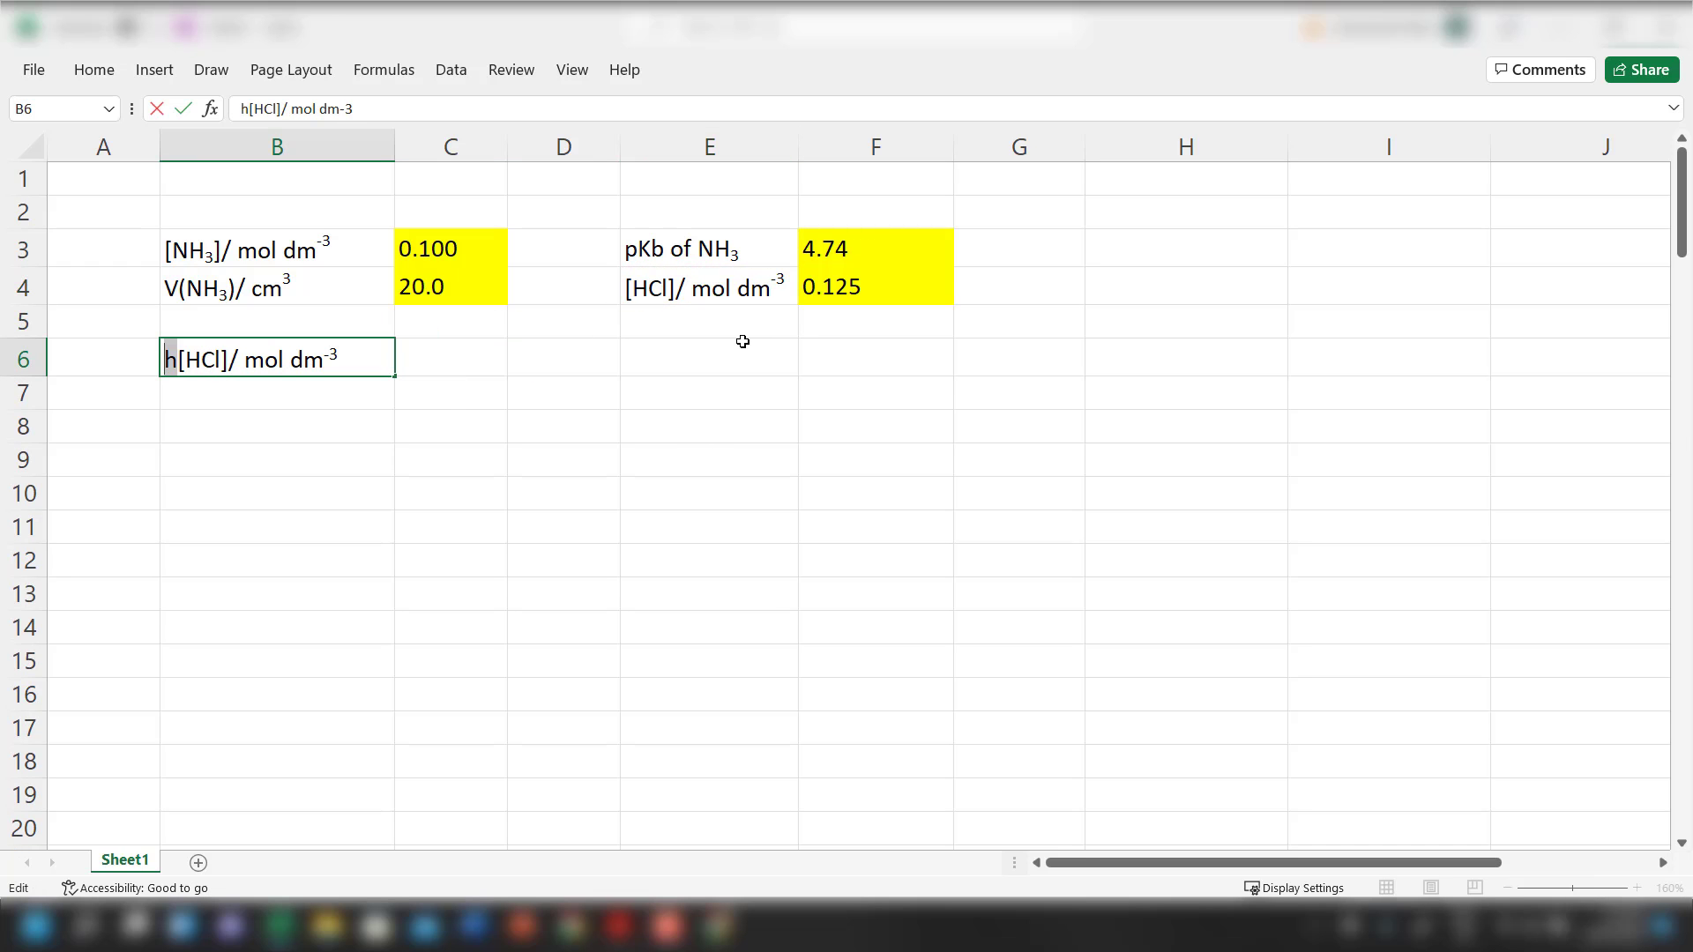
{"action": "left_click", "coordinate": [81, 74]}
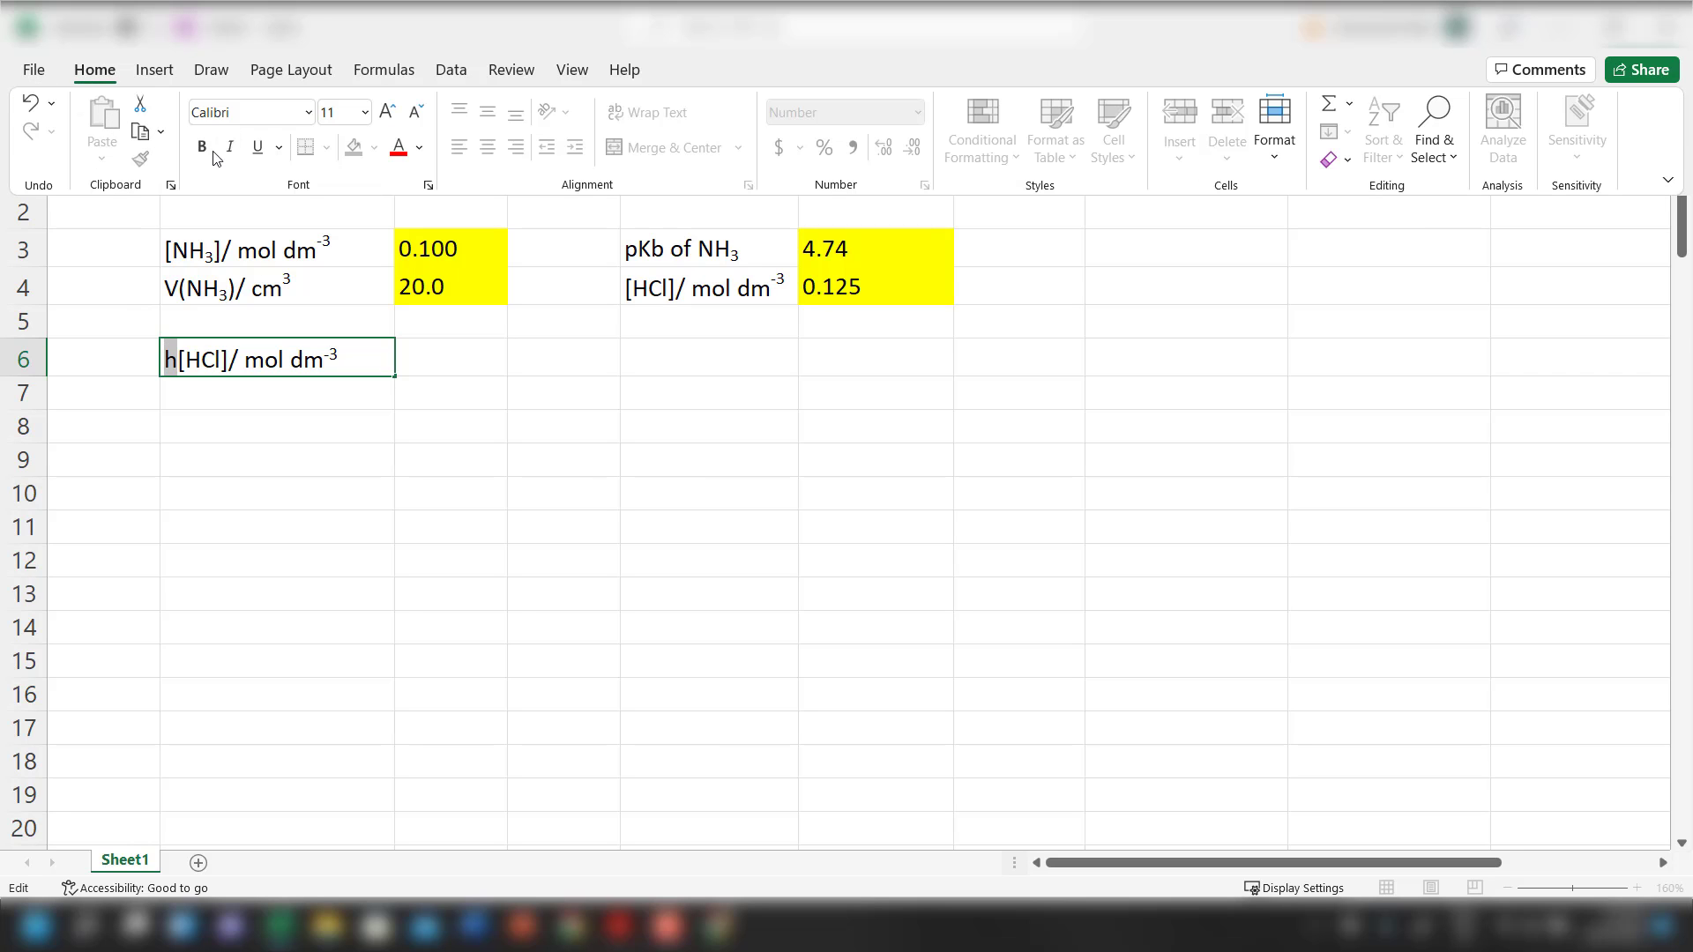
{"action": "left_click", "coordinate": [308, 112]}
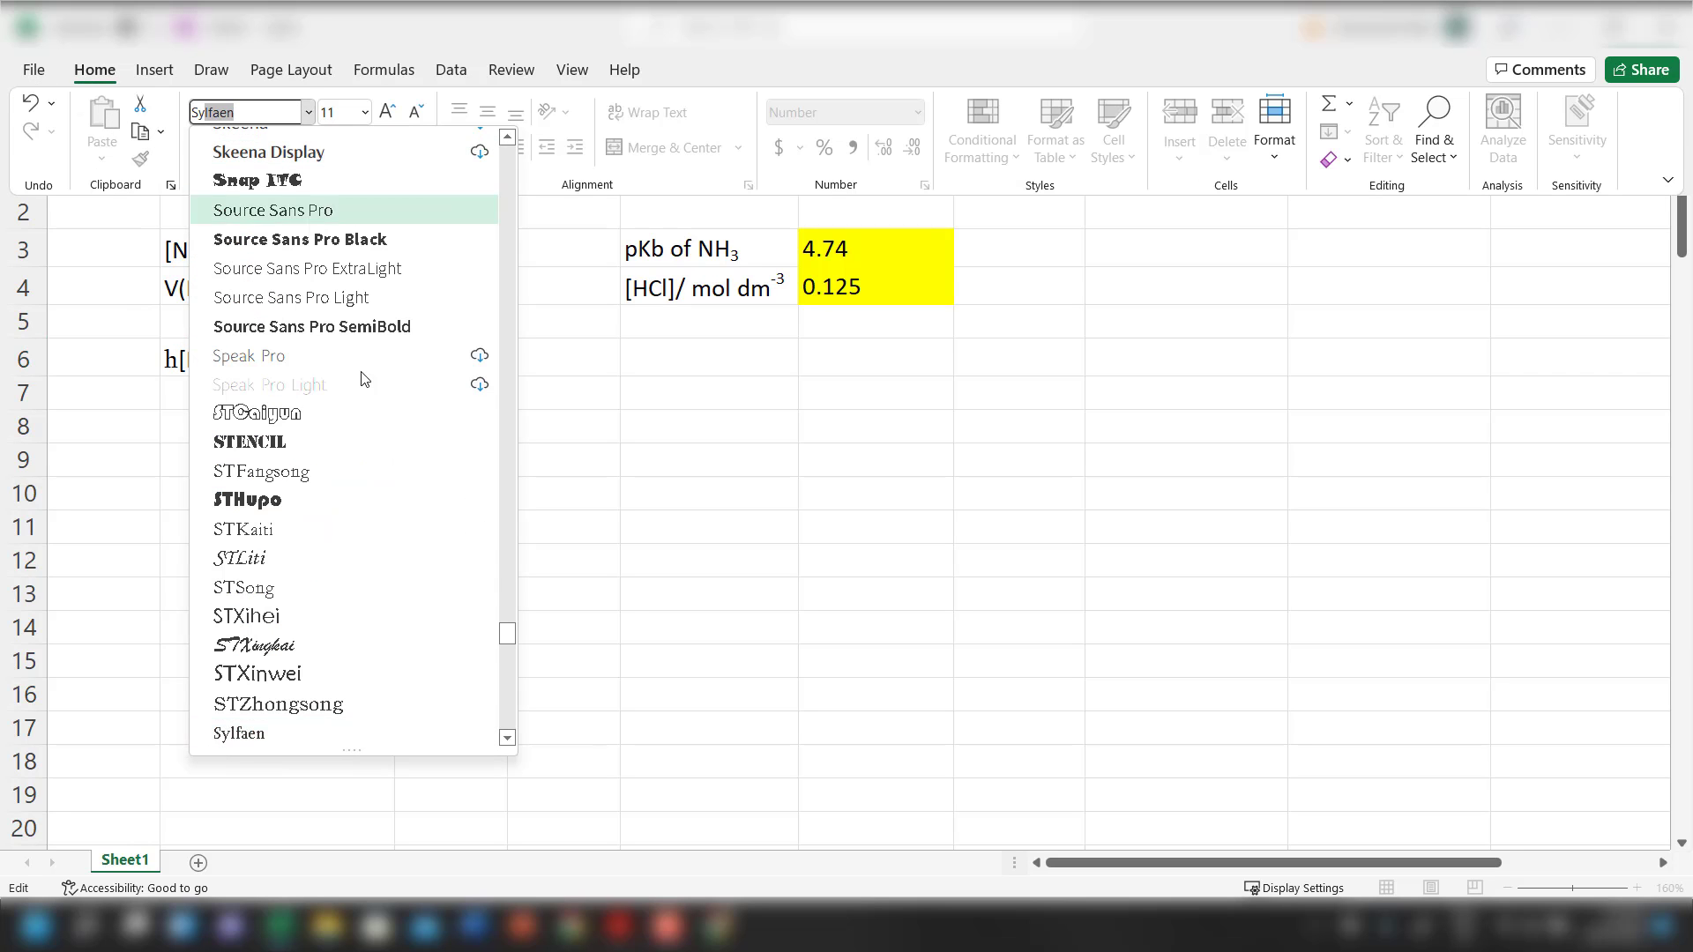
{"action": "scroll", "coordinate": [335, 210], "scroll_direction": "down", "scroll_amount": 1}
{"action": "left_click", "coordinate": [312, 681]}
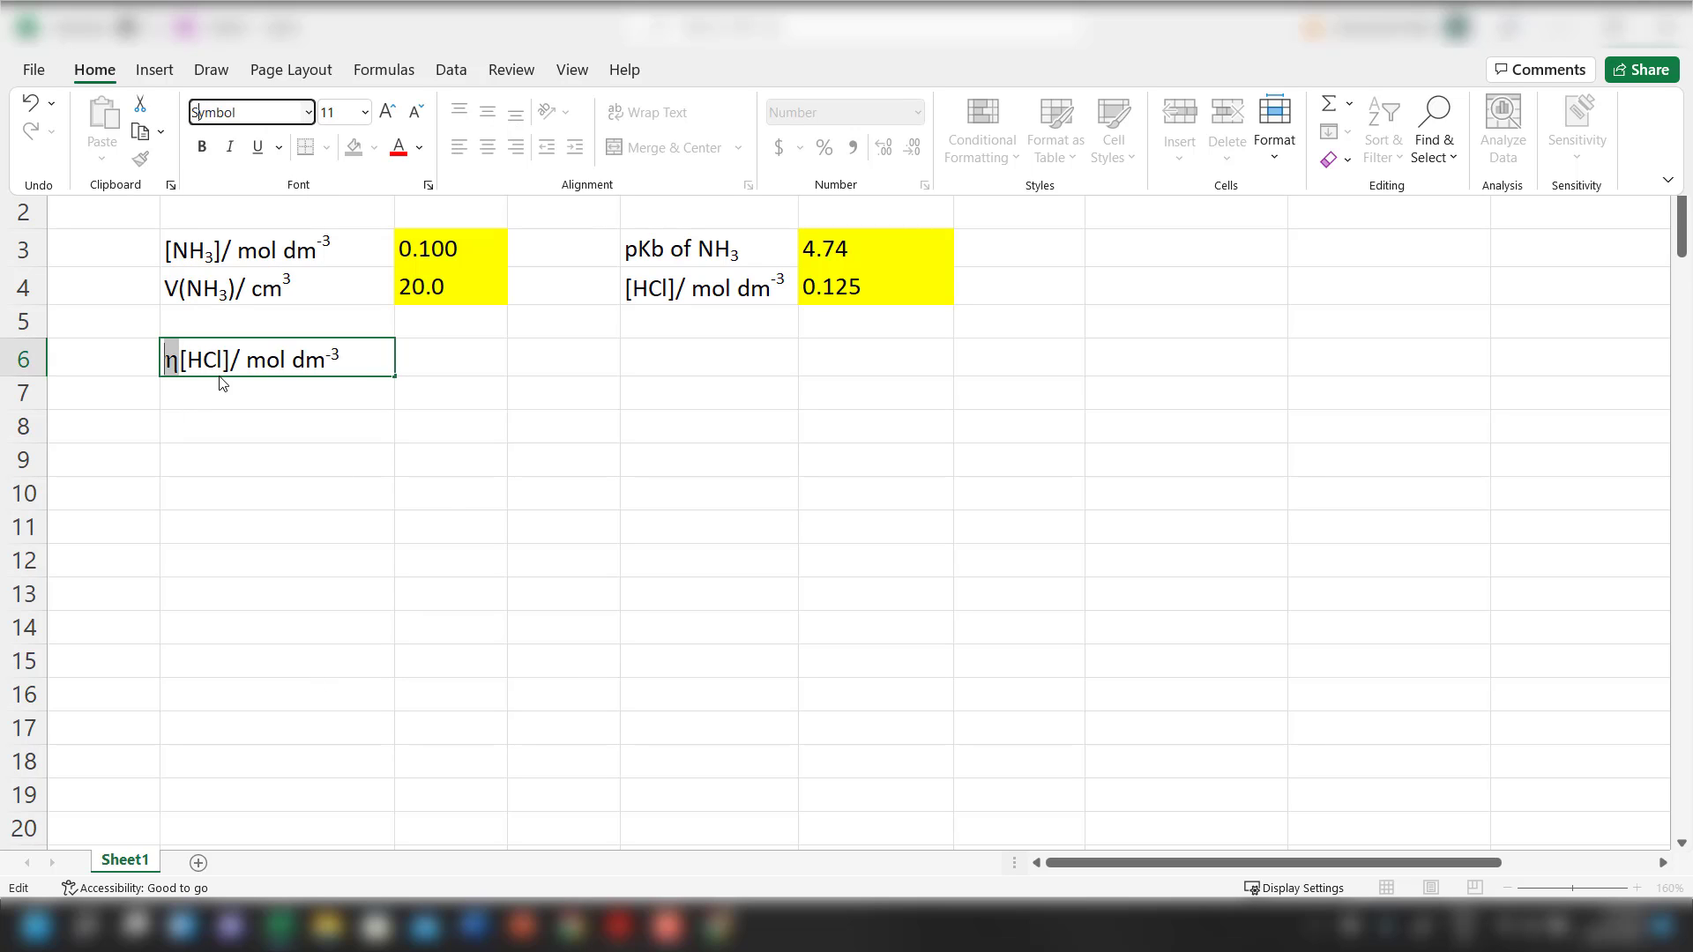
Replace the opening bracket and the H in B6's label with a space and the letter o
{"action": "left_click", "coordinate": [193, 359]}
{"action": "left_click", "coordinate": [193, 359]}
{"action": "key", "text": "BackSpace"}
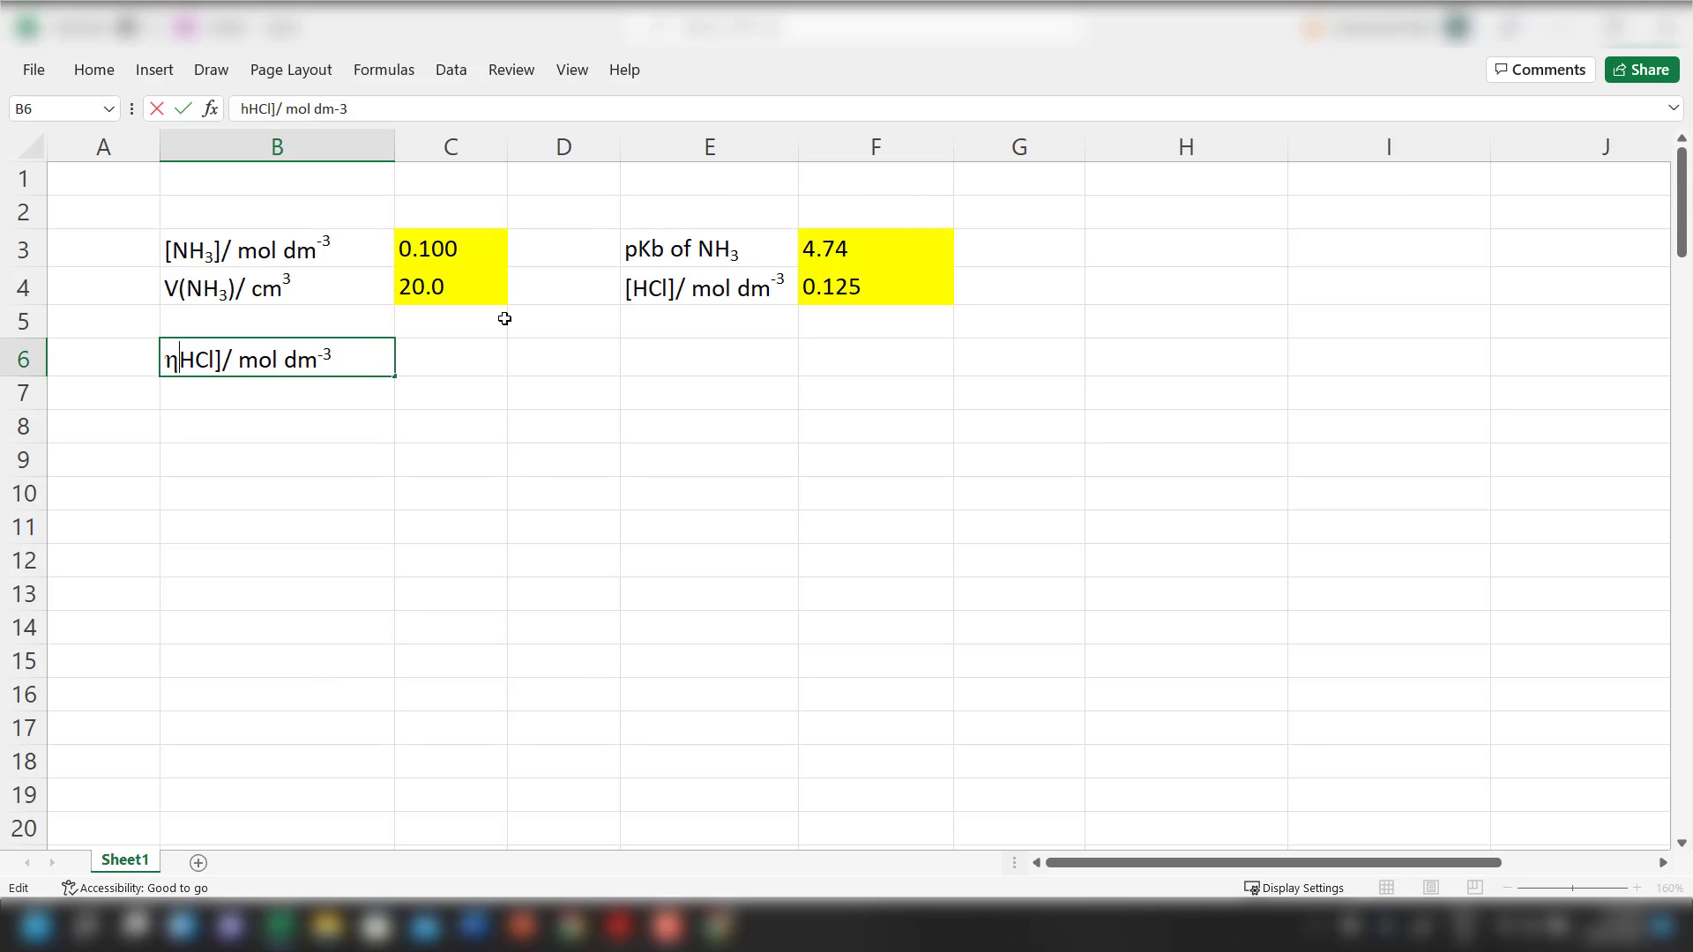
{"action": "type", "text": "of"}
{"action": "key", "text": "BackSpace"}
{"action": "key", "text": "BackSpace"}
{"action": "key", "text": "BackSpace"}
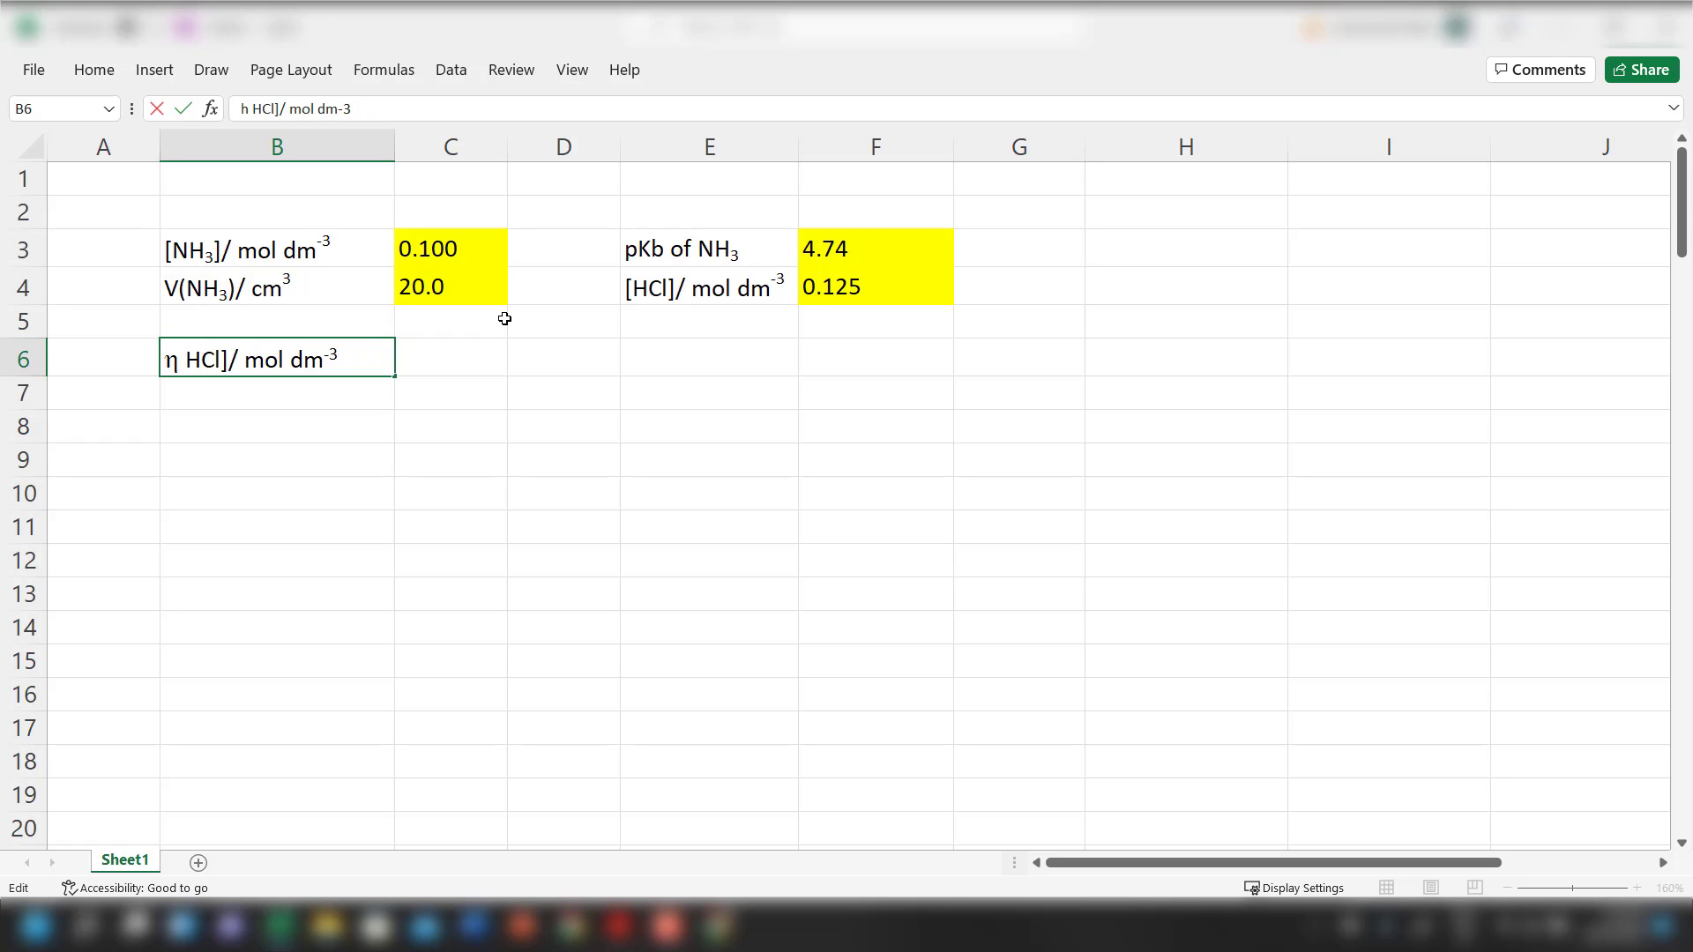
{"action": "type", "text": "H"}
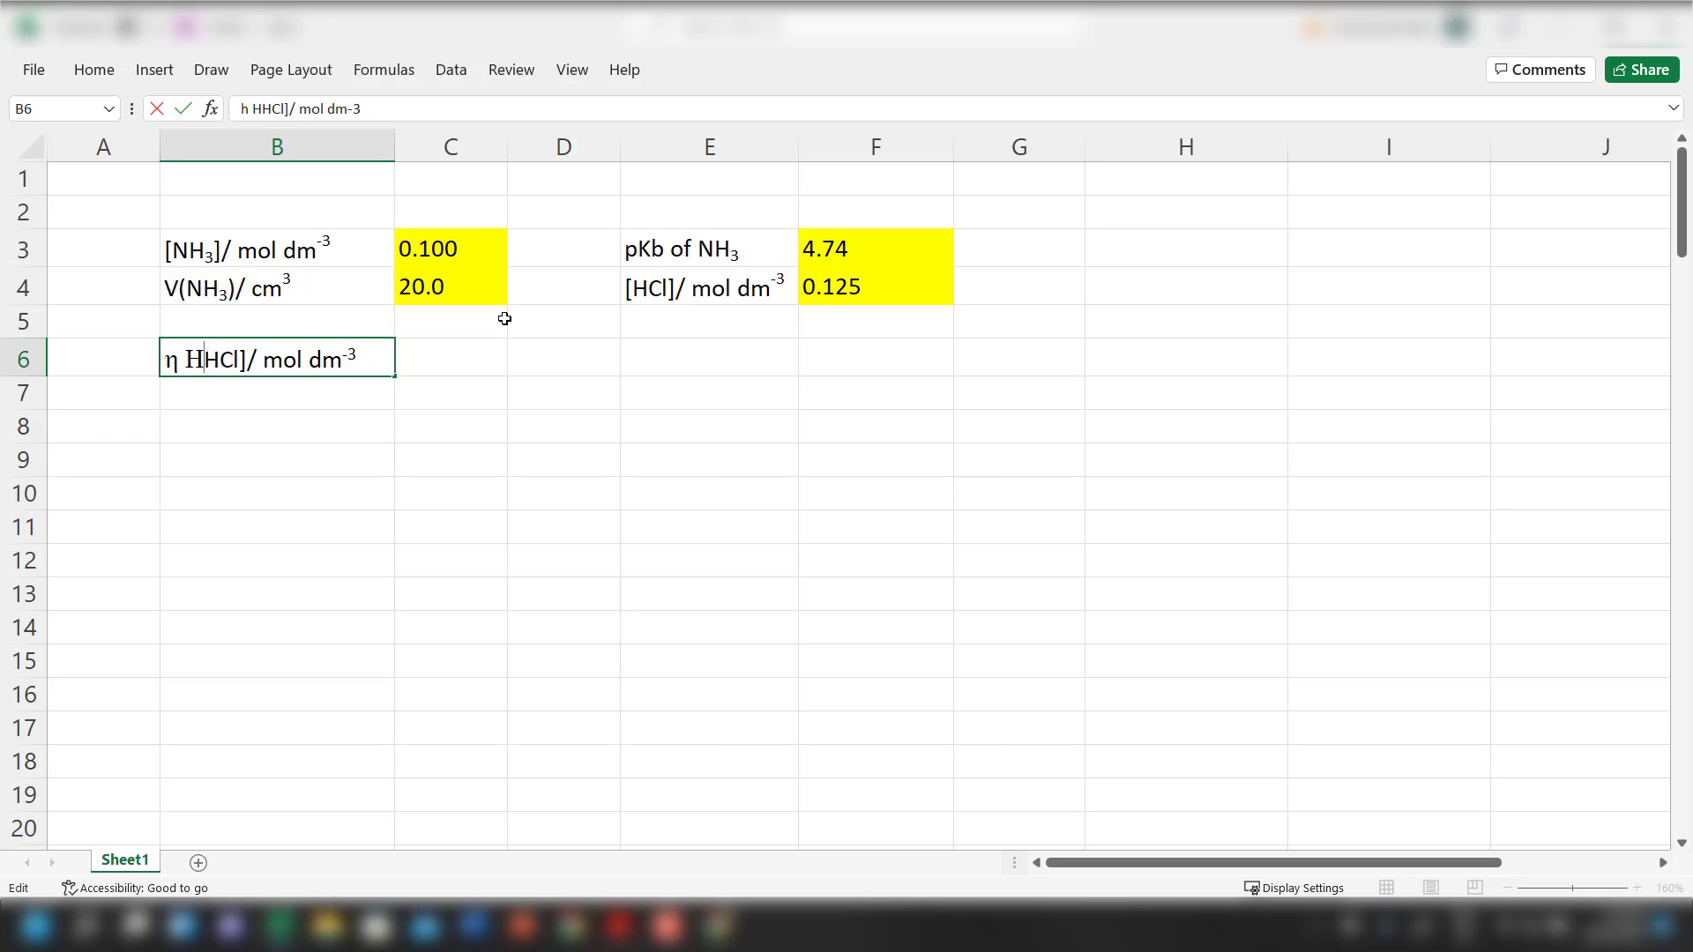
{"action": "key", "text": "shift+Right"}
{"action": "type", "text": "o"}
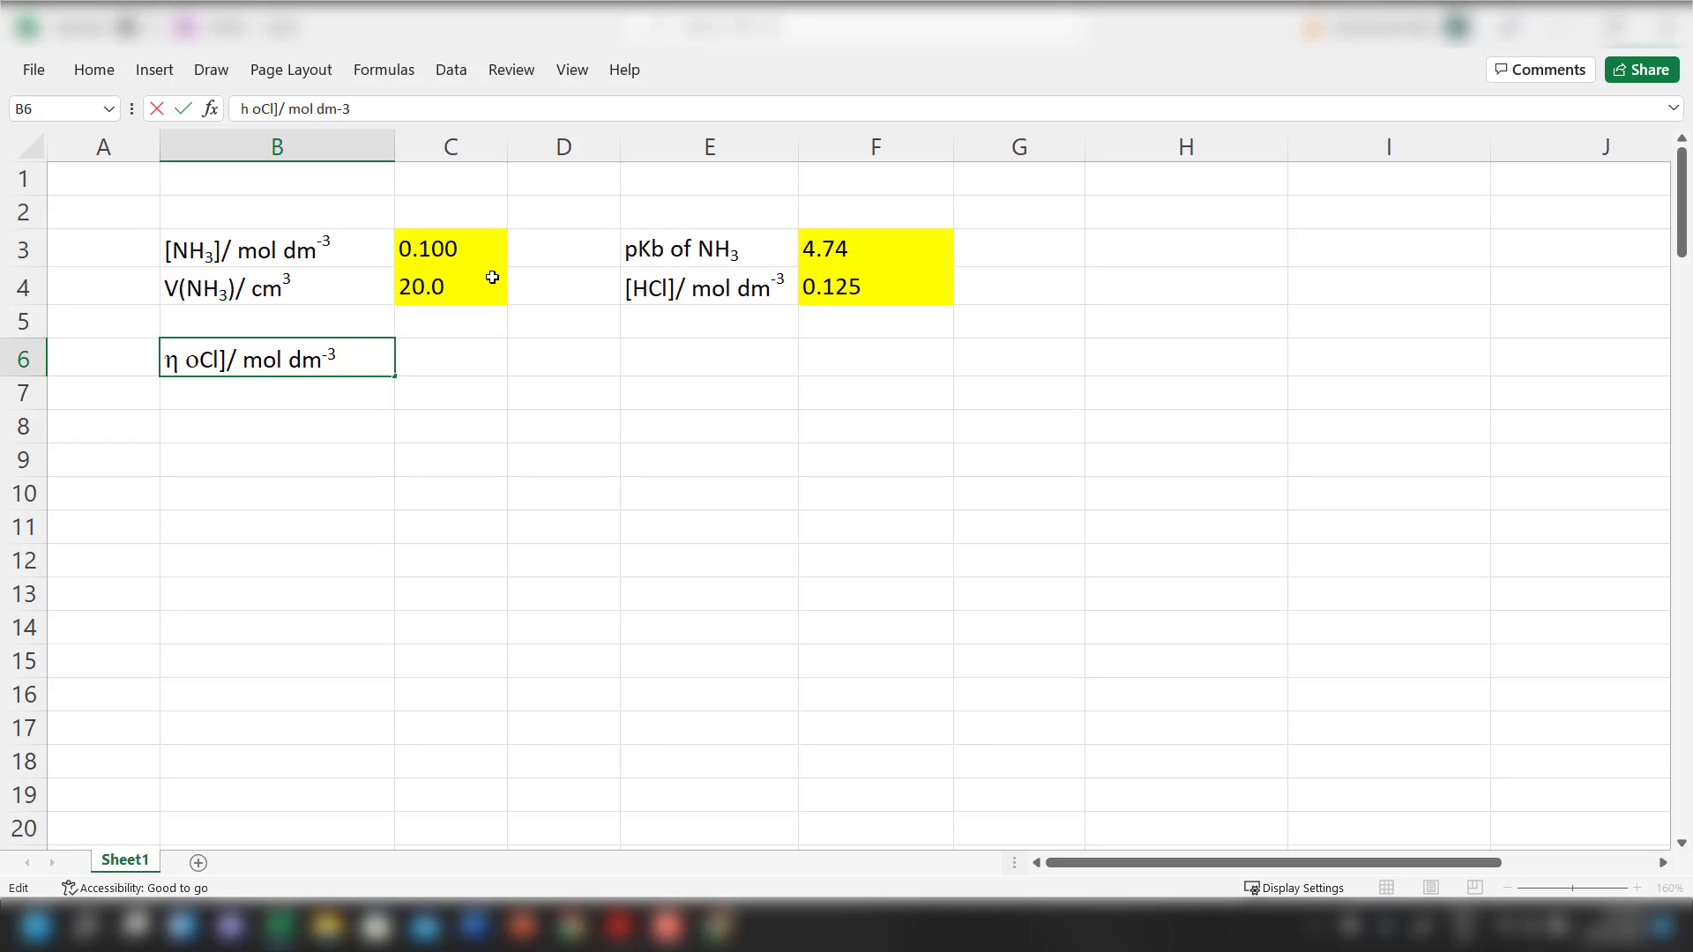
Change the font of the letter o in B6's label to Calibri
{"action": "key", "text": "shift+Left"}
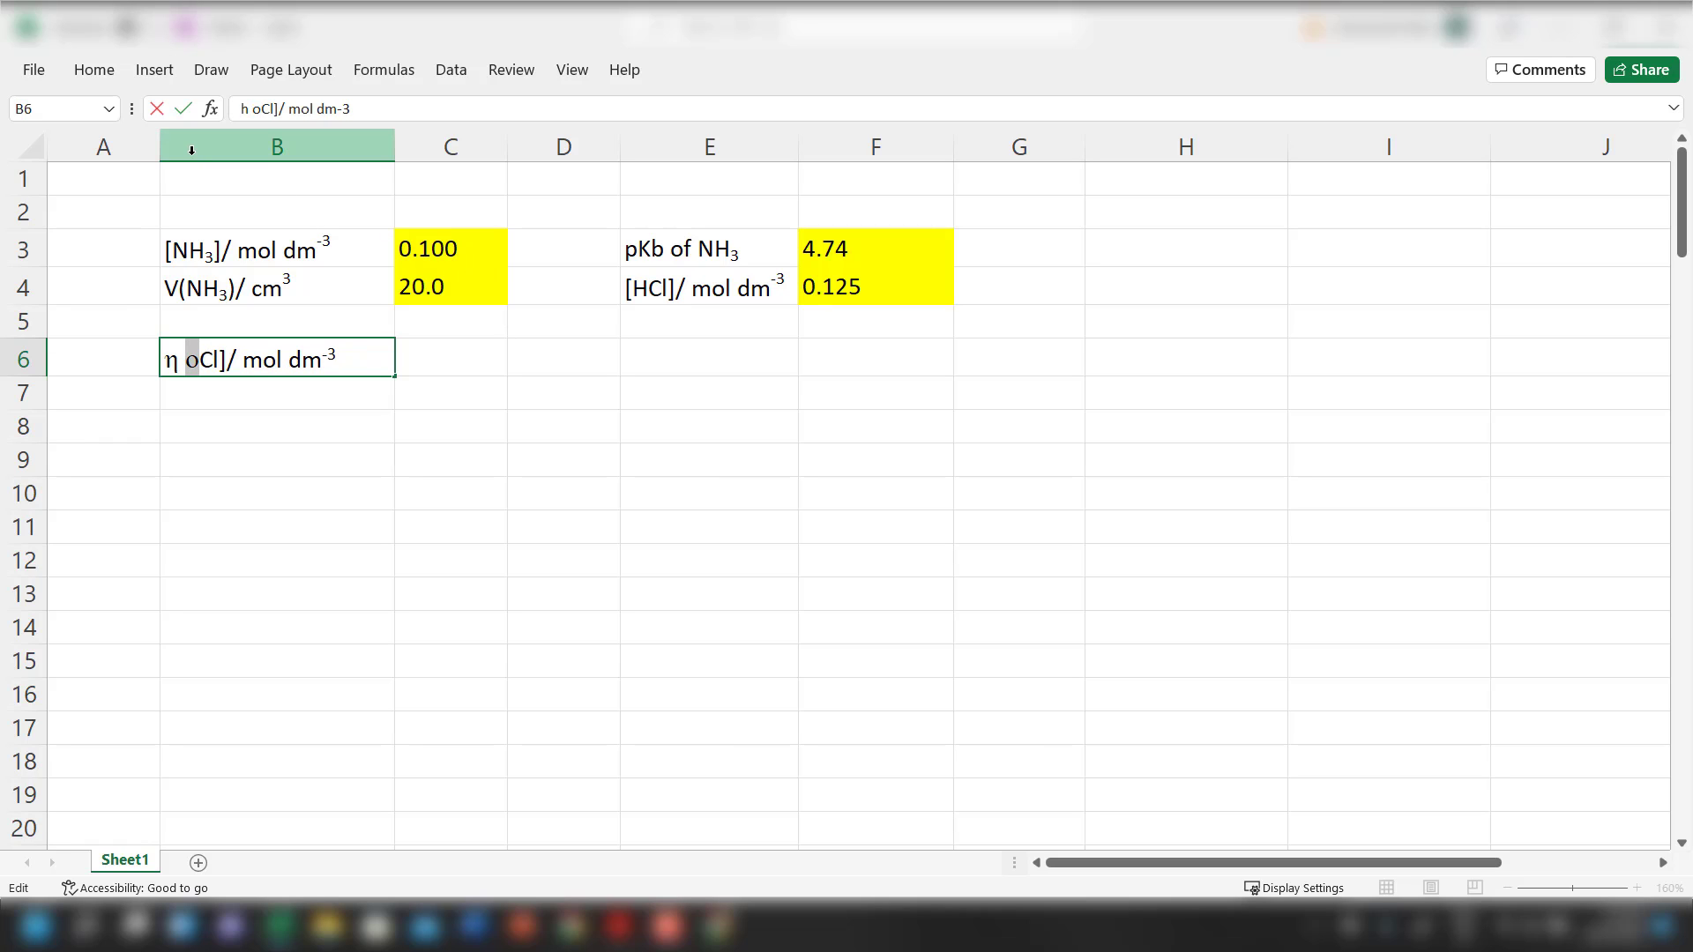
{"action": "left_click", "coordinate": [95, 69]}
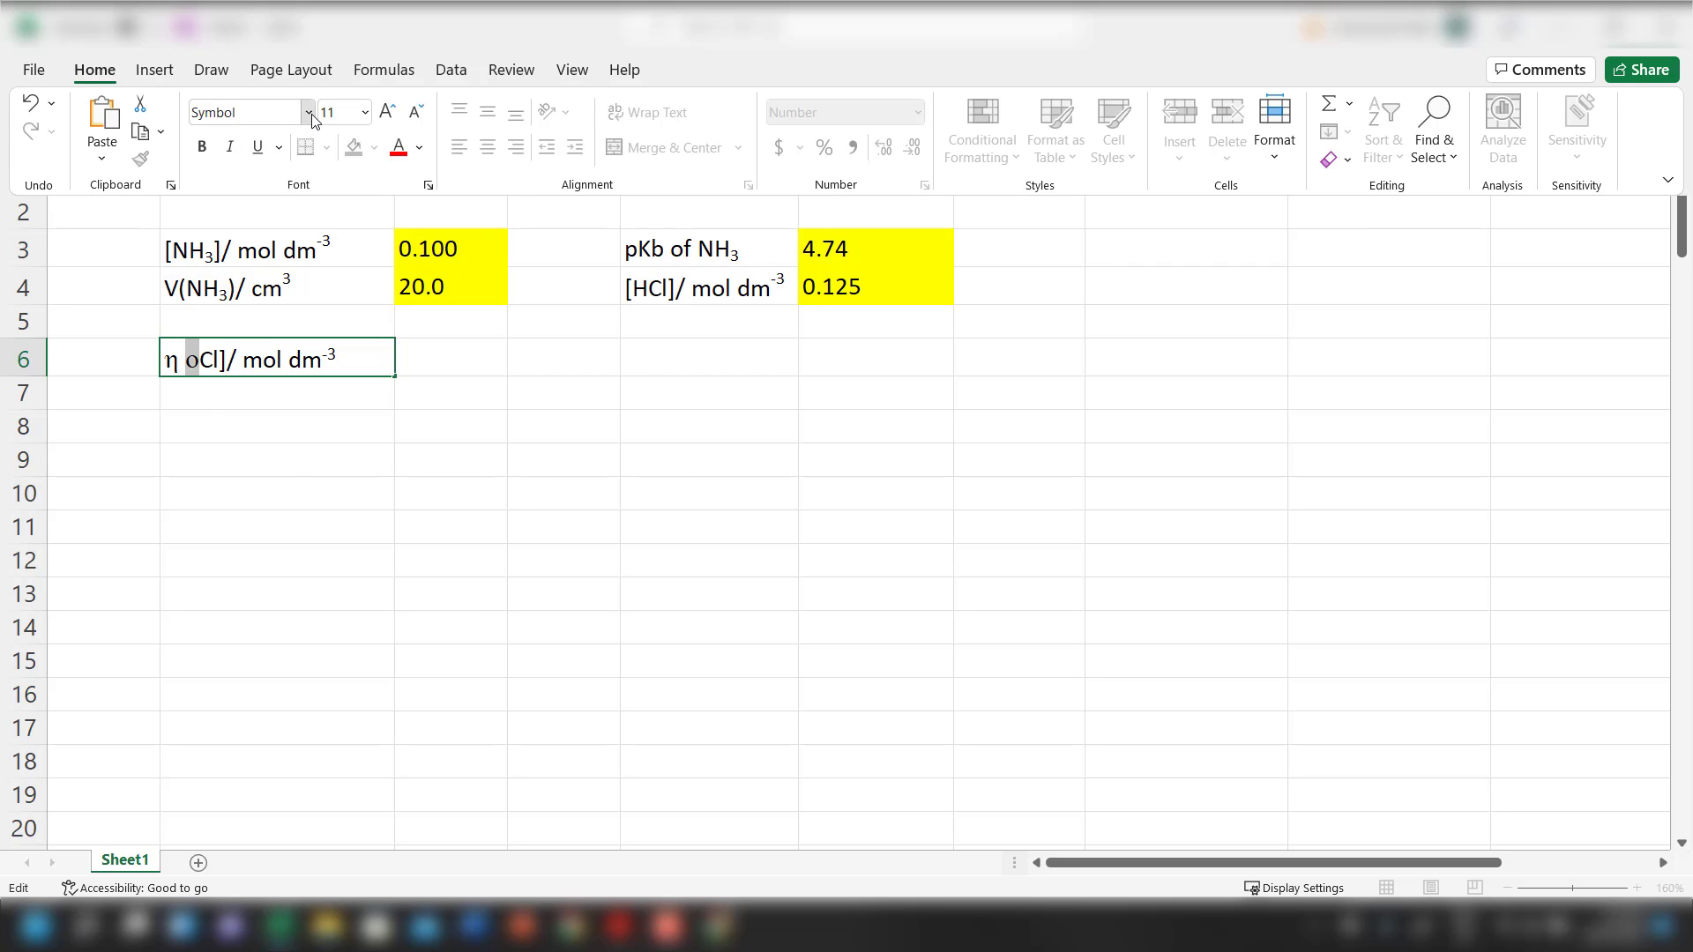
{"action": "left_click", "coordinate": [309, 112]}
{"action": "left_click", "coordinate": [265, 201]}
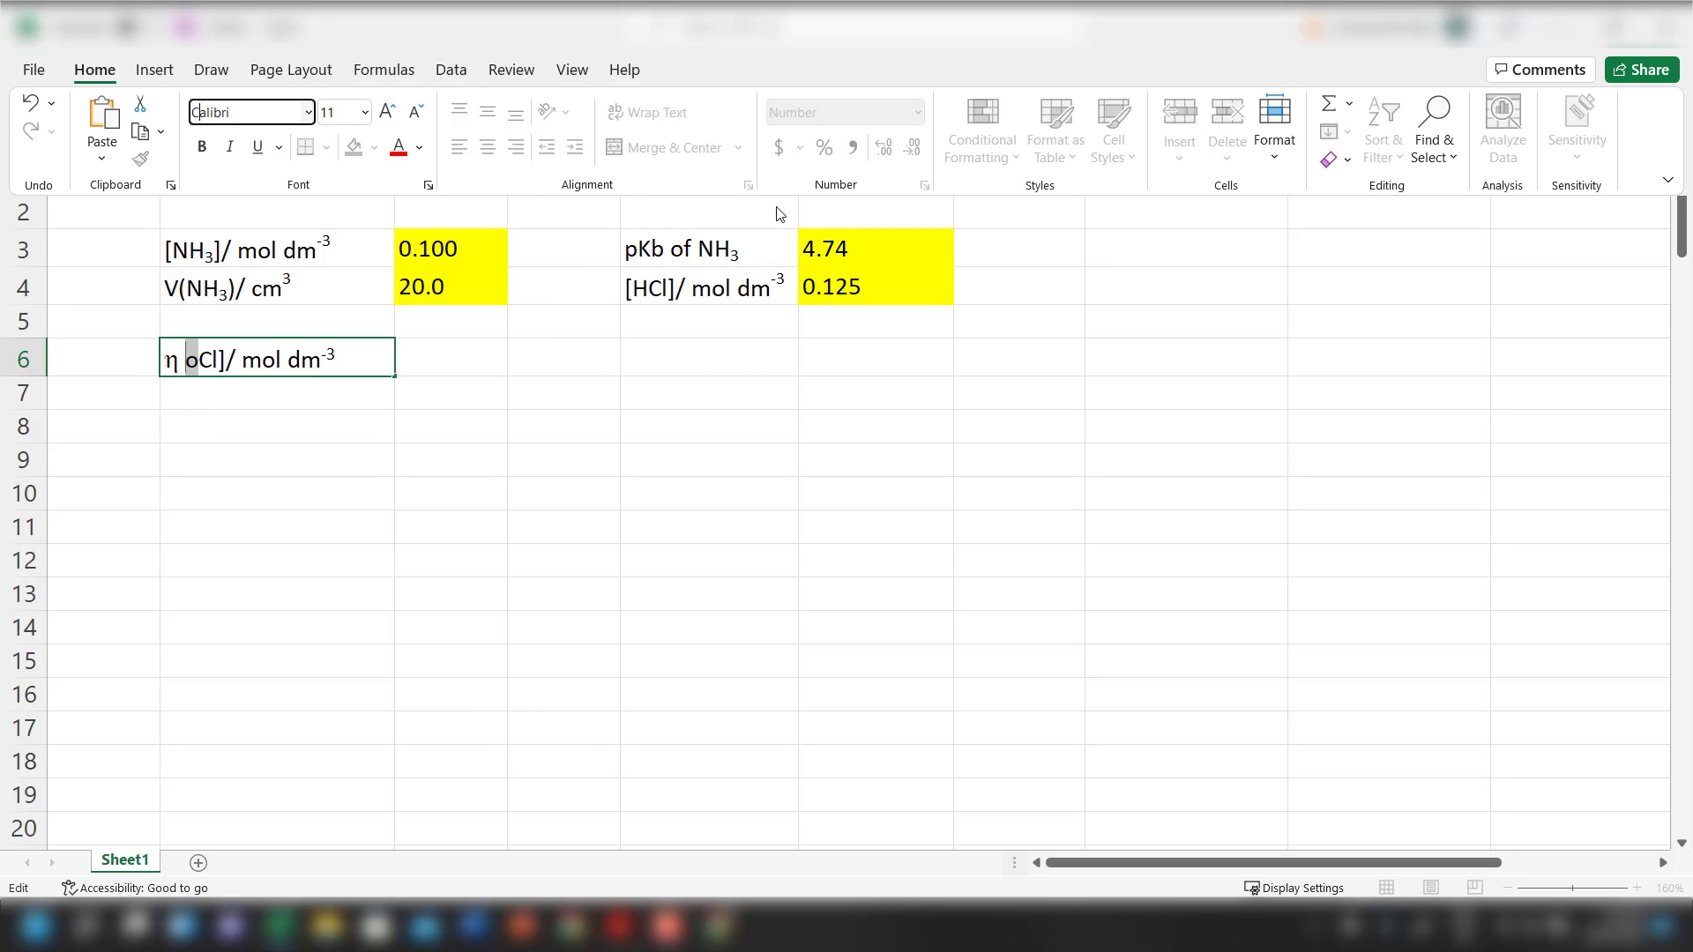
{"action": "left_click", "coordinate": [193, 361]}
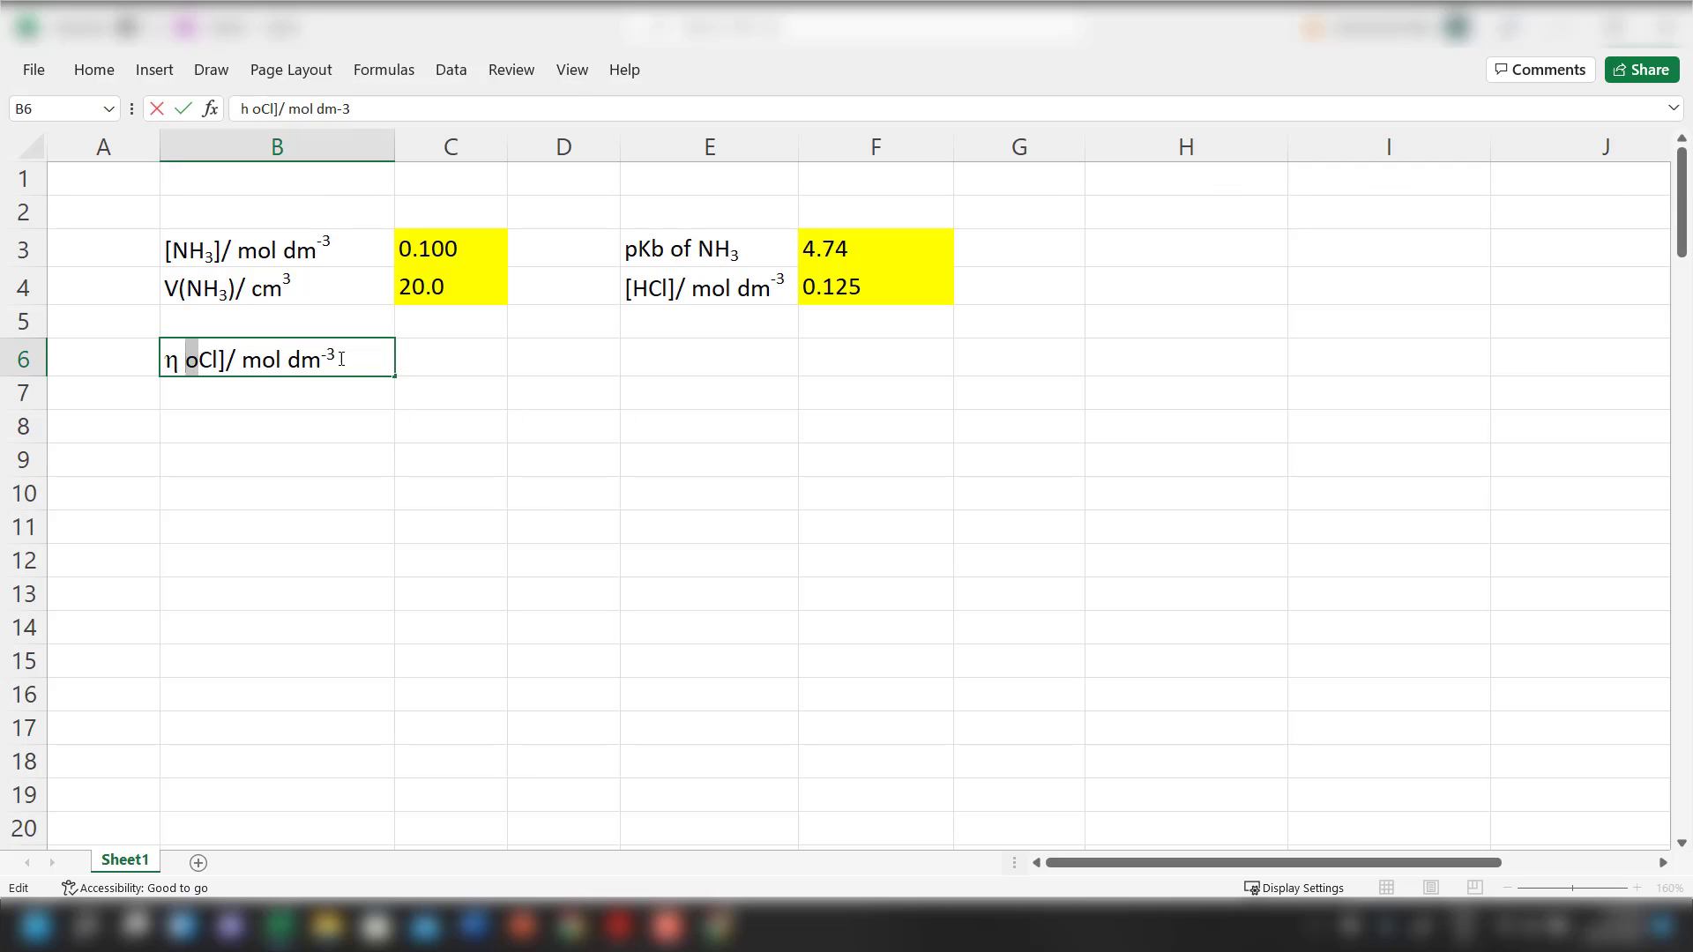
Extend the wording in B6 to "of HCl required for complete neutralisation" after the η, removing the closing bracket
{"action": "left_click", "coordinate": [193, 362]}
{"action": "type", "text": "f H"}
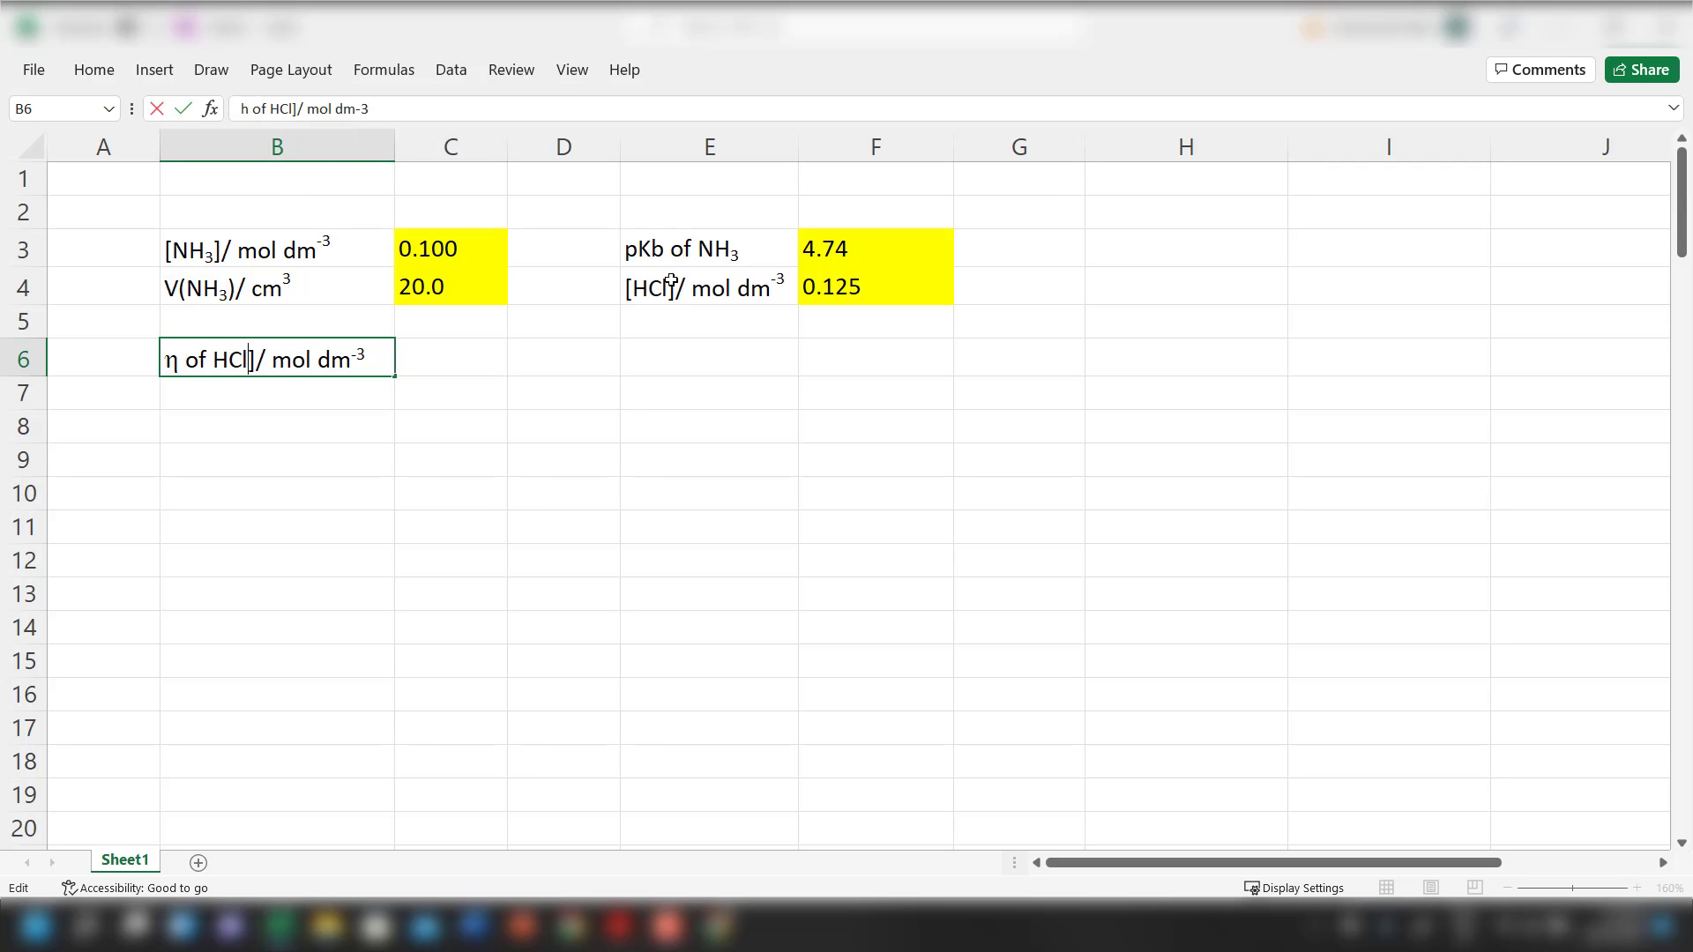
{"action": "key", "text": "BackSpace"}
{"action": "type", "text": "required fo"}
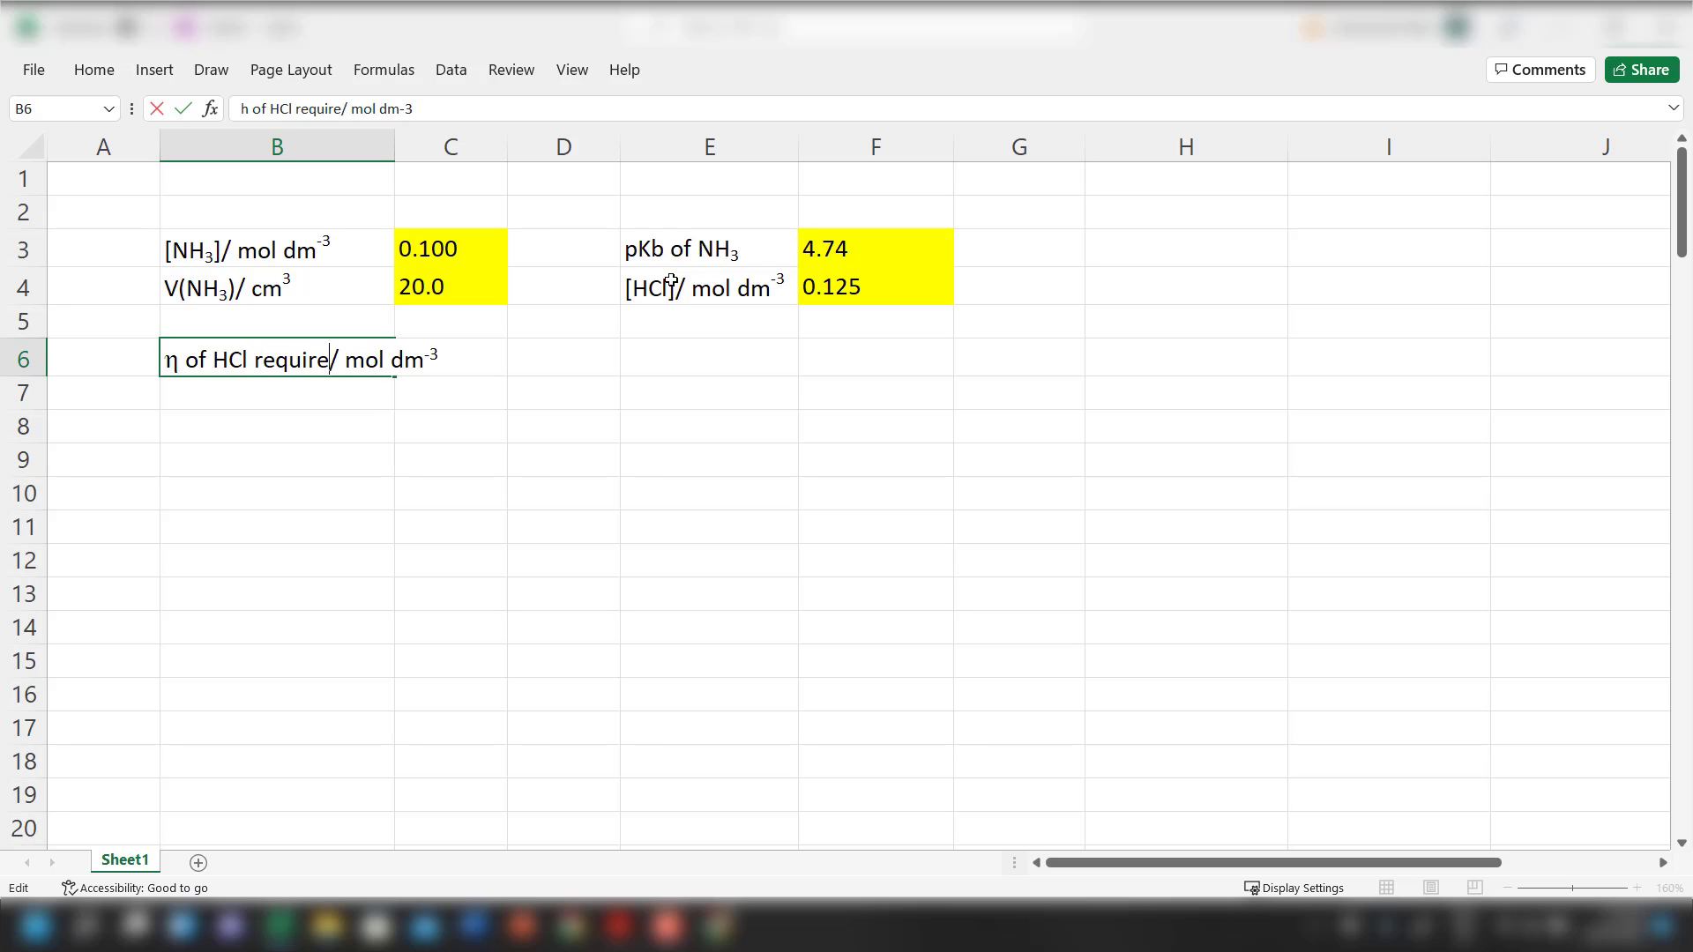
{"action": "type", "text": "r complete neu"}
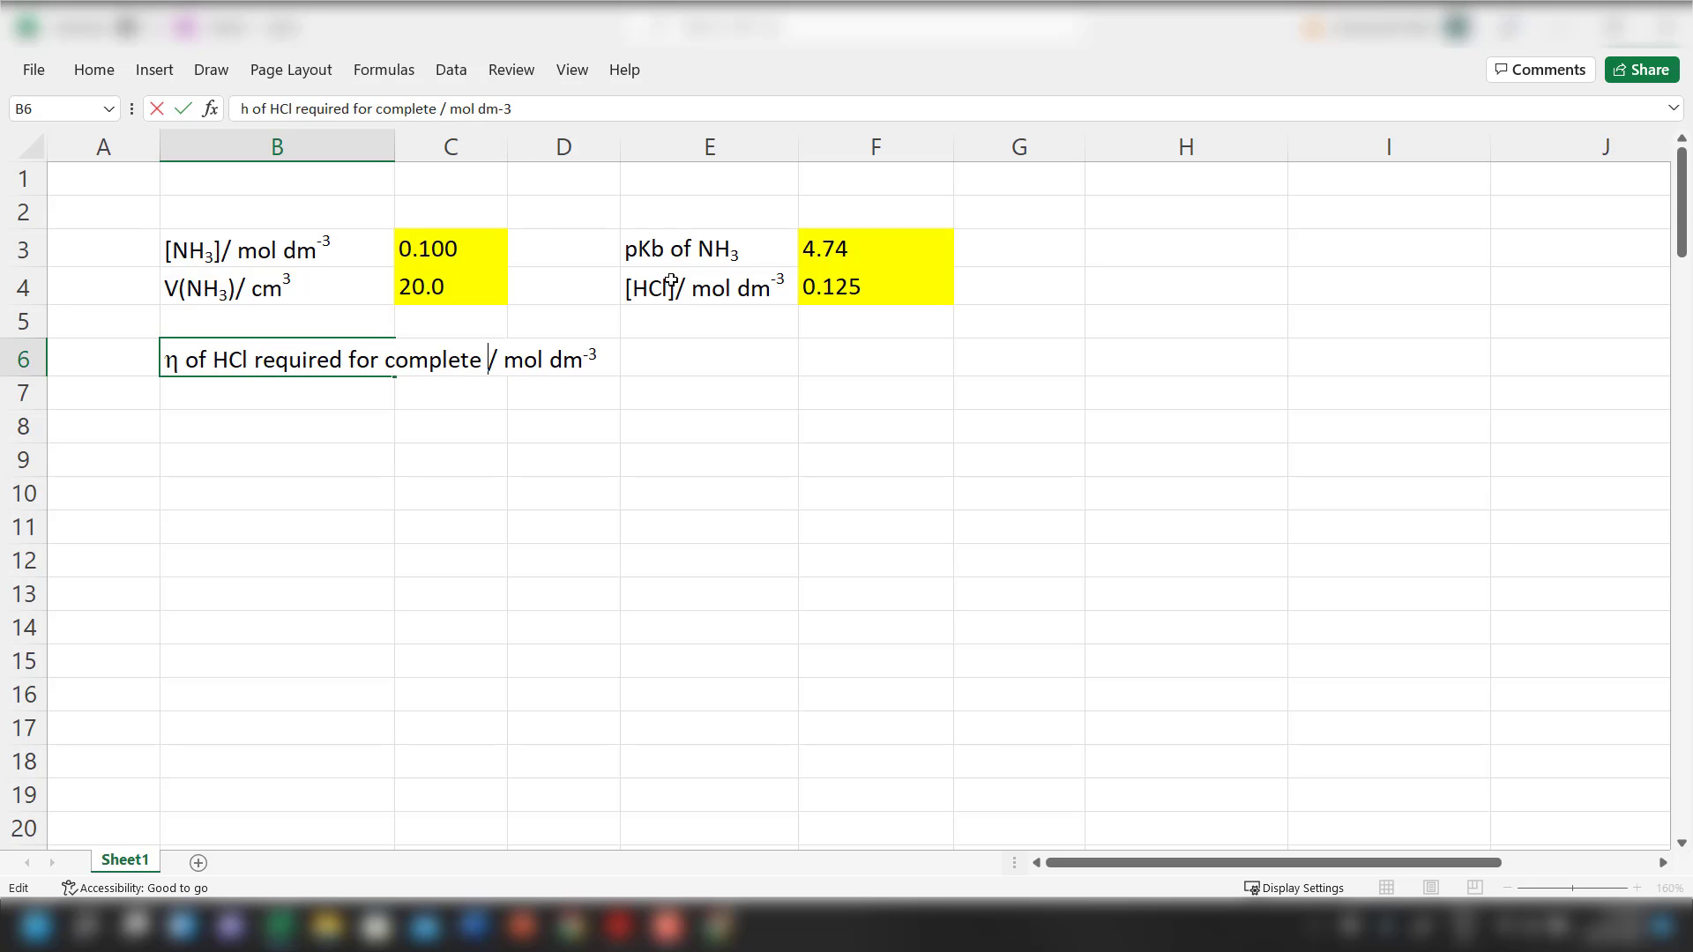
{"action": "type", "text": "tralisation"}
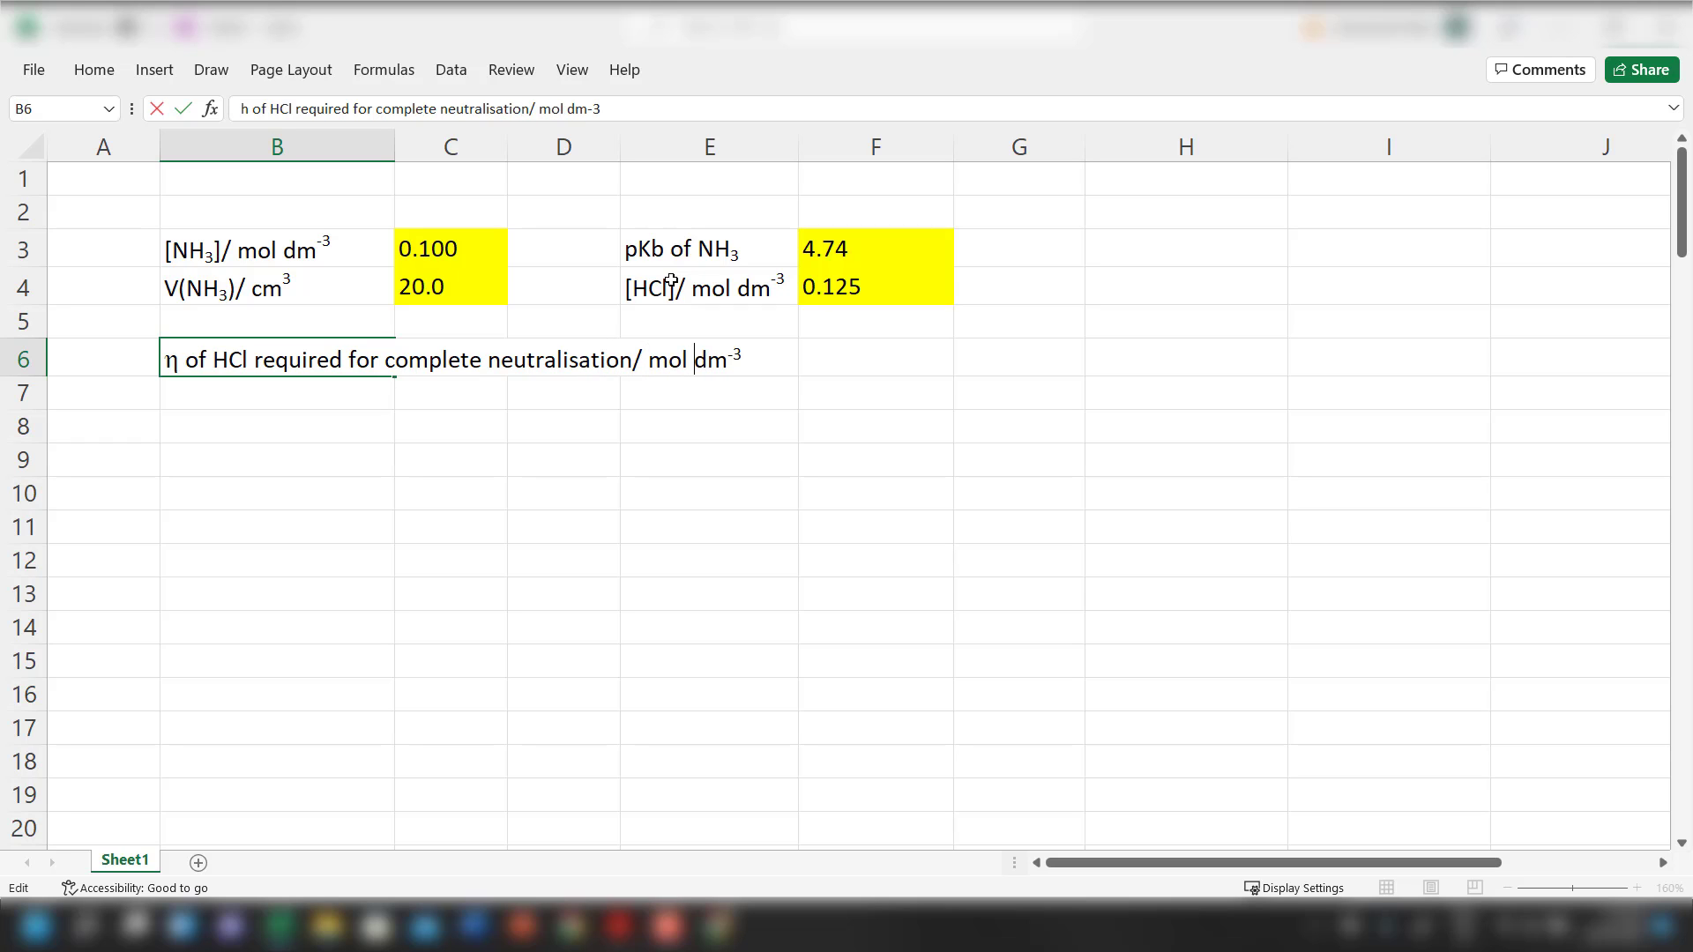
Delete dm-3 from the end of B6's label so that its unit is mol
{"action": "key", "text": "Delete"}
{"action": "key", "text": "Delete"}
{"action": "key", "text": "Delete"}
{"action": "key", "text": "Delete"}
{"action": "key", "text": "Return"}
Enter the formula =(C4/1000)*C3 in cell F6 to calculate the moles of HCl required
{"action": "key", "text": "Up"}
{"action": "key", "text": "Right"}
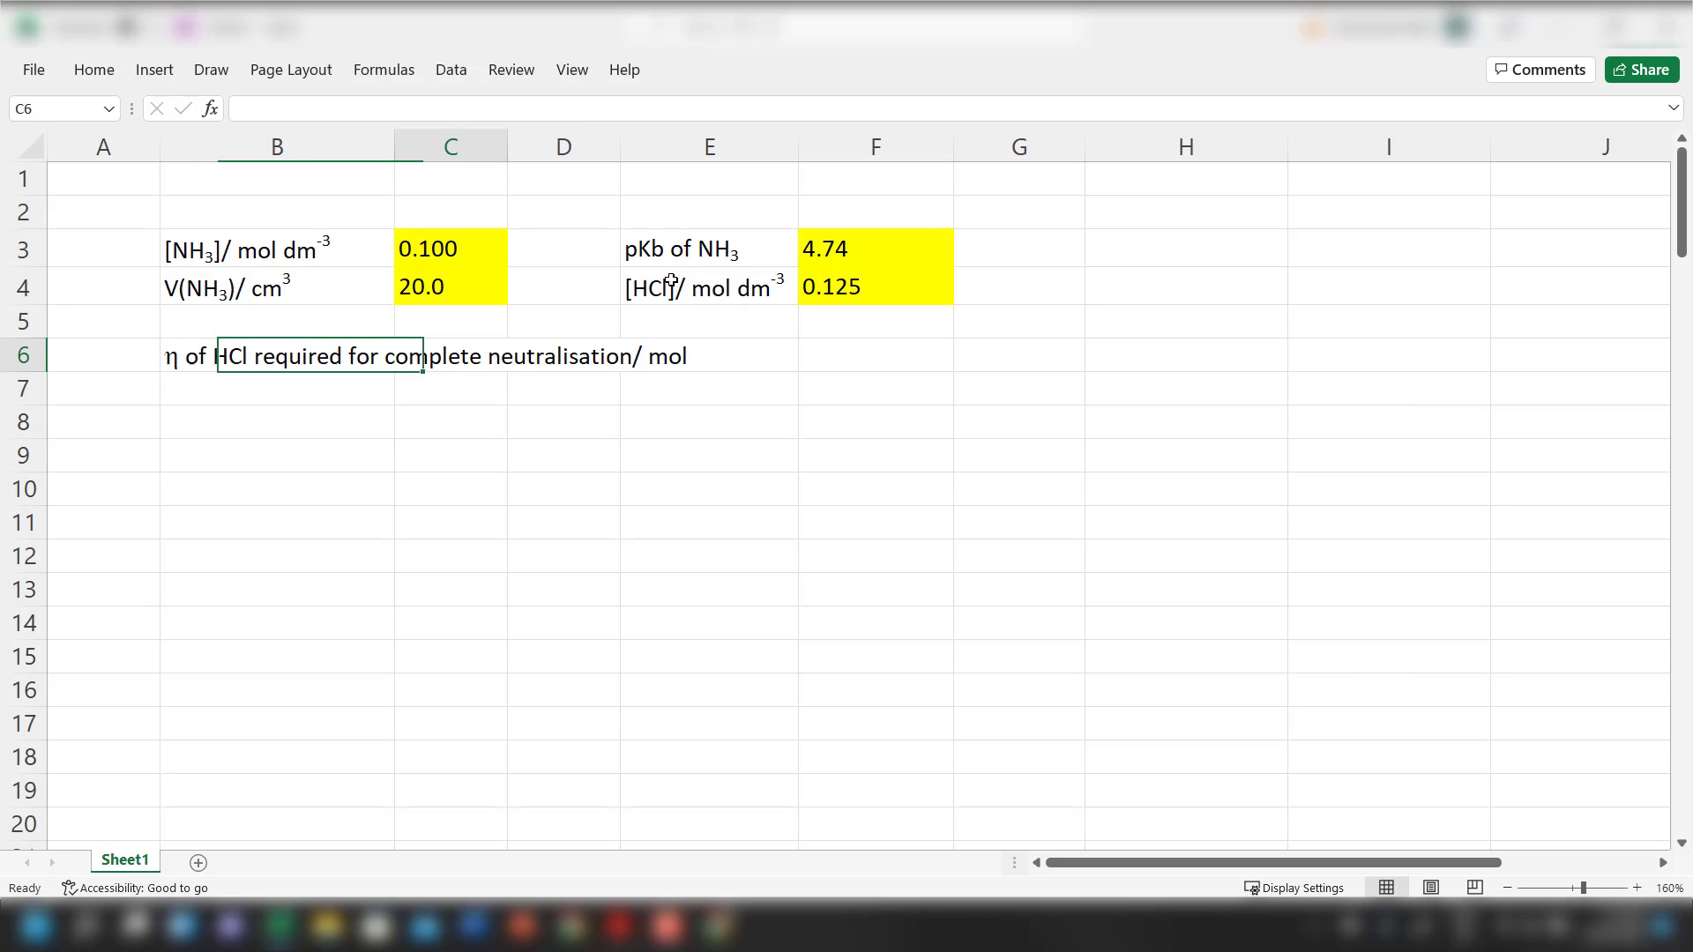
{"action": "key", "text": "Right"}
{"action": "key", "text": "Right"}
{"action": "key", "text": "Right"}
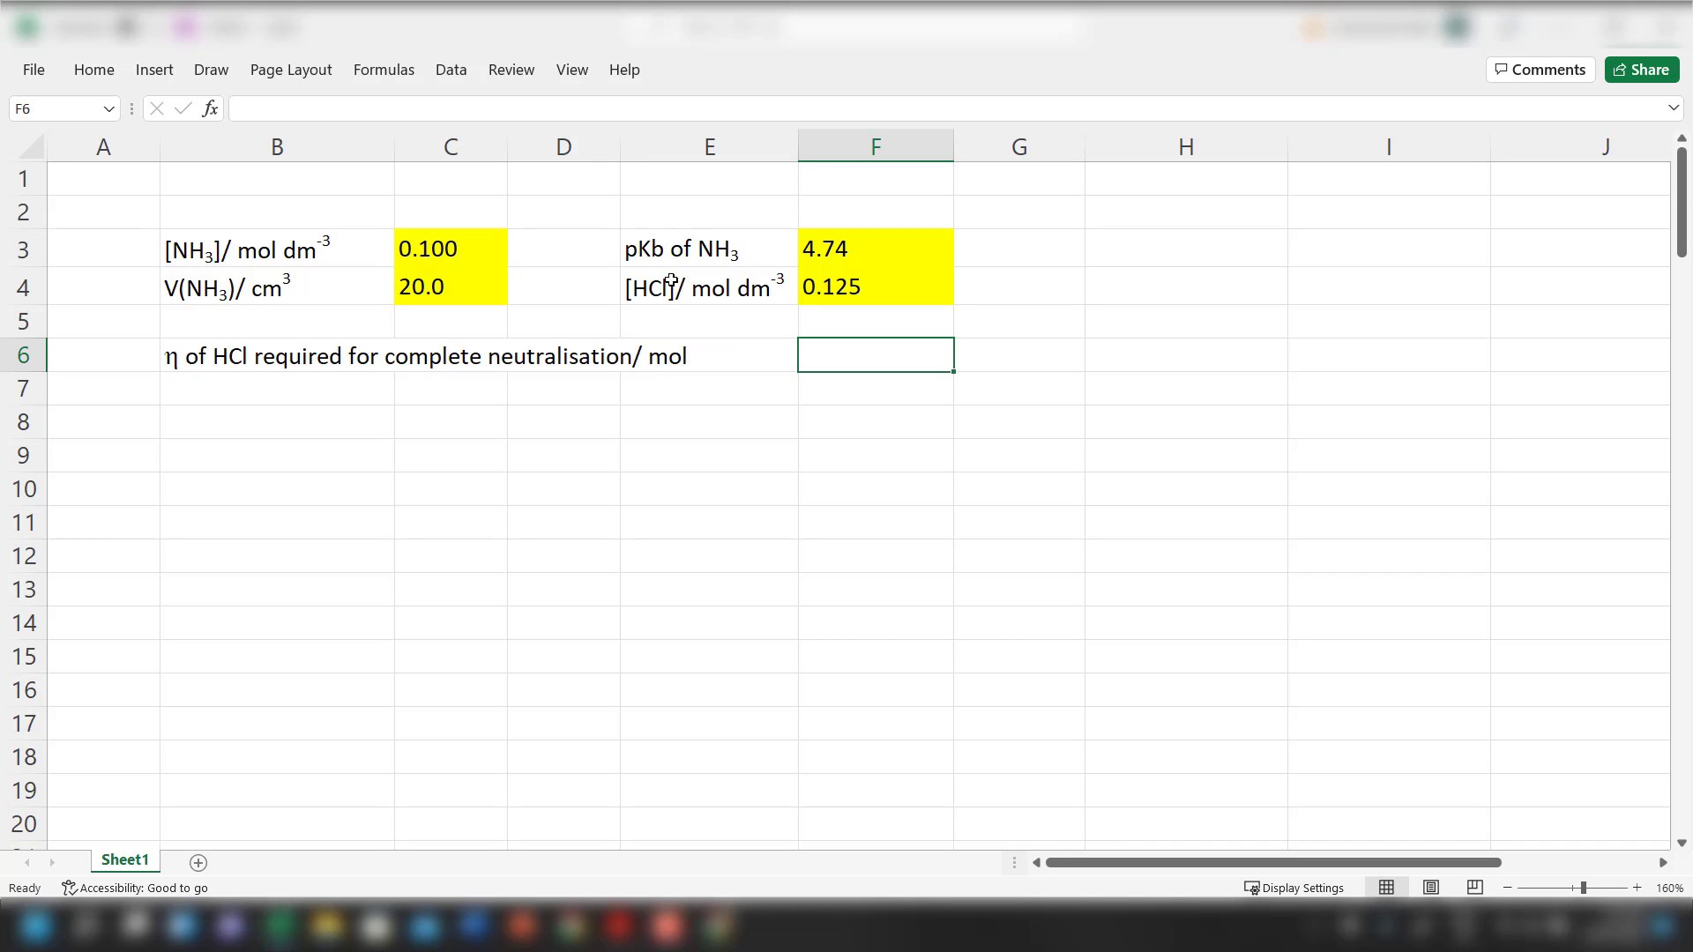
{"action": "type", "text": "="}
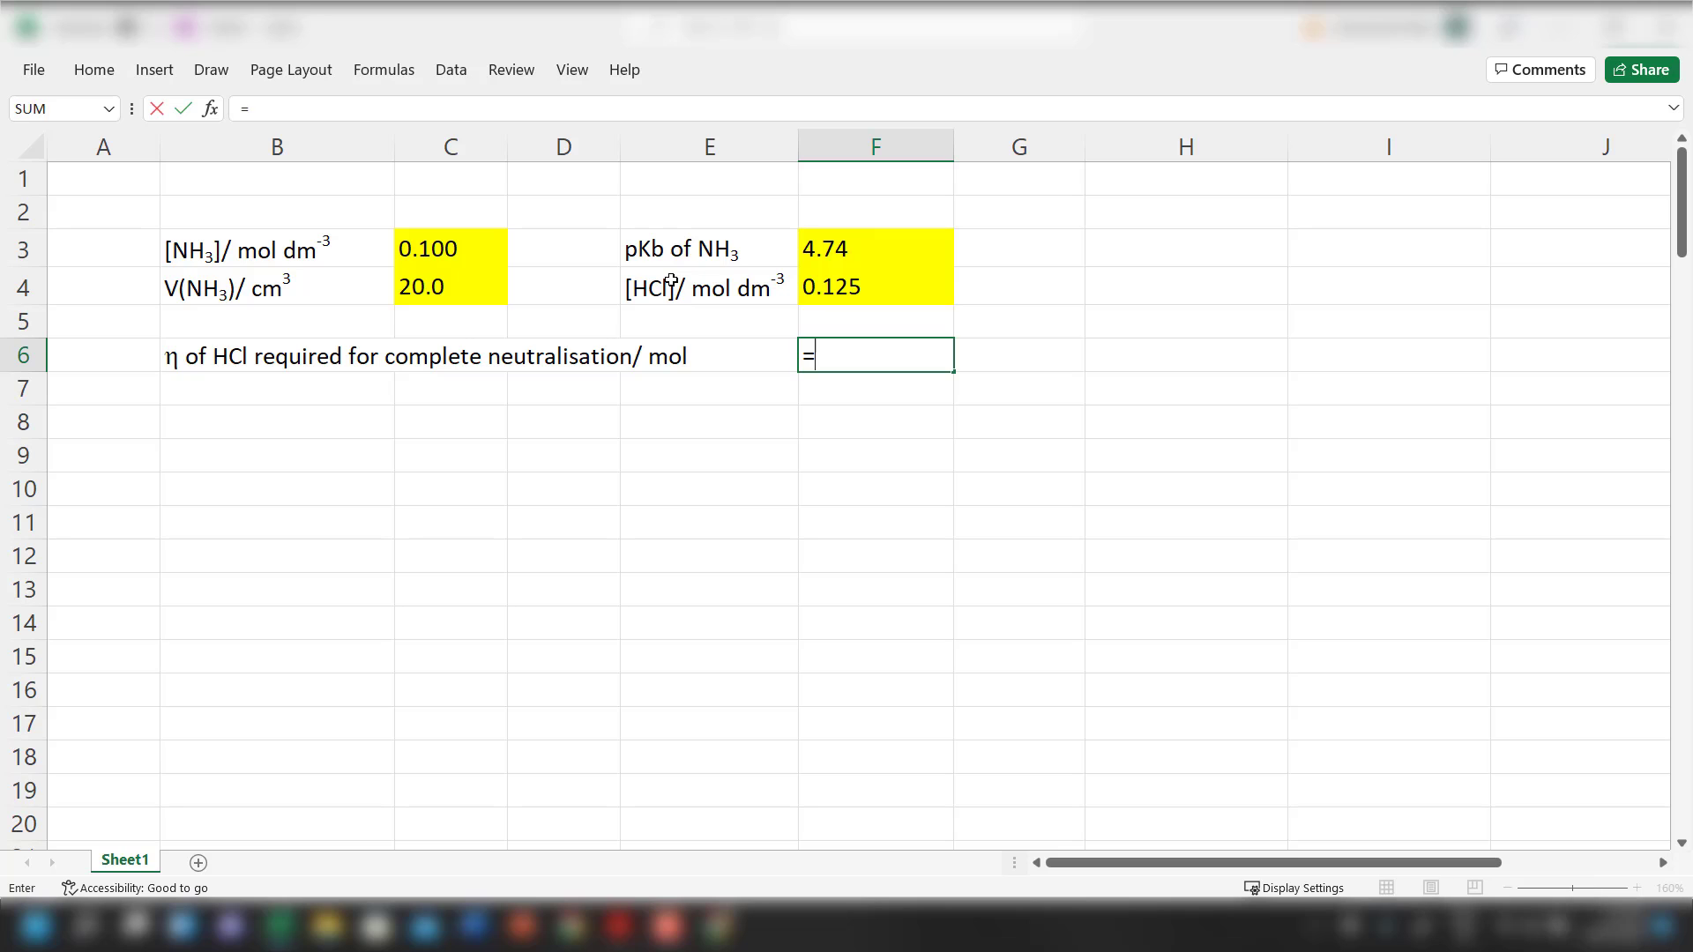
{"action": "type", "text": "("}
{"action": "key", "text": "Left"}
{"action": "key", "text": "Left"}
{"action": "key", "text": "Left"}
{"action": "key", "text": "Up"}
{"action": "key", "text": "Up"}
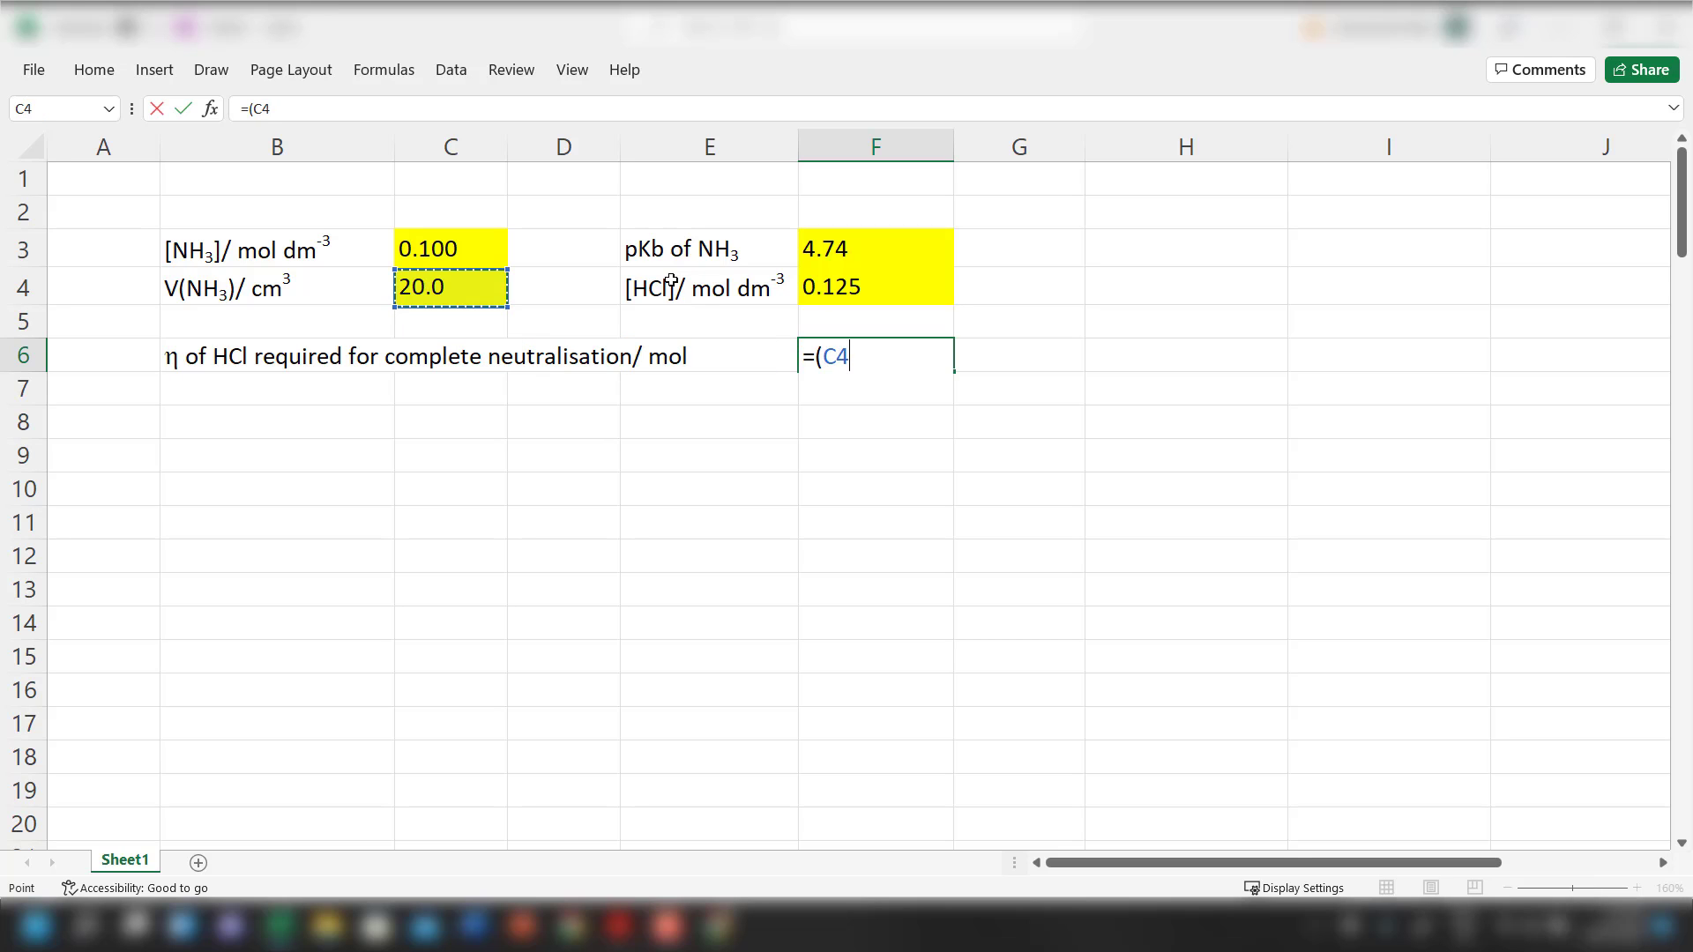
{"action": "type", "text": "/100"}
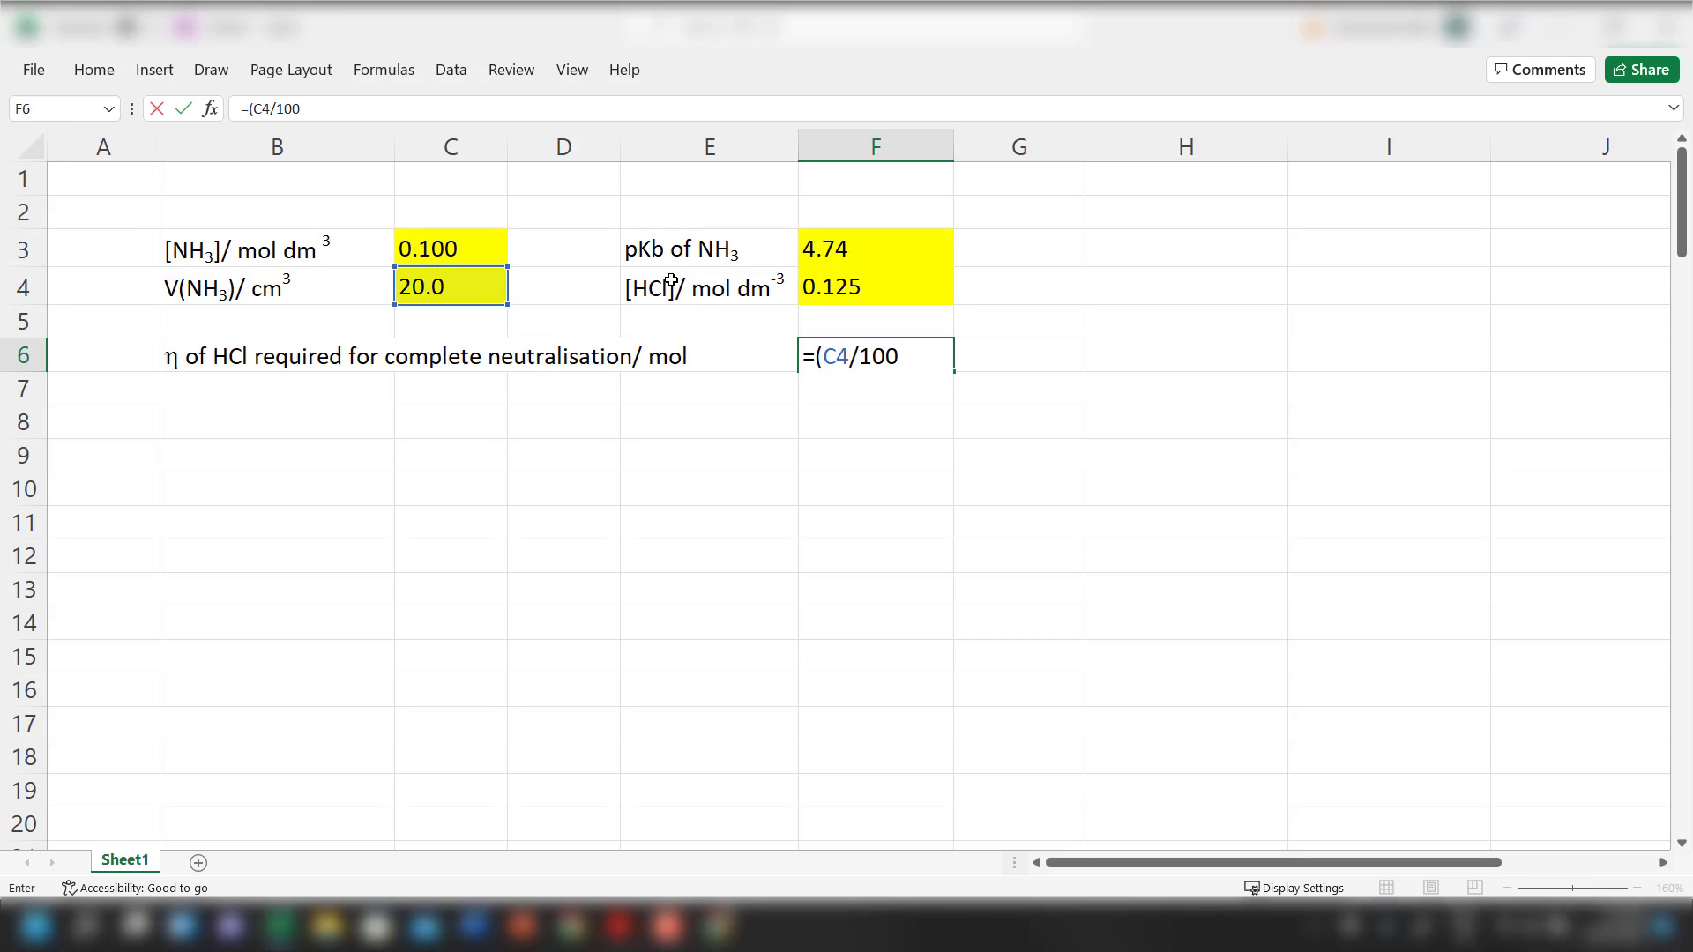
{"action": "type", "text": "0)*"}
{"action": "key", "text": "Up"}
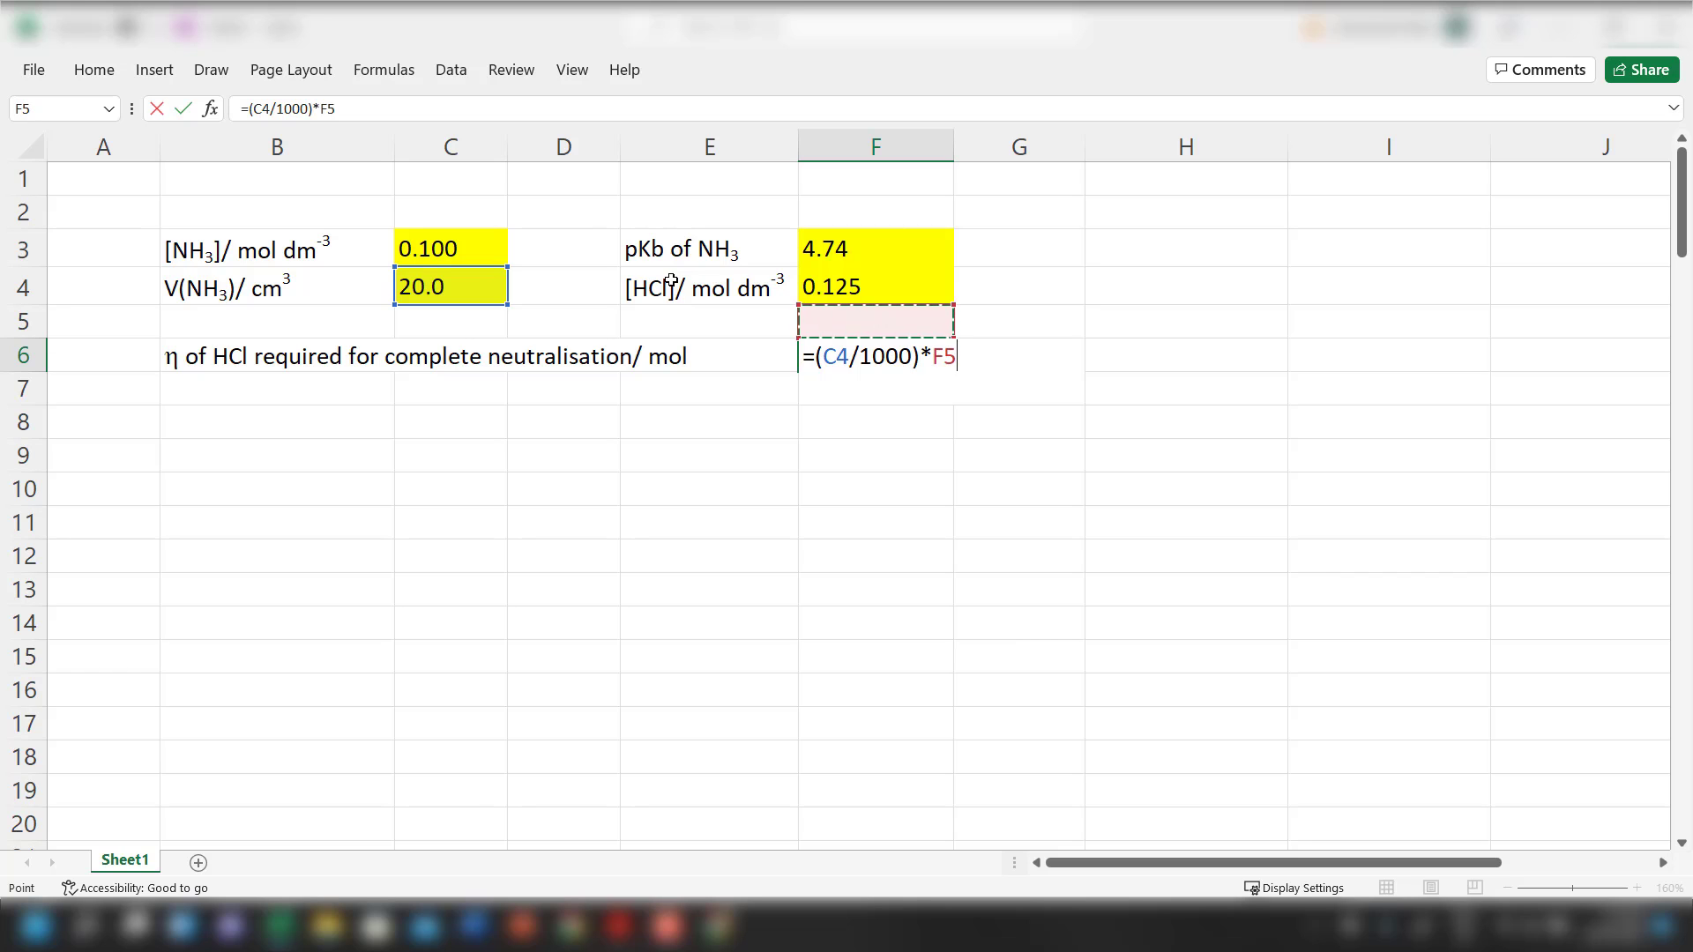
{"action": "key", "text": "Up"}
{"action": "key", "text": "Up"}
{"action": "key", "text": "Left"}
{"action": "key", "text": "Left"}
{"action": "key", "text": "Left"}
{"action": "key", "text": "Return"}
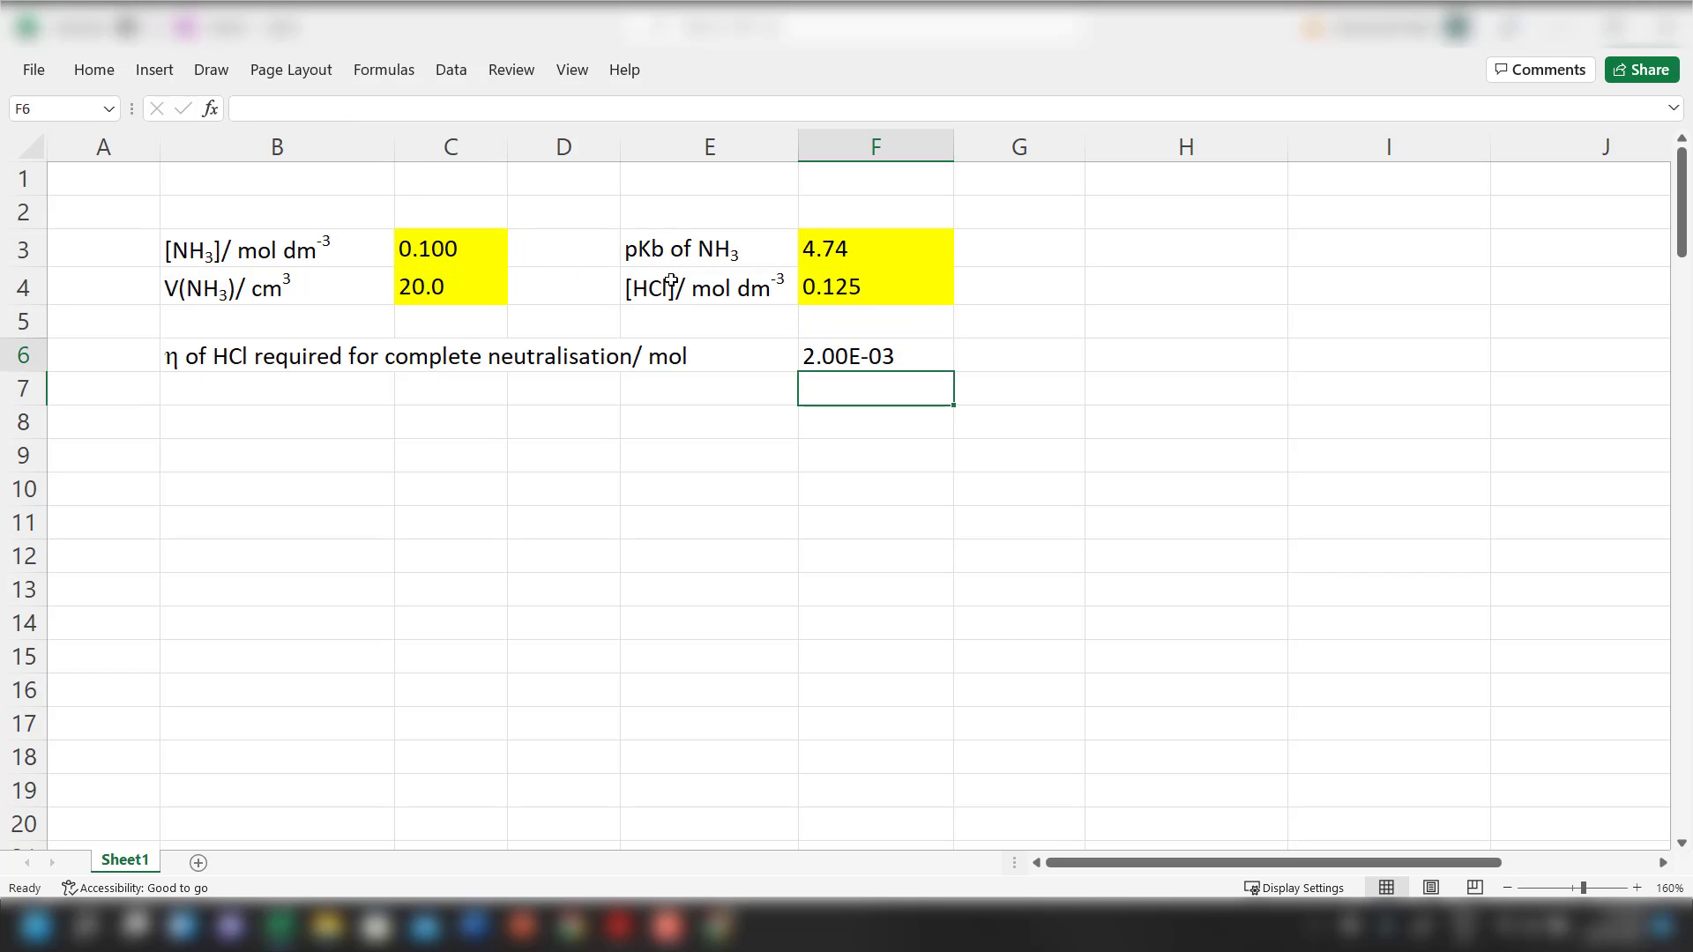
{"action": "key", "text": "Up"}
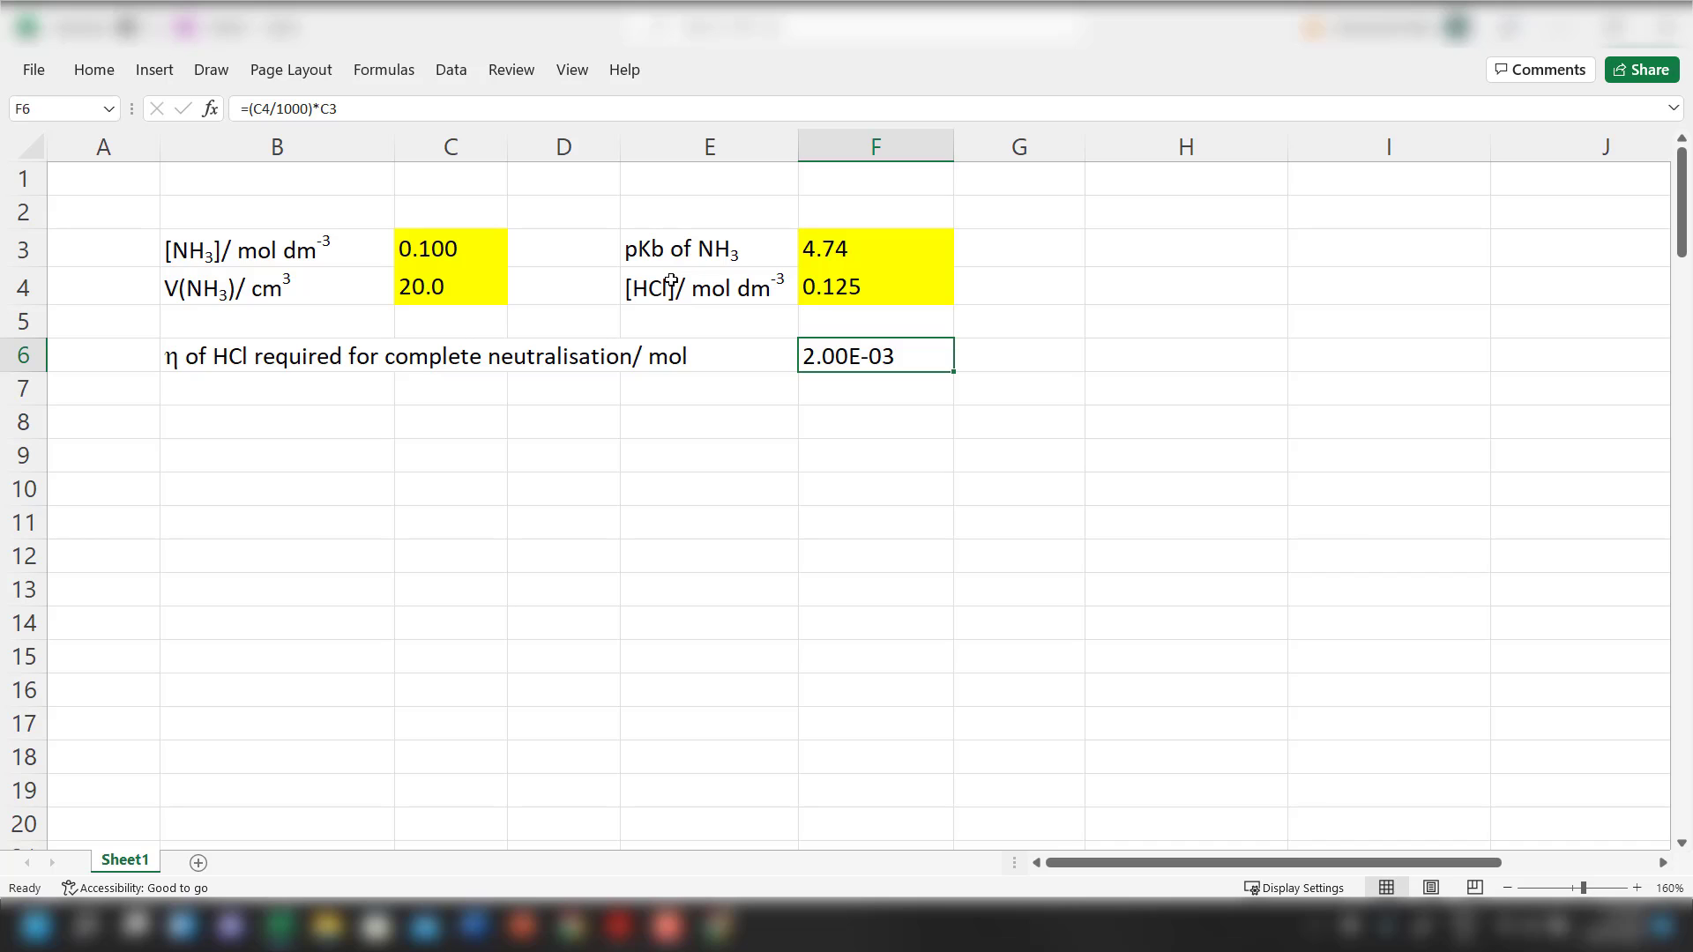
{"action": "key", "text": "Down"}
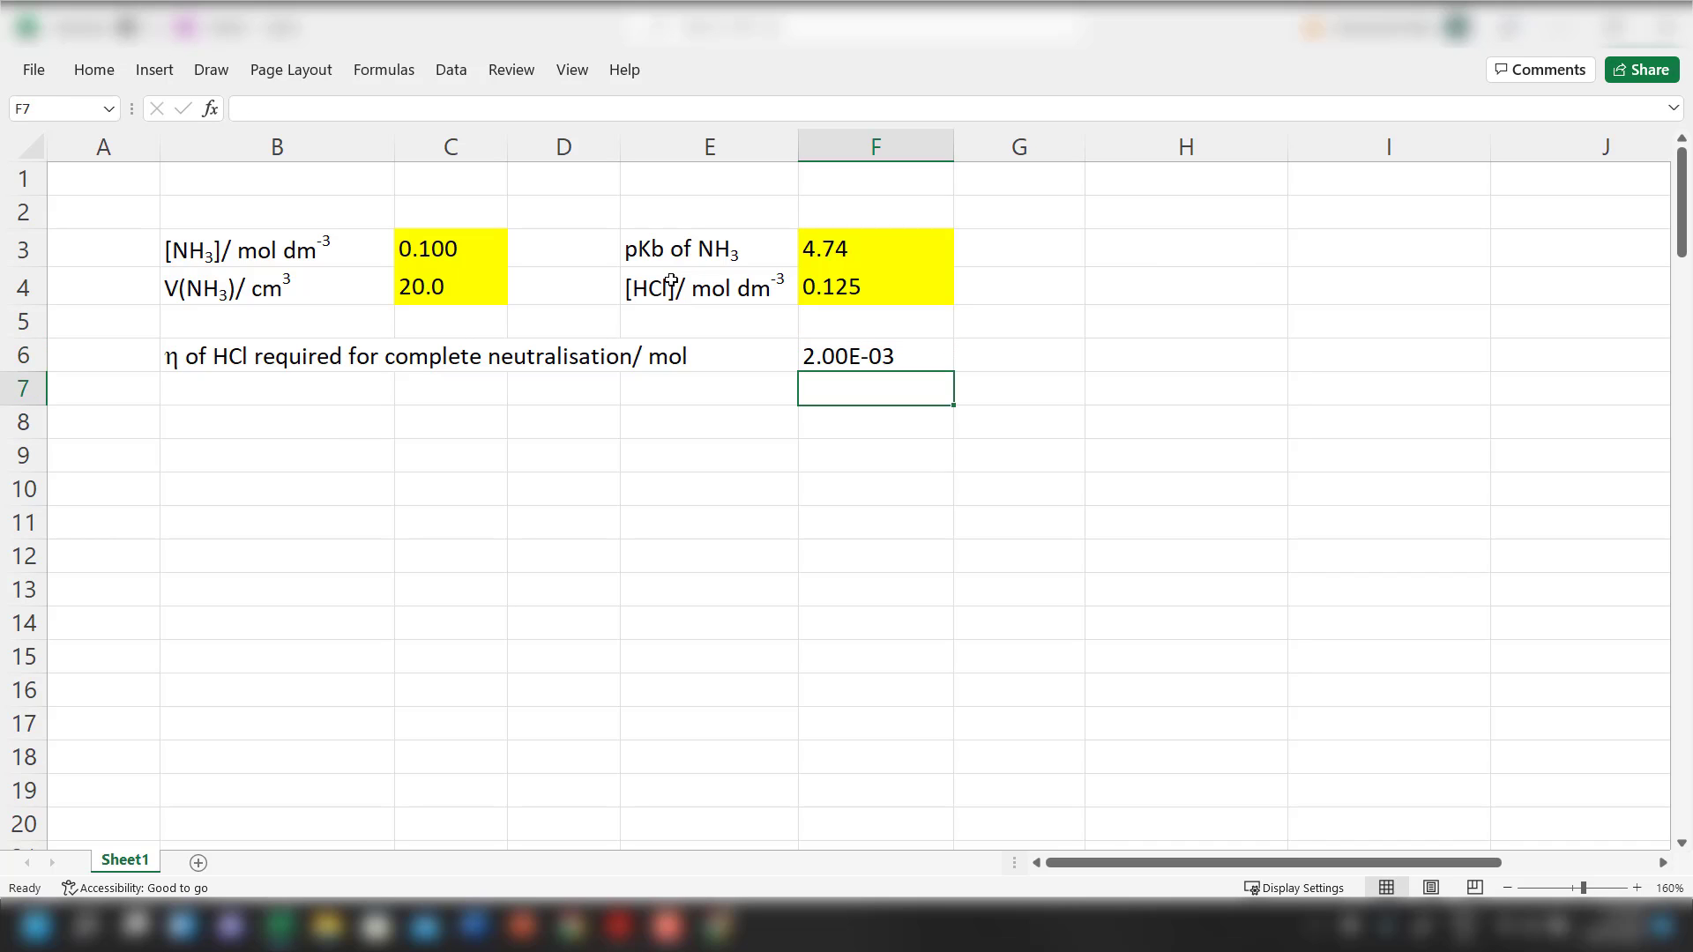
Copy the ammonia volume label from B4 into cell B7
{"action": "key", "text": "Left"}
{"action": "key", "text": "Left"}
{"action": "key", "text": "Left"}
{"action": "key", "text": "Left"}
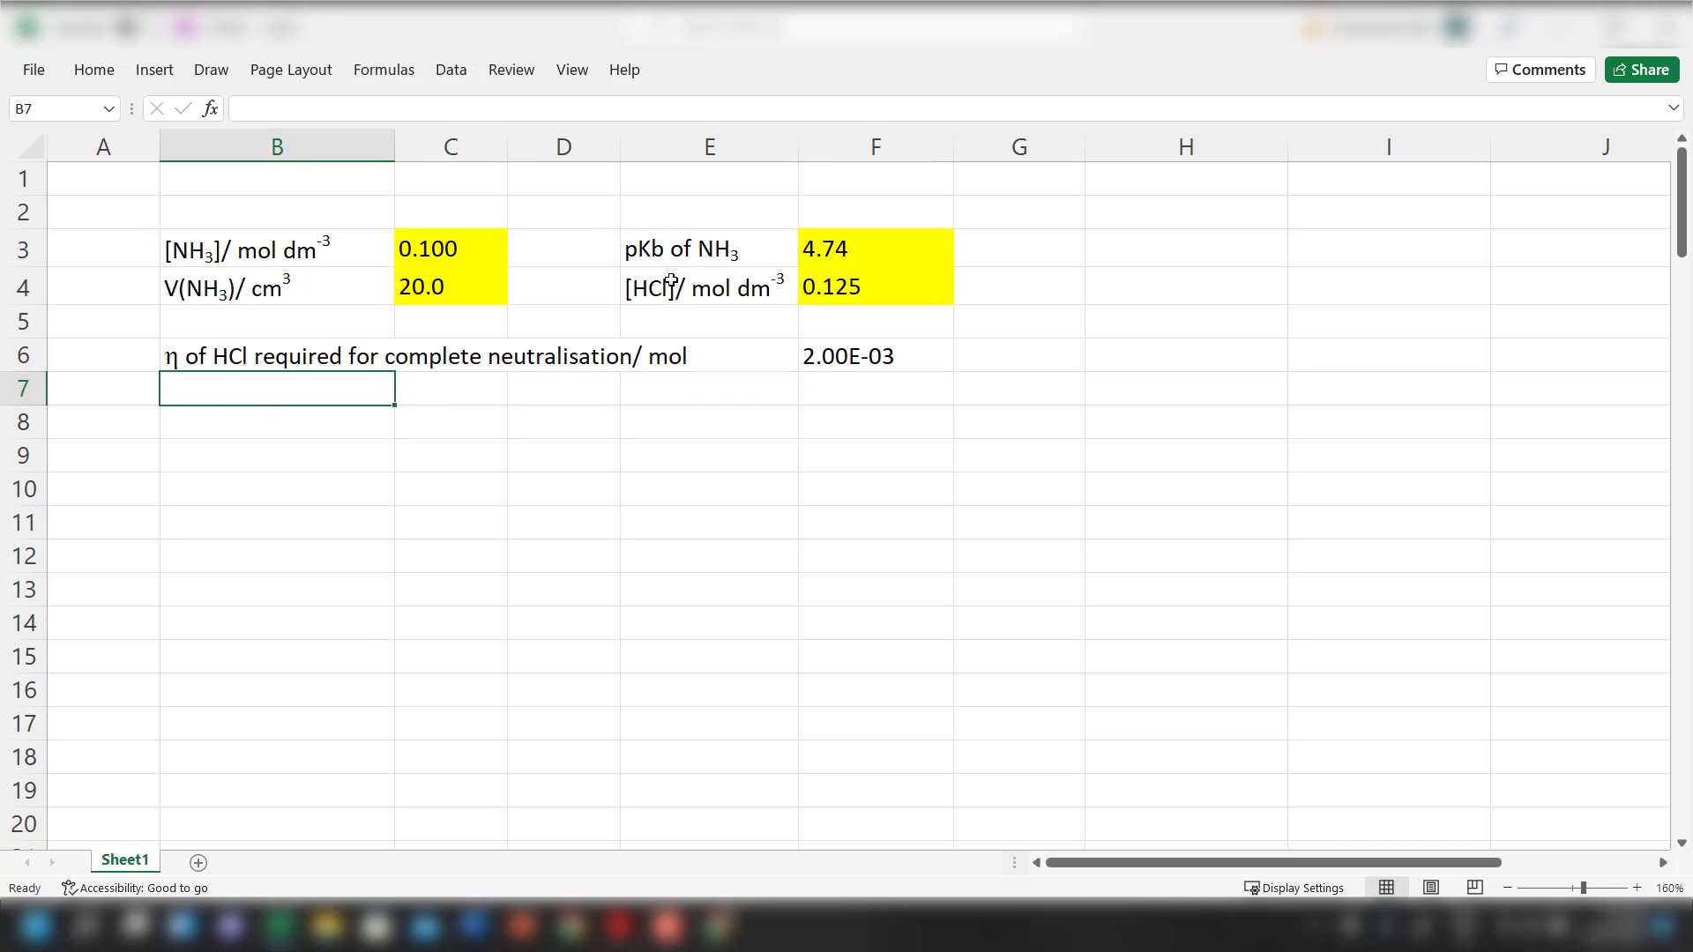
{"action": "key", "text": "Up"}
{"action": "key", "text": "Up"}
{"action": "key", "text": "Up"}
{"action": "key", "text": "ctrl+c"}
{"action": "key", "text": "Down"}
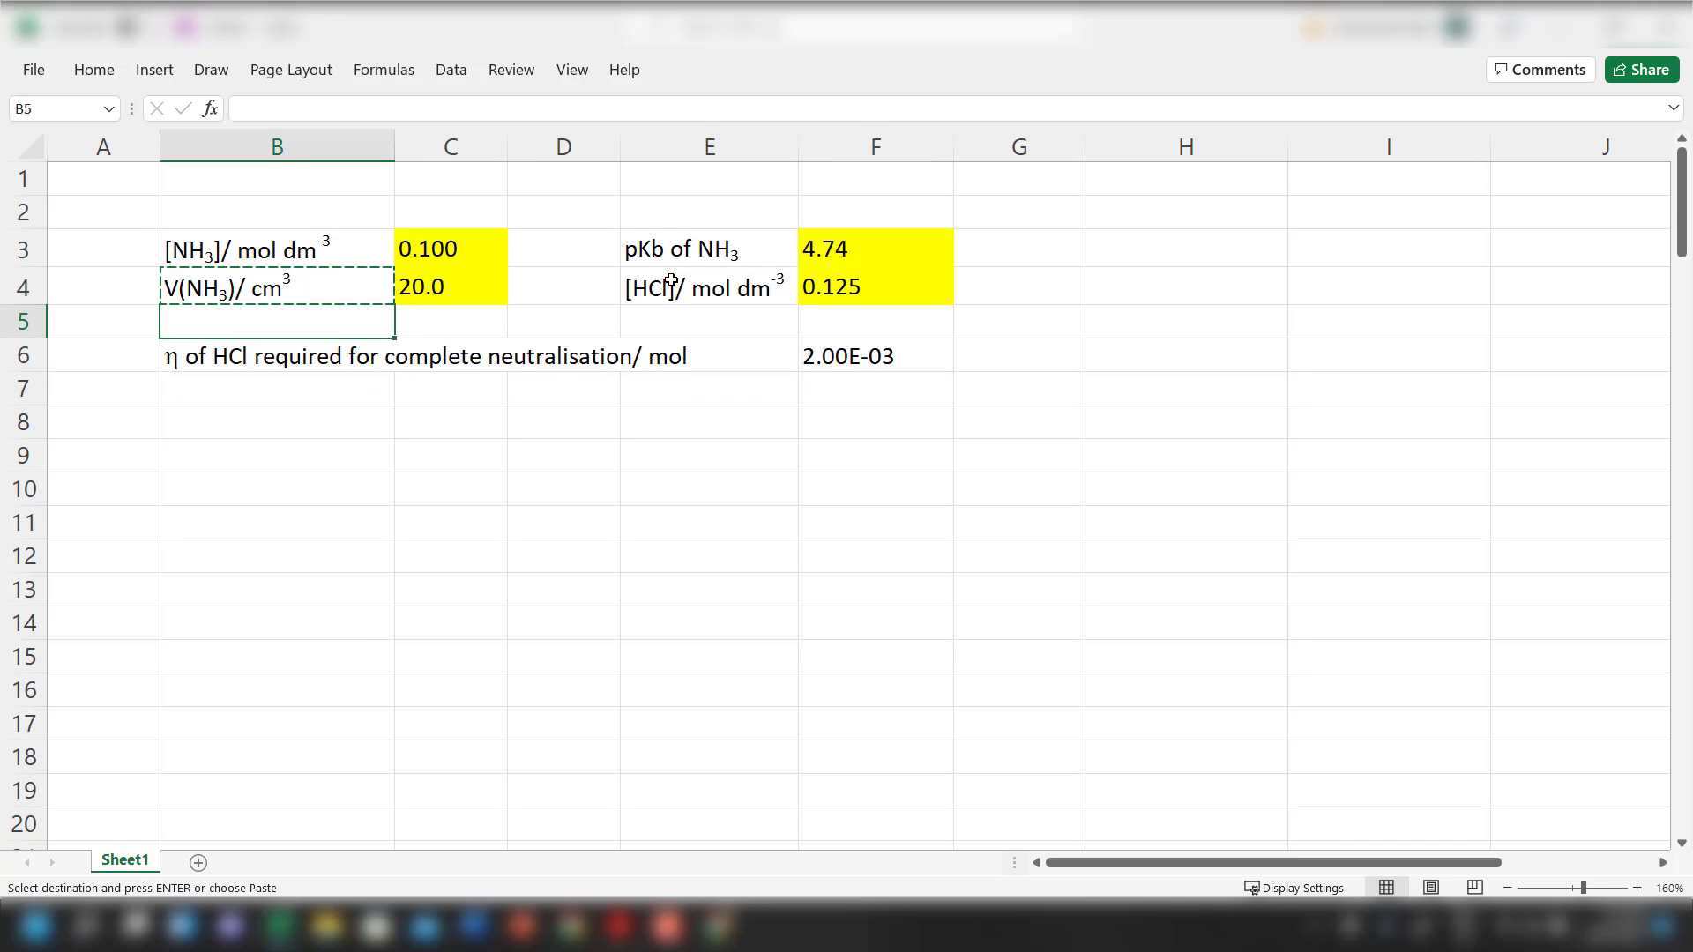
{"action": "key", "text": "Down"}
{"action": "key", "text": "Down"}
{"action": "key", "text": "ctrl+v"}
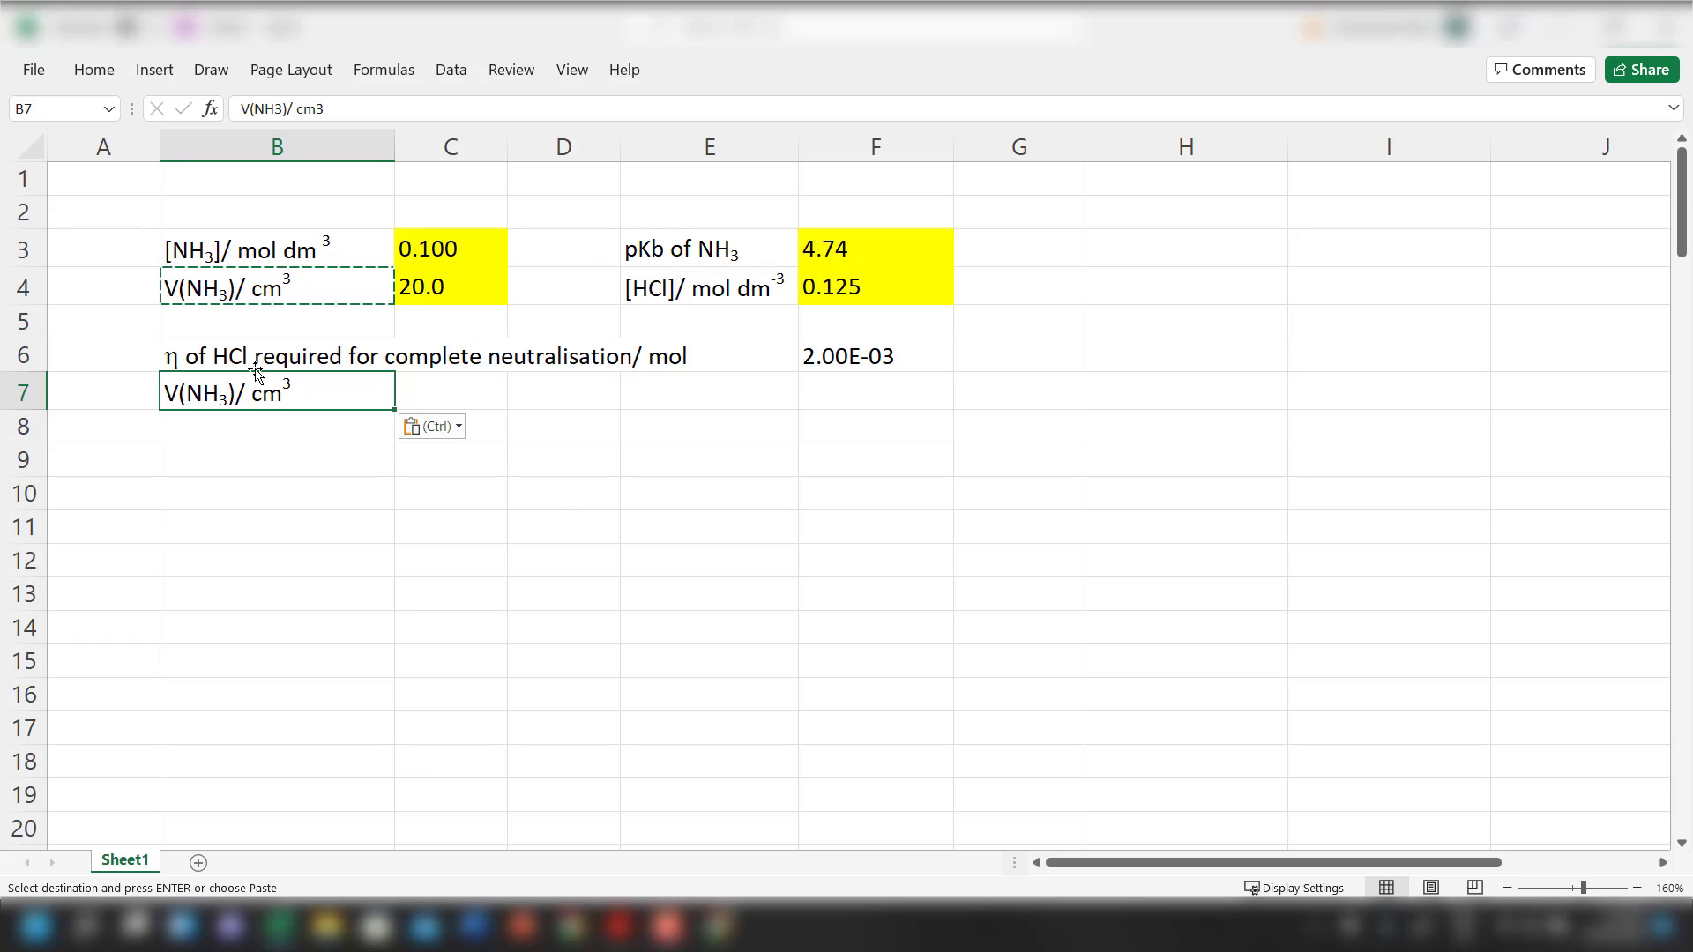
Edit the copied label in B7 to read V(HCl) required/ cm3, replacing NH3 with HCl
{"action": "double_click", "coordinate": [198, 389]}
{"action": "key", "text": "Left"}
{"action": "key", "text": "shift+Right"}
{"action": "key", "text": "shift+Right"}
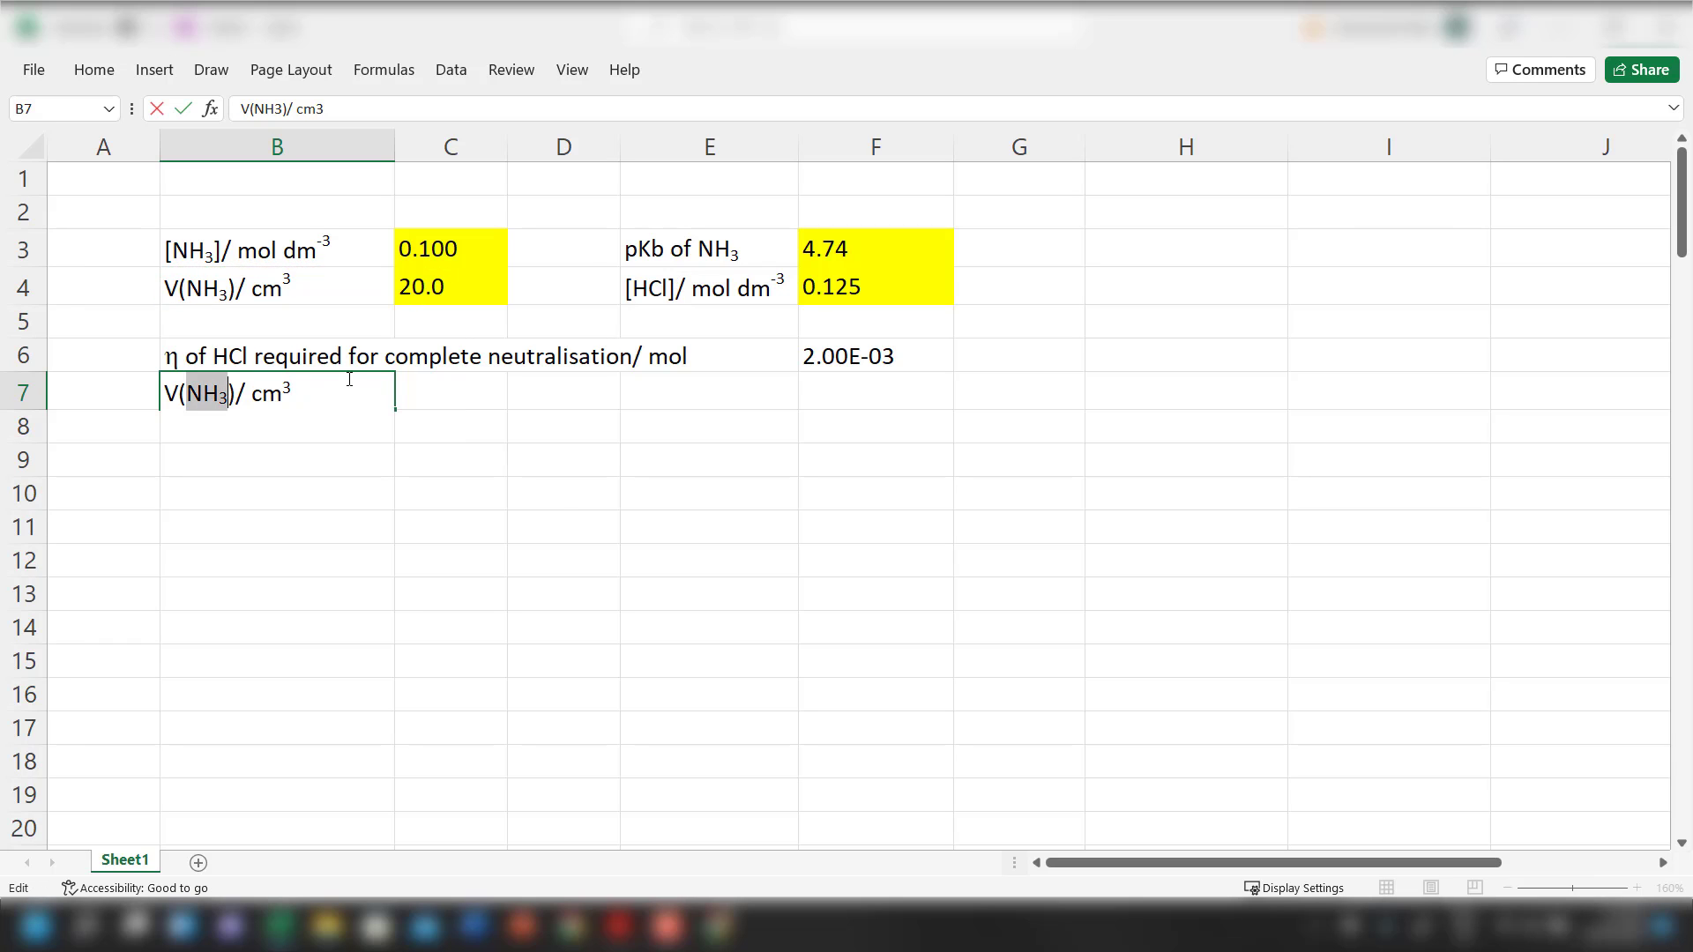
{"action": "key", "text": "shift+Right"}
{"action": "type", "text": "HCl)"}
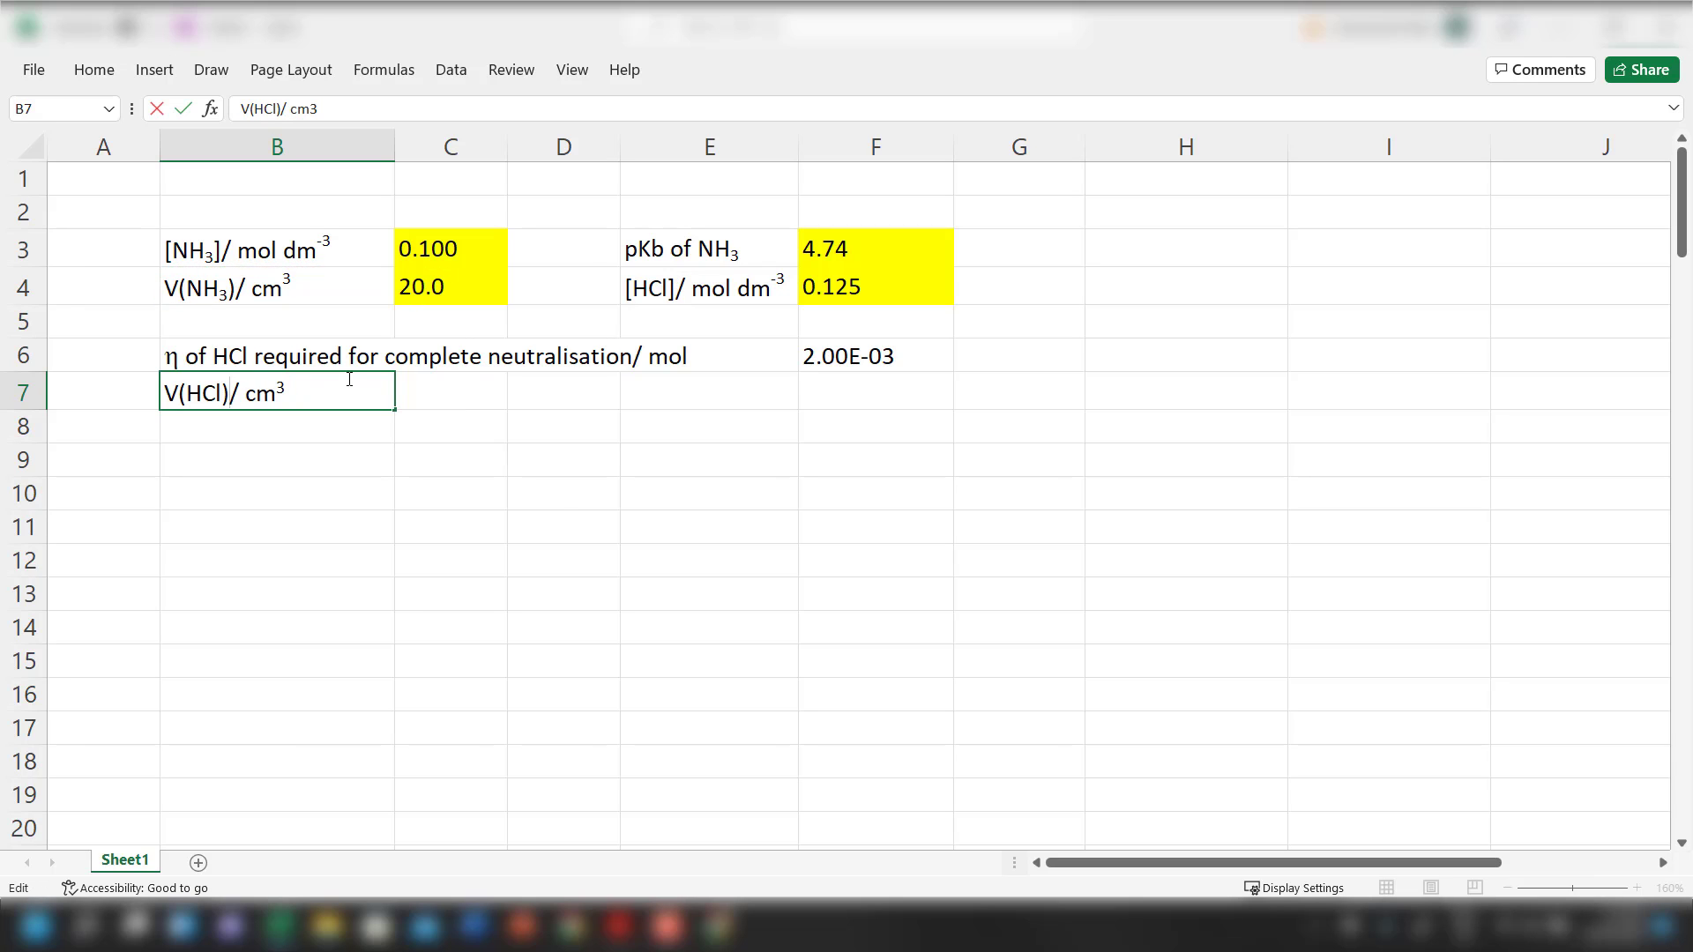
{"action": "type", "text": " required"}
{"action": "key", "text": "ctrl+Return"}
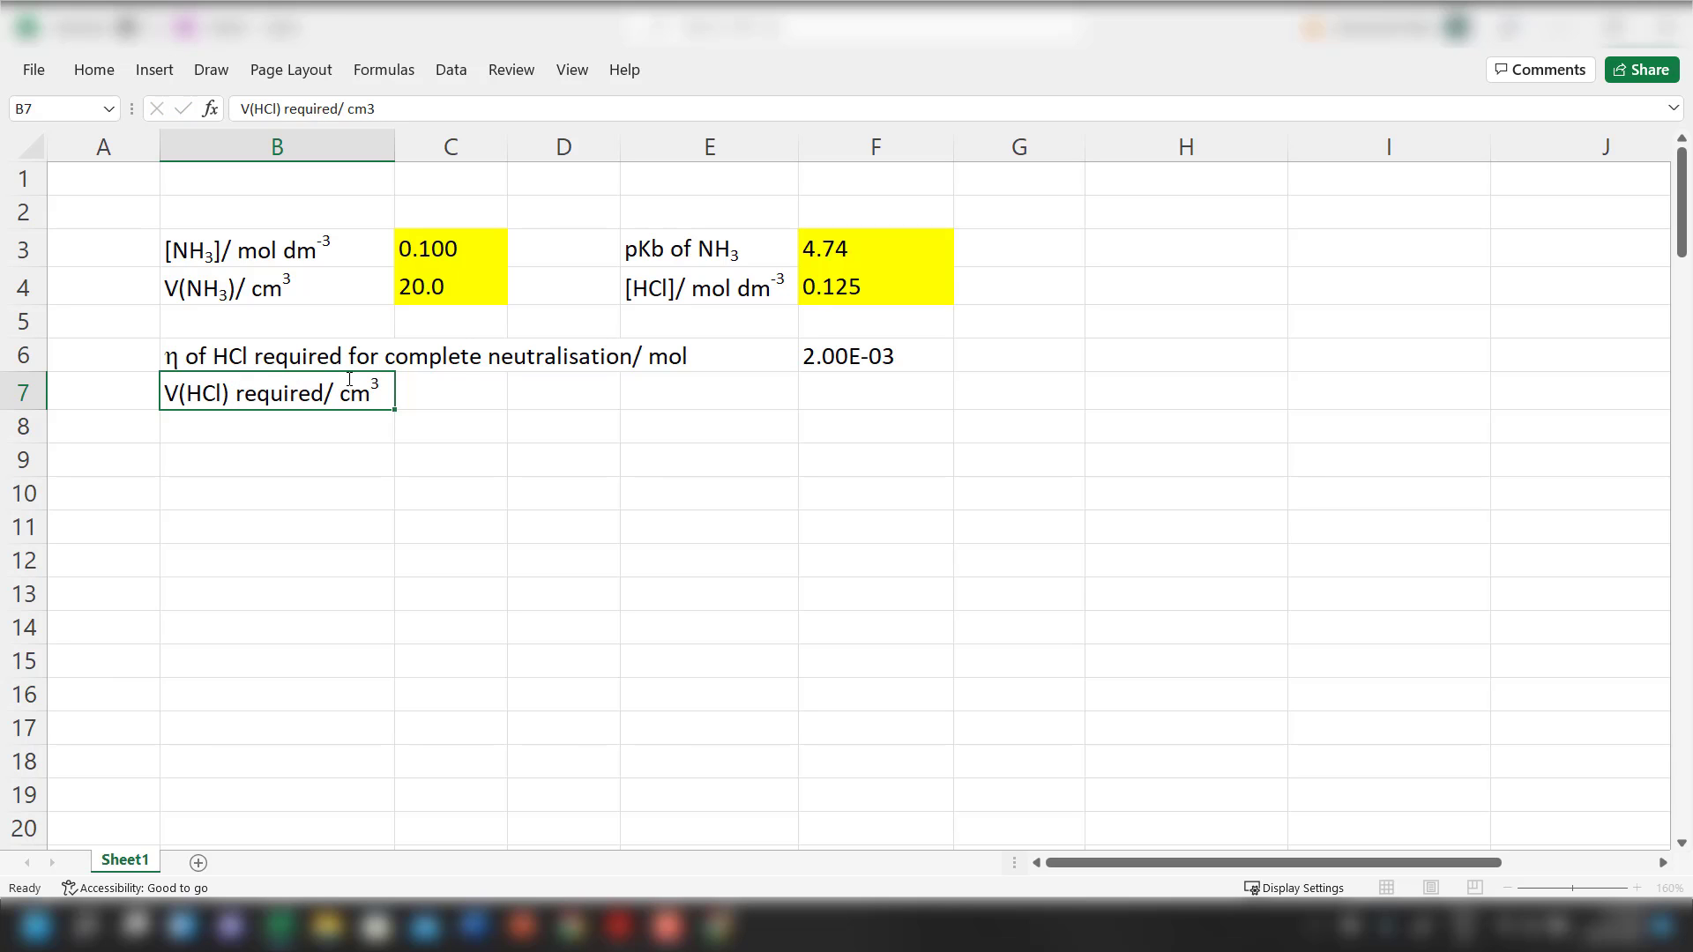
Enter the formula =(F6/F4)*1000 in cell F7 to calculate the volume of HCl required
{"action": "key", "text": "Right"}
{"action": "key", "text": "Right"}
{"action": "key", "text": "Right"}
{"action": "key", "text": "Right"}
{"action": "type", "text": "="}
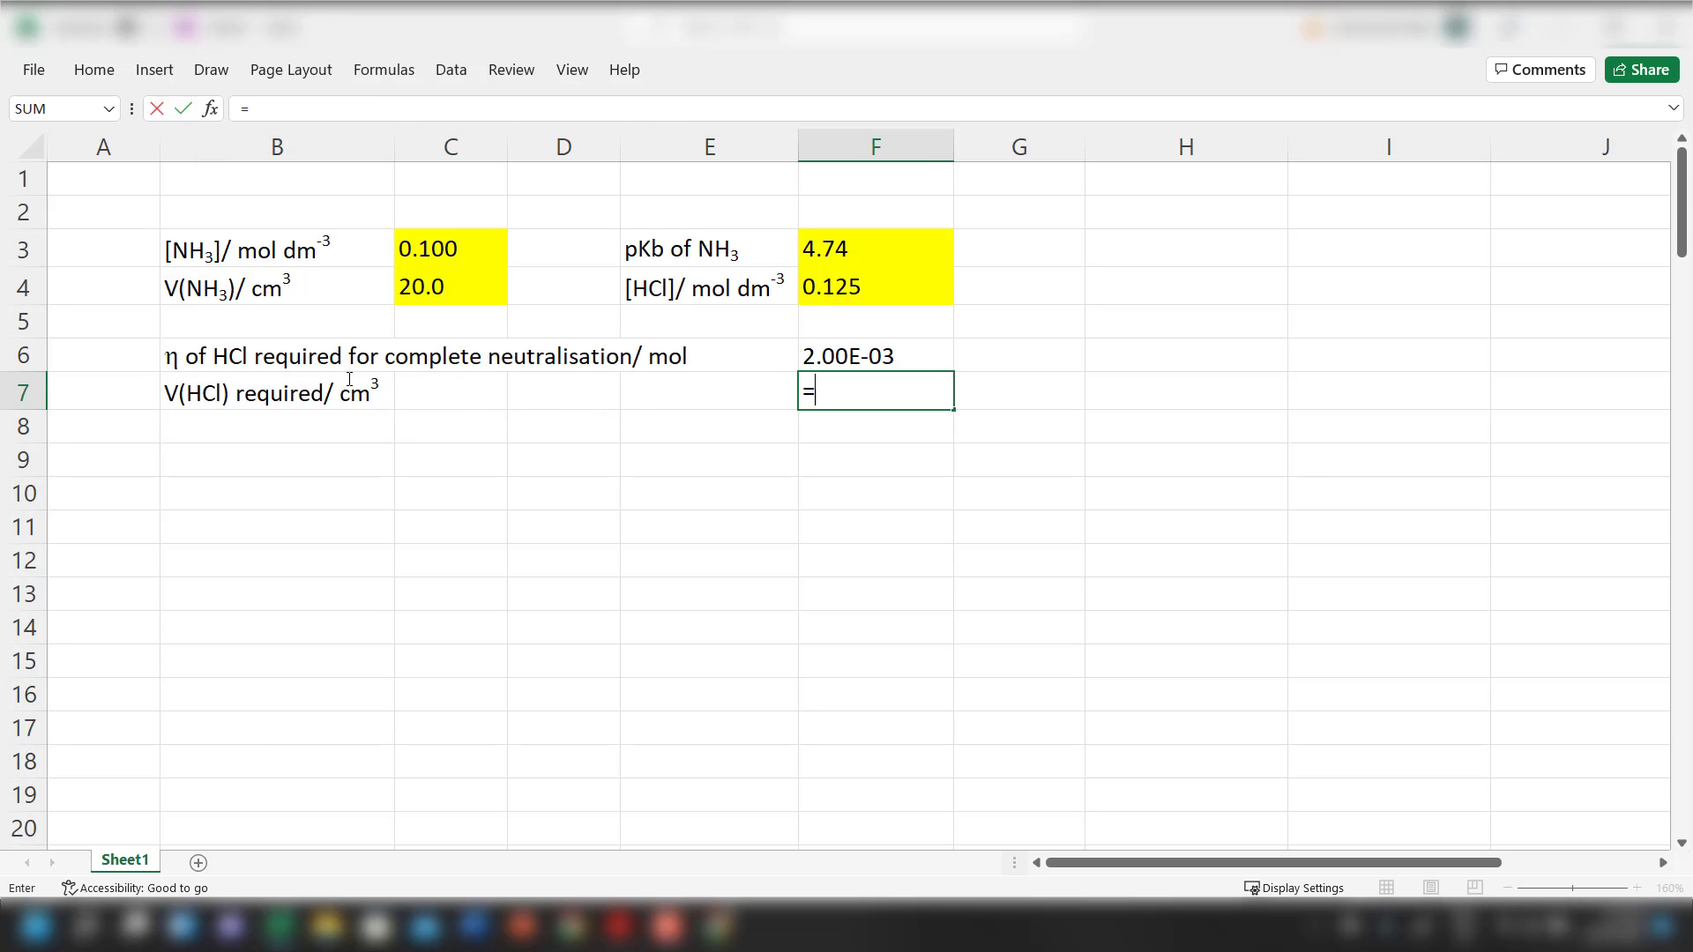
{"action": "key", "text": "Up"}
{"action": "type", "text": "/"}
{"action": "key", "text": "Up"}
{"action": "key", "text": "Up"}
{"action": "key", "text": "Up"}
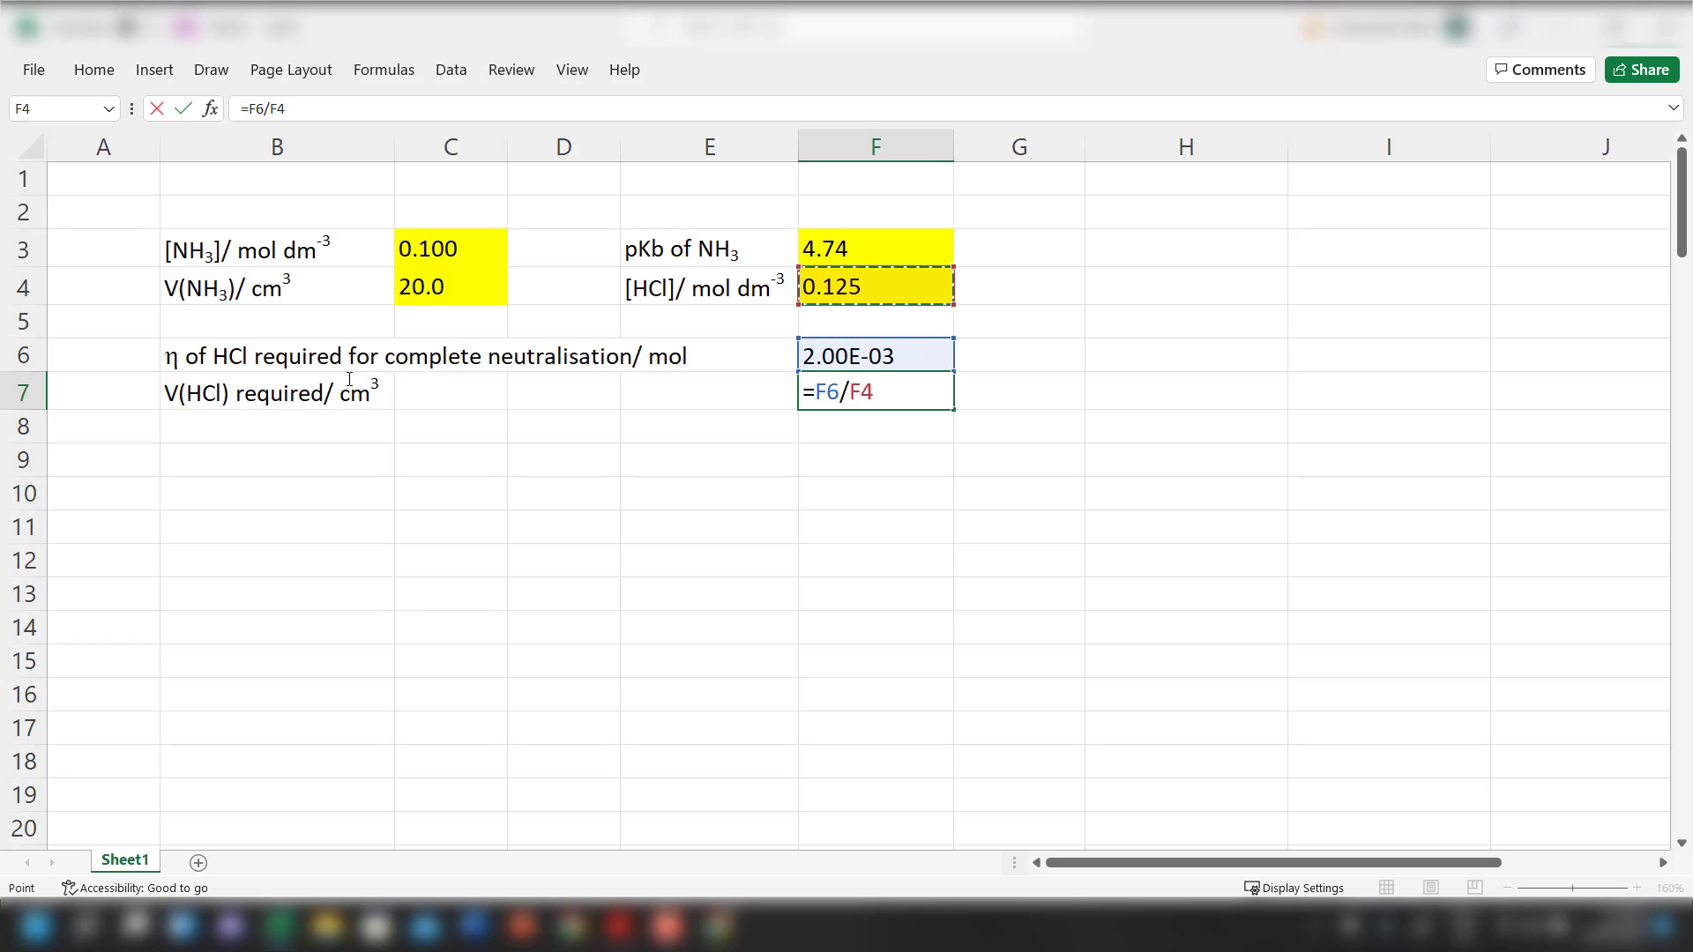
{"action": "type", "text": ")*1000"}
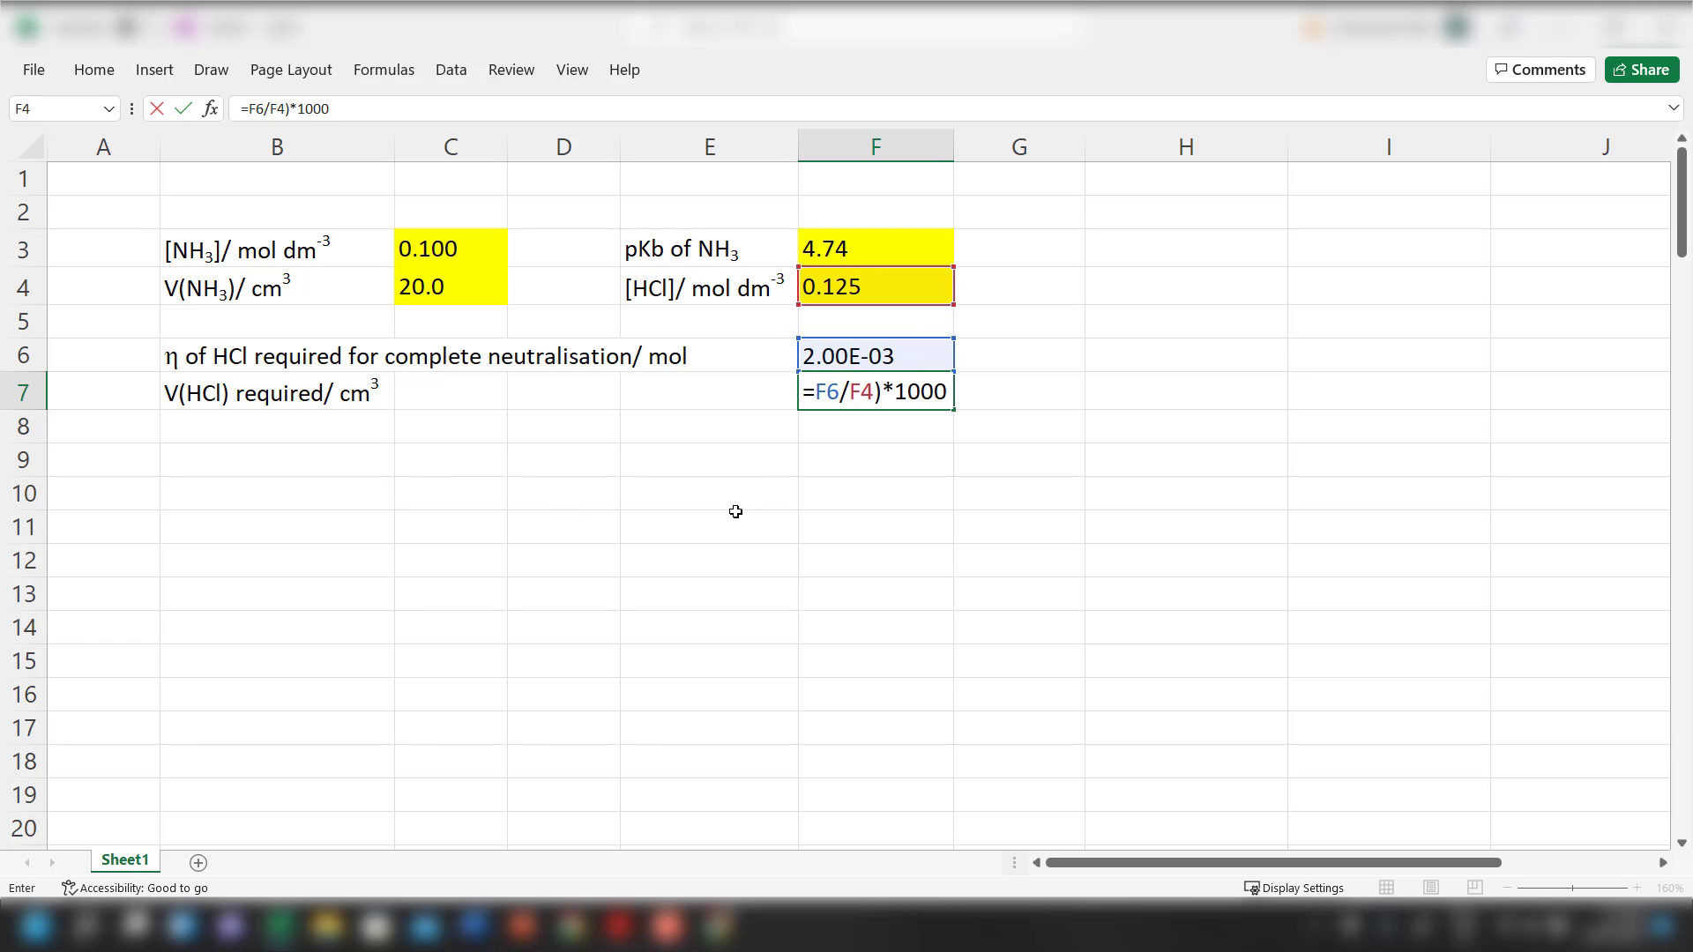
{"action": "type", "text": "("}
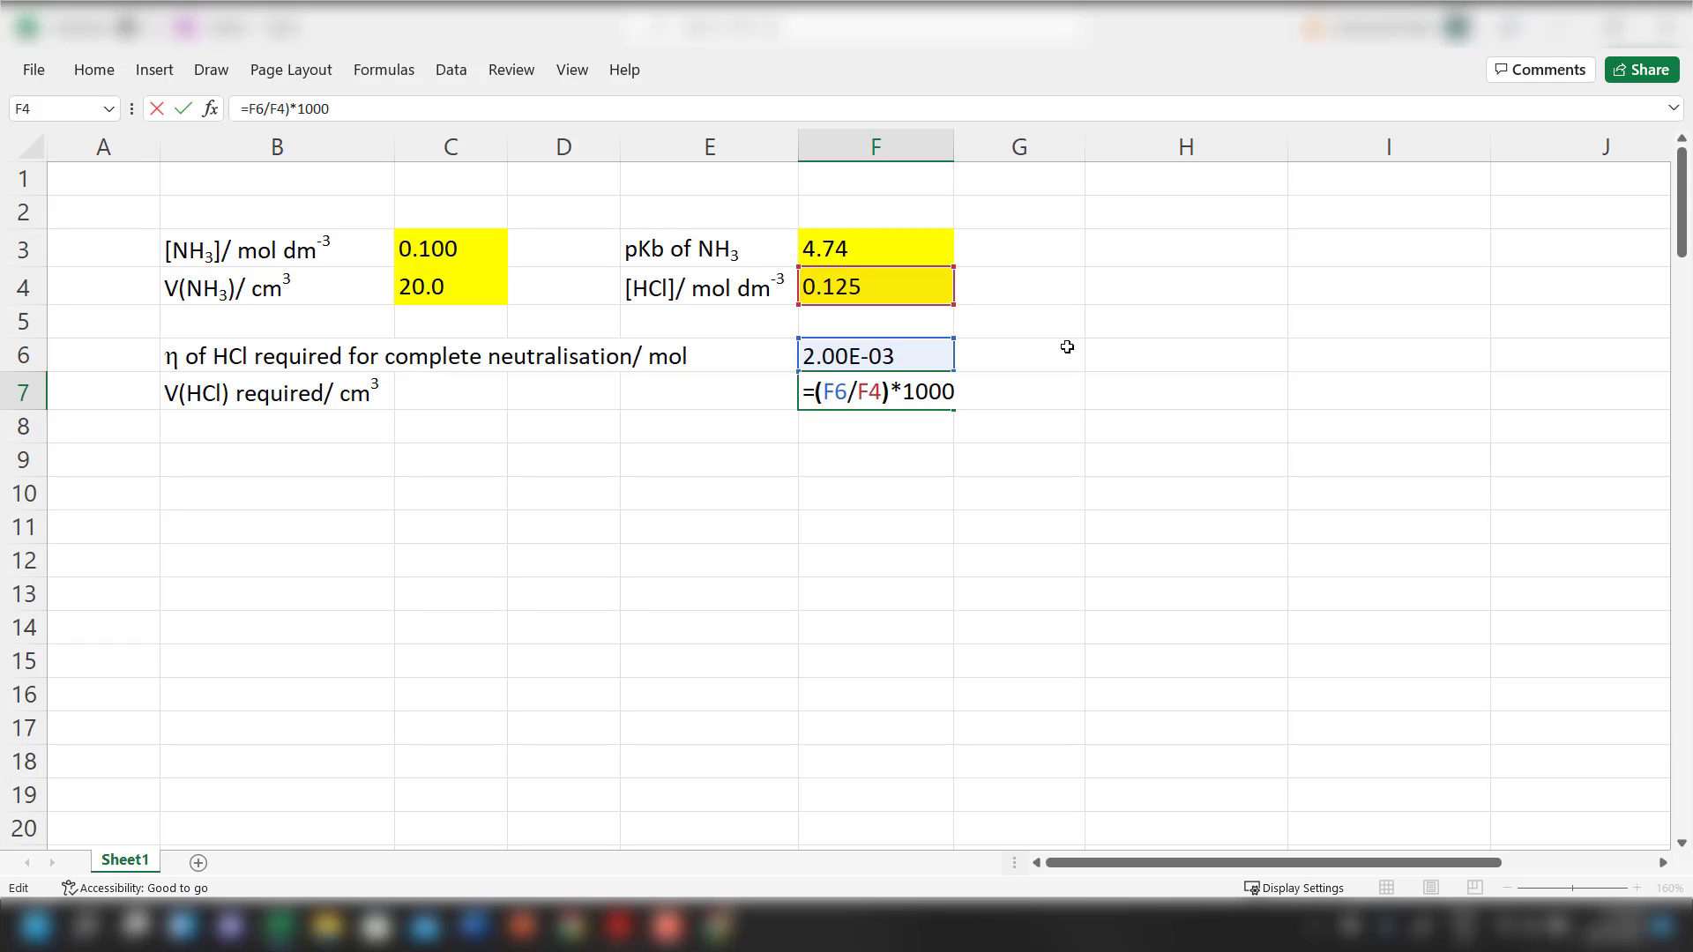
{"action": "key", "text": "Return"}
{"action": "key", "text": "Up"}
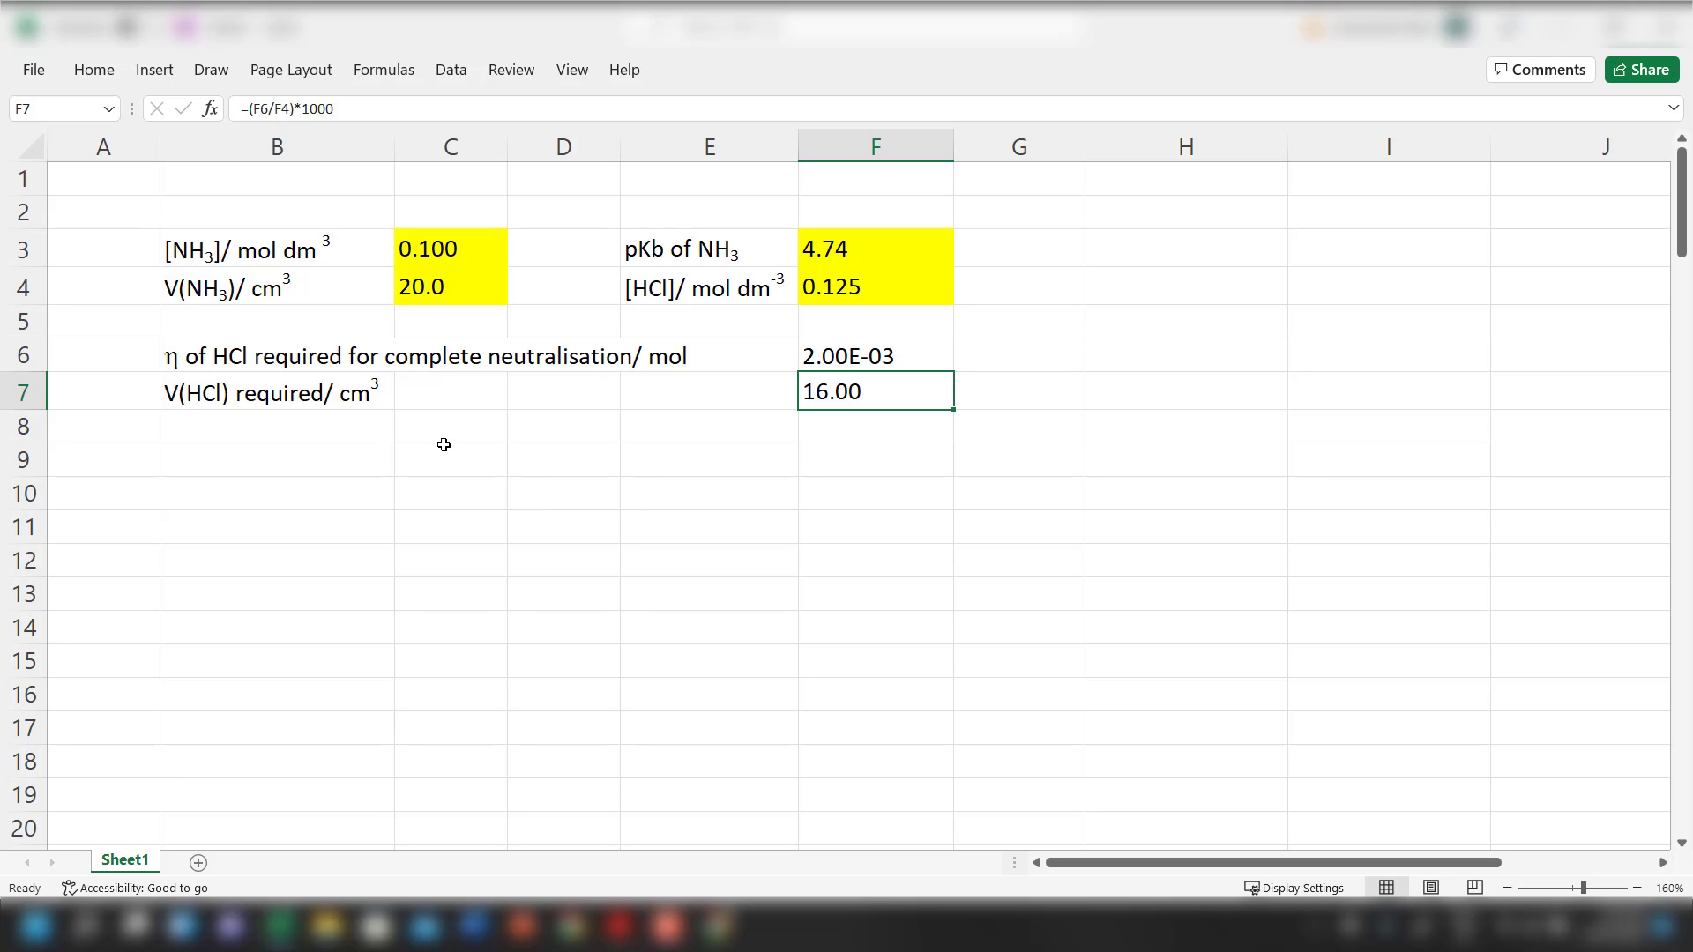
Copy the ammonia concentration label from B3 into cell B9
{"action": "left_click", "coordinate": [401, 462]}
{"action": "left_click", "coordinate": [362, 464]}
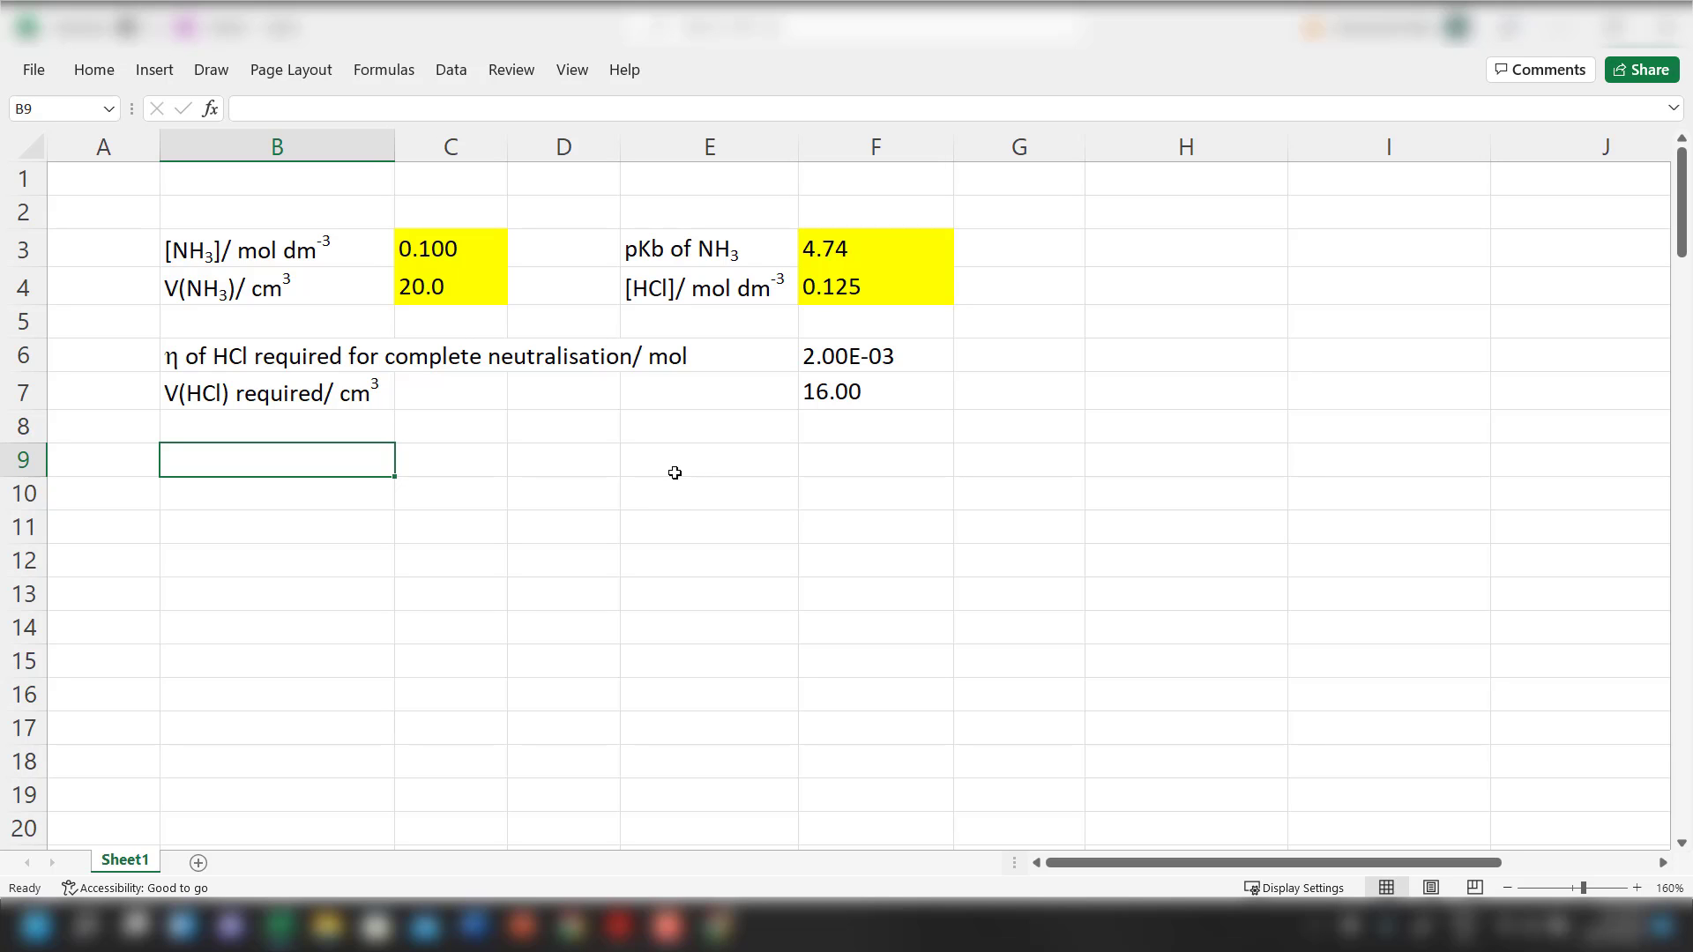
{"action": "left_click", "coordinate": [291, 252]}
{"action": "key", "text": "ctrl+c"}
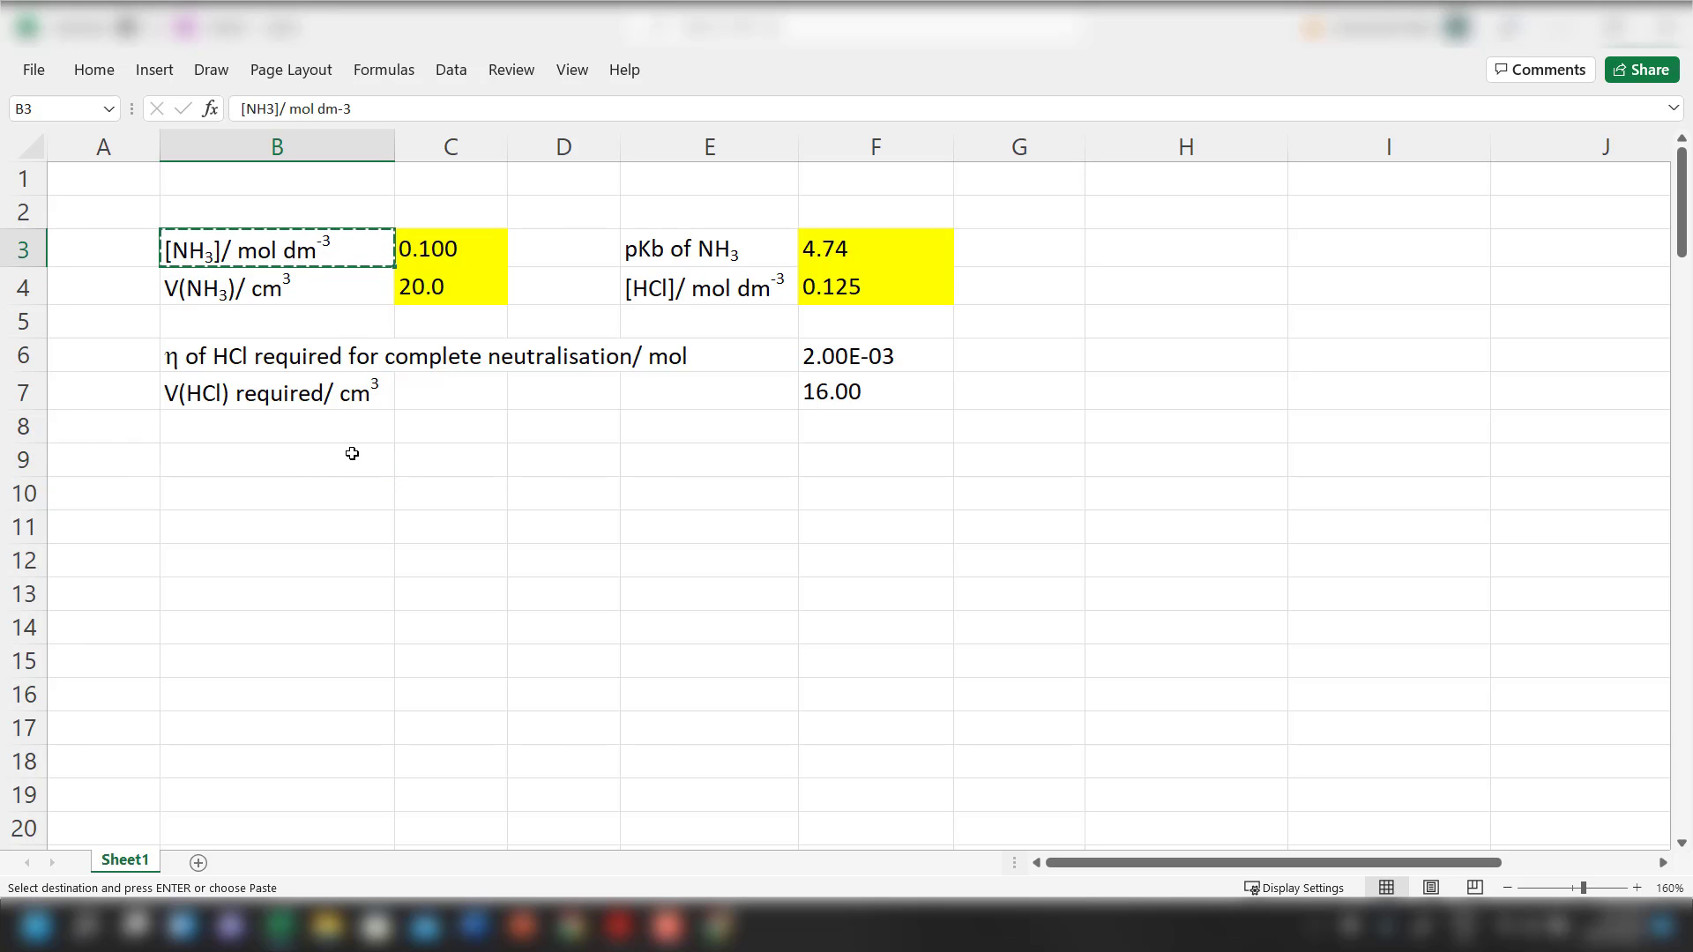
{"action": "left_click", "coordinate": [318, 479]}
{"action": "left_click", "coordinate": [291, 468]}
{"action": "key", "text": "ctrl+v"}
Change NH3 to NH4+ in B9's label, with the 4 as subscript and the plus sign as superscript
{"action": "double_click", "coordinate": [206, 465]}
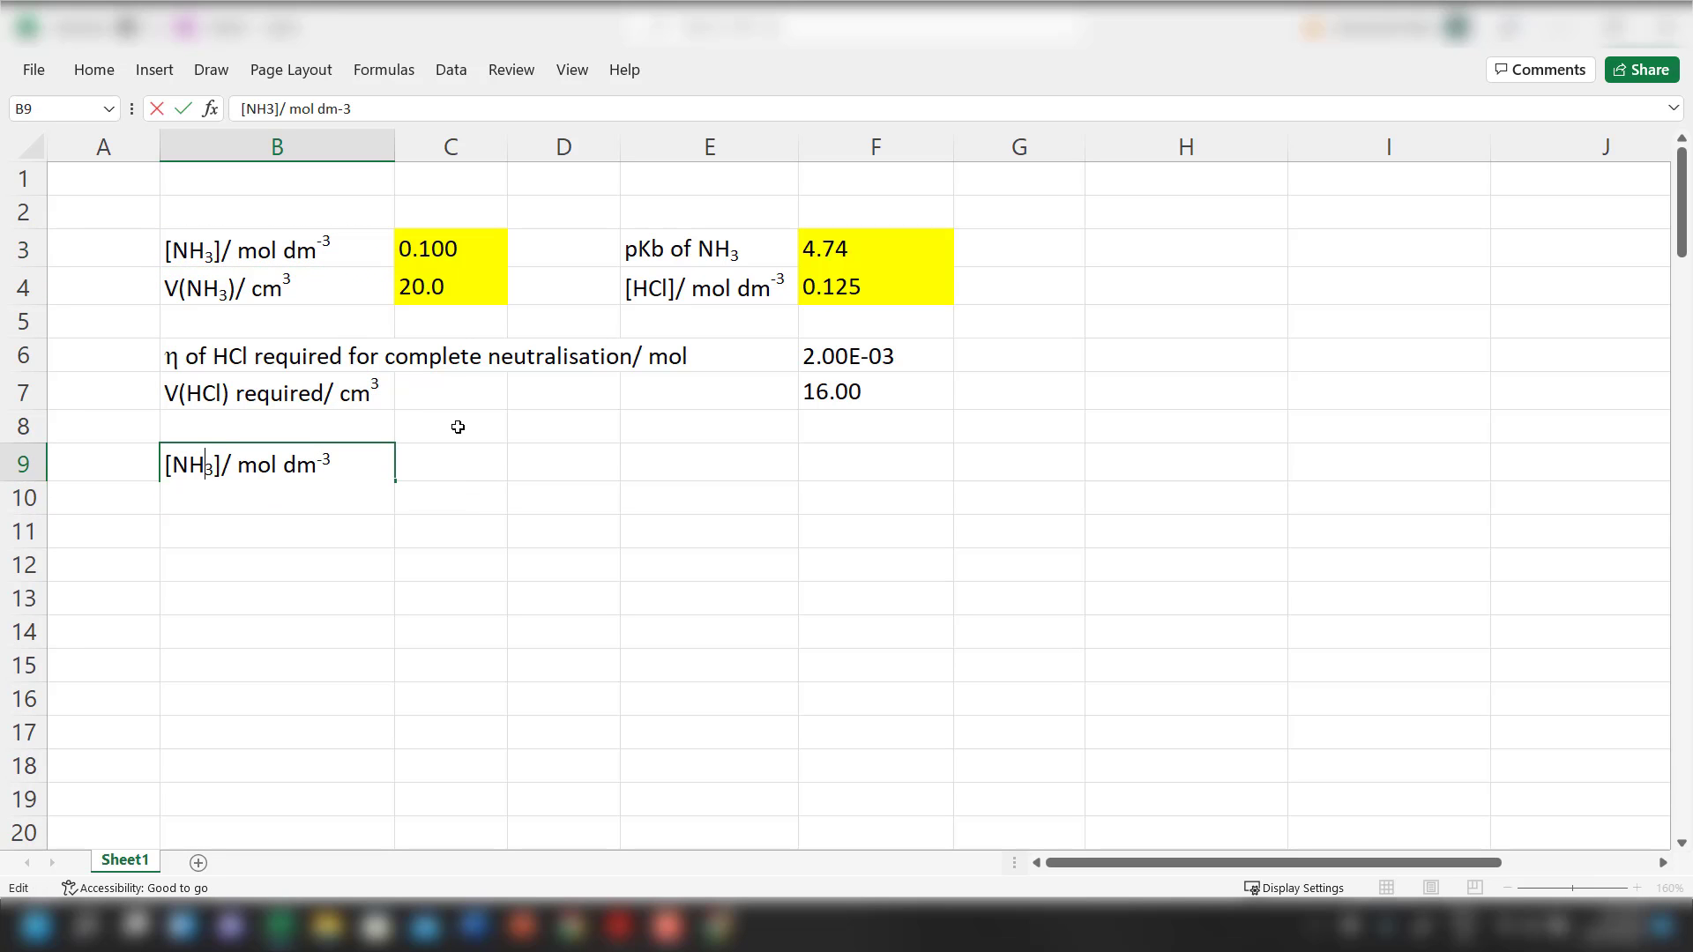
{"action": "key", "text": "Delete"}
{"action": "type", "text": "4+"}
{"action": "key", "text": "shift+Left"}
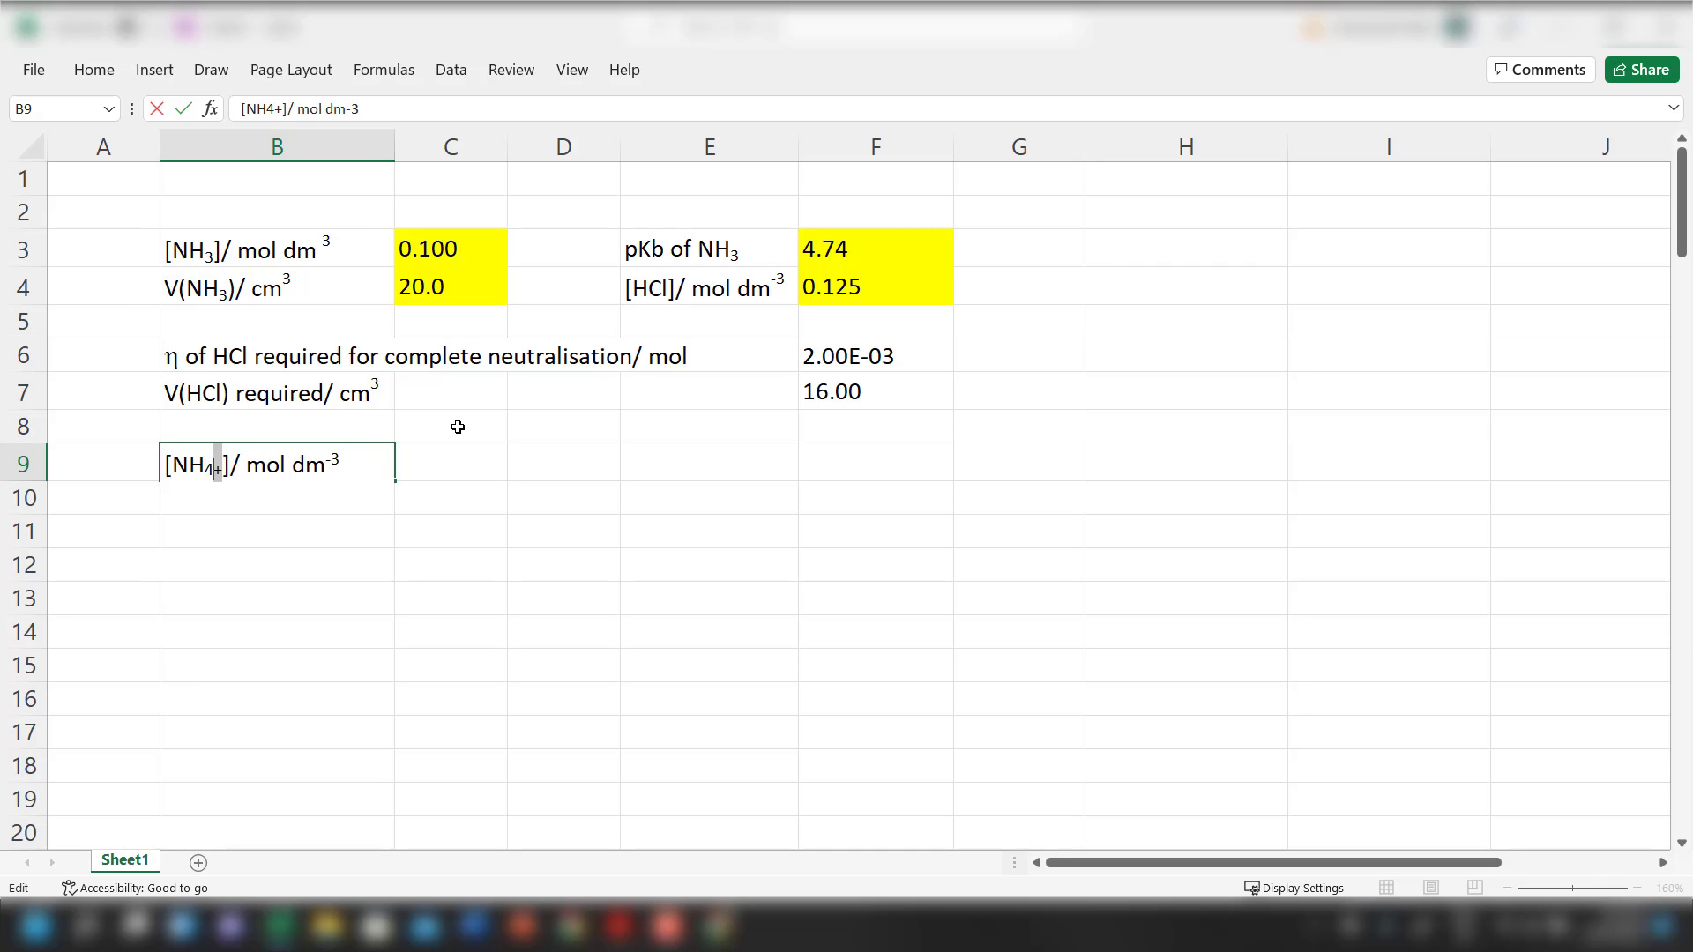
{"action": "key", "text": "ctrl+1"}
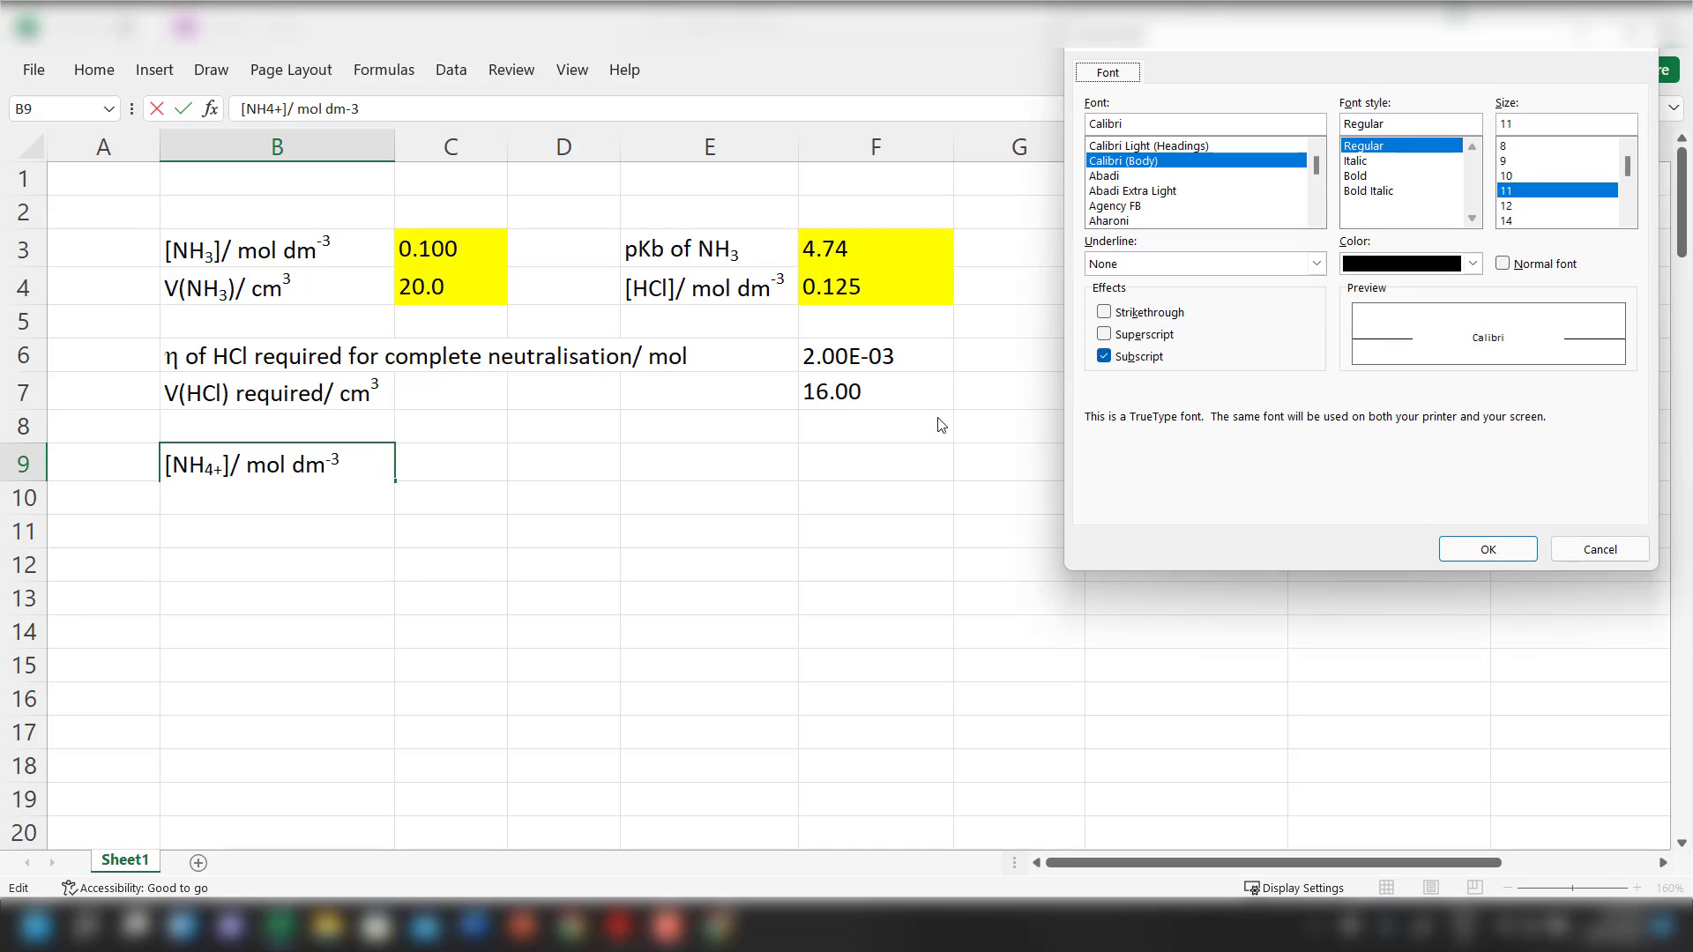
{"action": "left_click", "coordinate": [1147, 341]}
{"action": "left_click", "coordinate": [1478, 550]}
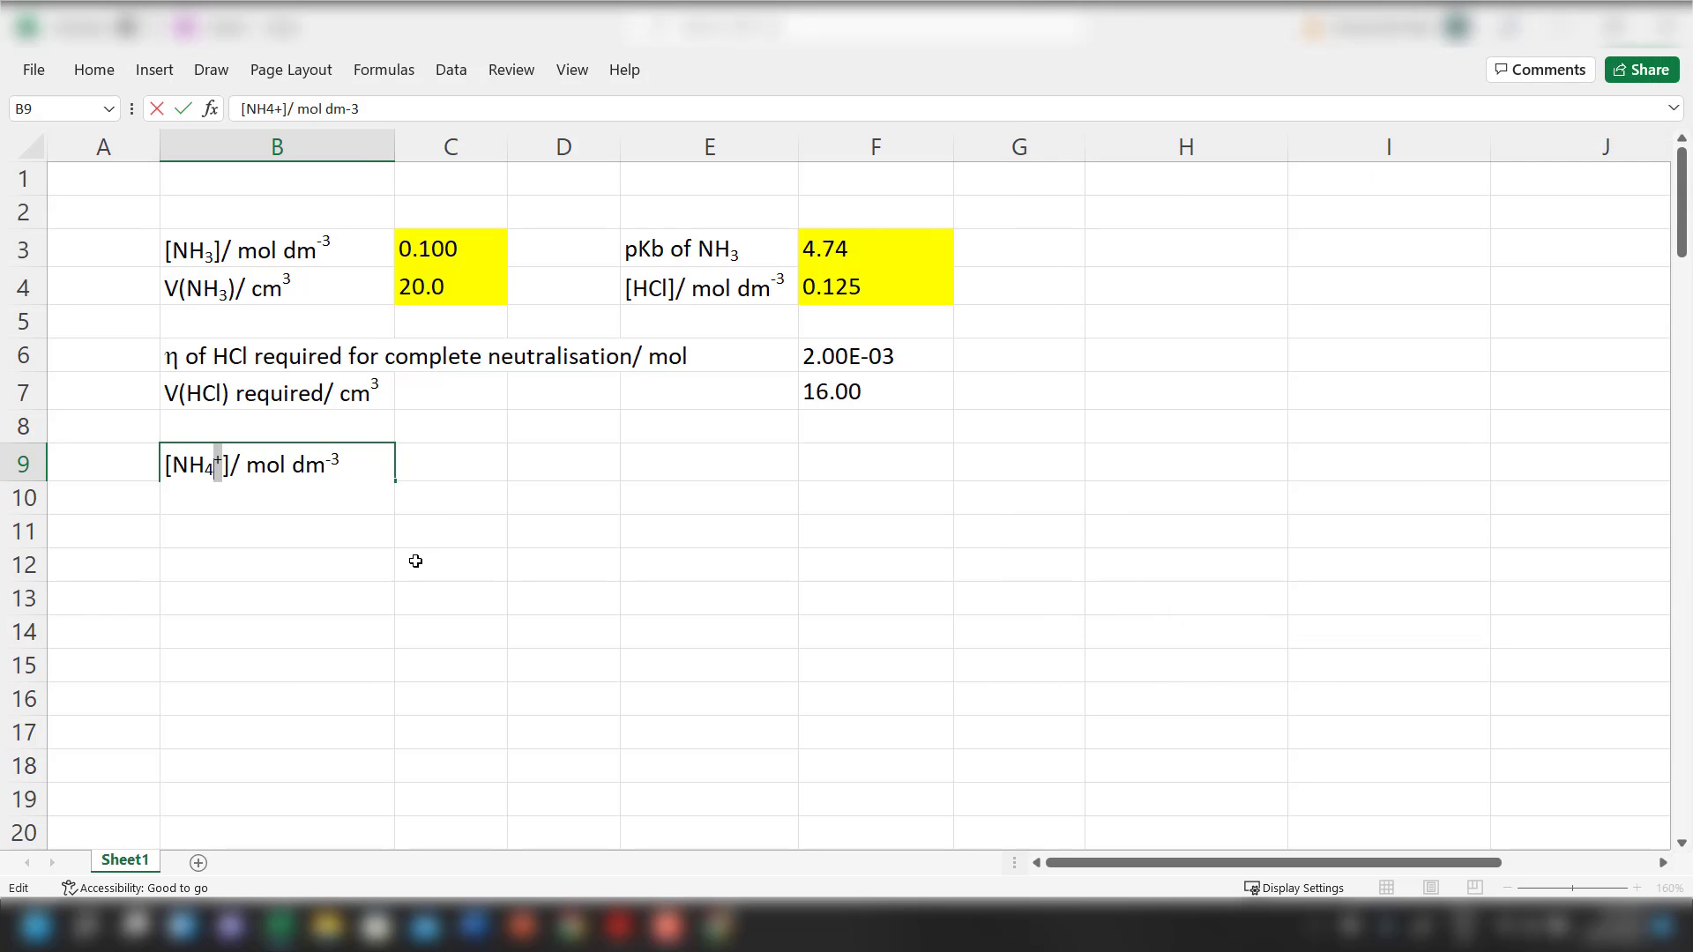
{"action": "left_click", "coordinate": [419, 560]}
Insert "at the equivalence point" after the closing bracket of [NH4+] in B9's label
{"action": "double_click", "coordinate": [222, 465]}
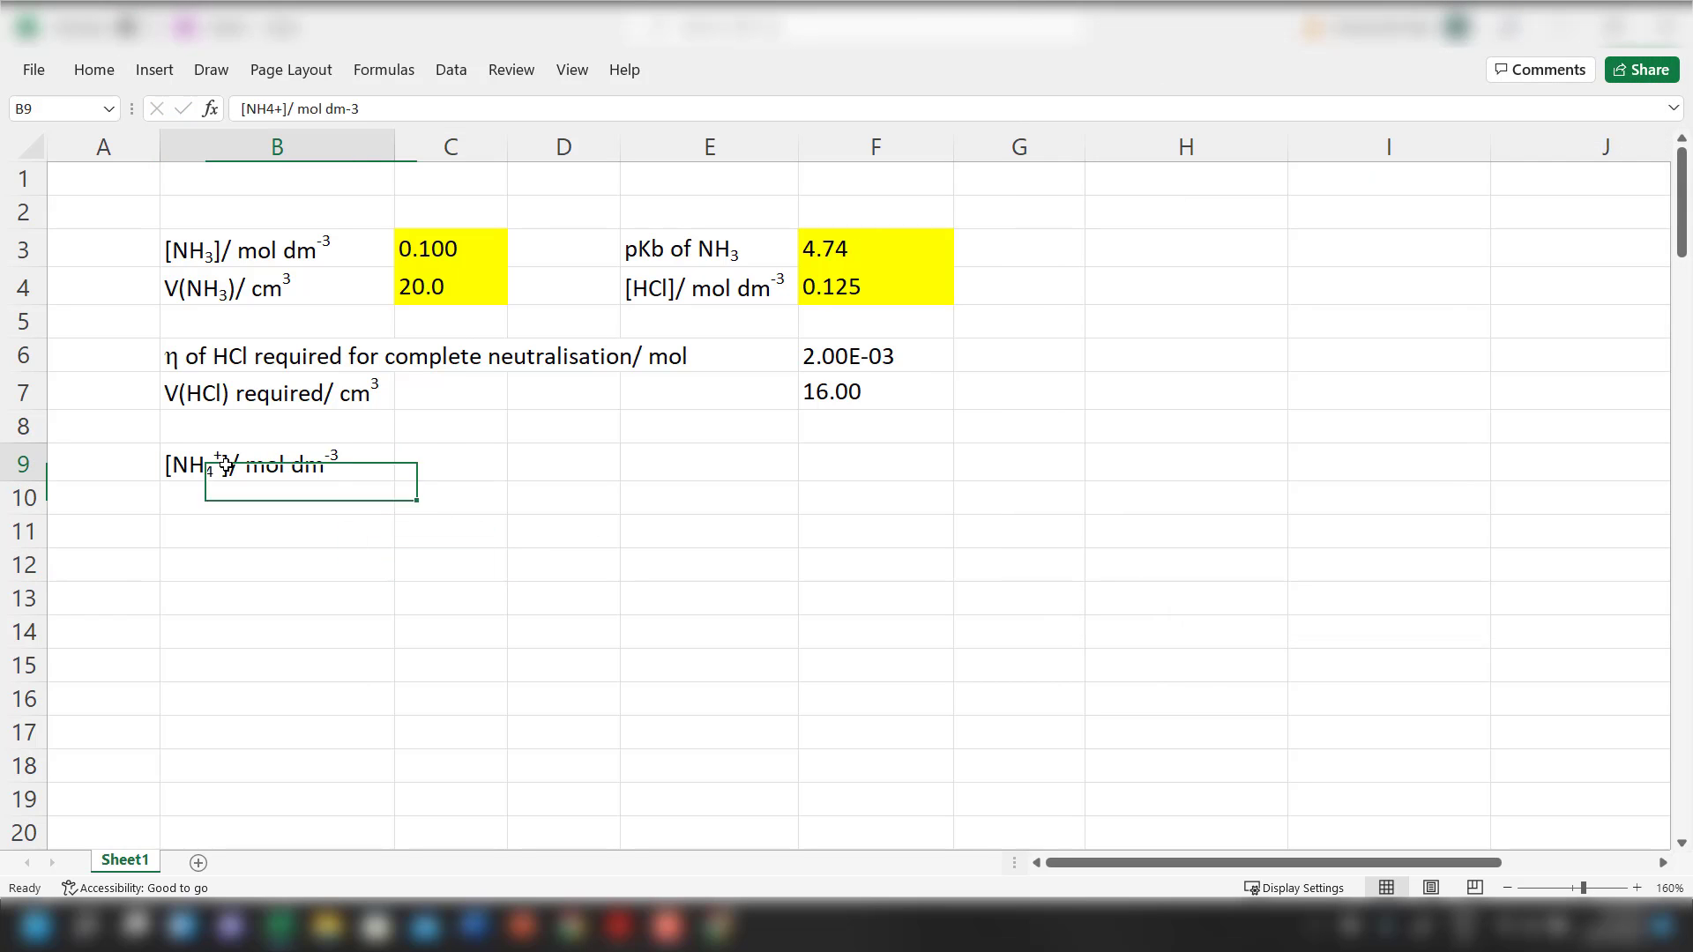
{"action": "type", "text": "at the equ"}
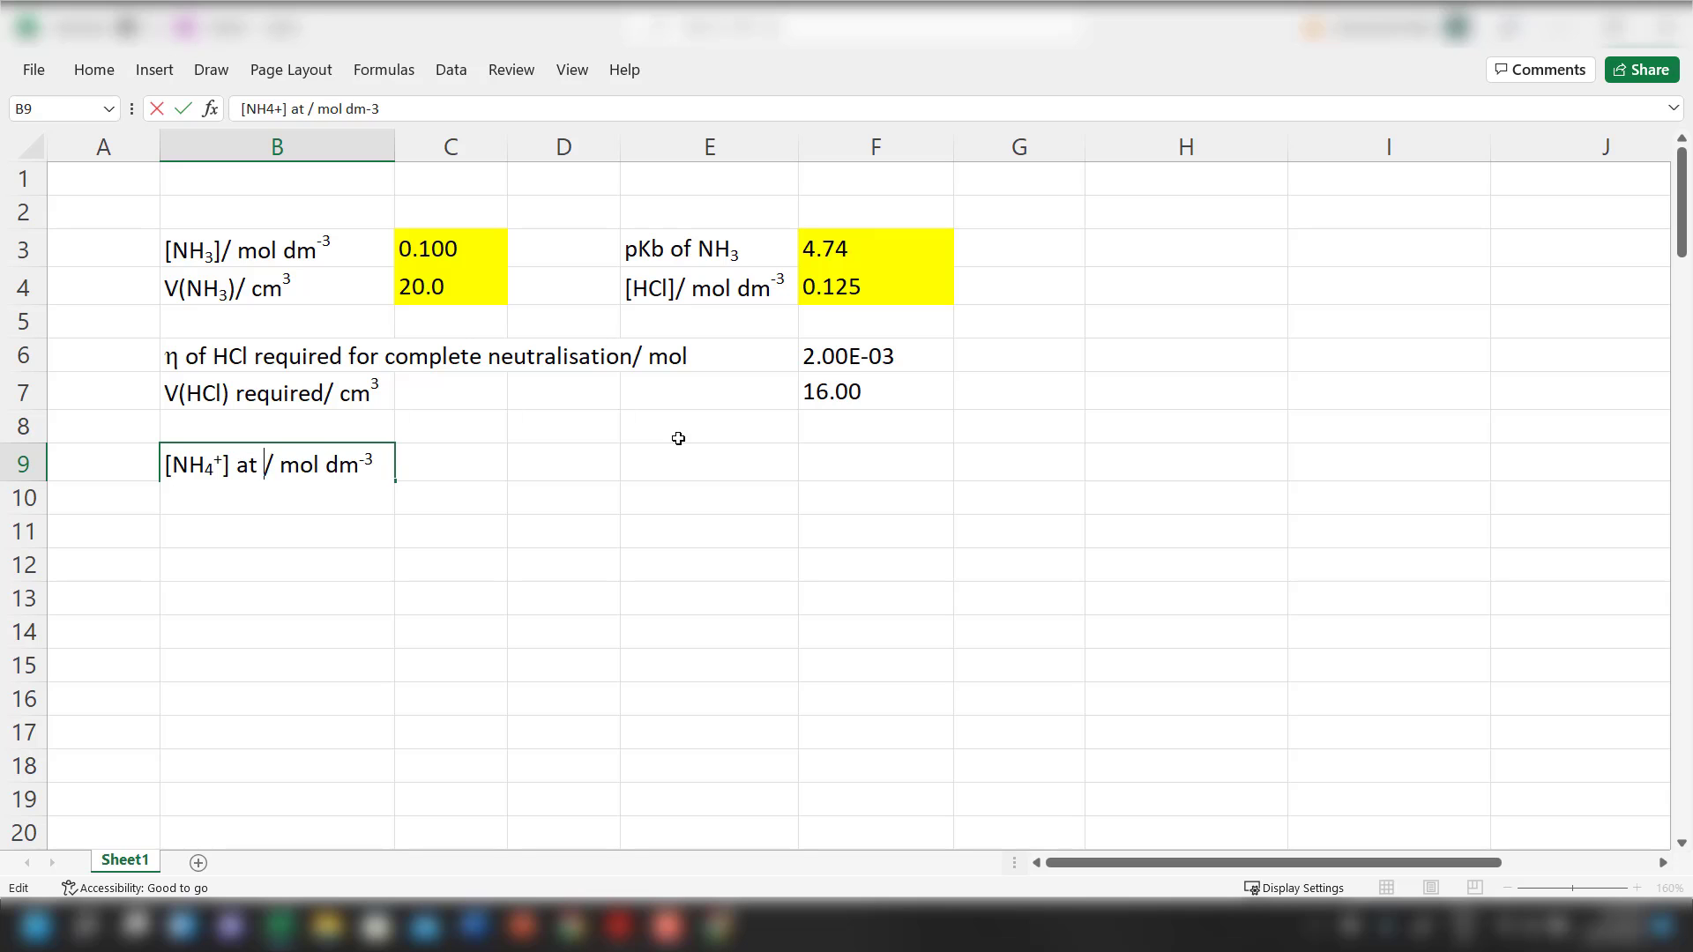
{"action": "type", "text": "ivalence point"}
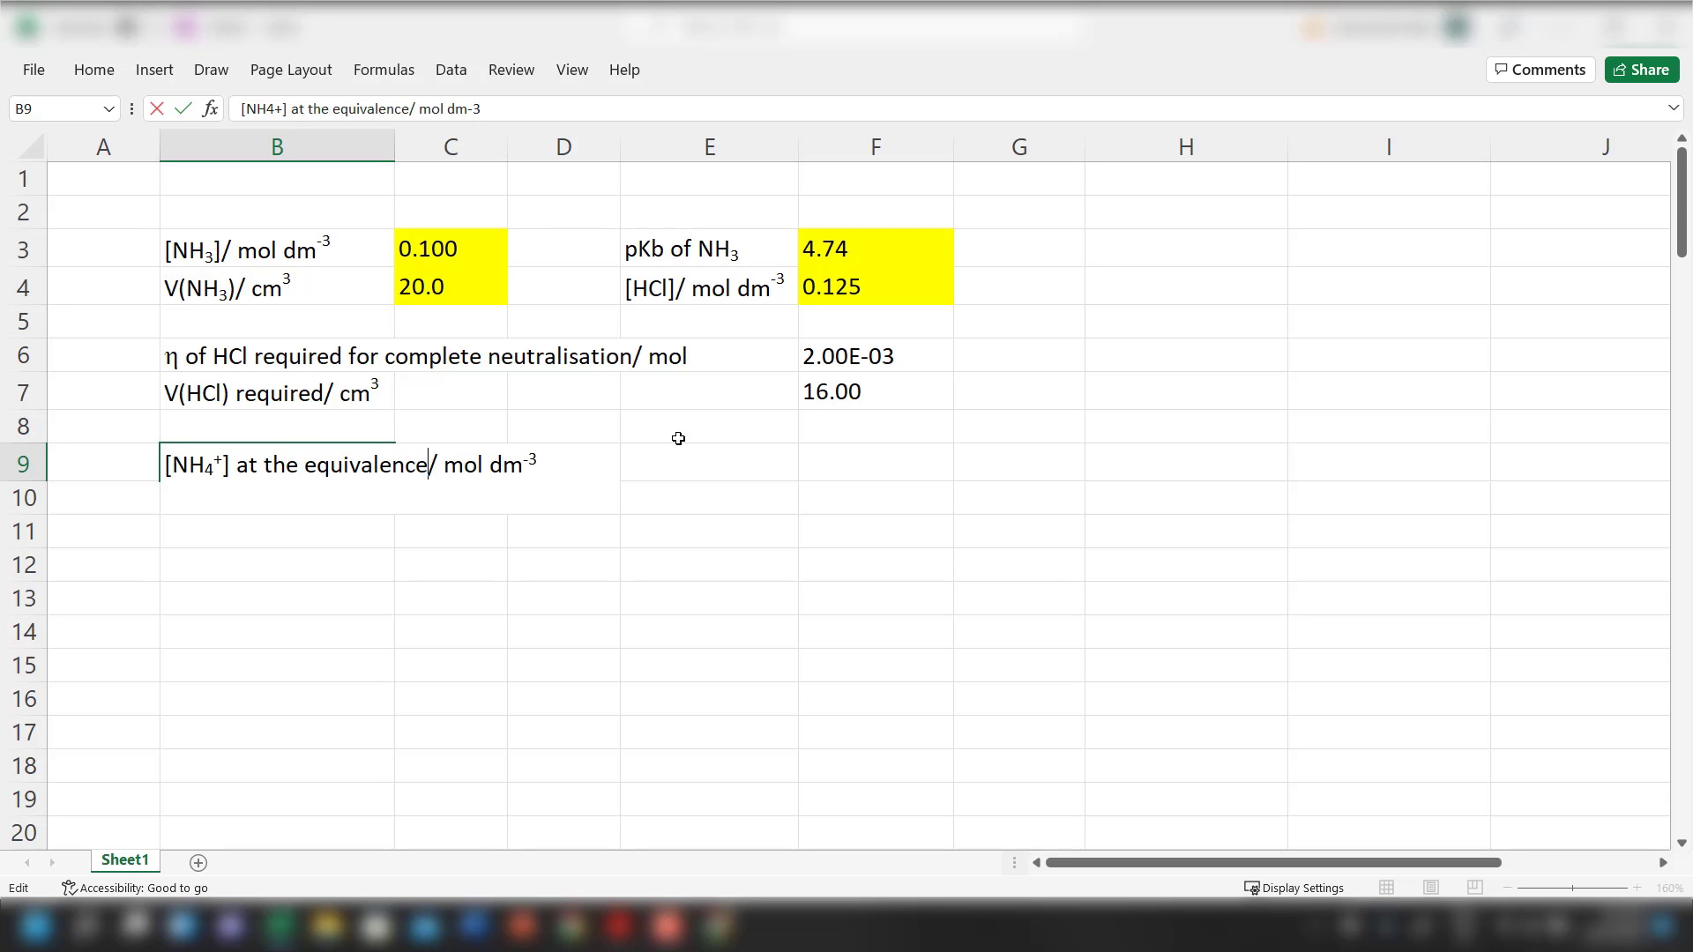
{"action": "key", "text": "Return"}
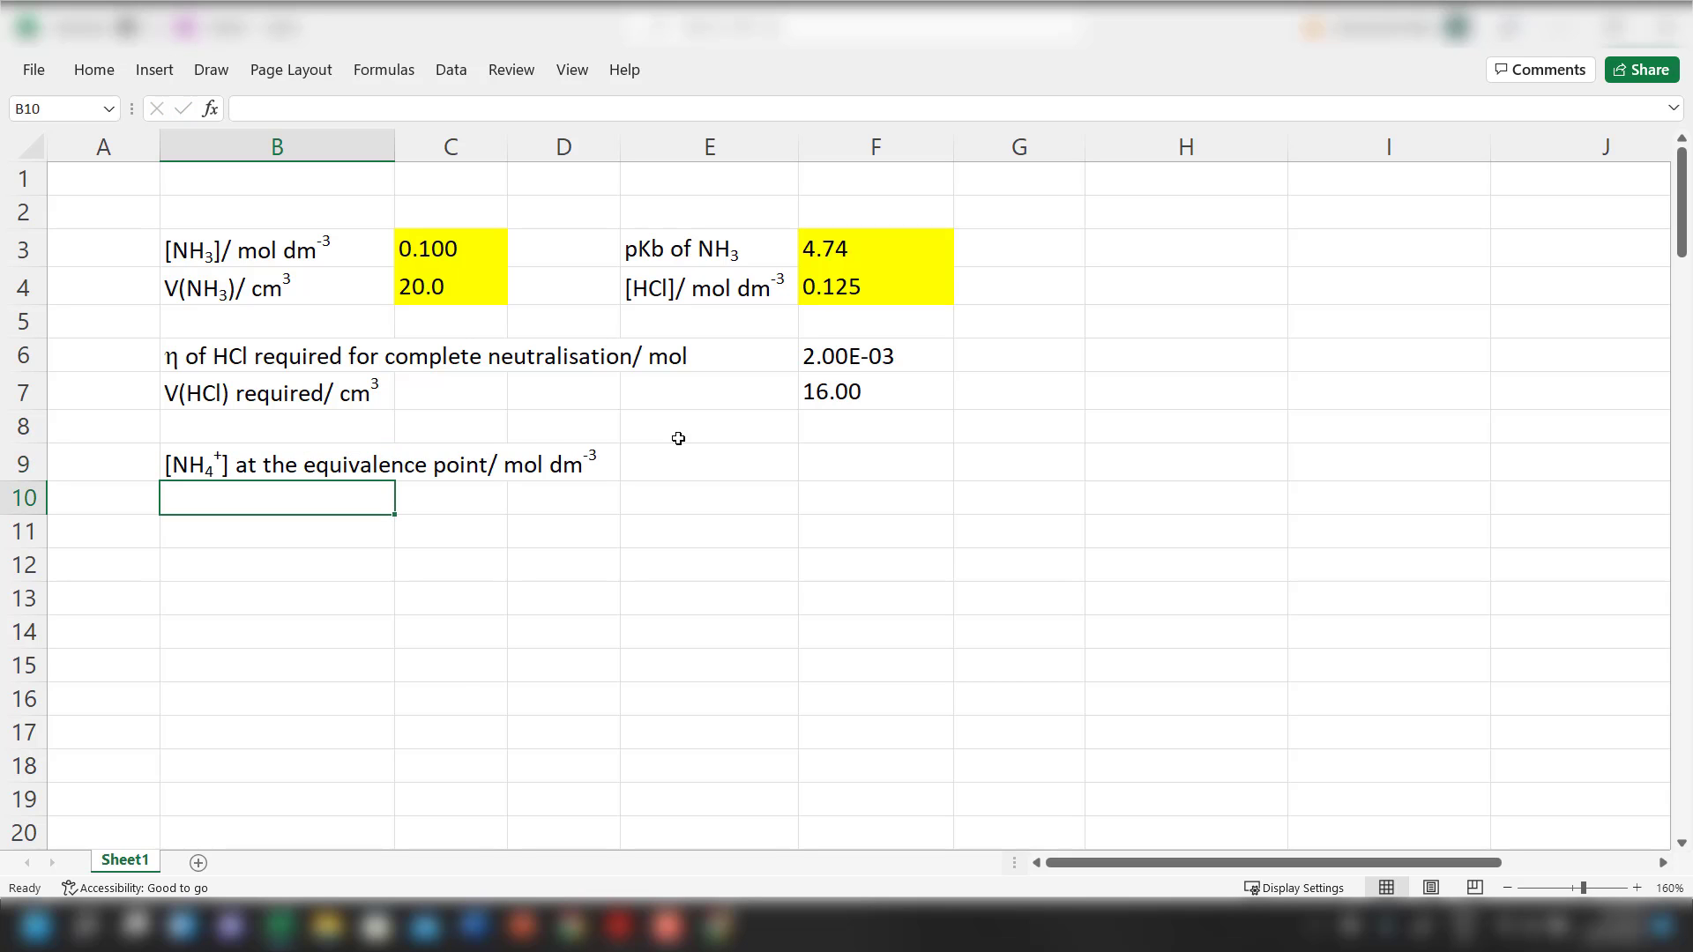
Enter the formula =F6/(C4+F7)*1000 in cell F9 to calculate the ammonium concentration at the equivalence point
{"action": "key", "text": "Up"}
{"action": "key", "text": "Right"}
{"action": "key", "text": "Right"}
{"action": "key", "text": "Right"}
{"action": "key", "text": "Right"}
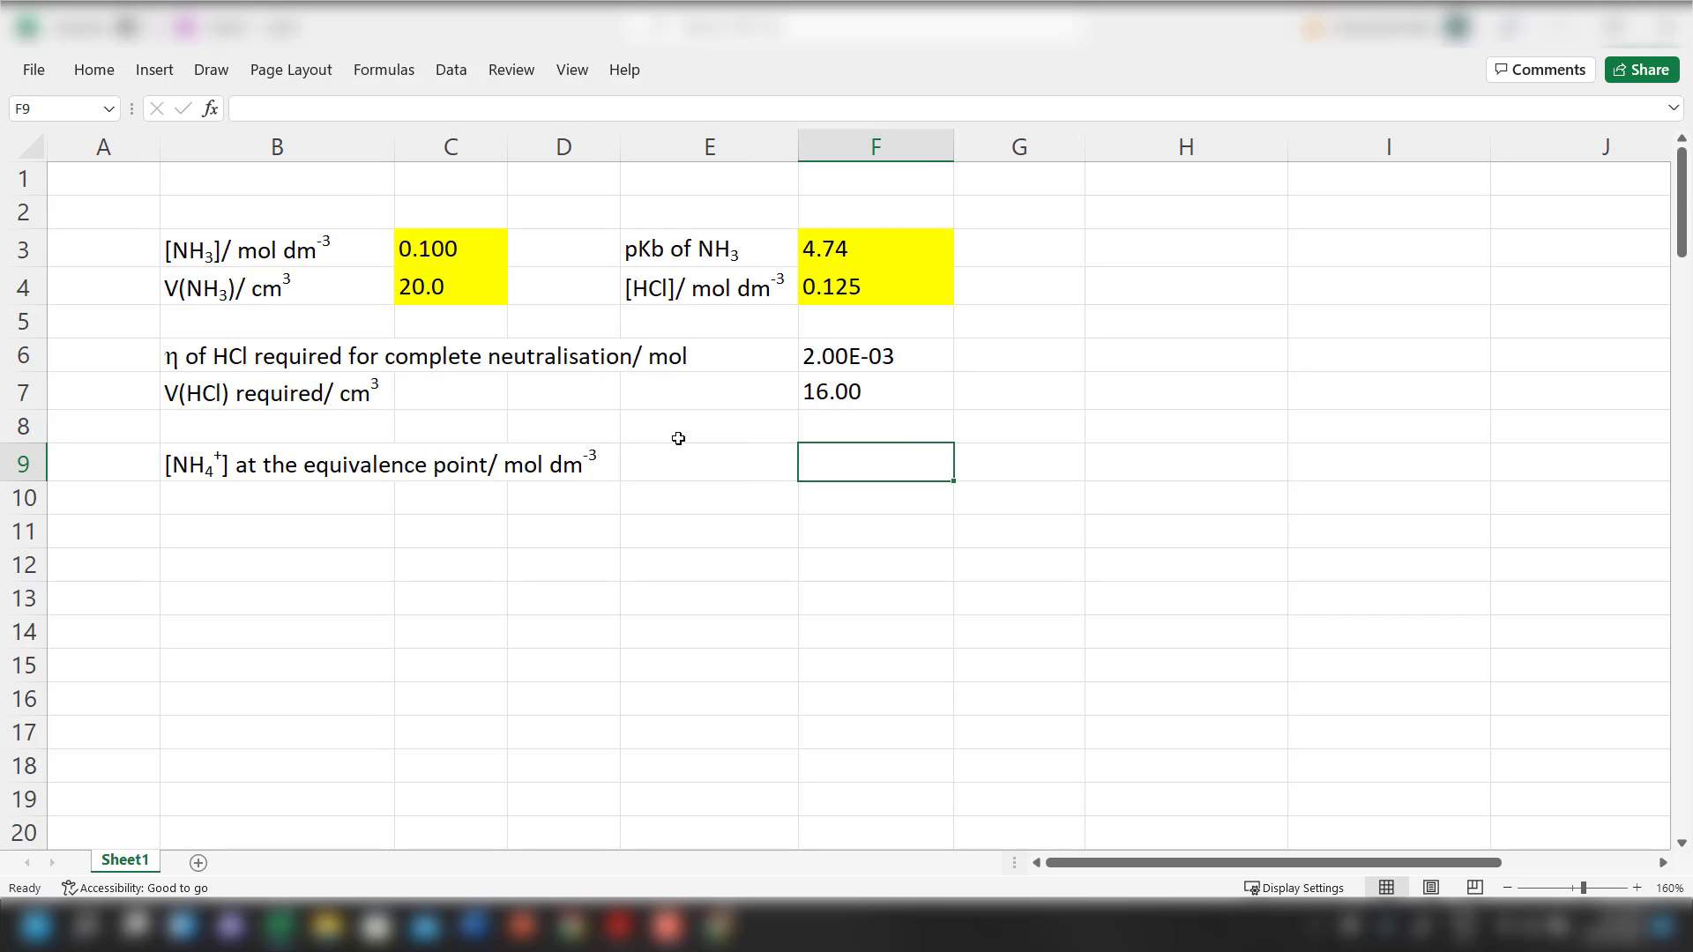
{"action": "key", "text": "Left"}
{"action": "key", "text": "Right"}
{"action": "type", "text": "="}
{"action": "key", "text": "Up"}
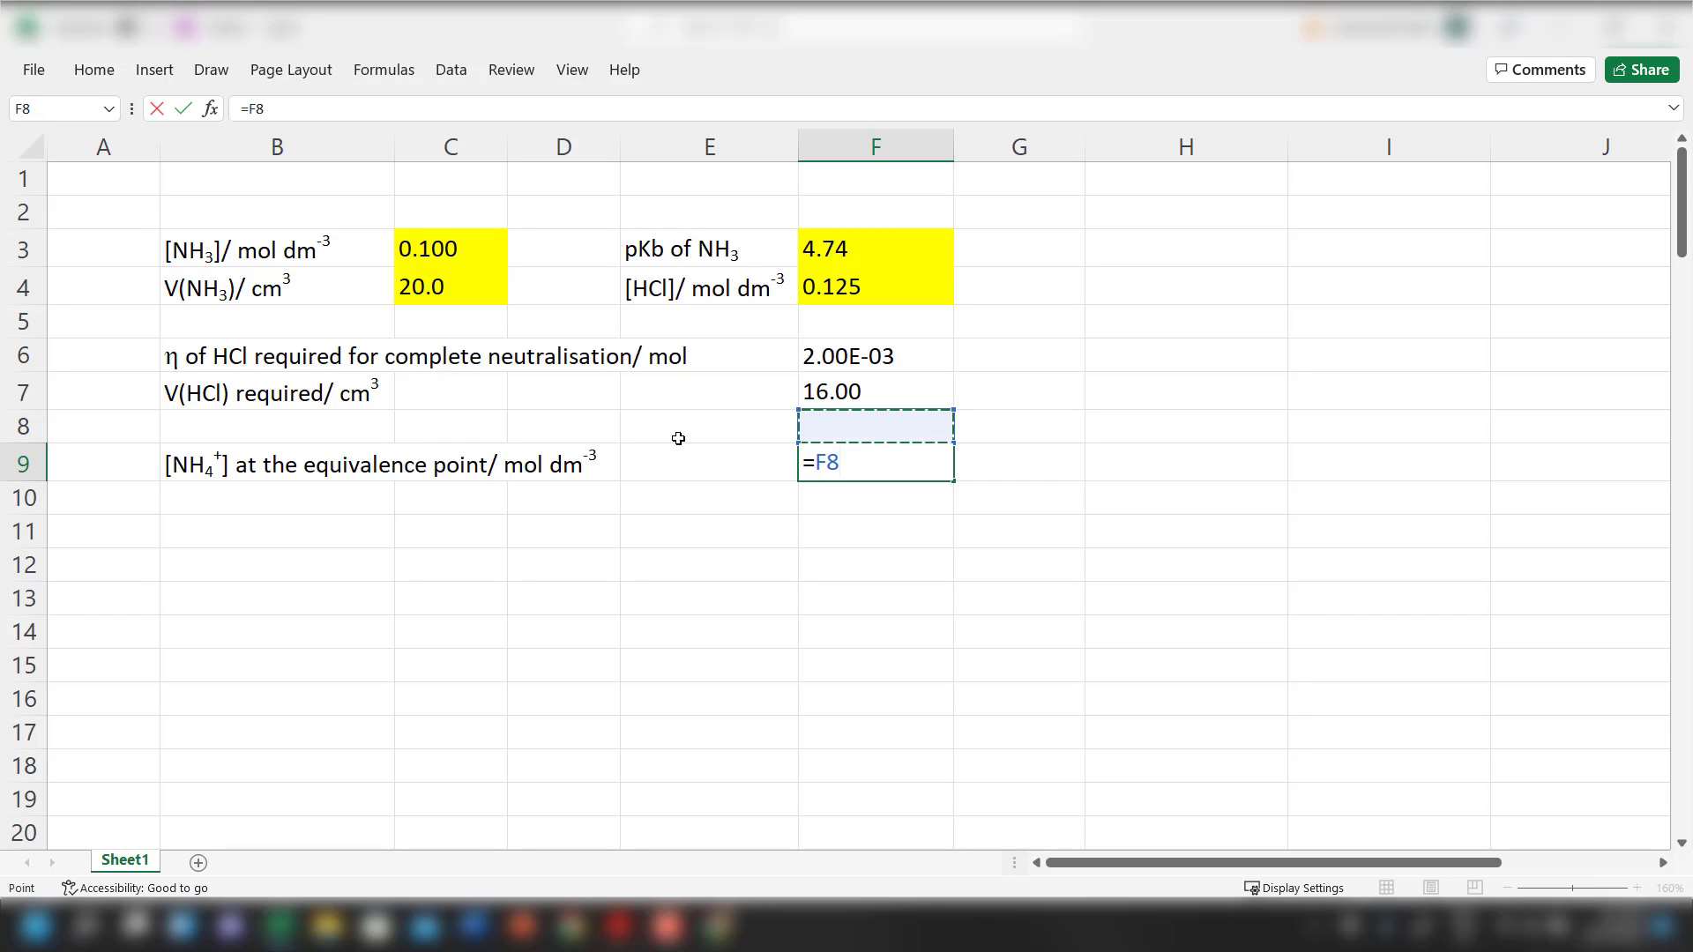
{"action": "key", "text": "Up"}
{"action": "key", "text": "Up"}
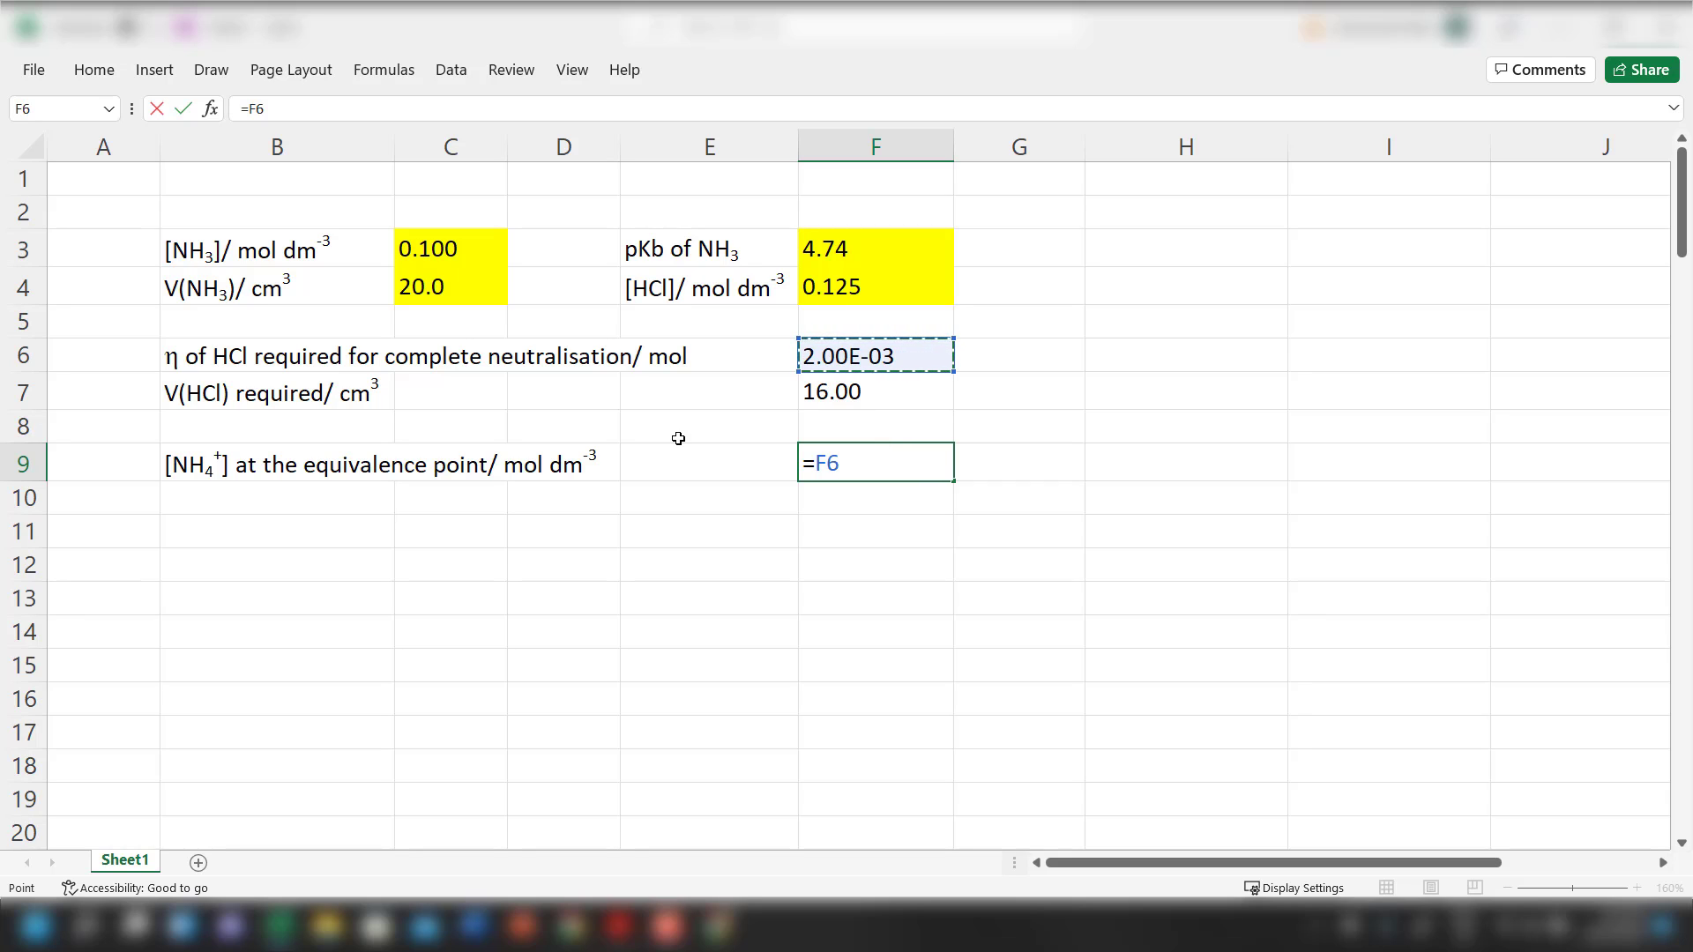
{"action": "type", "text": "/("}
{"action": "left_click", "coordinate": [476, 288]}
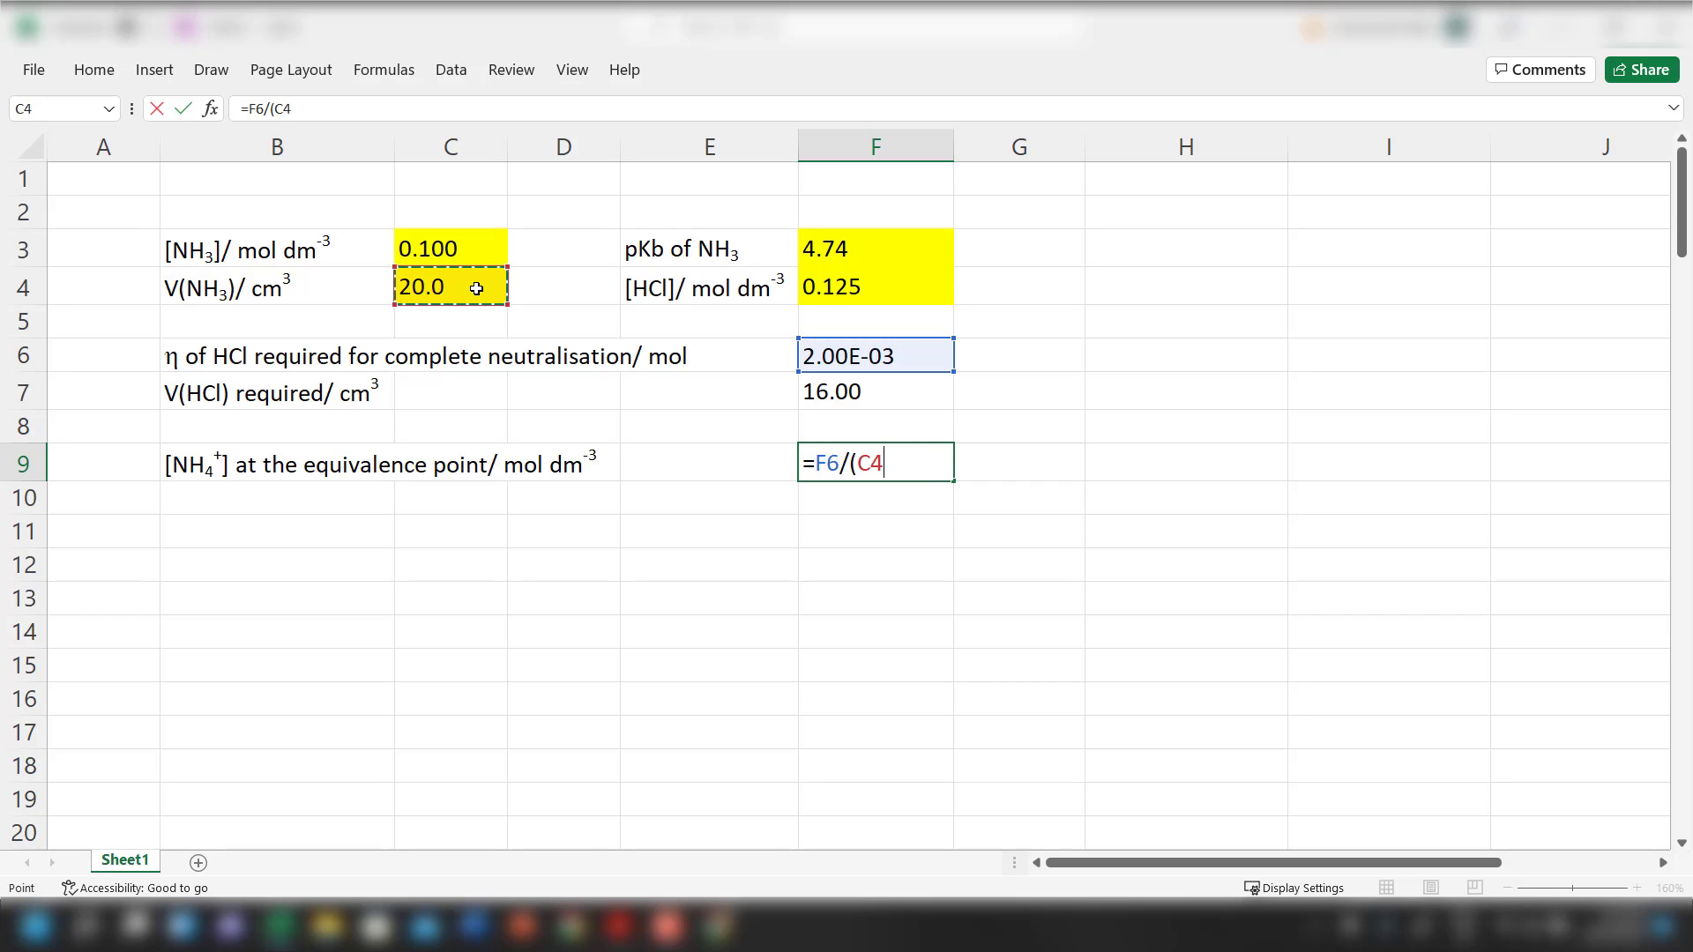
{"action": "type", "text": "+"}
{"action": "left_click", "coordinate": [874, 392]}
{"action": "type", "text": ")"}
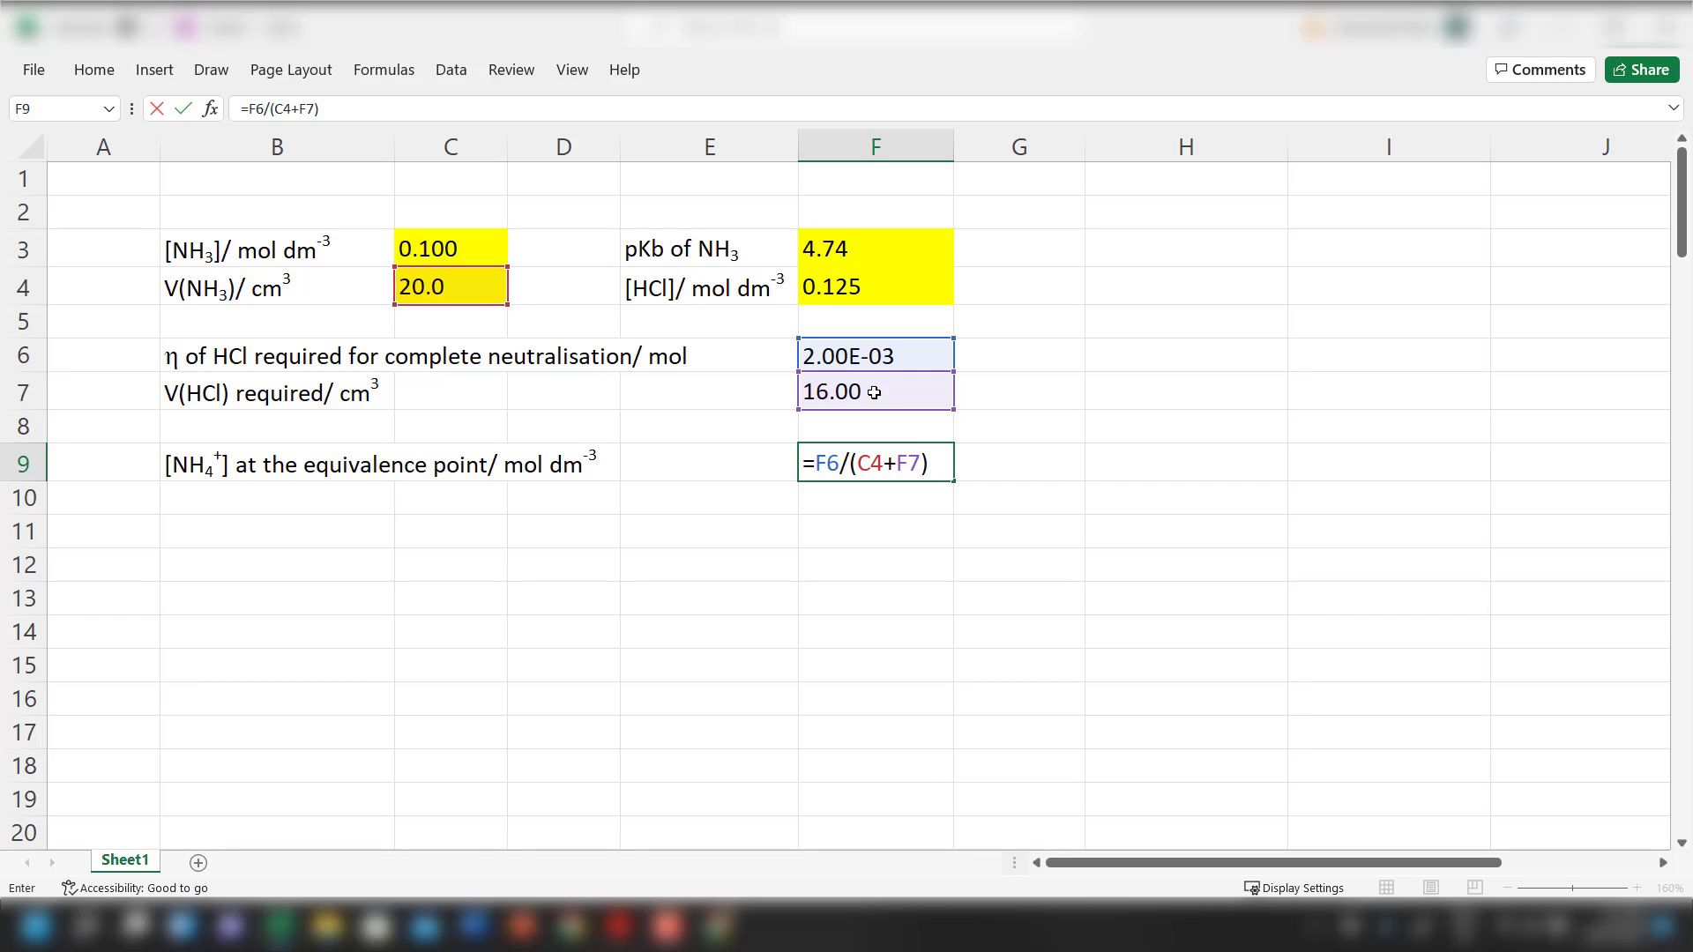
{"action": "type", "text": "*1000"}
{"action": "key", "text": "Return"}
{"action": "key", "text": "Up"}
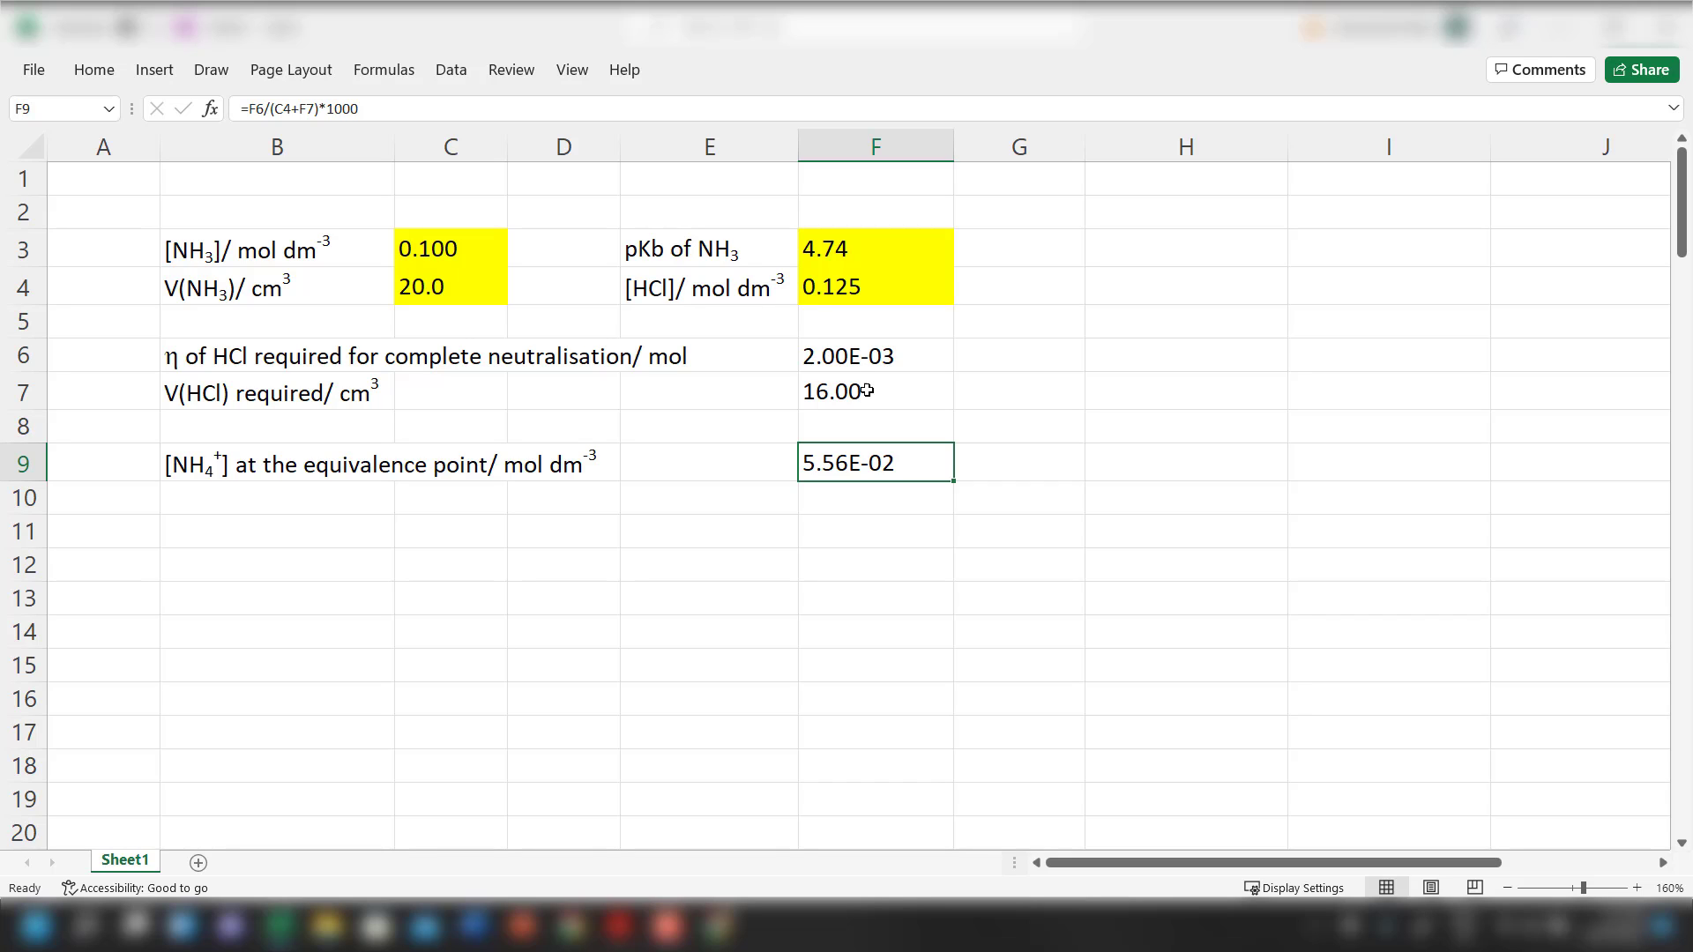
Enter the label "Initial pH" in cell B11
{"action": "left_click", "coordinate": [344, 548]}
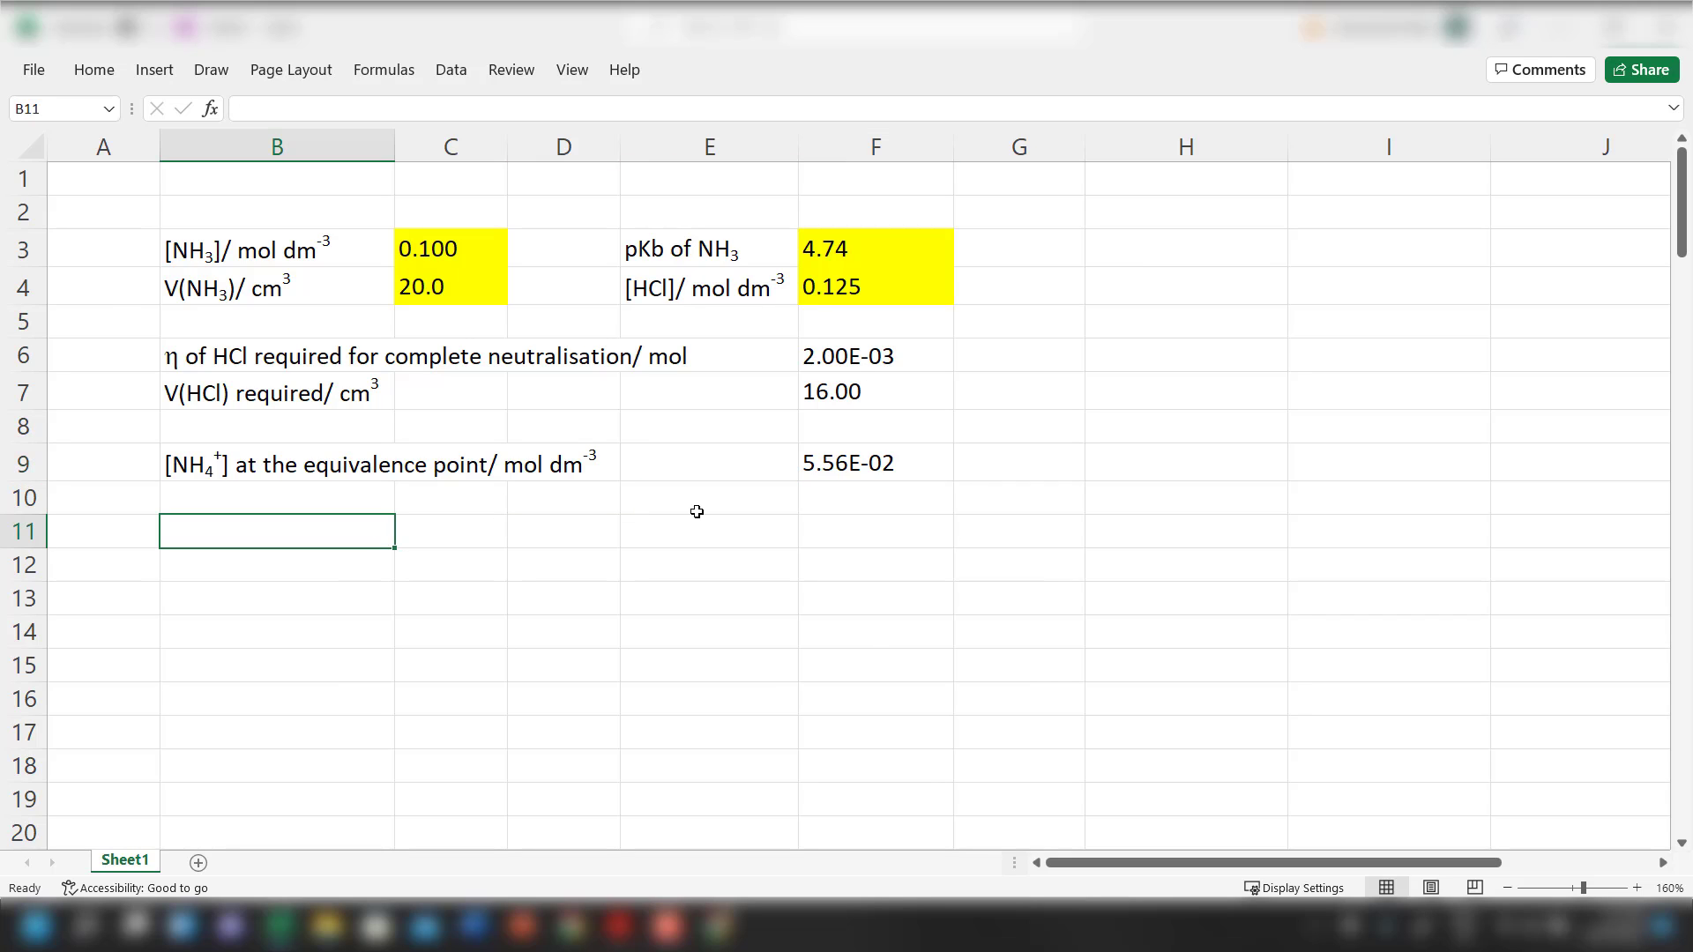
{"action": "type", "text": "Initial "}
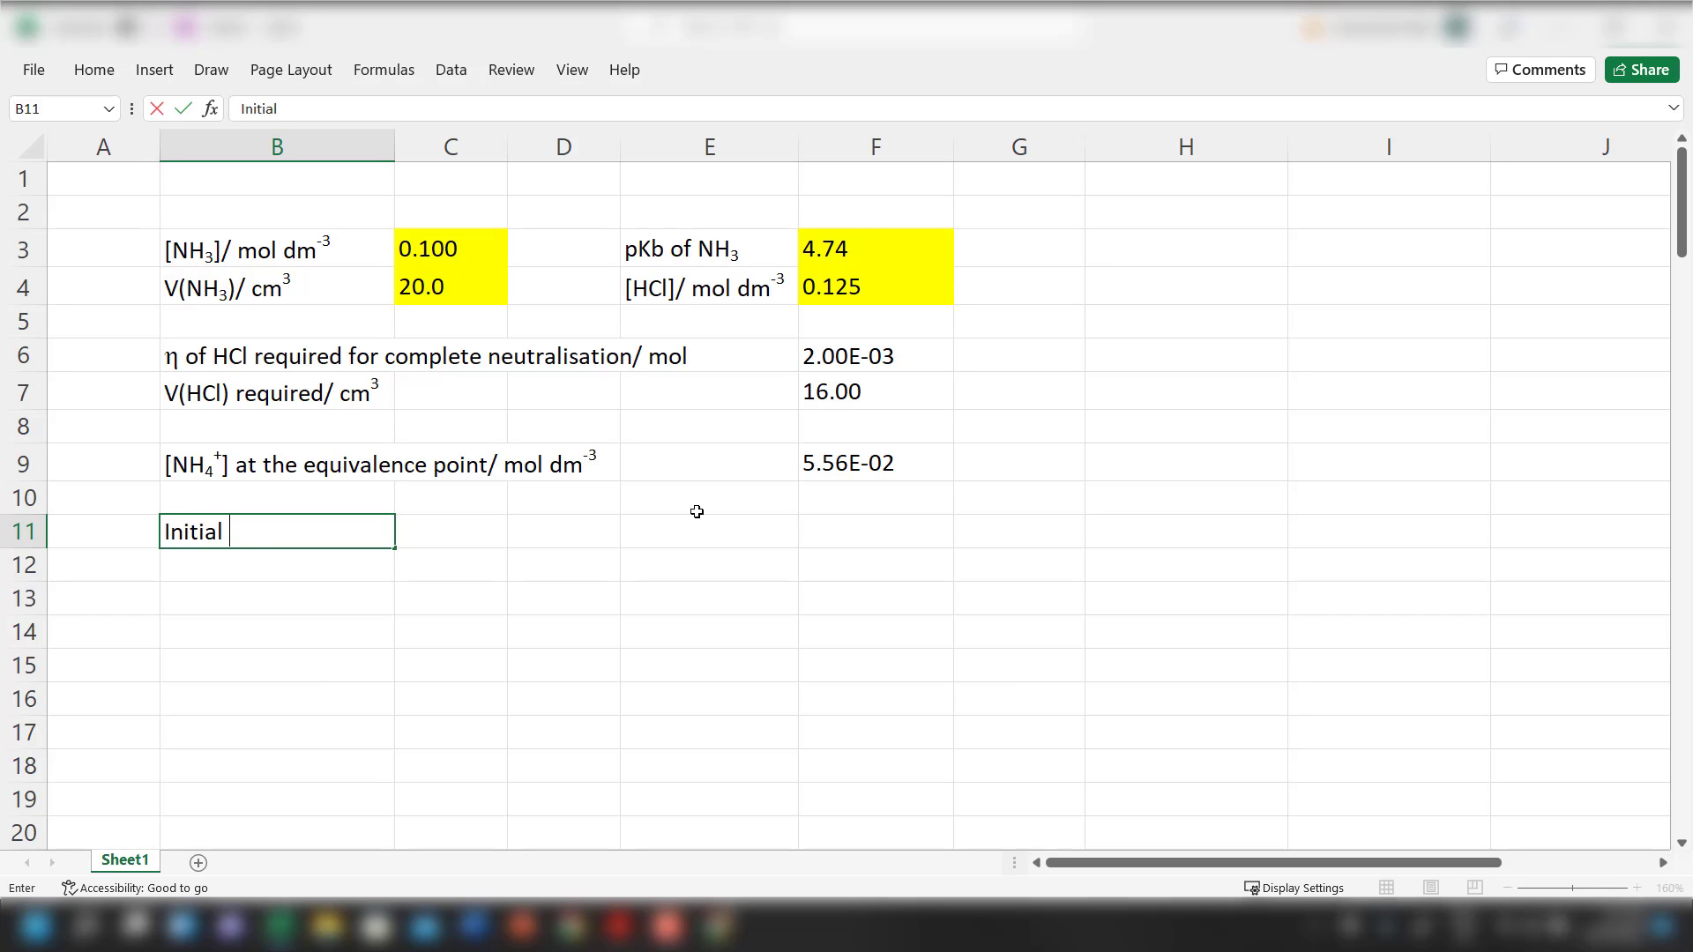
{"action": "type", "text": "pH"}
{"action": "key", "text": "Return"}
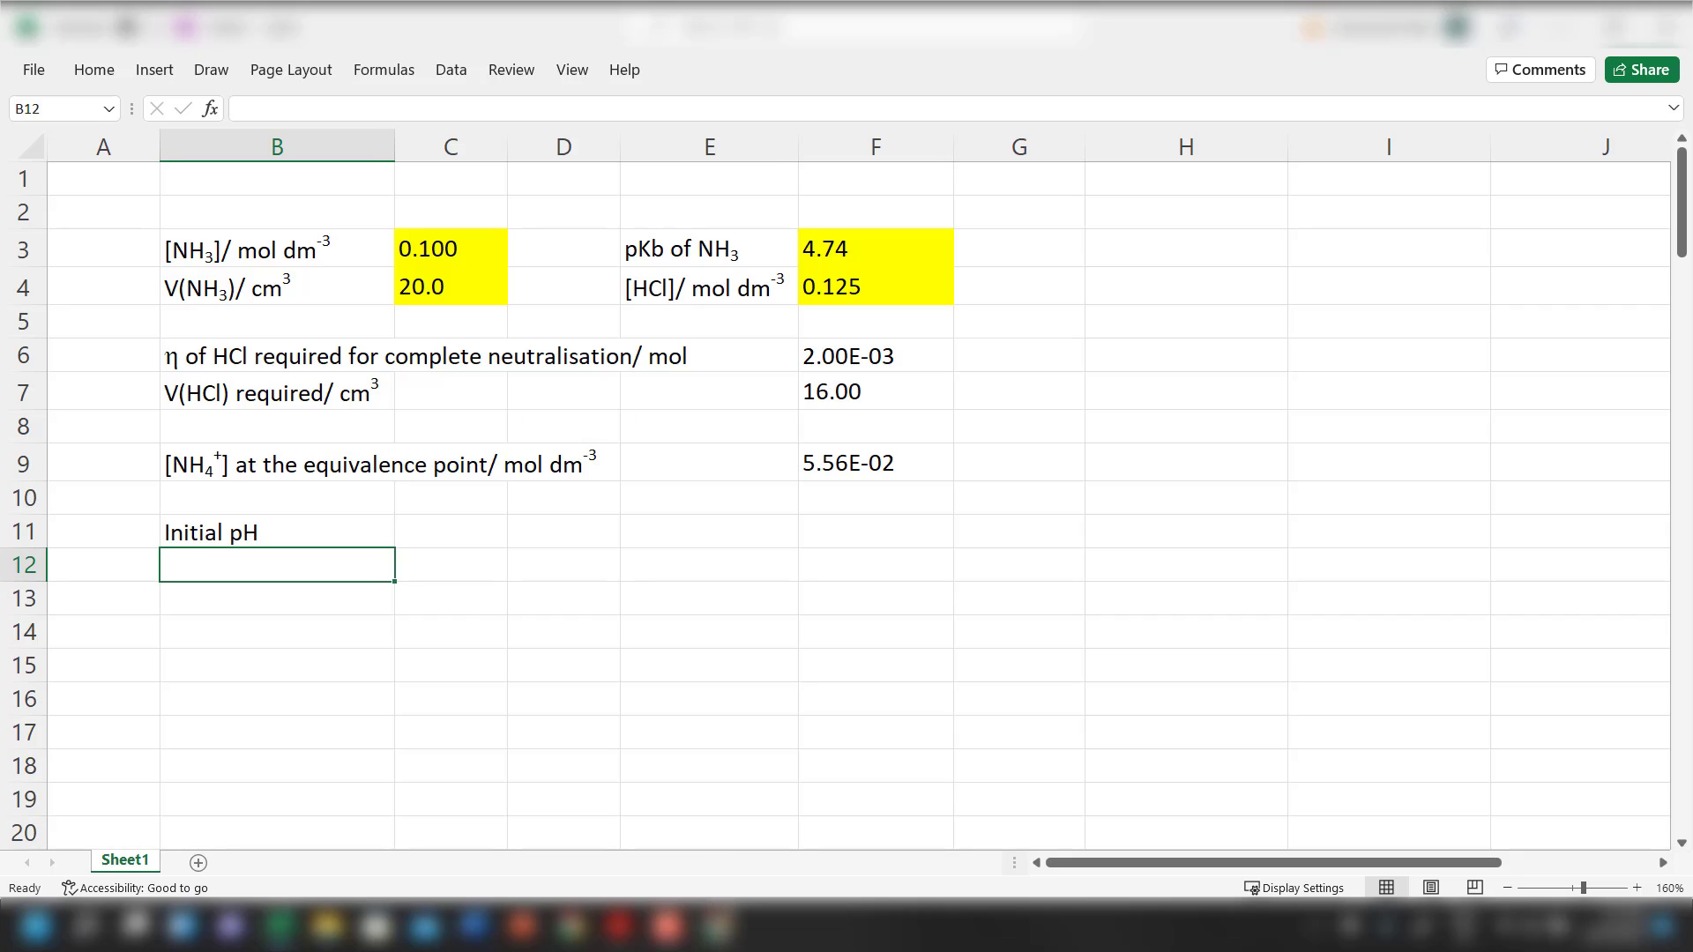
Switch to the blank whiteboard page open in the browser
{"action": "left_click", "coordinate": [720, 926]}
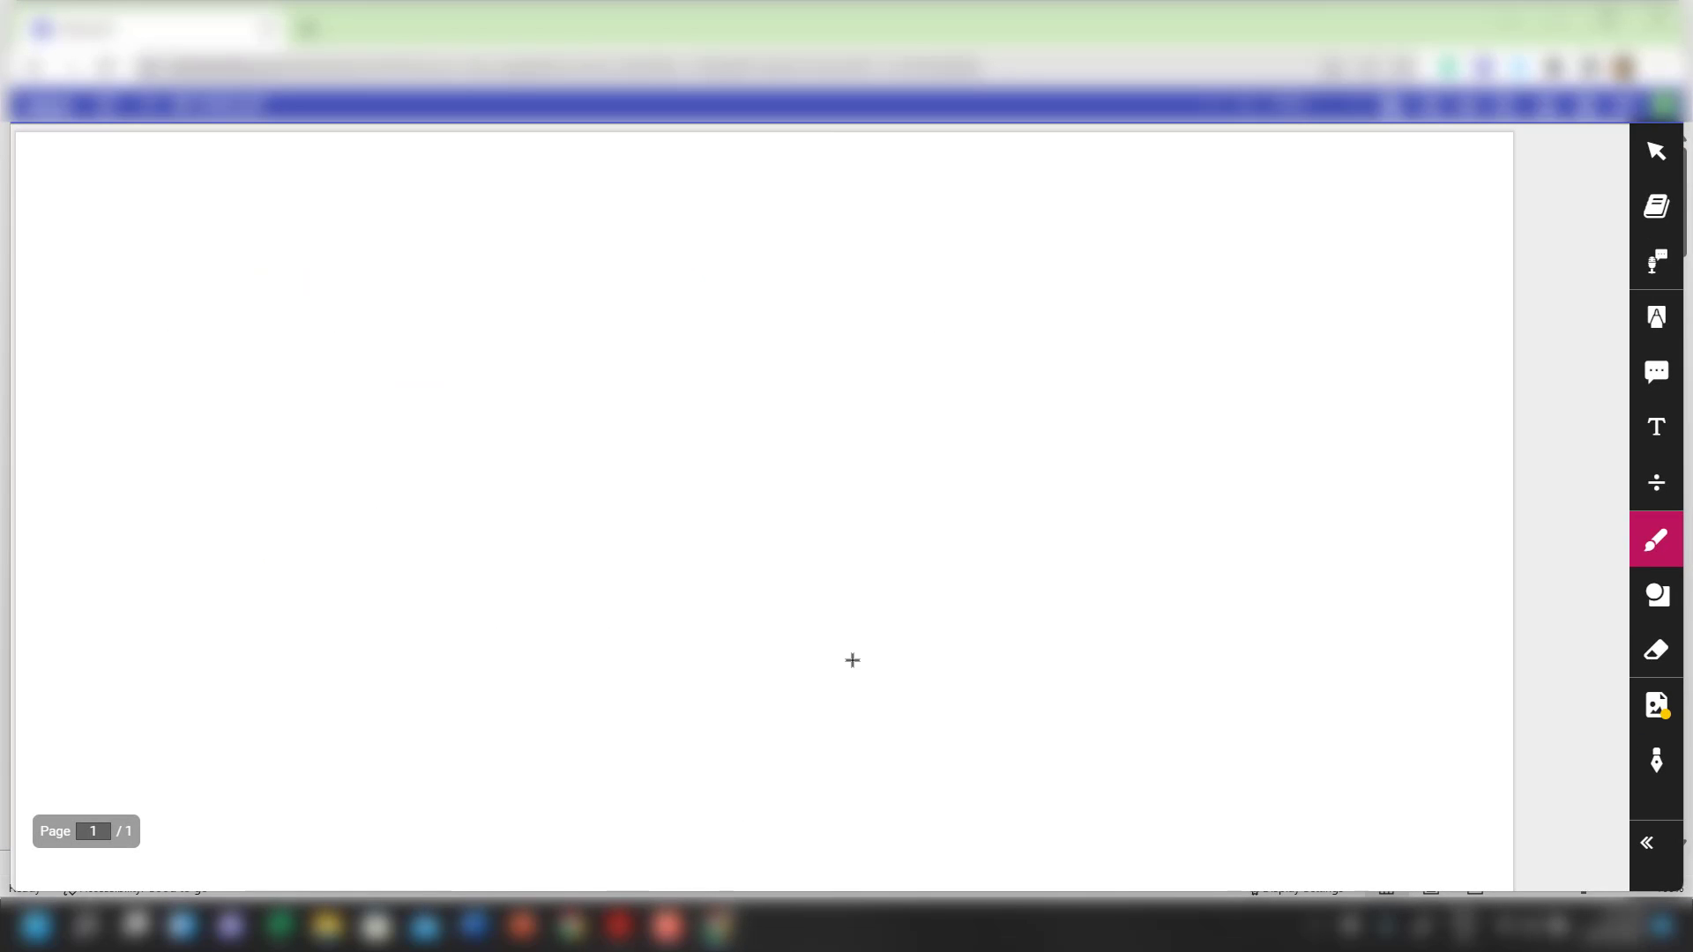
{"action": "mouse_move", "coordinate": [489, 234]}
{"action": "left_mouse_down"}
{"action": "mouse_move", "coordinate": [480, 291]}
{"action": "mouse_move", "coordinate": [516, 240]}
{"action": "left_mouse_up"}
{"action": "left_click_drag", "start_coordinate": [534, 227], "coordinate": [527, 275]}
{"action": "left_click_drag", "start_coordinate": [532, 263], "coordinate": [557, 288]}
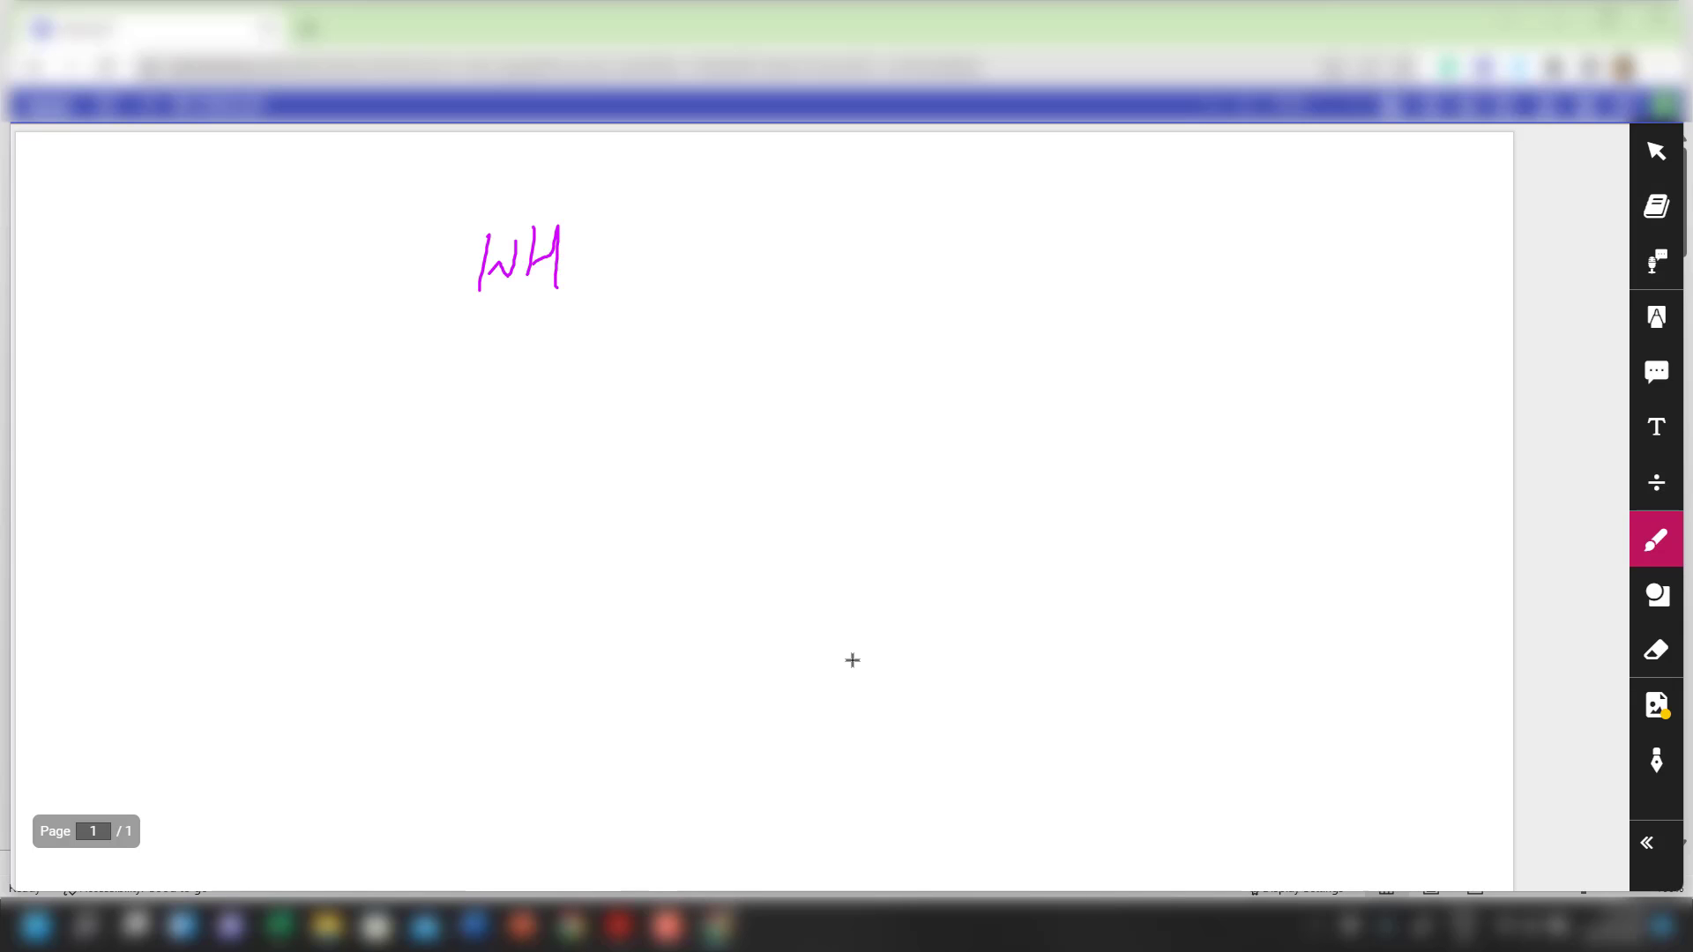
{"action": "key", "text": "ctrl+z"}
{"action": "key", "text": "ctrl+z"}
{"action": "key", "text": "ctrl+z"}
{"action": "key", "text": "ctrl+z"}
Handwrite the equilibrium equation NH3 + H2O ⇌ NH4+ + OH− across the upper part of the blank page
{"action": "left_click_drag", "start_coordinate": [496, 244], "coordinate": [517, 240]}
{"action": "mouse_move", "coordinate": [534, 247]}
{"action": "left_mouse_down"}
{"action": "mouse_move", "coordinate": [530, 287]}
{"action": "mouse_move", "coordinate": [556, 262]}
{"action": "left_mouse_up"}
{"action": "mouse_move", "coordinate": [554, 243]}
{"action": "left_mouse_down"}
{"action": "mouse_move", "coordinate": [564, 298]}
{"action": "mouse_move", "coordinate": [631, 250]}
{"action": "left_mouse_up"}
{"action": "left_click_drag", "start_coordinate": [622, 240], "coordinate": [624, 284]}
{"action": "mouse_move", "coordinate": [669, 238]}
{"action": "left_mouse_down"}
{"action": "mouse_move", "coordinate": [664, 273]}
{"action": "mouse_move", "coordinate": [687, 257]}
{"action": "left_mouse_up"}
{"action": "mouse_move", "coordinate": [689, 238]}
{"action": "left_mouse_down"}
{"action": "mouse_move", "coordinate": [708, 267]}
{"action": "mouse_move", "coordinate": [713, 254]}
{"action": "left_mouse_up"}
{"action": "left_click_drag", "start_coordinate": [774, 253], "coordinate": [804, 222]}
{"action": "mouse_move", "coordinate": [787, 256]}
{"action": "left_mouse_down"}
{"action": "mouse_move", "coordinate": [827, 253]}
{"action": "mouse_move", "coordinate": [817, 271]}
{"action": "left_mouse_up"}
{"action": "left_click_drag", "start_coordinate": [878, 234], "coordinate": [905, 231]}
{"action": "mouse_move", "coordinate": [914, 231]}
{"action": "left_mouse_down"}
{"action": "mouse_move", "coordinate": [908, 276]}
{"action": "mouse_move", "coordinate": [935, 252]}
{"action": "left_mouse_up"}
{"action": "left_click_drag", "start_coordinate": [931, 236], "coordinate": [932, 275]}
{"action": "mouse_move", "coordinate": [939, 260]}
{"action": "left_mouse_down"}
{"action": "mouse_move", "coordinate": [957, 255]}
{"action": "mouse_move", "coordinate": [955, 289]}
{"action": "left_mouse_up"}
{"action": "left_click_drag", "start_coordinate": [966, 229], "coordinate": [985, 225]}
{"action": "mouse_move", "coordinate": [975, 209]}
{"action": "left_mouse_down"}
{"action": "mouse_move", "coordinate": [972, 238]}
{"action": "mouse_move", "coordinate": [1063, 253]}
{"action": "left_mouse_up"}
{"action": "left_click_drag", "start_coordinate": [1046, 238], "coordinate": [1038, 288]}
{"action": "left_click_drag", "start_coordinate": [1124, 238], "coordinate": [1145, 278]}
{"action": "mouse_move", "coordinate": [1146, 265]}
{"action": "left_mouse_down"}
{"action": "mouse_move", "coordinate": [1172, 255]}
{"action": "mouse_move", "coordinate": [1182, 279]}
{"action": "left_mouse_up"}
{"action": "left_click_drag", "start_coordinate": [1206, 229], "coordinate": [1241, 228]}
Handwrite the row labels I, C and F one below another, beneath and left of the equation
{"action": "left_click_drag", "start_coordinate": [363, 325], "coordinate": [392, 319]}
{"action": "mouse_move", "coordinate": [374, 324]}
{"action": "left_mouse_down"}
{"action": "mouse_move", "coordinate": [369, 361]}
{"action": "mouse_move", "coordinate": [397, 366]}
{"action": "left_mouse_up"}
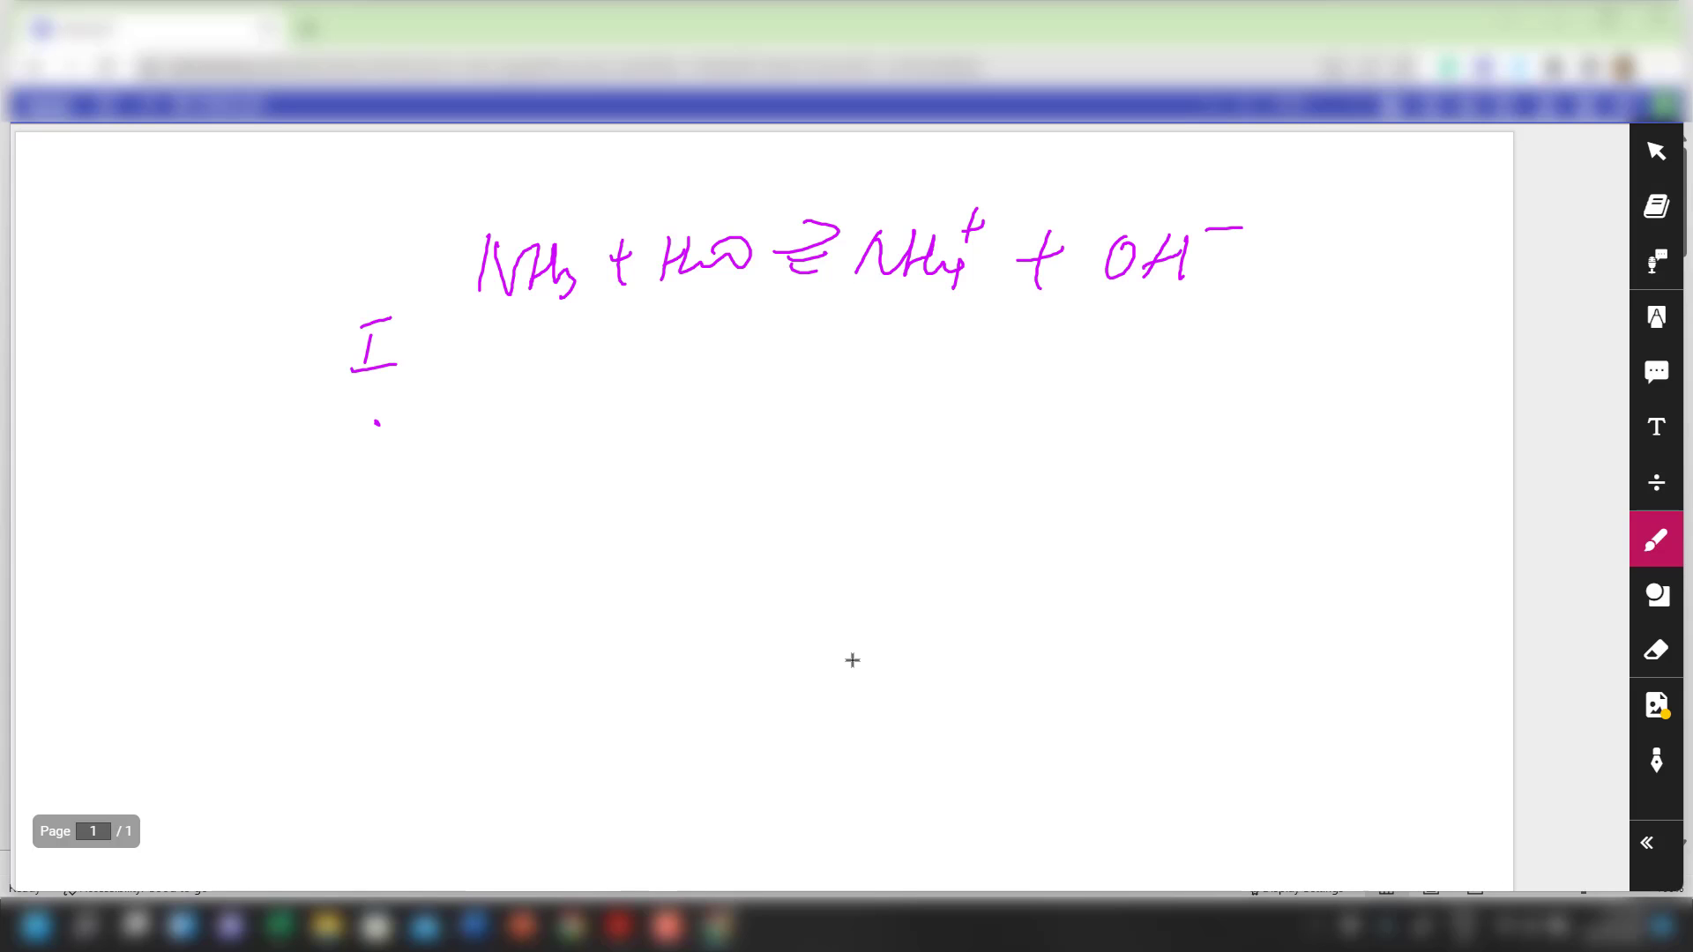
{"action": "left_click_drag", "start_coordinate": [393, 425], "coordinate": [397, 448]}
{"action": "mouse_move", "coordinate": [370, 487]}
{"action": "left_mouse_down"}
{"action": "mouse_move", "coordinate": [367, 536]}
{"action": "mouse_move", "coordinate": [396, 487]}
{"action": "left_mouse_up"}
{"action": "left_click_drag", "start_coordinate": [374, 514], "coordinate": [398, 509]}
Write 0.100 under NH3 and a dash under NH4+ in the I row, and dashes down the H2O column in all three rows
{"action": "left_click", "coordinate": [512, 347]}
{"action": "left_click_drag", "start_coordinate": [488, 327], "coordinate": [526, 357]}
{"action": "left_click_drag", "start_coordinate": [547, 335], "coordinate": [573, 328]}
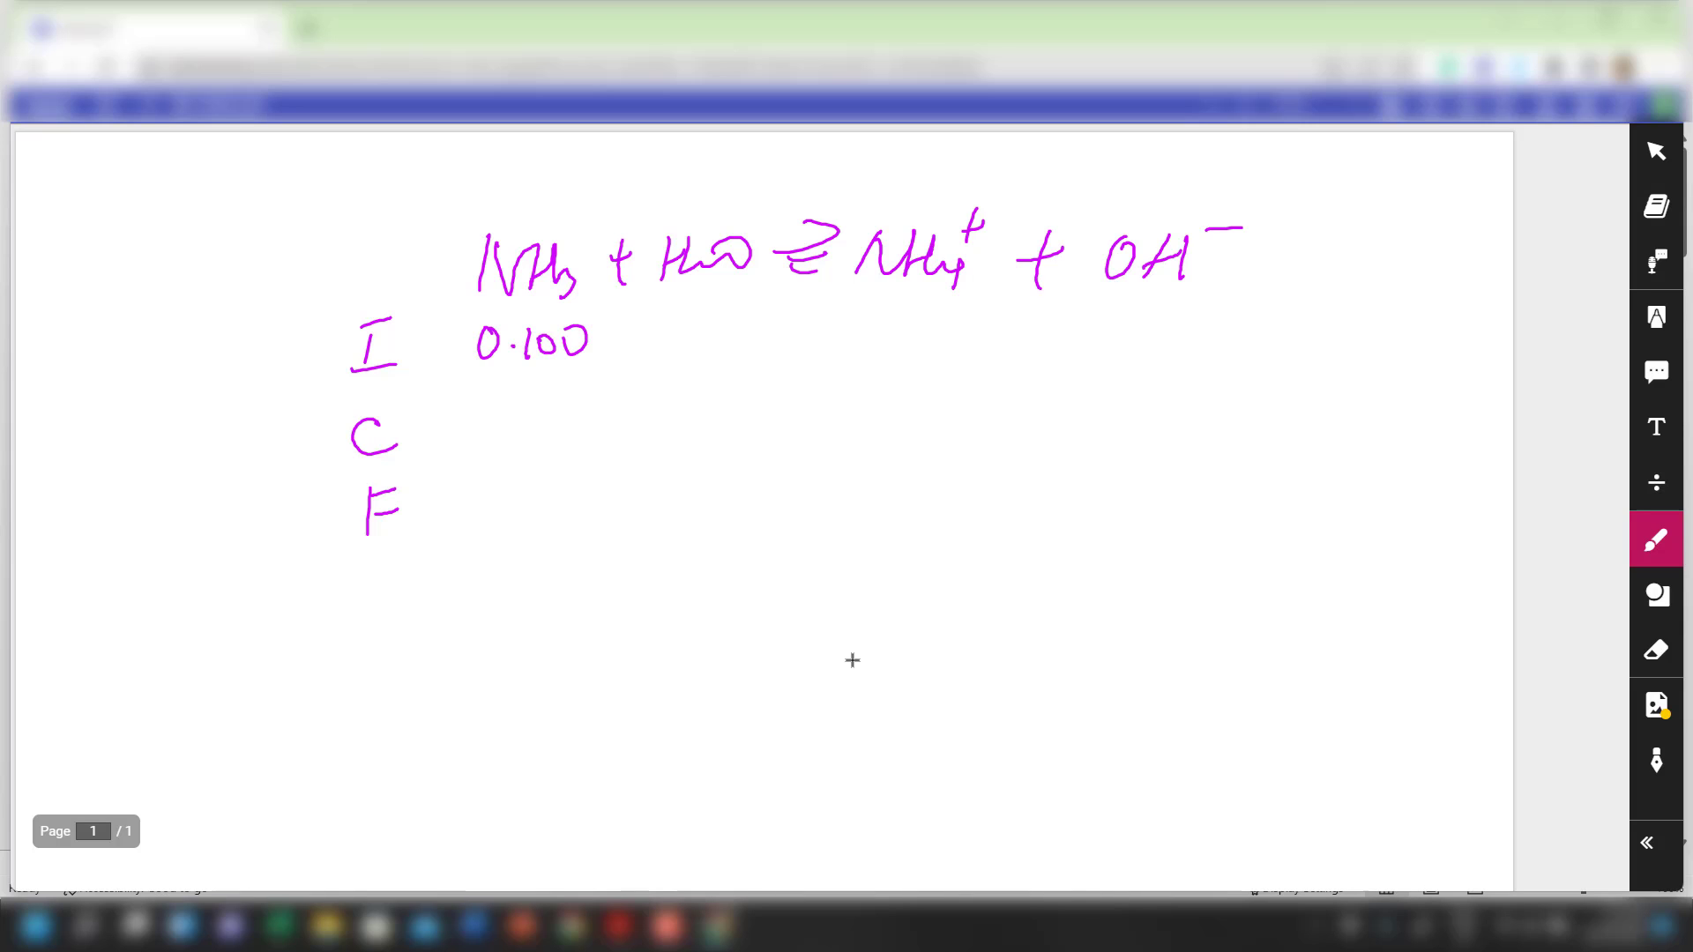
{"action": "left_click_drag", "start_coordinate": [716, 336], "coordinate": [760, 334]}
{"action": "left_click_drag", "start_coordinate": [917, 325], "coordinate": [953, 326]}
{"action": "left_click_drag", "start_coordinate": [701, 434], "coordinate": [728, 435]}
{"action": "left_click_drag", "start_coordinate": [712, 540], "coordinate": [755, 532]}
Fill the C row with −a under NH3 and +a under both NH4+ and OH−
{"action": "left_click_drag", "start_coordinate": [489, 427], "coordinate": [580, 425]}
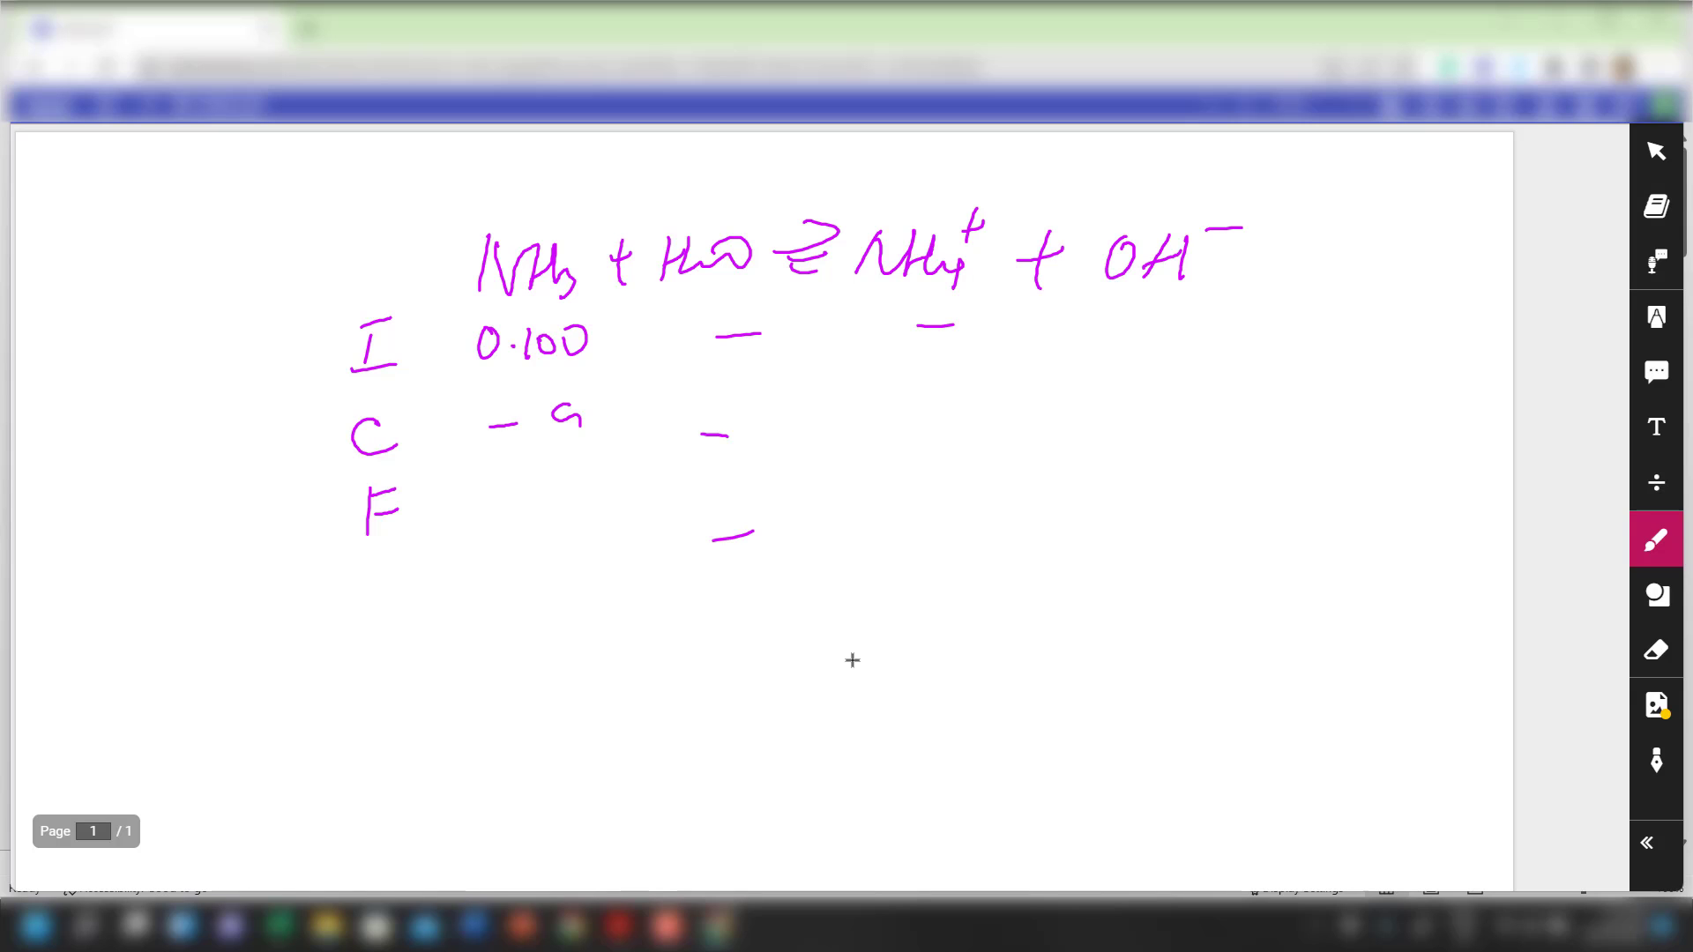
{"action": "left_click_drag", "start_coordinate": [886, 409], "coordinate": [922, 398]}
{"action": "mouse_move", "coordinate": [906, 393]}
{"action": "left_mouse_down"}
{"action": "mouse_move", "coordinate": [900, 425]}
{"action": "mouse_move", "coordinate": [973, 424]}
{"action": "left_mouse_up"}
{"action": "mouse_move", "coordinate": [1126, 404]}
{"action": "left_mouse_down"}
{"action": "mouse_move", "coordinate": [1160, 393]}
{"action": "mouse_move", "coordinate": [1134, 422]}
{"action": "left_mouse_up"}
{"action": "left_click_drag", "start_coordinate": [1191, 400], "coordinate": [1203, 414]}
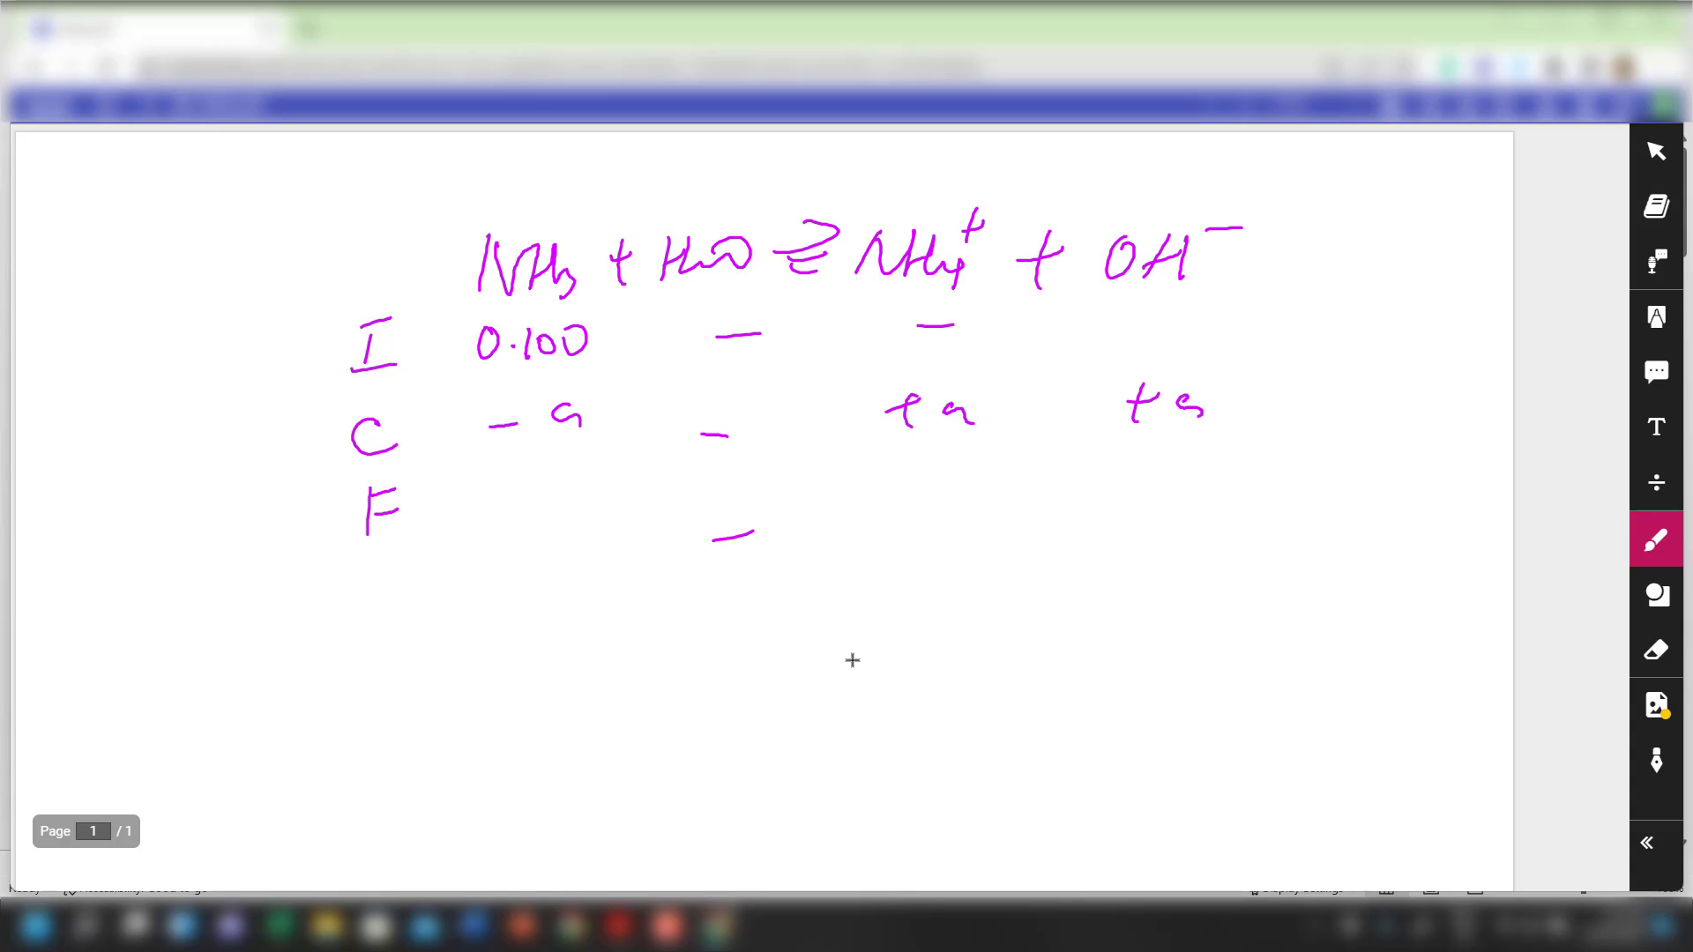
Turn the third row's label into E and write 0.100−a under NH3 and a under both NH4+ and OH−
{"action": "left_click_drag", "start_coordinate": [473, 499], "coordinate": [481, 525]}
{"action": "left_click_drag", "start_coordinate": [369, 536], "coordinate": [406, 530]}
{"action": "mouse_move", "coordinate": [494, 497]}
{"action": "left_mouse_down"}
{"action": "mouse_move", "coordinate": [635, 500]}
{"action": "mouse_move", "coordinate": [675, 520]}
{"action": "left_mouse_up"}
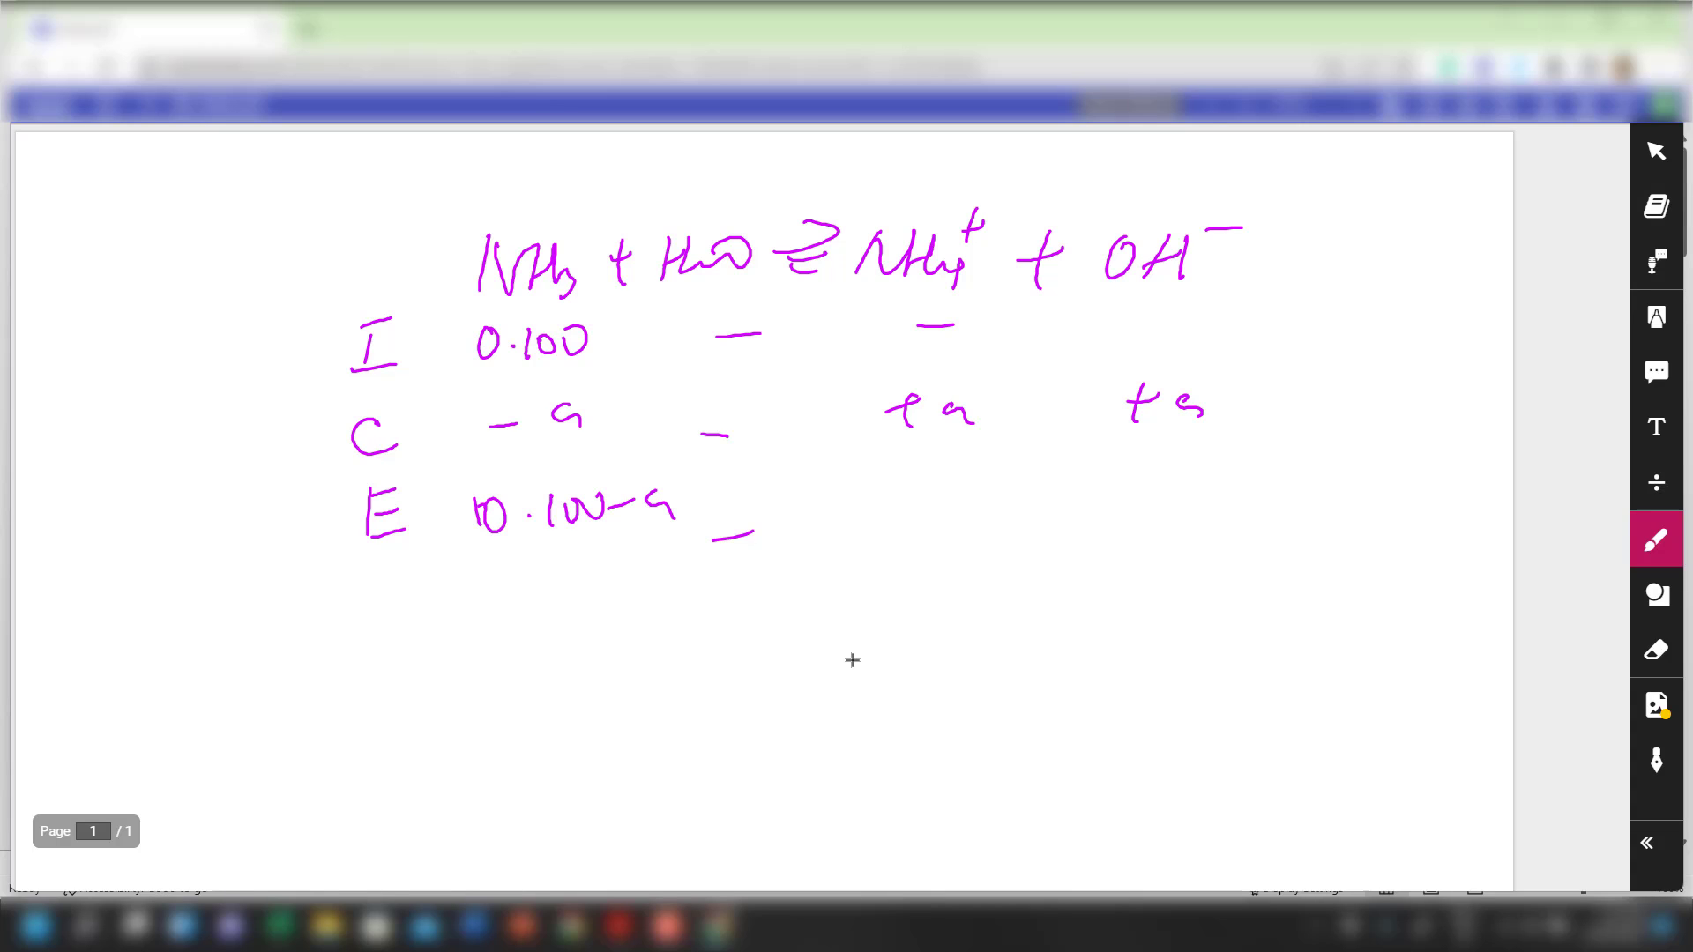
{"action": "mouse_move", "coordinate": [939, 504]}
{"action": "left_mouse_down"}
{"action": "mouse_move", "coordinate": [917, 517]}
{"action": "mouse_move", "coordinate": [954, 526]}
{"action": "left_mouse_up"}
{"action": "mouse_move", "coordinate": [1173, 480]}
{"action": "left_mouse_down"}
{"action": "mouse_move", "coordinate": [1146, 496]}
{"action": "mouse_move", "coordinate": [1190, 501]}
{"action": "left_mouse_up"}
Handwrite the base dissociation expression Kb = a²/(0.100−a) below the table
{"action": "left_click_drag", "start_coordinate": [749, 623], "coordinate": [733, 675]}
{"action": "mouse_move", "coordinate": [764, 641]}
{"action": "left_mouse_down"}
{"action": "mouse_move", "coordinate": [738, 654]}
{"action": "mouse_move", "coordinate": [761, 676]}
{"action": "left_mouse_up"}
{"action": "mouse_move", "coordinate": [770, 644]}
{"action": "left_mouse_down"}
{"action": "mouse_move", "coordinate": [775, 677]}
{"action": "mouse_move", "coordinate": [789, 672]}
{"action": "left_mouse_up"}
{"action": "left_click_drag", "start_coordinate": [818, 650], "coordinate": [856, 641]}
{"action": "left_click_drag", "start_coordinate": [936, 580], "coordinate": [945, 605]}
{"action": "left_click_drag", "start_coordinate": [960, 572], "coordinate": [979, 567]}
{"action": "mouse_move", "coordinate": [891, 635]}
{"action": "left_mouse_down"}
{"action": "mouse_move", "coordinate": [1017, 607]}
{"action": "mouse_move", "coordinate": [884, 678]}
{"action": "mouse_move", "coordinate": [923, 675]}
{"action": "mouse_move", "coordinate": [942, 647]}
{"action": "left_mouse_up"}
{"action": "left_click_drag", "start_coordinate": [963, 641], "coordinate": [1012, 646]}
{"action": "left_click_drag", "start_coordinate": [1027, 642], "coordinate": [1045, 651]}
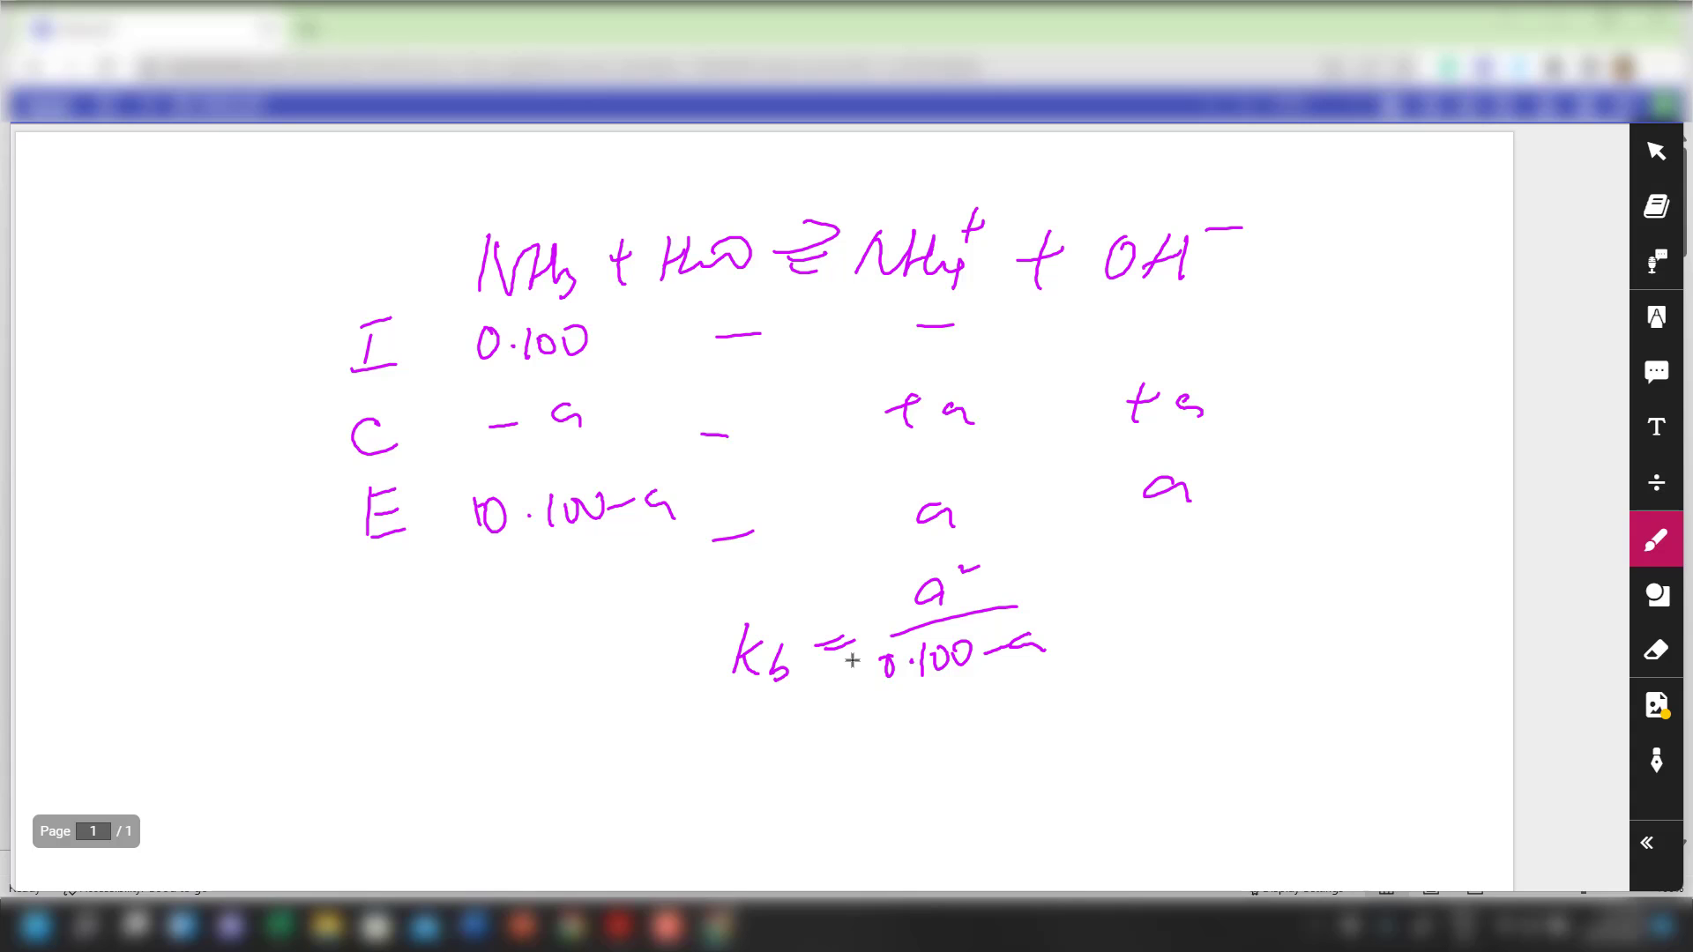
Handwrite the assumption that a << 0.100 mol dm⁻³ below the Kb expression
{"action": "scroll", "coordinate": [852, 659], "scroll_direction": "down", "scroll_amount": 1}
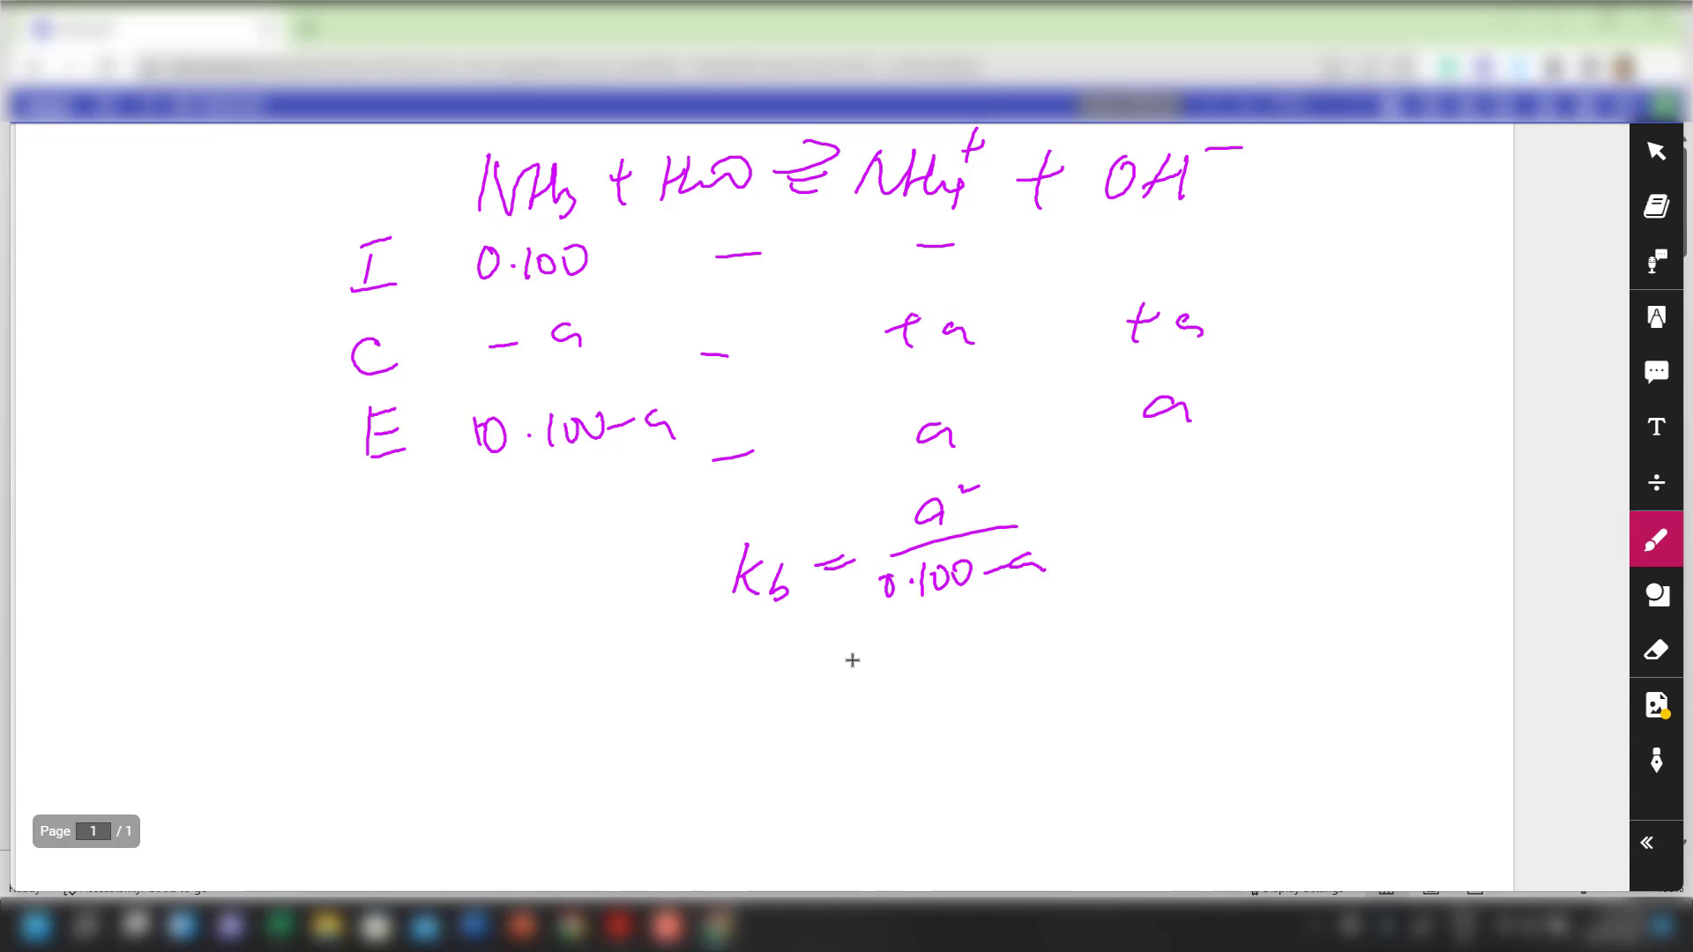
{"action": "left_click_drag", "start_coordinate": [624, 663], "coordinate": [628, 674]}
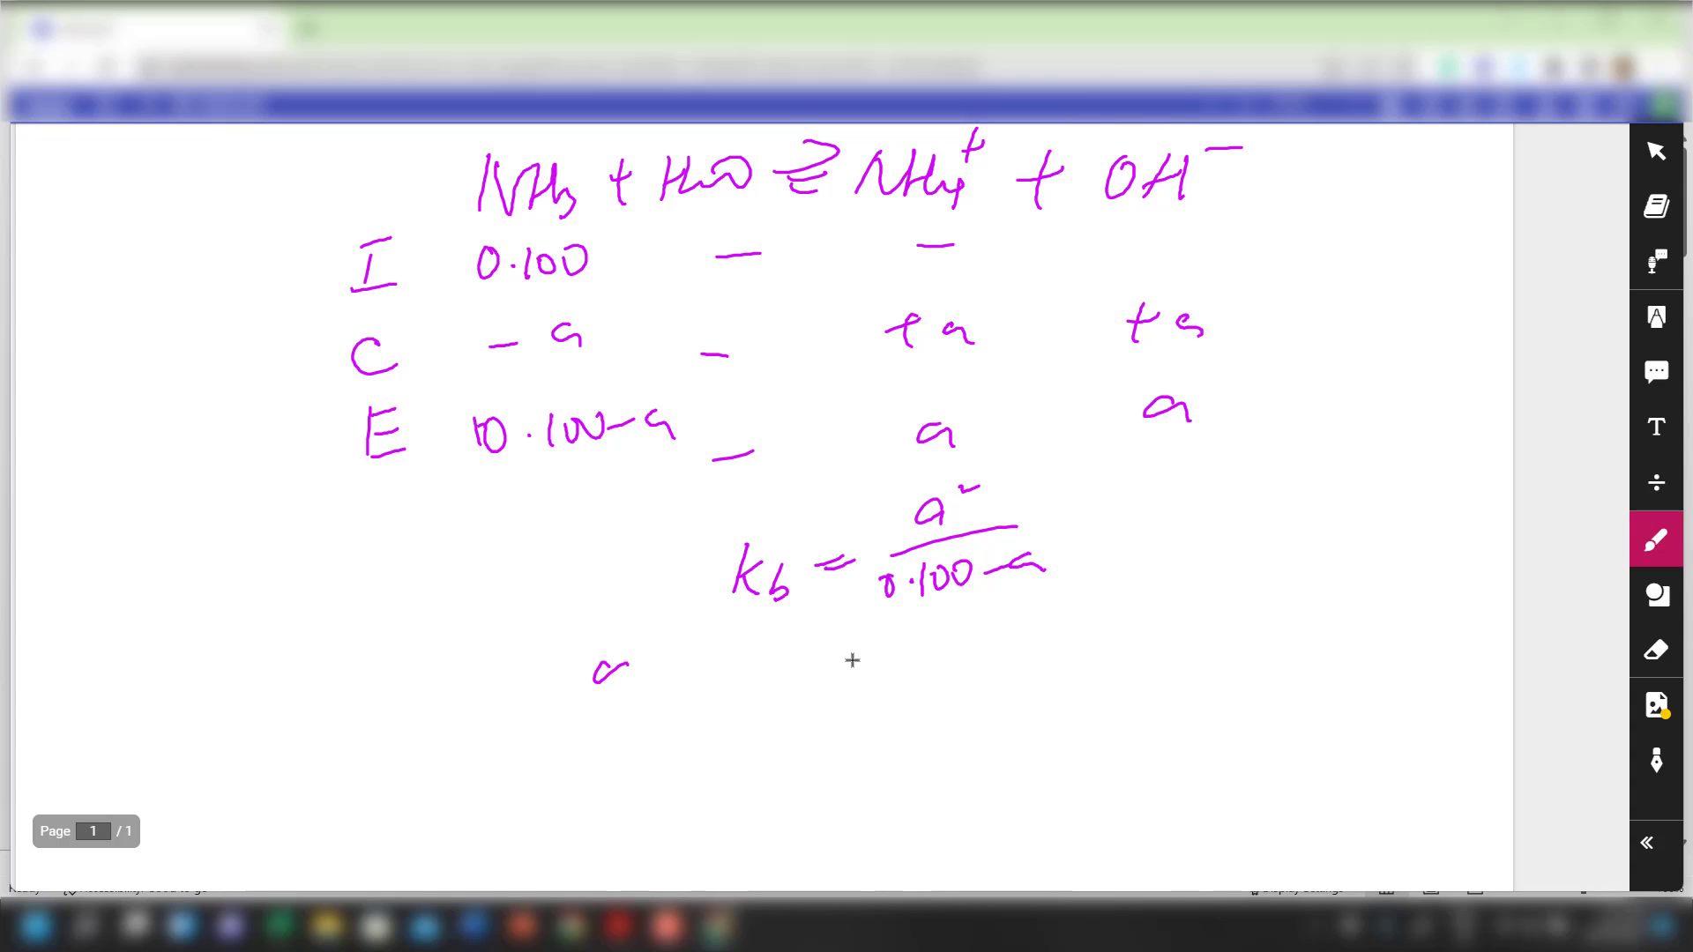
{"action": "left_click_drag", "start_coordinate": [489, 668], "coordinate": [494, 684]}
{"action": "left_click_drag", "start_coordinate": [509, 660], "coordinate": [502, 689]}
{"action": "left_click_drag", "start_coordinate": [518, 660], "coordinate": [556, 687]}
{"action": "left_click_drag", "start_coordinate": [671, 663], "coordinate": [672, 681]}
{"action": "mouse_move", "coordinate": [702, 652]}
{"action": "left_mouse_down"}
{"action": "mouse_move", "coordinate": [700, 681]}
{"action": "mouse_move", "coordinate": [736, 653]}
{"action": "mouse_move", "coordinate": [792, 668]}
{"action": "left_mouse_up"}
{"action": "mouse_move", "coordinate": [813, 644]}
{"action": "left_mouse_down"}
{"action": "mouse_move", "coordinate": [816, 665]}
{"action": "mouse_move", "coordinate": [866, 647]}
{"action": "mouse_move", "coordinate": [918, 672]}
{"action": "mouse_move", "coordinate": [940, 651]}
{"action": "mouse_move", "coordinate": [1027, 670]}
{"action": "mouse_move", "coordinate": [1081, 651]}
{"action": "left_mouse_up"}
Write the square root of Kb × 0.100 as the expression for a, beside the assumption
{"action": "left_click_drag", "start_coordinate": [1064, 663], "coordinate": [1278, 604]}
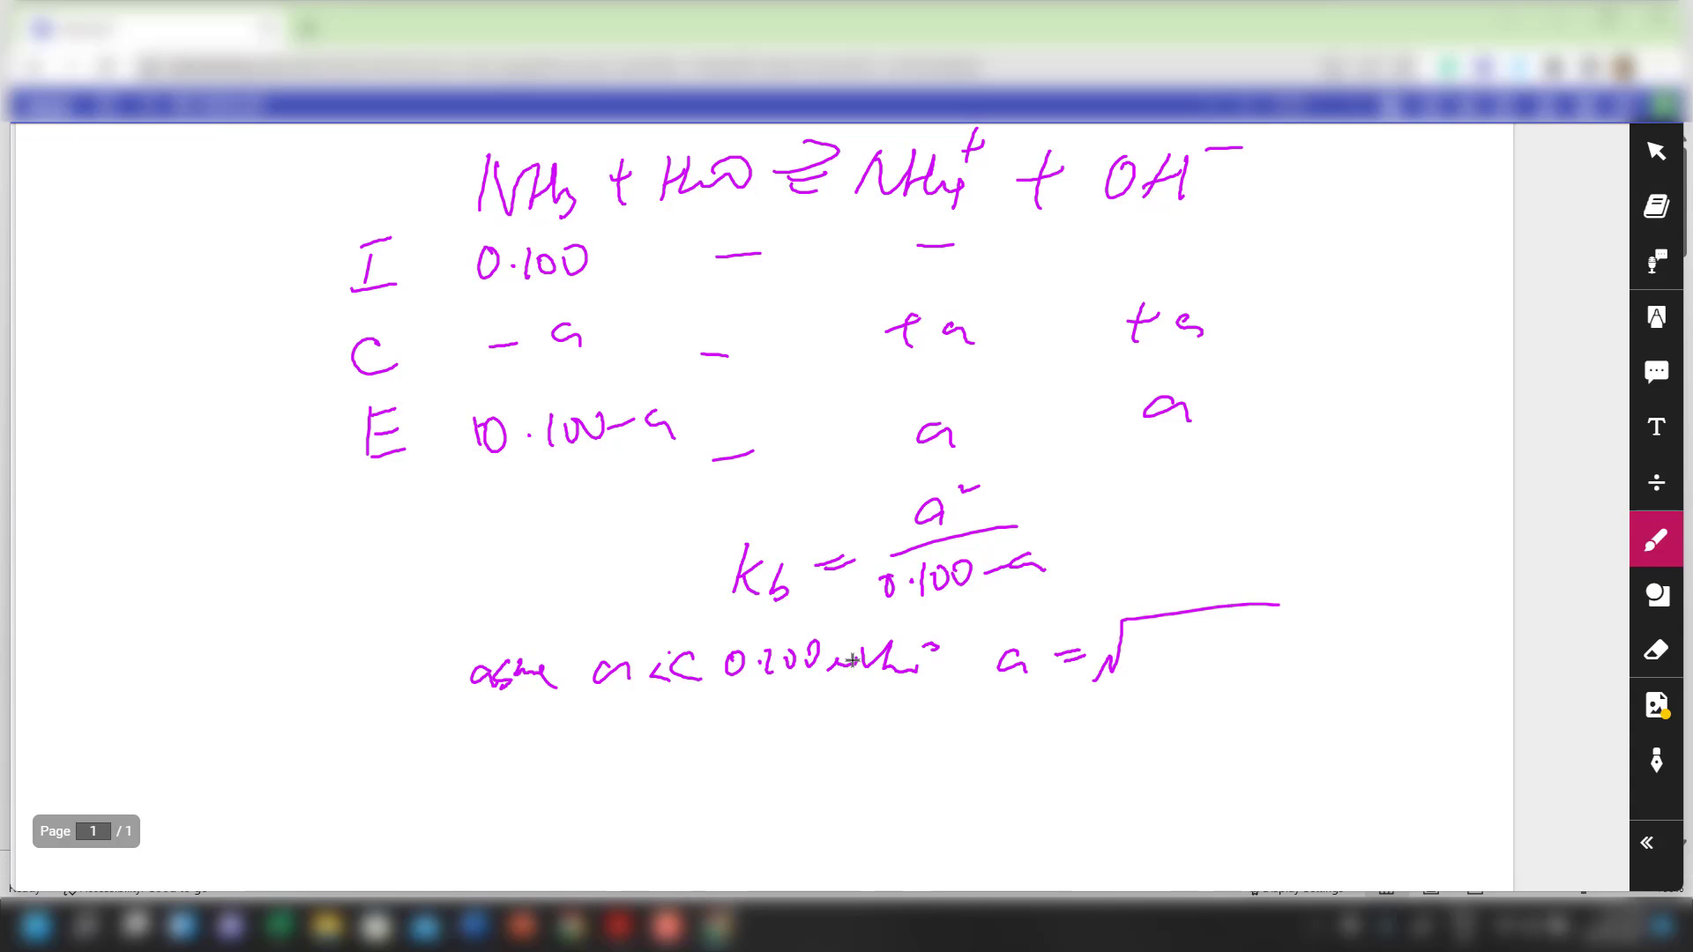
{"action": "left_click_drag", "start_coordinate": [1138, 640], "coordinate": [1131, 675]}
{"action": "left_click_drag", "start_coordinate": [1157, 643], "coordinate": [1156, 676]}
{"action": "mouse_move", "coordinate": [1177, 677]}
{"action": "left_mouse_down"}
{"action": "mouse_move", "coordinate": [1157, 683]}
{"action": "mouse_move", "coordinate": [1226, 645]}
{"action": "mouse_move", "coordinate": [1261, 666]}
{"action": "mouse_move", "coordinate": [1274, 645]}
{"action": "mouse_move", "coordinate": [1298, 655]}
{"action": "left_mouse_up"}
{"action": "left_click", "coordinate": [1244, 663]}
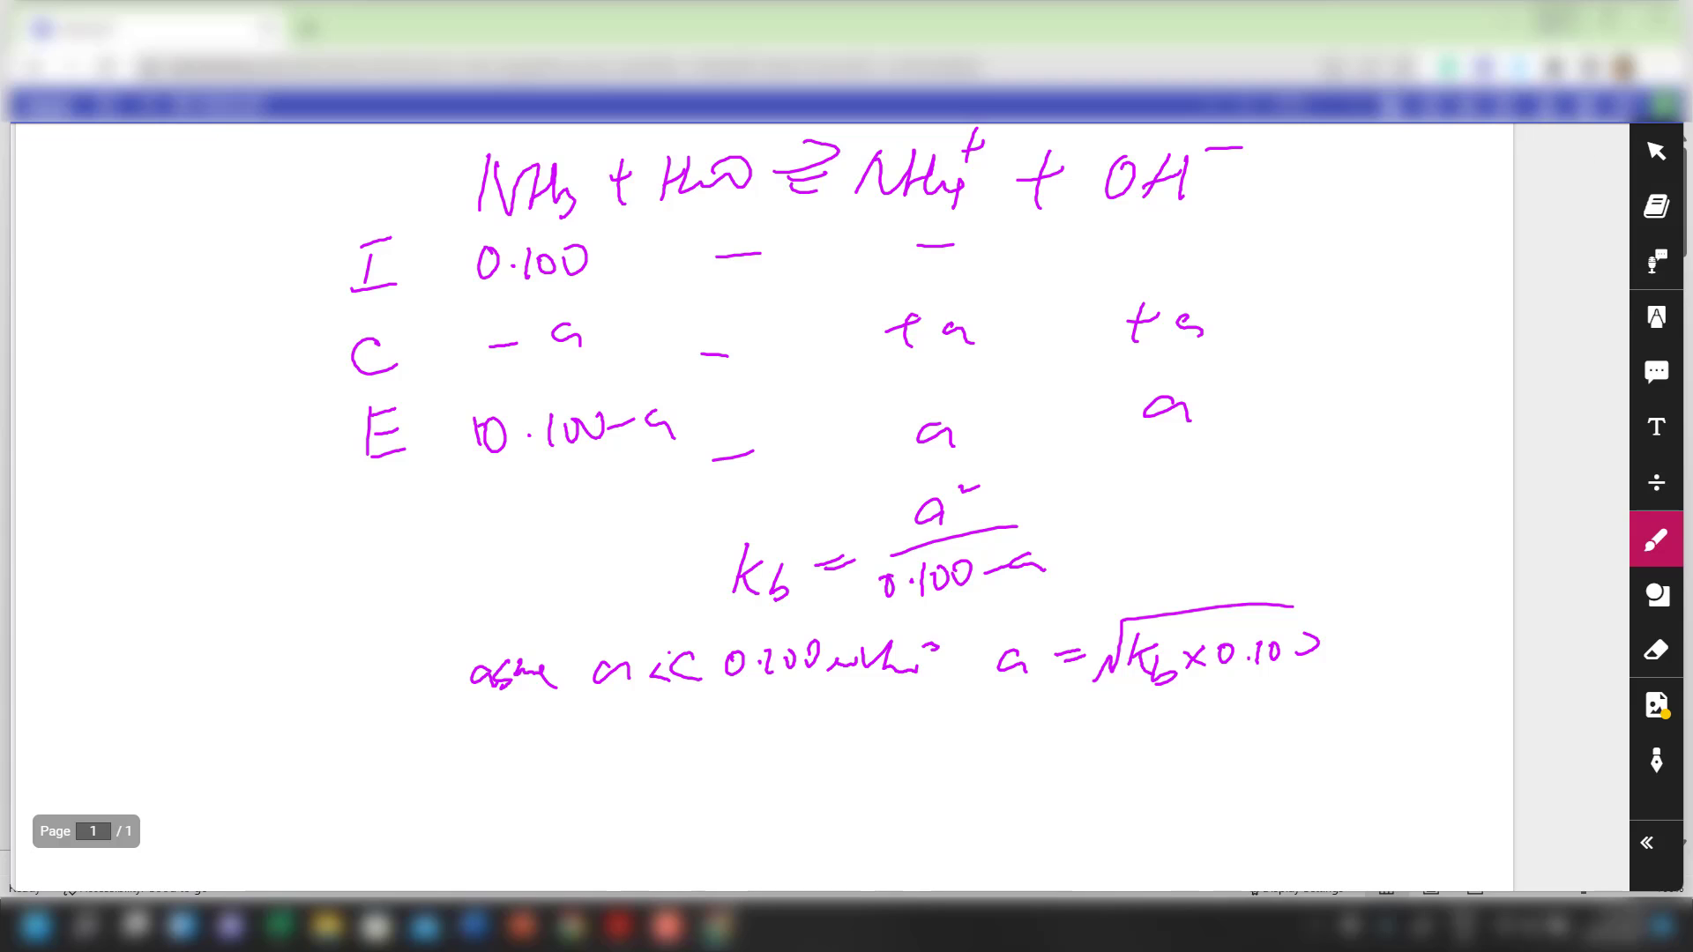
Switch back to the Excel workbook and select cell F11 beside the Initial pH label
{"action": "left_click", "coordinate": [1558, 18]}
{"action": "left_click", "coordinate": [909, 559]}
{"action": "left_click", "coordinate": [896, 526]}
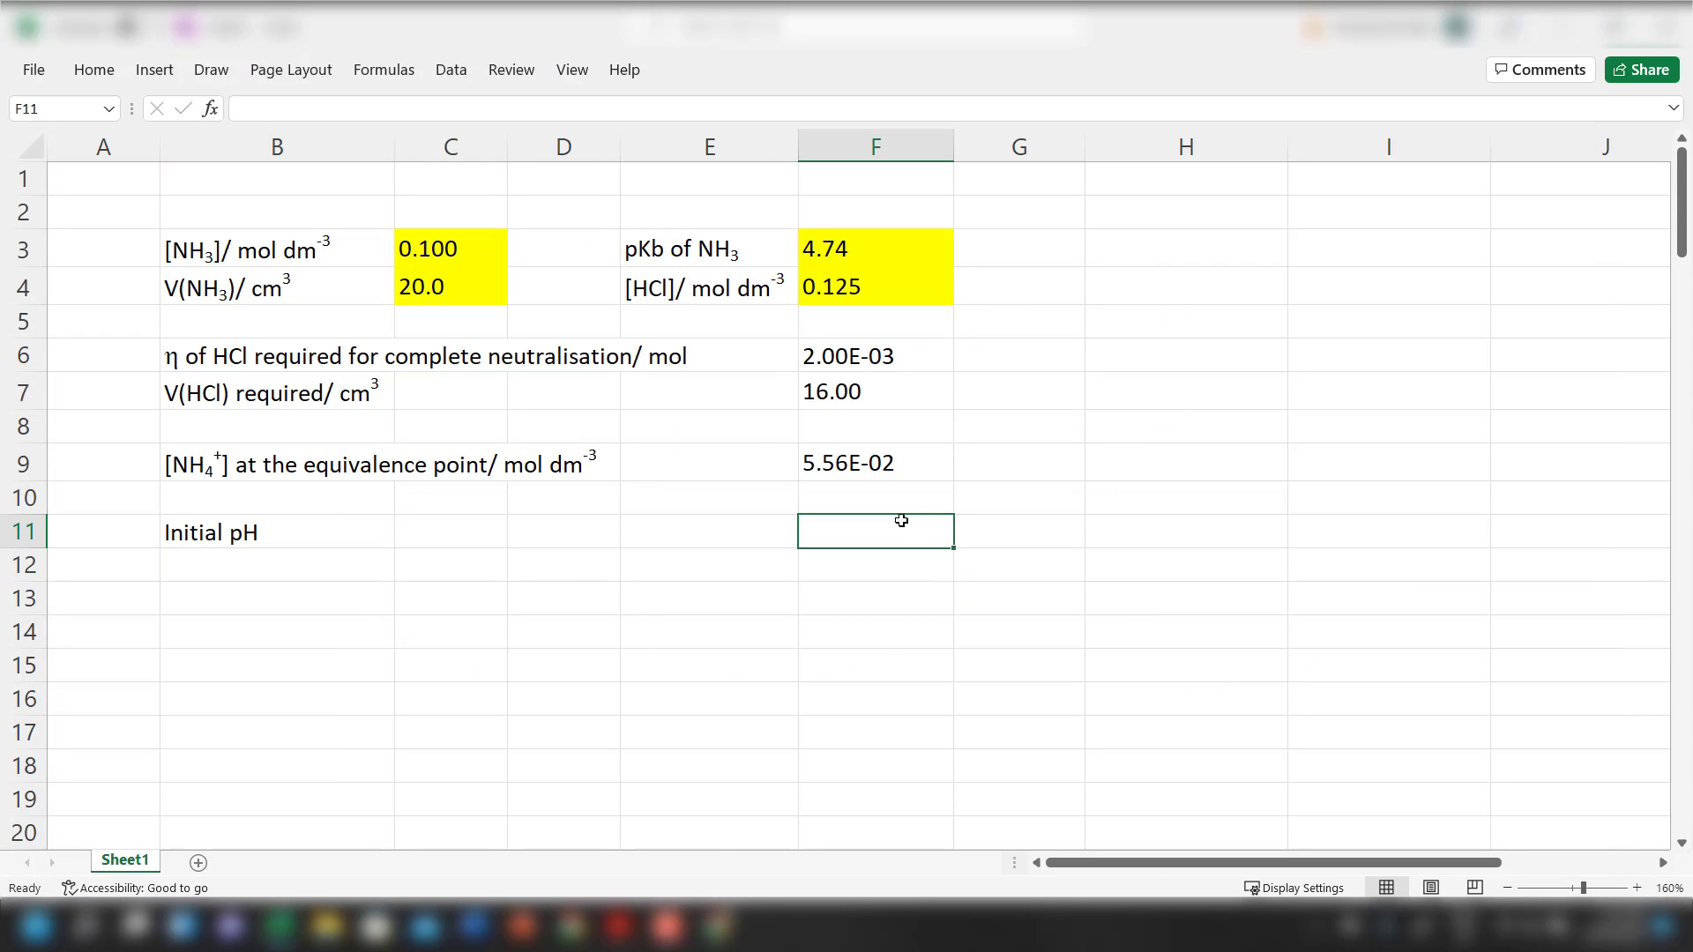
{"action": "left_click", "coordinate": [717, 926]}
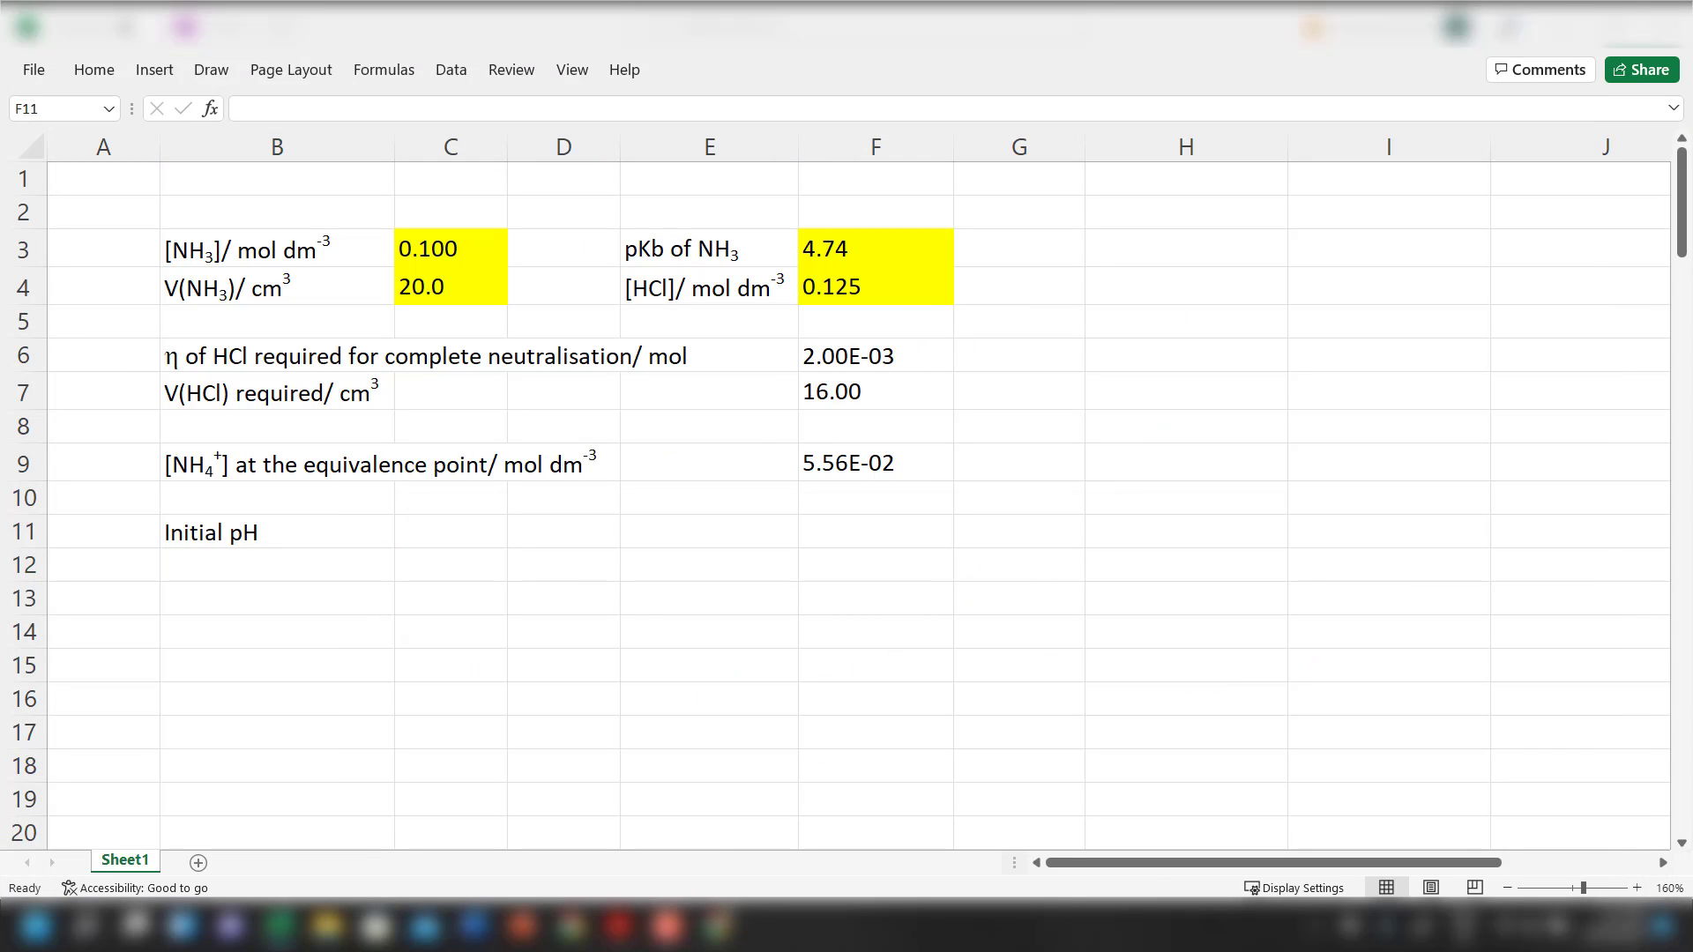
{"action": "left_click", "coordinate": [927, 534]}
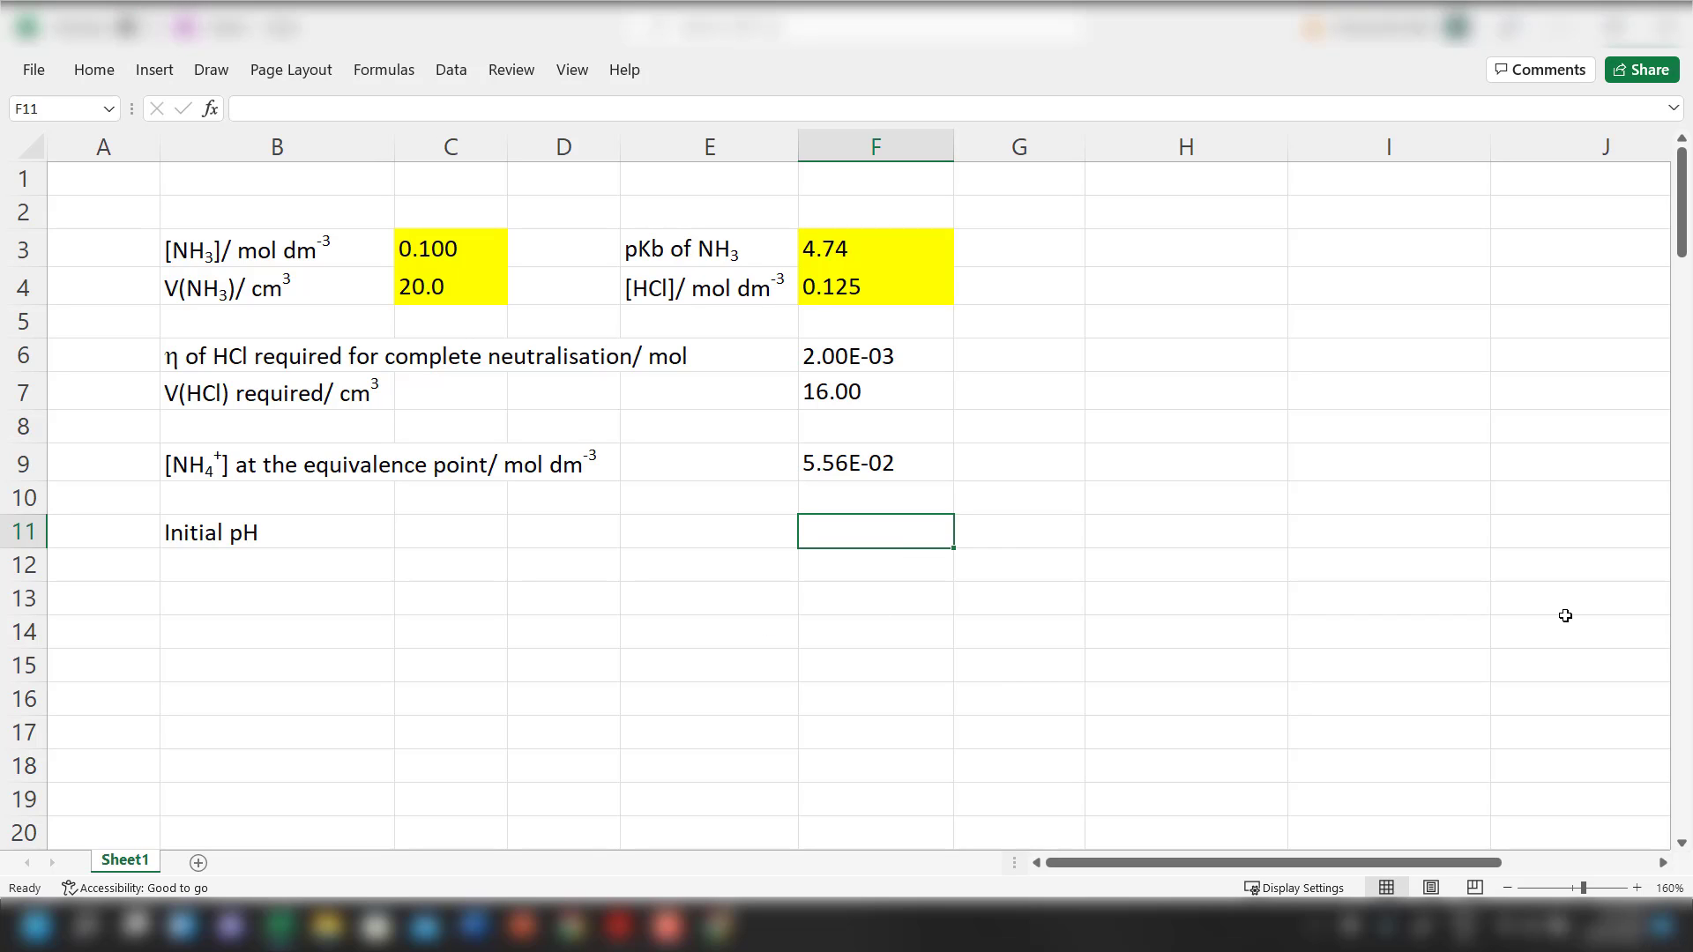
Start the initial pH formula in F11 with =14-(-LOG10(, using the base-10 logarithm function
{"action": "type", "text": "="}
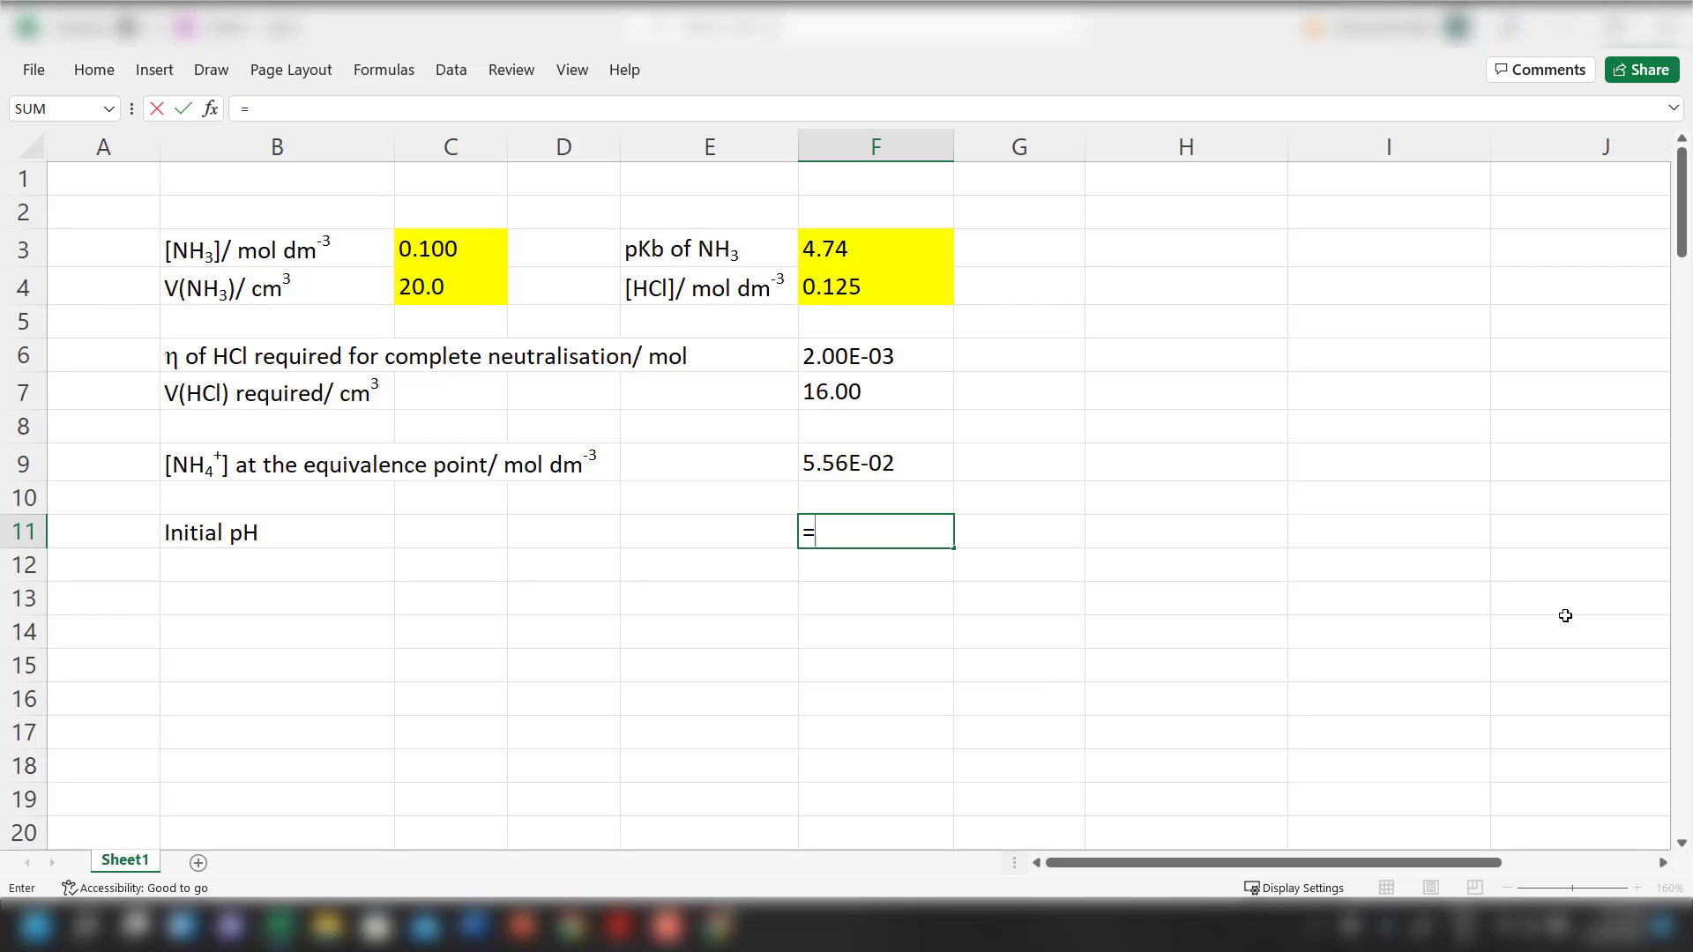
{"action": "type", "text": "14-(-log"}
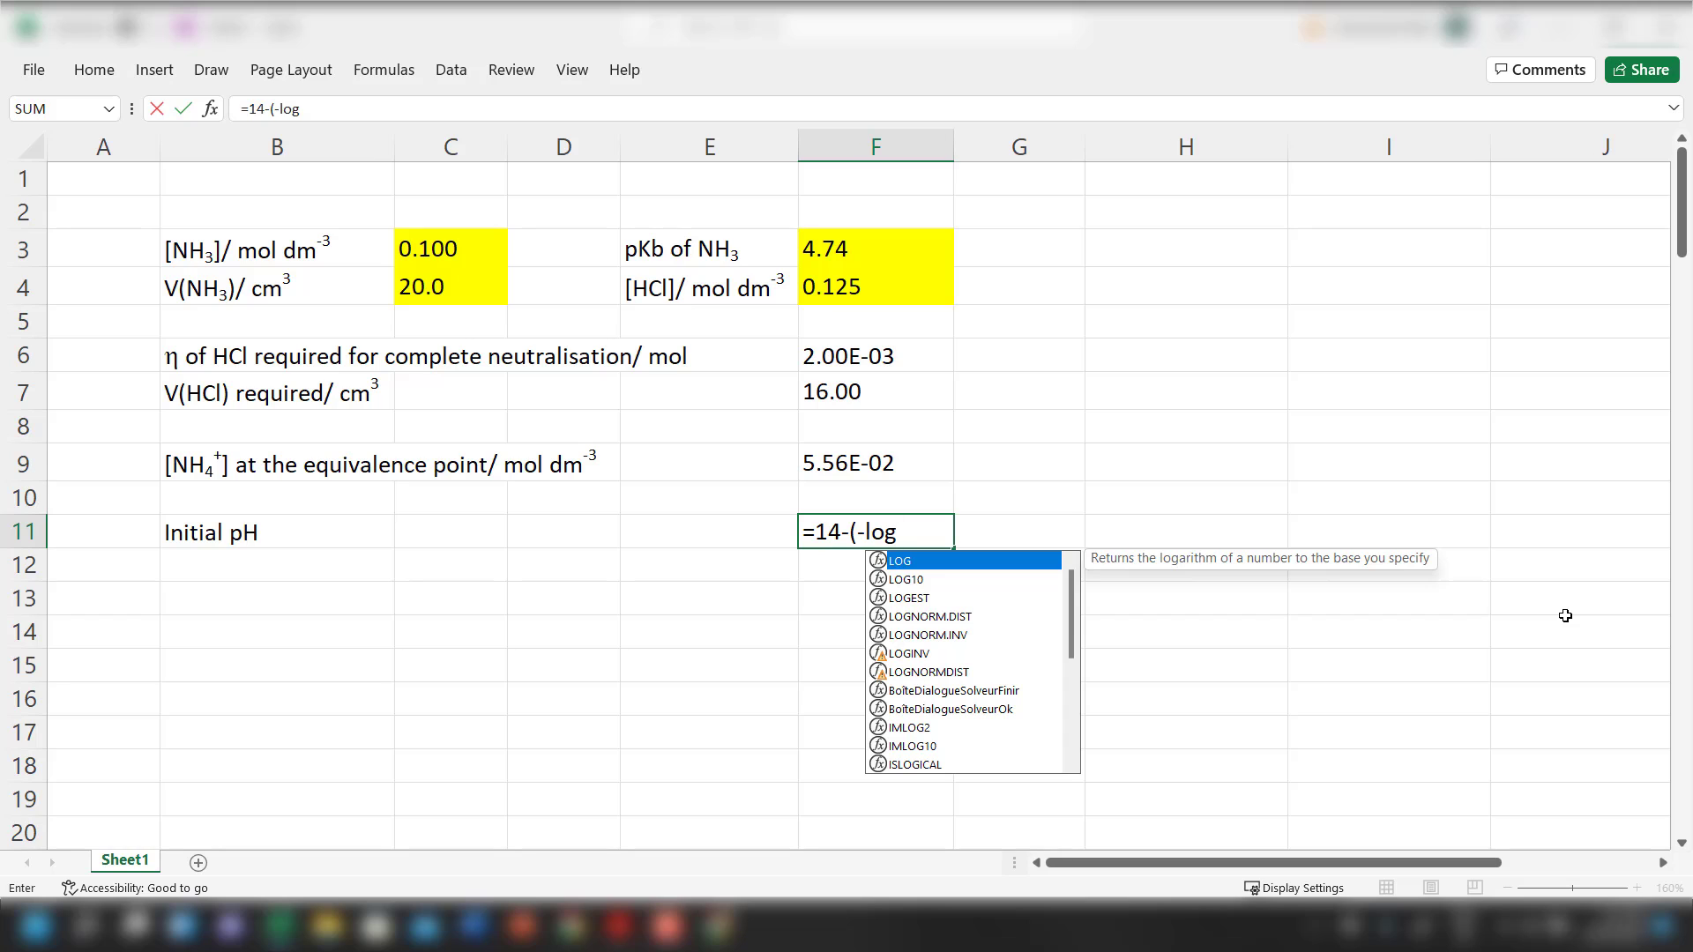
{"action": "key", "text": "BackSpace"}
{"action": "key", "text": "BackSpace"}
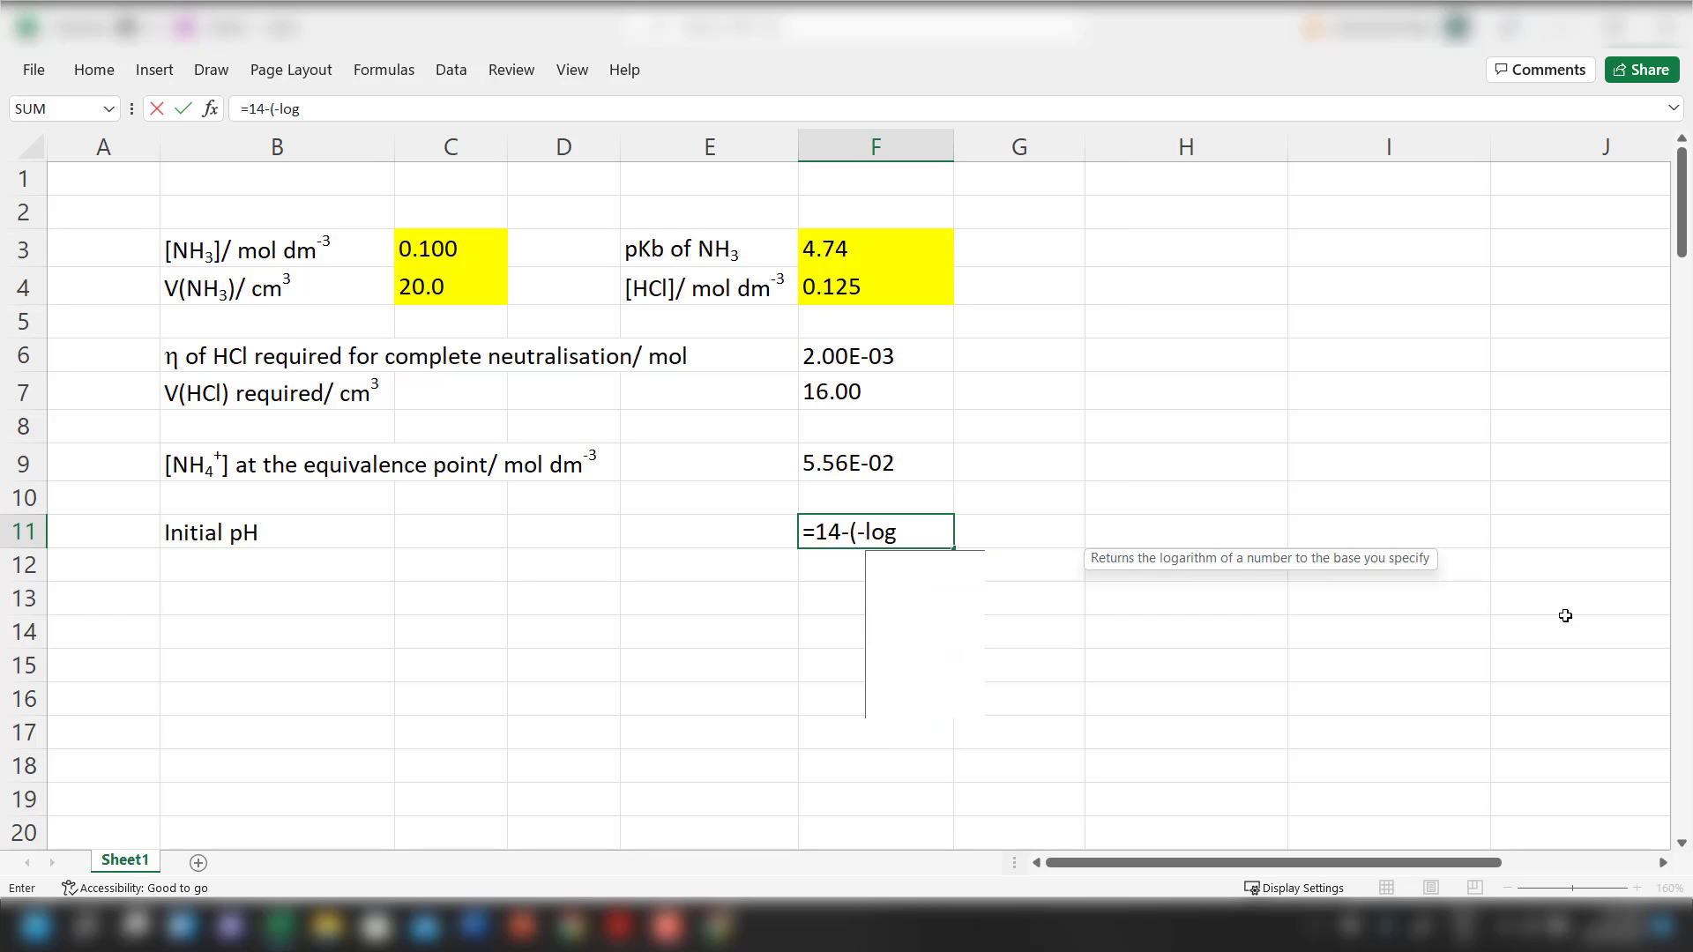
{"action": "type", "text": "o"}
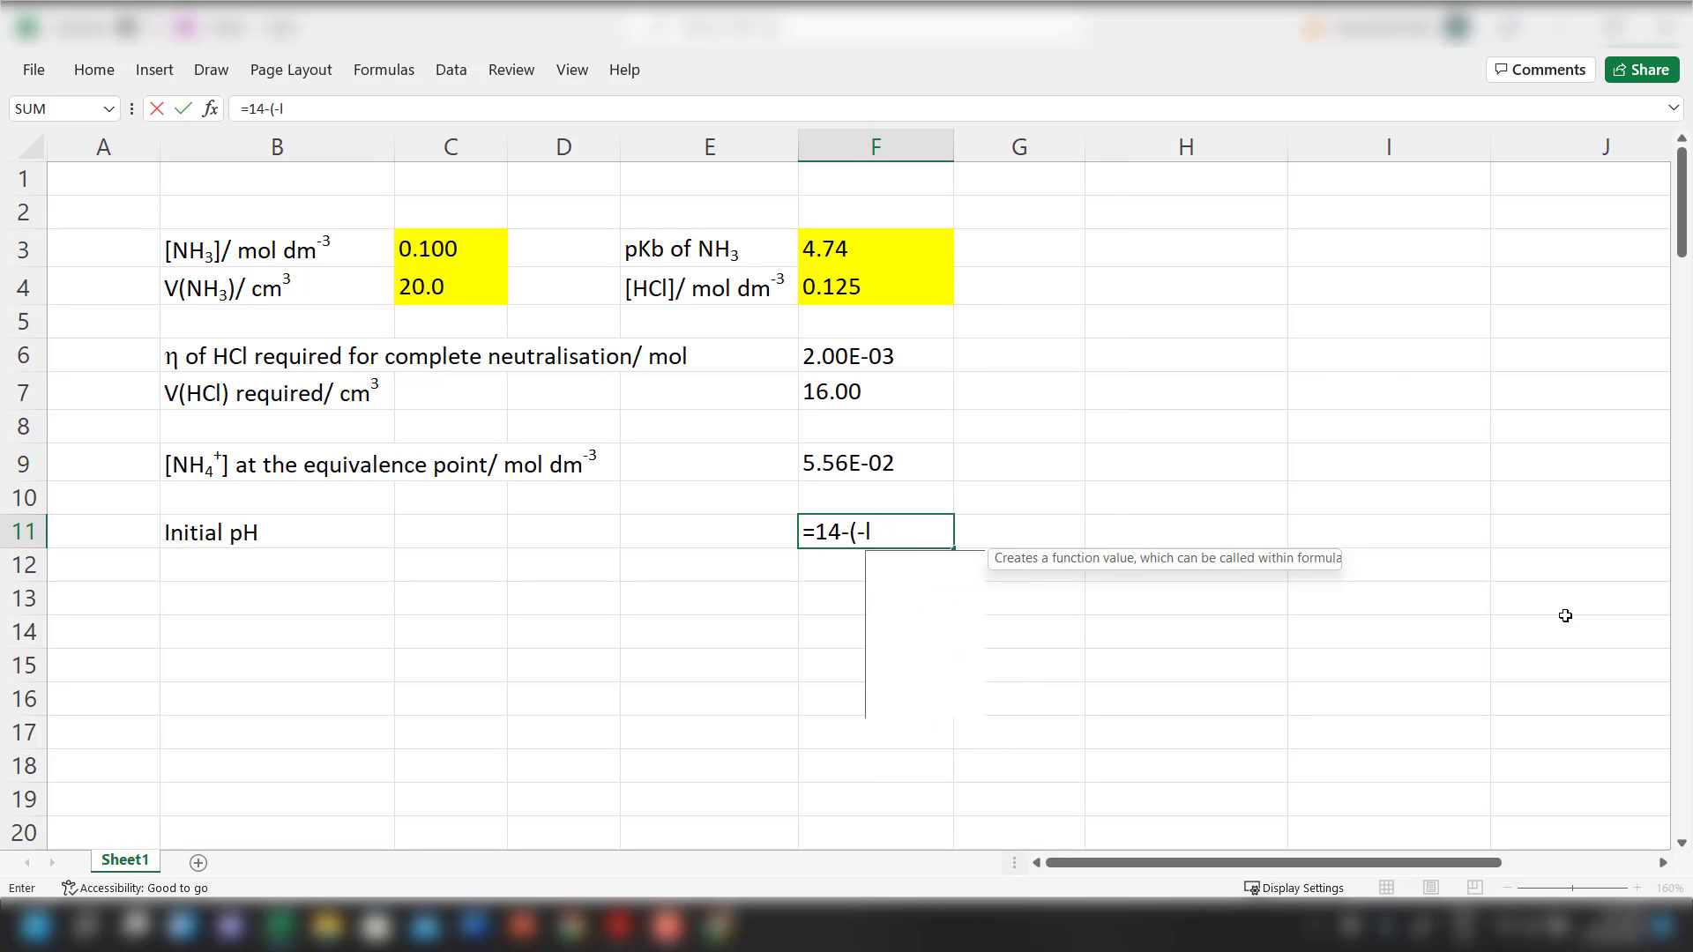
{"action": "left_click", "coordinate": [892, 580]}
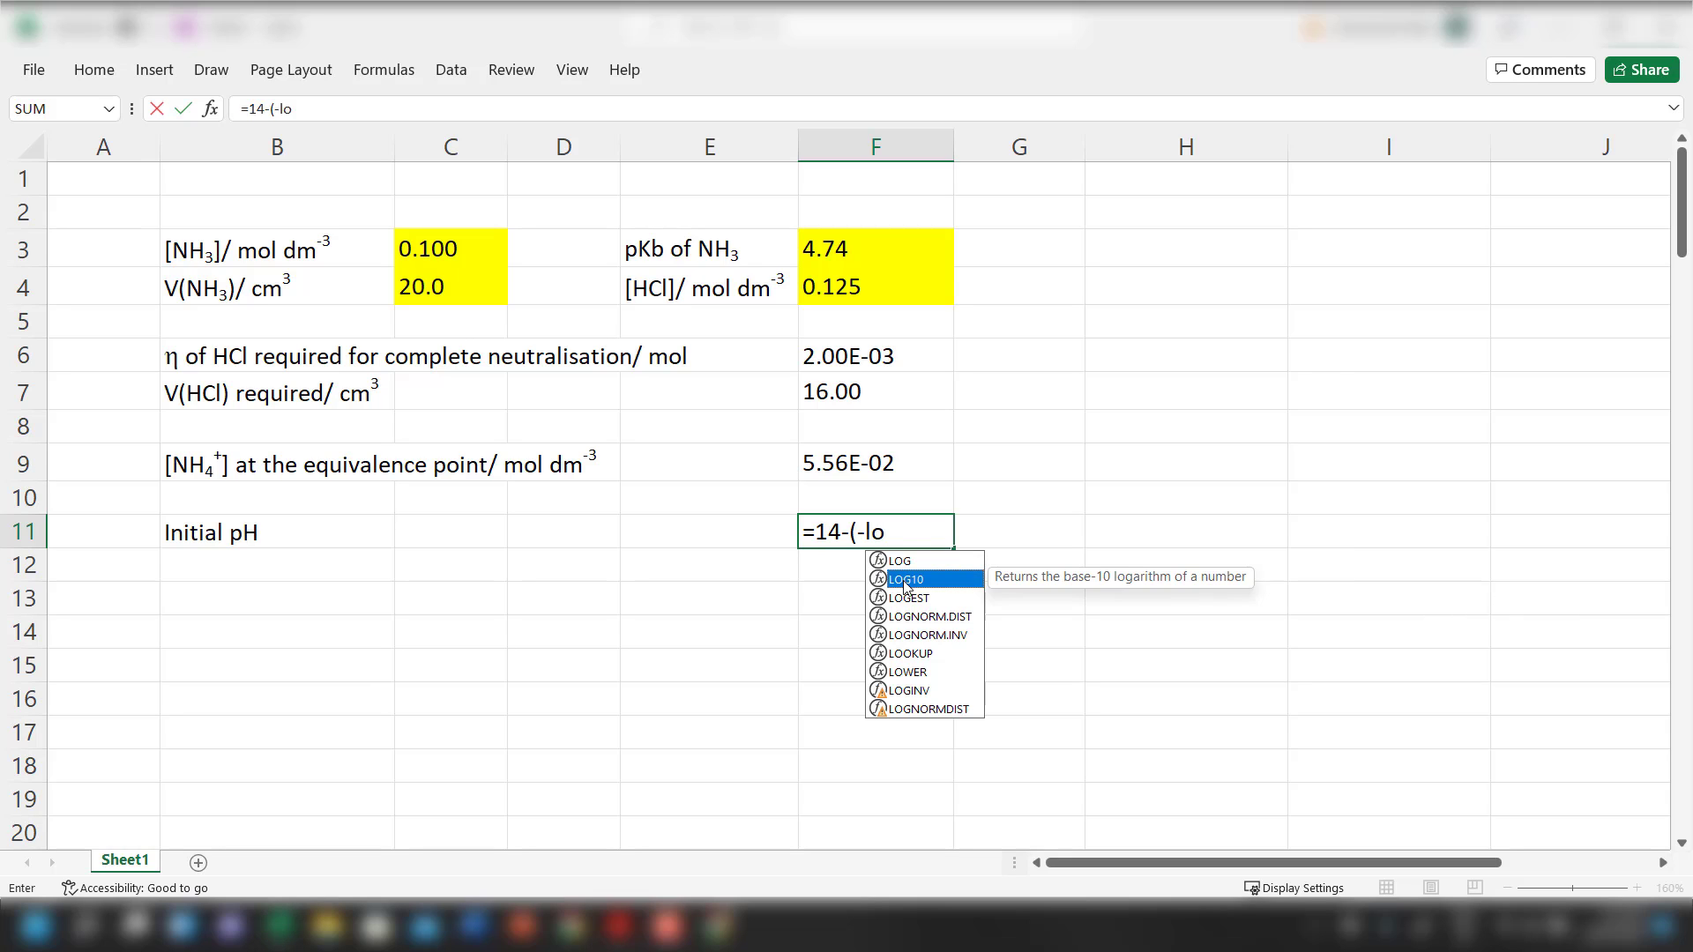
{"action": "double_click", "coordinate": [902, 581]}
{"action": "left_click", "coordinate": [901, 578]}
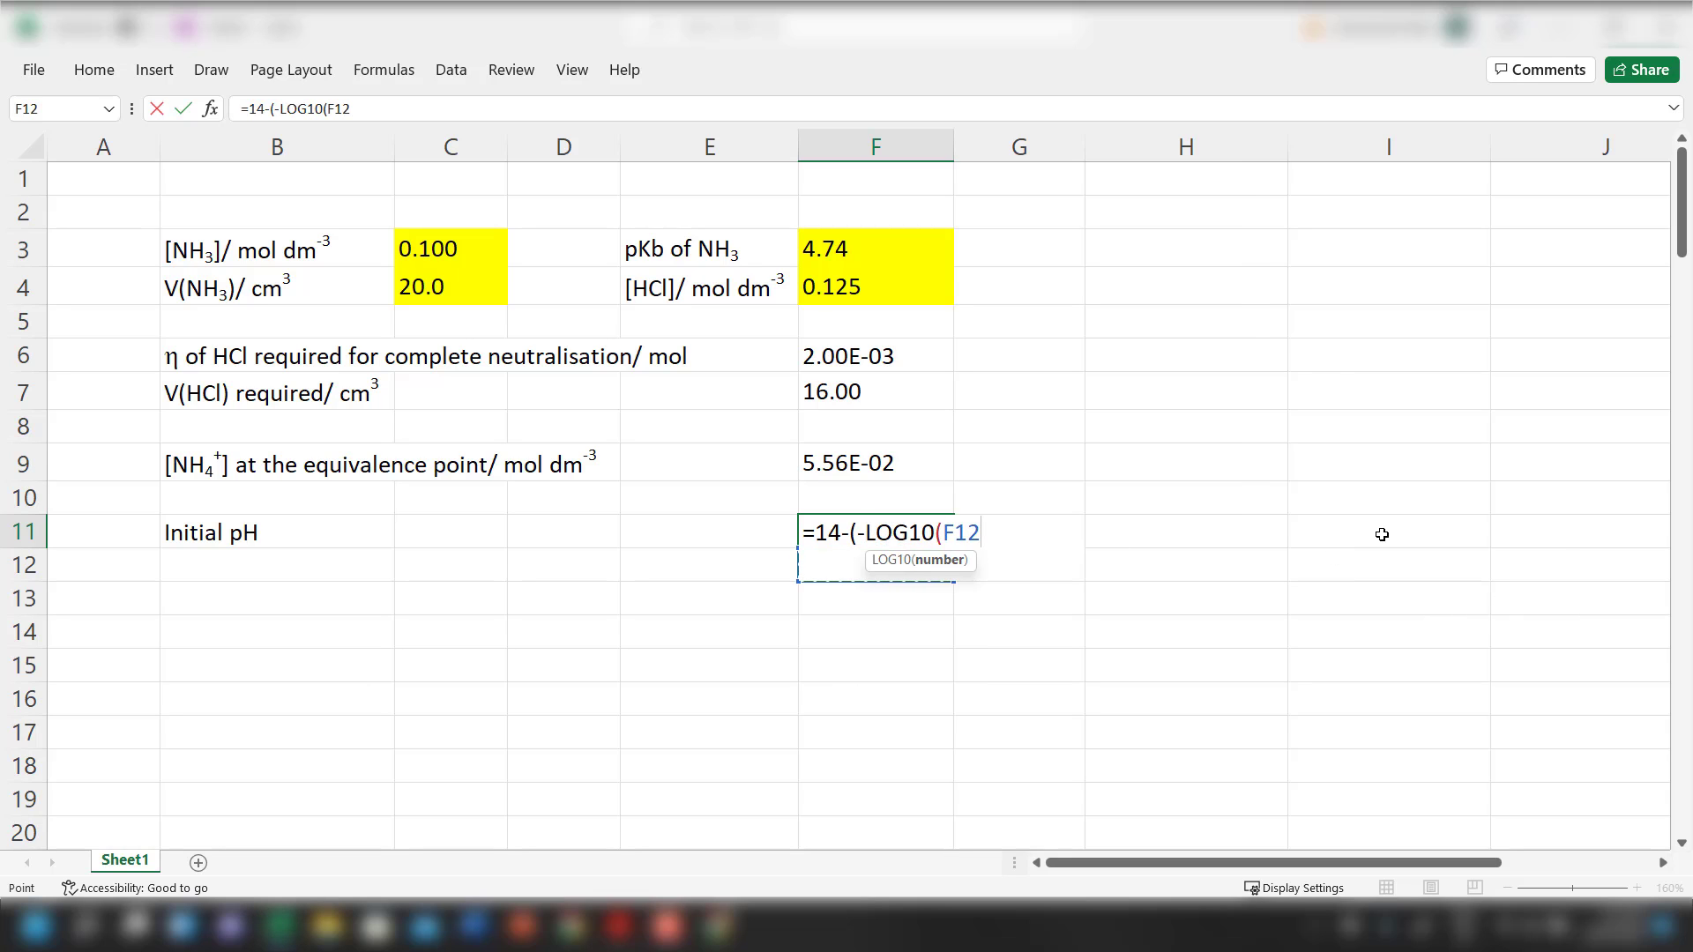
{"action": "key", "text": "BackSpace"}
{"action": "key", "text": "BackSpace"}
{"action": "key", "text": "BackSpace"}
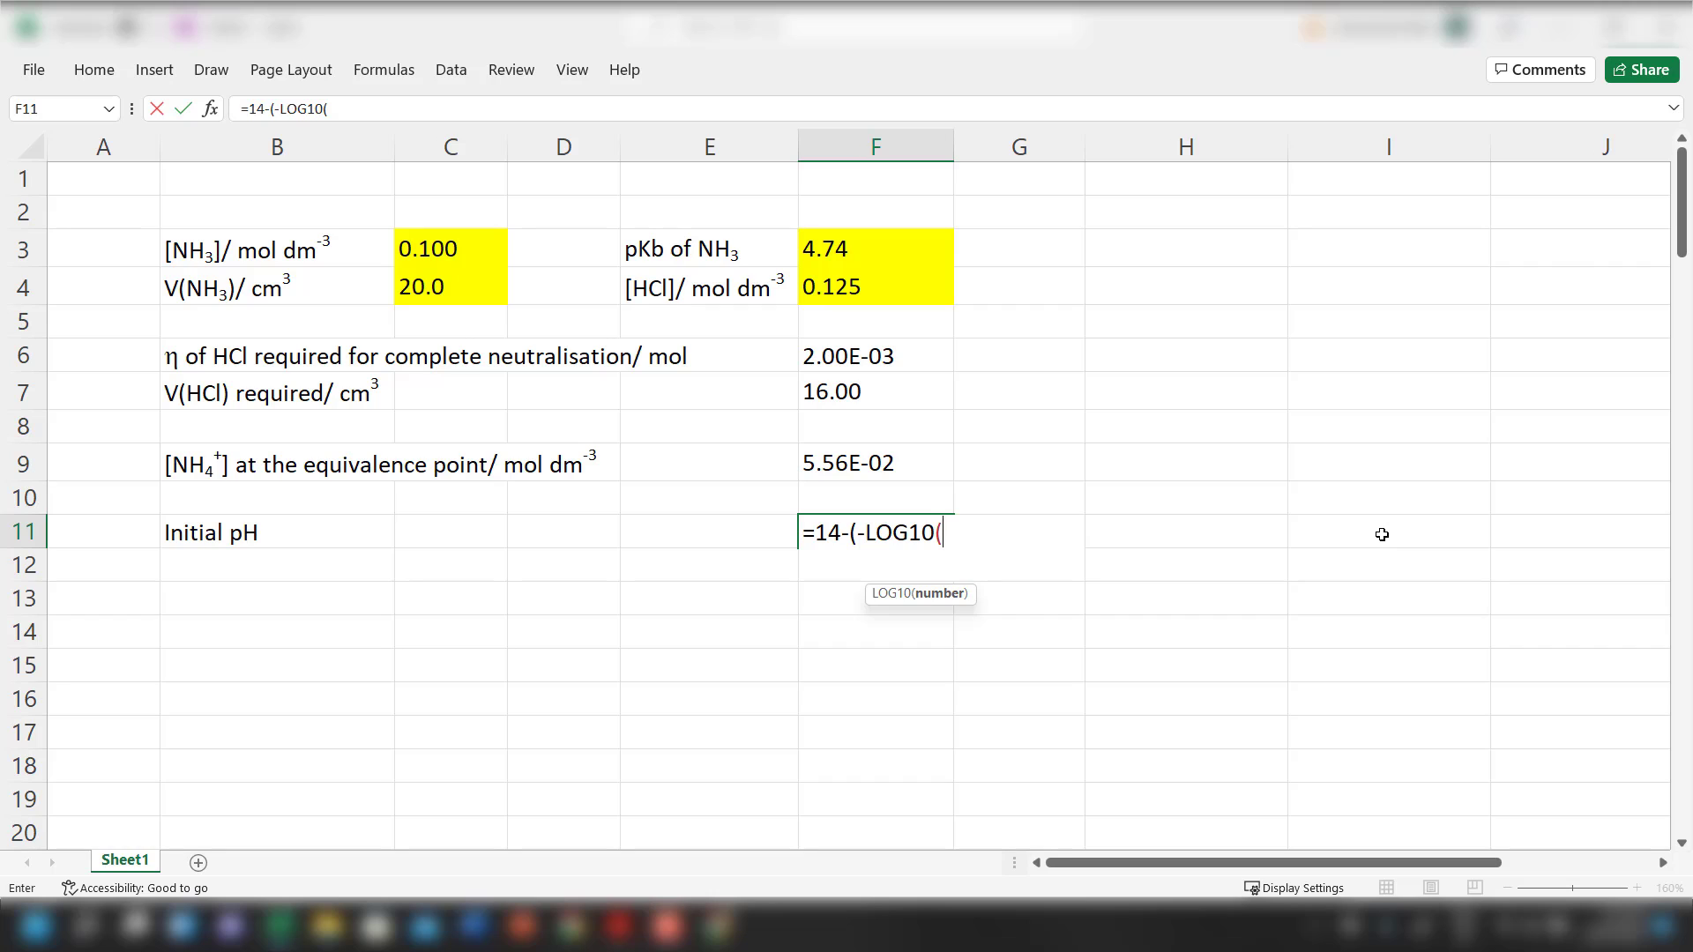
Complete the F11 formula as =14-(-LOG10((C3*(10^-F3))^0.5)), accepting the bracket correction
{"action": "type", "text": "("}
{"action": "left_click", "coordinate": [459, 256]}
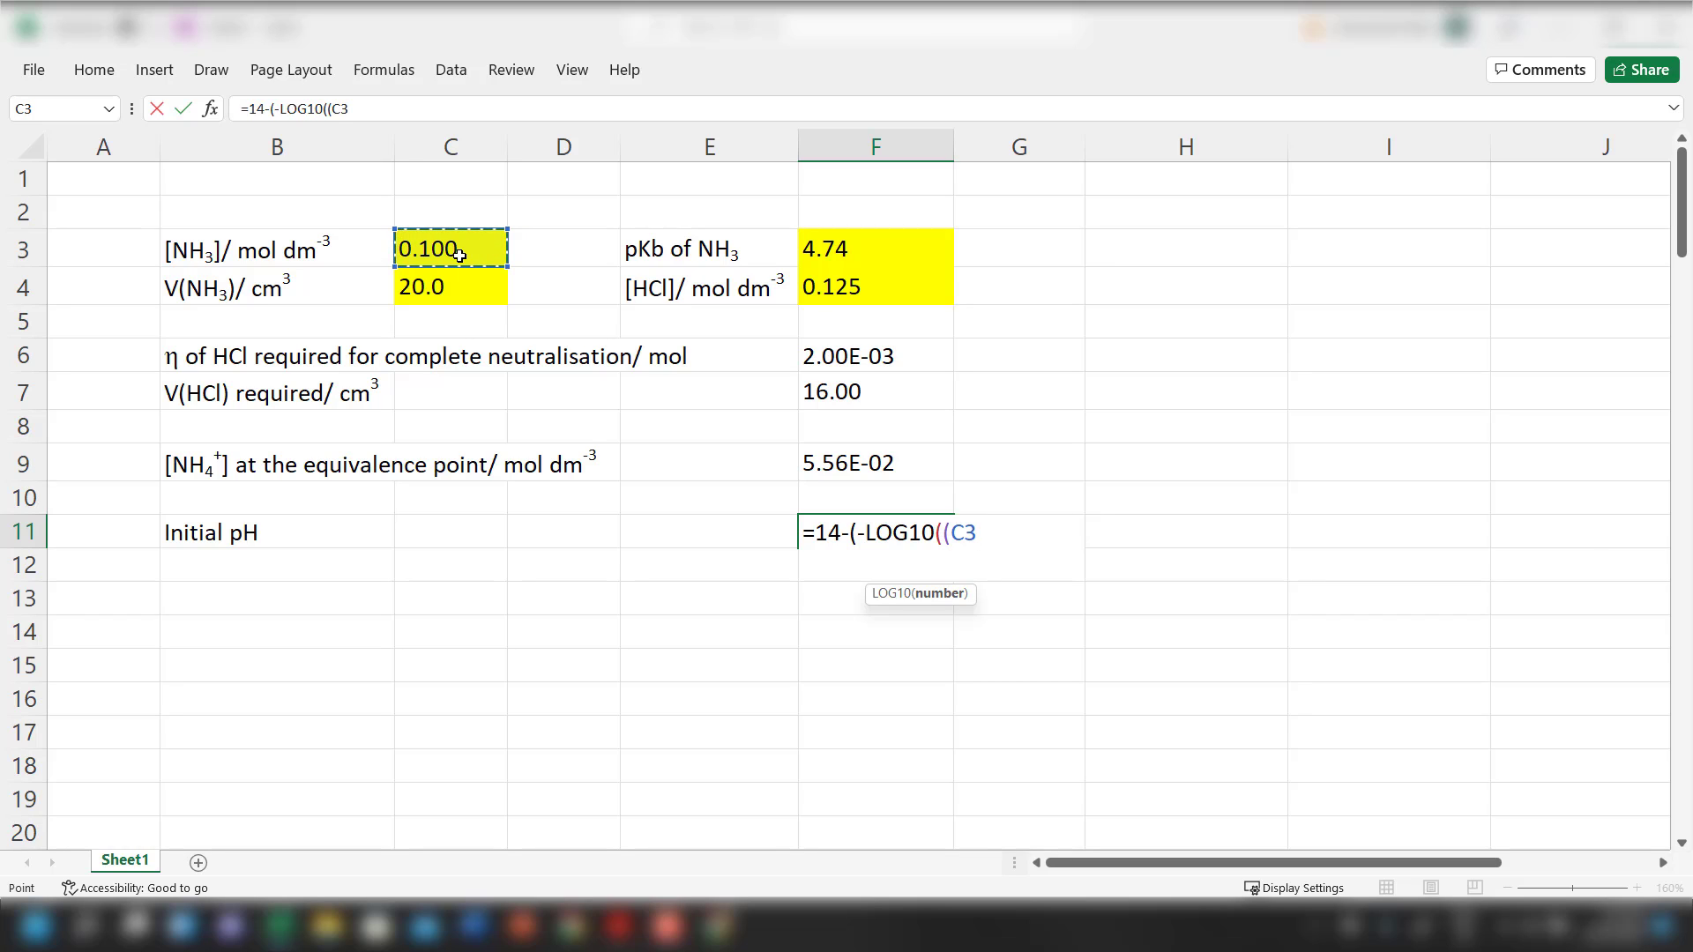
{"action": "type", "text": "*(10"}
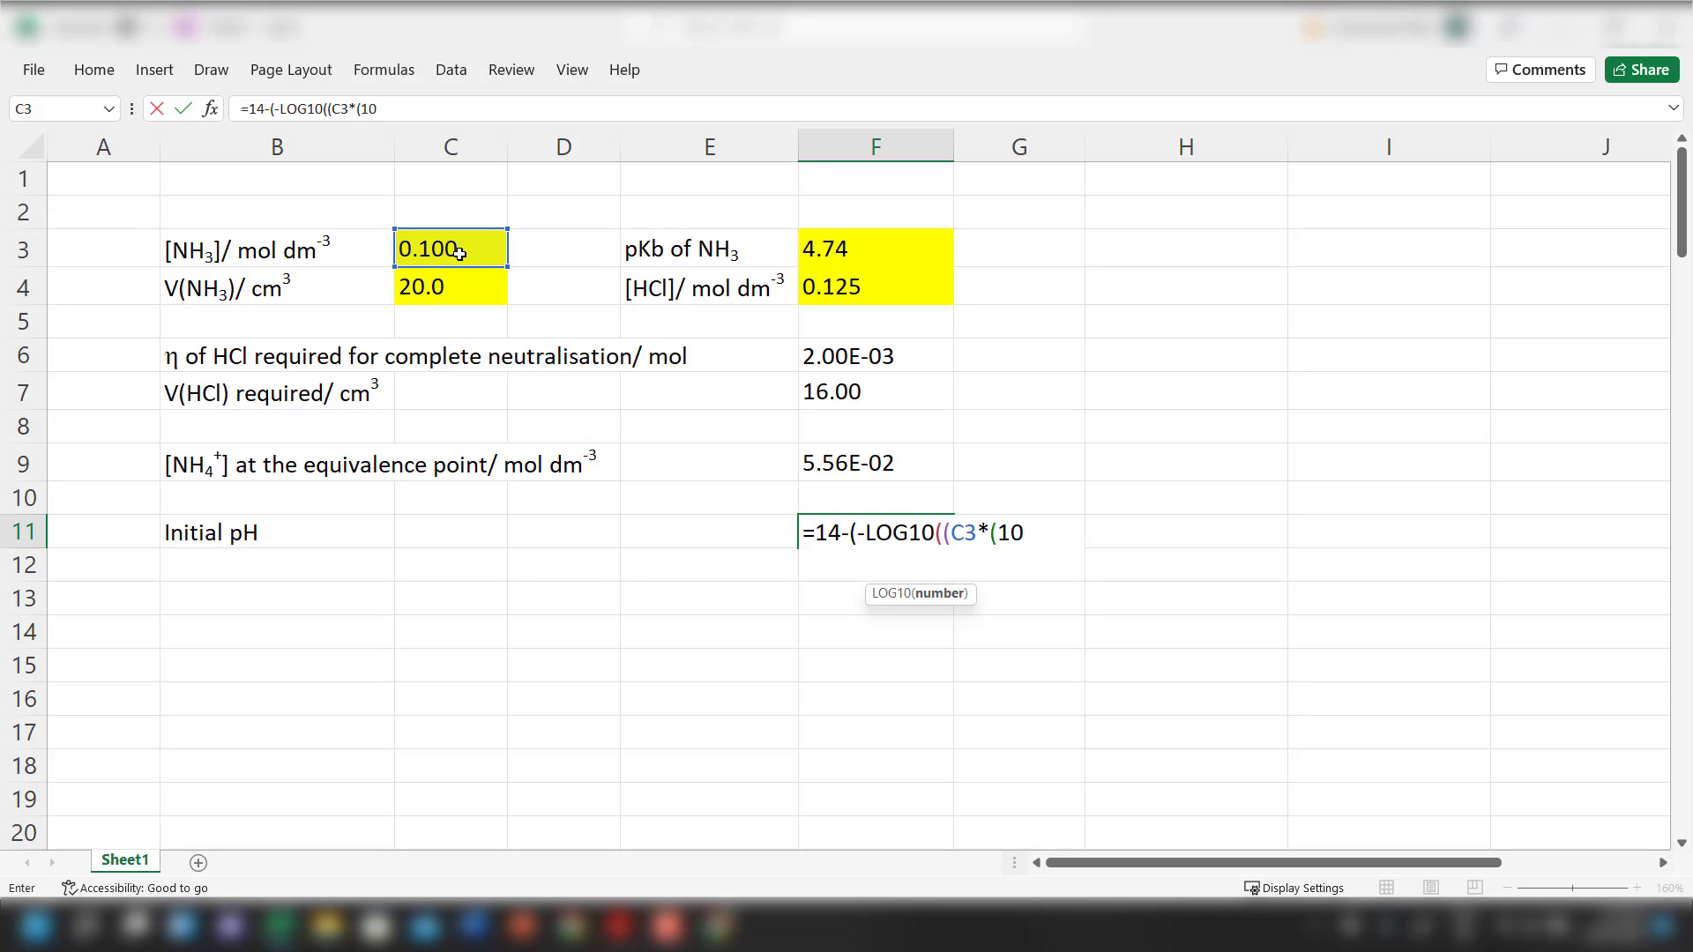
{"action": "type", "text": "^-"}
{"action": "left_click", "coordinate": [829, 242]}
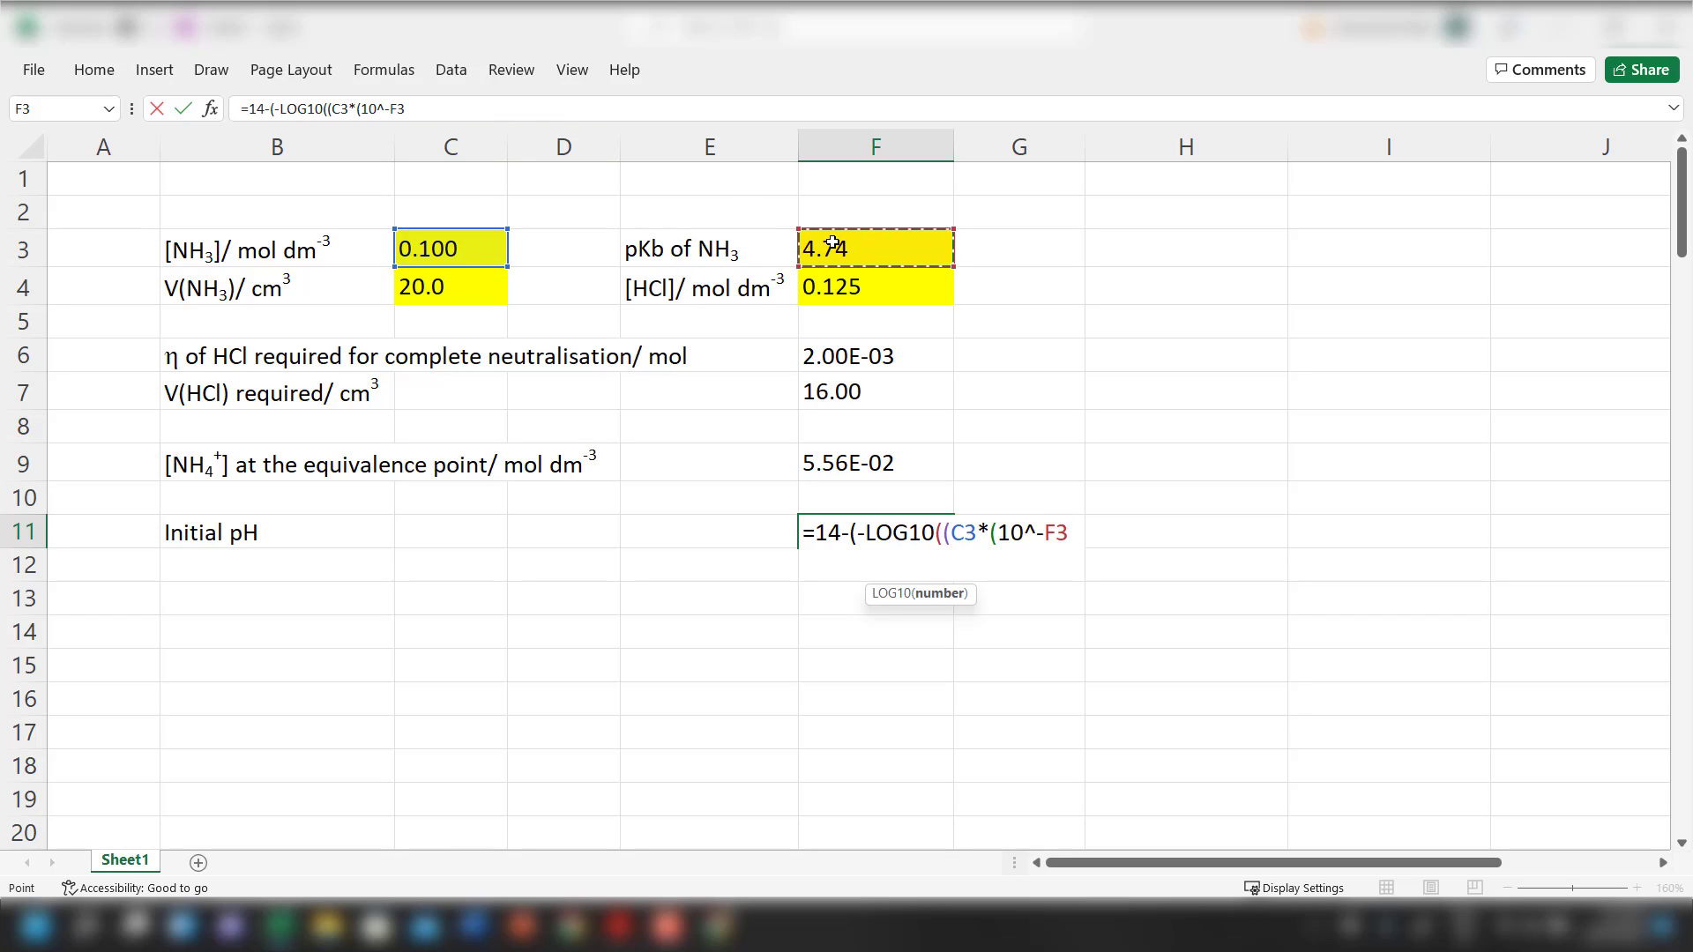
{"action": "type", "text": "))"}
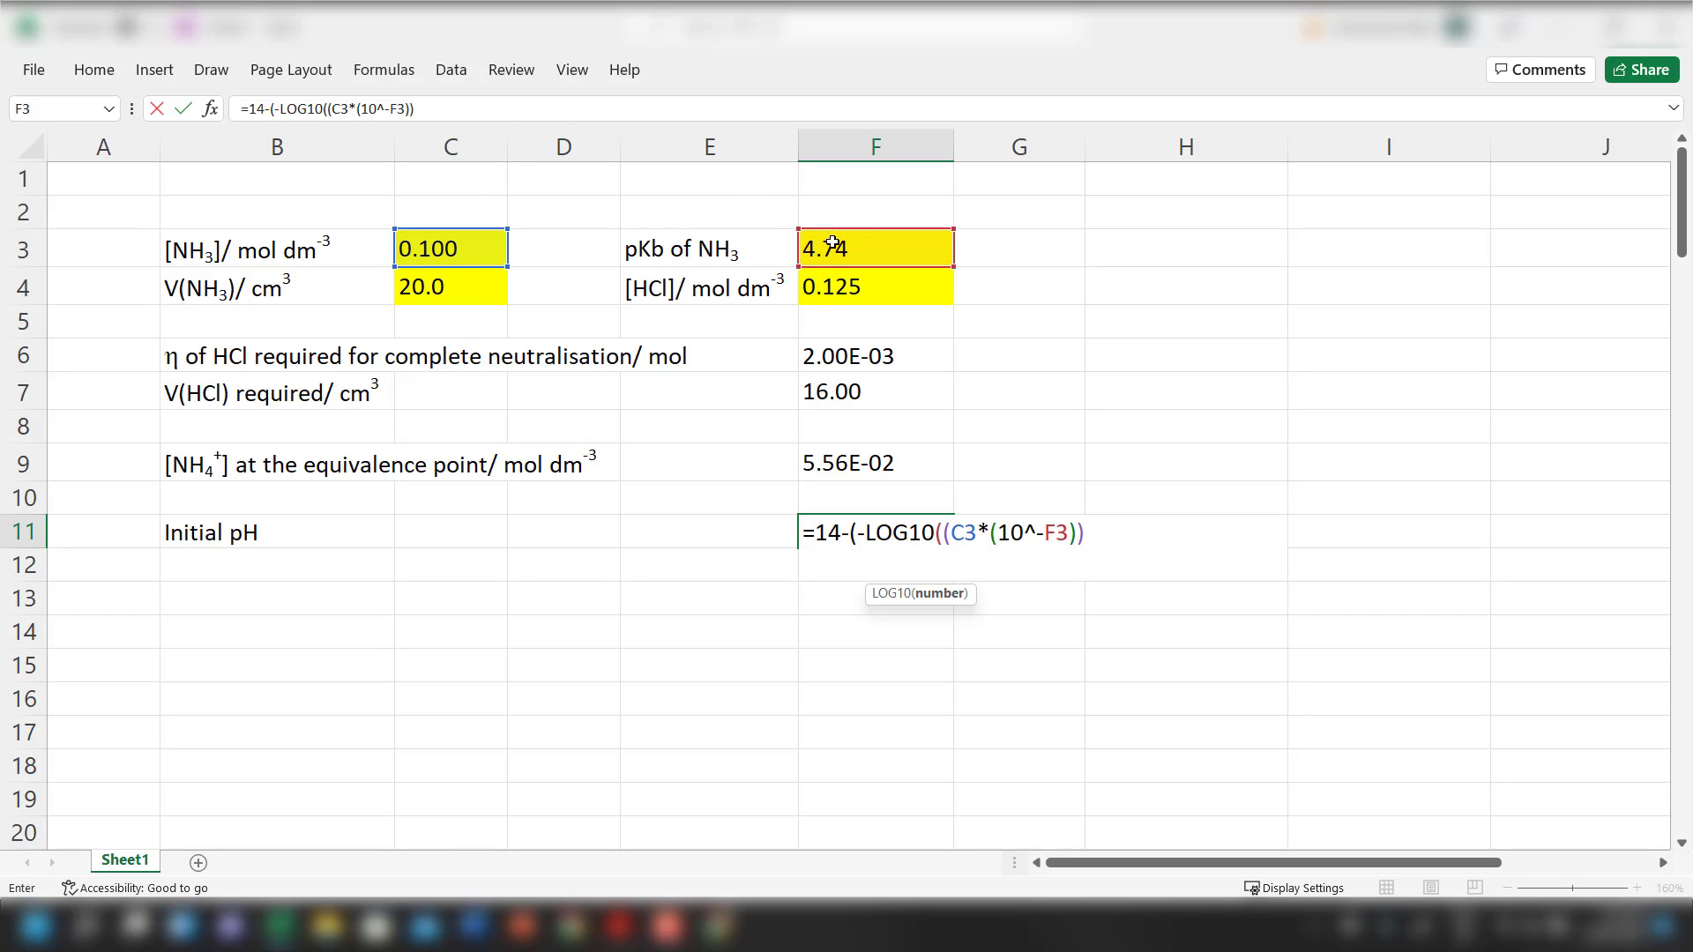
{"action": "type", "text": "^0.5"}
{"action": "key", "text": "Return"}
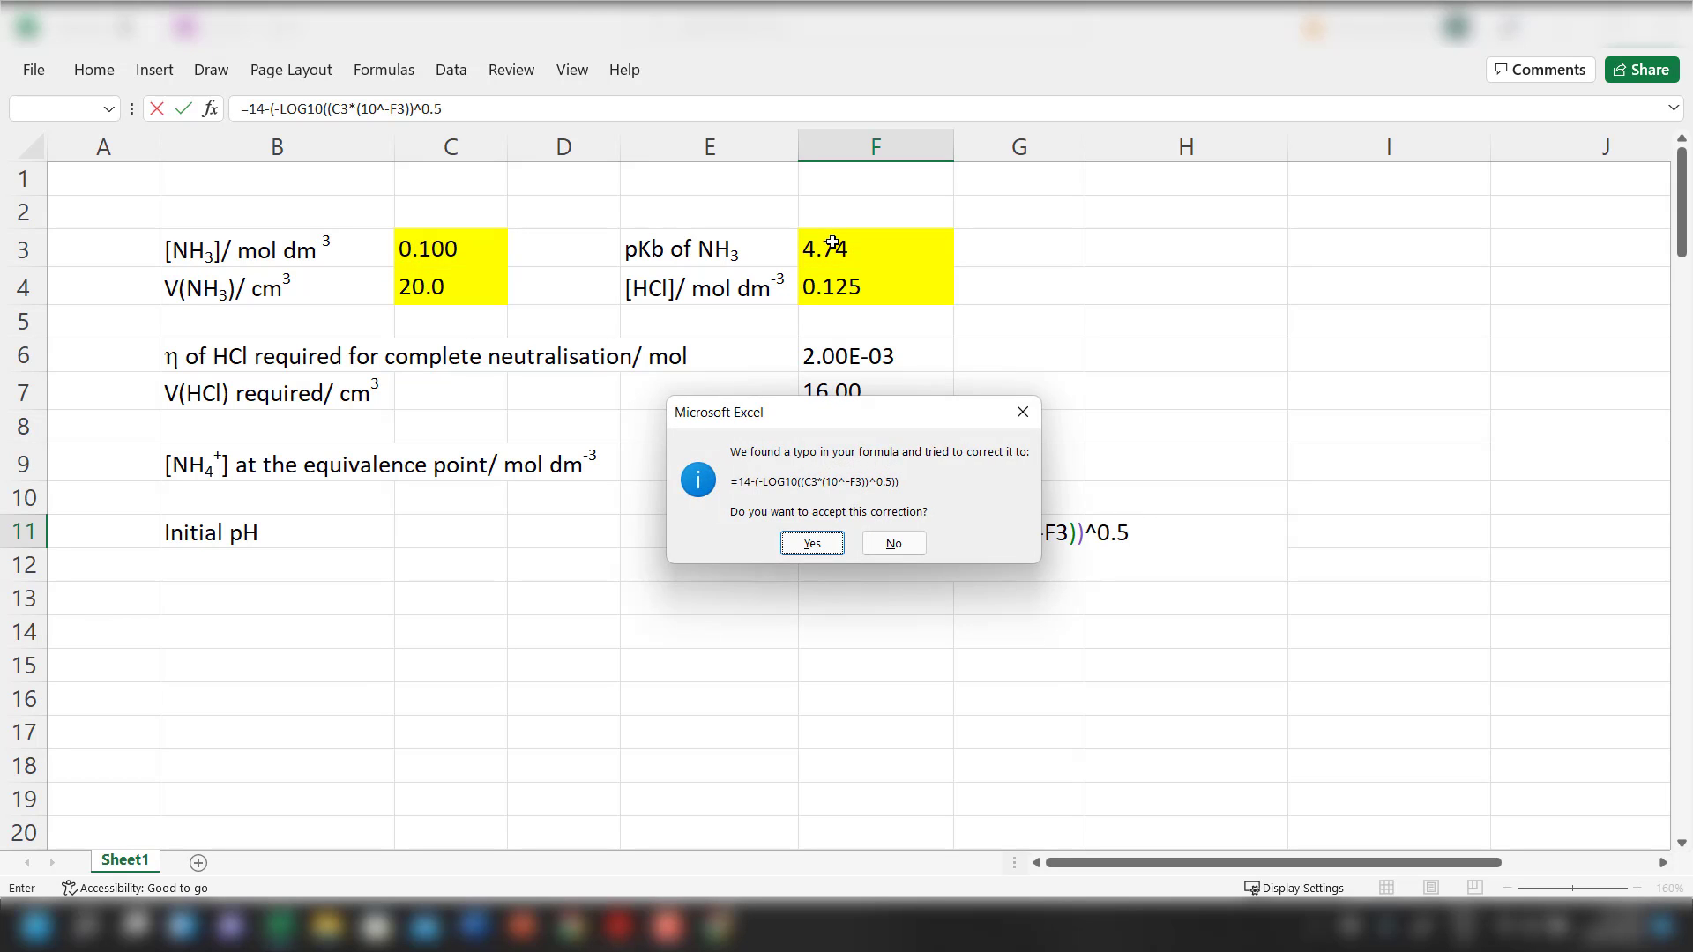
{"action": "key", "text": "Return"}
{"action": "key", "text": "Up"}
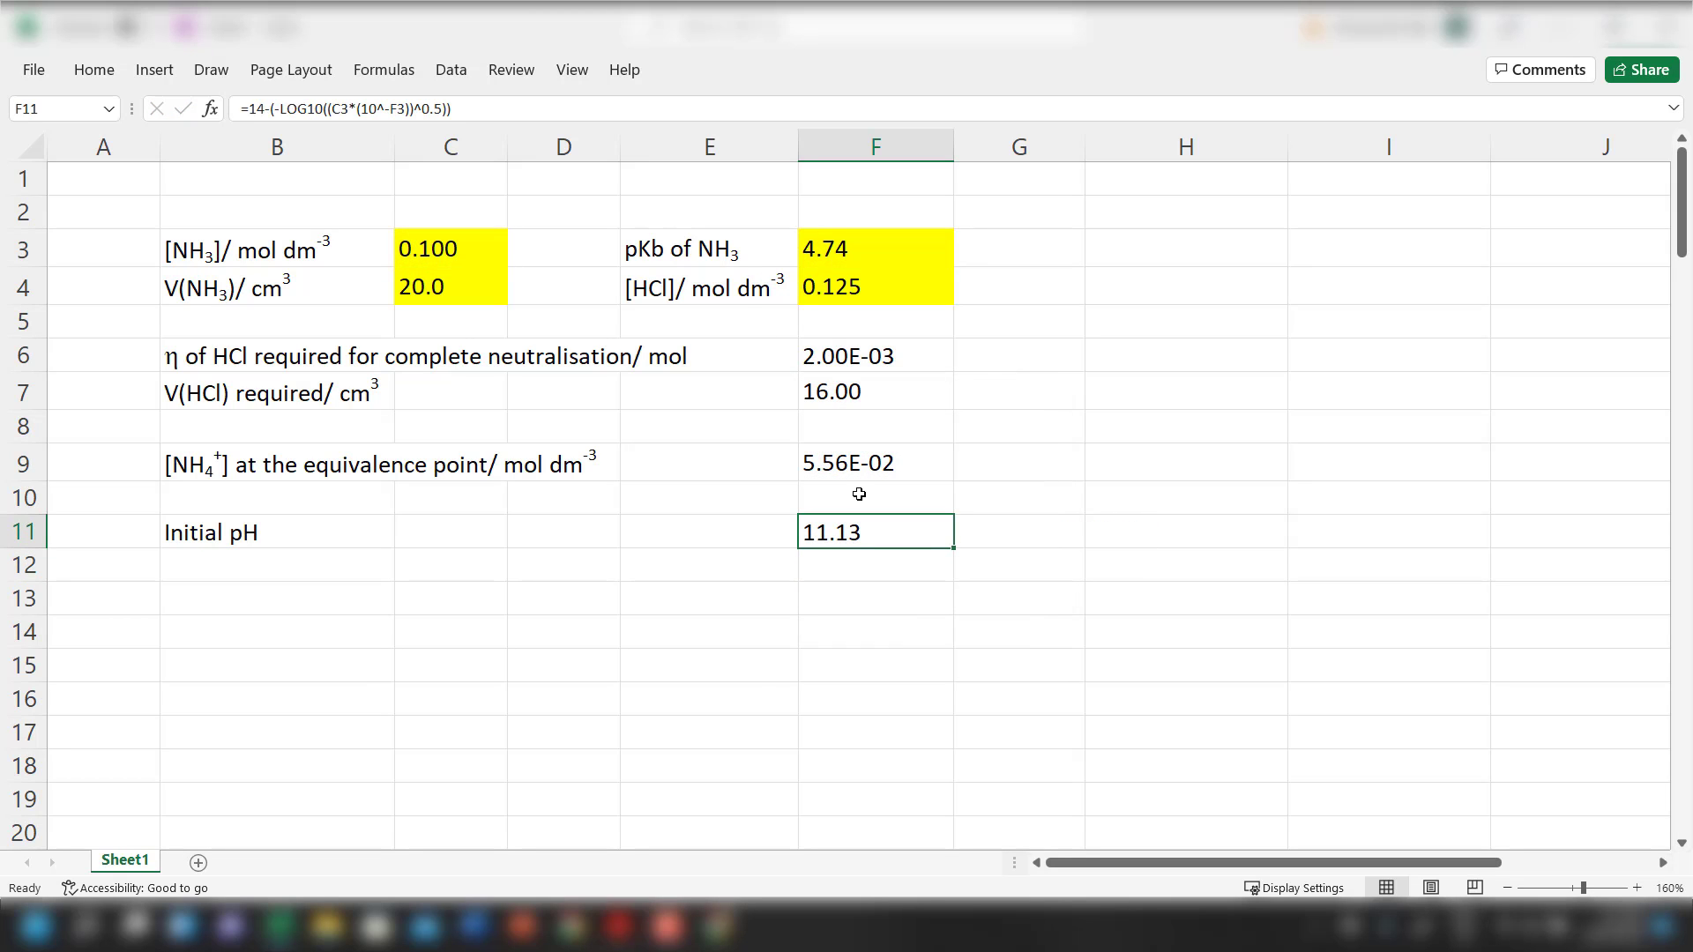
Review the initial pH formula and its cell references in F11
{"action": "double_click", "coordinate": [909, 533]}
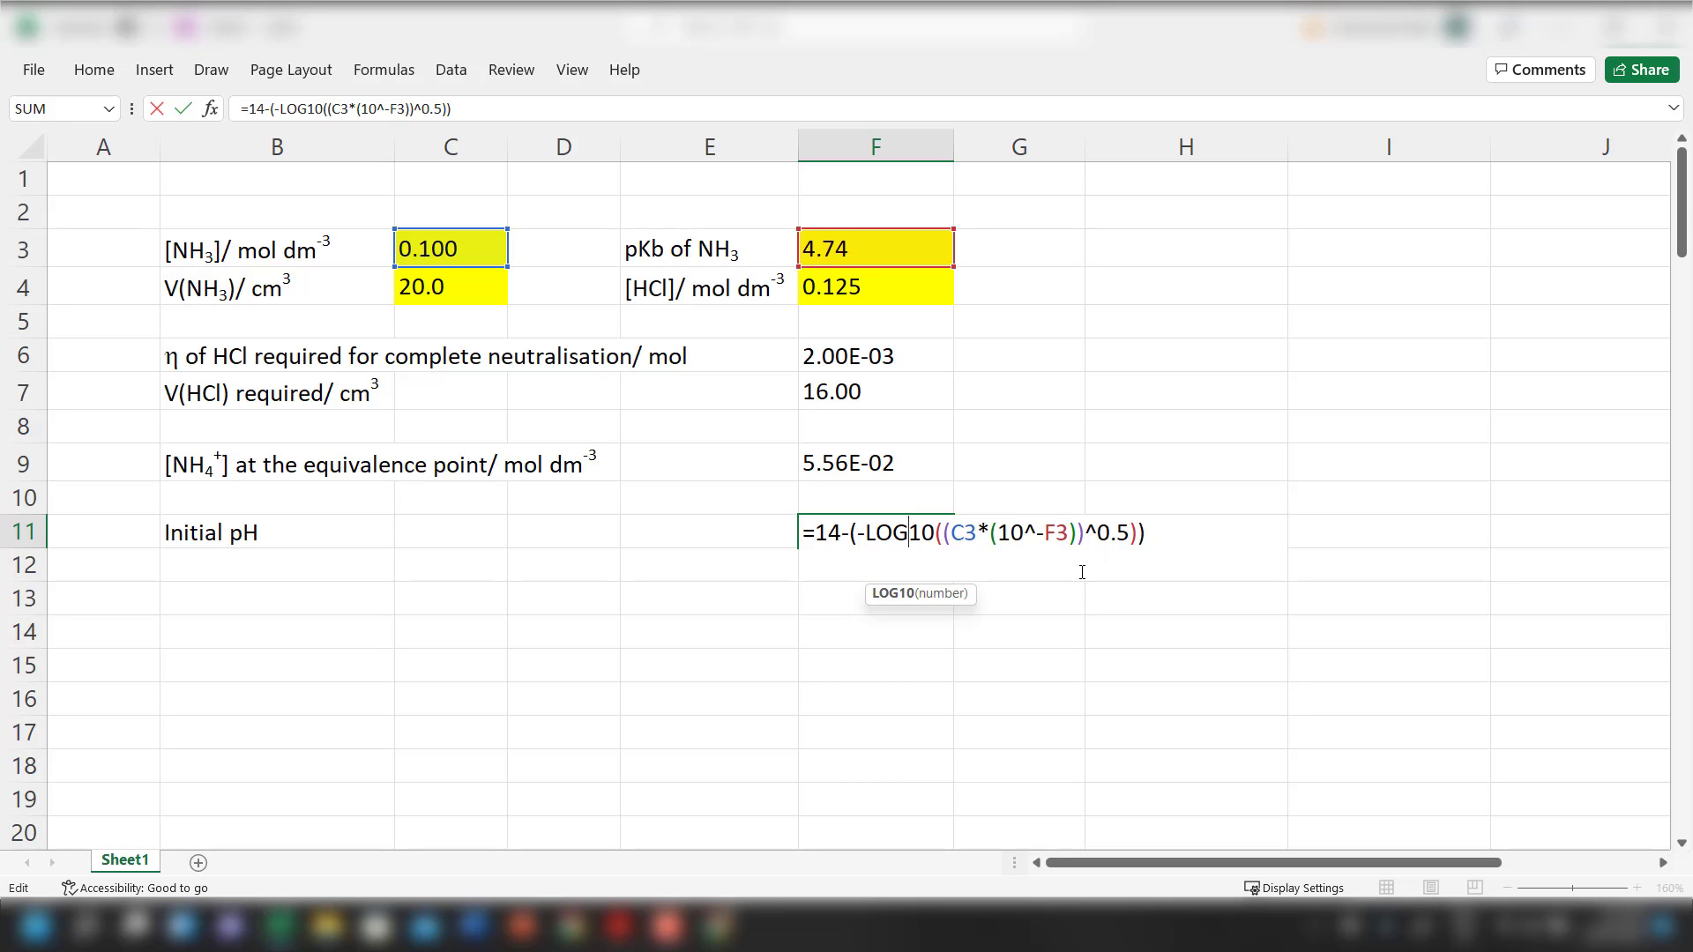
{"action": "key", "text": "Return"}
{"action": "key", "text": "Up"}
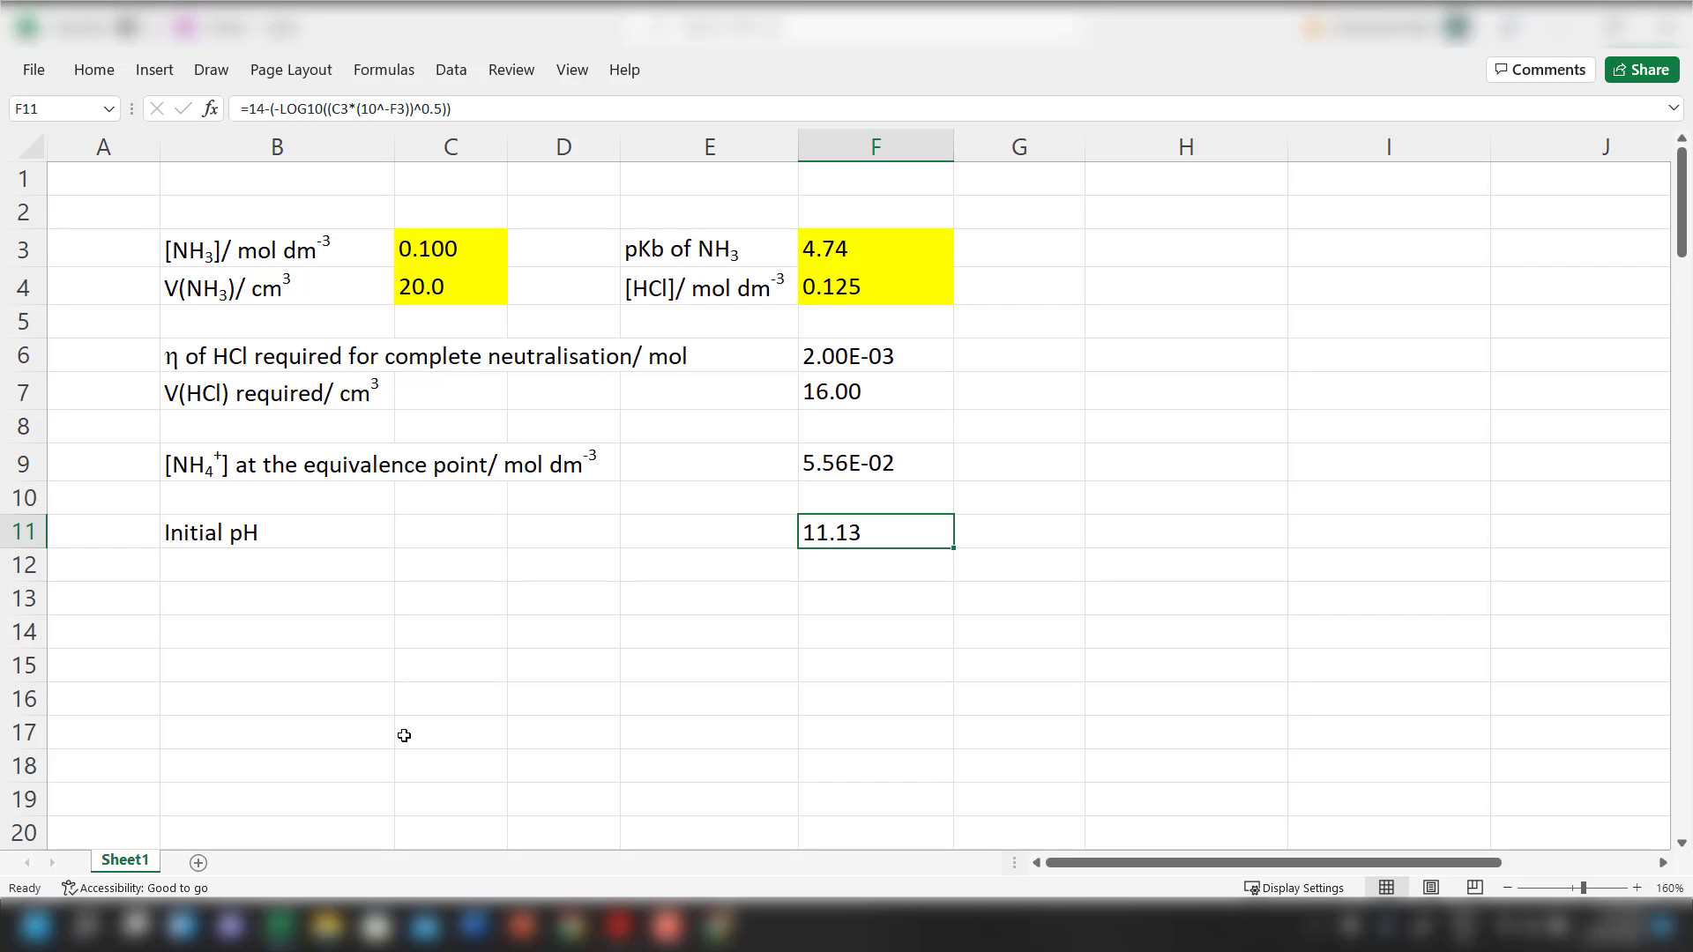
Enter the label "pH at half equivalence point" in B12
{"action": "double_click", "coordinate": [370, 575]}
{"action": "type", "text": "pH"}
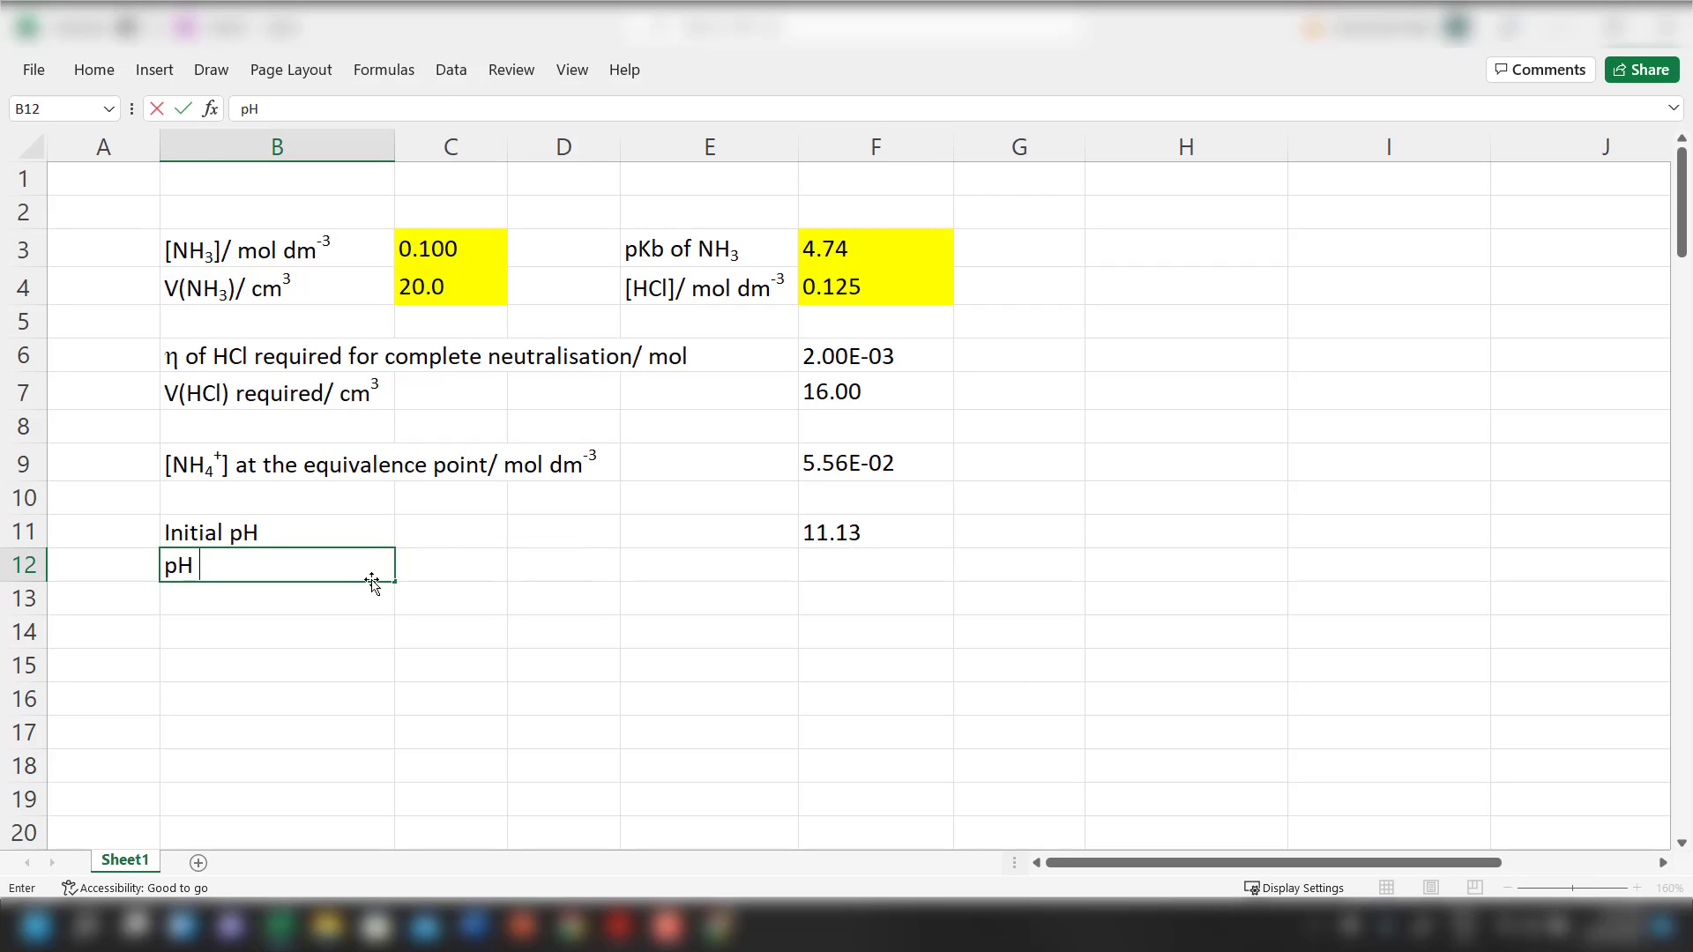
{"action": "type", "text": " at half equivalence point"}
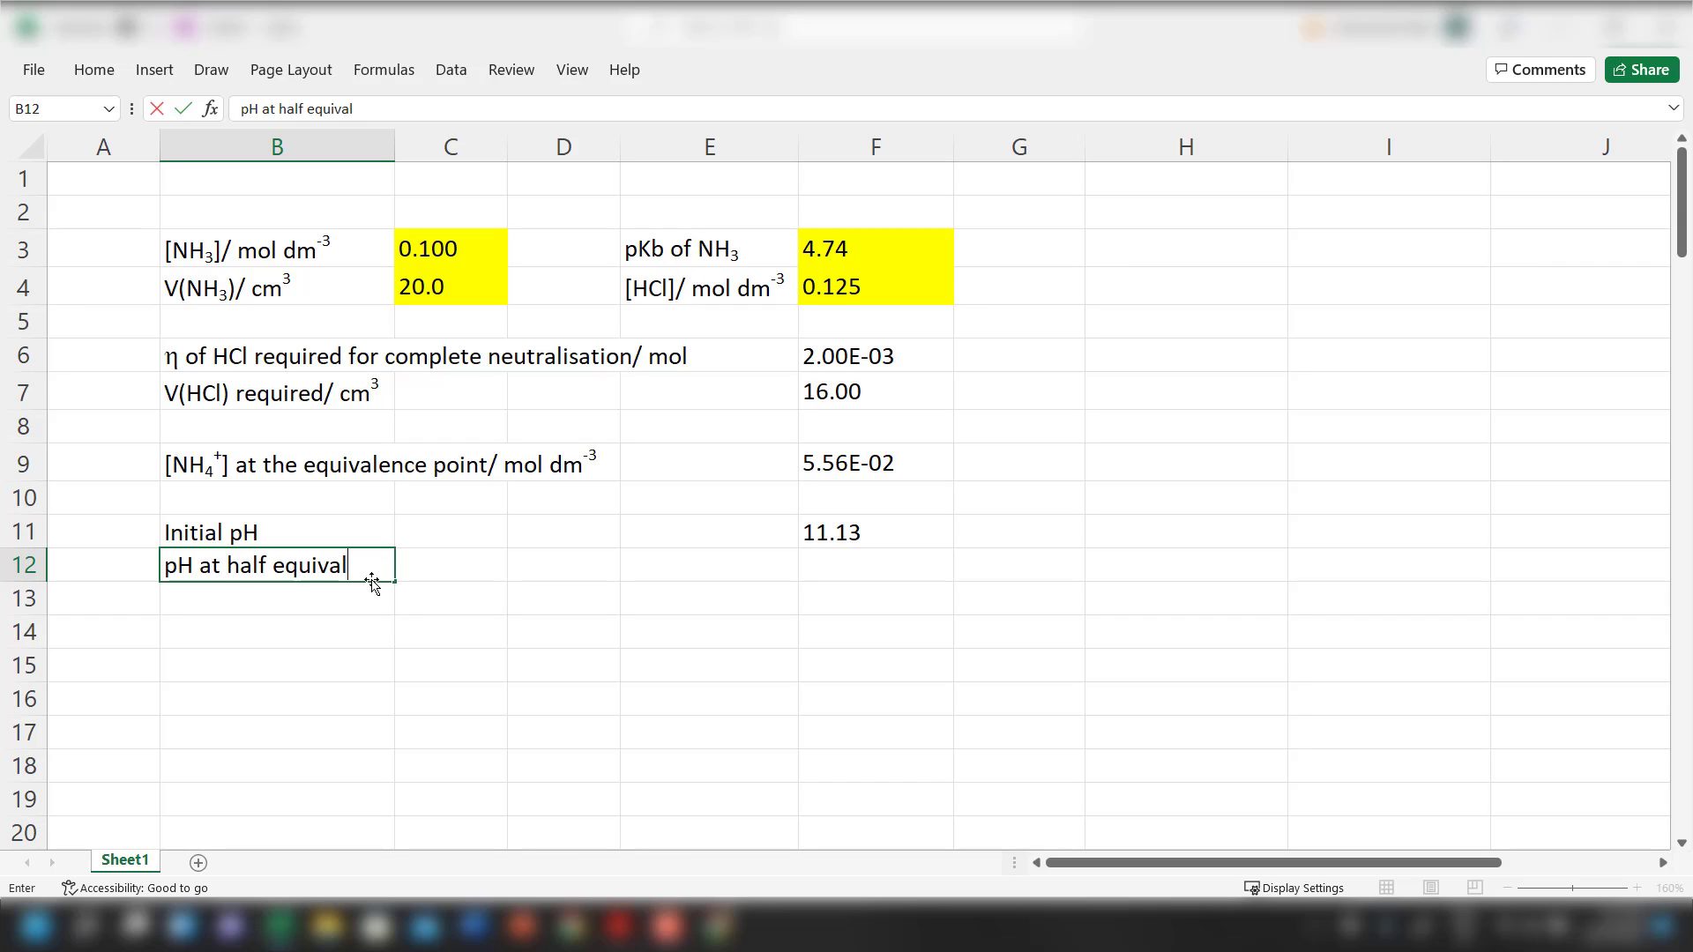
{"action": "key", "text": "Return"}
Calculate the half equivalence pH in F12 with the formula =14-F3
{"action": "key", "text": "Up"}
{"action": "key", "text": "Right"}
{"action": "key", "text": "Right"}
{"action": "key", "text": "Right"}
{"action": "key", "text": "Right"}
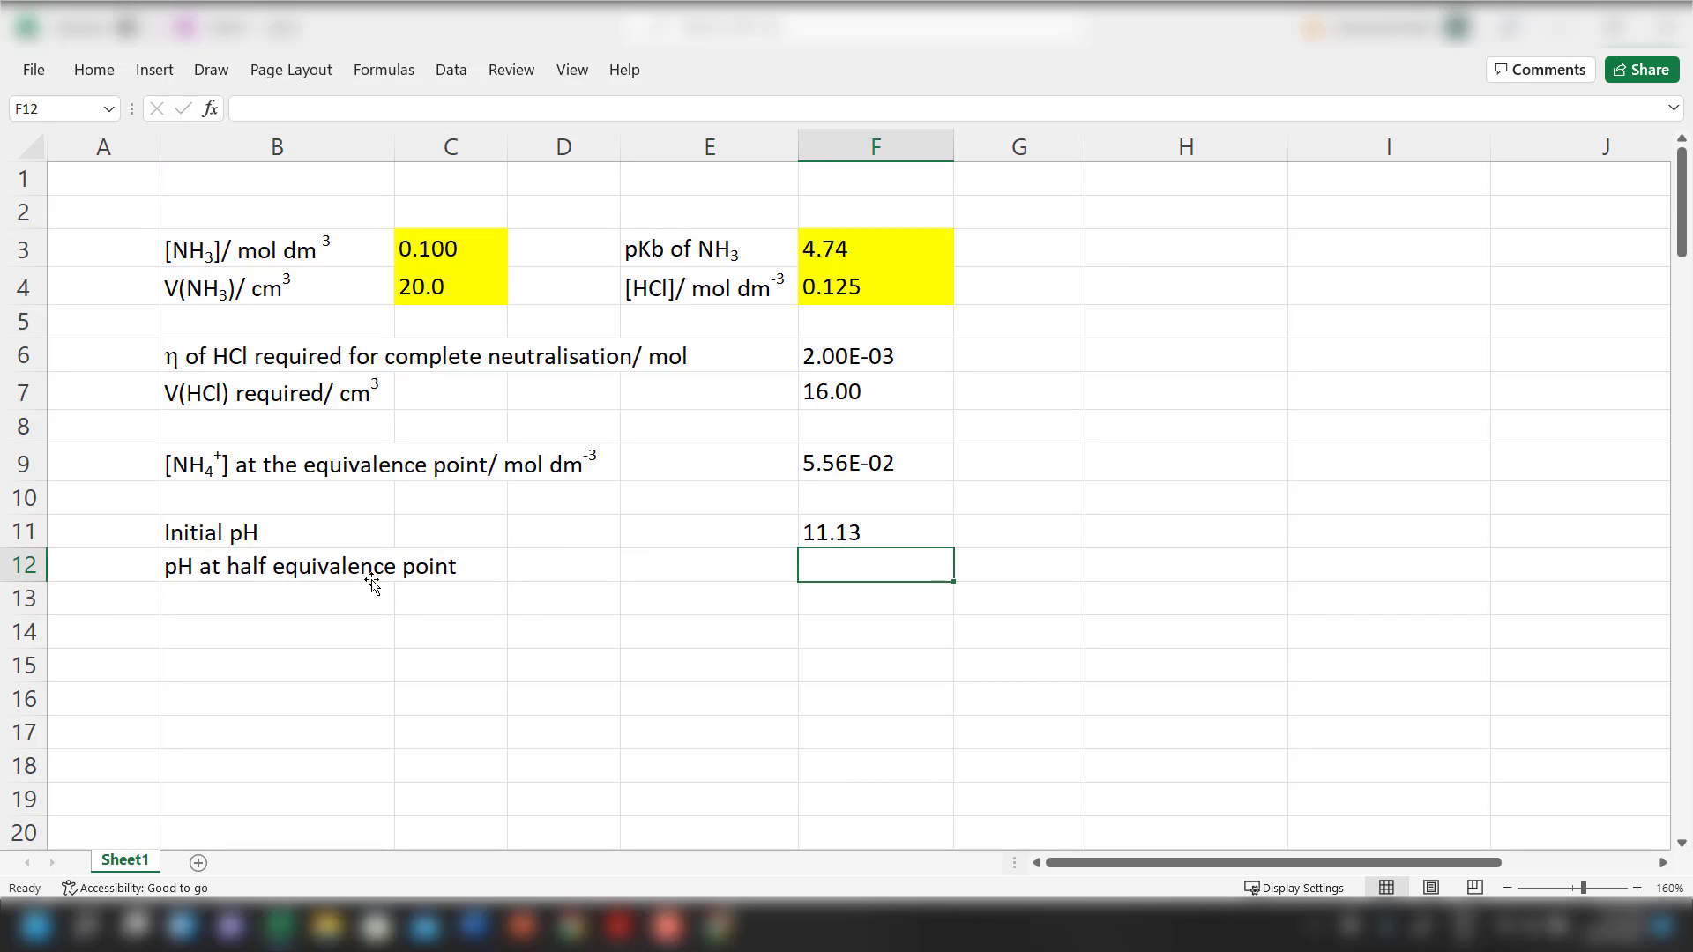
{"action": "type", "text": "=14"}
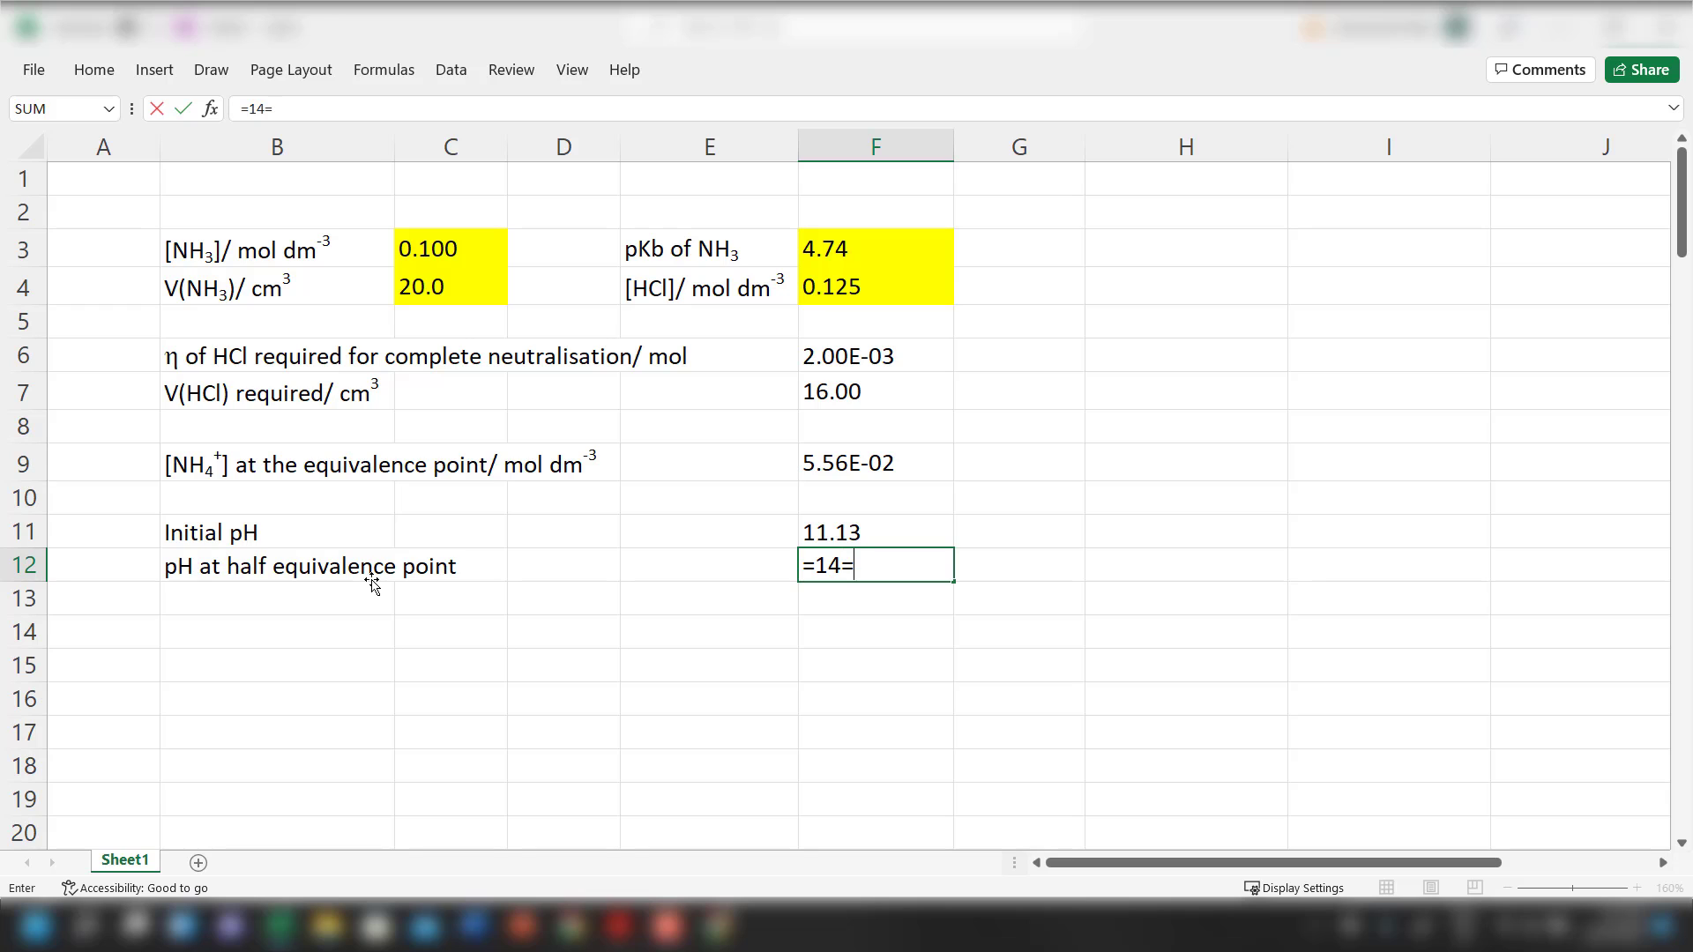
{"action": "type", "text": "-"}
{"action": "key", "text": "Up"}
{"action": "key", "text": "Up"}
{"action": "key", "text": "Up"}
{"action": "key", "text": "Up"}
{"action": "key", "text": "Up"}
{"action": "key", "text": "Up"}
{"action": "key", "text": "Up"}
{"action": "key", "text": "Up"}
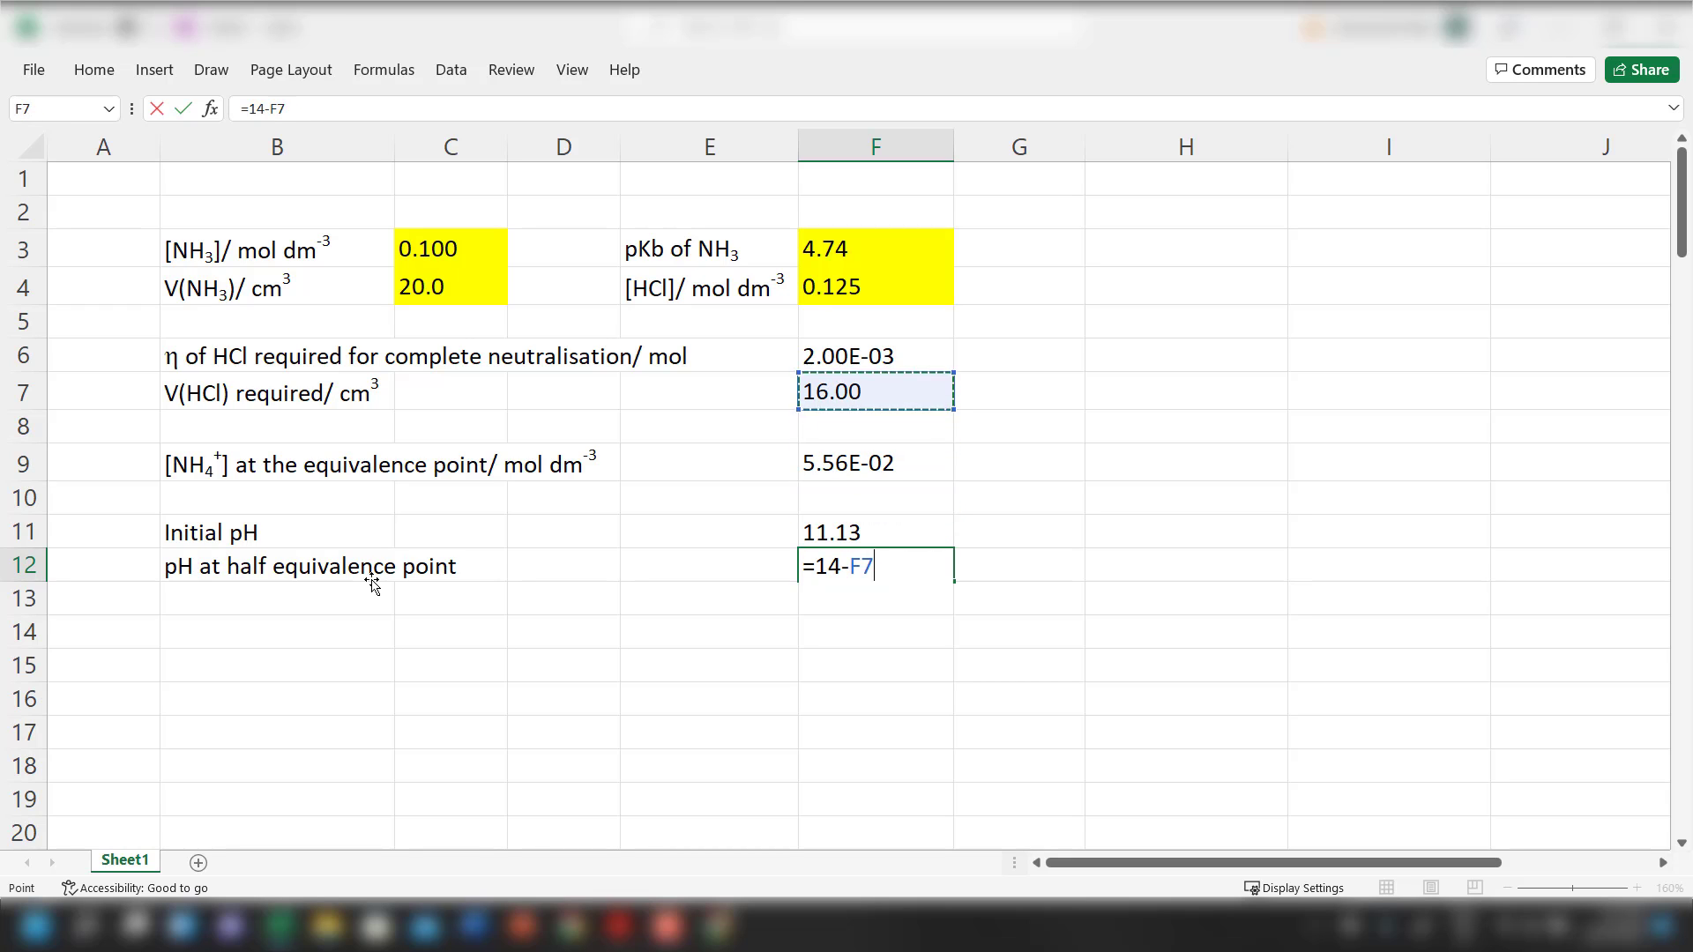
{"action": "key", "text": "Up"}
{"action": "key", "text": "Up"}
{"action": "key", "text": "Down"}
{"action": "key", "text": "Return"}
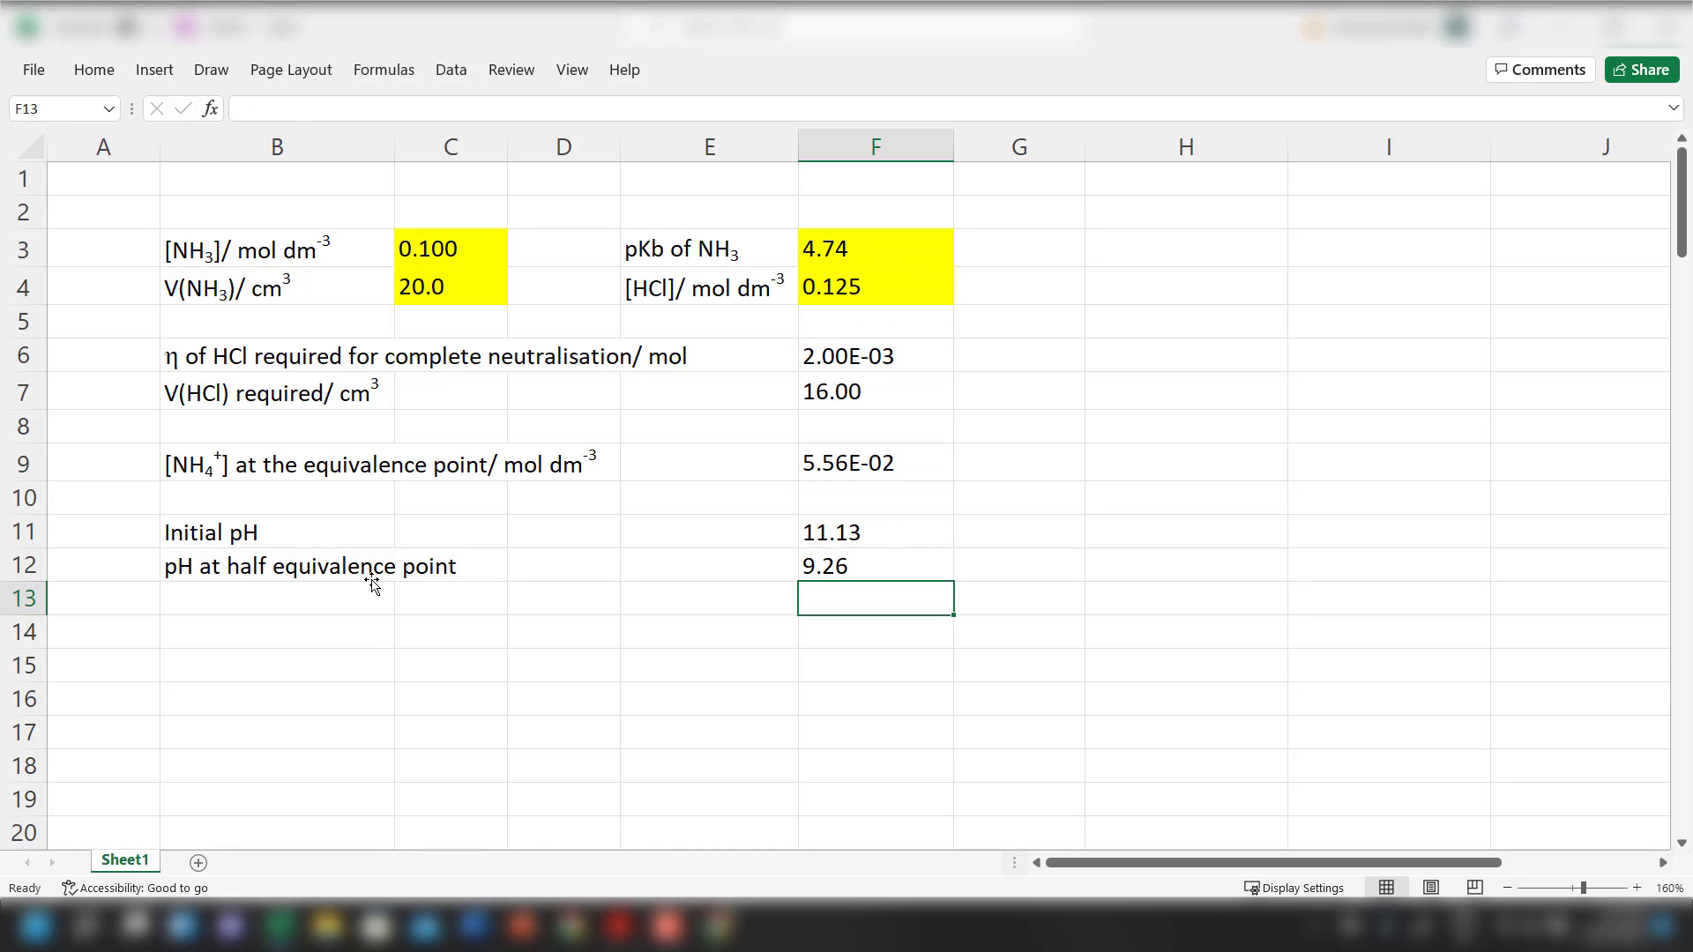
Enter the label "Ka of NH4+" in B14, leaving row 13 blank
{"action": "key", "text": "Up"}
{"action": "key", "text": "Down"}
{"action": "key", "text": "Down"}
{"action": "key", "text": "Down"}
{"action": "key", "text": "Up"}
{"action": "key", "text": "Left"}
{"action": "key", "text": "Left"}
{"action": "key", "text": "Left"}
{"action": "key", "text": "Left"}
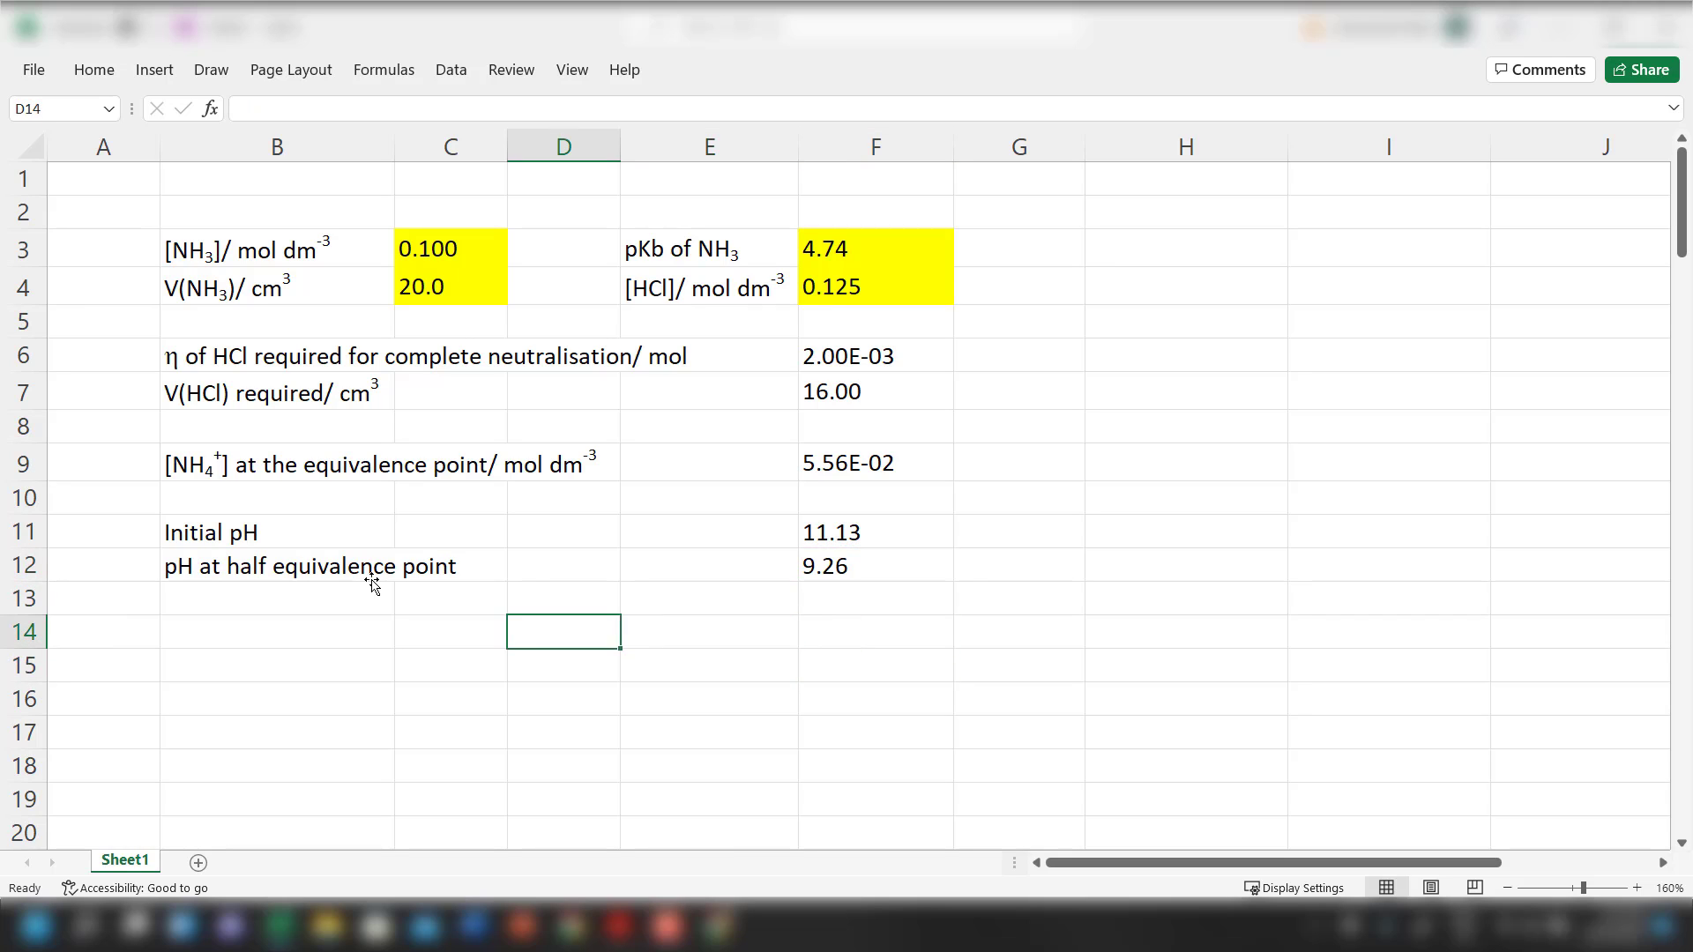
{"action": "key", "text": "Left"}
{"action": "key", "text": "Right"}
{"action": "type", "text": "Ka "}
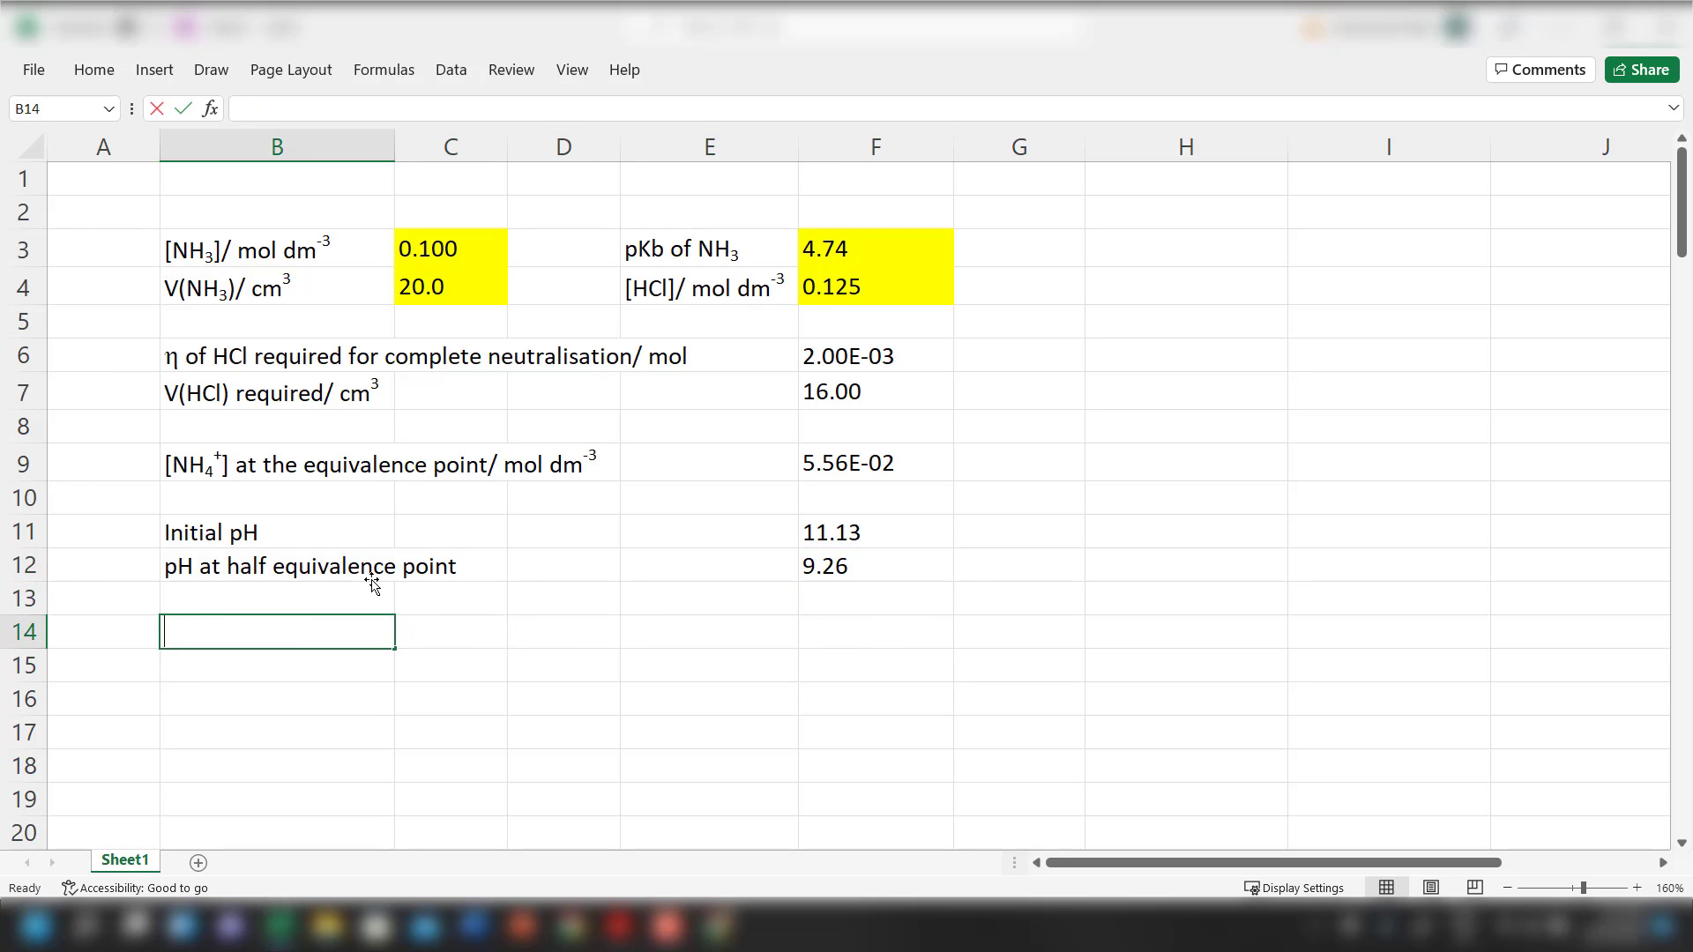
{"action": "type", "text": "of N"}
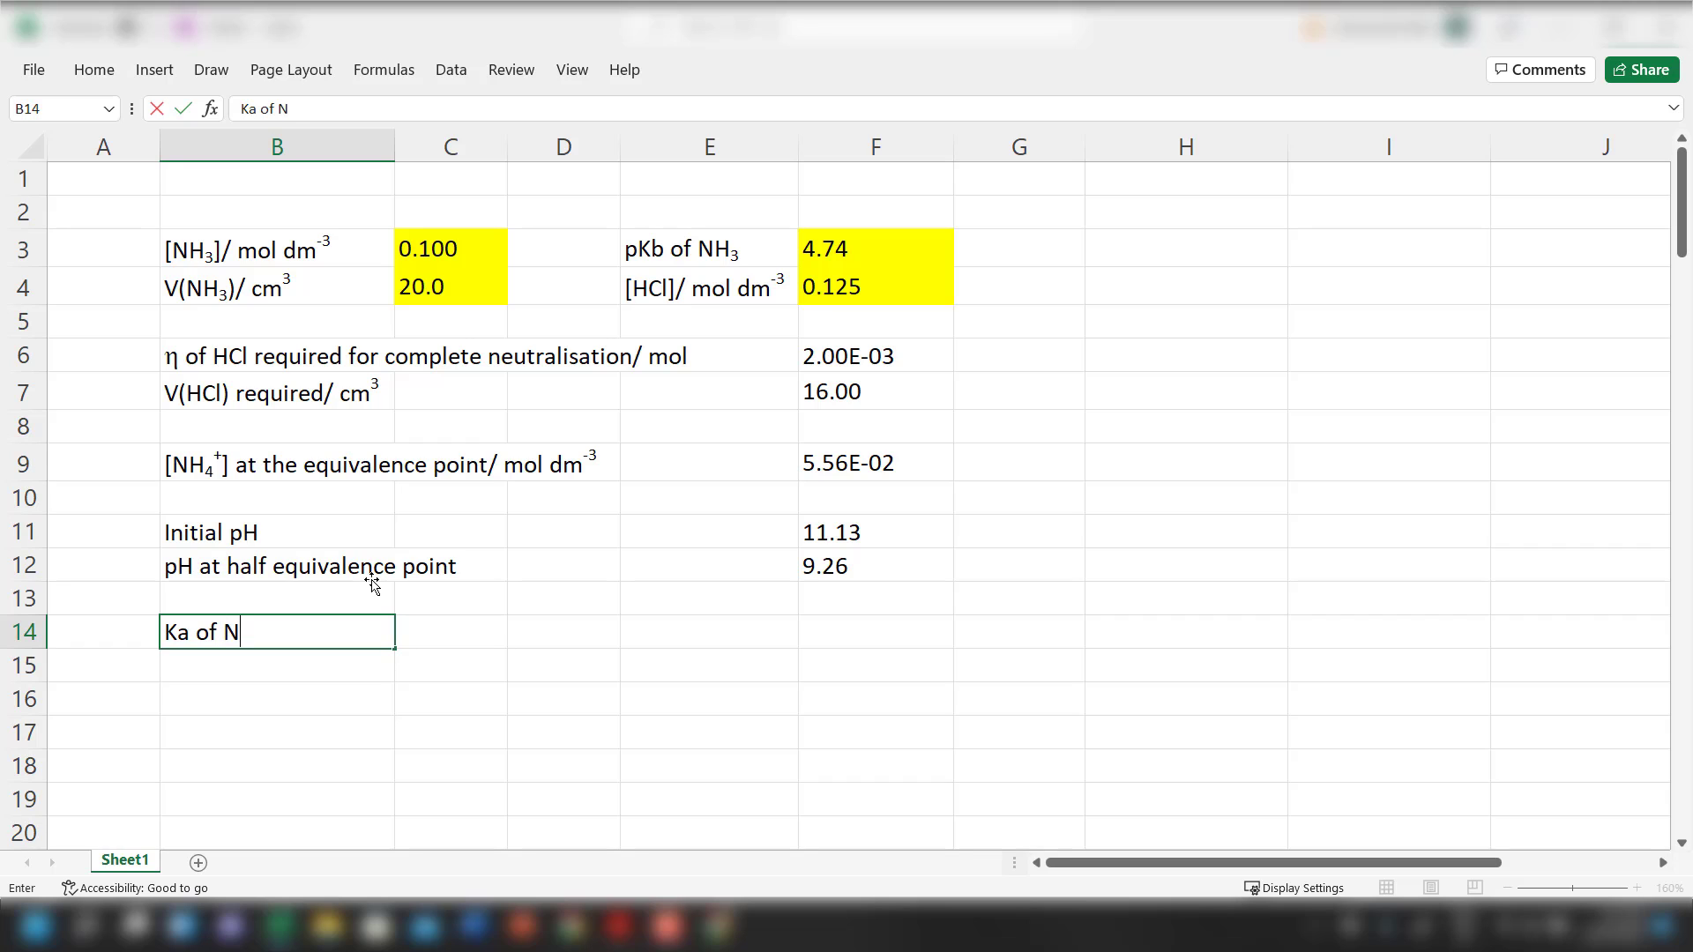
{"action": "type", "text": "H4+"}
{"action": "key", "text": "shift+Left"}
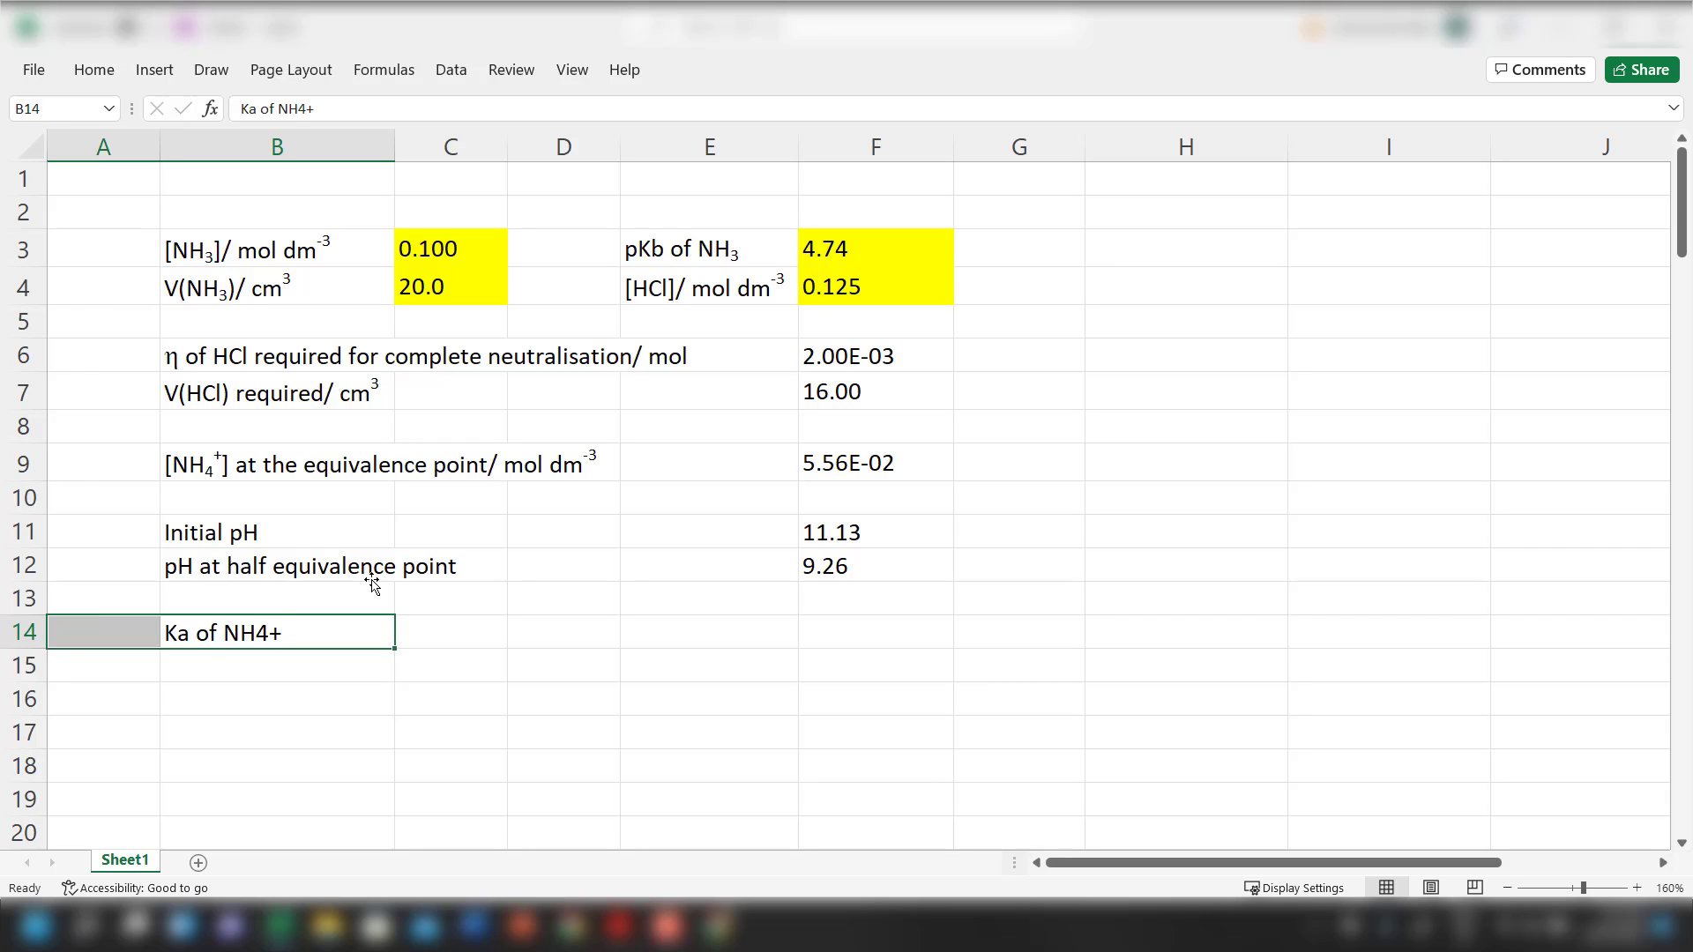
{"action": "key", "text": "ctrl+shift+plus"}
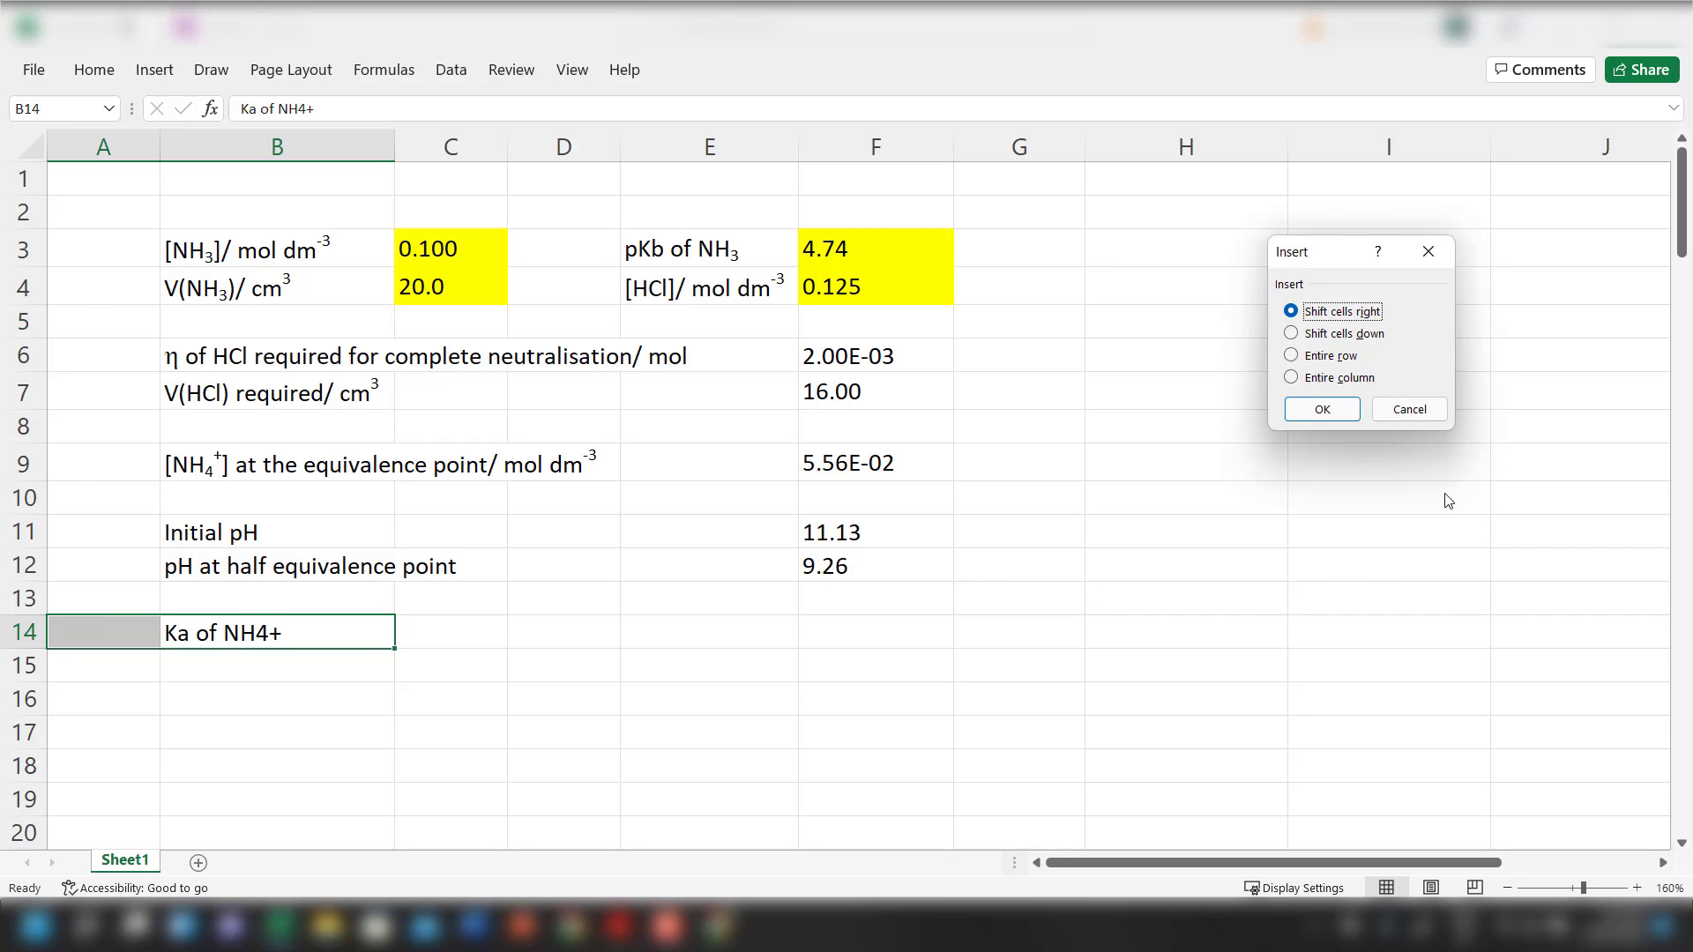
{"action": "left_click", "coordinate": [1410, 409]}
{"action": "left_click", "coordinate": [359, 635]}
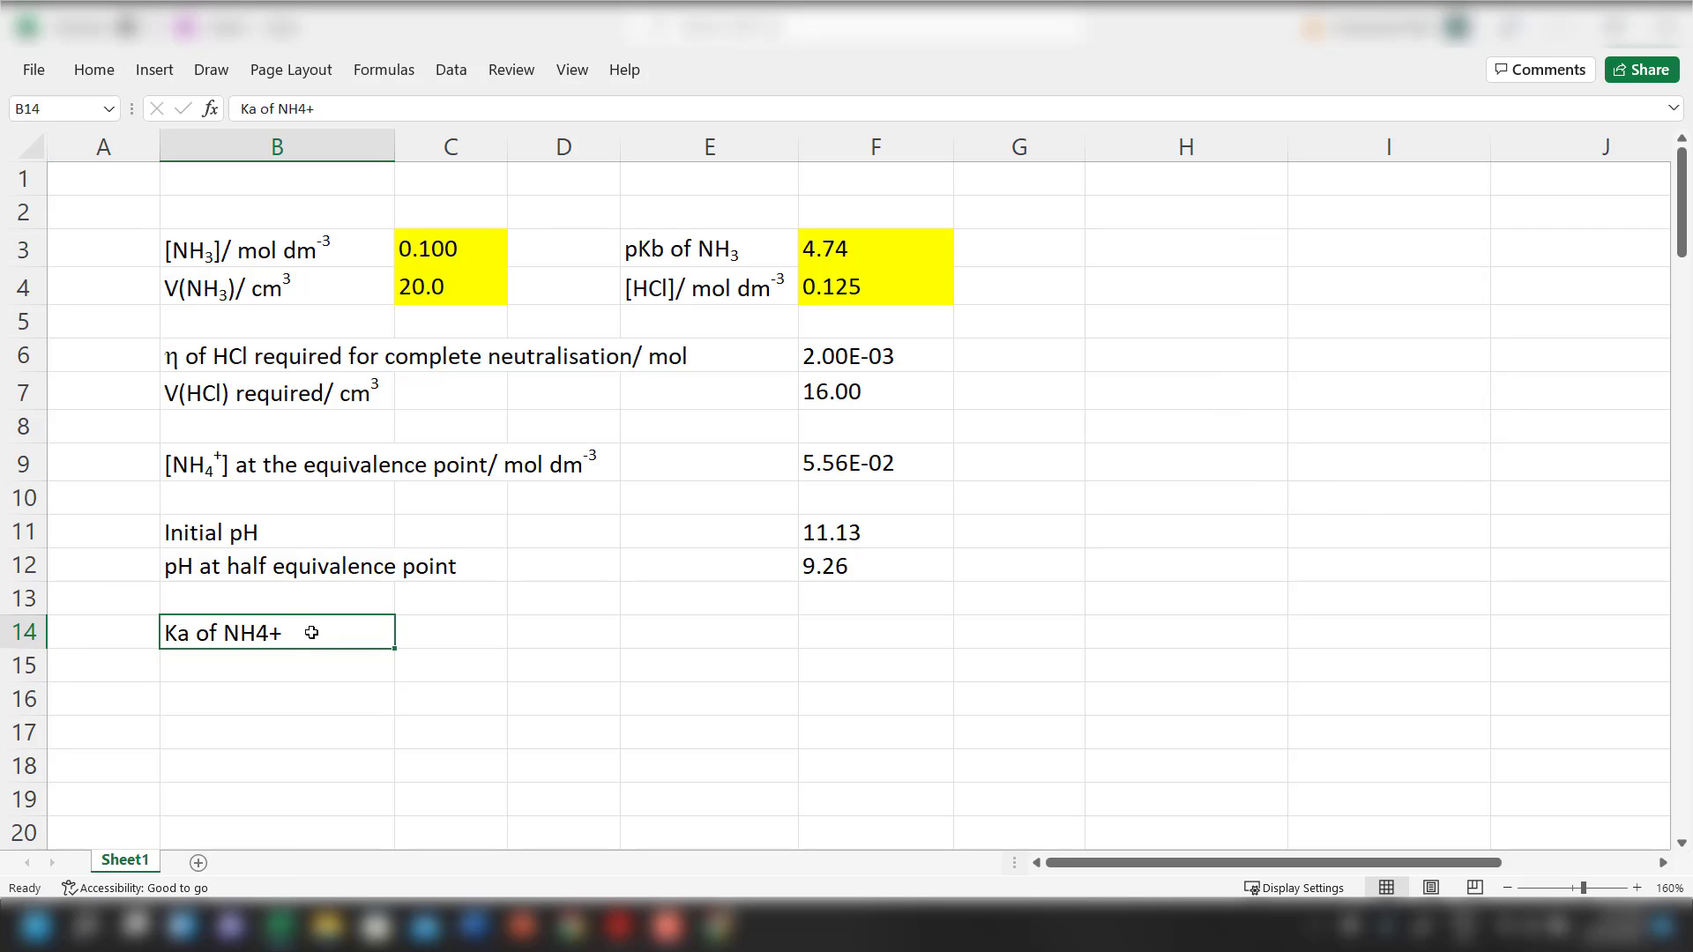
Format the NH4+ text in the B14 label with the plus sign as superscript and the 4 as subscript
{"action": "double_click", "coordinate": [313, 633]}
{"action": "key", "text": "shift+Left"}
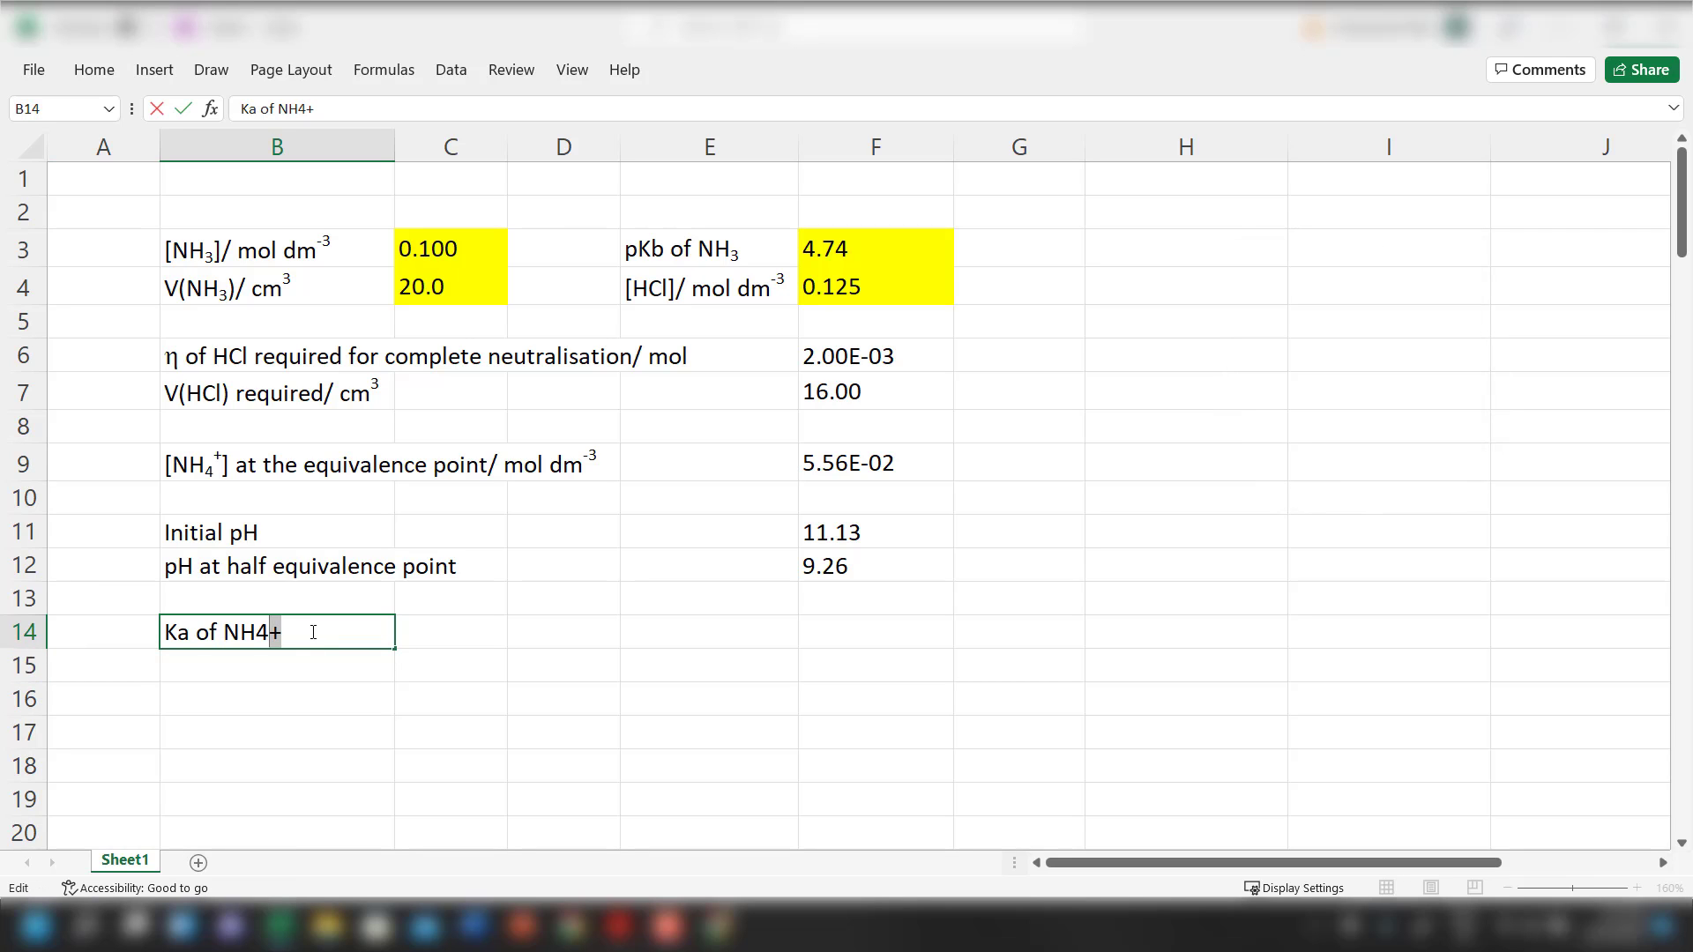
{"action": "key", "text": "ctrl+1"}
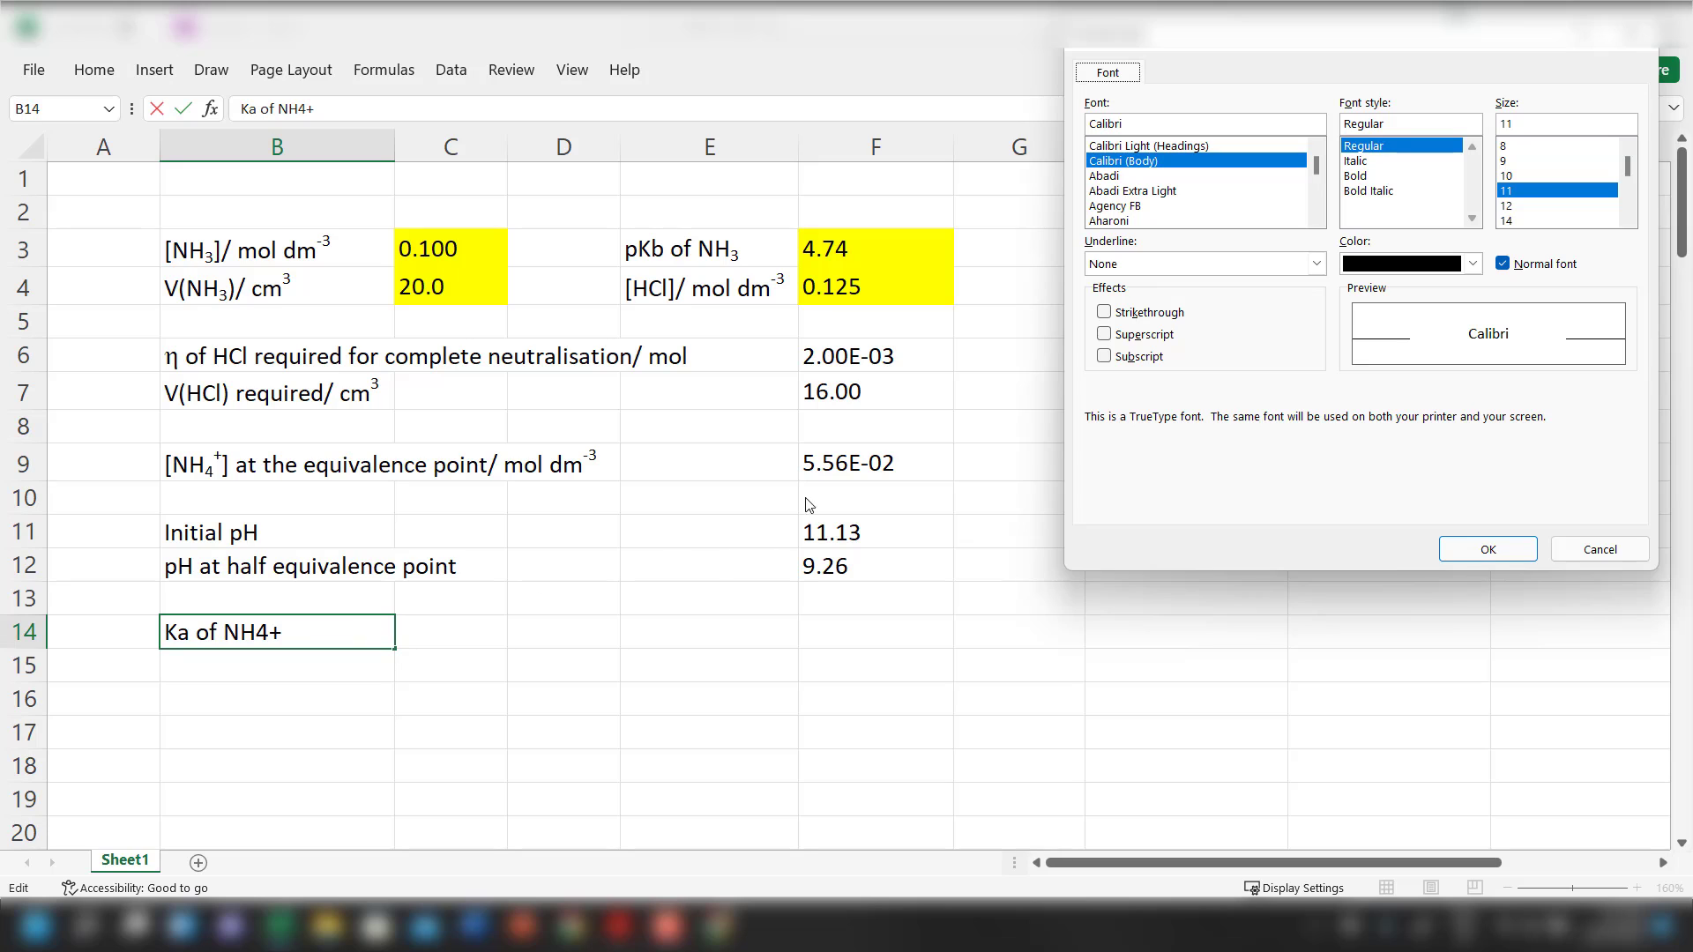
{"action": "left_click", "coordinate": [1164, 341]}
{"action": "left_click", "coordinate": [1488, 550]}
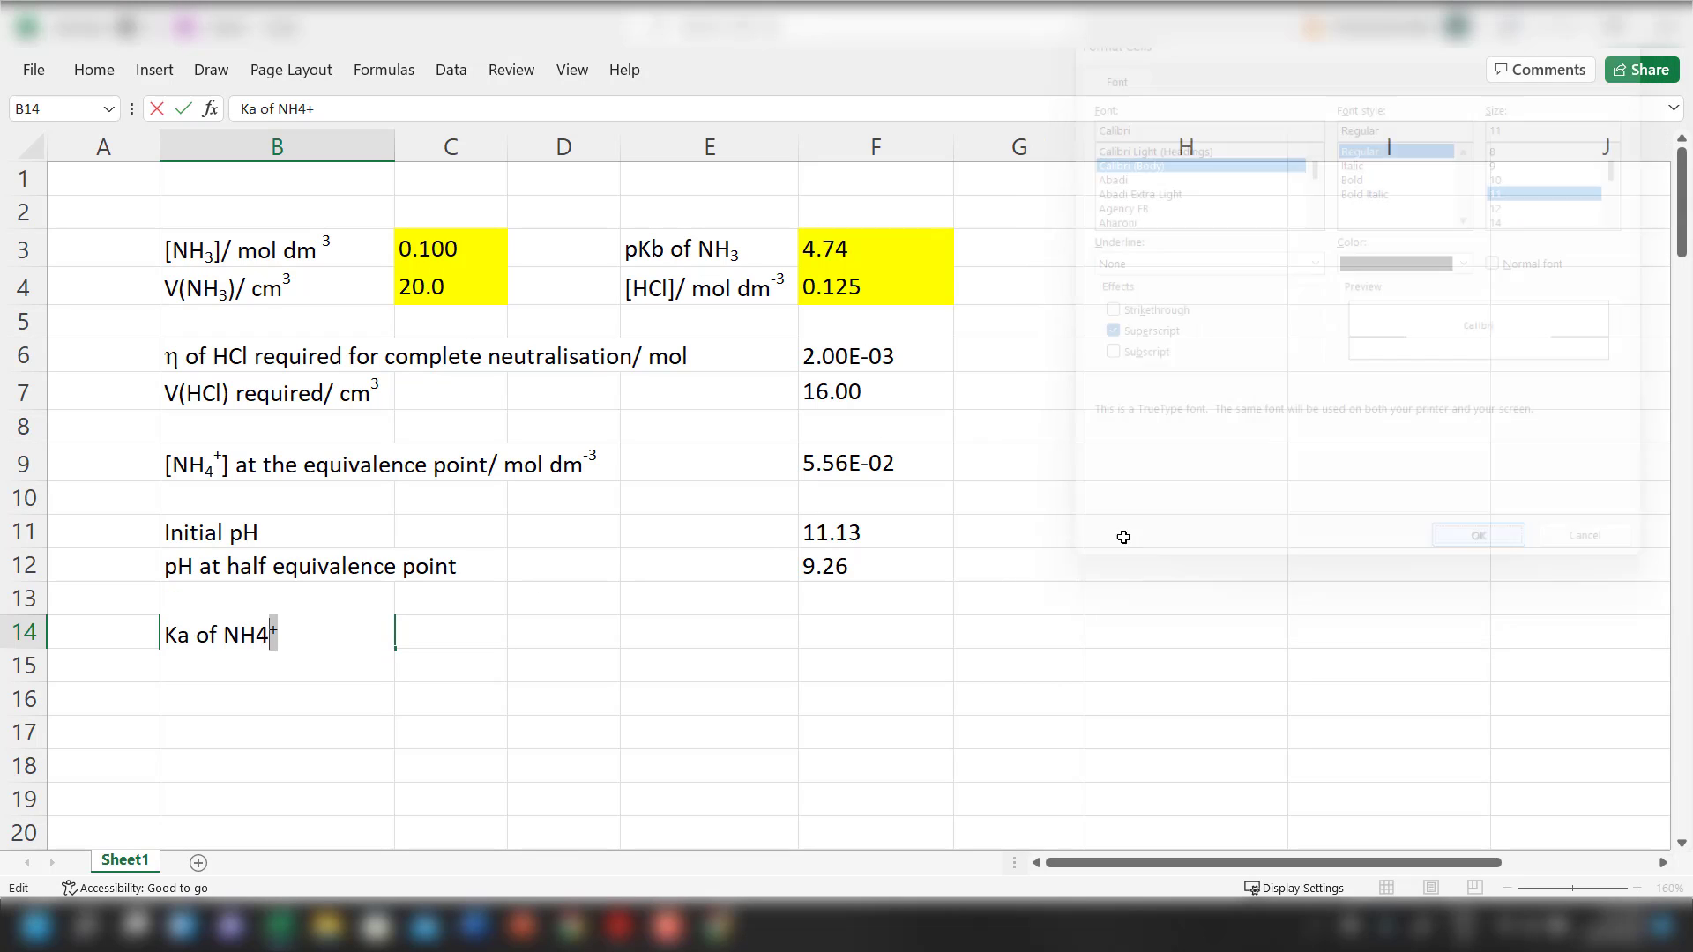
{"action": "left_click_drag", "start_coordinate": [270, 633], "coordinate": [256, 633]}
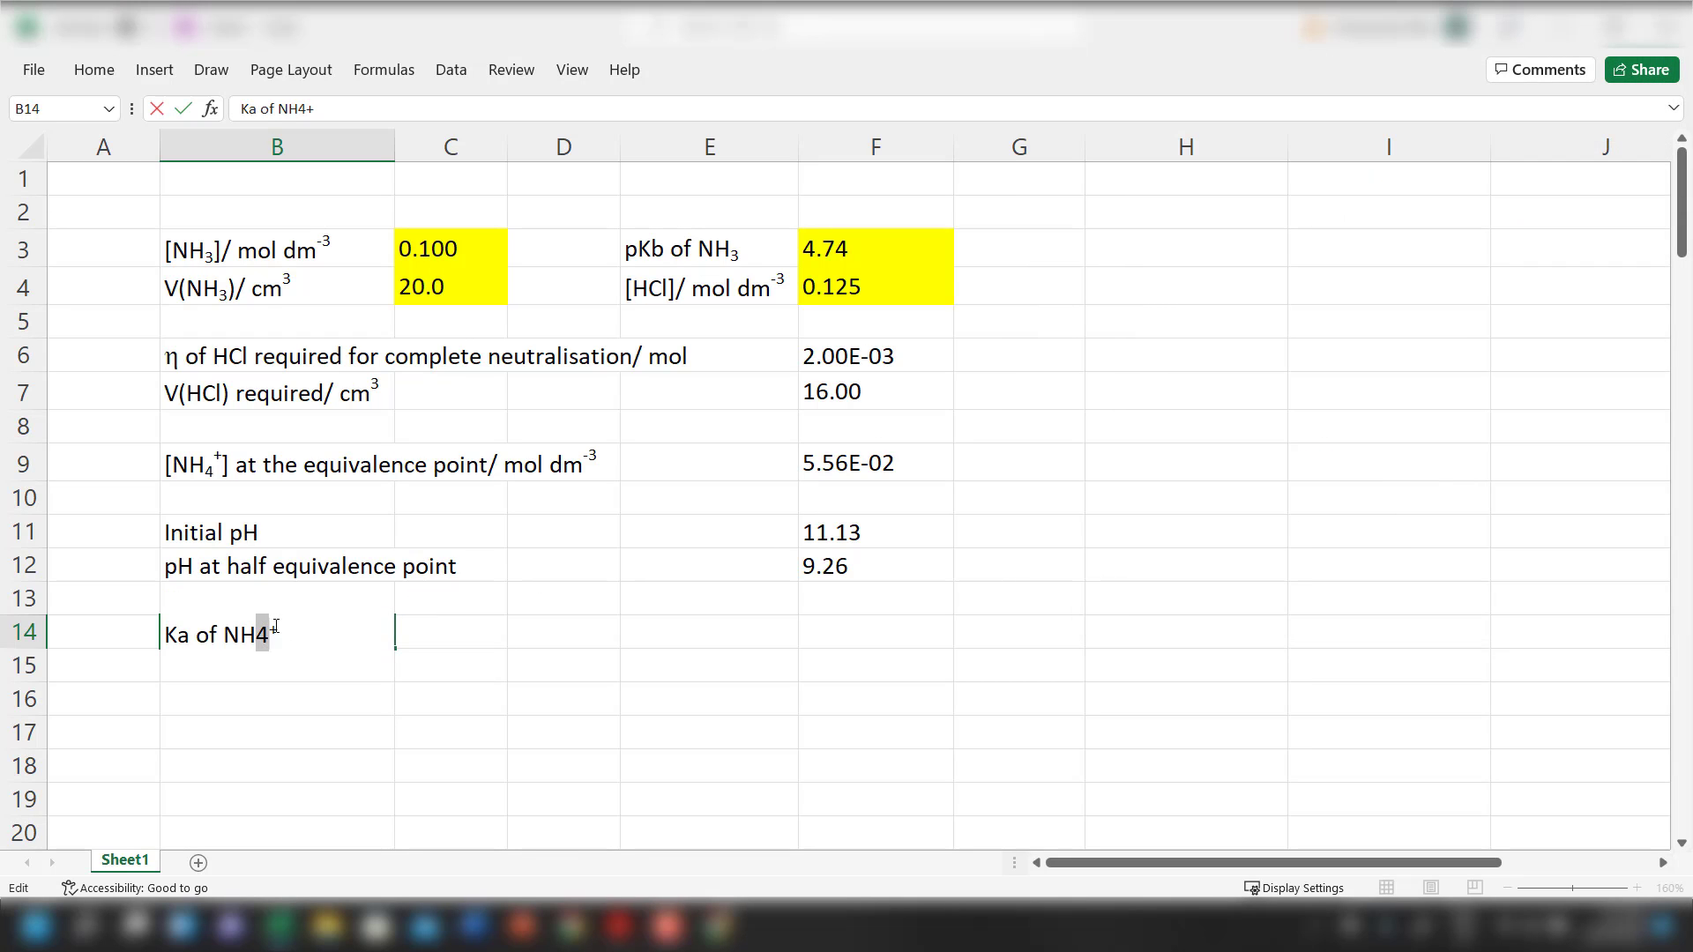
{"action": "key", "text": "ctrl+1"}
{"action": "left_click", "coordinate": [1138, 357]}
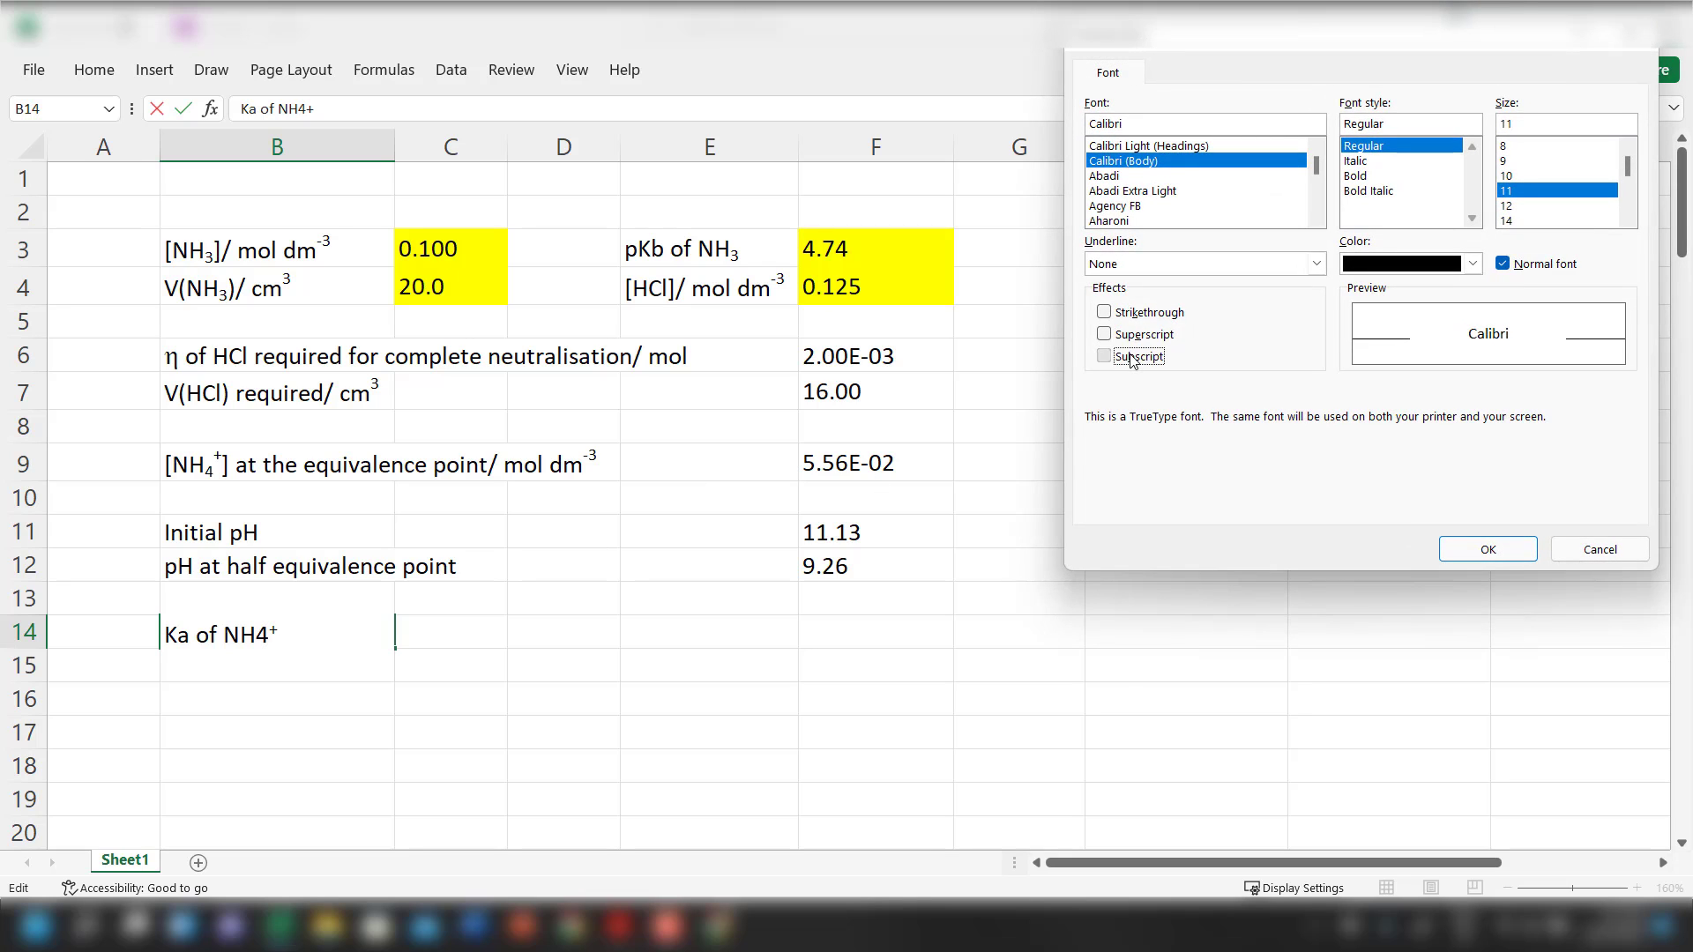
{"action": "left_click", "coordinate": [1510, 554]}
{"action": "left_click", "coordinate": [696, 767]}
Calculate the Ka of NH4+ in F14 with the formula =(10^-14)/(10^-F3)
{"action": "left_click", "coordinate": [895, 627]}
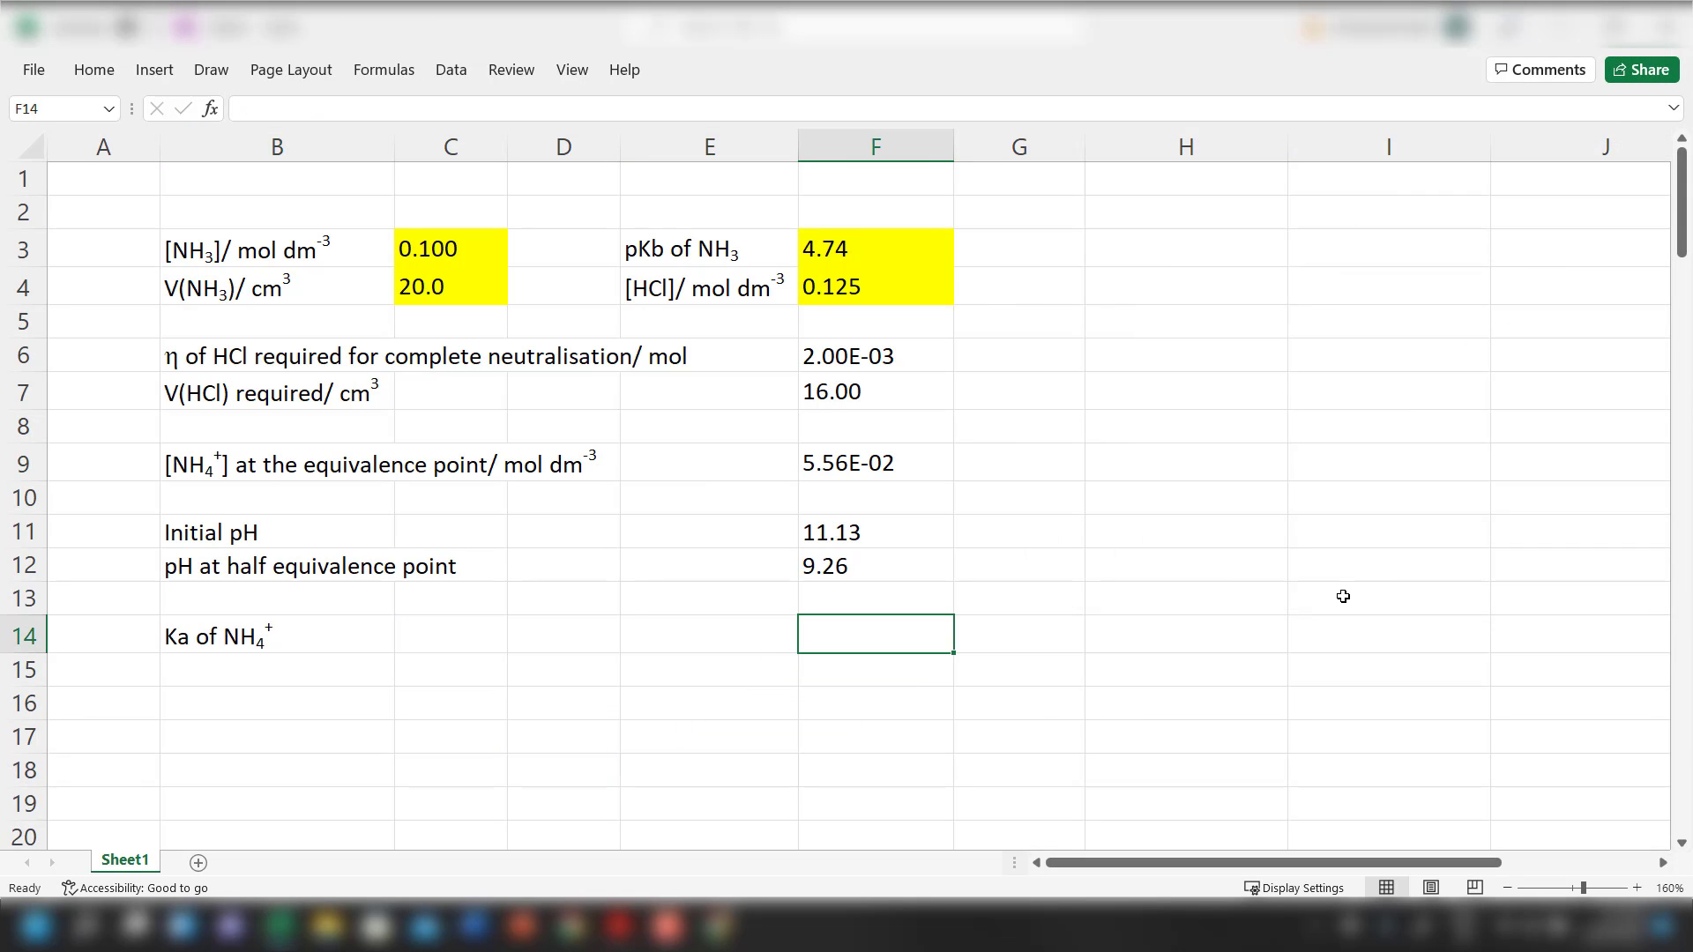
{"action": "type", "text": "=("}
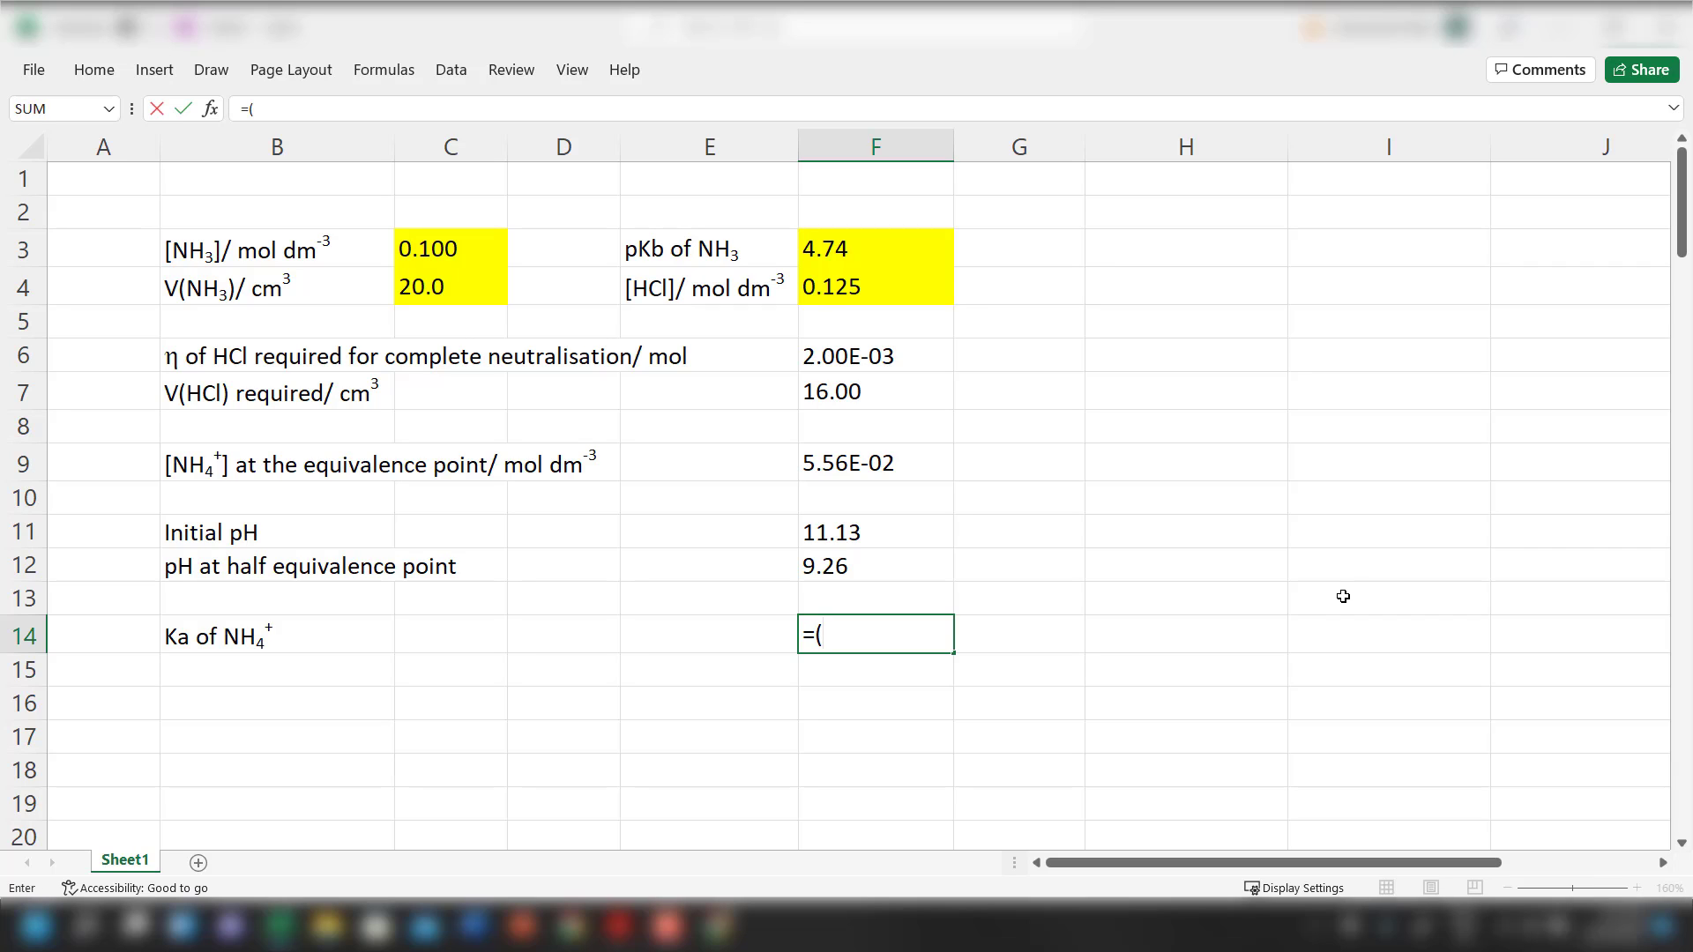
{"action": "type", "text": "10^-14)/"}
{"action": "type", "text": "(10"}
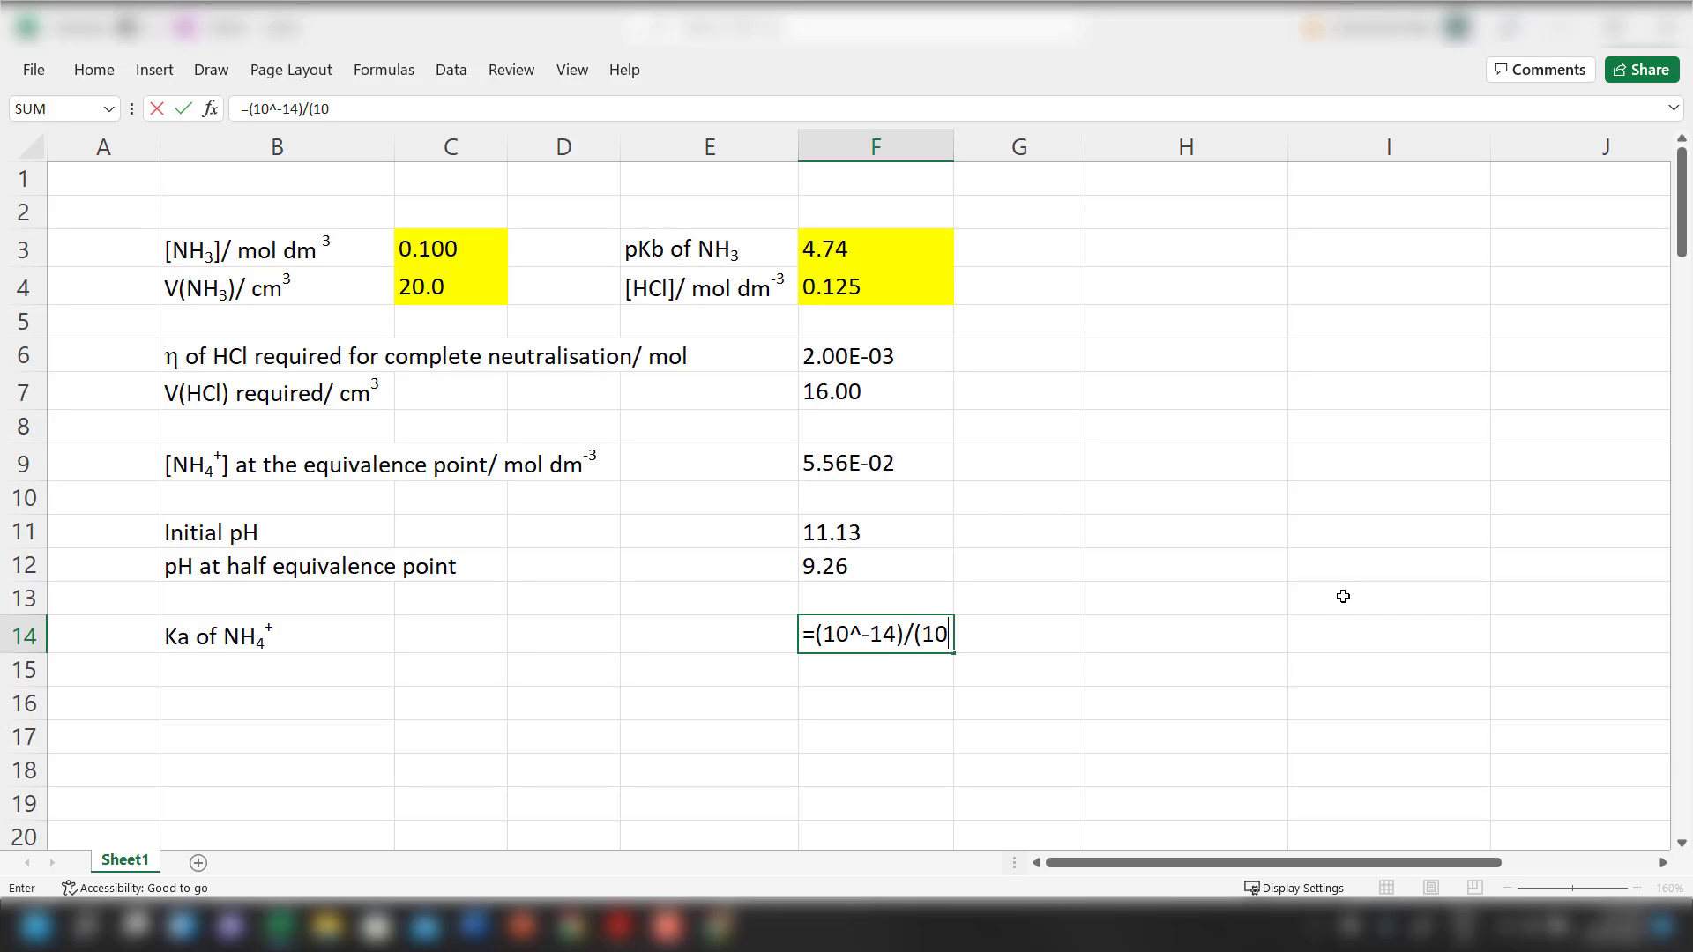
{"action": "type", "text": "^-"}
{"action": "left_click", "coordinate": [824, 251]}
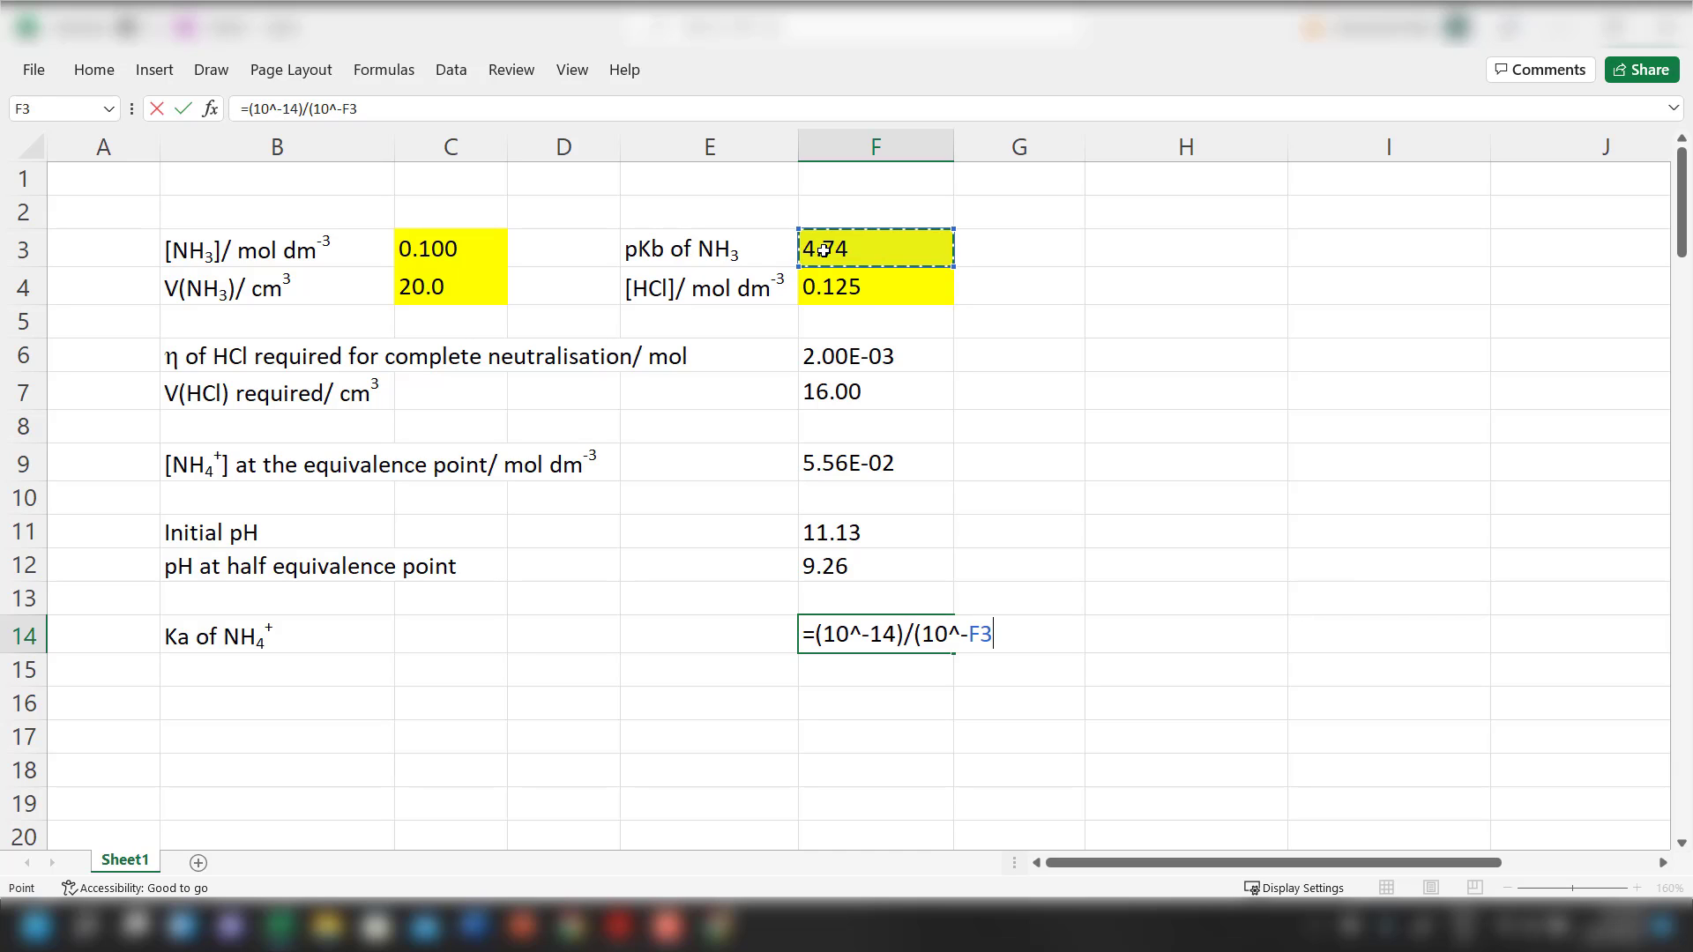
{"action": "type", "text": ")"}
{"action": "key", "text": "Return"}
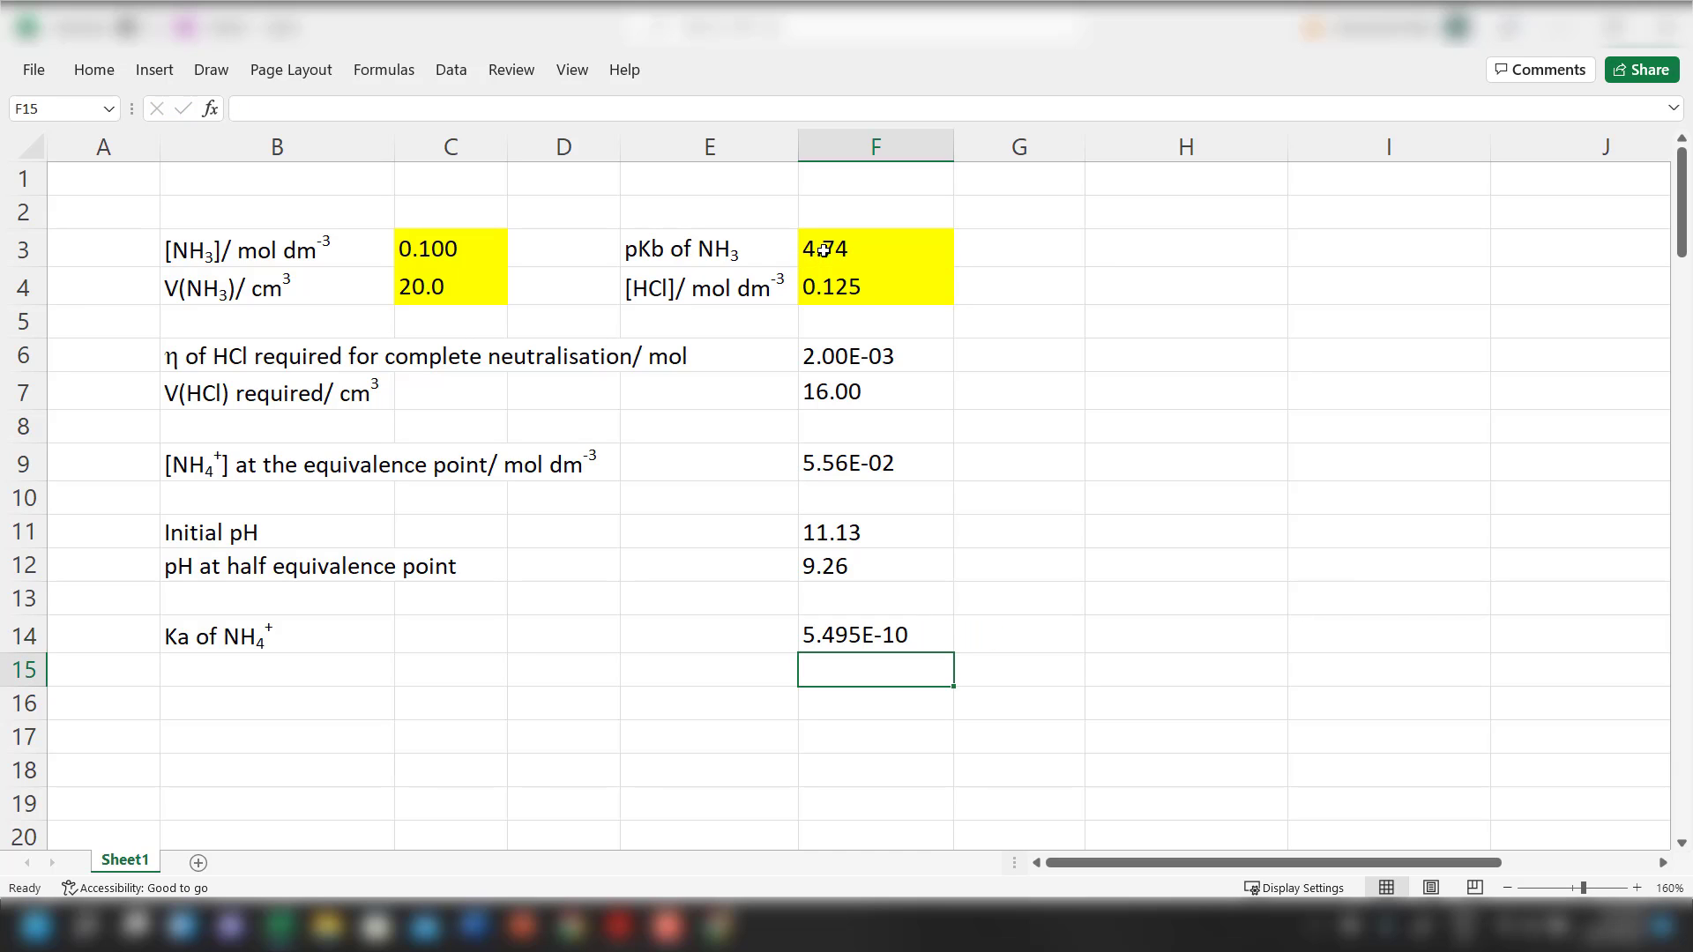
{"action": "key", "text": "Up"}
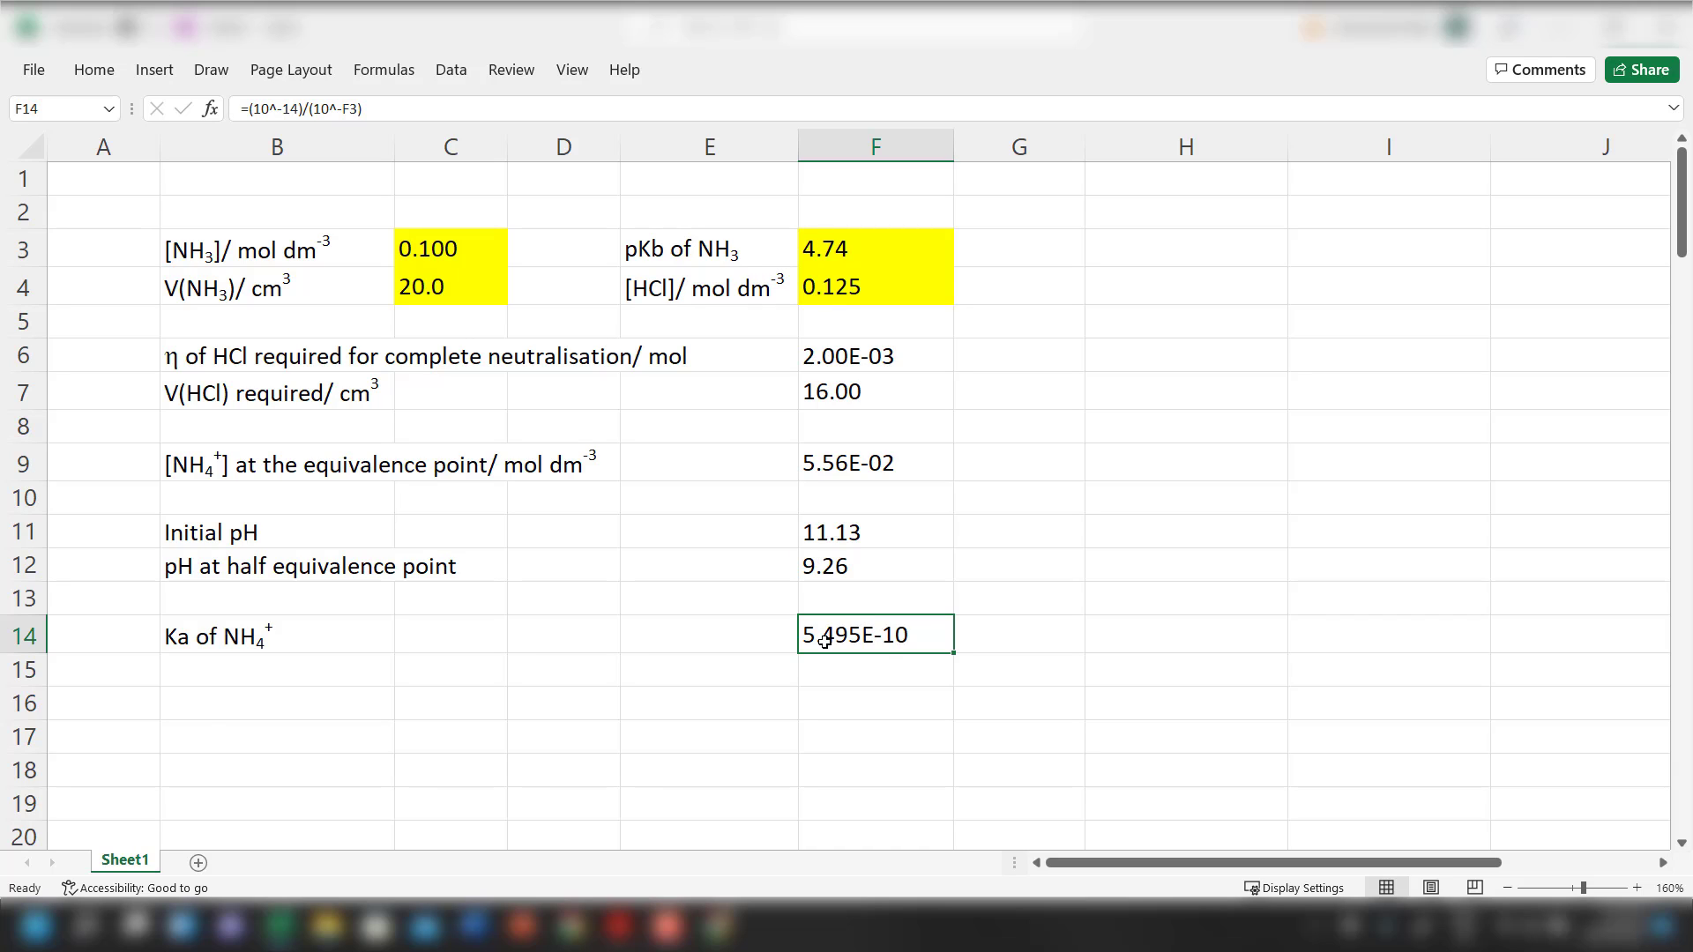
Enter the label "pH" in B15, directly below the Ka label
{"action": "left_click", "coordinate": [280, 677]}
{"action": "type", "text": "p"}
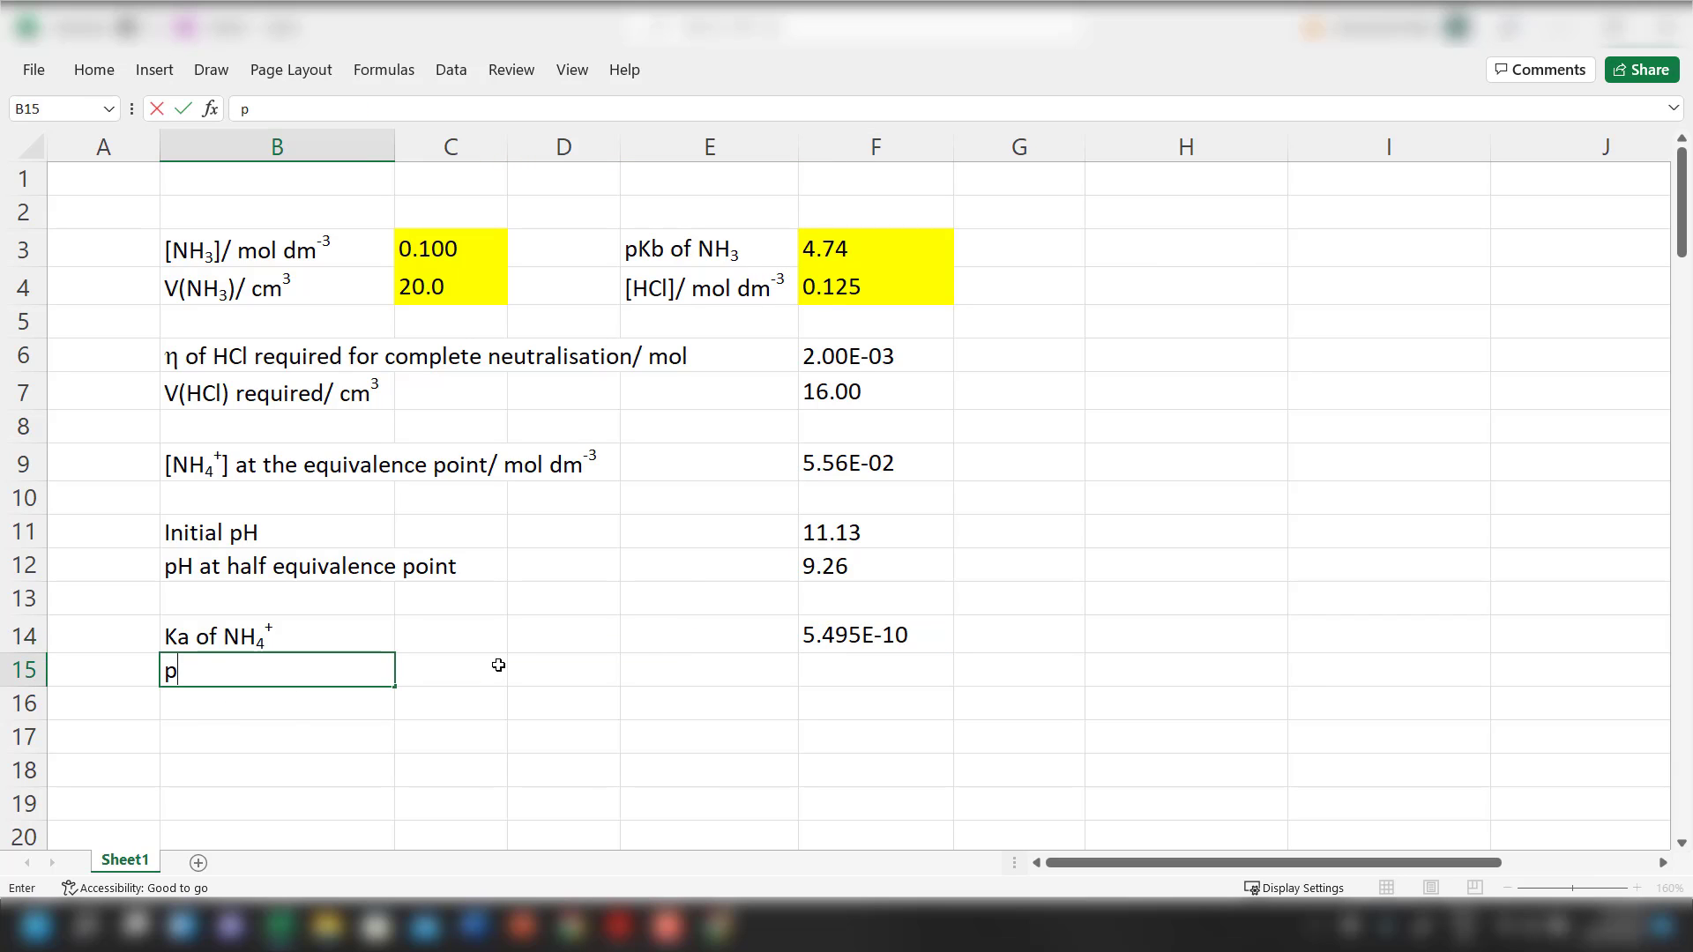
{"action": "type", "text": "H"}
{"action": "key", "text": "Return"}
{"action": "key", "text": "Up"}
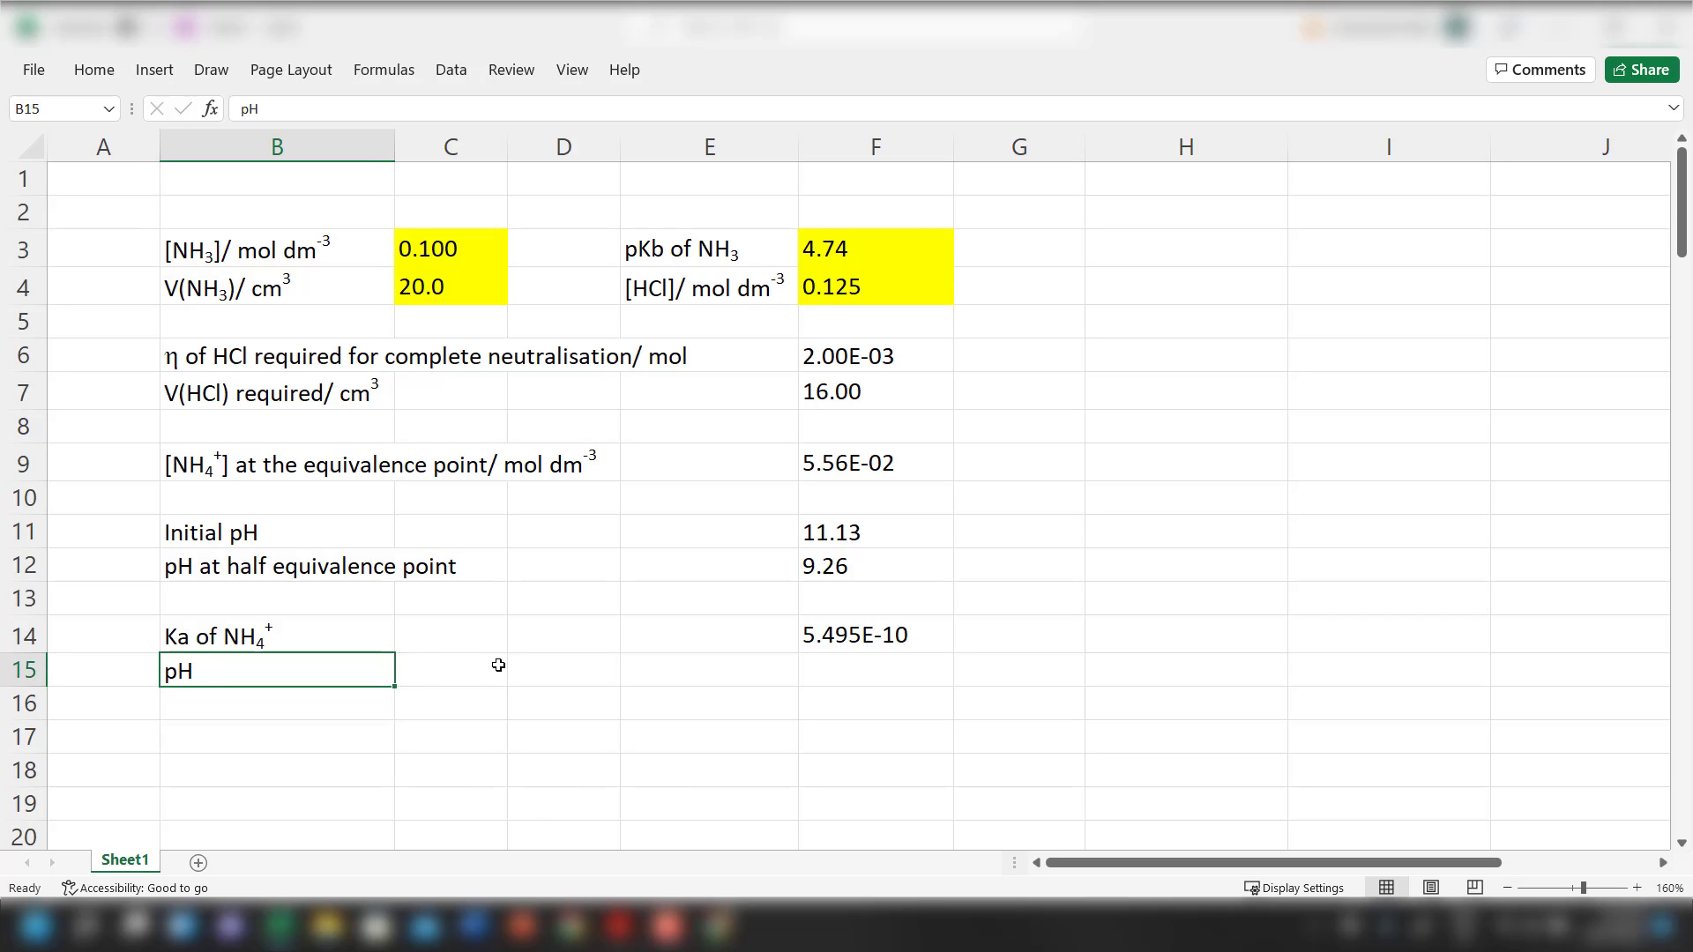
{"action": "key", "text": "Right"}
{"action": "key", "text": "Right"}
{"action": "key", "text": "Right"}
{"action": "key", "text": "Right"}
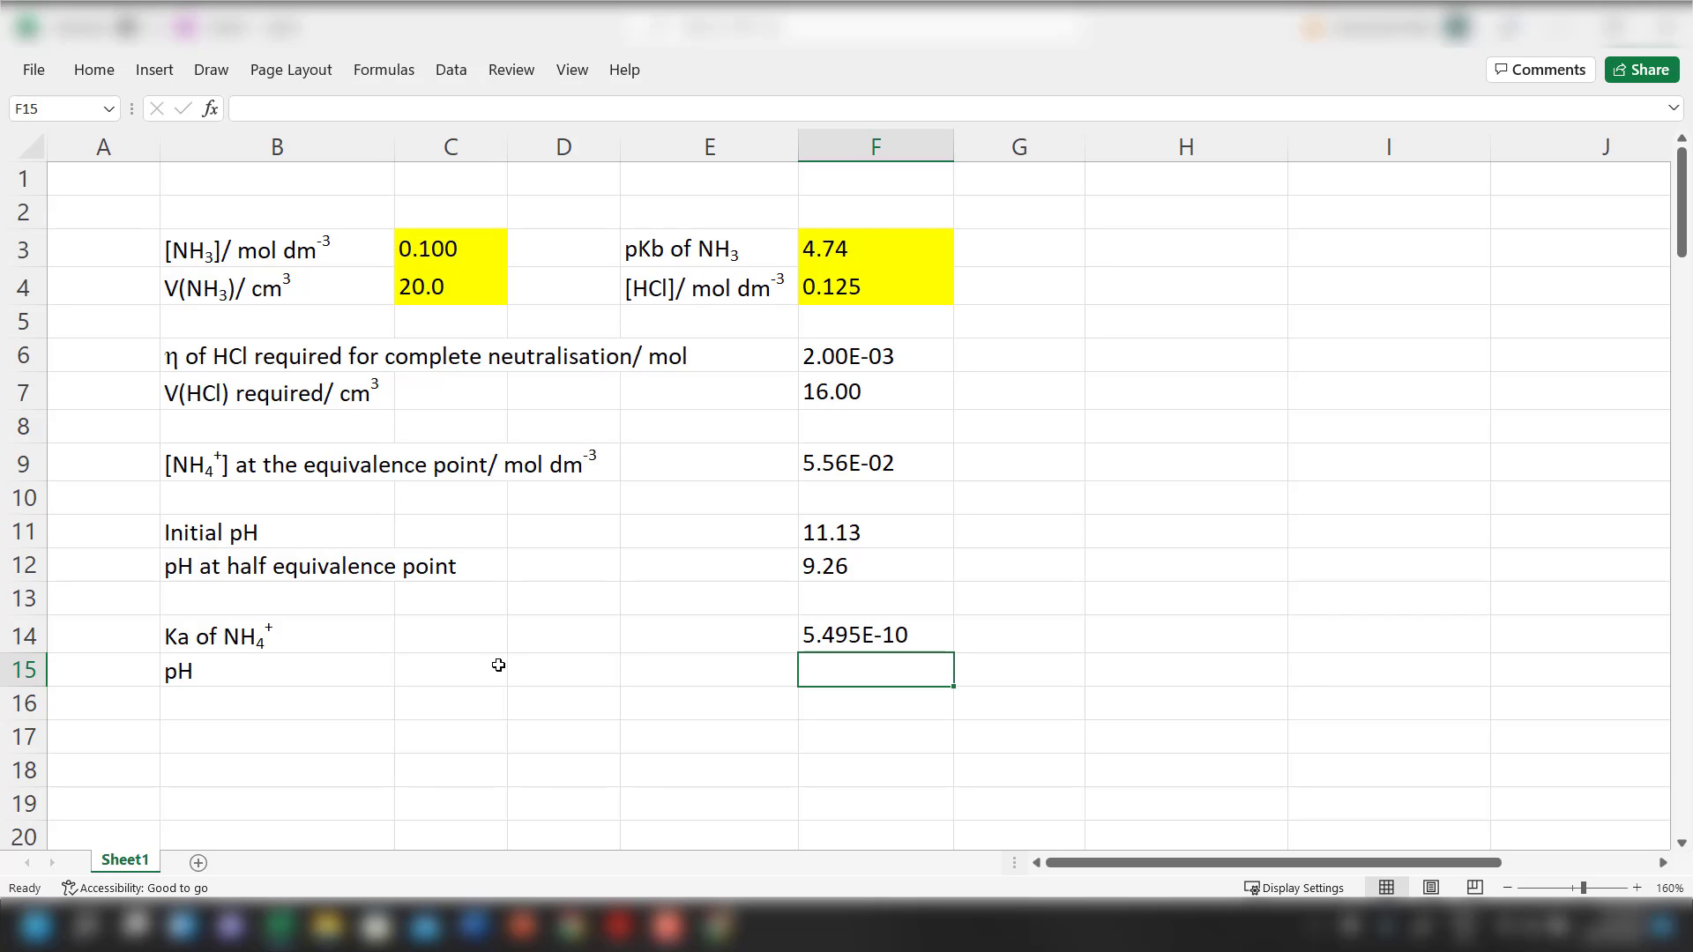
{"action": "key", "text": "Left"}
{"action": "key", "text": "Left"}
{"action": "key", "text": "Left"}
{"action": "key", "text": "Right"}
{"action": "key", "text": "Right"}
{"action": "key", "text": "Right"}
Switch to the whiteboard and handwrite the equilibrium NH4+ ⇌ NH3 + H+ in red in the blank space below the Kb working
{"action": "left_click", "coordinate": [785, 808]}
{"action": "scroll", "coordinate": [1160, 703], "scroll_direction": "down", "scroll_amount": 5}
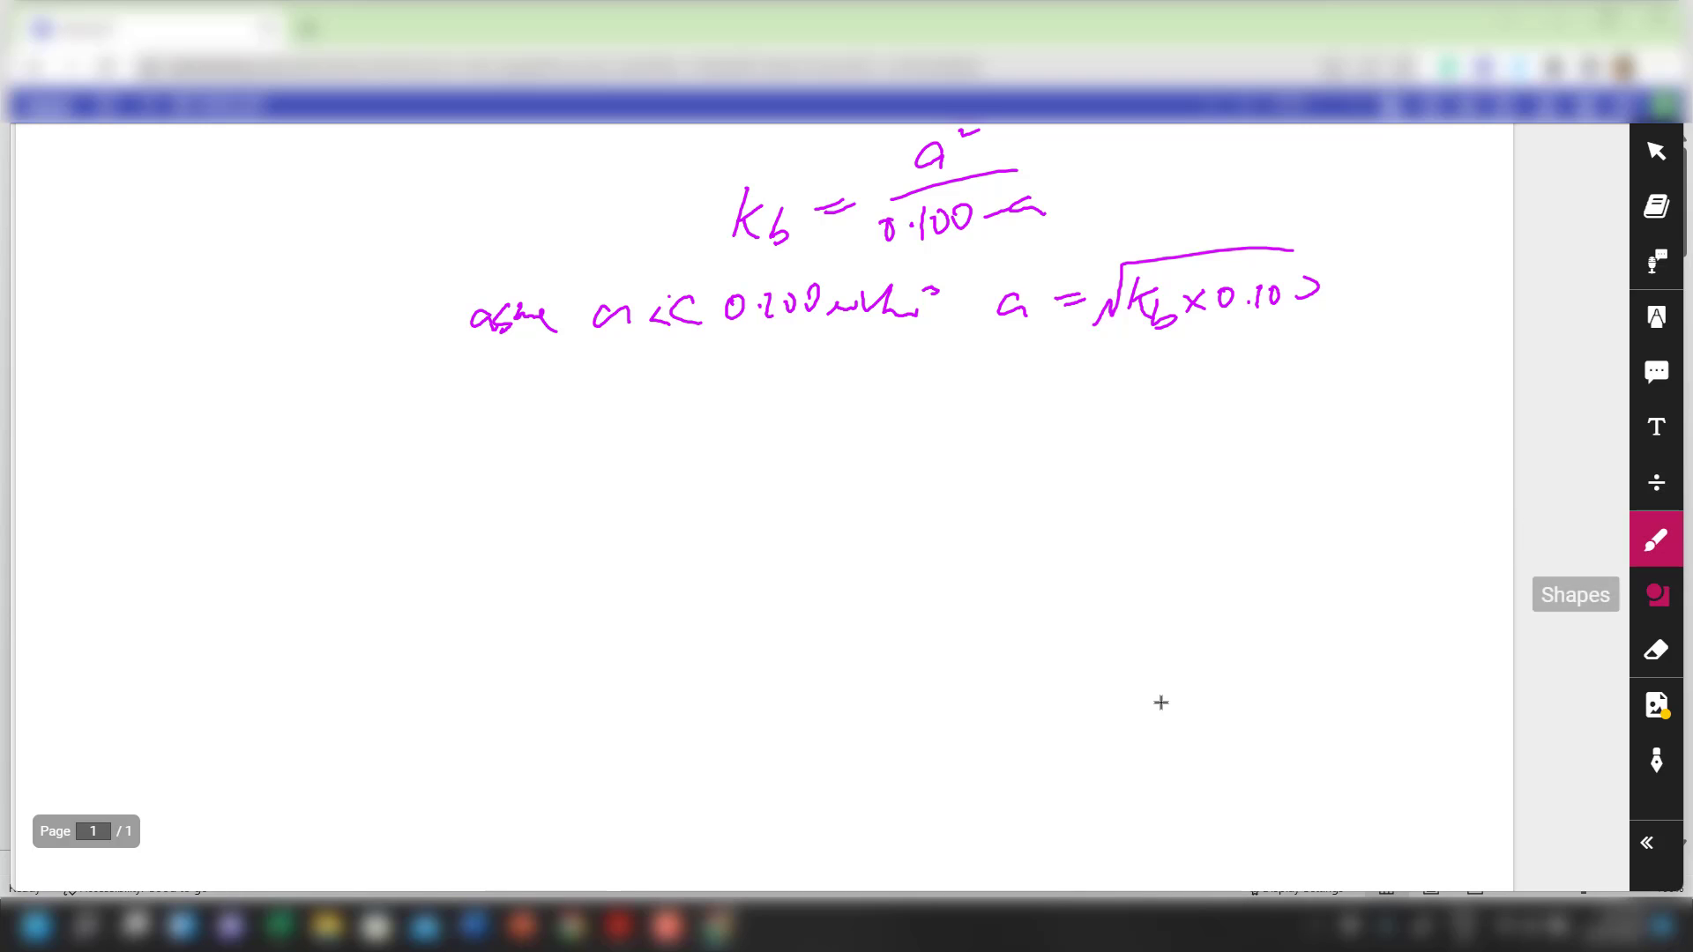
{"action": "mouse_move", "coordinate": [1656, 539]}
{"action": "left_click", "coordinate": [1601, 695]}
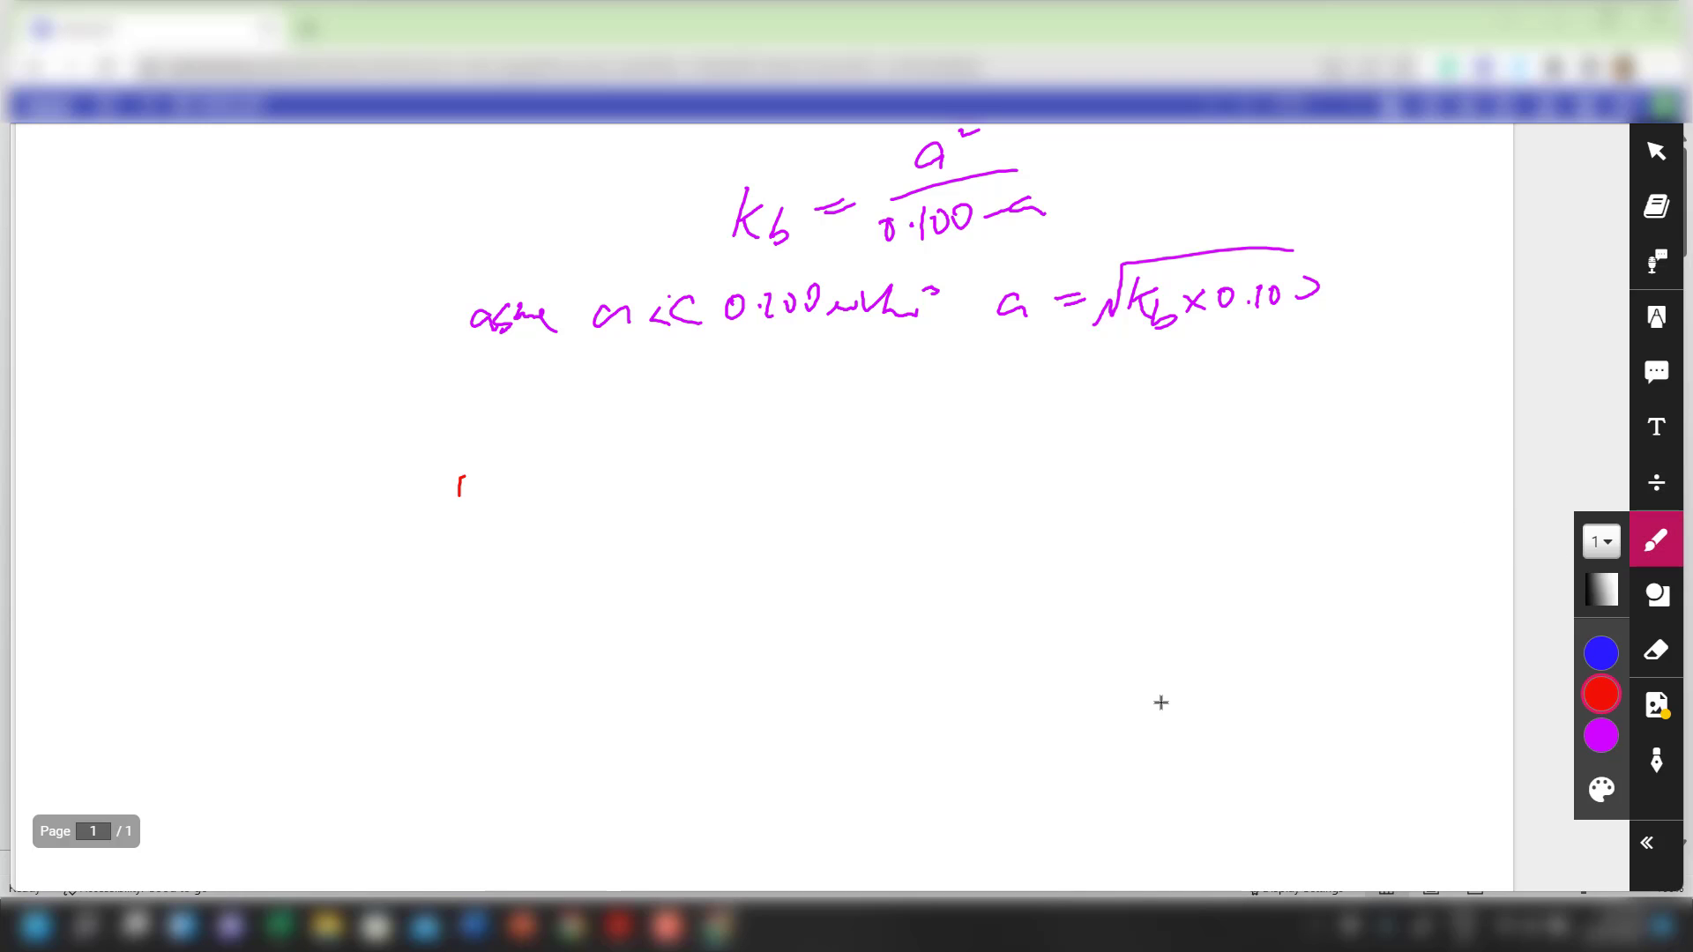
{"action": "left_click_drag", "start_coordinate": [459, 495], "coordinate": [456, 539]}
{"action": "mouse_move", "coordinate": [465, 485]}
{"action": "left_mouse_down"}
{"action": "mouse_move", "coordinate": [509, 487]}
{"action": "mouse_move", "coordinate": [516, 532]}
{"action": "left_mouse_up"}
{"action": "mouse_move", "coordinate": [521, 513]}
{"action": "left_mouse_down"}
{"action": "mouse_move", "coordinate": [541, 506]}
{"action": "mouse_move", "coordinate": [543, 522]}
{"action": "left_mouse_up"}
{"action": "left_click_drag", "start_coordinate": [554, 512], "coordinate": [567, 542]}
{"action": "left_click_drag", "start_coordinate": [571, 467], "coordinate": [601, 458]}
{"action": "mouse_move", "coordinate": [600, 446]}
{"action": "left_mouse_down"}
{"action": "mouse_move", "coordinate": [588, 487]}
{"action": "mouse_move", "coordinate": [697, 459]}
{"action": "mouse_move", "coordinate": [659, 456]}
{"action": "left_mouse_up"}
{"action": "left_click_drag", "start_coordinate": [642, 508], "coordinate": [755, 511]}
{"action": "left_click_drag", "start_coordinate": [771, 508], "coordinate": [785, 466]}
{"action": "mouse_move", "coordinate": [788, 463]}
{"action": "left_mouse_down"}
{"action": "mouse_move", "coordinate": [810, 503]}
{"action": "mouse_move", "coordinate": [839, 505]}
{"action": "left_mouse_up"}
{"action": "left_click_drag", "start_coordinate": [838, 459], "coordinate": [858, 513]}
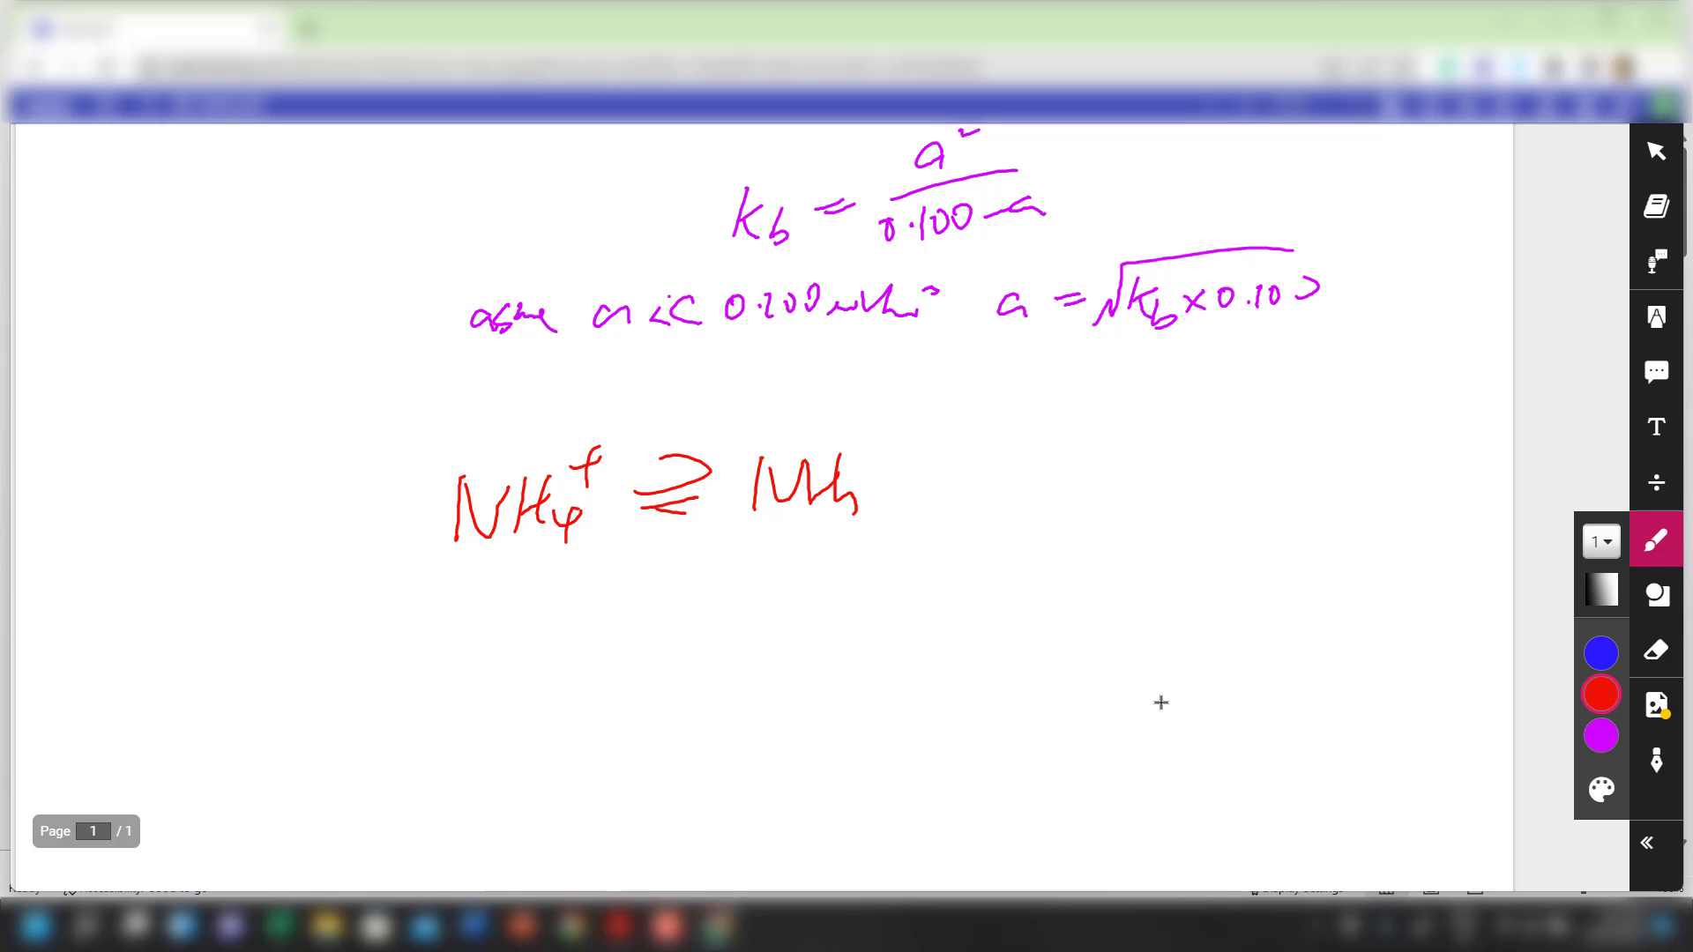
{"action": "left_click_drag", "start_coordinate": [928, 457], "coordinate": [923, 508]}
{"action": "left_click_drag", "start_coordinate": [1006, 444], "coordinate": [1030, 503]}
{"action": "mouse_move", "coordinate": [1057, 446]}
{"action": "left_mouse_down"}
{"action": "mouse_move", "coordinate": [1089, 436]}
{"action": "mouse_move", "coordinate": [1067, 474]}
{"action": "left_mouse_up"}
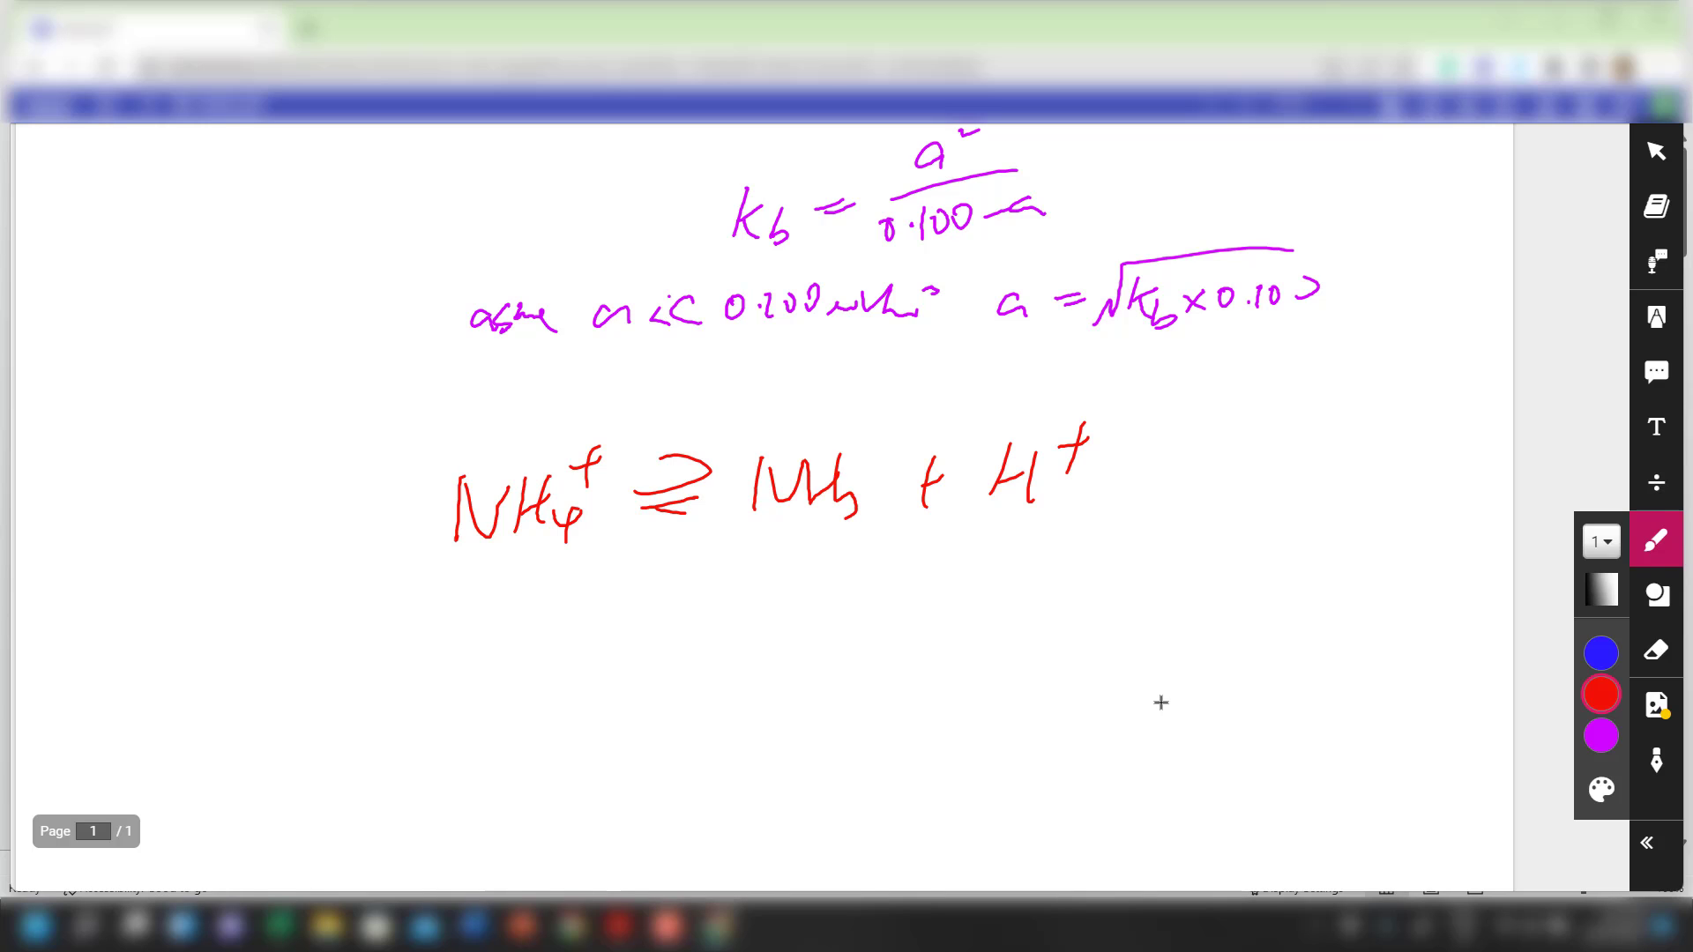
Write I, C and E row labels below the equation and fill the initial row with 0.0556 for NH4+ and dashes for the products
{"action": "mouse_move", "coordinate": [330, 592]}
{"action": "left_mouse_down"}
{"action": "mouse_move", "coordinate": [385, 572]}
{"action": "mouse_move", "coordinate": [348, 630]}
{"action": "left_mouse_up"}
{"action": "mouse_move", "coordinate": [344, 630]}
{"action": "left_mouse_down"}
{"action": "mouse_move", "coordinate": [388, 619]}
{"action": "mouse_move", "coordinate": [385, 687]}
{"action": "left_mouse_up"}
{"action": "mouse_move", "coordinate": [337, 748]}
{"action": "left_mouse_down"}
{"action": "mouse_move", "coordinate": [344, 788]}
{"action": "mouse_move", "coordinate": [371, 763]}
{"action": "left_mouse_up"}
{"action": "left_click_drag", "start_coordinate": [359, 790], "coordinate": [395, 764]}
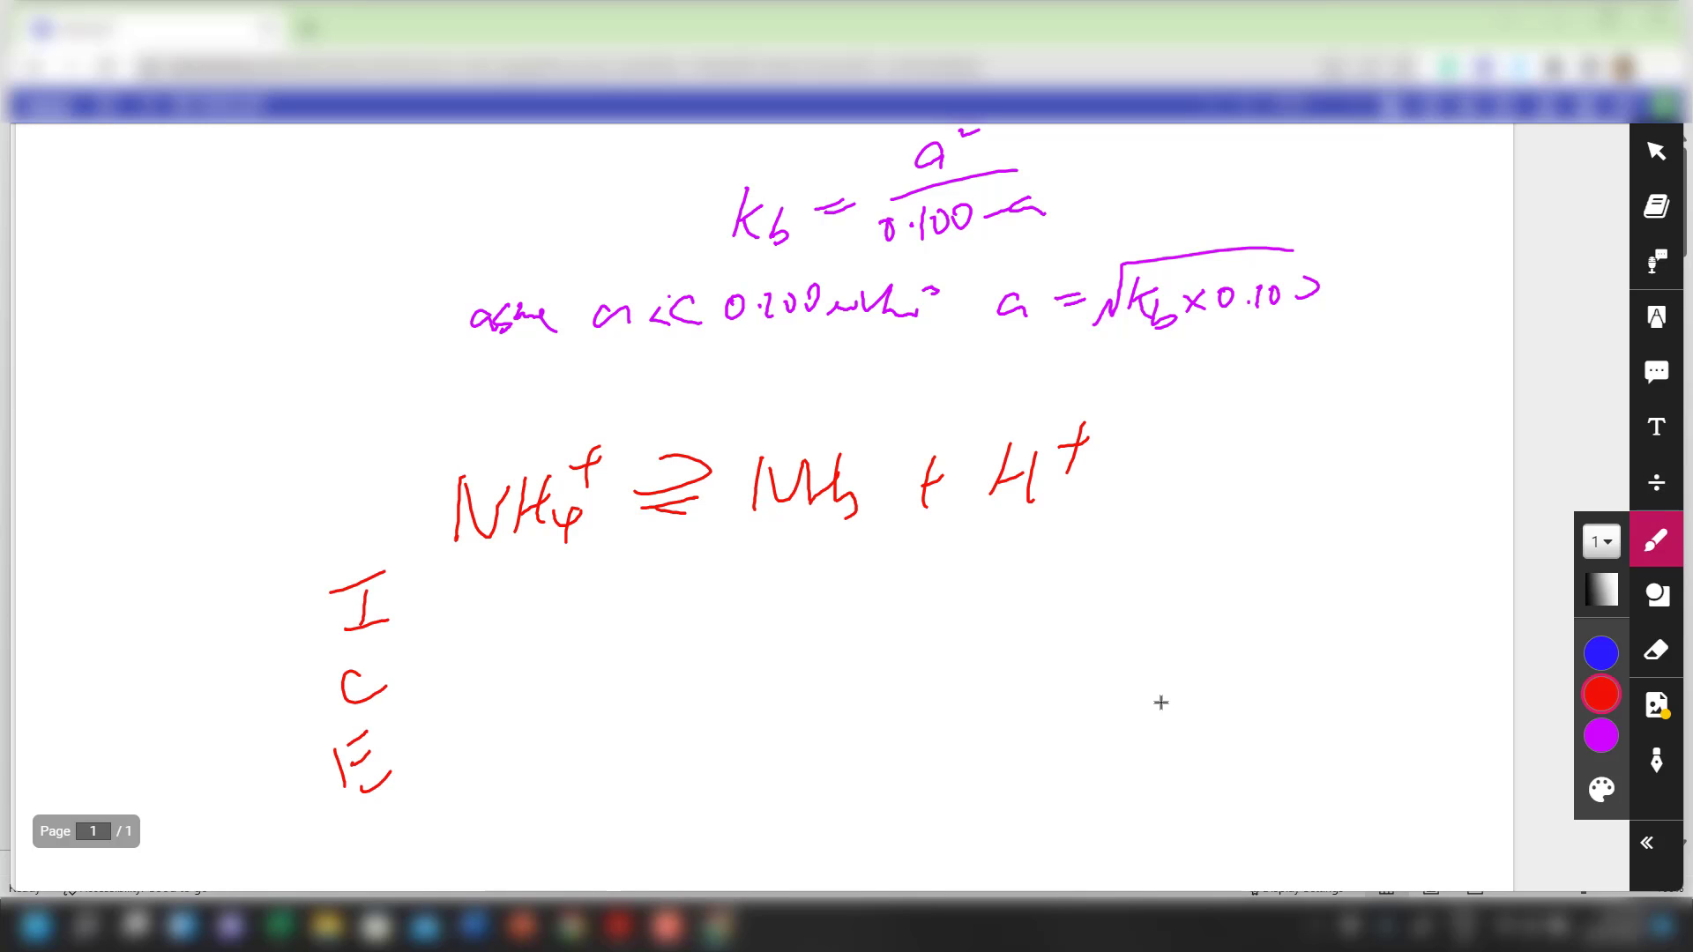
{"action": "mouse_move", "coordinate": [480, 579]}
{"action": "left_mouse_down"}
{"action": "mouse_move", "coordinate": [478, 603]}
{"action": "mouse_move", "coordinate": [516, 583]}
{"action": "left_mouse_up"}
{"action": "left_click_drag", "start_coordinate": [540, 560], "coordinate": [557, 582]}
{"action": "mouse_move", "coordinate": [561, 584]}
{"action": "left_mouse_down"}
{"action": "mouse_move", "coordinate": [578, 565]}
{"action": "mouse_move", "coordinate": [586, 591]}
{"action": "left_mouse_up"}
{"action": "left_click_drag", "start_coordinate": [589, 555], "coordinate": [613, 598]}
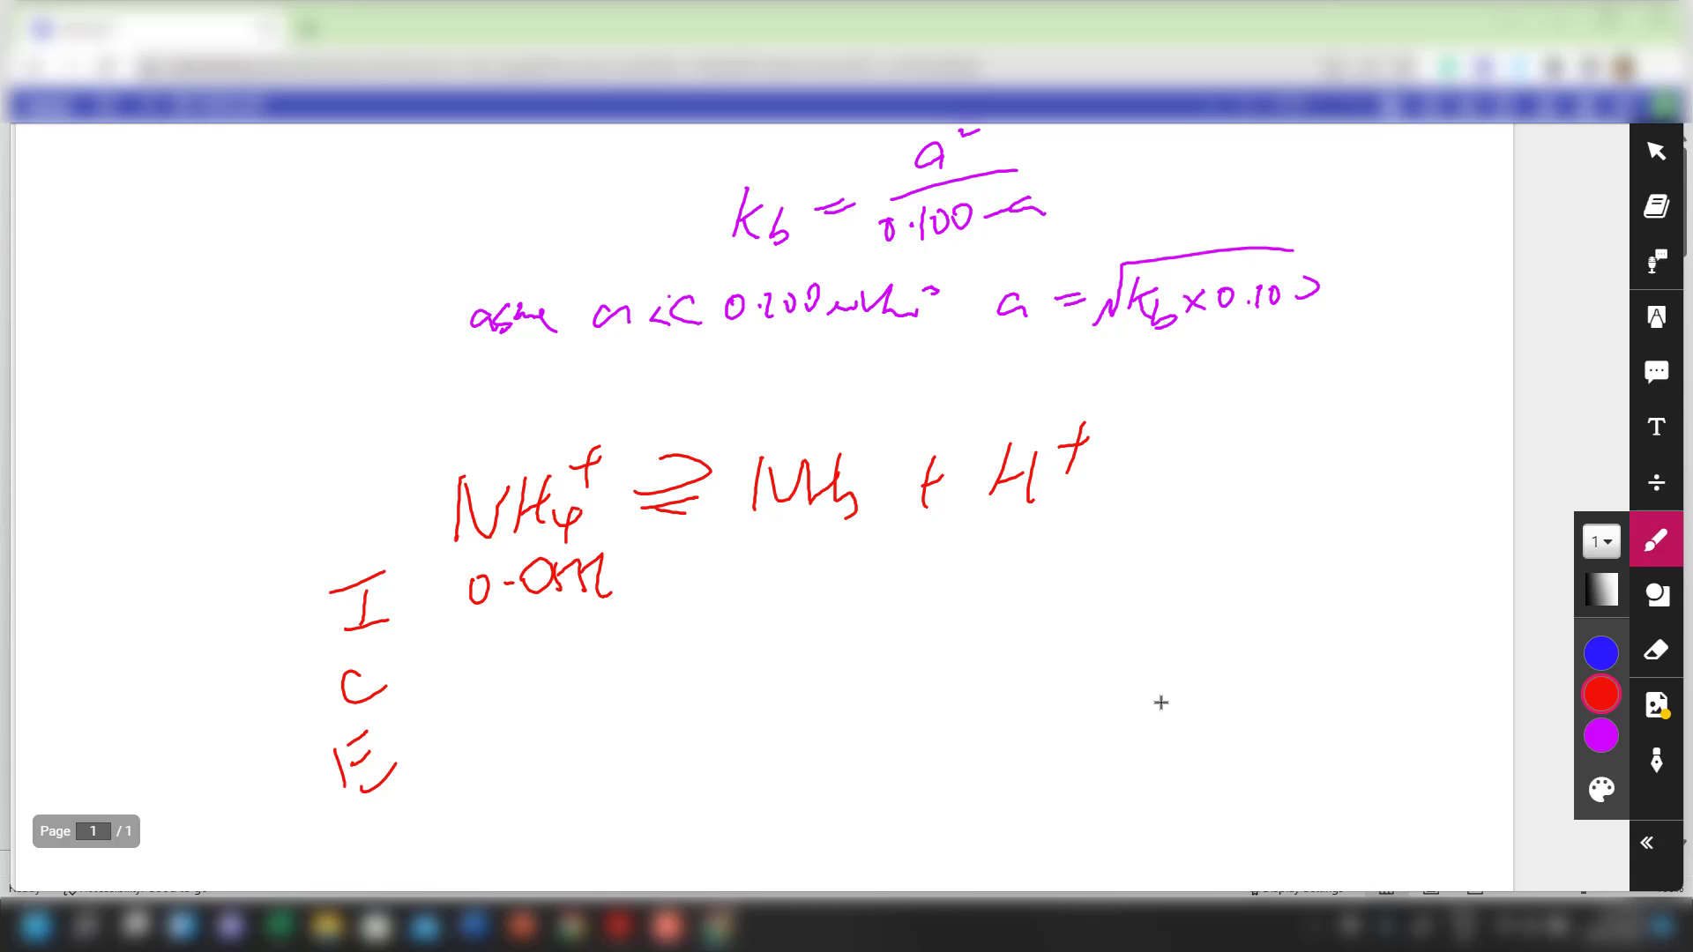
{"action": "left_click_drag", "start_coordinate": [817, 565], "coordinate": [864, 564]}
Fill the change row with -b under NH4+ and +b under both NH3 and H+
{"action": "left_click_drag", "start_coordinate": [510, 670], "coordinate": [558, 656]}
{"action": "left_click_drag", "start_coordinate": [580, 624], "coordinate": [599, 668]}
{"action": "left_click_drag", "start_coordinate": [834, 617], "coordinate": [829, 654]}
{"action": "left_click_drag", "start_coordinate": [866, 609], "coordinate": [870, 657]}
{"action": "left_click_drag", "start_coordinate": [1005, 642], "coordinate": [1035, 639]}
{"action": "mouse_move", "coordinate": [1029, 616]}
{"action": "left_mouse_down"}
{"action": "mouse_move", "coordinate": [1023, 650]}
{"action": "mouse_move", "coordinate": [1061, 665]}
{"action": "left_mouse_up"}
Fill the equilibrium row with 0.0556-b under NH4+ and b under both NH3 and H+
{"action": "left_click_drag", "start_coordinate": [470, 741], "coordinate": [477, 737]}
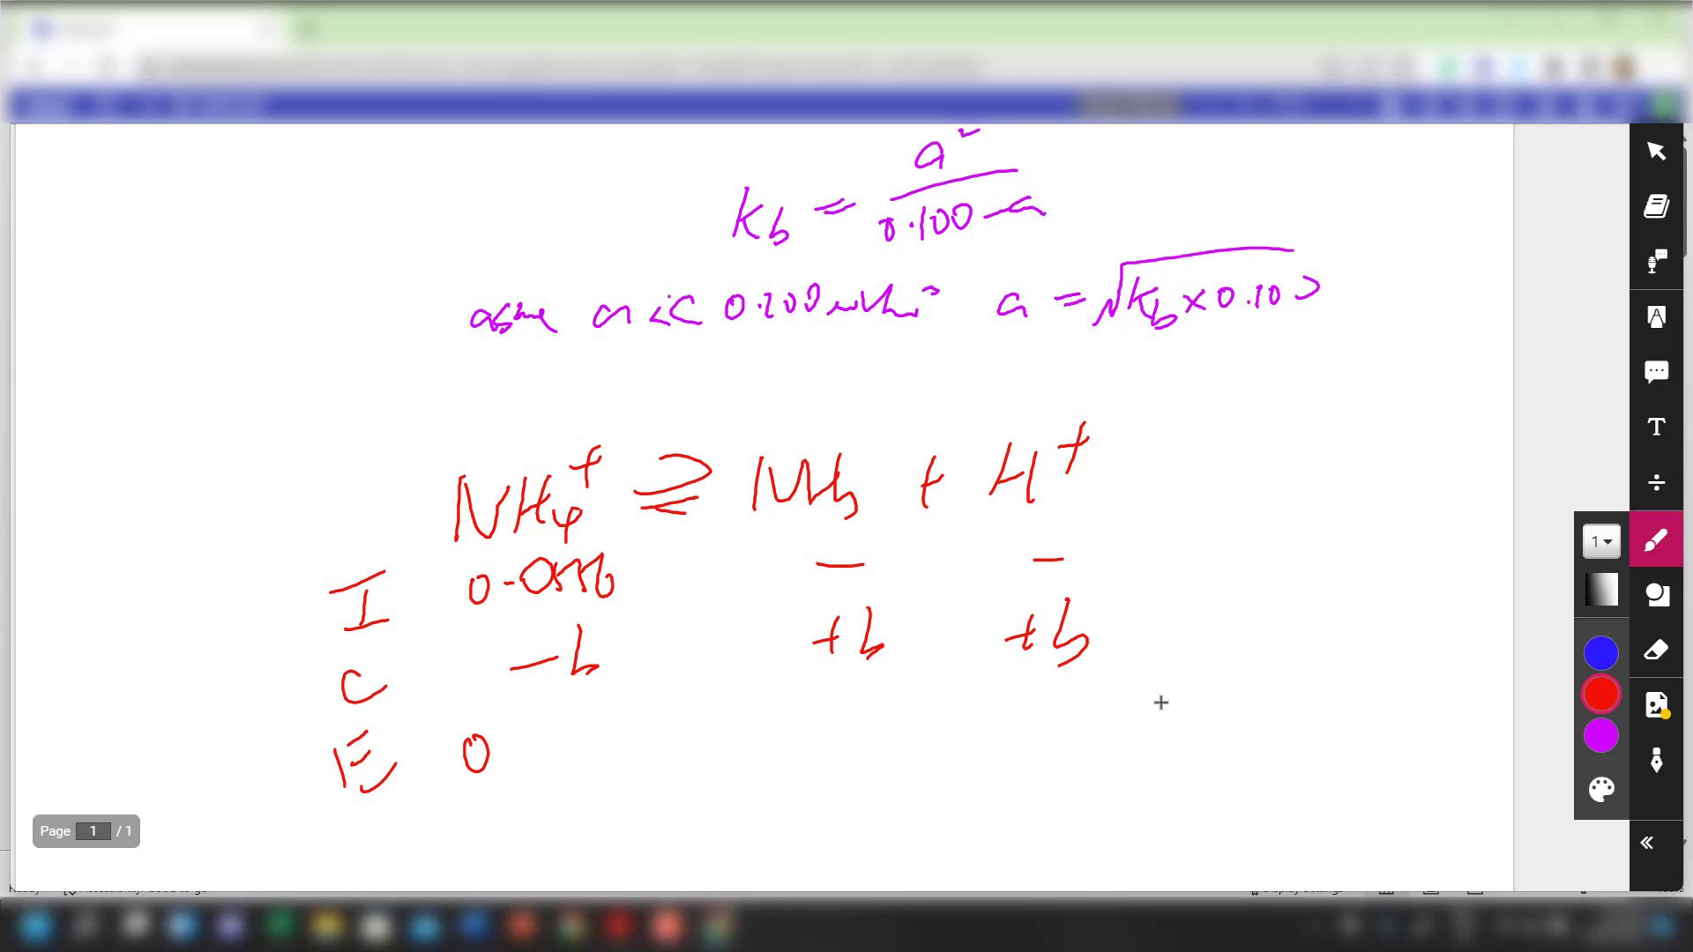
{"action": "left_click", "coordinate": [507, 754]}
{"action": "left_click_drag", "start_coordinate": [523, 743], "coordinate": [530, 763]}
{"action": "mouse_move", "coordinate": [557, 734]}
{"action": "left_mouse_down"}
{"action": "mouse_move", "coordinate": [556, 766]}
{"action": "mouse_move", "coordinate": [578, 754]}
{"action": "left_mouse_up"}
{"action": "mouse_move", "coordinate": [582, 722]}
{"action": "left_mouse_down"}
{"action": "mouse_move", "coordinate": [587, 767]}
{"action": "mouse_move", "coordinate": [605, 762]}
{"action": "left_mouse_up"}
{"action": "left_click_drag", "start_coordinate": [602, 750], "coordinate": [622, 743]}
{"action": "left_click_drag", "start_coordinate": [638, 711], "coordinate": [666, 765]}
{"action": "left_click_drag", "start_coordinate": [868, 699], "coordinate": [886, 750]}
{"action": "left_click_drag", "start_coordinate": [1049, 700], "coordinate": [1041, 767]}
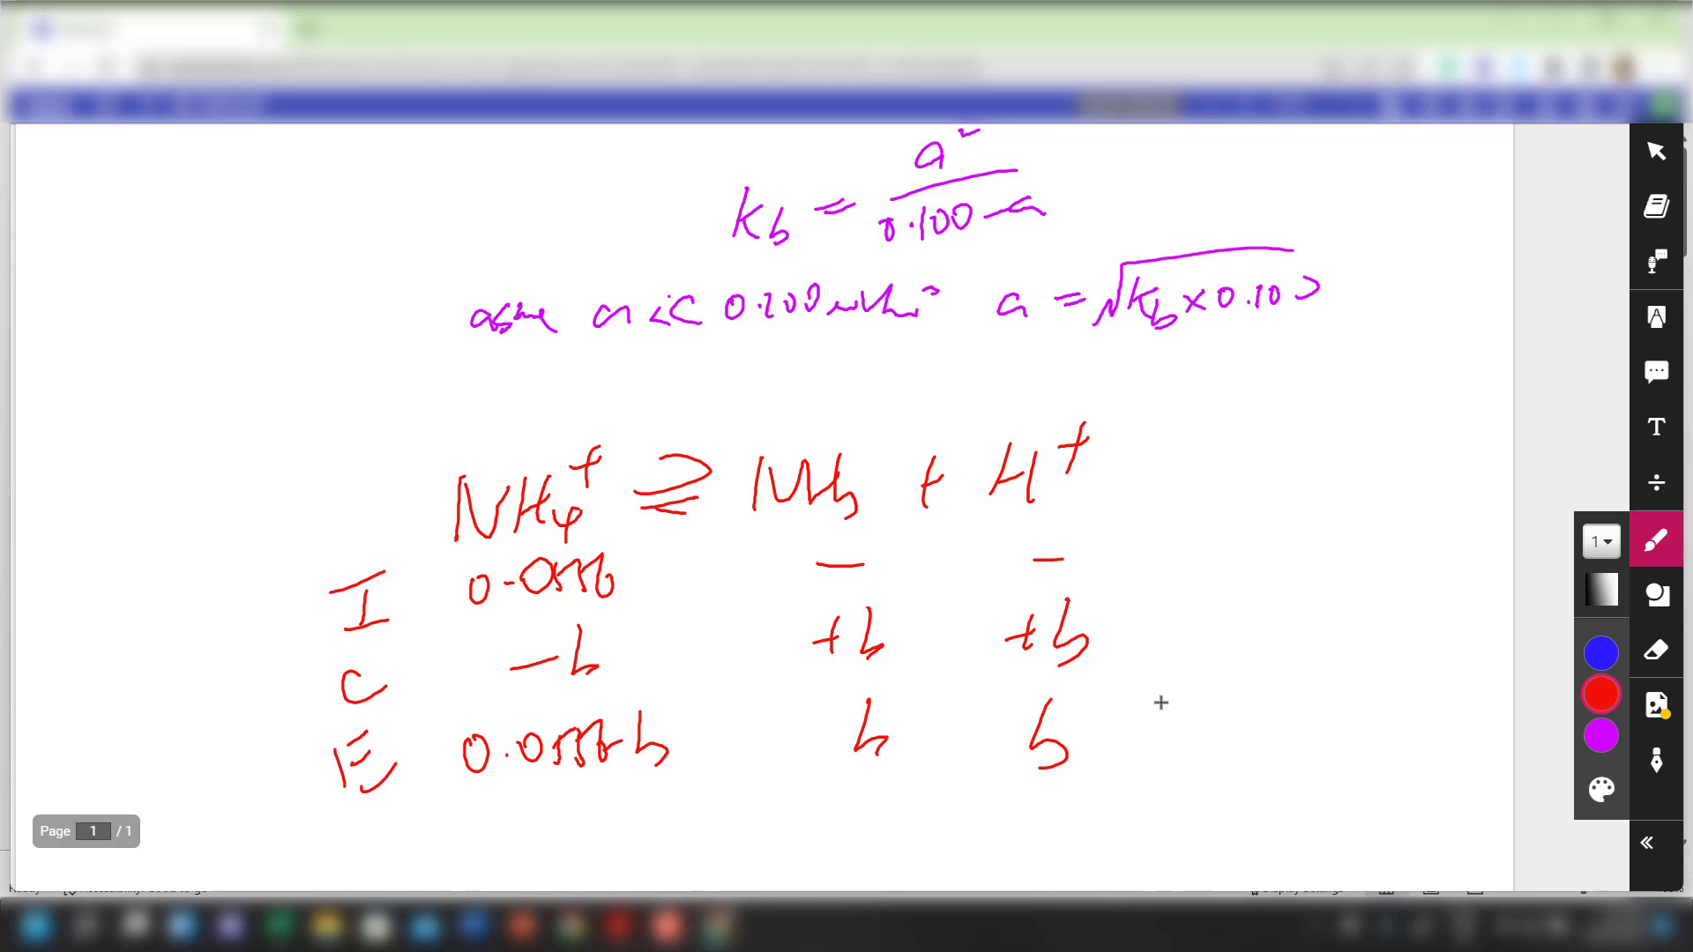
Draw a vertical divider beside the ICE table and write Ka = b²/(0.0556-b) next to it
{"action": "mouse_move", "coordinate": [1125, 455]}
{"action": "left_mouse_down"}
{"action": "mouse_move", "coordinate": [1140, 468]}
{"action": "mouse_move", "coordinate": [1132, 809]}
{"action": "left_mouse_up"}
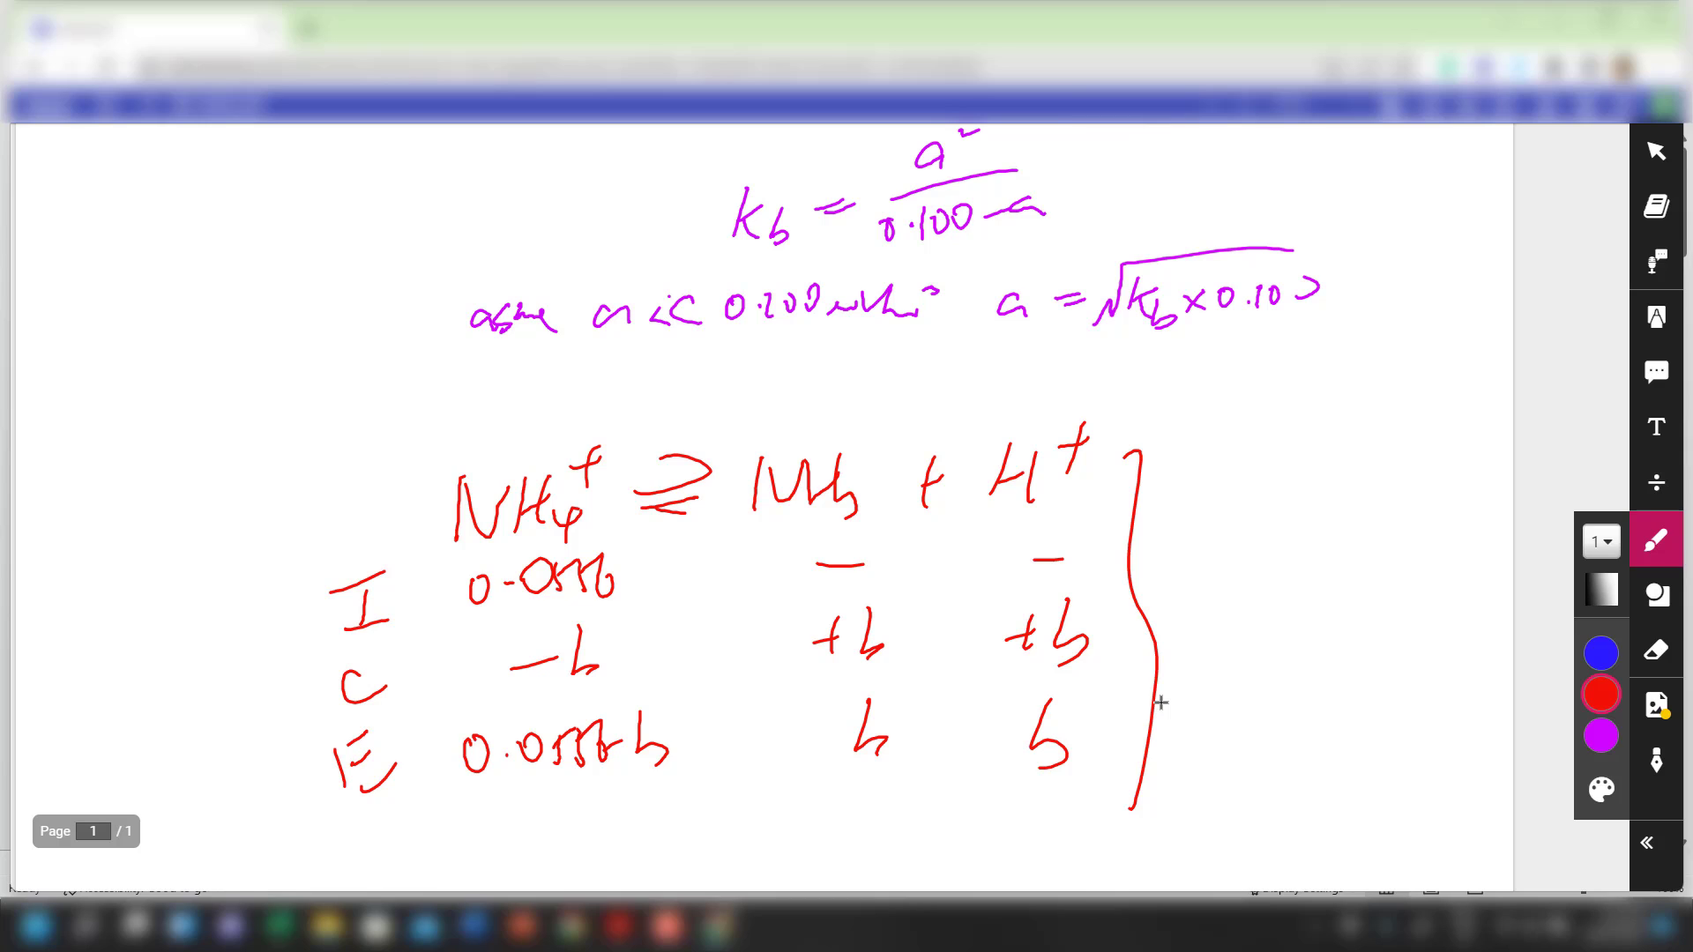
{"action": "mouse_move", "coordinate": [1168, 458]}
{"action": "left_mouse_down"}
{"action": "mouse_move", "coordinate": [1163, 508]}
{"action": "mouse_move", "coordinate": [1220, 516]}
{"action": "left_mouse_up"}
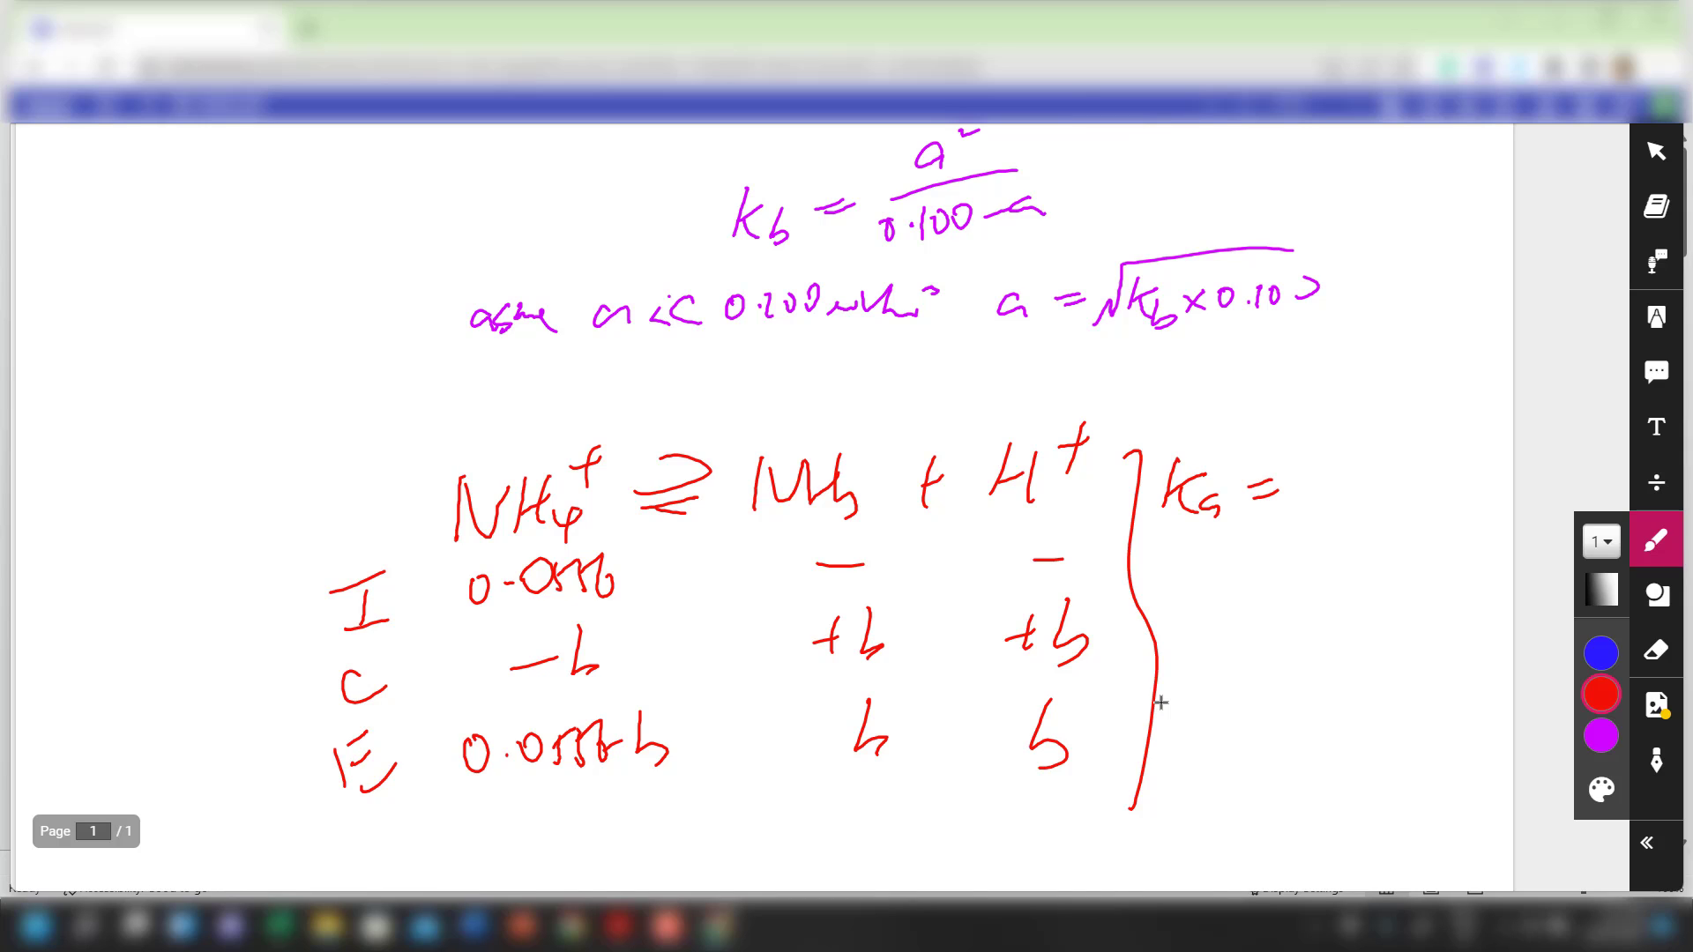
{"action": "mouse_move", "coordinate": [1342, 402]}
{"action": "left_mouse_down"}
{"action": "mouse_move", "coordinate": [1327, 450]}
{"action": "mouse_move", "coordinate": [1398, 405]}
{"action": "left_mouse_up"}
{"action": "mouse_move", "coordinate": [1296, 470]}
{"action": "left_mouse_down"}
{"action": "mouse_move", "coordinate": [1423, 457]}
{"action": "mouse_move", "coordinate": [1290, 492]}
{"action": "mouse_move", "coordinate": [1351, 488]}
{"action": "mouse_move", "coordinate": [1392, 510]}
{"action": "left_mouse_up"}
{"action": "mouse_move", "coordinate": [1422, 478]}
{"action": "left_mouse_down"}
{"action": "mouse_move", "coordinate": [1415, 503]}
{"action": "mouse_move", "coordinate": [1449, 496]}
{"action": "left_mouse_up"}
{"action": "left_click_drag", "start_coordinate": [1464, 473], "coordinate": [1469, 509]}
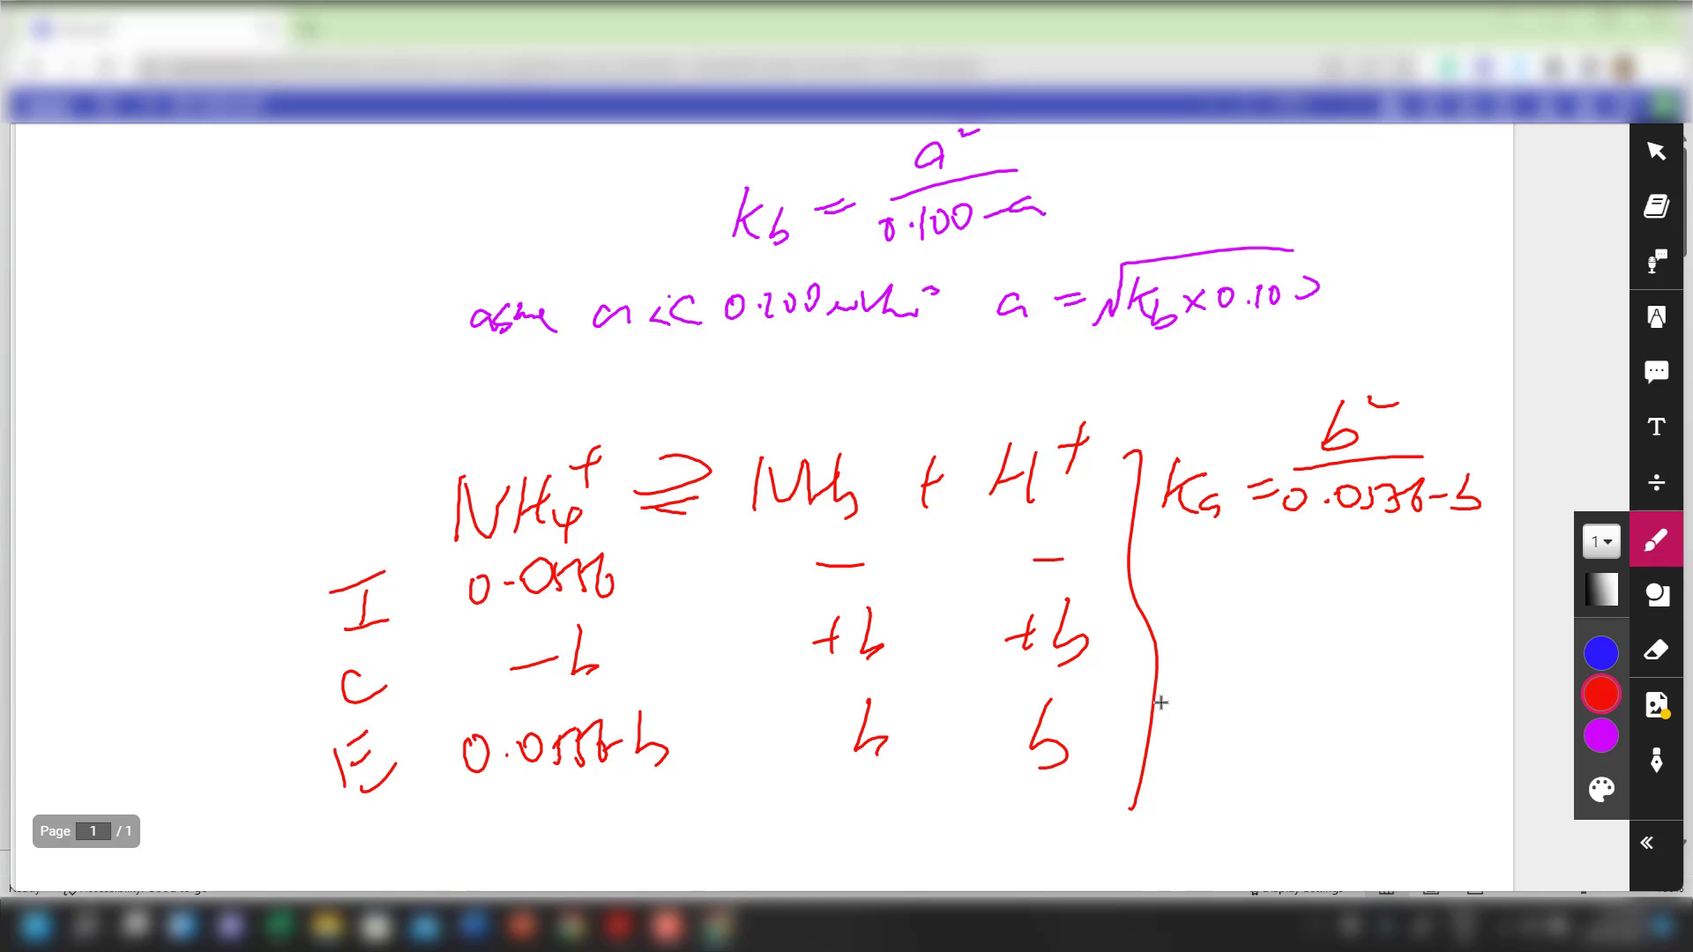
Write the assumption b << 0.0556 below the Ka expression
{"action": "mouse_move", "coordinate": [1155, 593]}
{"action": "left_mouse_down"}
{"action": "mouse_move", "coordinate": [1171, 559]}
{"action": "mouse_move", "coordinate": [1191, 586]}
{"action": "mouse_move", "coordinate": [1324, 596]}
{"action": "mouse_move", "coordinate": [1379, 572]}
{"action": "left_mouse_up"}
{"action": "left_click_drag", "start_coordinate": [1407, 577], "coordinate": [1422, 569]}
{"action": "mouse_move", "coordinate": [1432, 568]}
{"action": "left_mouse_down"}
{"action": "mouse_move", "coordinate": [1434, 592]}
{"action": "mouse_move", "coordinate": [1481, 593]}
{"action": "left_mouse_up"}
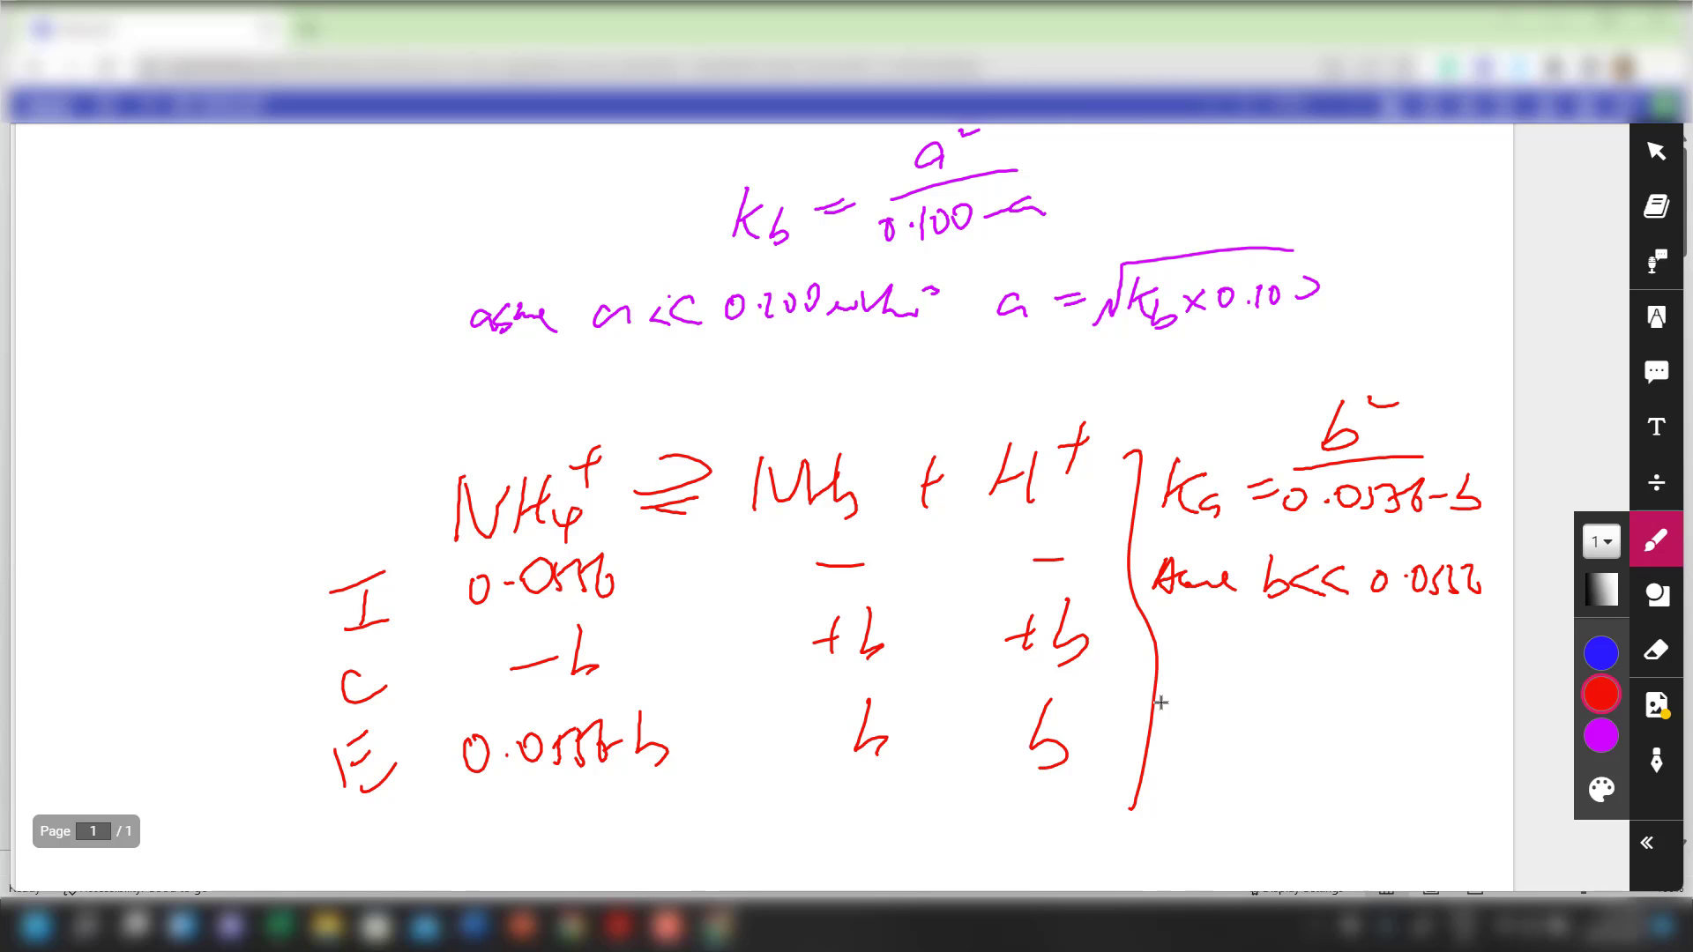
Write b = √(Ka × 0.0556) below the assumption
{"action": "mouse_move", "coordinate": [1181, 645]}
{"action": "left_mouse_down"}
{"action": "mouse_move", "coordinate": [1188, 695]}
{"action": "mouse_move", "coordinate": [1228, 663]}
{"action": "left_mouse_up"}
{"action": "left_click_drag", "start_coordinate": [1217, 677], "coordinate": [1231, 674]}
{"action": "left_click_drag", "start_coordinate": [1232, 686], "coordinate": [1437, 650]}
{"action": "left_click_drag", "start_coordinate": [1271, 663], "coordinate": [1275, 693]}
{"action": "left_click_drag", "start_coordinate": [1296, 672], "coordinate": [1304, 693]}
{"action": "mouse_move", "coordinate": [1330, 692]}
{"action": "left_mouse_down"}
{"action": "mouse_move", "coordinate": [1352, 672]}
{"action": "mouse_move", "coordinate": [1411, 689]}
{"action": "left_mouse_up"}
{"action": "left_click_drag", "start_coordinate": [1412, 675], "coordinate": [1438, 685]}
{"action": "left_click_drag", "start_coordinate": [1462, 657], "coordinate": [1457, 706]}
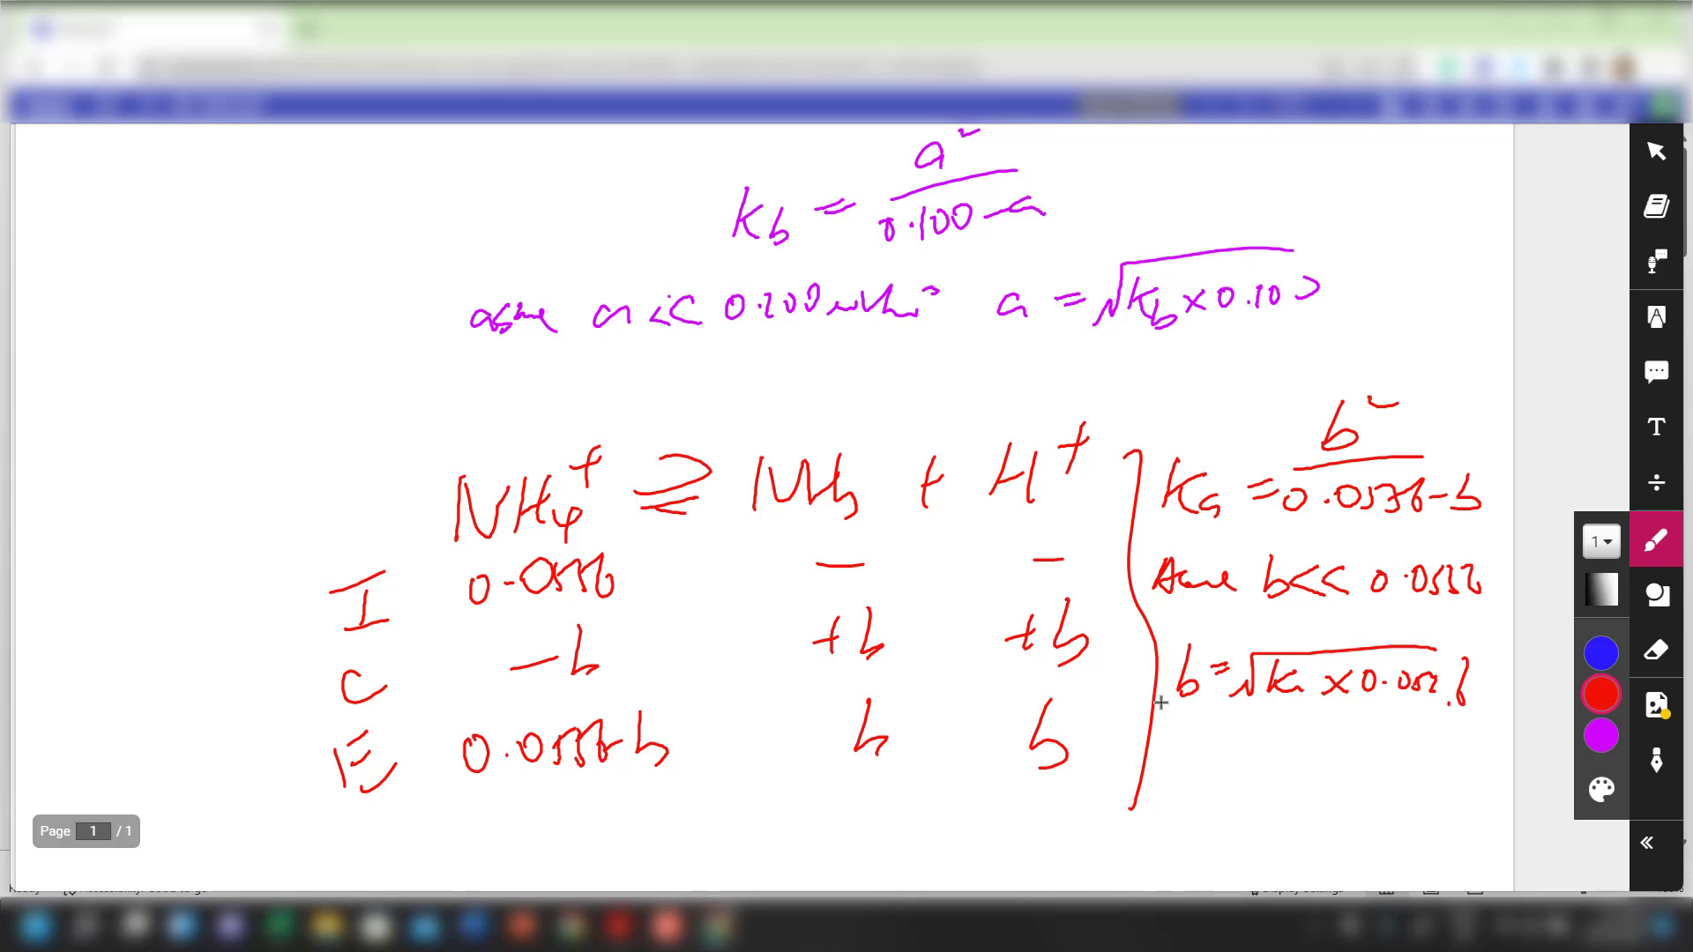
Write pH = -log10 b below the expression for b
{"action": "mouse_move", "coordinate": [1157, 766]}
{"action": "left_mouse_down"}
{"action": "mouse_move", "coordinate": [1157, 810]}
{"action": "mouse_move", "coordinate": [1166, 781]}
{"action": "left_mouse_up"}
{"action": "left_click_drag", "start_coordinate": [1182, 749], "coordinate": [1178, 780]}
{"action": "mouse_move", "coordinate": [1180, 765]}
{"action": "left_mouse_down"}
{"action": "mouse_move", "coordinate": [1201, 780]}
{"action": "mouse_move", "coordinate": [1285, 758]}
{"action": "left_mouse_up"}
{"action": "mouse_move", "coordinate": [1296, 739]}
{"action": "left_mouse_down"}
{"action": "mouse_move", "coordinate": [1289, 771]}
{"action": "mouse_move", "coordinate": [1309, 773]}
{"action": "left_mouse_up"}
{"action": "left_click_drag", "start_coordinate": [1333, 760], "coordinate": [1319, 795]}
{"action": "left_click_drag", "start_coordinate": [1342, 767], "coordinate": [1408, 764]}
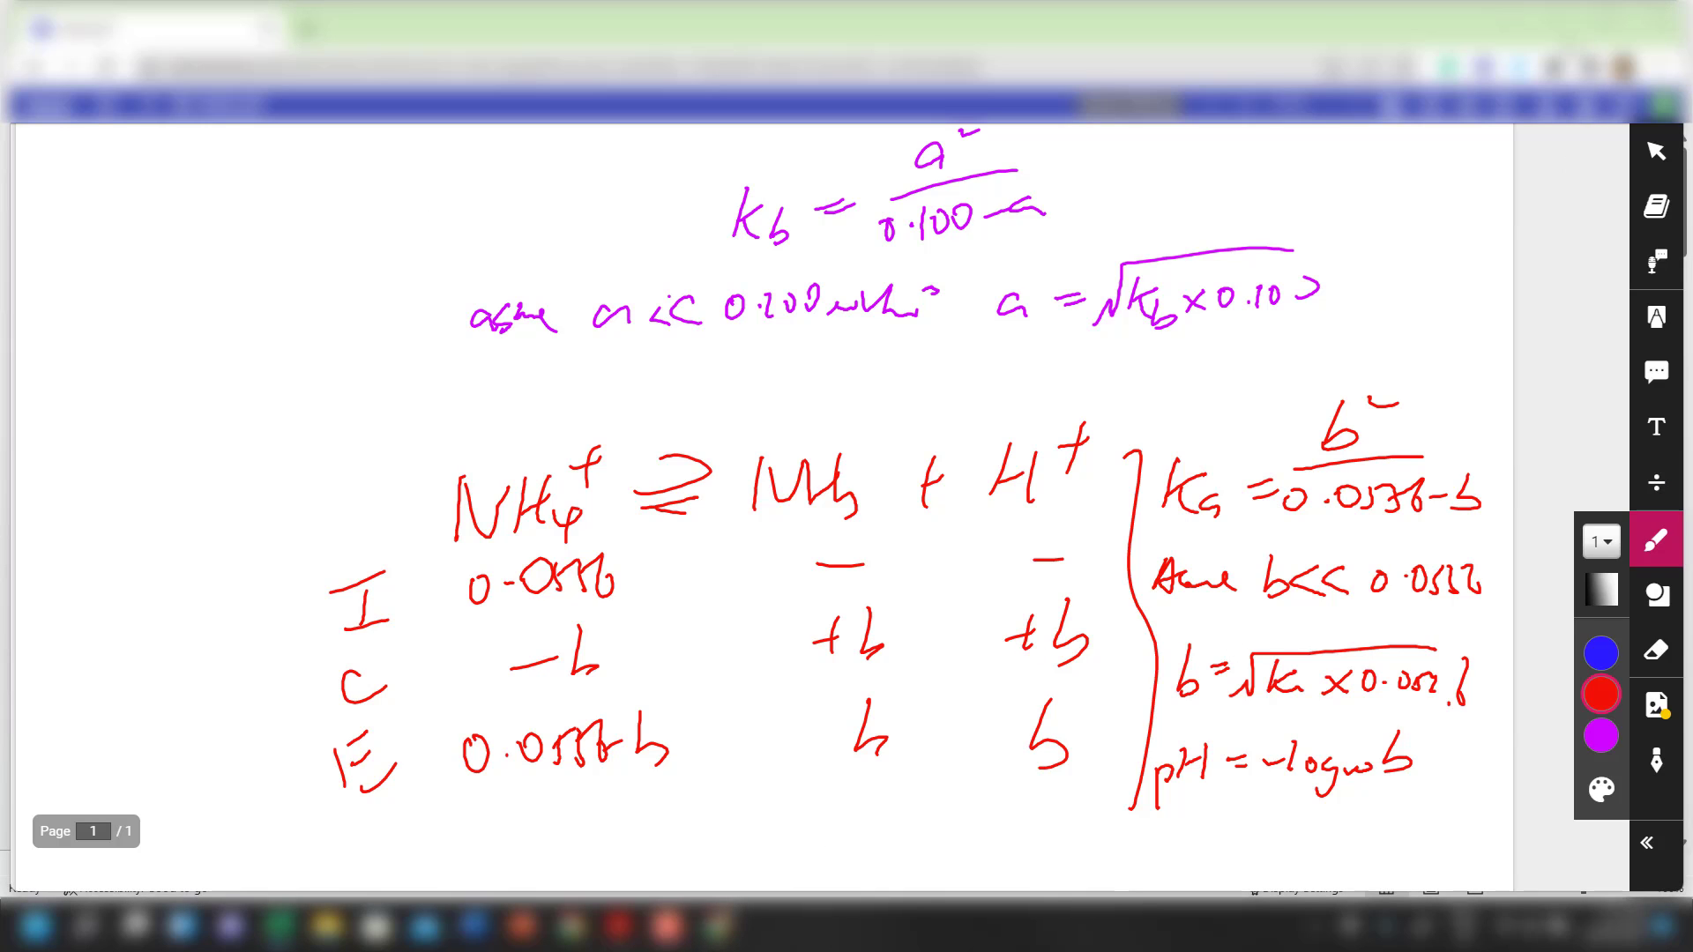
Switch back to the Excel workbook and calculate the equivalence-point pH in F15 with =-LOG((F9*F14)^0.5)
{"action": "left_click", "coordinate": [1559, 19]}
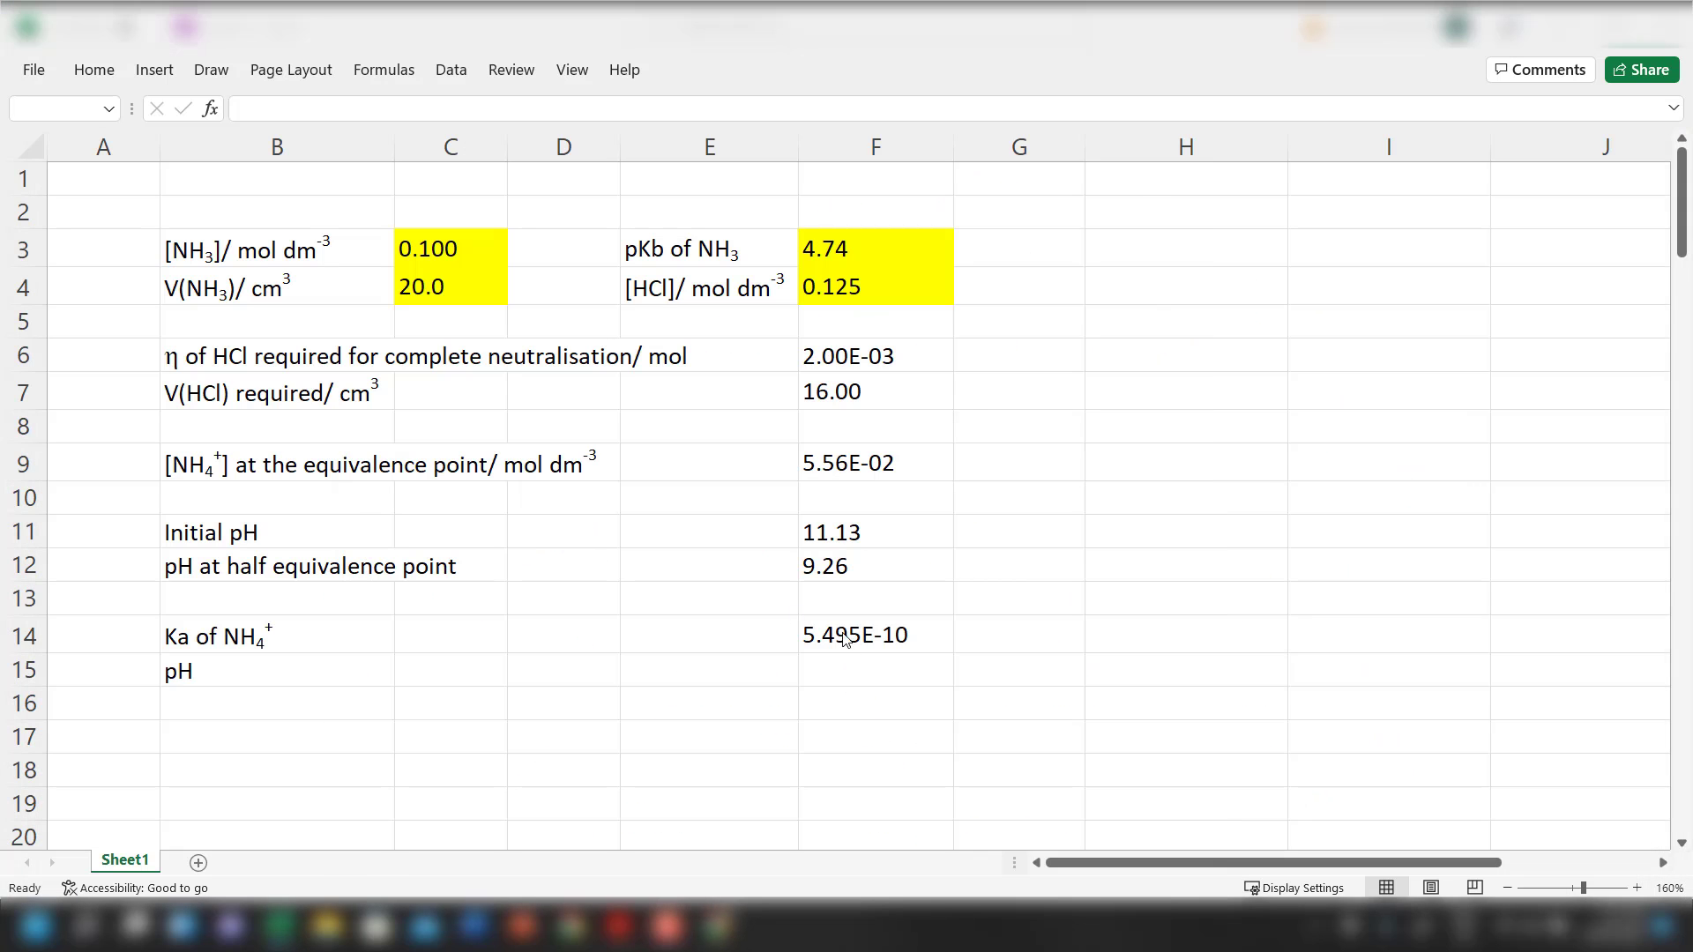
{"action": "left_click", "coordinate": [880, 666]}
{"action": "type", "text": "=-"}
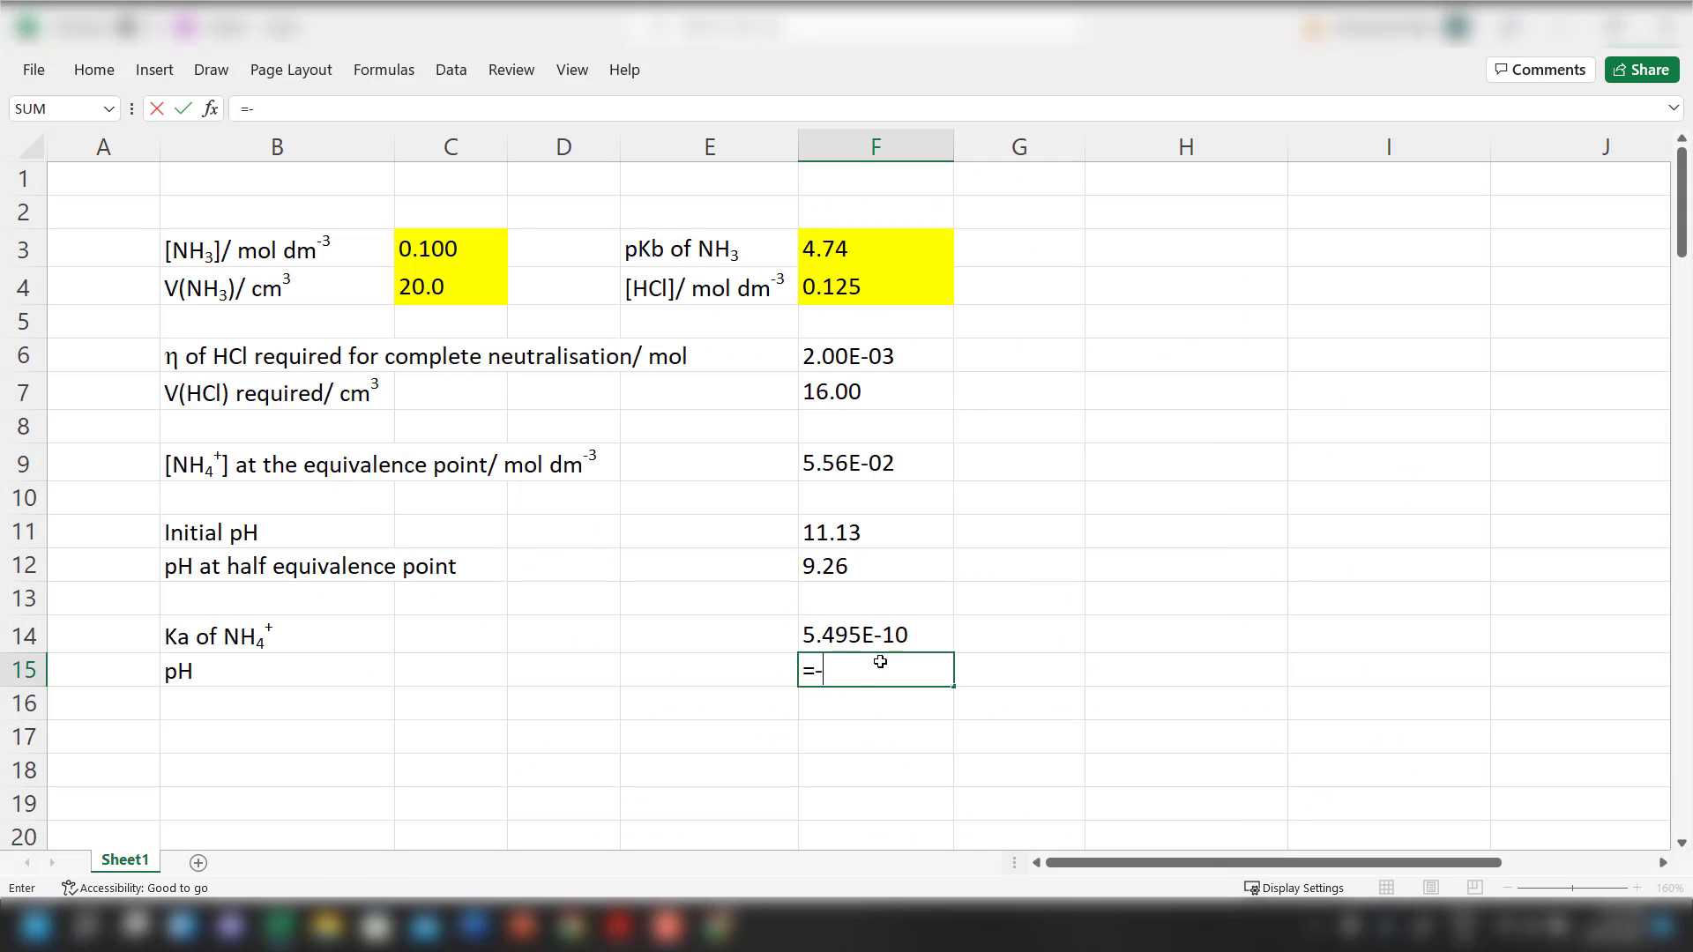
{"action": "type", "text": "LO"}
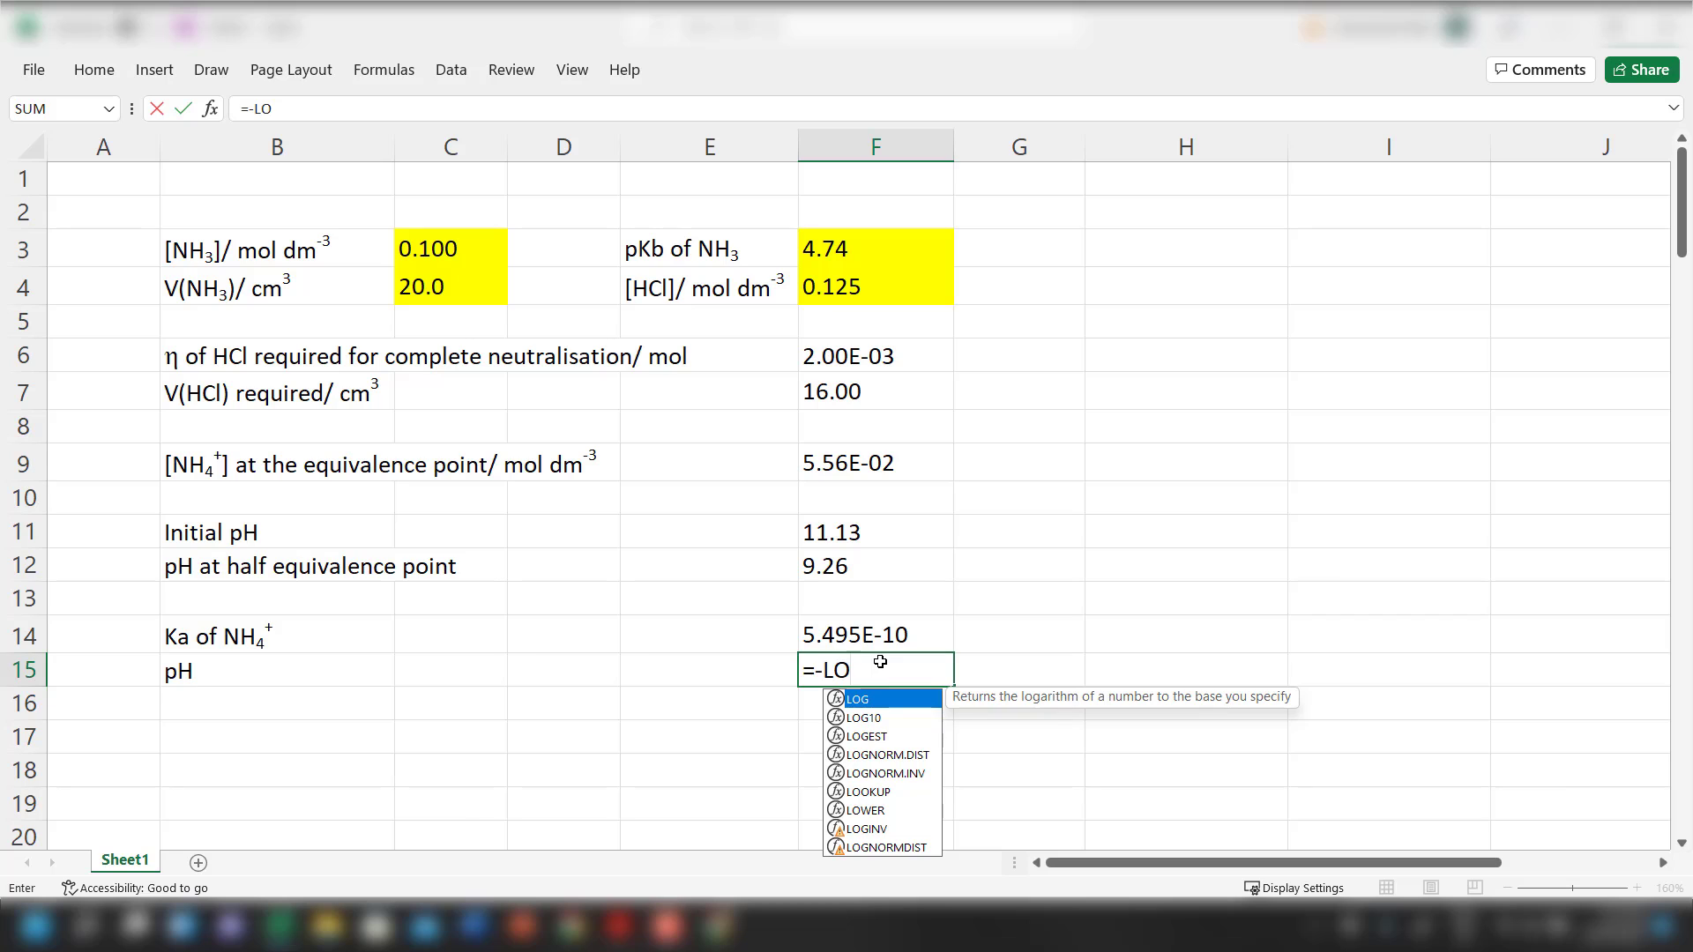
{"action": "key", "text": "Escape"}
{"action": "key", "text": "Return"}
{"action": "double_click", "coordinate": [880, 665]}
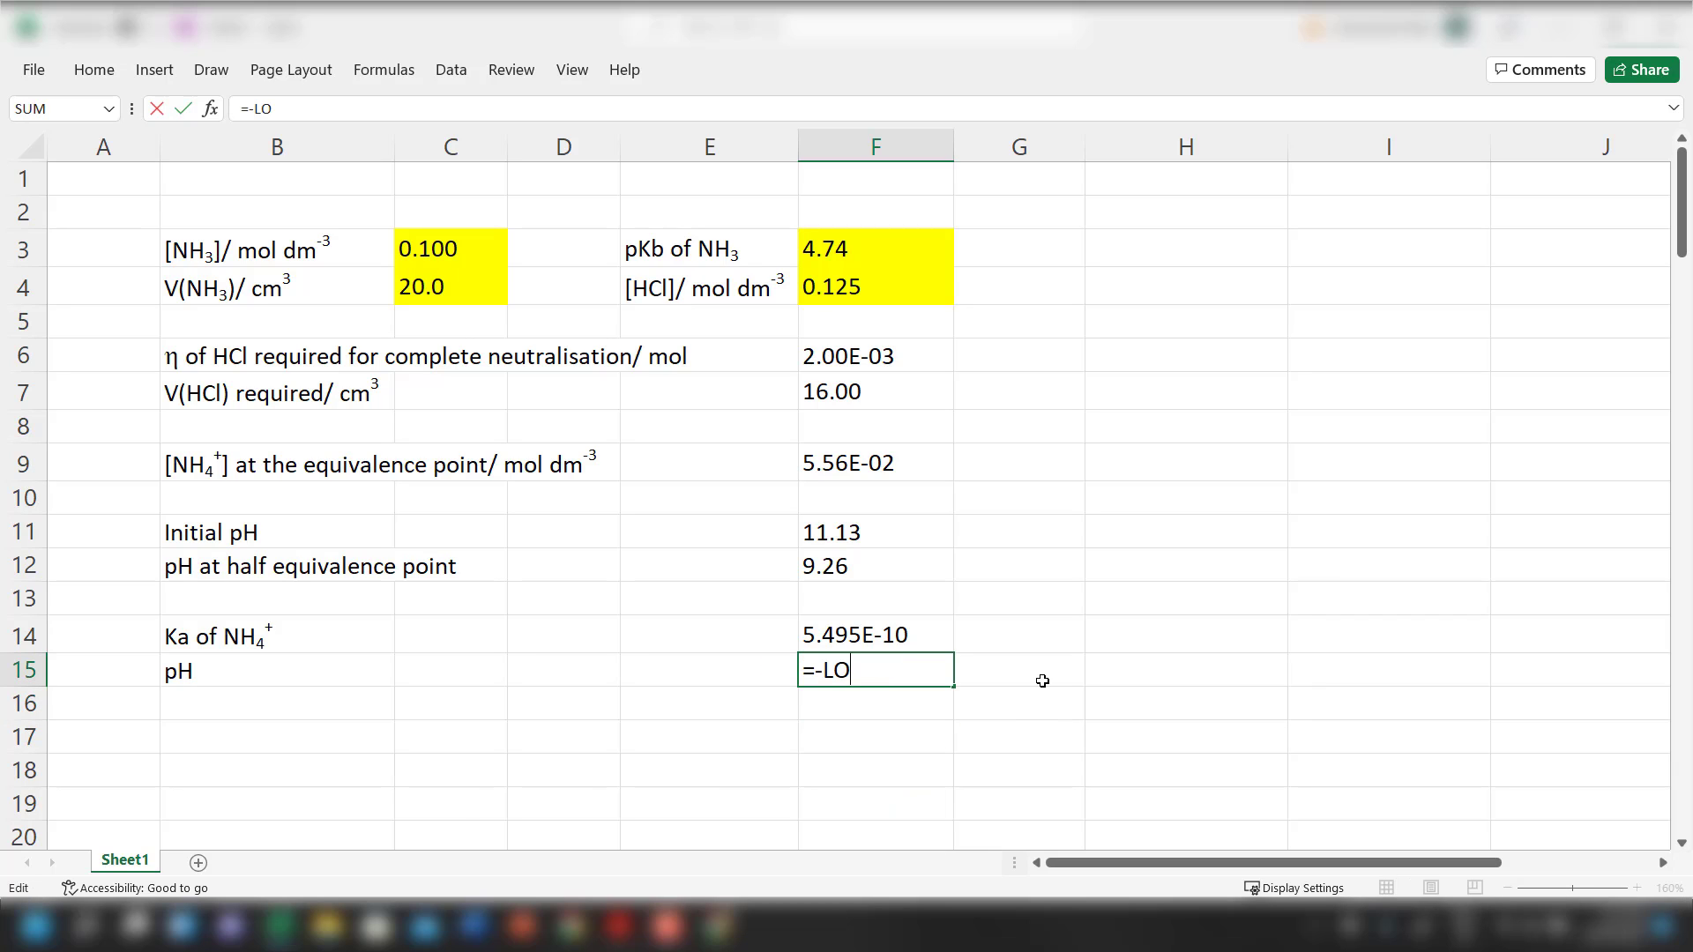
{"action": "type", "text": "G"}
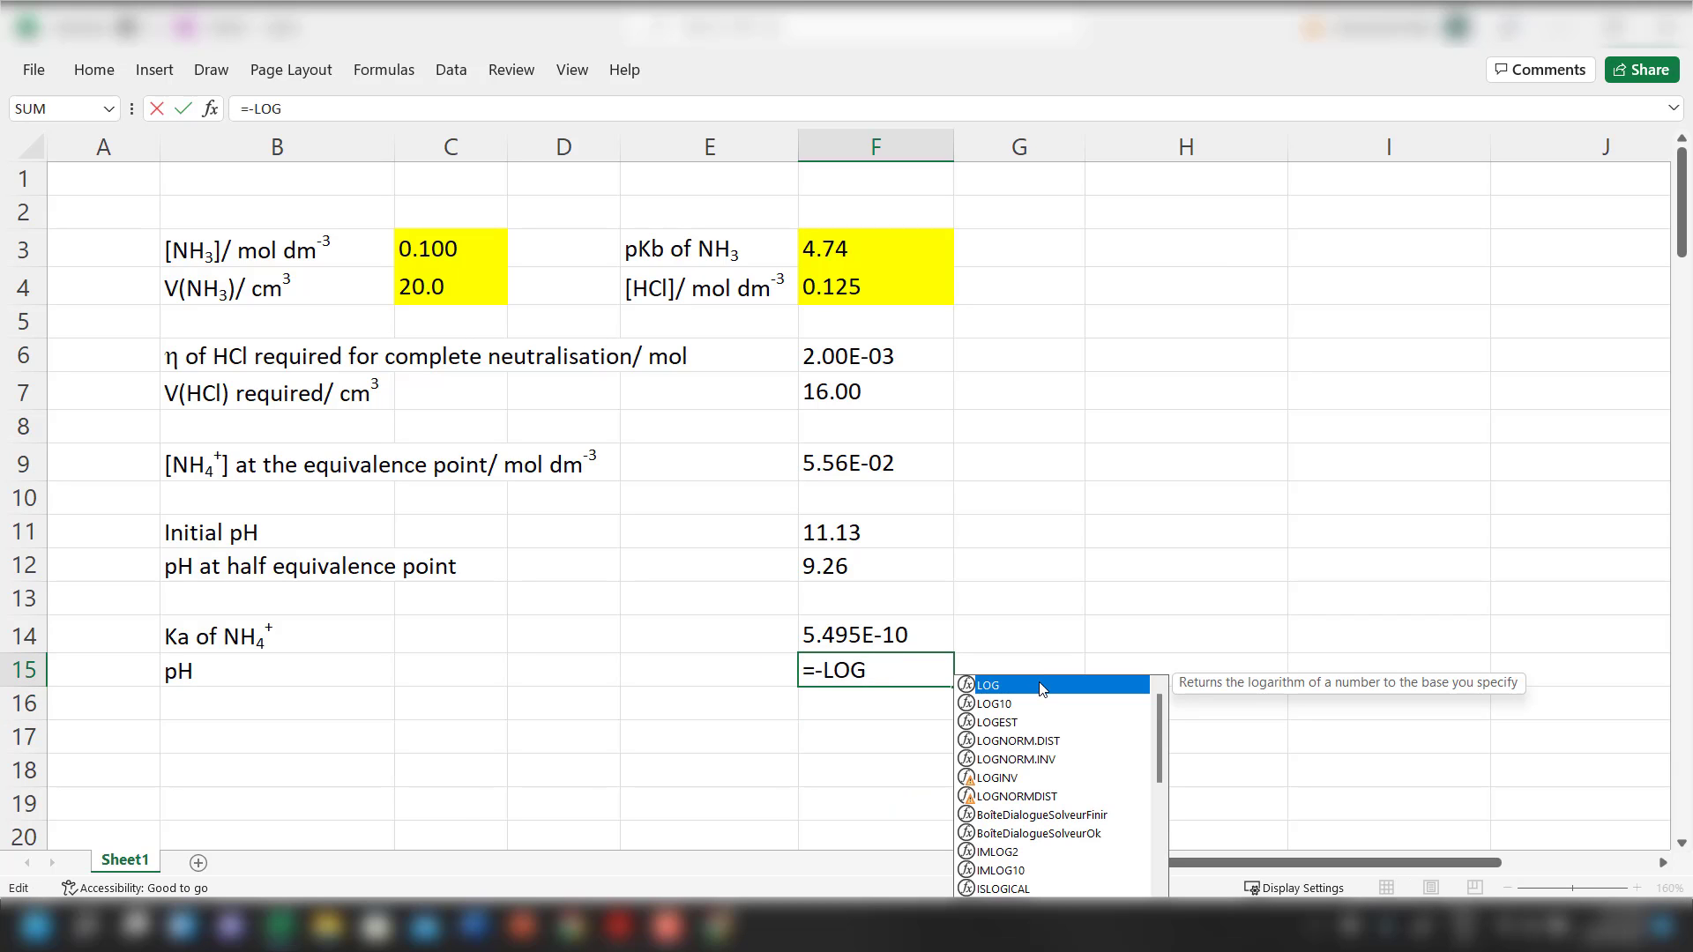
{"action": "left_click", "coordinate": [993, 705]}
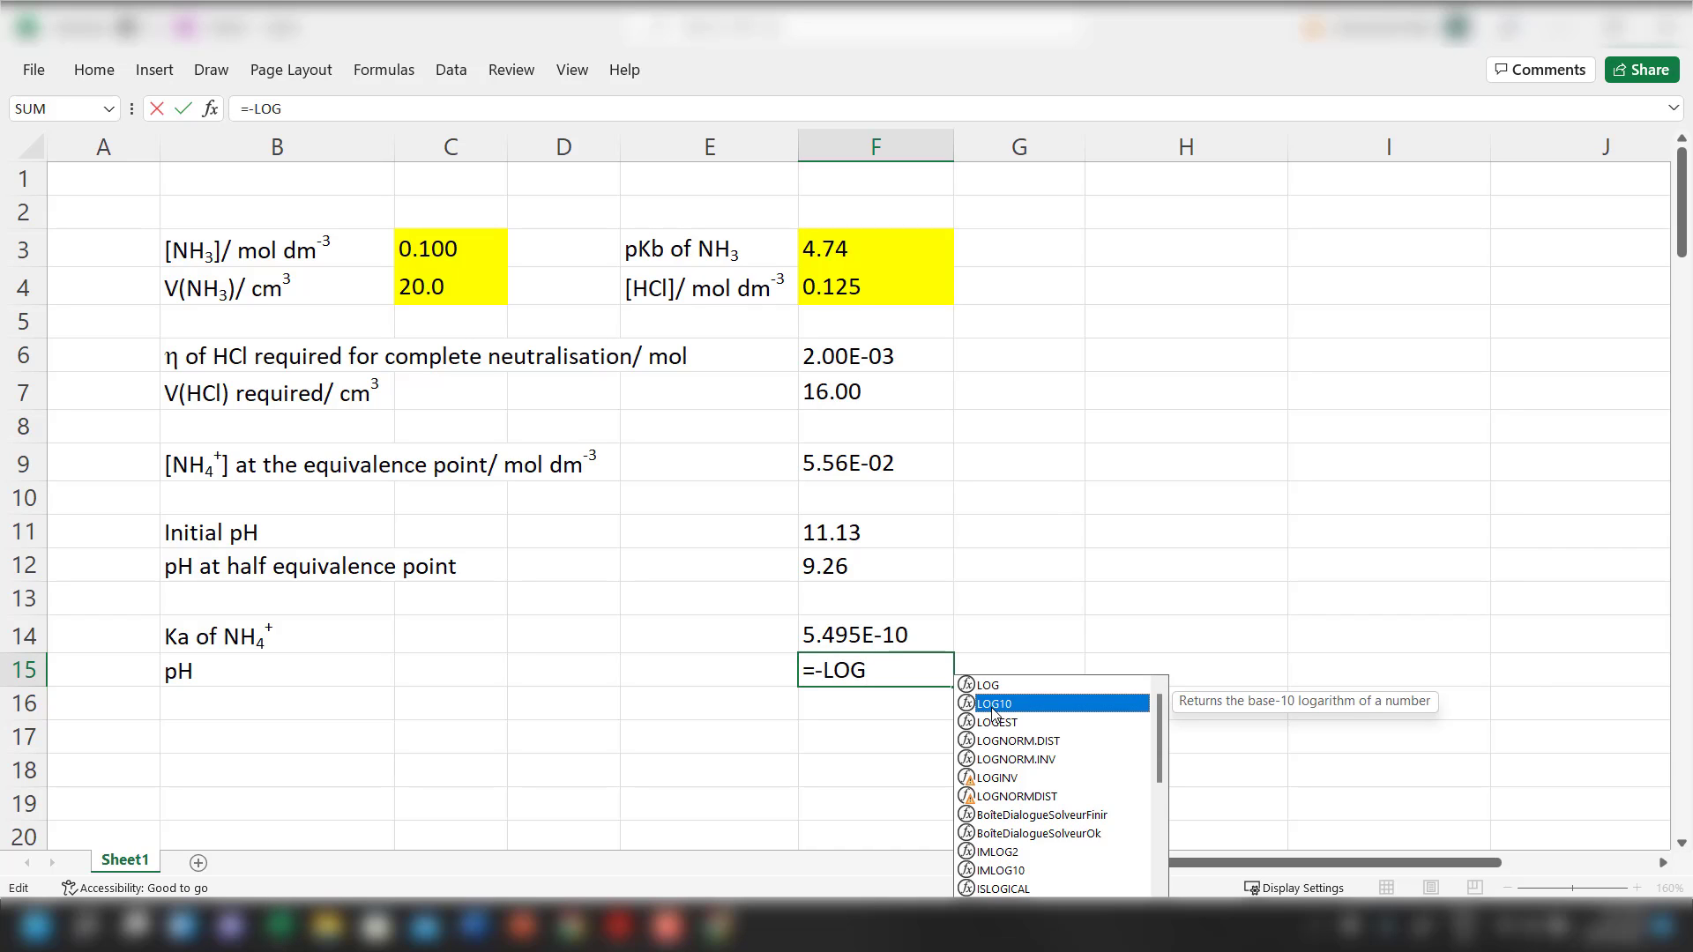
{"action": "type", "text": "("}
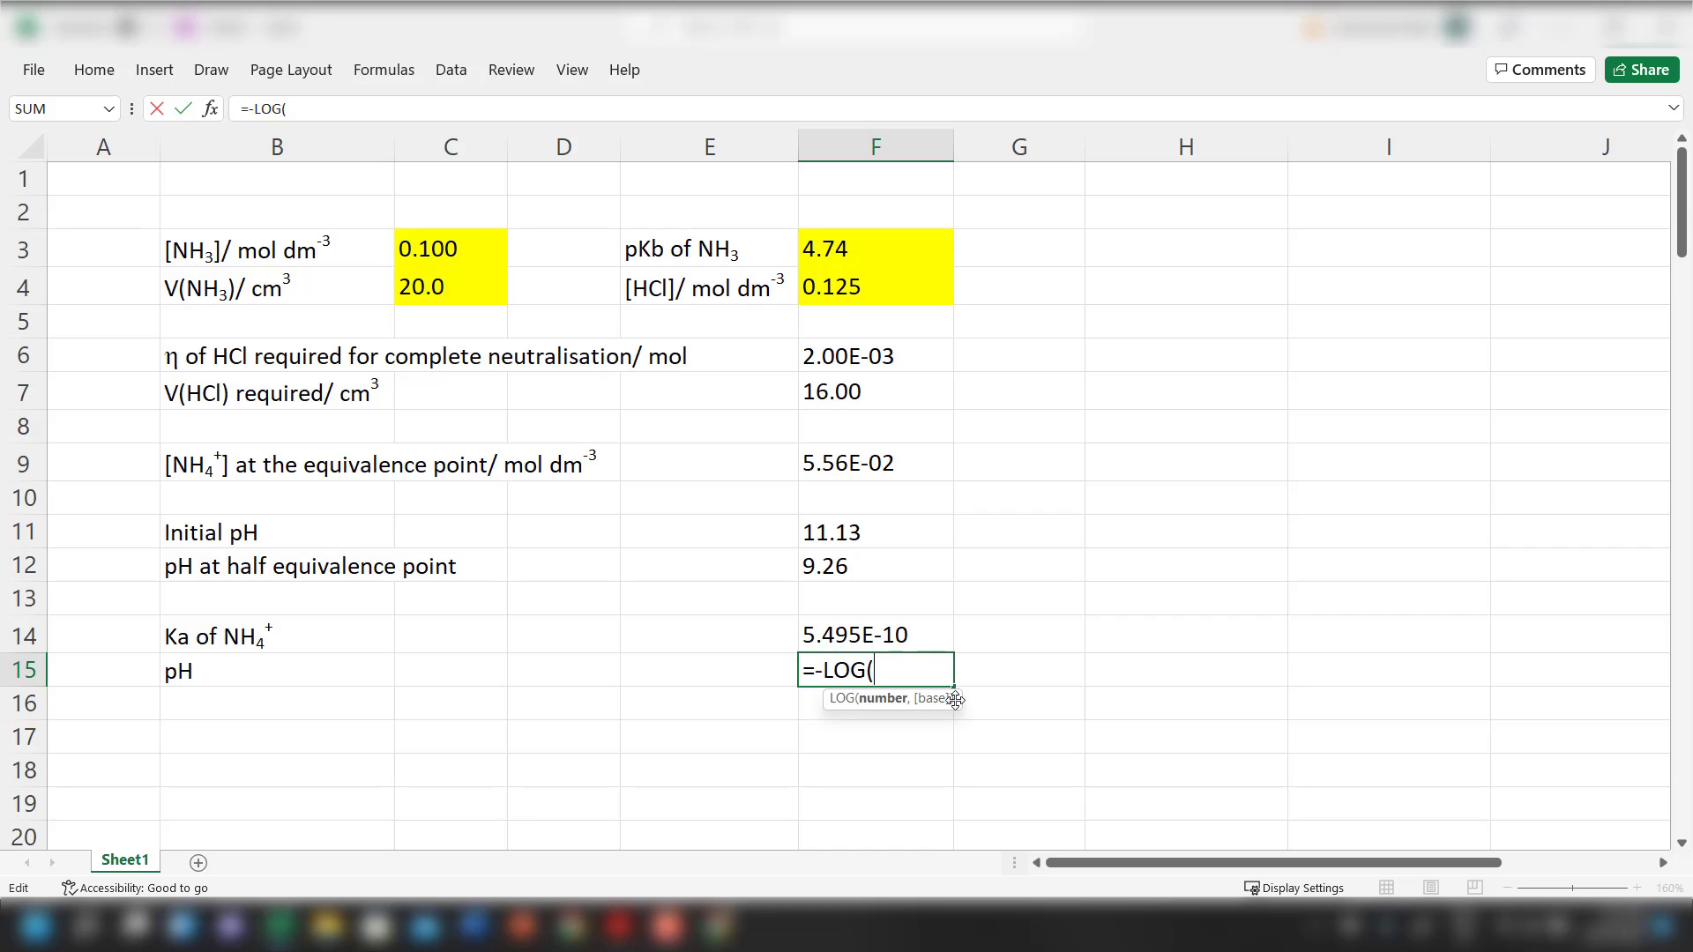
{"action": "type", "text": "("}
{"action": "left_click", "coordinate": [851, 466]}
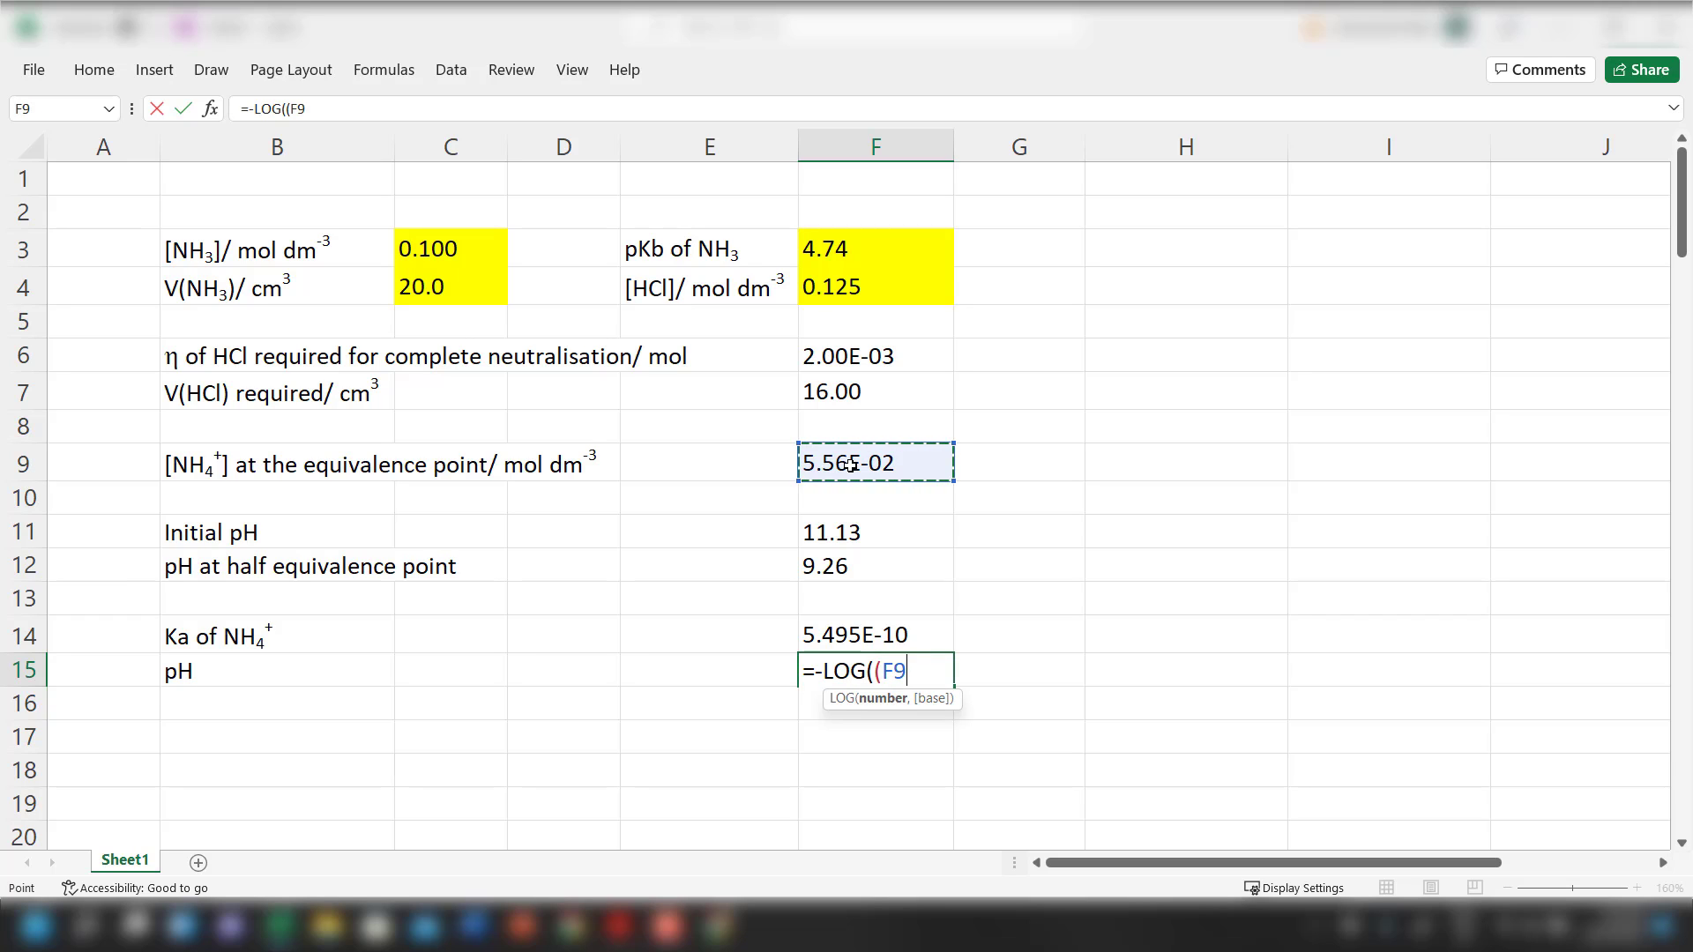
{"action": "type", "text": "*"}
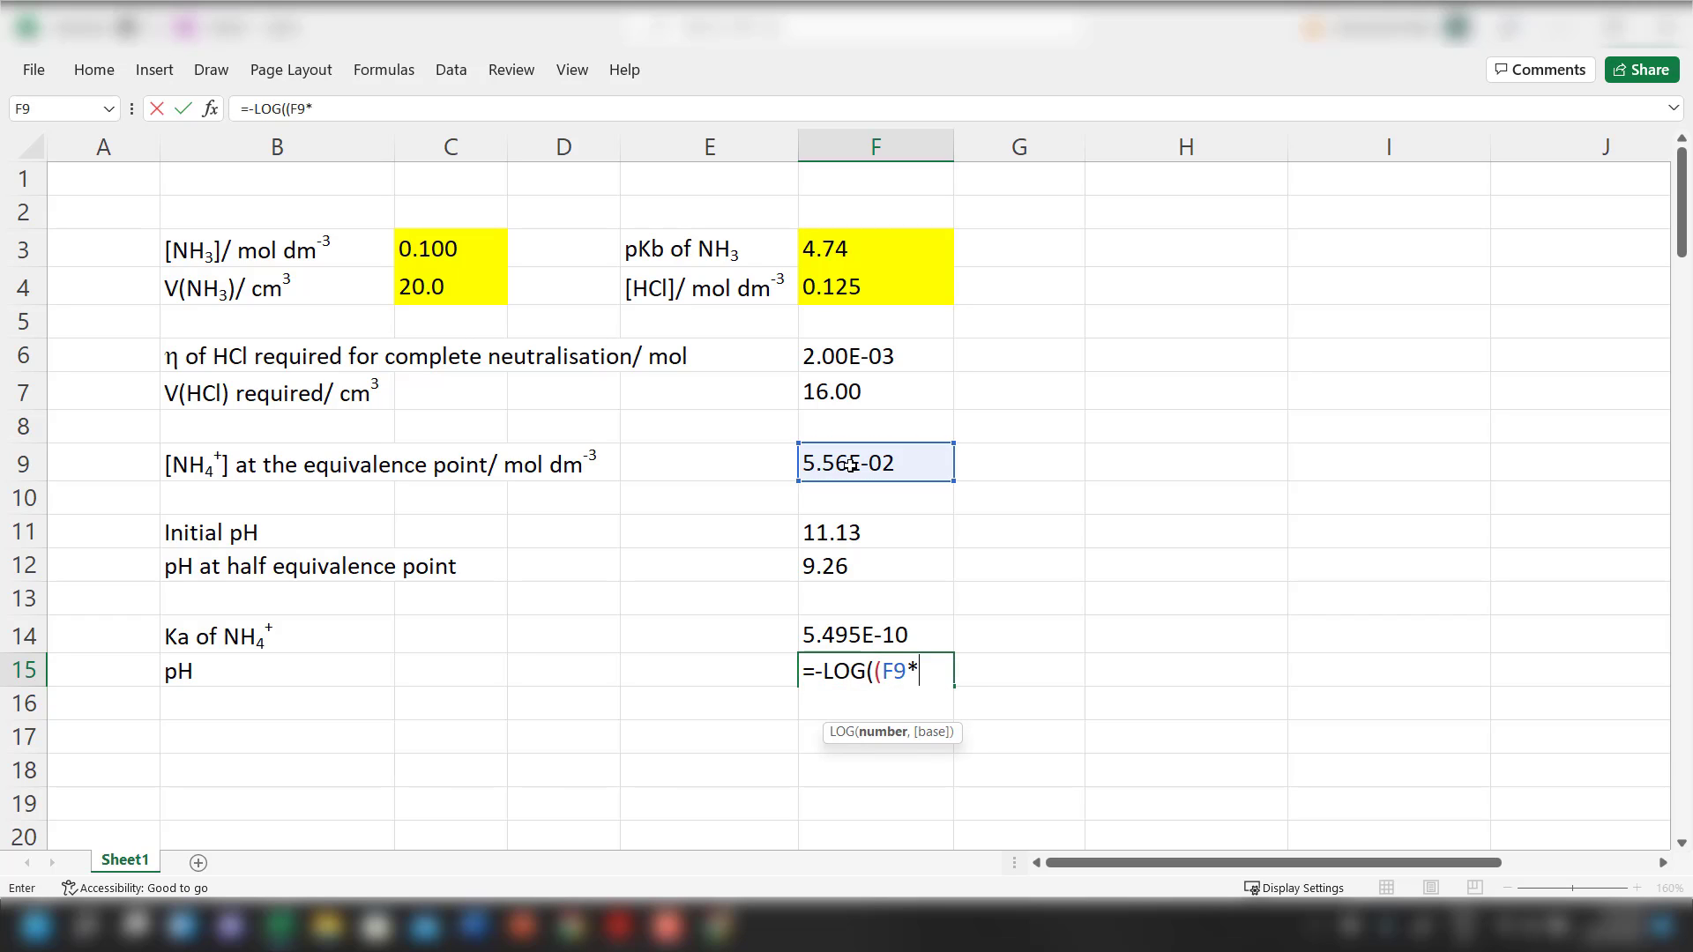
{"action": "key", "text": "Up"}
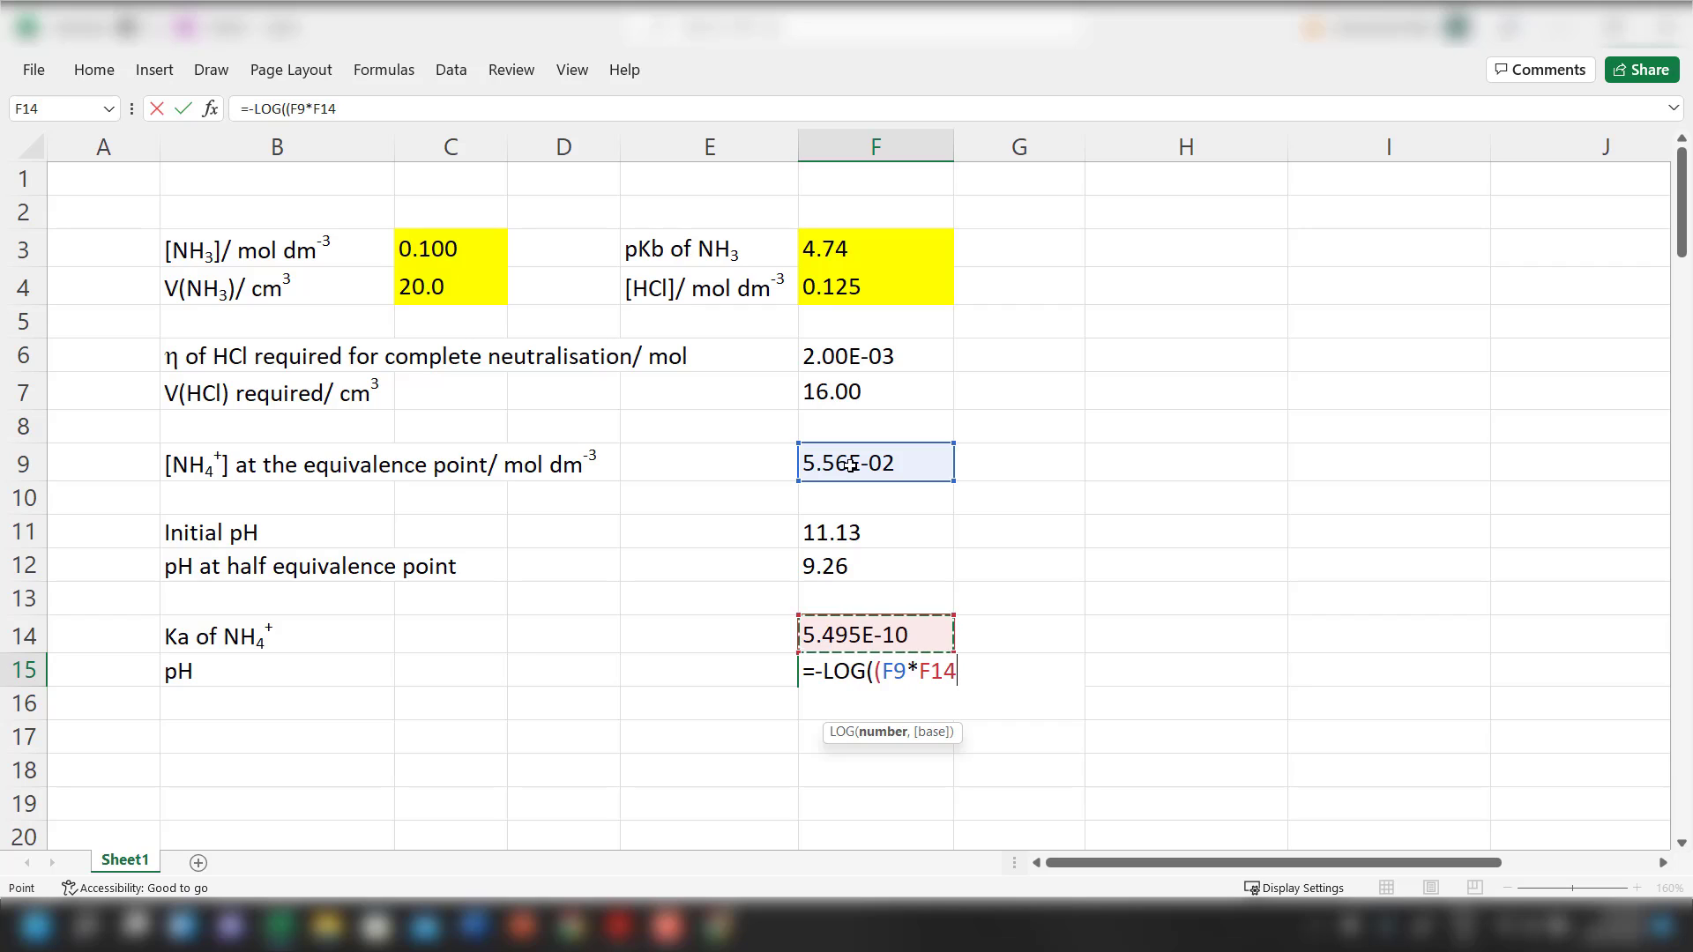
{"action": "type", "text": ")*0.5)"}
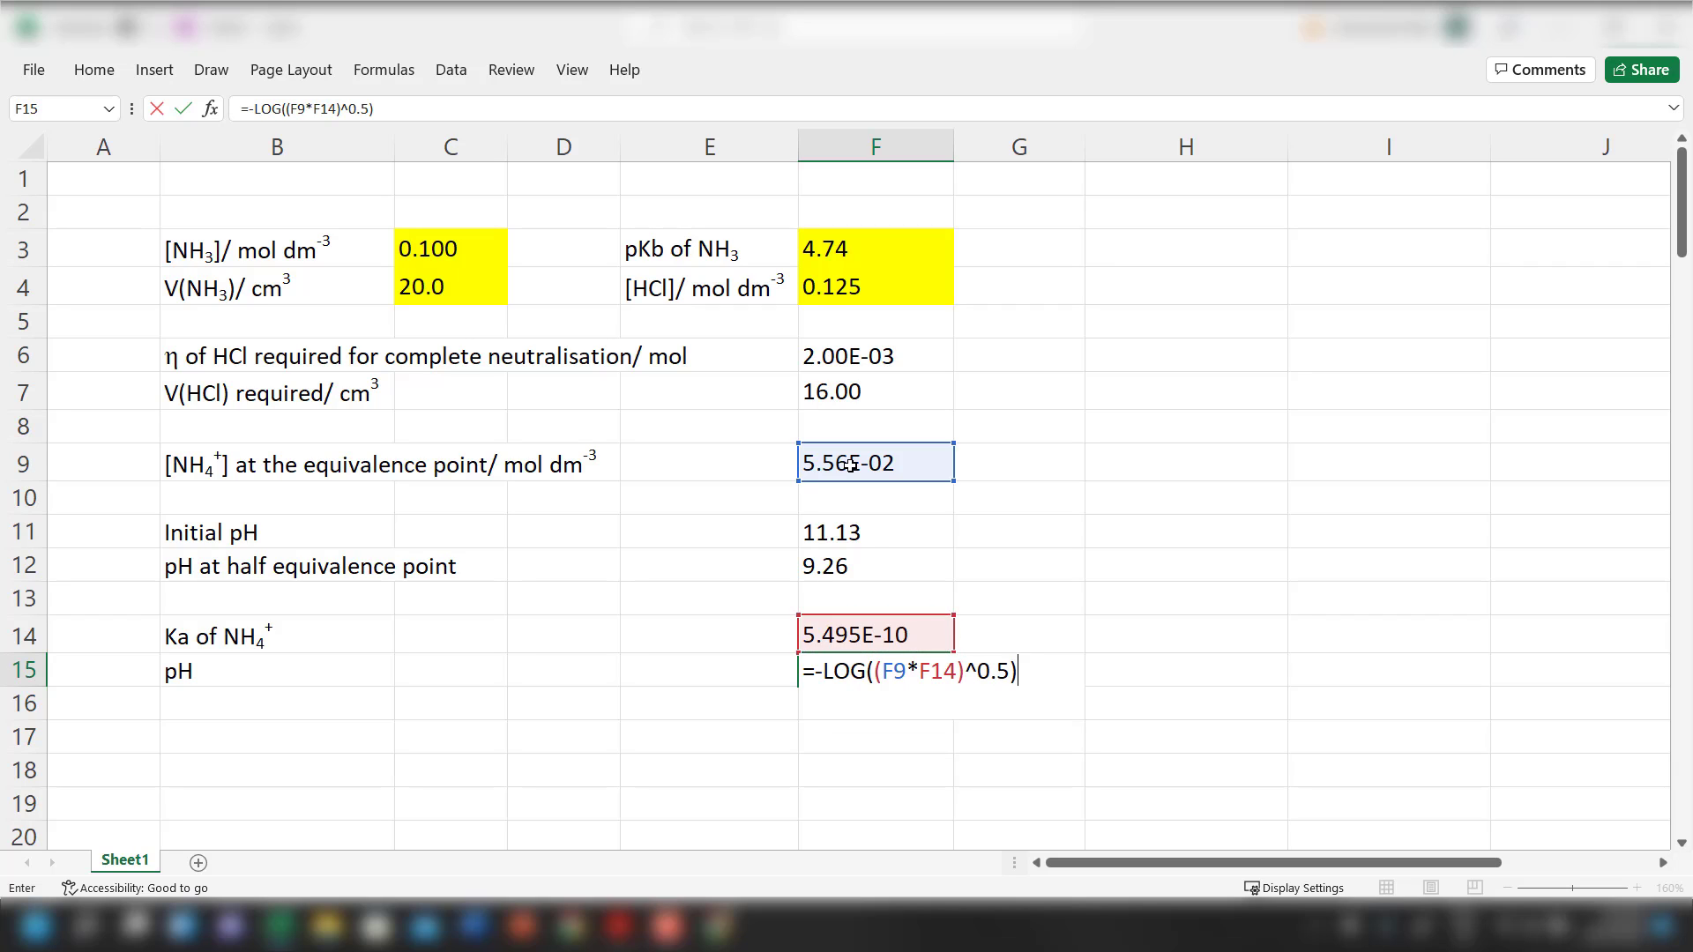
{"action": "key", "text": "Return"}
{"action": "key", "text": "Up"}
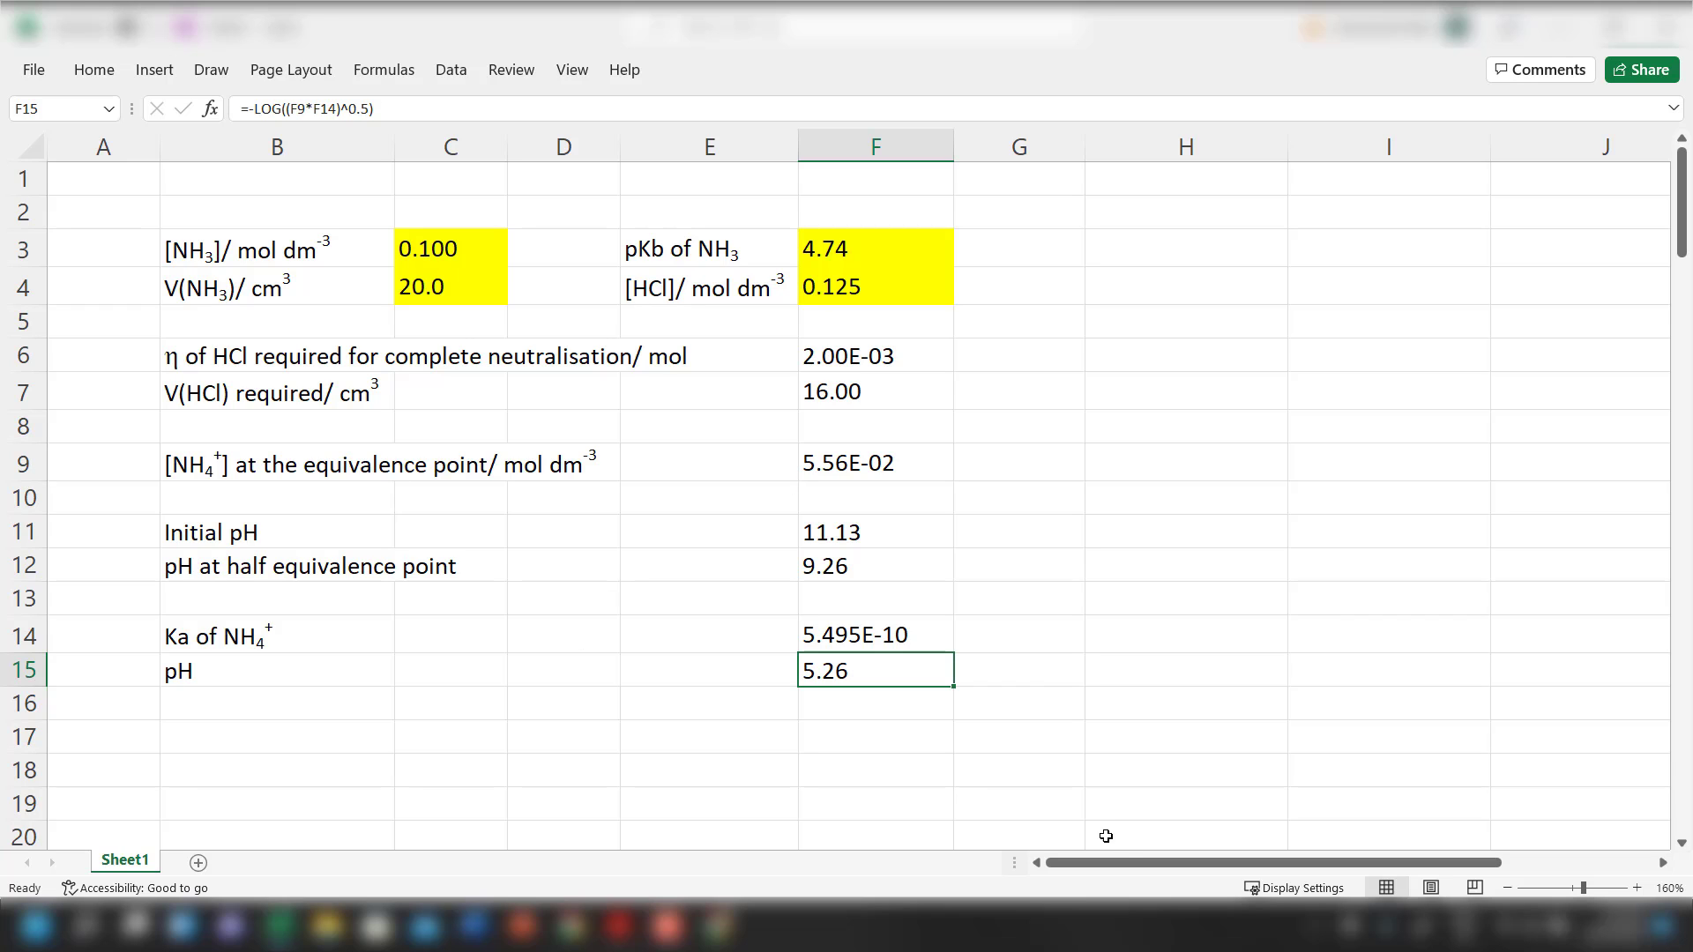
Copy the V(NH3)/ cm3 label from B4 into H2
{"action": "left_click_drag", "start_coordinate": [1147, 868], "coordinate": [1184, 867]}
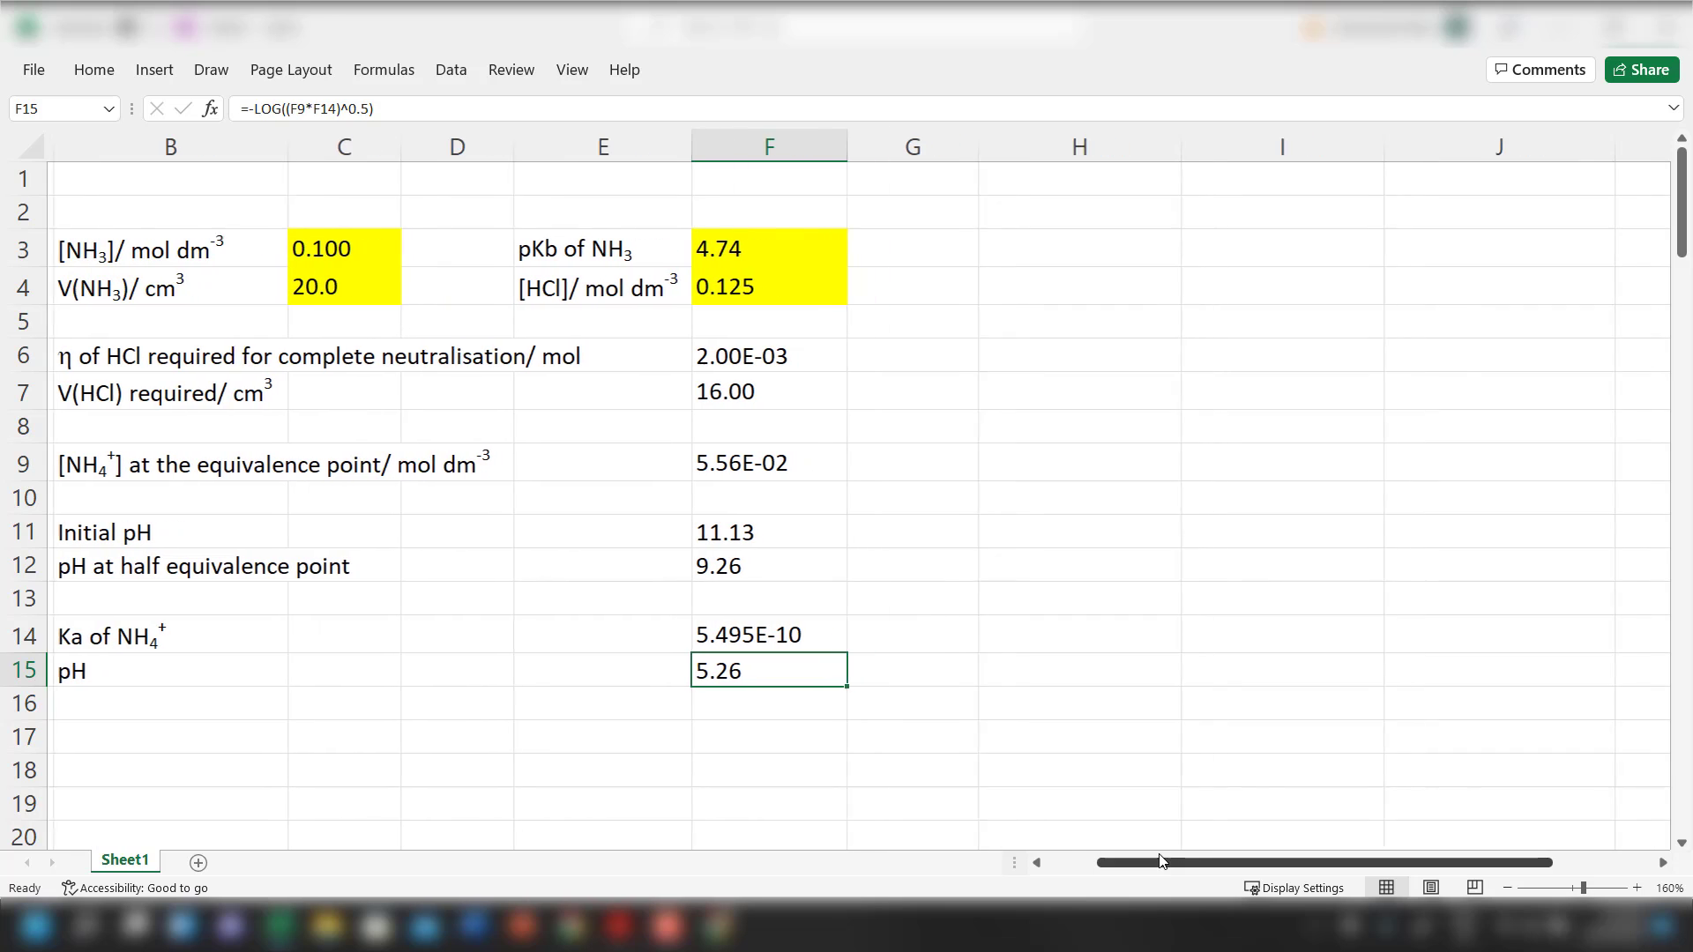
{"action": "left_click", "coordinate": [130, 297]}
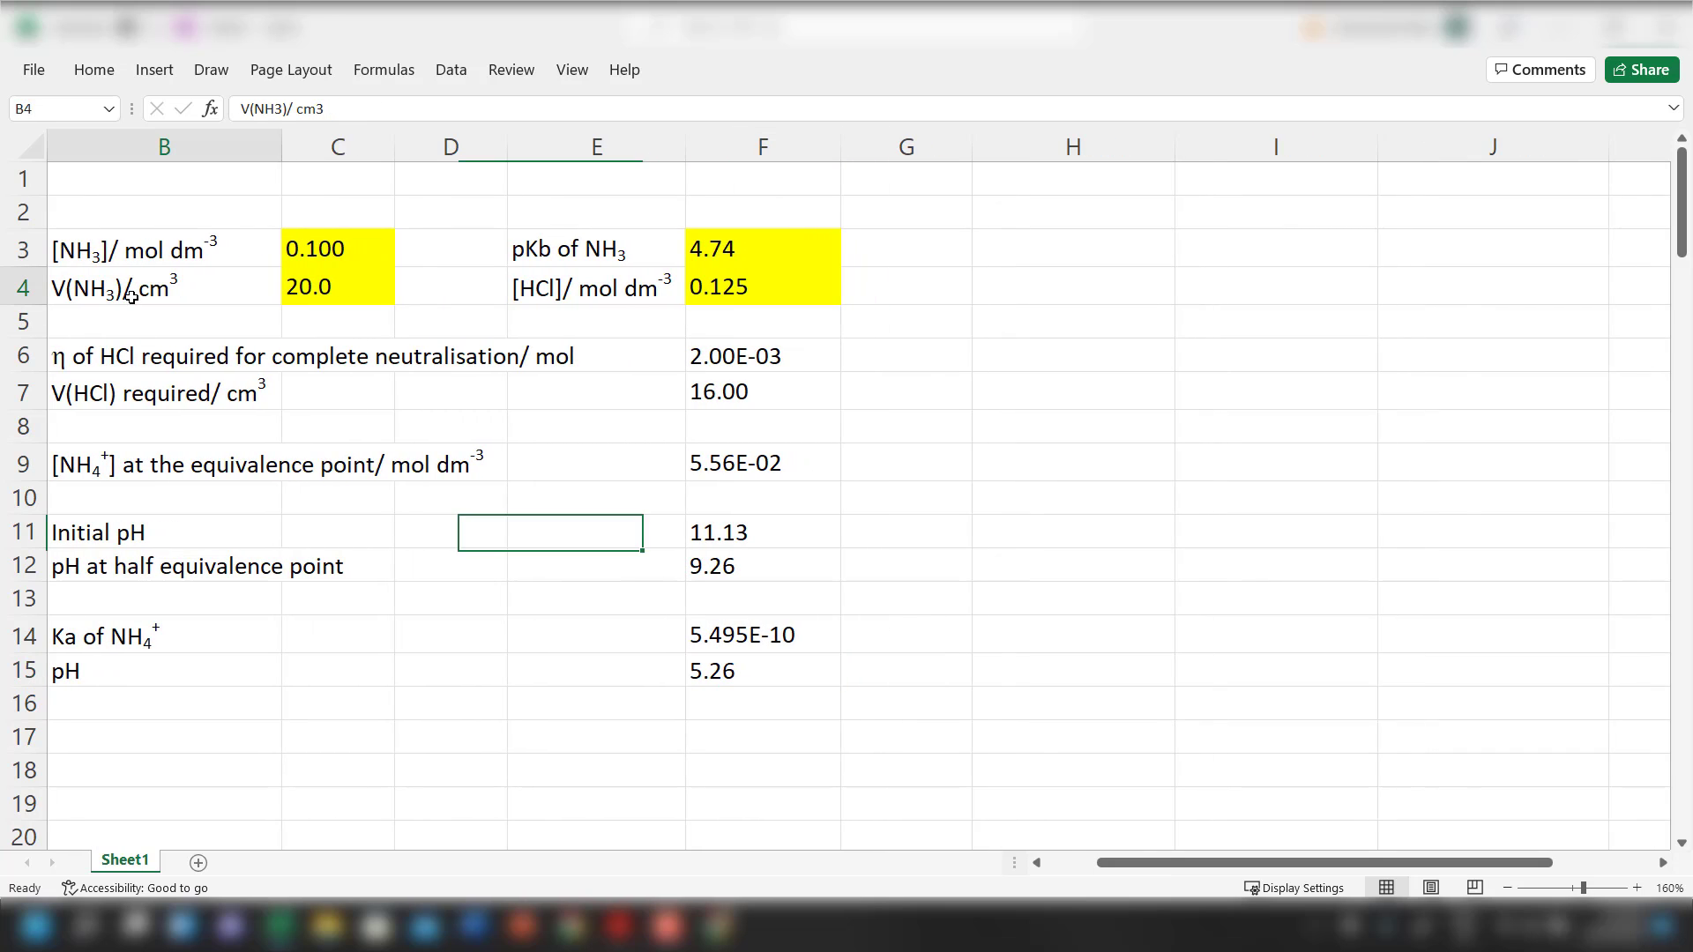
{"action": "key", "text": "ctrl+c"}
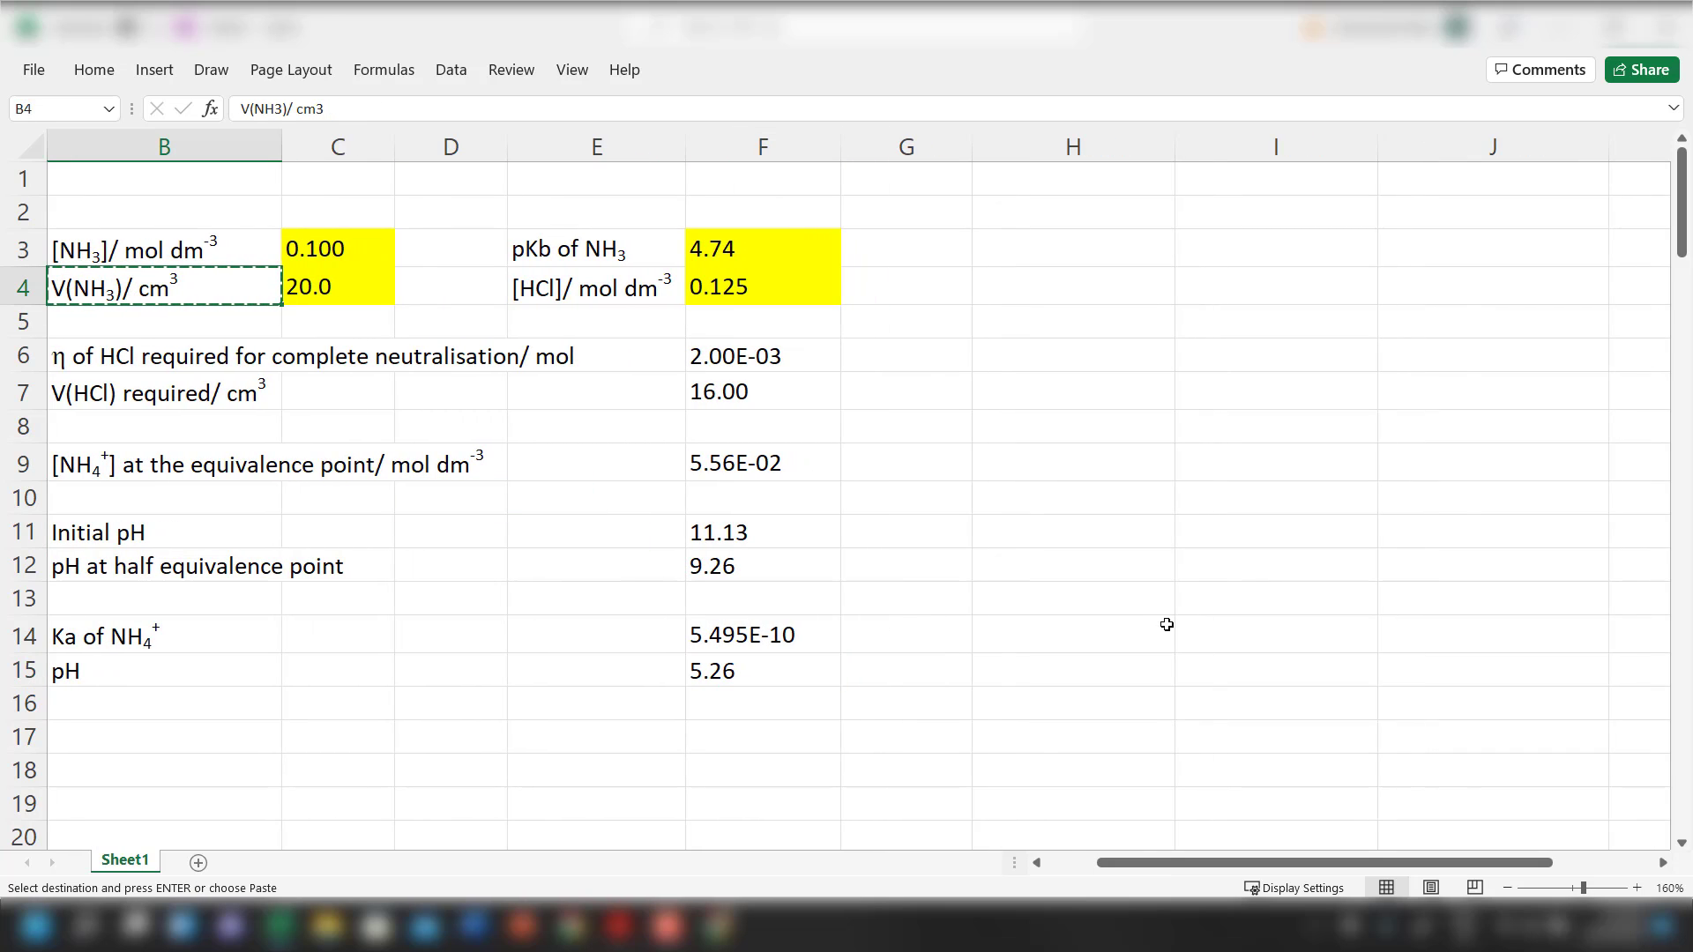
{"action": "left_click", "coordinate": [1094, 223]}
{"action": "key", "text": "ctrl+v"}
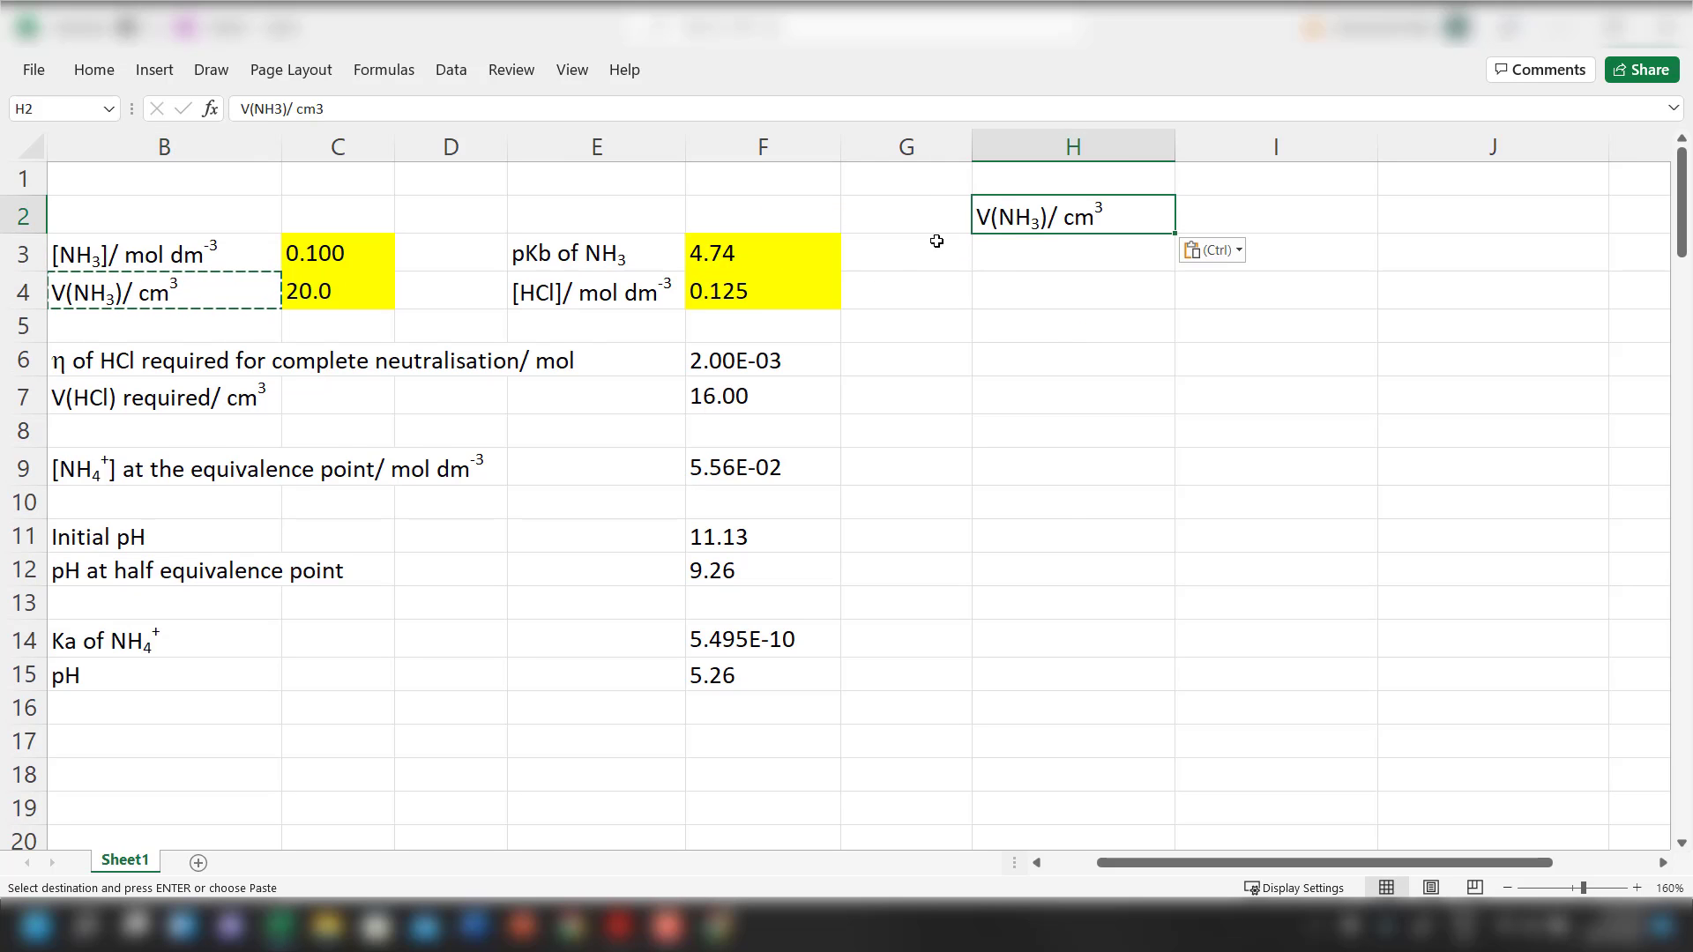
Edit the heading in H2 to read V(HCl) added/ cm3, keeping the superscript 3
{"action": "double_click", "coordinate": [1012, 221]}
{"action": "key", "text": "Left"}
{"action": "key", "text": "shift+Right"}
{"action": "key", "text": "shift+Right"}
{"action": "key", "text": "shift+Right"}
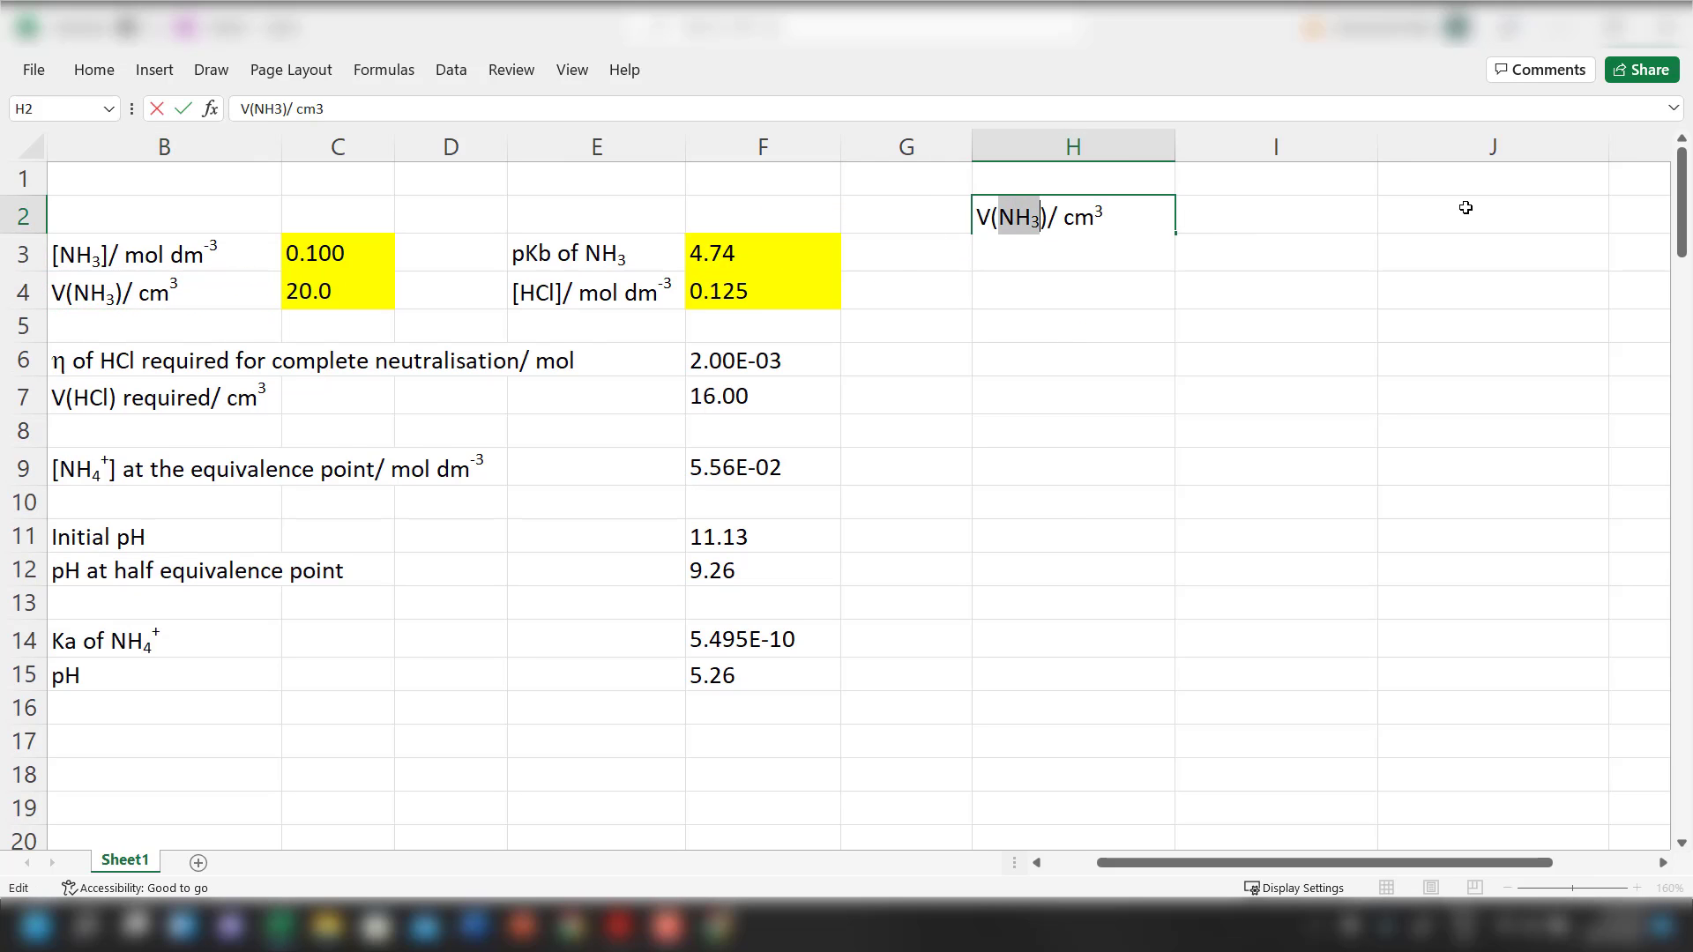
{"action": "type", "text": "HCl"}
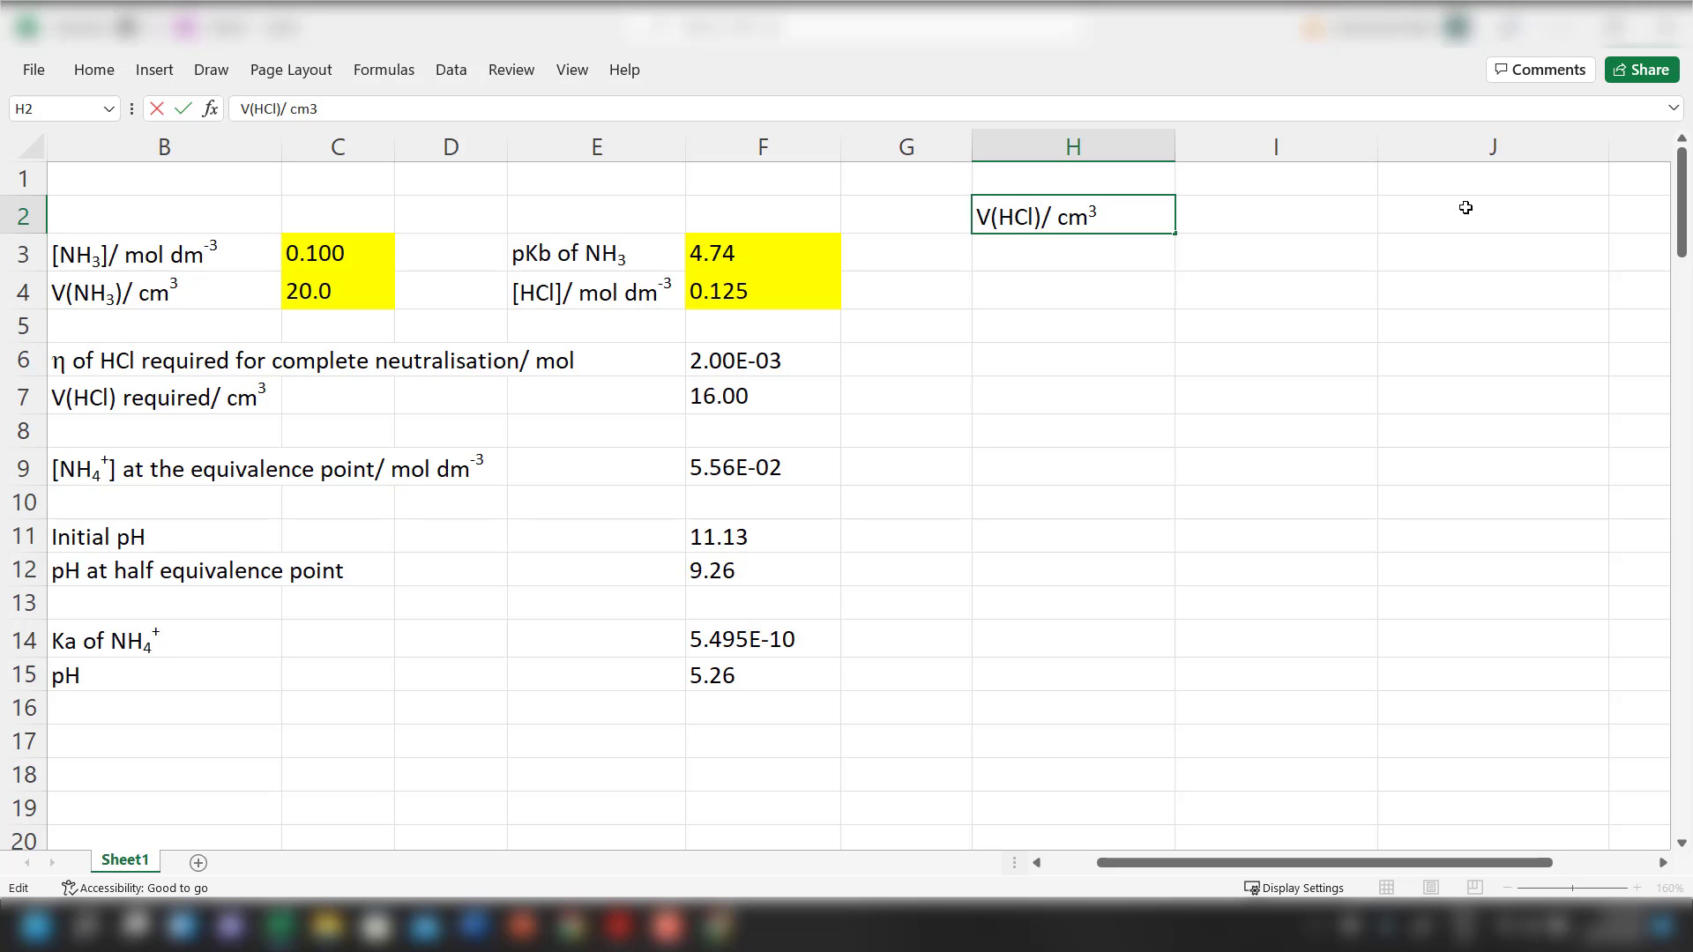
{"action": "key", "text": "Right"}
{"action": "type", "text": "added"}
{"action": "key", "text": "Return"}
{"action": "key", "text": "Up"}
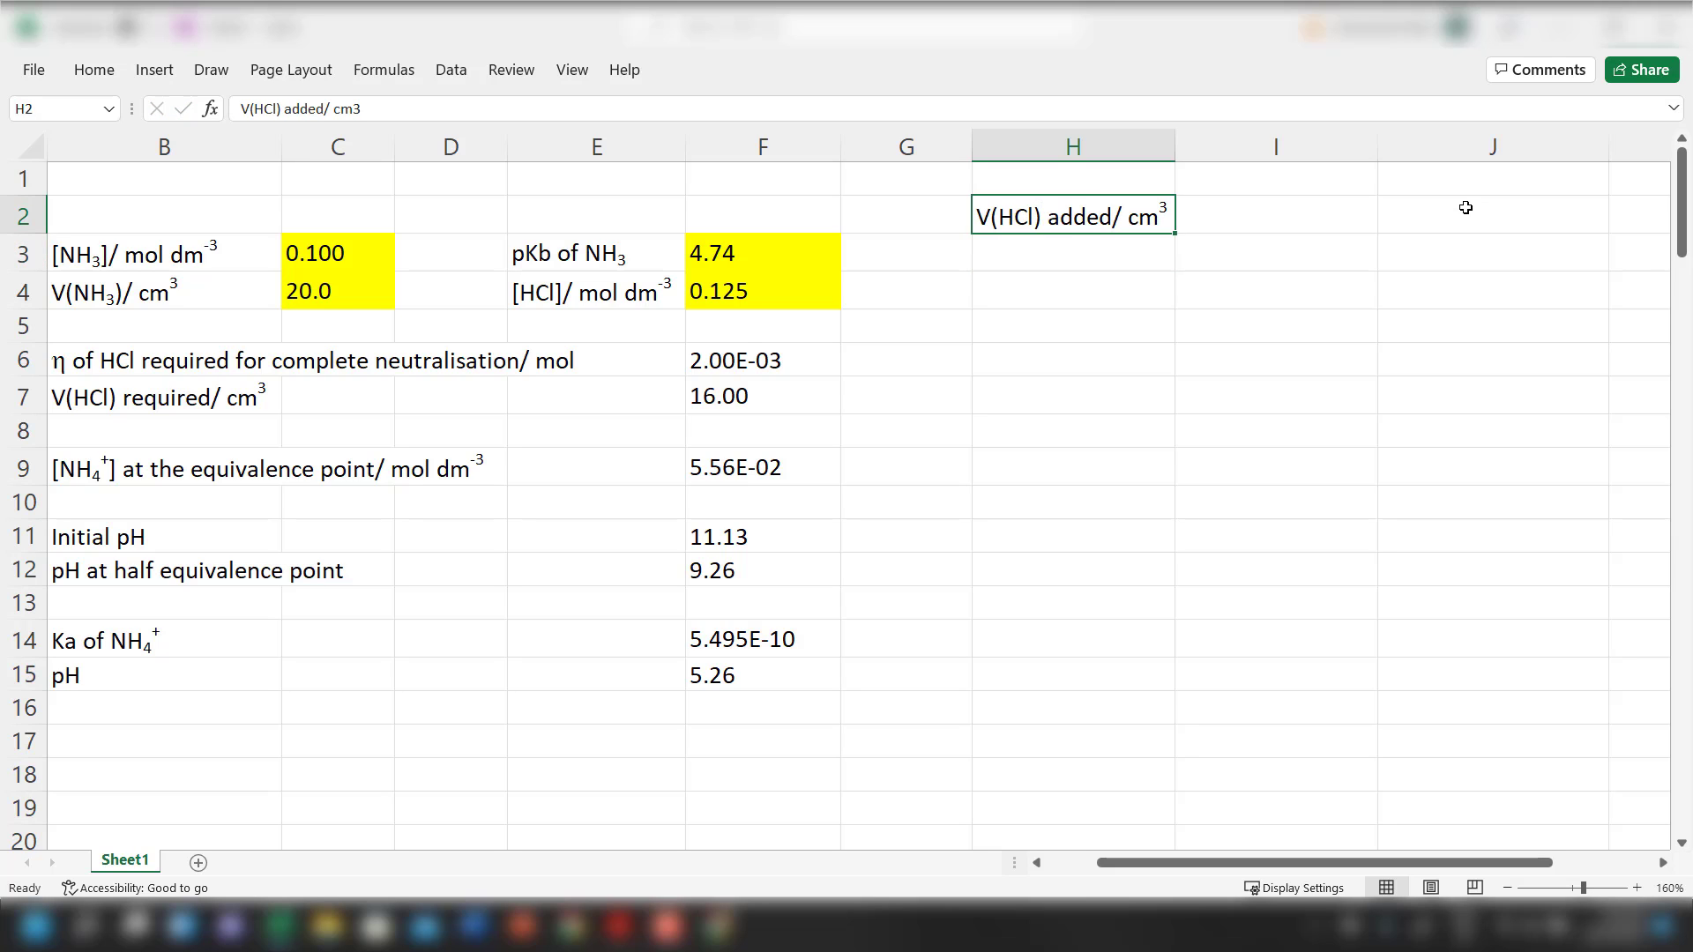
Copy the H2 heading into I2 and change its unit so it reads V(HCl) added/ dm3
{"action": "key", "text": "ctrl+c"}
{"action": "key", "text": "Right"}
{"action": "key", "text": "ctrl+v"}
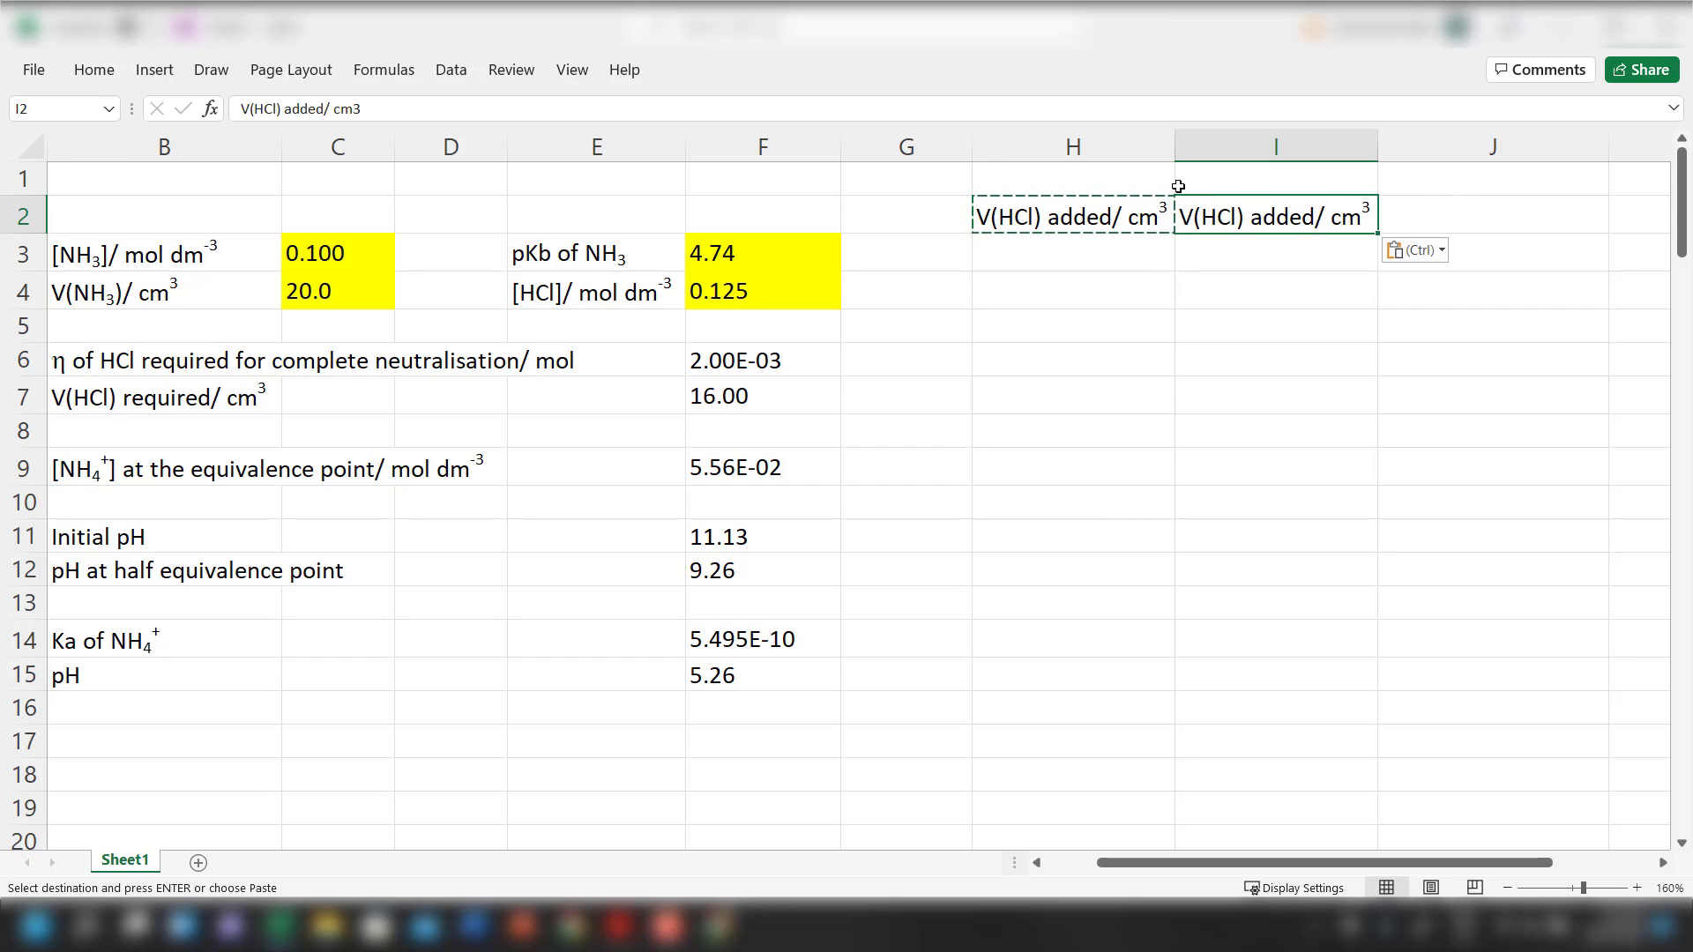
{"action": "double_click", "coordinate": [1333, 211]}
{"action": "key", "text": "BackSpace"}
{"action": "type", "text": "d"}
{"action": "key", "text": "Return"}
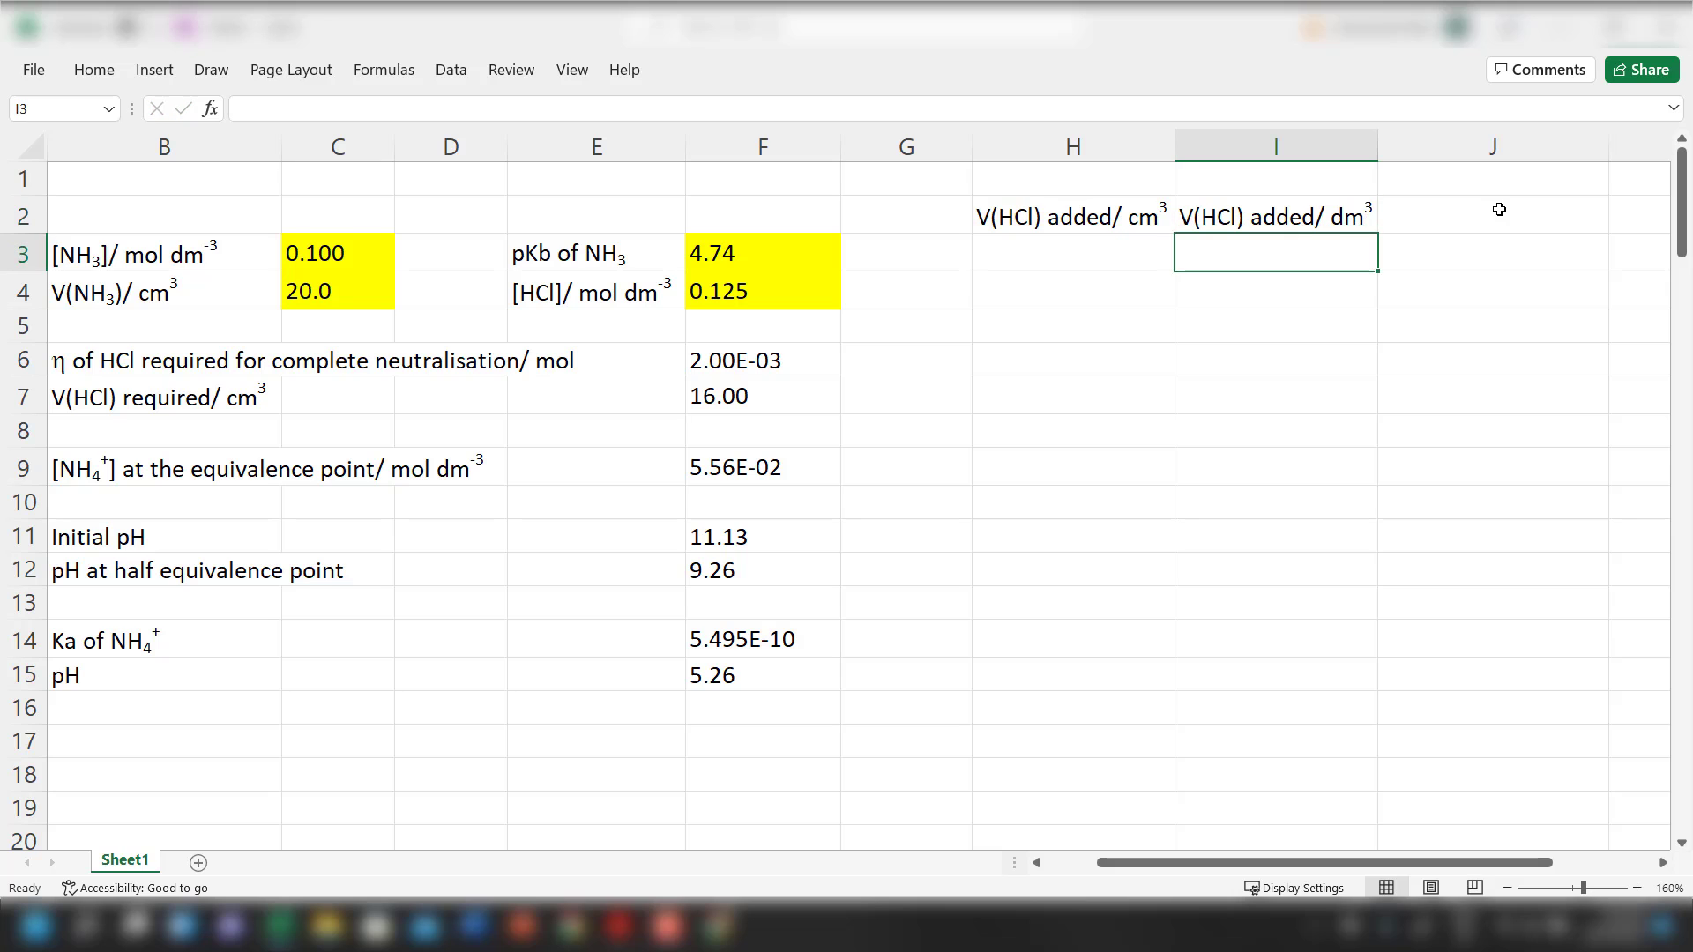
Copy the V(NH3)/ cm3 label from B4 into J2
{"action": "key", "text": "Left"}
{"action": "key", "text": "Up"}
{"action": "key", "text": "Right"}
{"action": "left_click_drag", "start_coordinate": [1478, 863], "coordinate": [1532, 862]}
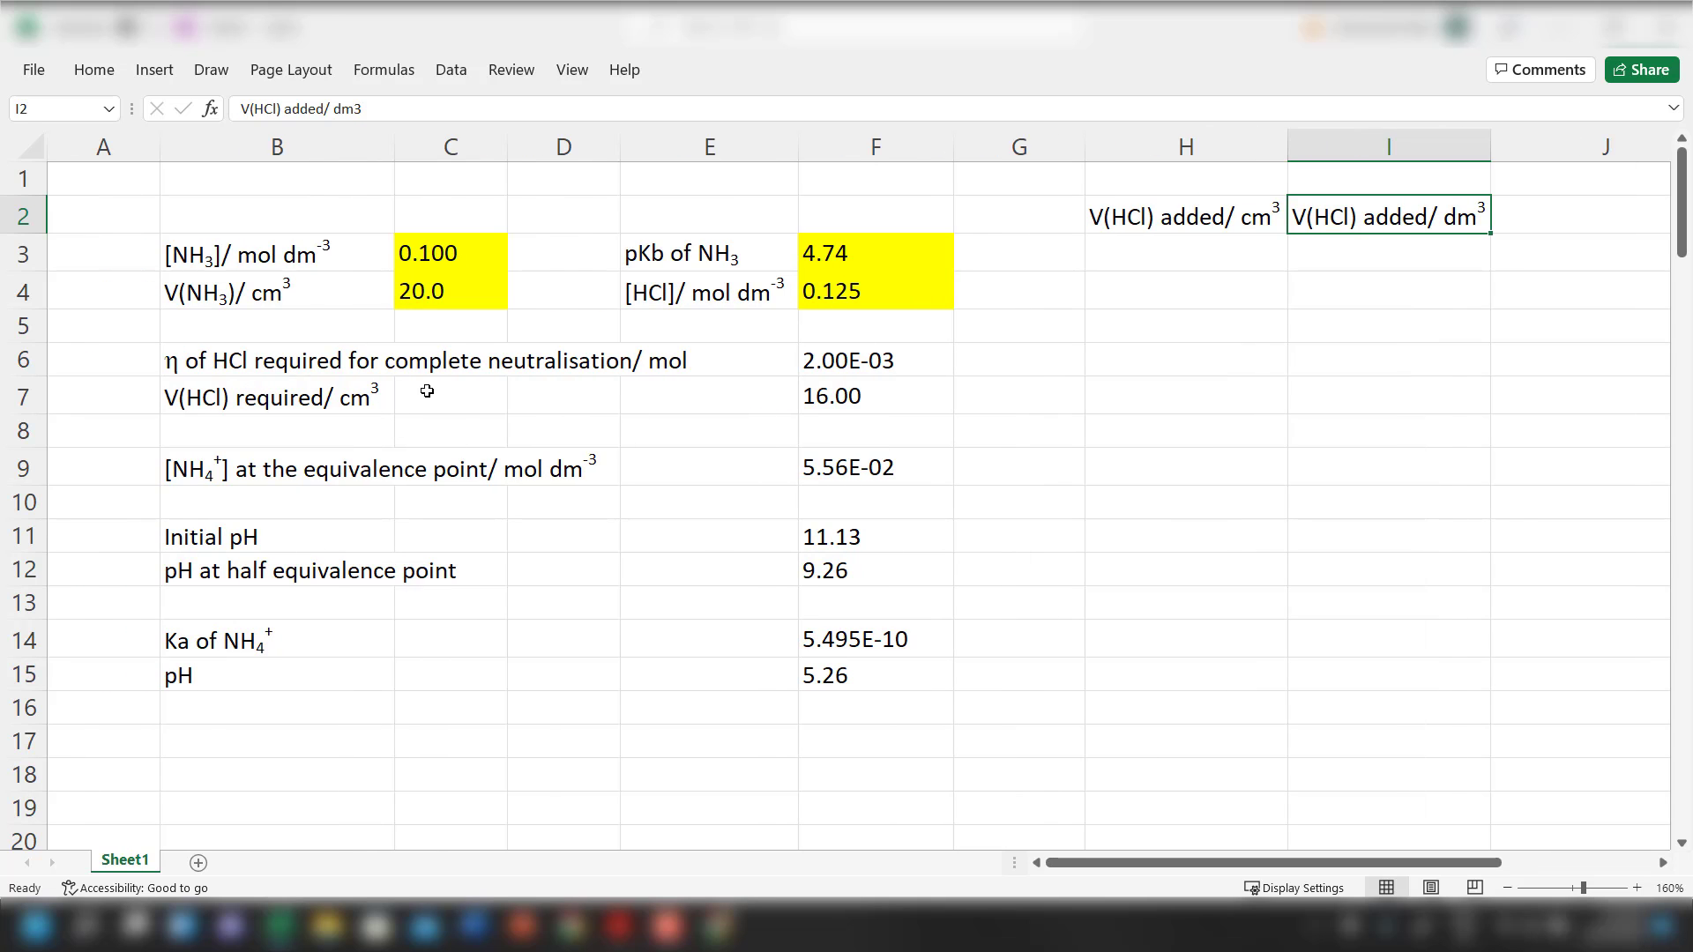
{"action": "left_click", "coordinate": [267, 300]}
{"action": "key", "text": "ctrl+c"}
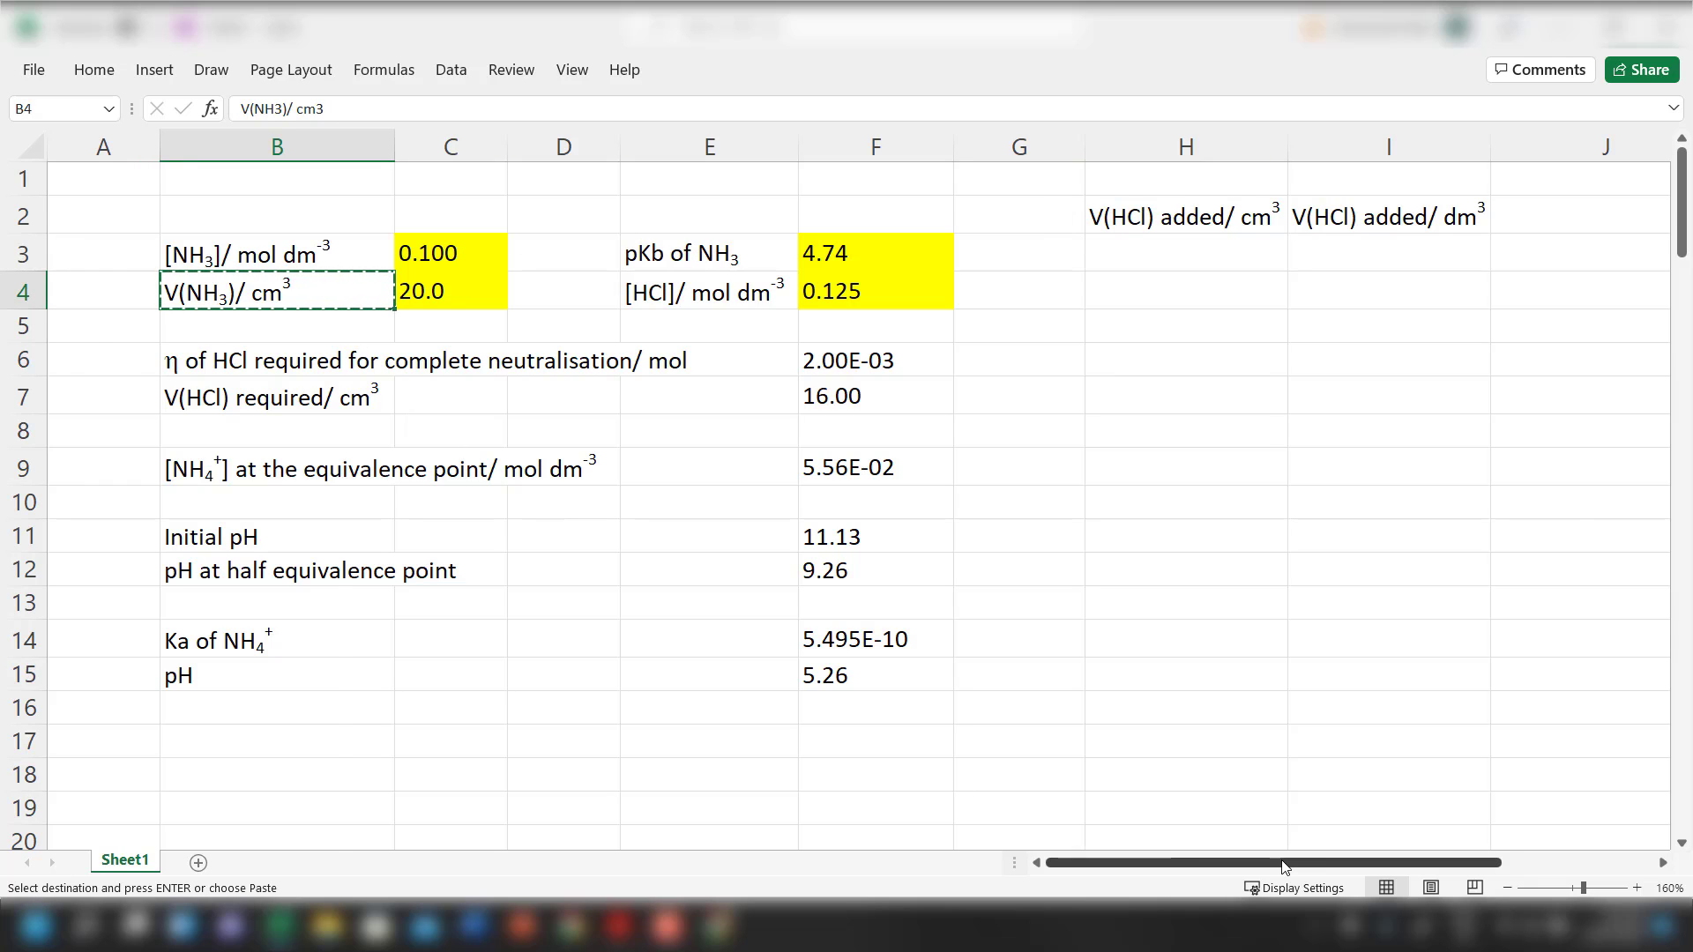
{"action": "left_click_drag", "start_coordinate": [1268, 862], "coordinate": [1422, 862]}
{"action": "left_click", "coordinate": [1170, 199]}
{"action": "key", "text": "ctrl+v"}
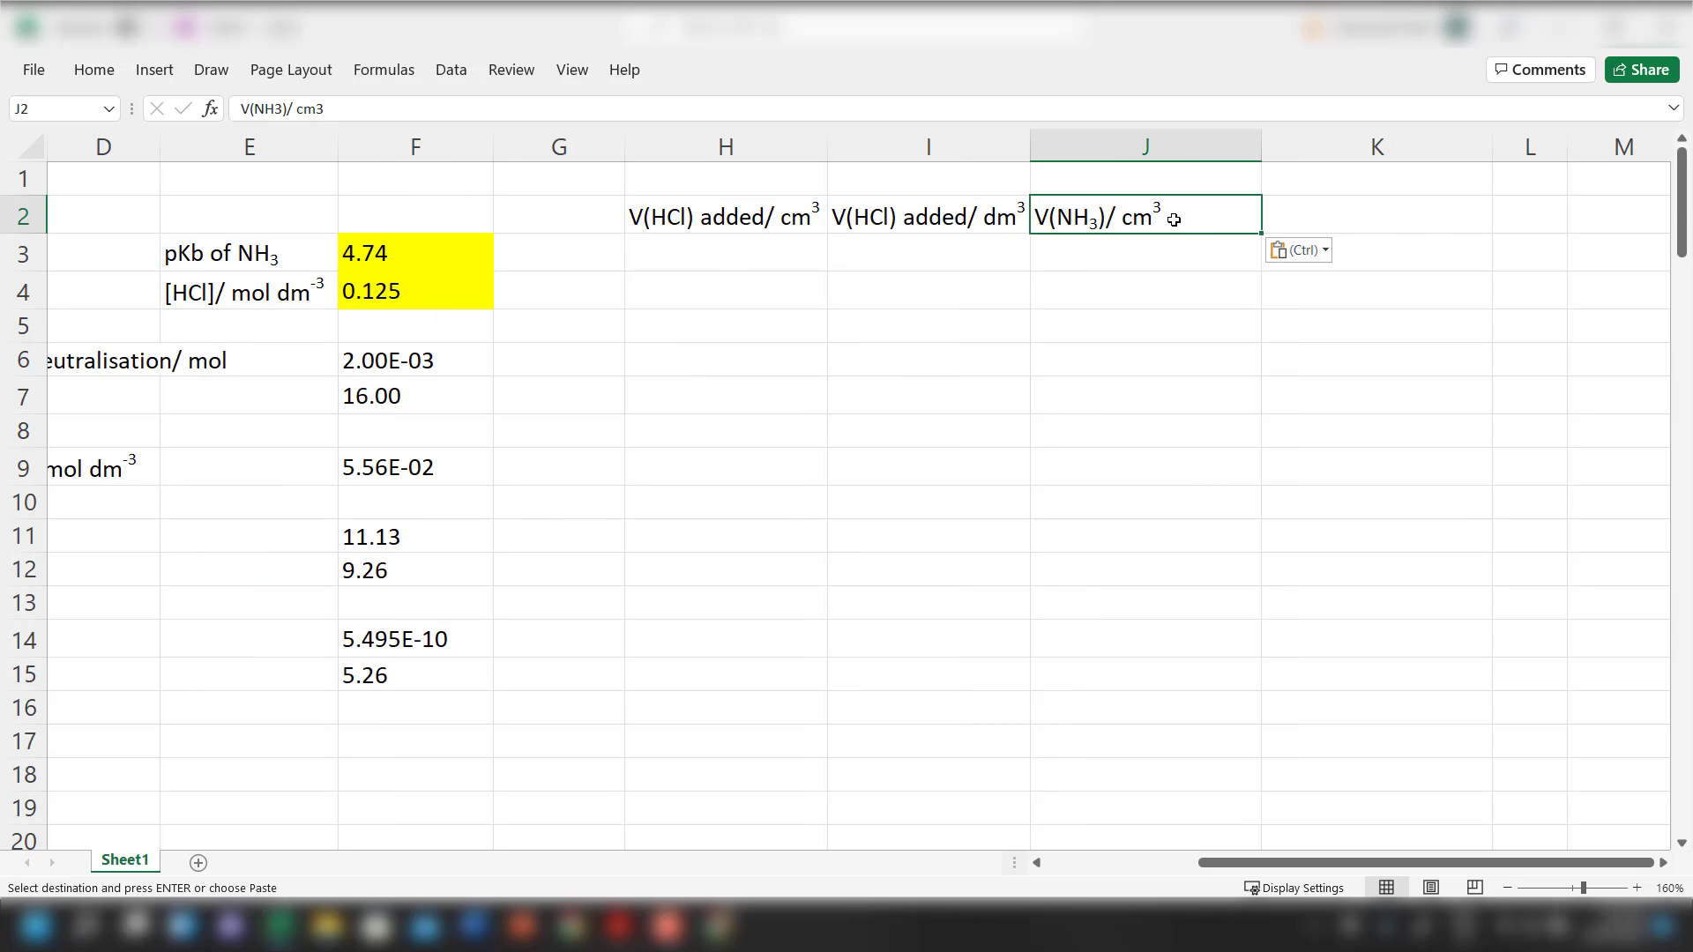
Change the unit in the J2 heading to mol
{"action": "double_click", "coordinate": [1175, 220]}
{"action": "key", "text": "shift+Left"}
{"action": "key", "text": "shift+Left"}
{"action": "key", "text": "shift+Left"}
{"action": "type", "text": "mol"}
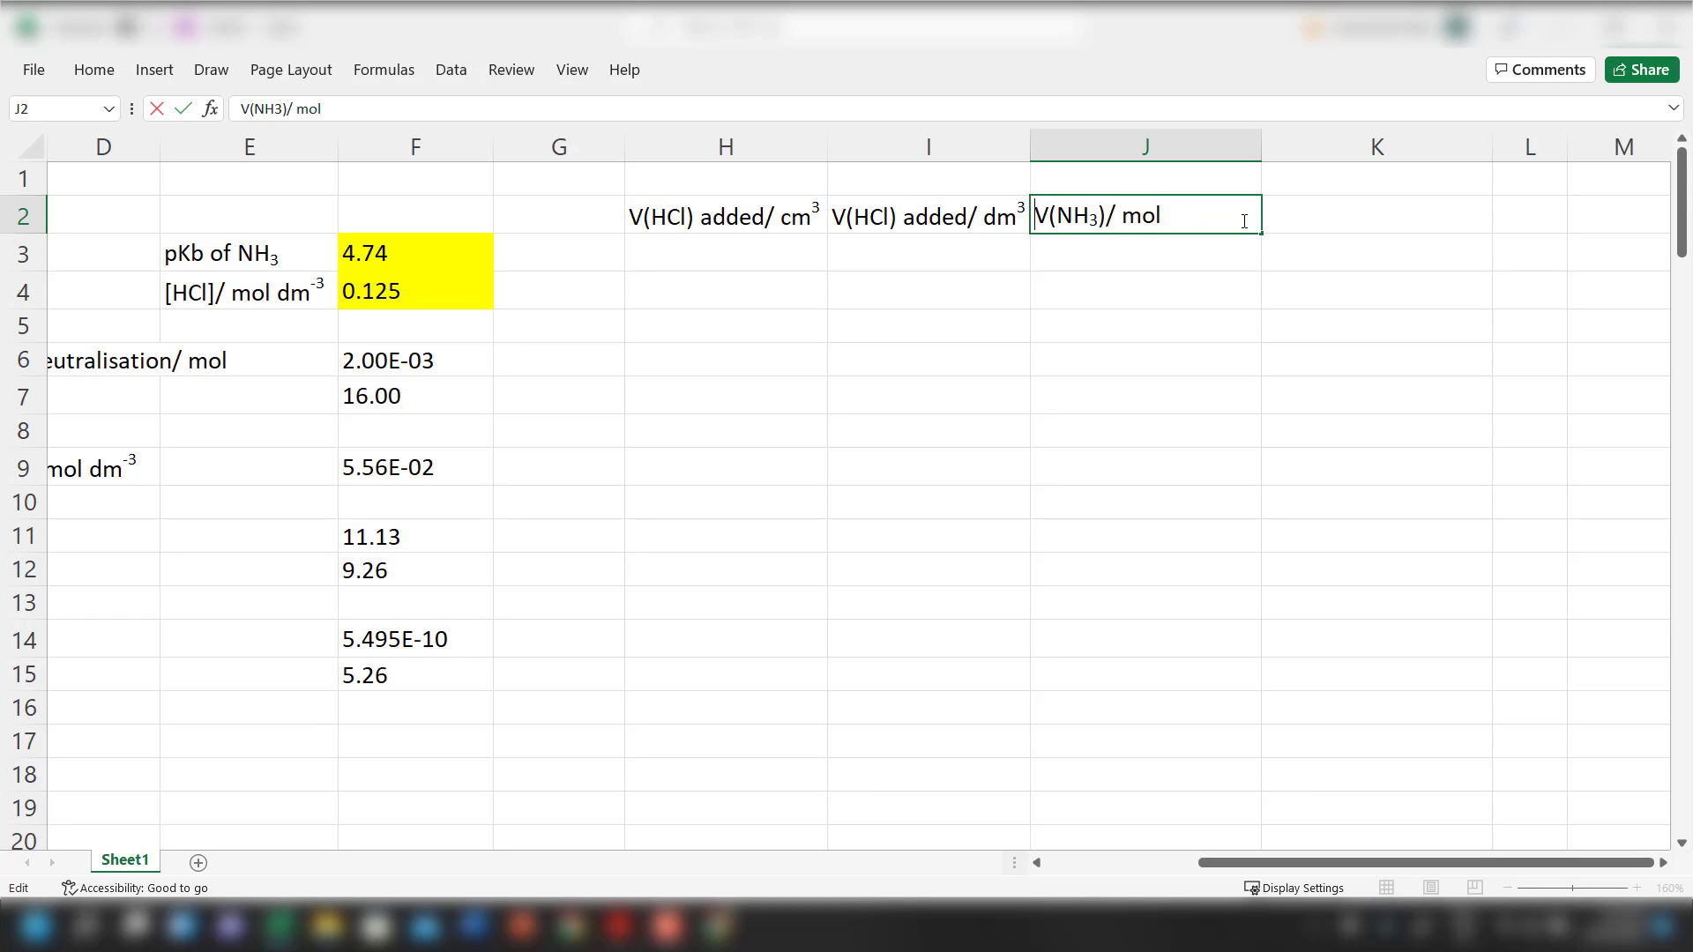
Replace the leading V in the J2 heading with an h in the Symbol font to give η
{"action": "key", "text": "shift+Right"}
{"action": "type", "text": "h"}
{"action": "key", "text": "shift+Left"}
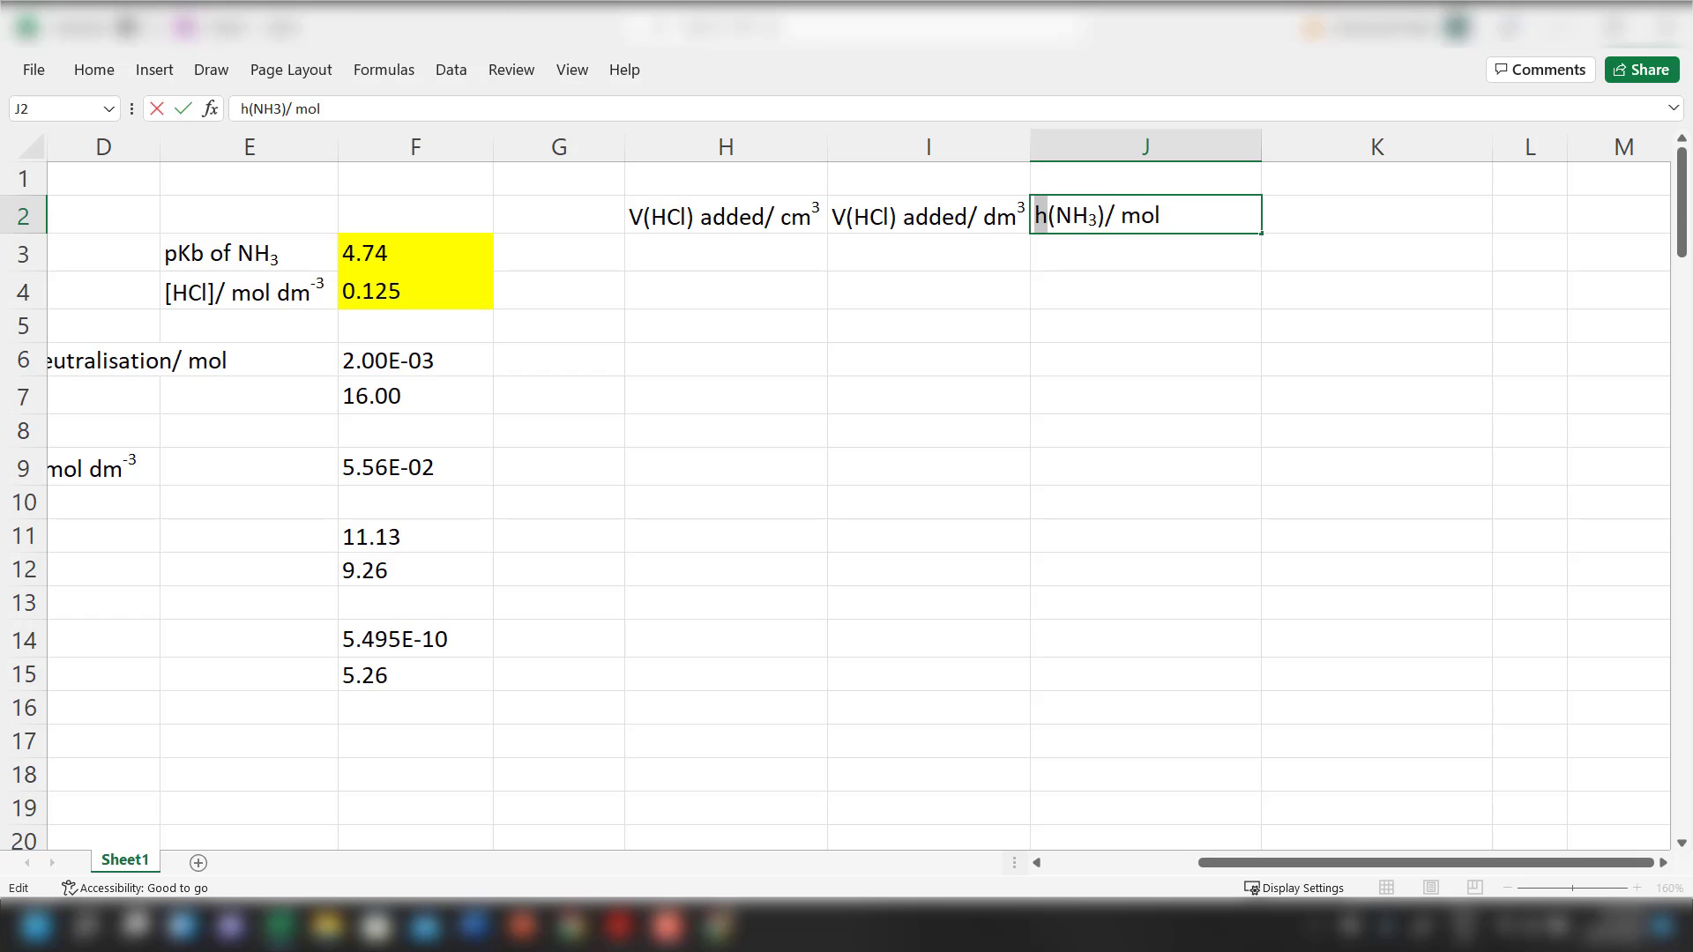
{"action": "left_click", "coordinate": [95, 70]}
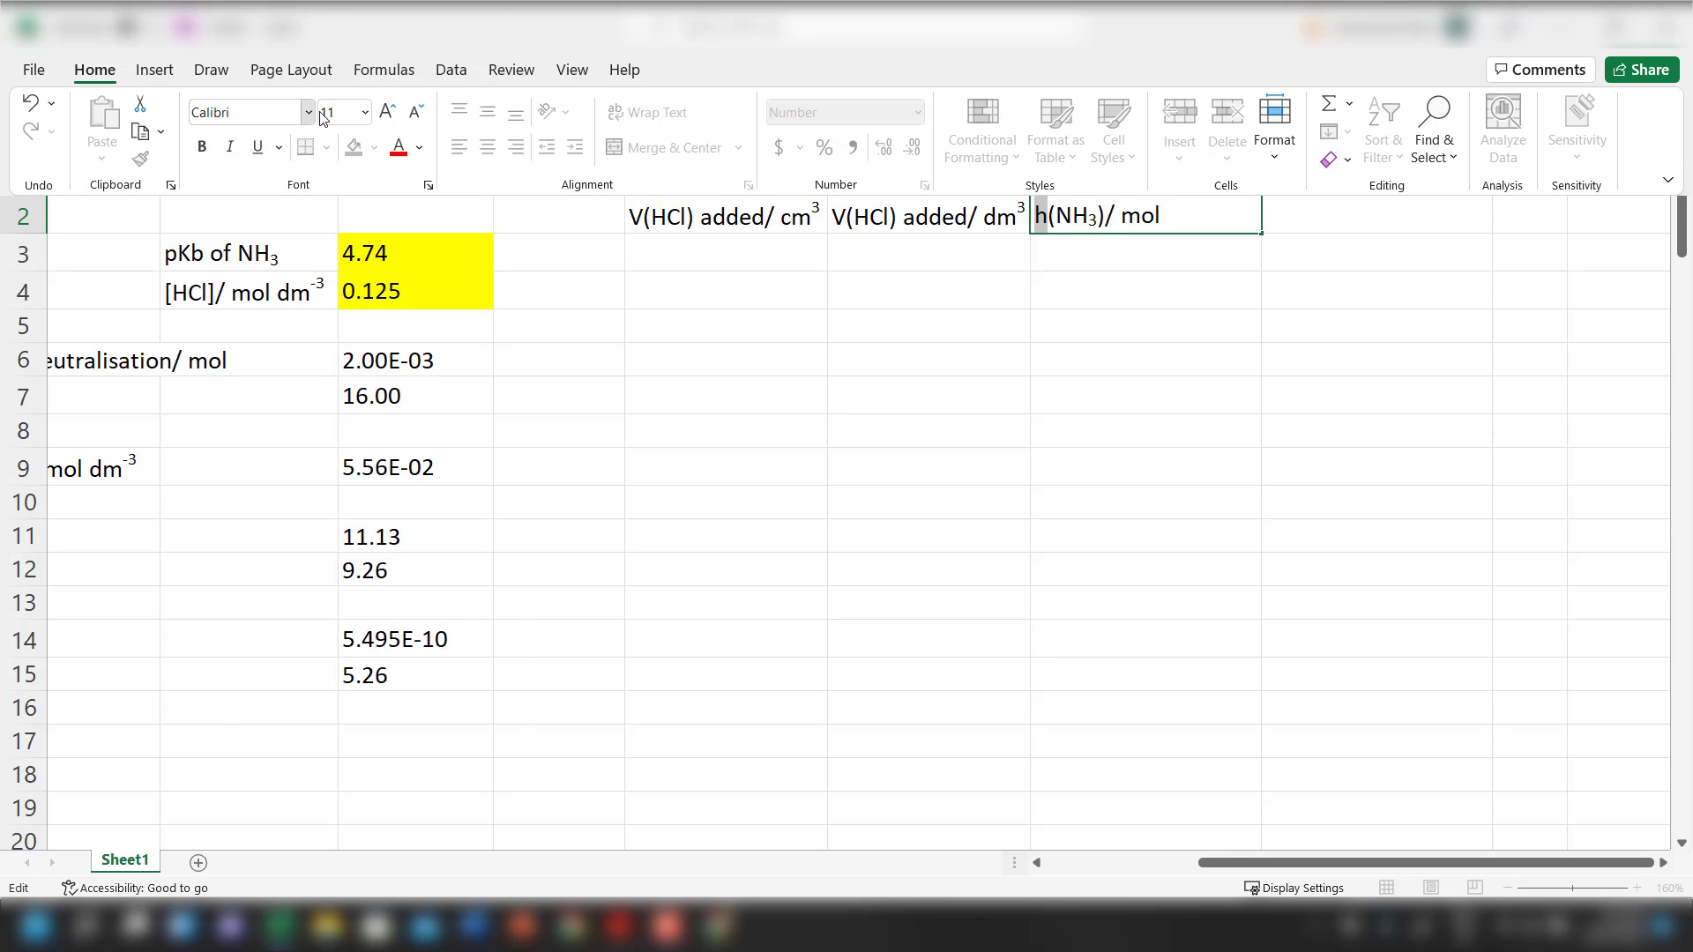
{"action": "left_click", "coordinate": [308, 113]}
{"action": "type", "text": "sy"}
{"action": "scroll", "coordinate": [202, 663], "scroll_direction": "down", "scroll_amount": 2}
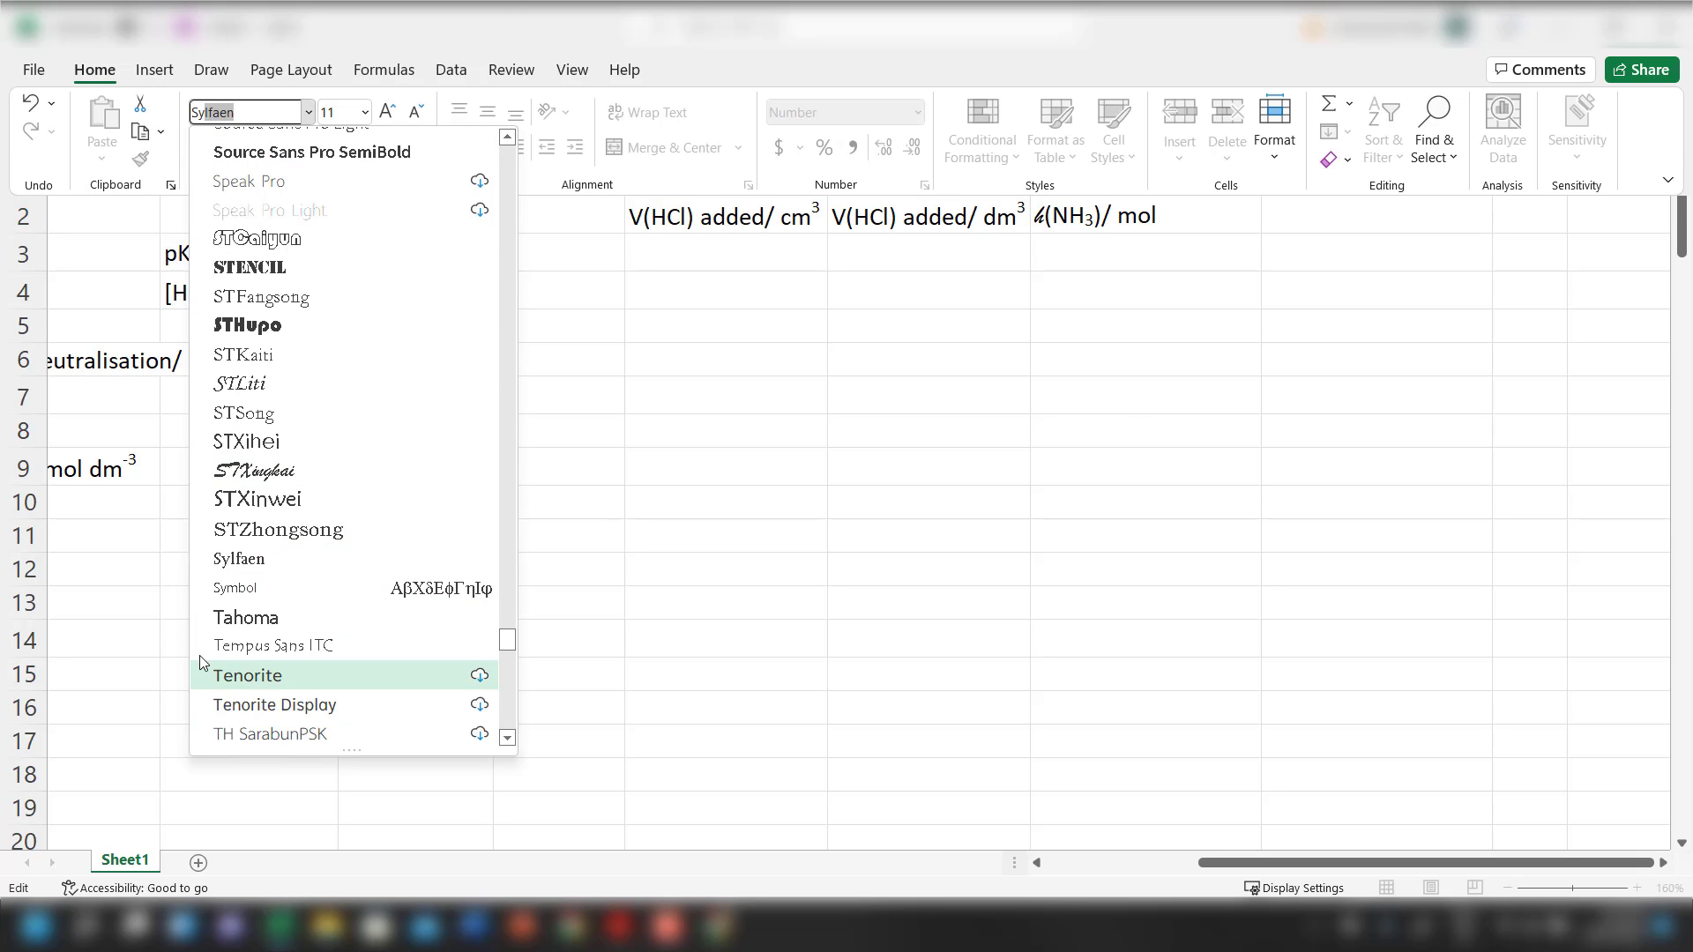
{"action": "left_click", "coordinate": [212, 587]}
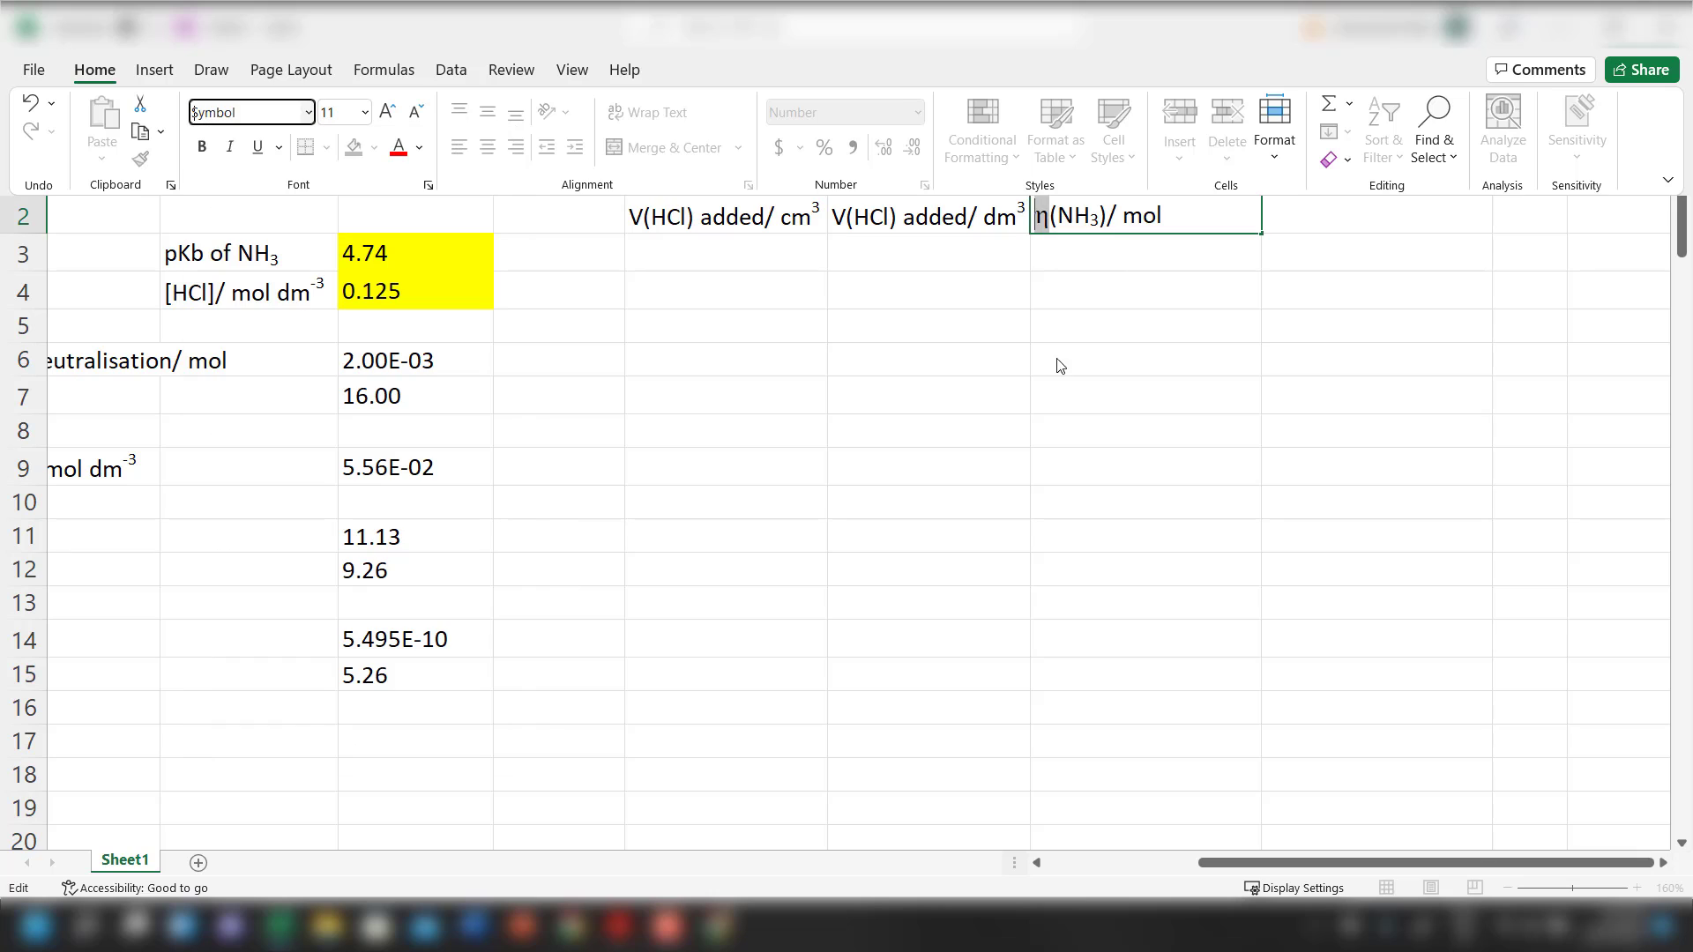
Change the species in the J2 heading to NH4+, with the 4 as subscript and the plus sign as superscript
{"action": "left_click", "coordinate": [1104, 221]}
{"action": "key", "text": "BackSpace"}
{"action": "type", "text": "4"}
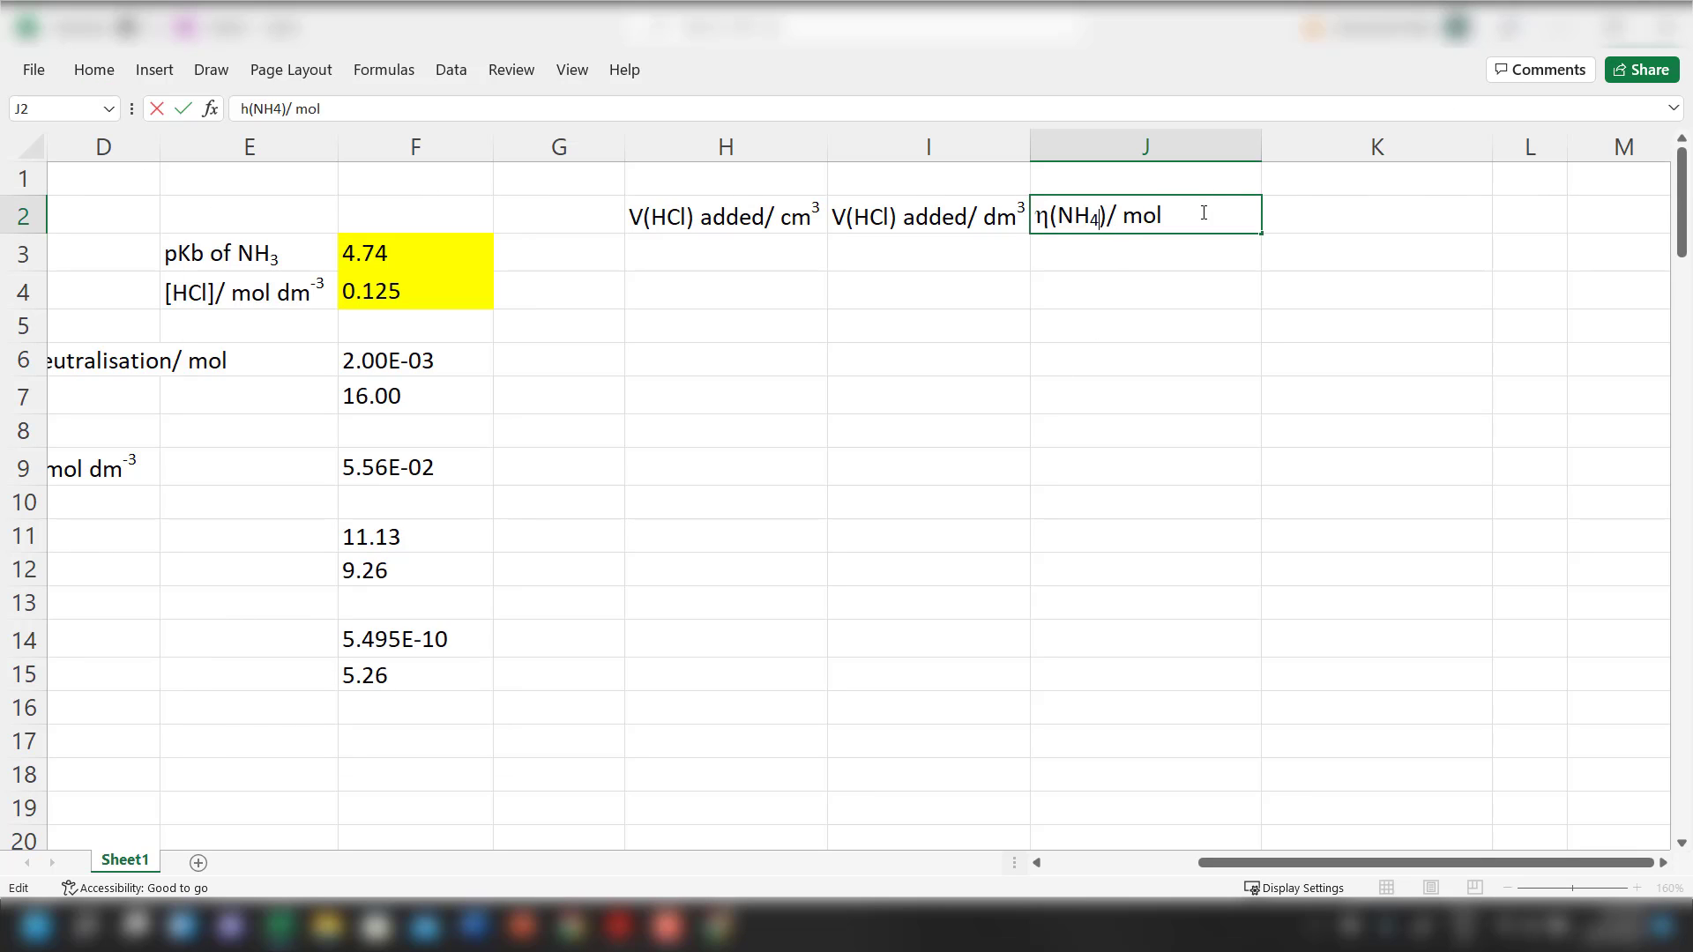
{"action": "type", "text": "+"}
{"action": "key", "text": "ctrl+1"}
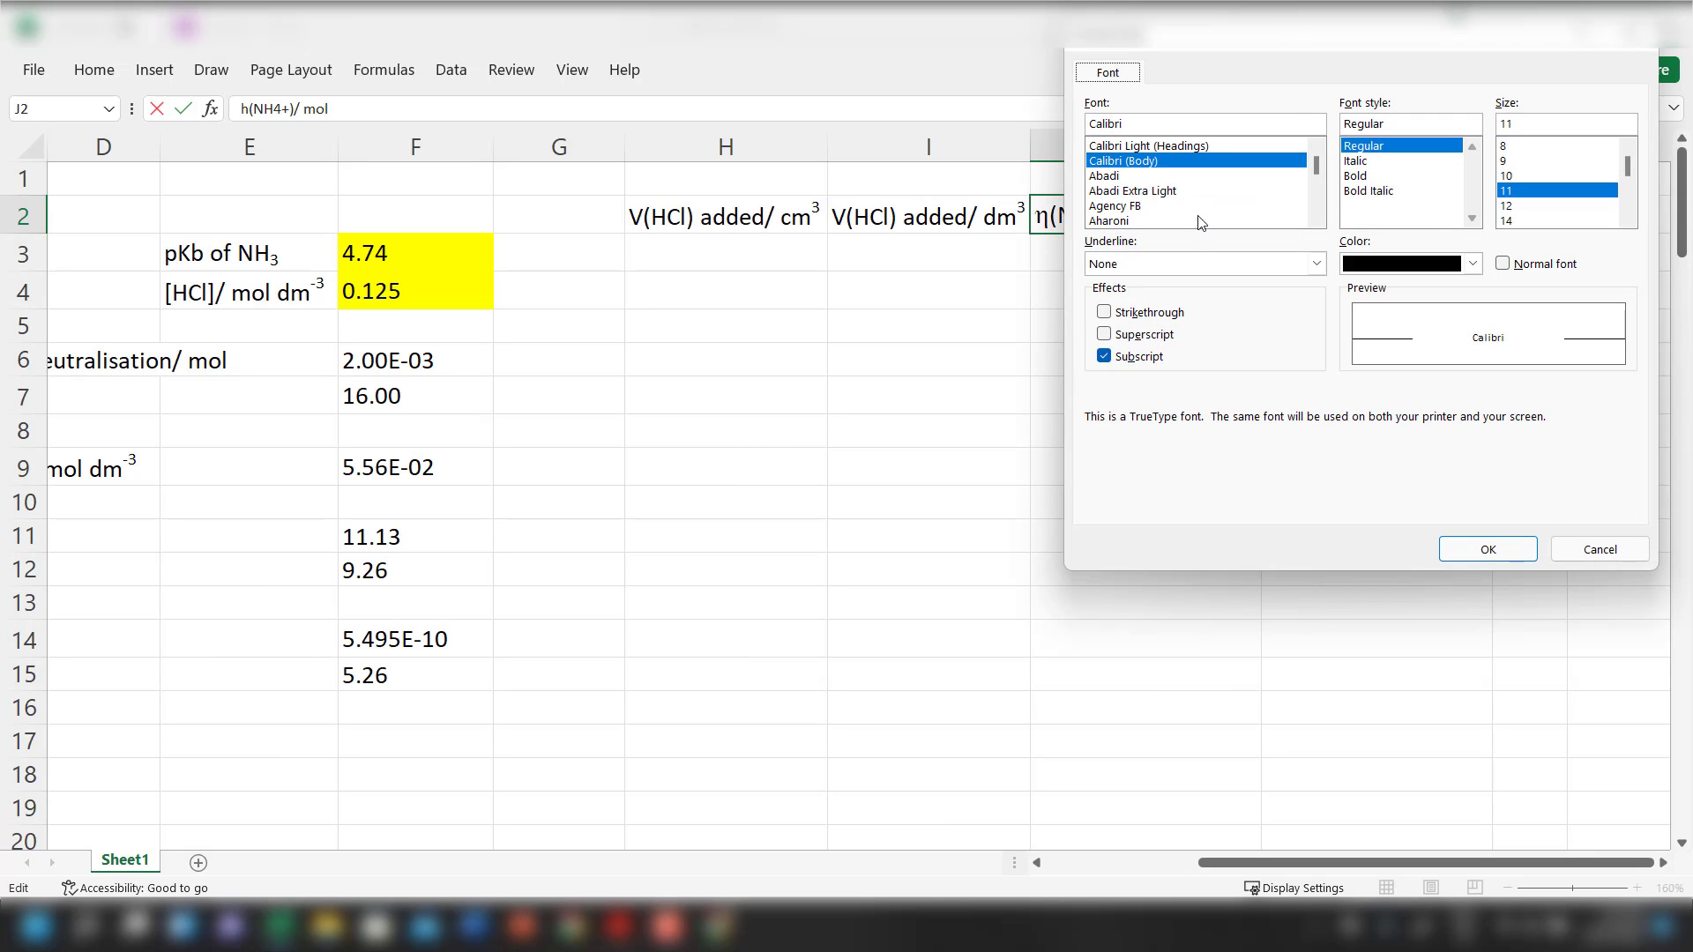
{"action": "left_click", "coordinate": [1167, 337]}
{"action": "left_click", "coordinate": [1487, 549]}
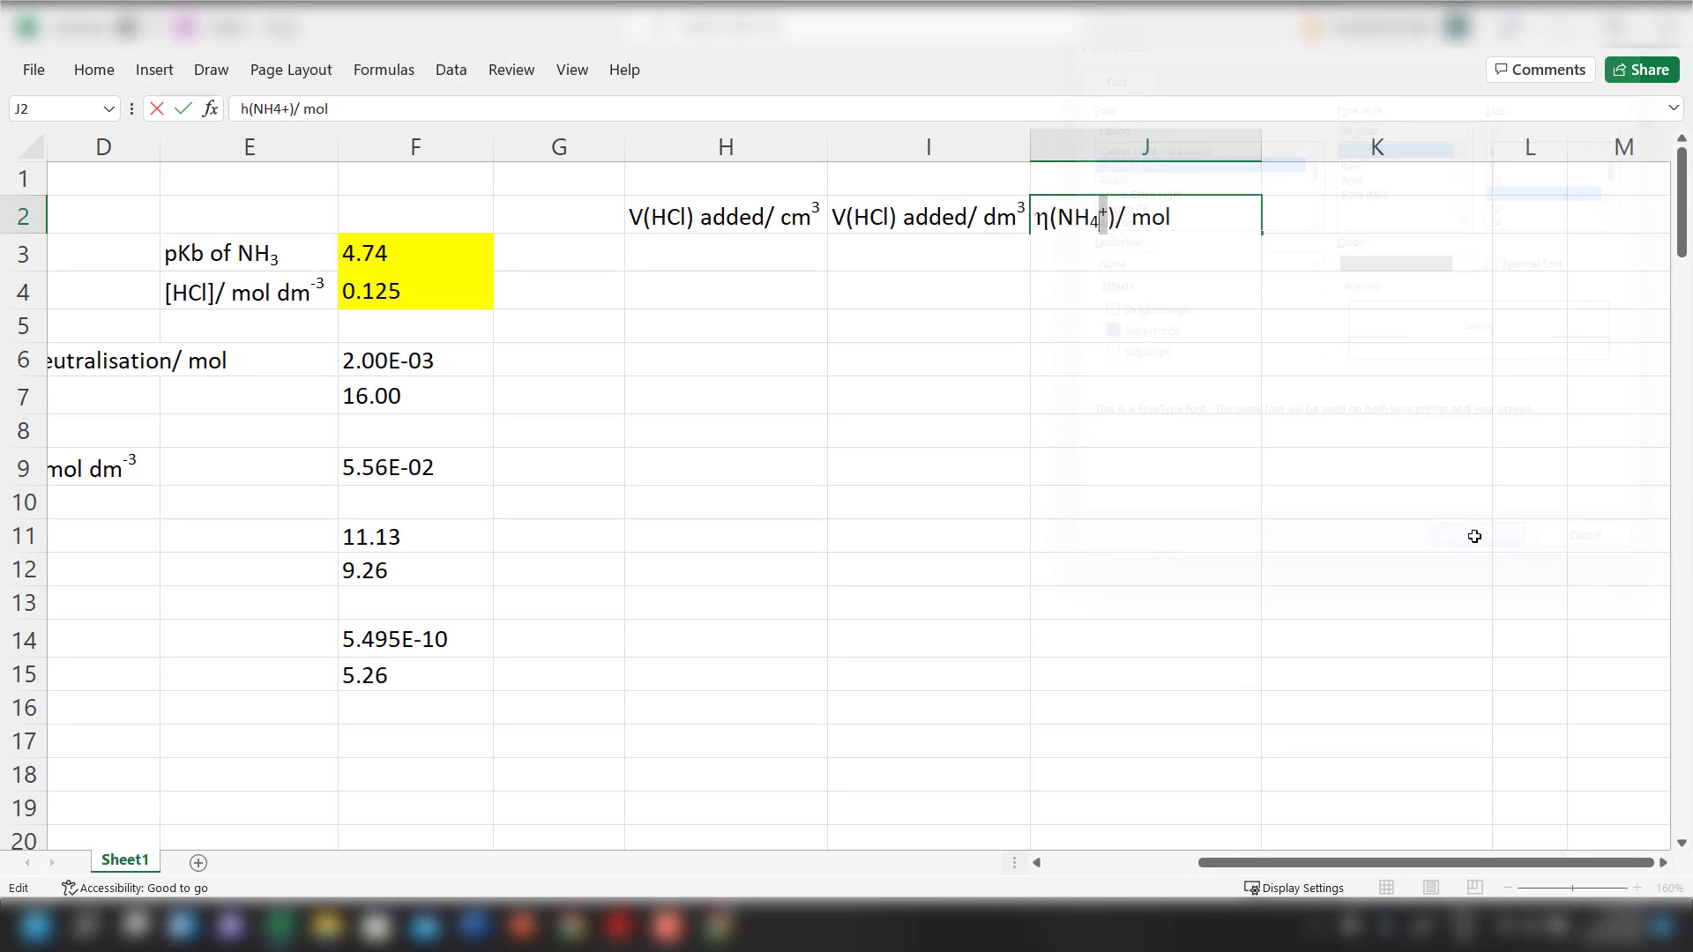
Insert the word formed before the unit in J2 so the heading reads η(NH4+) formed/ mol
{"action": "left_click", "coordinate": [1228, 353]}
{"action": "left_click", "coordinate": [1130, 214]}
{"action": "double_click", "coordinate": [1132, 210]}
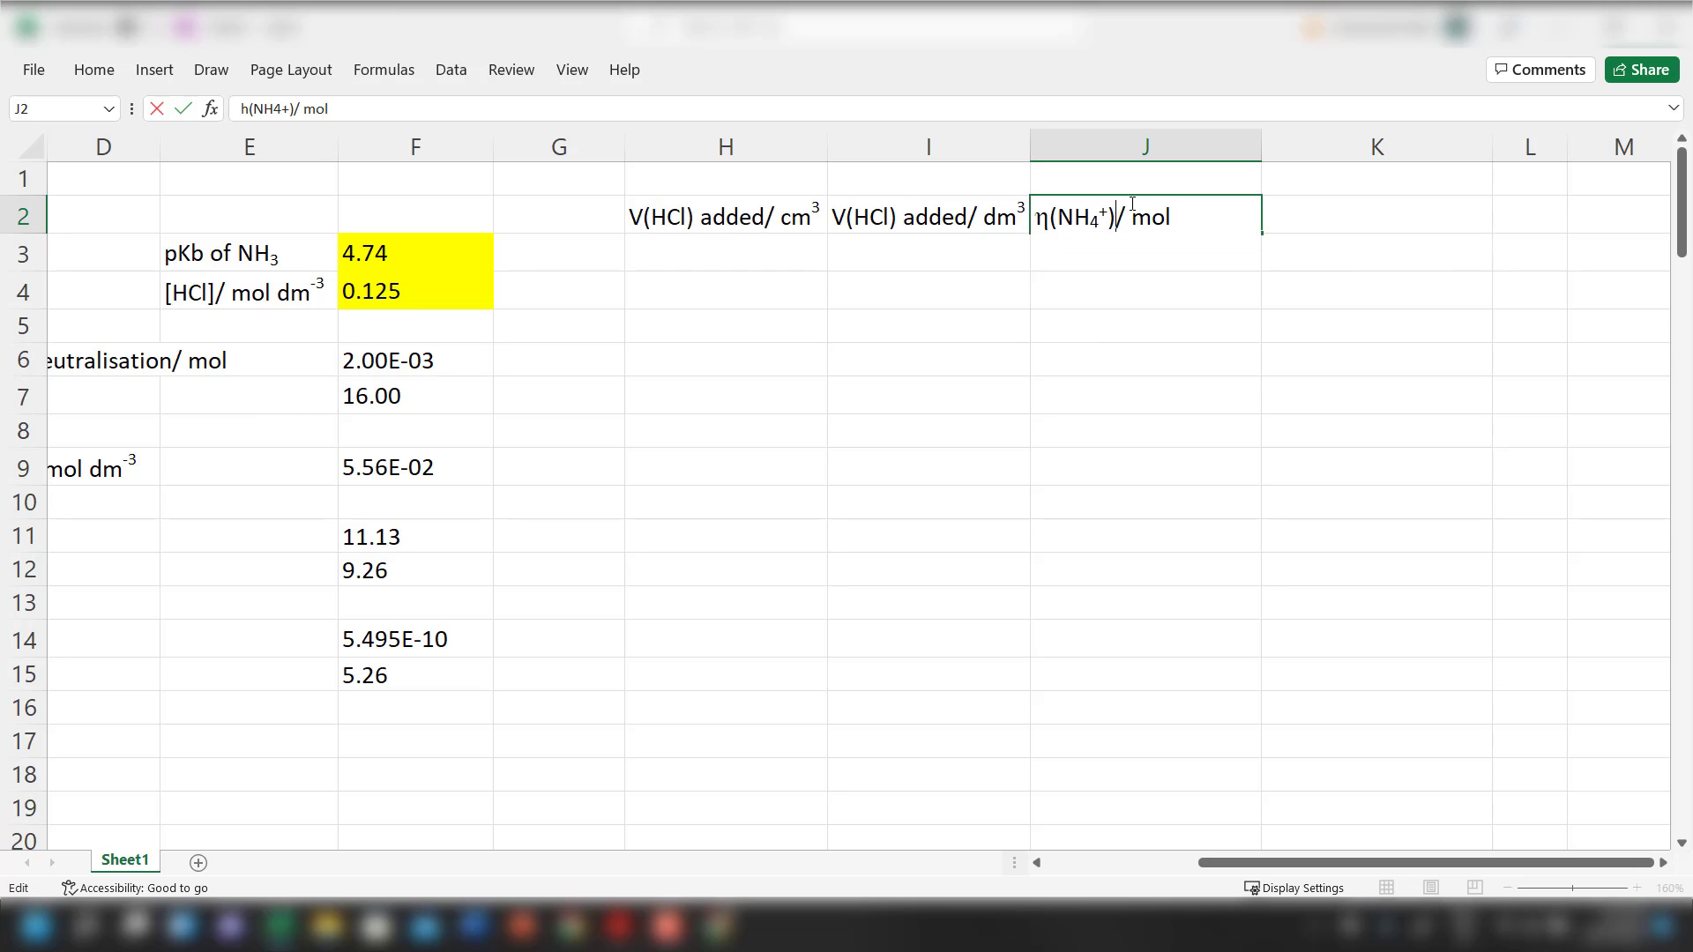
{"action": "type", "text": "formed"}
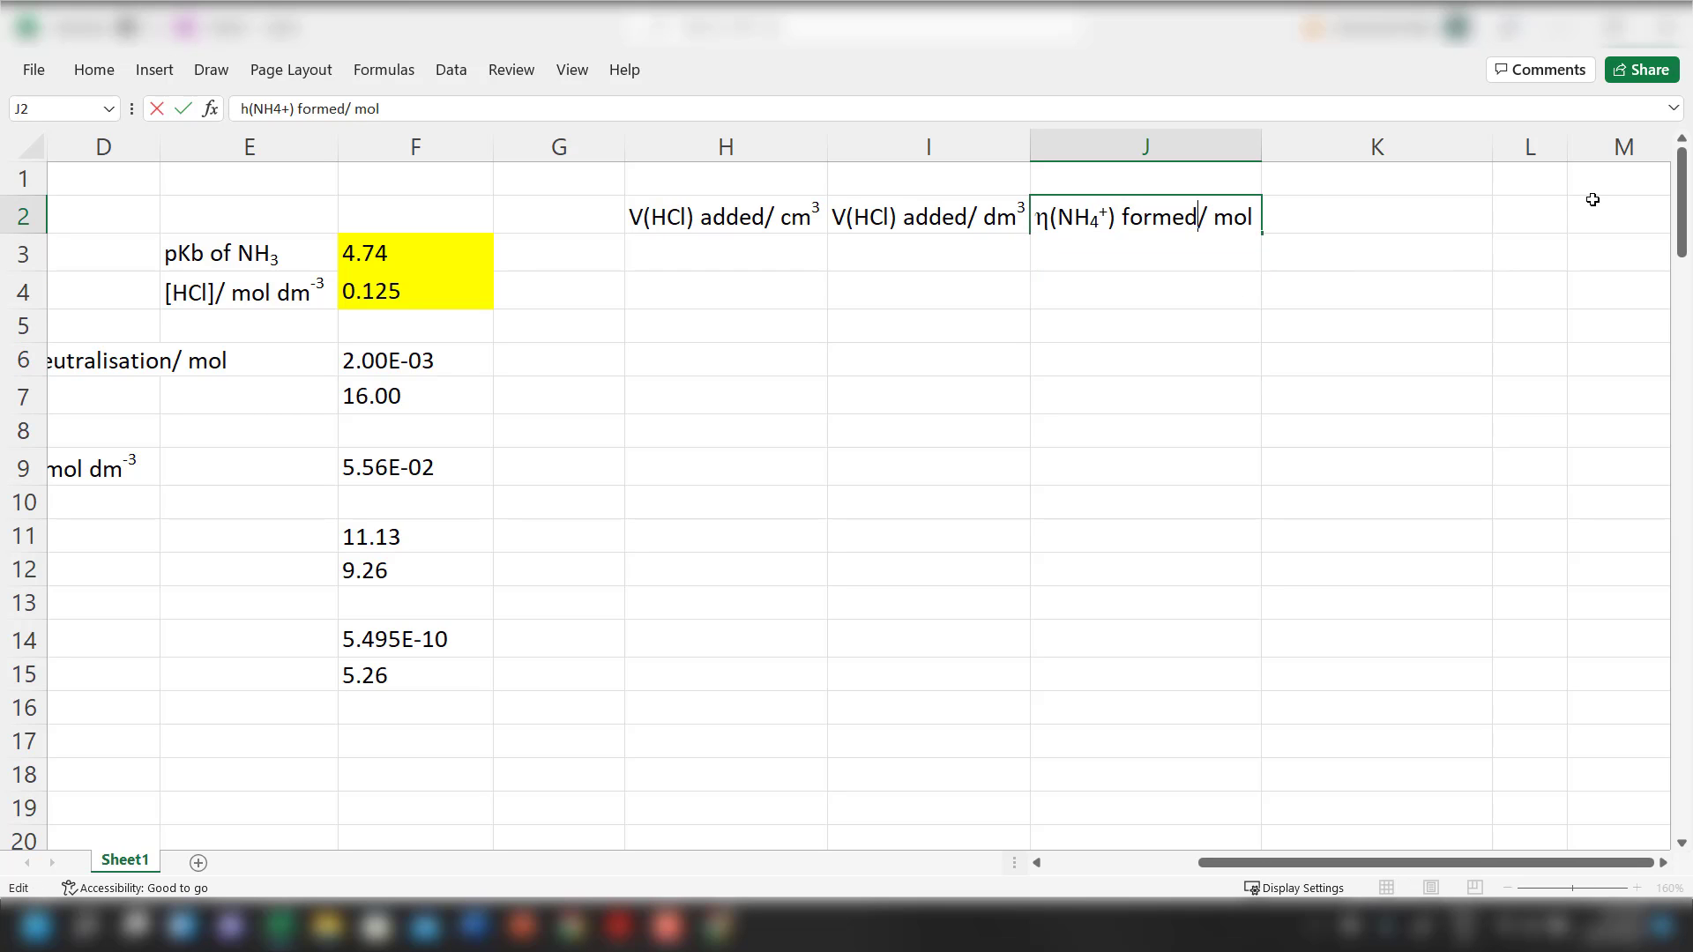
{"action": "key", "text": "Return"}
{"action": "key", "text": "Up"}
Copy the η(NH4+) formed/ mol heading from J2 into K2
{"action": "key", "text": "ctrl+c"}
{"action": "key", "text": "Right"}
{"action": "key", "text": "ctrl+v"}
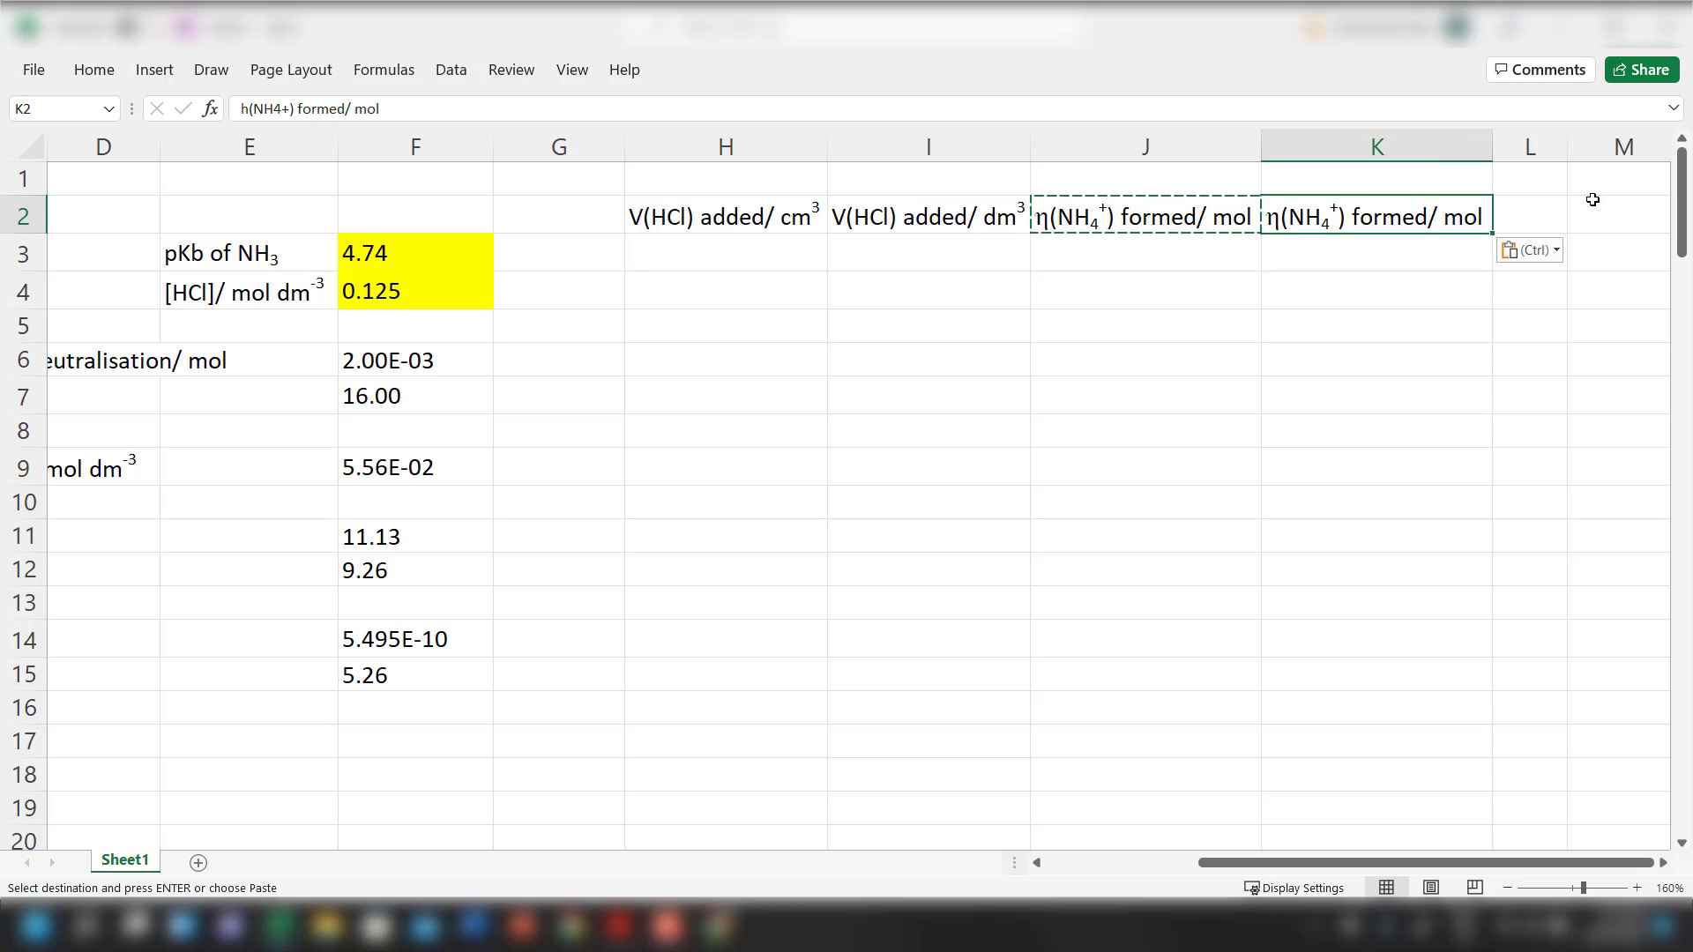
Change the species in the K2 heading to NH3, with the 3 as subscript and no plus sign
{"action": "double_click", "coordinate": [1331, 219]}
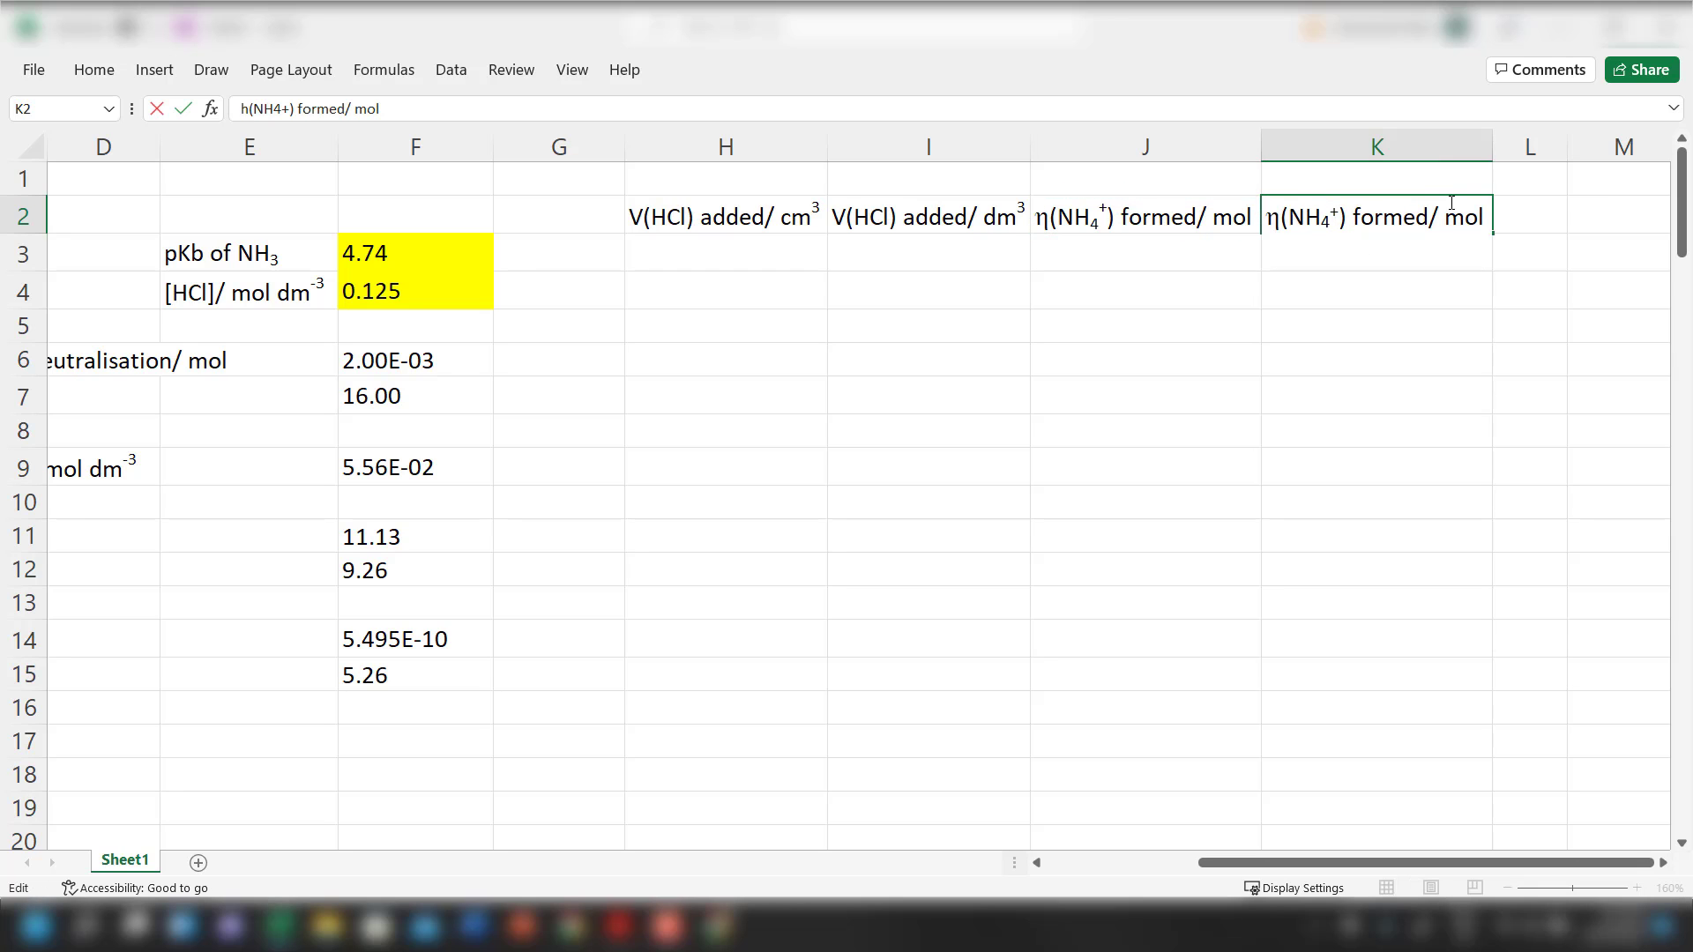
{"action": "key", "text": "BackSpace"}
{"action": "type", "text": "3"}
{"action": "key", "text": "Return"}
{"action": "key", "text": "Right"}
{"action": "key", "text": "BackSpace"}
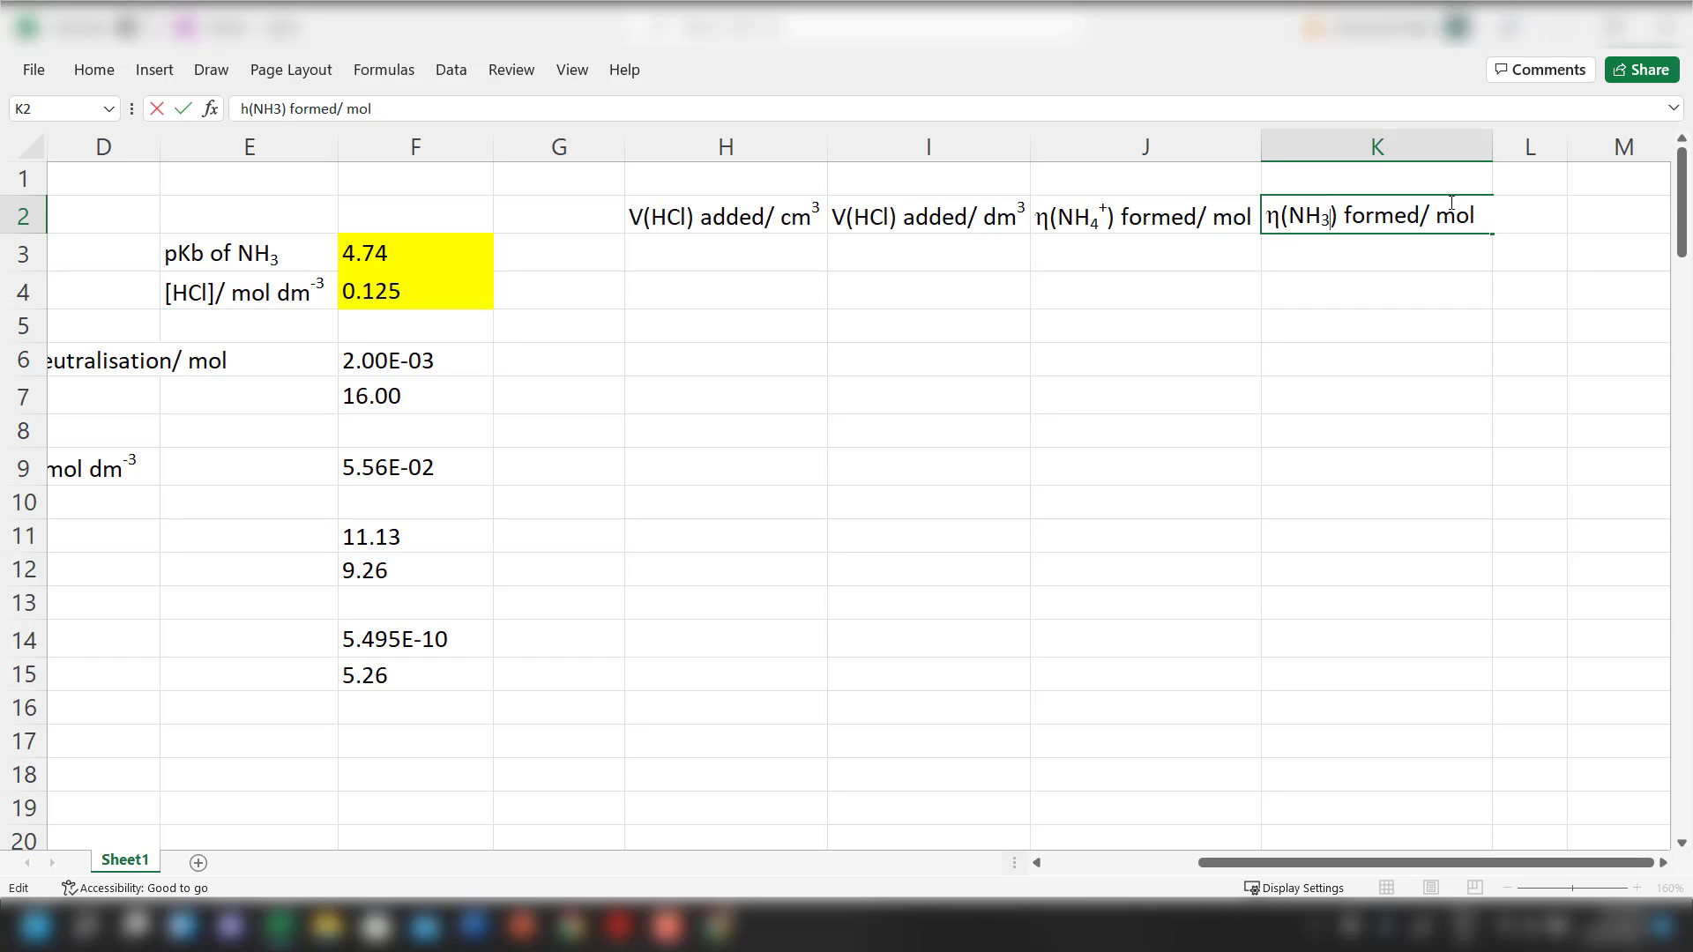
Replace the word formed in K2 so the heading reads η(NH3) remaining/ mol
{"action": "key", "text": "shift+Right"}
{"action": "key", "text": "shift+Right"}
{"action": "key", "text": "shift+Right"}
{"action": "key", "text": "shift+Right"}
{"action": "key", "text": "shift+Right"}
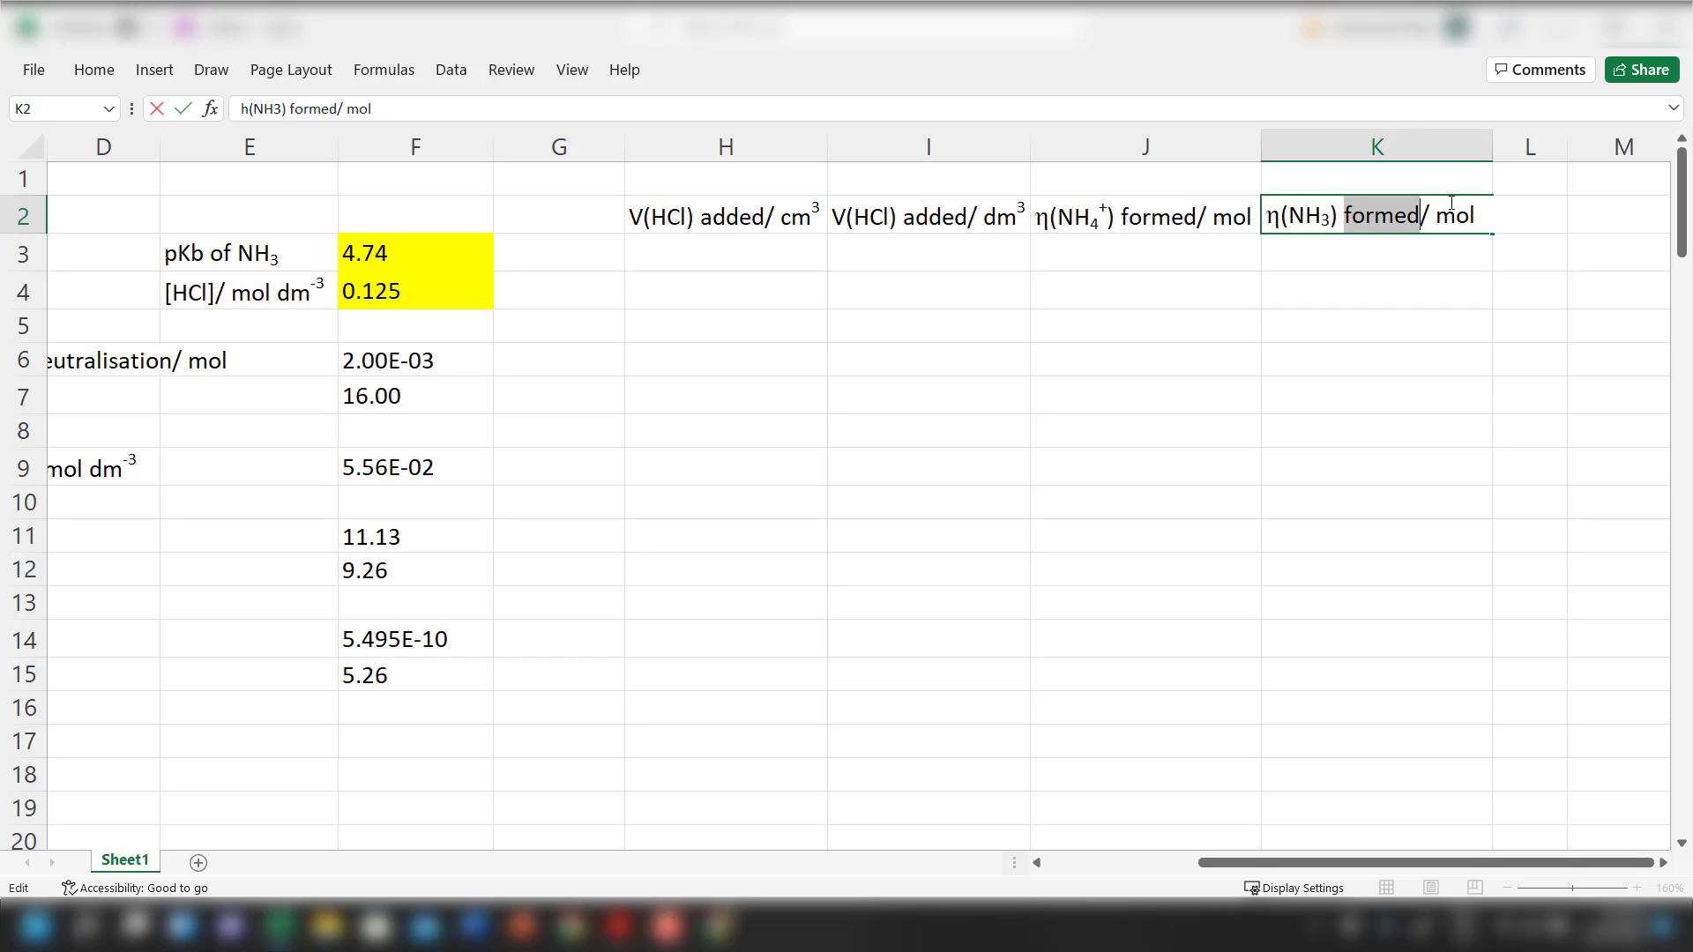
{"action": "type", "text": "remaining"}
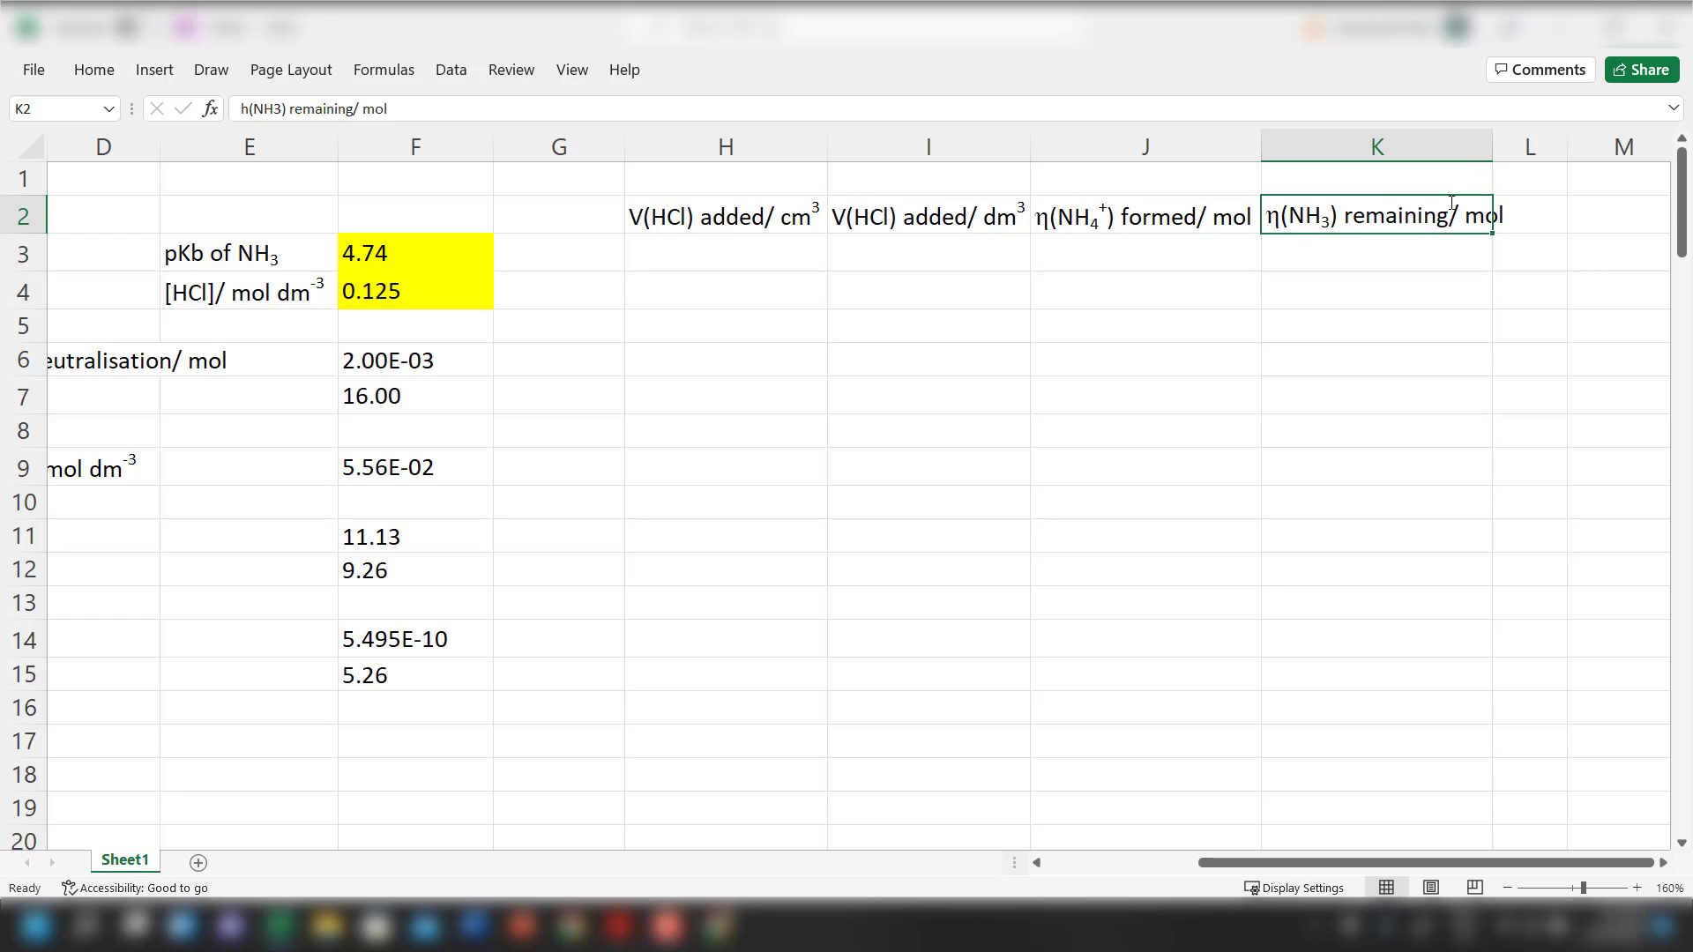
Enter the heading pH in L2 and autofit the width of column K to its heading
{"action": "key", "text": "Tab"}
{"action": "type", "text": "pH"}
{"action": "key", "text": "Return"}
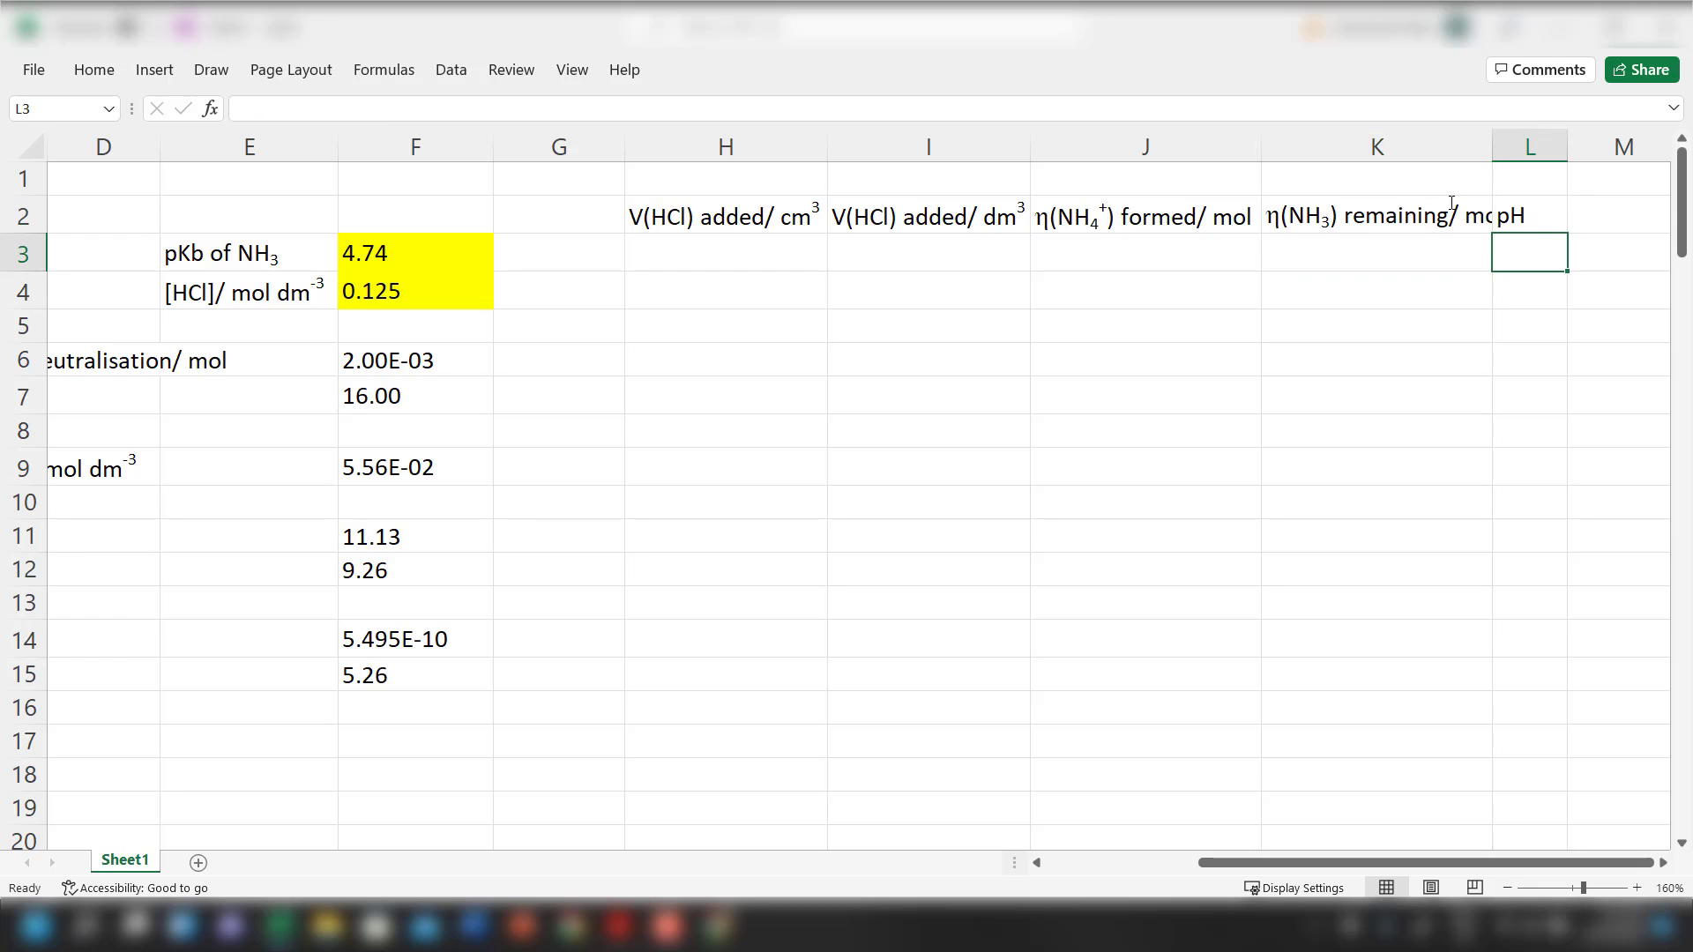
{"action": "double_click", "coordinate": [1493, 155]}
{"action": "left_click", "coordinate": [1411, 467]}
Enter the HCl volumes 0.00, 0.50 and 0.75 in cells H5 to H7
{"action": "left_click", "coordinate": [718, 291]}
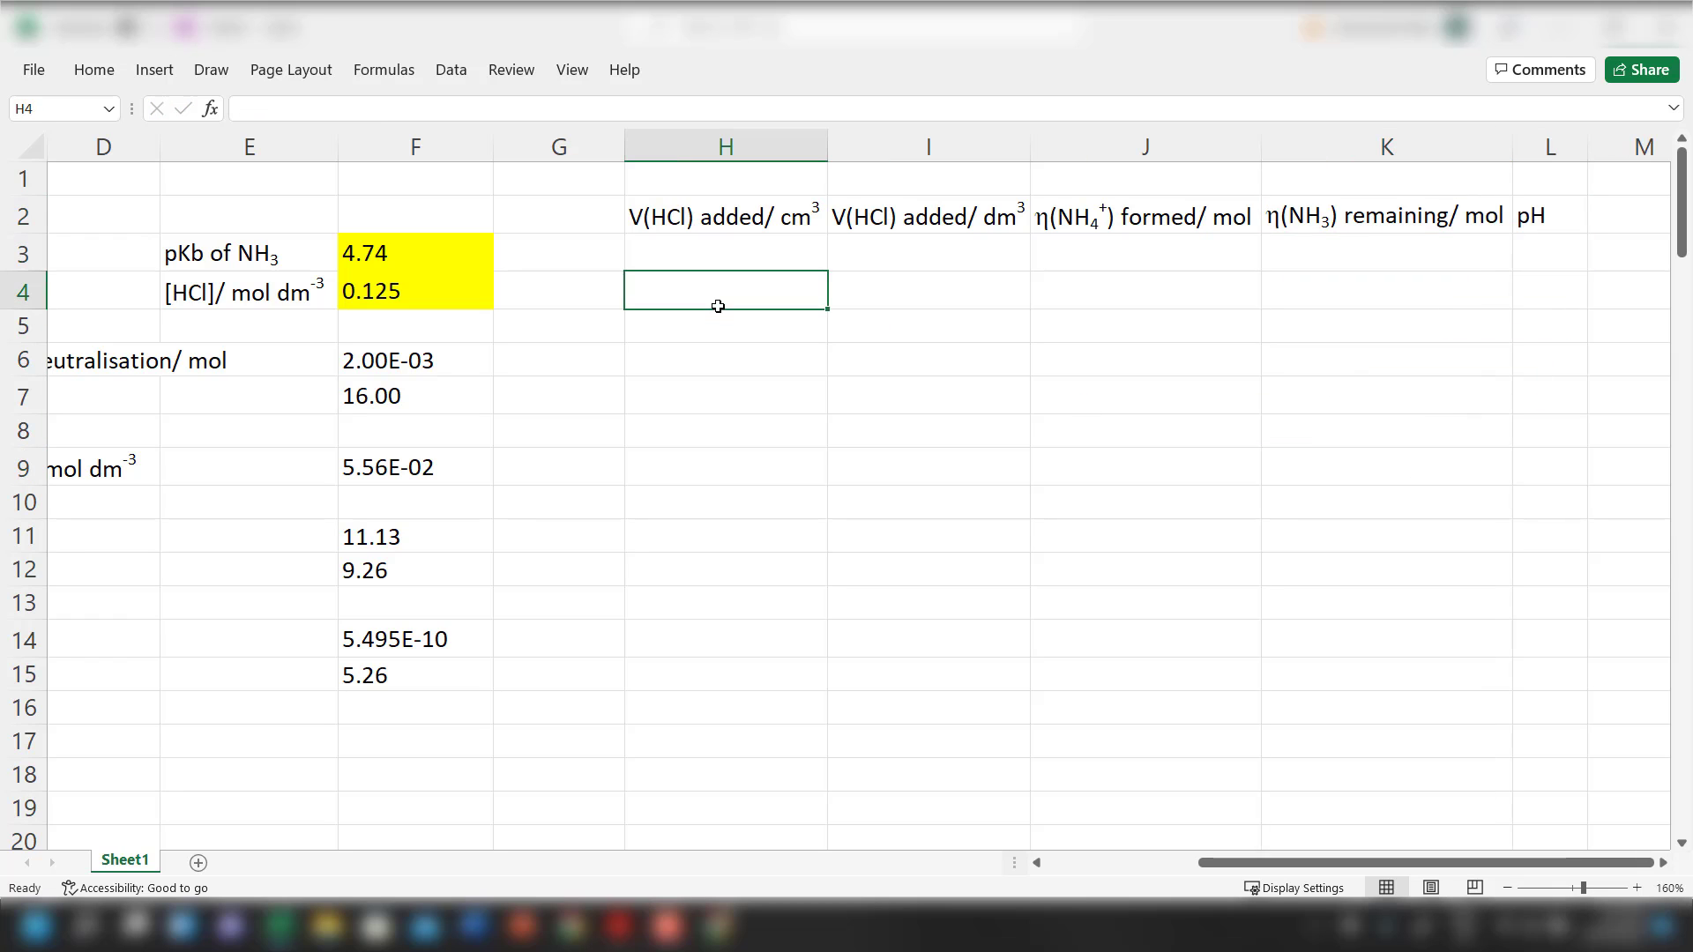
{"action": "left_click", "coordinate": [708, 328]}
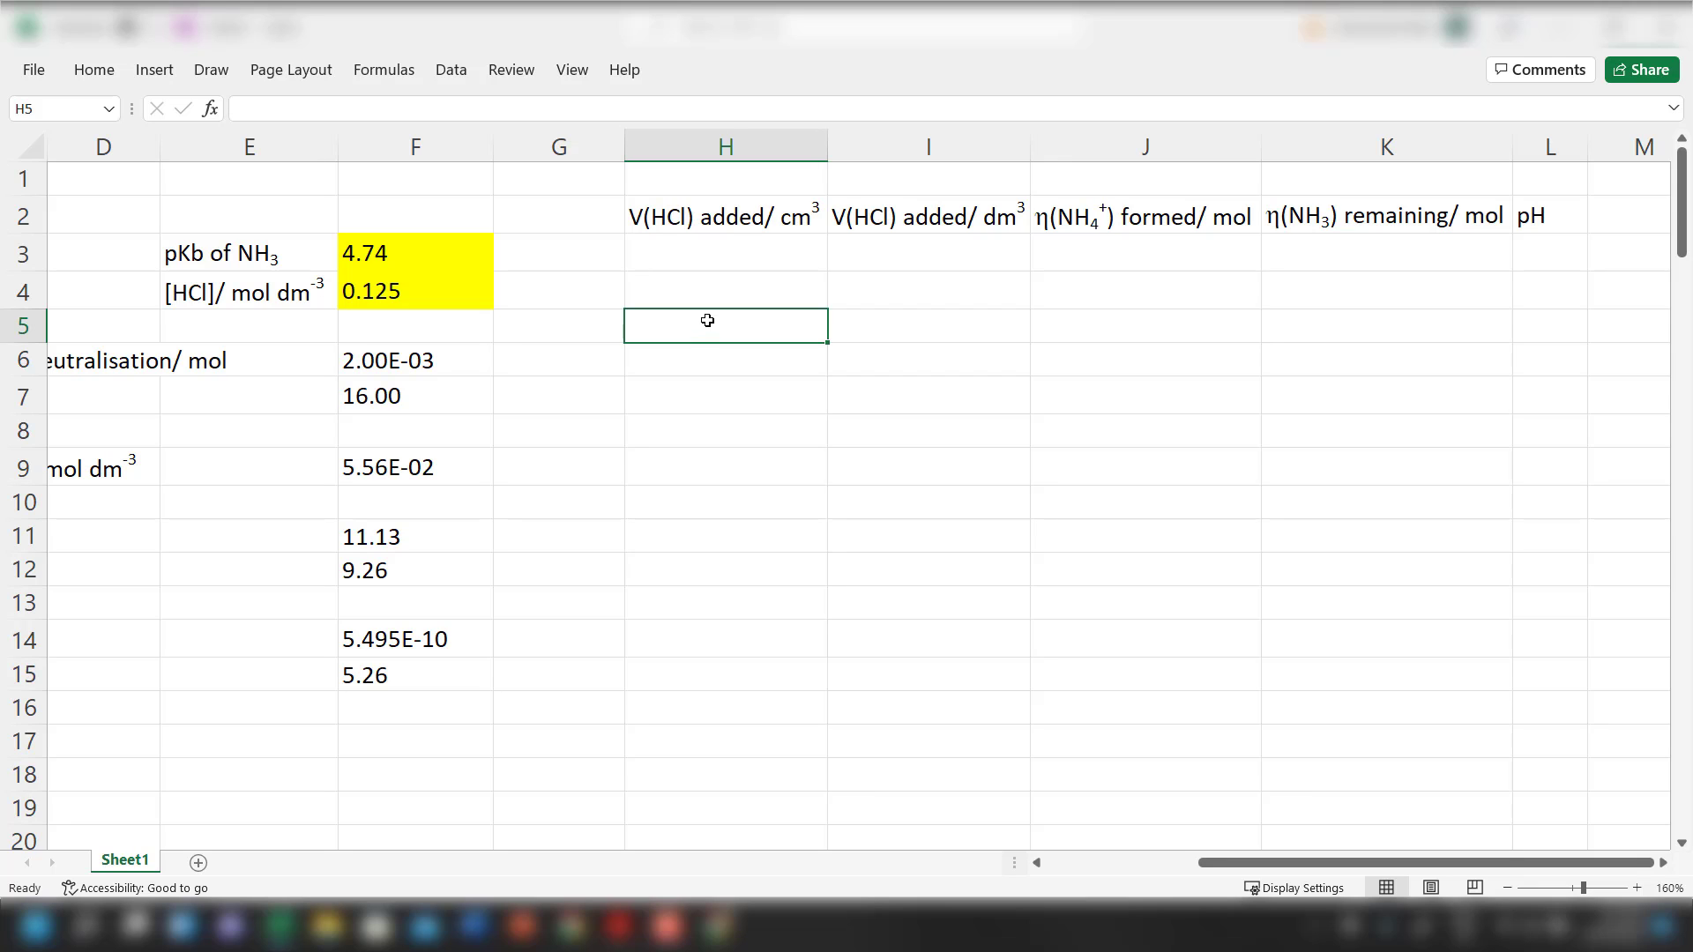
{"action": "type", "text": "0.00"}
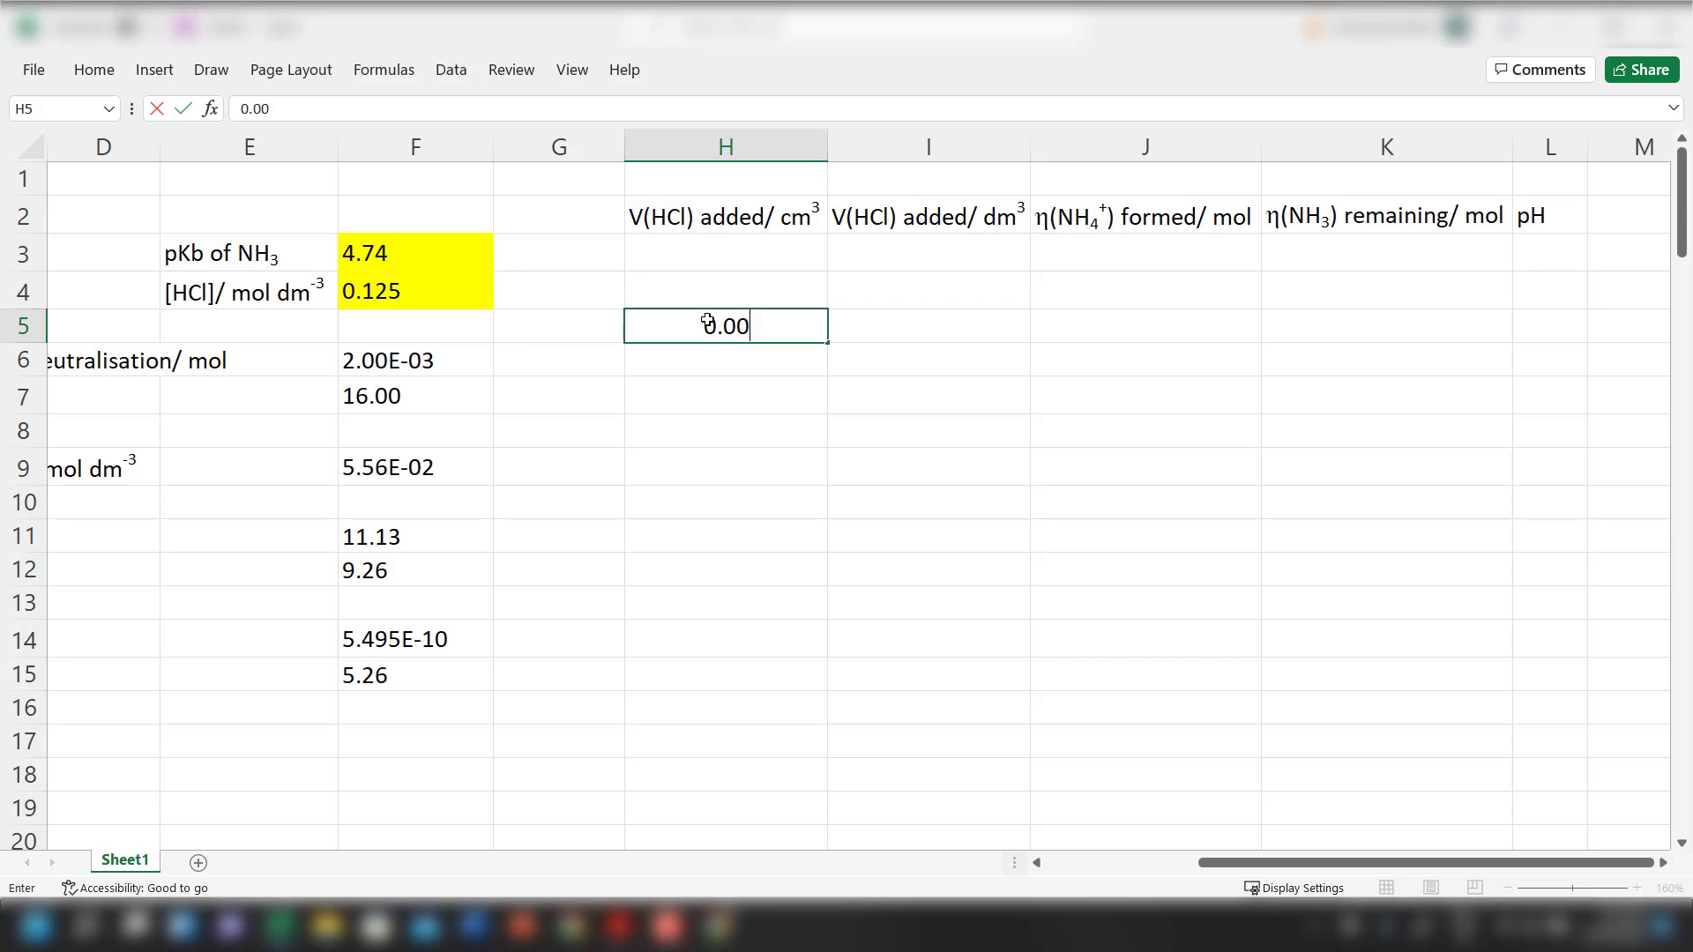
{"action": "key", "text": "Return"}
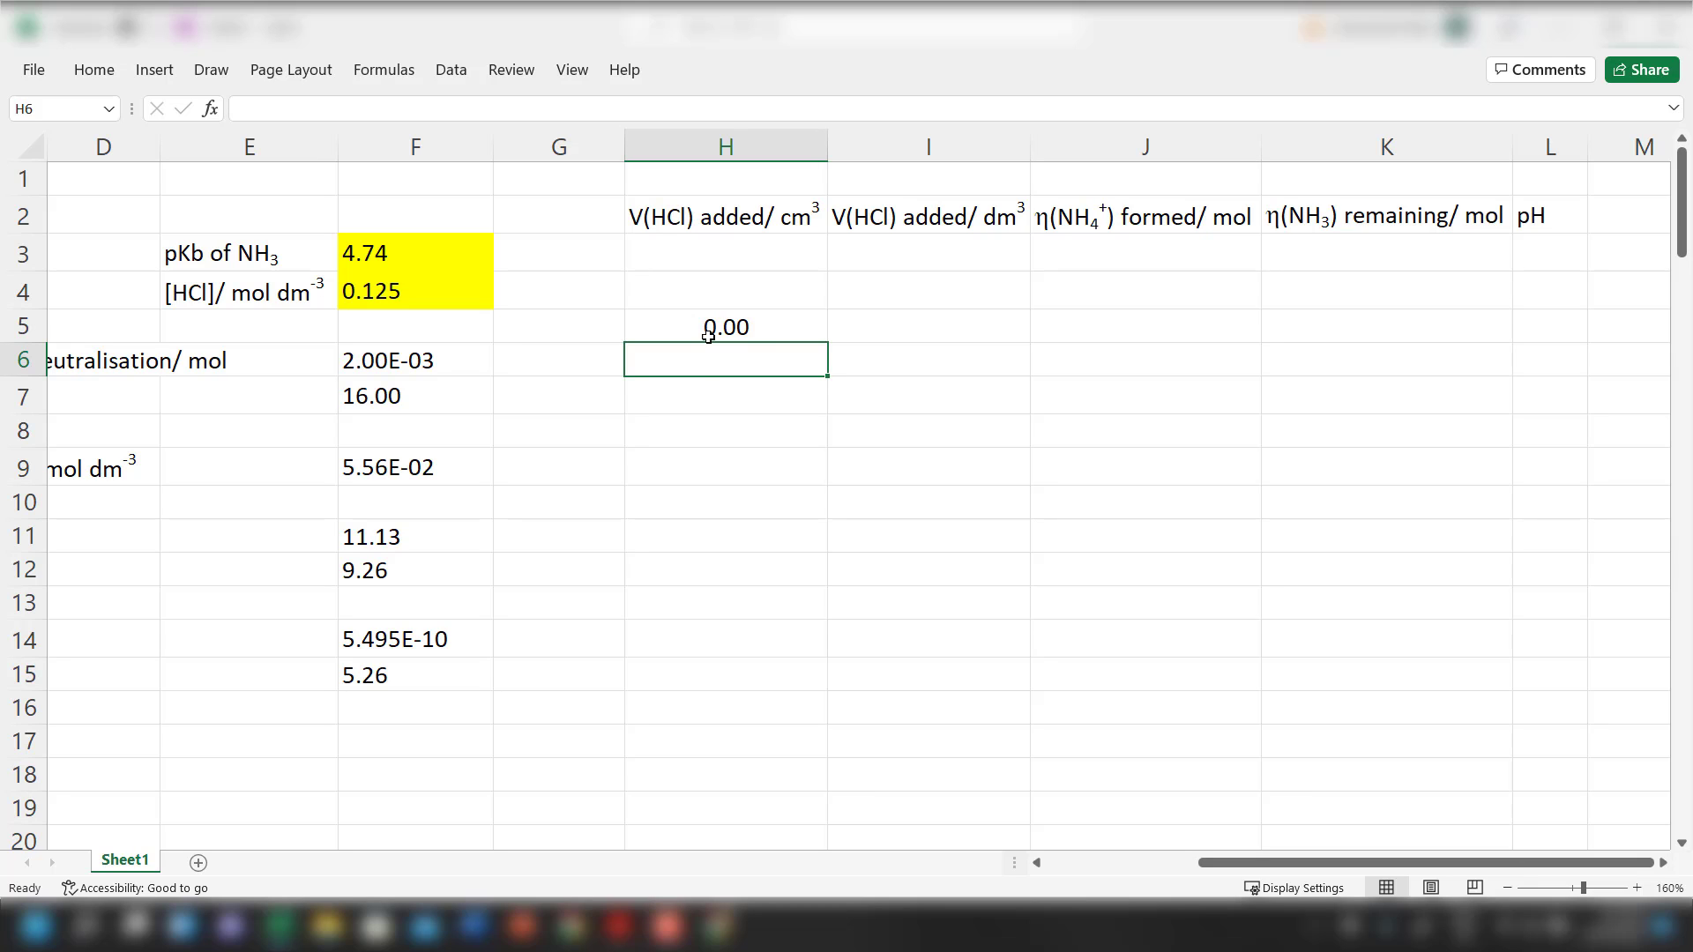
{"action": "type", "text": "0.50"}
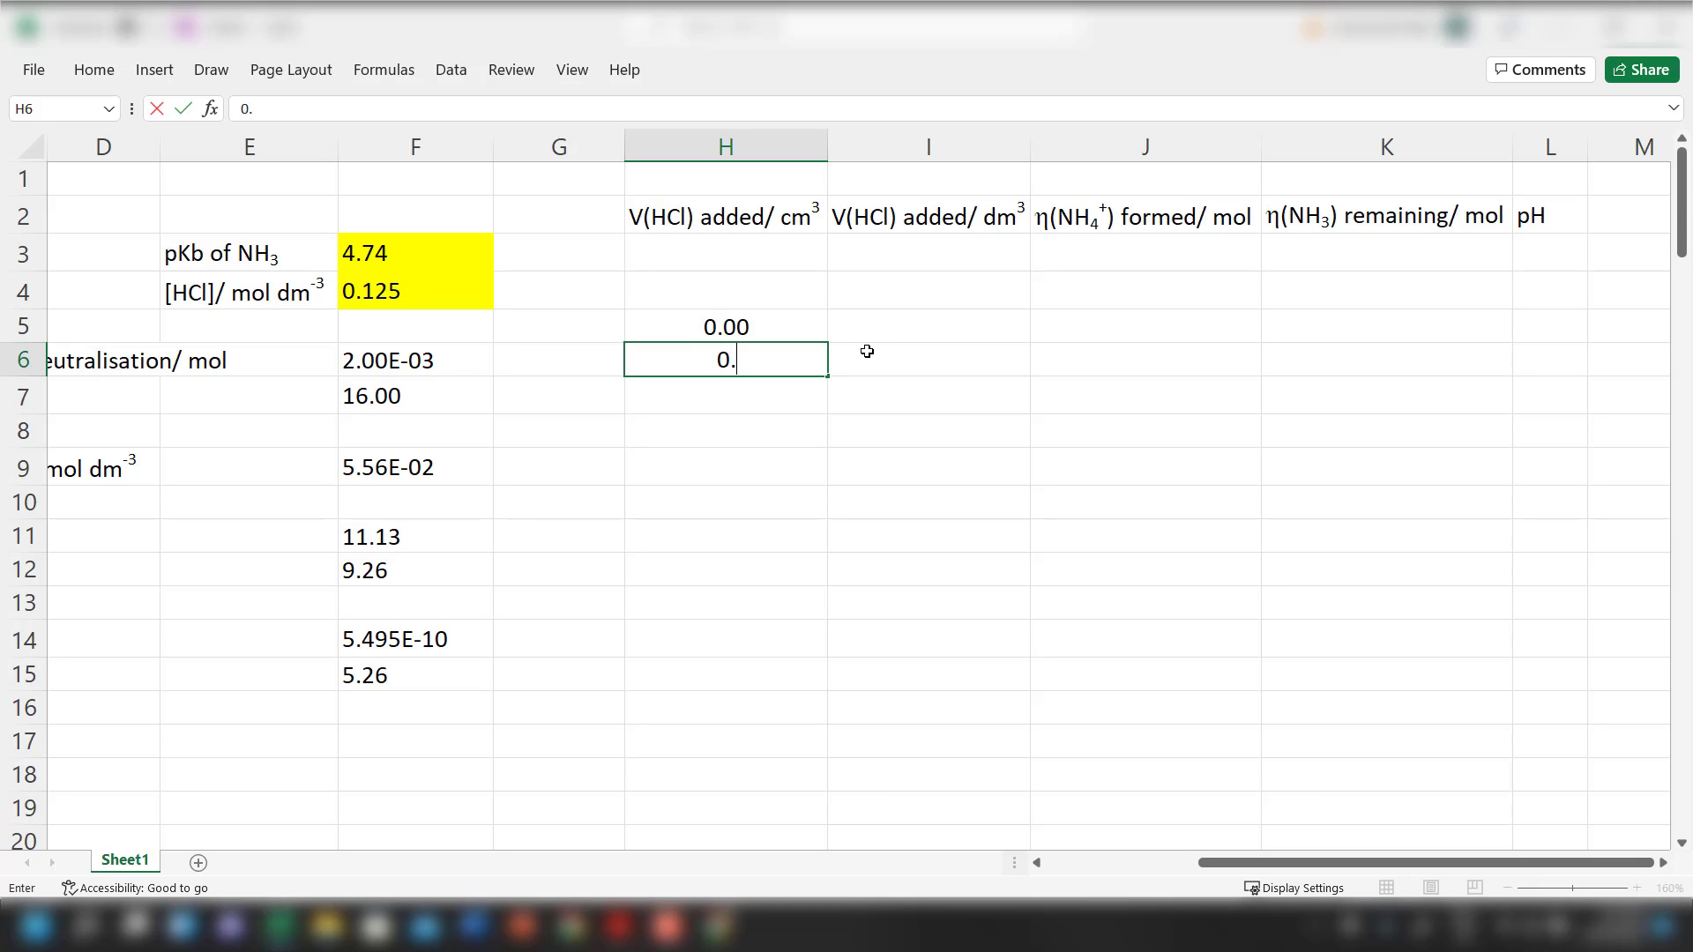
{"action": "key", "text": "Return"}
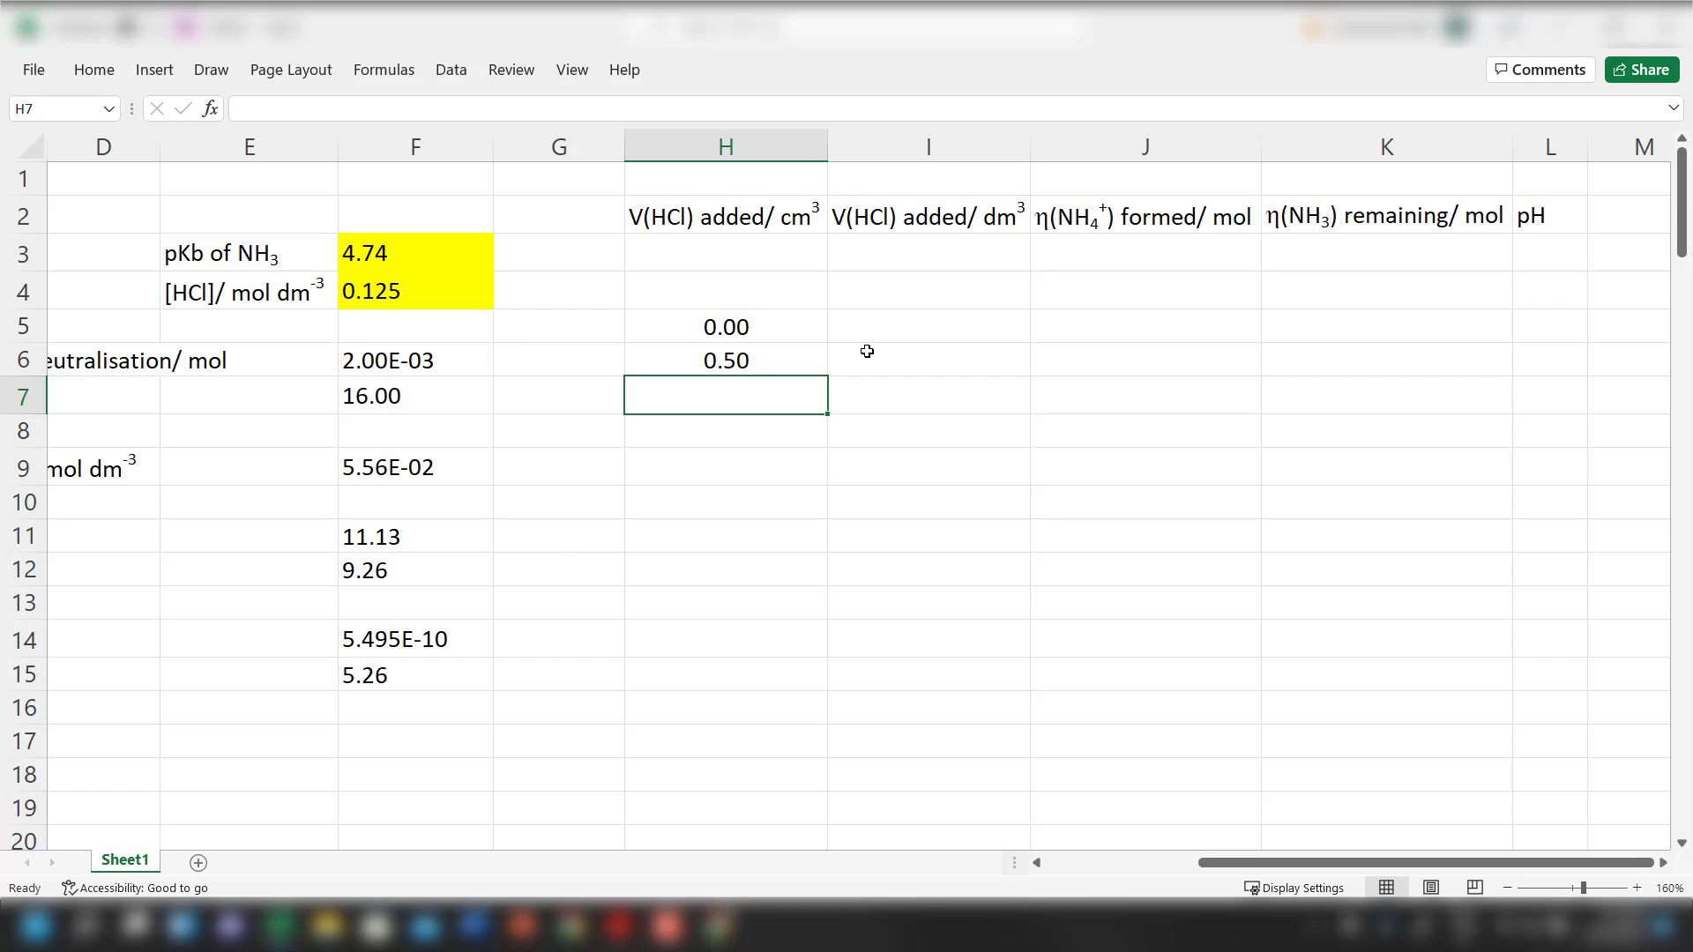
{"action": "type", "text": "0.75"}
{"action": "key", "text": "Return"}
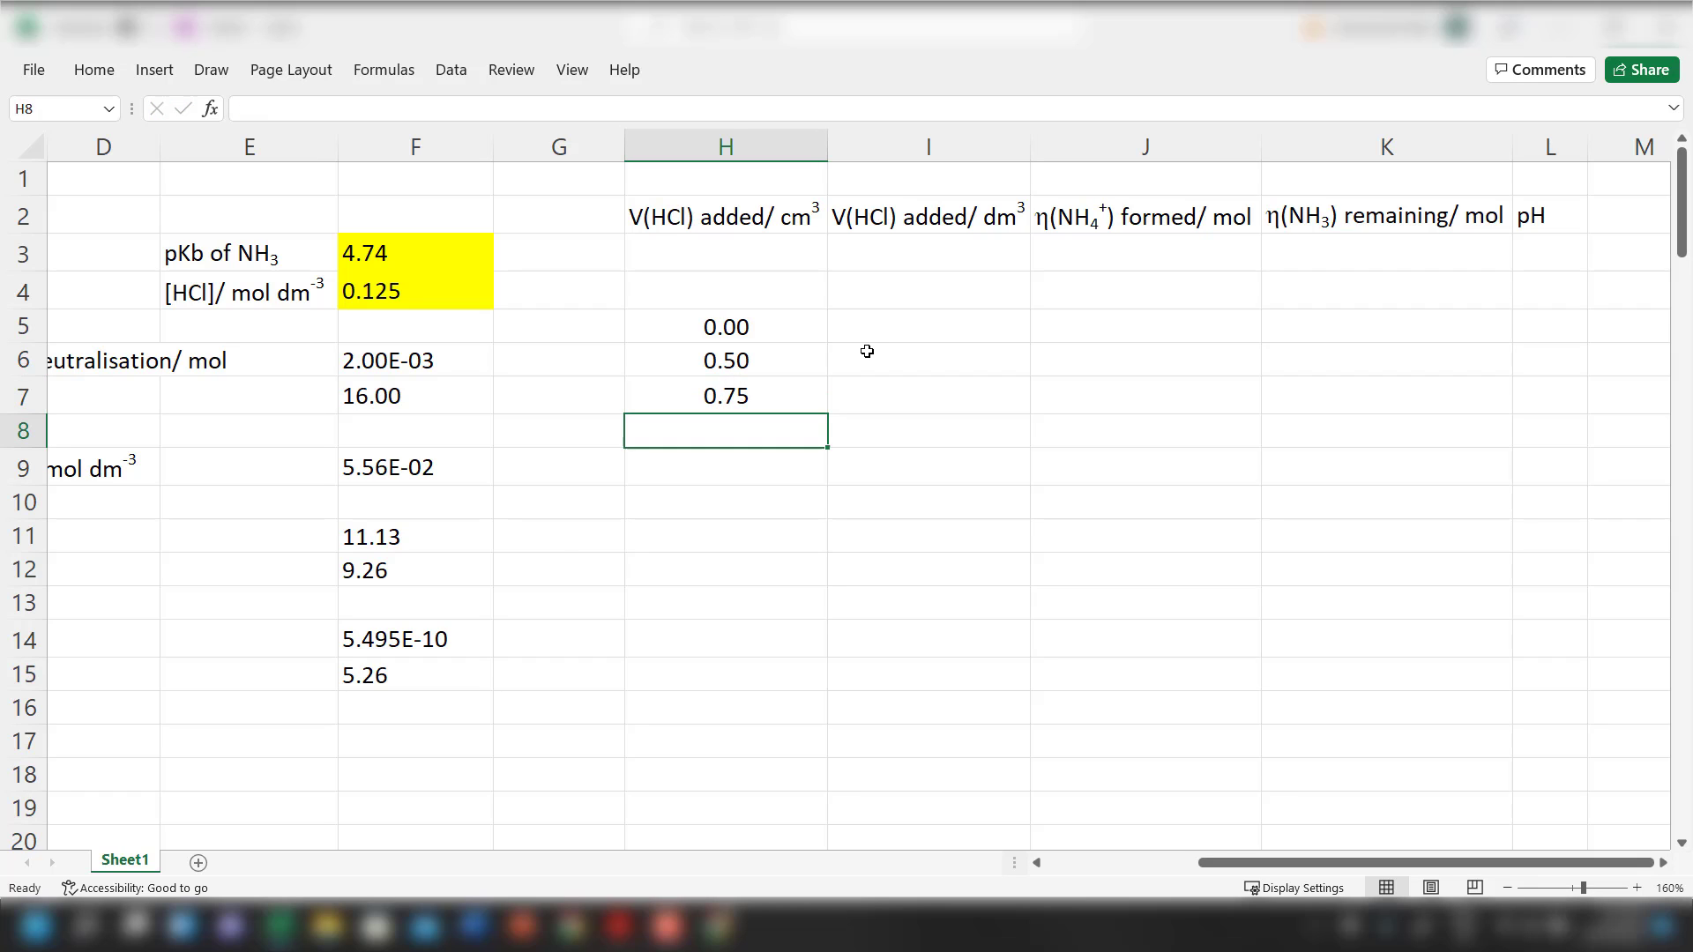
Extend the 0.50 and 0.75 series in H6:H7 down column H to row 124
{"action": "key", "text": "Up"}
{"action": "key", "text": "shift+Up"}
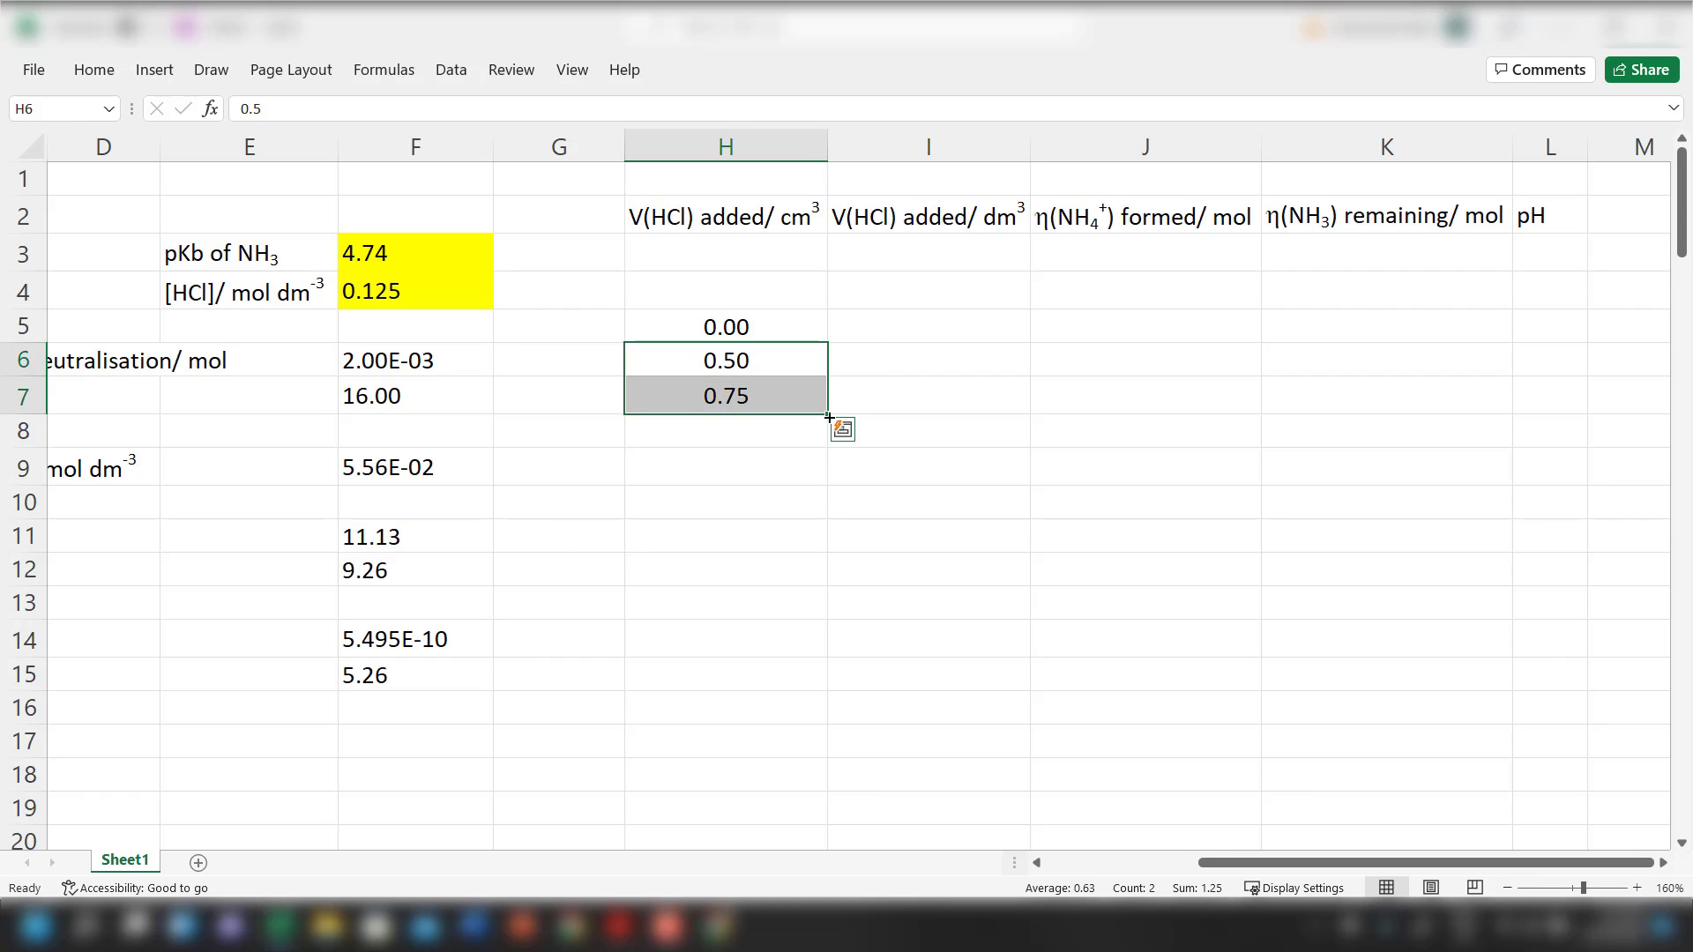
{"action": "left_click_drag", "start_coordinate": [827, 414], "coordinate": [829, 787]}
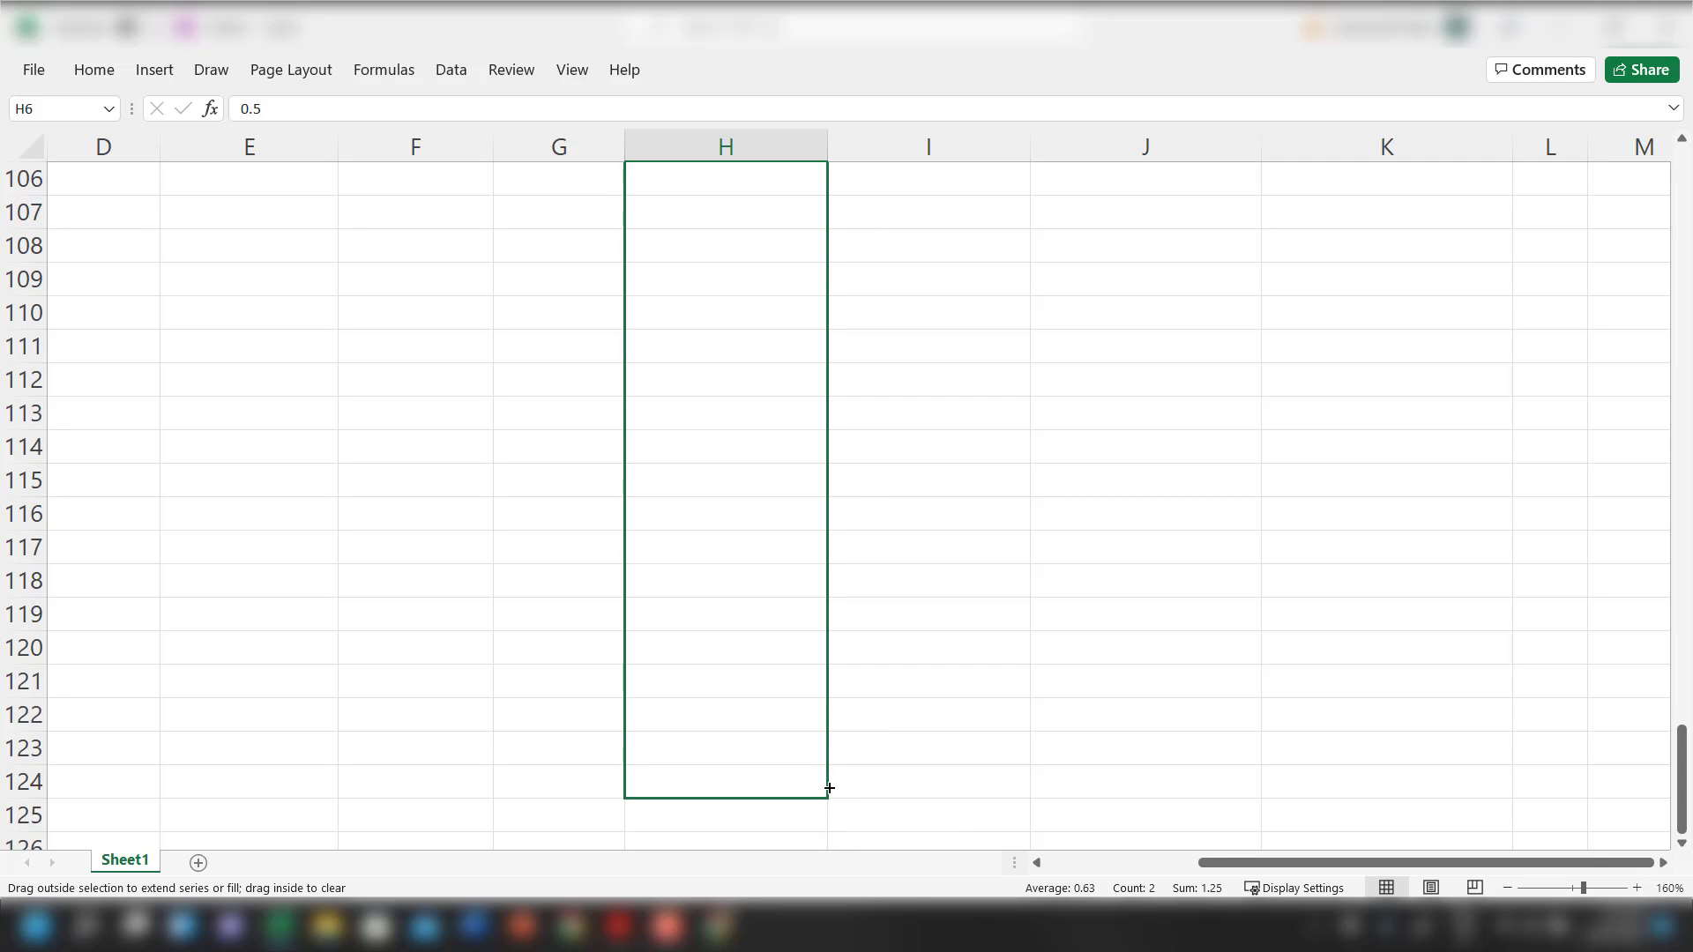
{"action": "scroll", "coordinate": [835, 779], "scroll_direction": "up", "scroll_amount": 9}
{"action": "scroll", "coordinate": [835, 779], "scroll_direction": "up", "scroll_amount": 20}
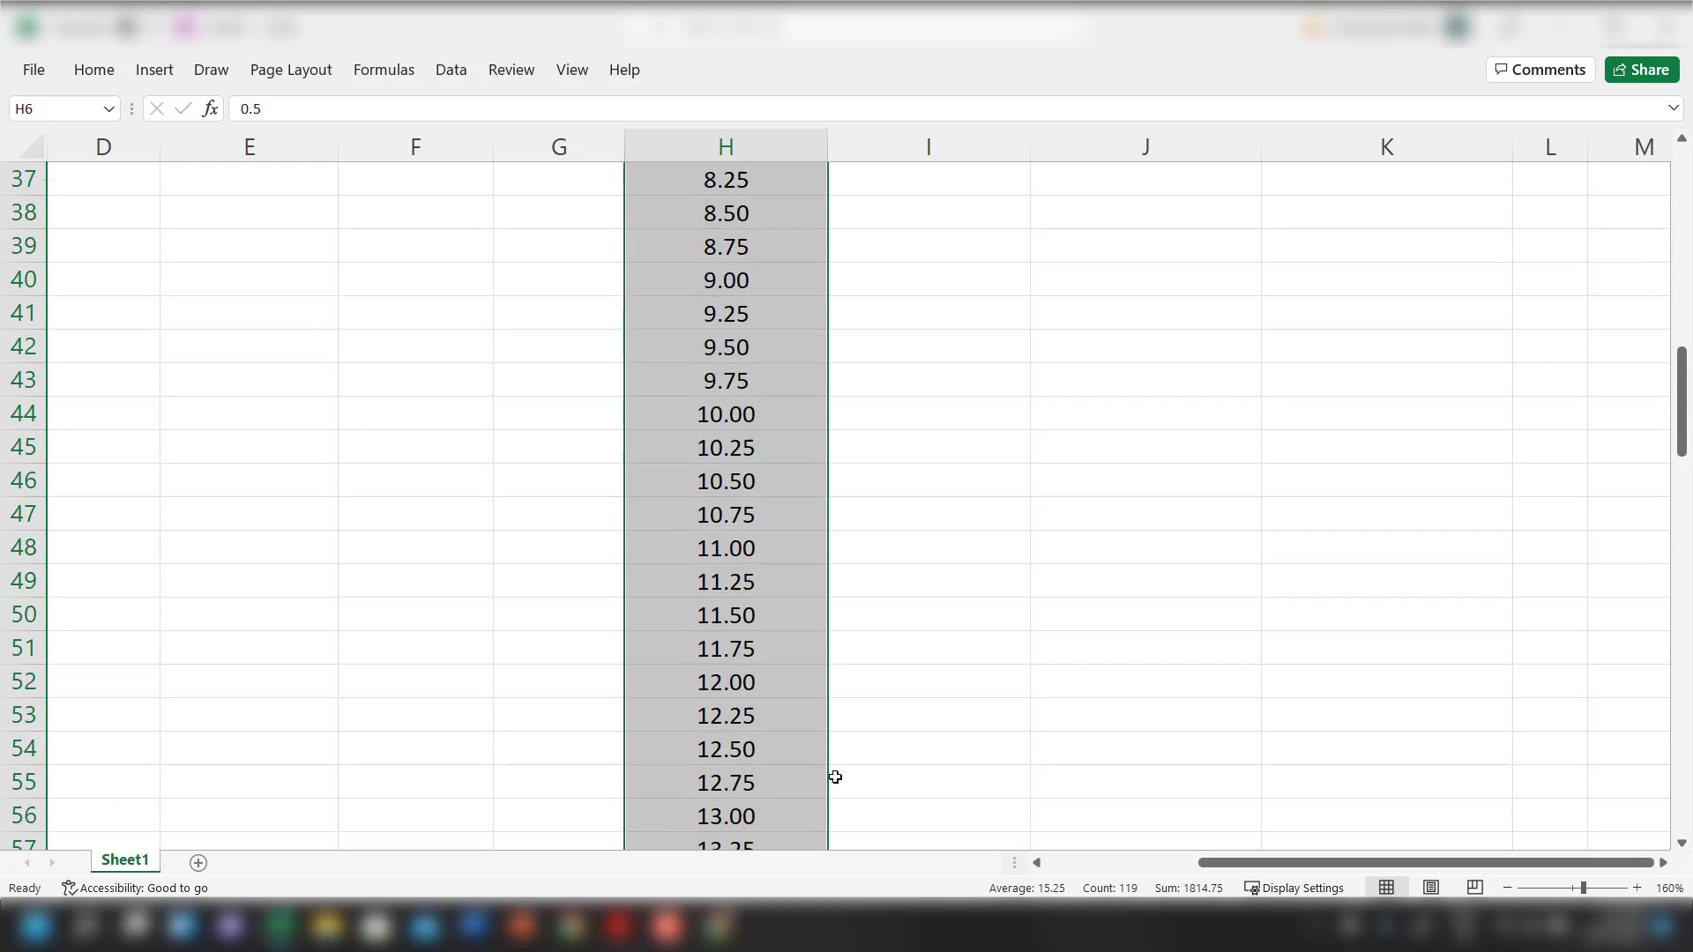
Enter the formula =H5/1000 in I5 to convert the added HCl volume to dm³
{"action": "left_click", "coordinate": [905, 357]}
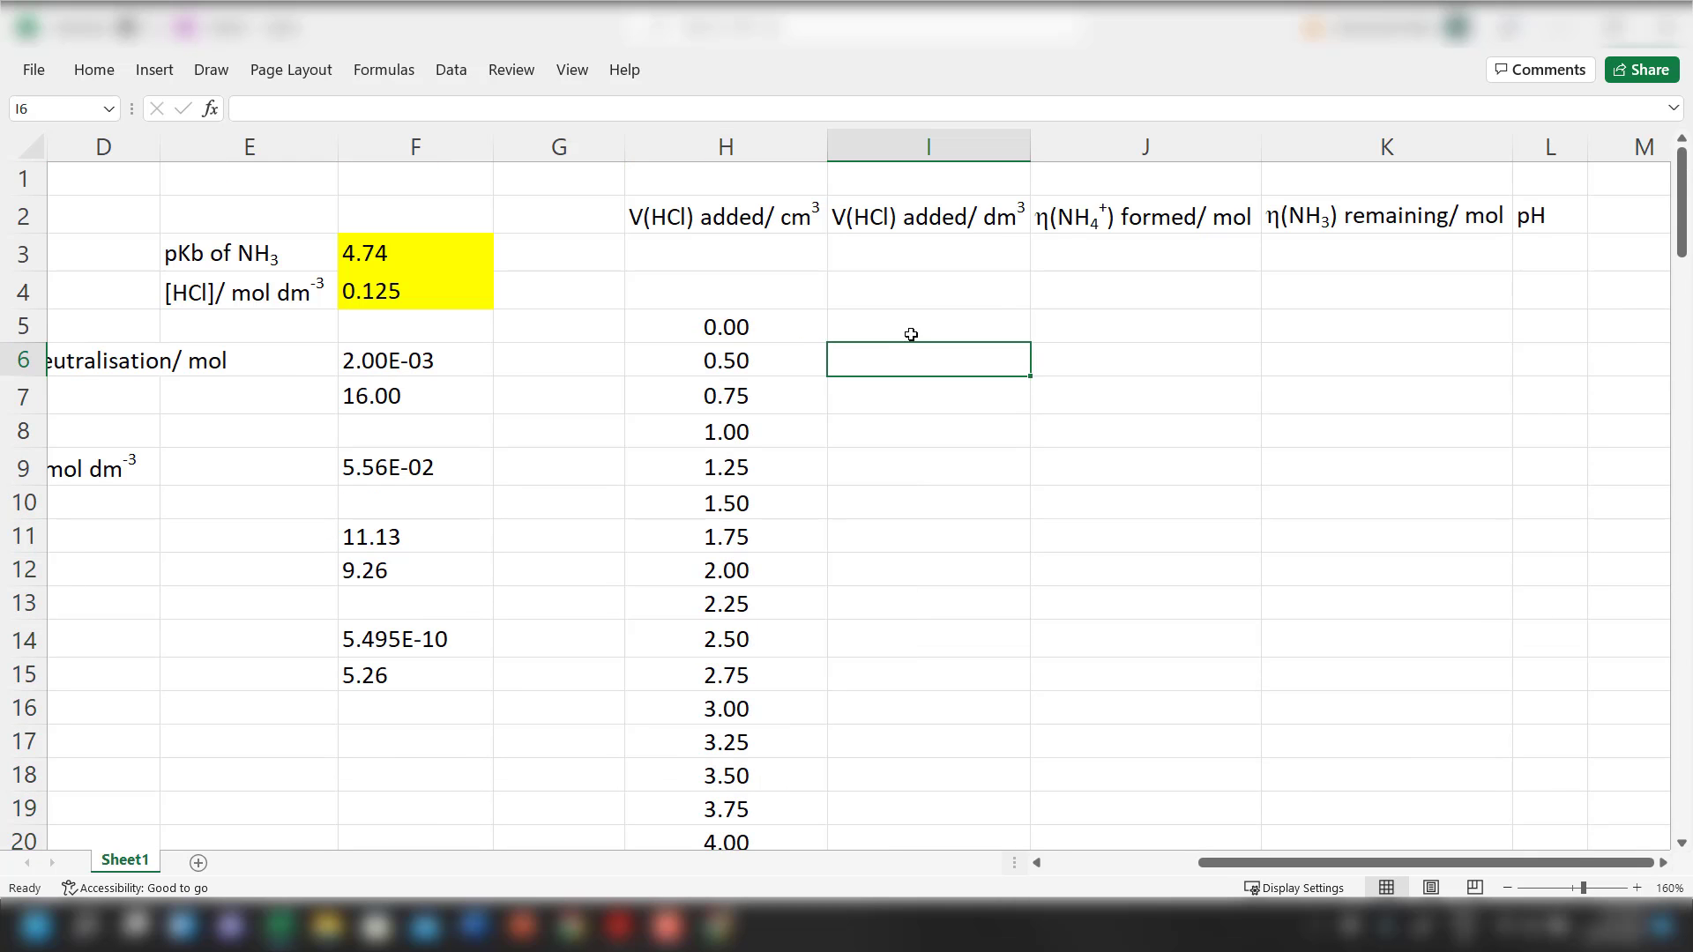
{"action": "left_click", "coordinate": [917, 322]}
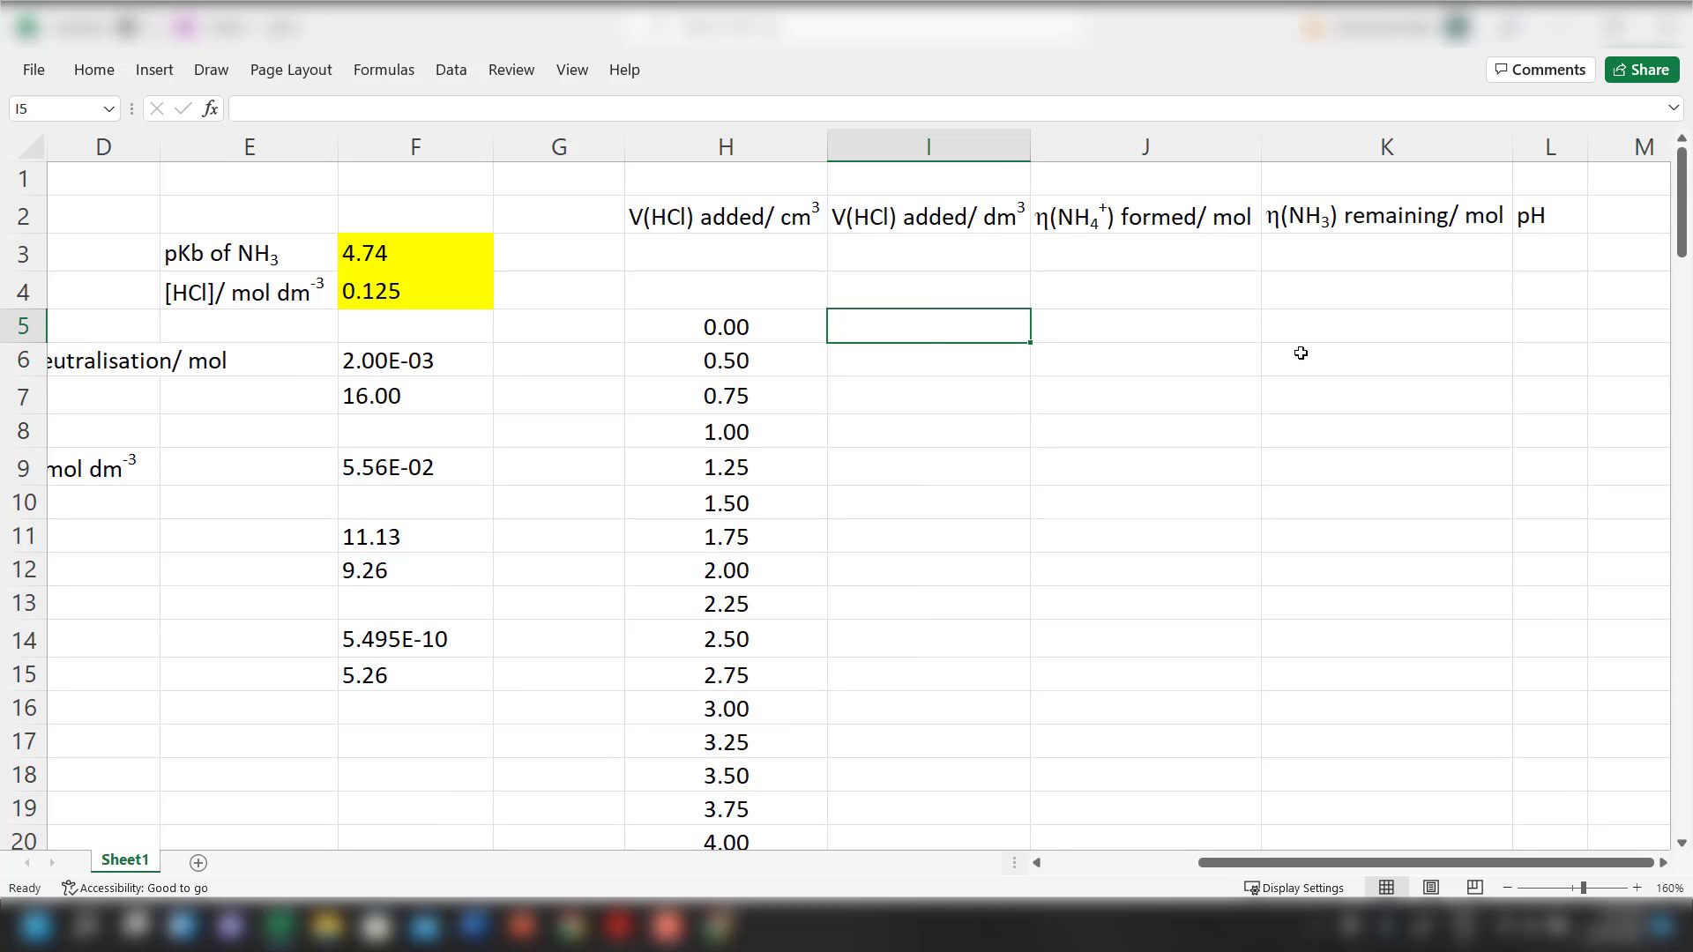
{"action": "type", "text": "="}
{"action": "key", "text": "Left"}
{"action": "type", "text": "/1000"}
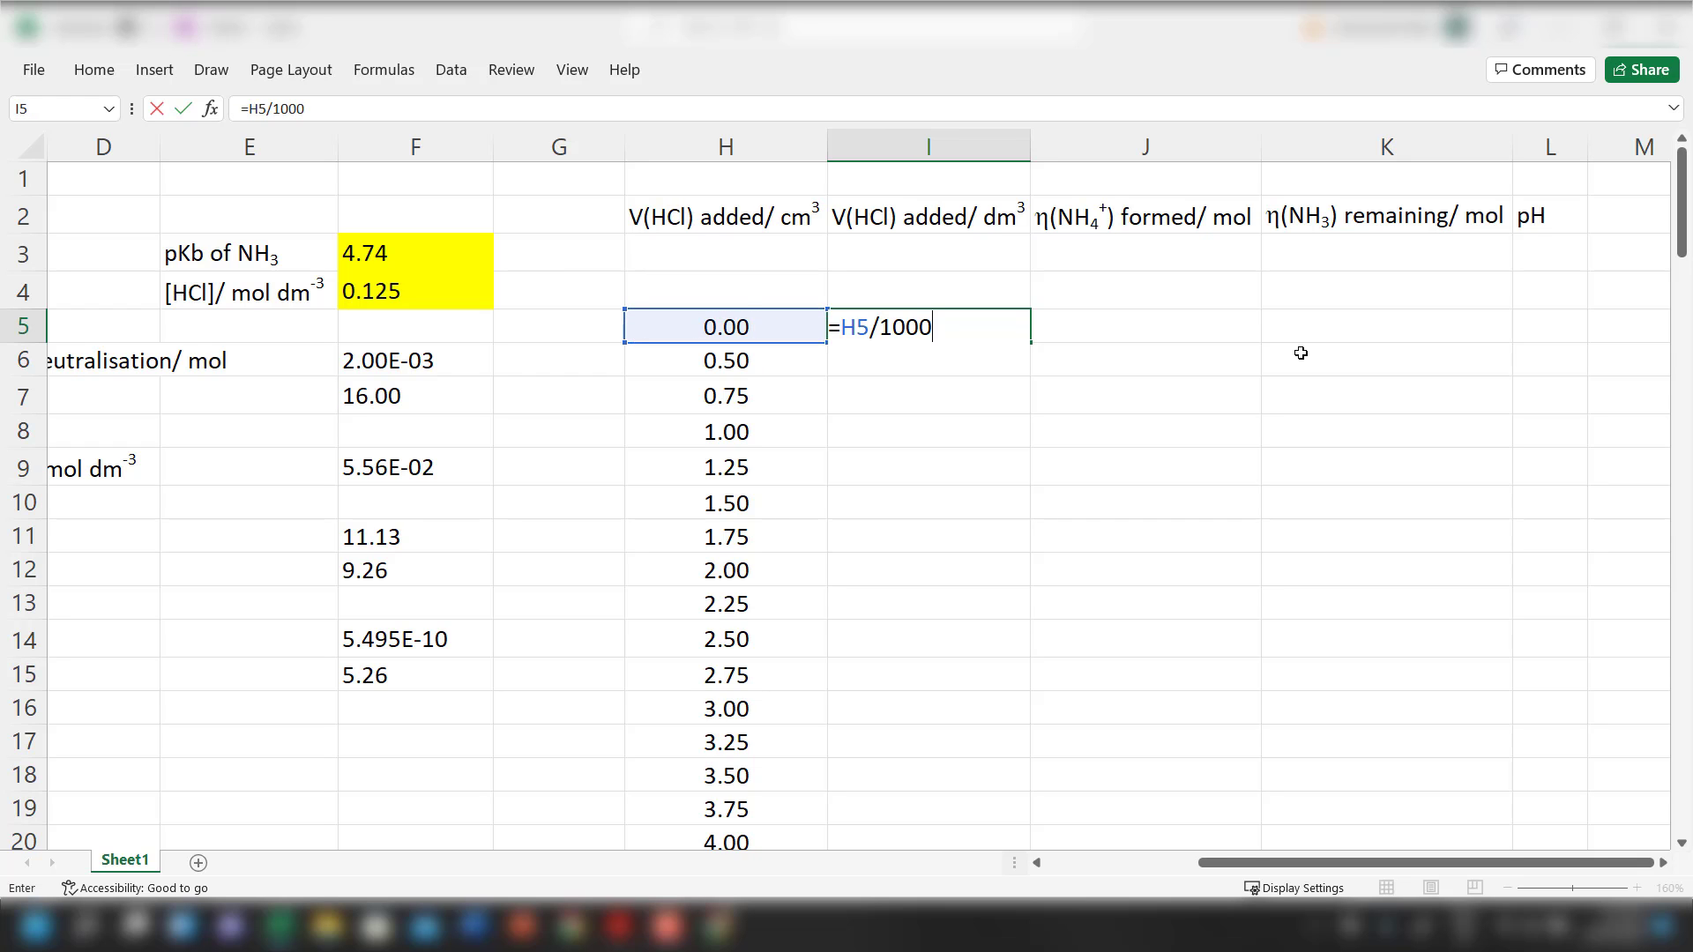
{"action": "key", "text": "Return"}
Fill the dm³ conversion formula from I5 down column I to row 124
{"action": "left_click", "coordinate": [961, 325]}
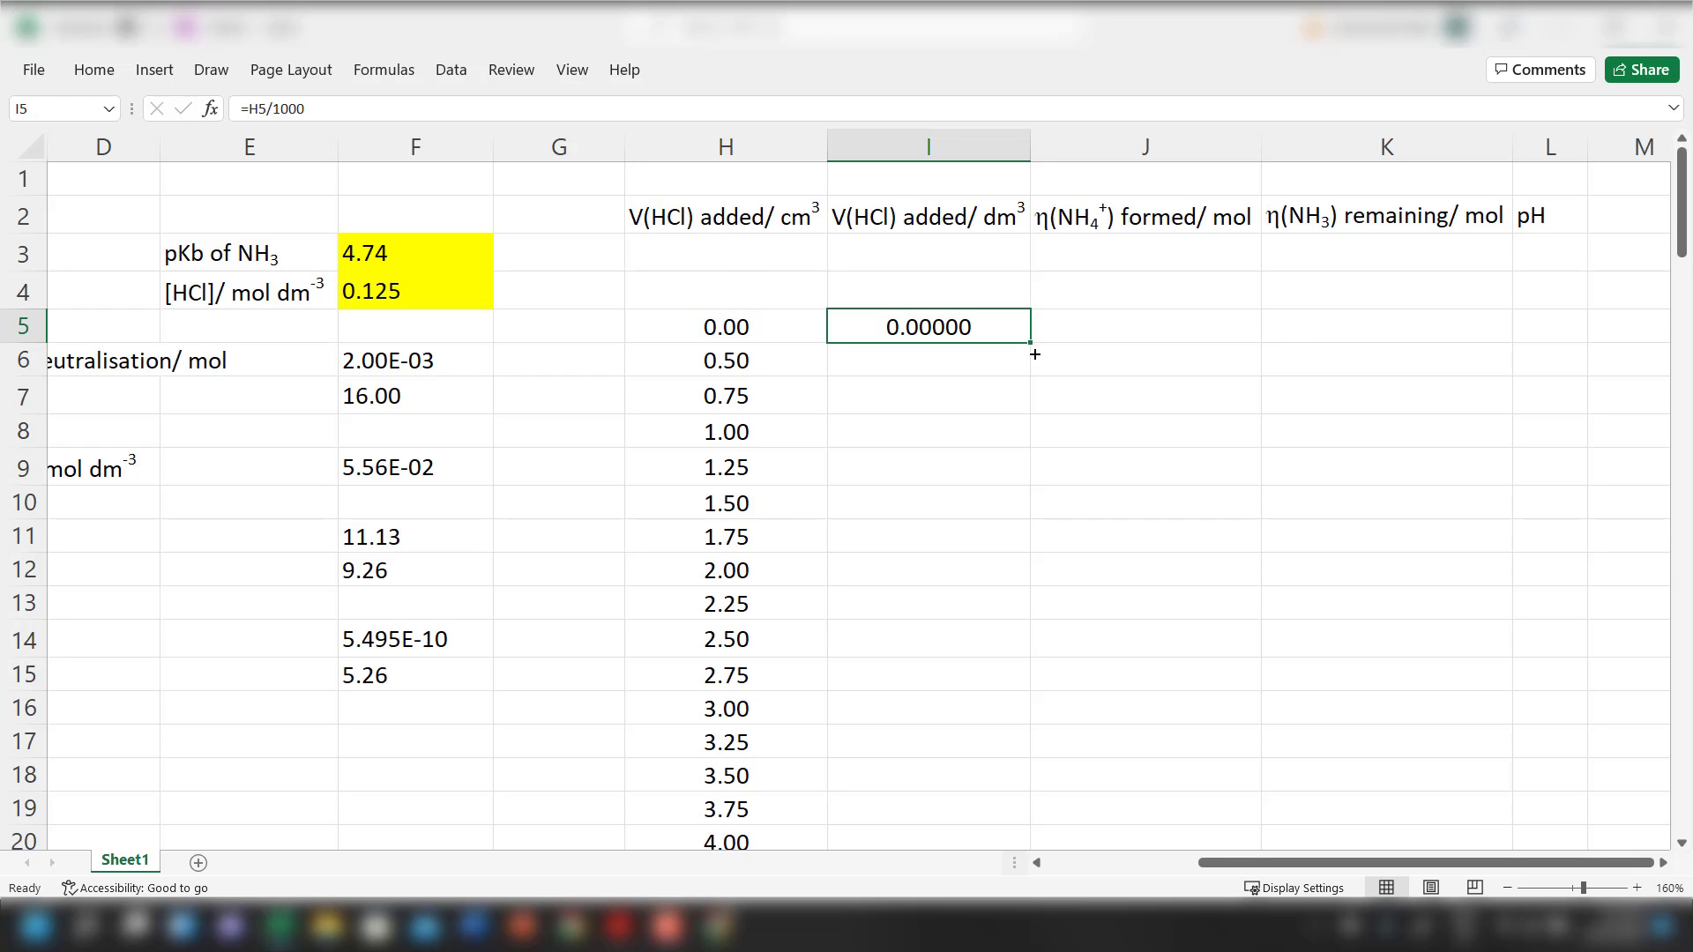
{"action": "left_click_drag", "start_coordinate": [1035, 354], "coordinate": [1013, 820]}
{"action": "scroll", "coordinate": [1041, 654], "scroll_direction": "up", "scroll_amount": 5}
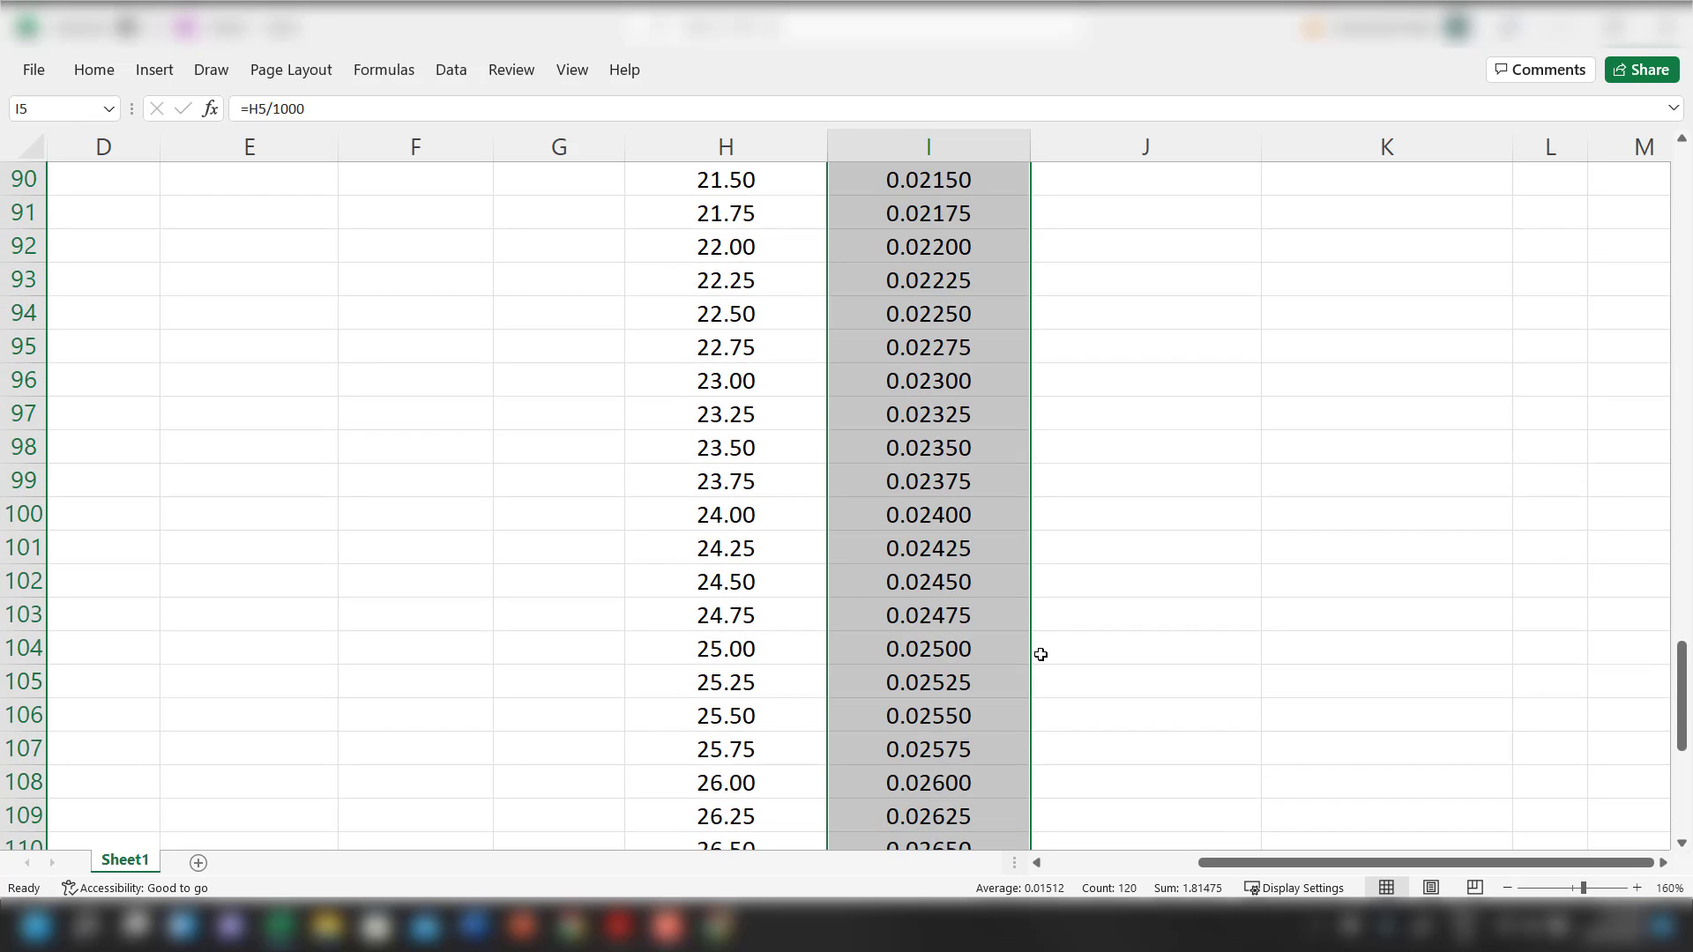
Shade the 16.00 cm³ row from H68 to L68 with a light gold fill
{"action": "scroll", "coordinate": [1041, 654], "scroll_direction": "up", "scroll_amount": 16}
{"action": "scroll", "coordinate": [1043, 642], "scroll_direction": "down", "scroll_amount": 9}
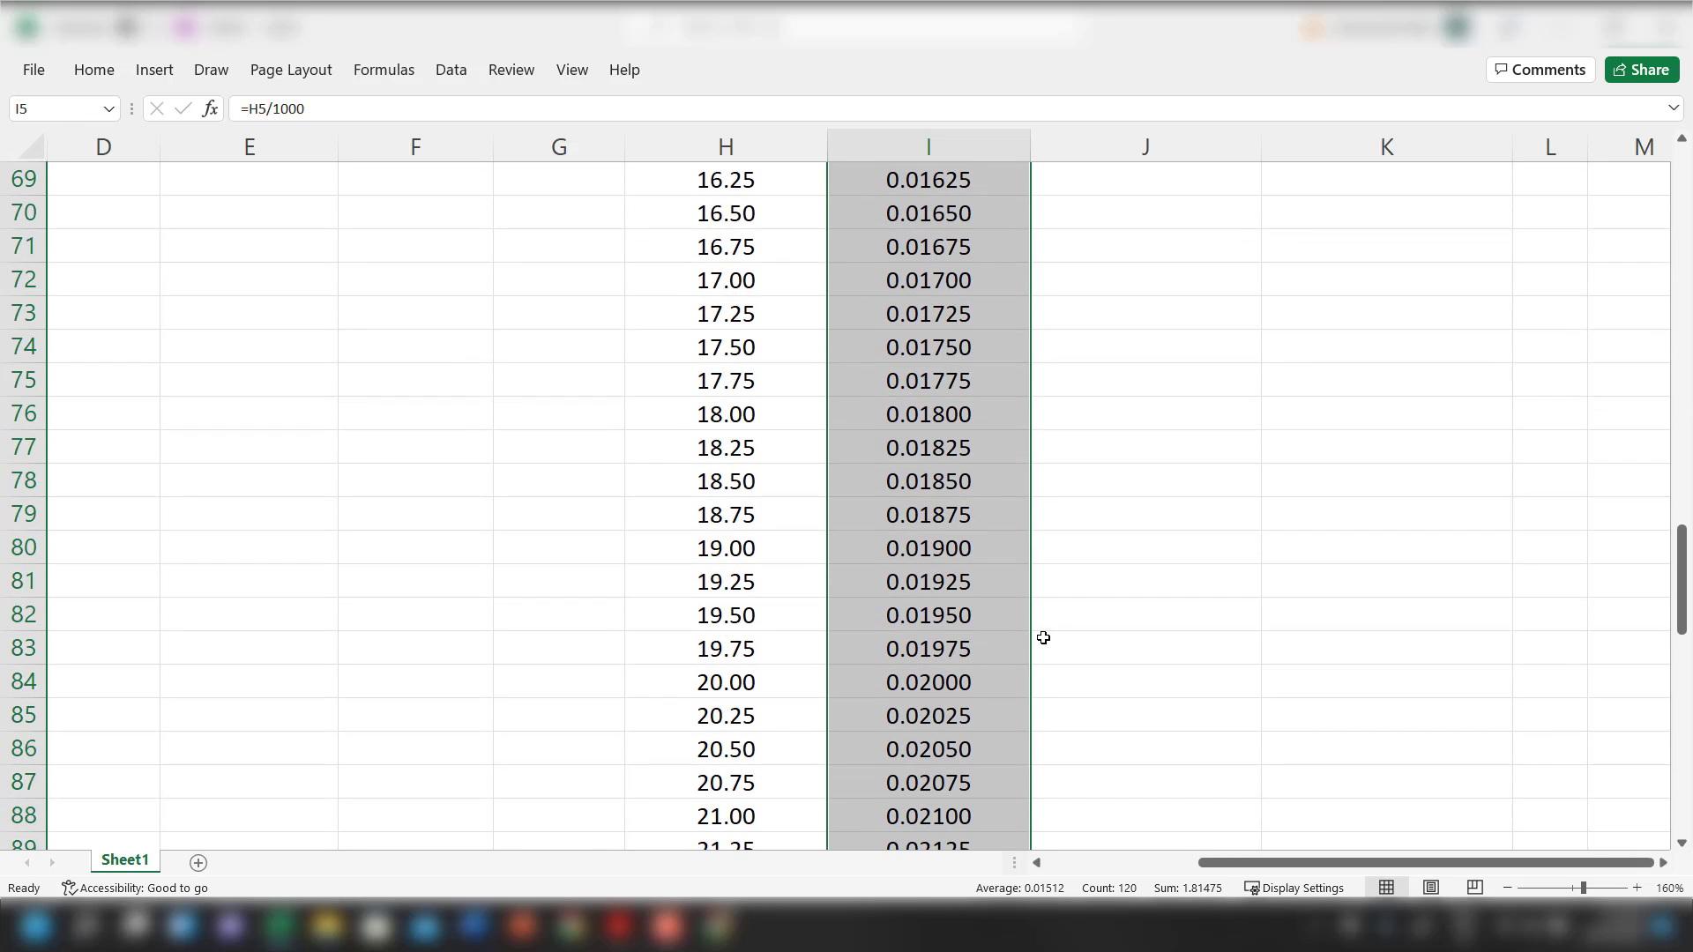
{"action": "scroll", "coordinate": [1043, 638], "scroll_direction": "up", "scroll_amount": 4}
{"action": "left_click", "coordinate": [846, 551]}
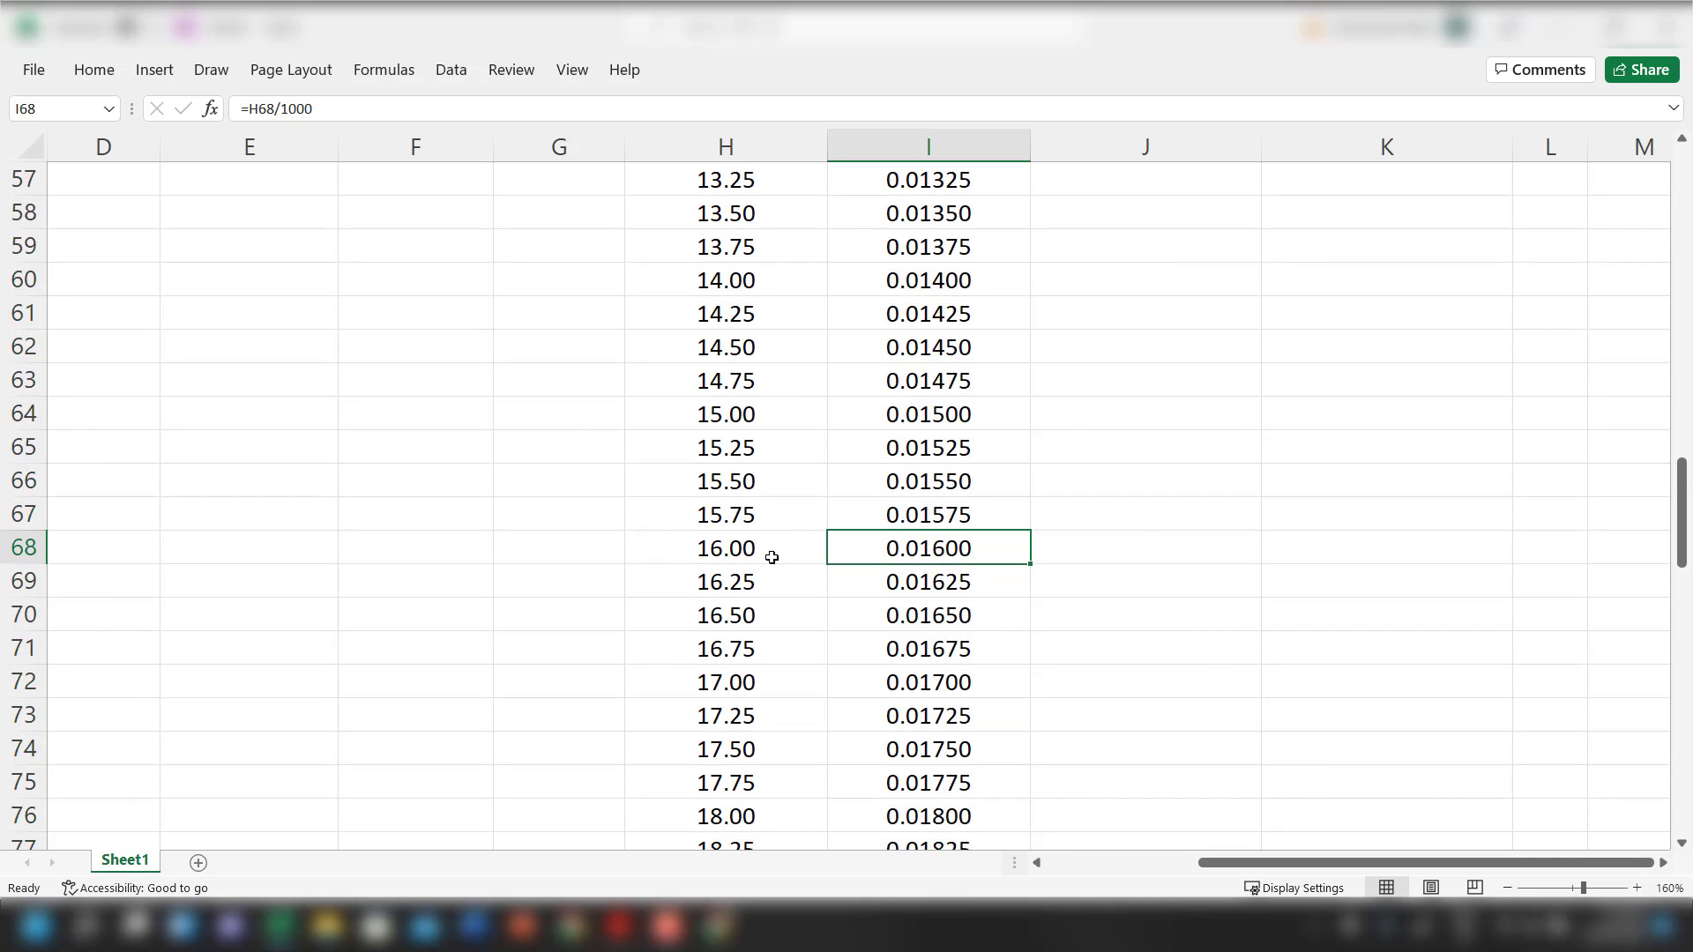
{"action": "left_click_drag", "start_coordinate": [772, 557], "coordinate": [1574, 545]}
{"action": "scroll", "coordinate": [1576, 549], "scroll_direction": "up", "scroll_amount": 9}
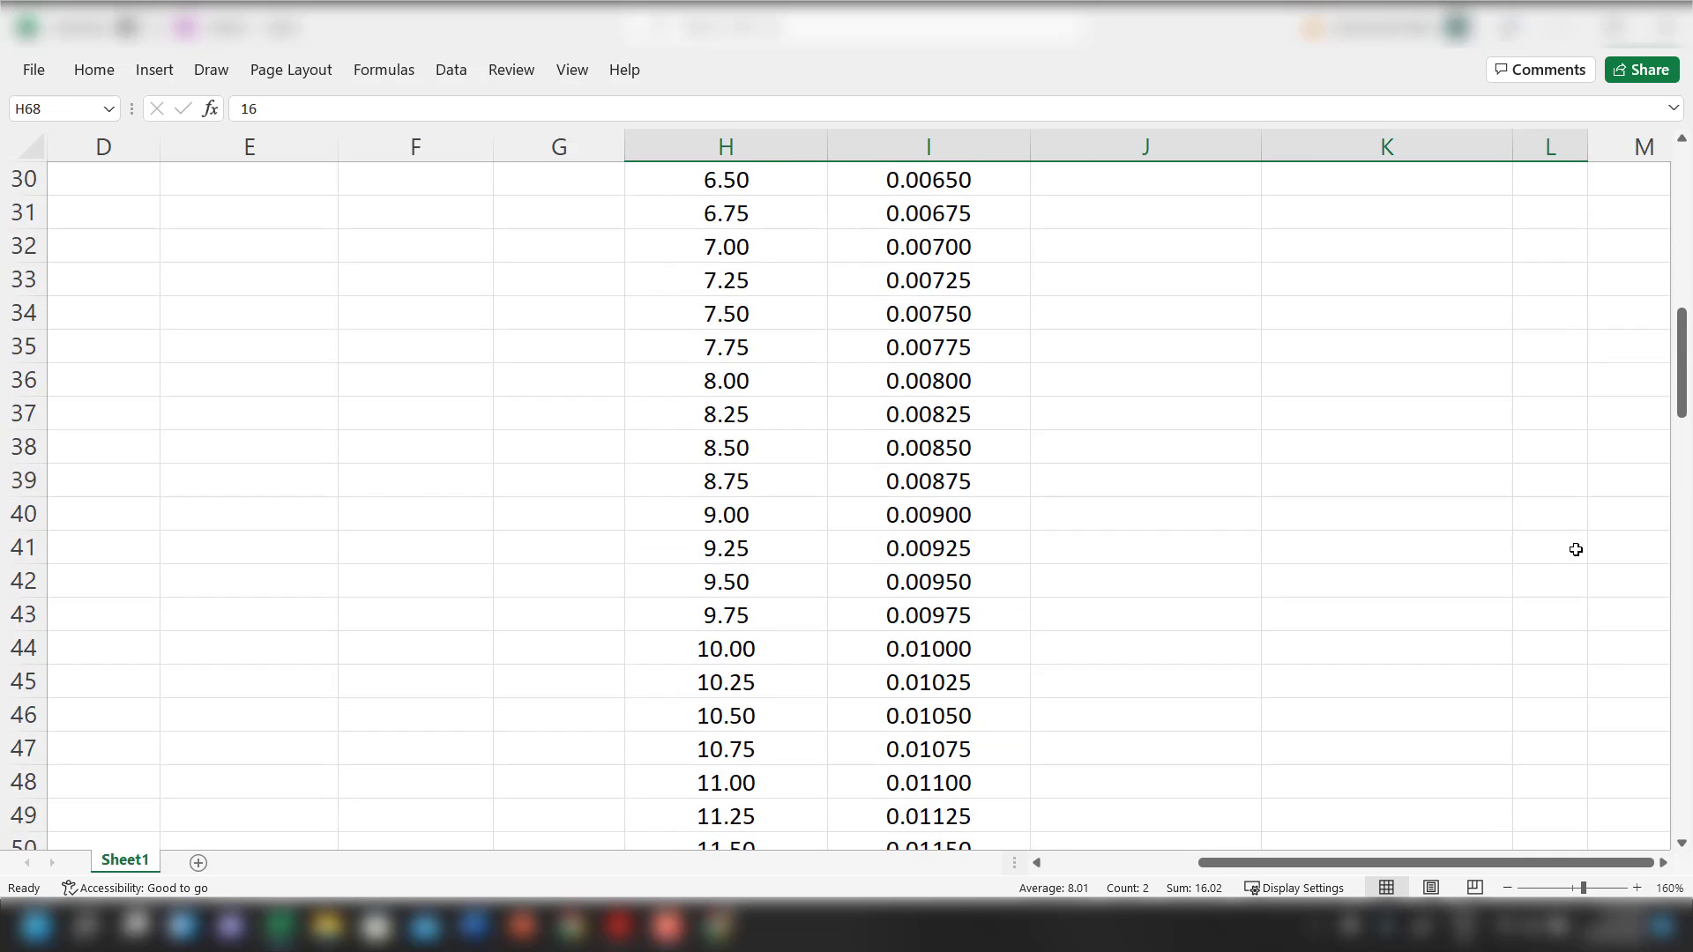
{"action": "scroll", "coordinate": [1576, 549], "scroll_direction": "up", "scroll_amount": 10}
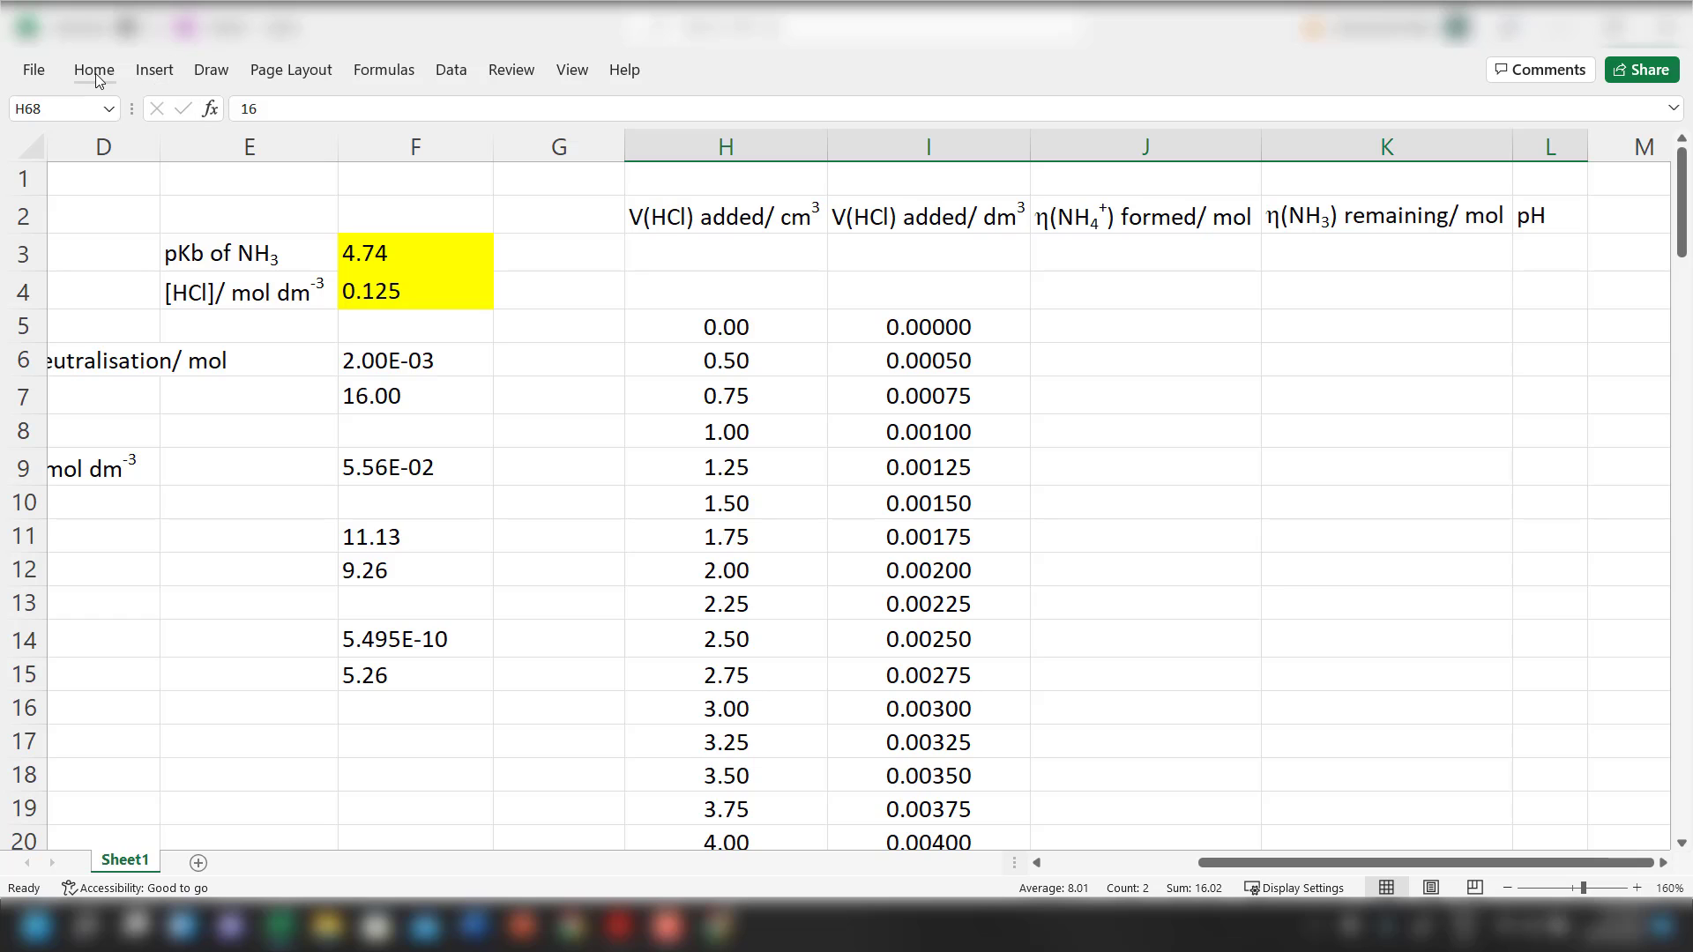
{"action": "left_click", "coordinate": [96, 76]}
{"action": "left_click", "coordinate": [375, 147]}
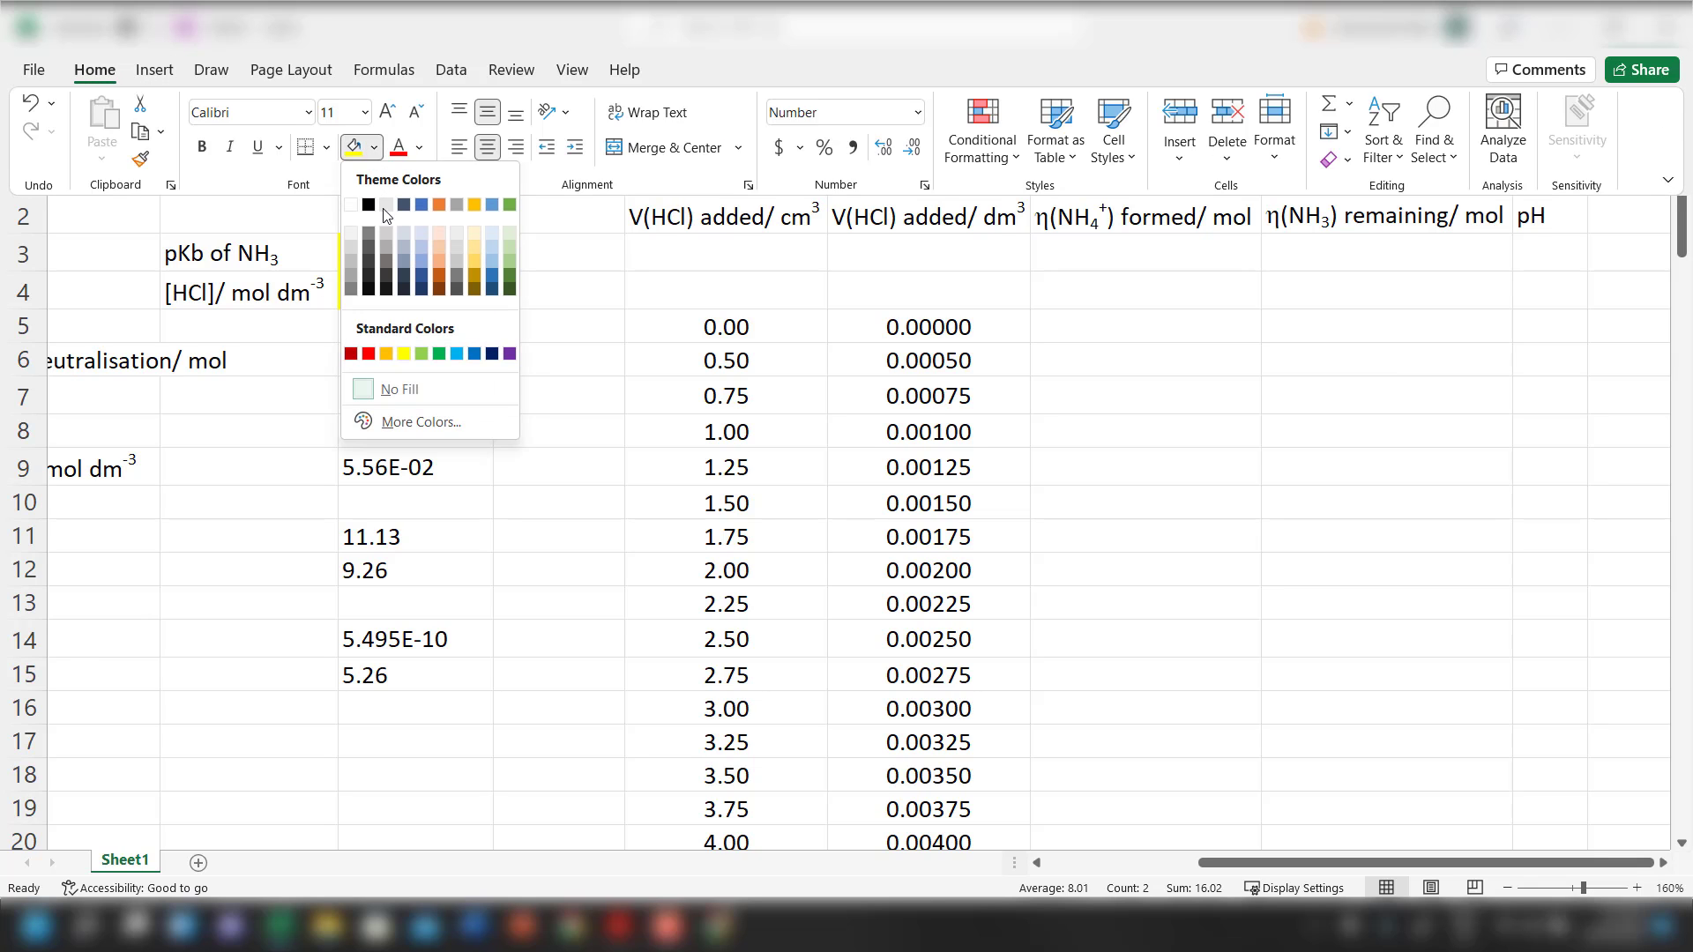
{"action": "left_click", "coordinate": [477, 232]}
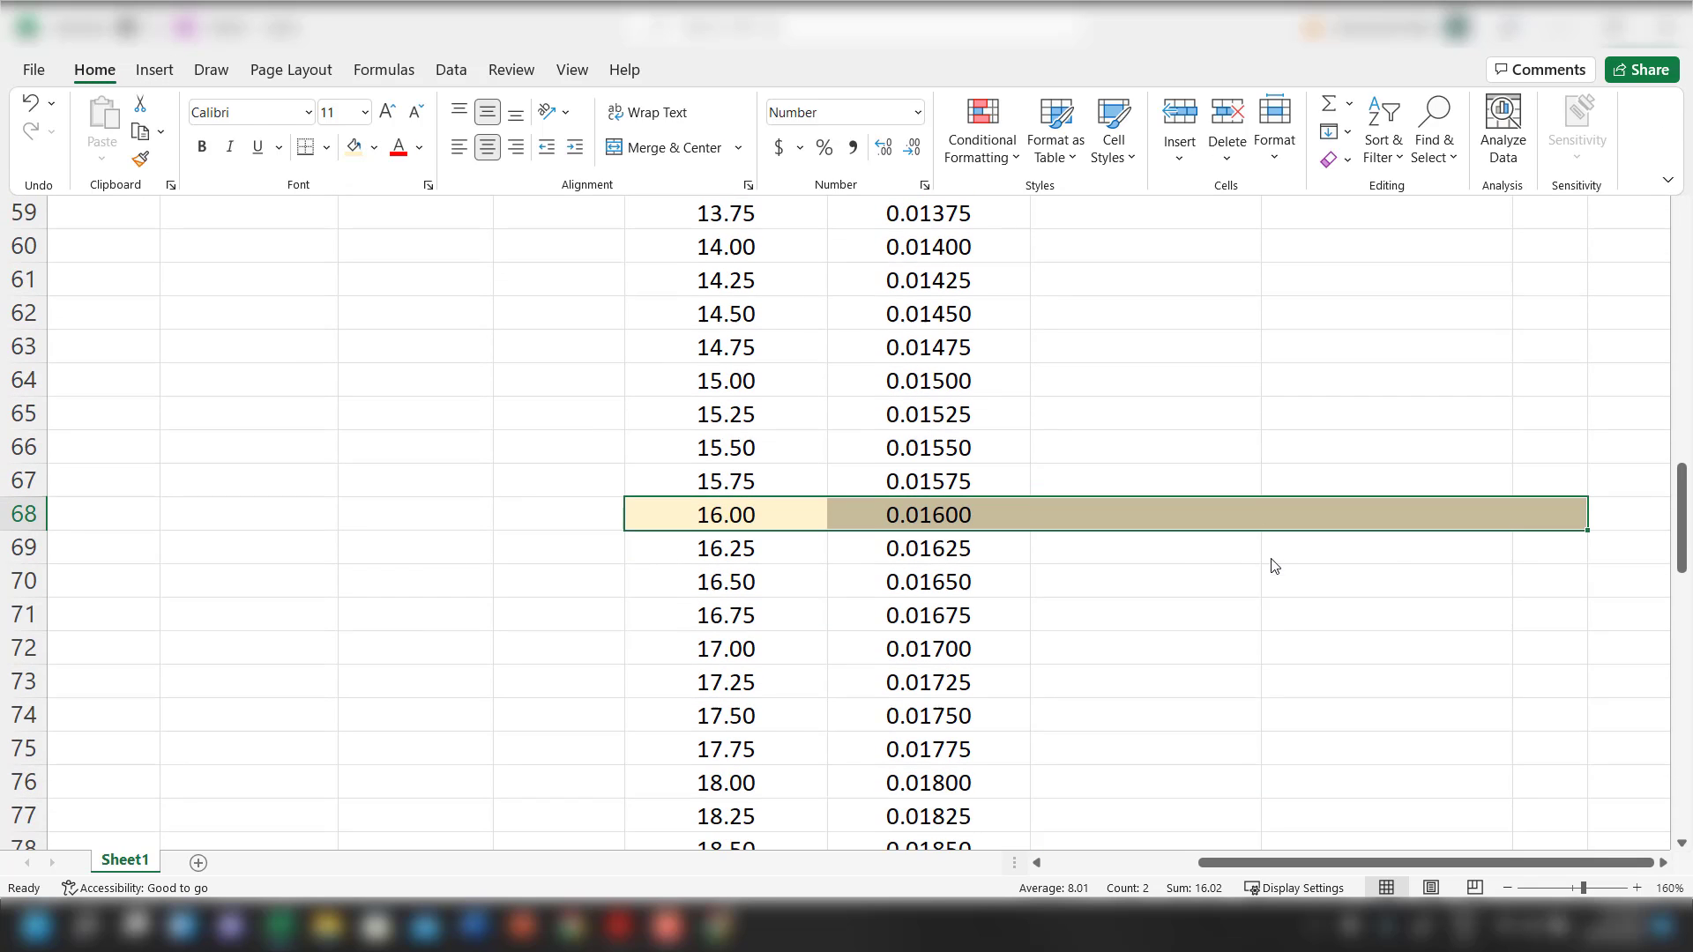
Set the pH cell L68 in the 16.00 cm³ row to reference F15
{"action": "left_click", "coordinate": [949, 518]}
{"action": "left_click", "coordinate": [1575, 517]}
{"action": "scroll", "coordinate": [1564, 562], "scroll_direction": "up", "scroll_amount": 5}
{"action": "scroll", "coordinate": [1564, 562], "scroll_direction": "up", "scroll_amount": 14}
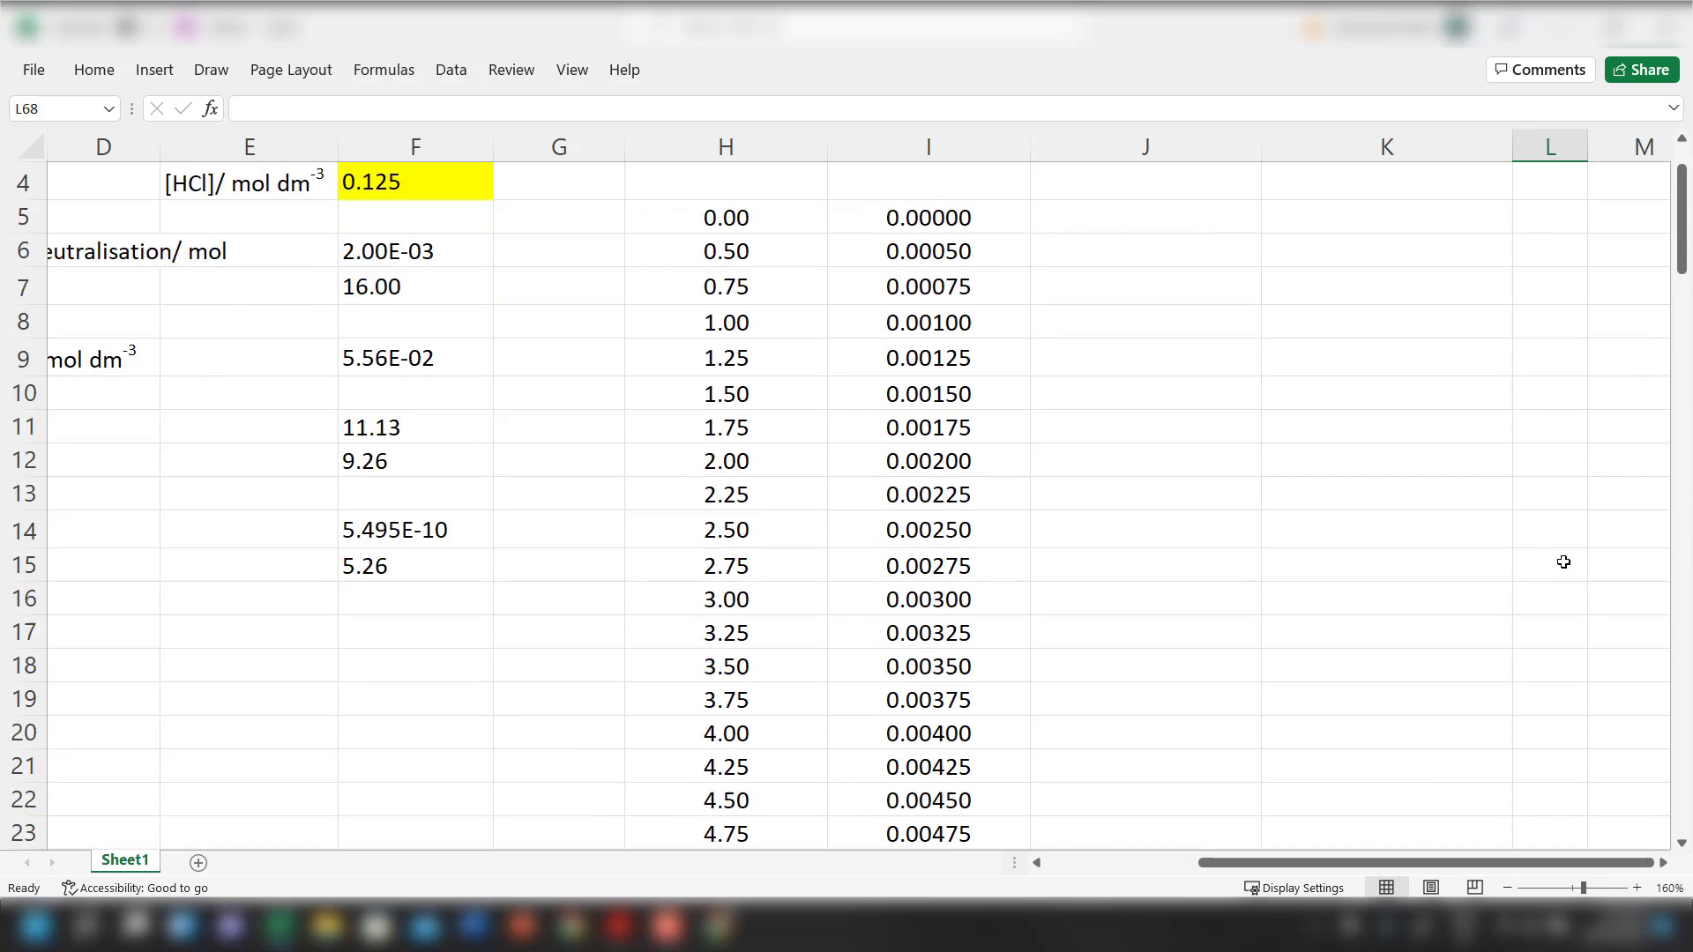
{"action": "scroll", "coordinate": [1563, 560], "scroll_direction": "down", "scroll_amount": 18}
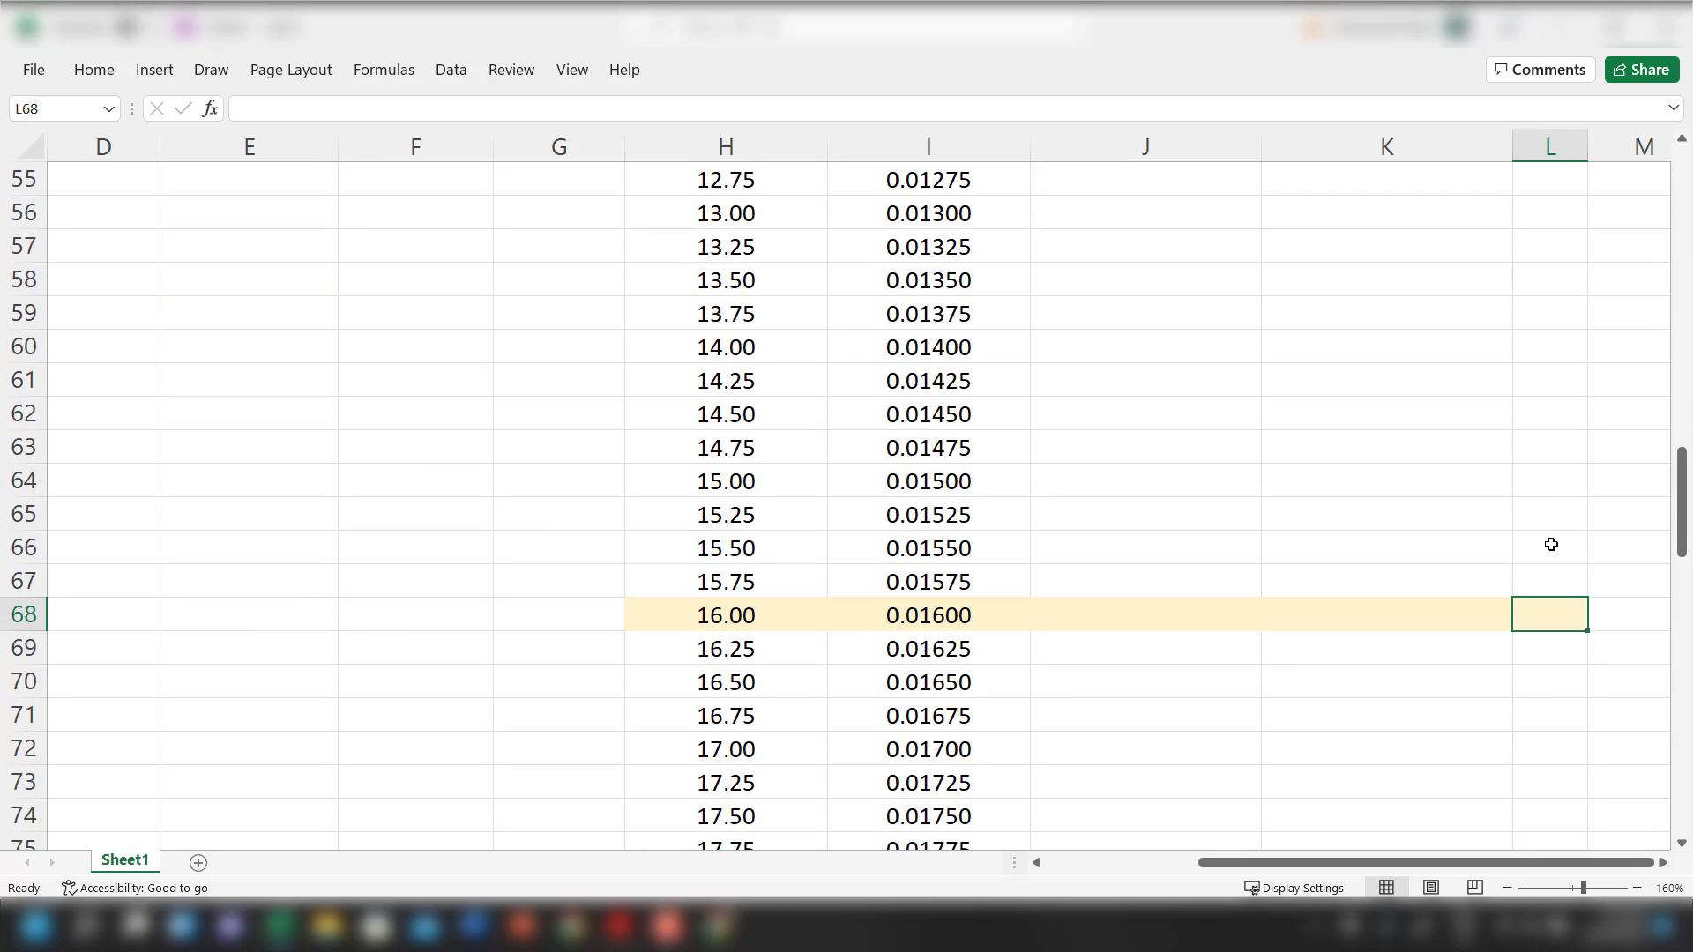
{"action": "type", "text": "="}
{"action": "scroll", "coordinate": [298, 476], "scroll_direction": "up", "scroll_amount": 18}
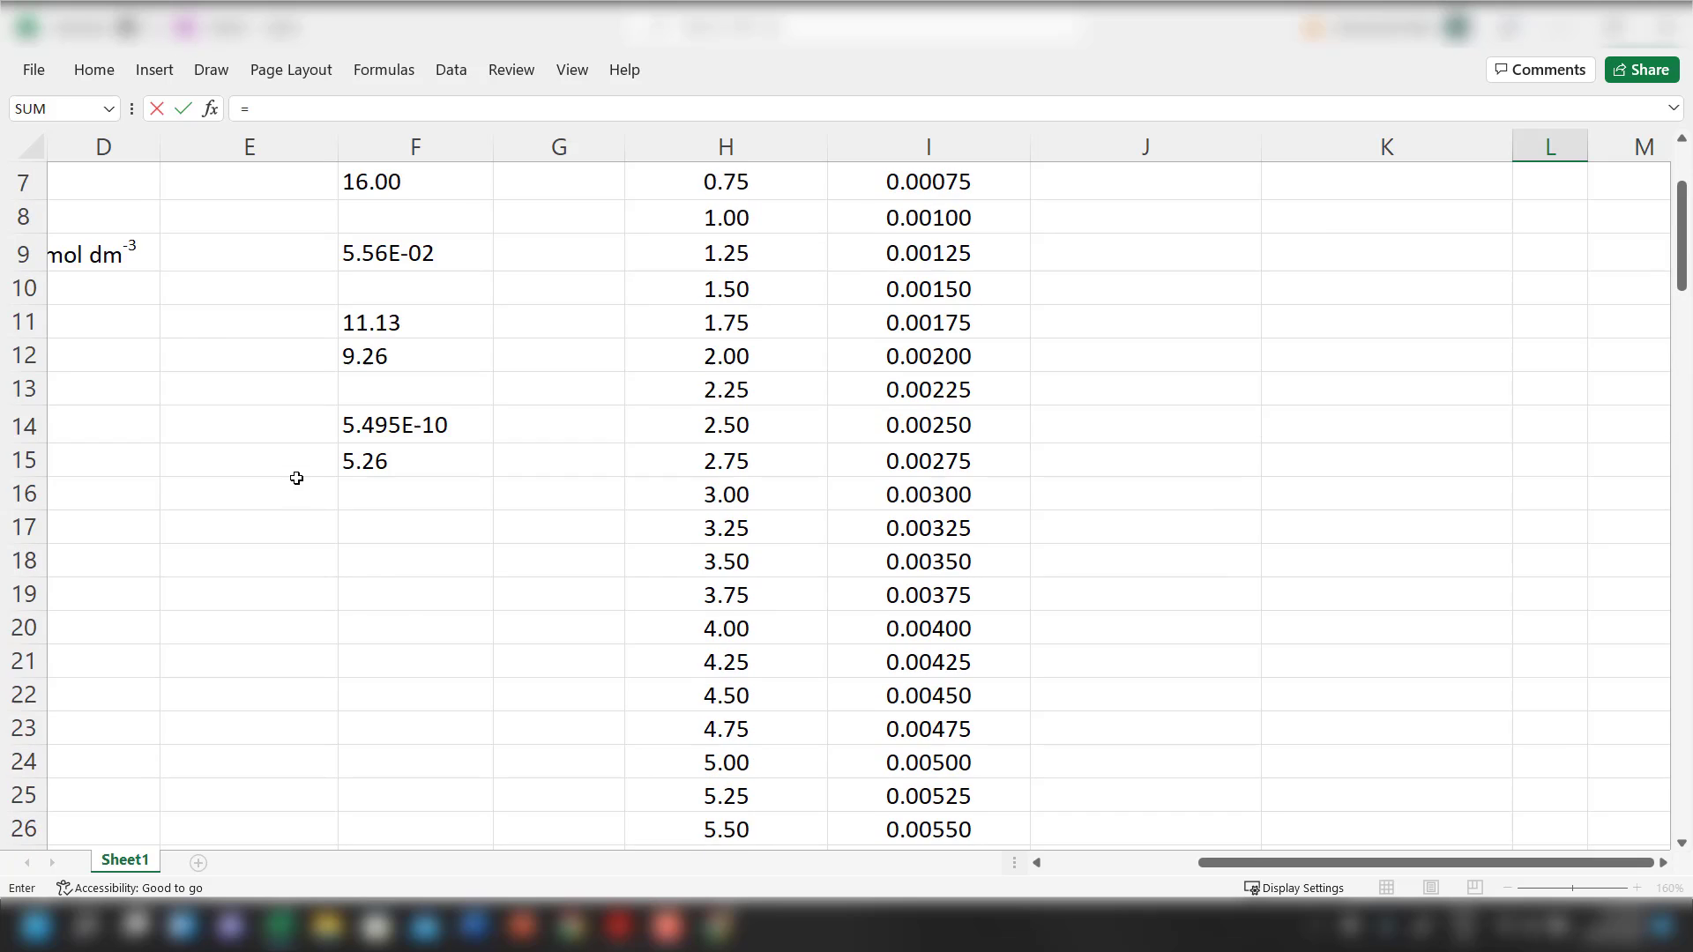
{"action": "left_click", "coordinate": [378, 674]}
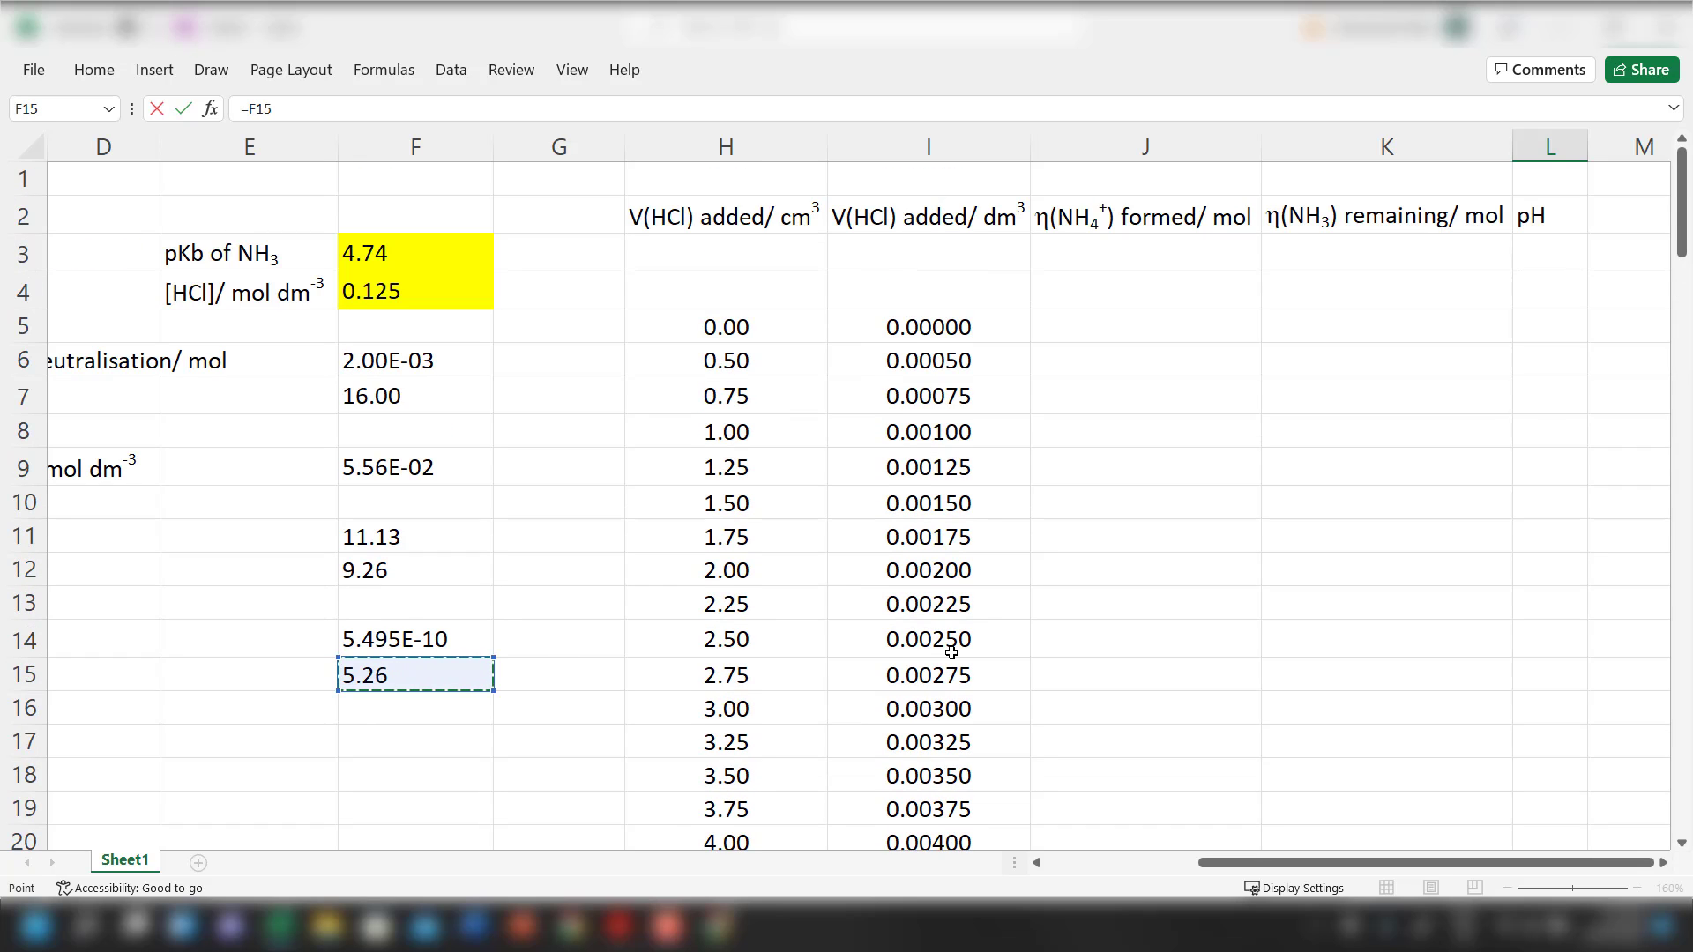
{"action": "key", "text": "Return"}
Set the pH cell L5 in the 0.00 cm³ row to reference F11
{"action": "scroll", "coordinate": [979, 716], "scroll_direction": "up", "scroll_amount": 11}
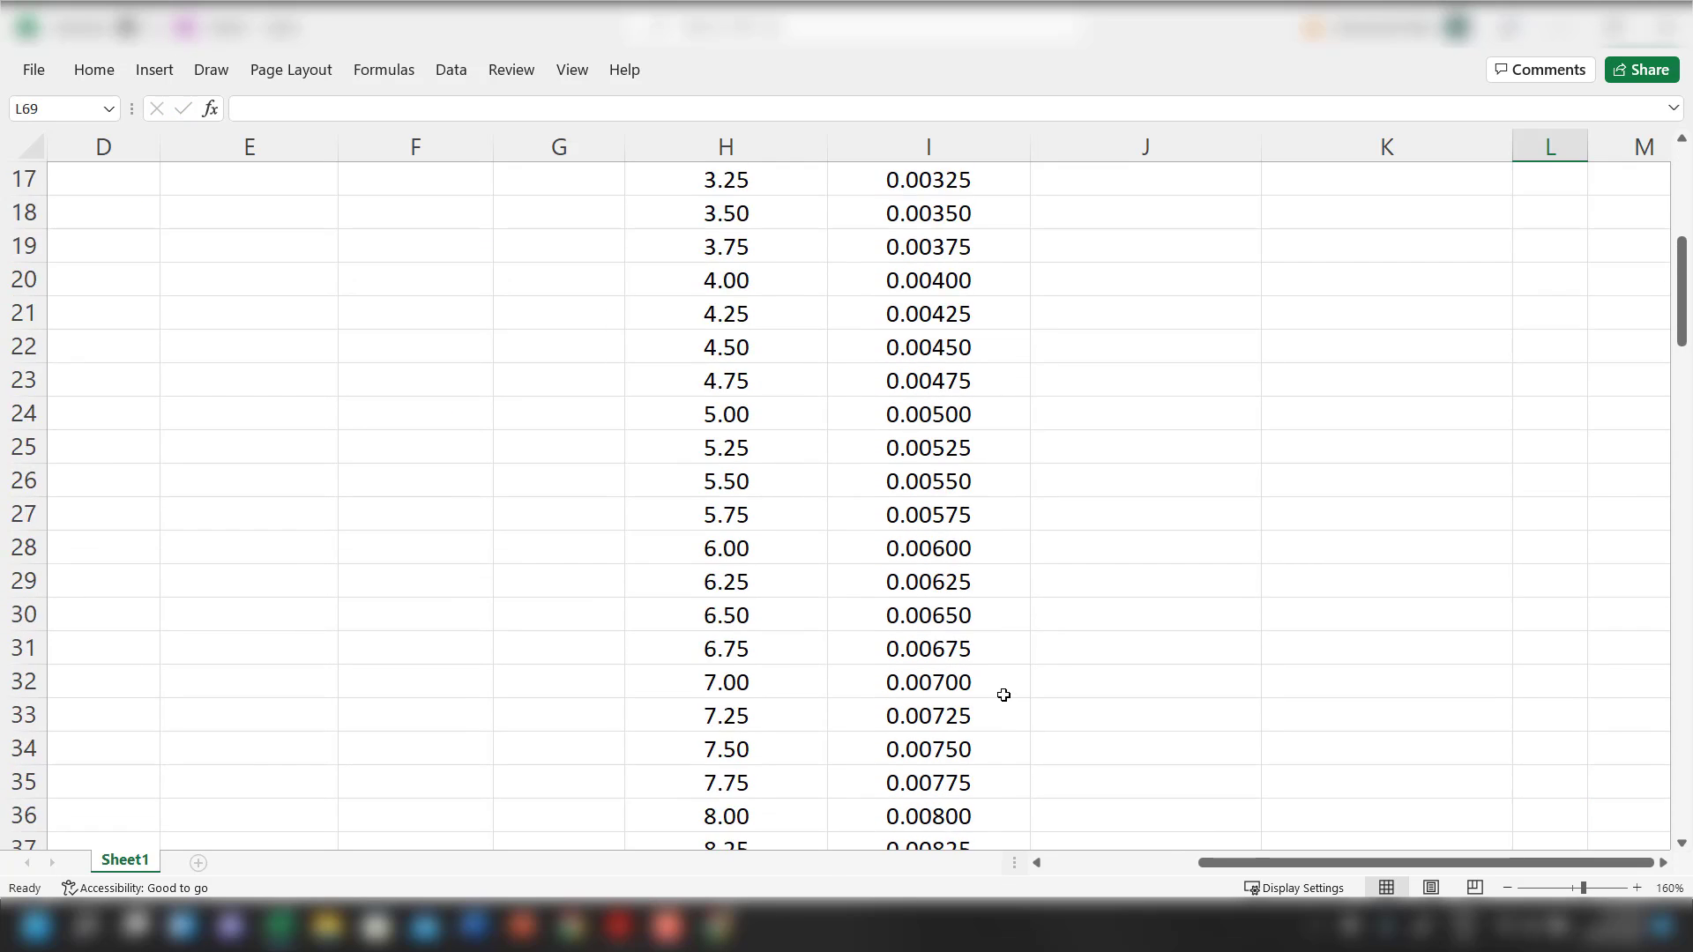
{"action": "scroll", "coordinate": [1005, 662], "scroll_direction": "up", "scroll_amount": 5}
{"action": "left_click", "coordinate": [1549, 326]}
{"action": "type", "text": "="}
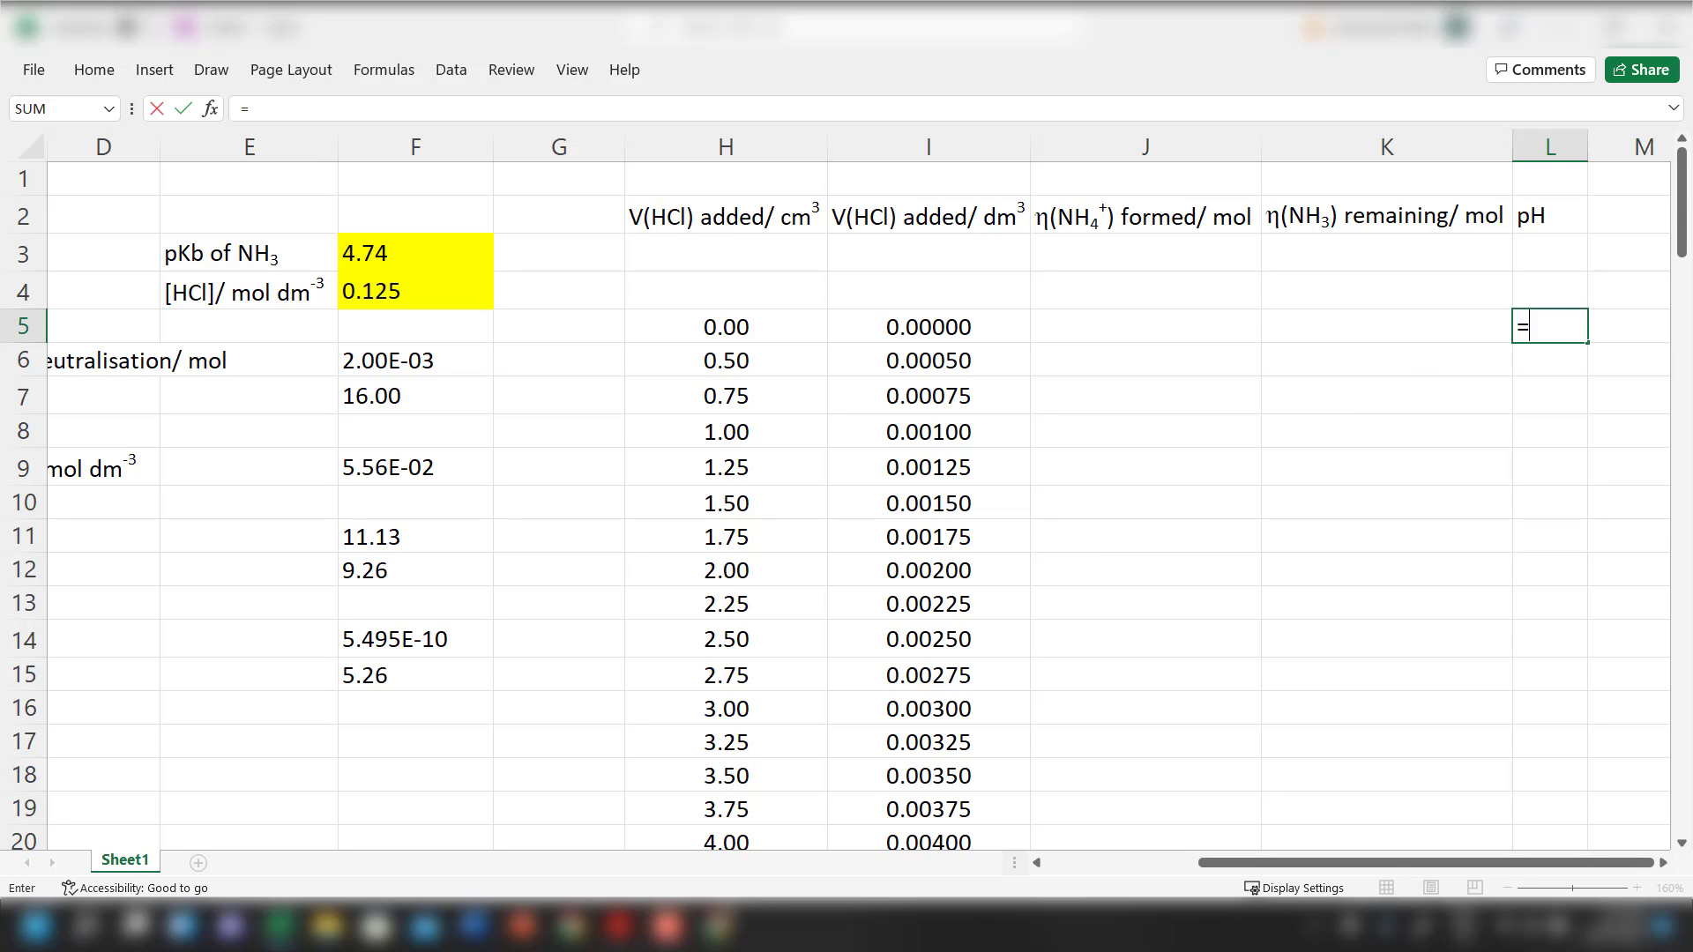
{"action": "key", "text": "Left"}
{"action": "key", "text": "Left"}
{"action": "key", "text": "Left"}
{"action": "key", "text": "Left"}
{"action": "key", "text": "Left"}
{"action": "key", "text": "Left"}
{"action": "key", "text": "Left"}
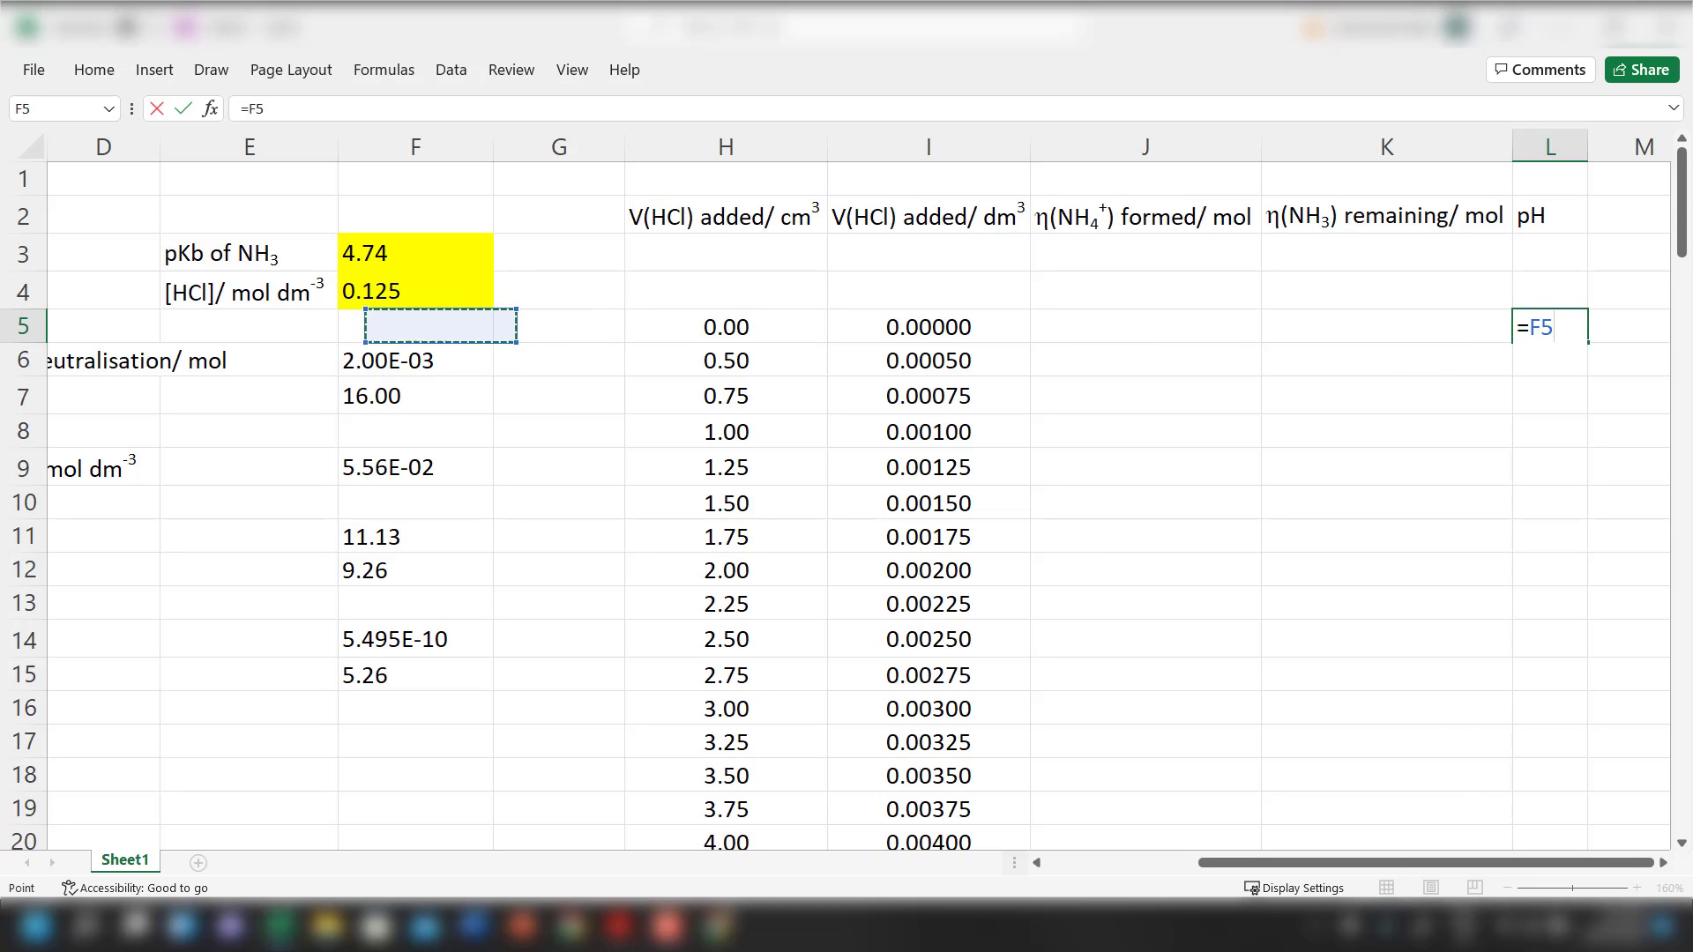
{"action": "key", "text": "Right"}
{"action": "key", "text": "Left"}
{"action": "key", "text": "Left"}
{"action": "key", "text": "Right"}
{"action": "key", "text": "Right"}
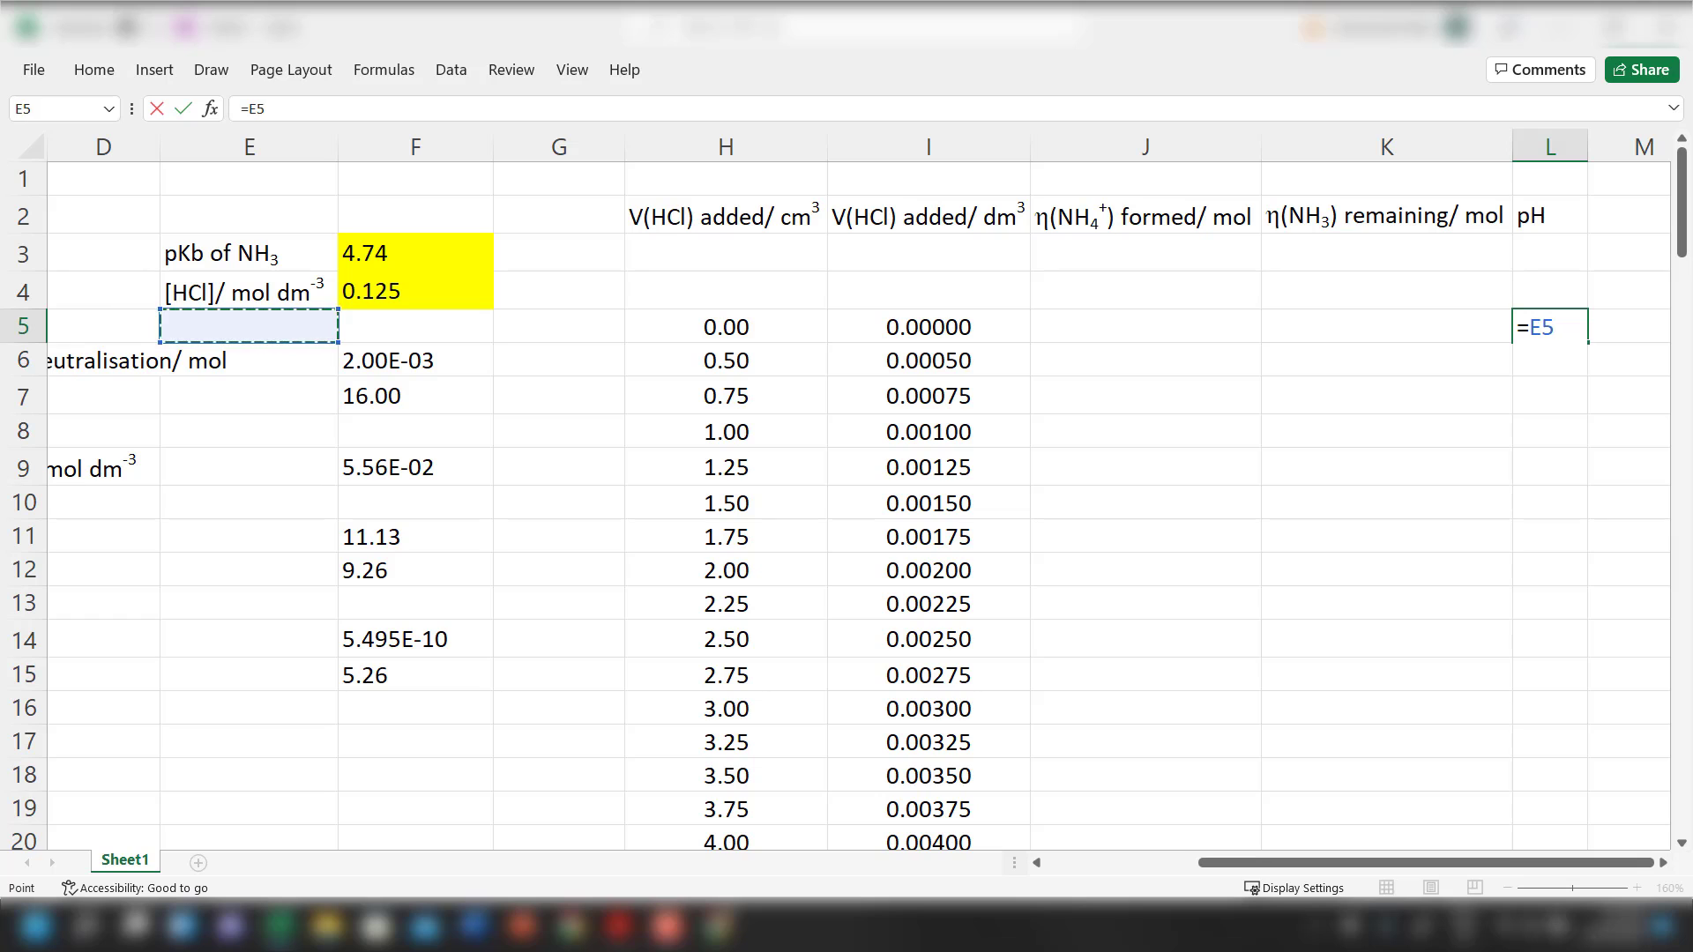
{"action": "key", "text": "Down"}
{"action": "key", "text": "Down"}
{"action": "key", "text": "Down"}
{"action": "key", "text": "Down"}
{"action": "key", "text": "Down"}
{"action": "key", "text": "Down"}
{"action": "key", "text": "Return"}
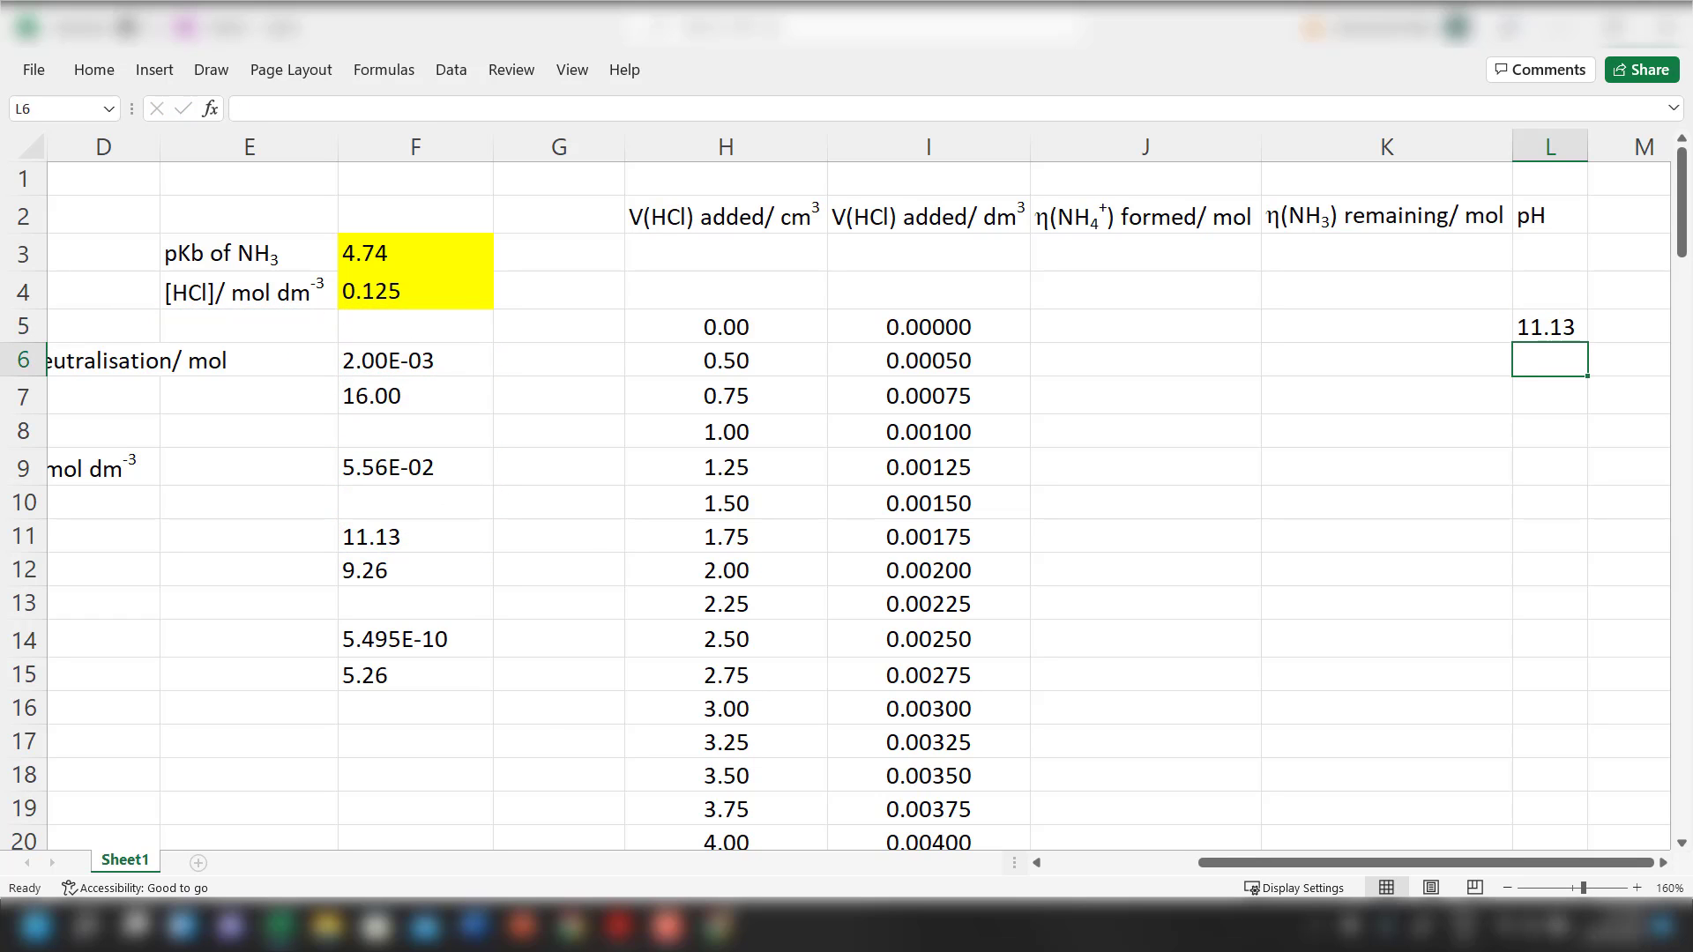
Apply a fill colour to the 0.00 cm³ row from H5 to L5
{"action": "left_click_drag", "start_coordinate": [666, 332], "coordinate": [1552, 333]}
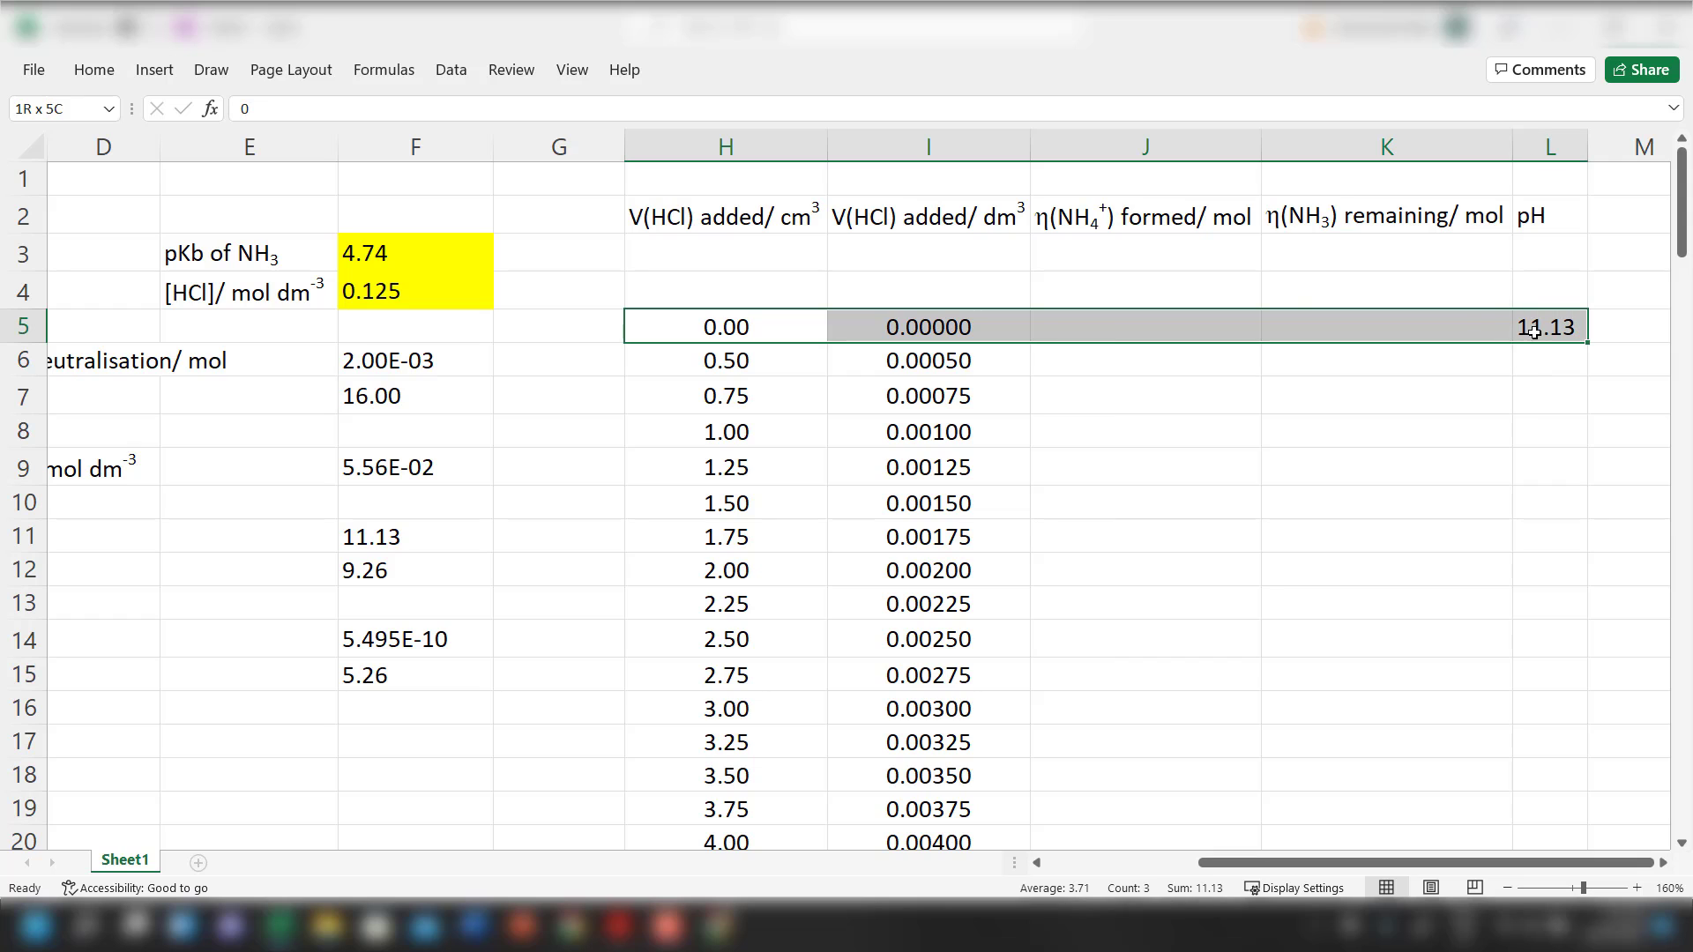
{"action": "left_click", "coordinate": [104, 84]}
{"action": "left_click", "coordinate": [374, 147]}
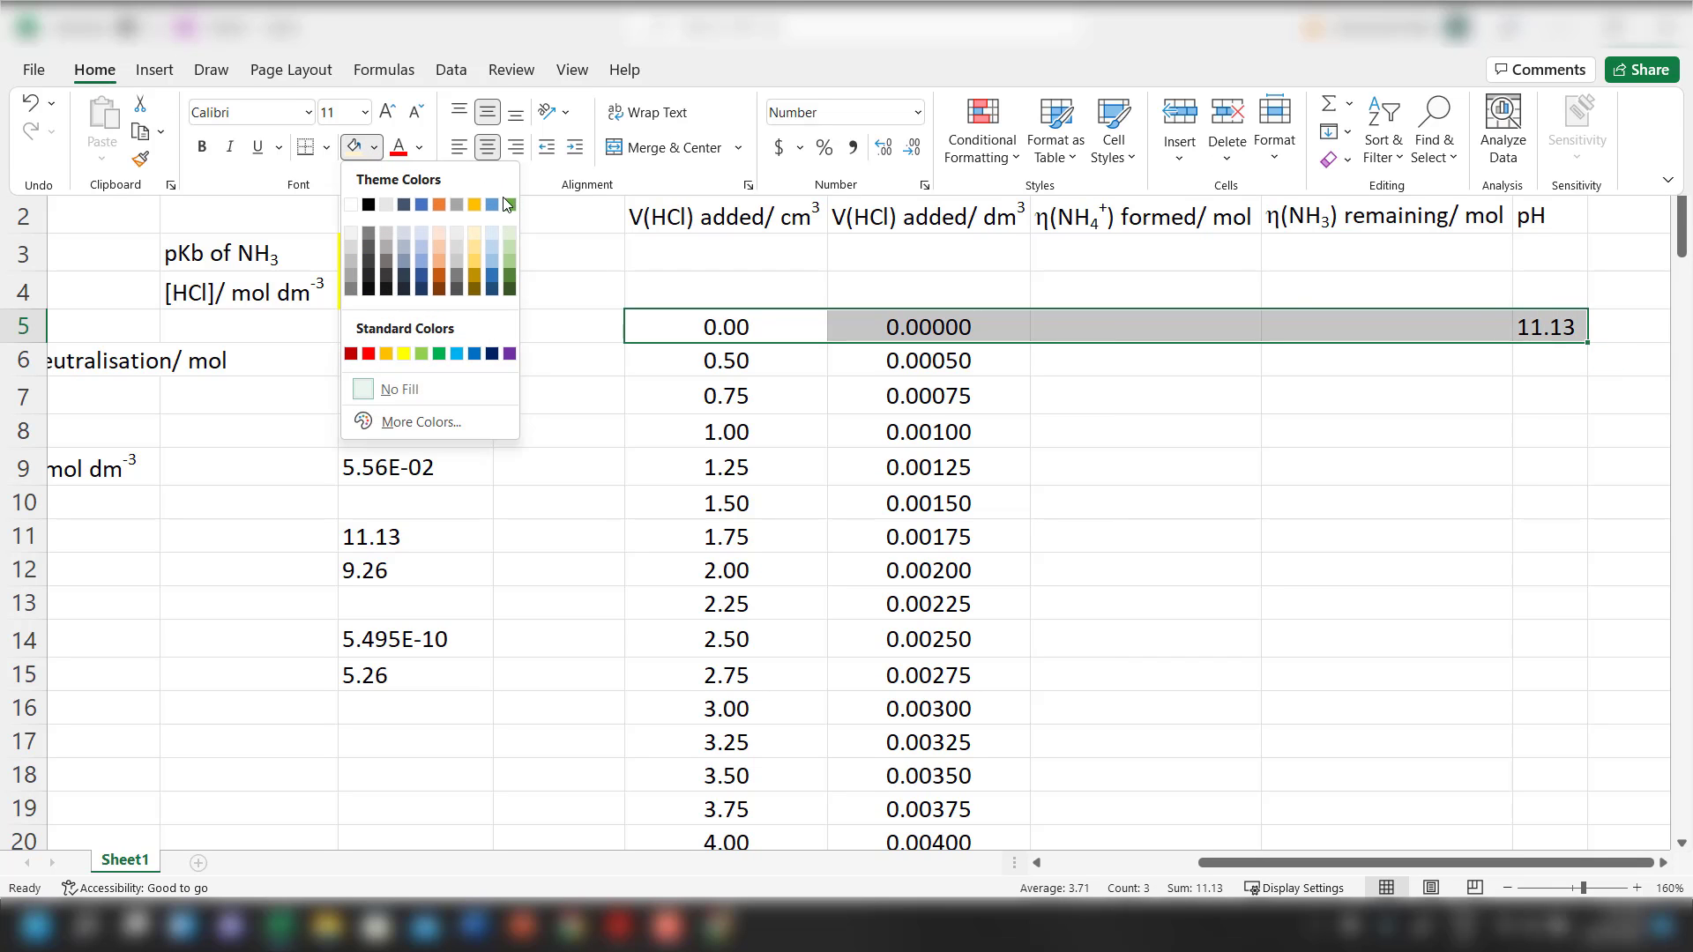
Shade the selected cells H5:L5 with the lightest green theme fill colour
{"action": "left_click", "coordinate": [511, 236]}
{"action": "left_click", "coordinate": [1288, 575]}
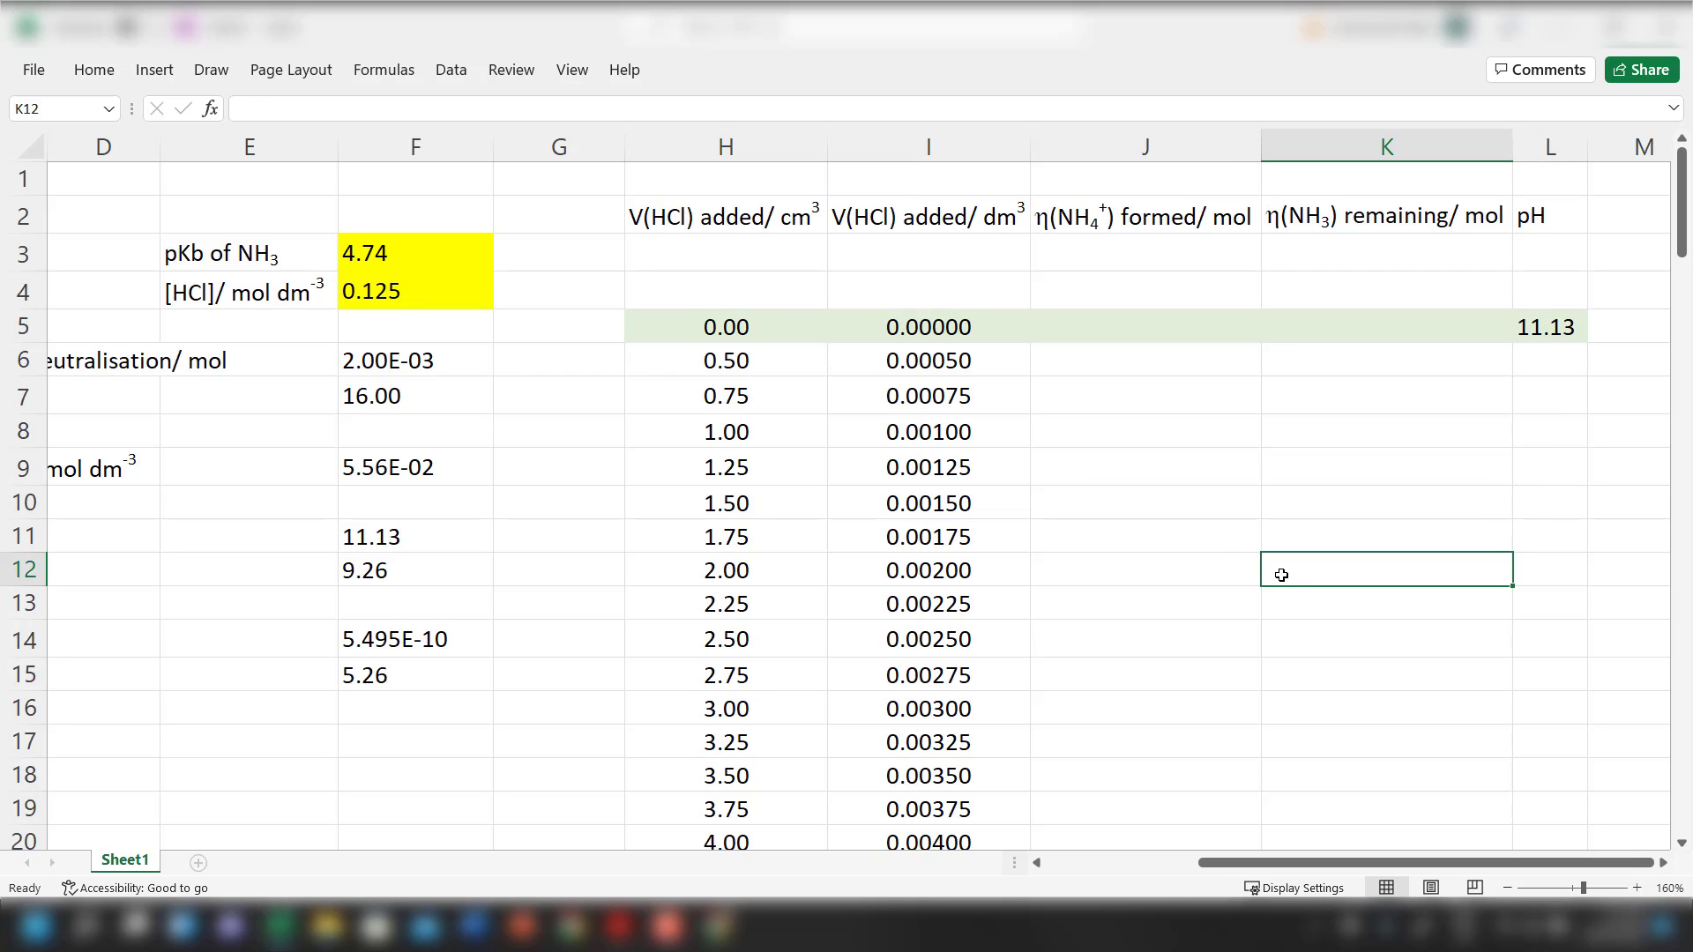
Enter the formula =I6*F4 in J6 to calculate the moles of ammonium formed
{"action": "left_click_drag", "start_coordinate": [1204, 864], "coordinate": [1163, 866]}
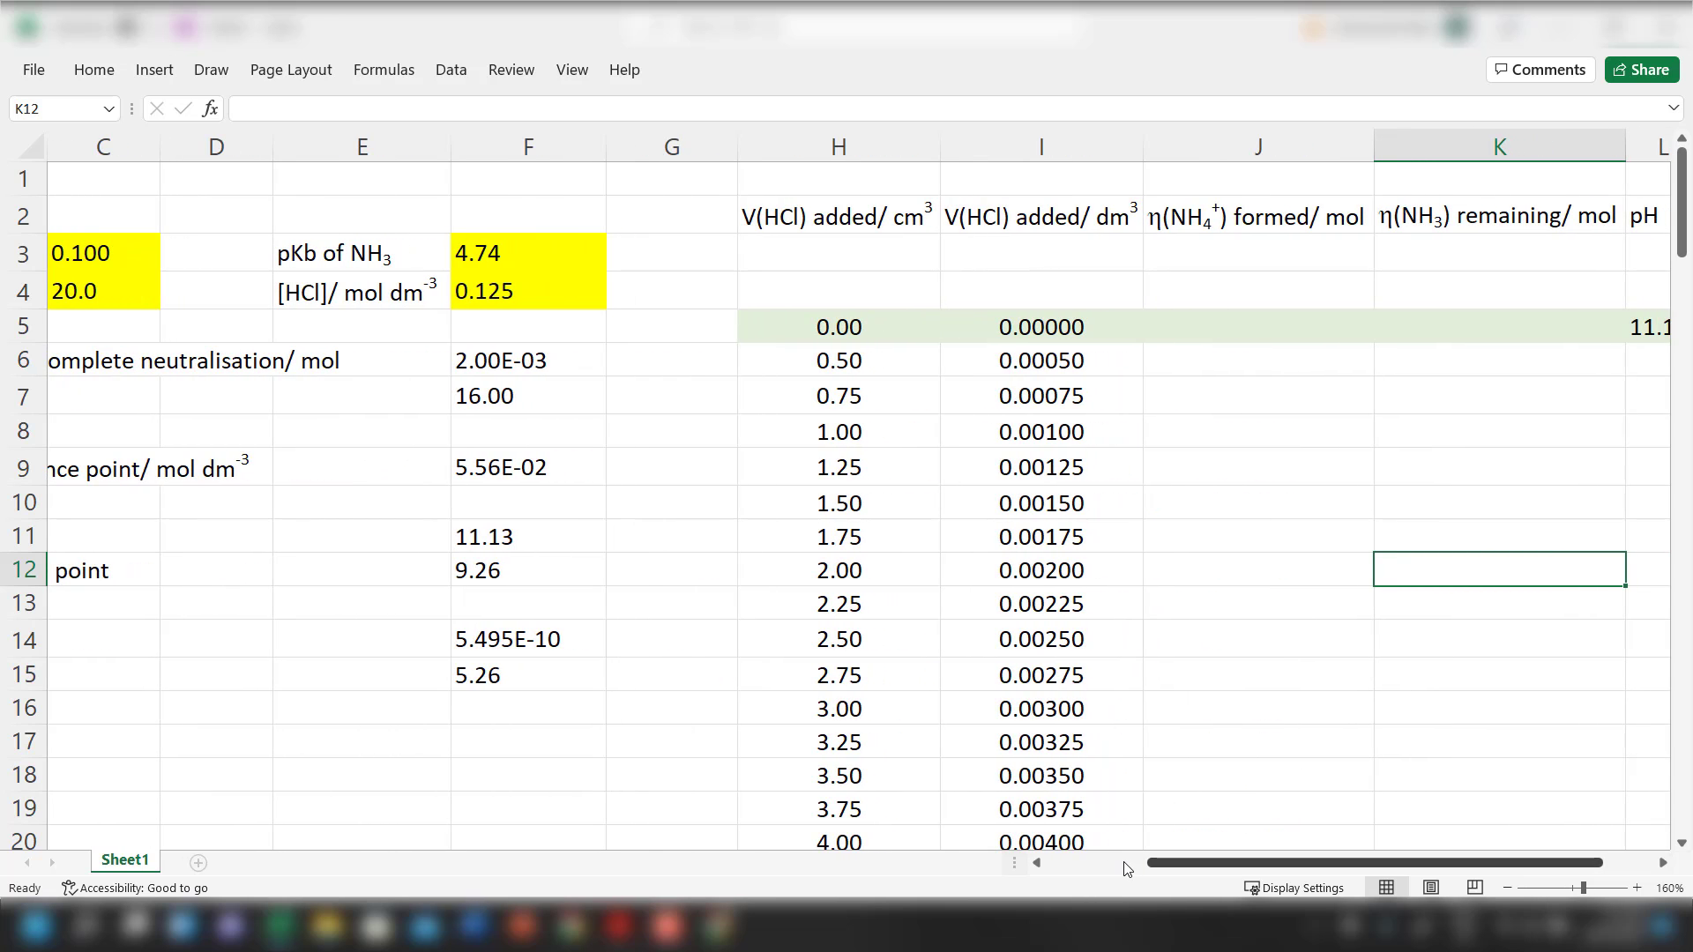
{"action": "left_click_drag", "start_coordinate": [1190, 867], "coordinate": [1146, 868]}
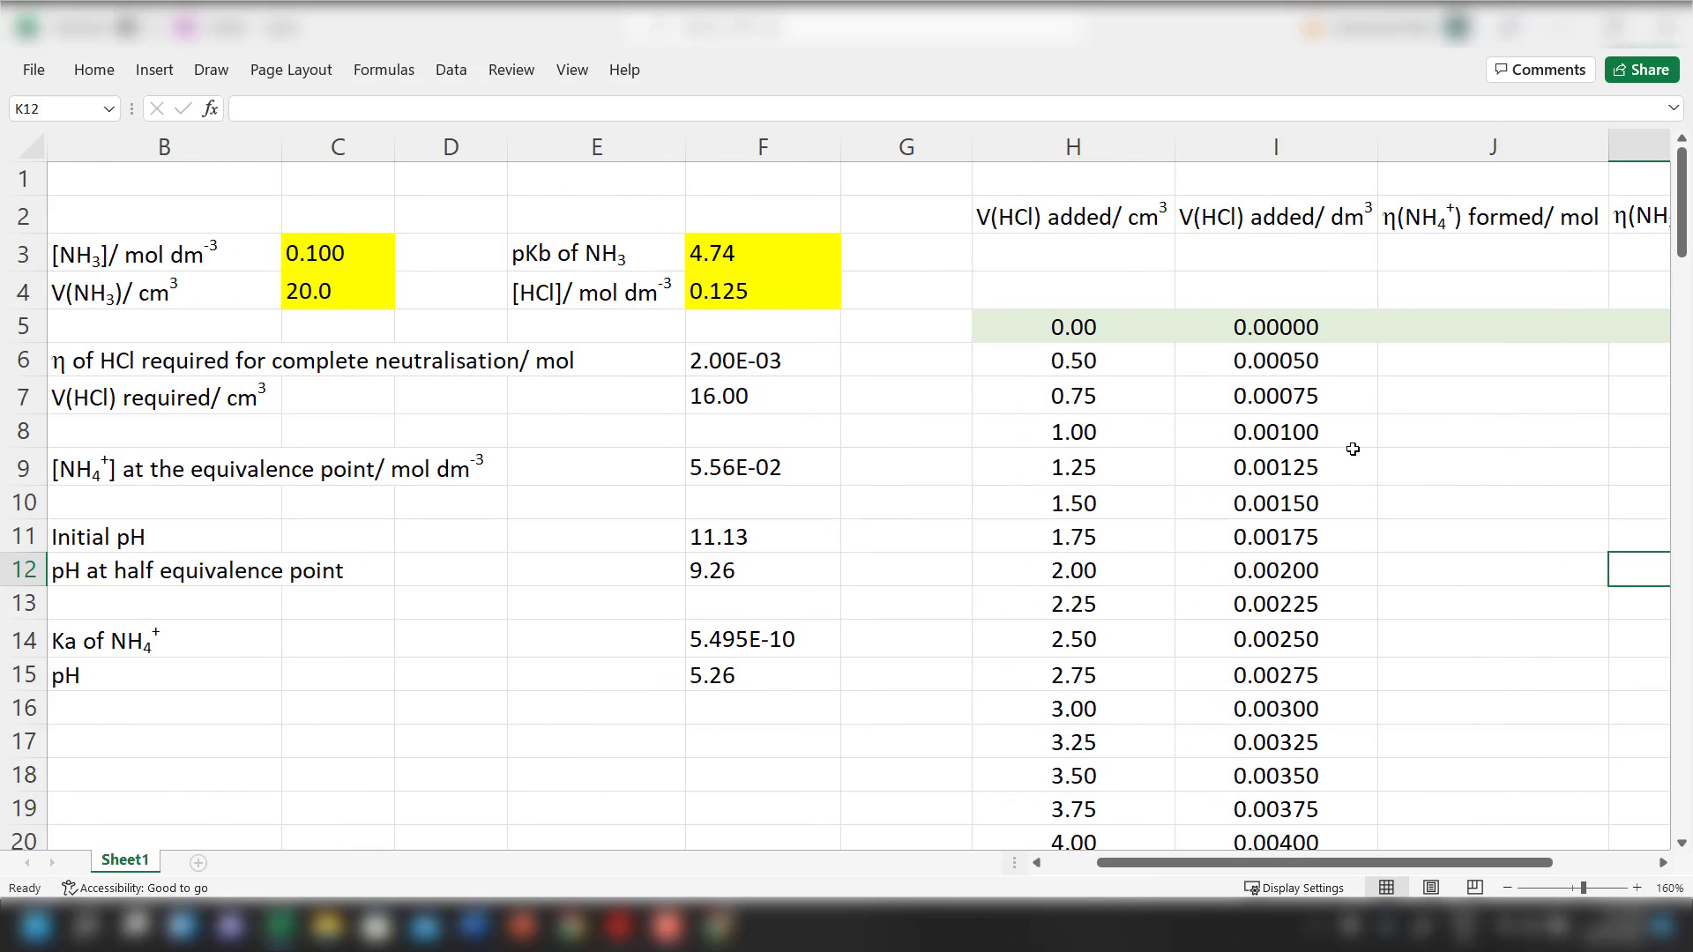
{"action": "left_click", "coordinate": [1440, 354]}
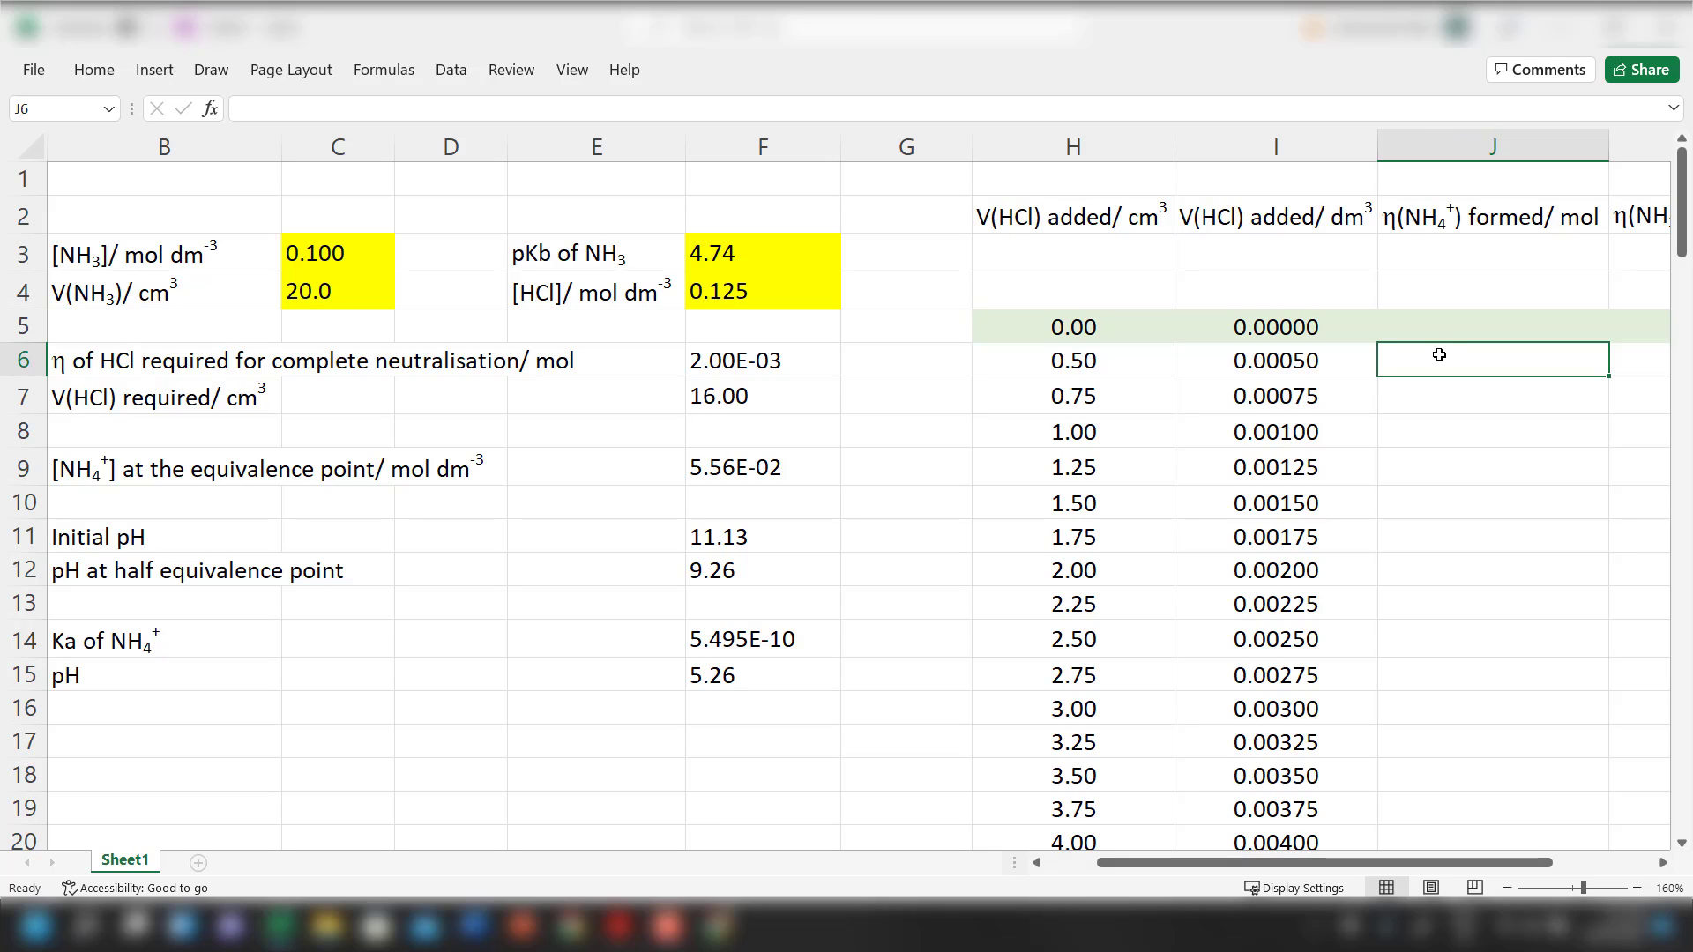
{"action": "type", "text": "="}
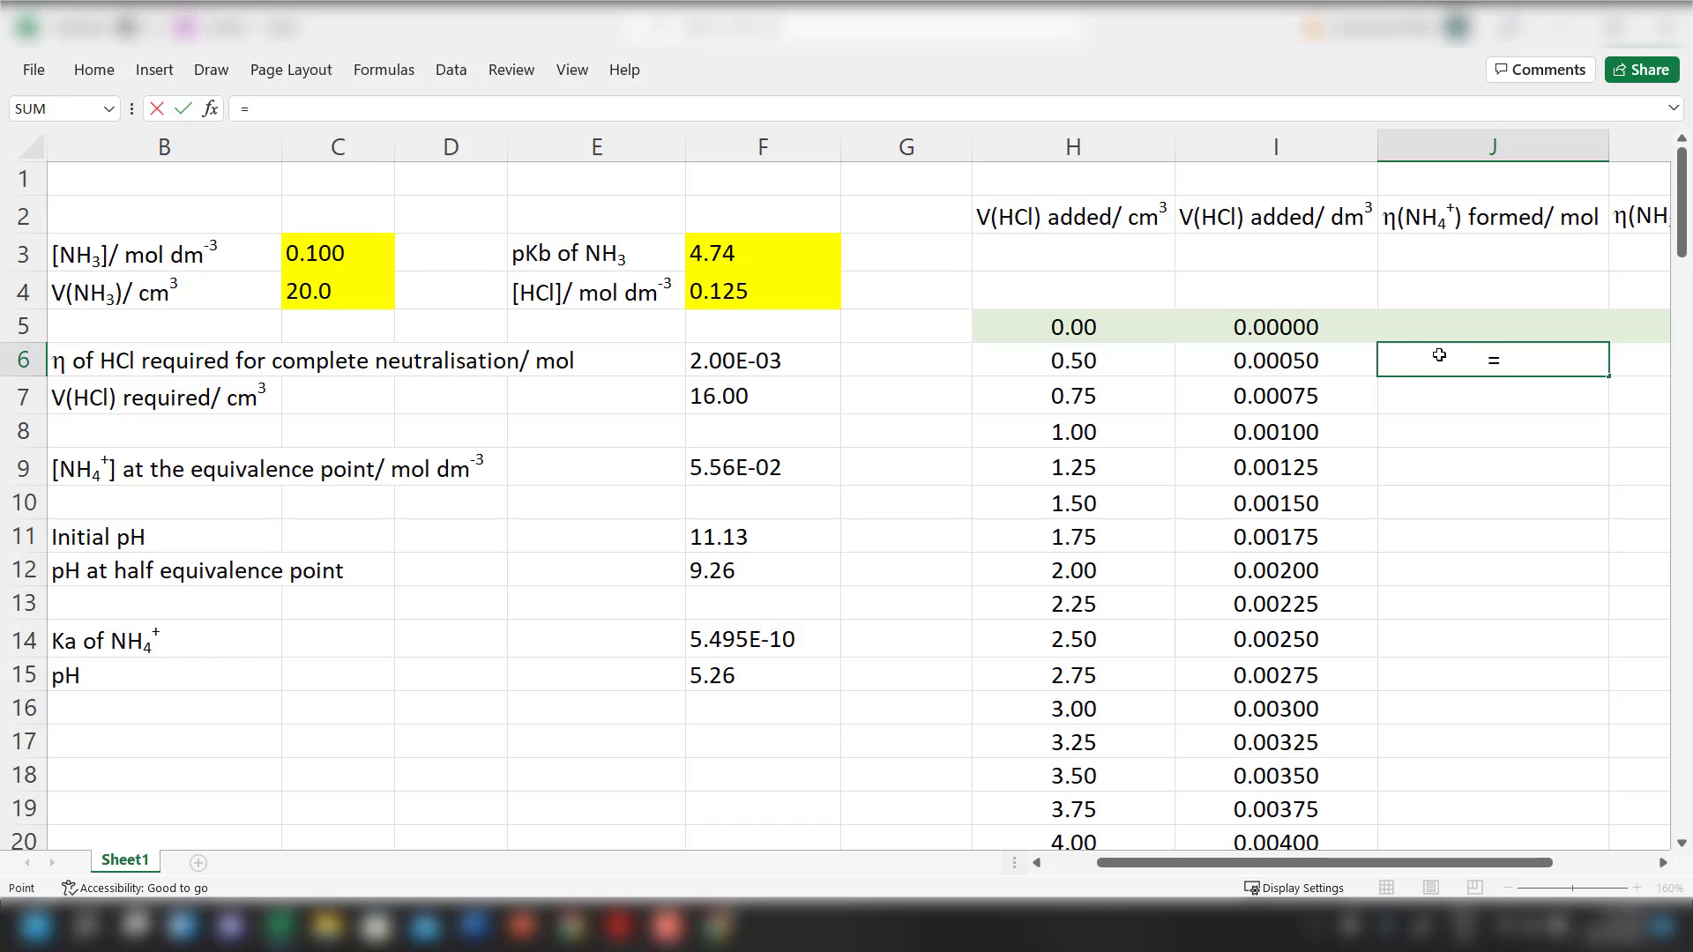
{"action": "key", "text": "Left"}
{"action": "type", "text": "*"}
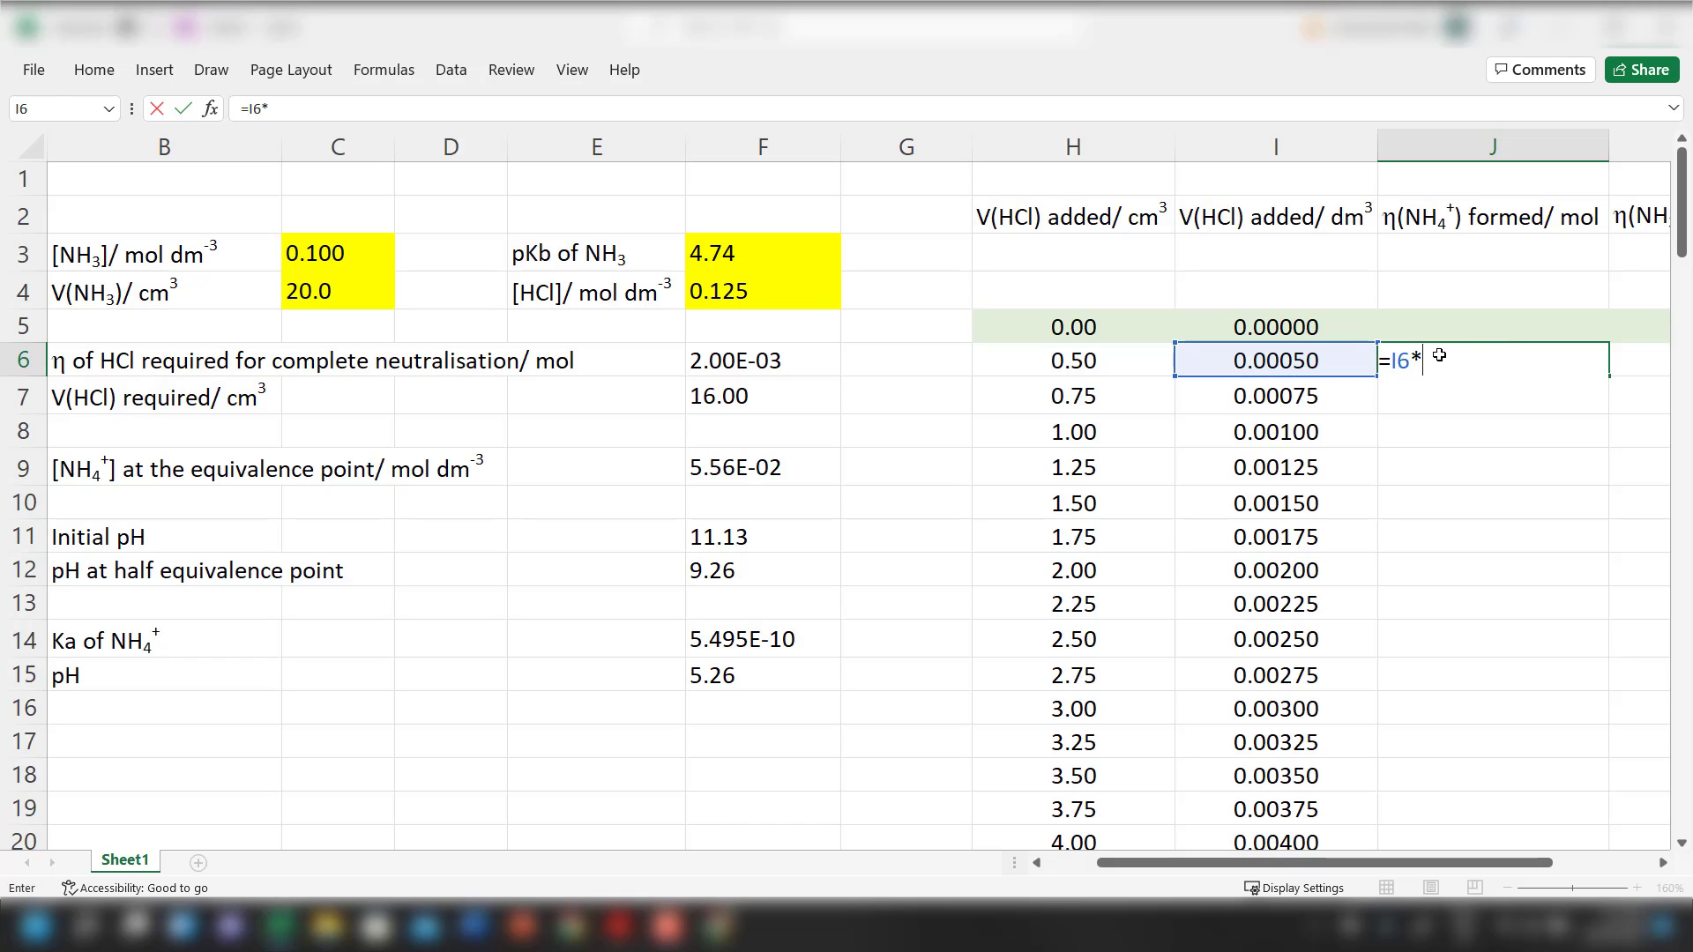
{"action": "key", "text": "Left"}
{"action": "key", "text": "Left"}
{"action": "key", "text": "Left"}
{"action": "key", "text": "Left"}
{"action": "key", "text": "Left"}
{"action": "key", "text": "Up"}
{"action": "key", "text": "Right"}
{"action": "key", "text": "Up"}
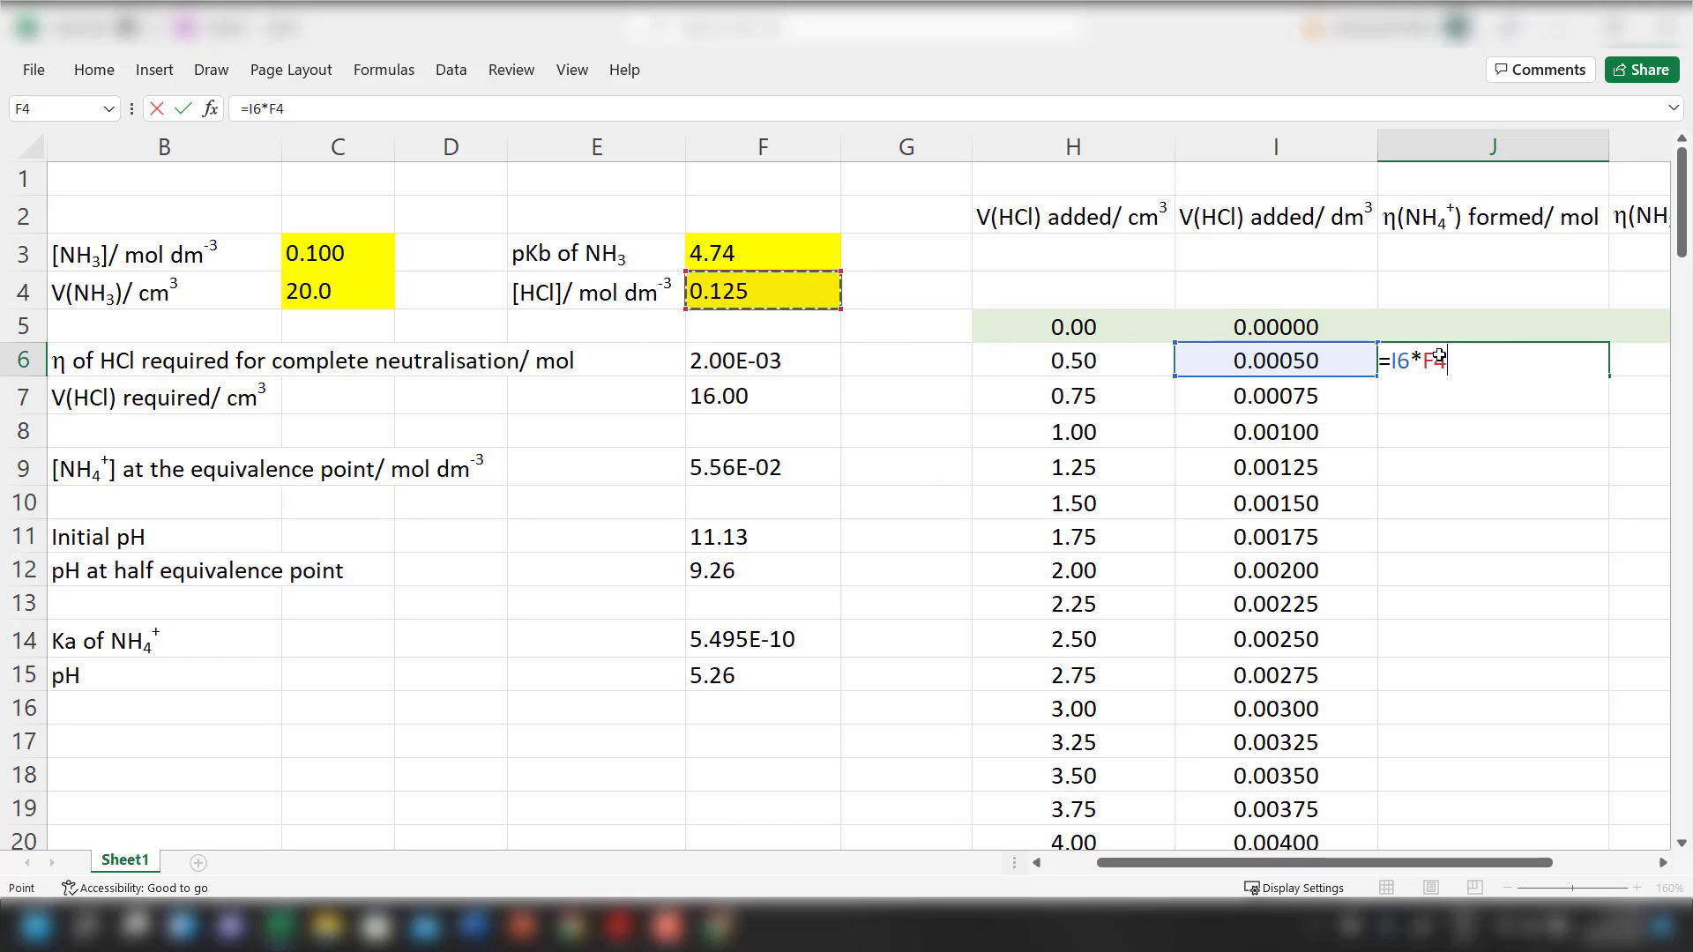
{"action": "key", "text": "Return"}
{"action": "key", "text": "Up"}
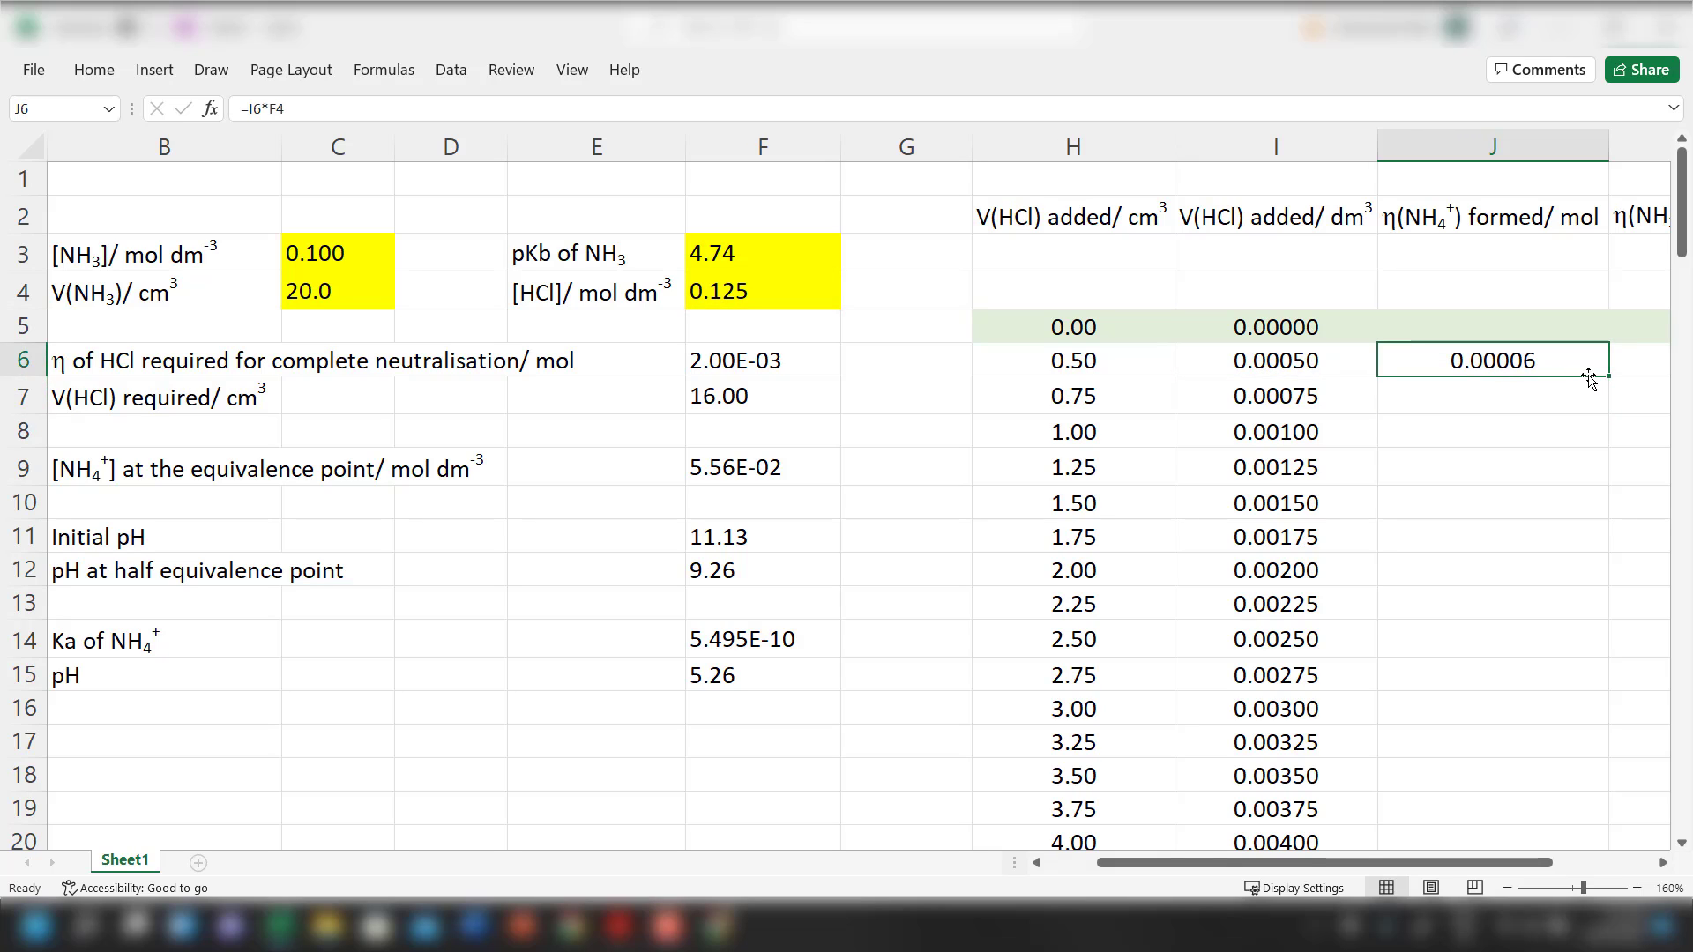
Try filling the J6 formula down through J9, and clear the copies in J7:J9
{"action": "left_click_drag", "start_coordinate": [1606, 376], "coordinate": [1606, 467]}
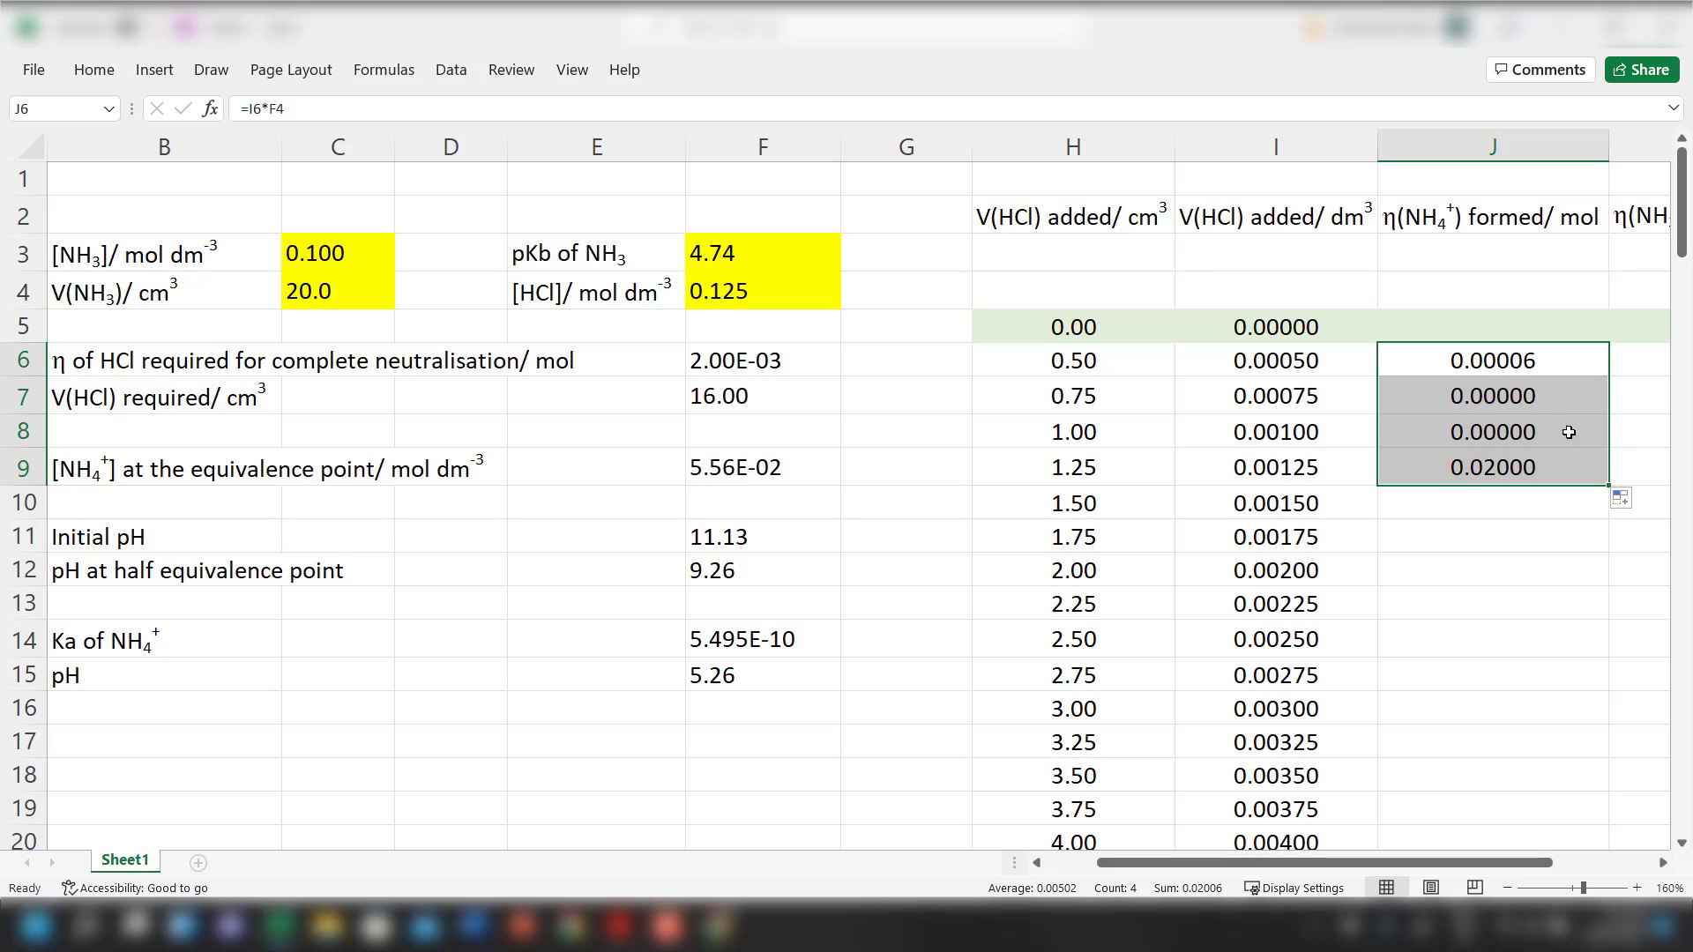
{"action": "left_click_drag", "start_coordinate": [1561, 416], "coordinate": [1557, 461]}
{"action": "key", "text": "Delete"}
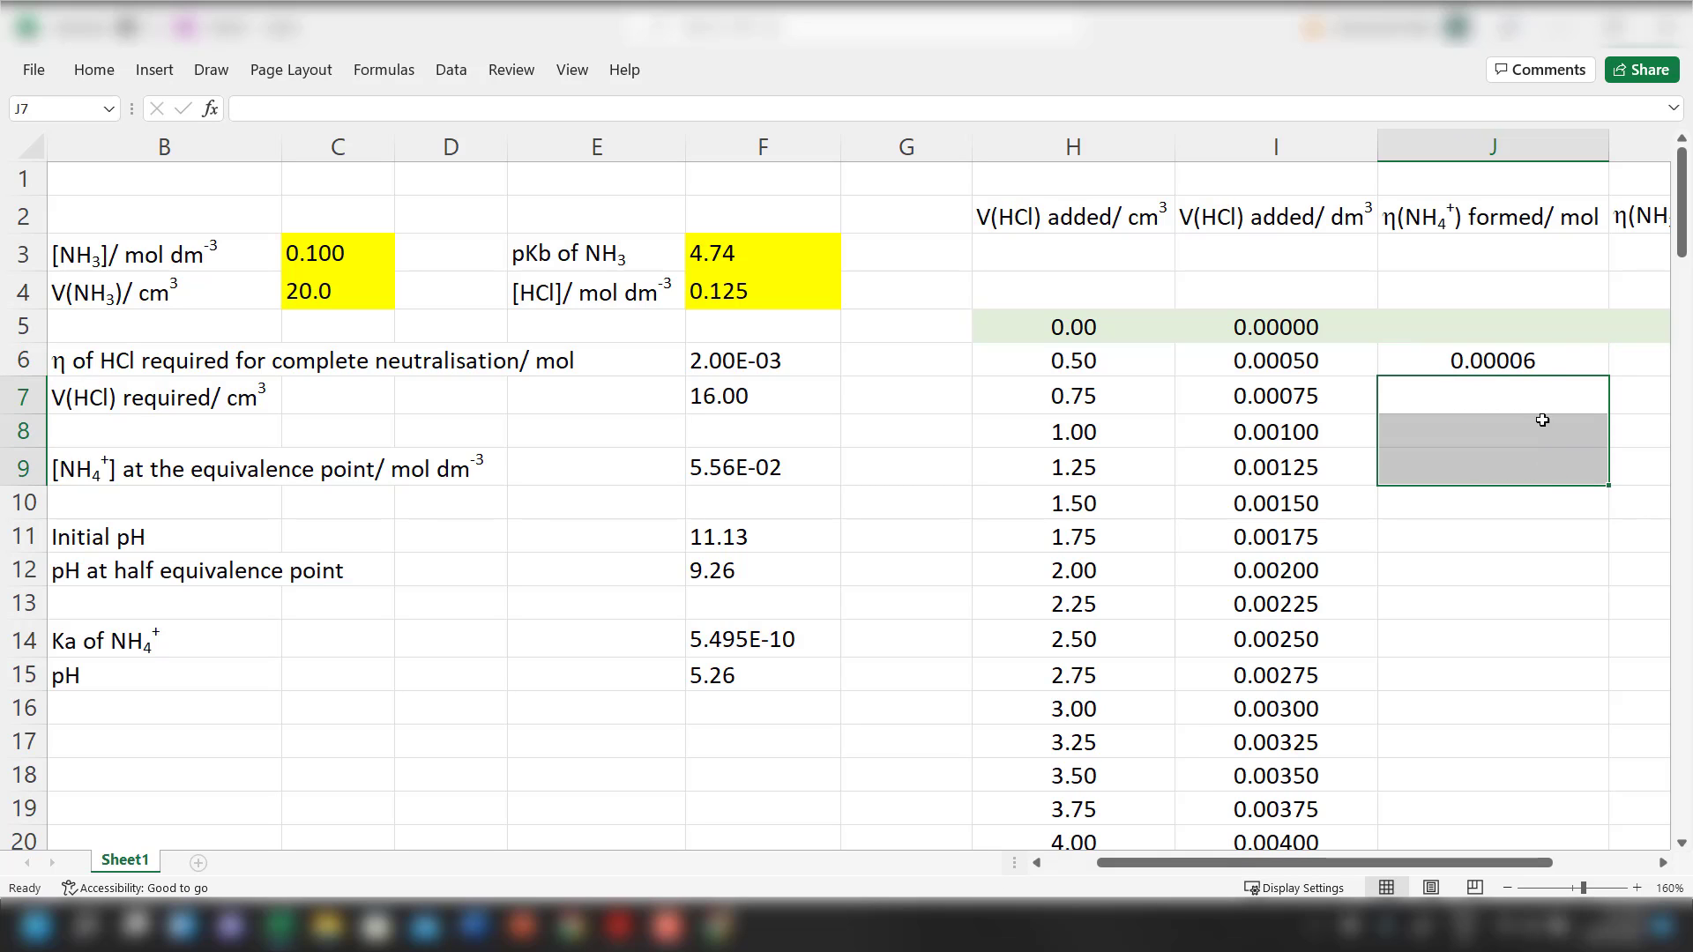
Make the HCl concentration reference absolute in J6 so the formula reads =I6*$F$4
{"action": "left_click", "coordinate": [1548, 365]}
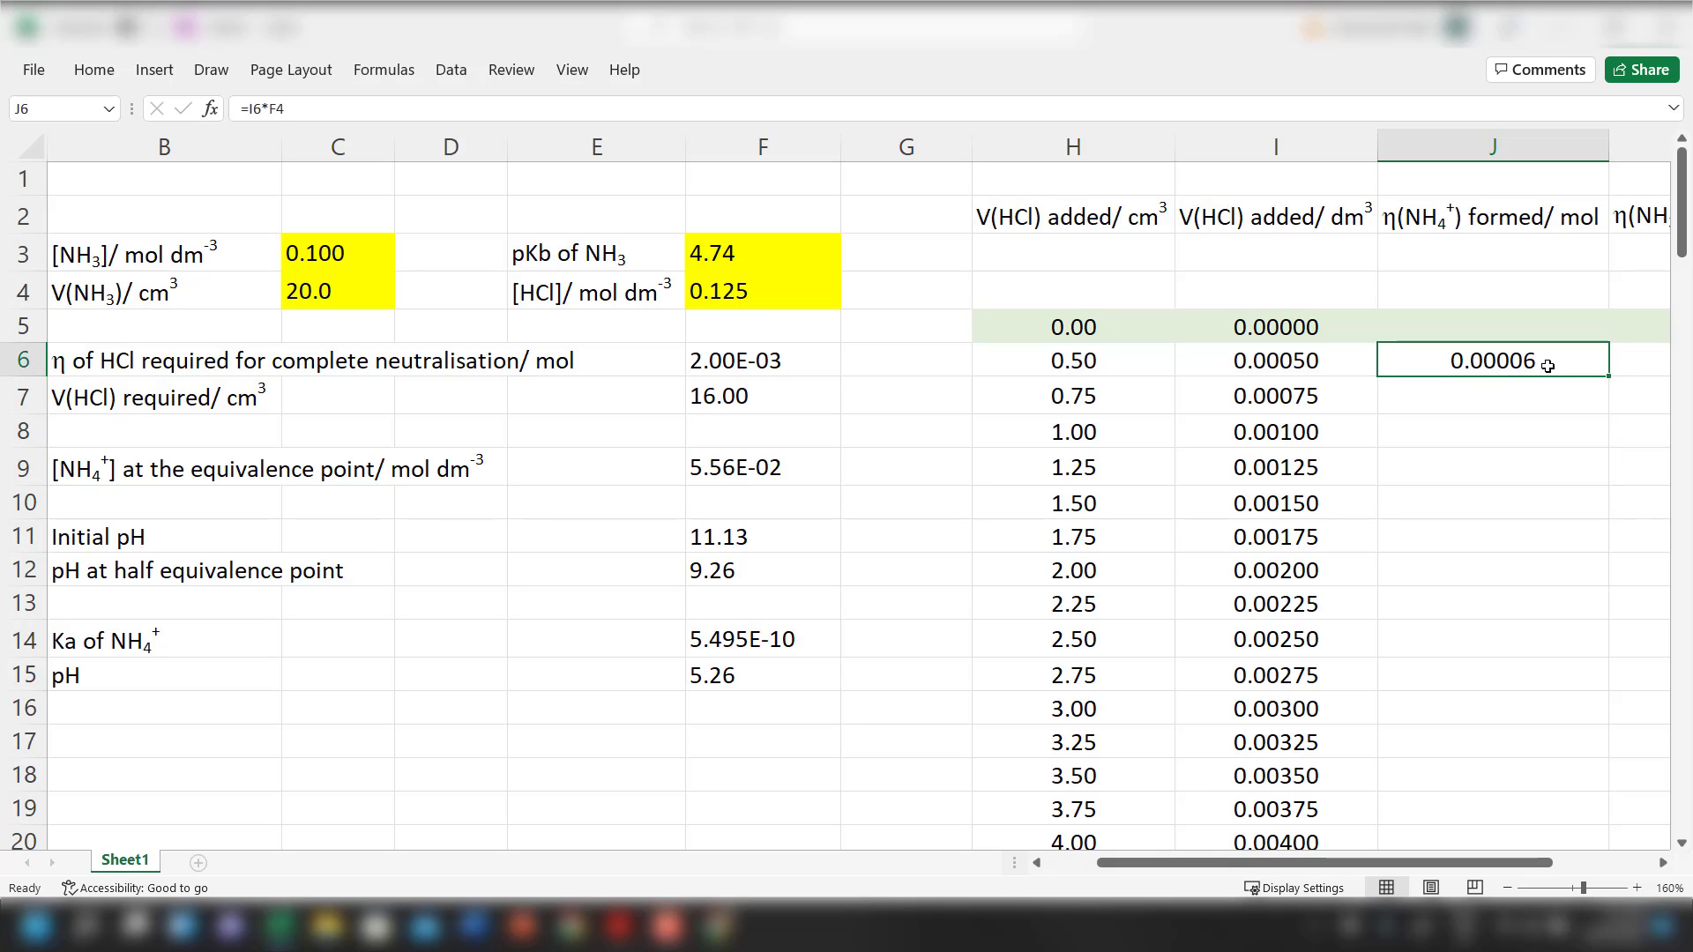
{"action": "left_click", "coordinate": [306, 109]}
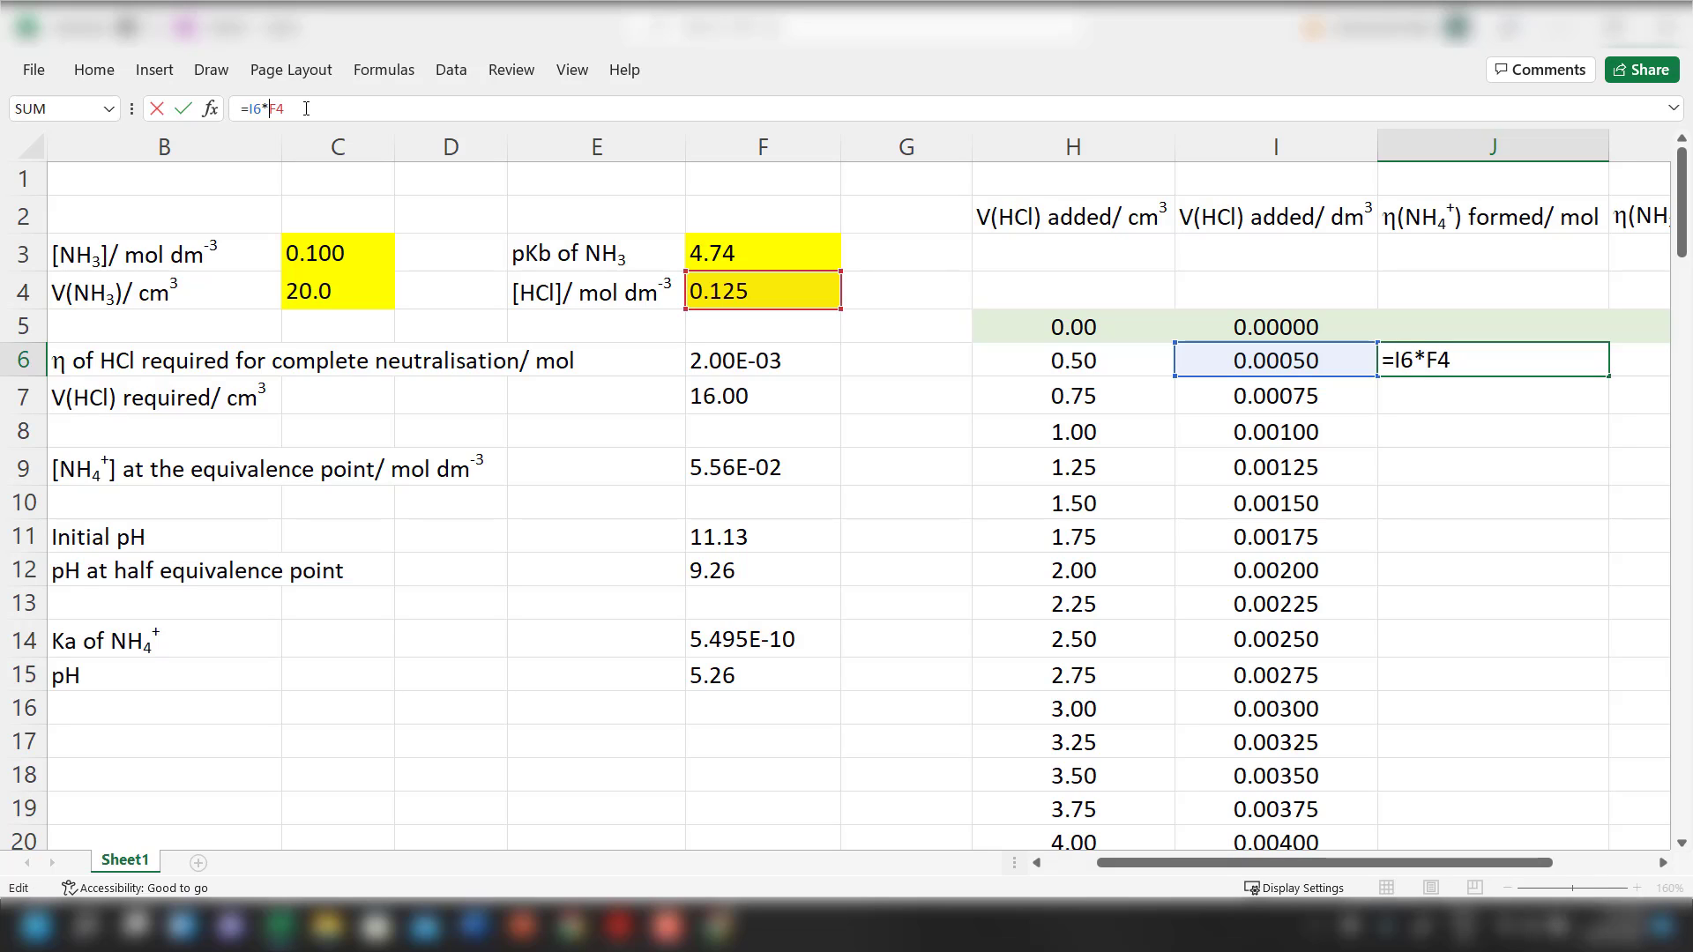
{"action": "type", "text": "$"}
{"action": "type", "text": "$"}
{"action": "key", "text": "Return"}
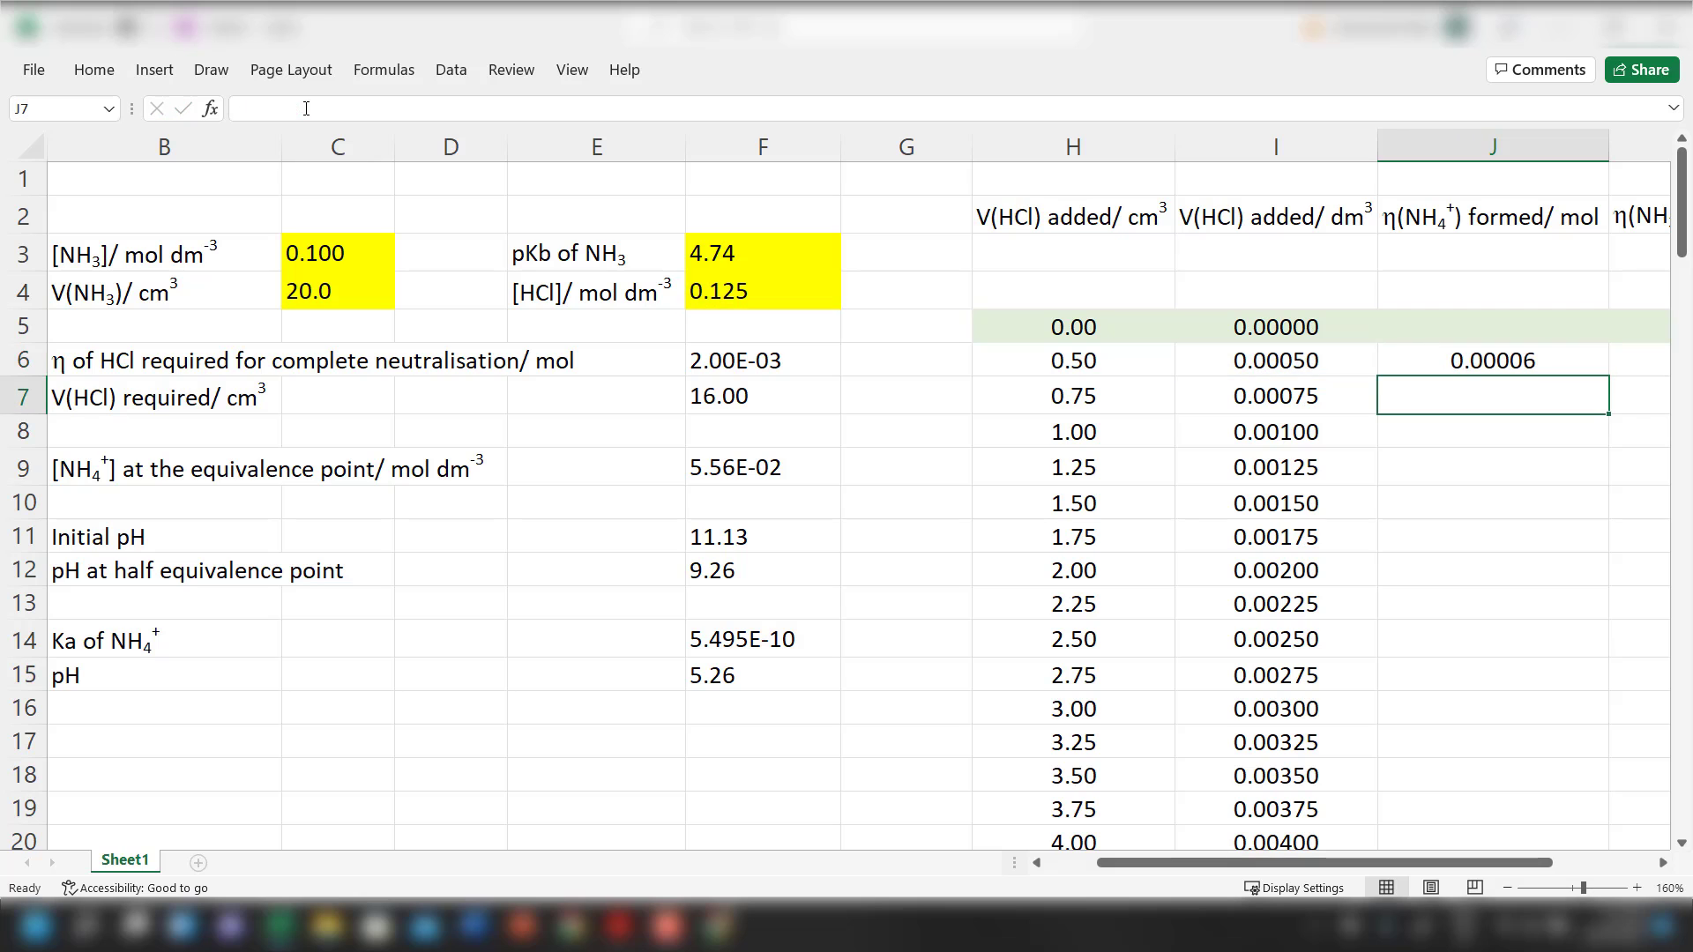
Fill the J6 formula down through J67, the row just before the shaded 16.00 cm³ row
{"action": "left_click", "coordinate": [1447, 361]}
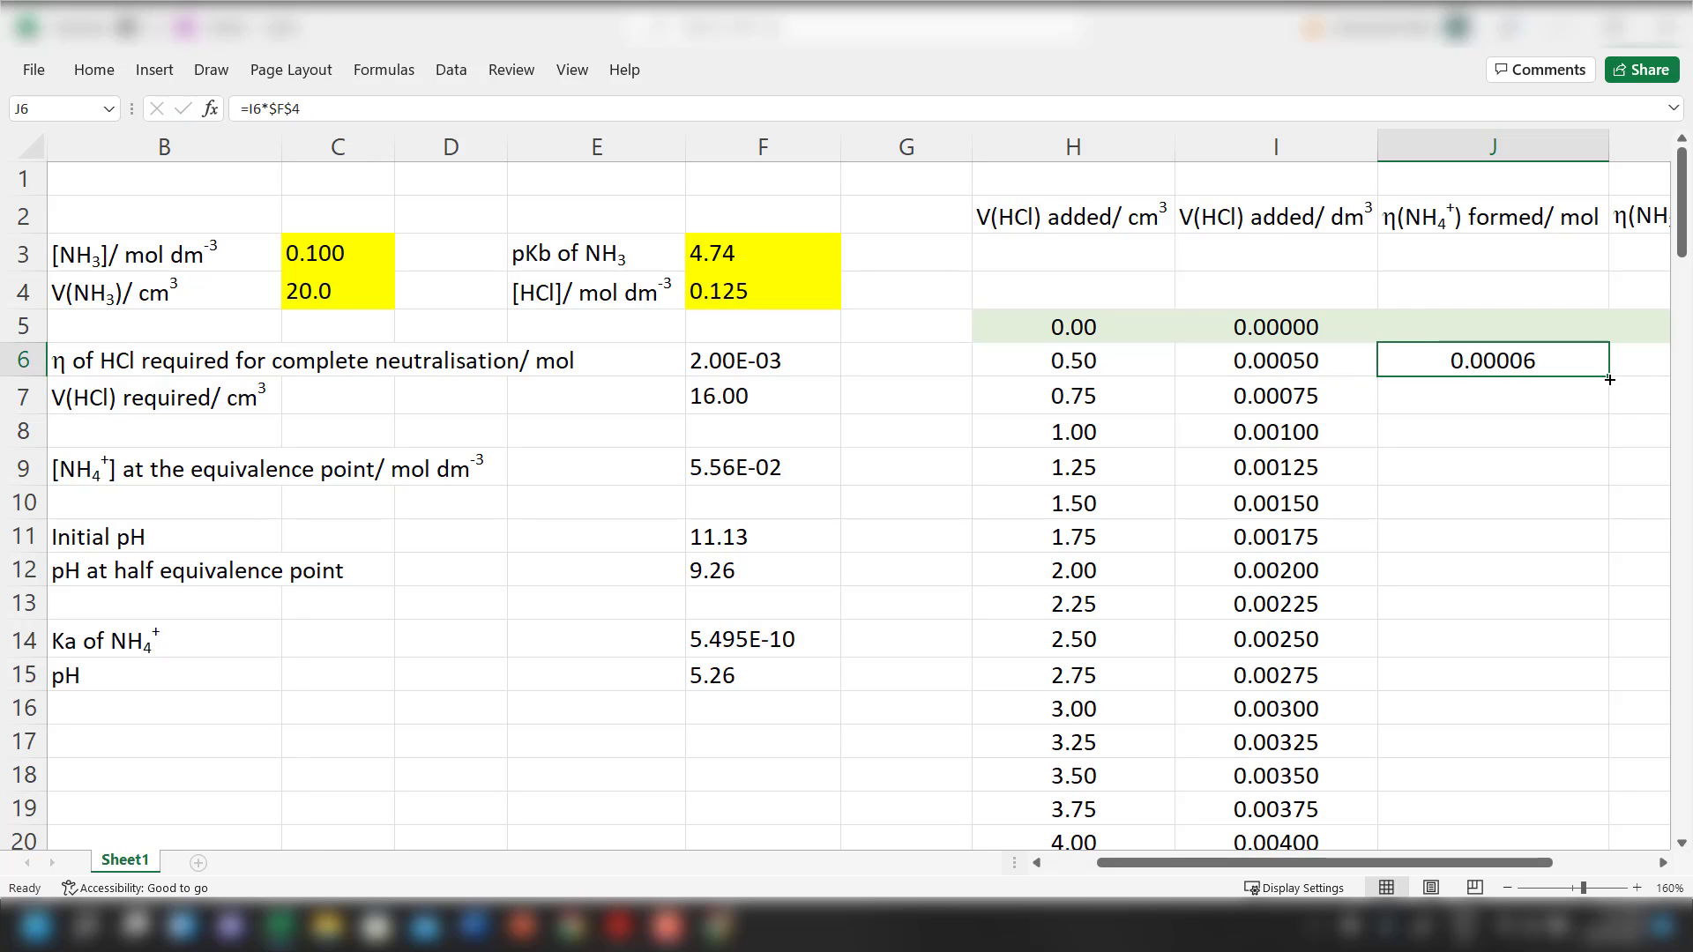
{"action": "left_click_drag", "start_coordinate": [1610, 380], "coordinate": [1584, 666]}
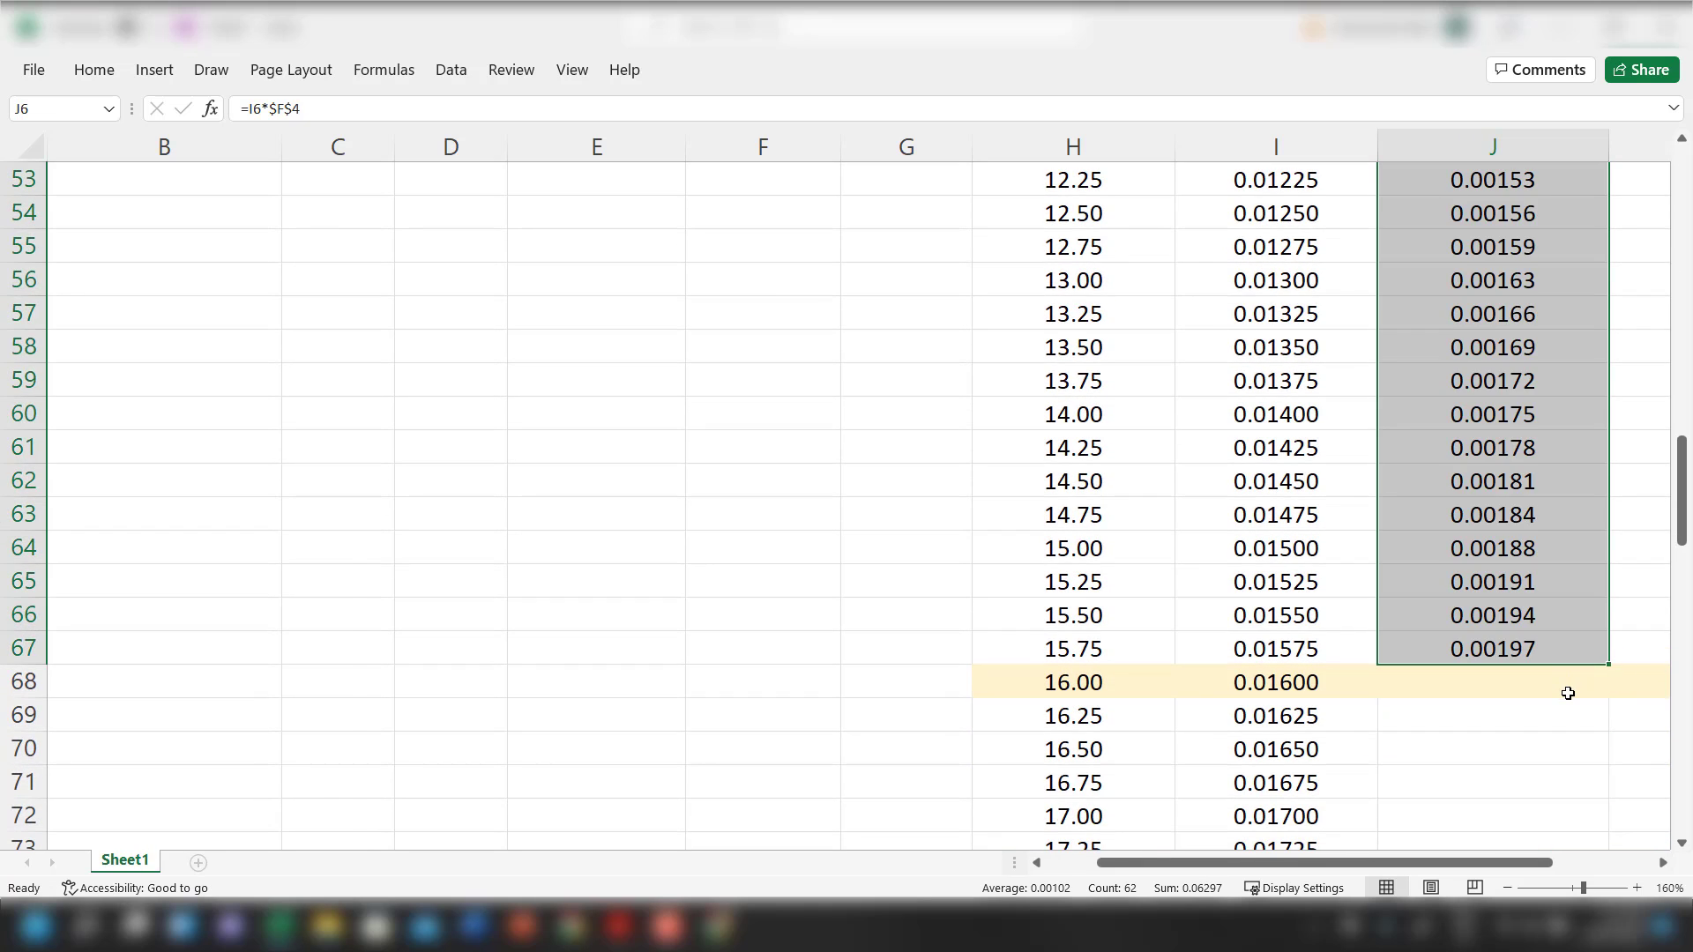
{"action": "scroll", "coordinate": [1568, 693], "scroll_direction": "up", "scroll_amount": 17}
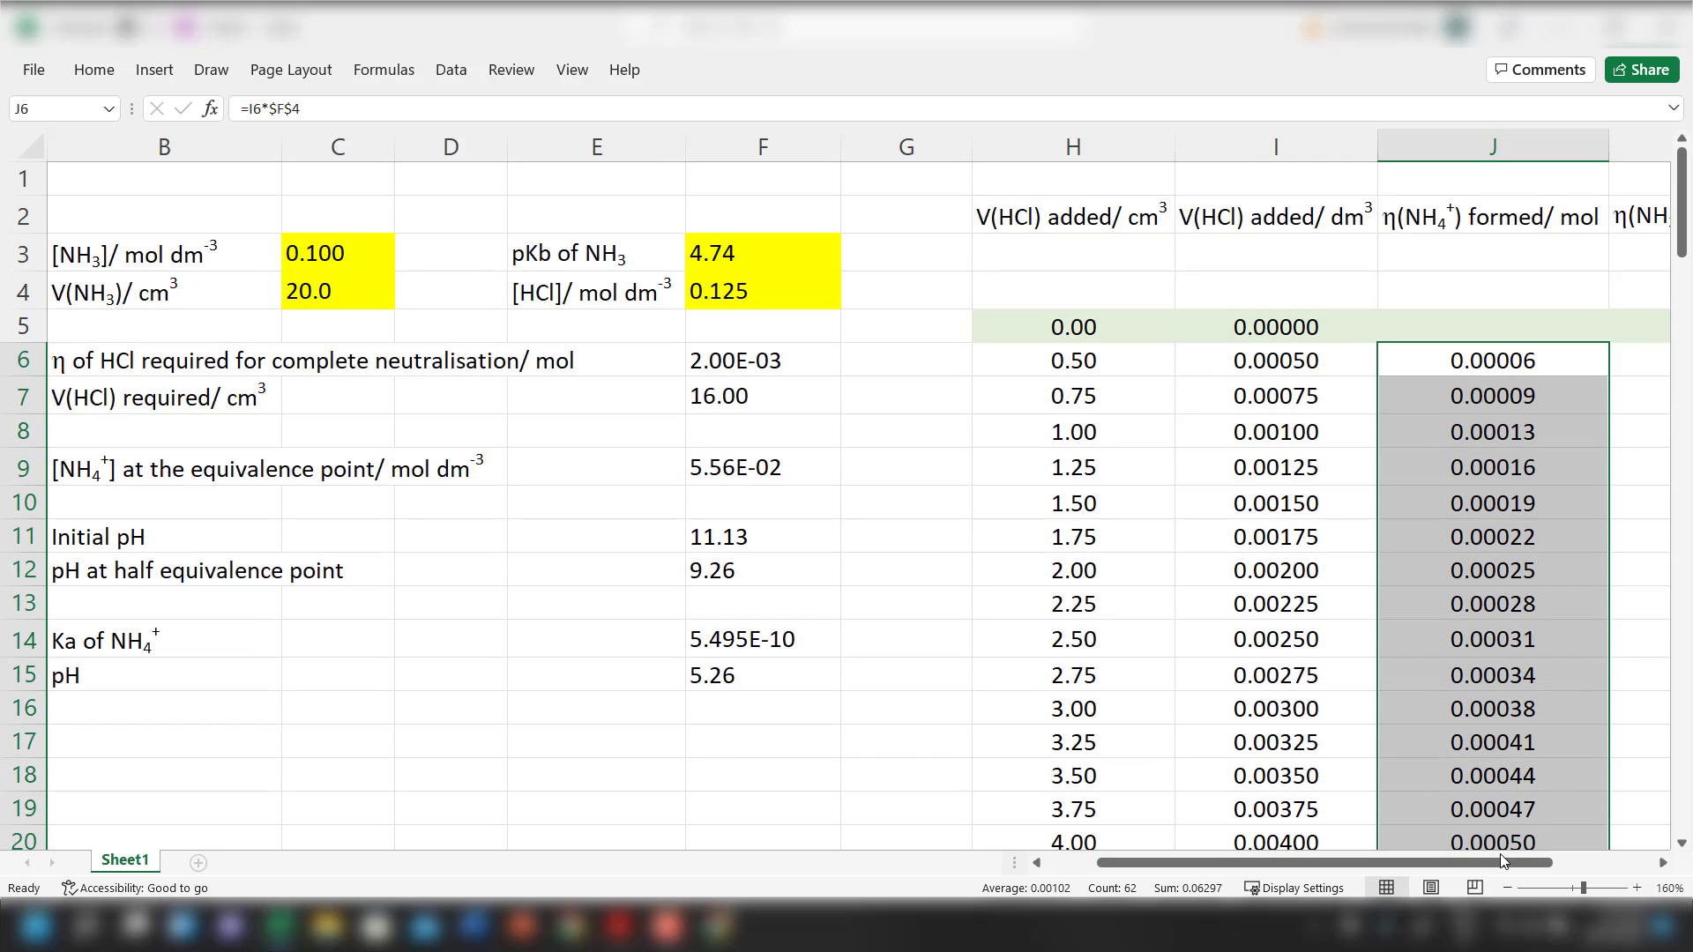
Enter the formula =(C4/1000)*C3 in K6 for the initial moles of ammonia
{"action": "left_click_drag", "start_coordinate": [1503, 860], "coordinate": [1587, 859]}
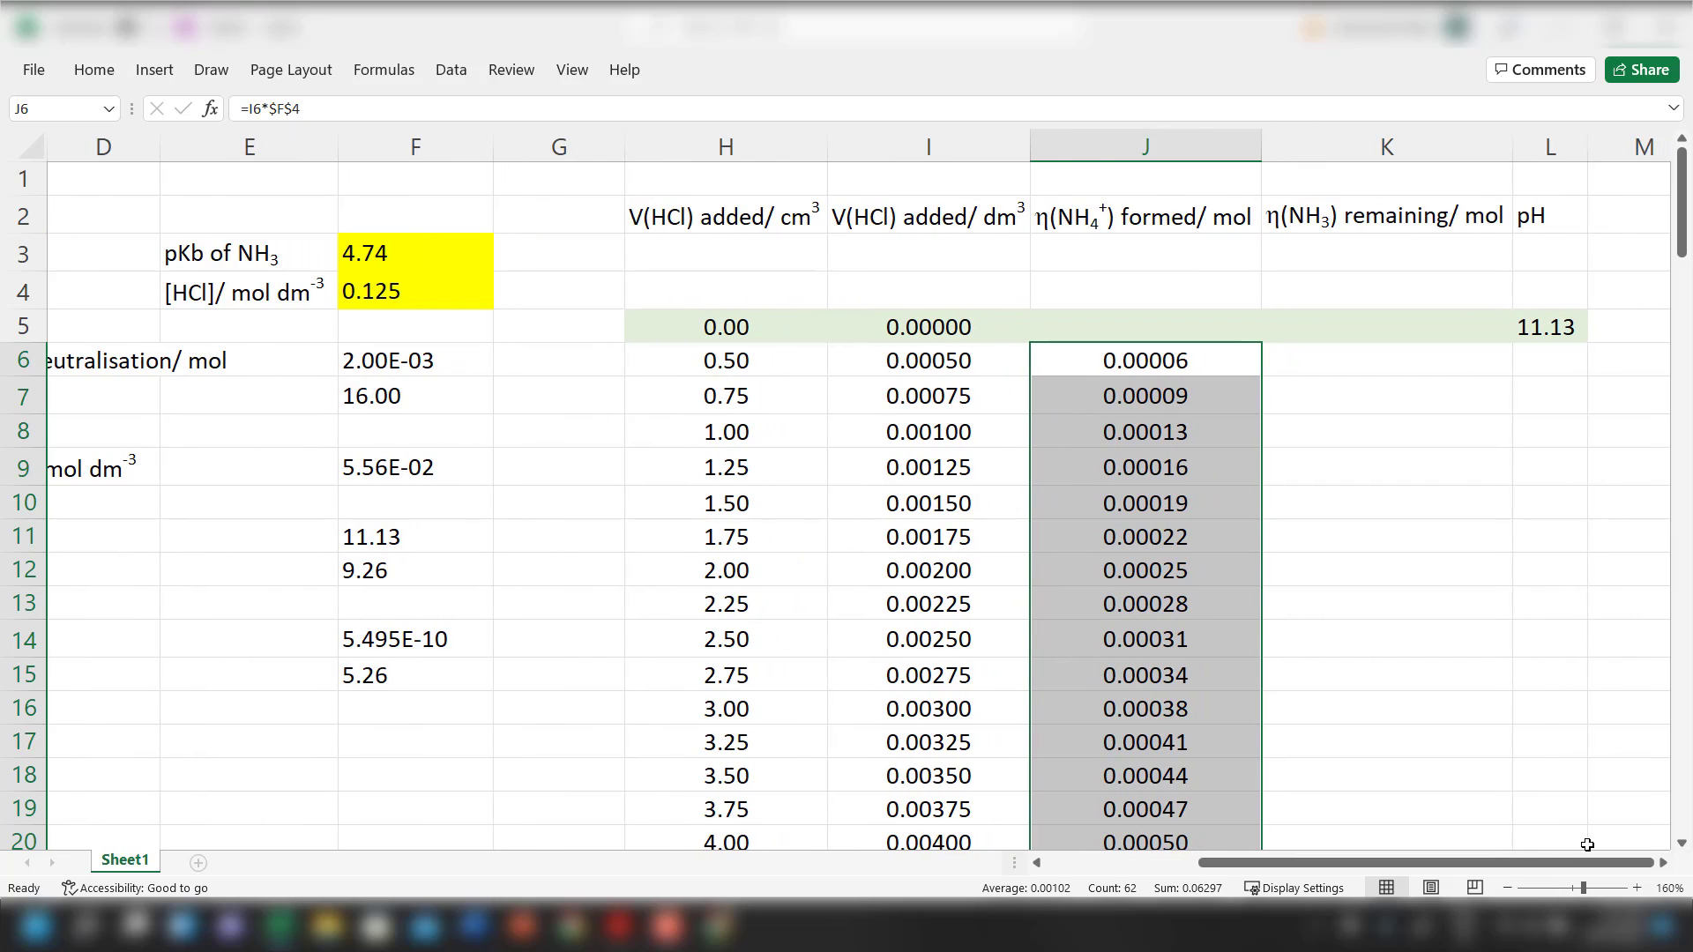
{"action": "left_click", "coordinate": [1360, 366]}
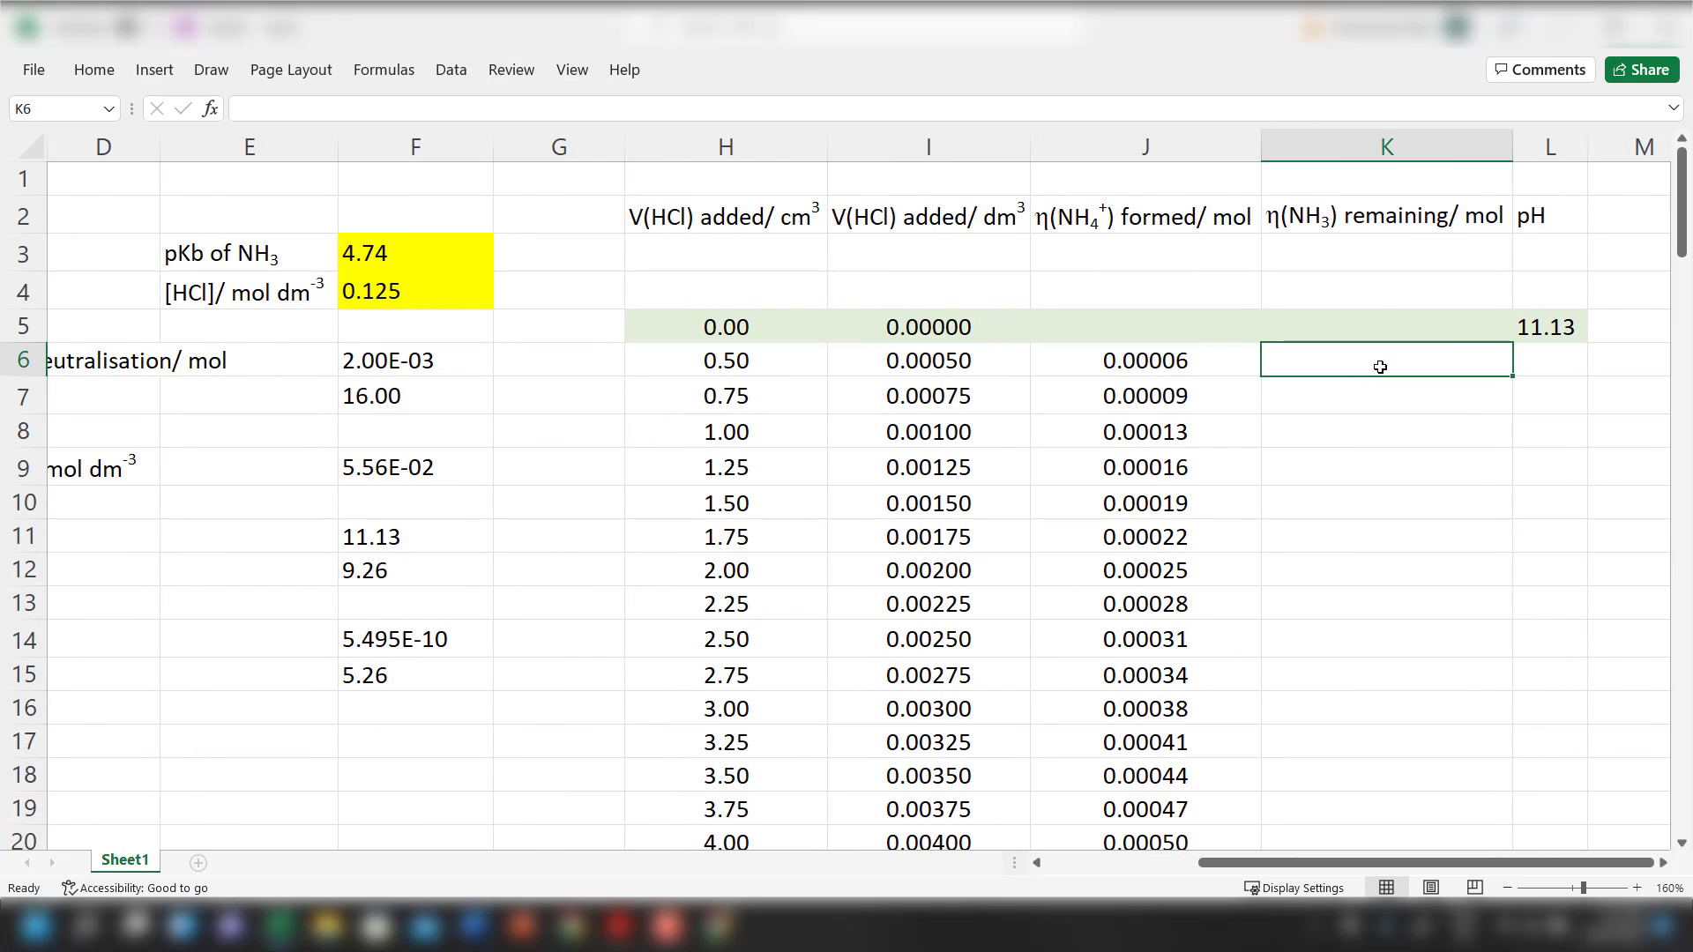
{"action": "type", "text": "="}
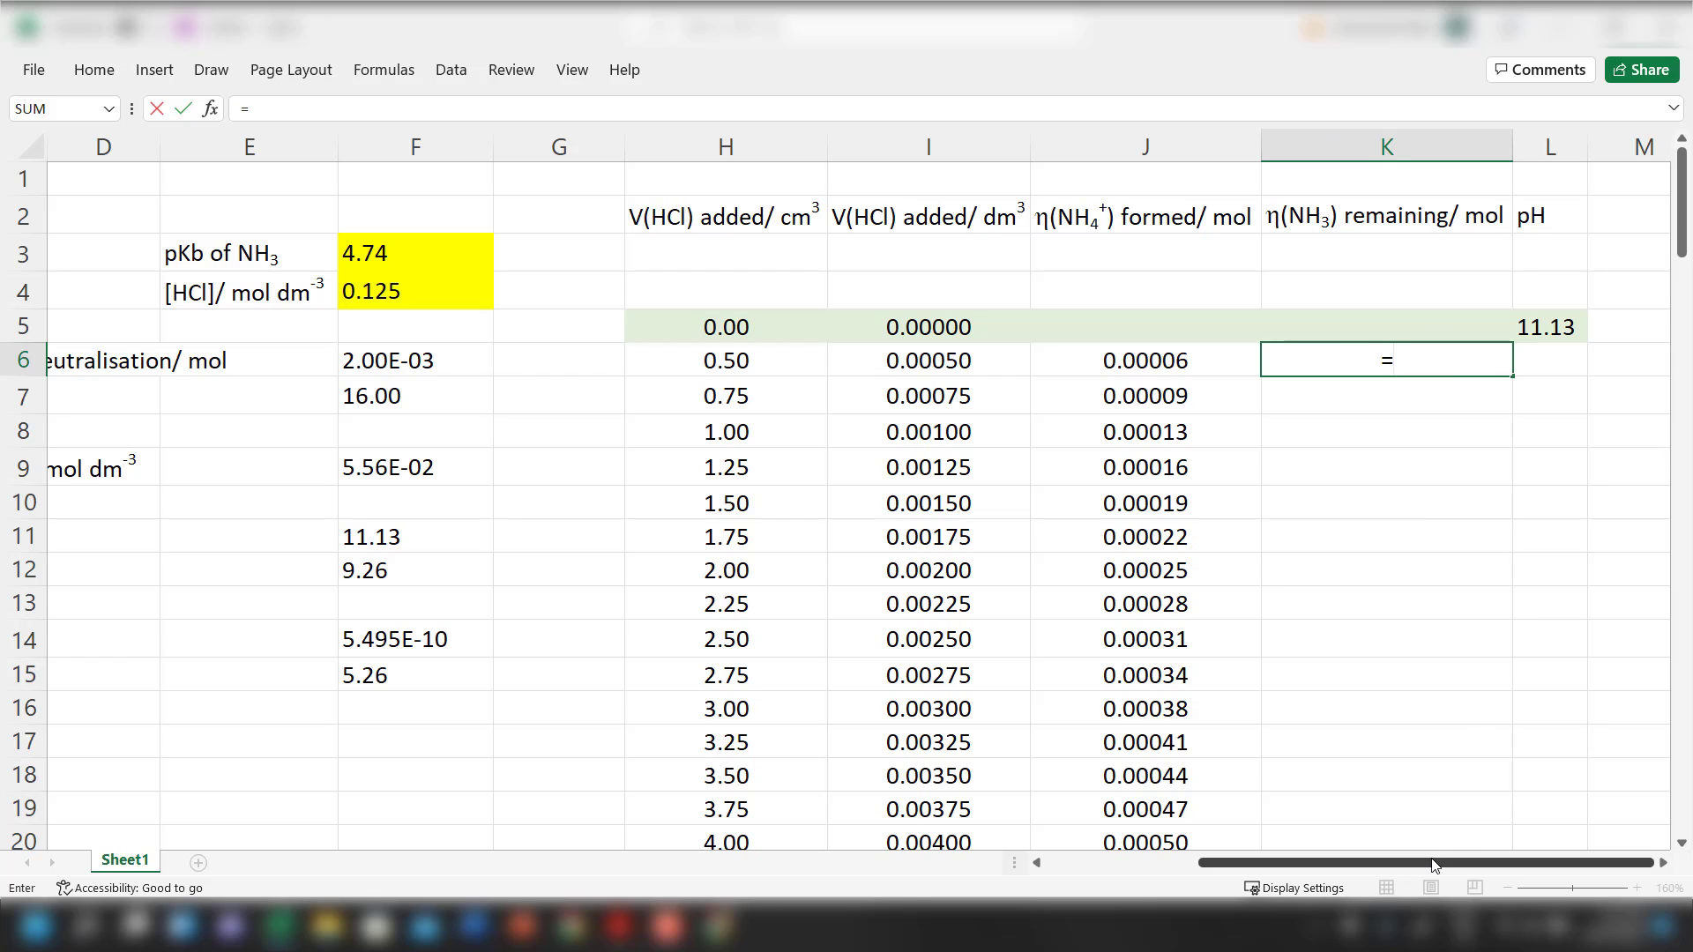
{"action": "left_click_drag", "start_coordinate": [1437, 863], "coordinate": [1284, 861]}
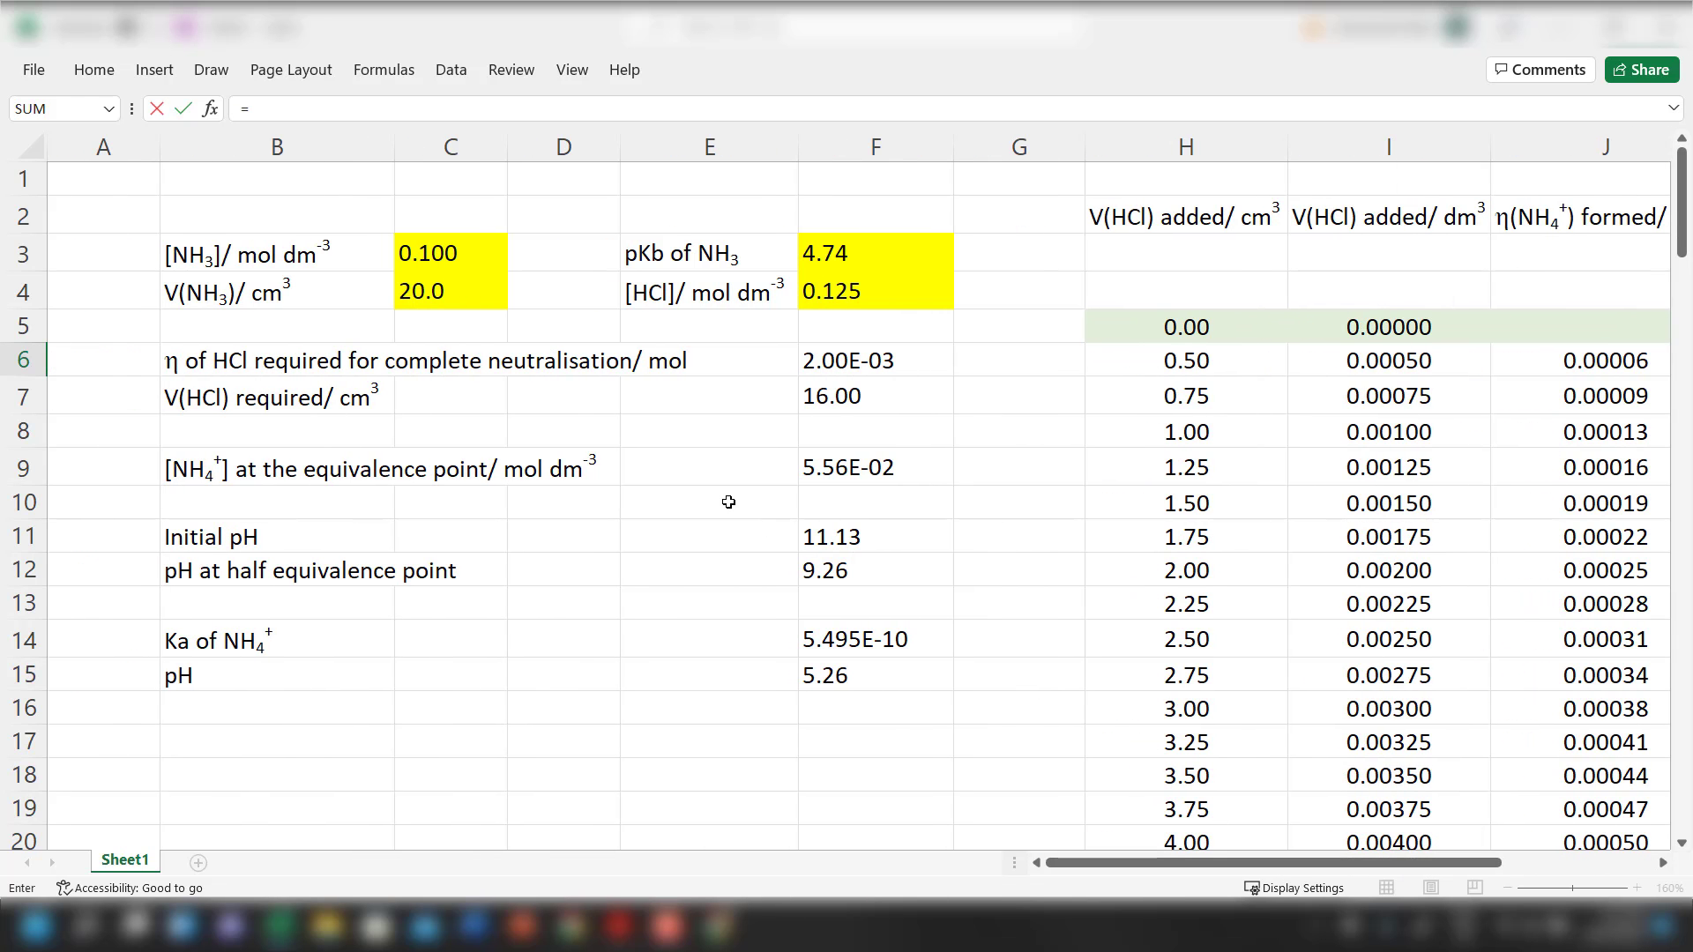
{"action": "left_click", "coordinate": [450, 298]}
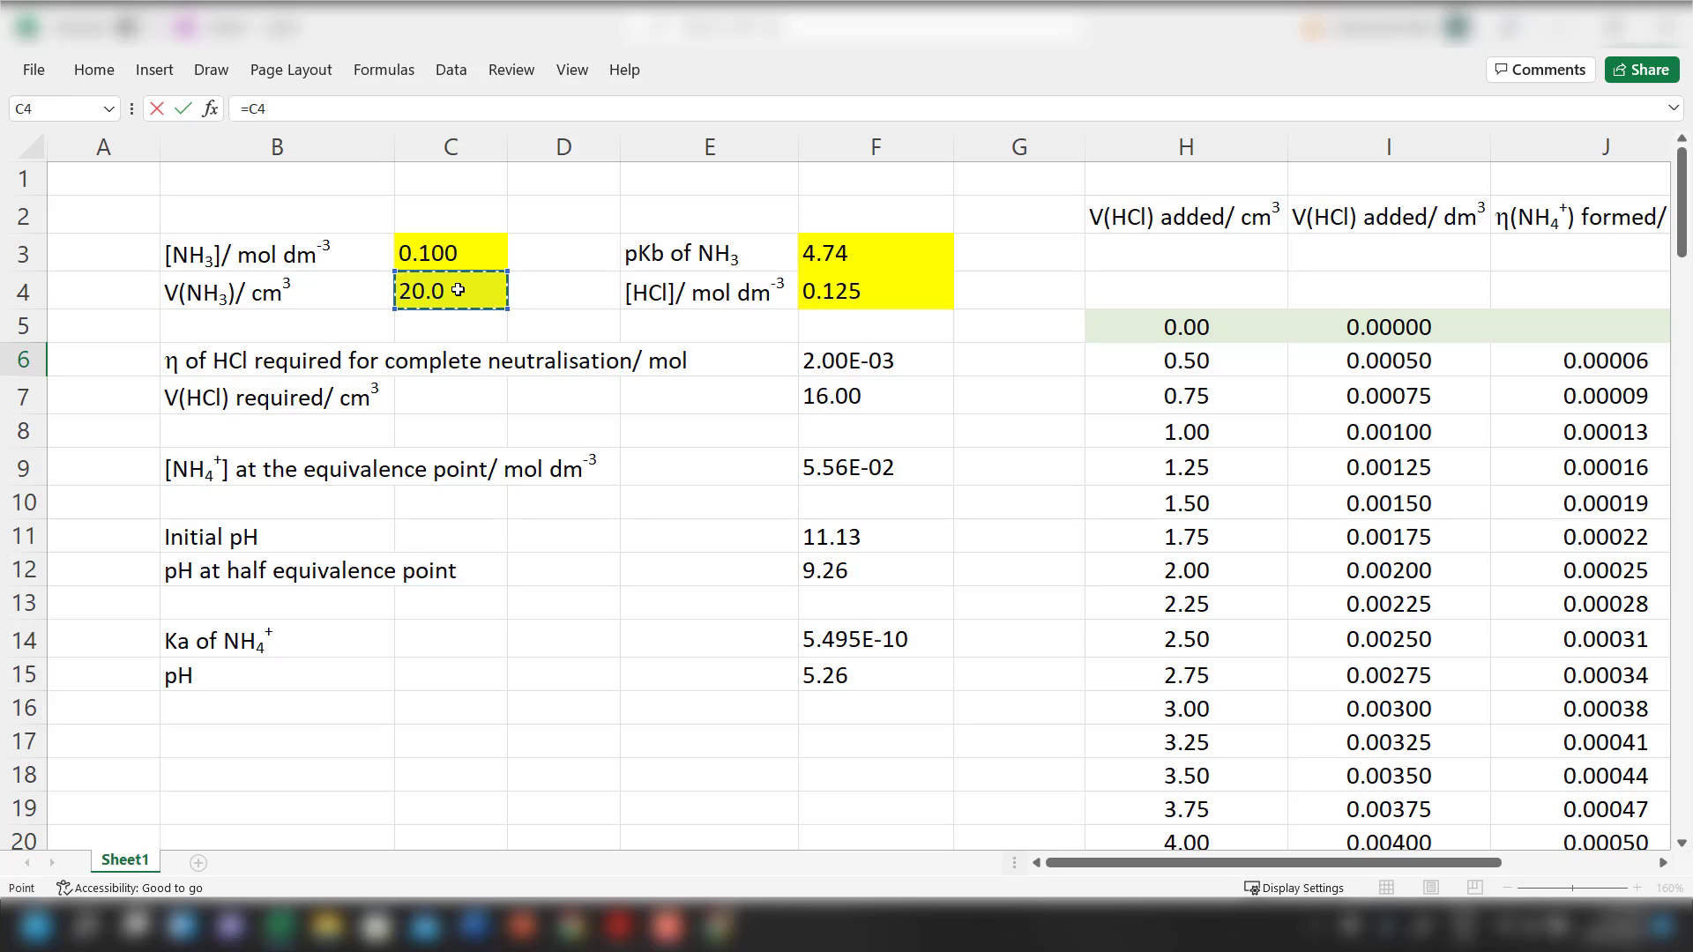
{"action": "type", "text": "/1000"}
{"action": "left_click_drag", "start_coordinate": [1066, 857], "coordinate": [1219, 859]}
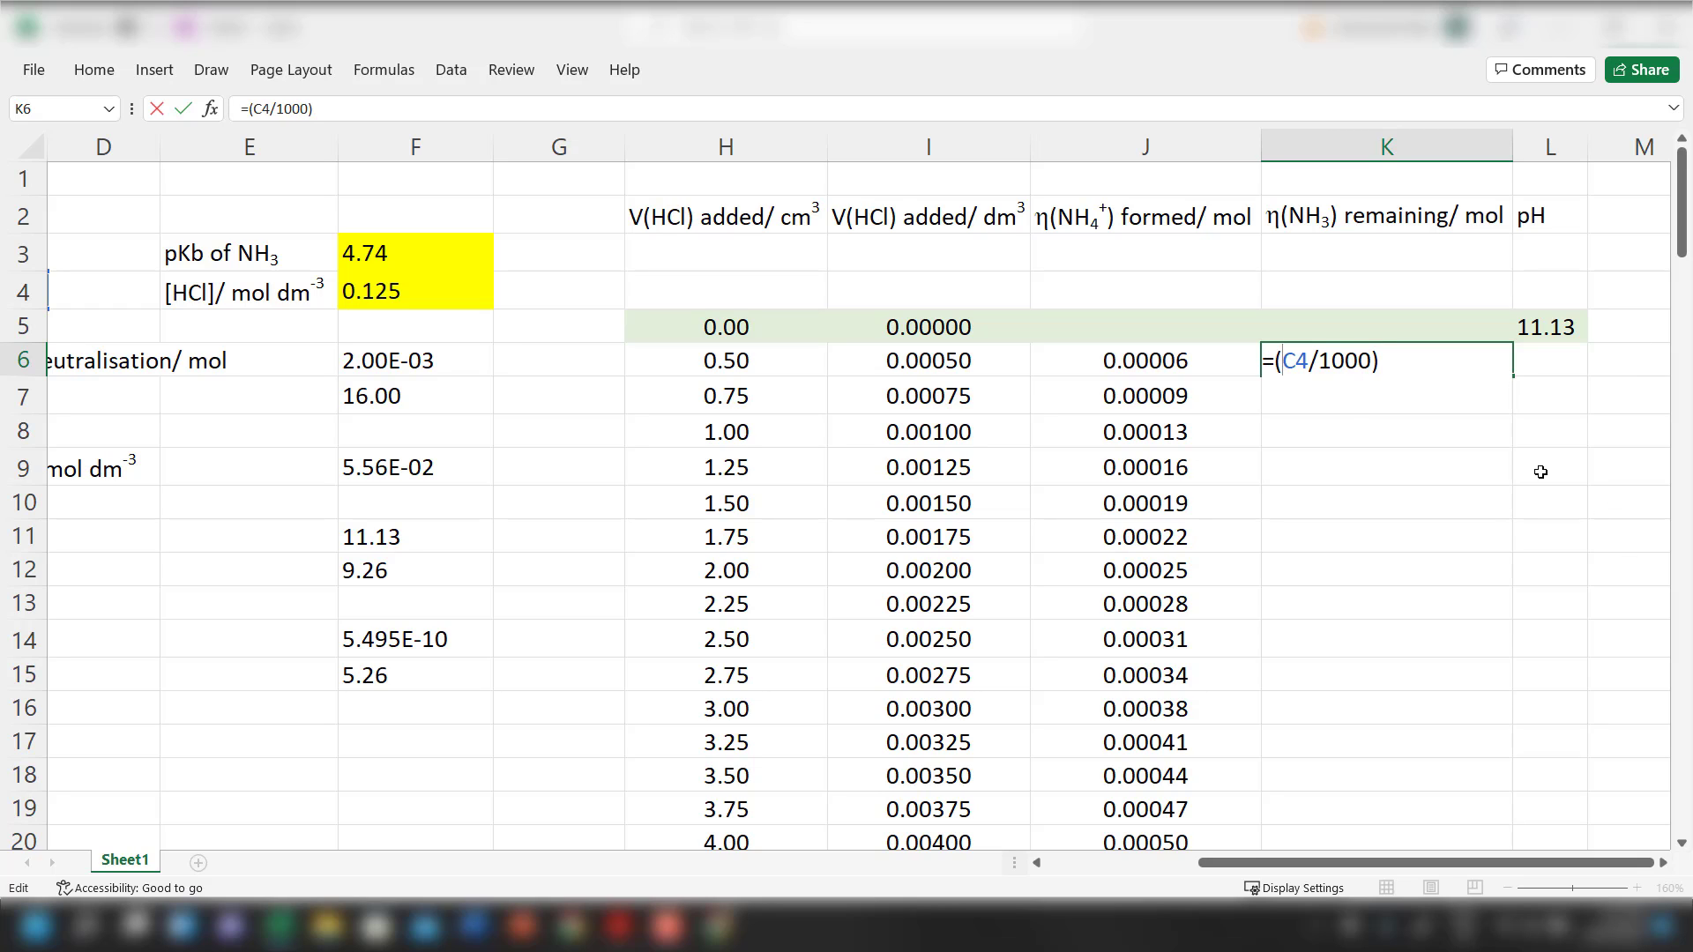
{"action": "left_click", "coordinate": [1404, 369]}
{"action": "left_click", "coordinate": [1101, 864]}
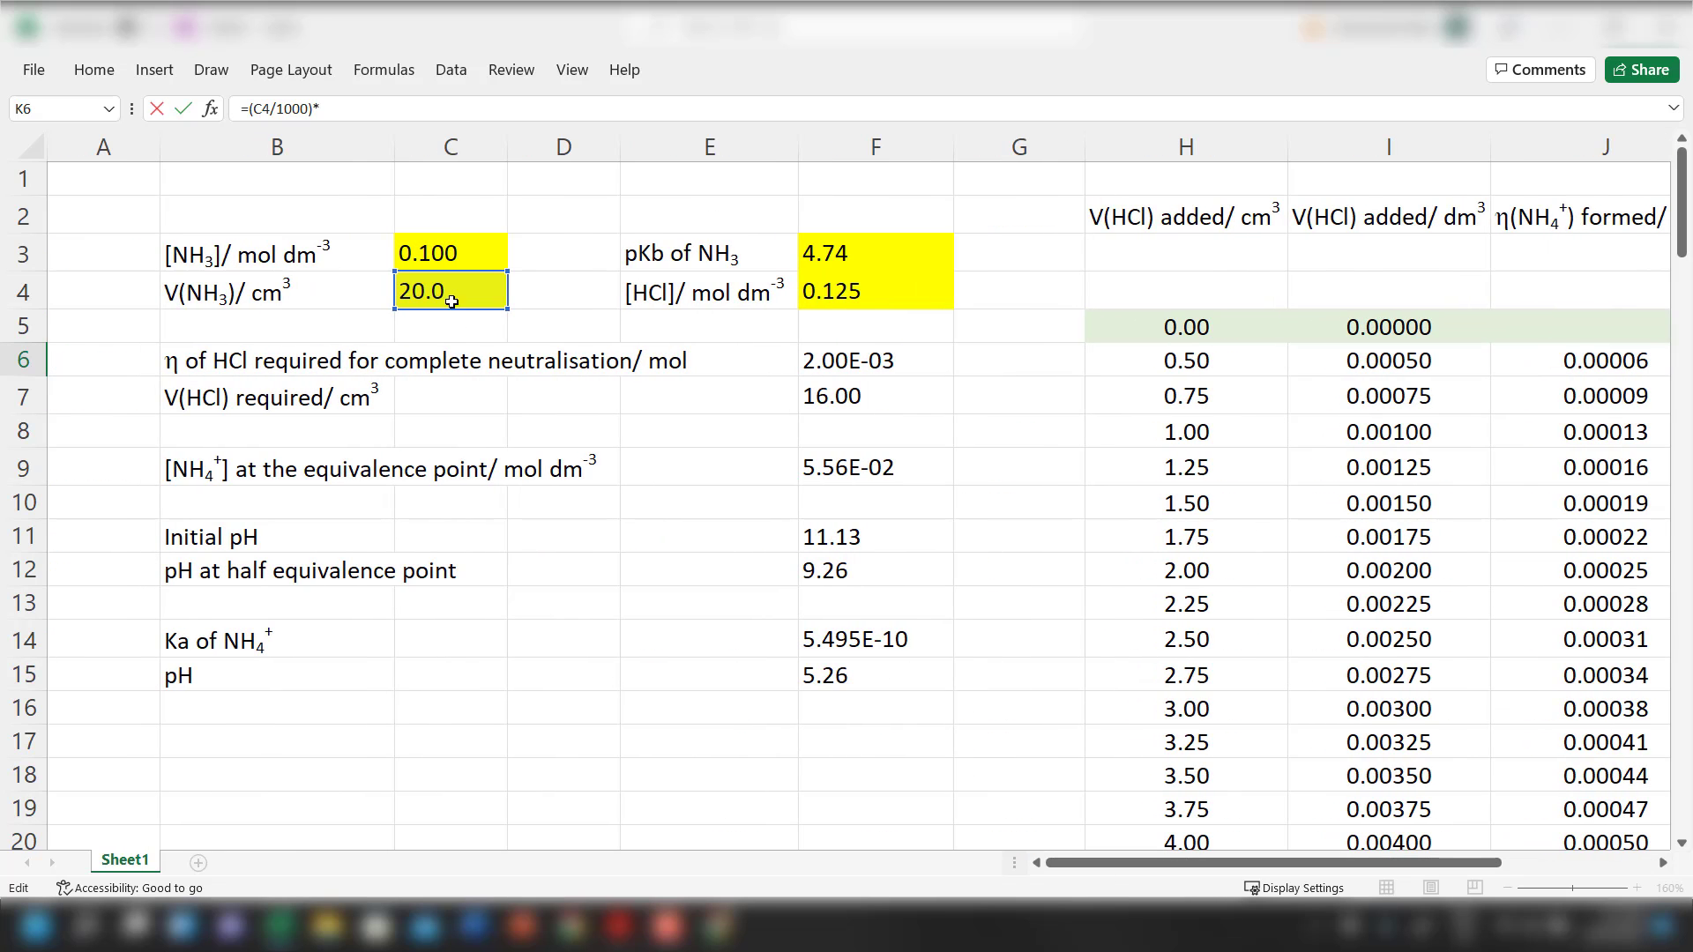
{"action": "left_click", "coordinate": [461, 255]}
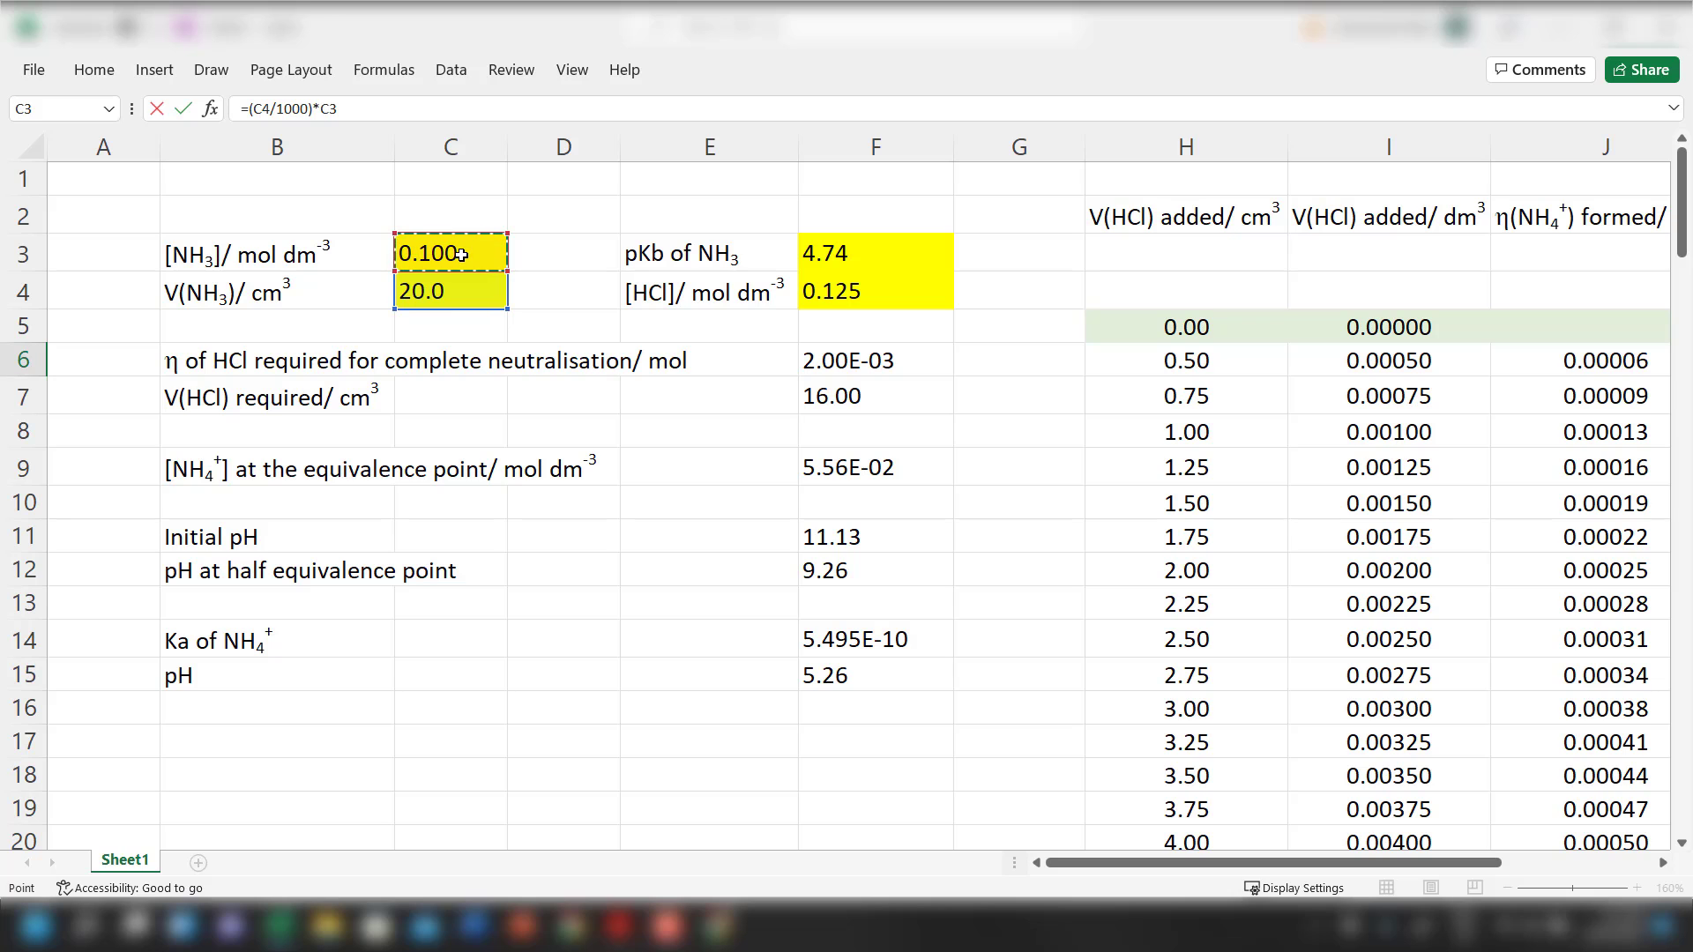
{"action": "key", "text": "Return"}
Make both references in the K6 formula absolute so it reads =($C$4/1000)*$C$3
{"action": "left_click", "coordinate": [1575, 362]}
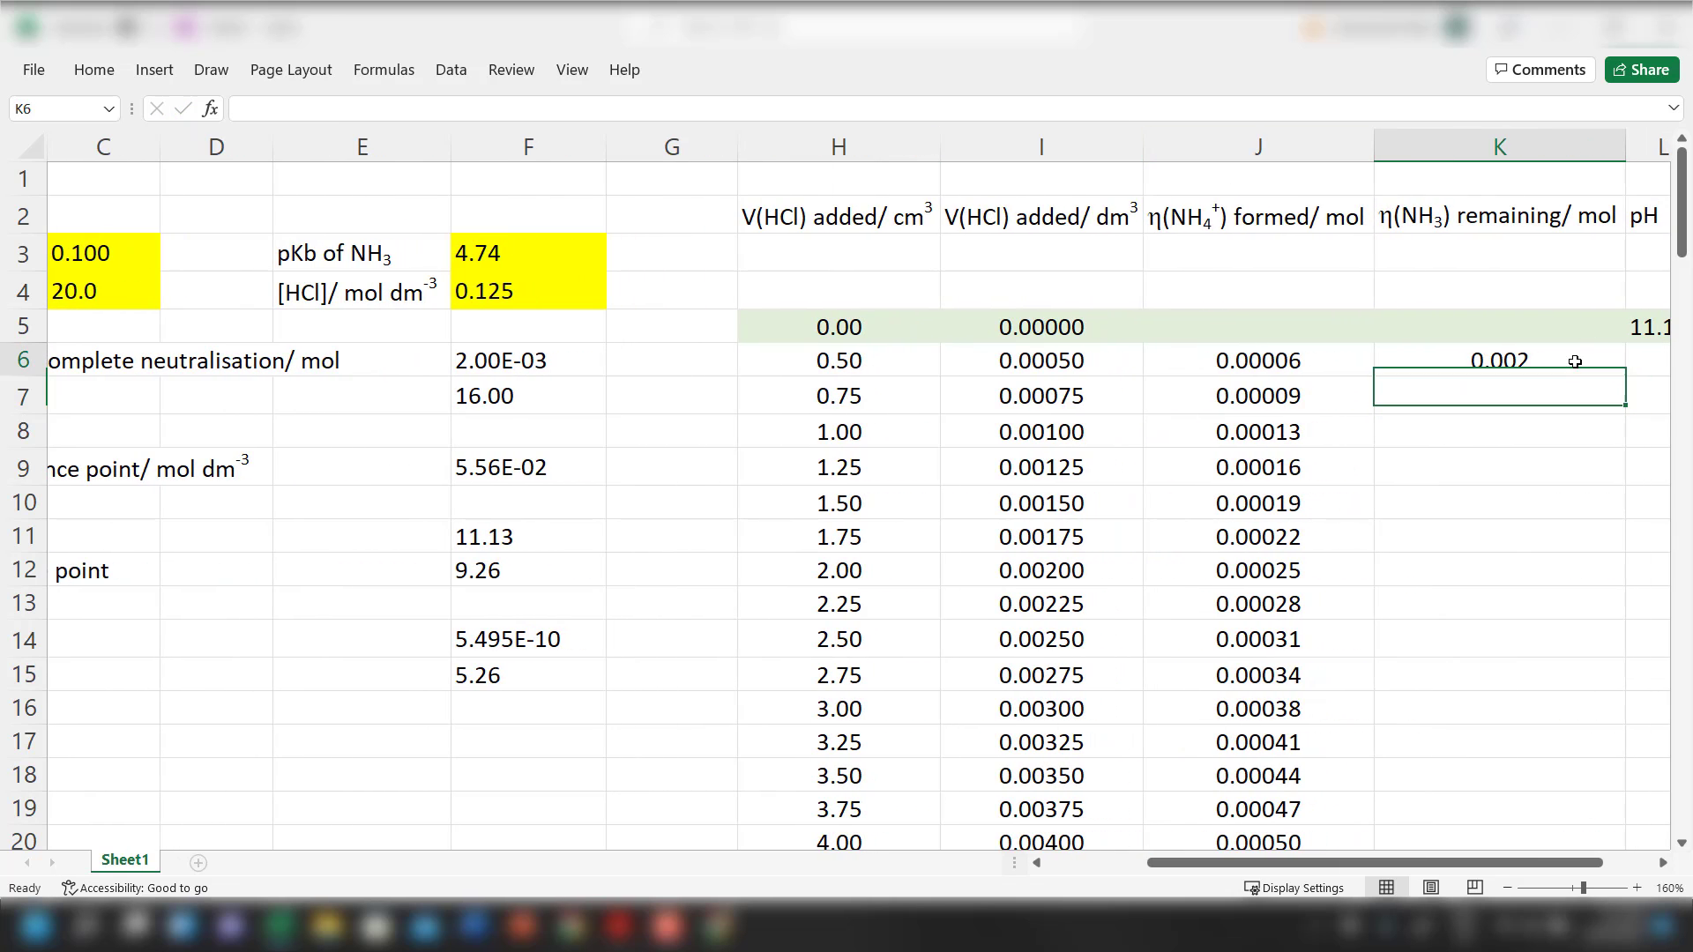
{"action": "left_click", "coordinate": [255, 108]}
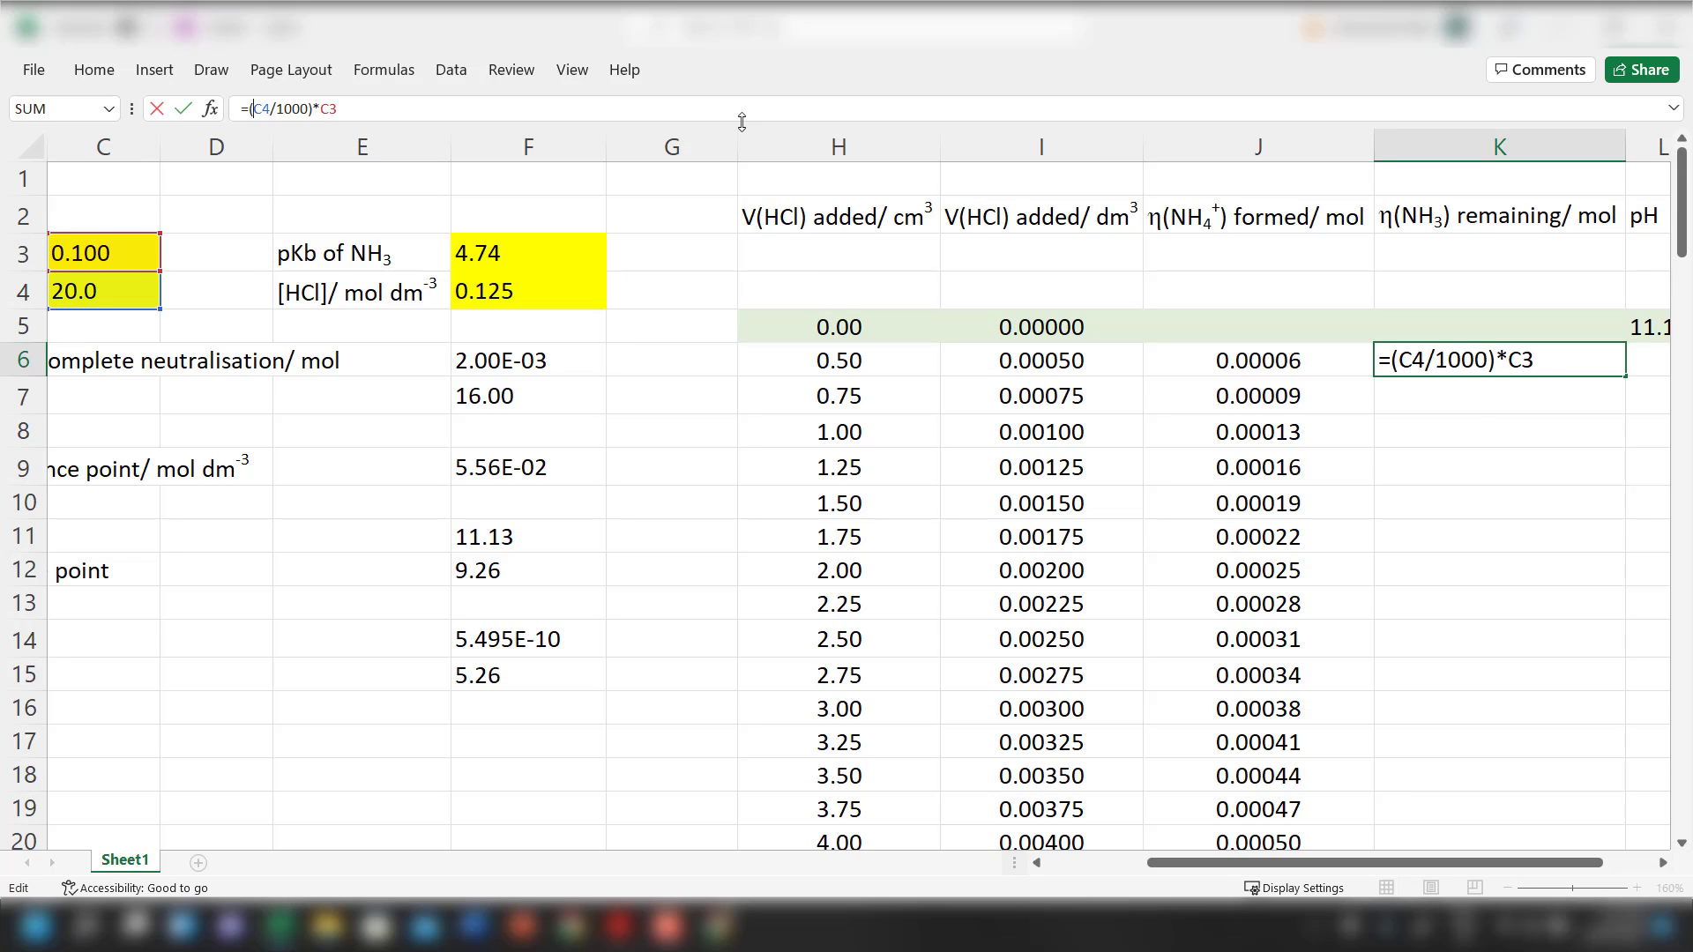
{"action": "type", "text": "$"}
{"action": "key", "text": "Right"}
{"action": "type", "text": "$C"}
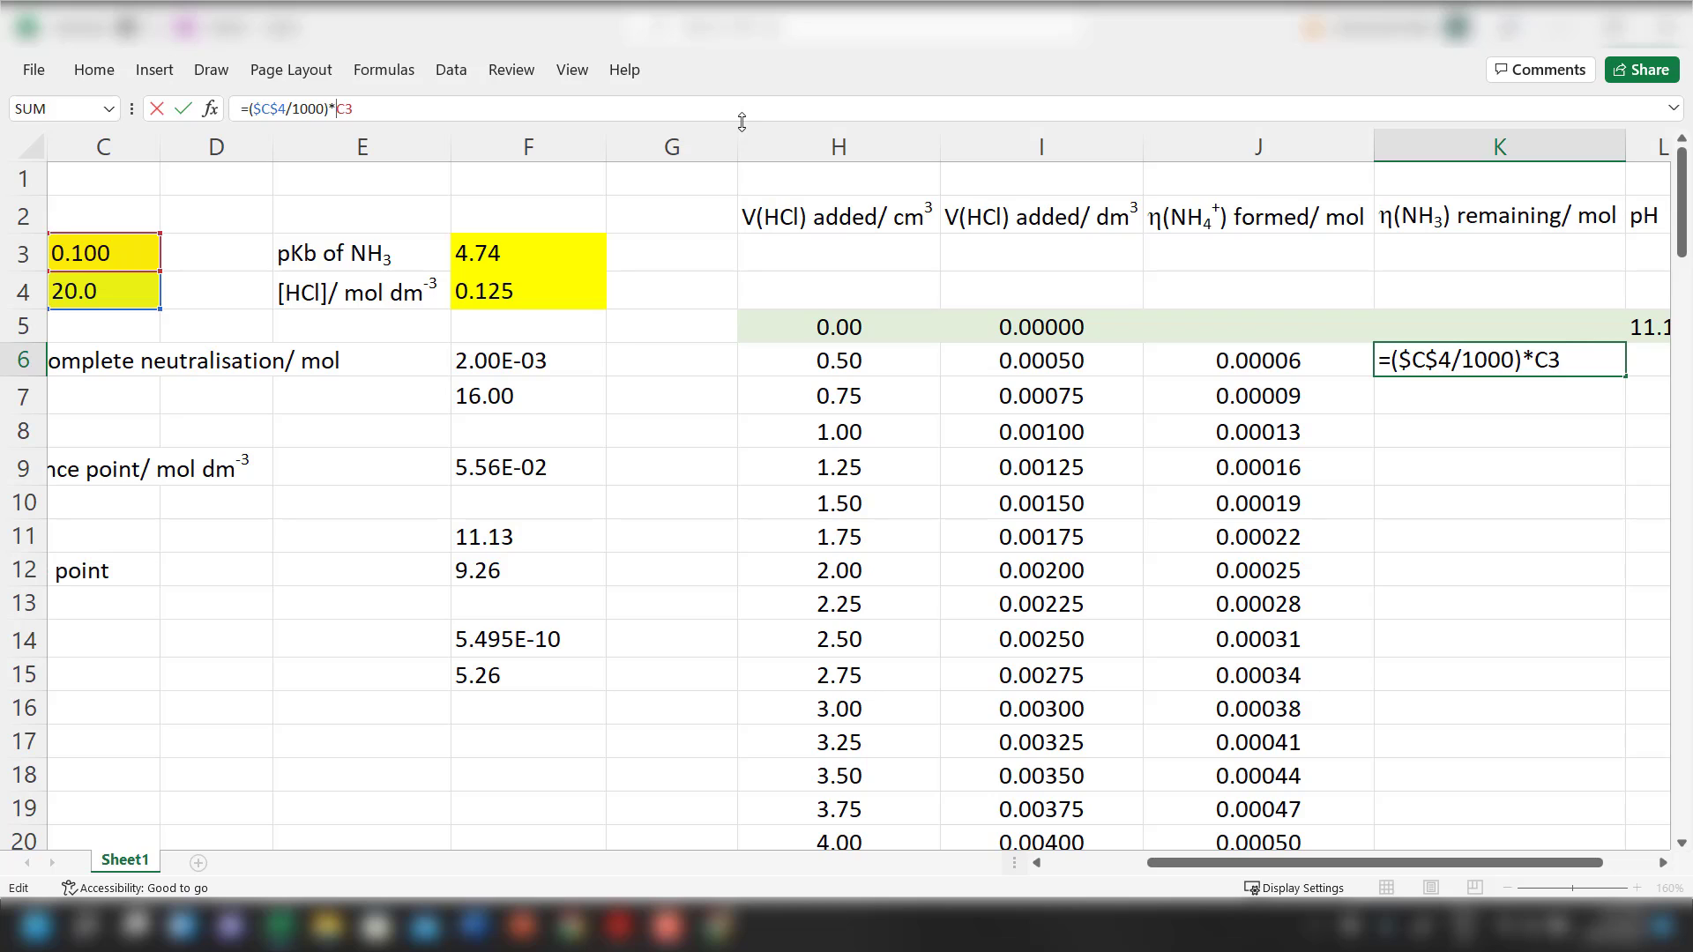
{"action": "type", "text": "$"}
{"action": "key", "text": "Right"}
{"action": "type", "text": "$"}
{"action": "key", "text": "Return"}
{"action": "key", "text": "Up"}
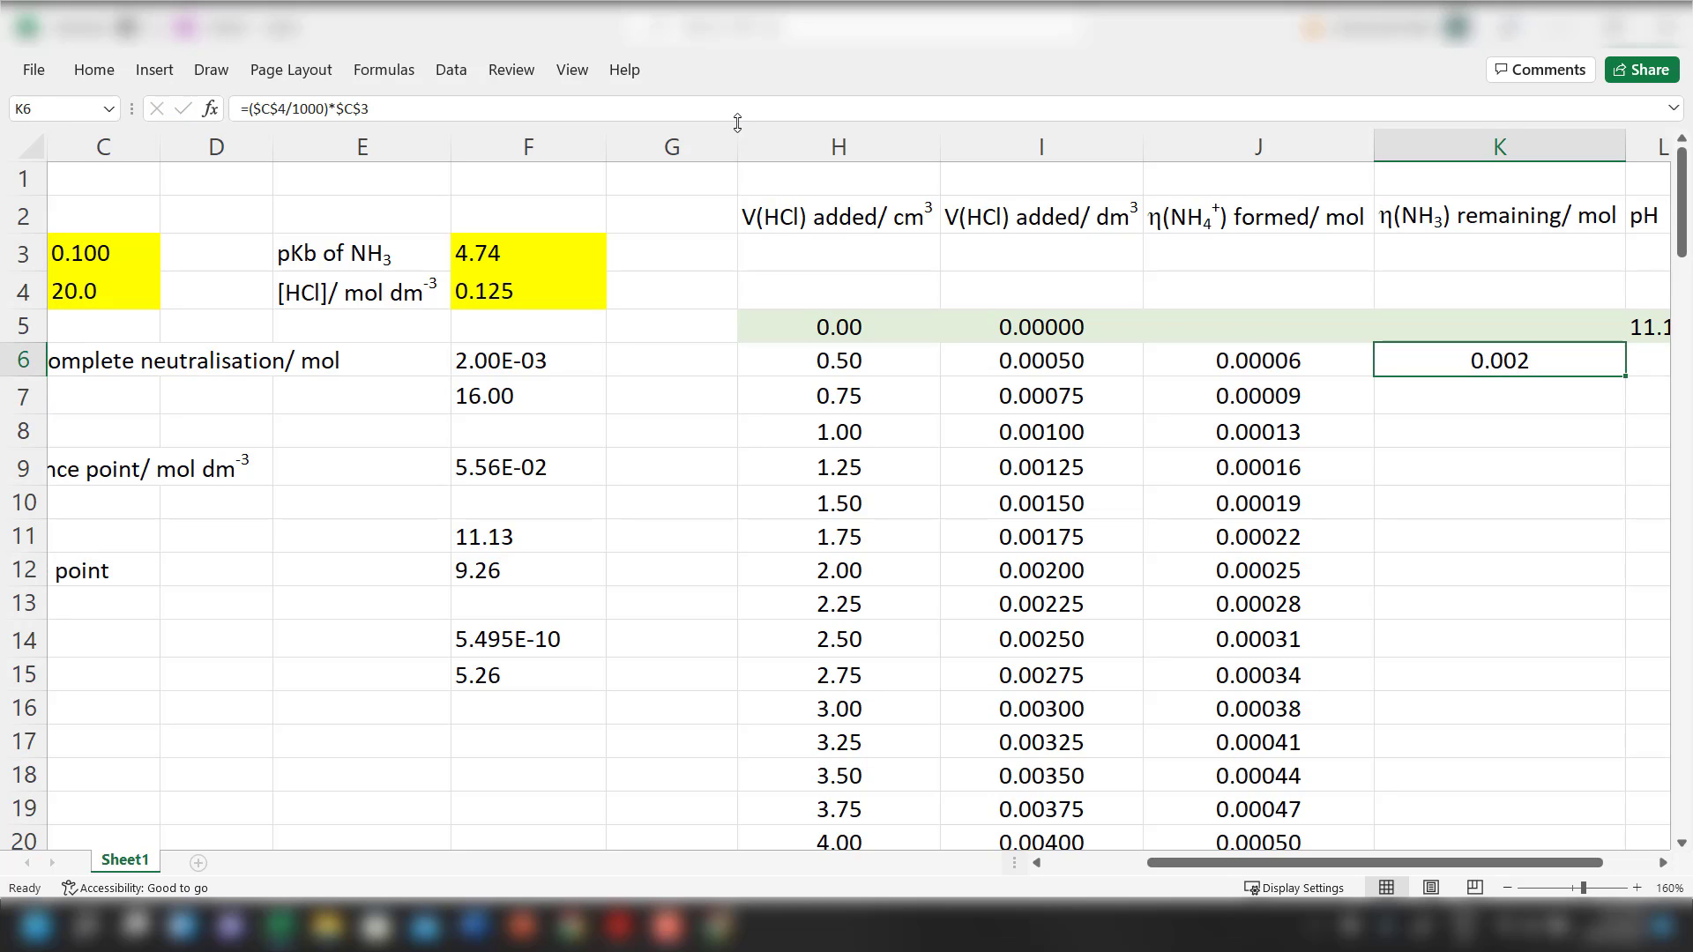
Format K6 as a Number with 5 decimal places
{"action": "right_click", "coordinate": [1516, 379]}
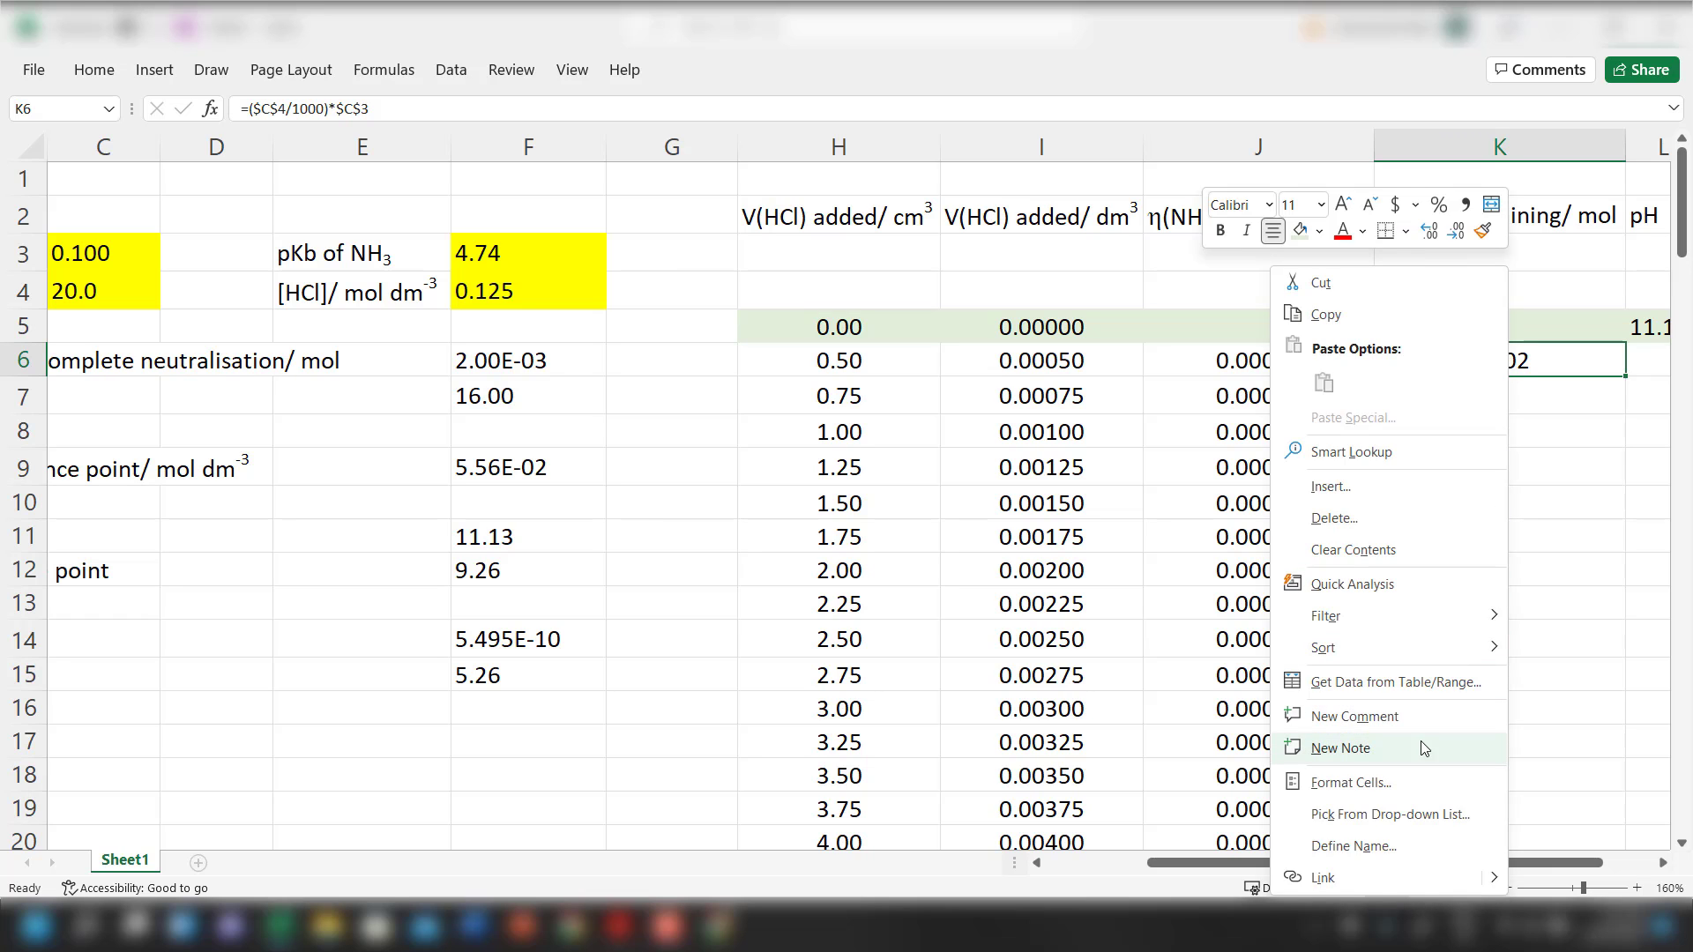
{"action": "left_click", "coordinate": [1376, 781]}
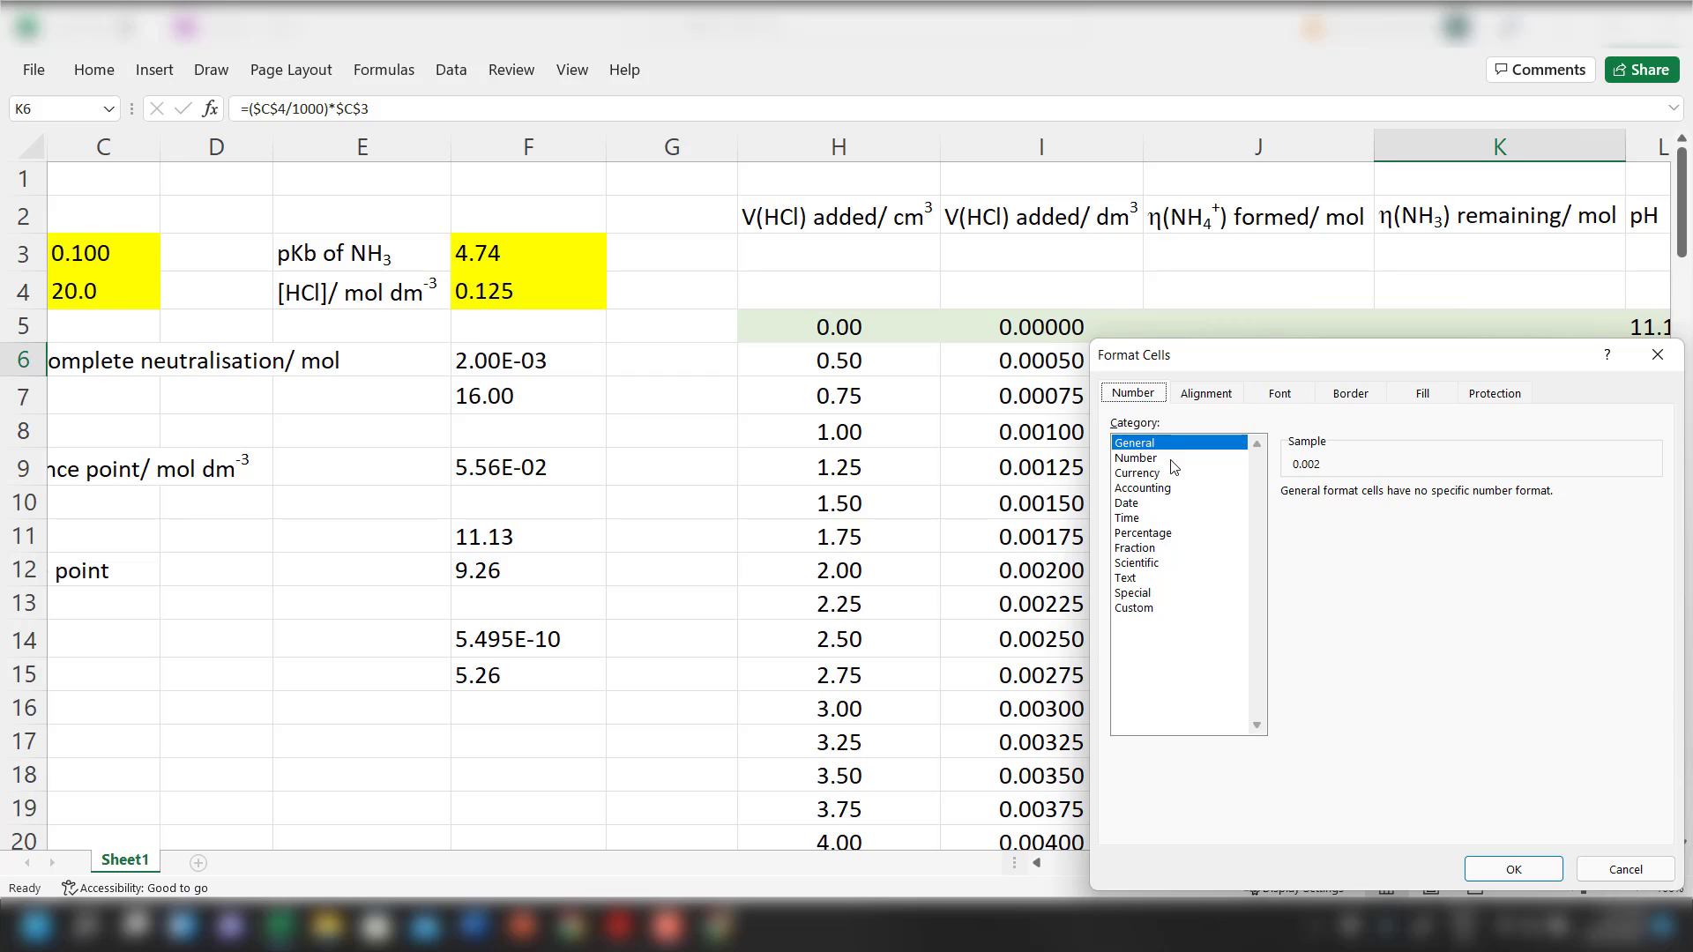
{"action": "left_click", "coordinate": [1171, 459]}
{"action": "left_click", "coordinate": [1436, 490]}
{"action": "left_click", "coordinate": [1436, 490]}
{"action": "left_click", "coordinate": [1436, 490]}
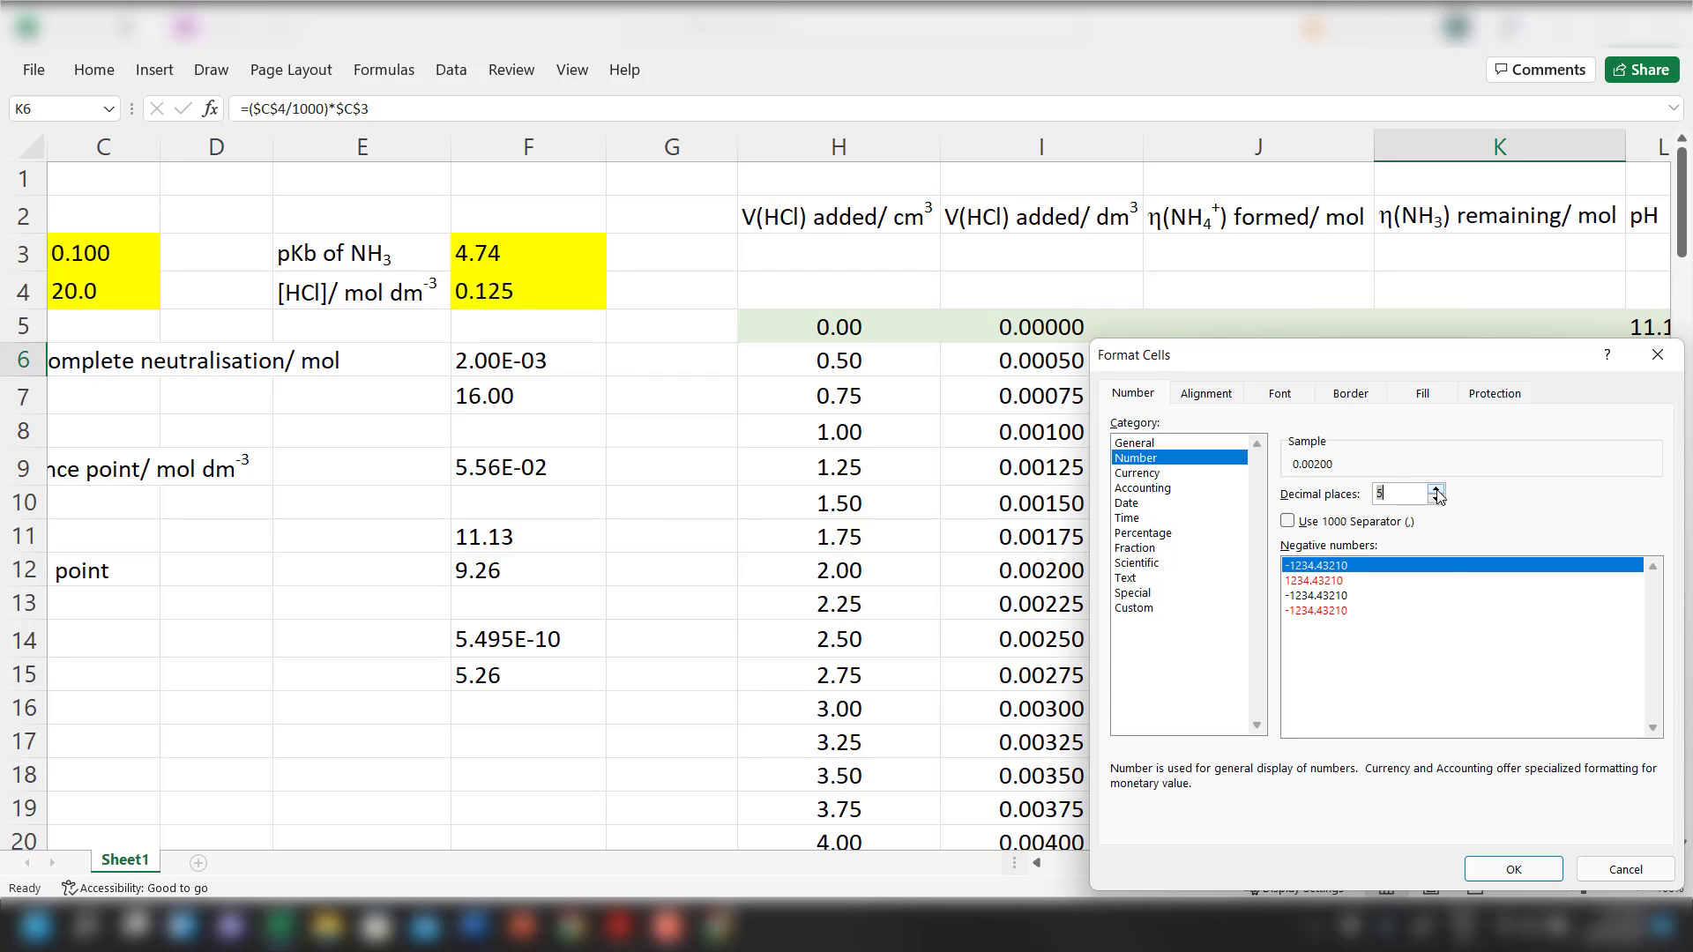
{"action": "left_click", "coordinate": [1513, 868]}
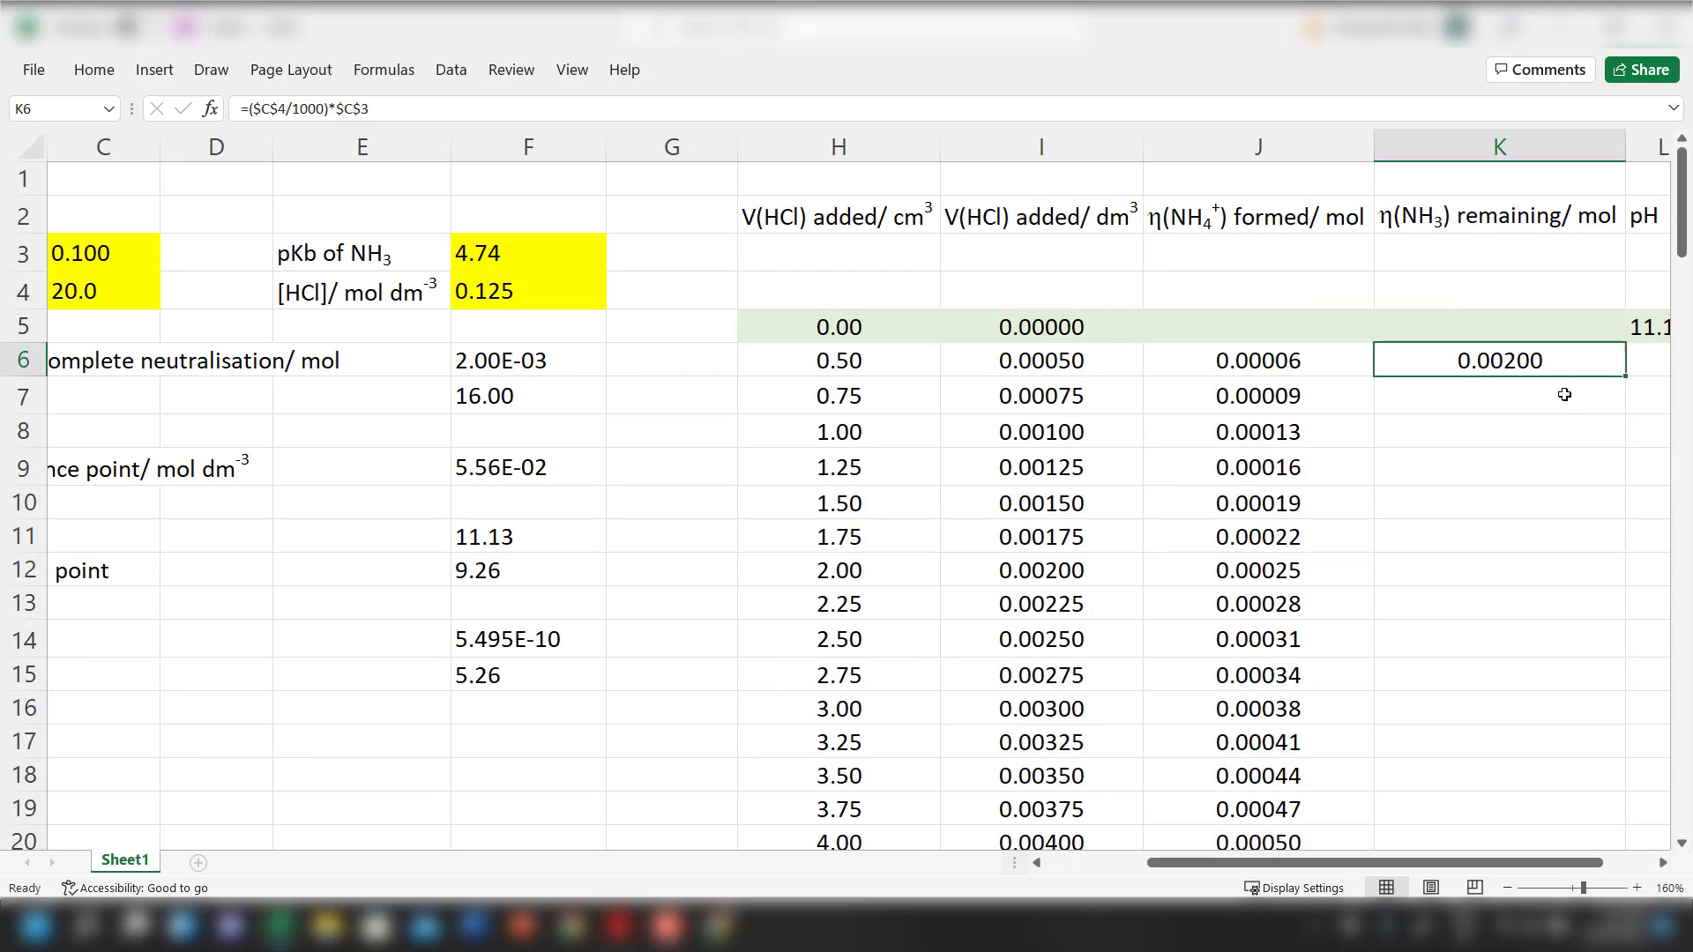
Subtract J6 in the K6 formula, making it =($C$4/1000)*$C$3-J6, and fill it down through K9
{"action": "double_click", "coordinate": [1571, 363]}
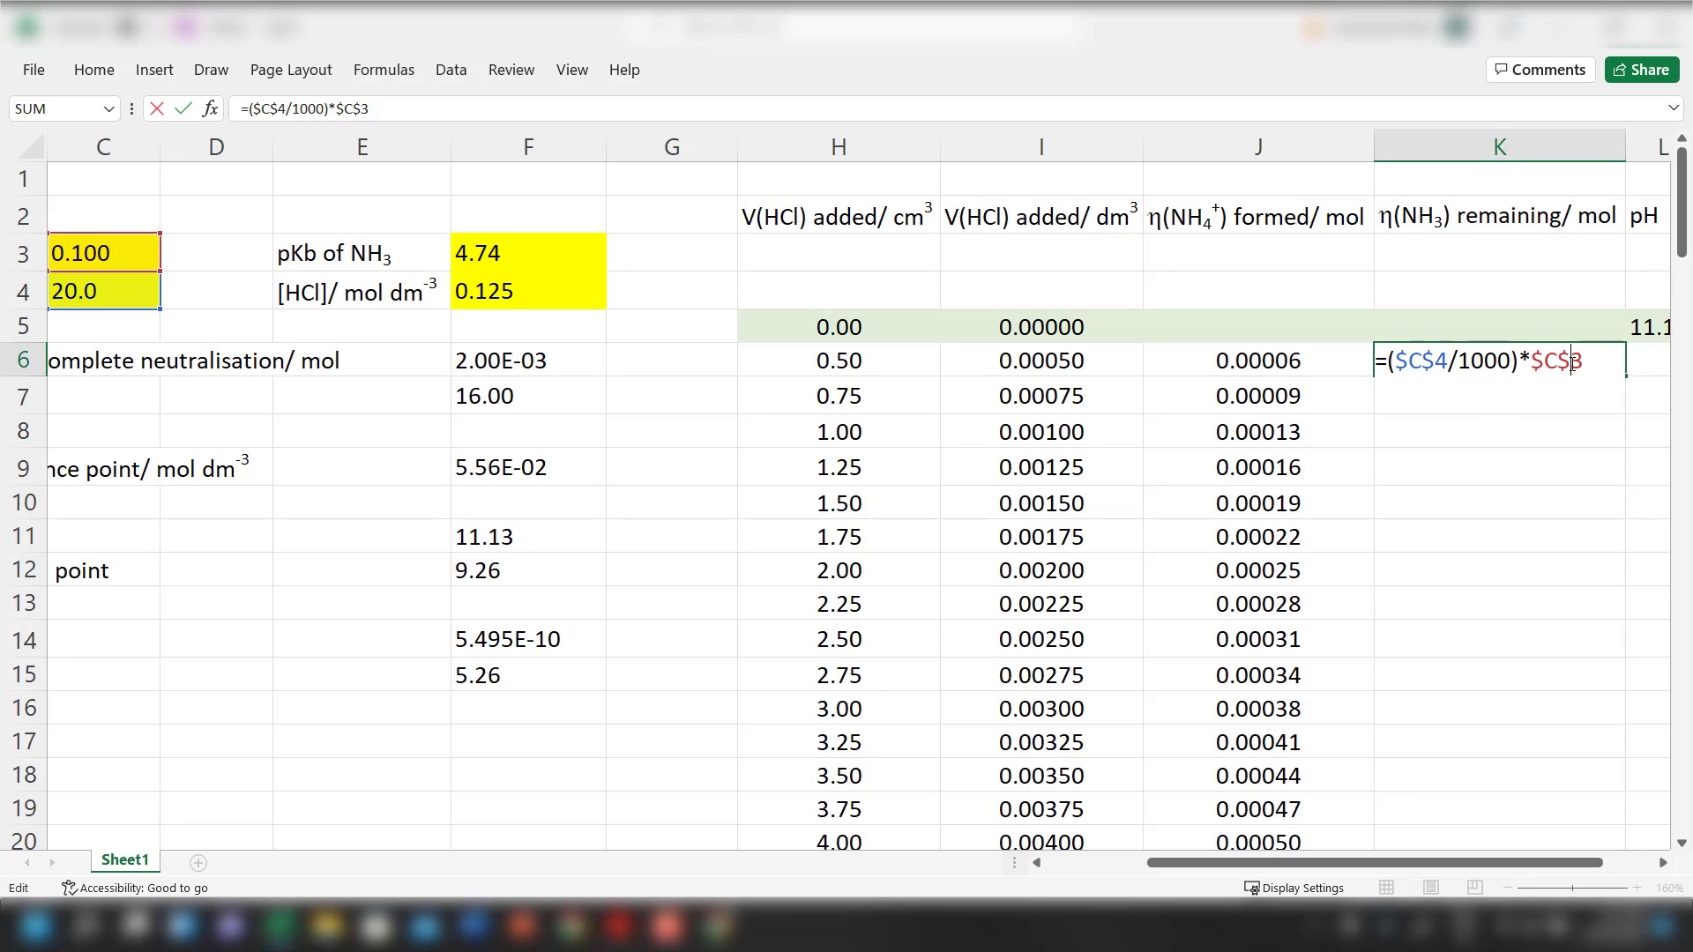
{"action": "type", "text": "-"}
{"action": "left_click", "coordinate": [1290, 364]}
{"action": "key", "text": "Return"}
{"action": "key", "text": "Up"}
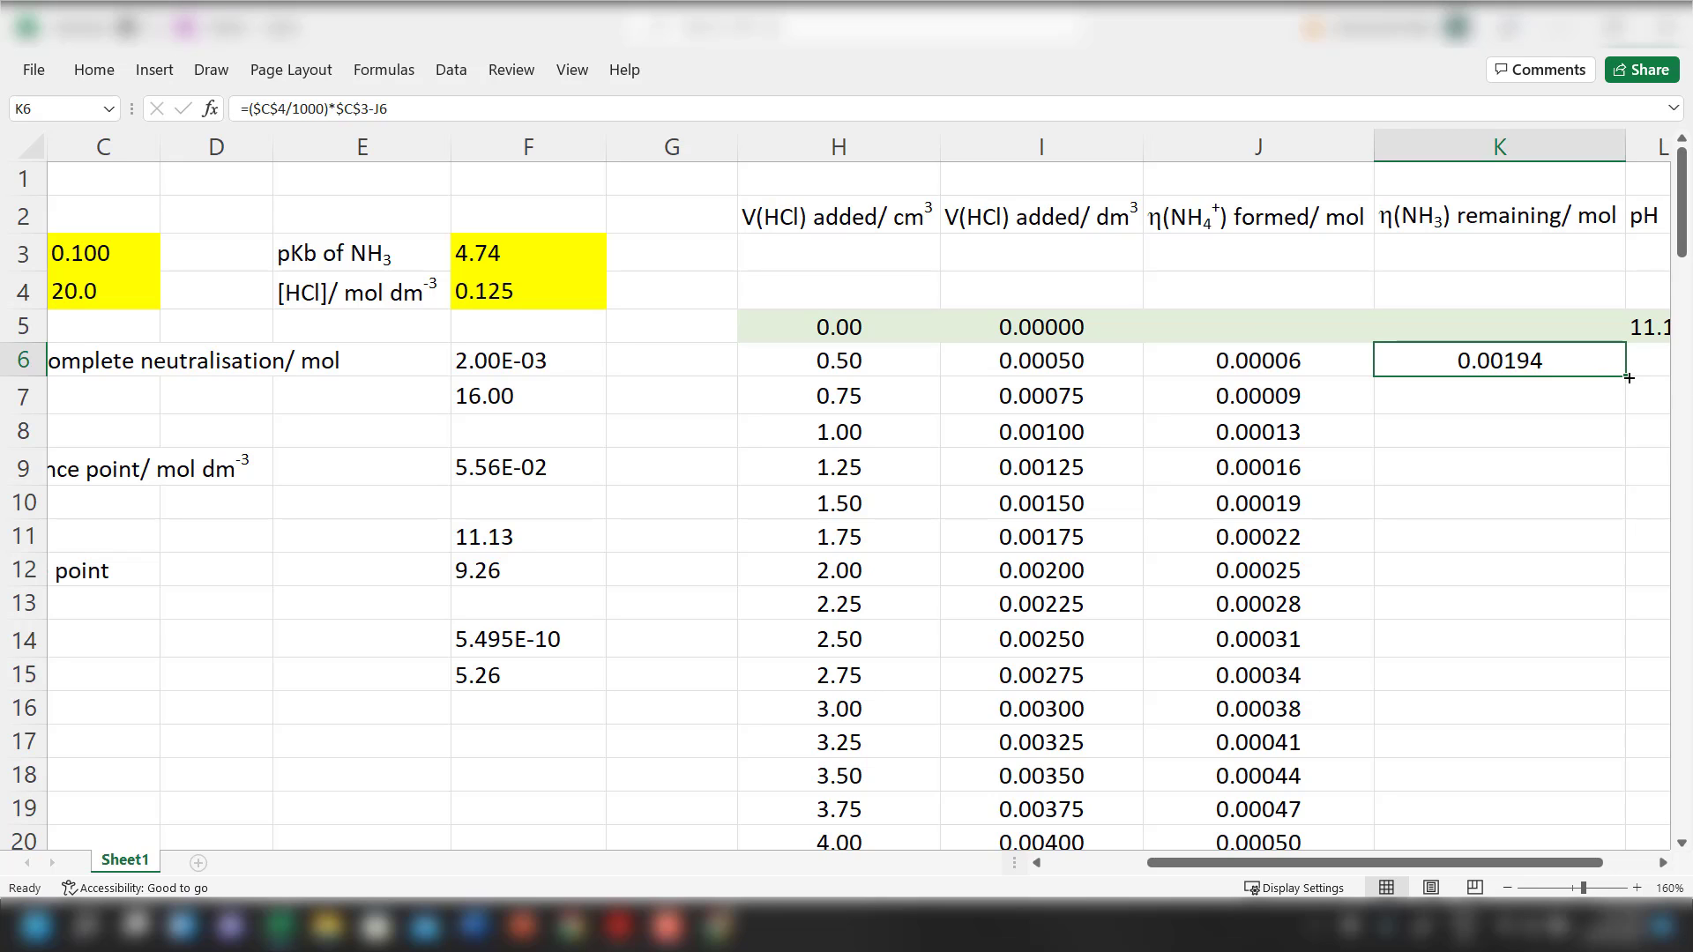
{"action": "left_click_drag", "start_coordinate": [1629, 377], "coordinate": [1627, 474]}
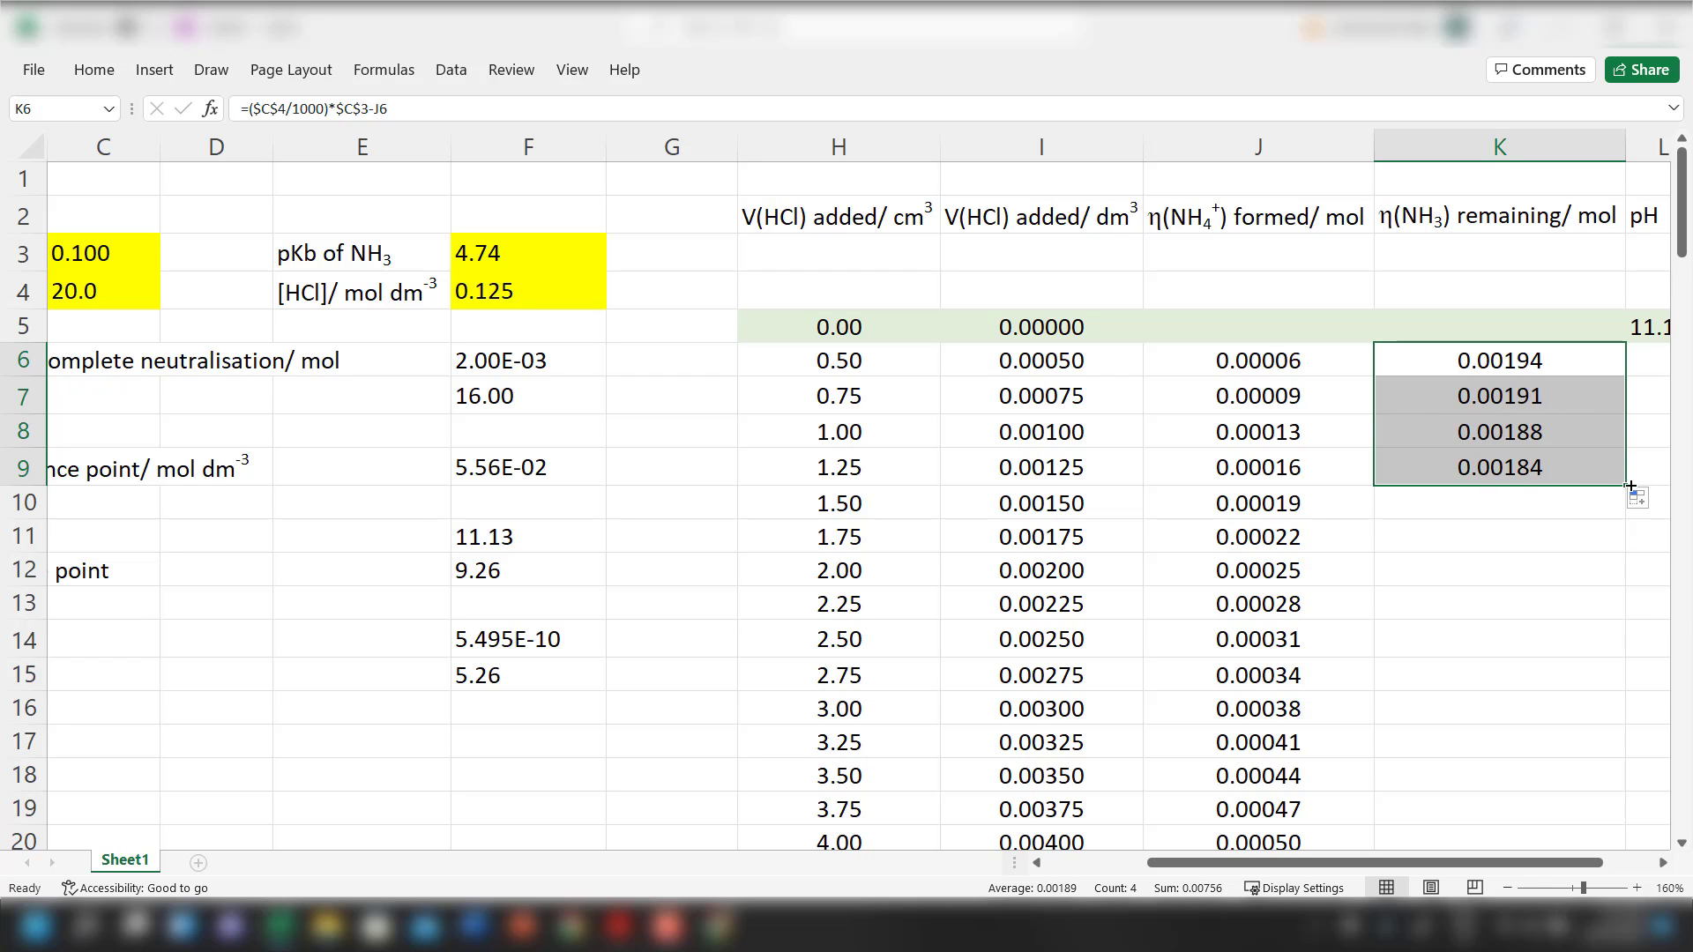
Fill the remaining-ammonia formula in column K down through K67, the row just before the equivalence point
{"action": "left_click_drag", "start_coordinate": [1629, 486], "coordinate": [1585, 323]}
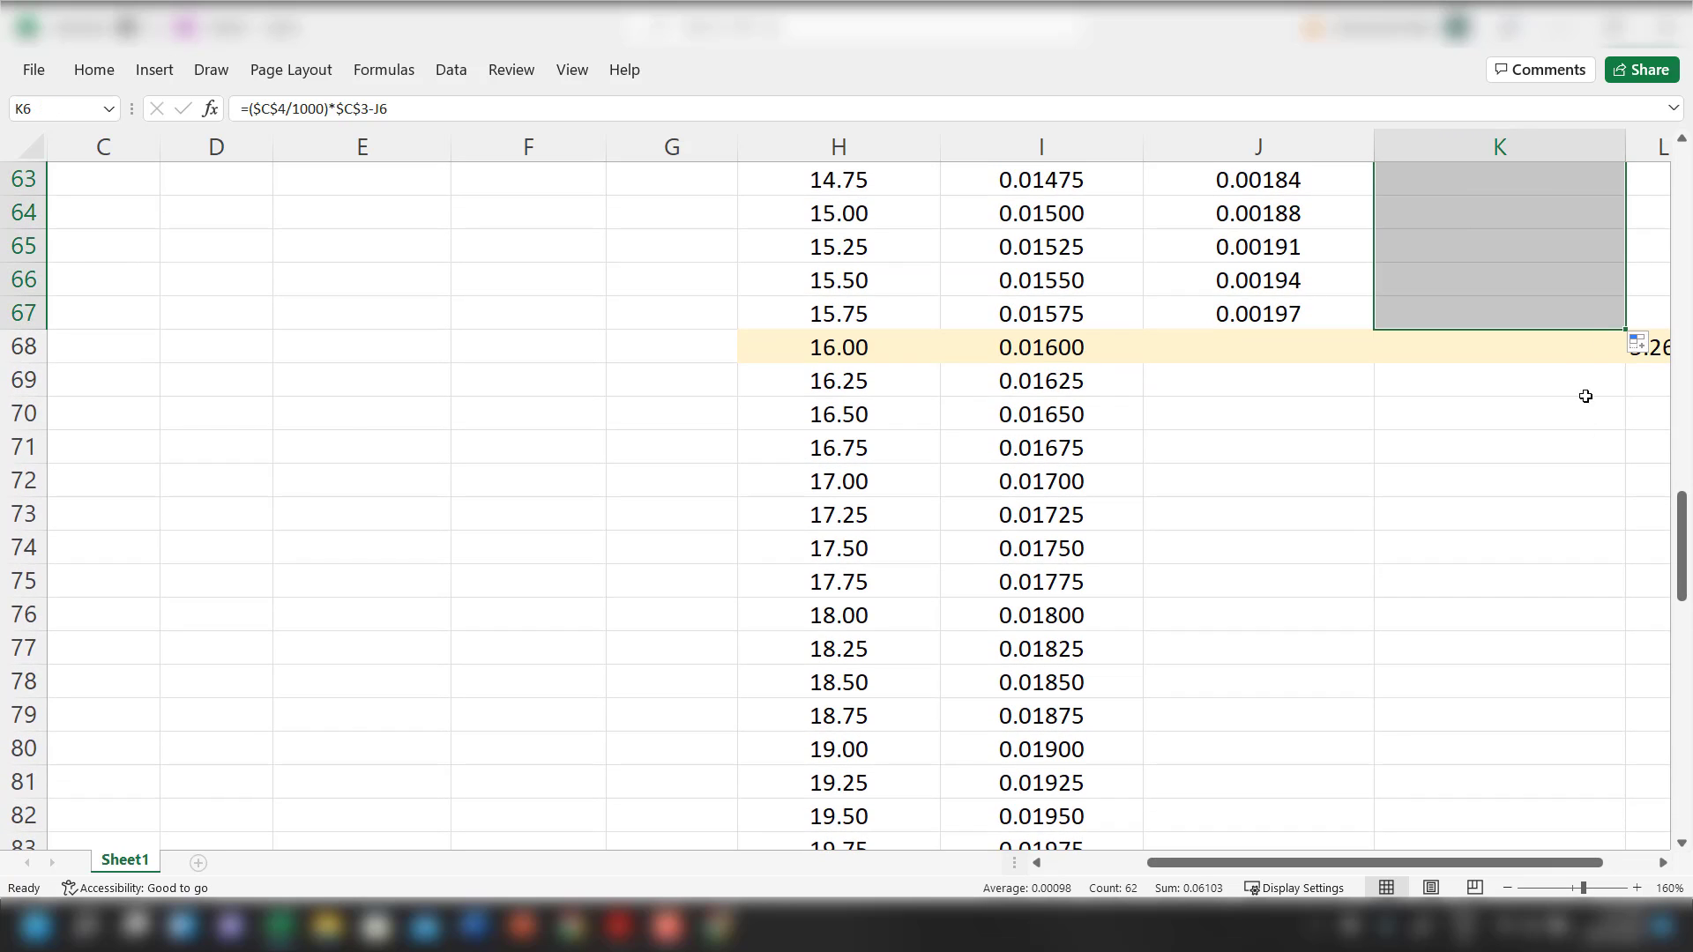
{"action": "left_click_drag", "start_coordinate": [1546, 862], "coordinate": [1597, 863]}
{"action": "scroll", "coordinate": [1551, 659], "scroll_direction": "up", "scroll_amount": 15}
{"action": "scroll", "coordinate": [1551, 660], "scroll_direction": "up", "scroll_amount": 6}
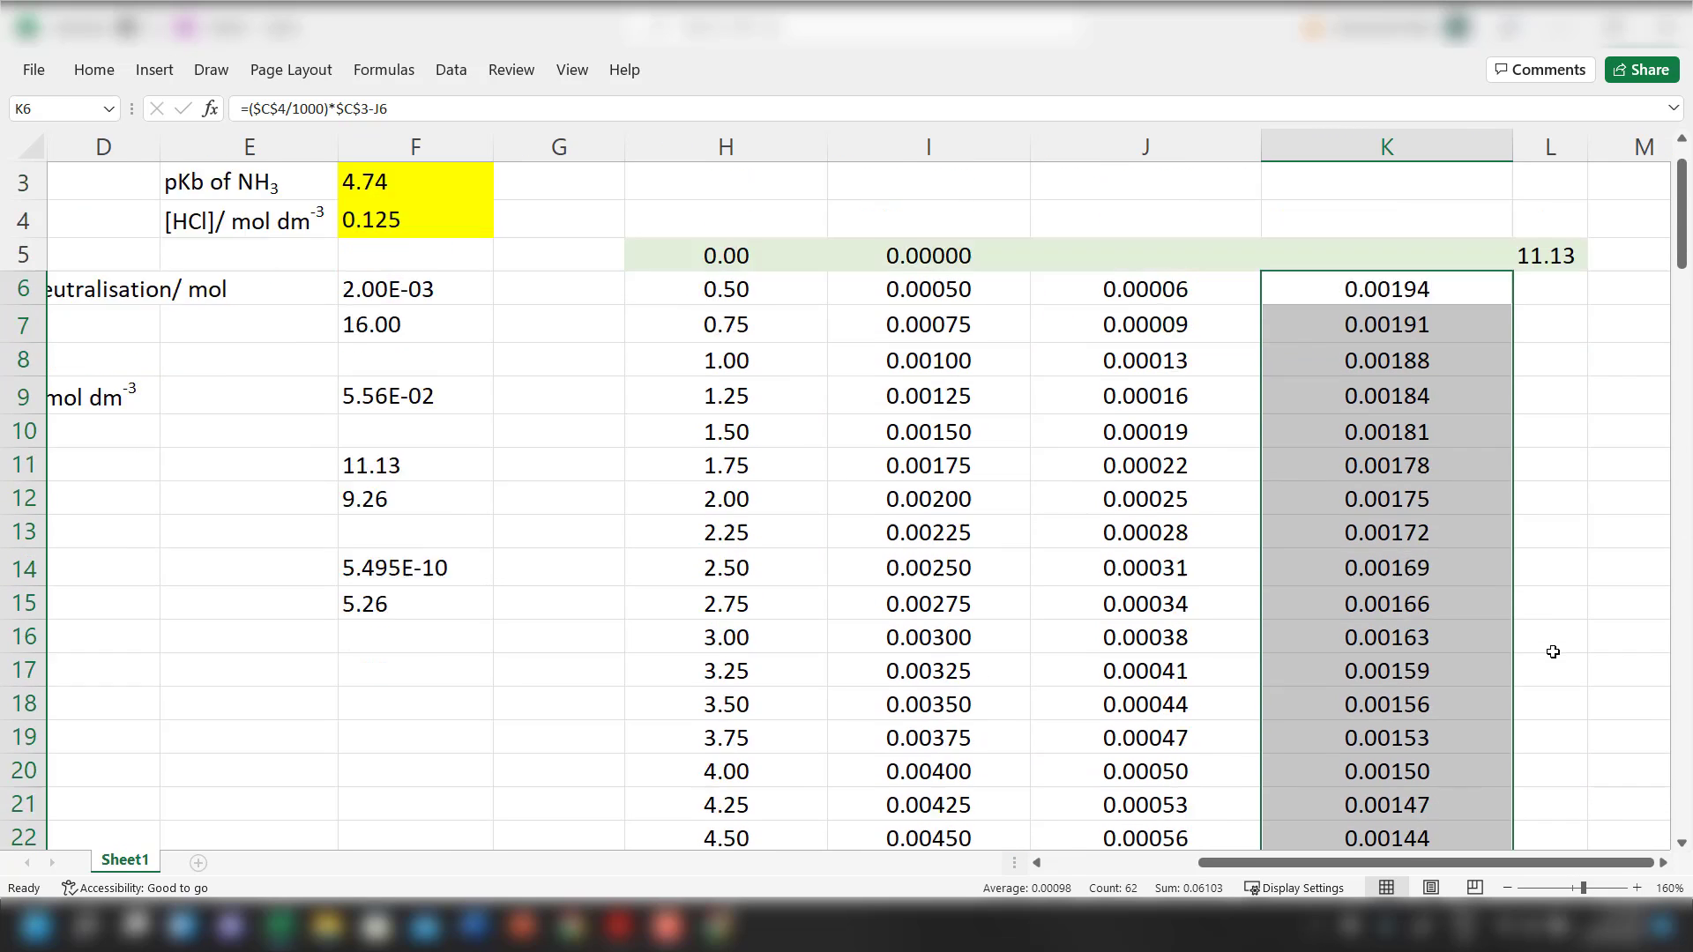
{"action": "left_click", "coordinate": [1391, 468]}
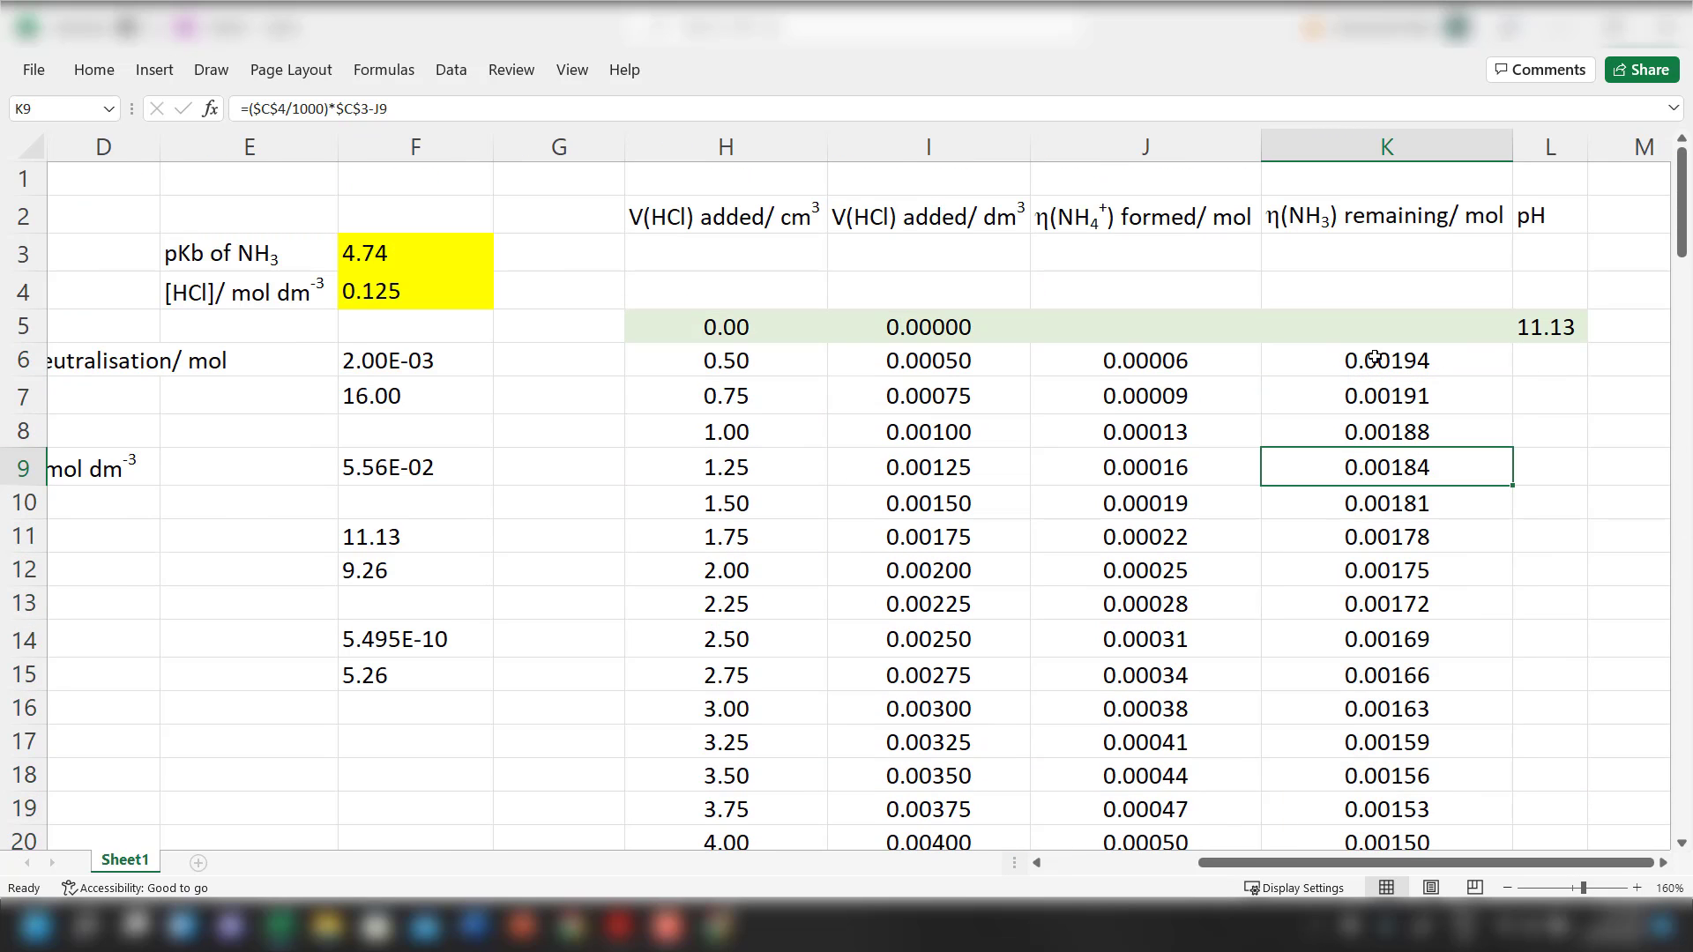
{"action": "left_click", "coordinate": [1538, 363]}
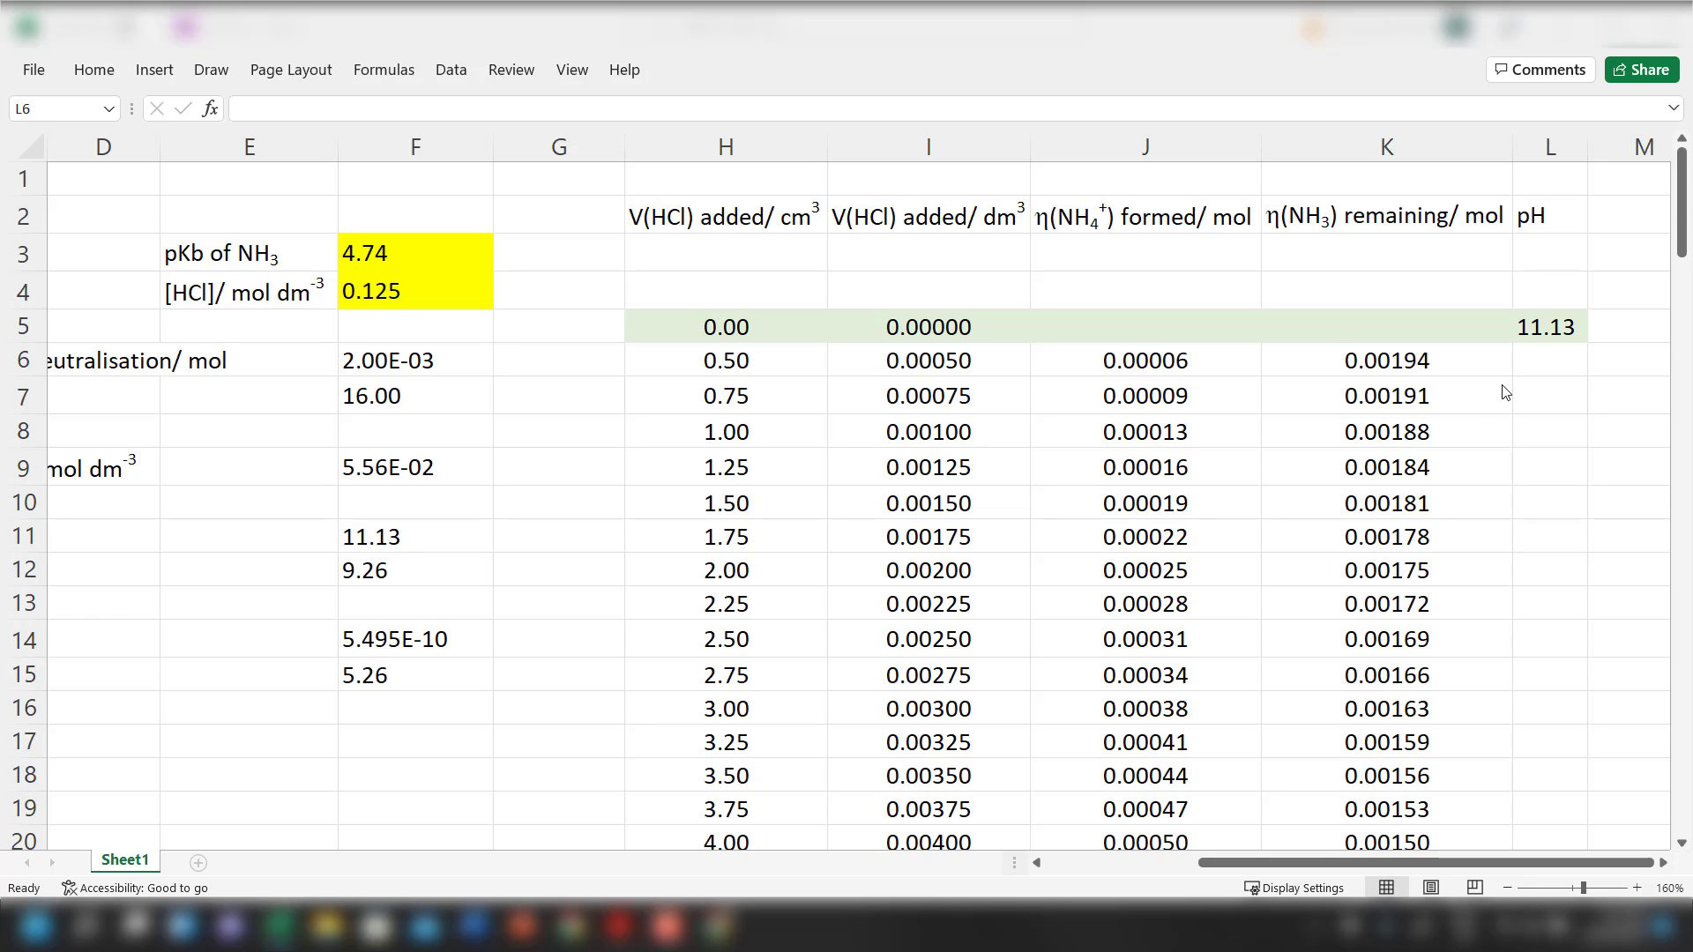
{"action": "left_click", "coordinate": [1548, 396]}
{"action": "left_click", "coordinate": [1551, 395]}
{"action": "left_click", "coordinate": [1552, 367]}
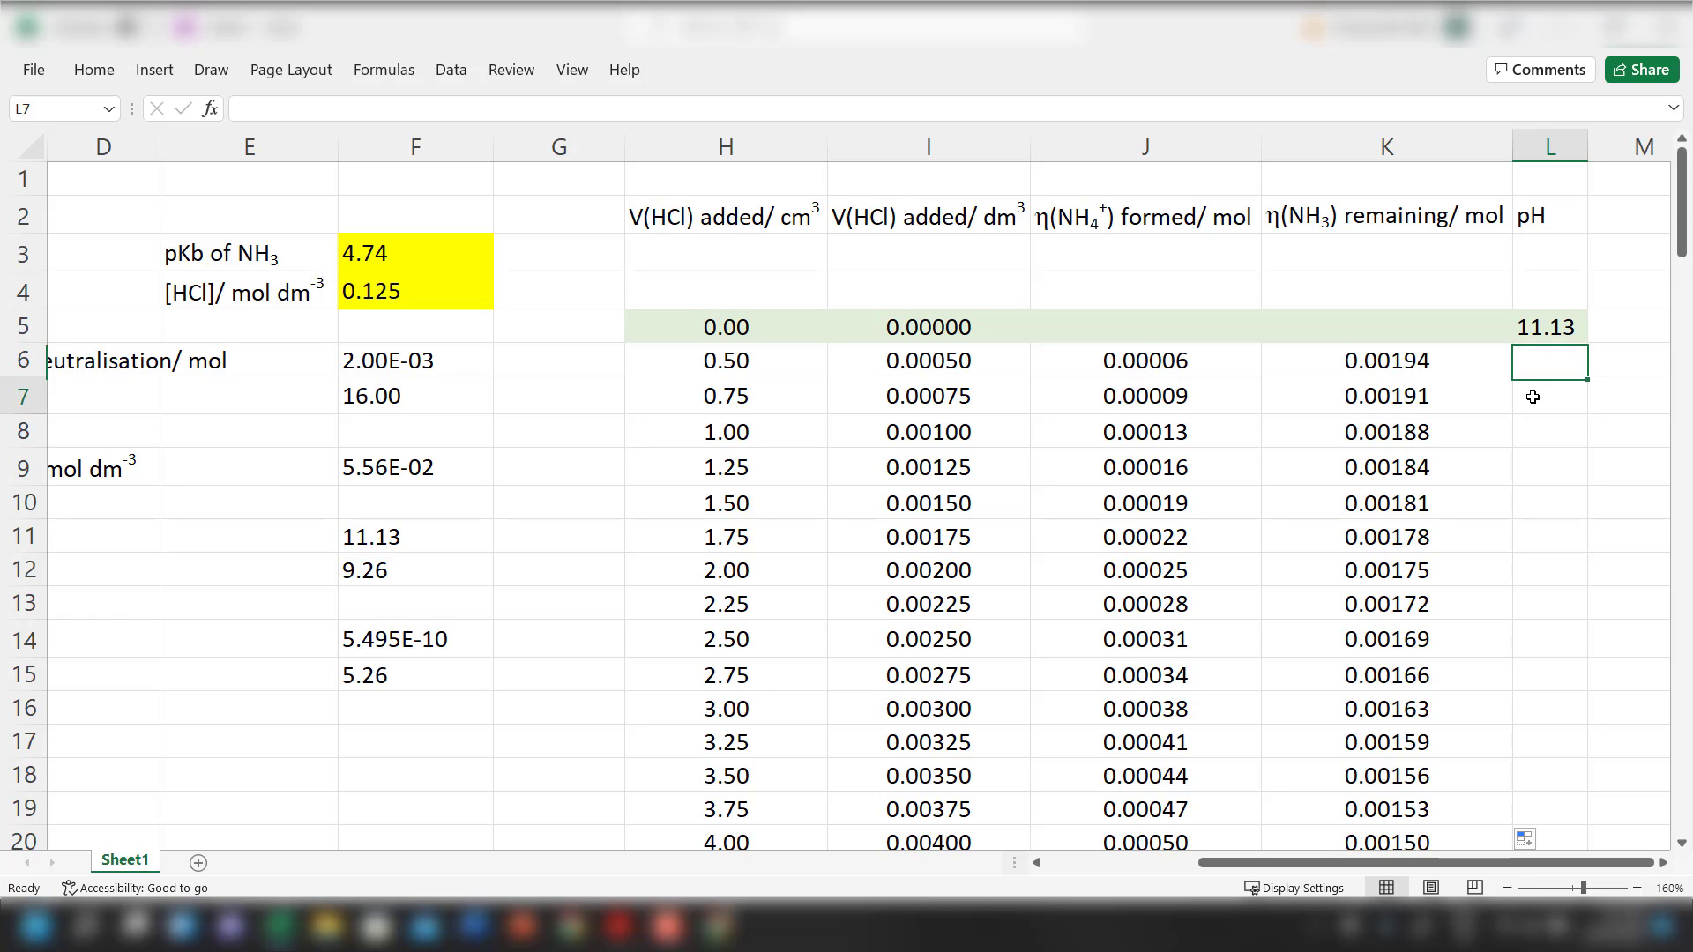
{"action": "left_click", "coordinate": [1532, 393]}
{"action": "left_click", "coordinate": [1546, 366]}
{"action": "left_click", "coordinate": [1524, 408]}
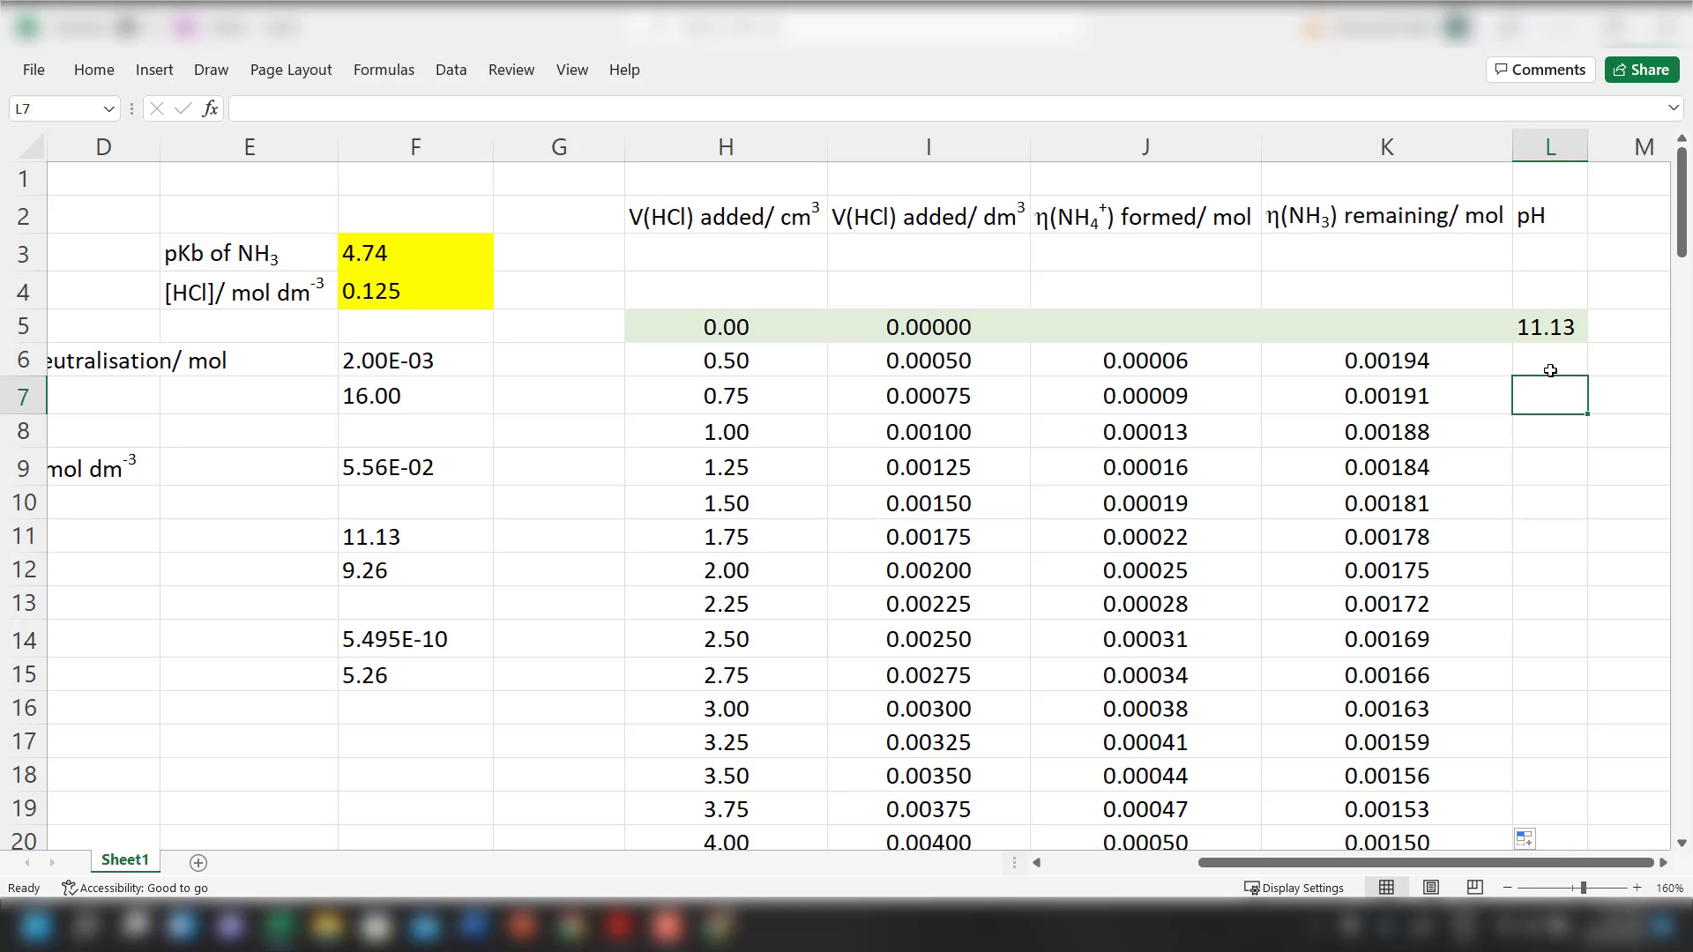
{"action": "left_click", "coordinate": [1552, 361]}
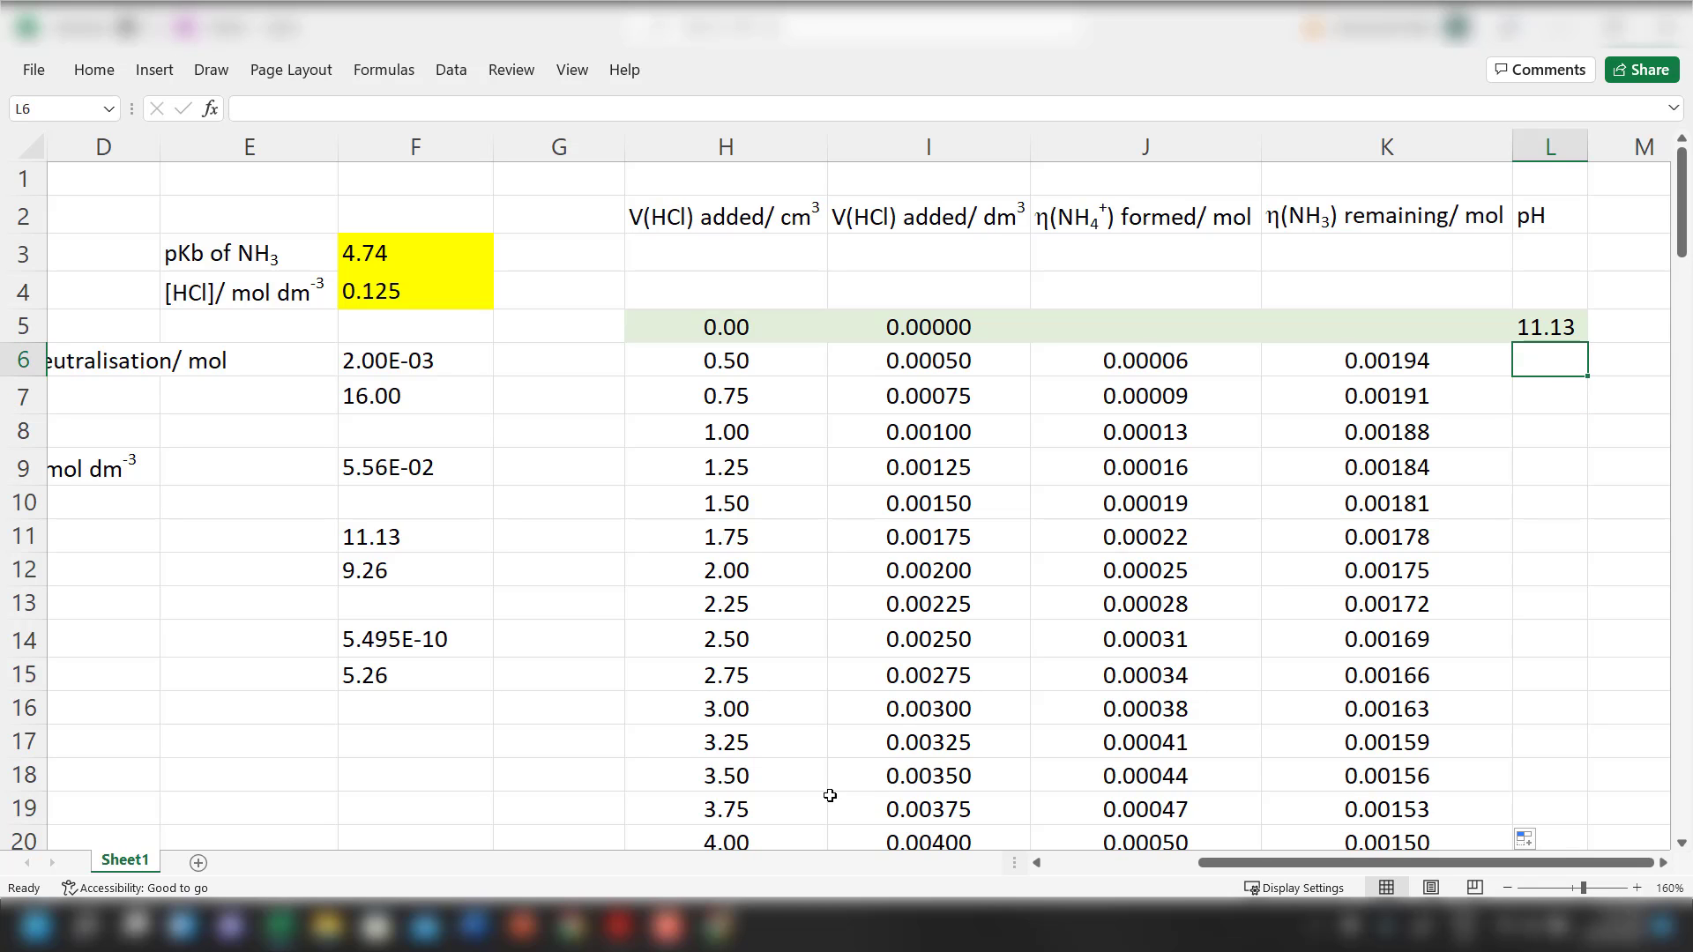
Switch to the whiteboard and handwrite Kb = [NH4+][OH-]/[NH3] in red beside the ammonia ICE table
{"action": "mouse_move", "coordinate": [725, 934]}
{"action": "left_click", "coordinate": [745, 748]}
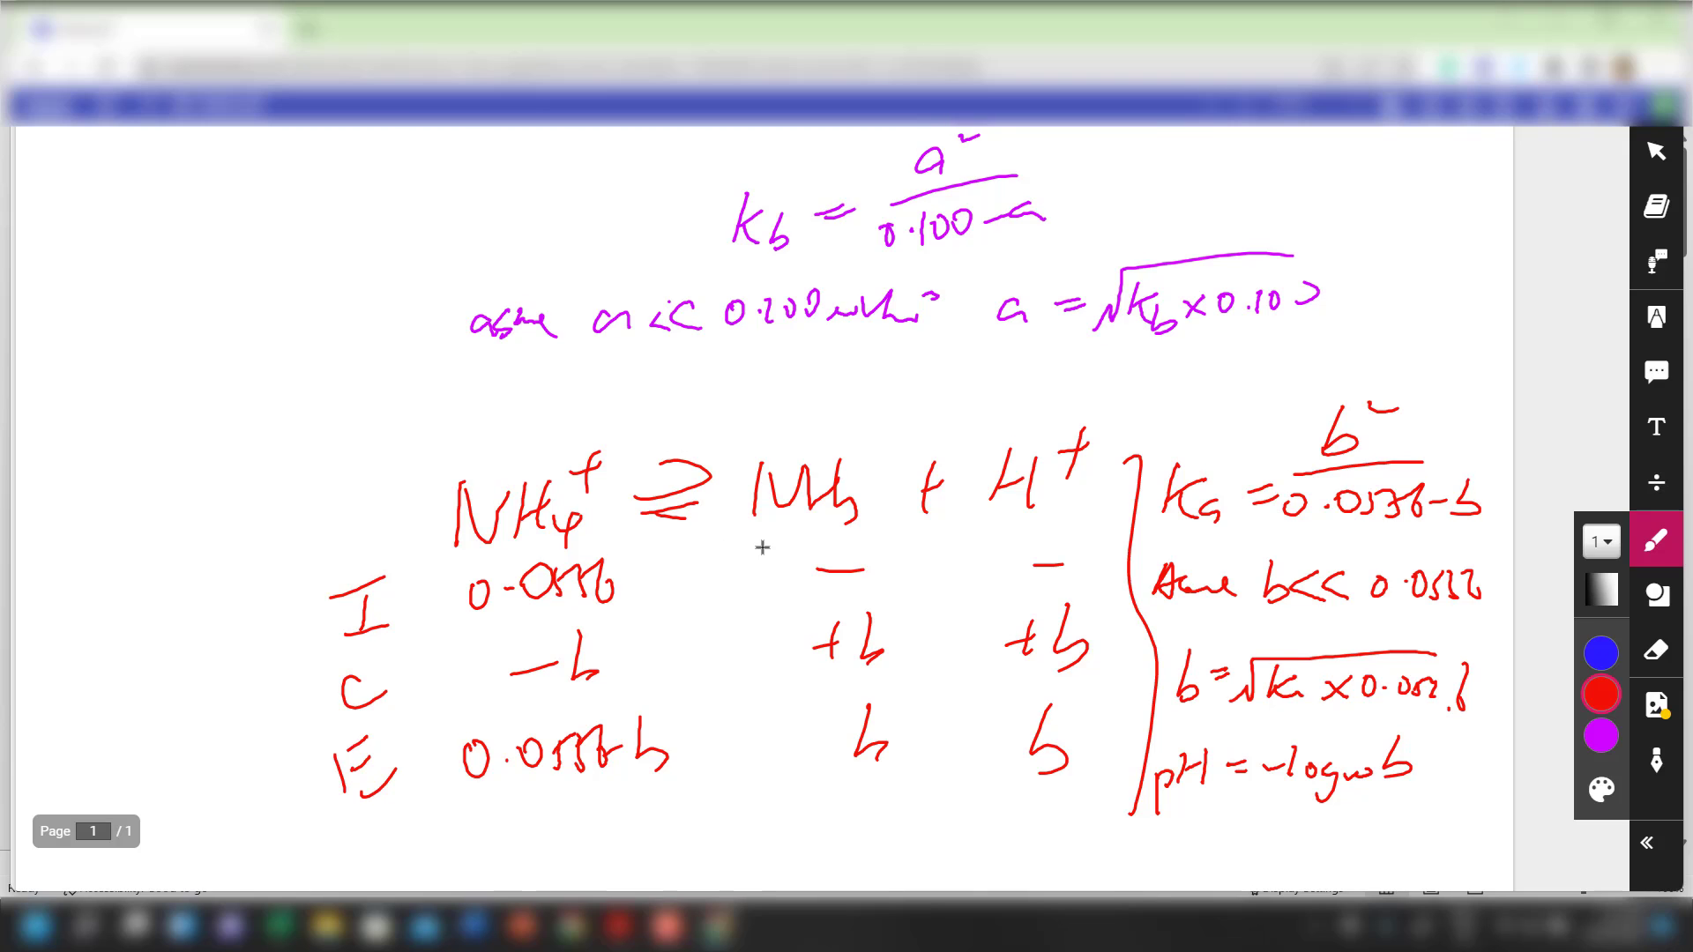
{"action": "scroll", "coordinate": [794, 543], "scroll_direction": "up", "scroll_amount": 5}
{"action": "scroll", "coordinate": [797, 548], "scroll_direction": "up", "scroll_amount": 1}
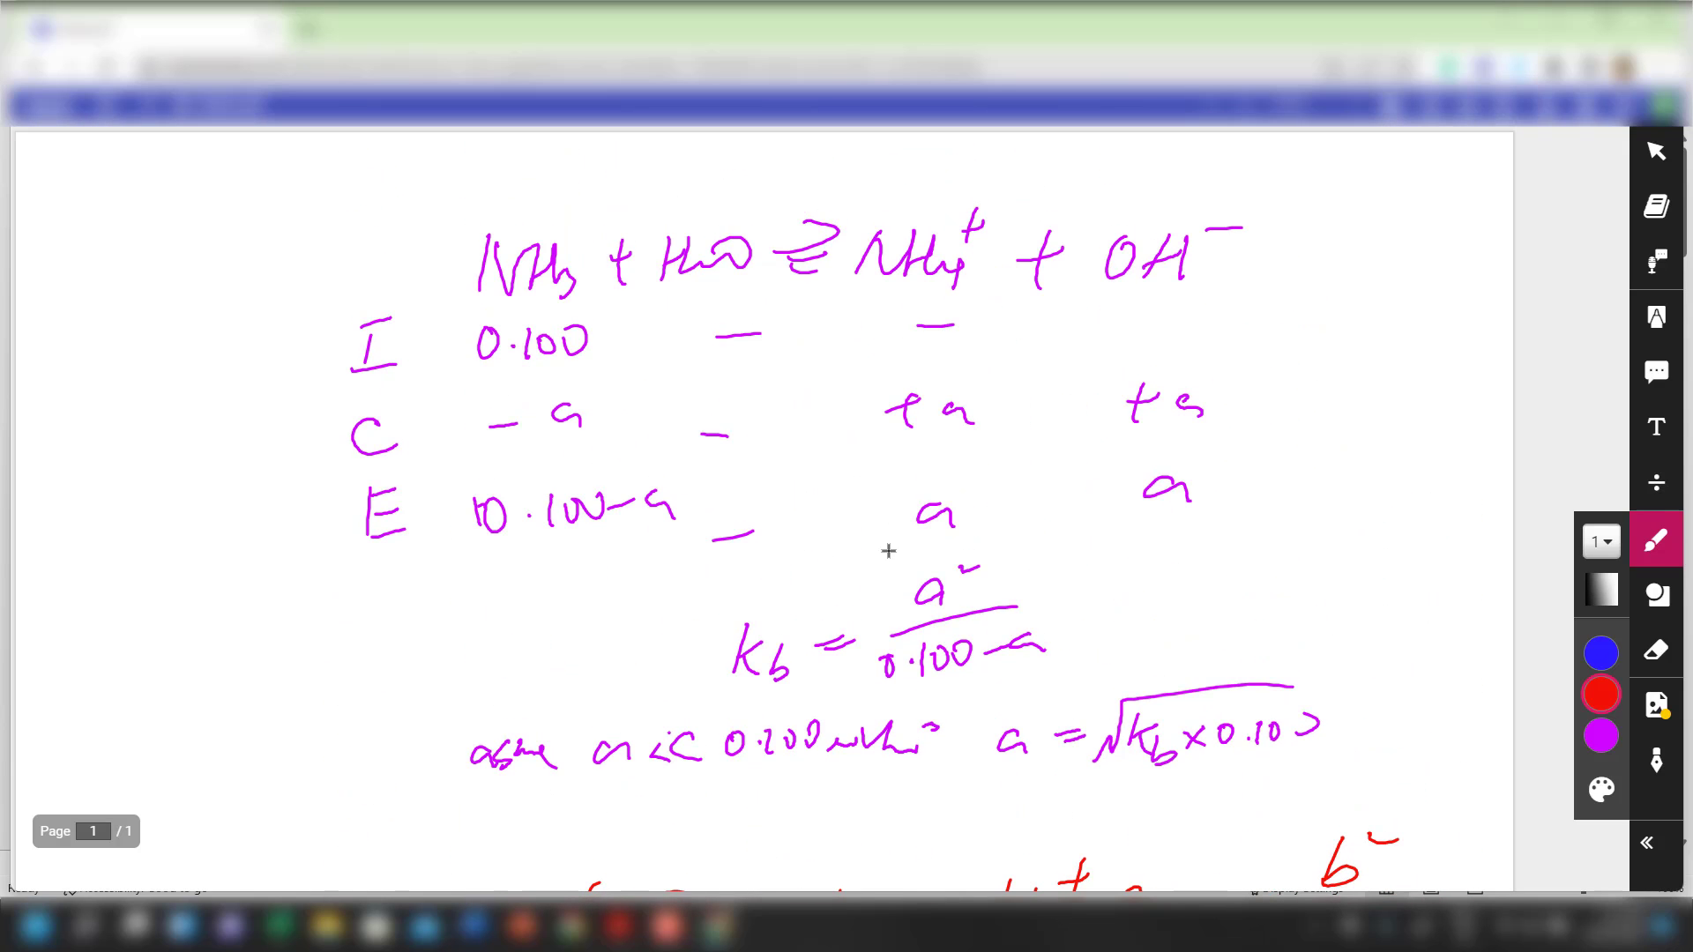
{"action": "scroll", "coordinate": [896, 547], "scroll_direction": "down", "scroll_amount": 1}
{"action": "scroll", "coordinate": [896, 548], "scroll_direction": "up", "scroll_amount": 1}
{"action": "scroll", "coordinate": [896, 548], "scroll_direction": "up", "scroll_amount": 1}
{"action": "mouse_move", "coordinate": [1154, 532]}
{"action": "left_mouse_down"}
{"action": "mouse_move", "coordinate": [1150, 571]}
{"action": "mouse_move", "coordinate": [1184, 572]}
{"action": "mouse_move", "coordinate": [1249, 550]}
{"action": "mouse_move", "coordinate": [1272, 493]}
{"action": "mouse_move", "coordinate": [1355, 485]}
{"action": "mouse_move", "coordinate": [1365, 524]}
{"action": "mouse_move", "coordinate": [1430, 517]}
{"action": "mouse_move", "coordinate": [1450, 487]}
{"action": "left_mouse_up"}
{"action": "left_click_drag", "start_coordinate": [1450, 483], "coordinate": [1464, 520]}
{"action": "left_click_drag", "start_coordinate": [1278, 531], "coordinate": [1445, 522]}
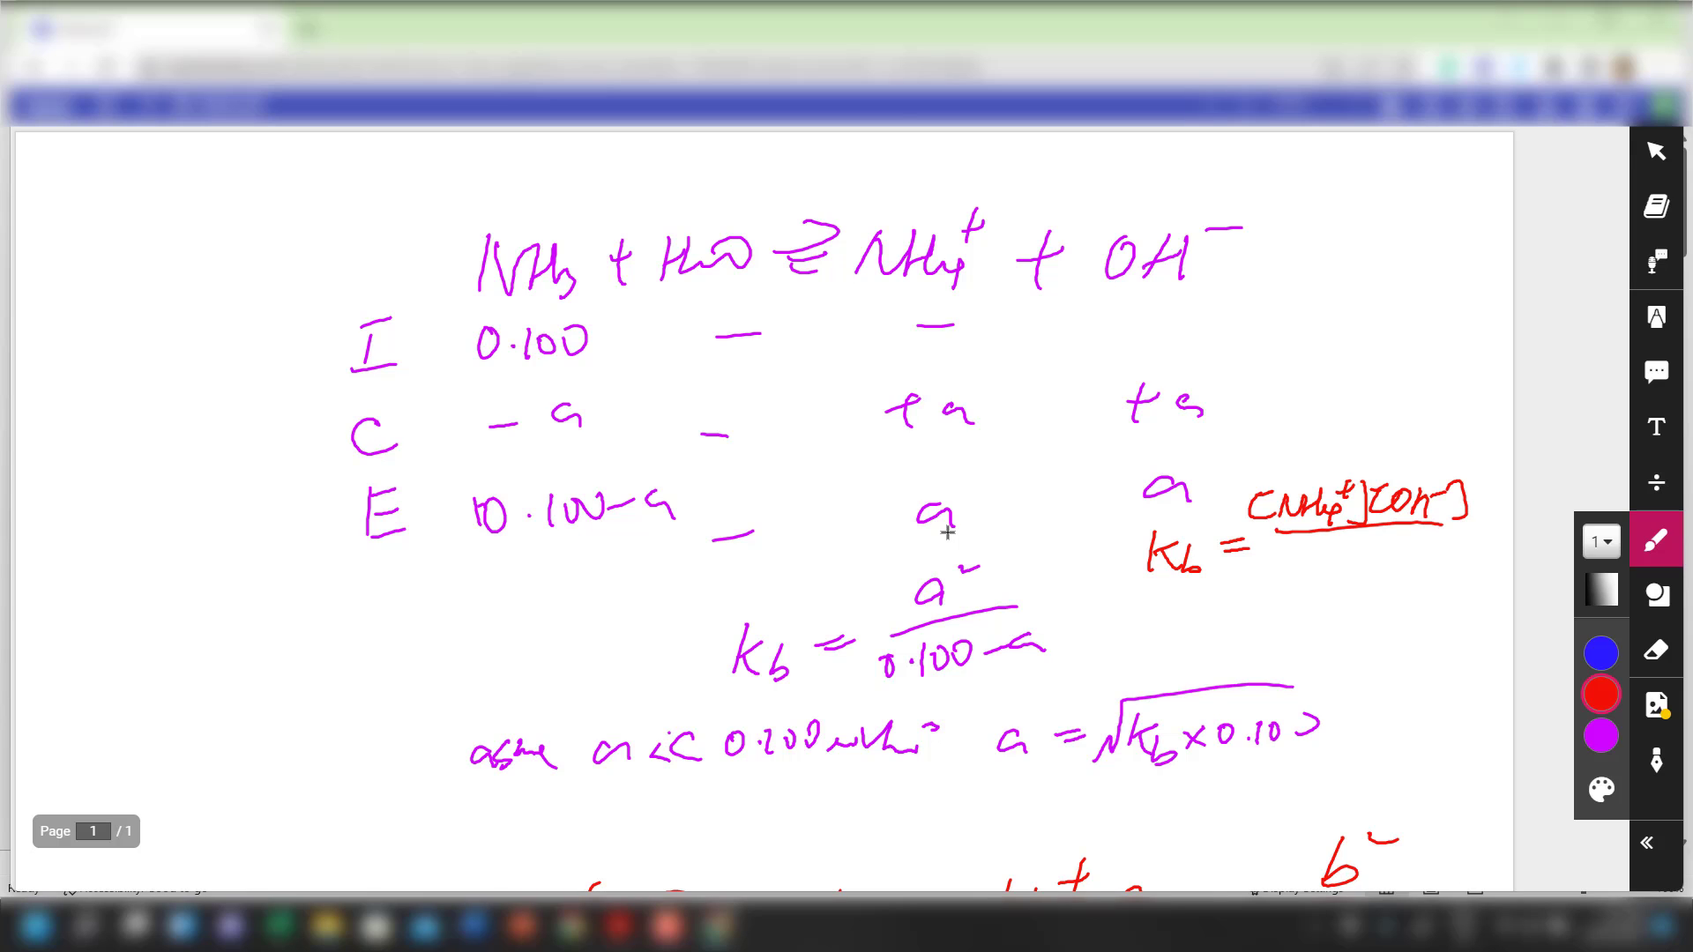
{"action": "mouse_move", "coordinate": [1331, 541]}
{"action": "left_mouse_down"}
{"action": "mouse_move", "coordinate": [1301, 547]}
{"action": "mouse_move", "coordinate": [1332, 568]}
{"action": "left_mouse_up"}
{"action": "mouse_move", "coordinate": [1333, 541]}
{"action": "left_mouse_down"}
{"action": "mouse_move", "coordinate": [1339, 569]}
{"action": "mouse_move", "coordinate": [1367, 540]}
{"action": "left_mouse_up"}
{"action": "left_click_drag", "start_coordinate": [1367, 537], "coordinate": [1375, 569]}
{"action": "left_click_drag", "start_coordinate": [1378, 556], "coordinate": [1394, 578]}
{"action": "left_click_drag", "start_coordinate": [1403, 539], "coordinate": [1400, 587]}
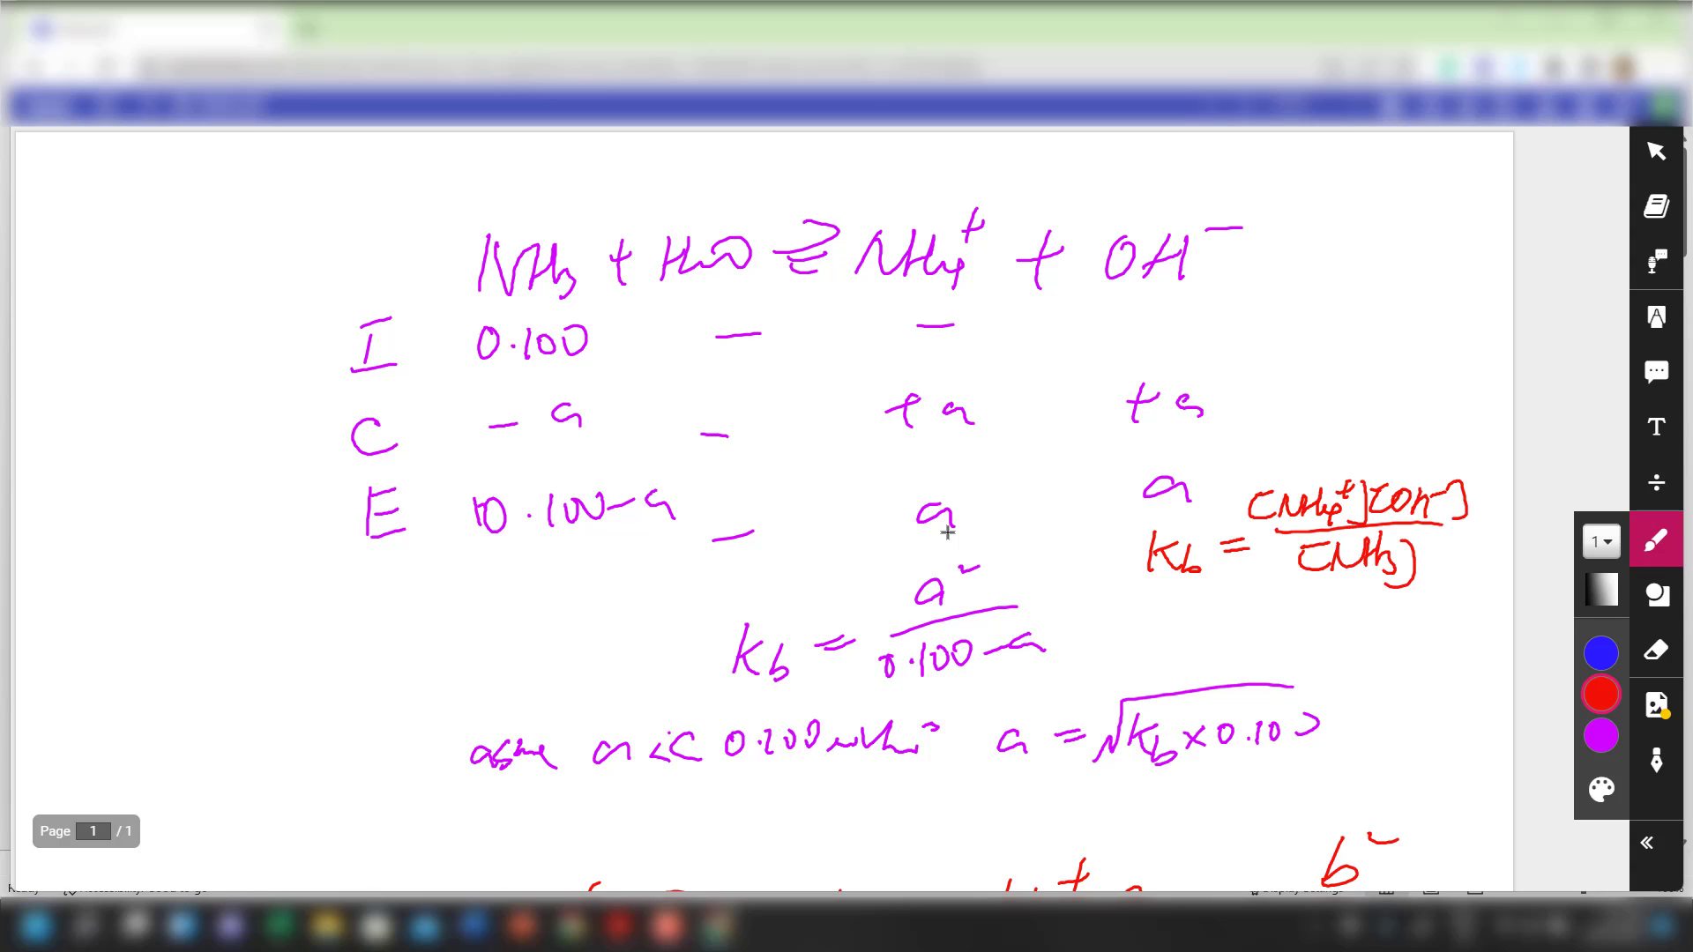
Handwrite the rearranged expression [OH-] = Kb[NH3]/[NH4+] in red above the Kb expression
{"action": "mouse_move", "coordinate": [1240, 333]}
{"action": "left_mouse_down"}
{"action": "mouse_move", "coordinate": [1233, 367]}
{"action": "mouse_move", "coordinate": [1252, 345]}
{"action": "mouse_move", "coordinate": [1274, 367]}
{"action": "left_mouse_up"}
{"action": "left_click_drag", "start_coordinate": [1273, 356], "coordinate": [1287, 344]}
{"action": "mouse_move", "coordinate": [1288, 344]}
{"action": "left_mouse_down"}
{"action": "mouse_move", "coordinate": [1286, 367]}
{"action": "mouse_move", "coordinate": [1307, 335]}
{"action": "left_mouse_up"}
{"action": "mouse_move", "coordinate": [1309, 334]}
{"action": "left_mouse_down"}
{"action": "mouse_move", "coordinate": [1314, 366]}
{"action": "mouse_move", "coordinate": [1346, 339]}
{"action": "left_mouse_up"}
{"action": "left_click_drag", "start_coordinate": [1326, 351], "coordinate": [1346, 349]}
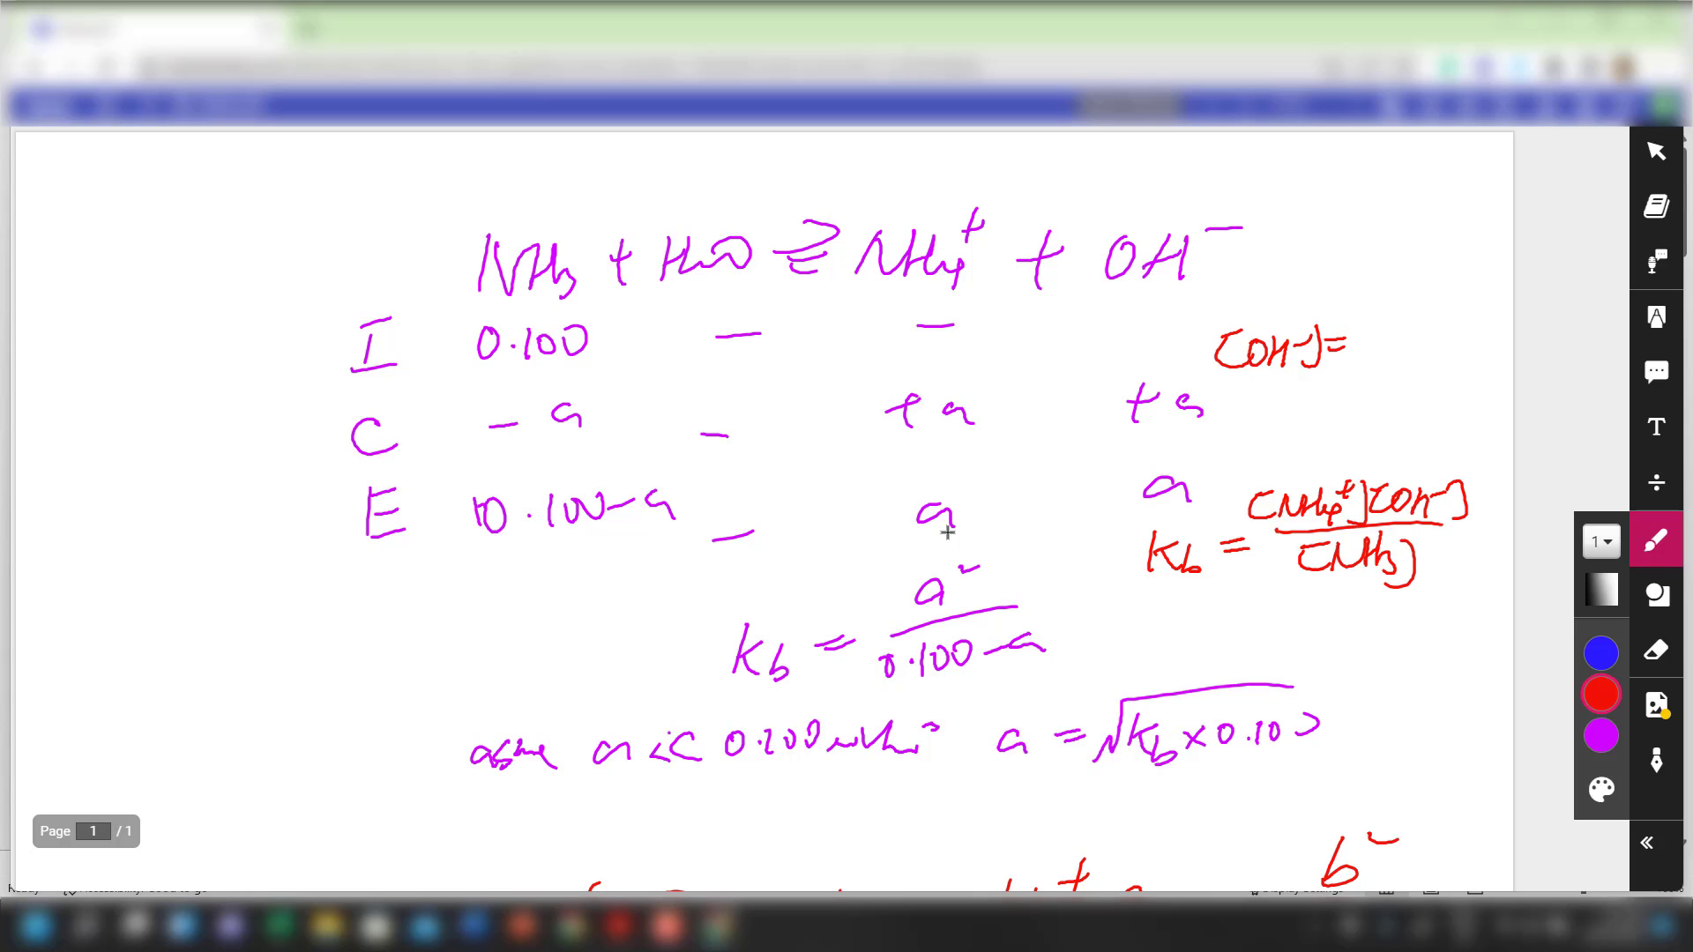
{"action": "left_click_drag", "start_coordinate": [1360, 288], "coordinate": [1359, 319]}
{"action": "mouse_move", "coordinate": [1374, 295]}
{"action": "left_mouse_down"}
{"action": "mouse_move", "coordinate": [1373, 319]}
{"action": "mouse_move", "coordinate": [1422, 316]}
{"action": "mouse_move", "coordinate": [1446, 289]}
{"action": "mouse_move", "coordinate": [1471, 323]}
{"action": "left_mouse_up"}
{"action": "mouse_move", "coordinate": [1360, 335]}
{"action": "left_mouse_down"}
{"action": "mouse_move", "coordinate": [1492, 327]}
{"action": "mouse_move", "coordinate": [1376, 369]}
{"action": "mouse_move", "coordinate": [1462, 372]}
{"action": "left_mouse_up"}
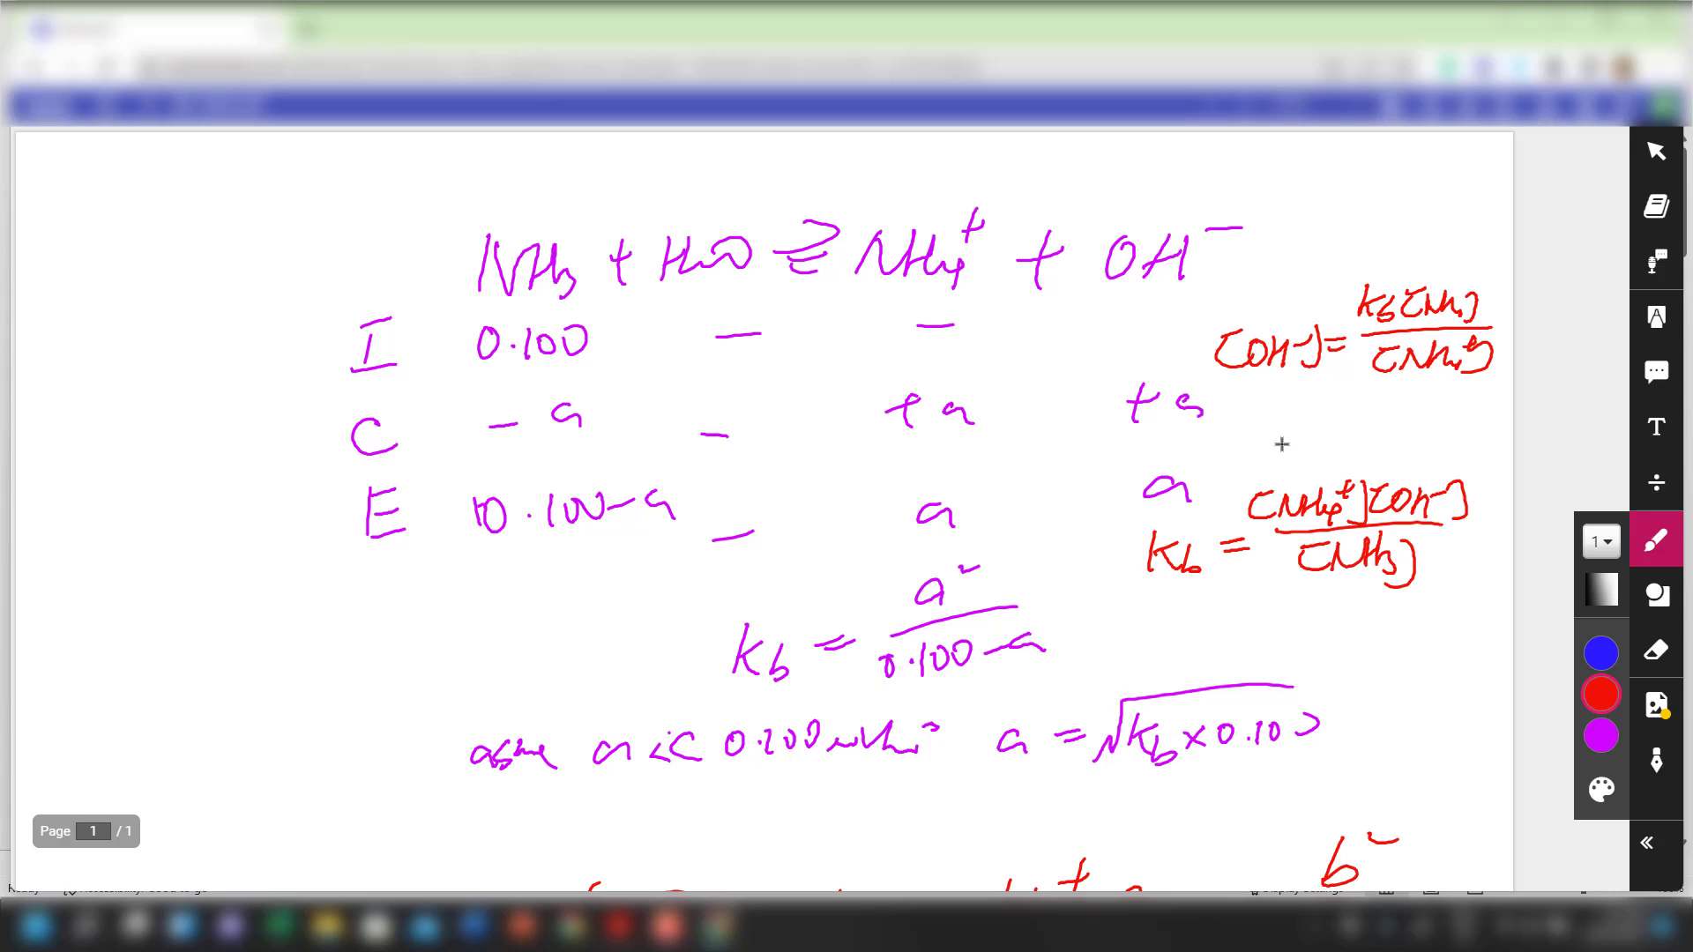
Switch back to Excel and begin the pH formula in L6 with =(10^$F$3, using an absolute reference to the pKb
{"action": "left_click", "coordinate": [1558, 20]}
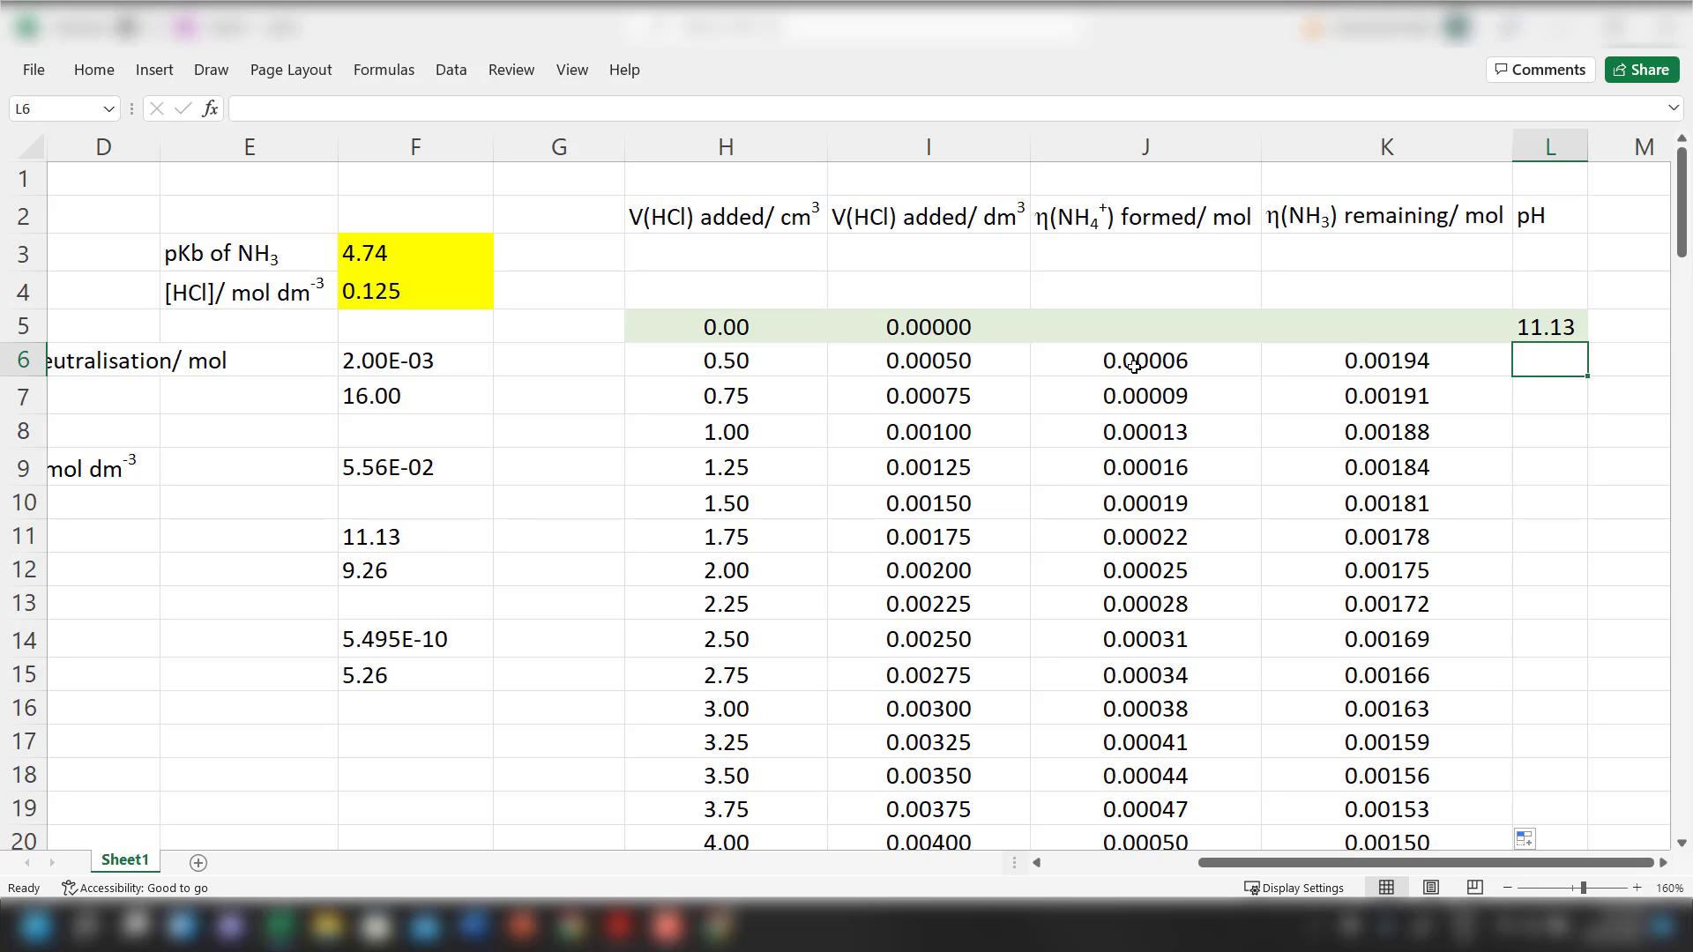
{"action": "scroll", "coordinate": [1134, 366], "scroll_direction": "right", "scroll_amount": 3}
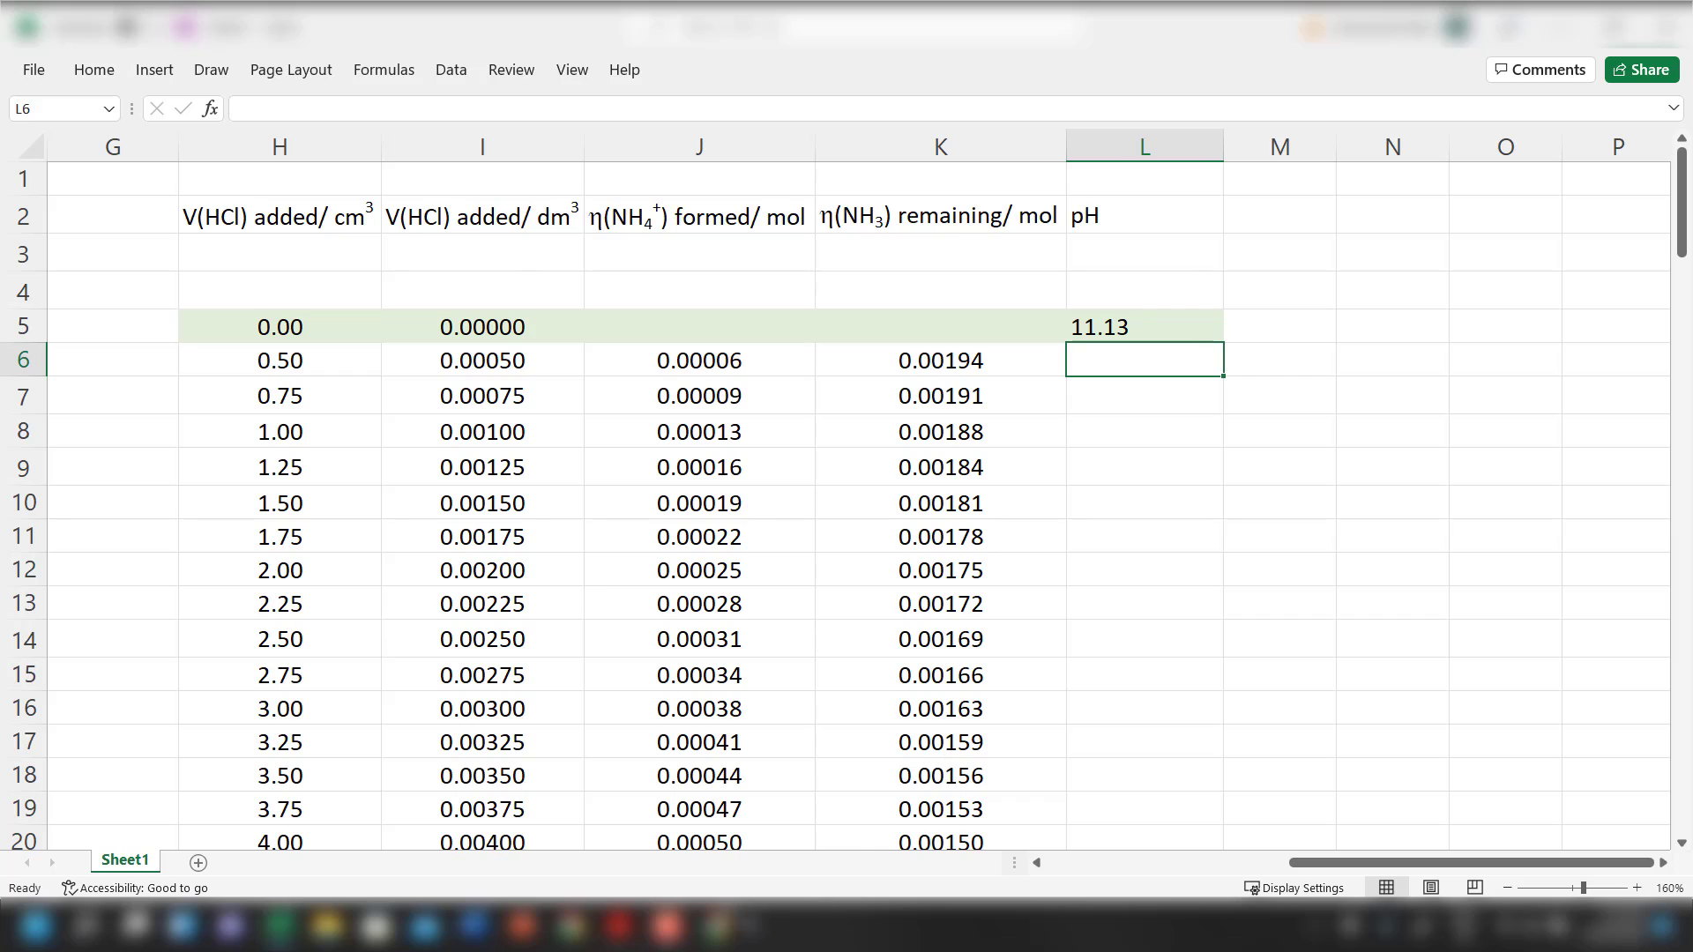
{"action": "left_click", "coordinate": [737, 924]}
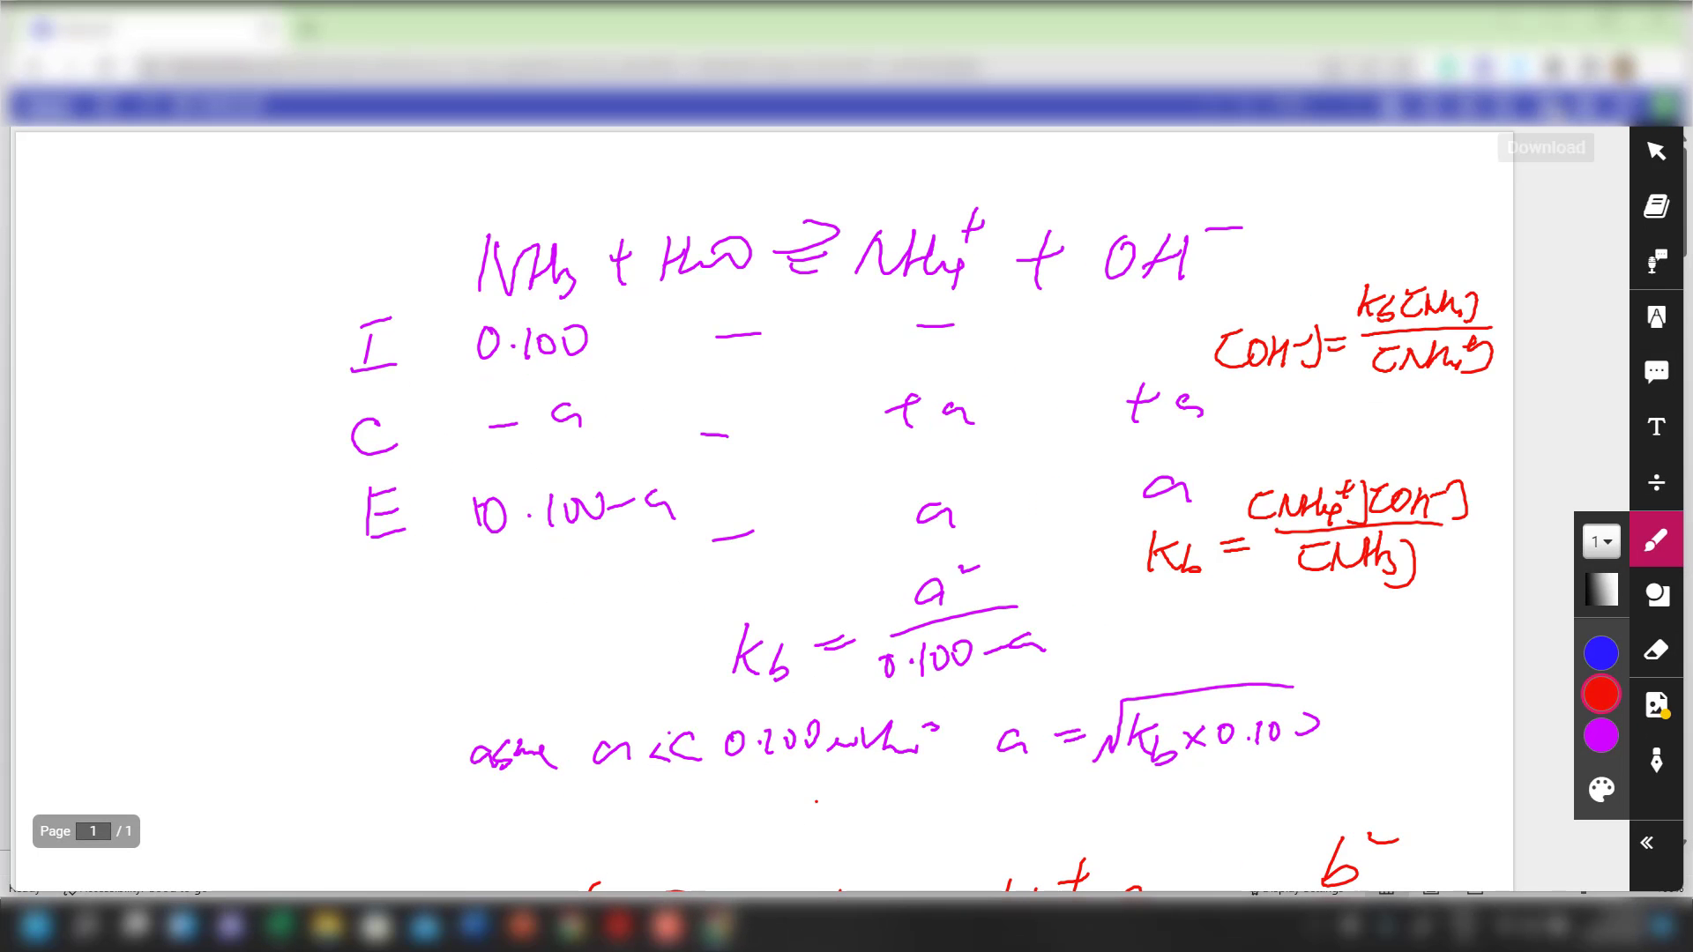
{"action": "left_click", "coordinate": [1556, 18]}
{"action": "left_click", "coordinate": [1111, 393]}
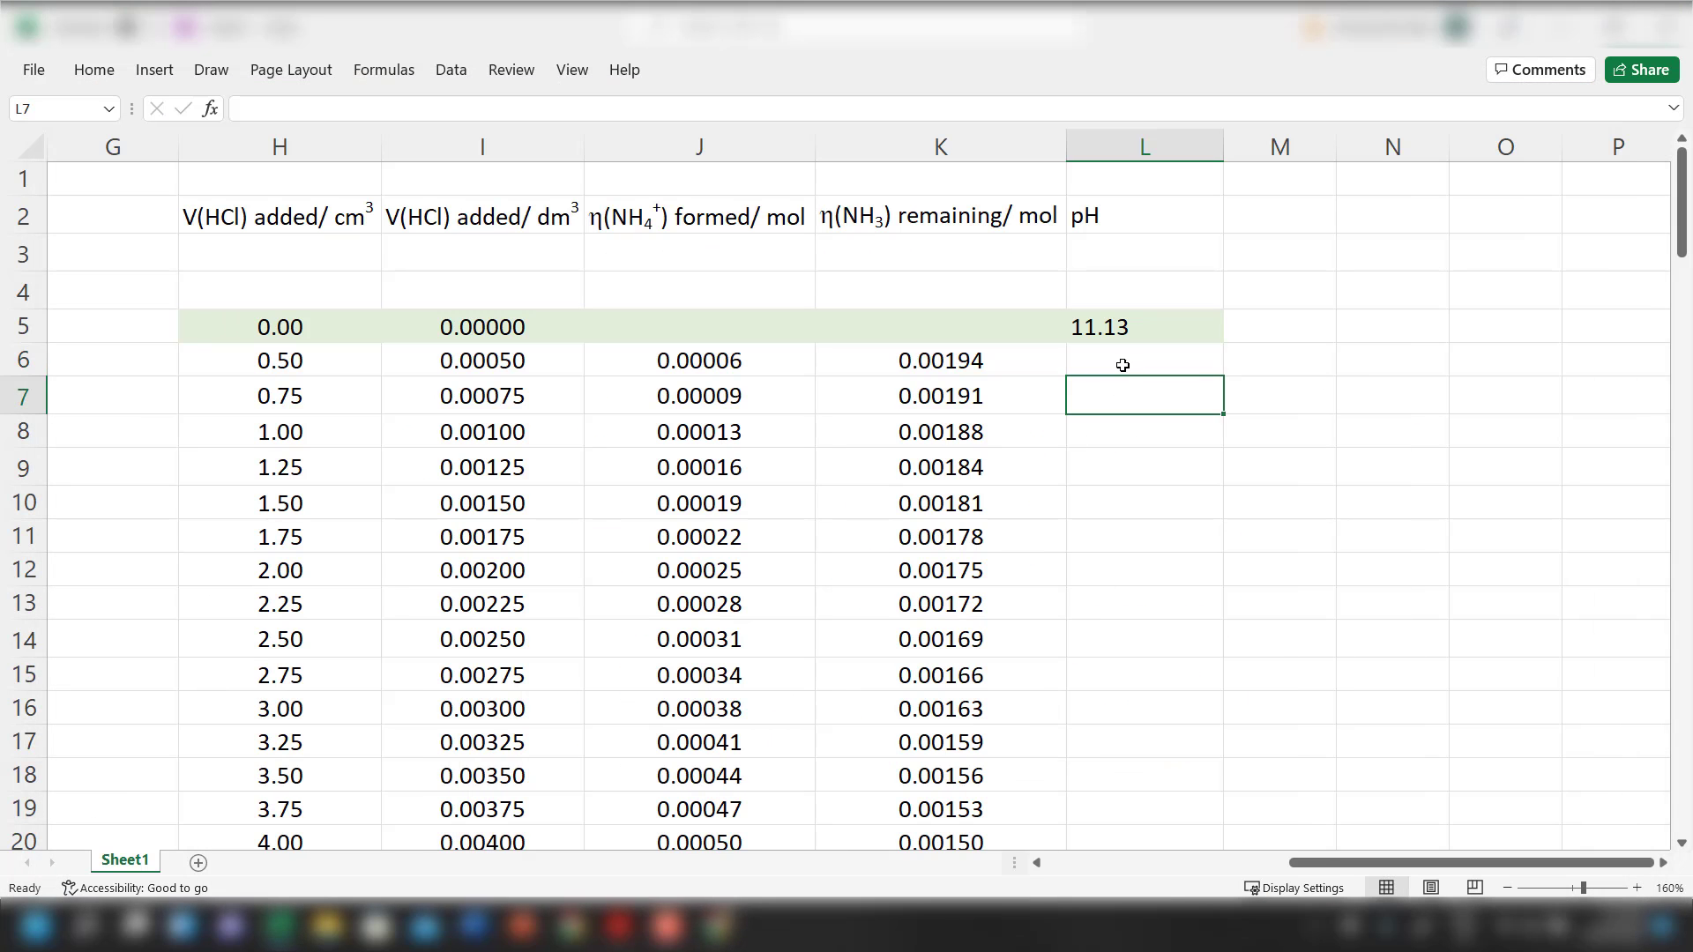
{"action": "left_click", "coordinate": [1125, 364]}
{"action": "left_click", "coordinate": [1180, 417]}
{"action": "left_click", "coordinate": [1188, 366]}
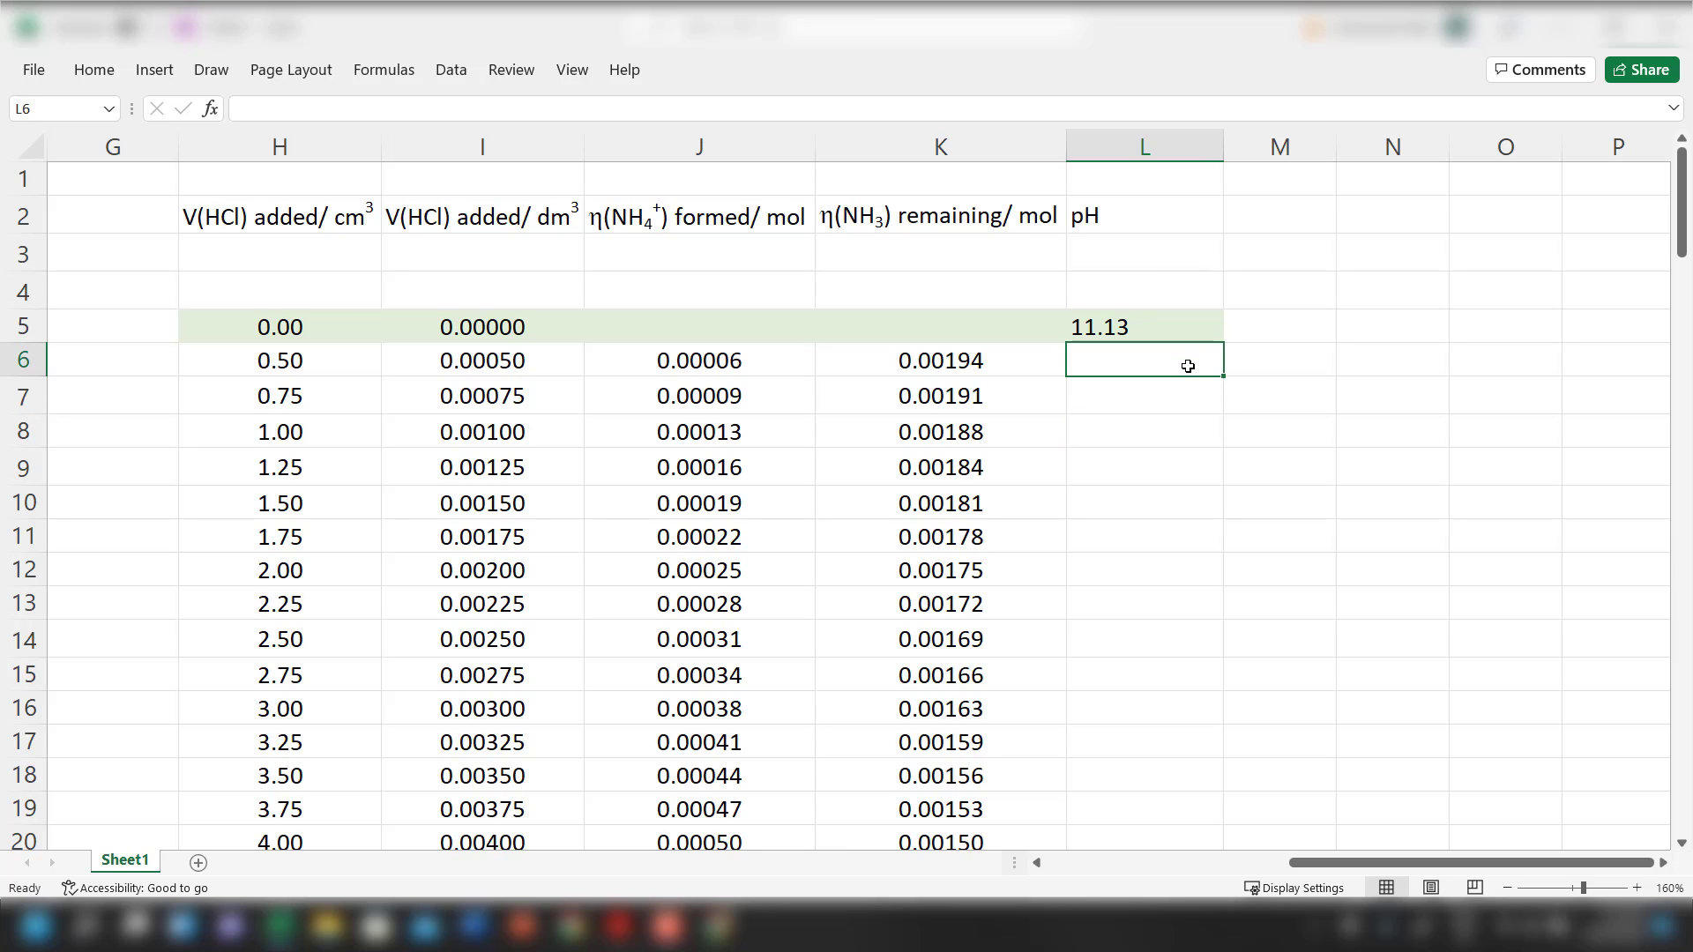
{"action": "type", "text": "="}
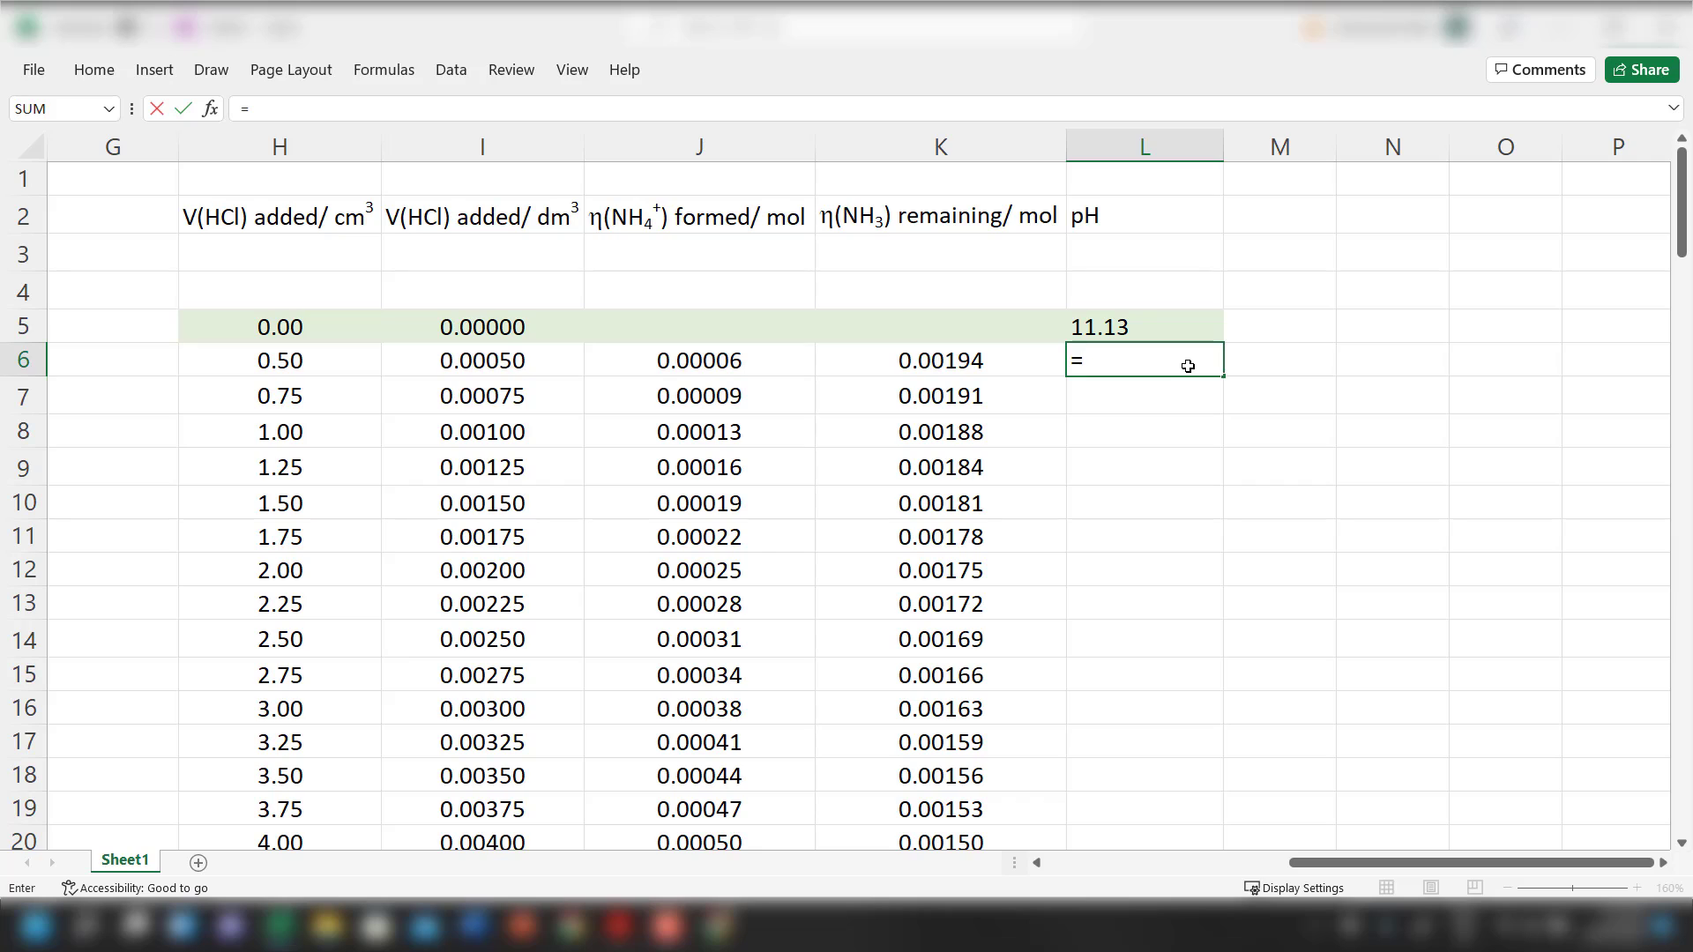
{"action": "type", "text": "(10^"}
{"action": "left_click", "coordinate": [1090, 864]}
{"action": "left_click", "coordinate": [834, 256]}
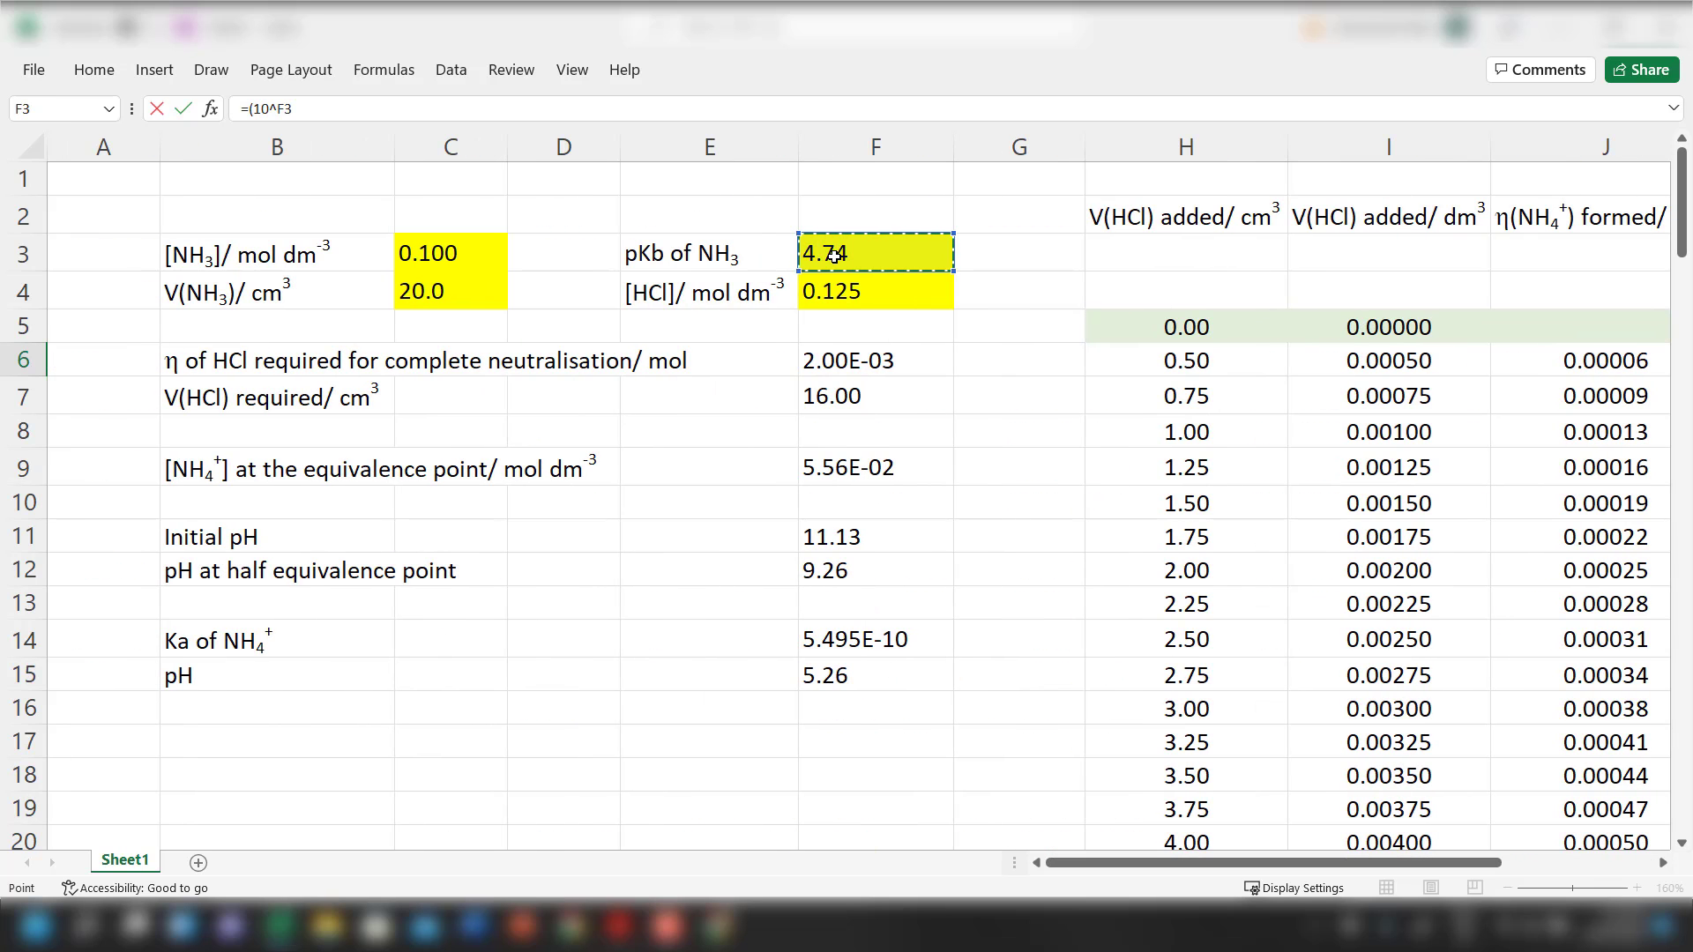
{"action": "left_click", "coordinate": [277, 108]}
{"action": "type", "text": "$"}
{"action": "key", "text": "Right"}
{"action": "type", "text": "$"}
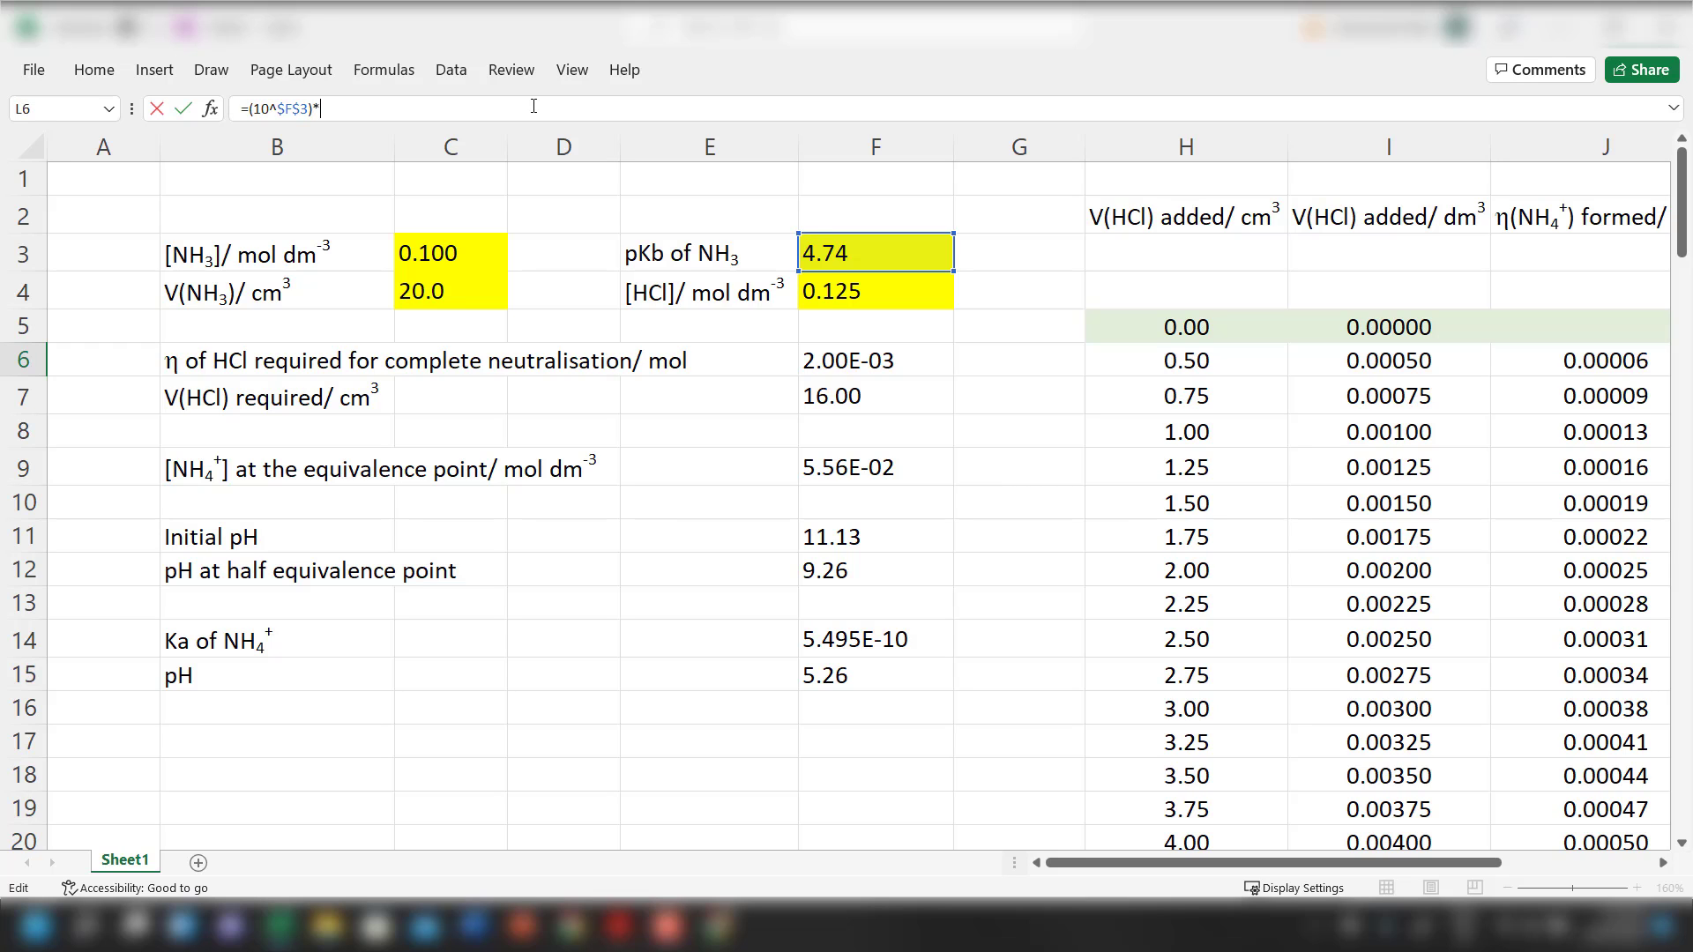
Complete the L6 formula by multiplying by the ammonia-to-ammonium mole ratio, making it =(10^$F$3)*(K6/J6)
{"action": "left_click_drag", "start_coordinate": [1258, 862], "coordinate": [1436, 848]}
{"action": "type", "text": ")*("}
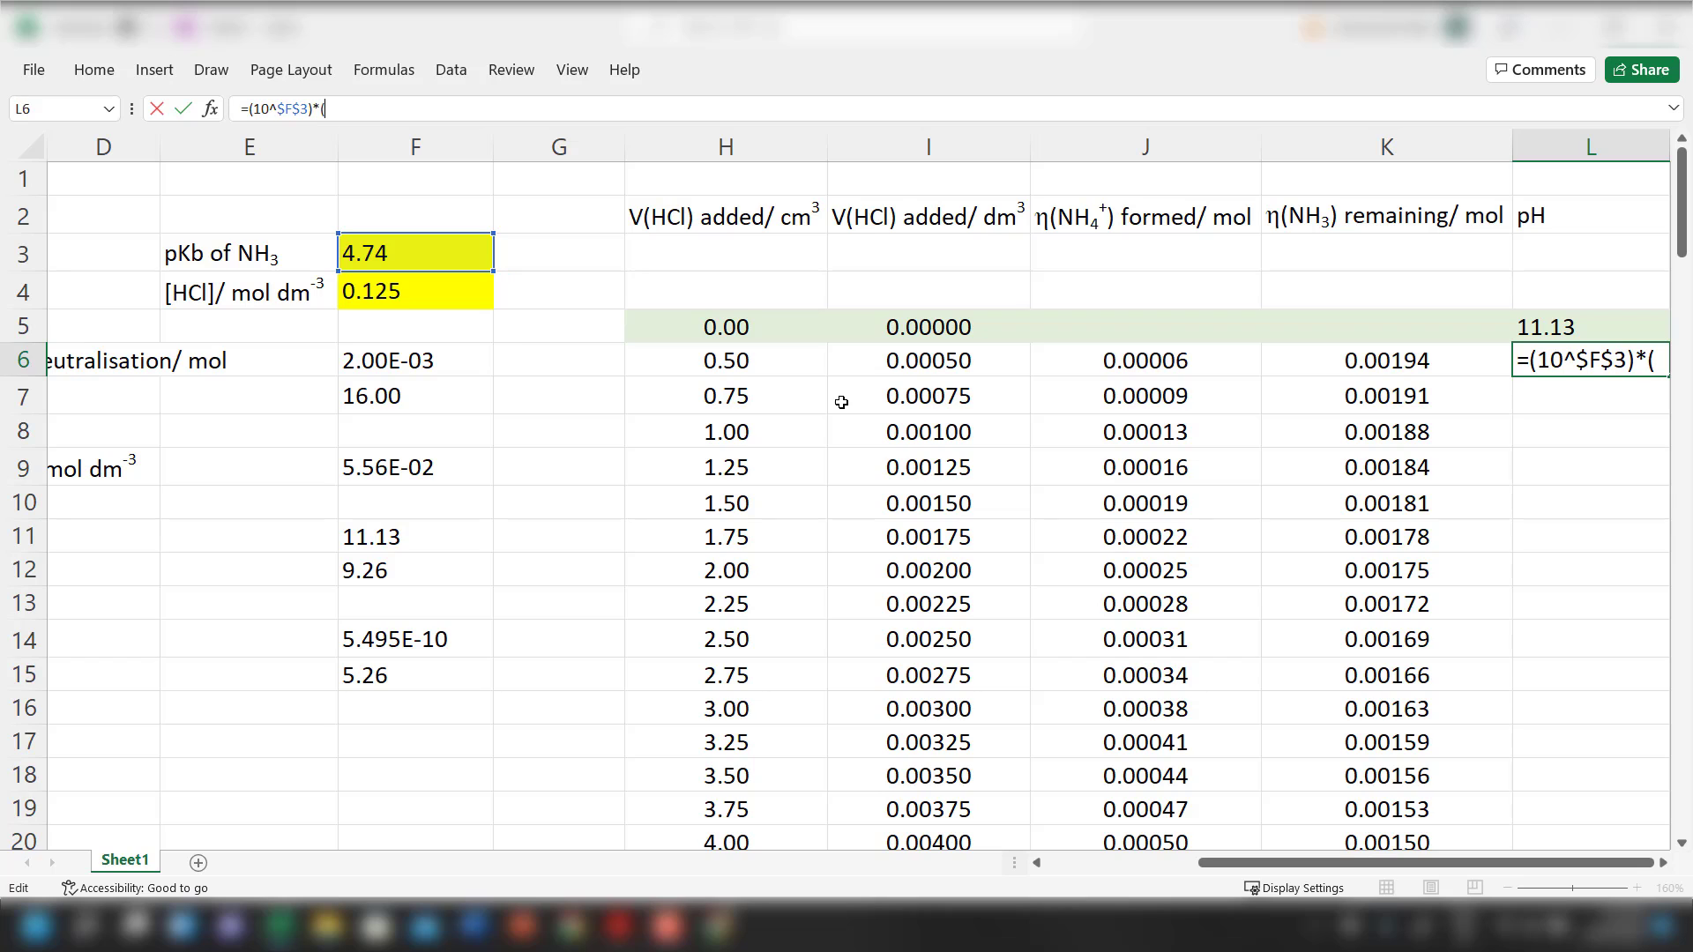
{"action": "left_click", "coordinate": [1356, 359]}
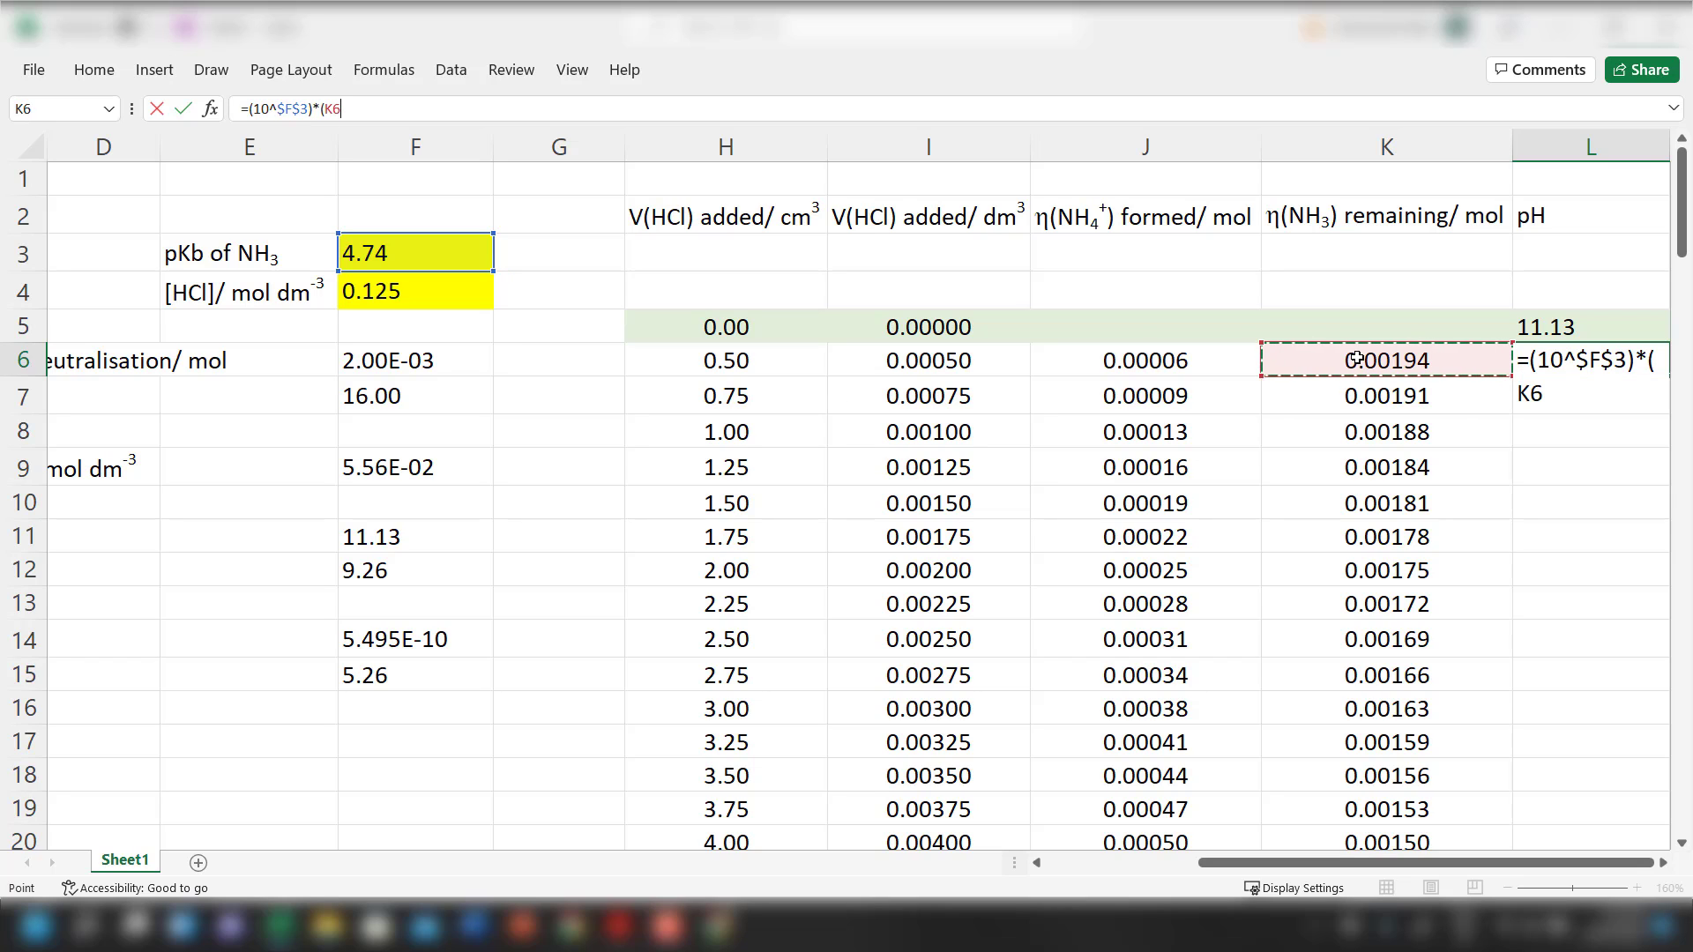
{"action": "type", "text": "/"}
{"action": "left_click", "coordinate": [1188, 360]}
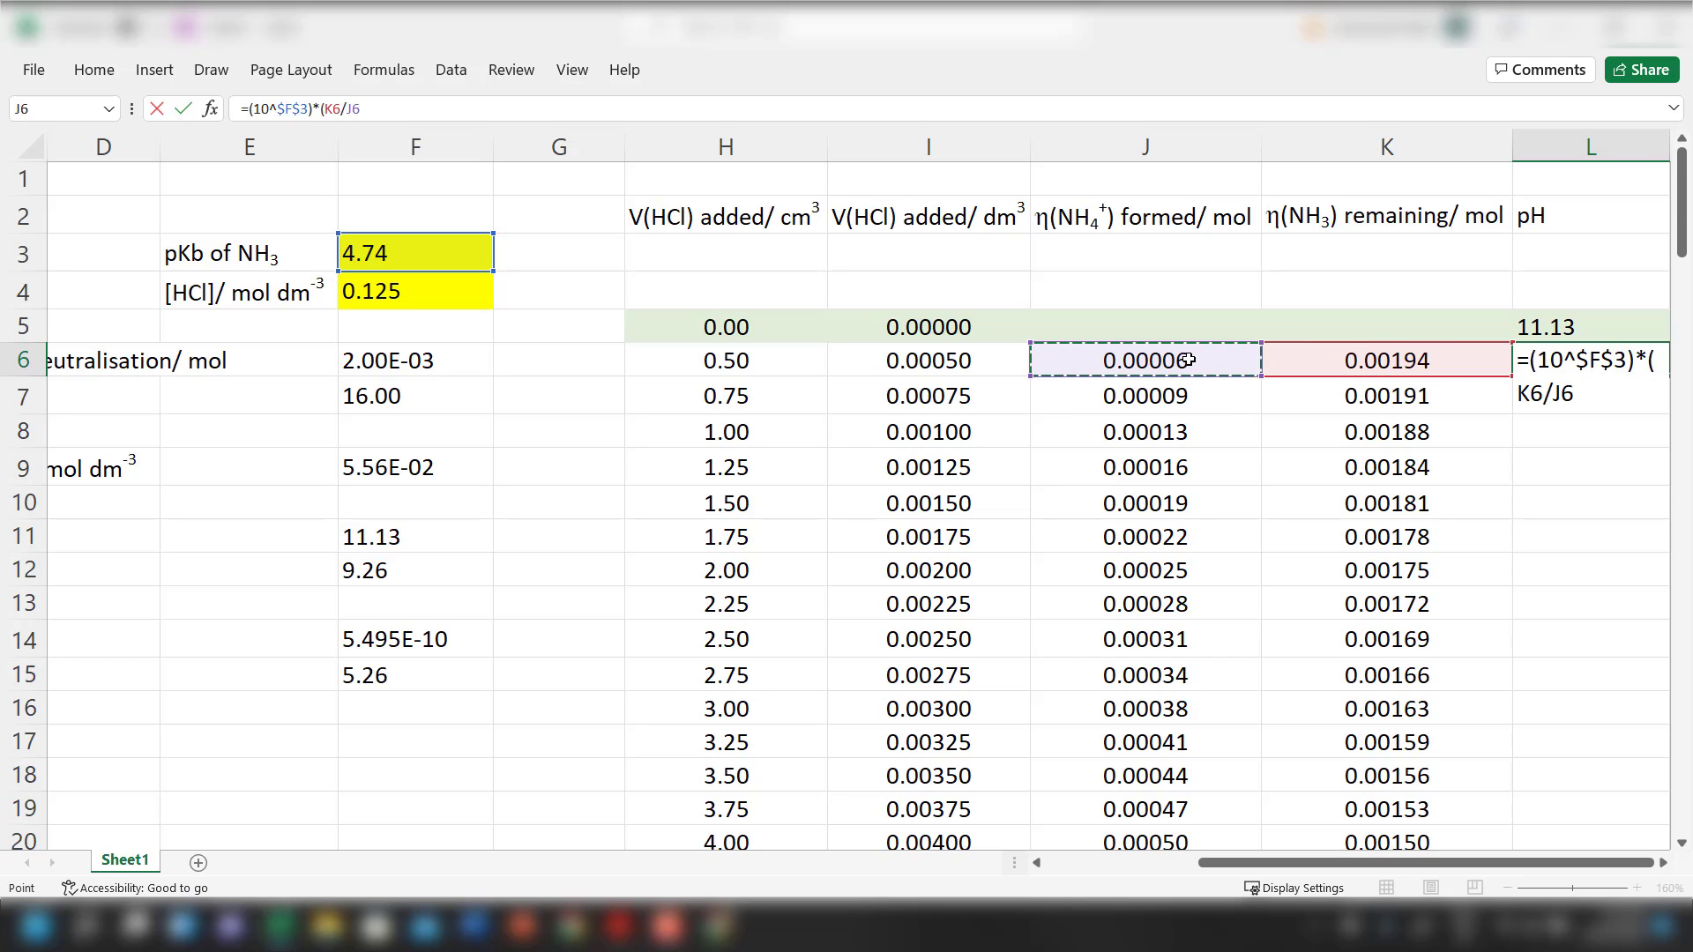
{"action": "key", "text": "Return"}
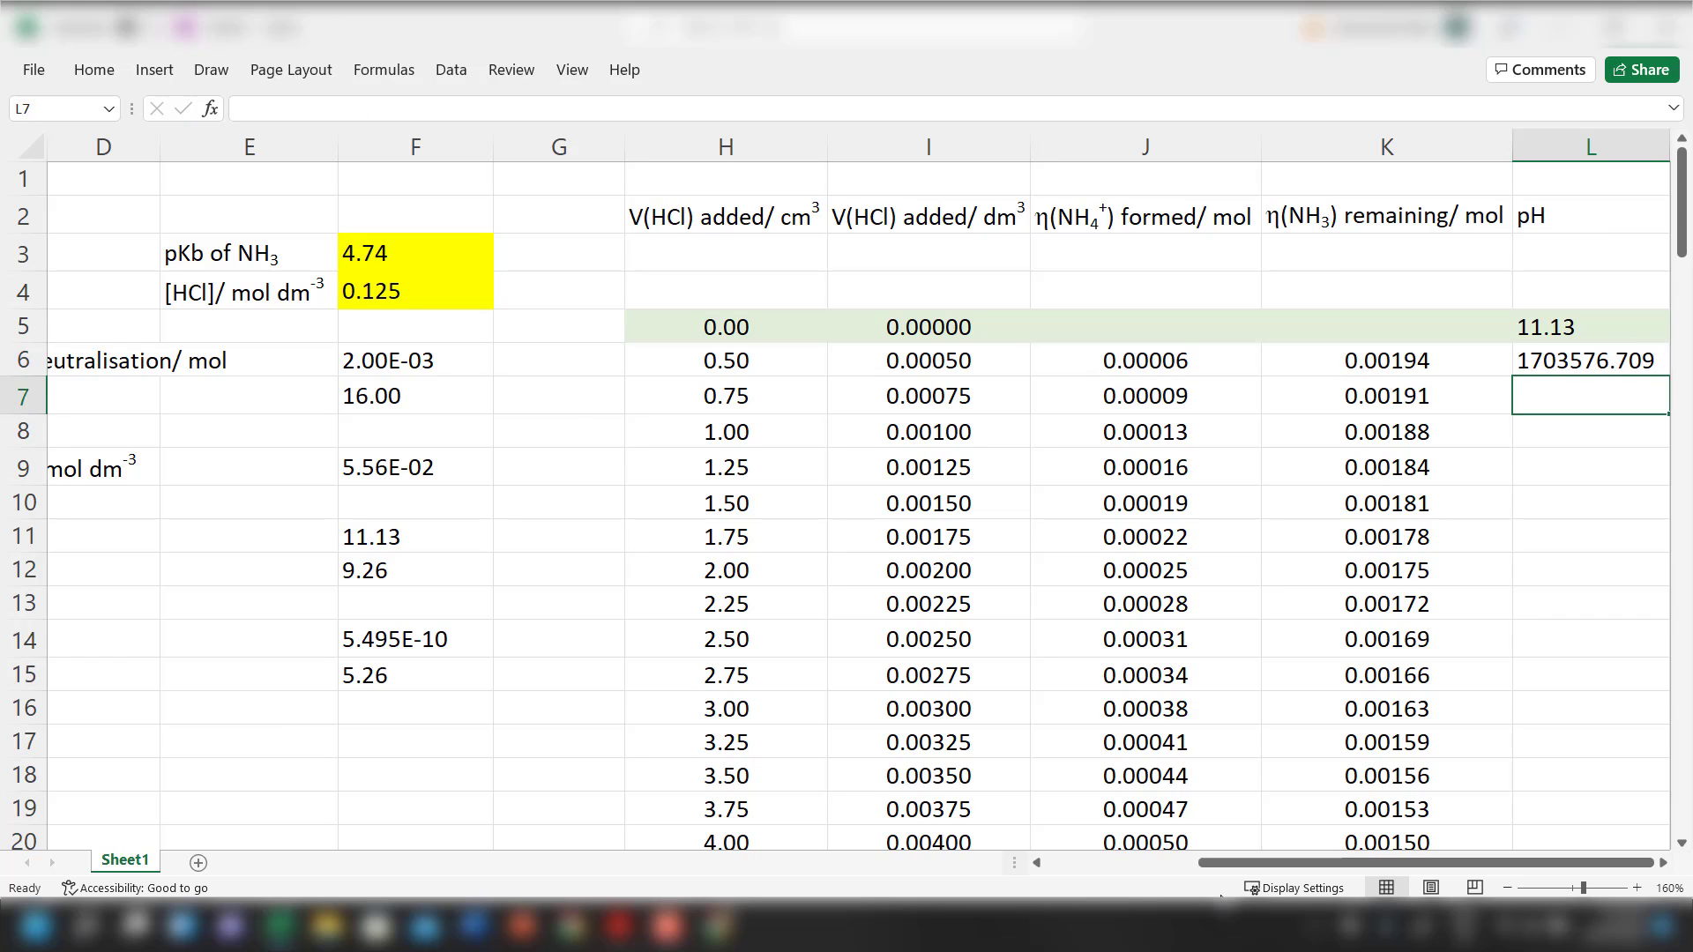
Make the exponent in the L6 formula negative so it reads =(10^-$F$3)*(K6/J6)
{"action": "left_click", "coordinate": [1662, 864]}
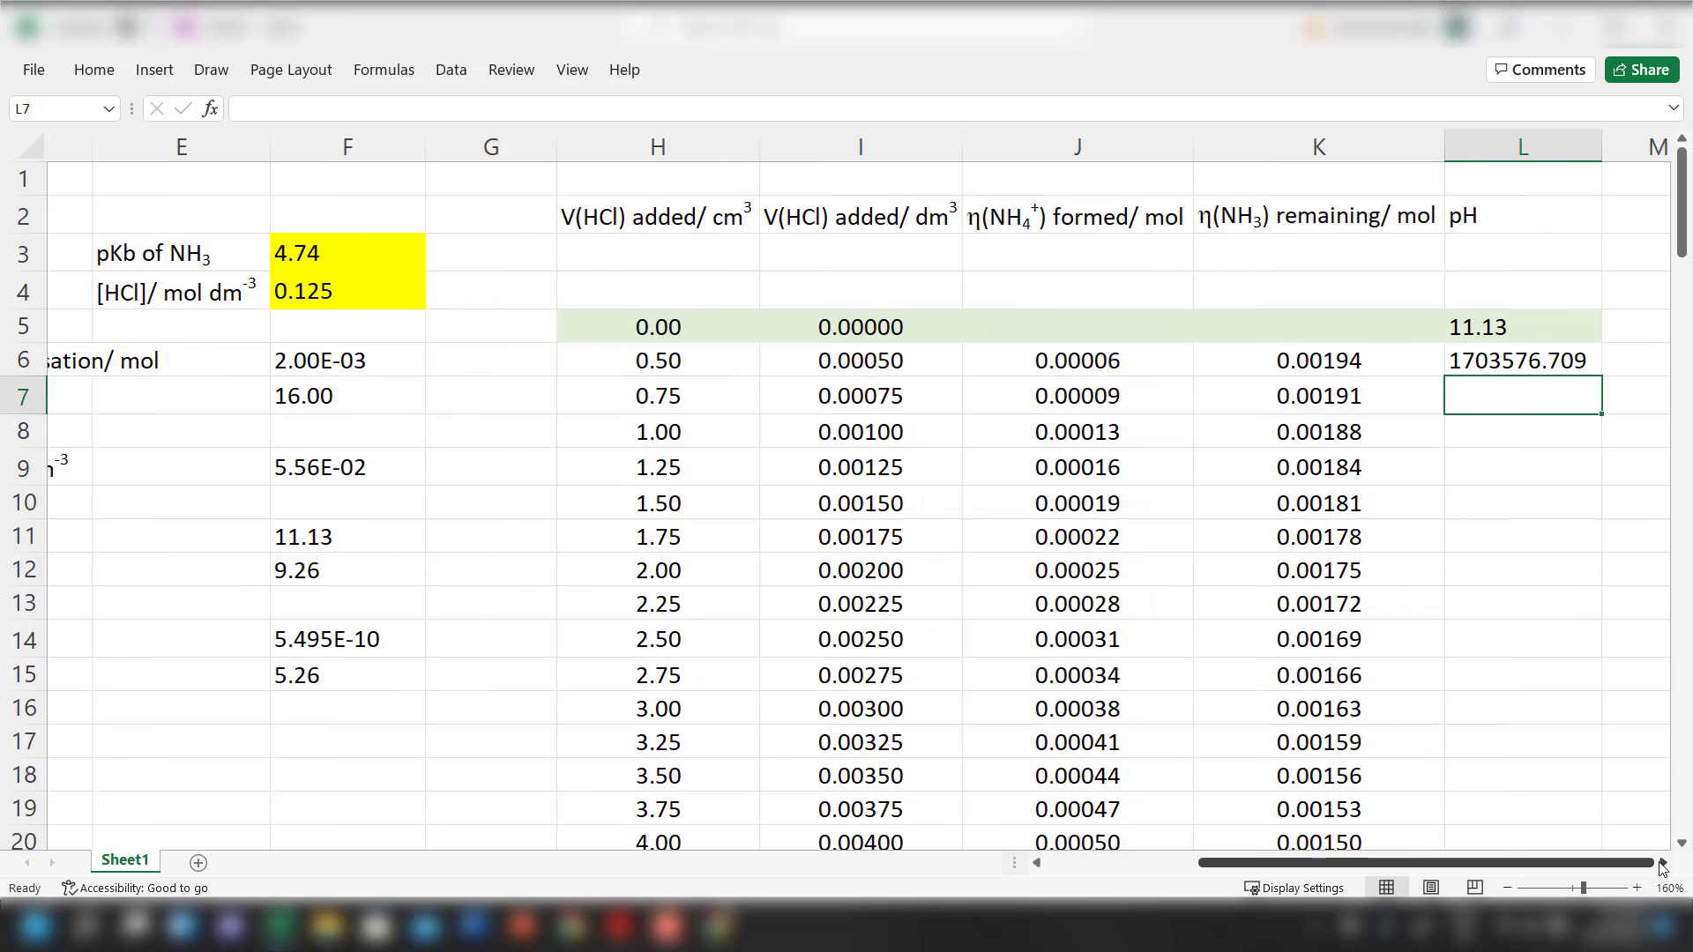
{"action": "left_click", "coordinate": [1662, 864]}
{"action": "left_click", "coordinate": [1331, 360]}
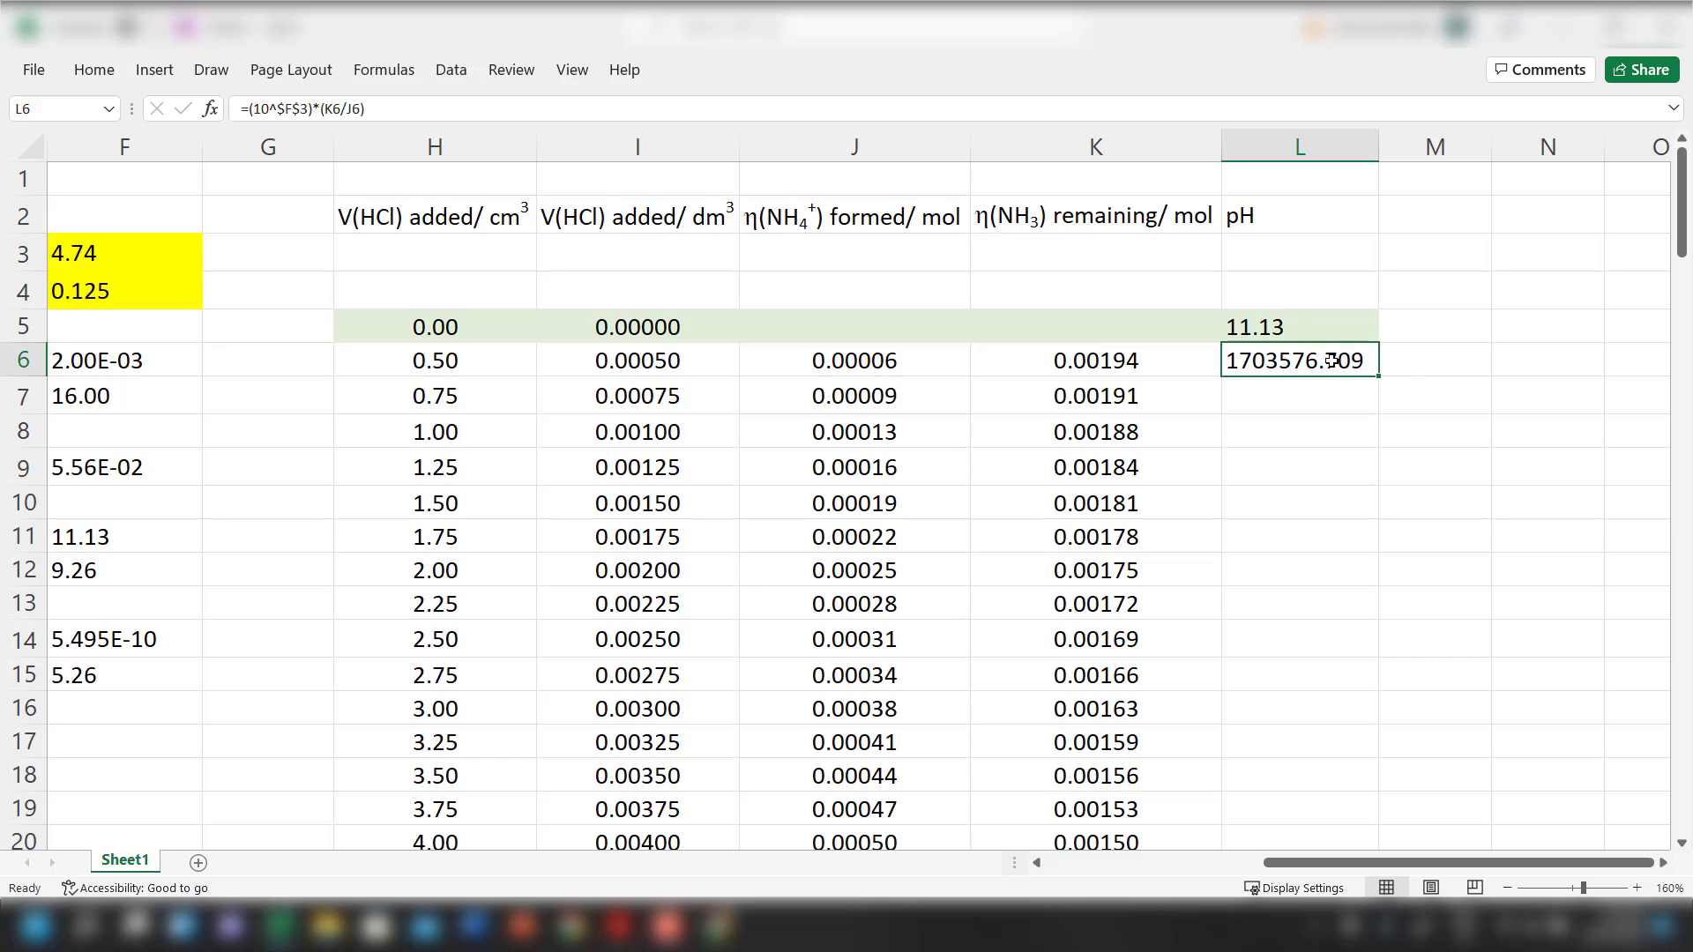
{"action": "double_click", "coordinate": [1332, 360]}
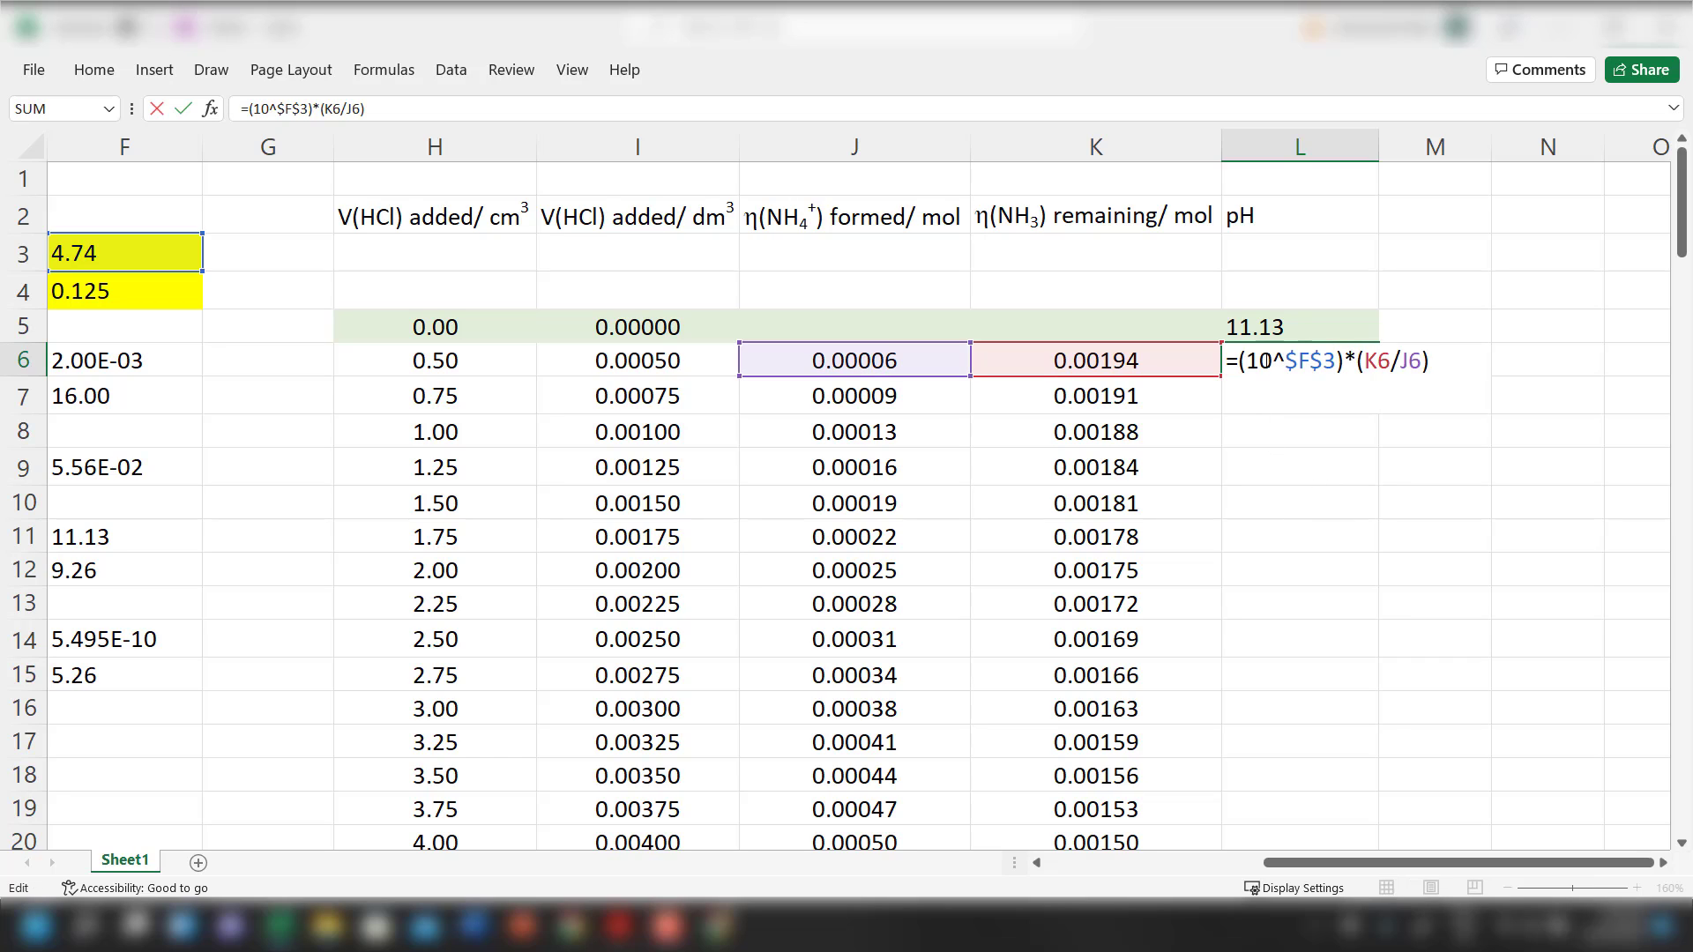
{"action": "left_click", "coordinate": [1288, 364]}
{"action": "type", "text": "-"}
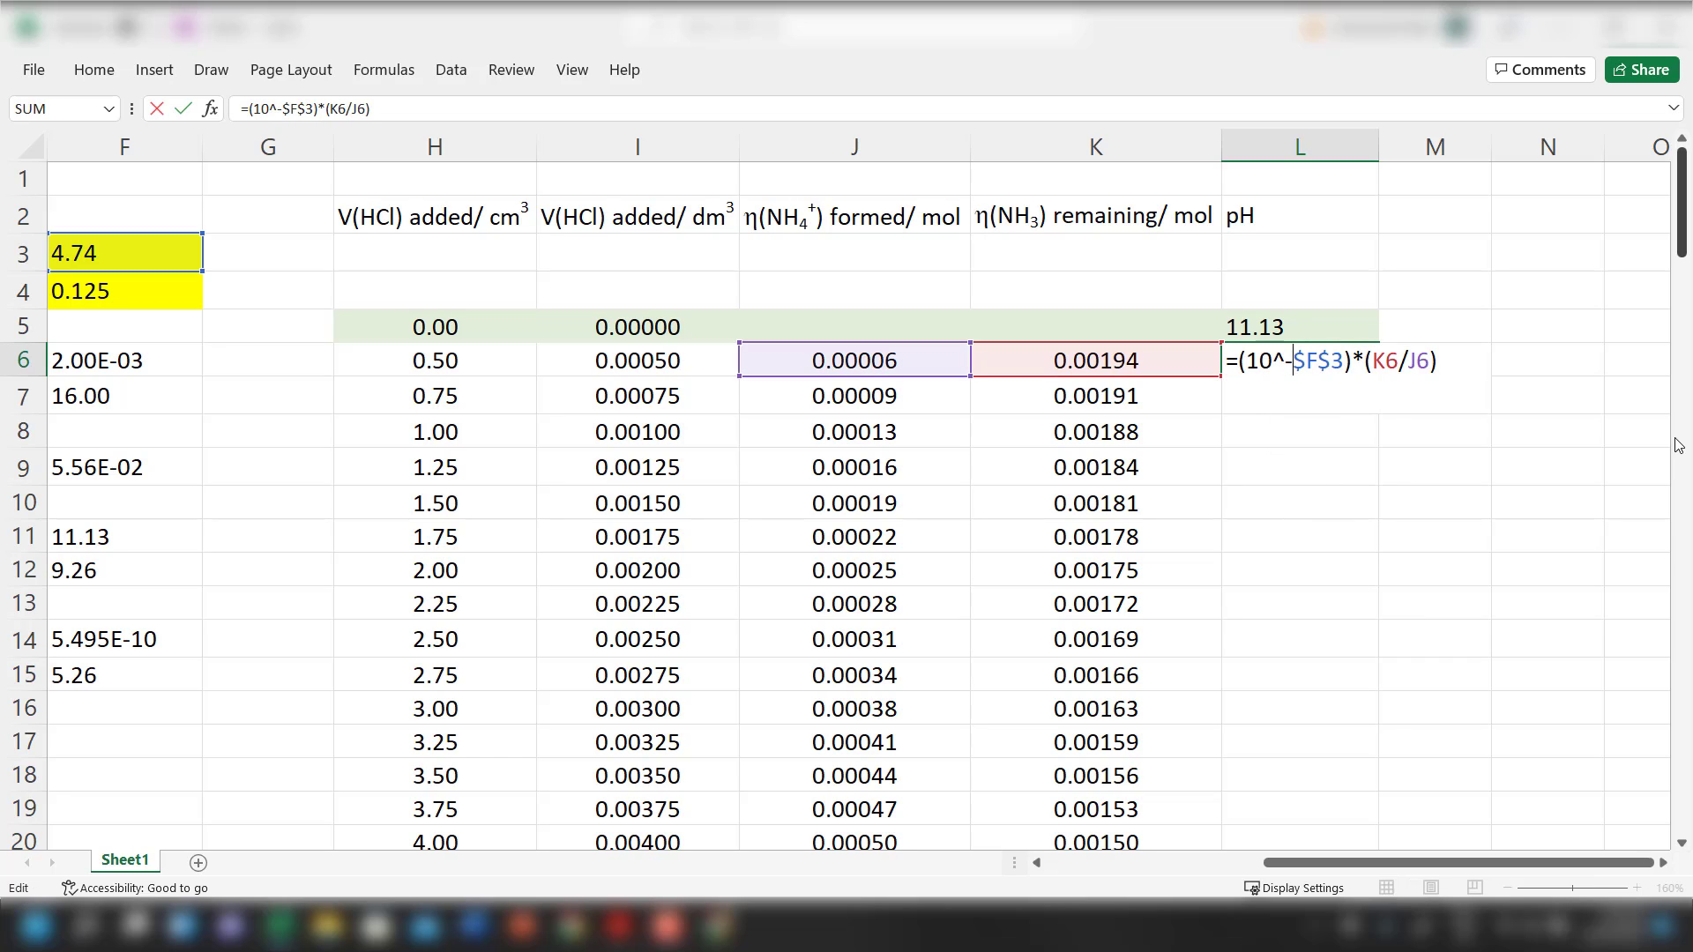
{"action": "key", "text": "Return"}
{"action": "key", "text": "Up"}
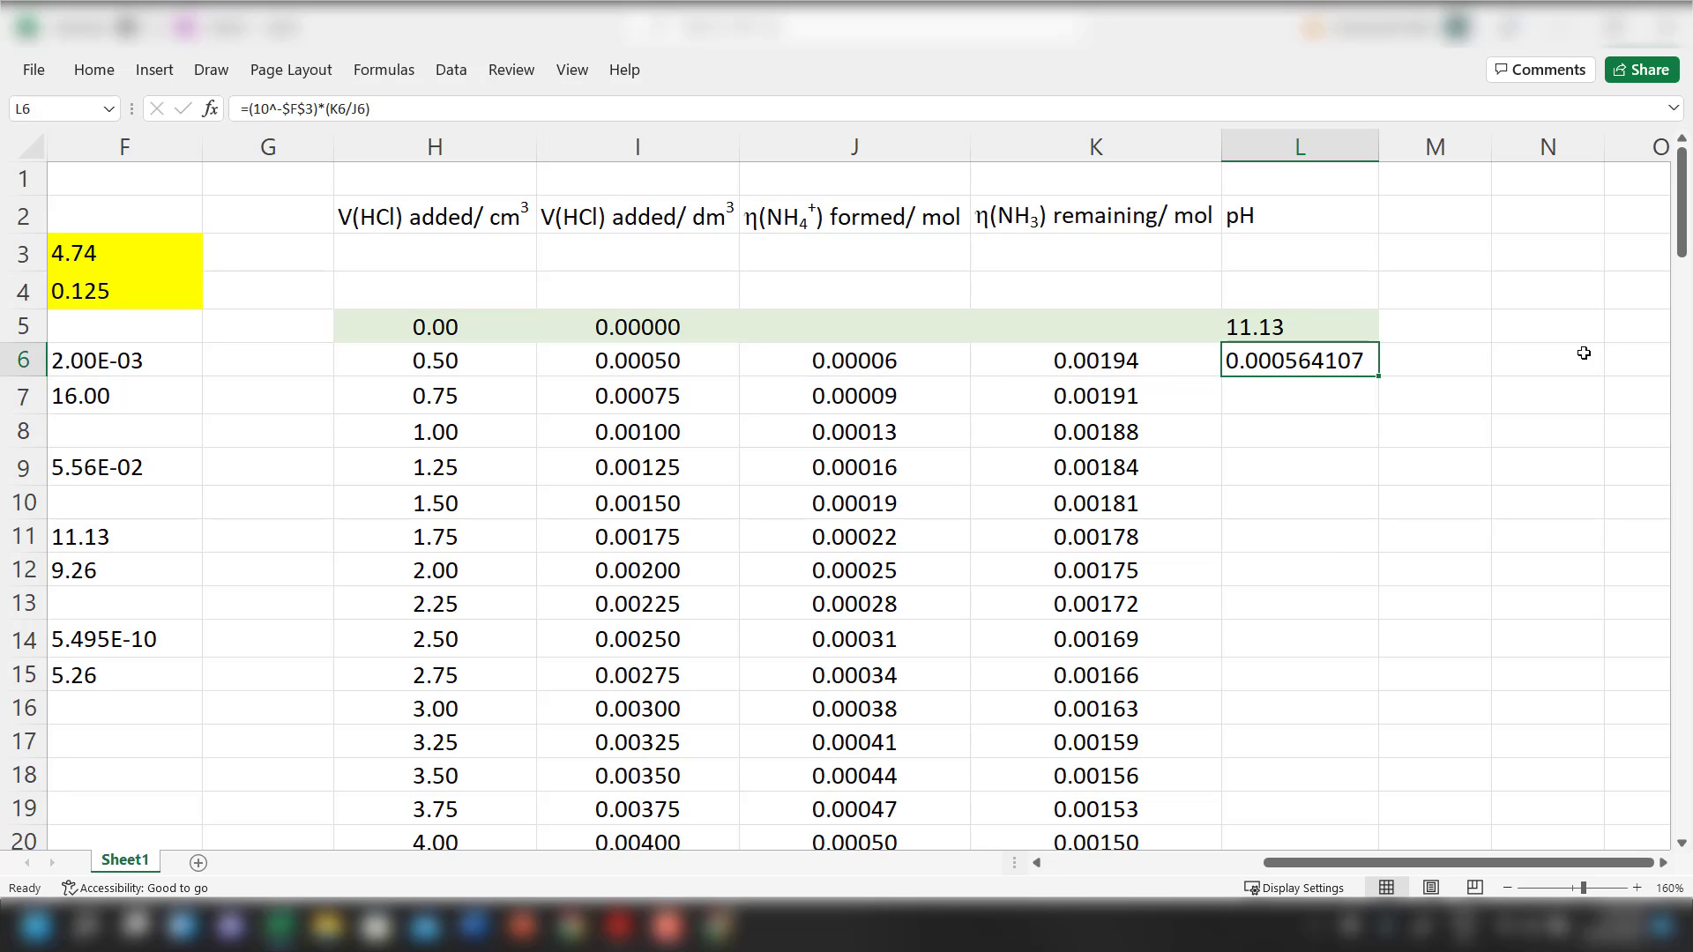
Wrap the L6 expression in a negative logarithm, making it =-log((10^-$F$3)*(K6/J6))
{"action": "double_click", "coordinate": [1264, 368]}
{"action": "left_click", "coordinate": [1243, 364]}
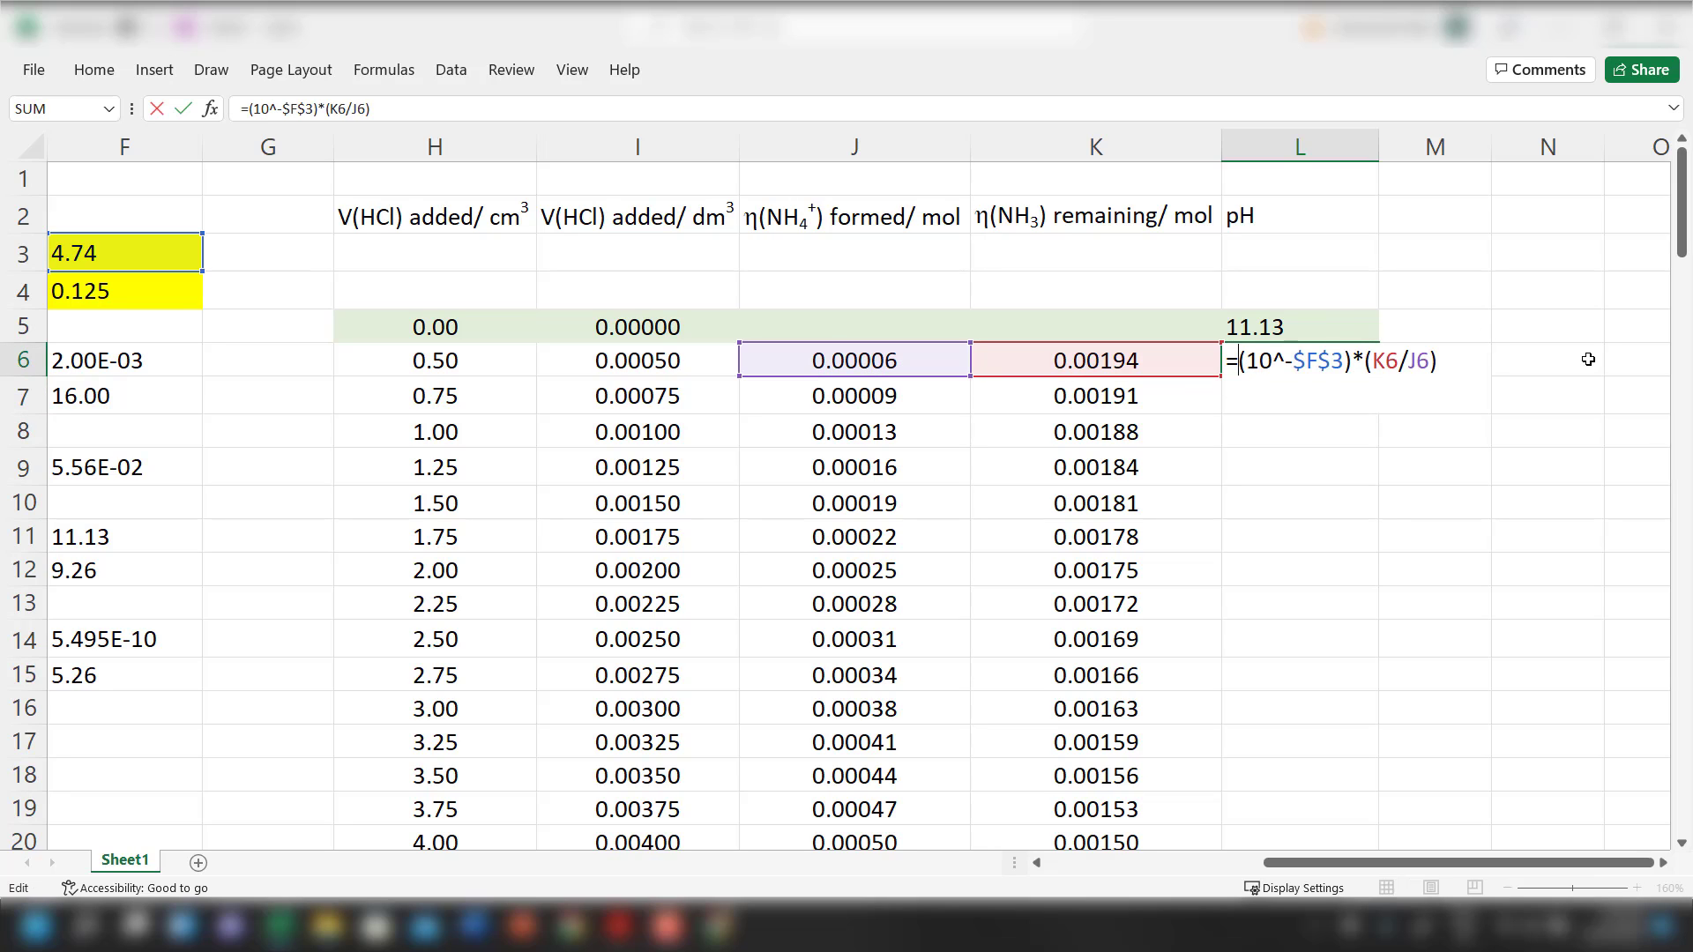
{"action": "type", "text": "-log("}
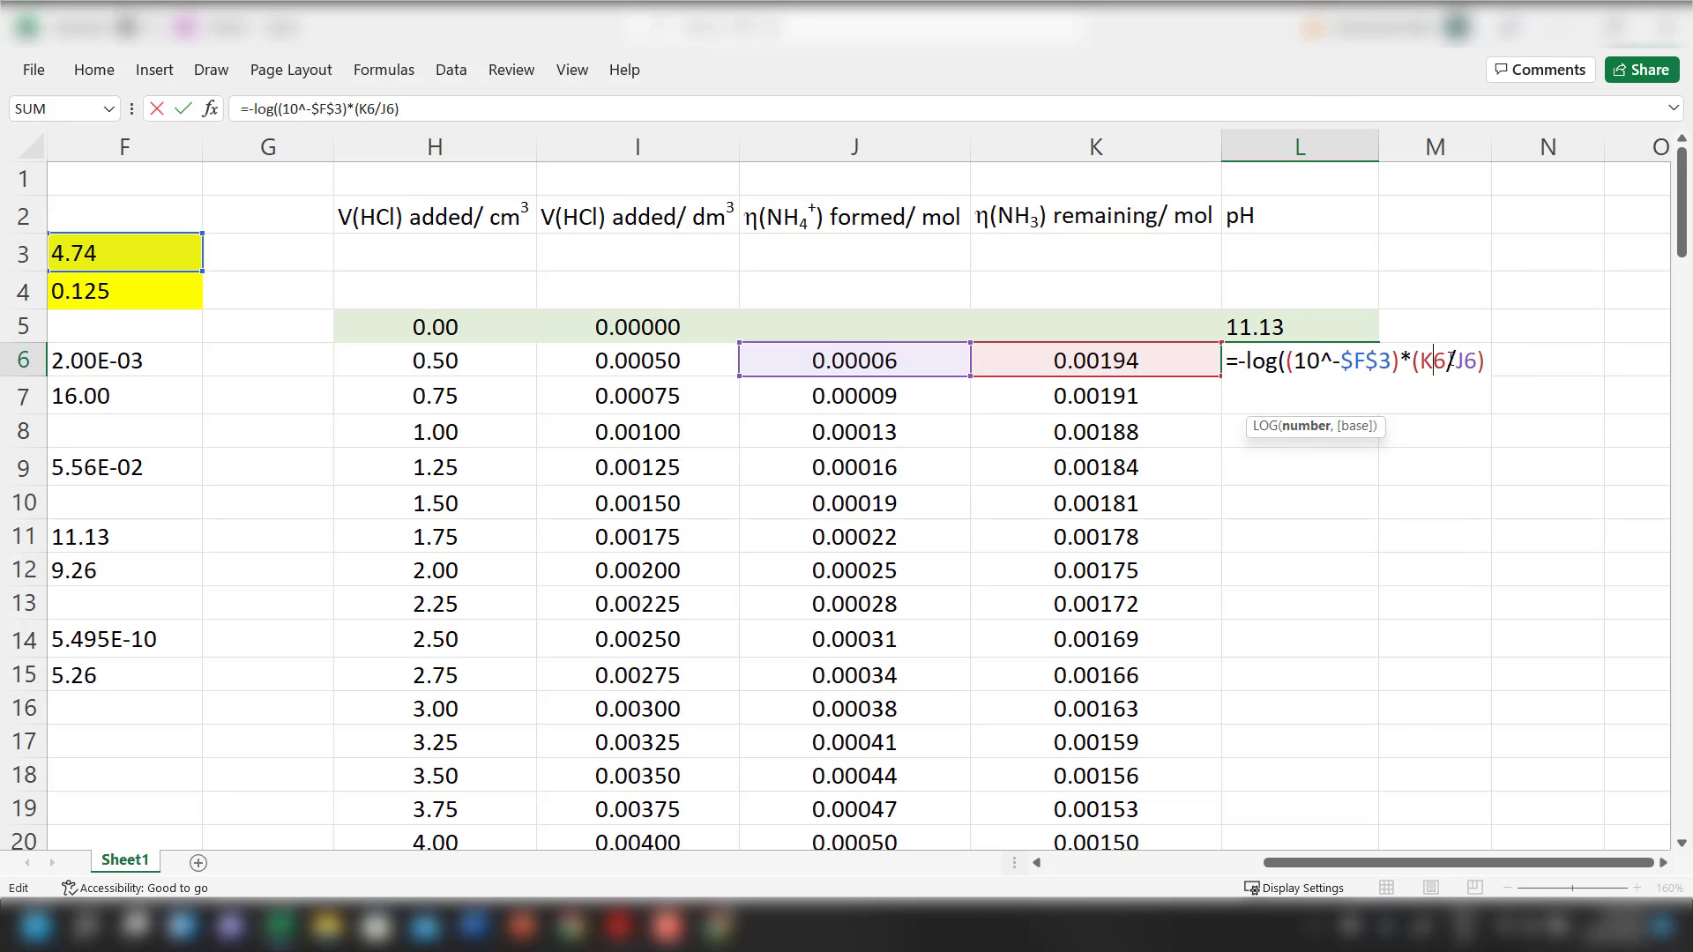
{"action": "key", "text": "End"}
{"action": "type", "text": ")"}
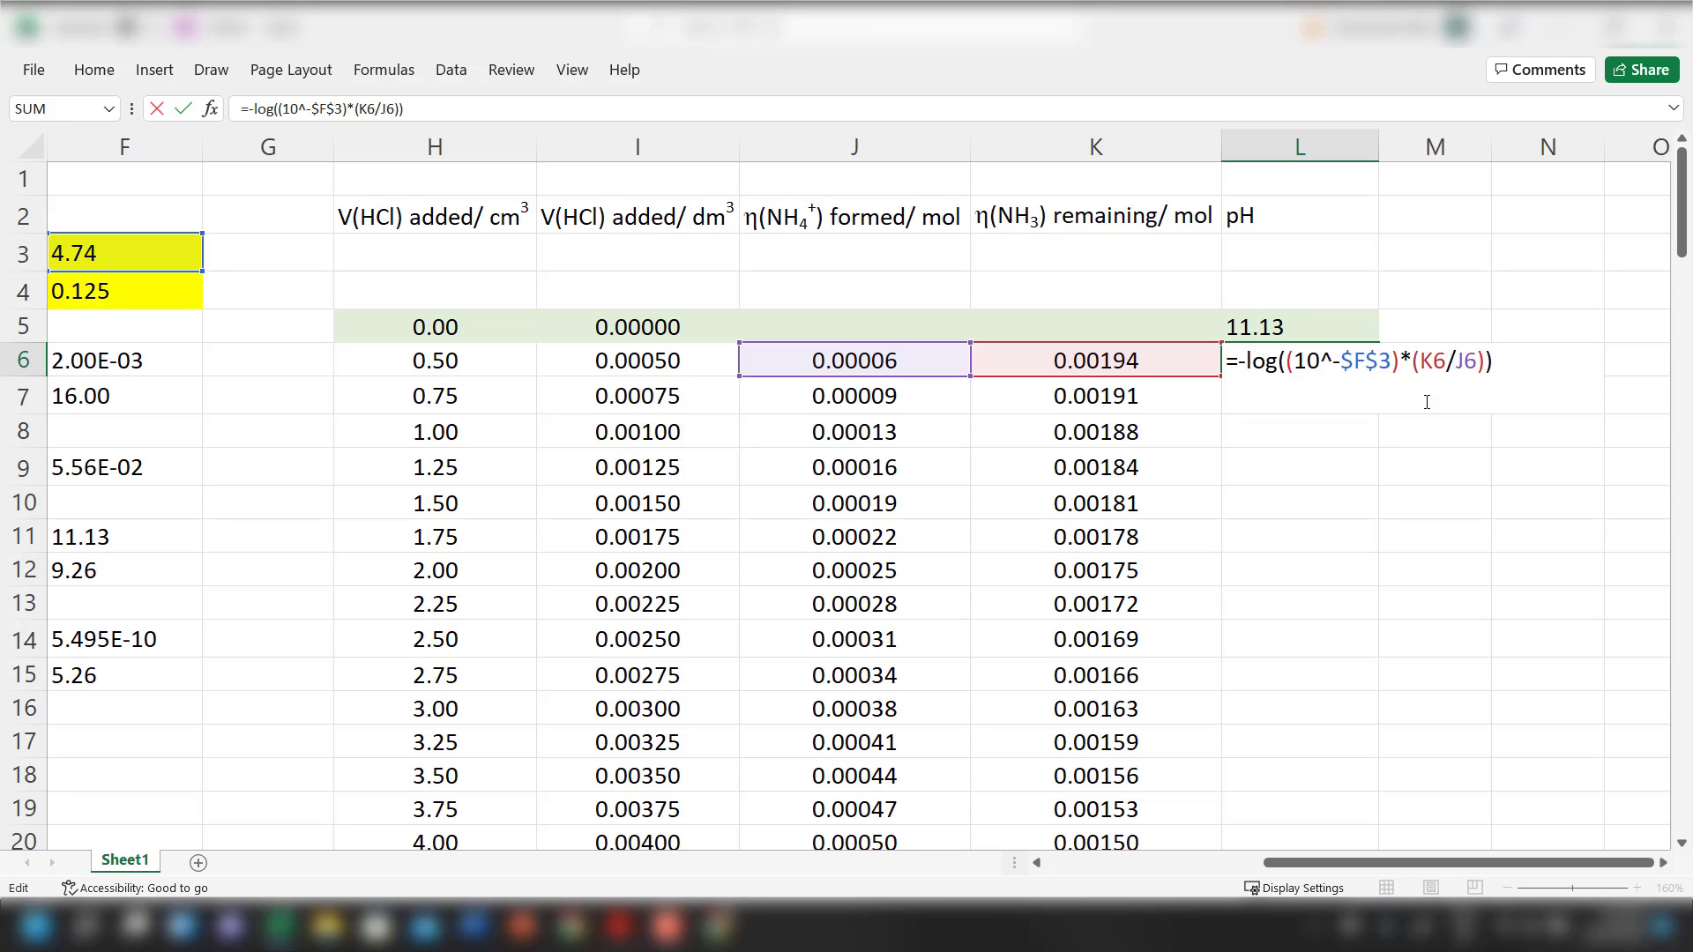
Complete the pH formula in L6 by subtracting the pOH from 14, making it =14--log((10^-$F$3)*(K6/J6))
{"action": "left_click", "coordinate": [1238, 368]}
{"action": "type", "text": "14"}
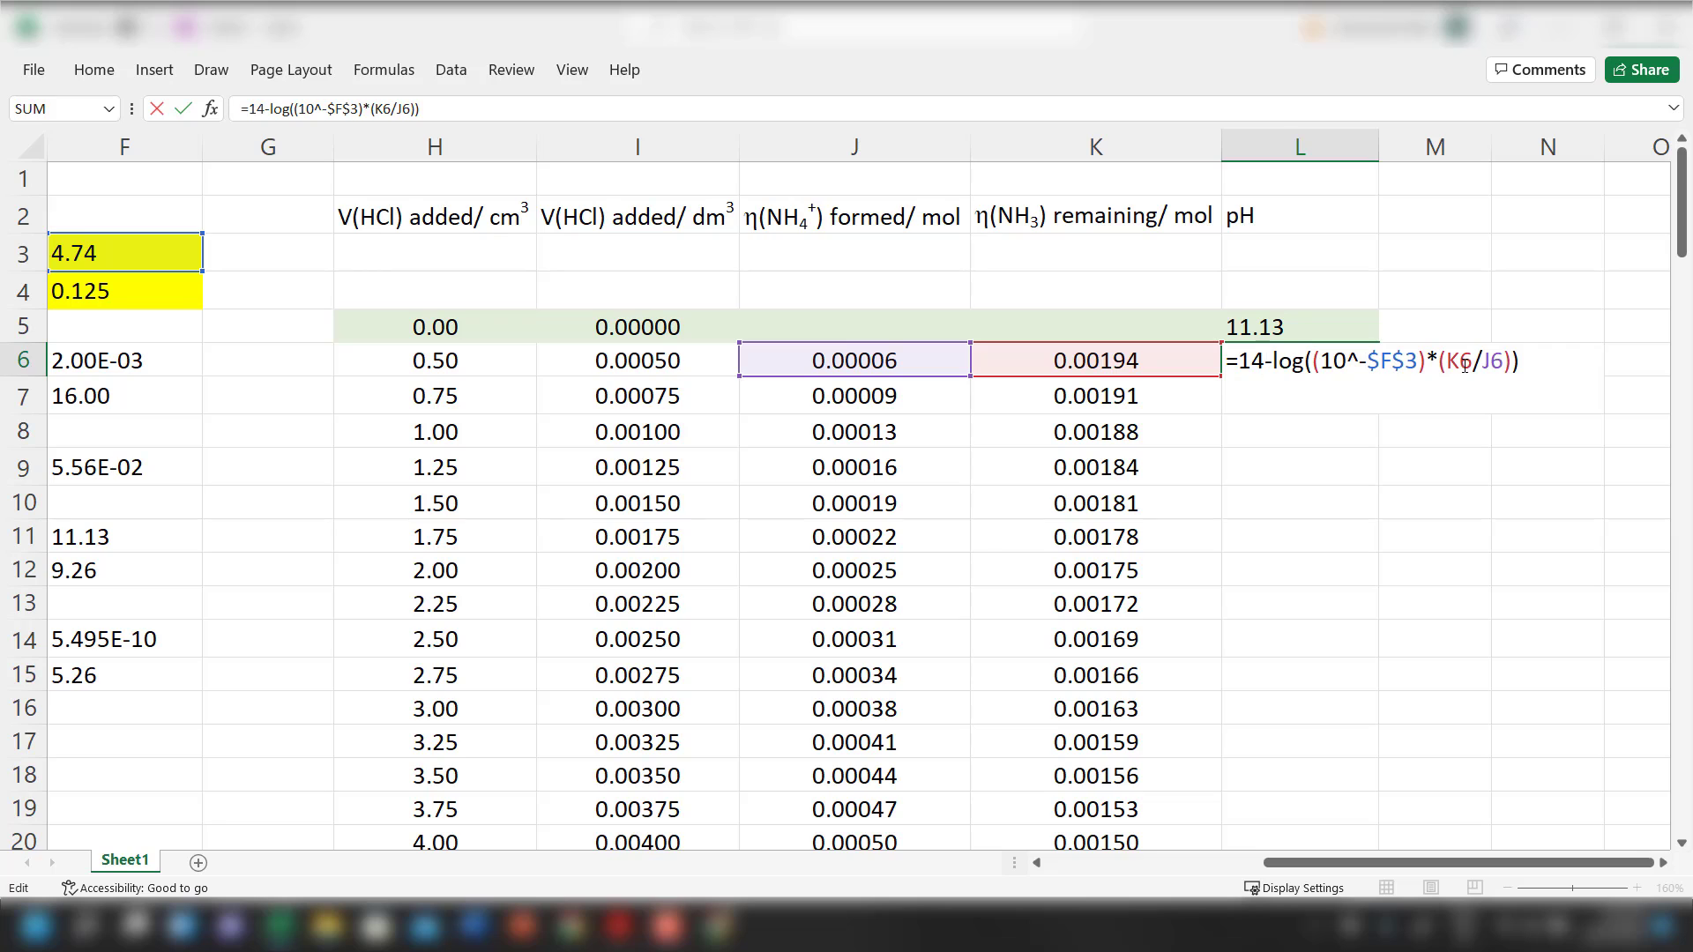
{"action": "type", "text": "-"}
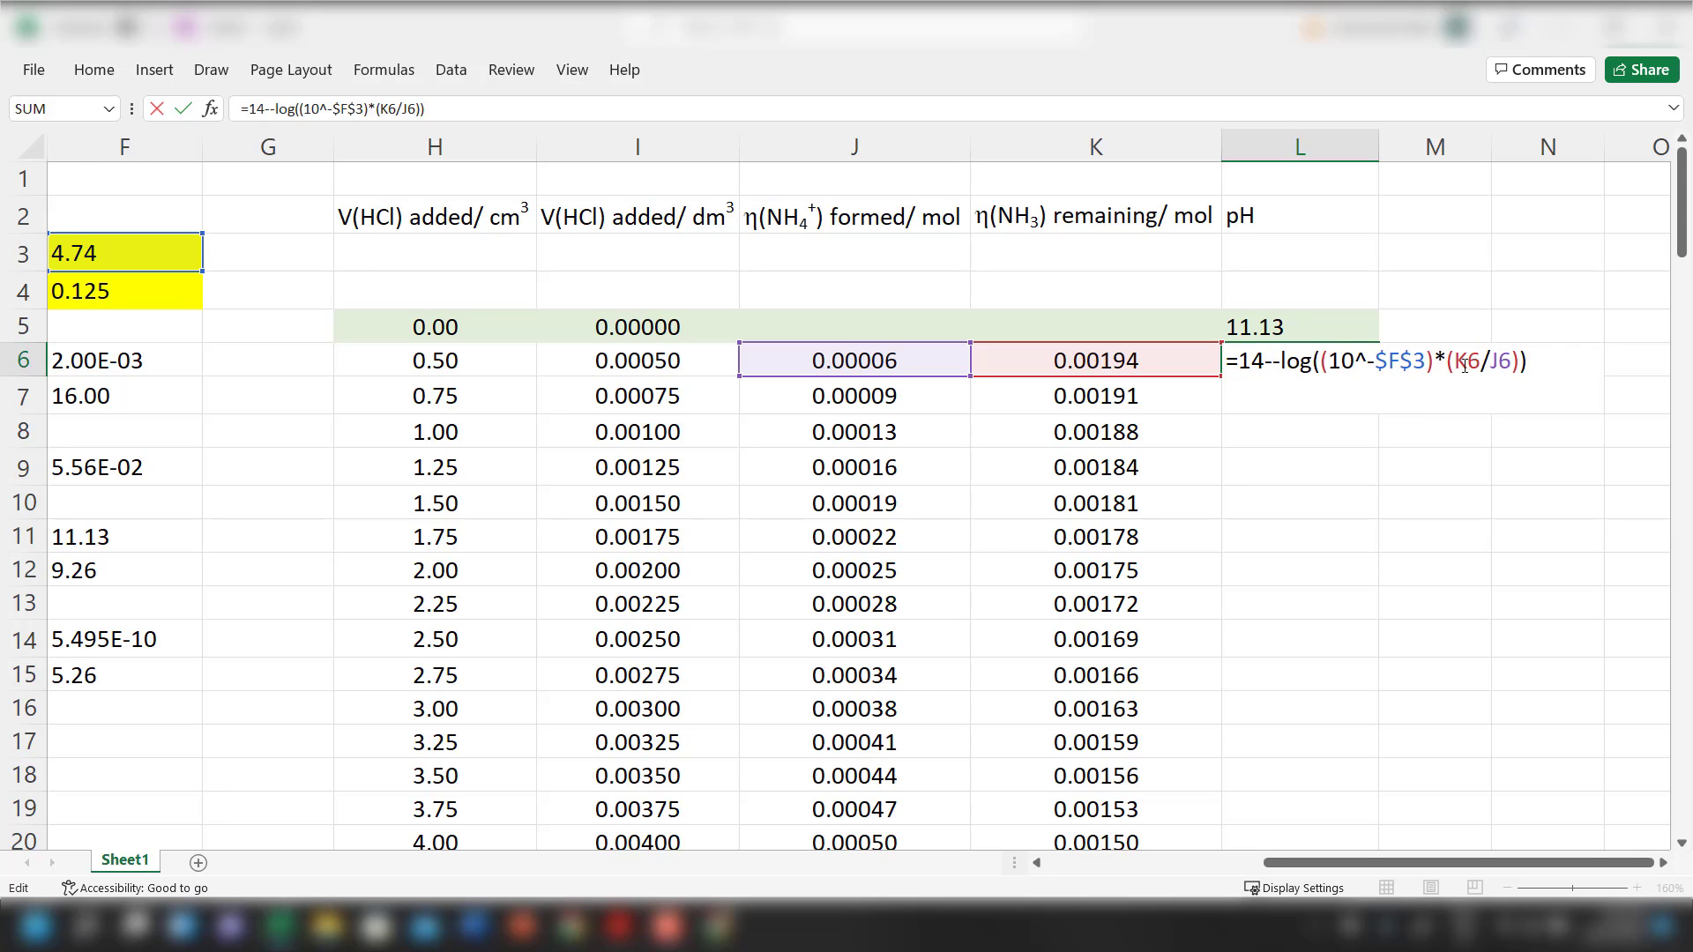
{"action": "key", "text": "Return"}
{"action": "key", "text": "Up"}
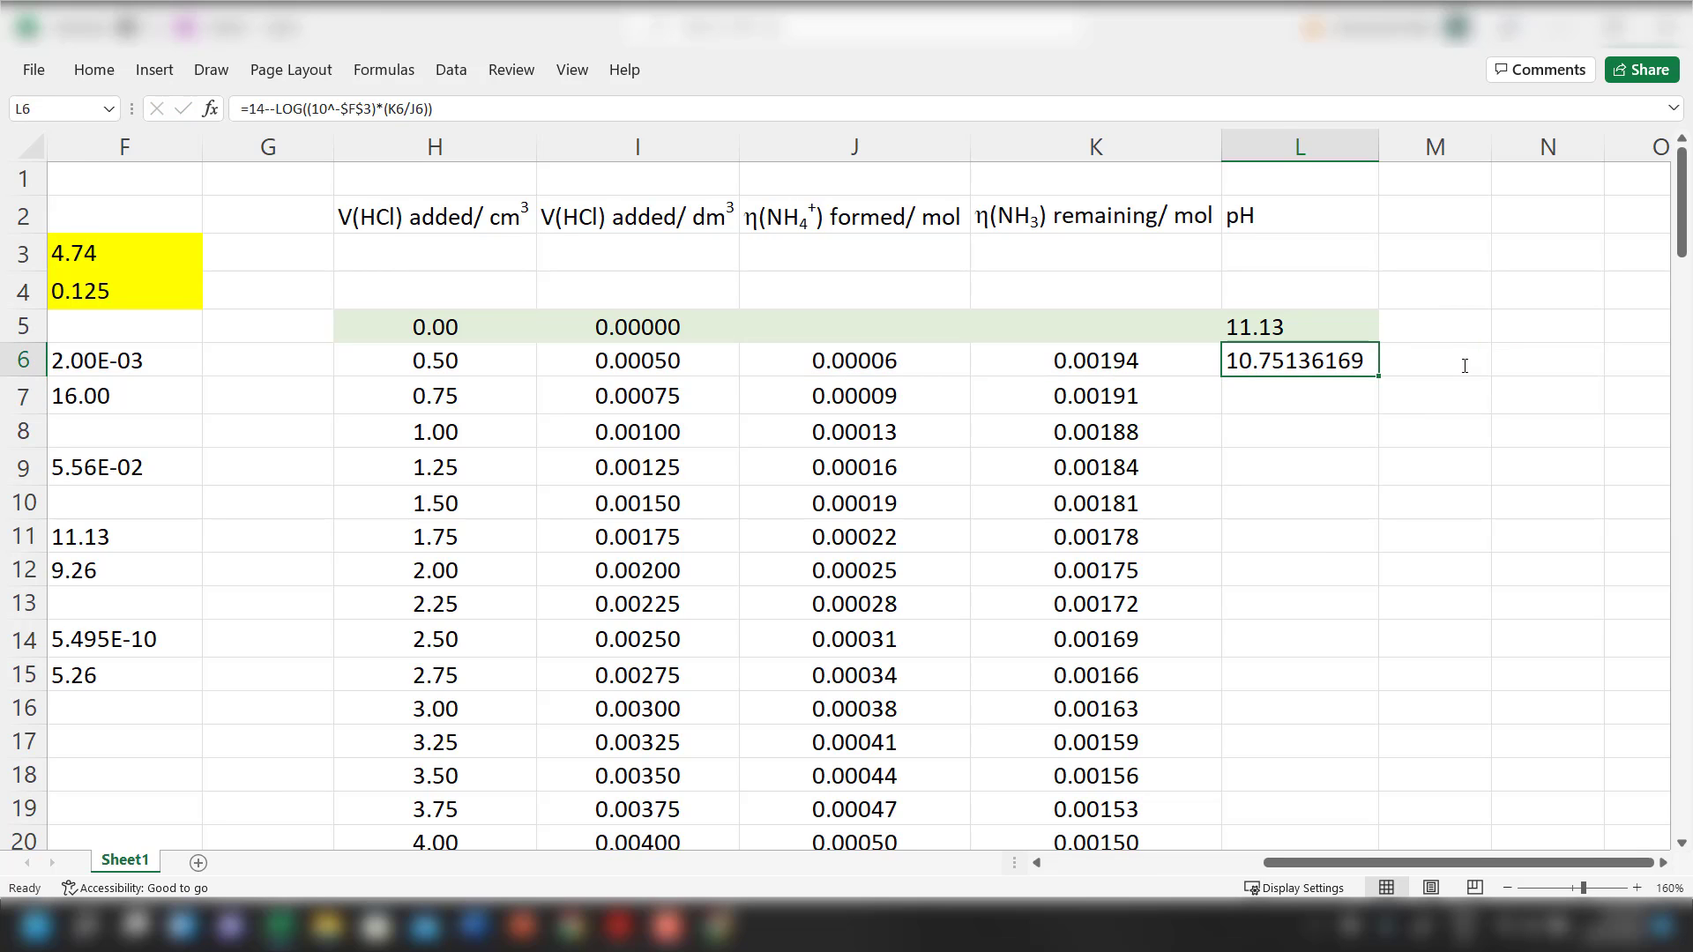
Format L6 as a number with two decimal places and narrow column L slightly
{"action": "right_click", "coordinate": [1339, 364]}
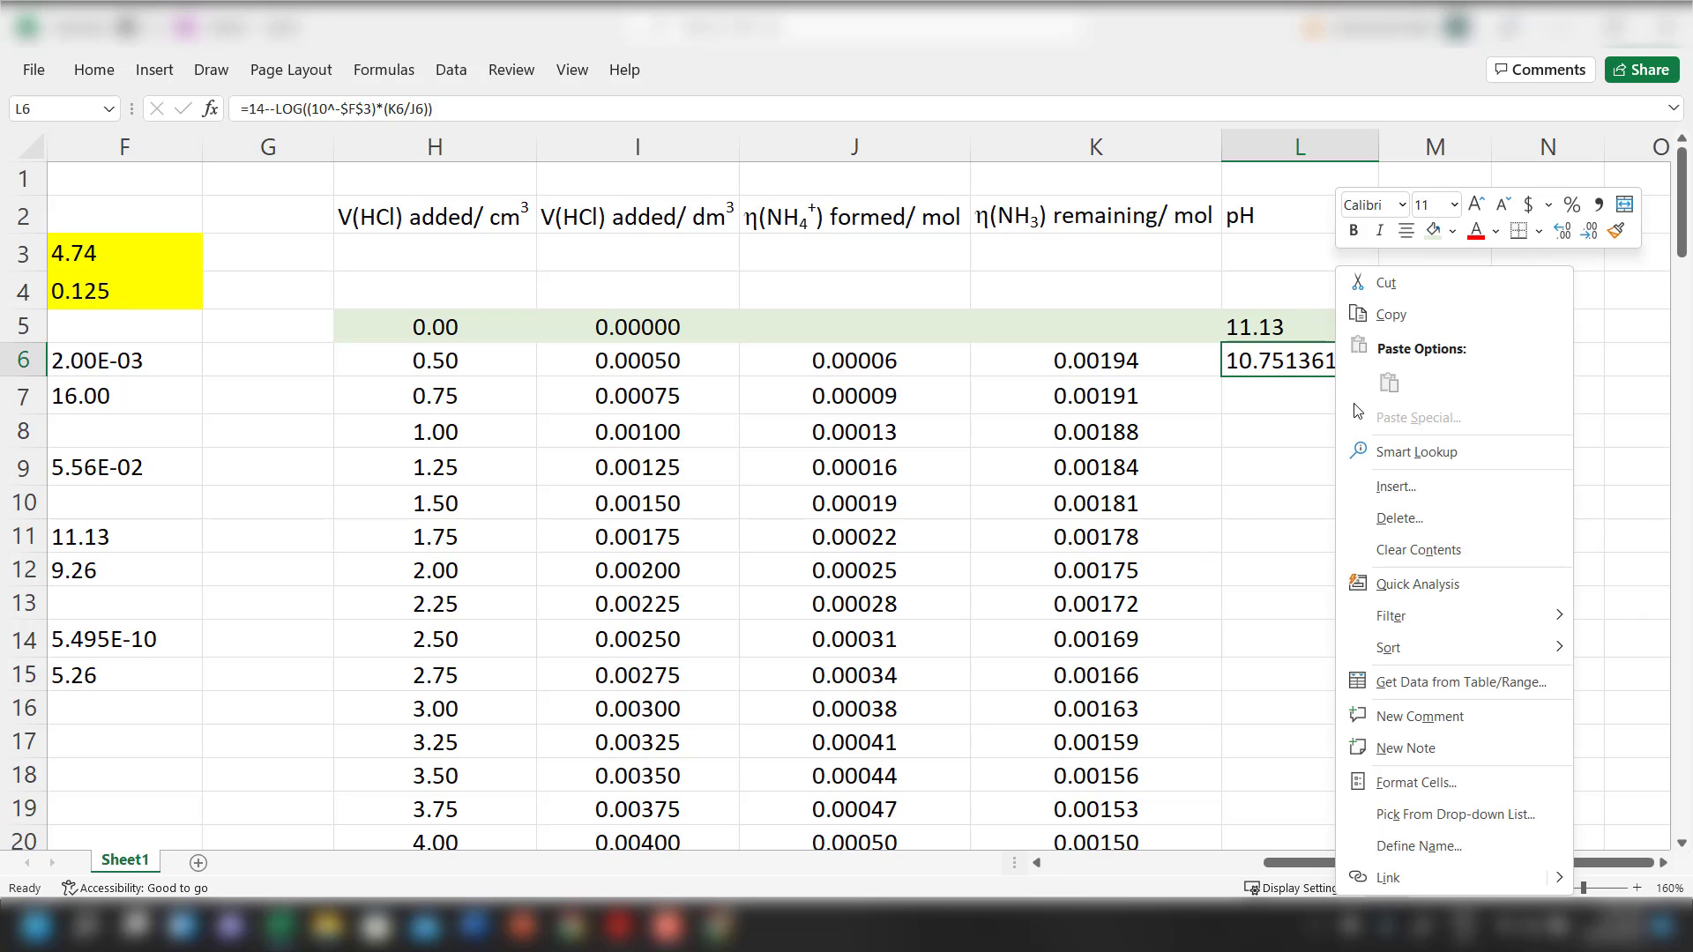
{"action": "left_click", "coordinate": [1416, 777]}
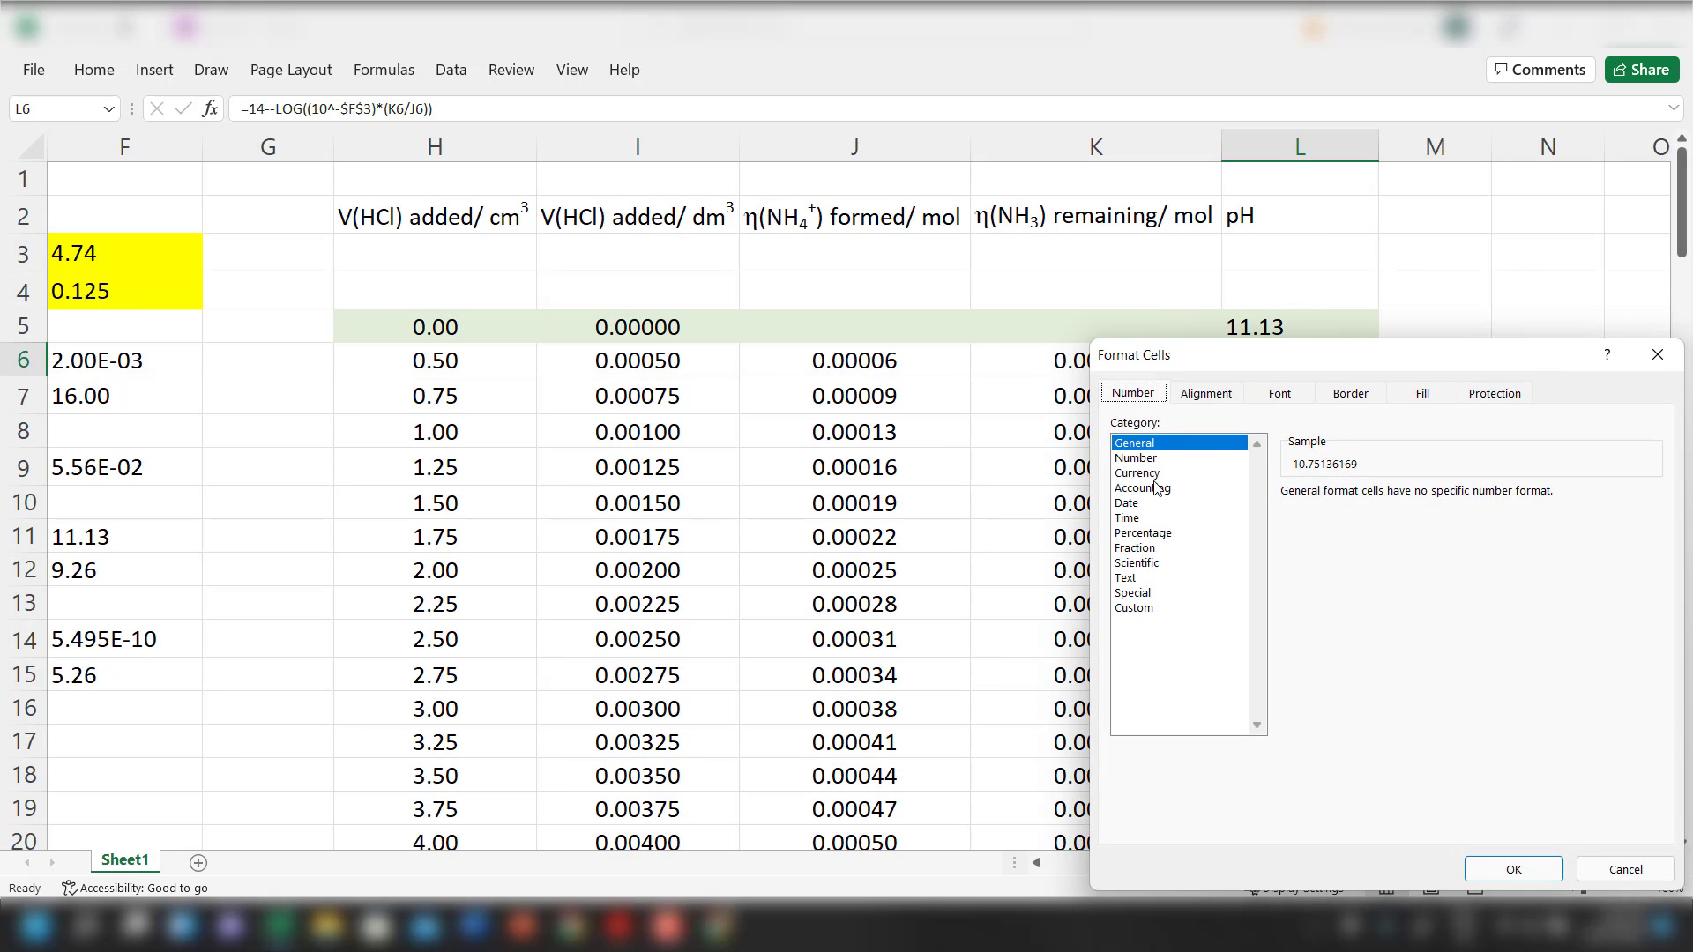
{"action": "left_click", "coordinate": [1160, 458]}
{"action": "left_click", "coordinate": [1512, 869]}
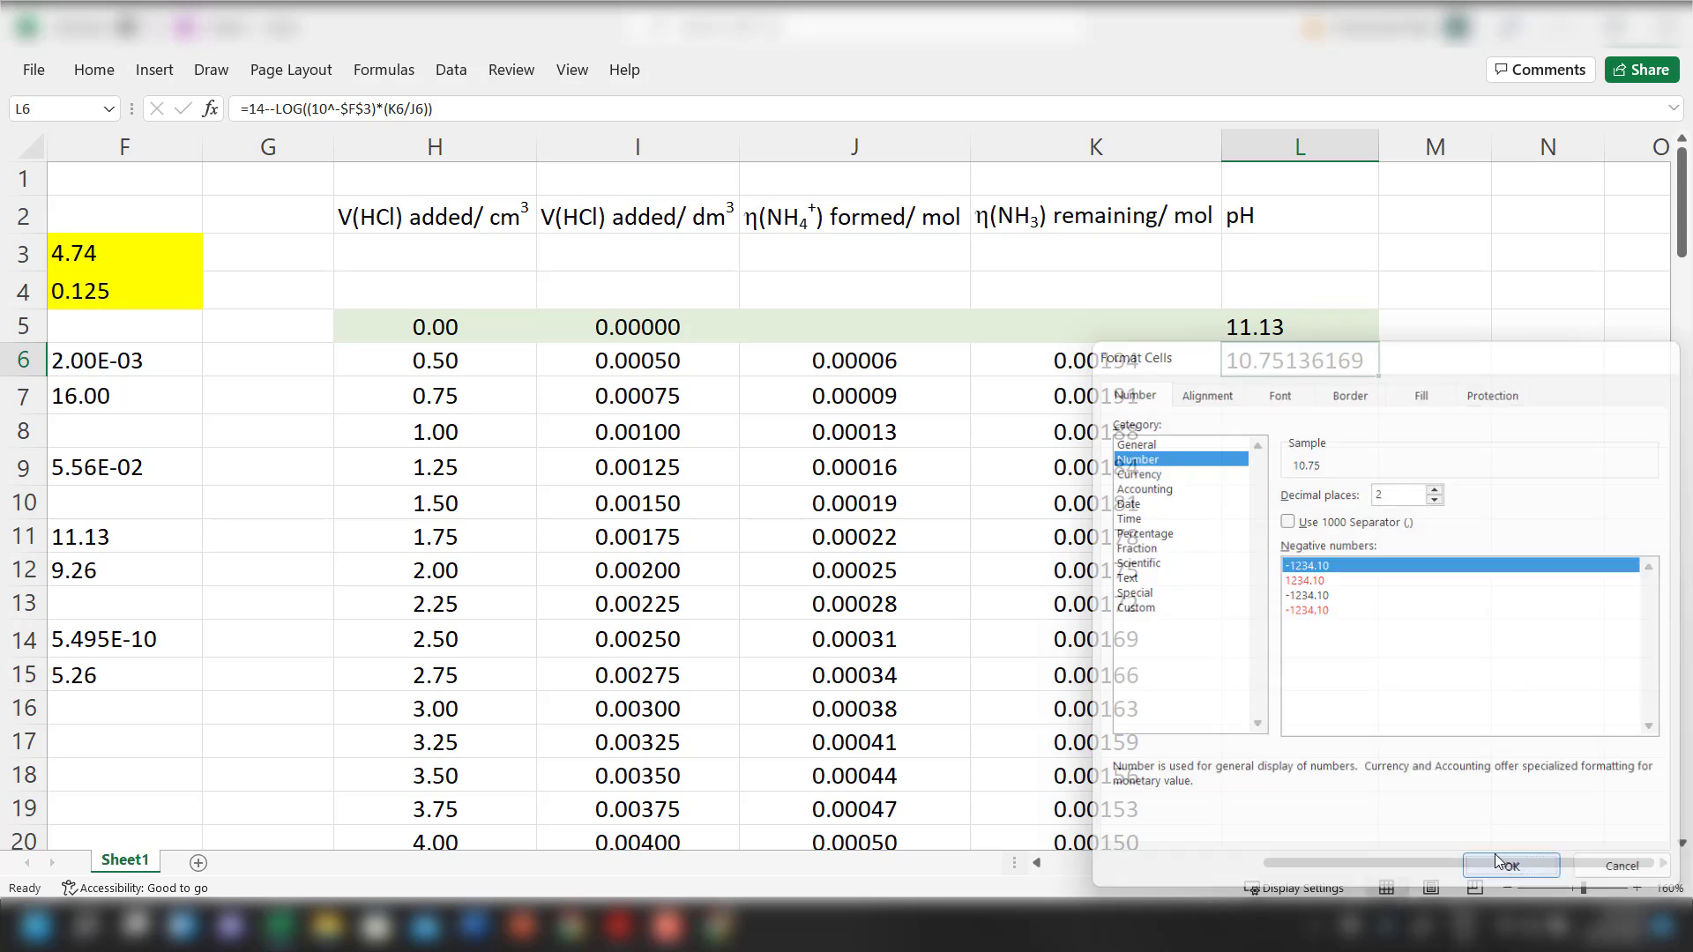
{"action": "left_click_drag", "start_coordinate": [1378, 142], "coordinate": [1347, 142]}
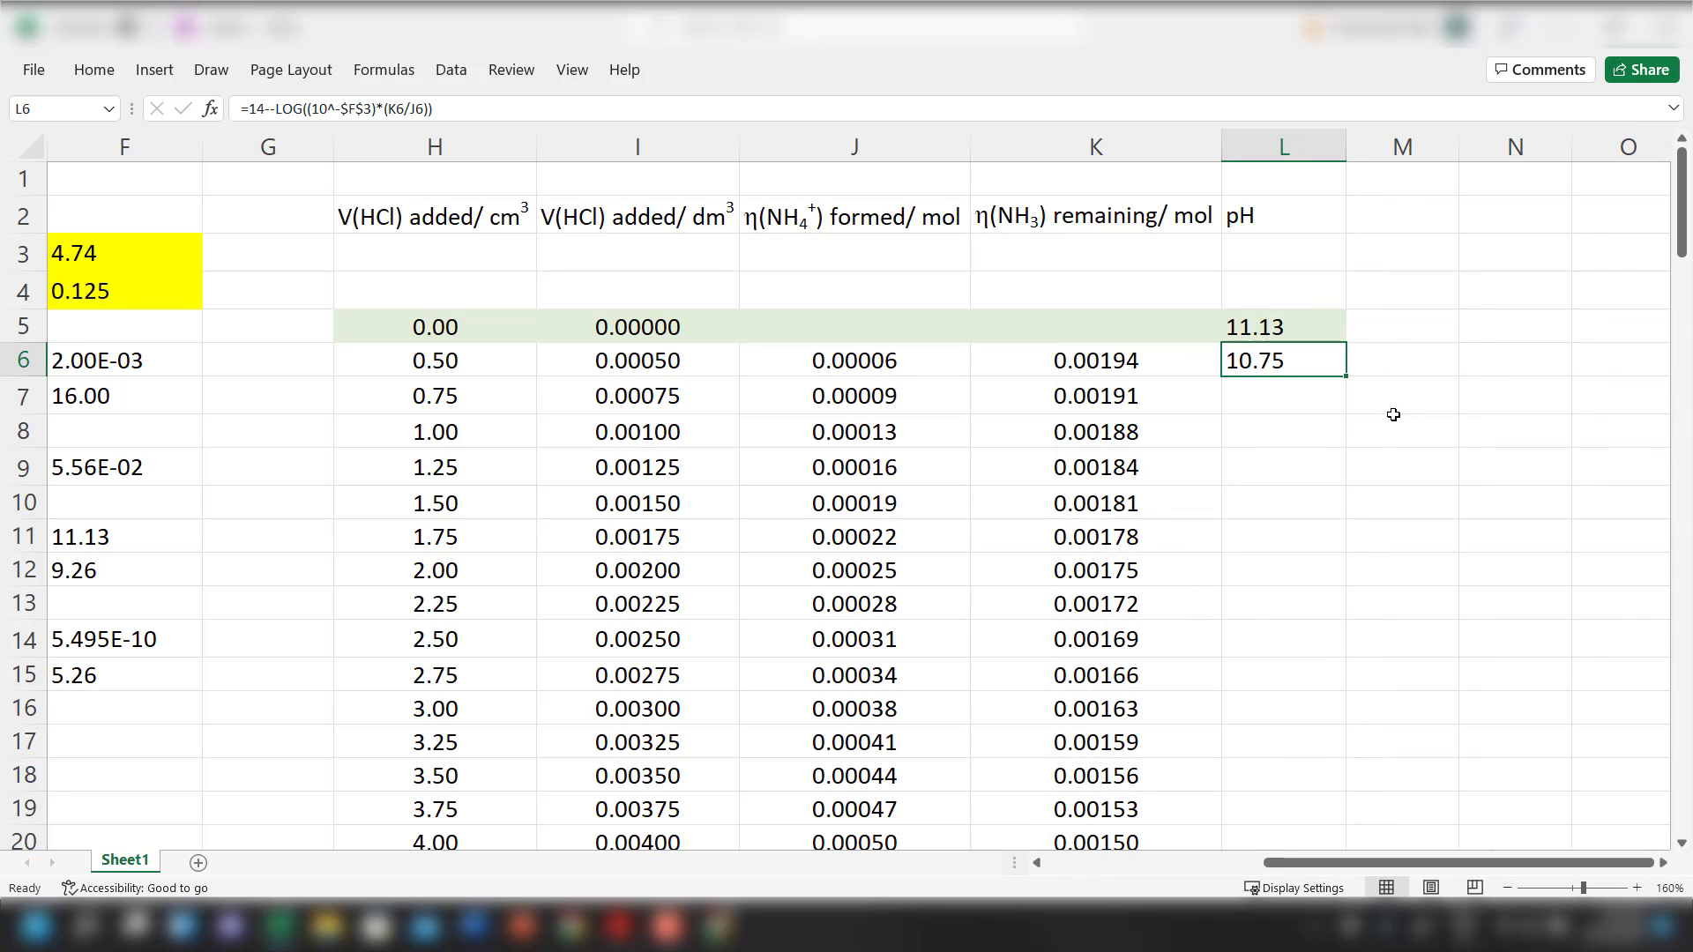
Fill the L6 pH formula down to L67 and centre the pH values in L5:L68
{"action": "left_click_drag", "start_coordinate": [1347, 377], "coordinate": [1334, 719]}
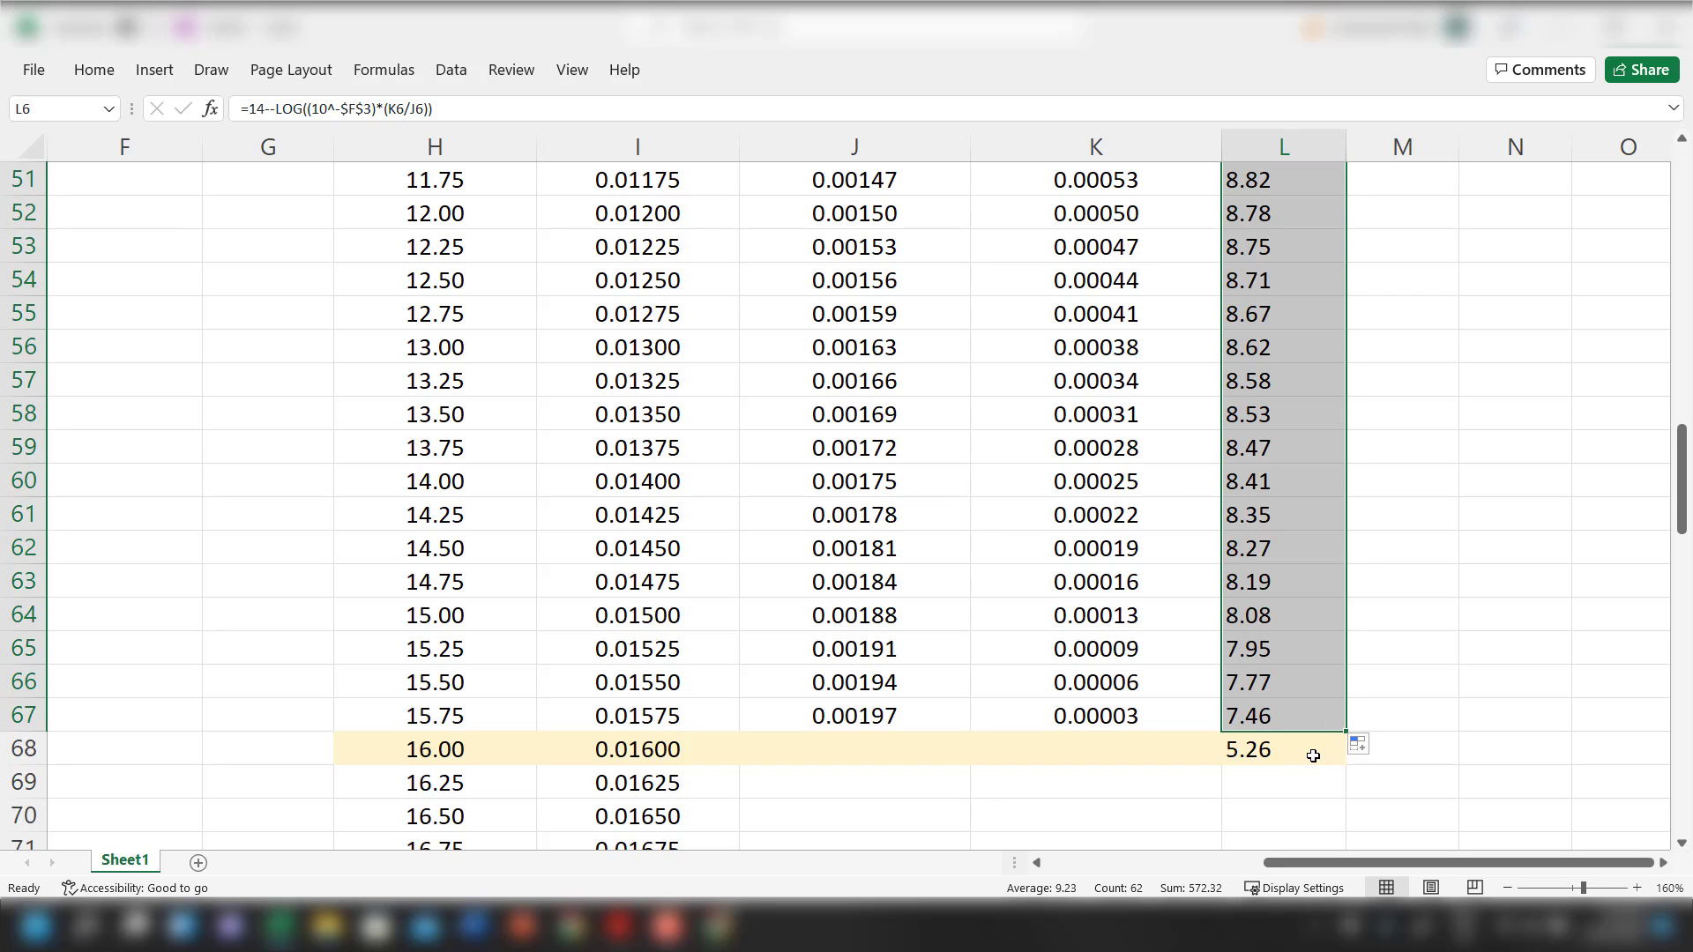
{"action": "left_click", "coordinate": [1313, 754]}
{"action": "scroll", "coordinate": [1323, 738], "scroll_direction": "up", "scroll_amount": 17}
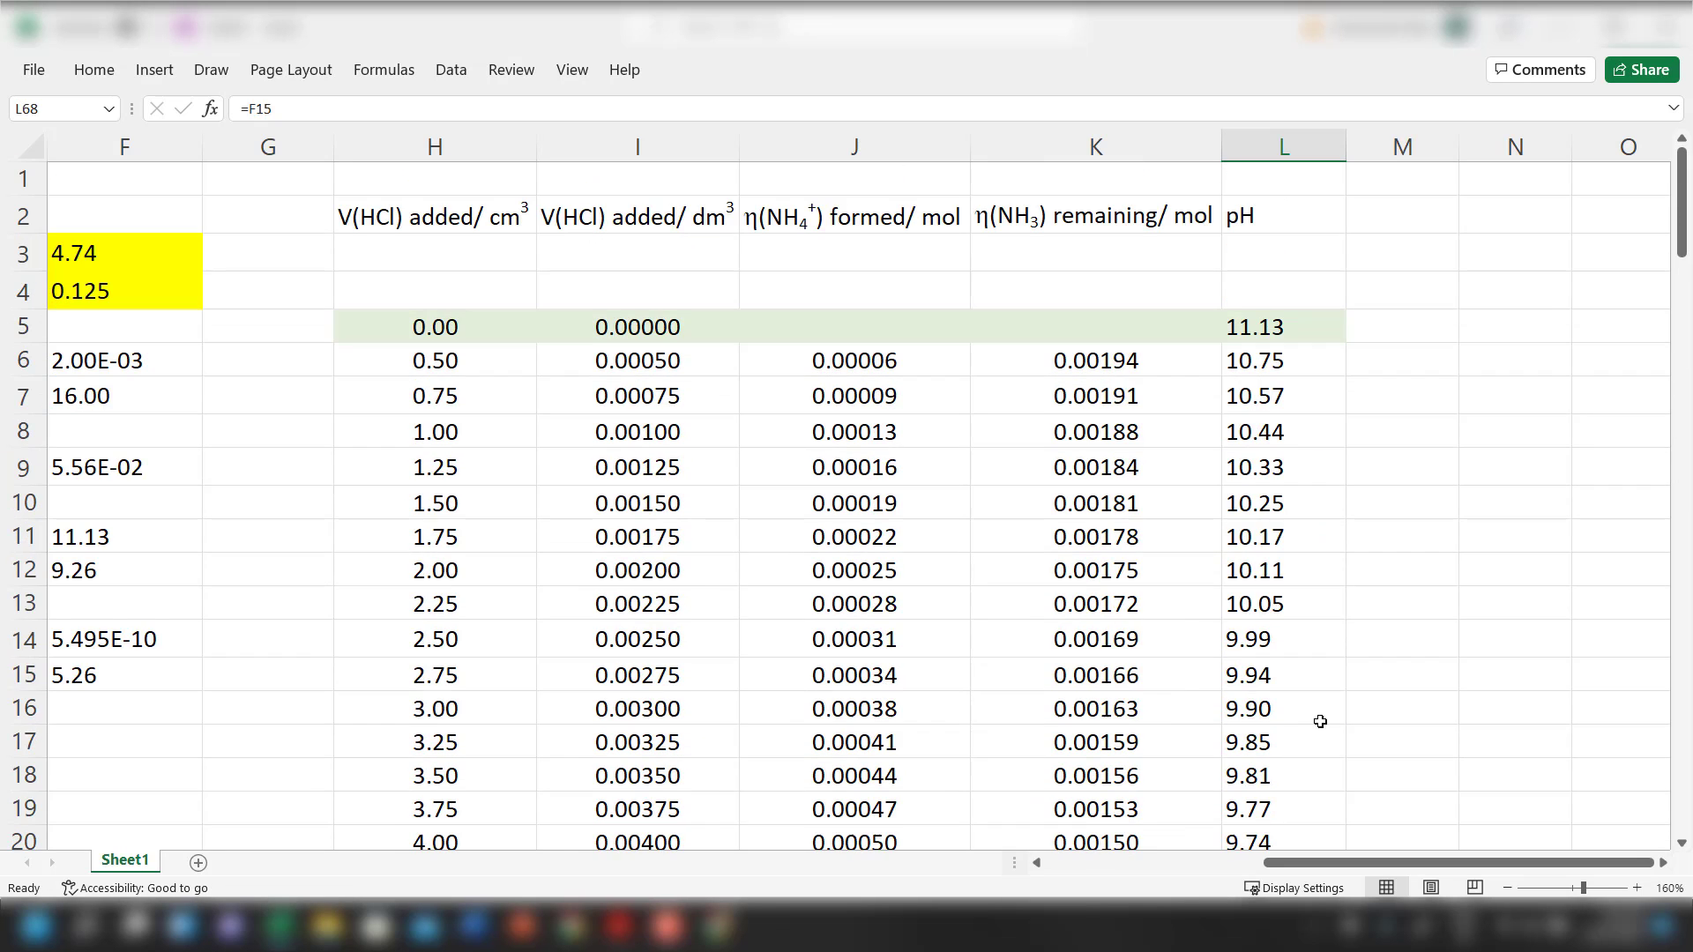
{"action": "left_click", "coordinate": [1298, 332], "text": "shift"}
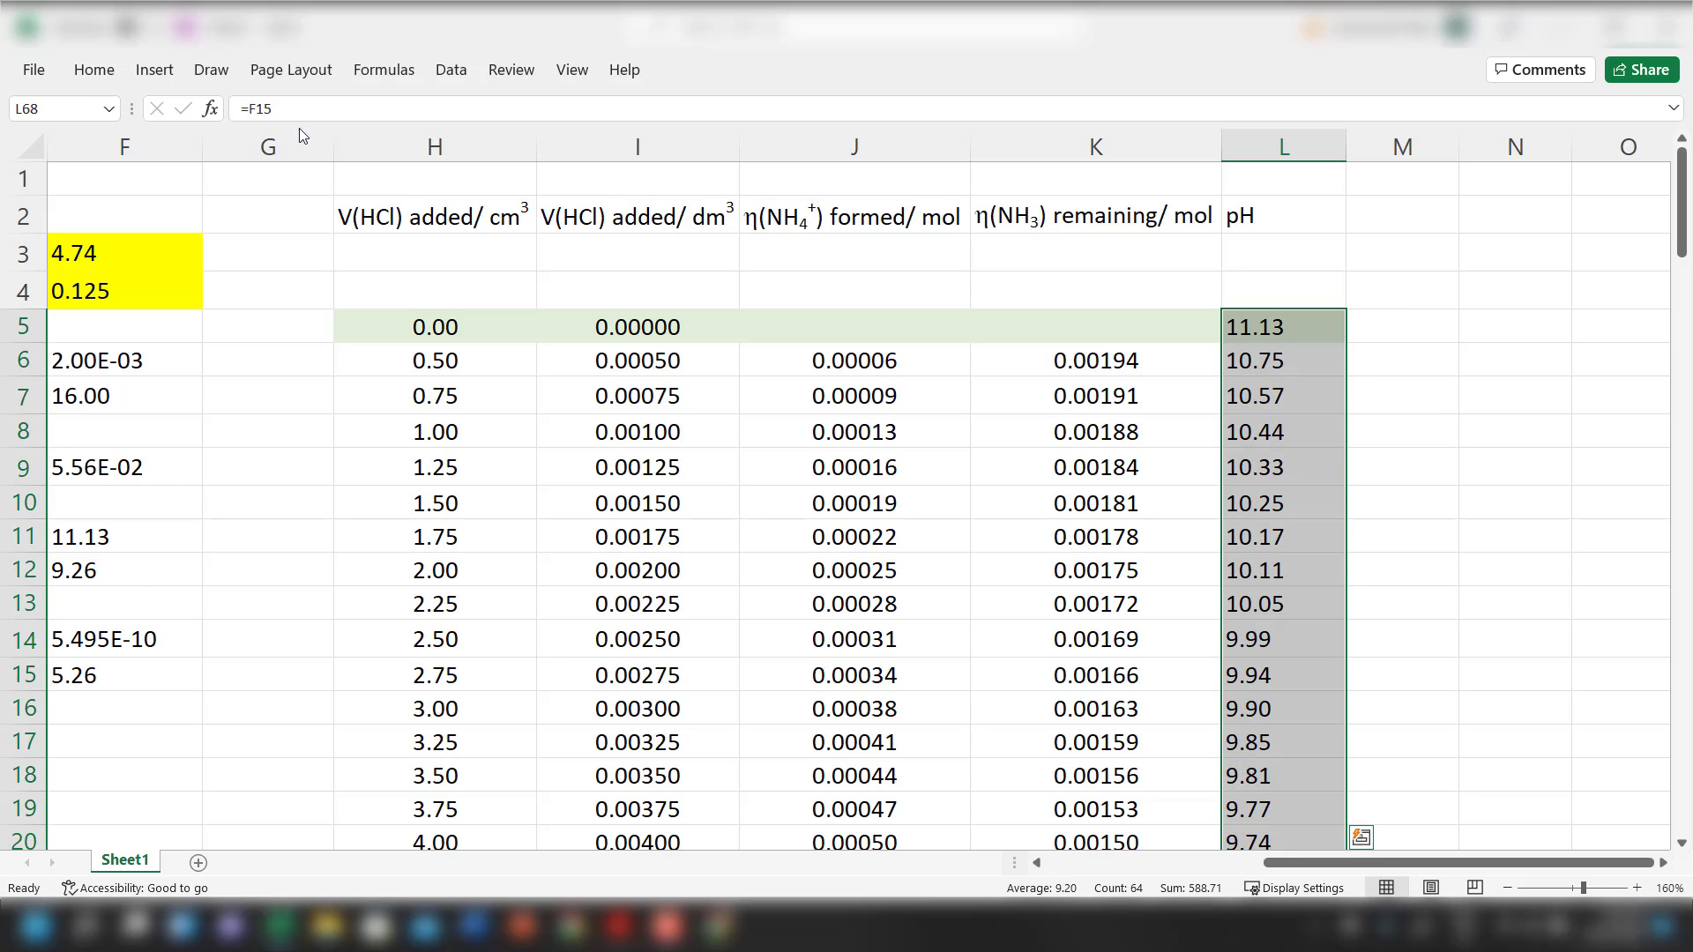
{"action": "left_click", "coordinate": [104, 77]}
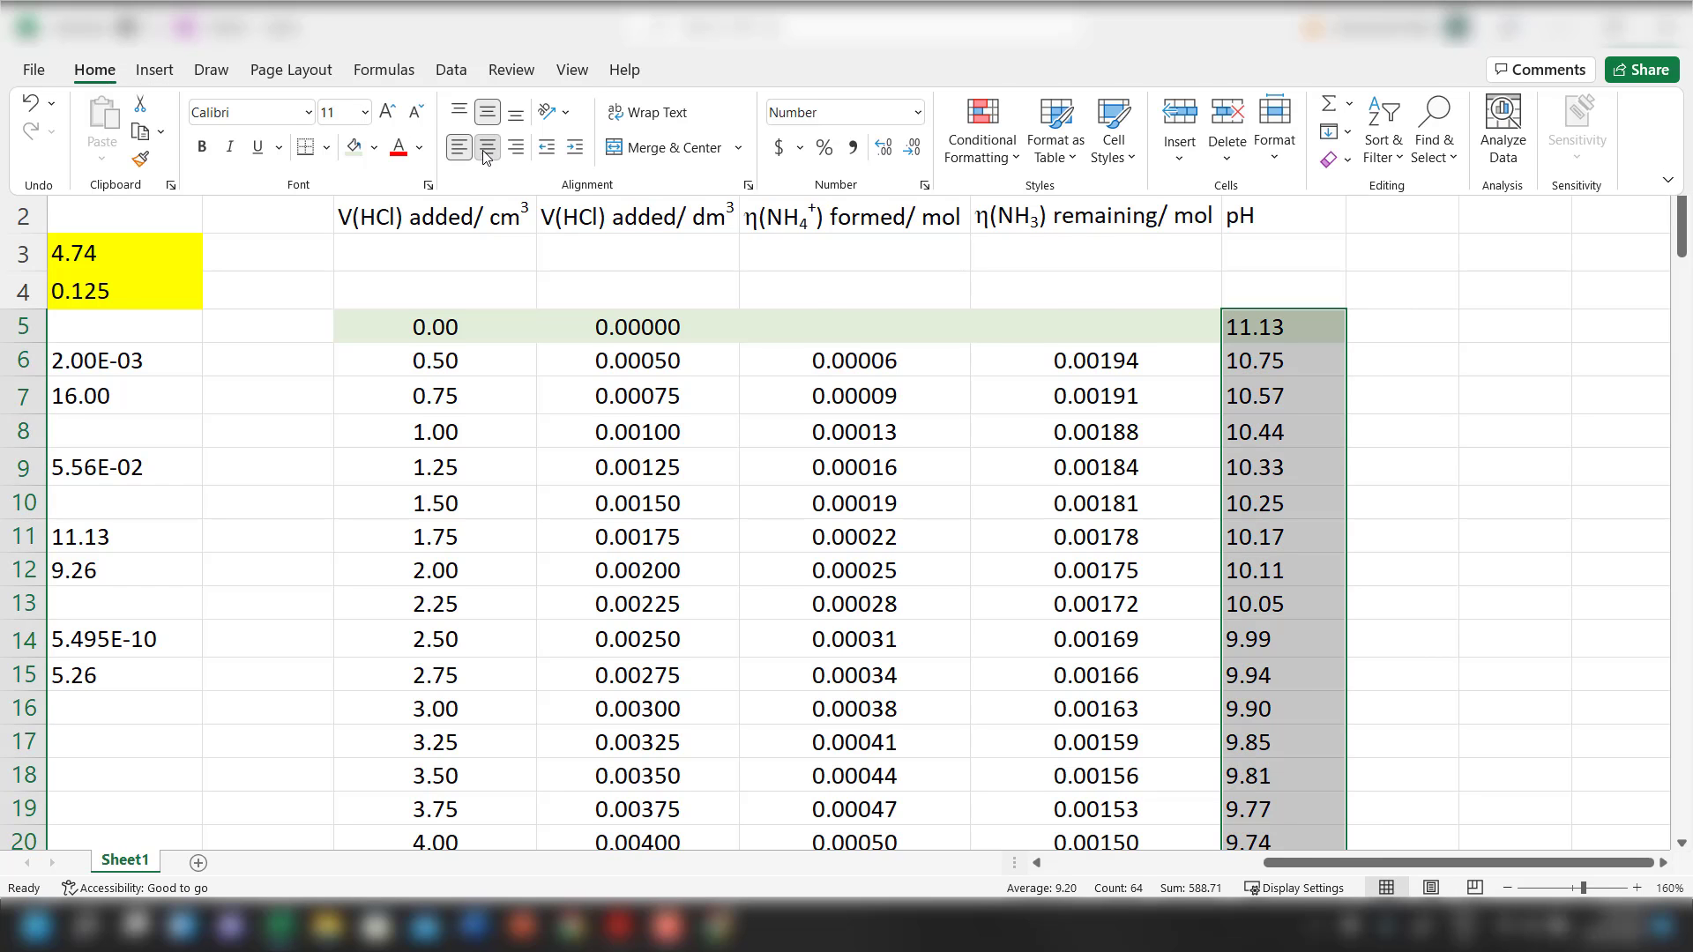
{"action": "left_click", "coordinate": [487, 148]}
{"action": "scroll", "coordinate": [1428, 502], "scroll_direction": "down", "scroll_amount": 19}
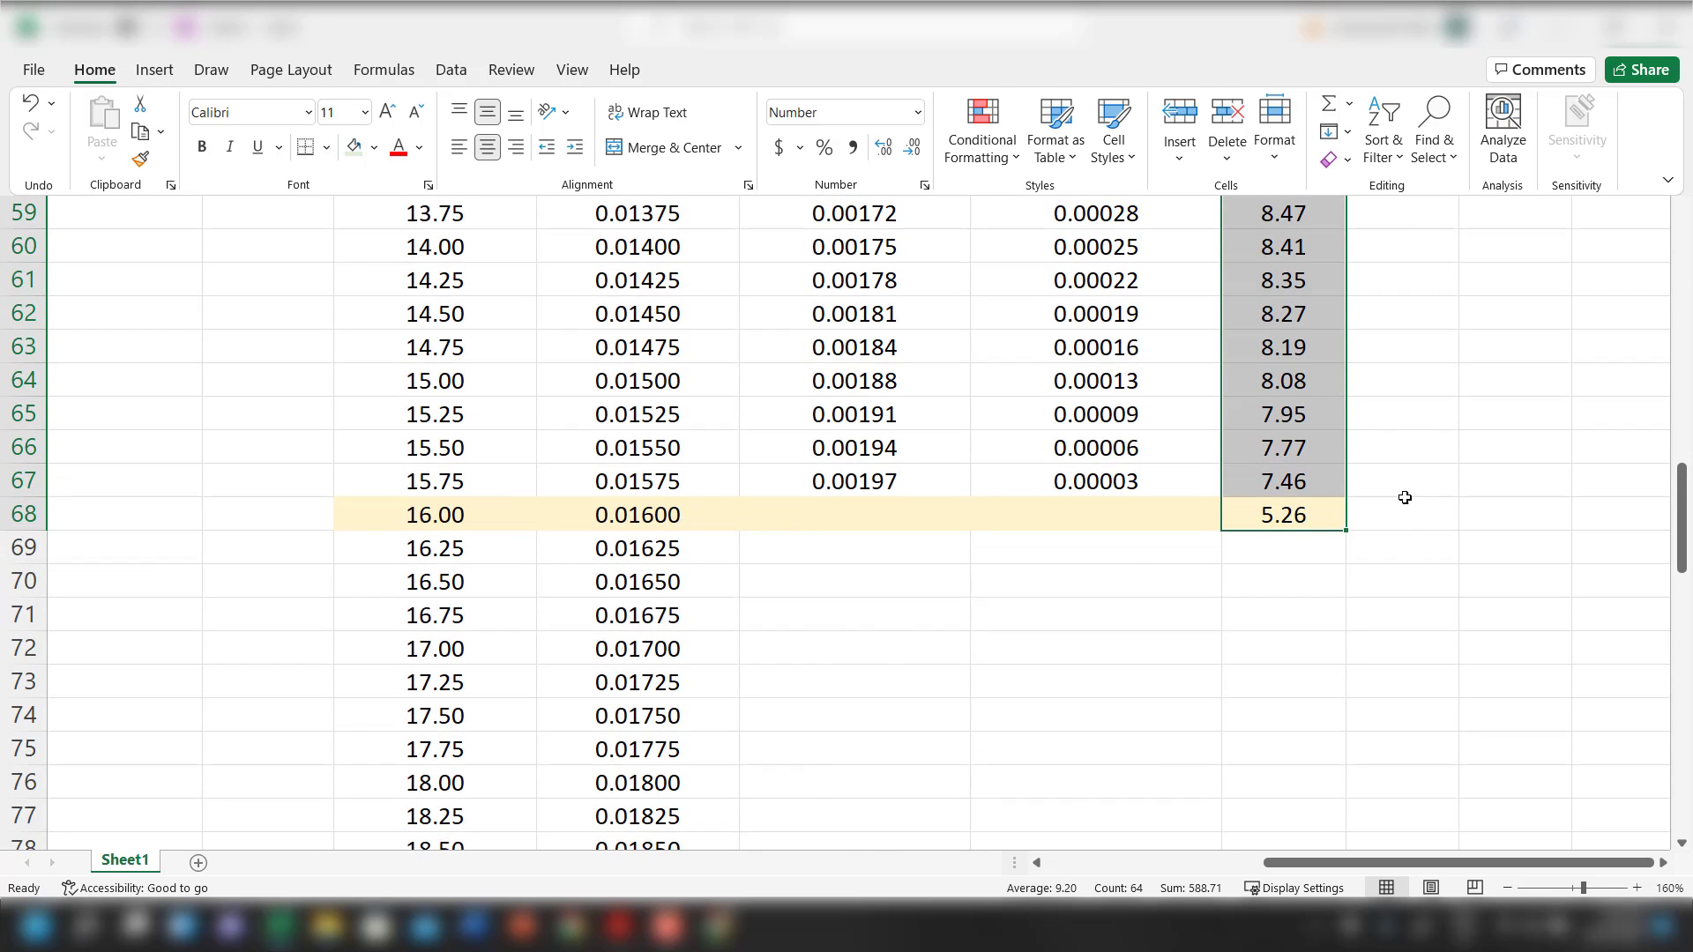
{"action": "scroll", "coordinate": [1405, 498], "scroll_direction": "up", "scroll_amount": 16}
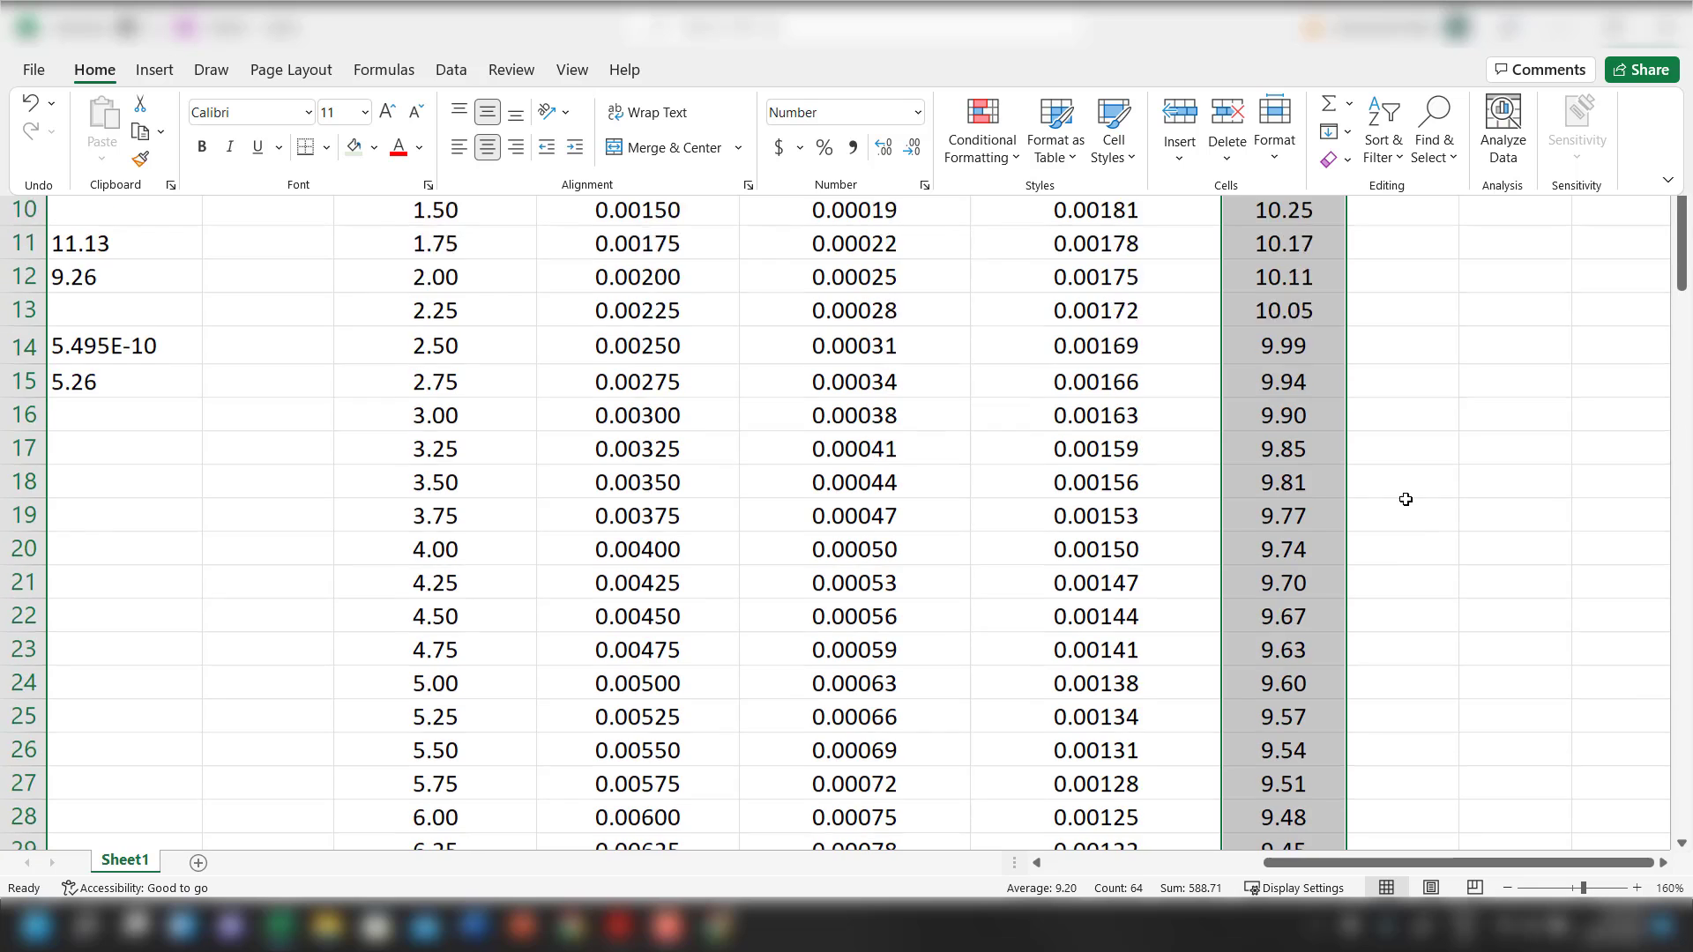
{"action": "scroll", "coordinate": [1406, 500], "scroll_direction": "down", "scroll_amount": 12}
{"action": "scroll", "coordinate": [1406, 499], "scroll_direction": "down", "scroll_amount": 6}
{"action": "scroll", "coordinate": [1394, 484], "scroll_direction": "up", "scroll_amount": 3}
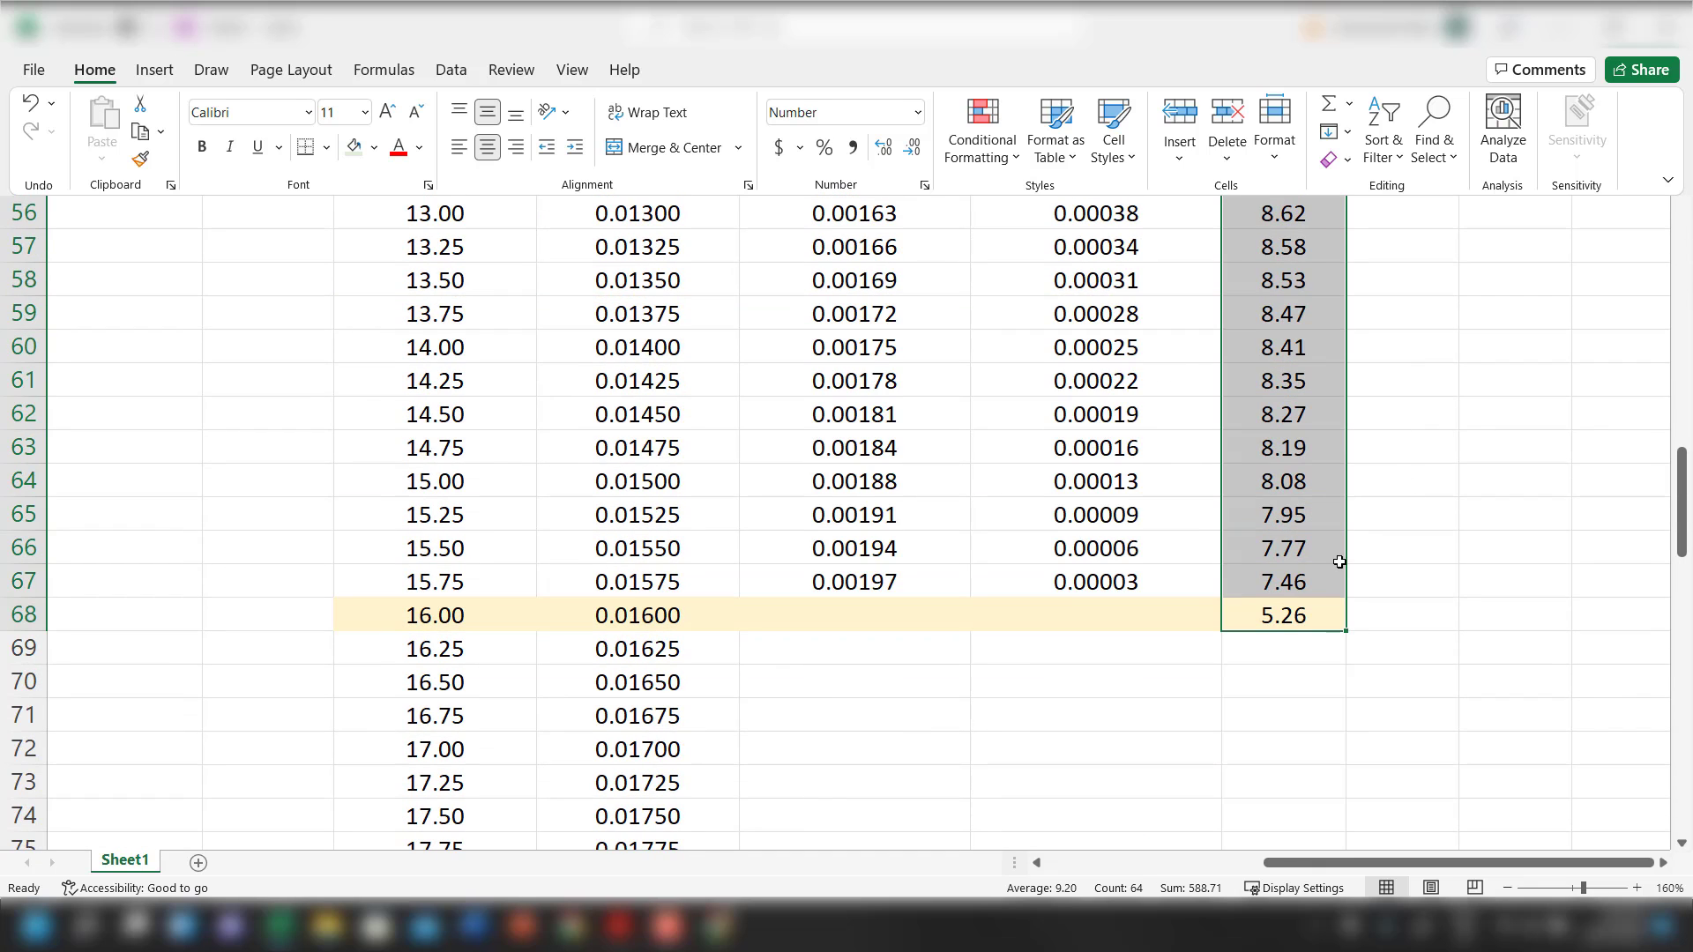
Begin the excess-acid formula in L69 with the acid volume beyond the equivalence point, =(I69-I68
{"action": "left_click", "coordinate": [1305, 615]}
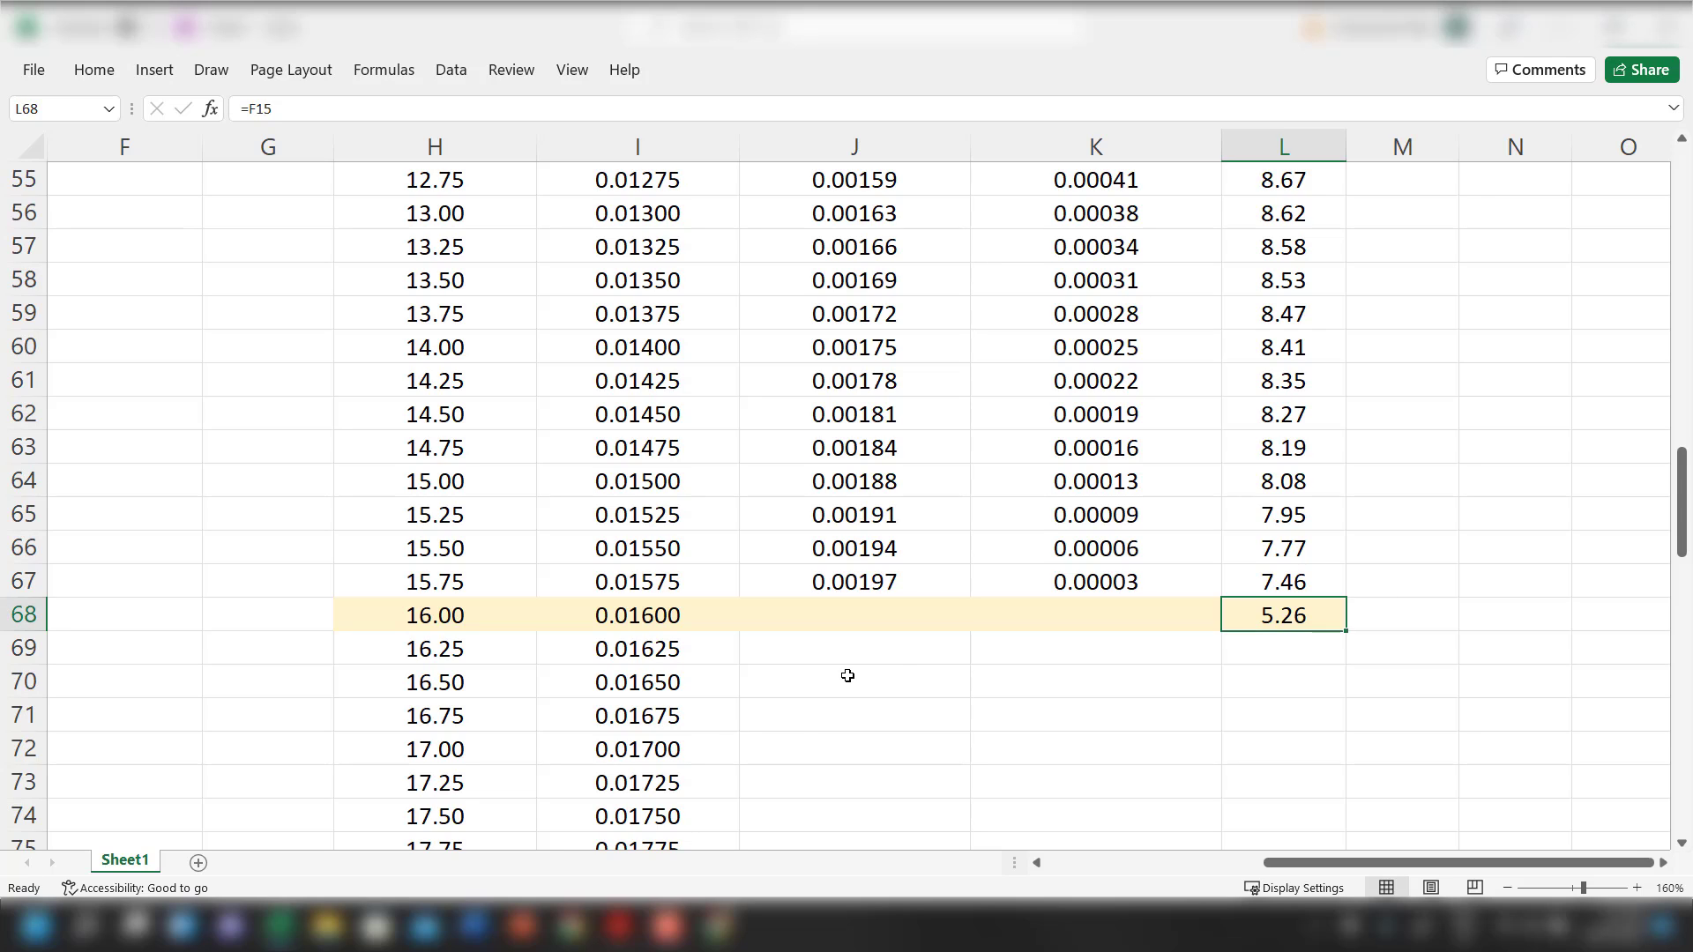
{"action": "left_click", "coordinate": [906, 680]}
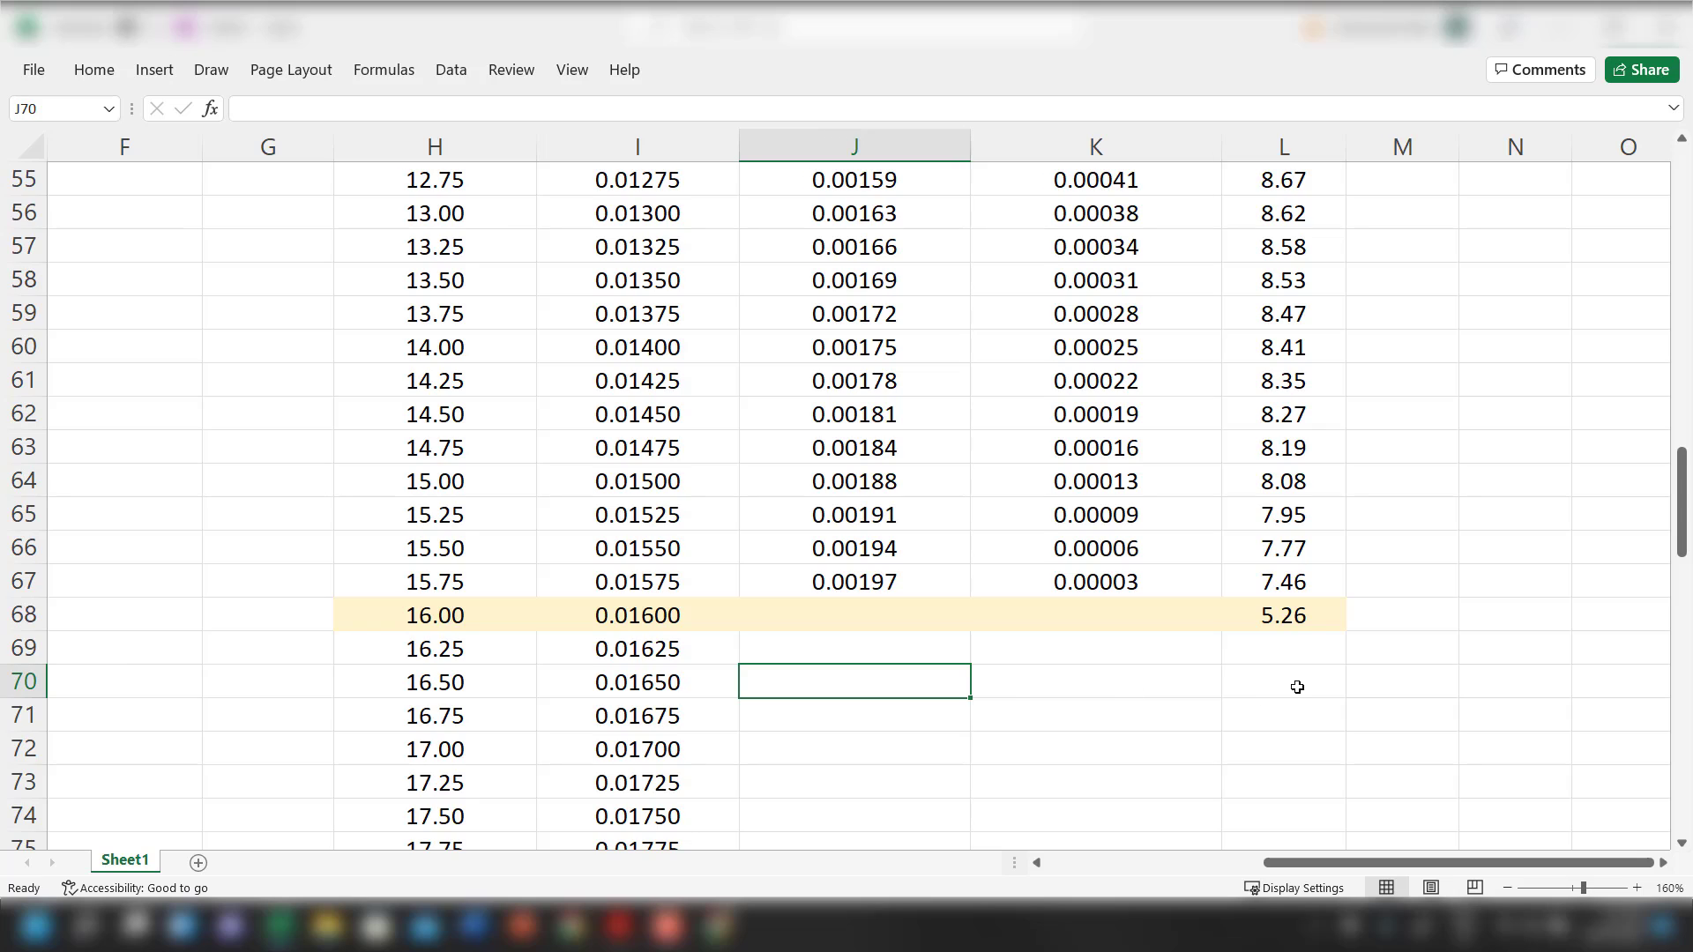
{"action": "left_click", "coordinate": [1296, 651]}
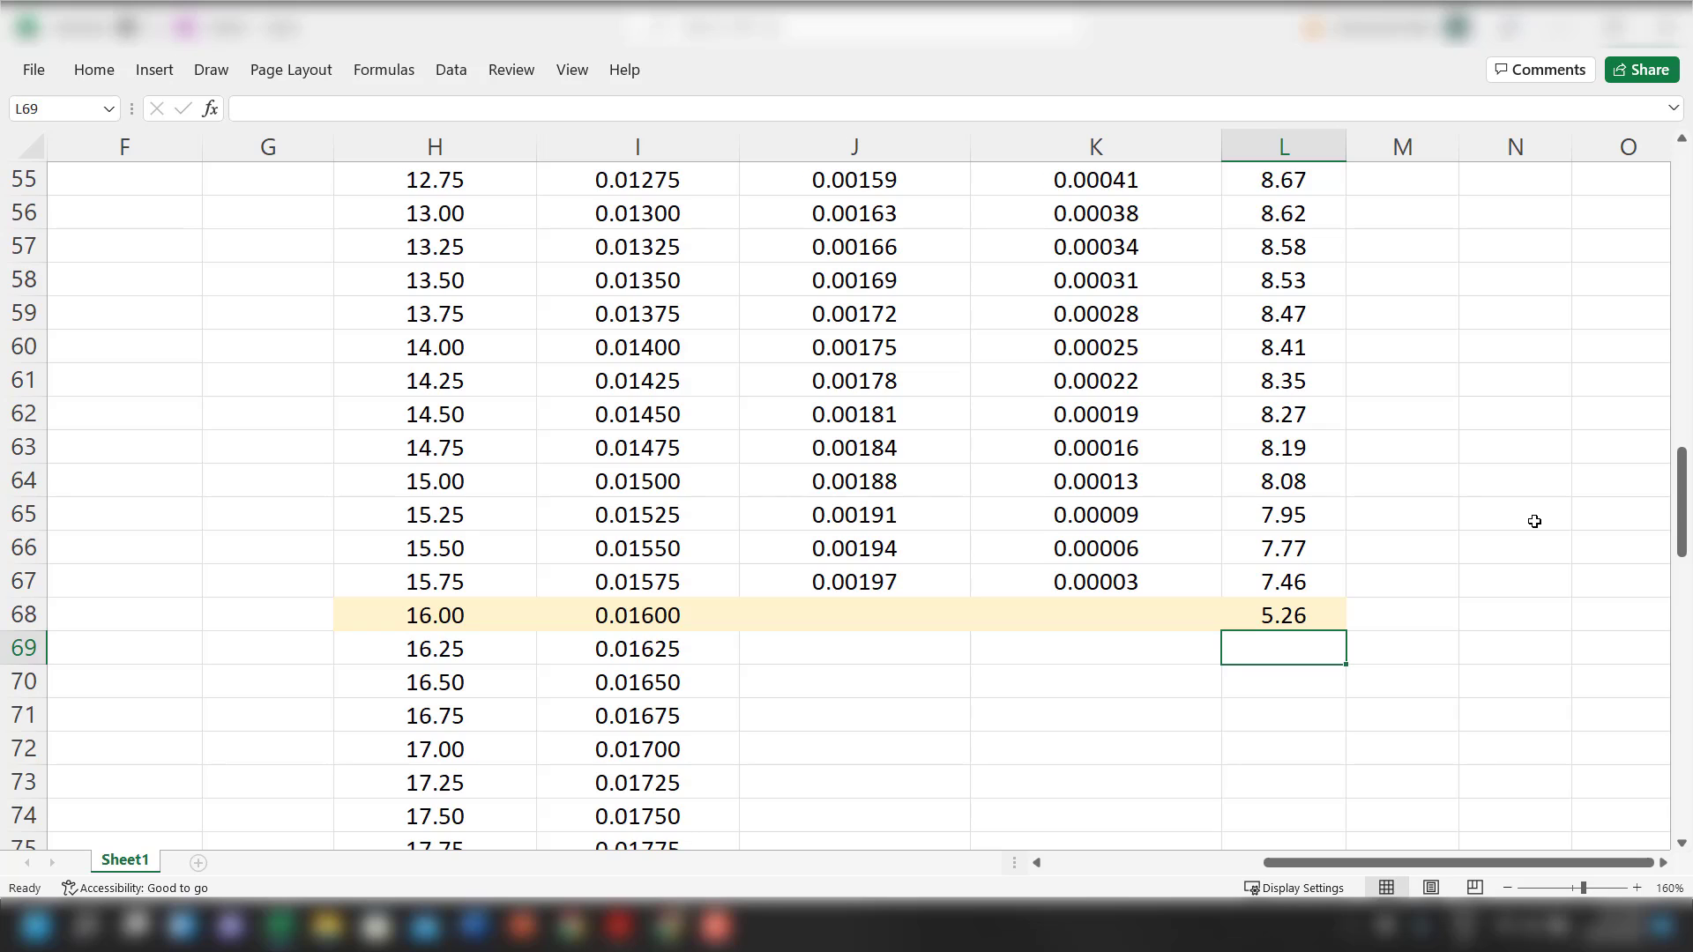
{"action": "type", "text": "=("}
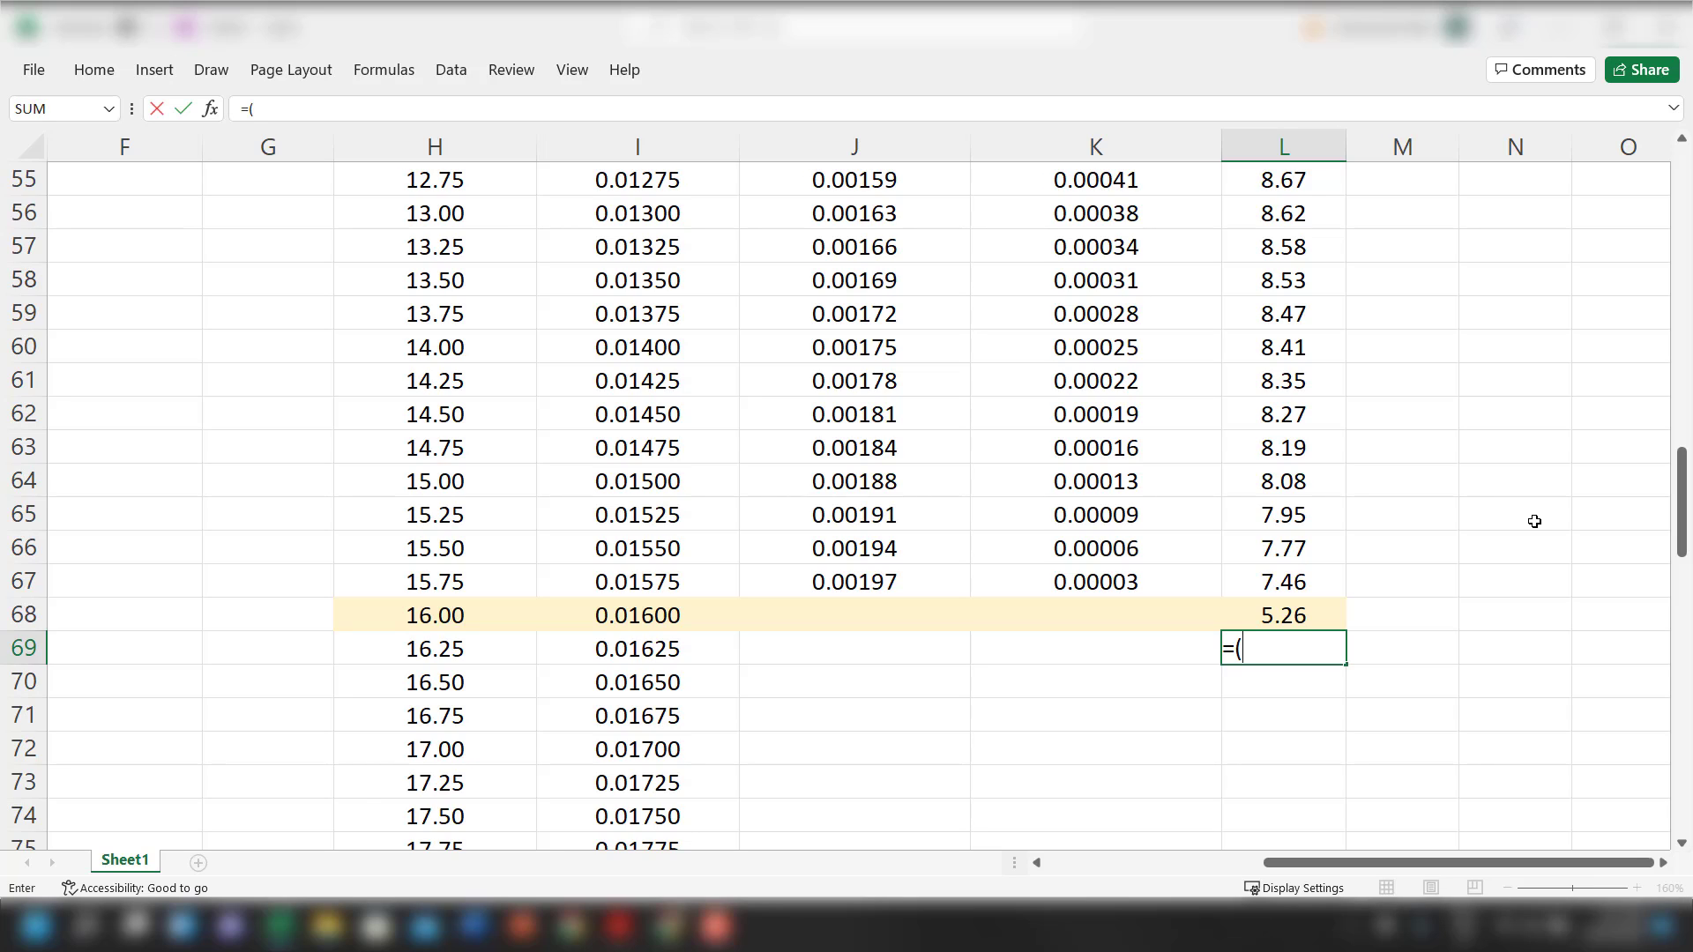
{"action": "left_click", "coordinate": [619, 651]}
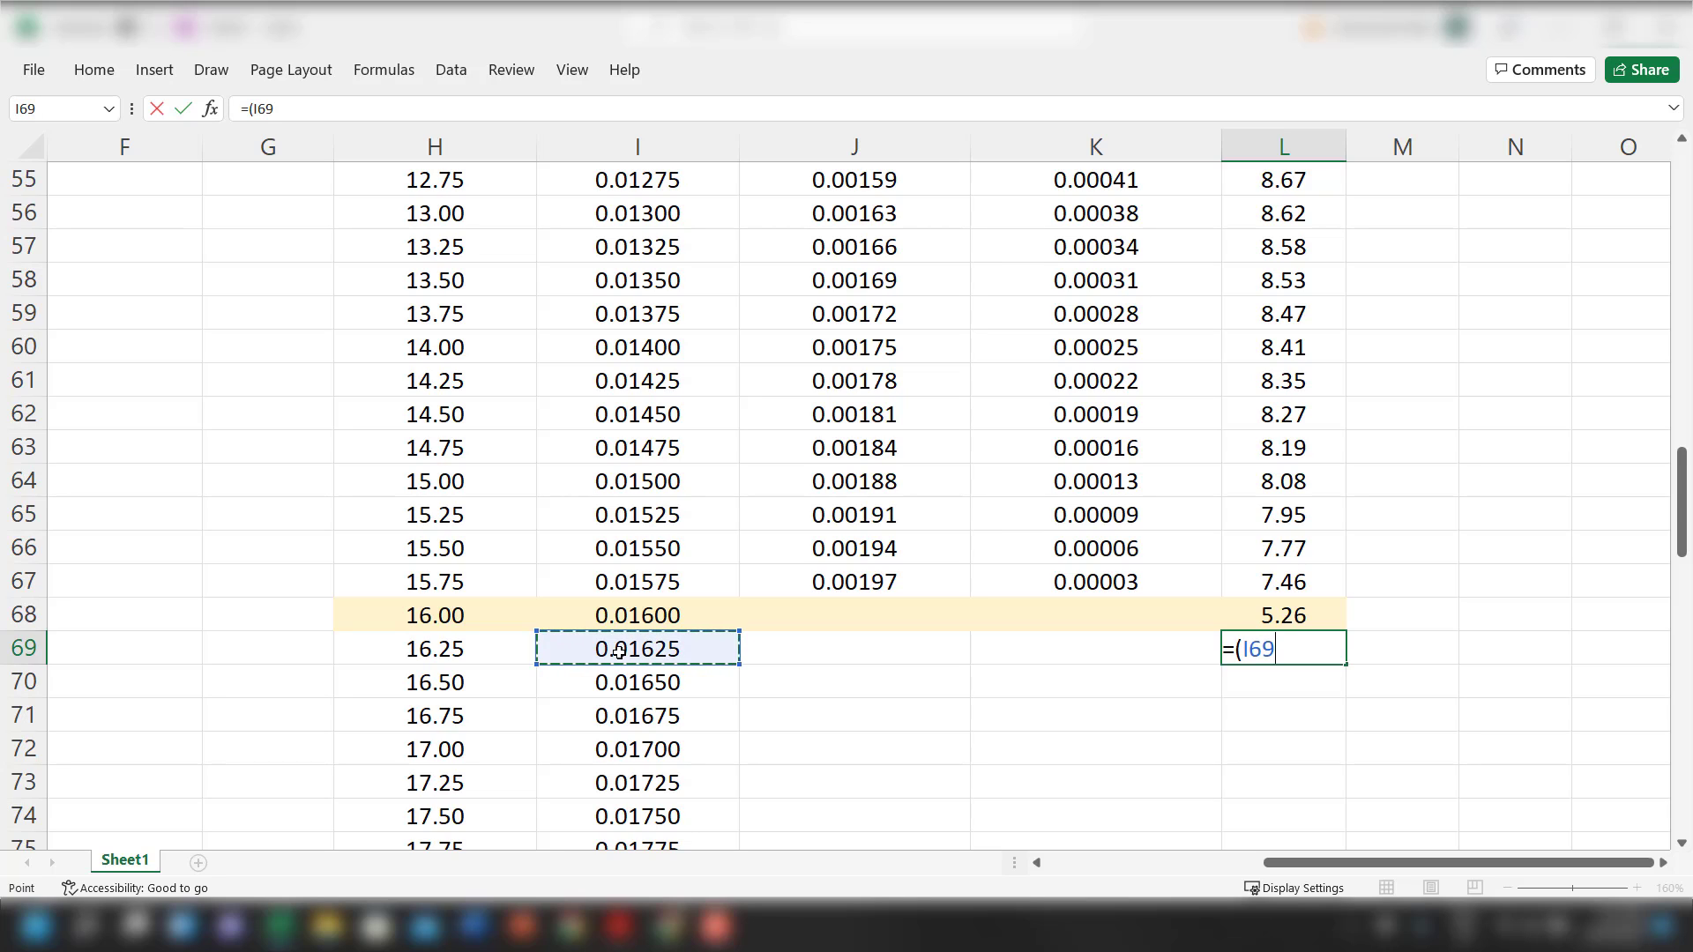
{"action": "type", "text": "-"}
{"action": "left_click", "coordinate": [641, 612]}
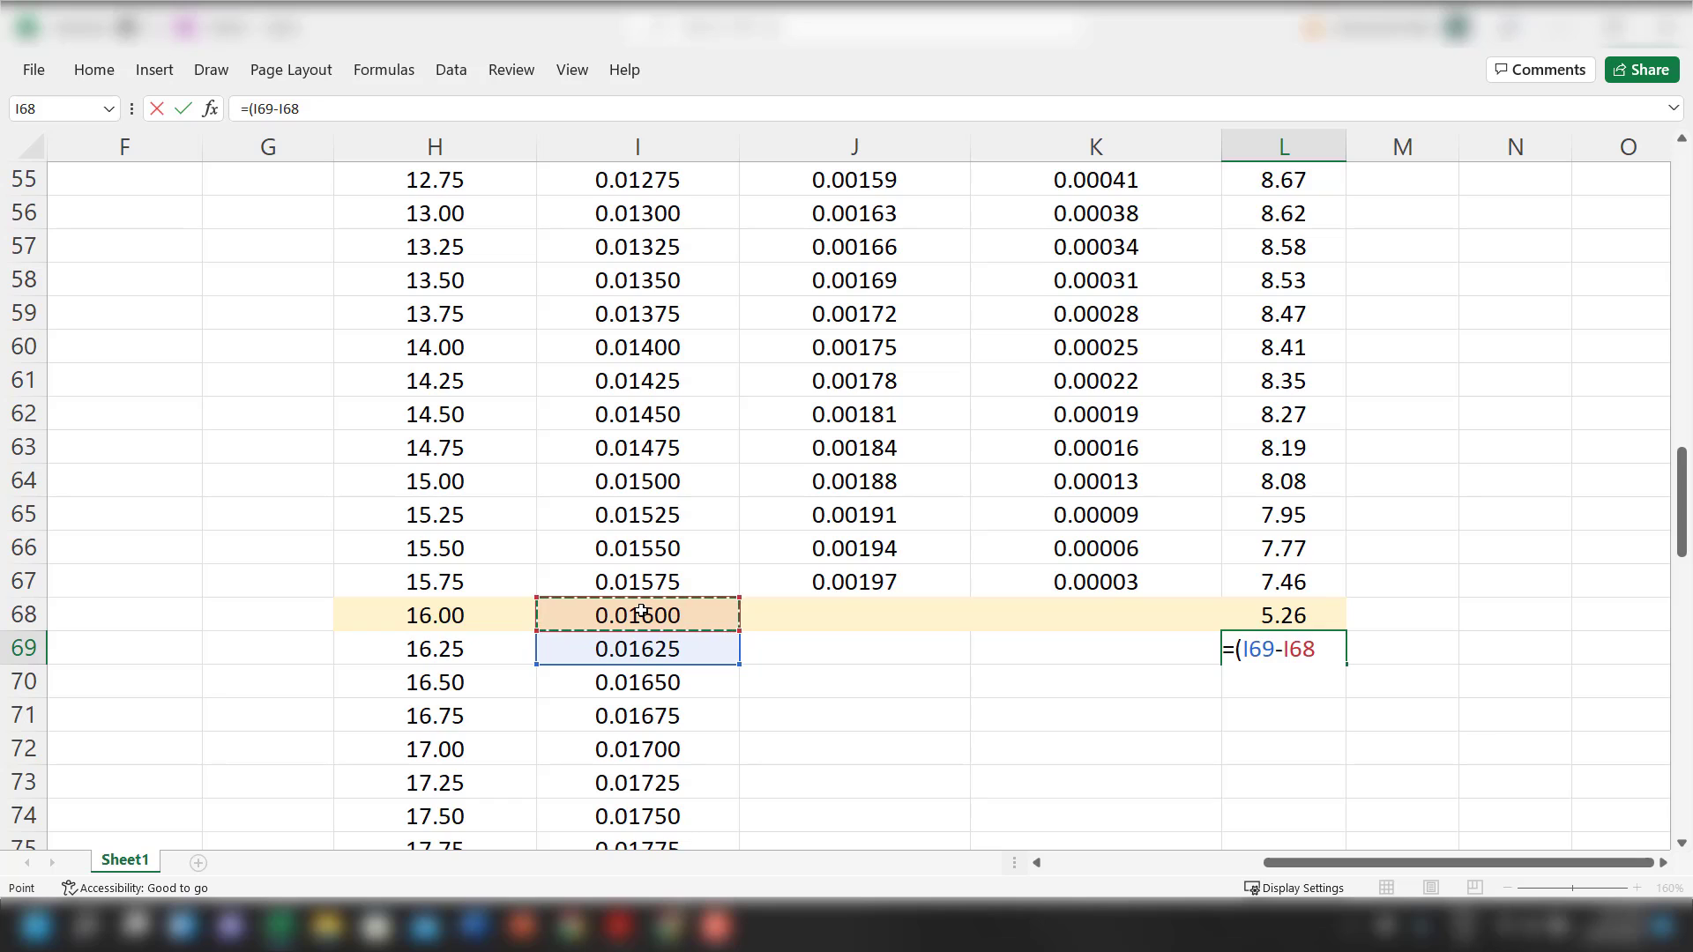
Make the I68 reference in the L69 formula absolute and close the bracket, giving =(I69-$I$68)
{"action": "key", "text": "Left"}
{"action": "key", "text": "Left"}
{"action": "key", "text": "Right"}
{"action": "key", "text": "Right"}
{"action": "left_click", "coordinate": [1282, 650]}
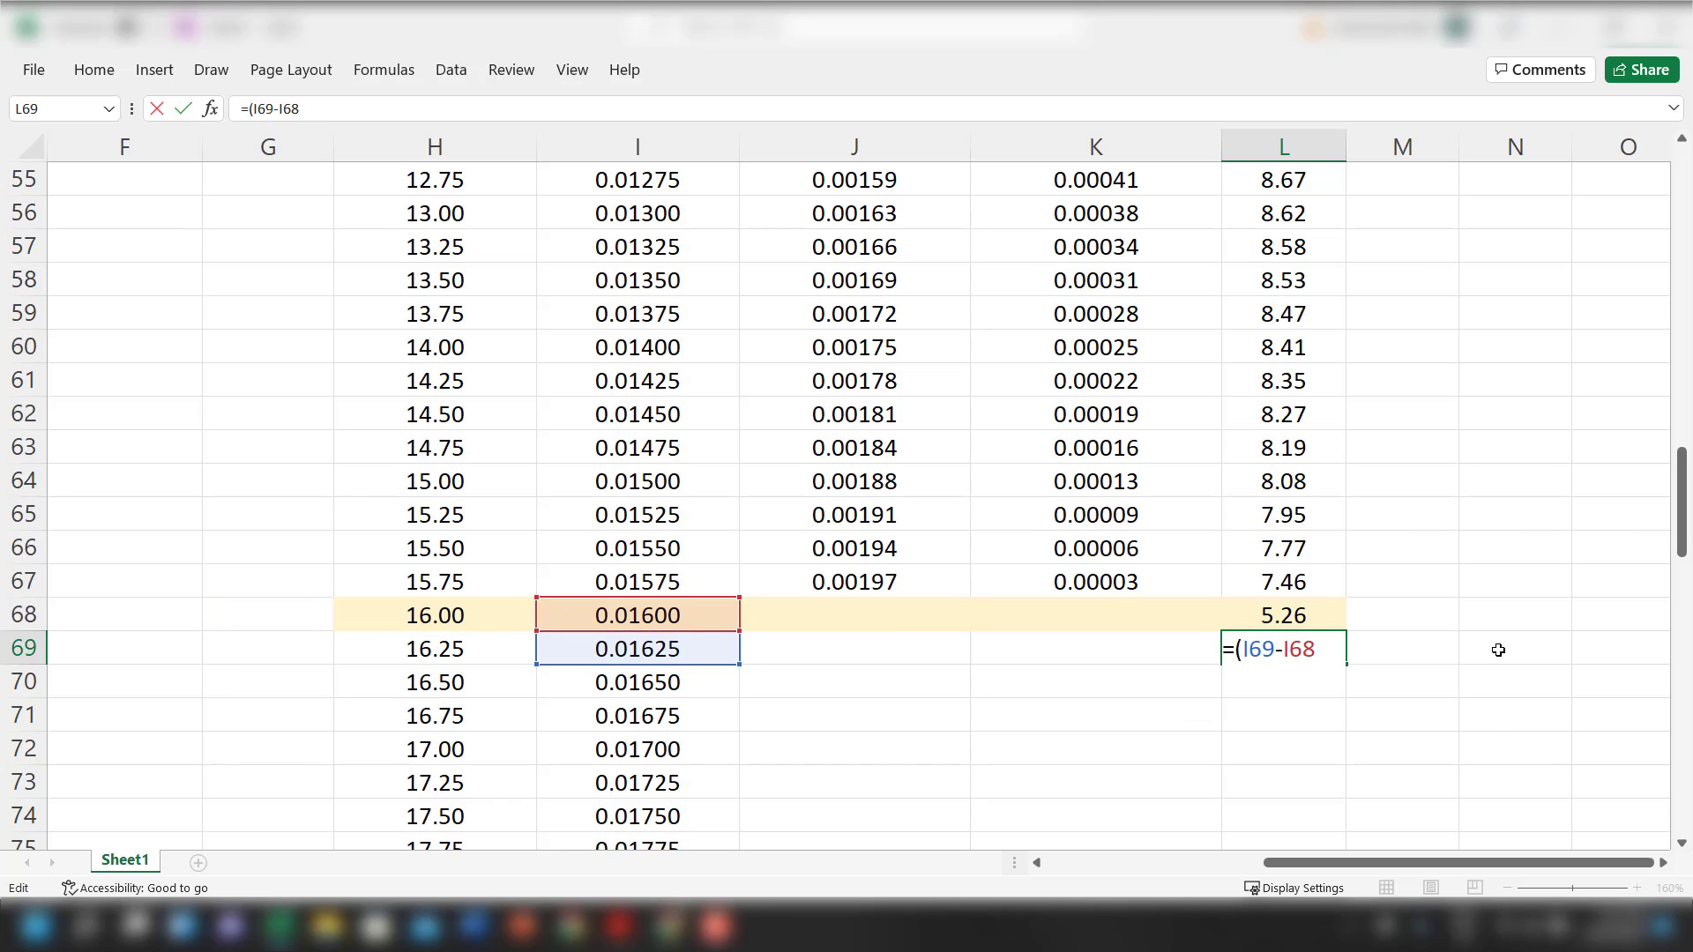
{"action": "type", "text": "$"}
{"action": "key", "text": "Right"}
{"action": "type", "text": "$"}
{"action": "key", "text": "Right"}
{"action": "key", "text": "Right"}
{"action": "type", "text": ")"}
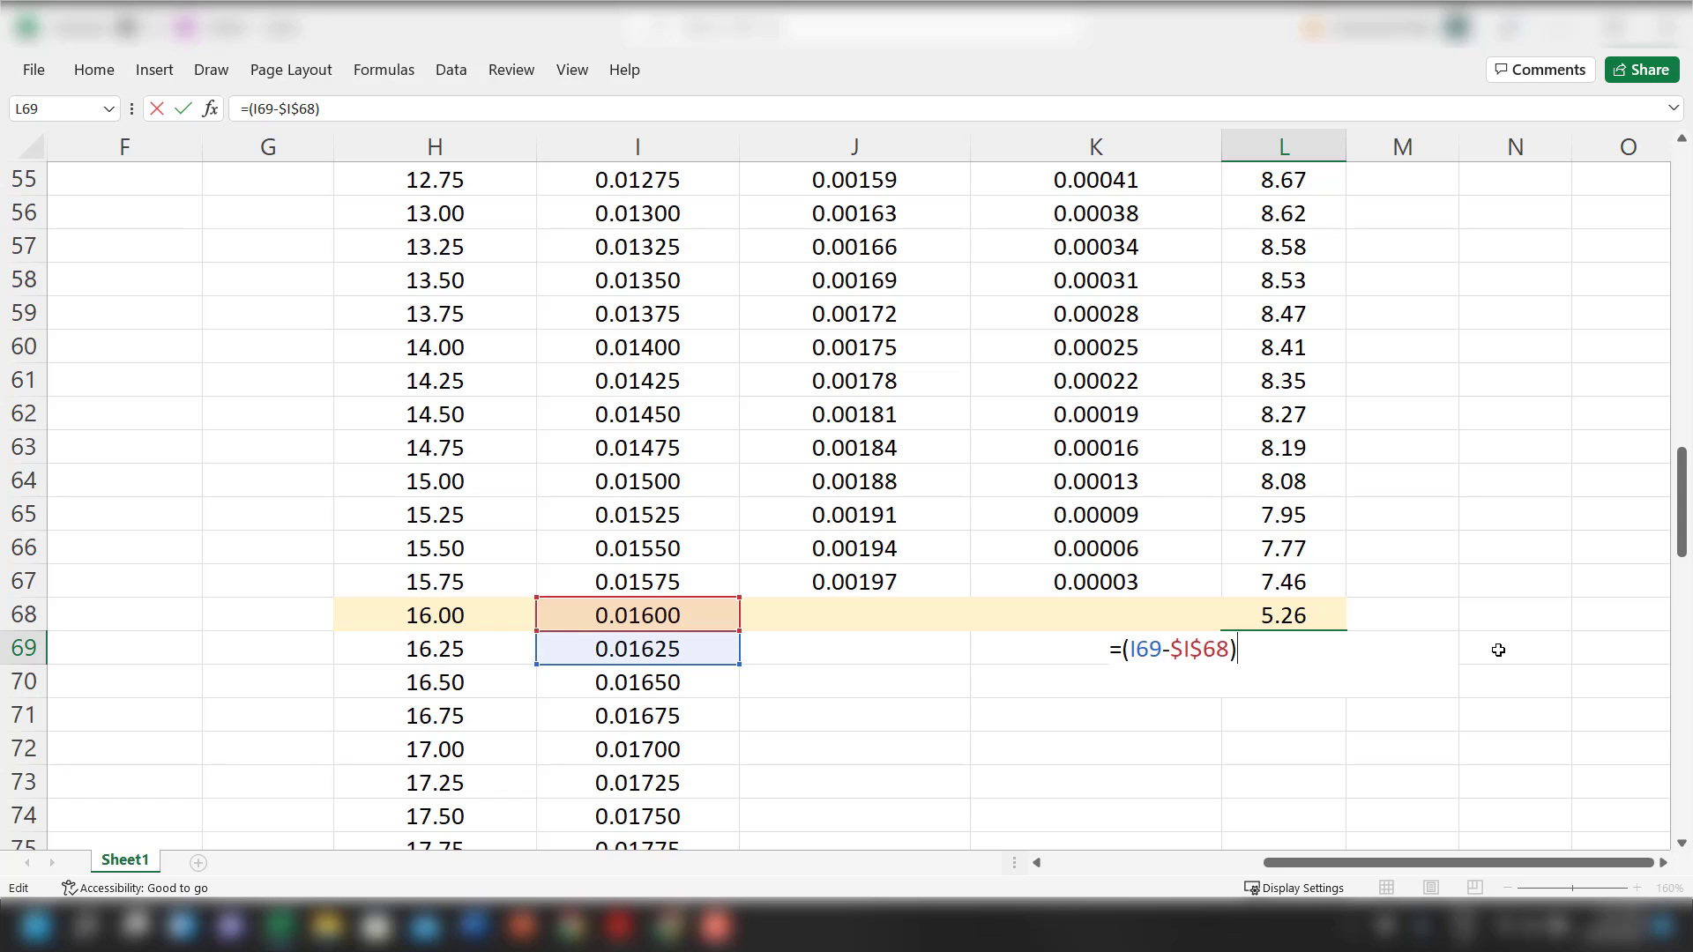
Multiply the volume difference in the L69 formula by the HCl concentration in F4
{"action": "type", "text": "*"}
{"action": "left_click", "coordinate": [1110, 865]}
{"action": "scroll", "coordinate": [794, 495], "scroll_direction": "up", "scroll_amount": 9}
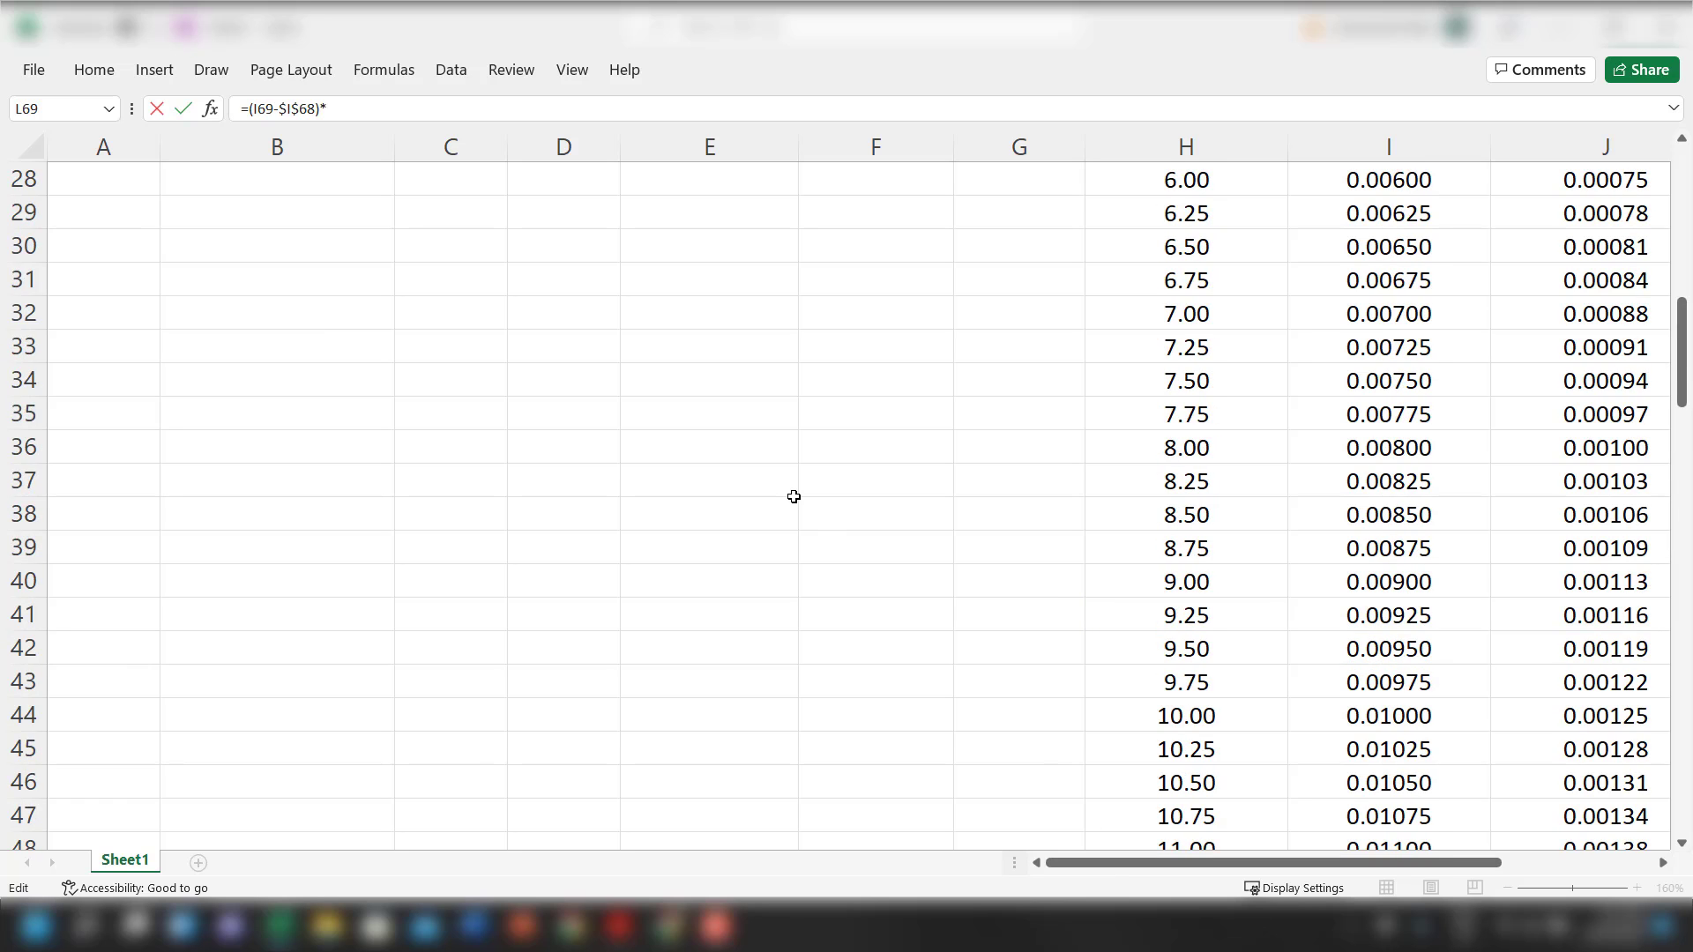
{"action": "scroll", "coordinate": [794, 495], "scroll_direction": "up", "scroll_amount": 9}
{"action": "left_click", "coordinate": [849, 291]}
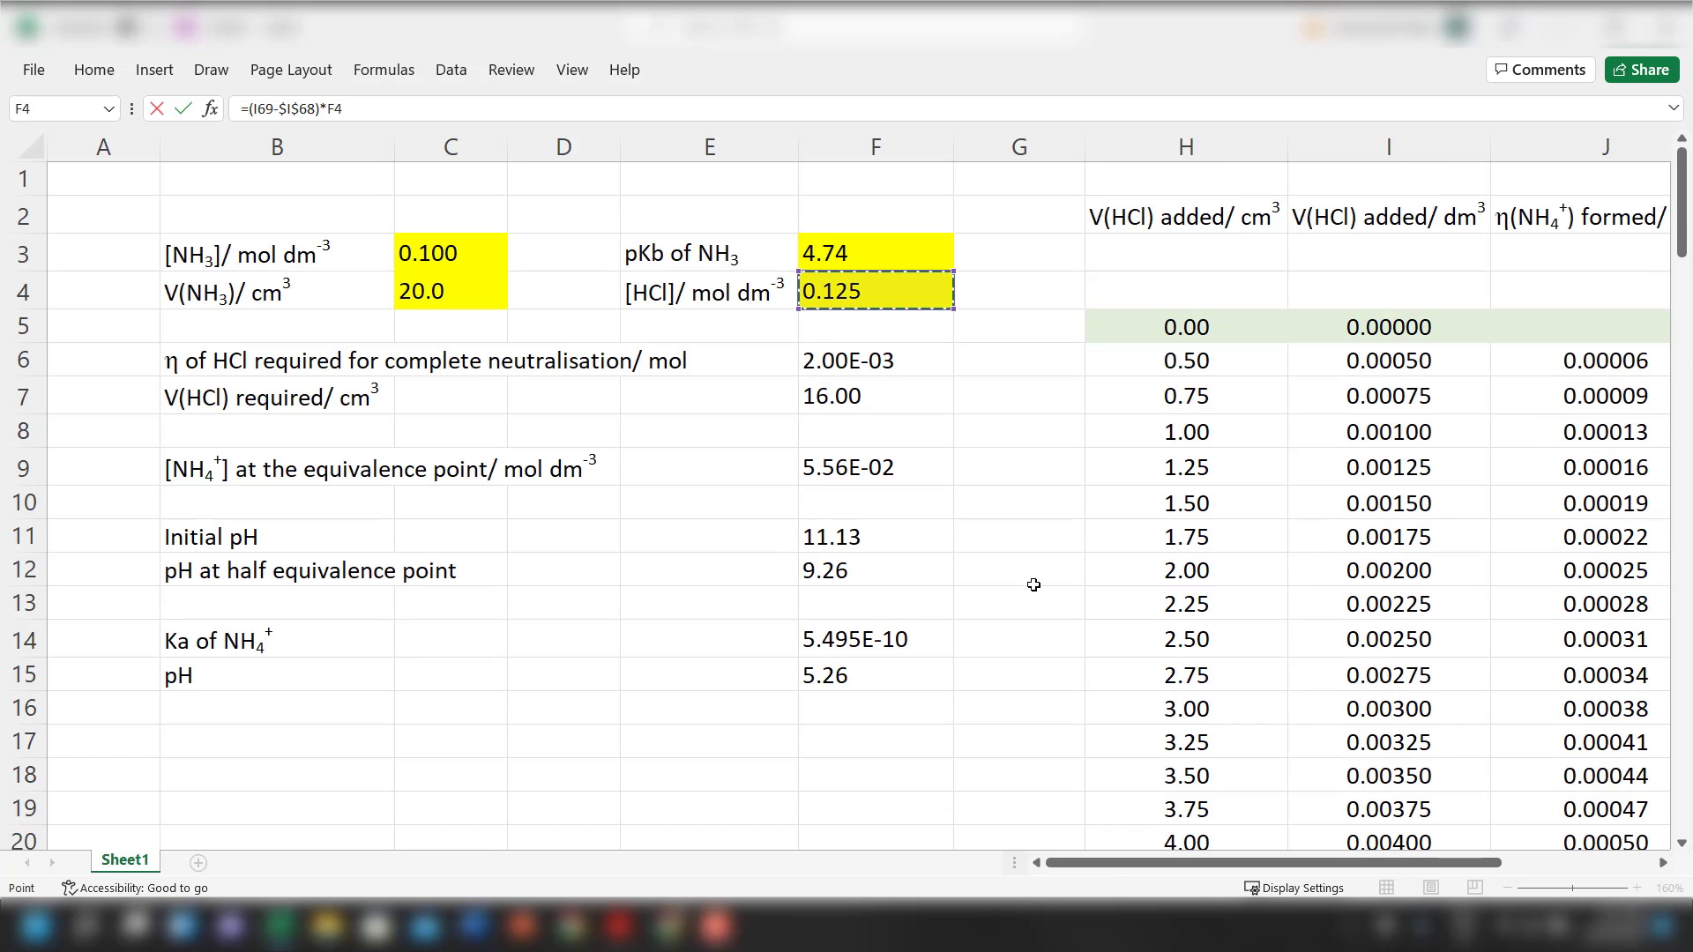
{"action": "left_click_drag", "start_coordinate": [1200, 864], "coordinate": [1424, 862]}
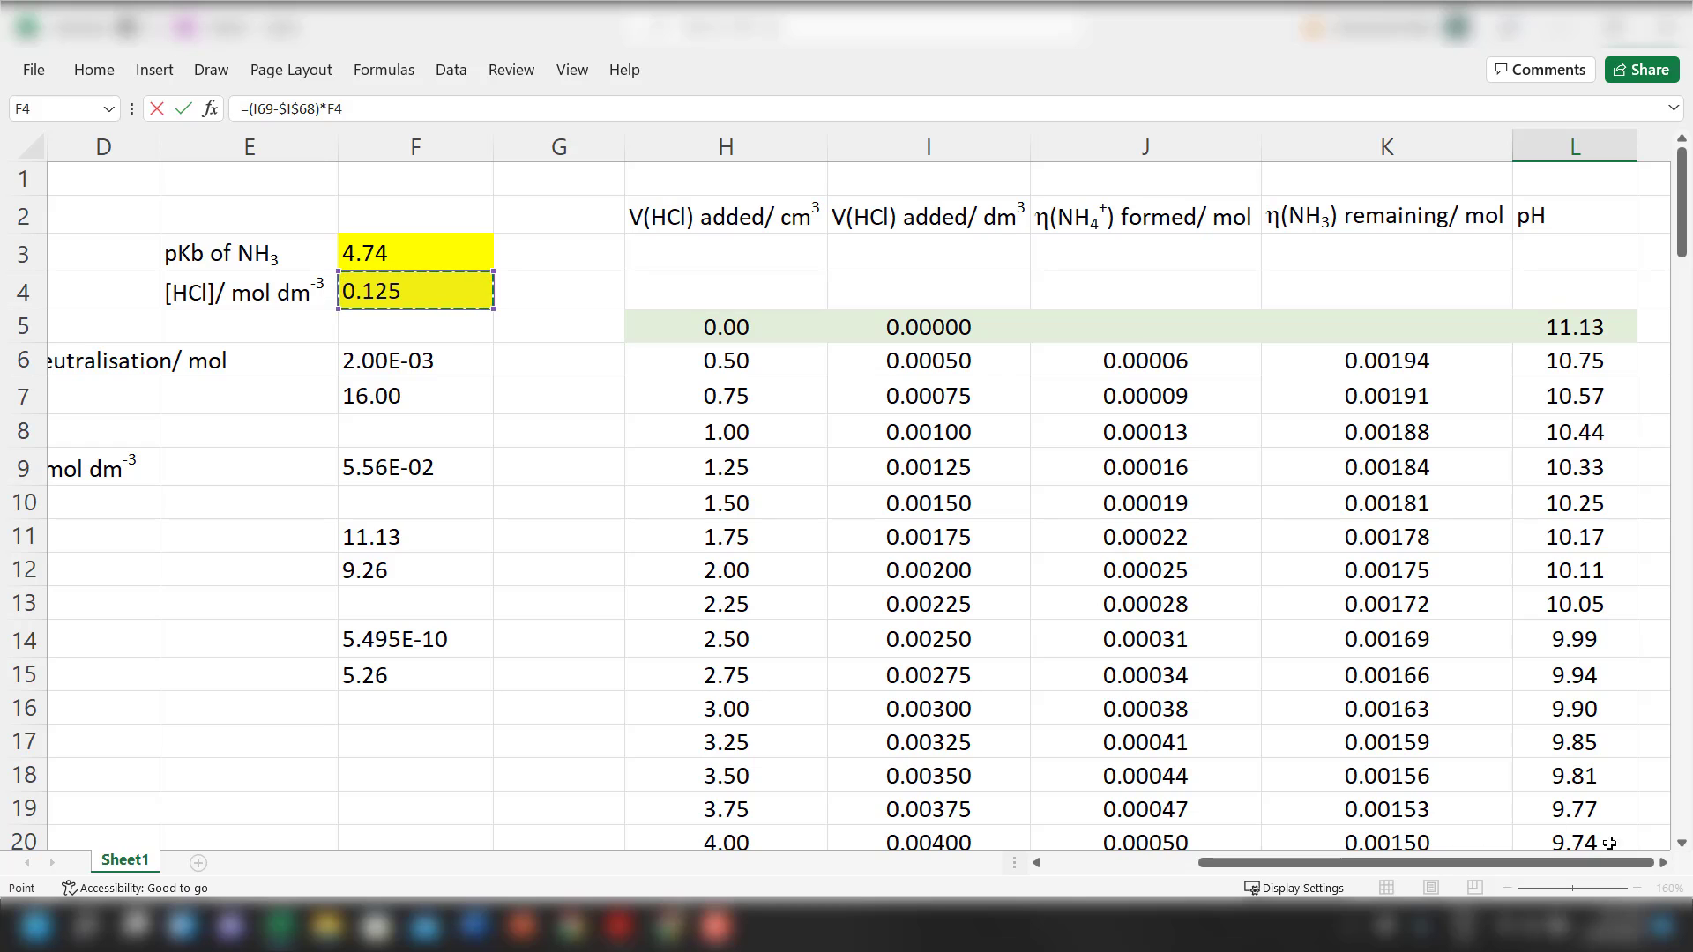
{"action": "left_click", "coordinate": [1664, 863]}
{"action": "scroll", "coordinate": [1366, 699], "scroll_direction": "down", "scroll_amount": 20}
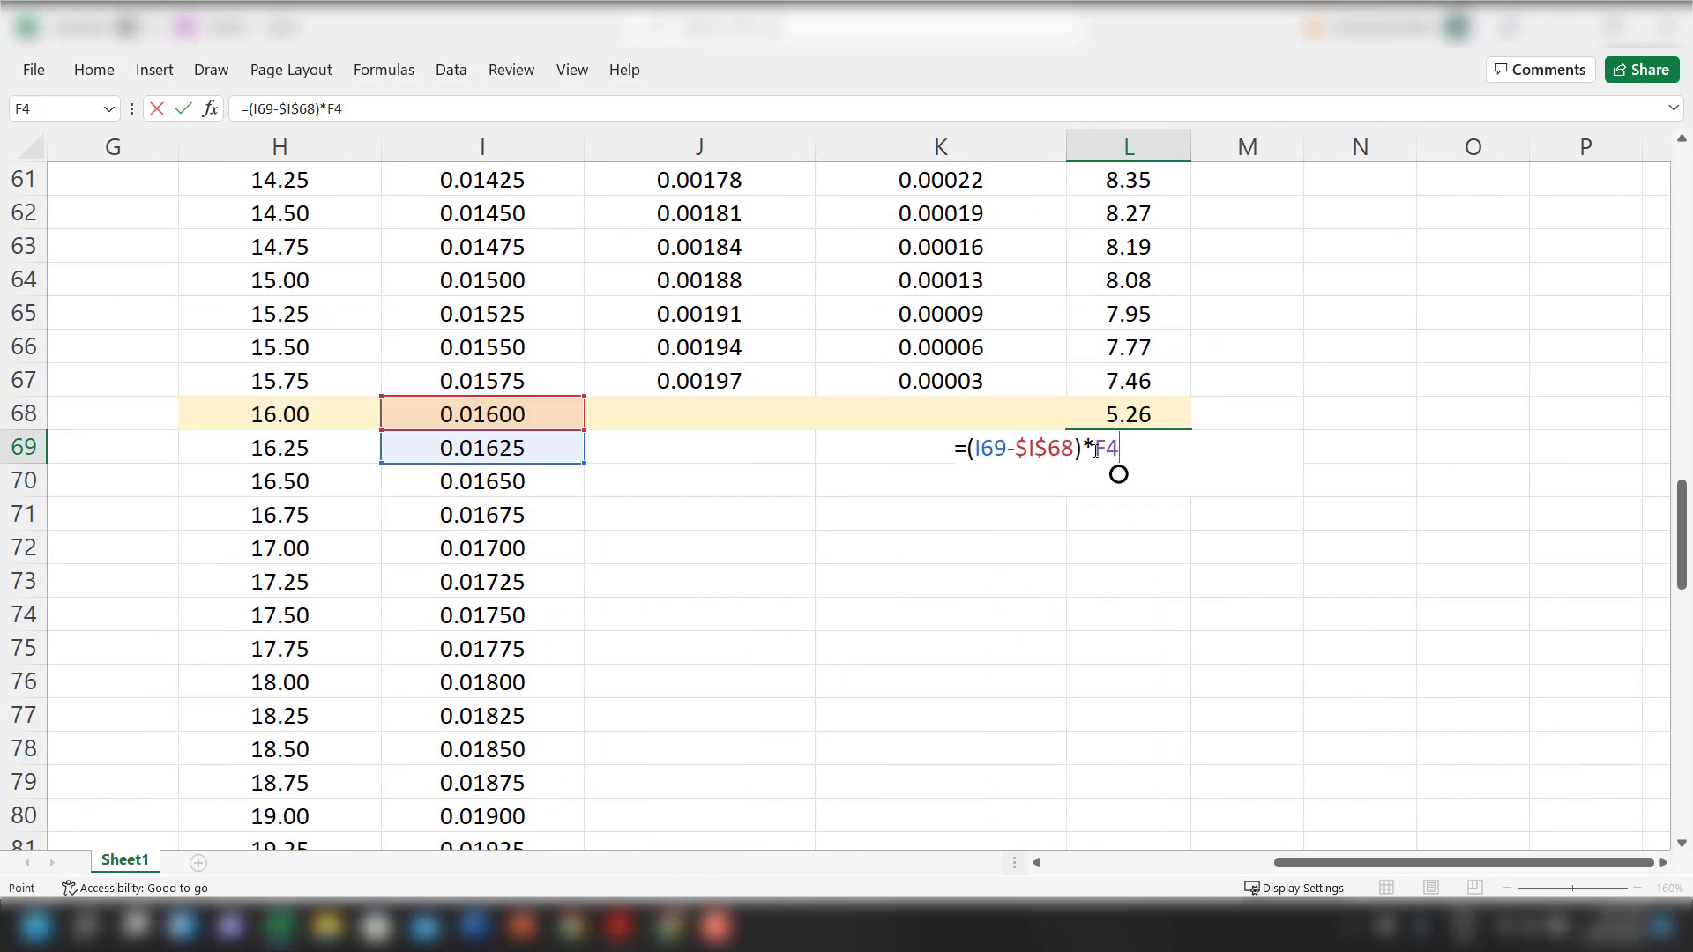
Make the F4 reference absolute and enclose the product in brackets, so L69 reads =((I69-$I$68)*$F$4)
{"action": "left_click", "coordinate": [1096, 448]}
{"action": "type", "text": "$"}
{"action": "key", "text": "Right"}
{"action": "type", "text": "$"}
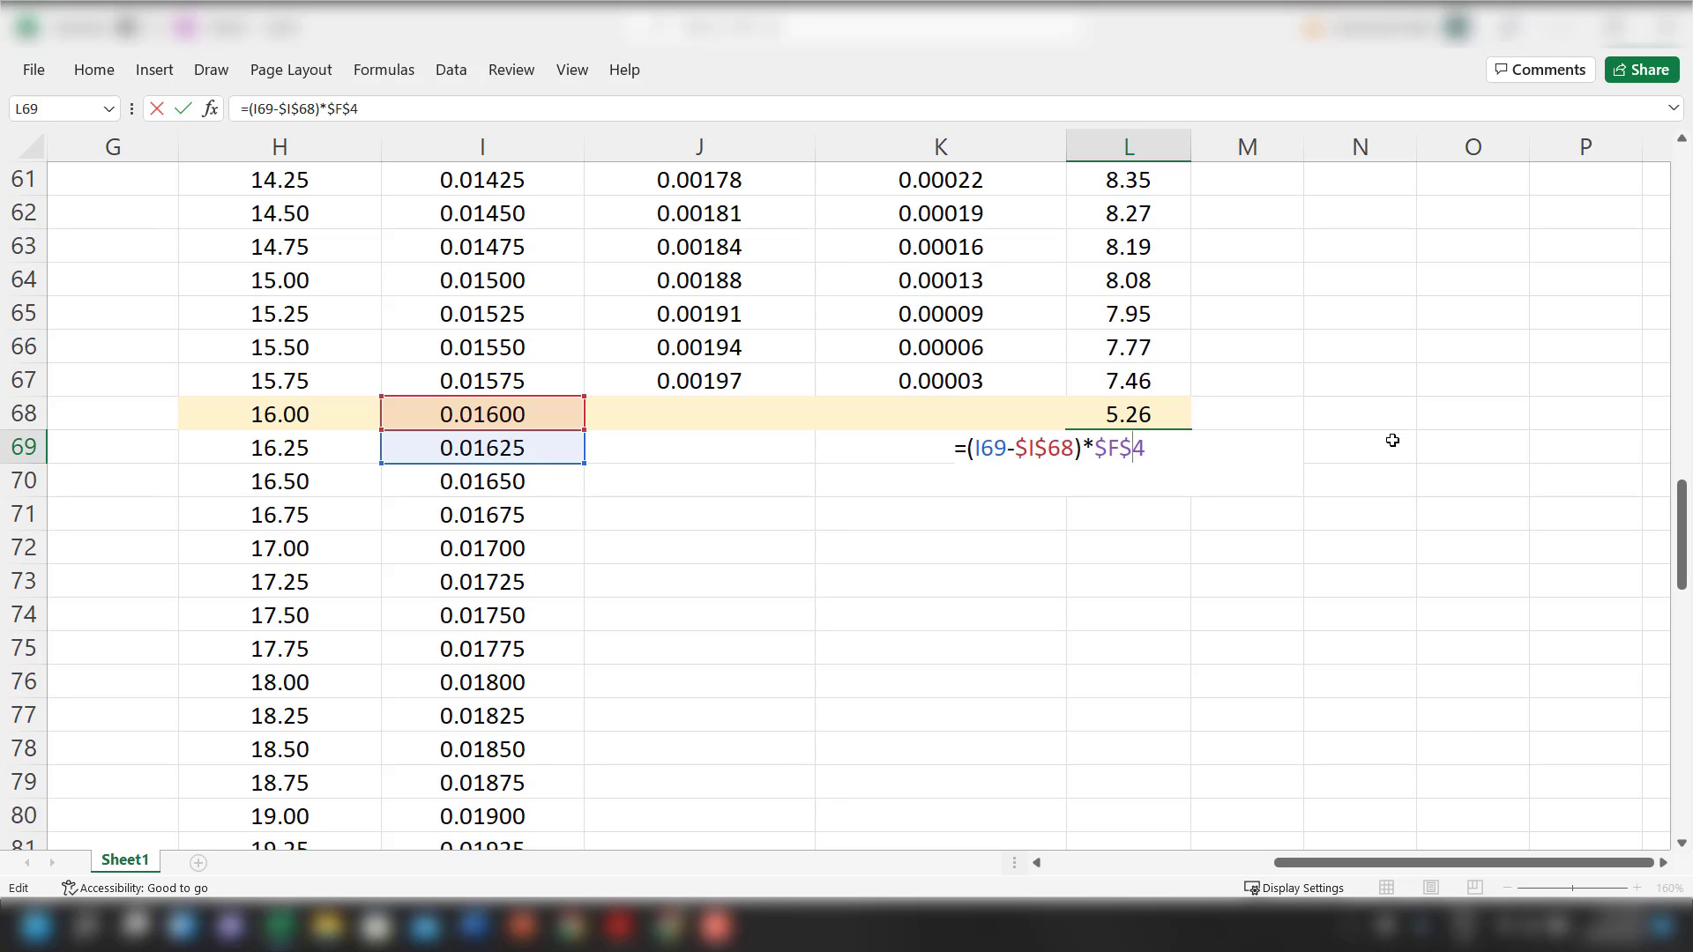
{"action": "key", "text": "Right"}
{"action": "type", "text": ")"}
{"action": "left_click", "coordinate": [964, 448]}
{"action": "type", "text": "("}
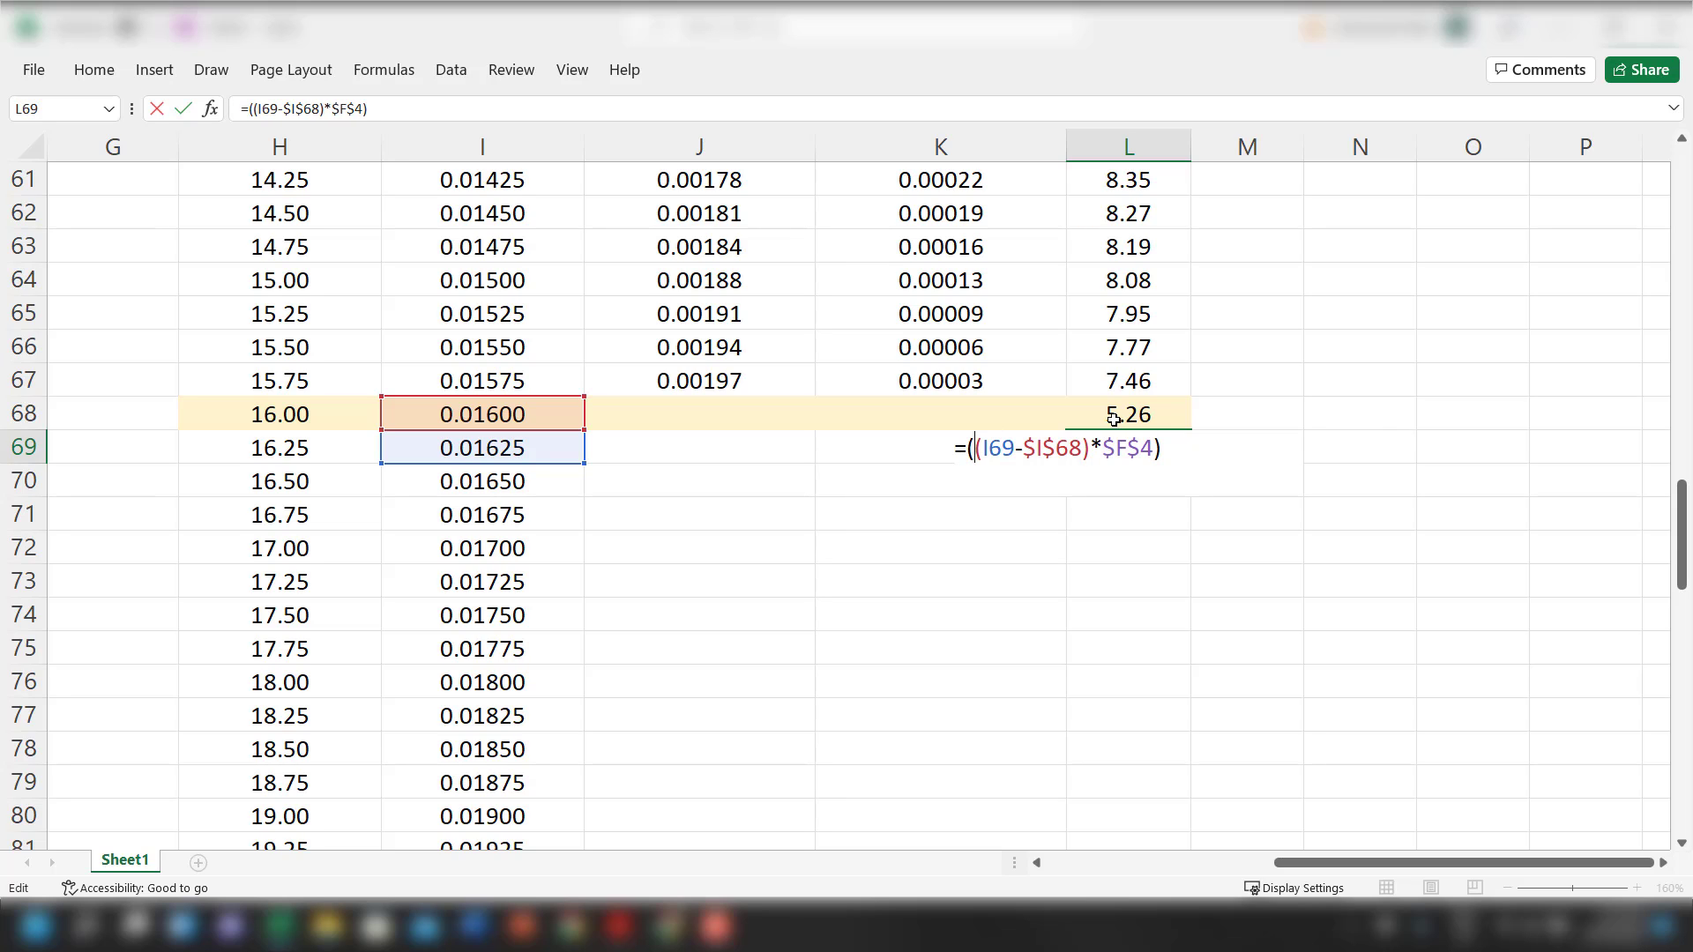
Extend the L69 formula with a division by an opening bracket and the ammonia volume in C4, adding /(C4
{"action": "key", "text": "End"}
{"action": "left_click", "coordinate": [1075, 865]}
{"action": "scroll", "coordinate": [598, 562], "scroll_direction": "up", "scroll_amount": 3}
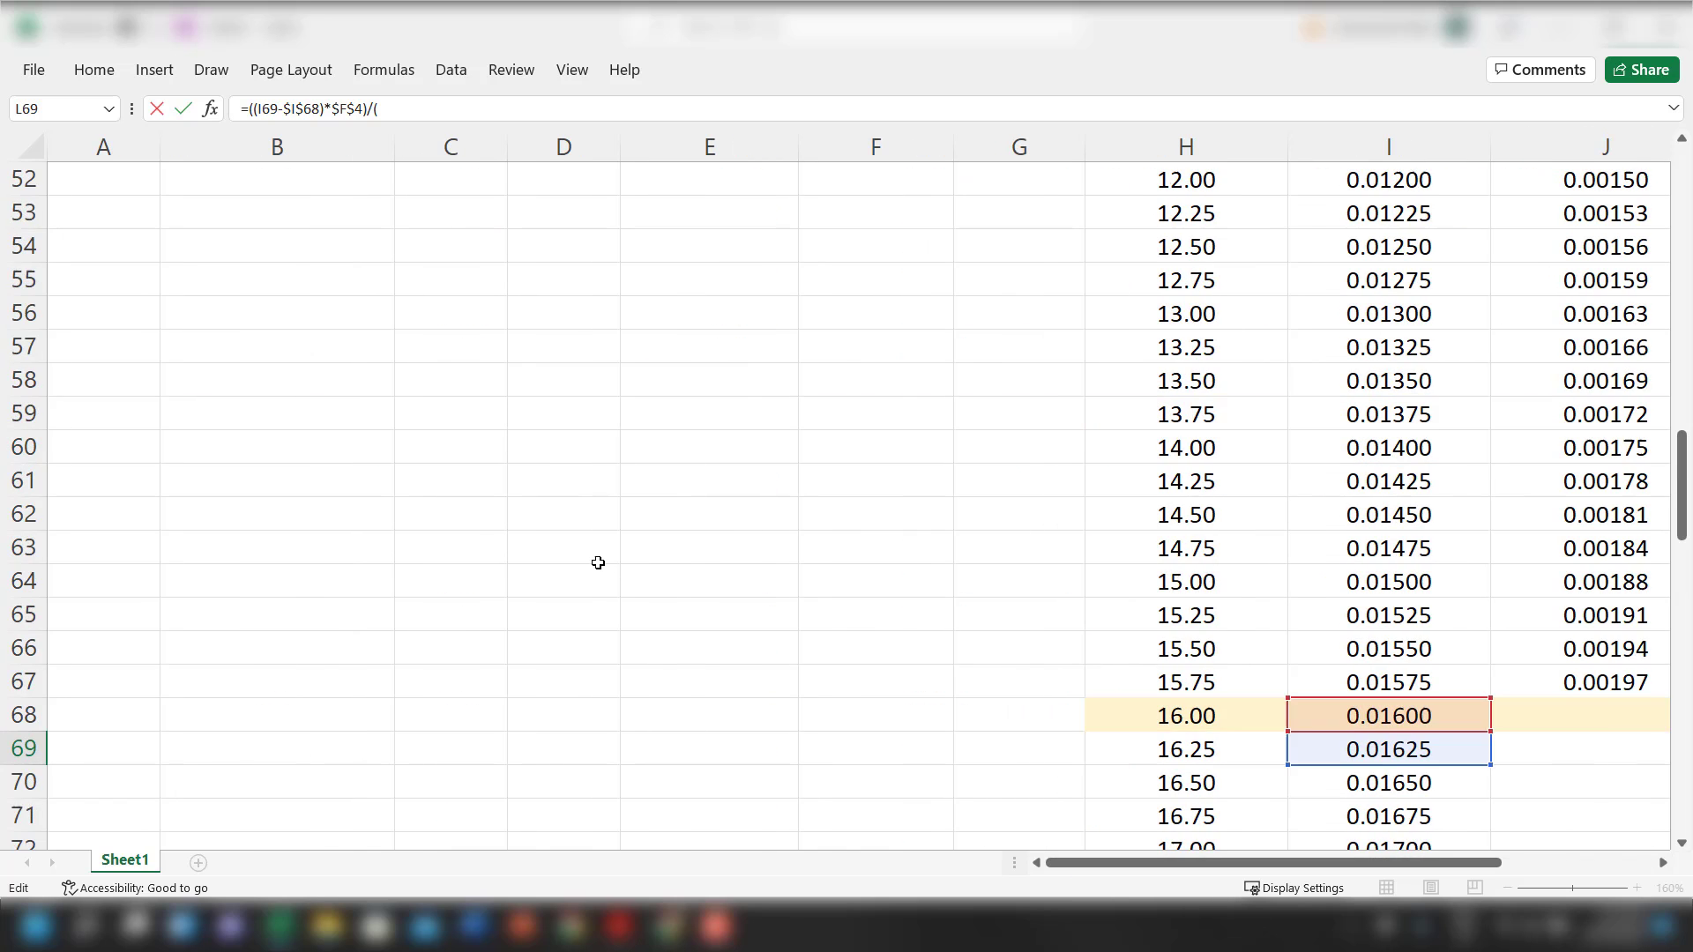
{"action": "scroll", "coordinate": [598, 562], "scroll_direction": "up", "scroll_amount": 17}
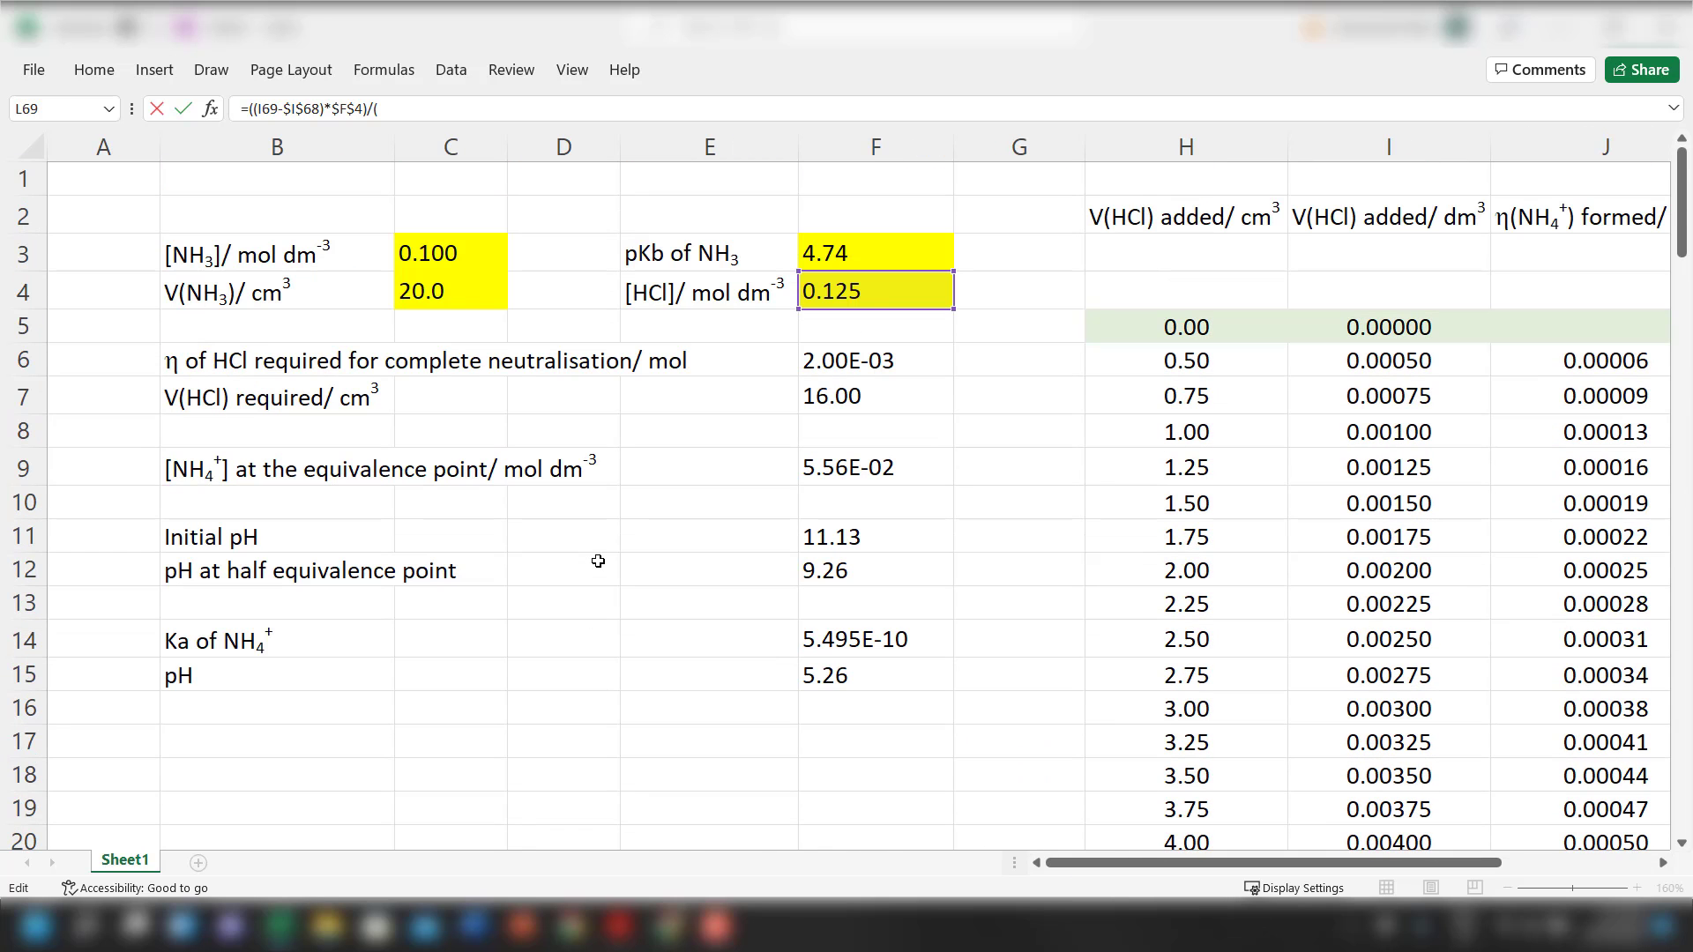
{"action": "left_click", "coordinate": [457, 299]}
{"action": "left_click_drag", "start_coordinate": [1187, 865], "coordinate": [1689, 874]}
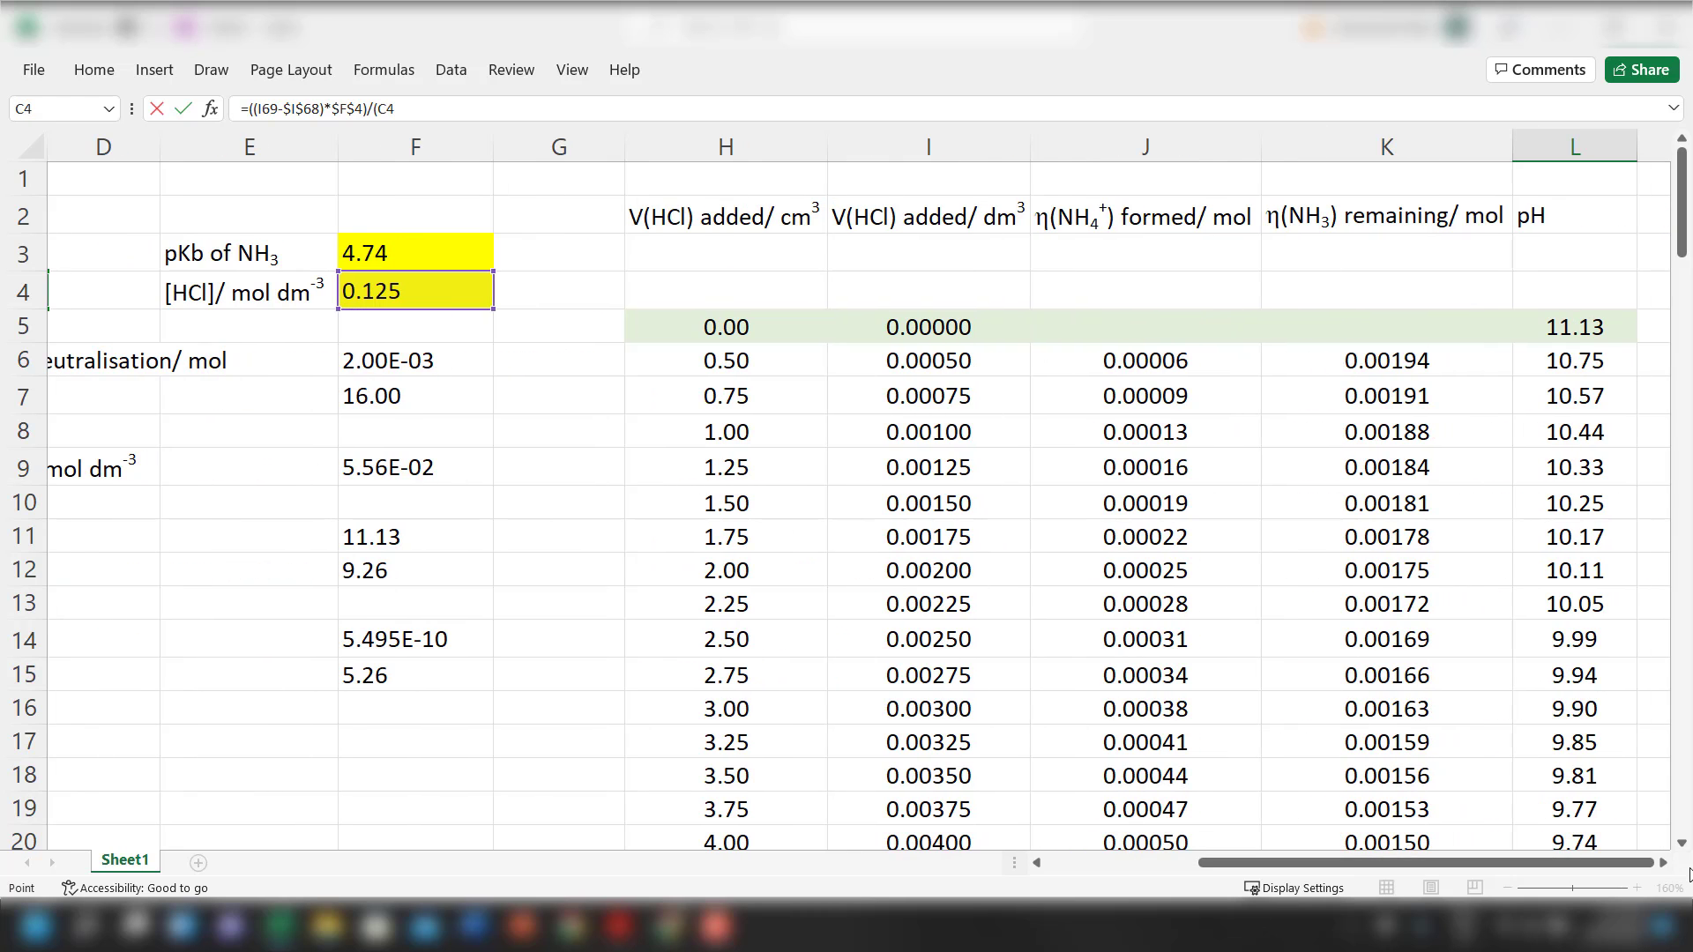
{"action": "left_click", "coordinate": [1664, 864]}
{"action": "left_click", "coordinate": [1664, 865]}
{"action": "left_click", "coordinate": [1664, 864]}
{"action": "scroll", "coordinate": [1503, 749], "scroll_direction": "down", "scroll_amount": 7}
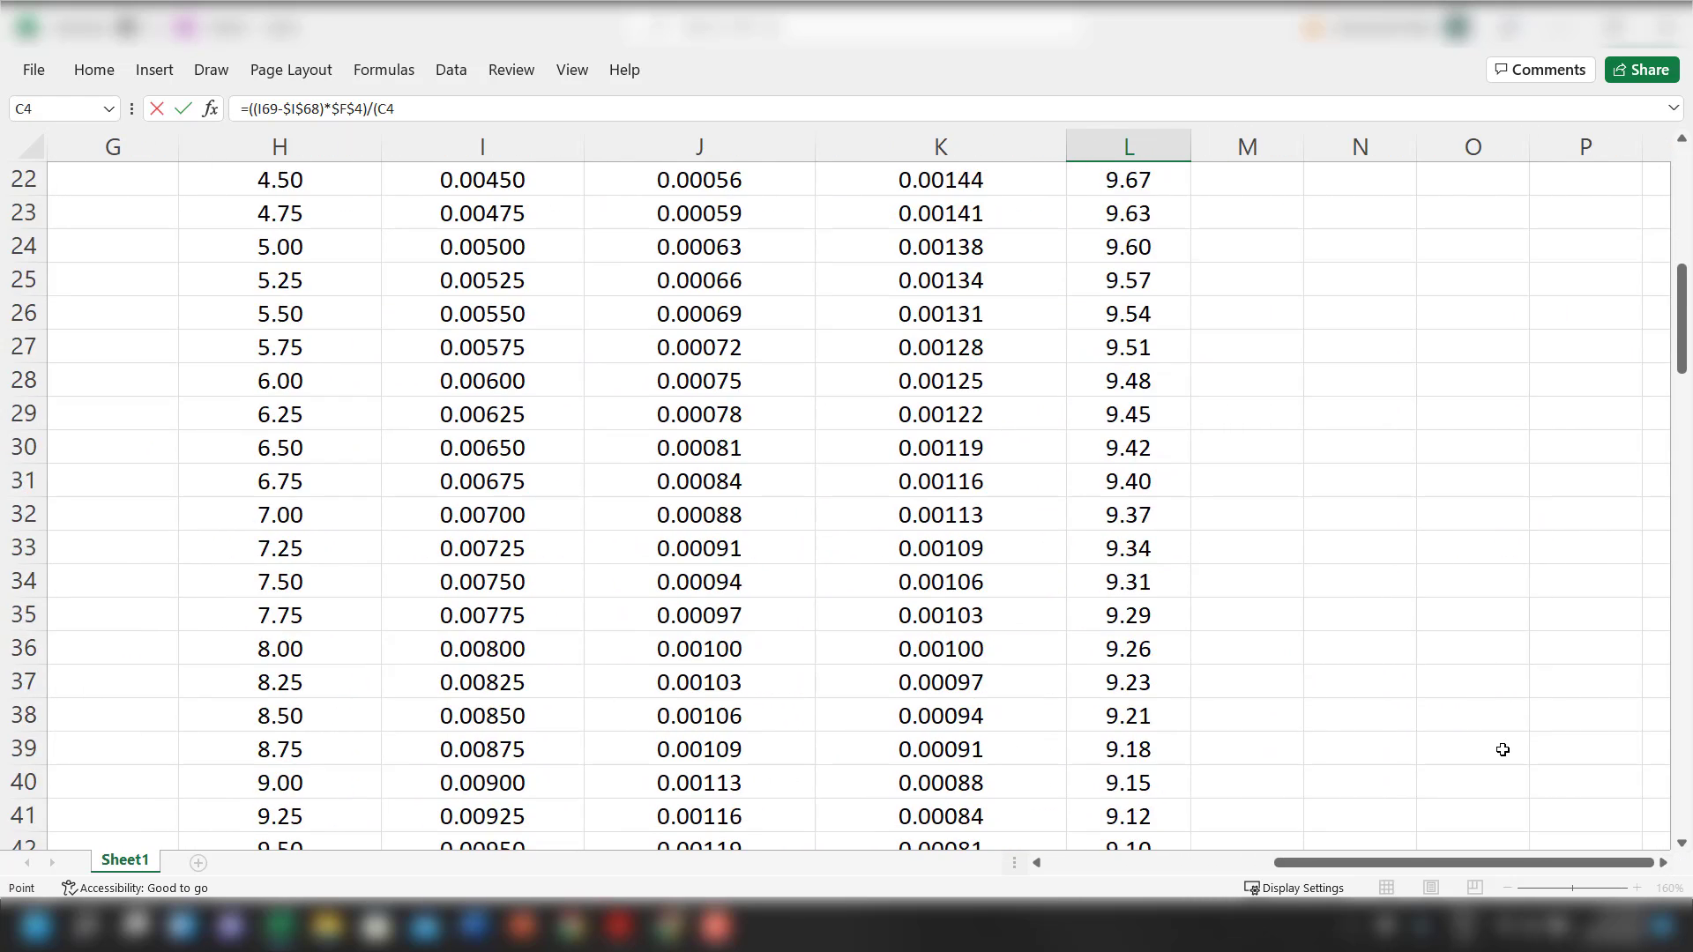
{"action": "scroll", "coordinate": [1503, 749], "scroll_direction": "down", "scroll_amount": 12}
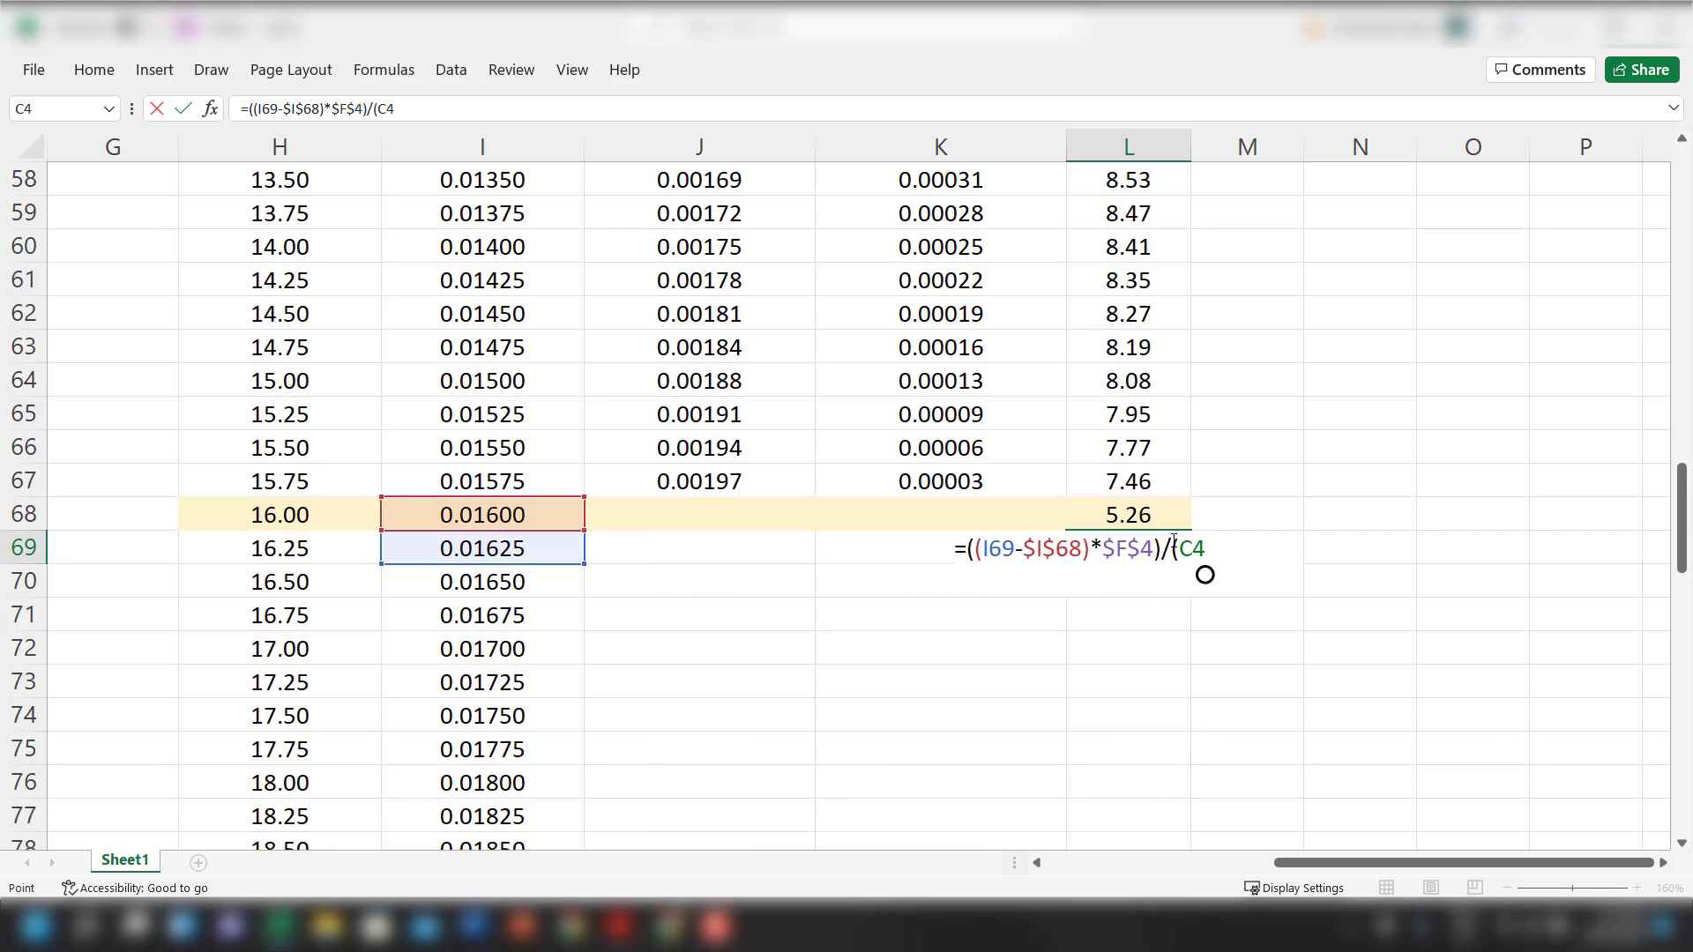
Make the C4 reference in the L69 formula's denominator absolute, giving $C$4
{"action": "left_click", "coordinate": [1175, 547]}
{"action": "type", "text": "$"}
{"action": "key", "text": "Right"}
{"action": "type", "text": "$"}
{"action": "key", "text": "Right"}
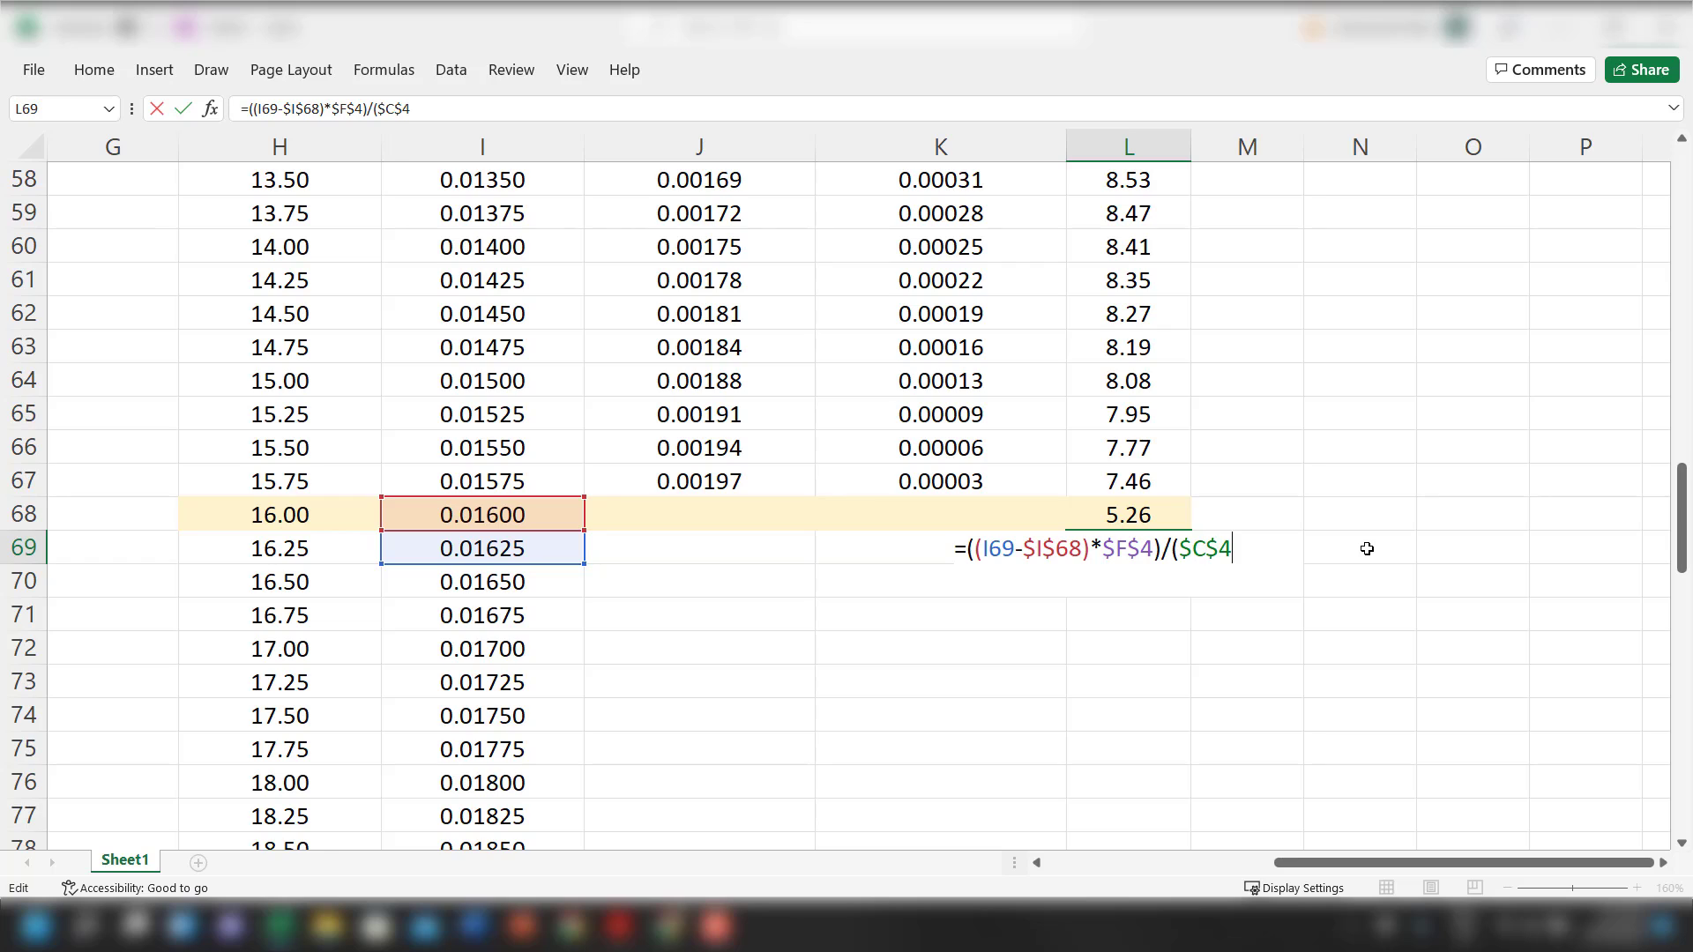
Complete the L69 denominator by multiplying $C$4 by 0.001, adding the acid volume in I69 and closing both brackets
{"action": "type", "text": "*0.00`"}
{"action": "key", "text": "Left"}
{"action": "type", "text": "01"}
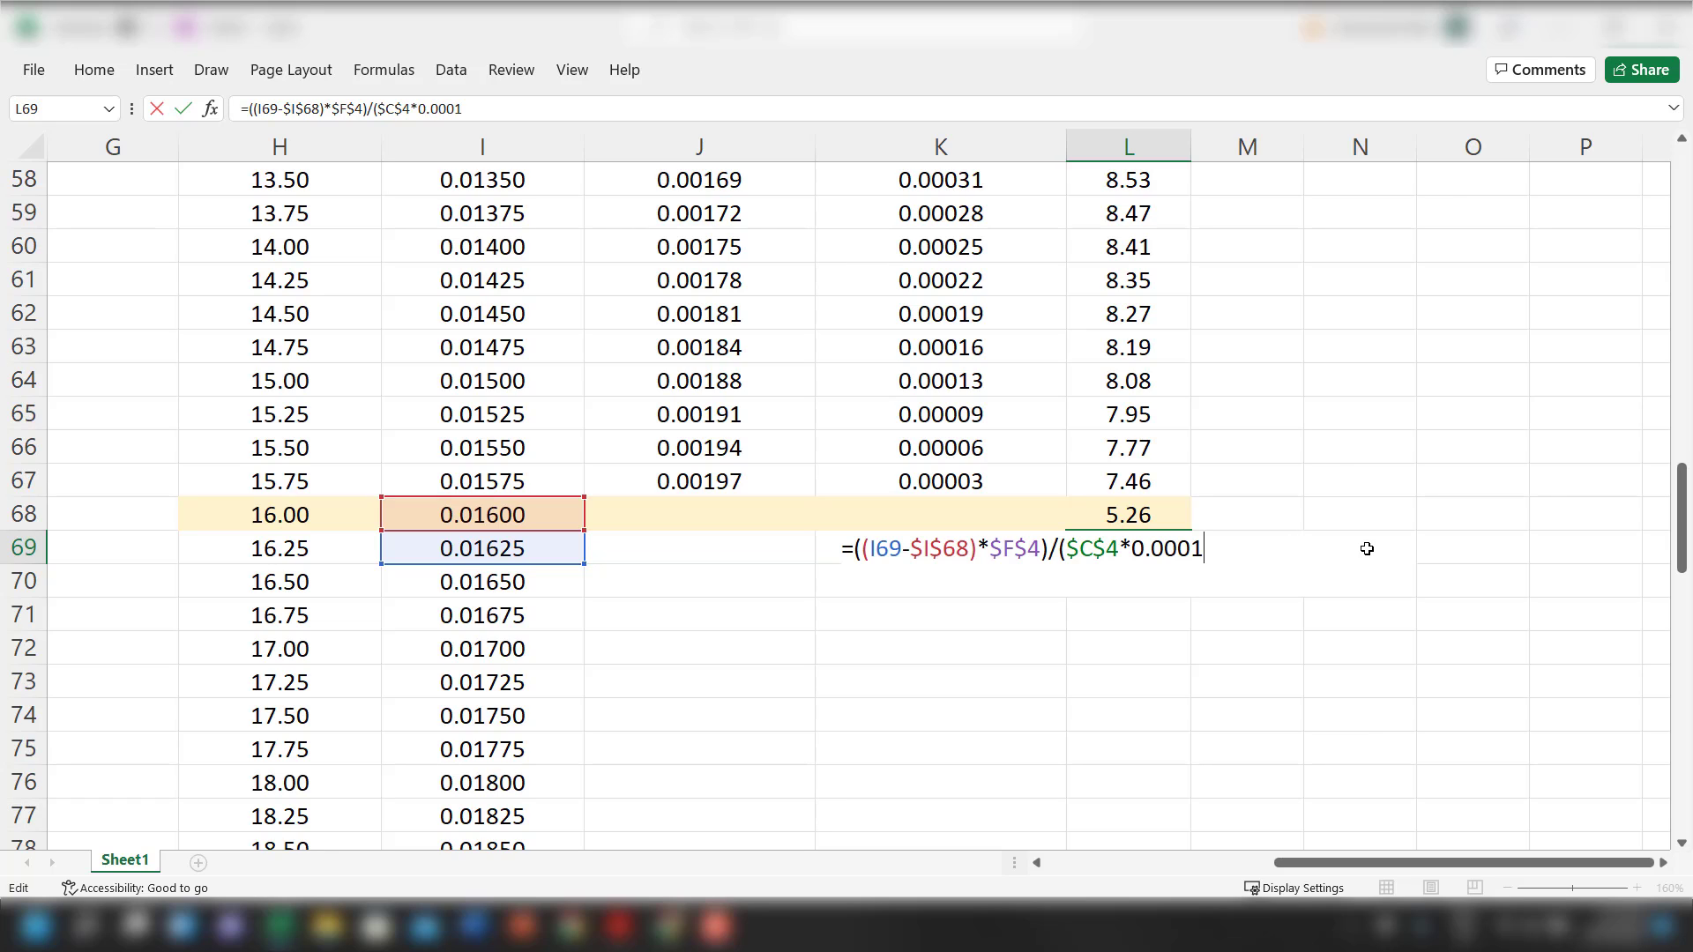
{"action": "key", "text": "BackSpace"}
{"action": "key", "text": "BackSpace"}
{"action": "type", "text": "1+"}
{"action": "left_click", "coordinate": [498, 549]}
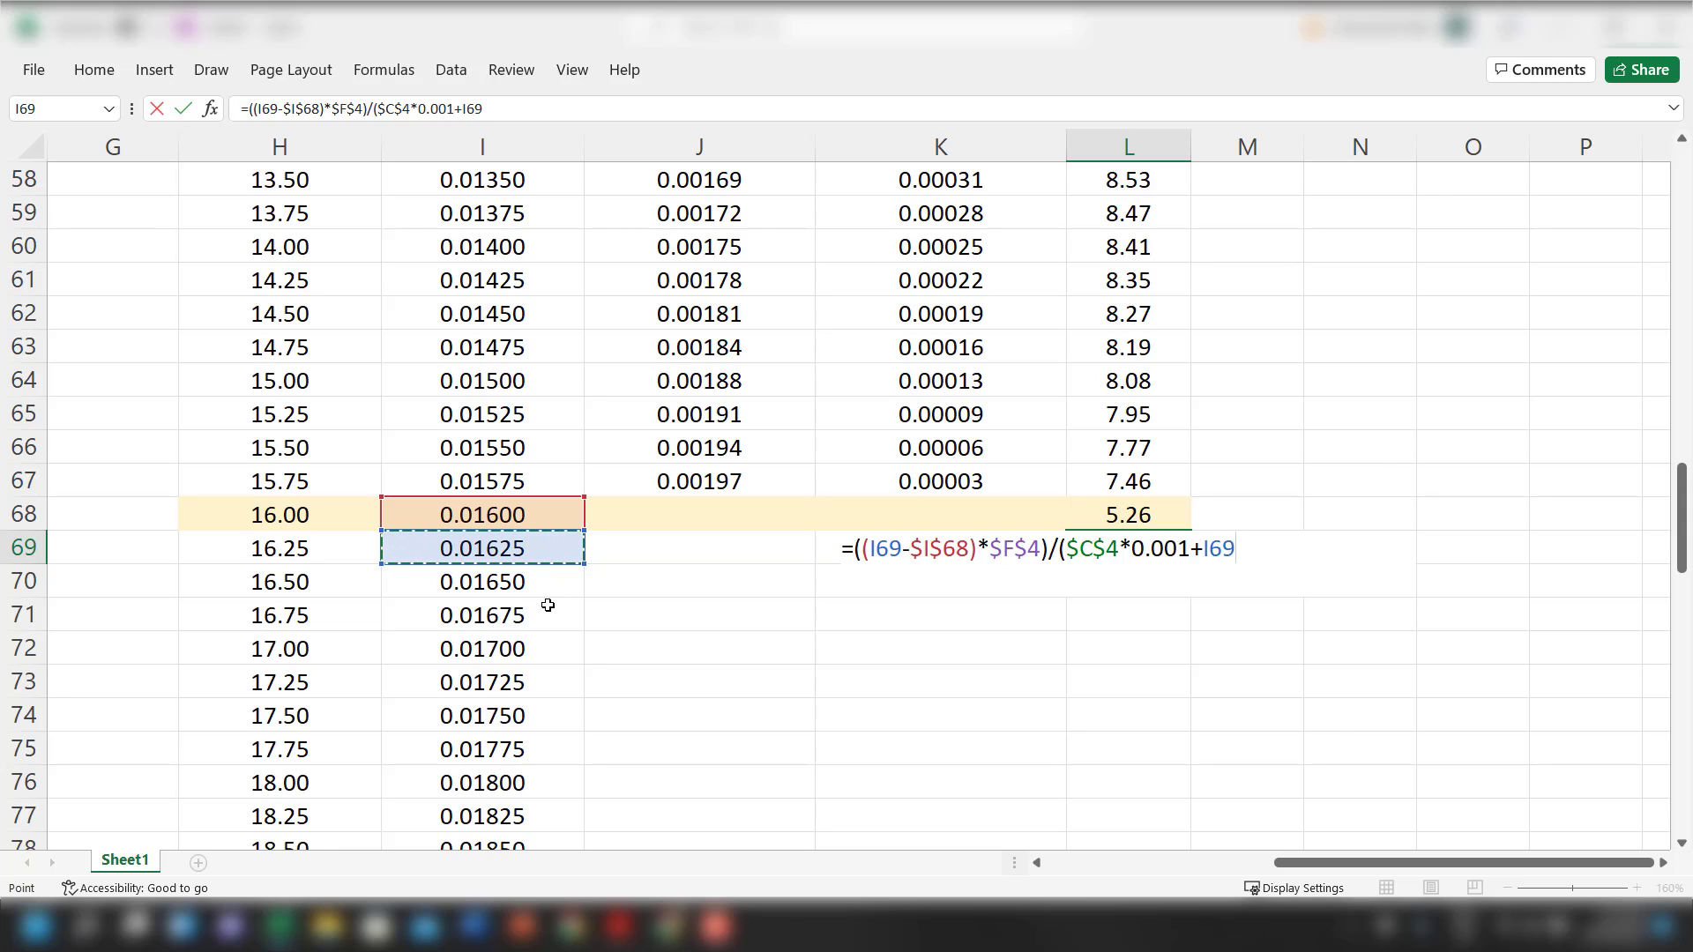
{"action": "type", "text": ")"}
{"action": "type", "text": ")"}
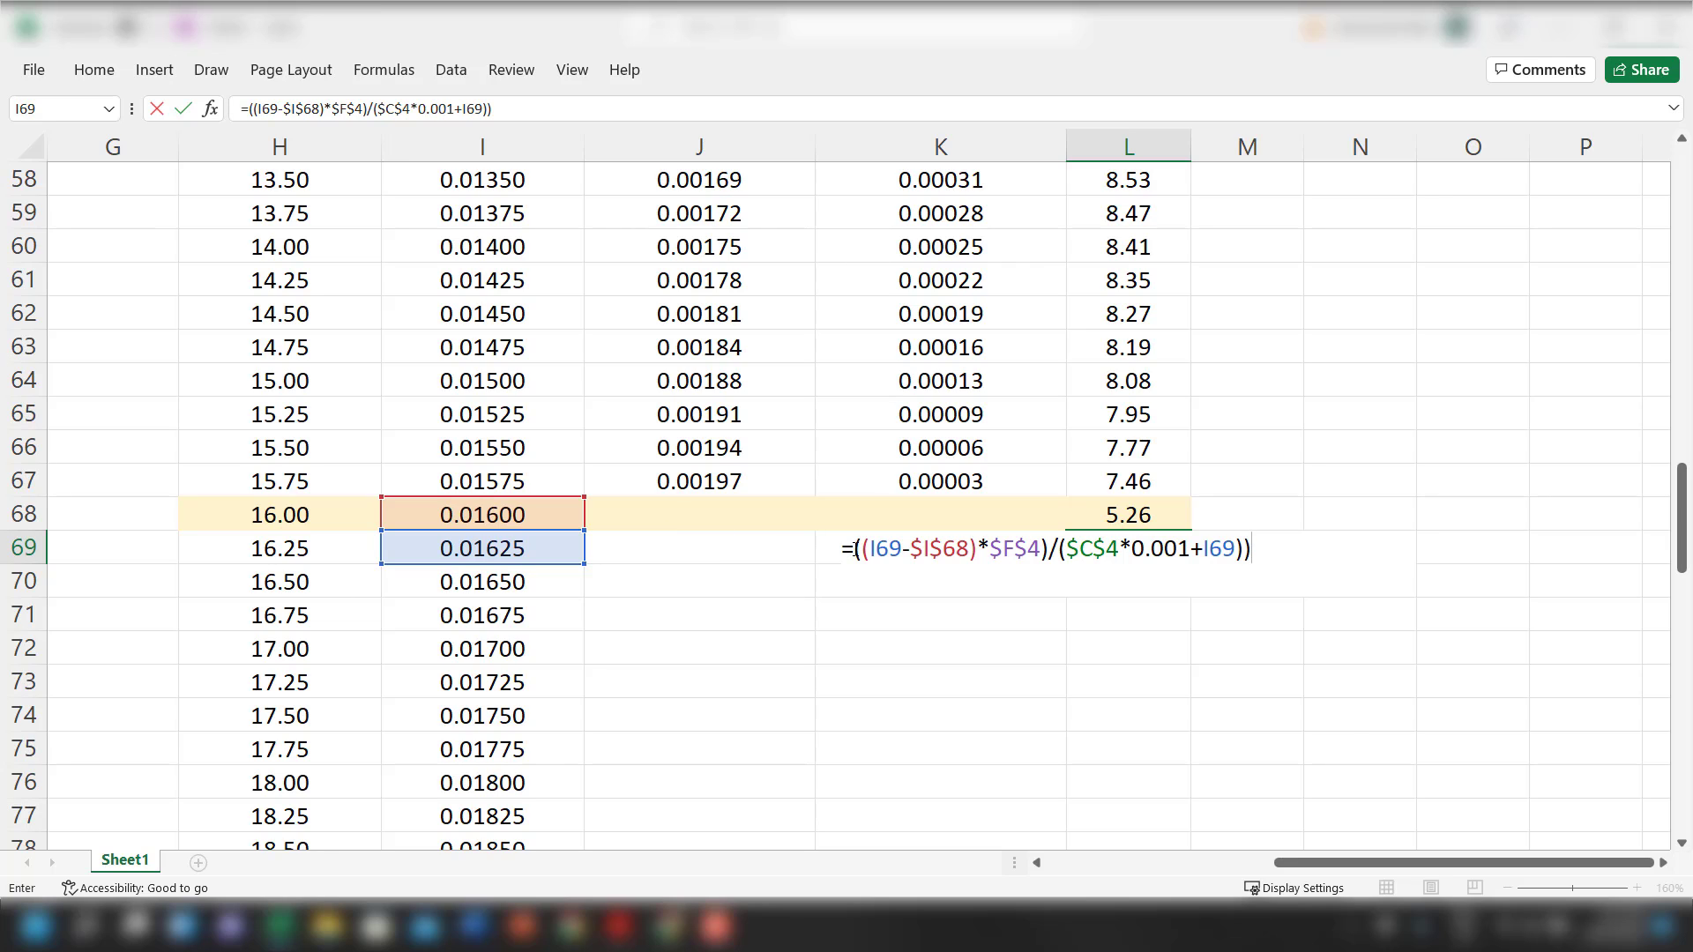
Wrap the L69 expression in a negative logarithm, so it reads =-LOG(((I69-$I$68)*$F$4)/($C$4*0.001+I69)), and commit it
{"action": "left_click", "coordinate": [856, 549]}
{"action": "type", "text": "("}
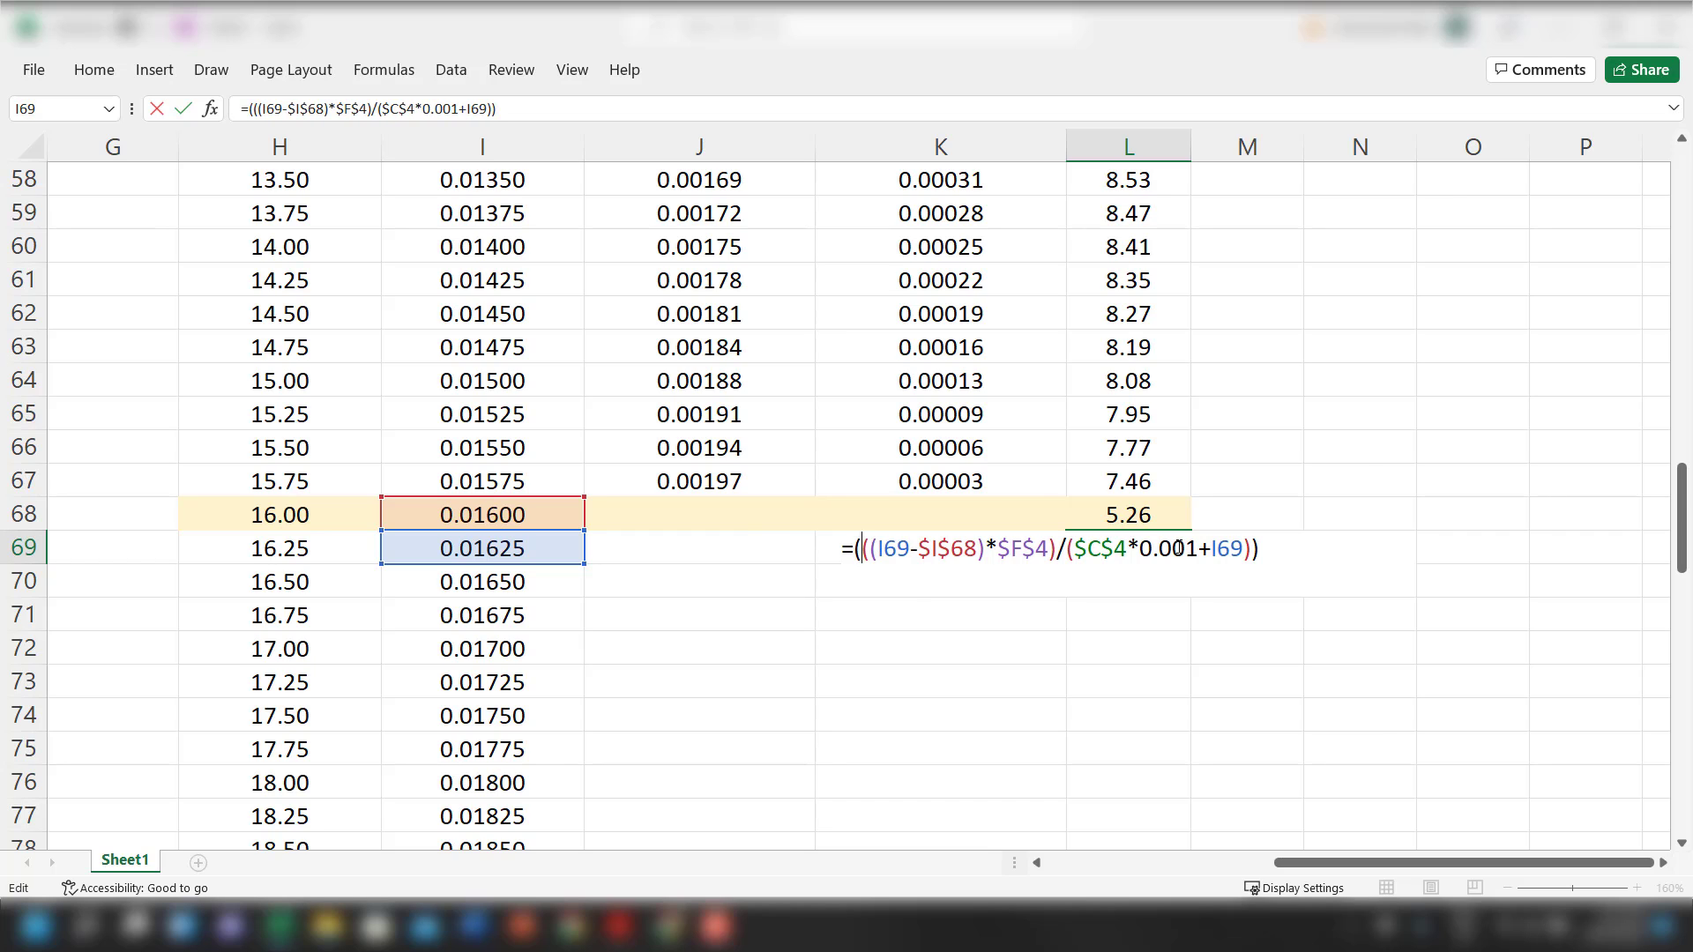
{"action": "key", "text": "Left"}
{"action": "type", "text": "-log"}
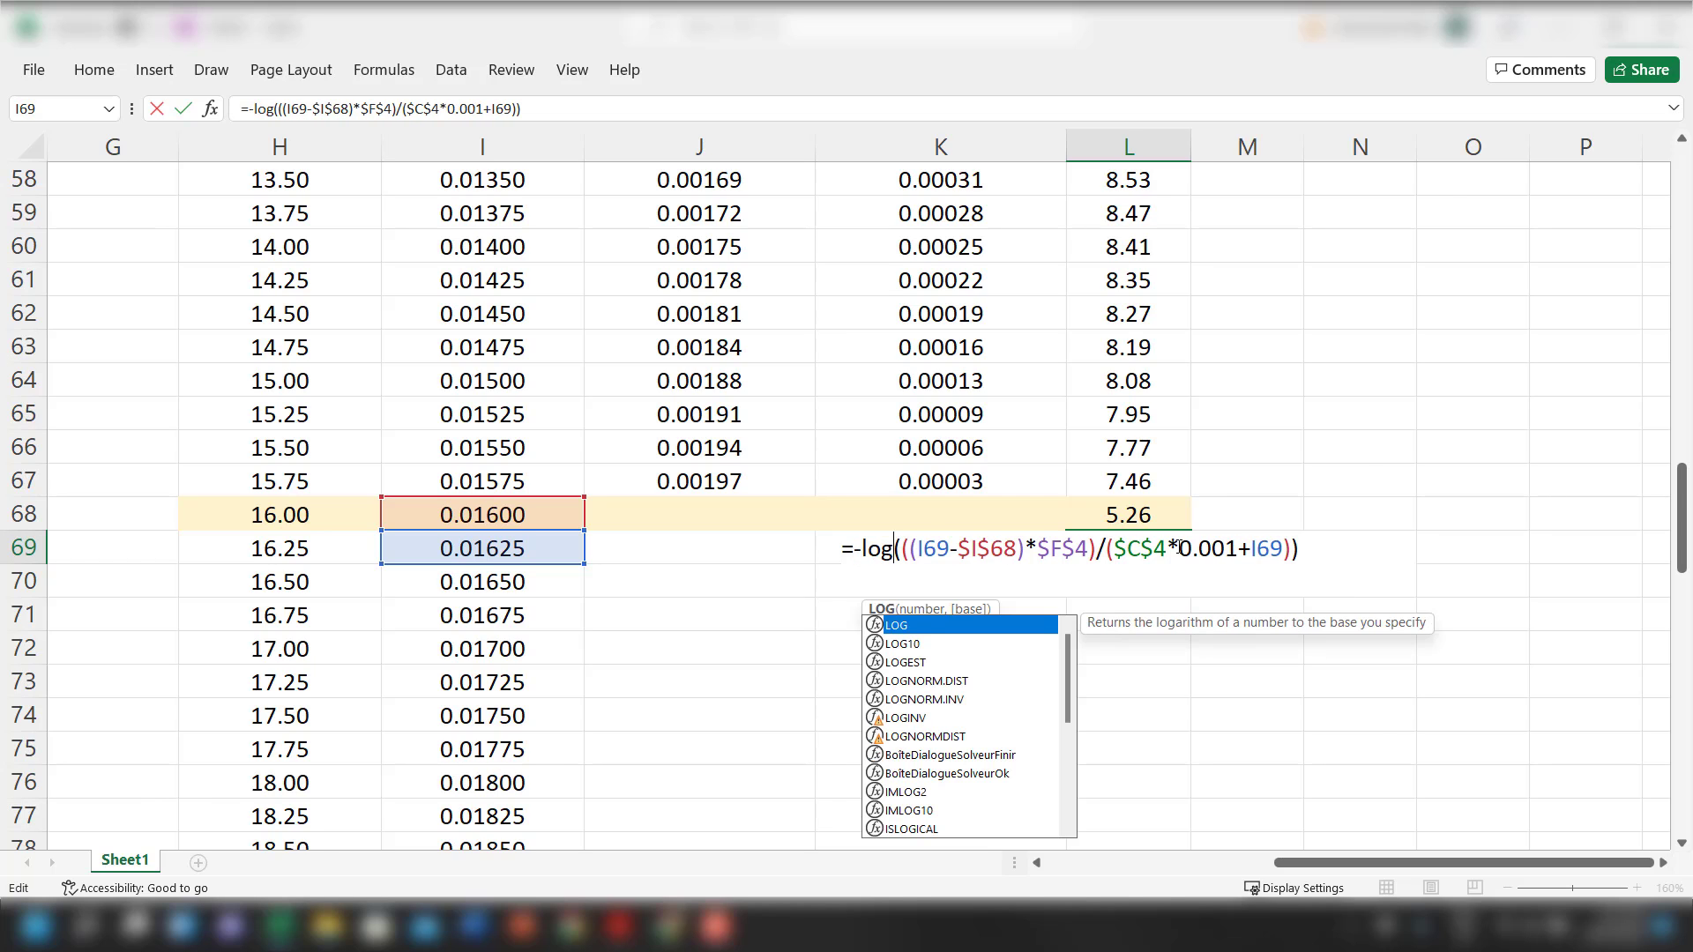
{"action": "key", "text": "ctrl+Return"}
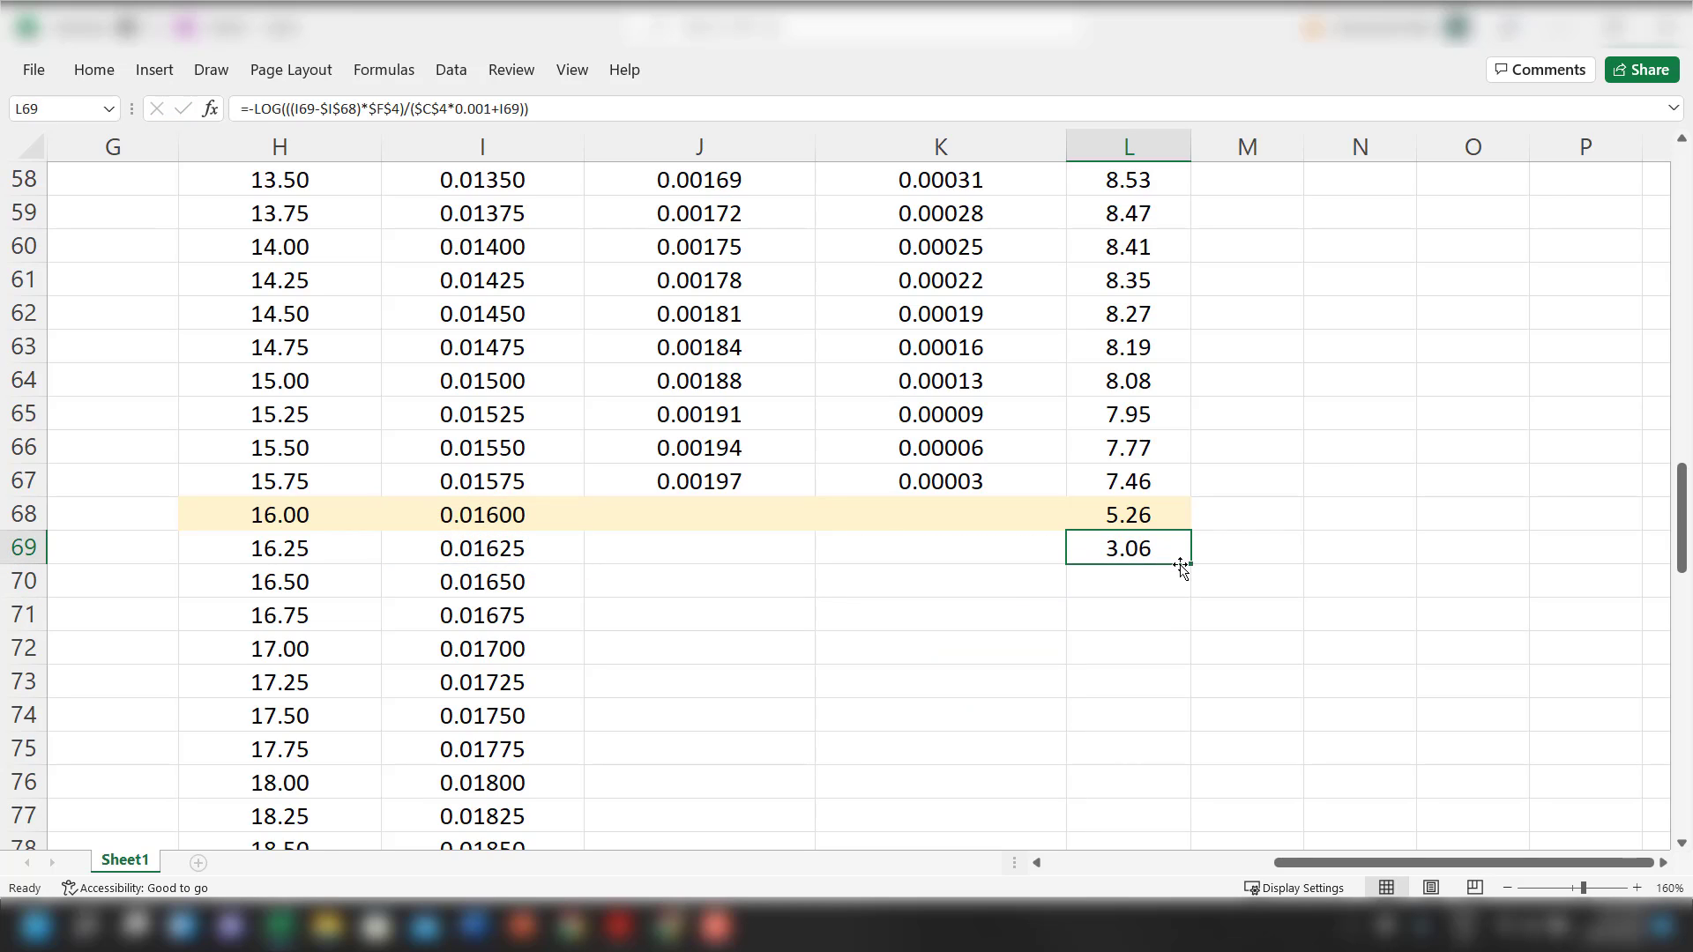
Review the L69 formula and fill it down the pH column to L124
{"action": "double_click", "coordinate": [1172, 552]}
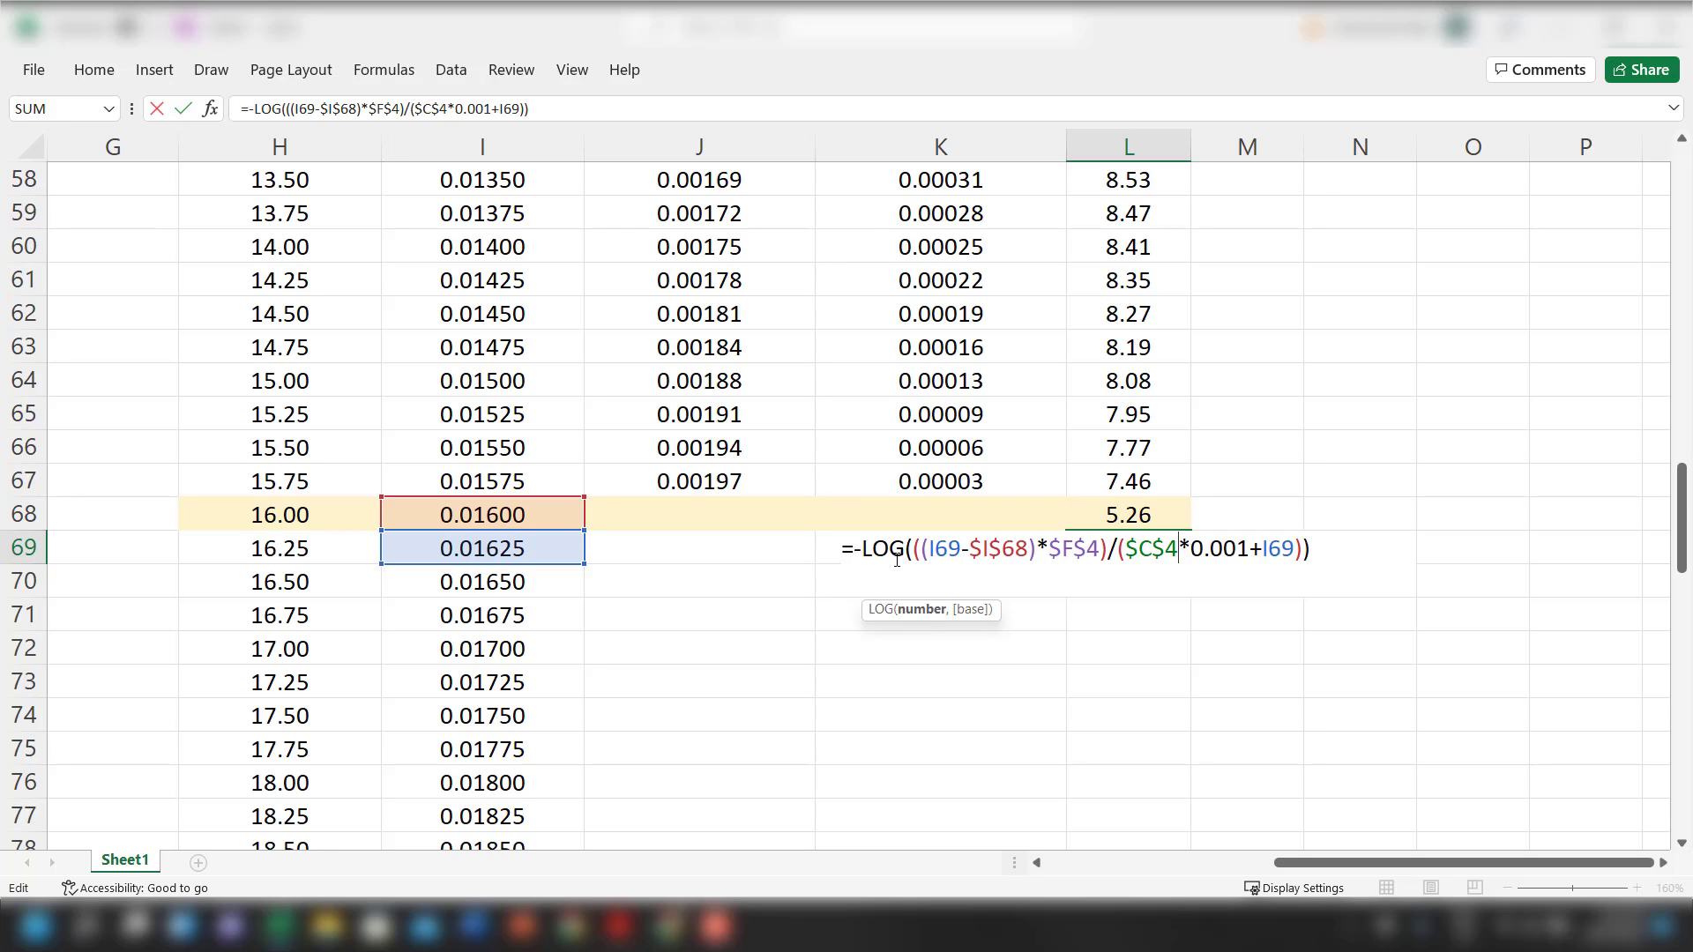
{"action": "key", "text": "Return"}
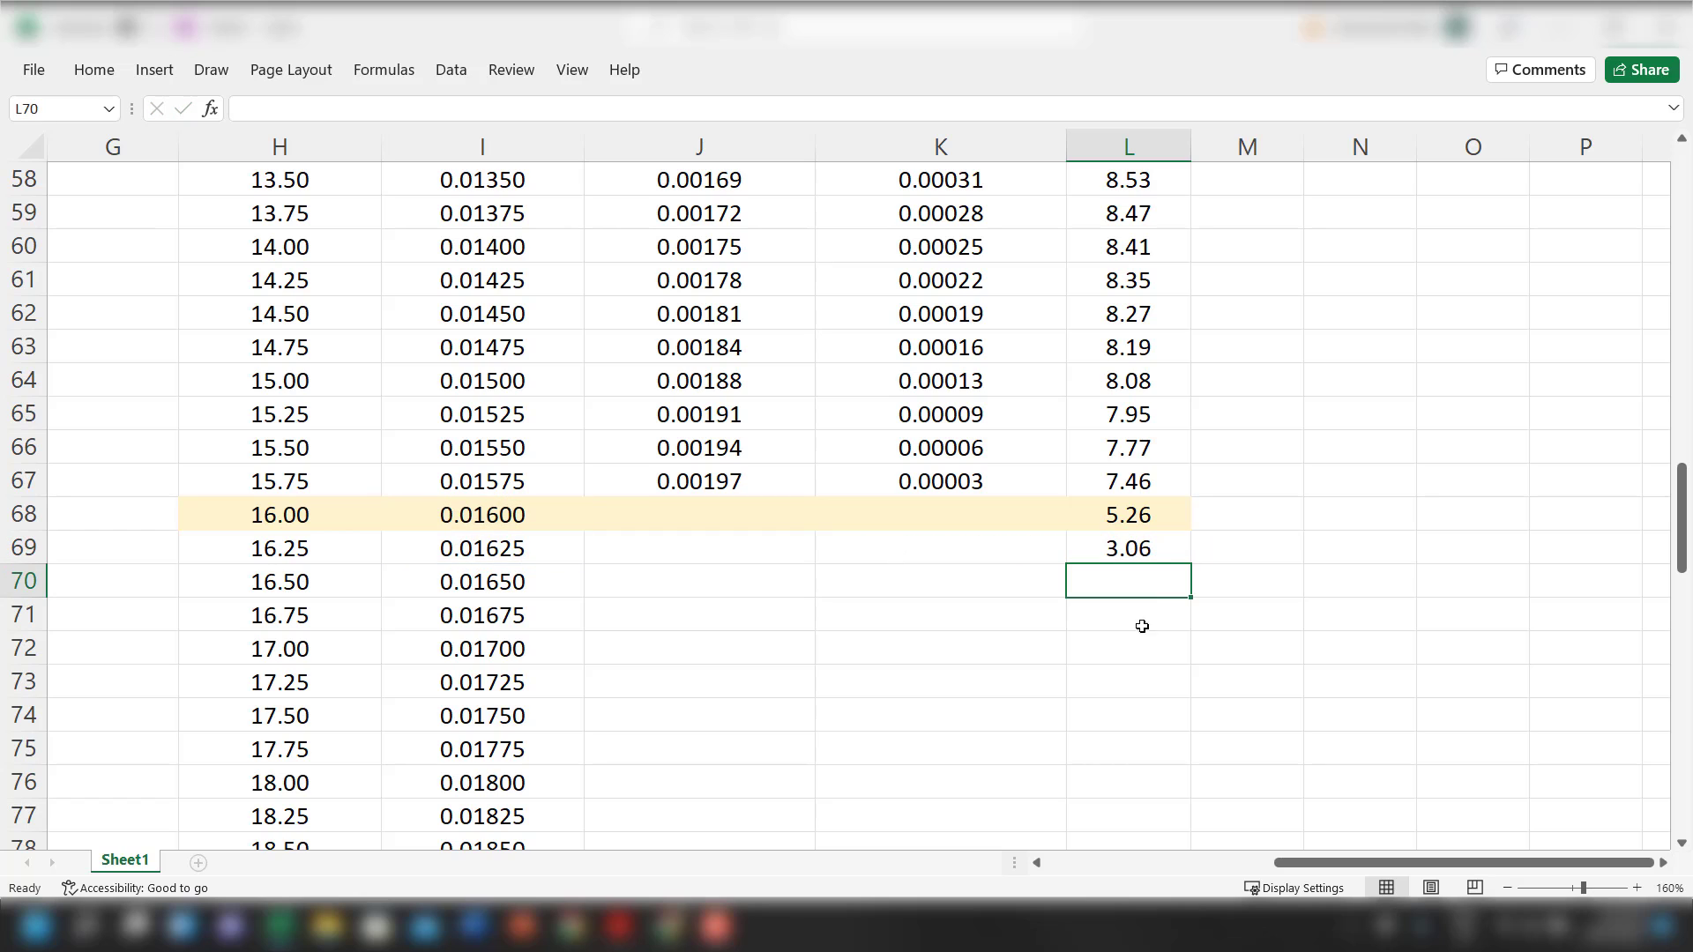
{"action": "left_click", "coordinate": [1156, 559]}
{"action": "left_click_drag", "start_coordinate": [1194, 565], "coordinate": [1195, 783]}
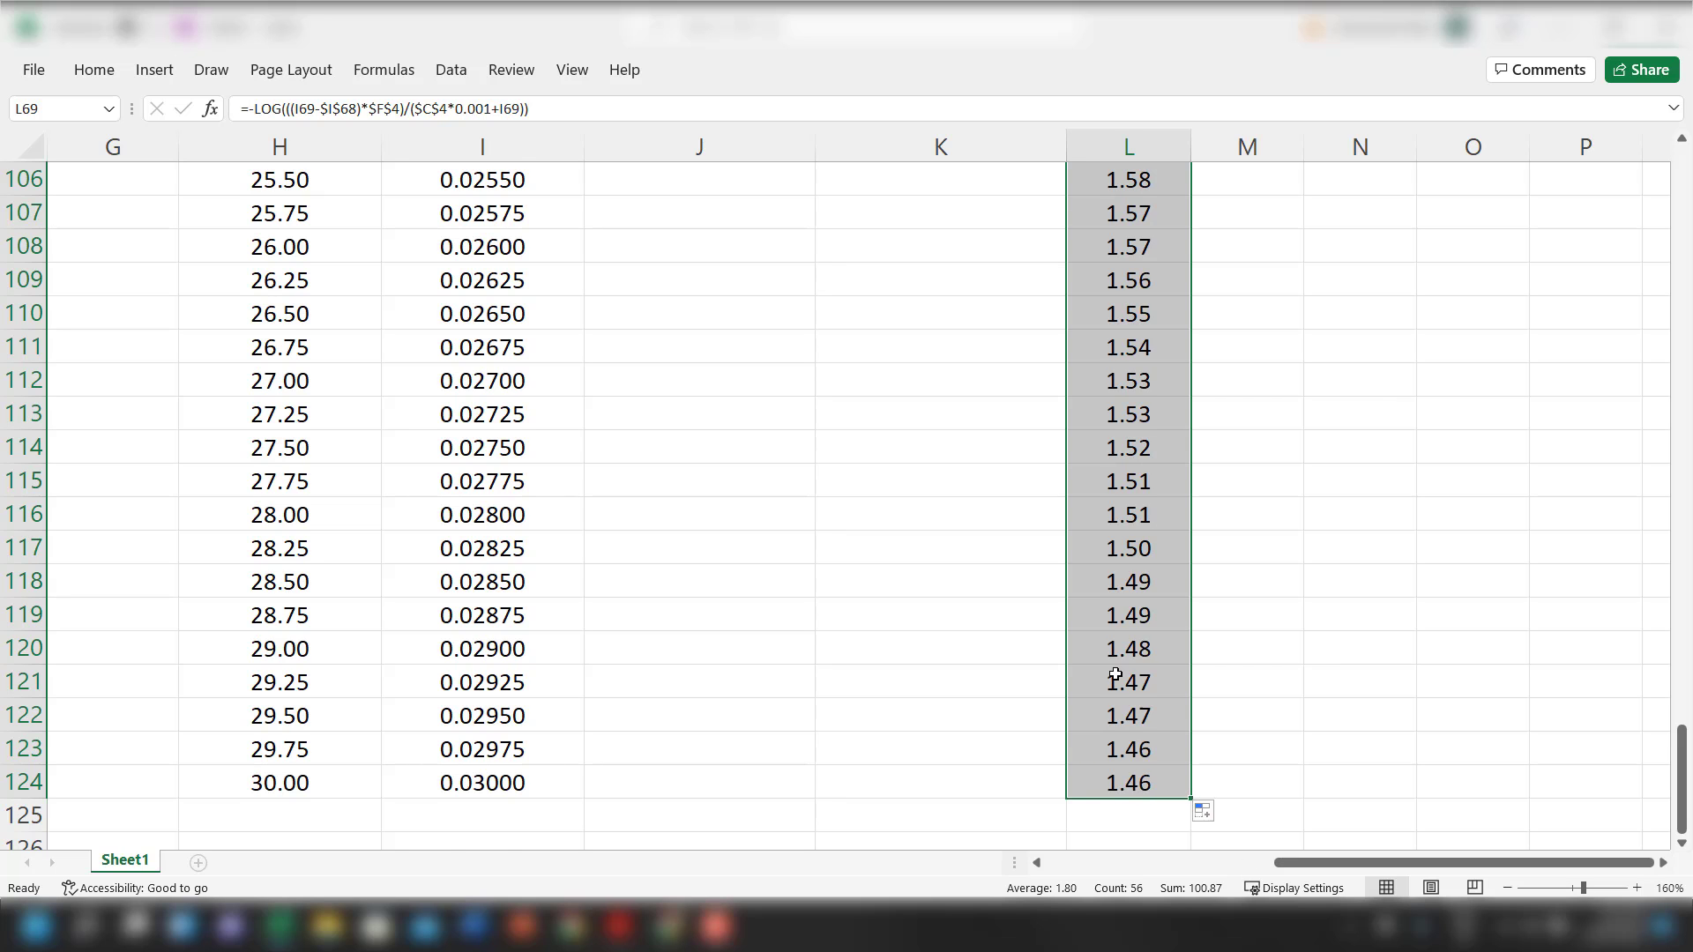
Insert a marker-only scatter chart of the pH values in L5:L124 against the added HCl volumes in H5:H124
{"action": "scroll", "coordinate": [1115, 674], "scroll_direction": "up", "scroll_amount": 20}
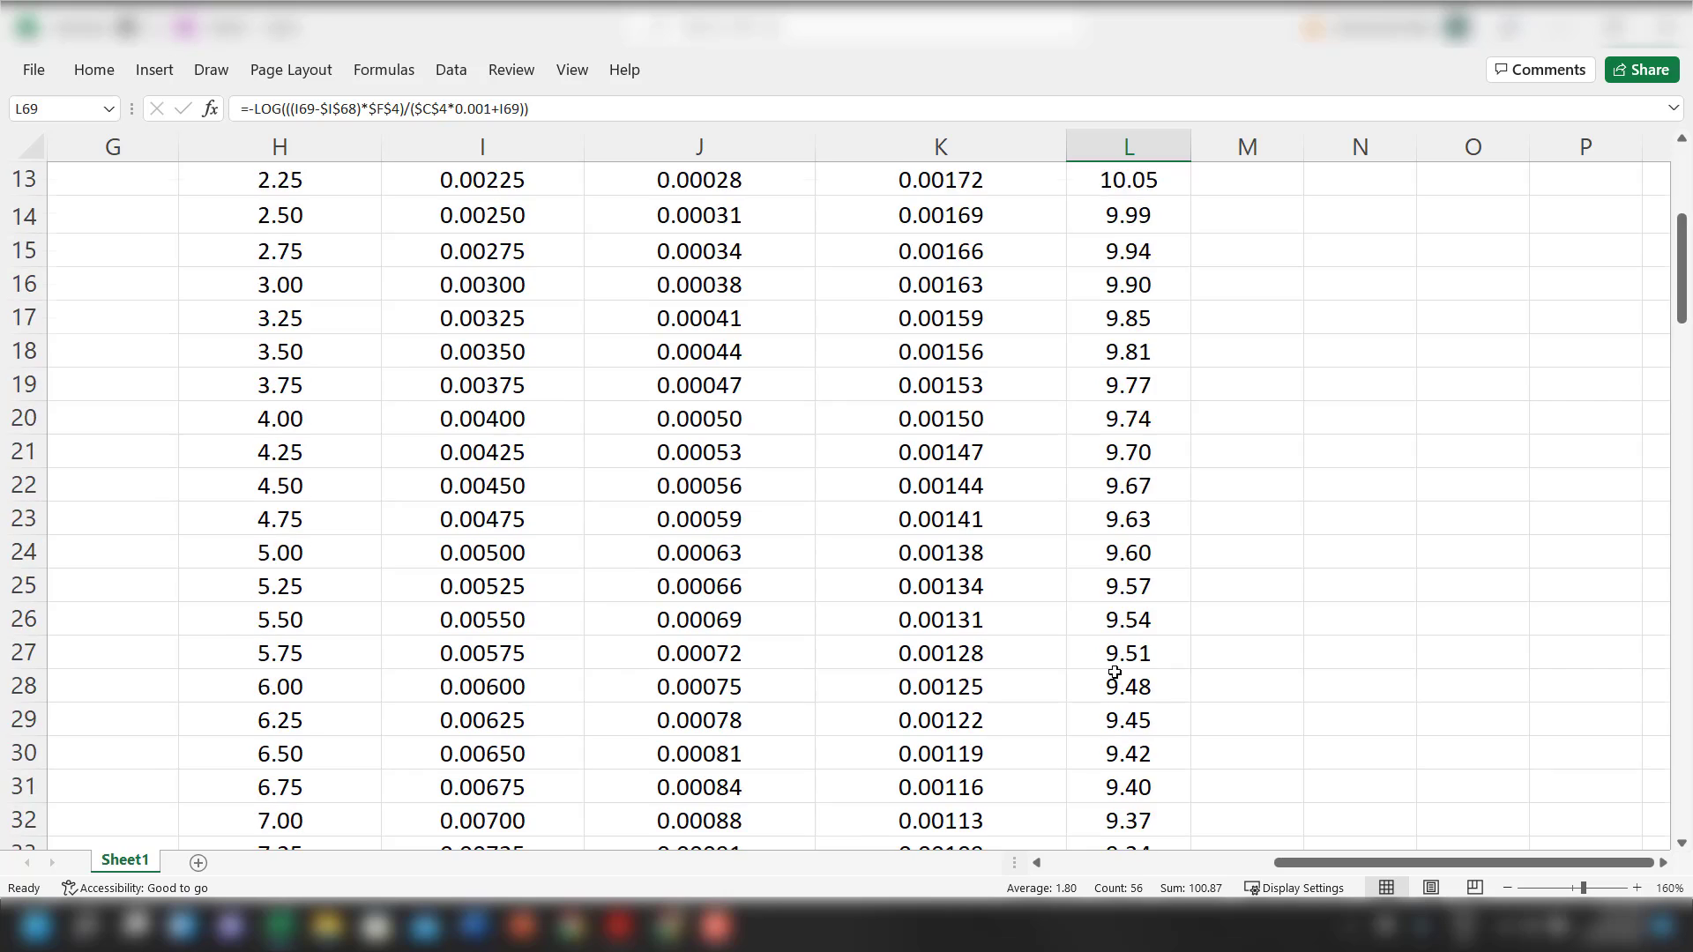
{"action": "scroll", "coordinate": [1116, 675], "scroll_direction": "up", "scroll_amount": 4}
{"action": "scroll", "coordinate": [1115, 674], "scroll_direction": "down", "scroll_amount": 3}
{"action": "scroll", "coordinate": [1116, 675], "scroll_direction": "up", "scroll_amount": 3}
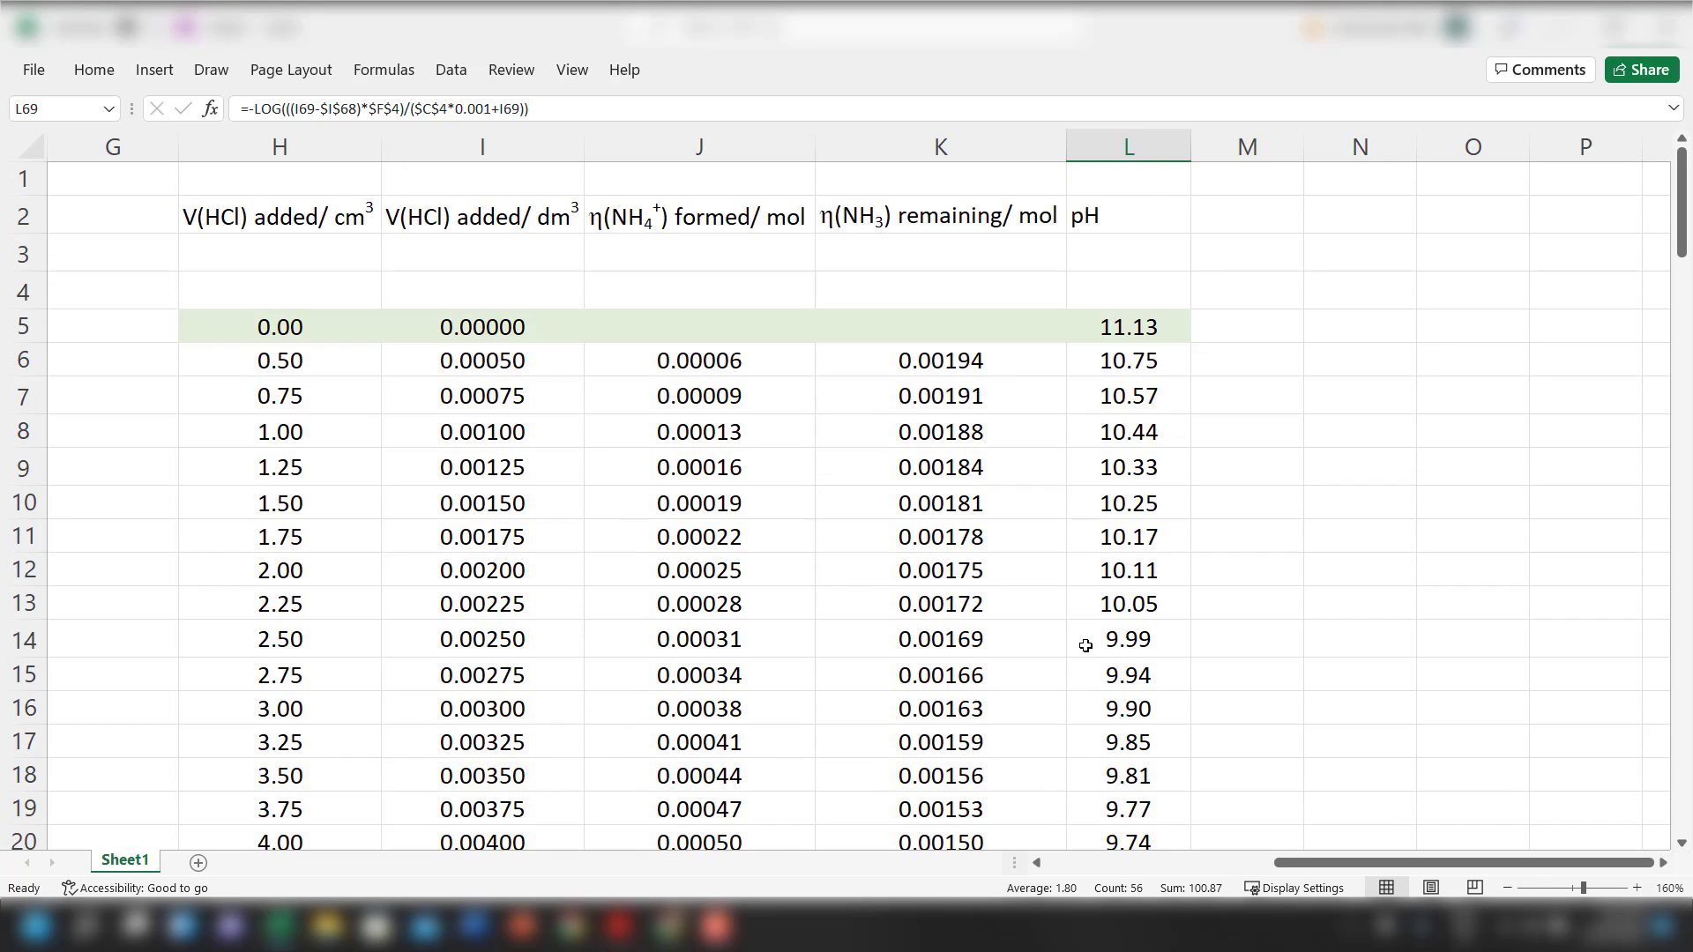
{"action": "left_click", "coordinate": [294, 325]}
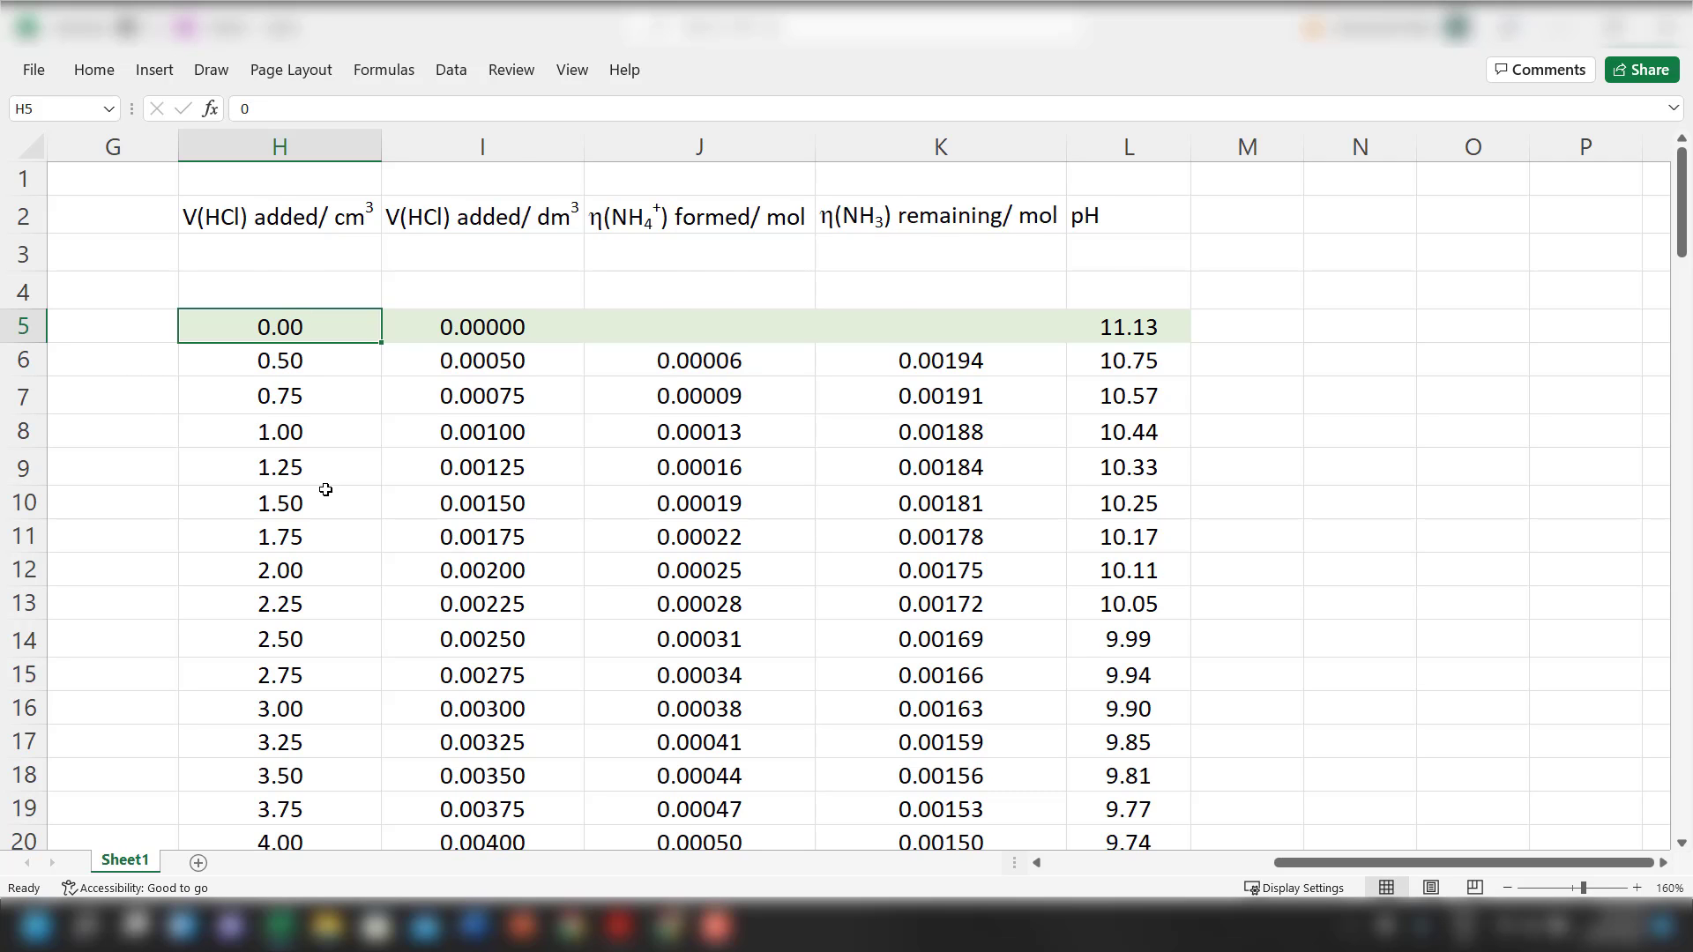
{"action": "scroll", "coordinate": [325, 485], "scroll_direction": "down", "scroll_amount": 20}
{"action": "scroll", "coordinate": [326, 482], "scroll_direction": "down", "scroll_amount": 9}
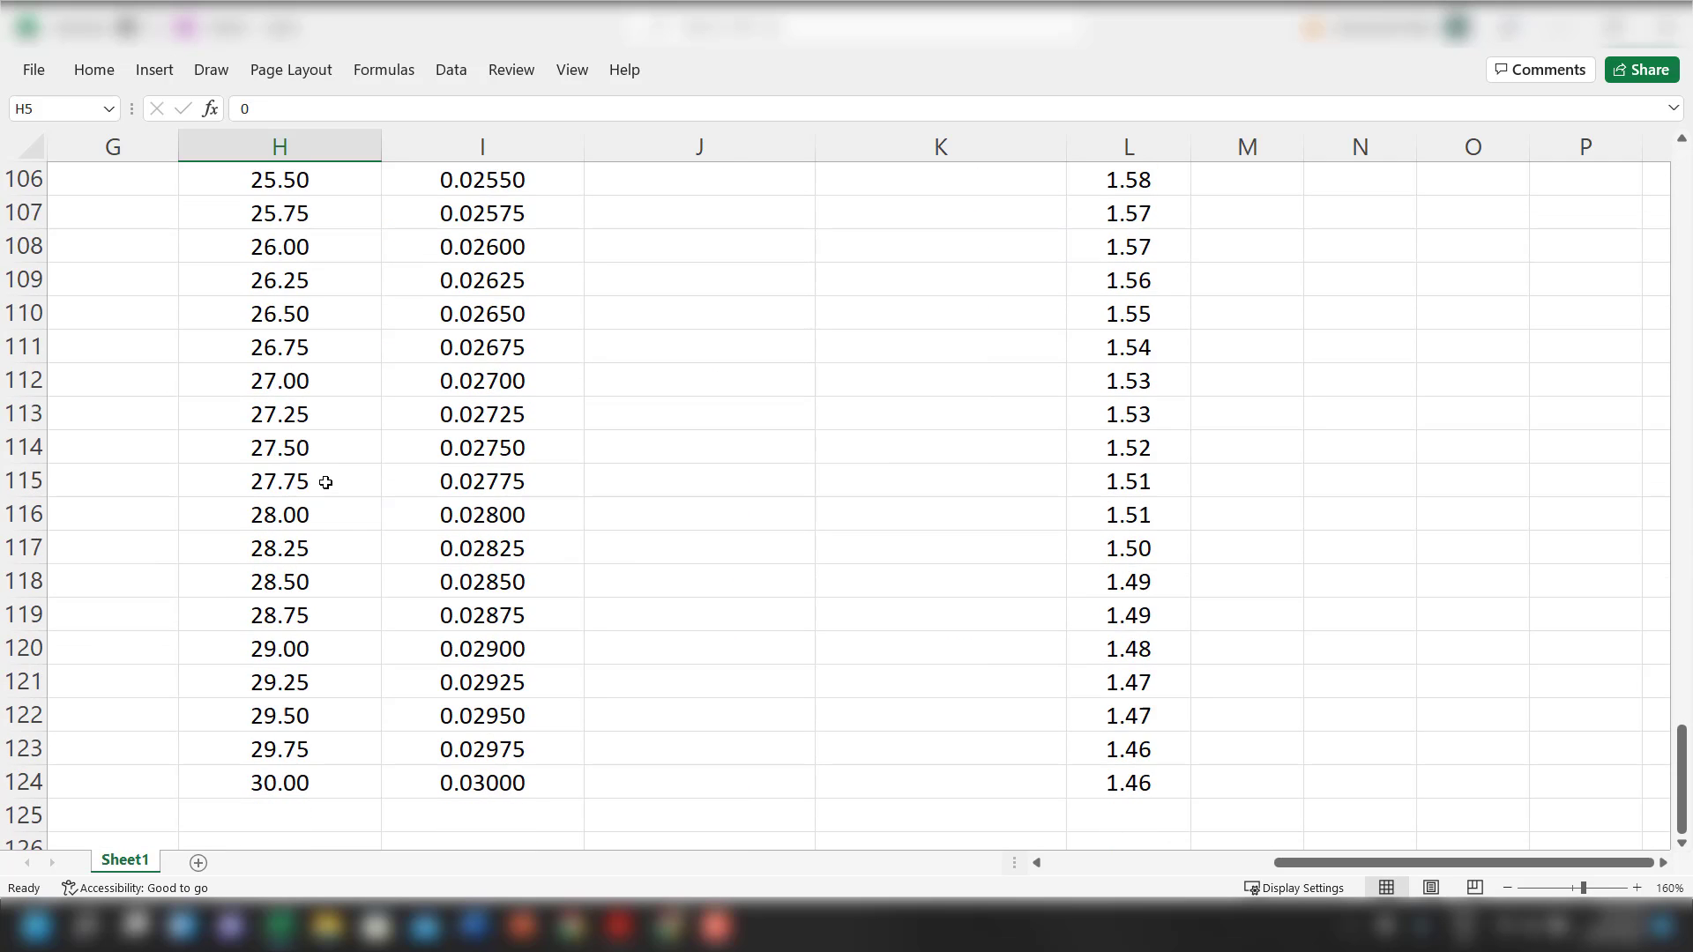
{"action": "left_click", "coordinate": [315, 582], "text": "shift"}
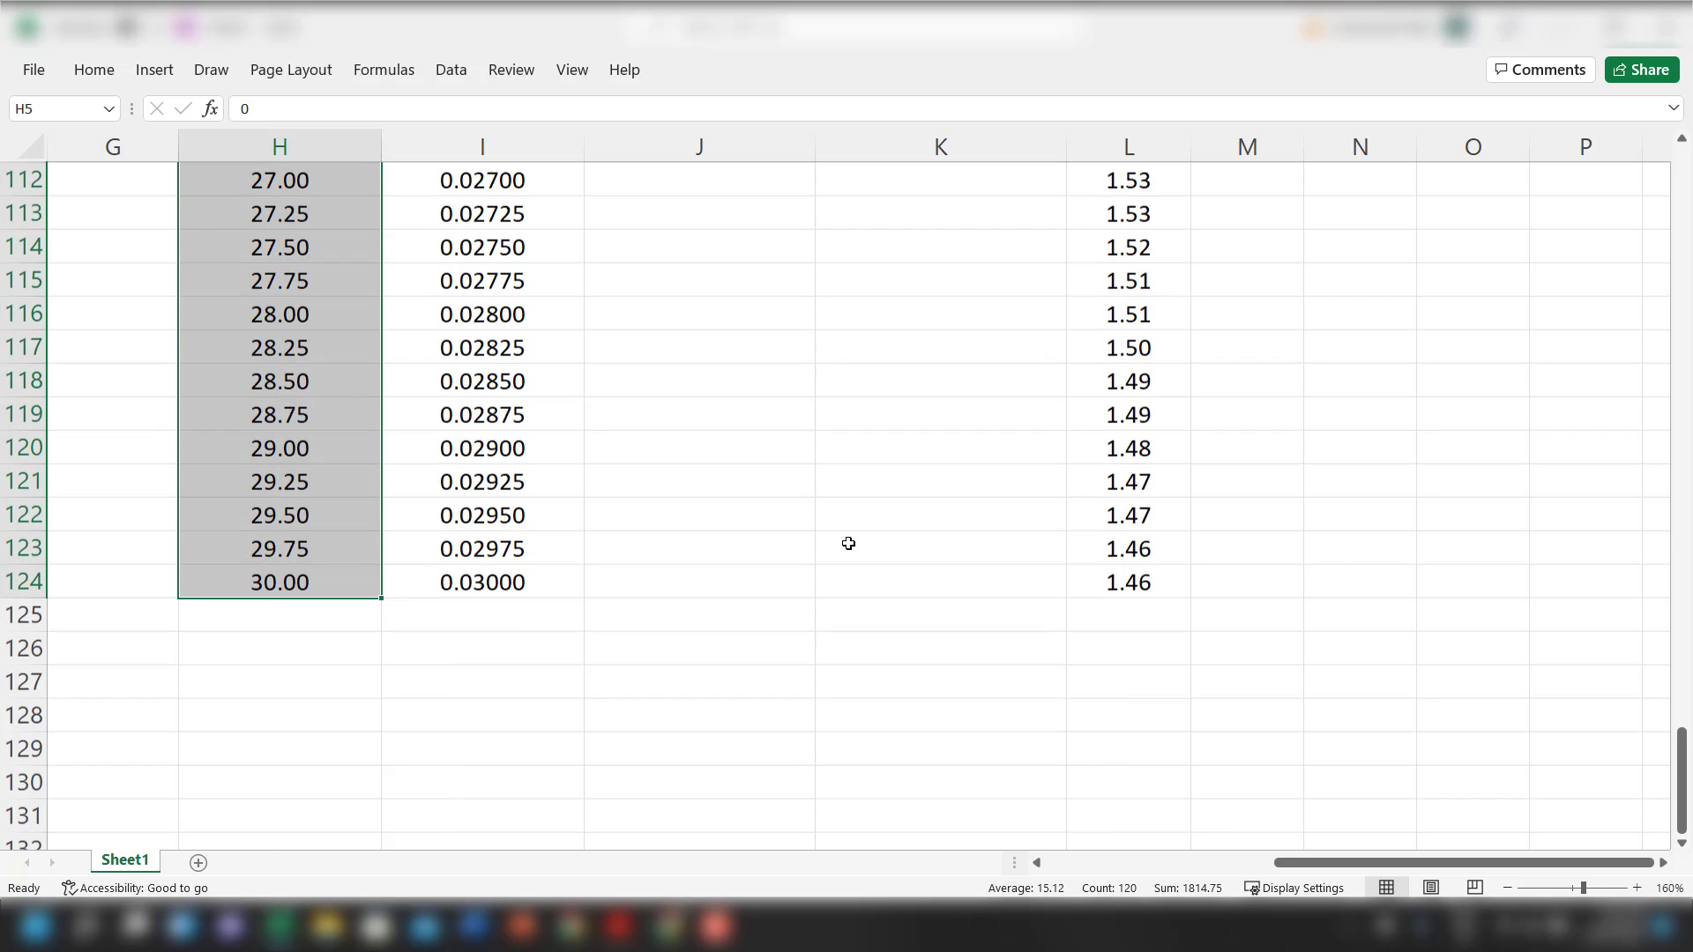
{"action": "scroll", "coordinate": [851, 541], "scroll_direction": "up", "scroll_amount": 20}
{"action": "scroll", "coordinate": [855, 543], "scroll_direction": "up", "scroll_amount": 5}
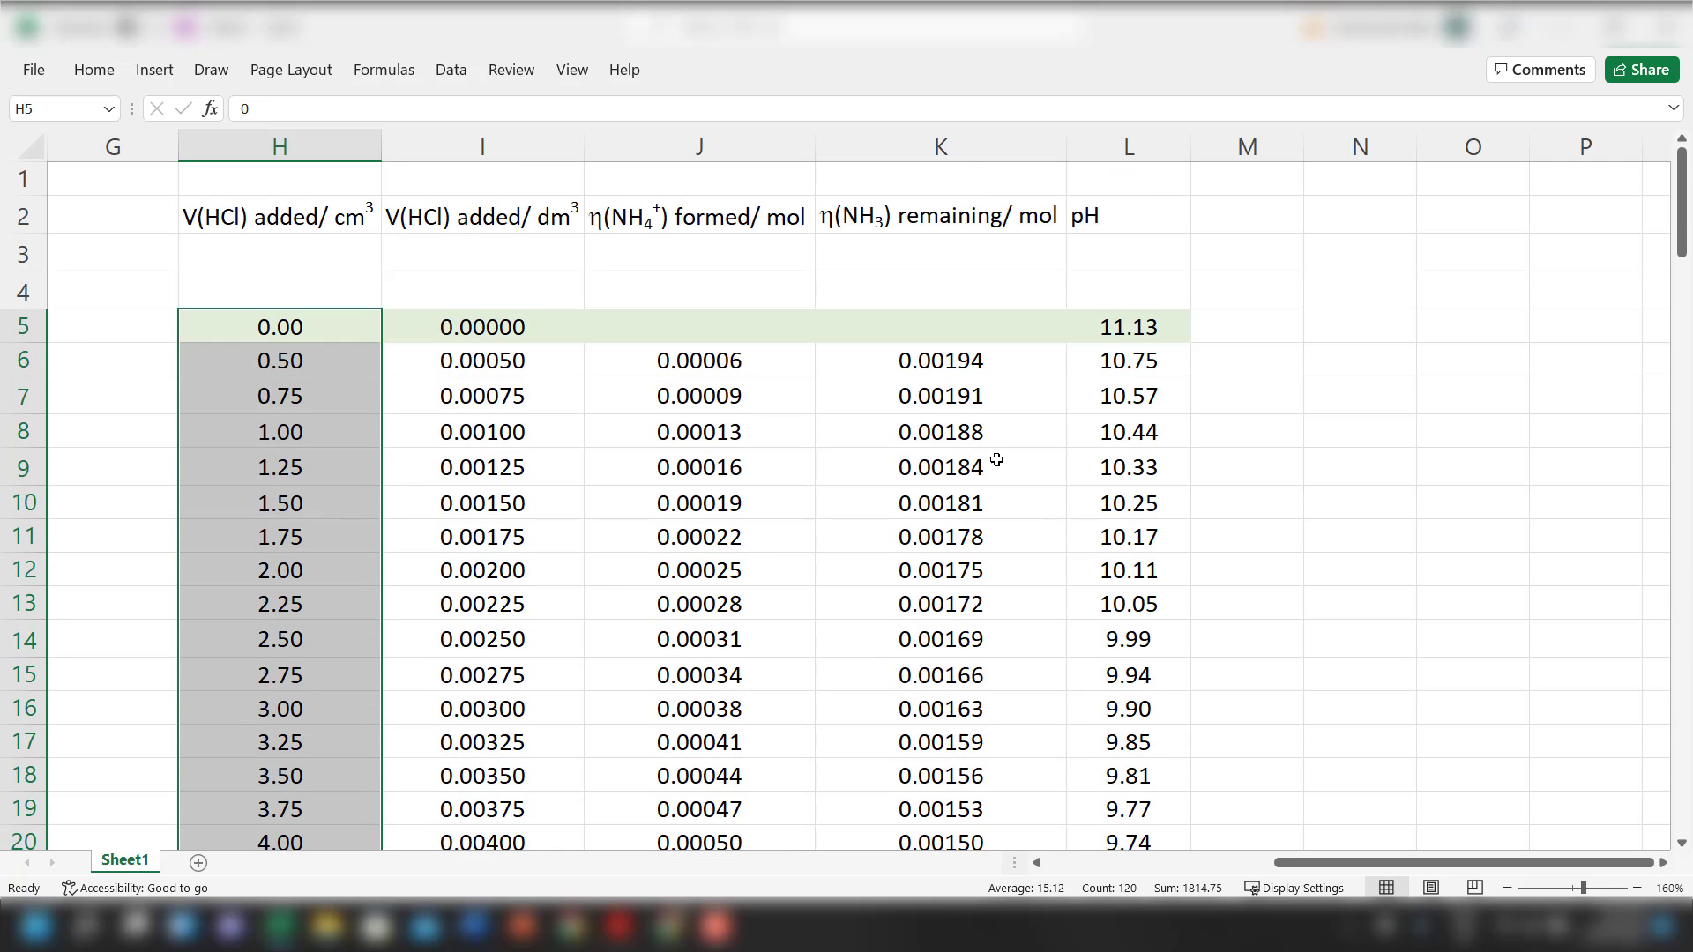
{"action": "left_click_drag", "start_coordinate": [1100, 328], "coordinate": [1161, 774]}
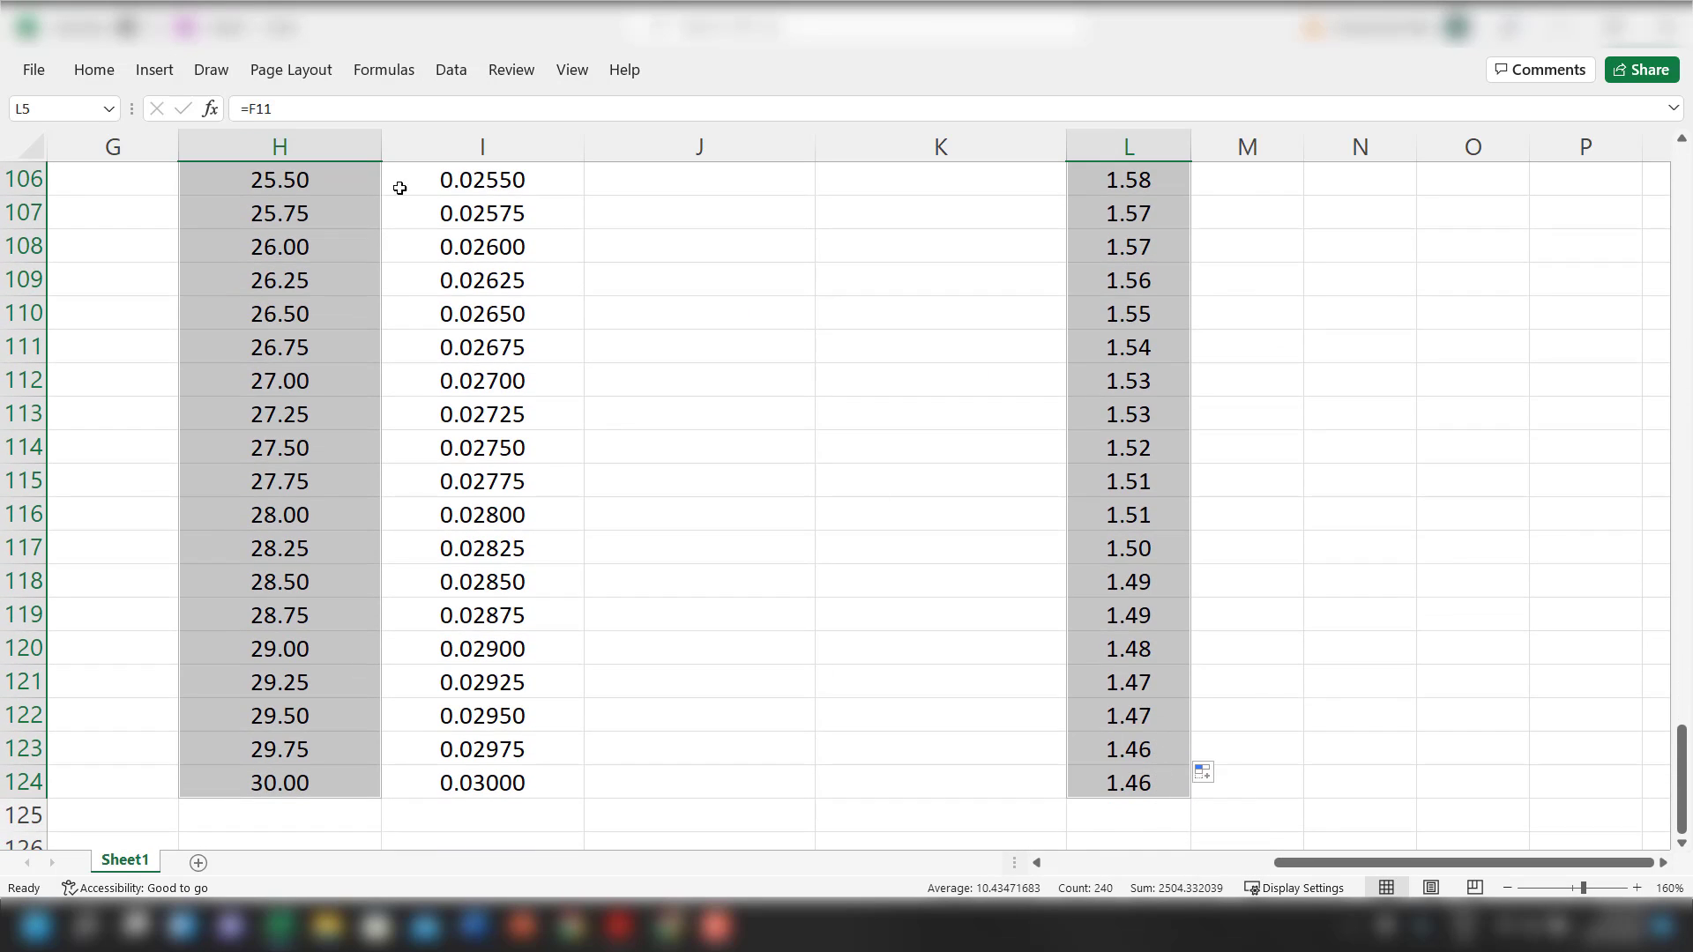
{"action": "left_click", "coordinate": [155, 71]}
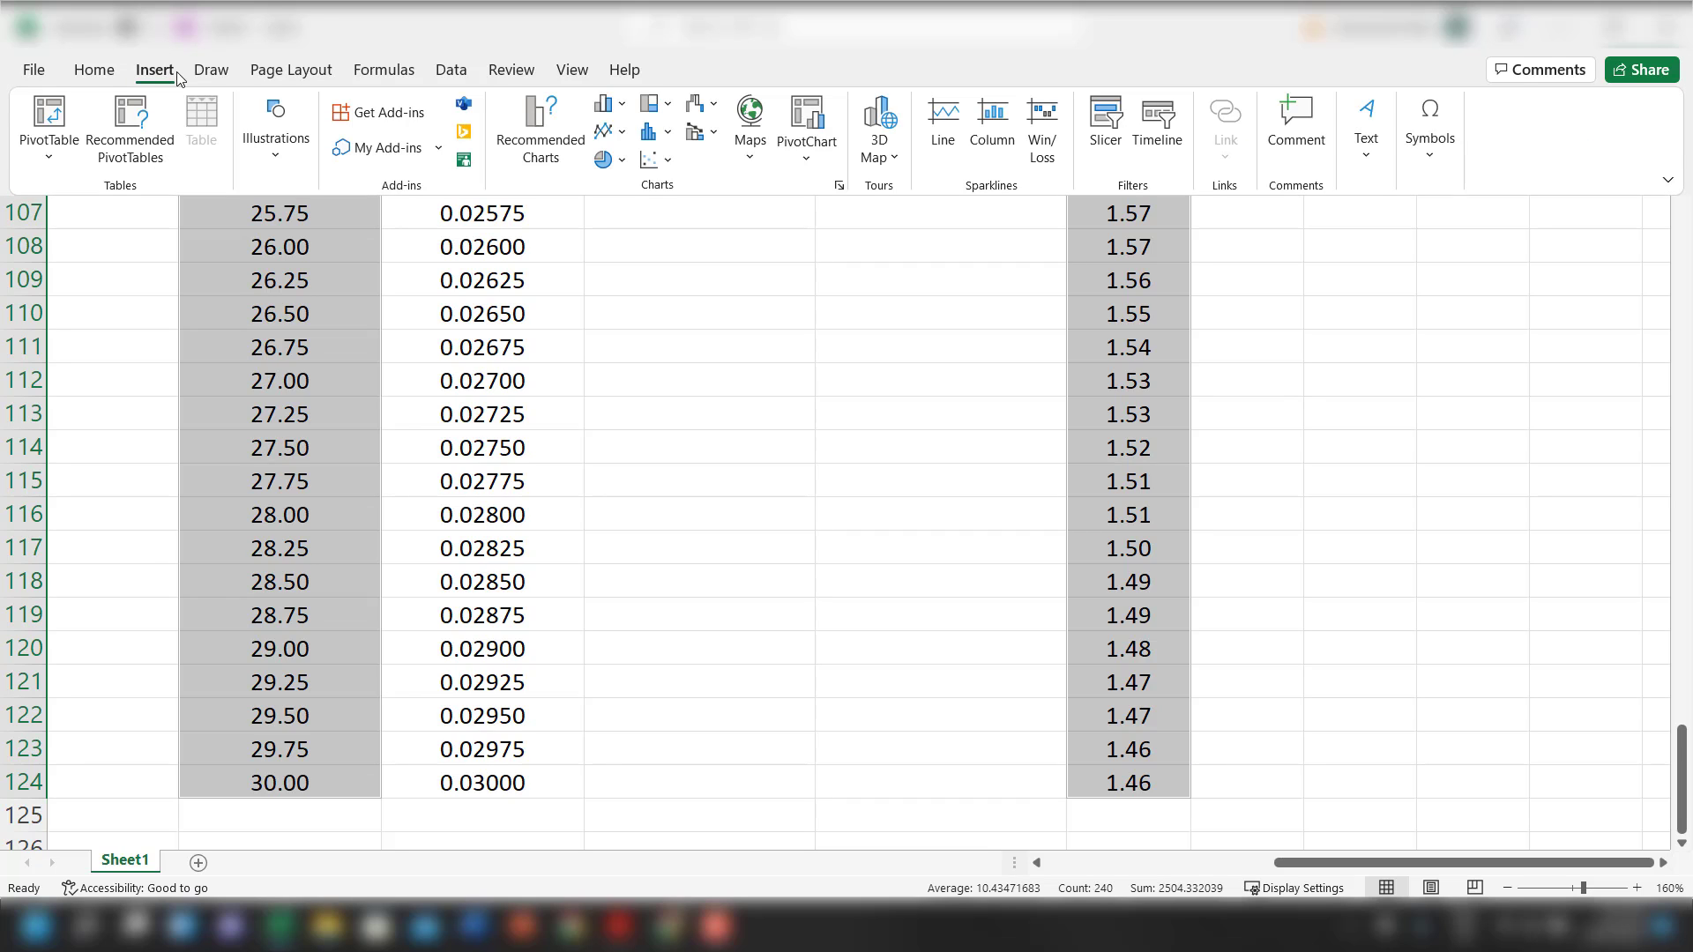
{"action": "left_click", "coordinate": [657, 159]}
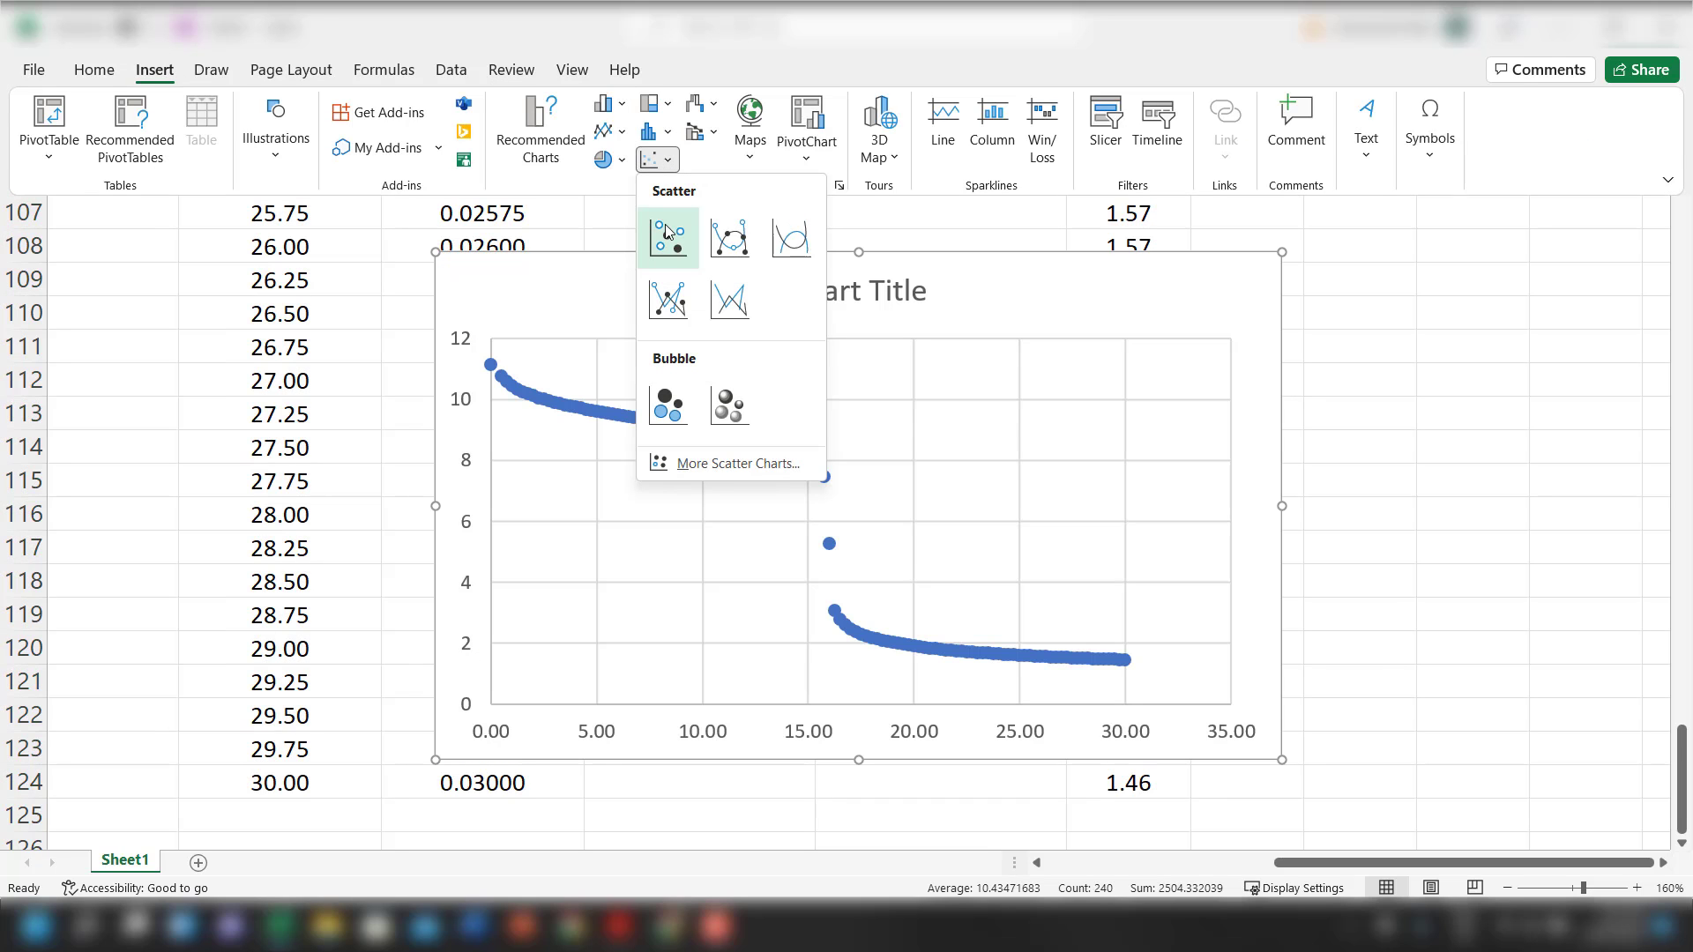
{"action": "left_click", "coordinate": [667, 232]}
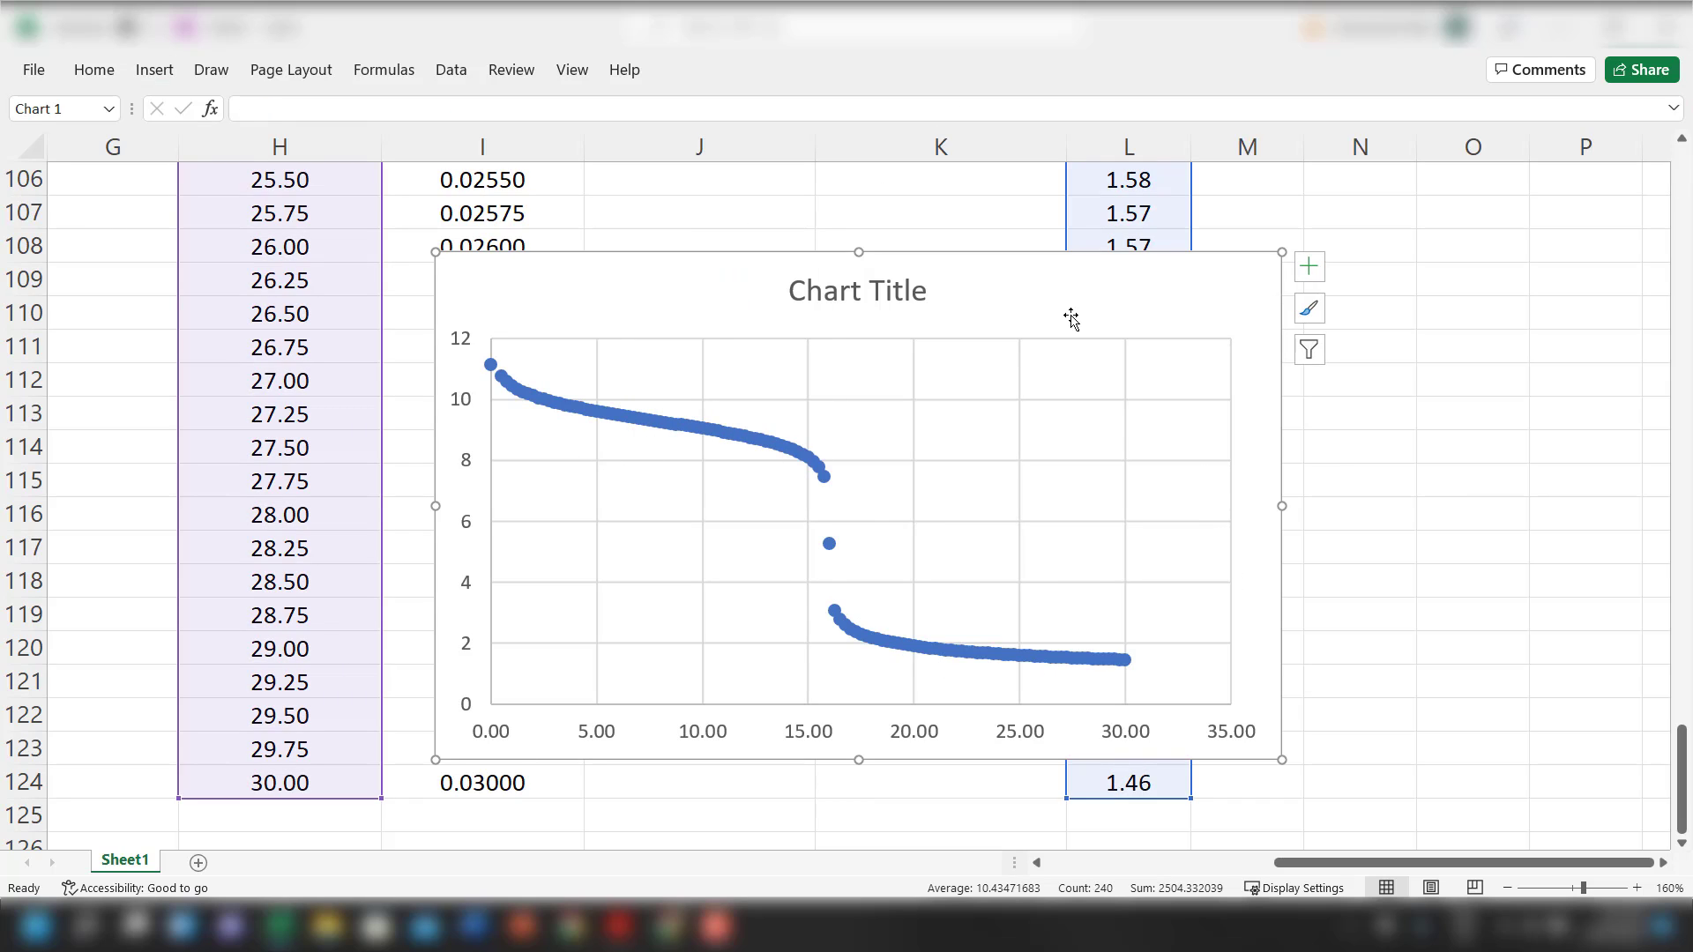
Delete the chart title from the scatter chart
{"action": "left_click", "coordinate": [1032, 255]}
{"action": "left_click", "coordinate": [912, 304]}
{"action": "left_click", "coordinate": [911, 318]}
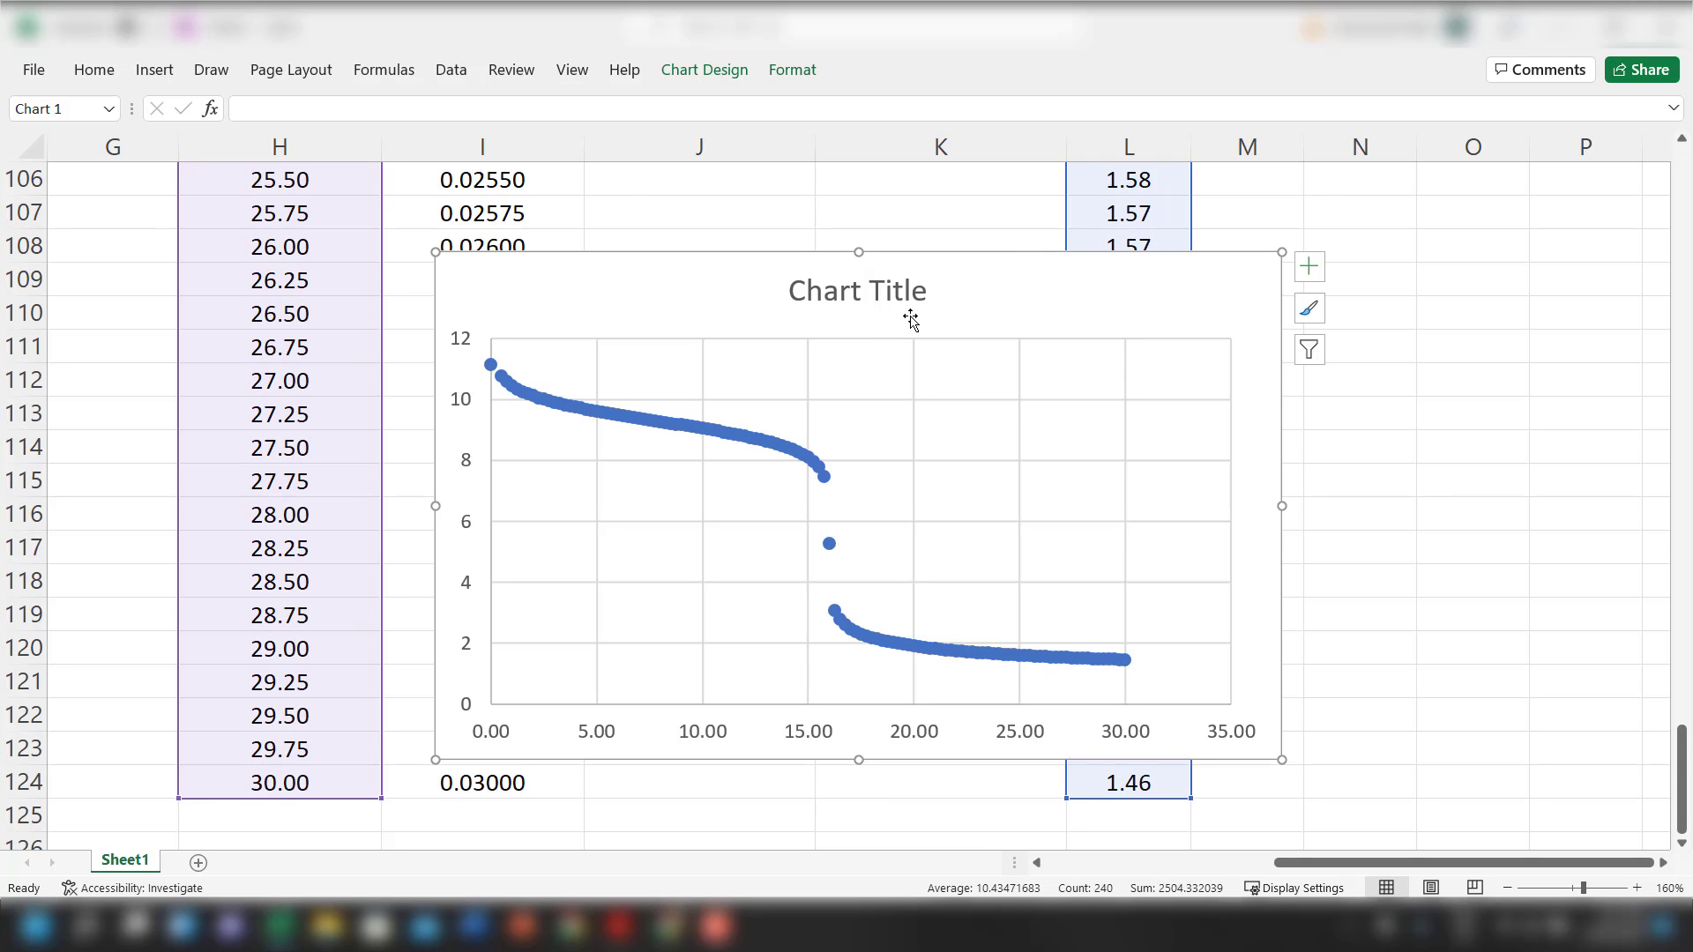
{"action": "left_click", "coordinate": [887, 307]}
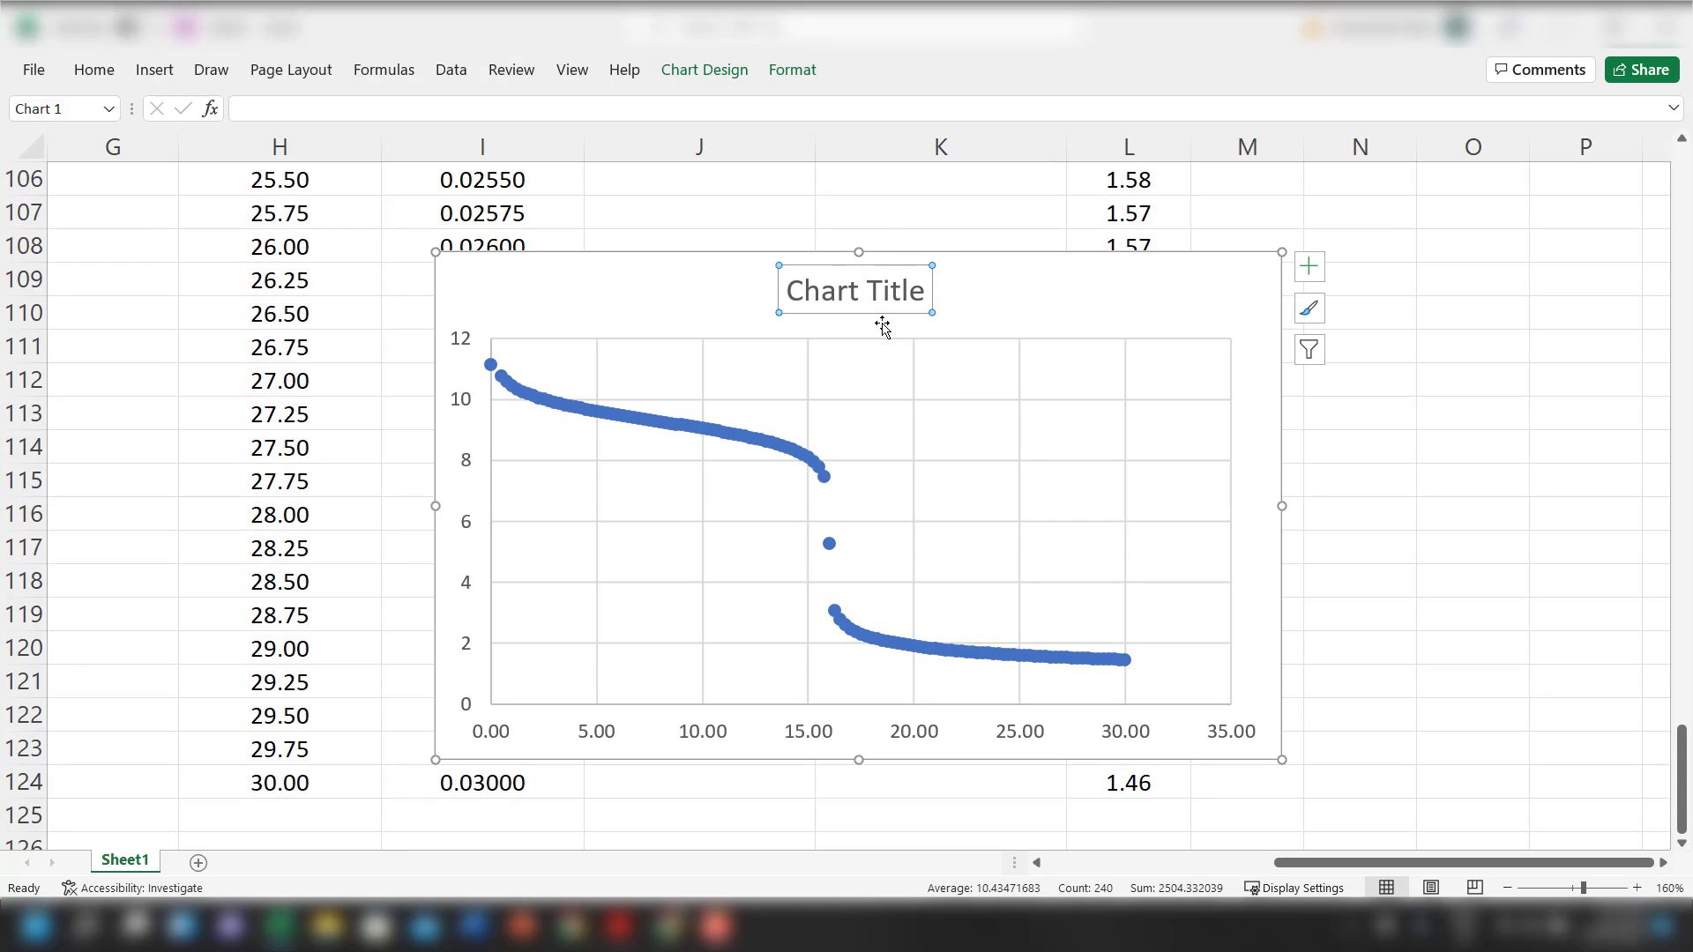
{"action": "key", "text": "Delete"}
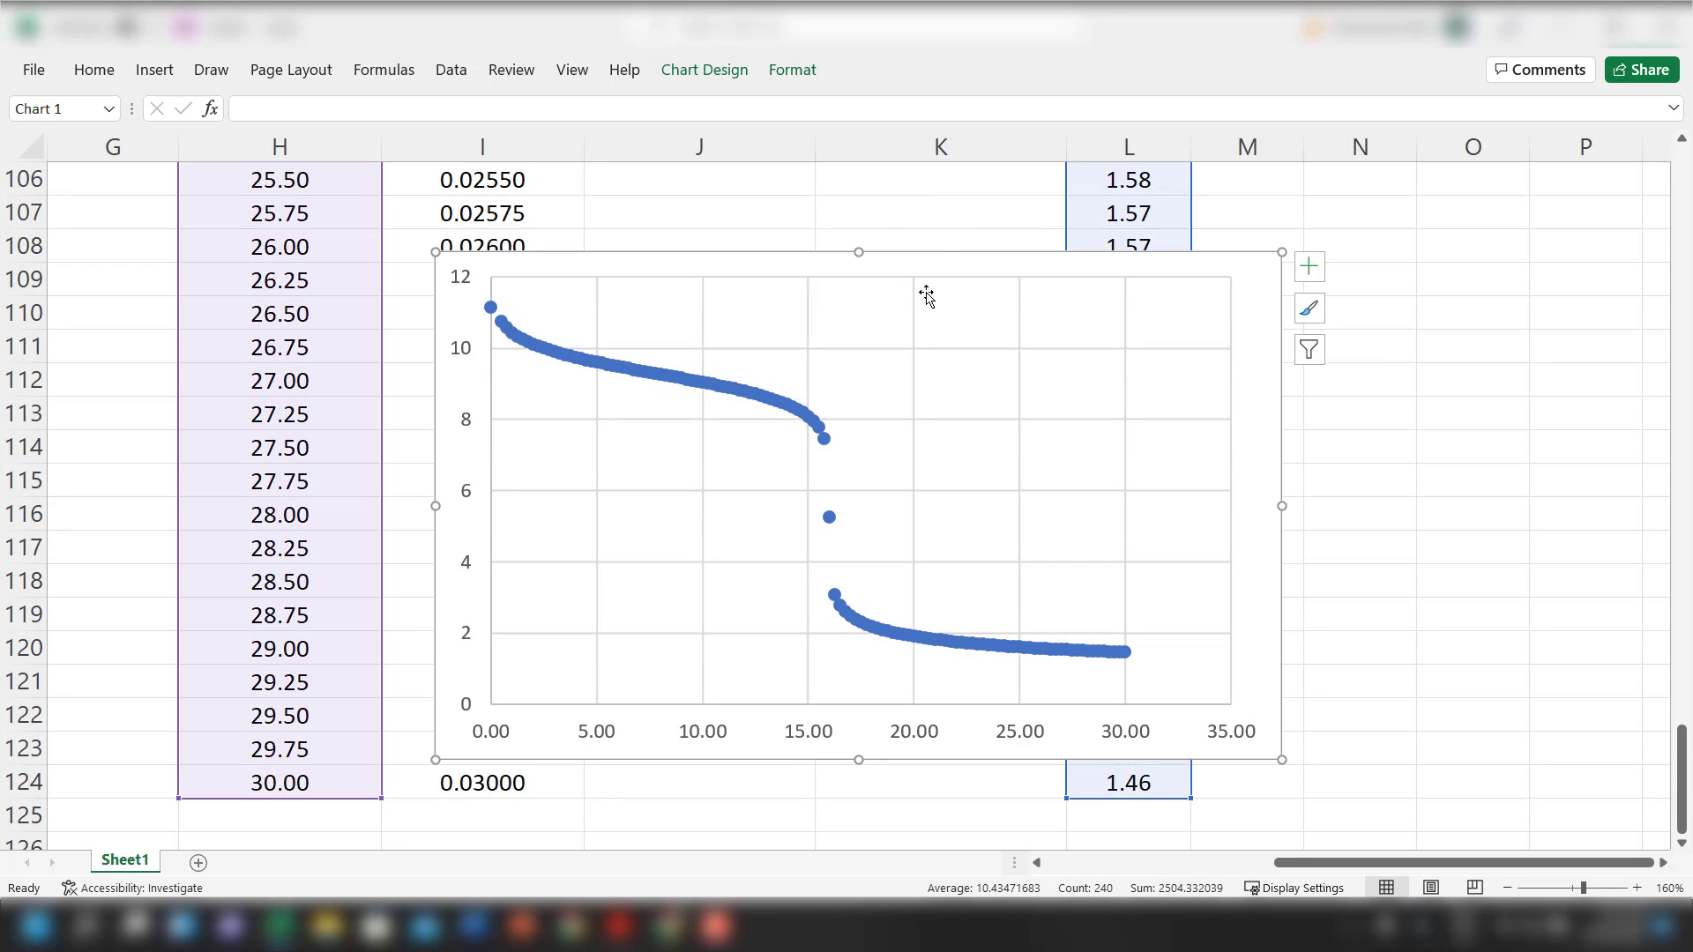
Move the scatter chart to a new sheet of its own and place that sheet after Sheet1
{"action": "right_click", "coordinate": [946, 255]}
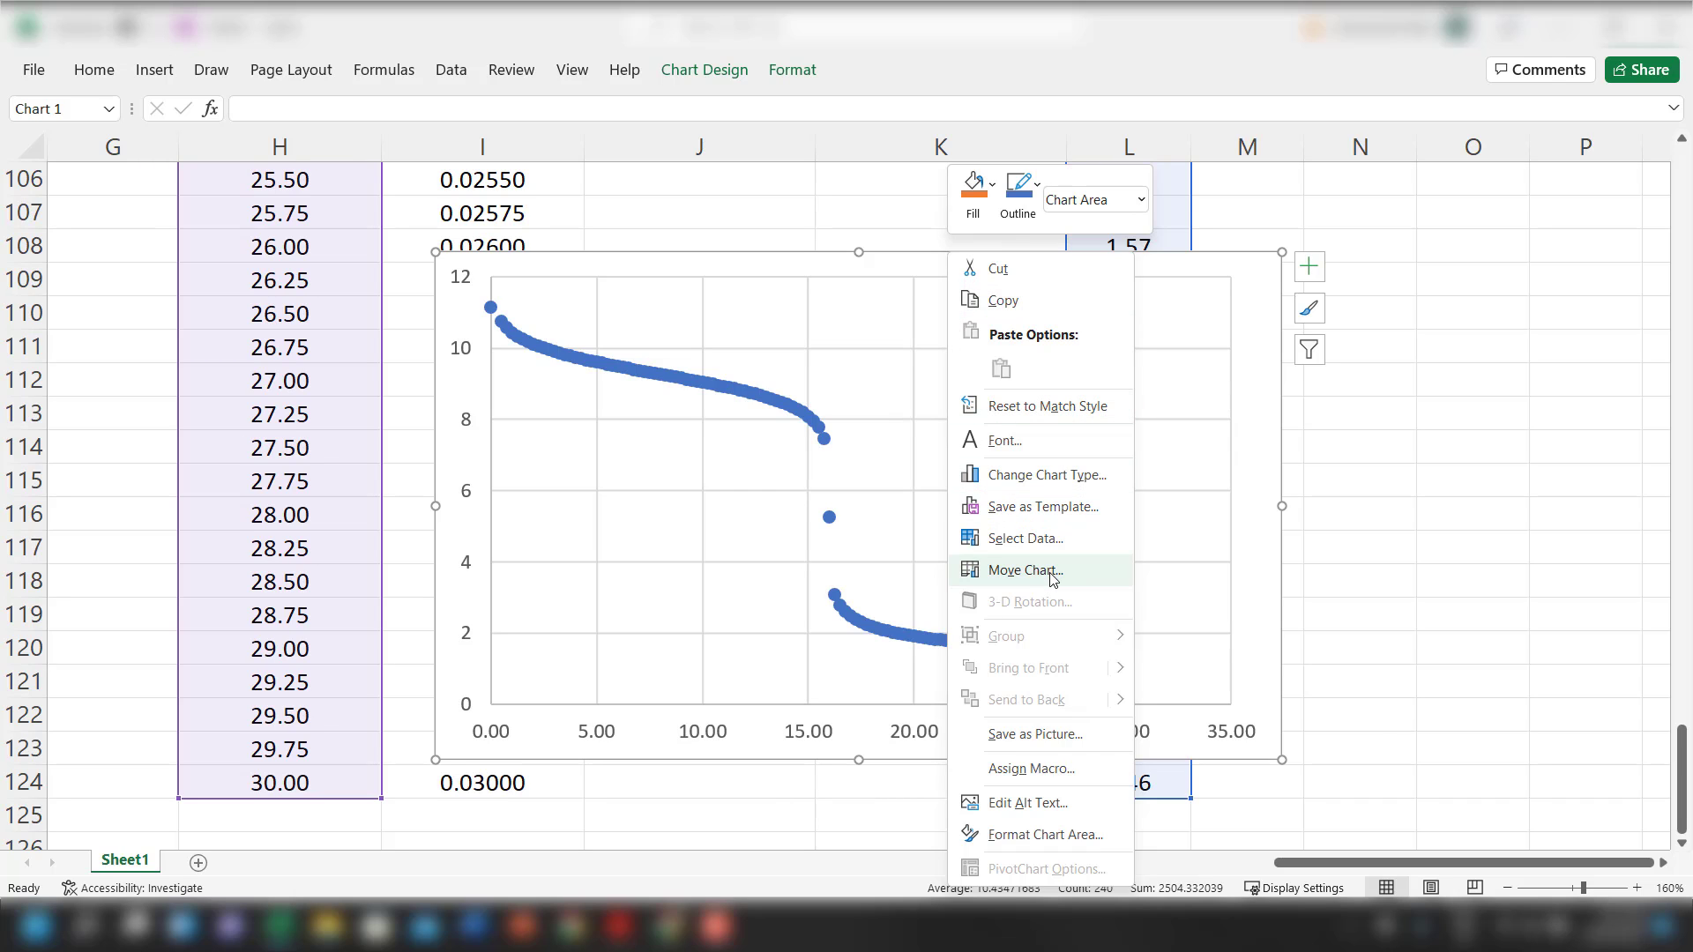
{"action": "left_click", "coordinate": [1051, 571]}
{"action": "left_click", "coordinate": [921, 552]}
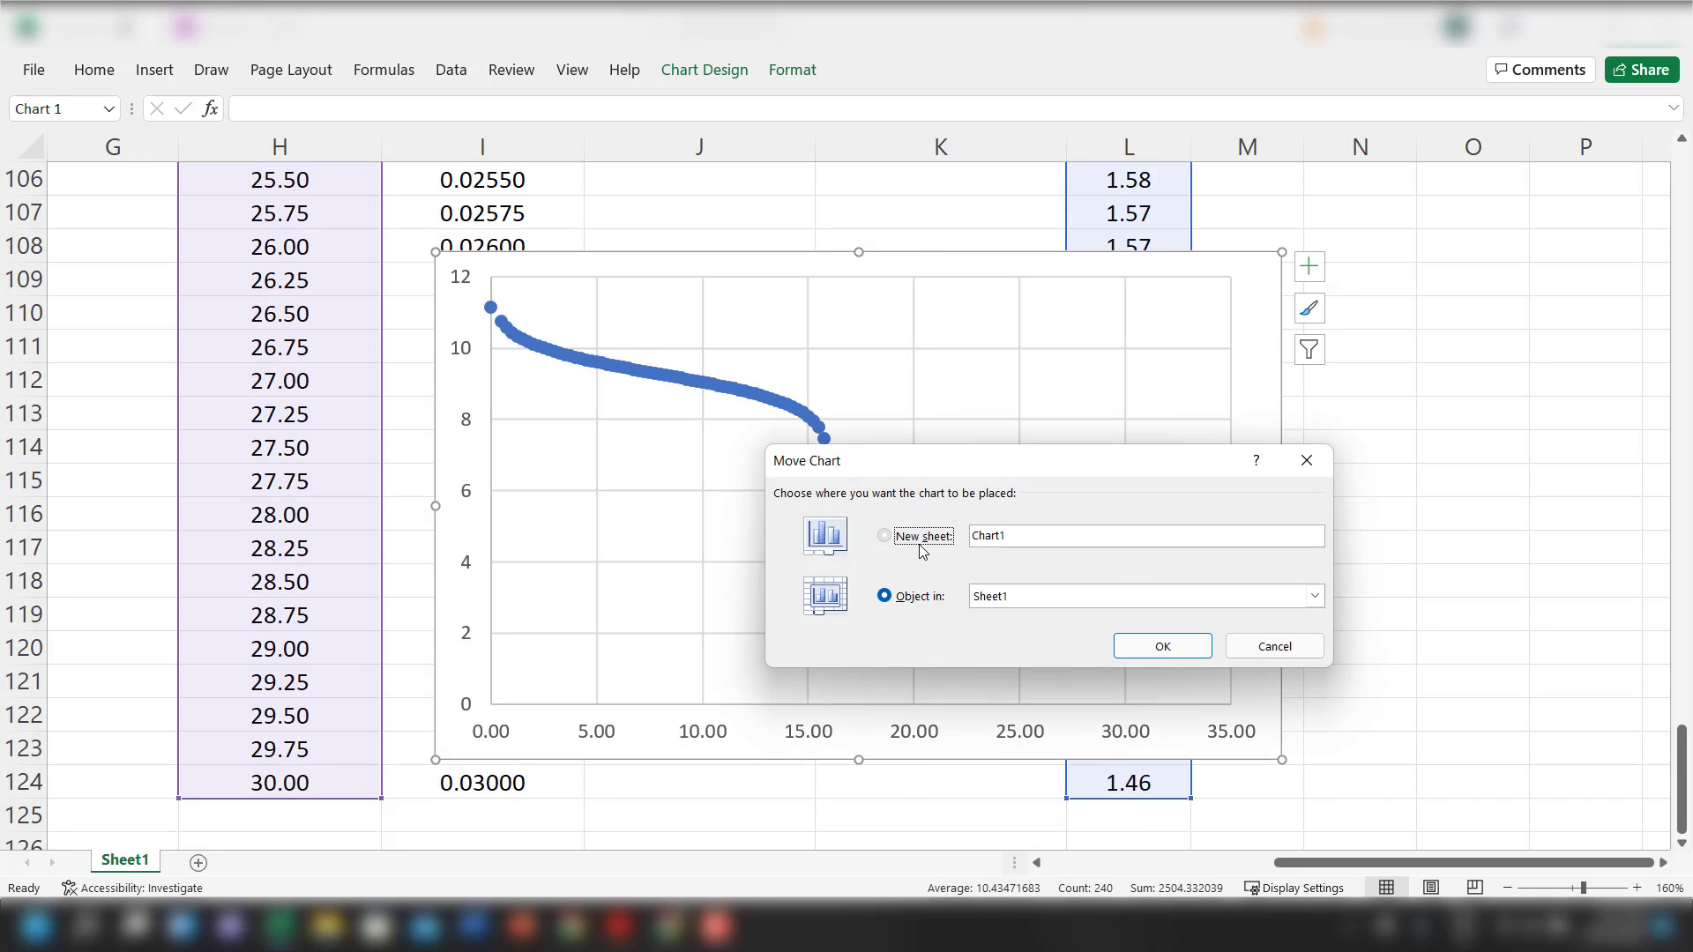
{"action": "left_click", "coordinate": [1162, 646]}
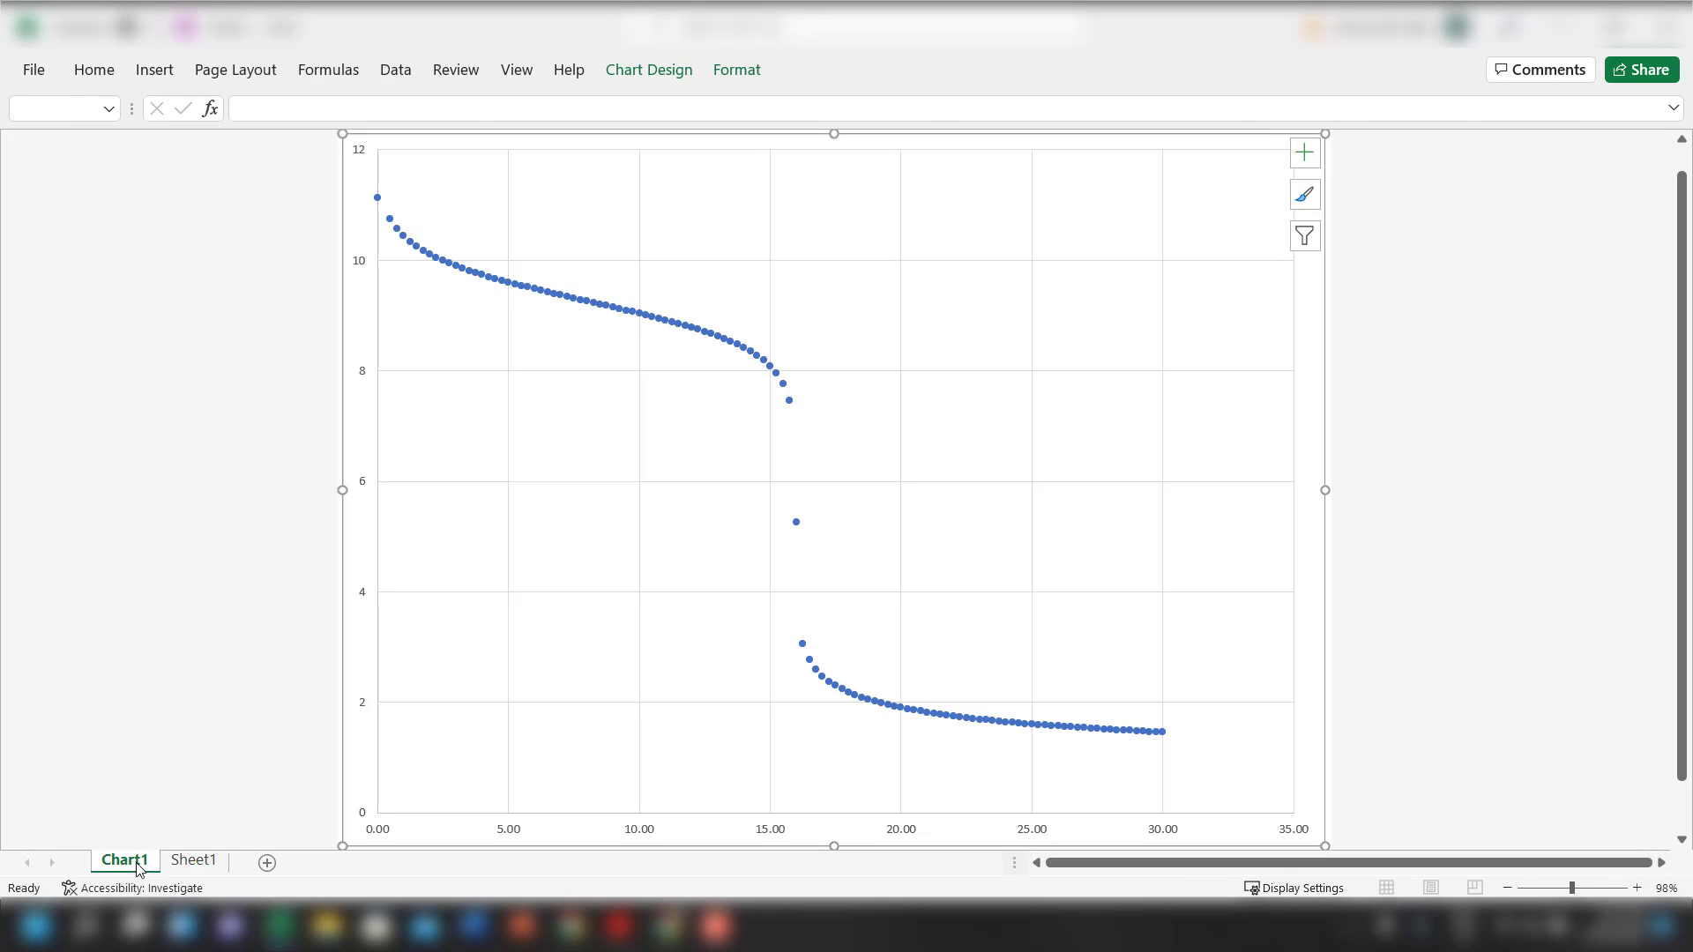
{"action": "left_click_drag", "start_coordinate": [148, 864], "coordinate": [234, 866]}
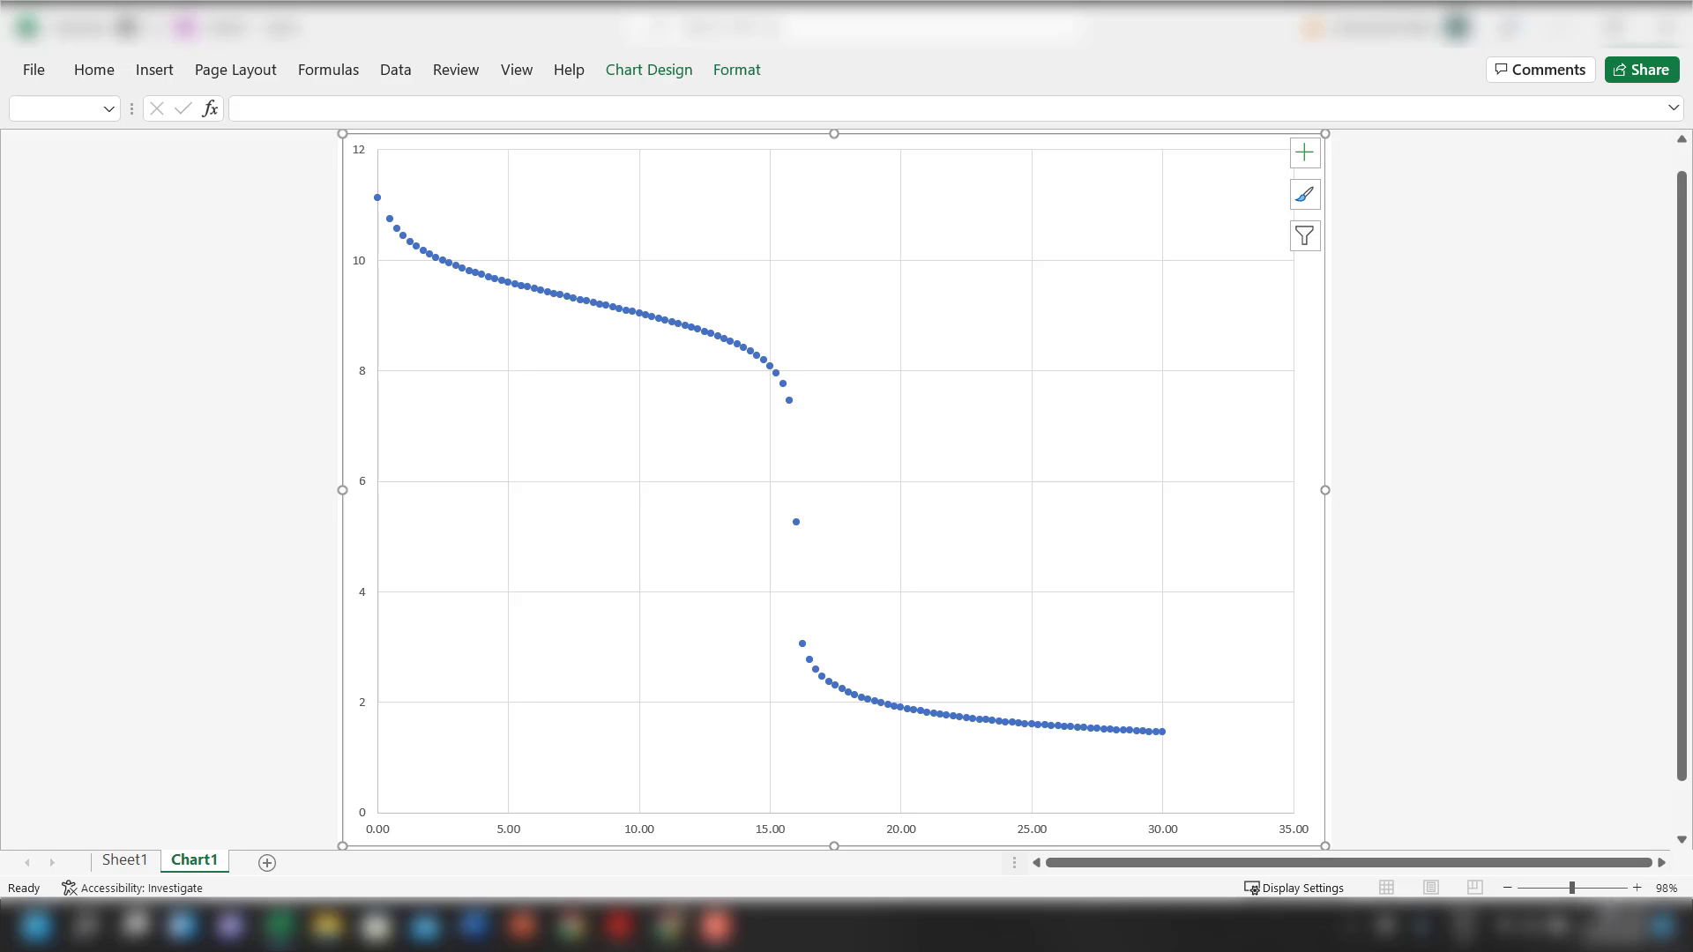
Examine the plotted titration curve at 130% zoom over its full length, from the first point to the last
{"action": "left_click", "coordinate": [1636, 888]}
{"action": "left_click", "coordinate": [1636, 888]}
{"action": "left_click", "coordinate": [1637, 888]}
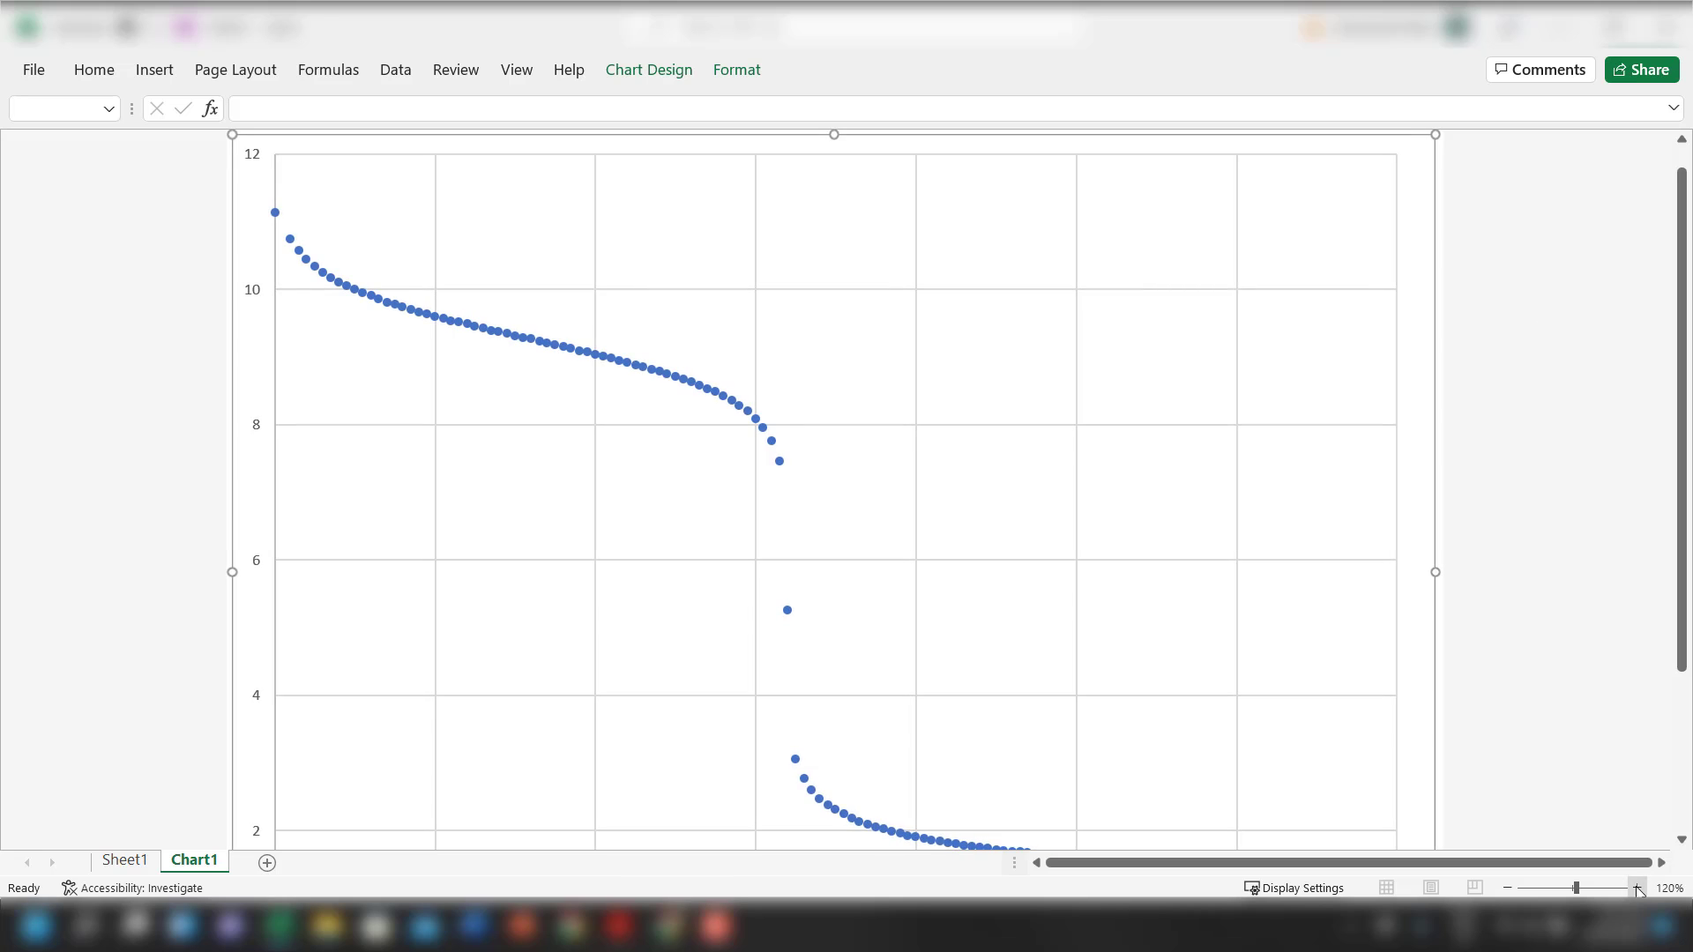
{"action": "left_click", "coordinate": [1637, 888]}
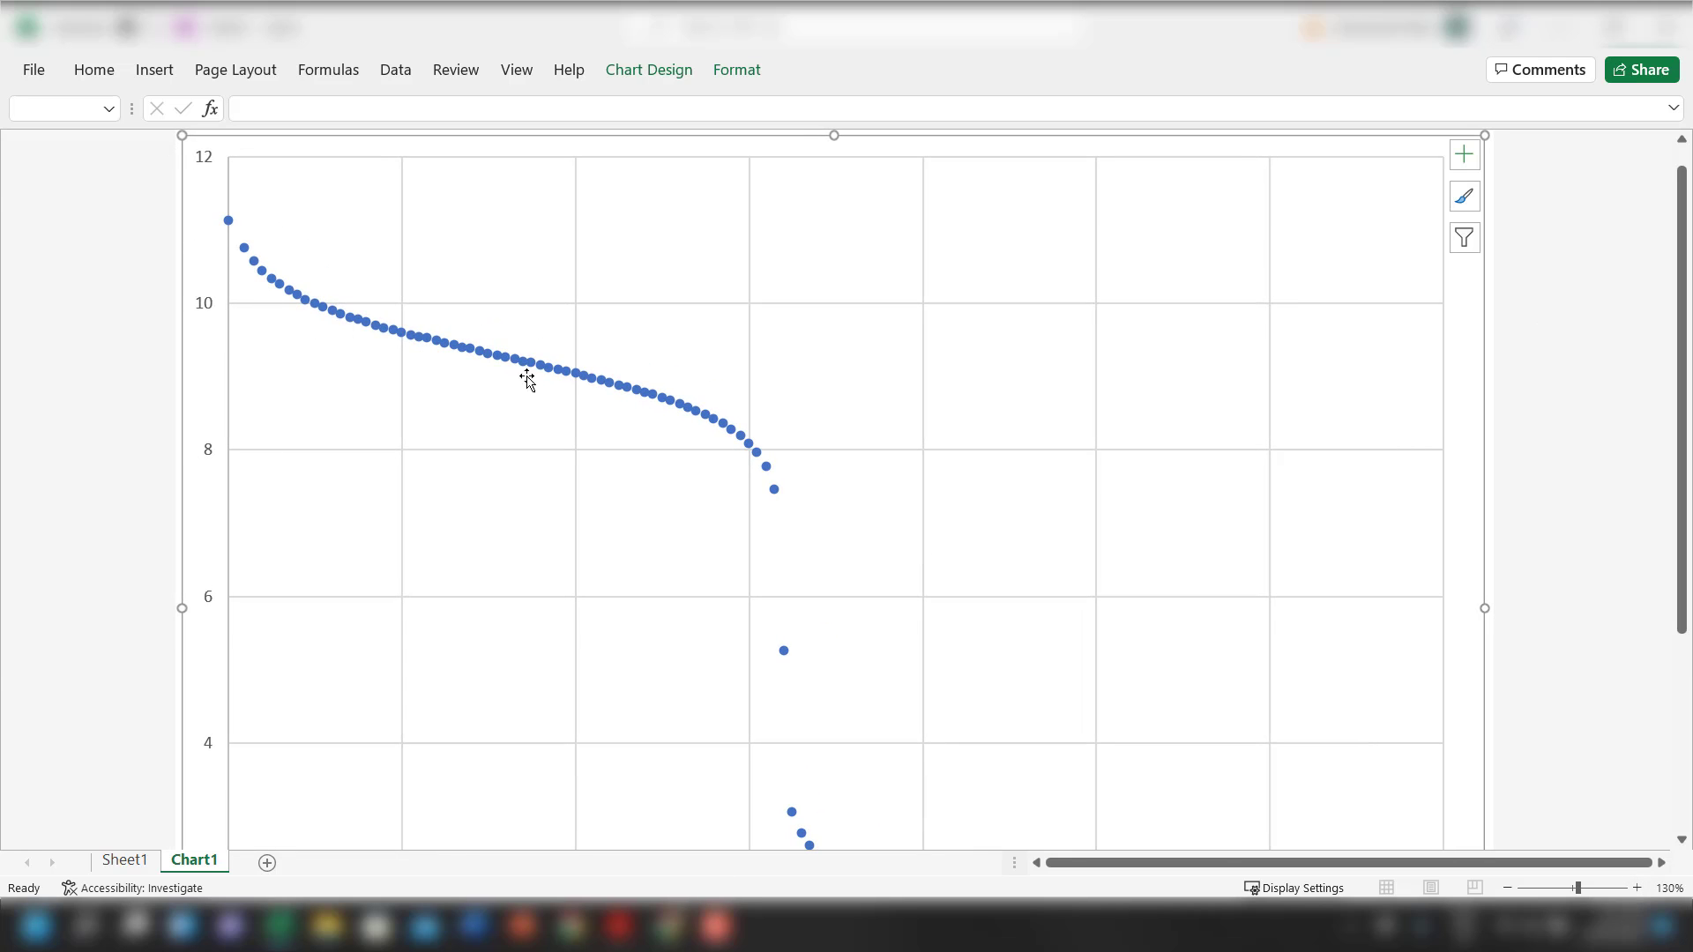
{"action": "scroll", "coordinate": [791, 529], "scroll_direction": "down", "scroll_amount": 3}
{"action": "scroll", "coordinate": [887, 562], "scroll_direction": "down", "scroll_amount": 1}
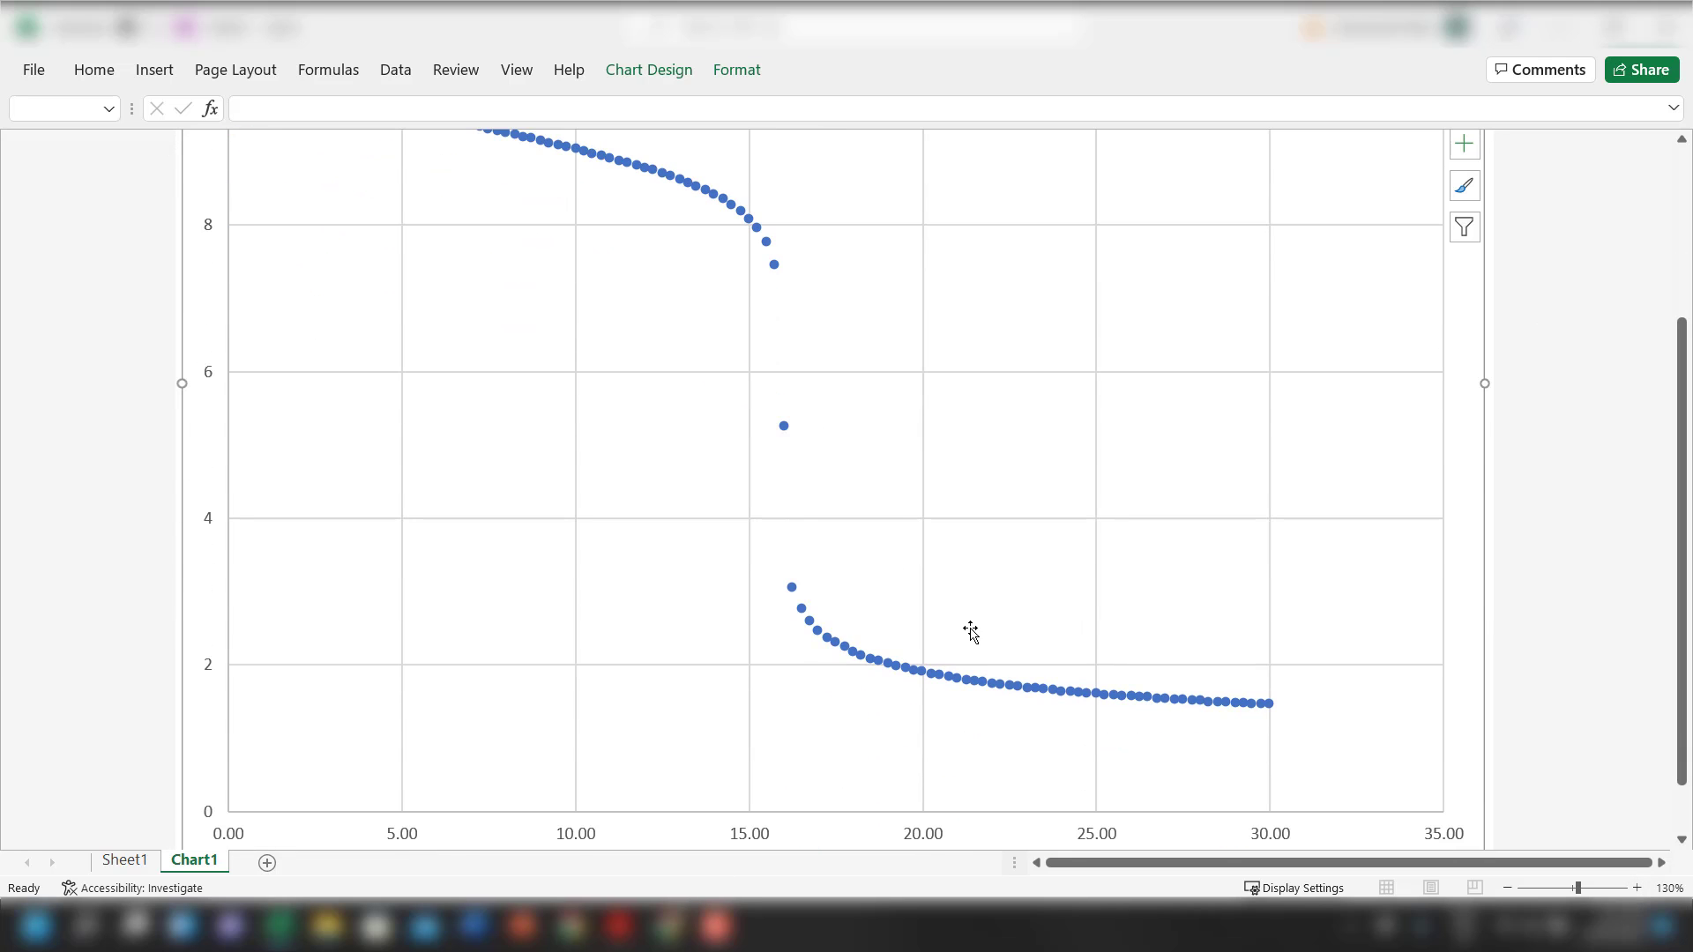
{"action": "scroll", "coordinate": [971, 632], "scroll_direction": "up", "scroll_amount": 4}
{"action": "scroll", "coordinate": [970, 631], "scroll_direction": "down", "scroll_amount": 5}
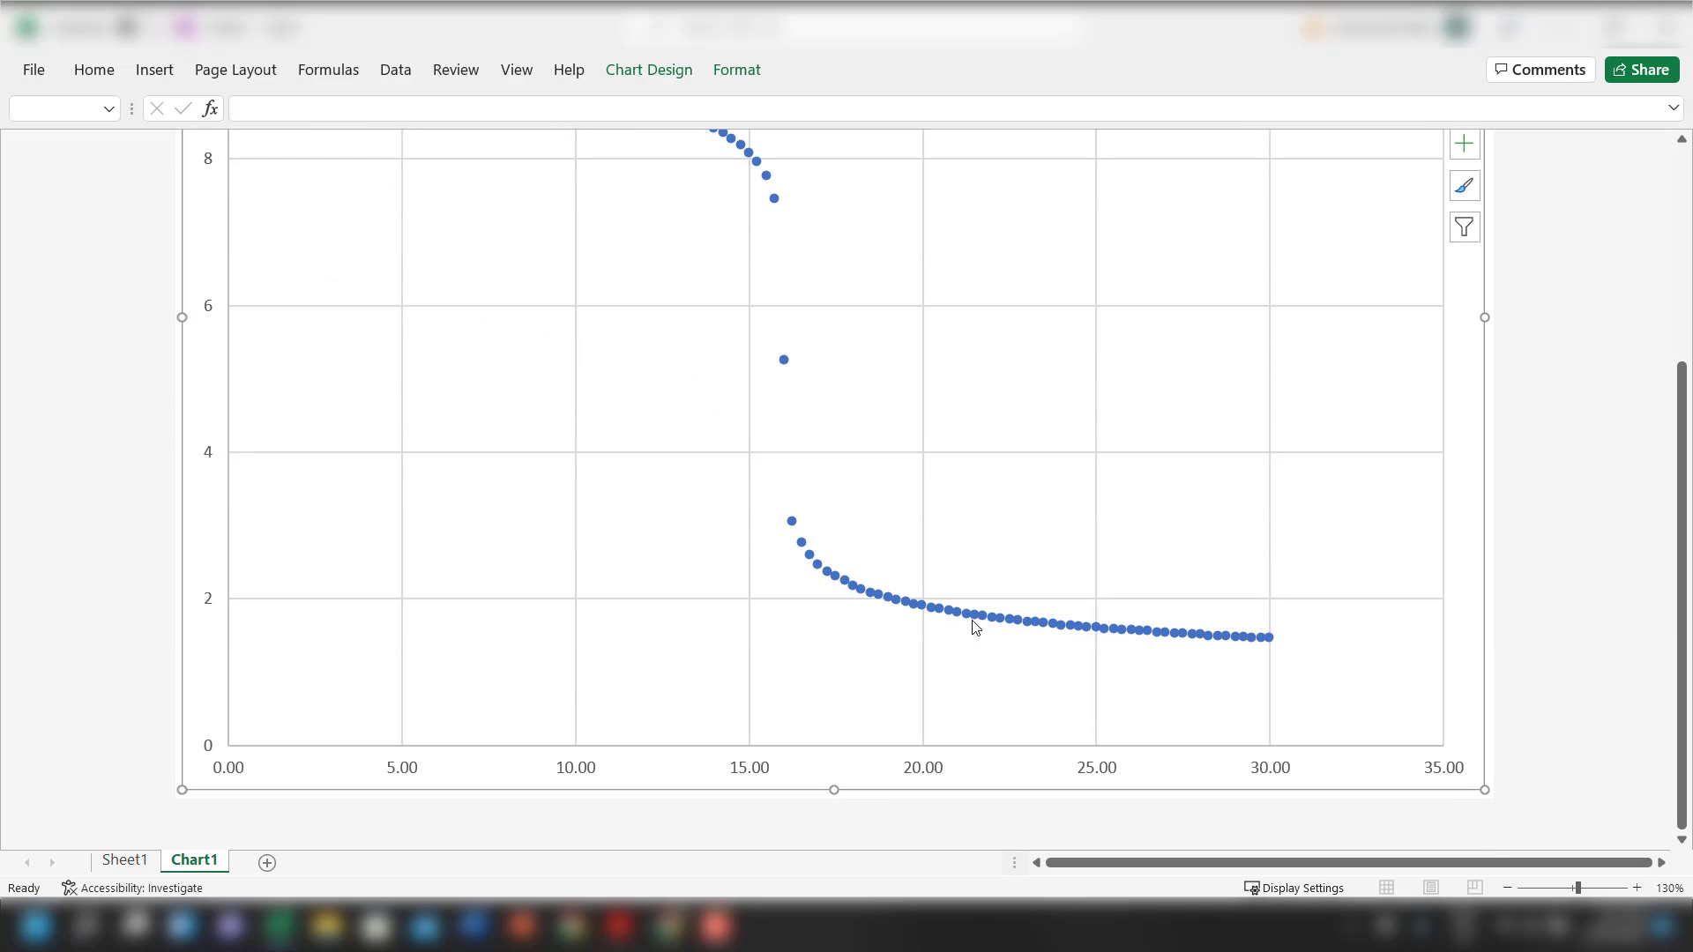
Select the chart's horizontal axis, check the Fig. 2.1 axis scales in the 2022 H2 Chemistry PDF and return to the Excel chart
{"action": "left_click", "coordinate": [226, 772]}
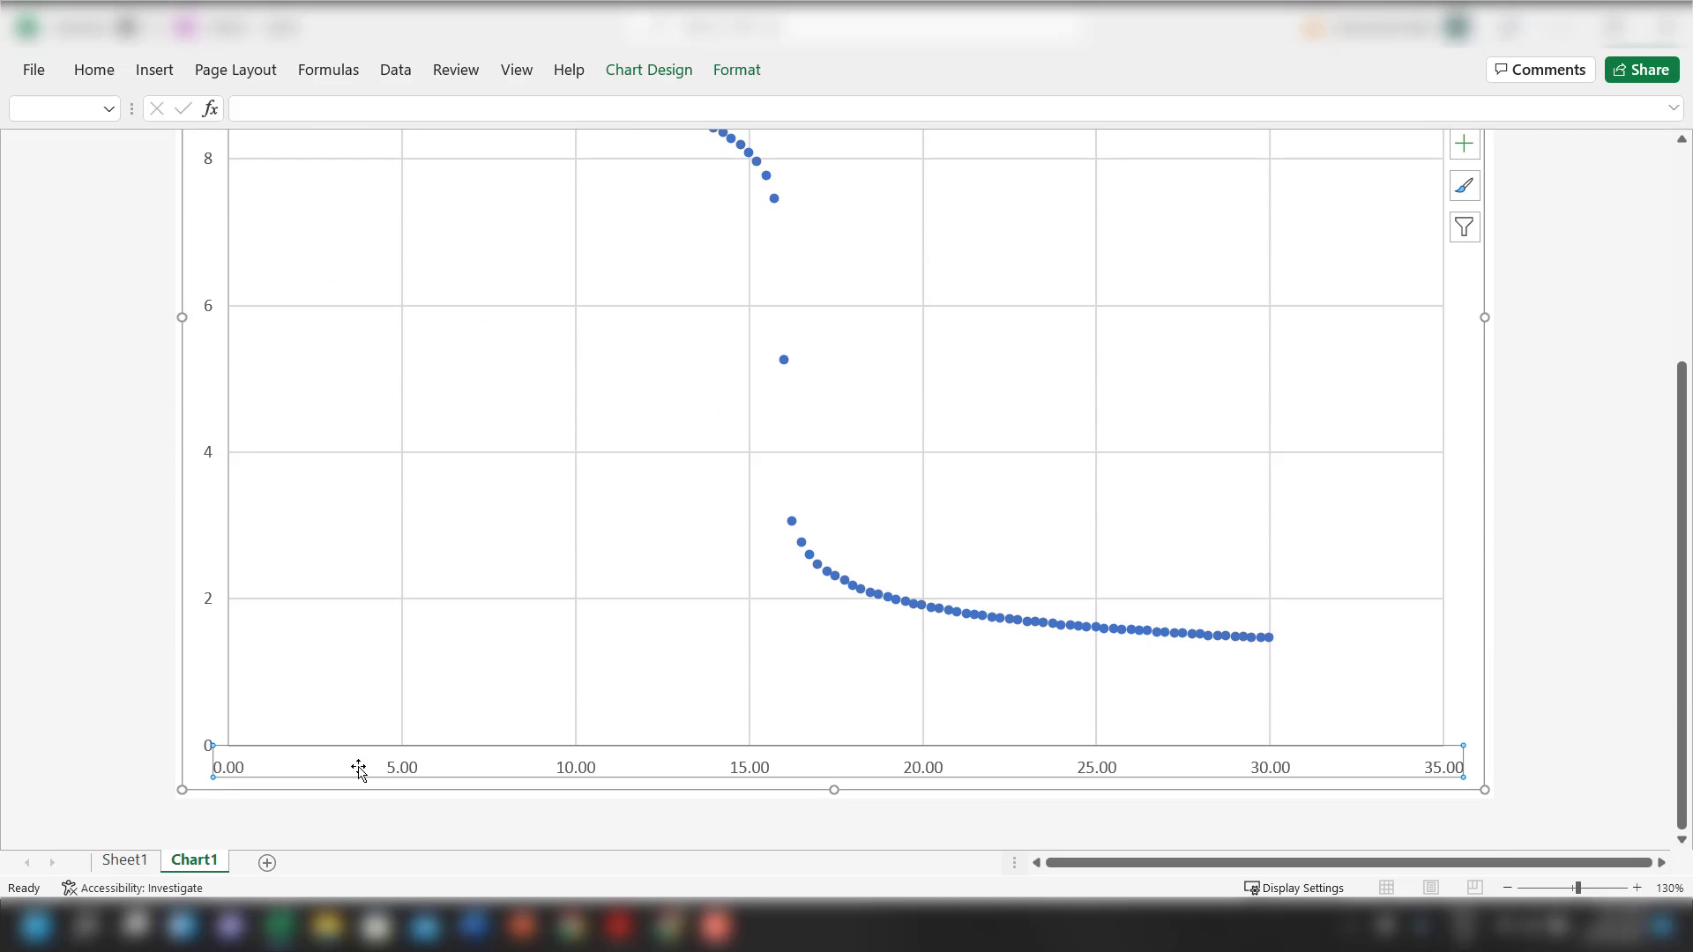
{"action": "scroll", "coordinate": [605, 594], "scroll_direction": "up", "scroll_amount": 2}
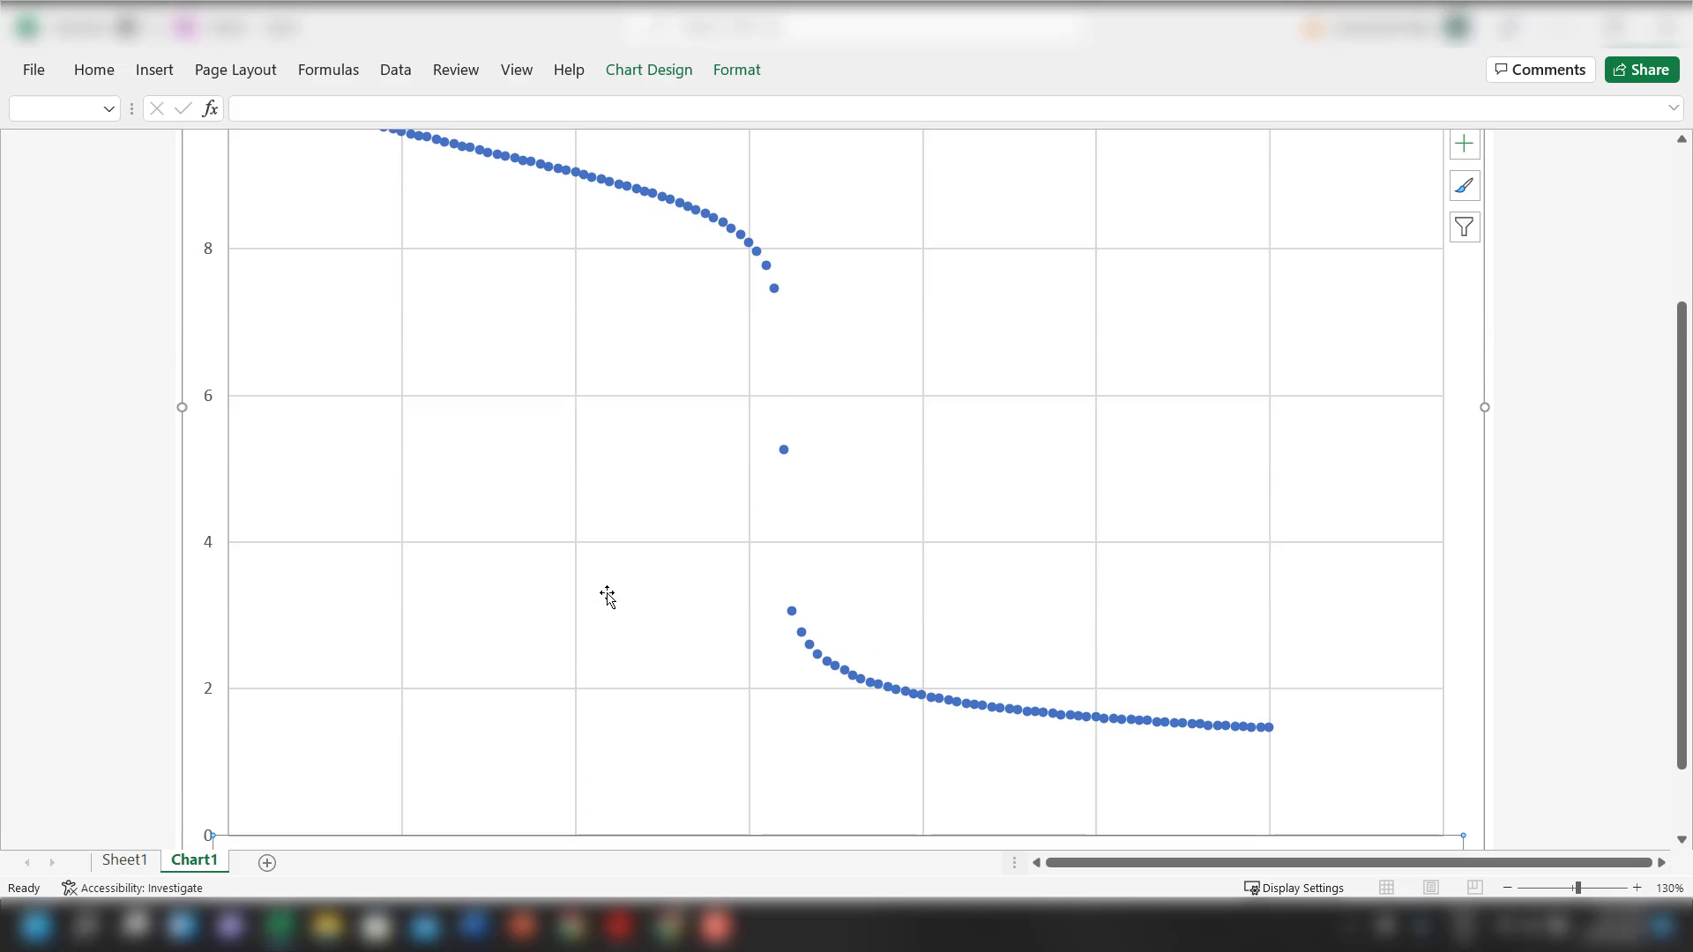
{"action": "left_click", "coordinate": [618, 926]}
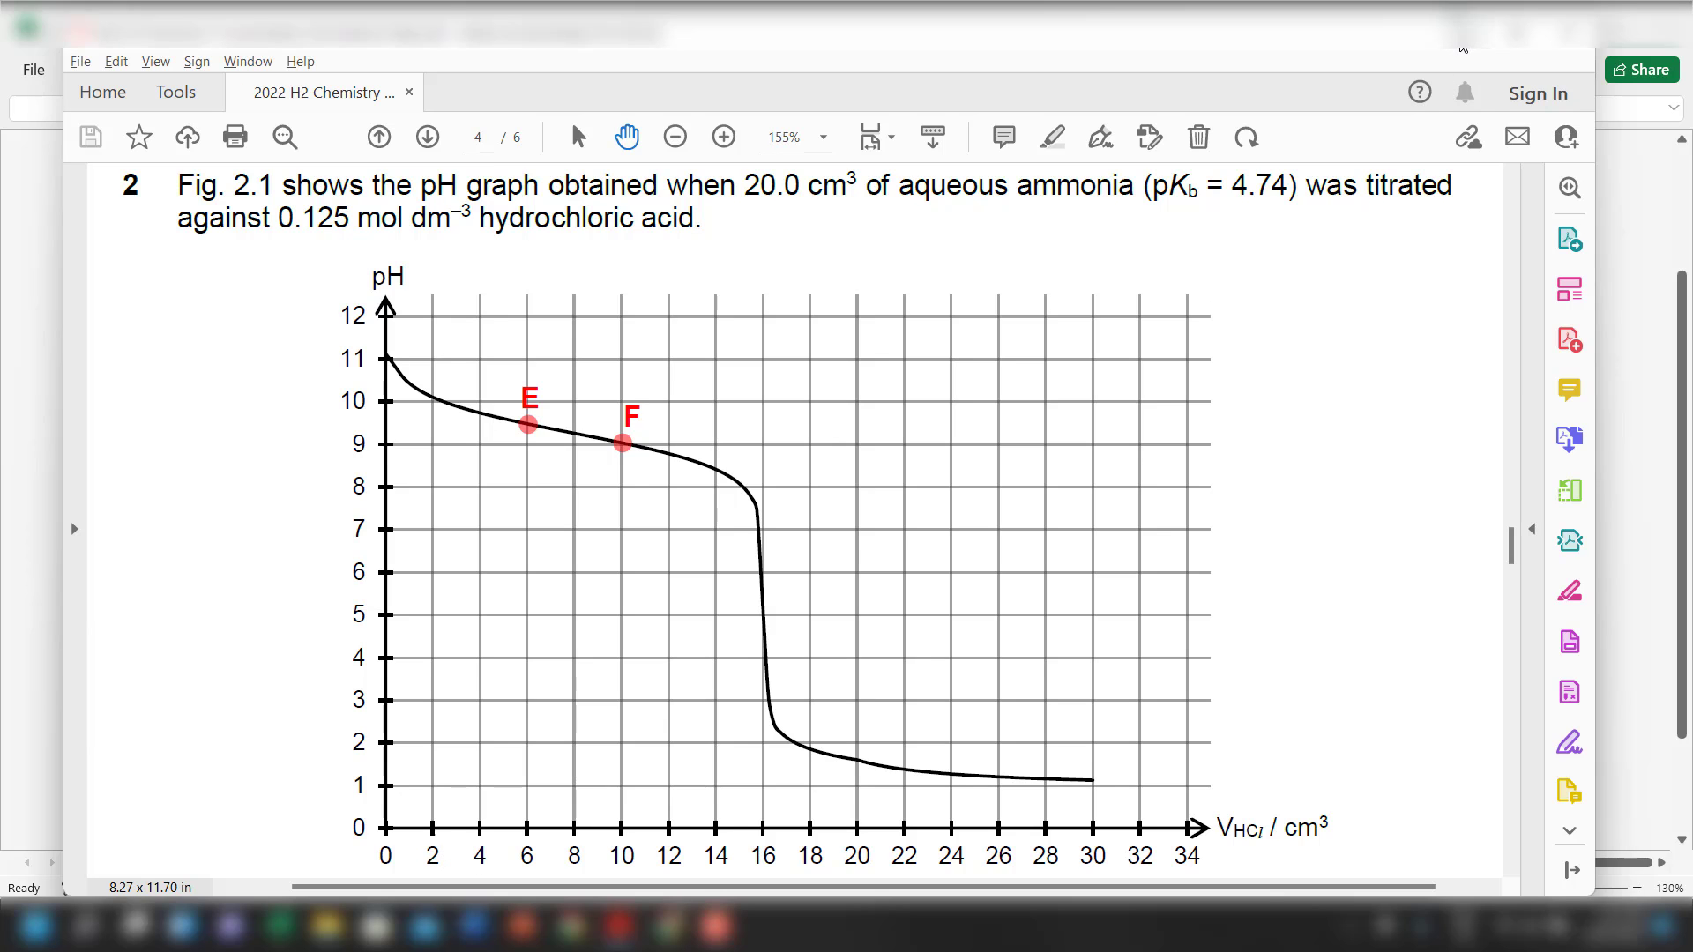
{"action": "double_click", "coordinate": [1459, 35]}
{"action": "left_click", "coordinate": [1460, 49]}
{"action": "scroll", "coordinate": [600, 757], "scroll_direction": "down", "scroll_amount": 3}
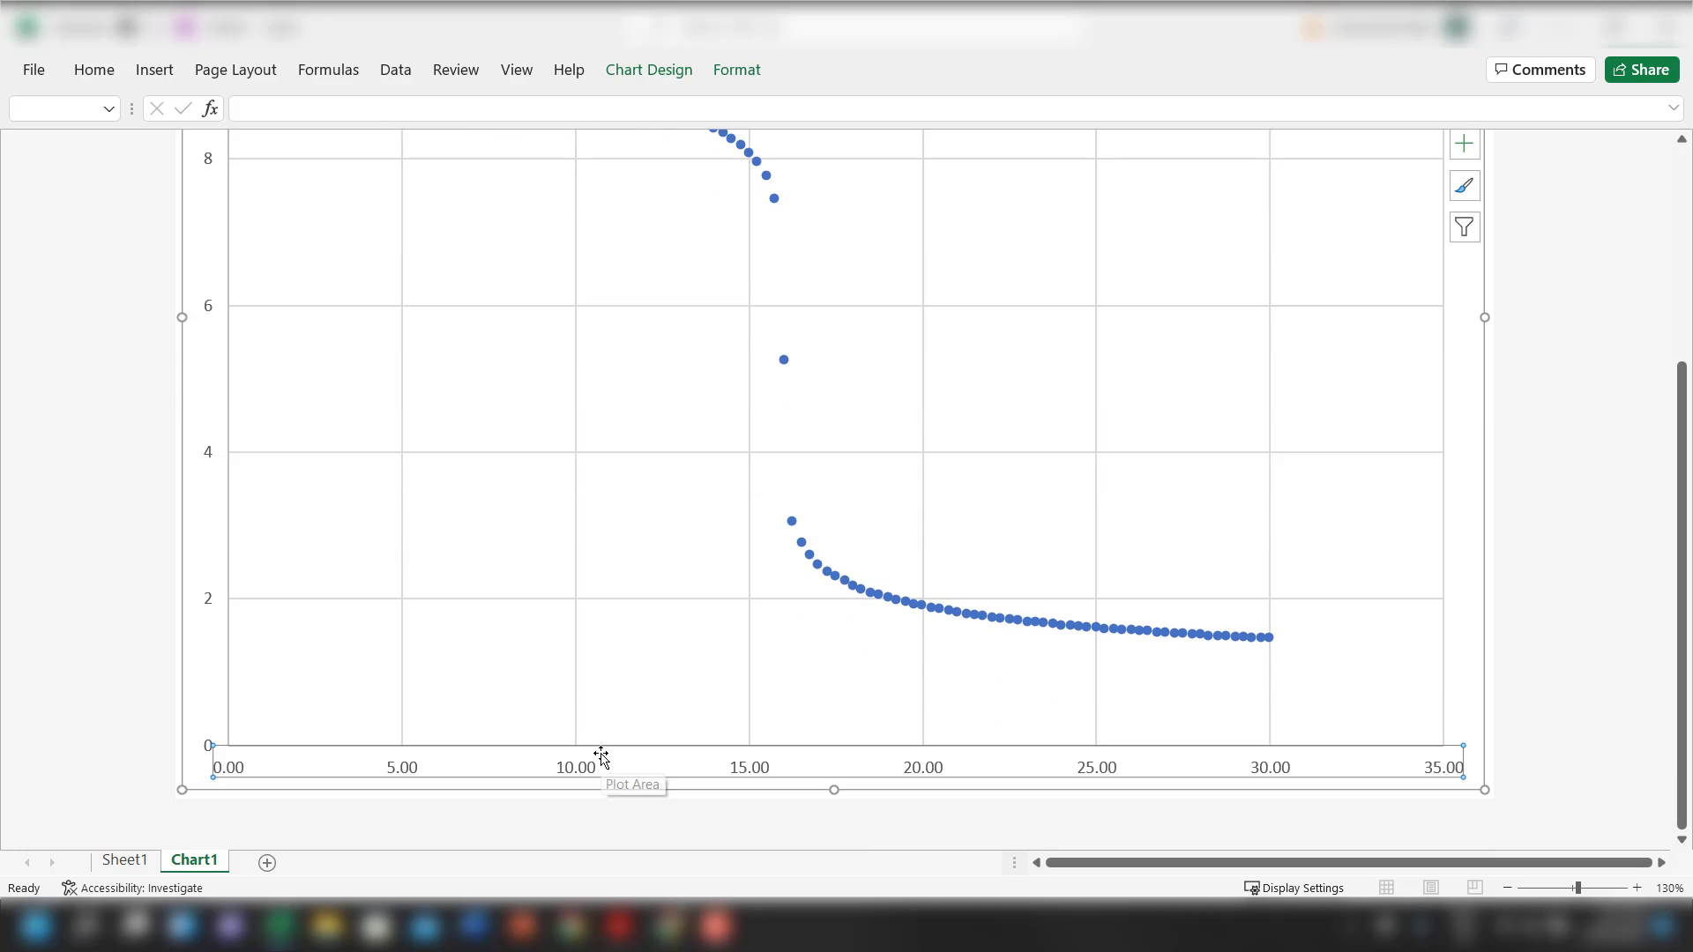
Format the horizontal axis's major gridlines as solid dark grey lines
{"action": "scroll", "coordinate": [601, 756], "scroll_direction": "up", "scroll_amount": 1}
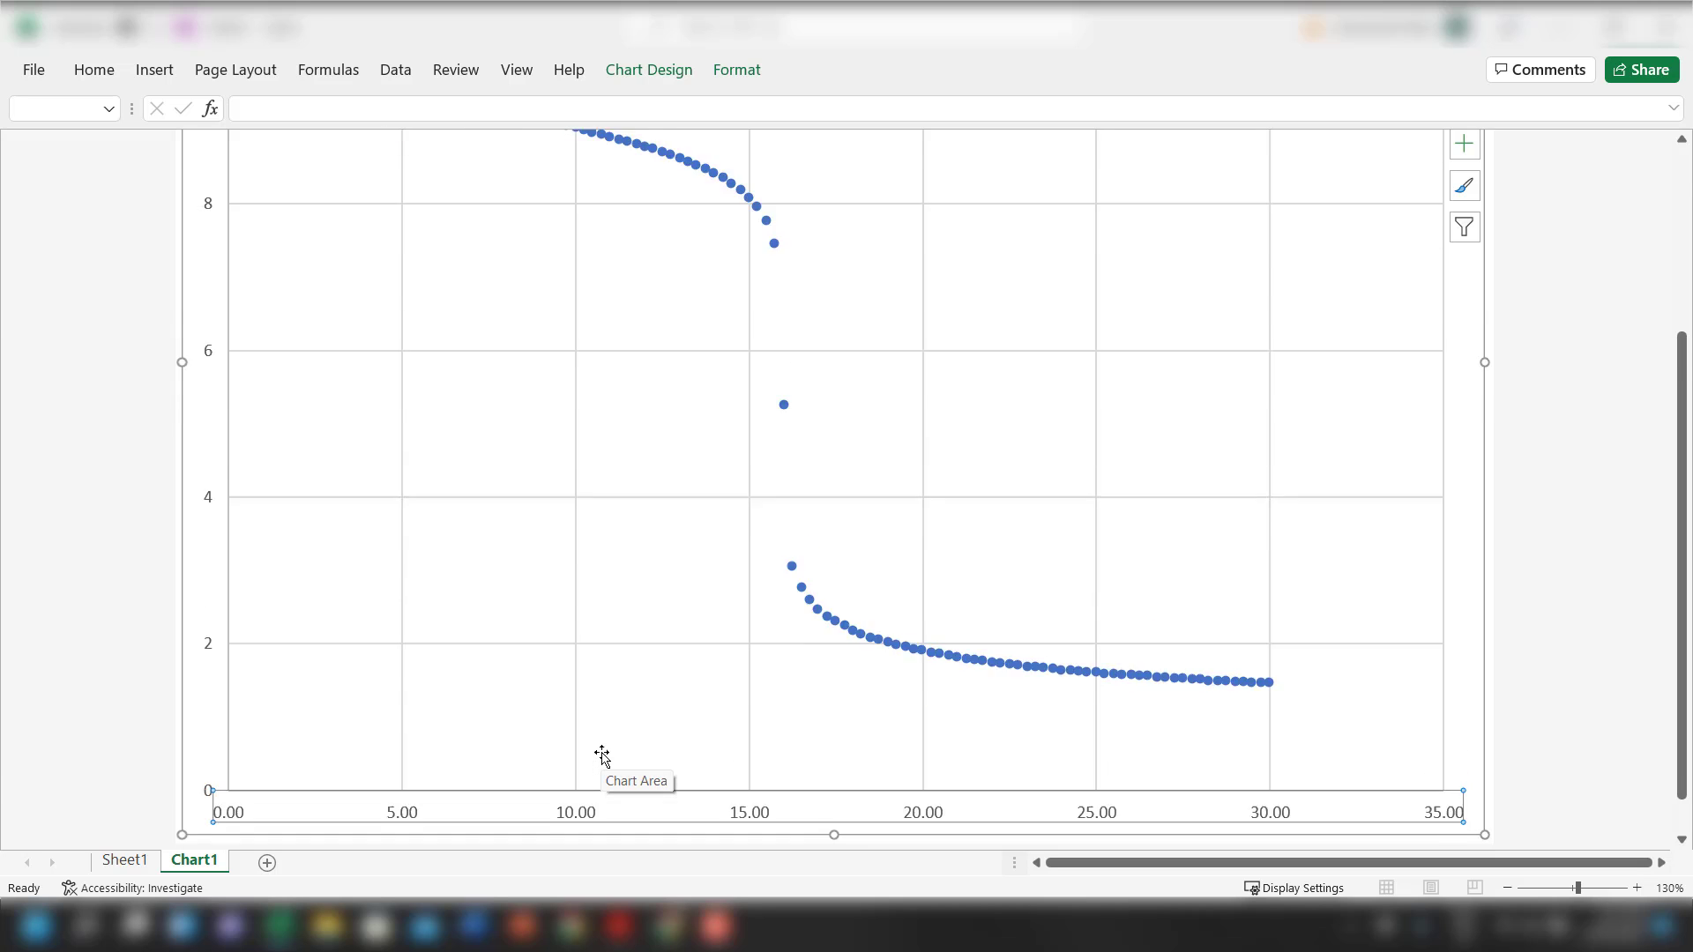
{"action": "scroll", "coordinate": [601, 756], "scroll_direction": "down", "scroll_amount": 1}
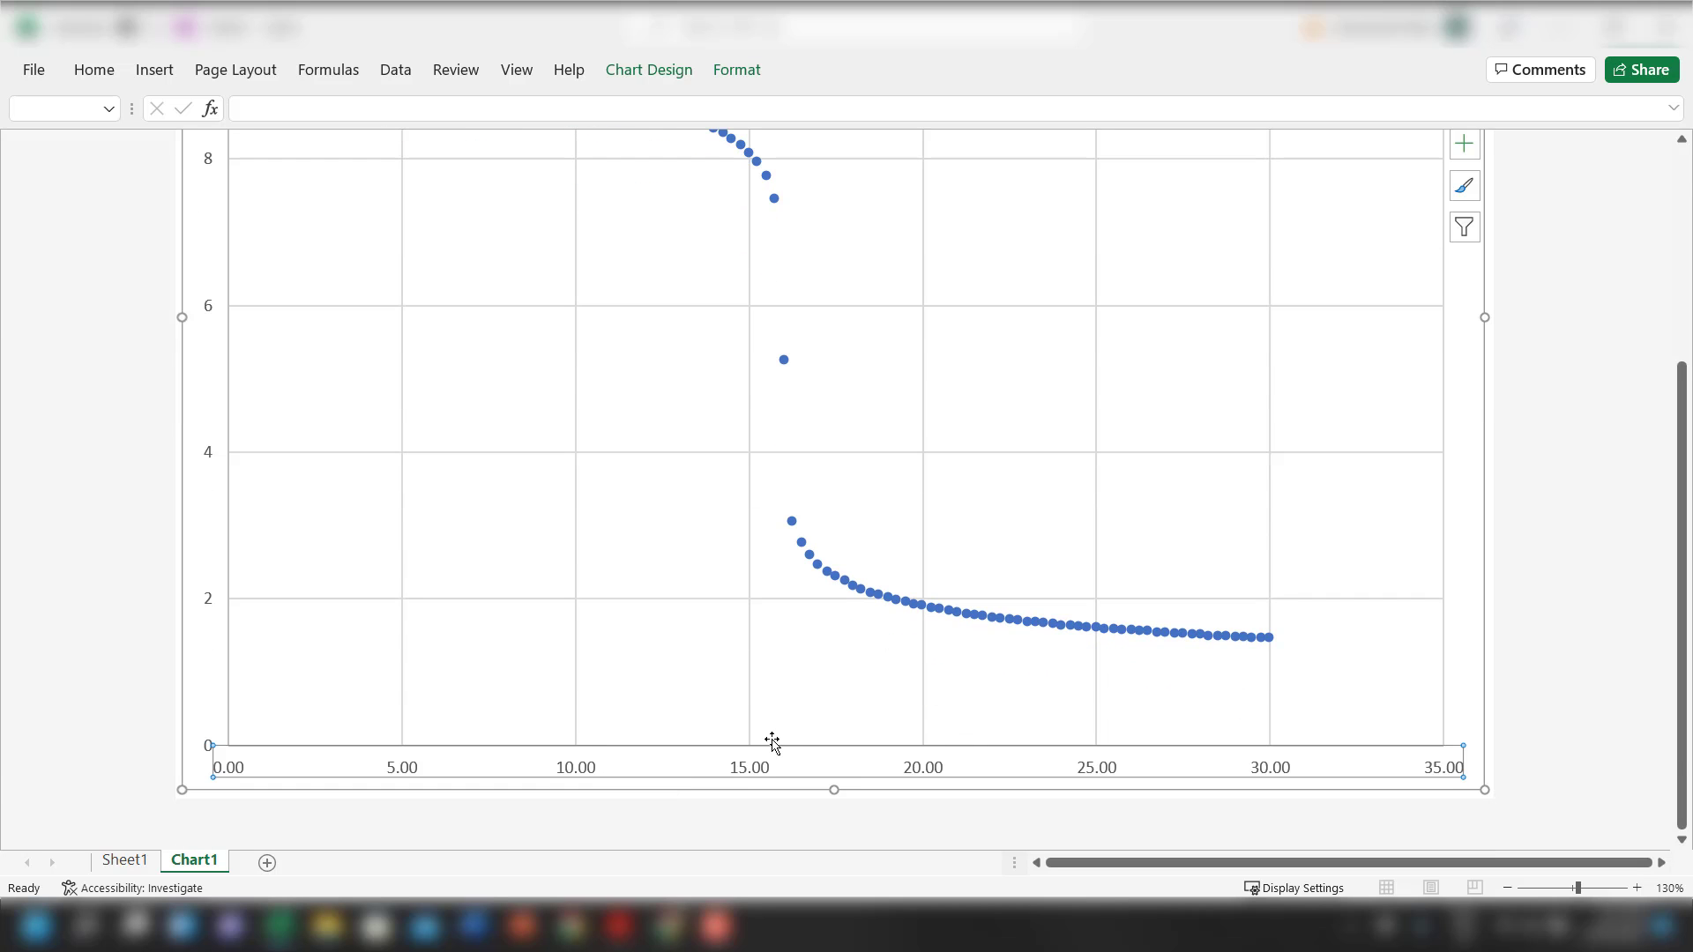
{"action": "right_click", "coordinate": [737, 770]}
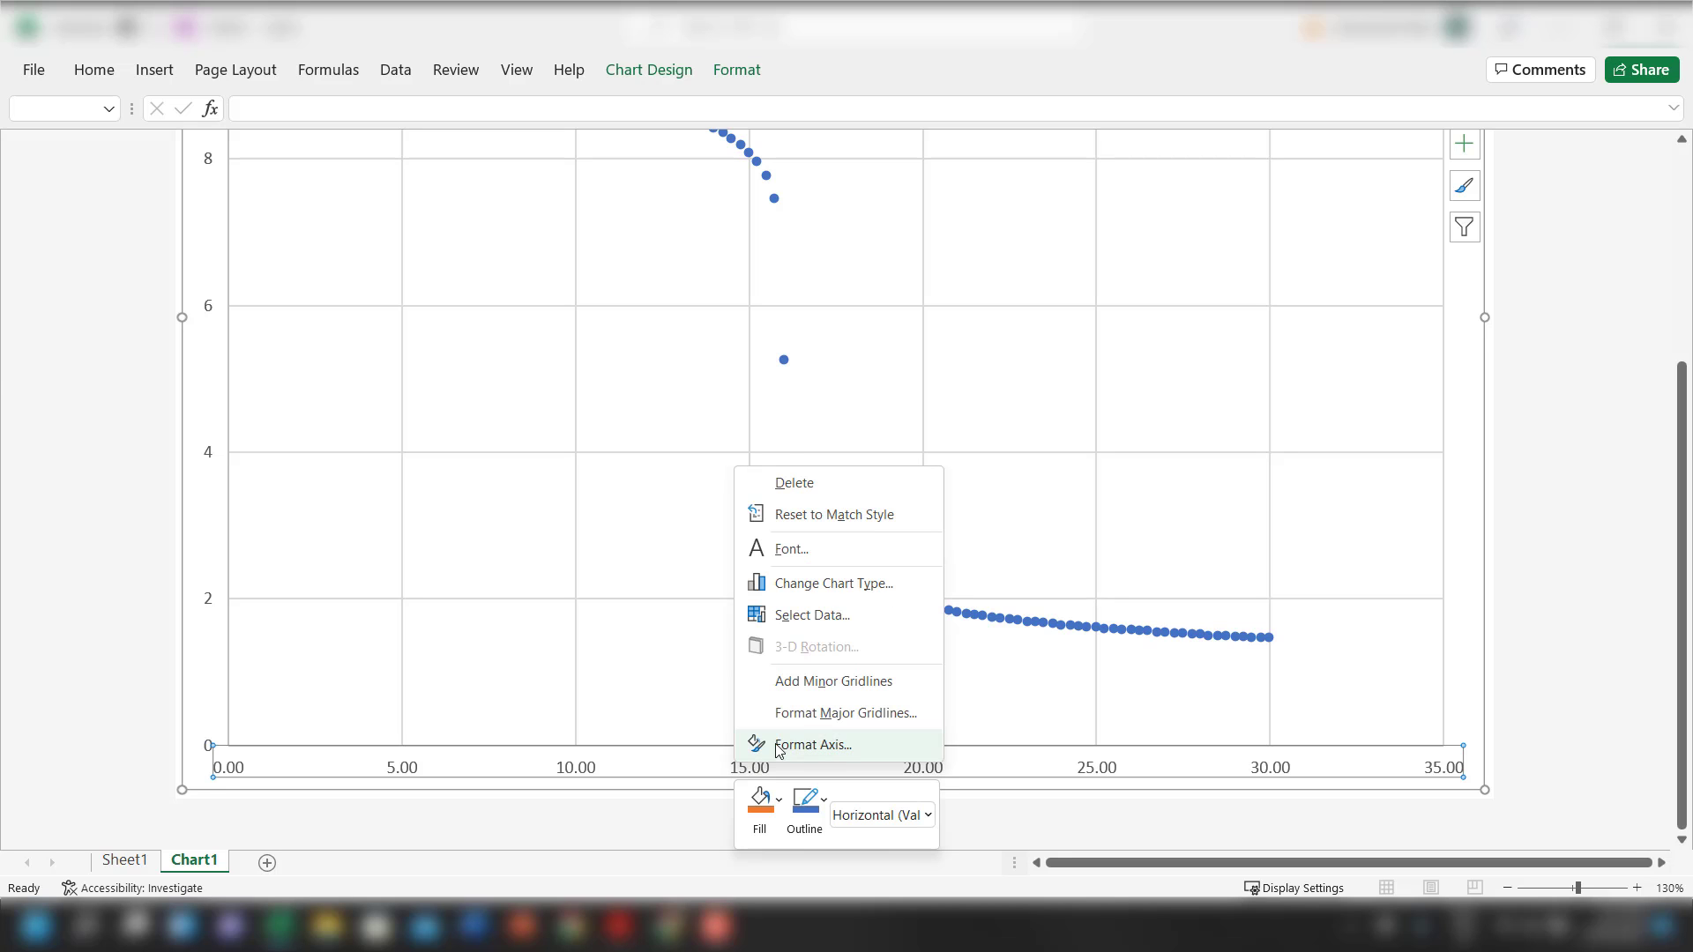
{"action": "left_click", "coordinate": [820, 716]}
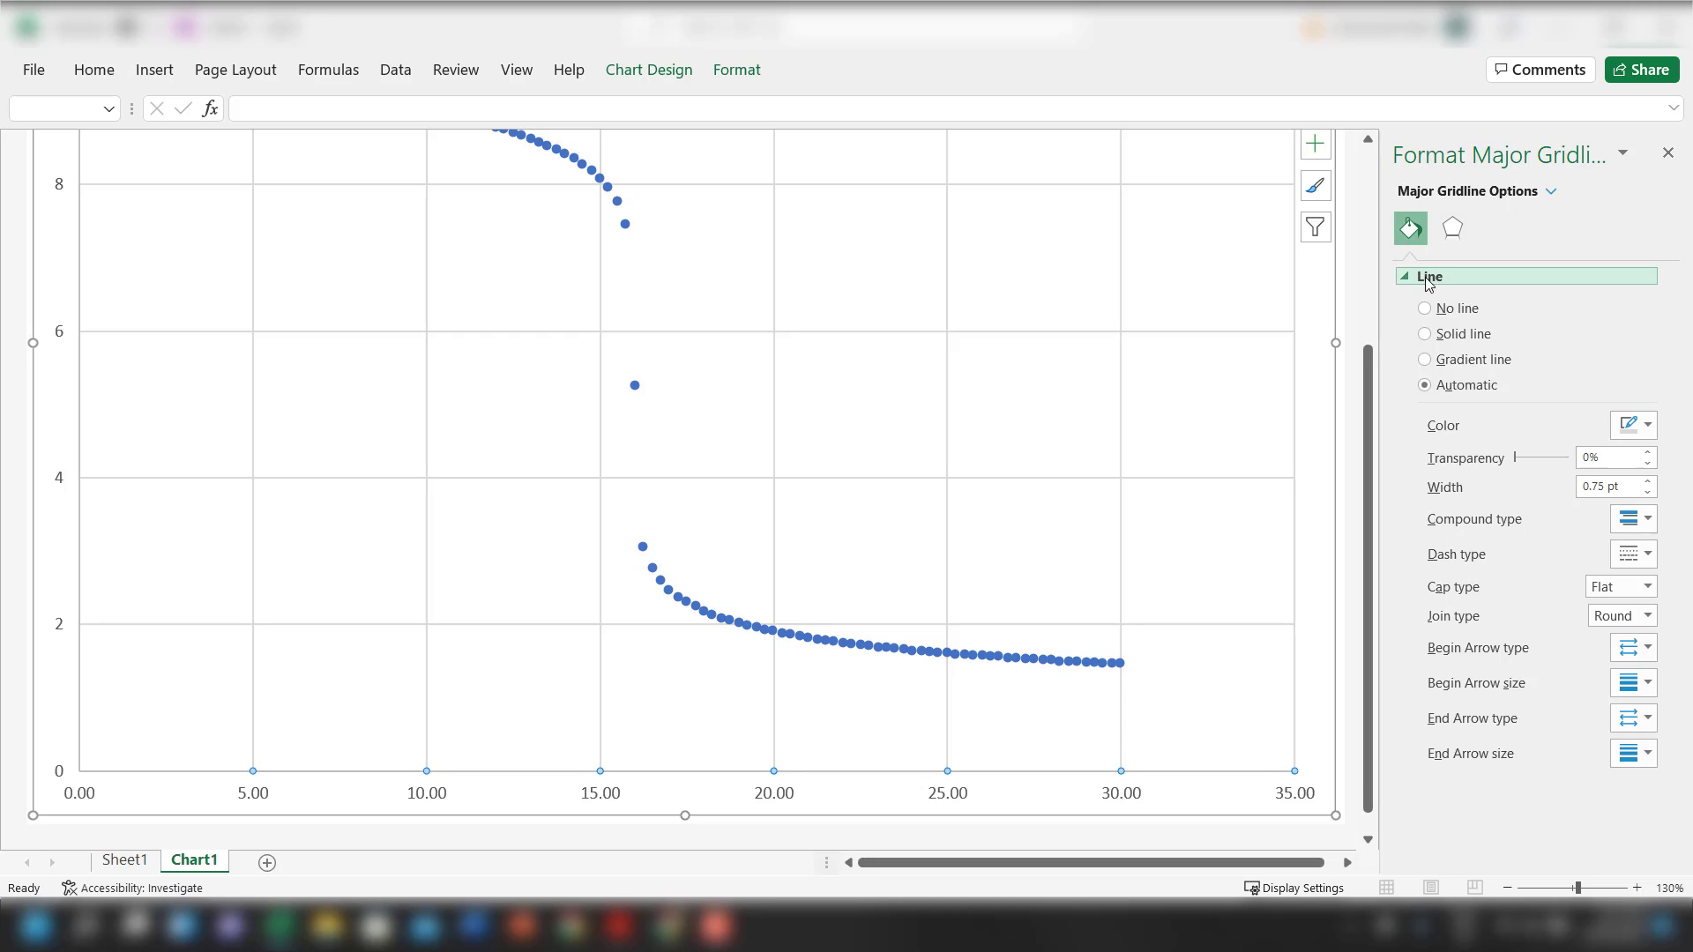
{"action": "left_click", "coordinate": [1626, 425]}
{"action": "left_click", "coordinate": [1540, 485]}
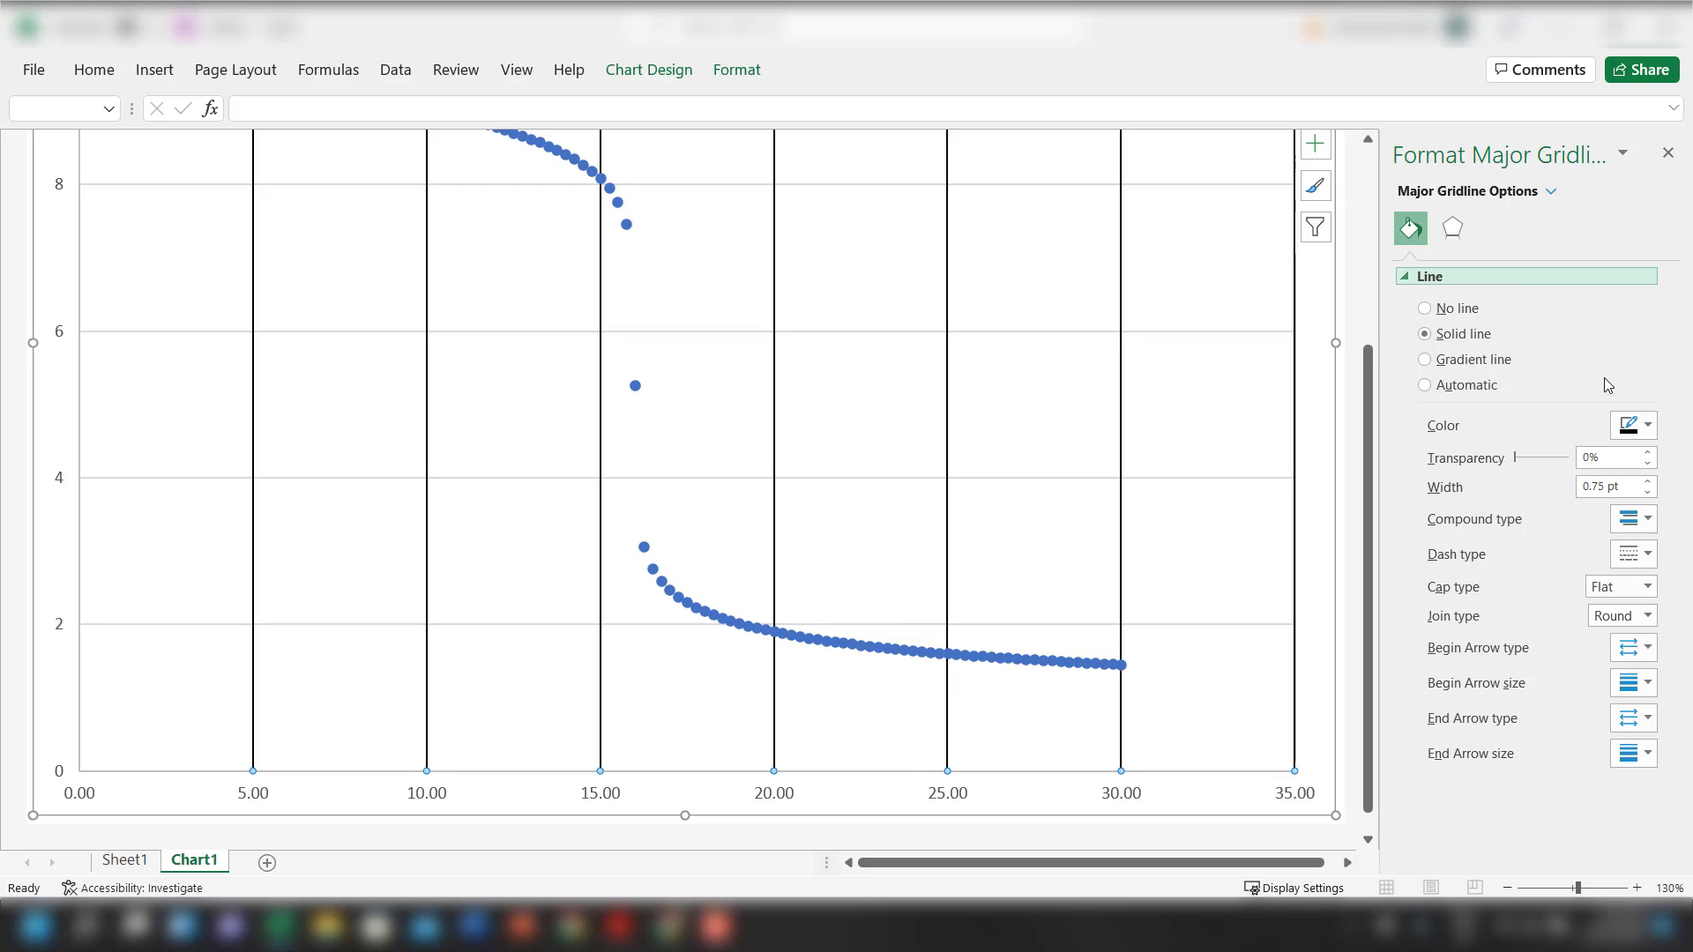
{"action": "left_click", "coordinate": [1631, 426]}
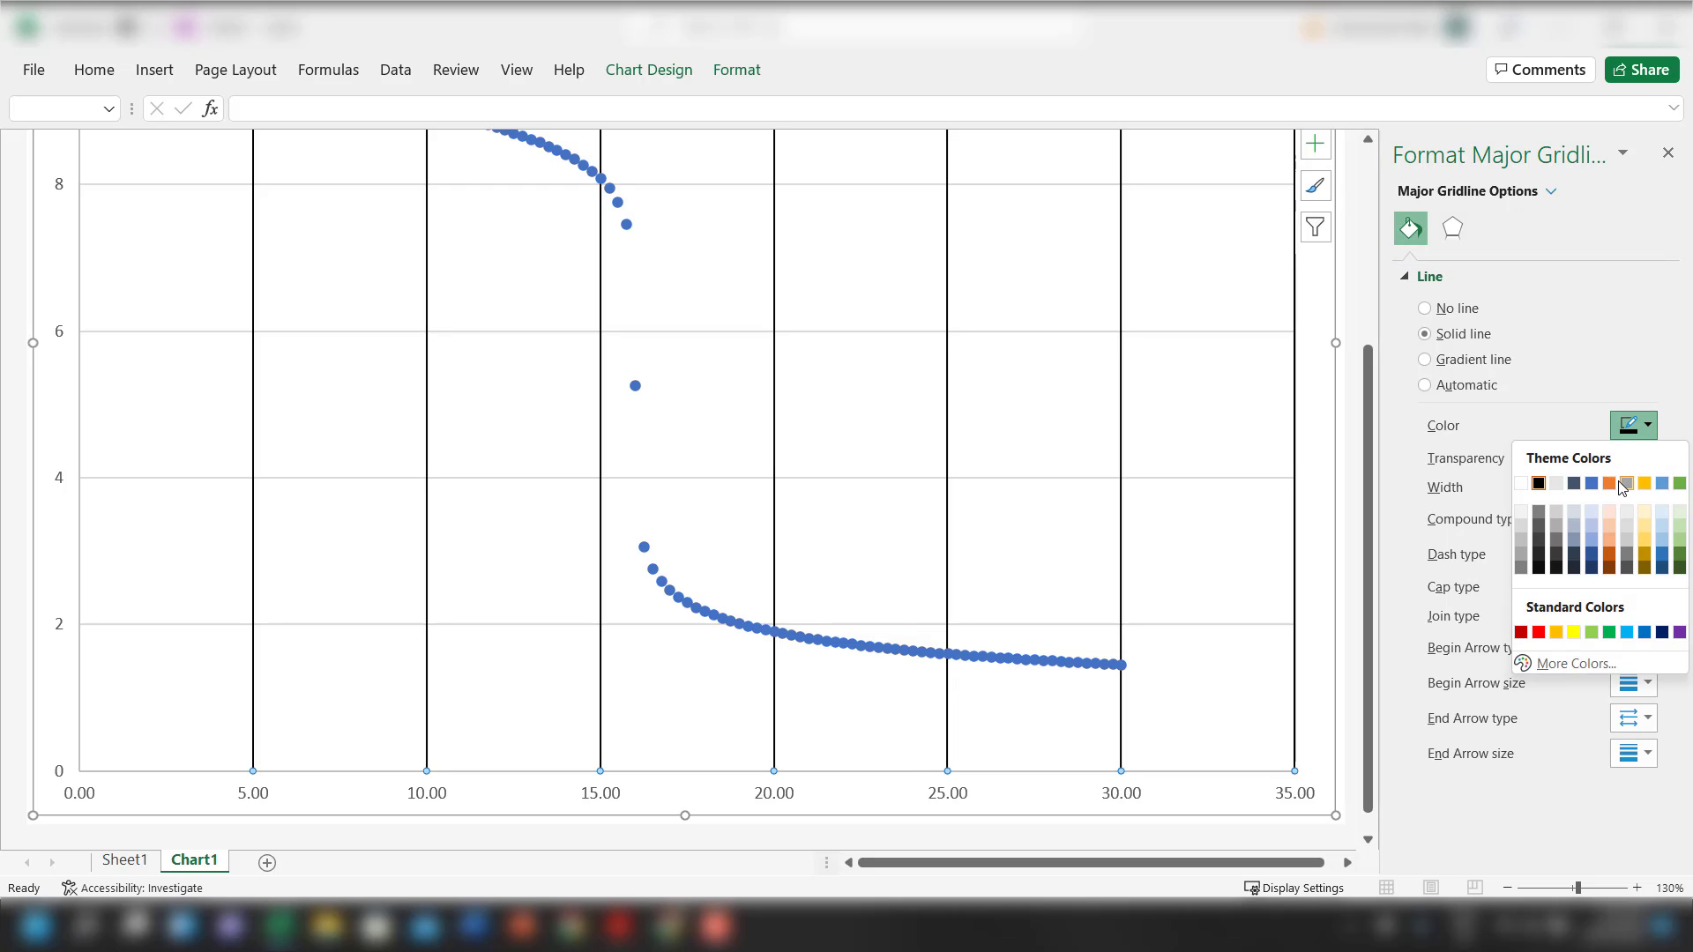
{"action": "left_click", "coordinate": [1558, 553]}
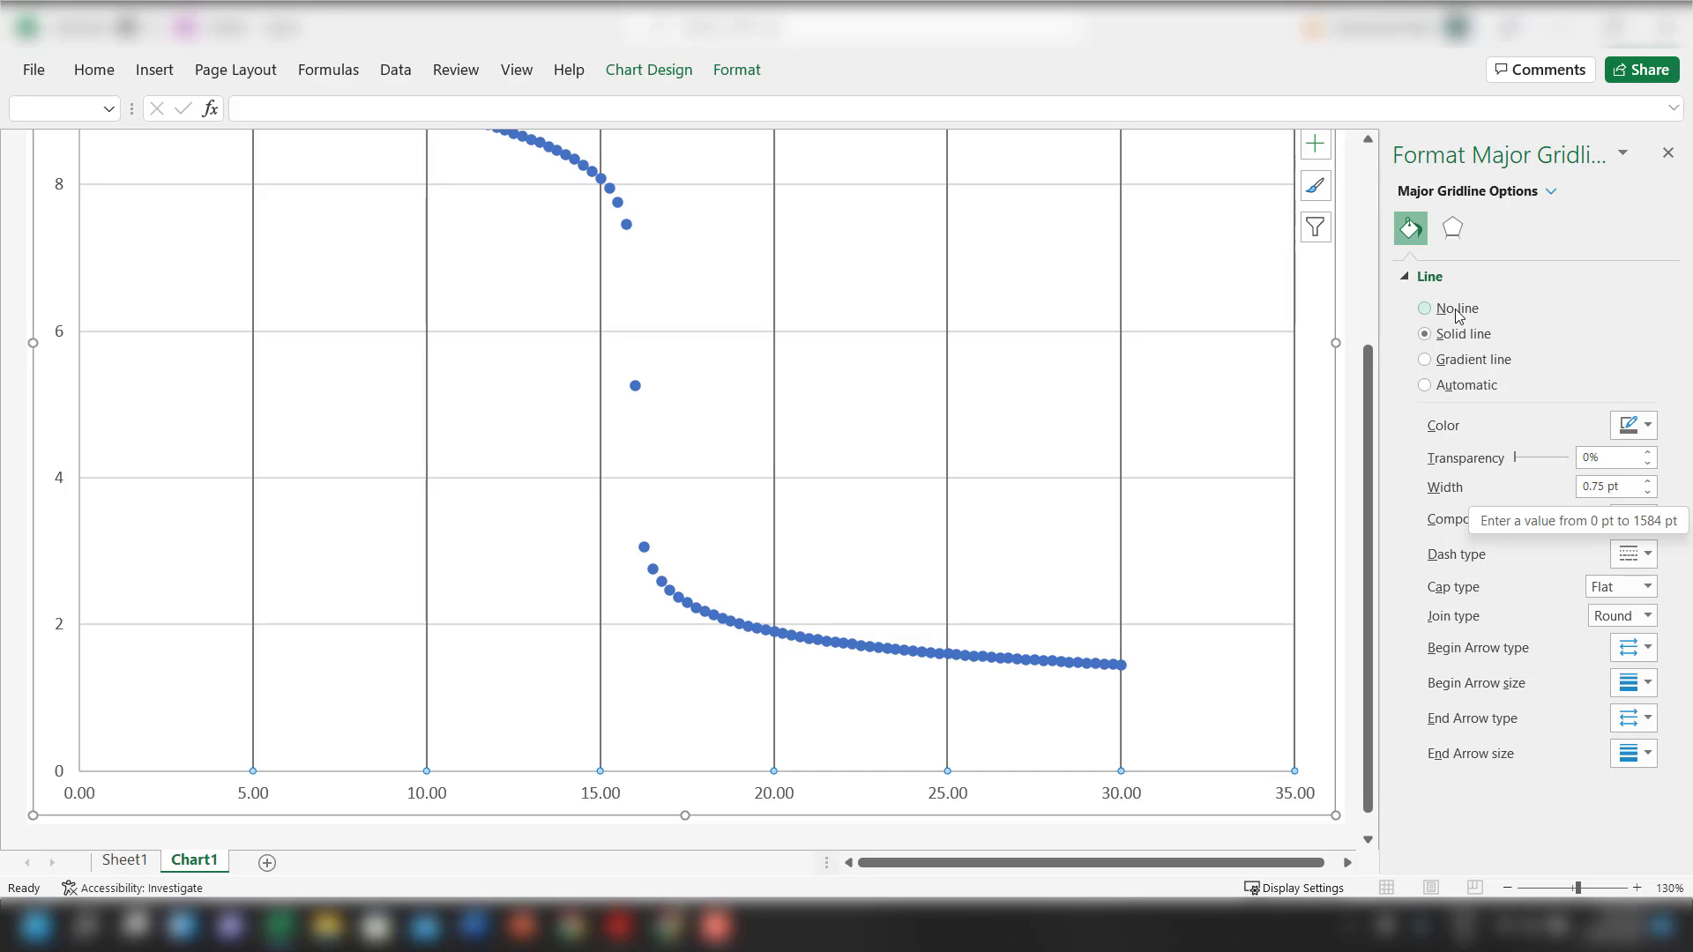
{"action": "left_click", "coordinate": [1453, 228]}
{"action": "left_click", "coordinate": [1411, 228]}
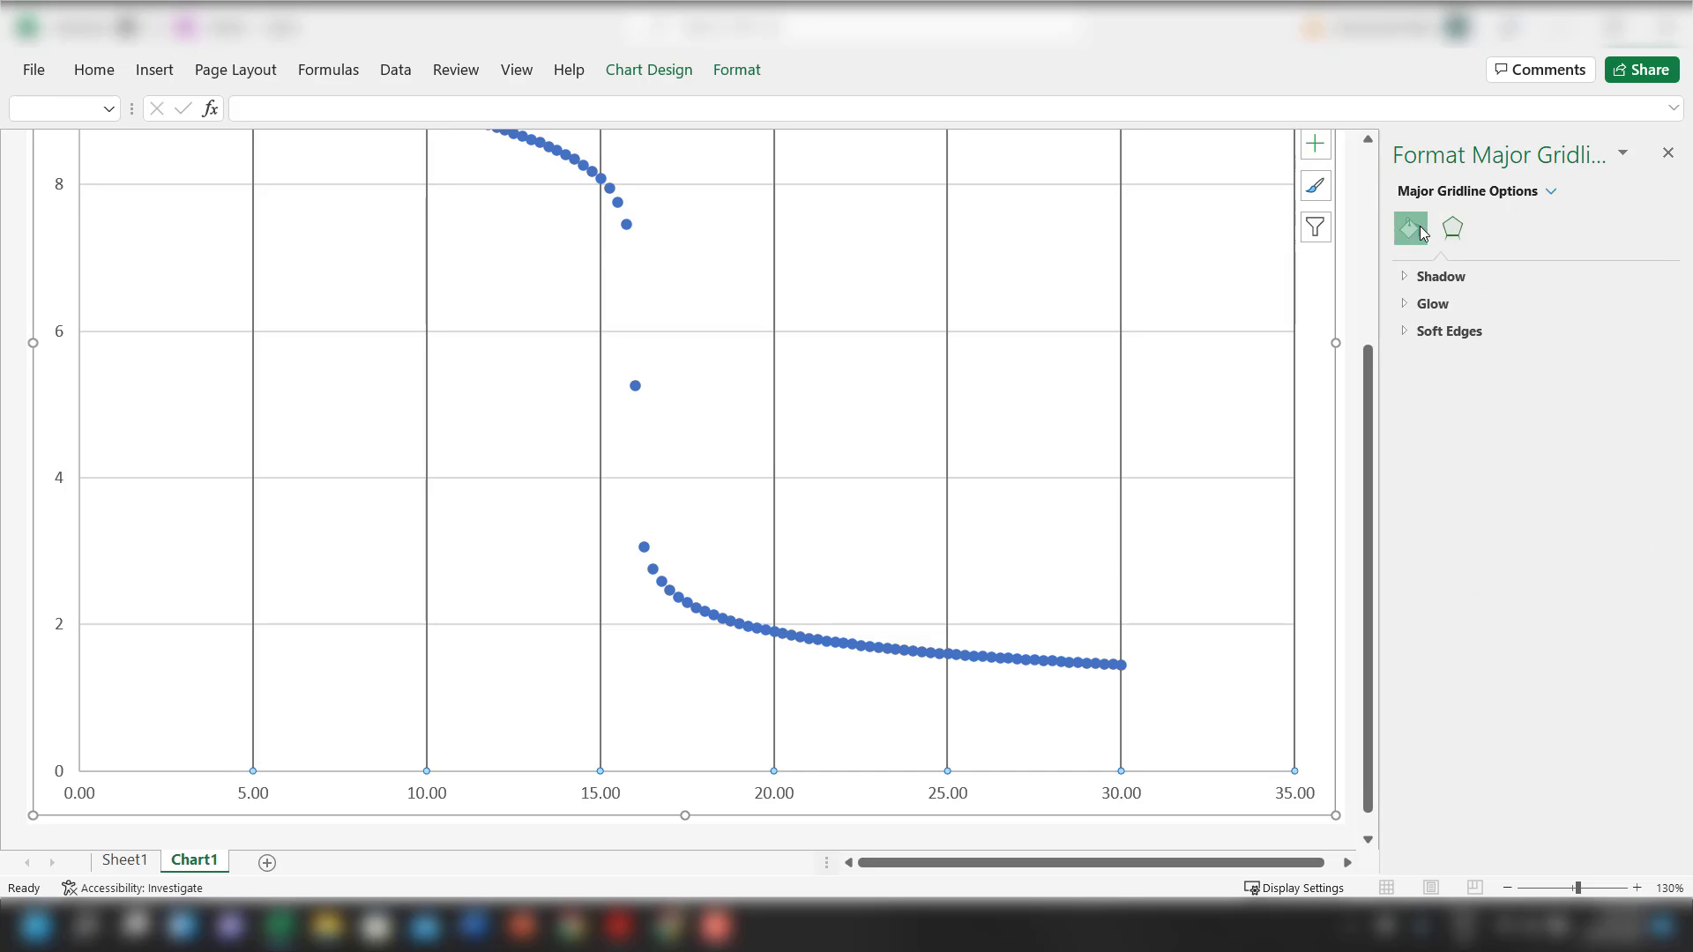
Make the horizontal axis line solid black
{"action": "left_click", "coordinate": [1552, 192]}
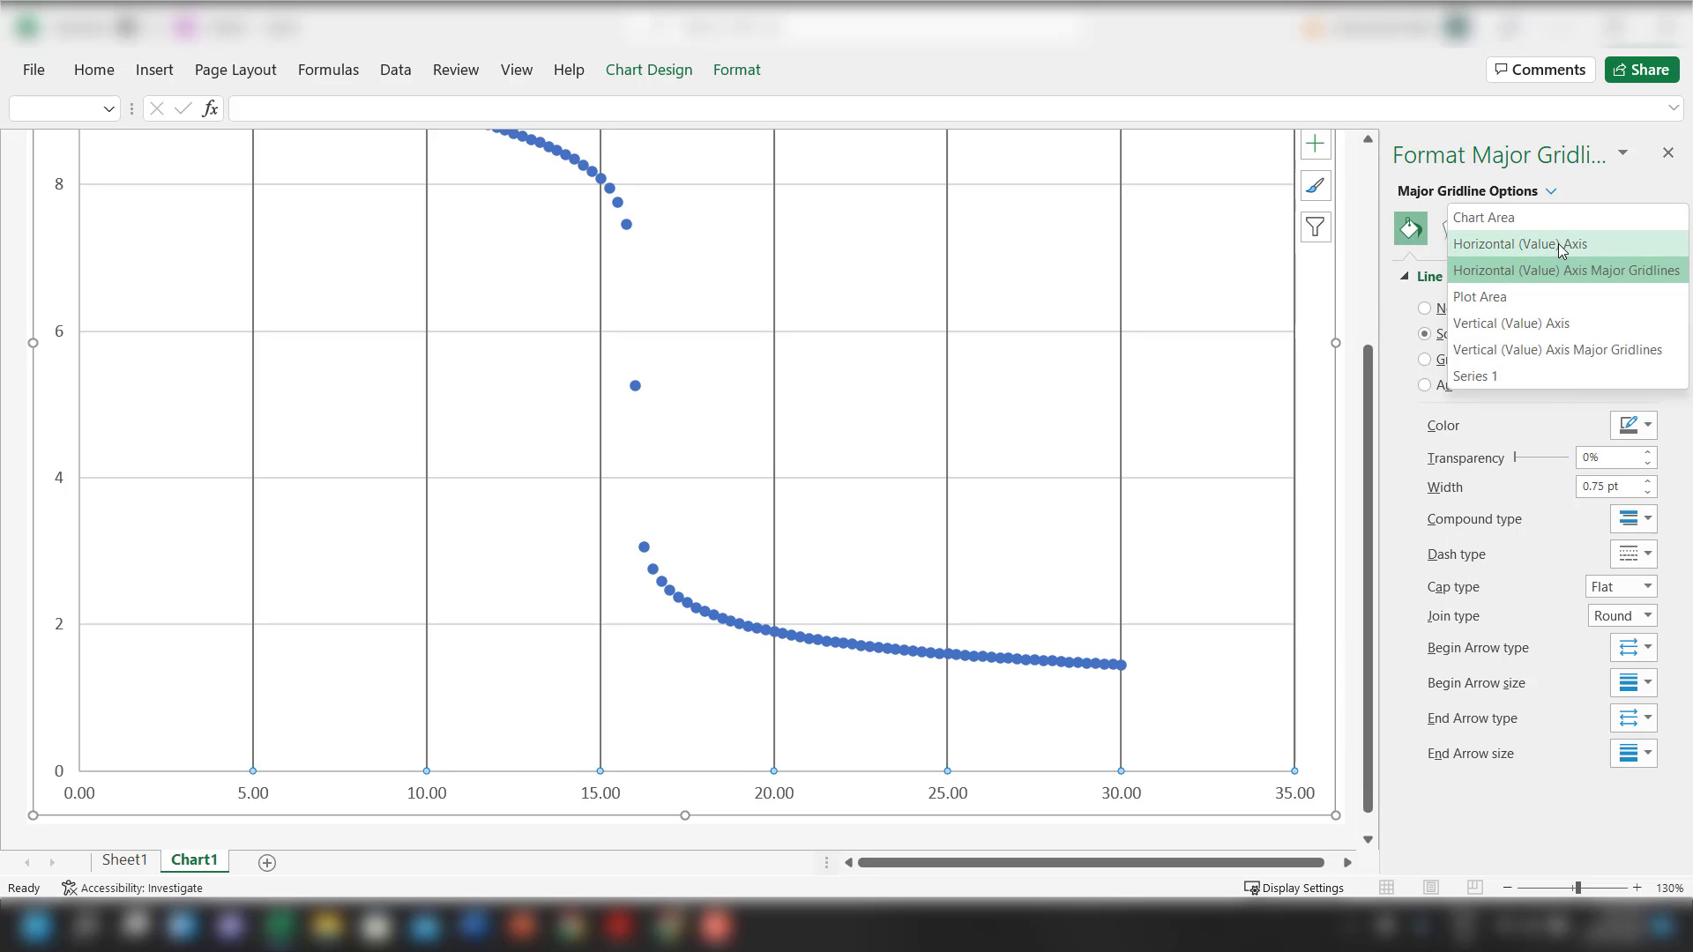
{"action": "left_click", "coordinate": [1520, 244]}
{"action": "left_click", "coordinate": [1634, 454]}
{"action": "left_click", "coordinate": [1538, 513]}
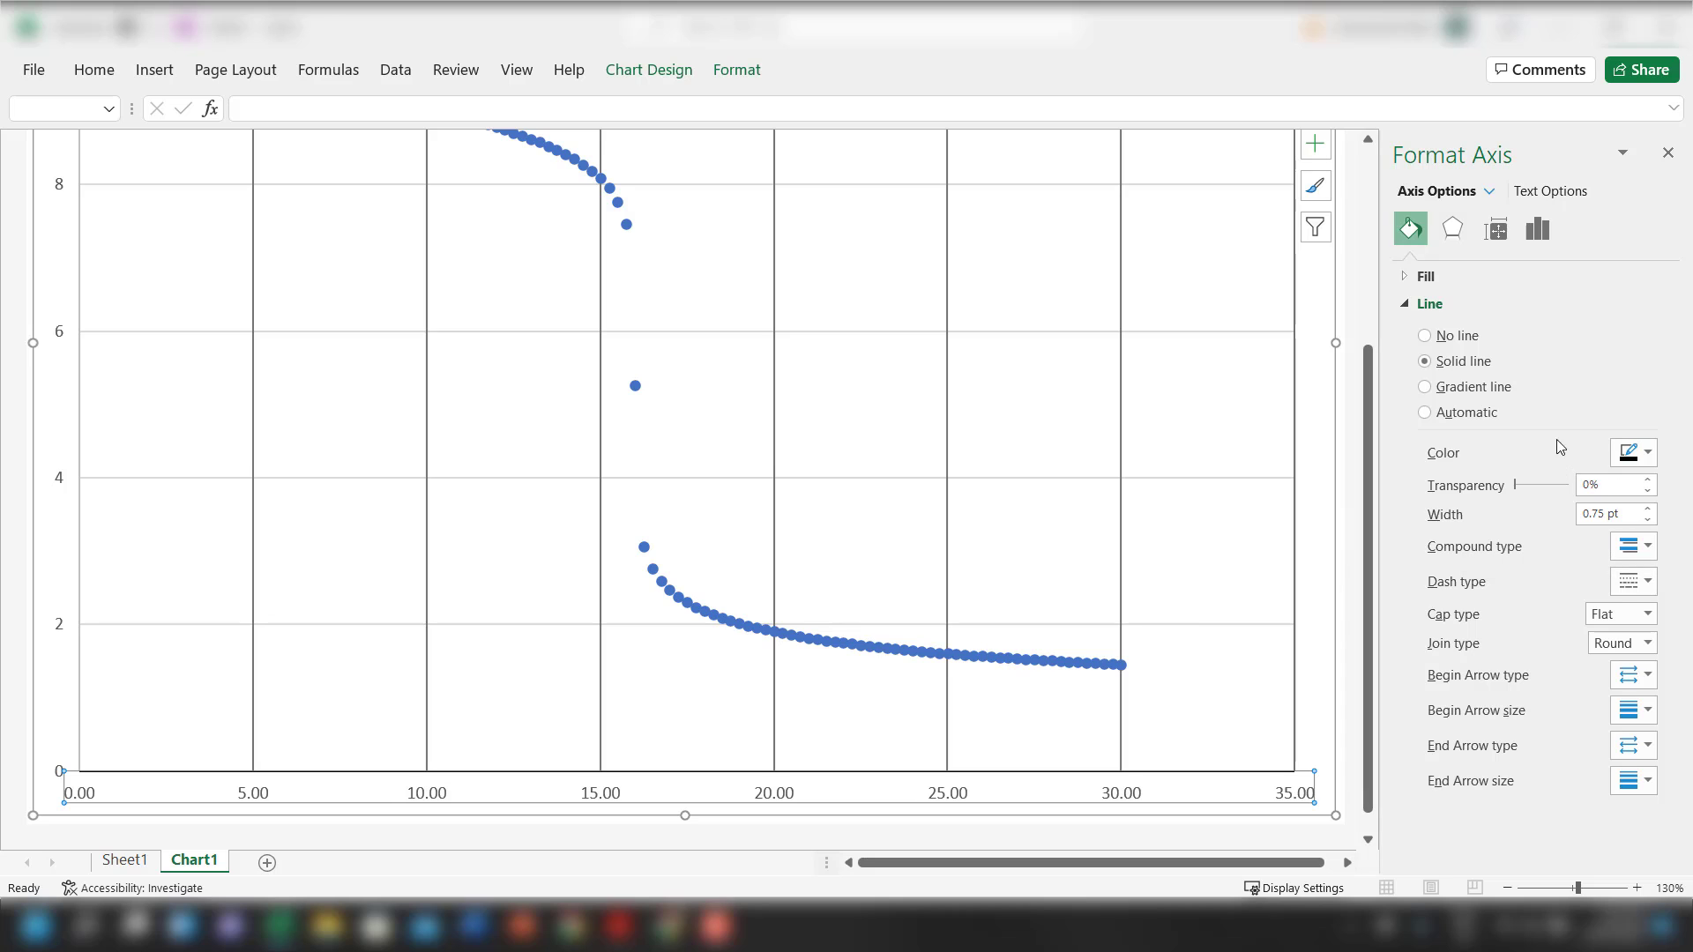
Set the horizontal axis bounds to a maximum of 32 and a minimum of 0
{"action": "left_click", "coordinate": [1538, 229]}
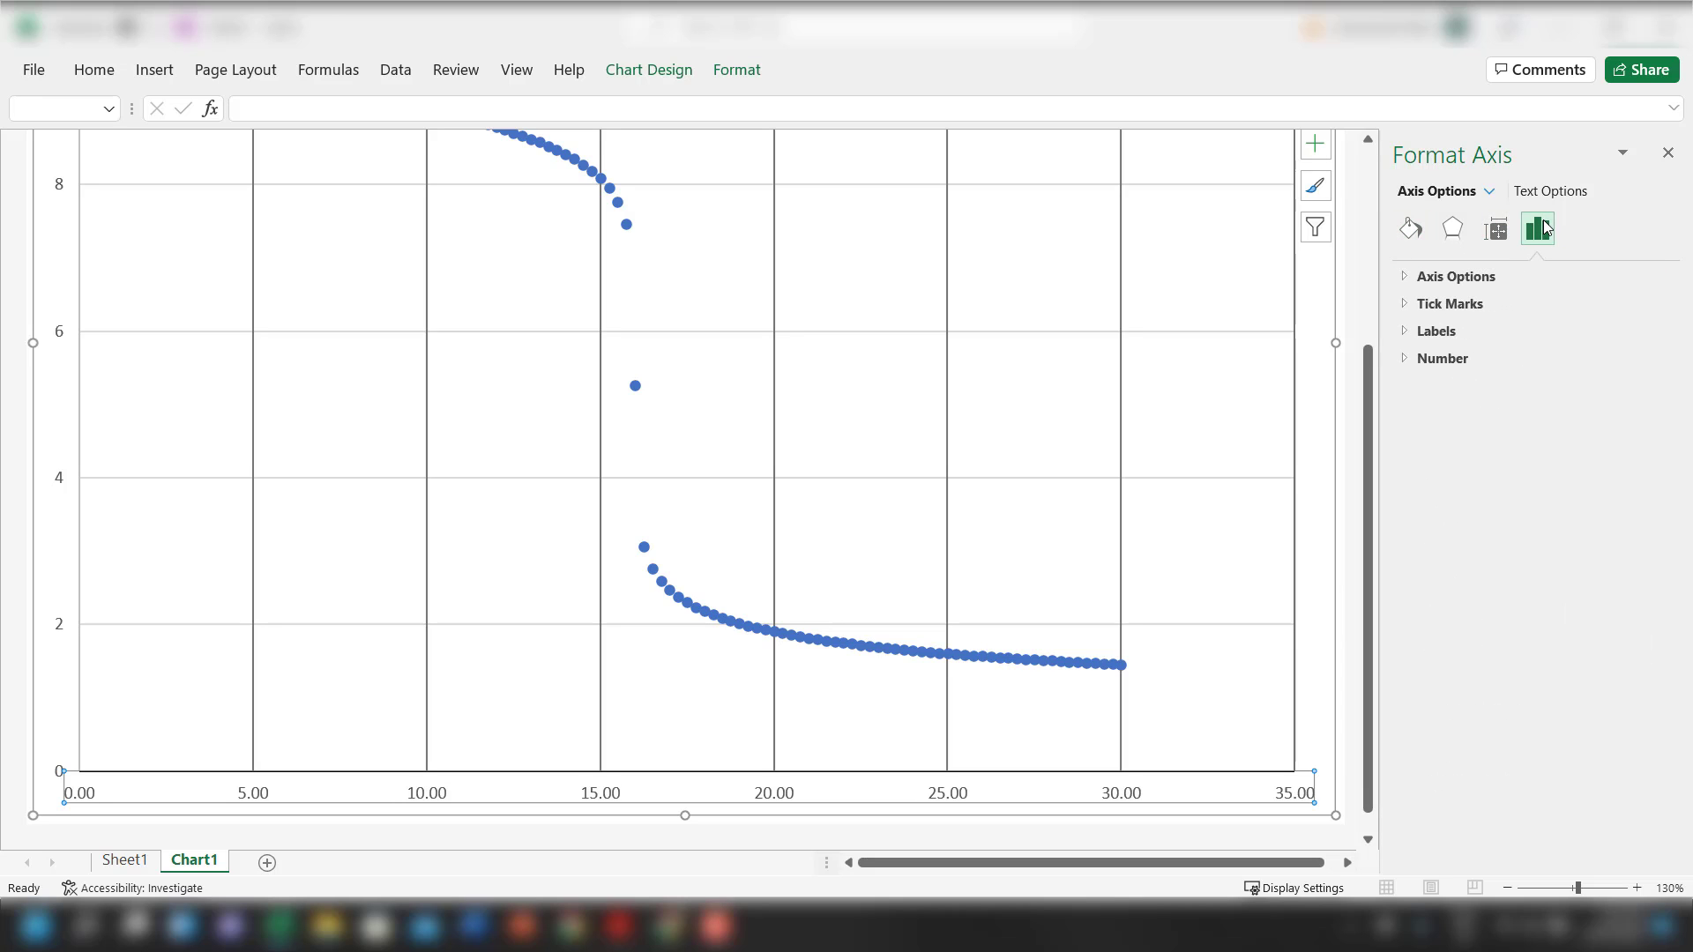
{"action": "left_click", "coordinate": [1456, 276]}
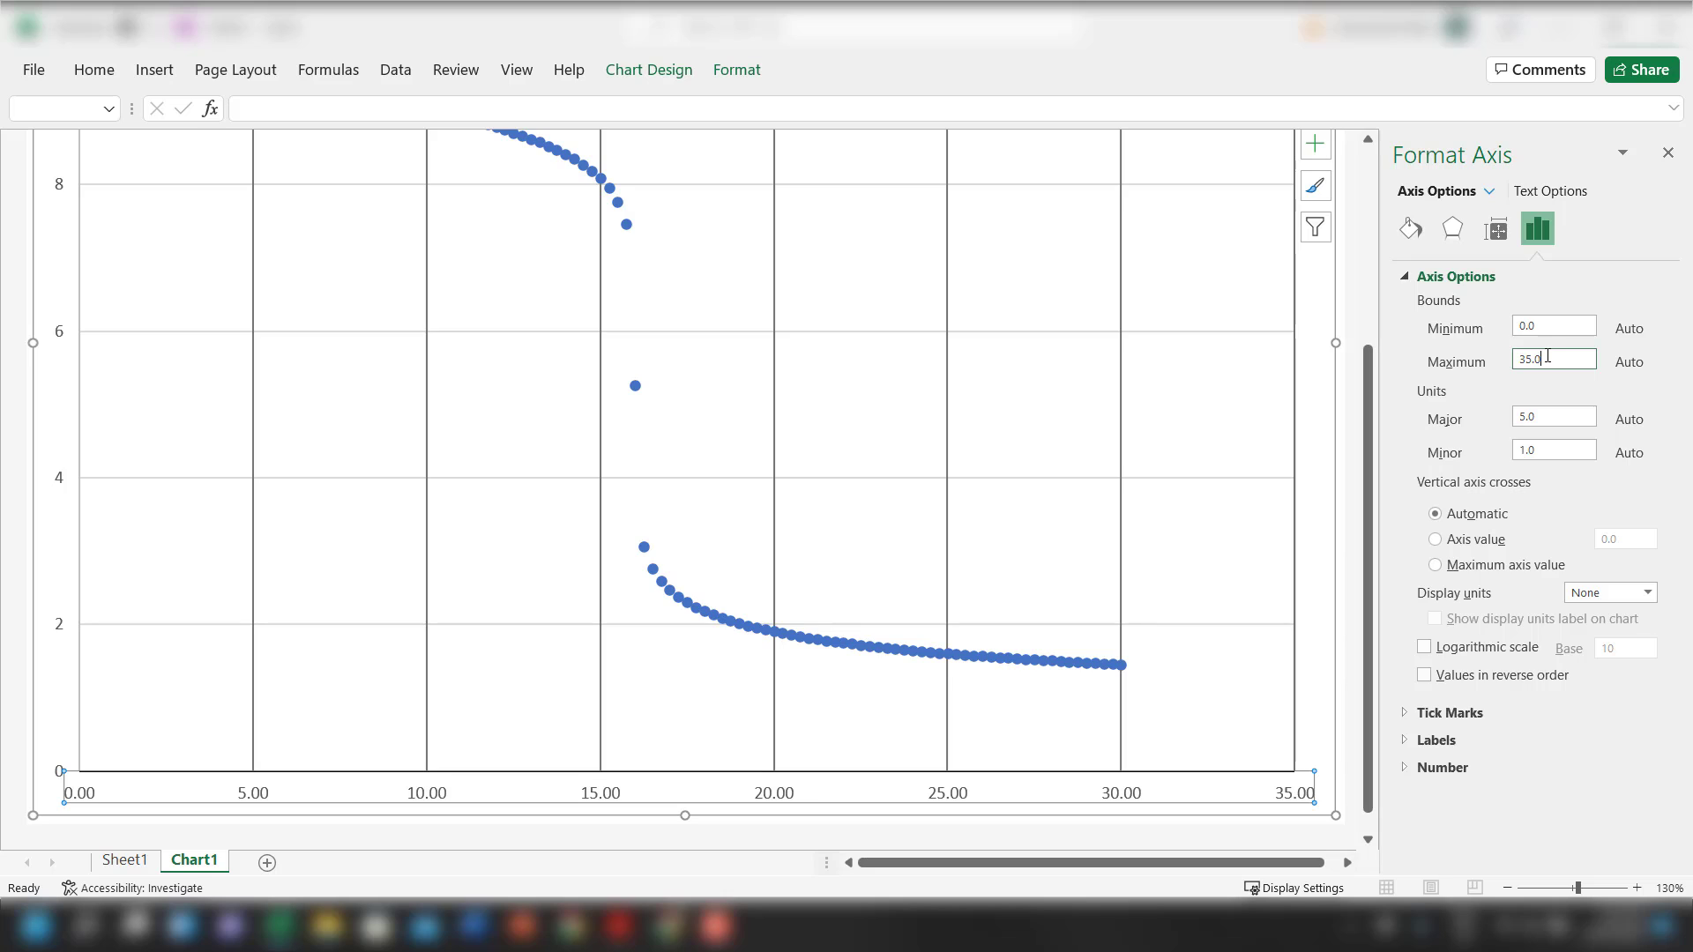
{"action": "left_click_drag", "start_coordinate": [1548, 356], "coordinate": [1530, 356]}
{"action": "type", "text": "2"}
{"action": "key", "text": "Return"}
{"action": "left_click", "coordinate": [1465, 327]}
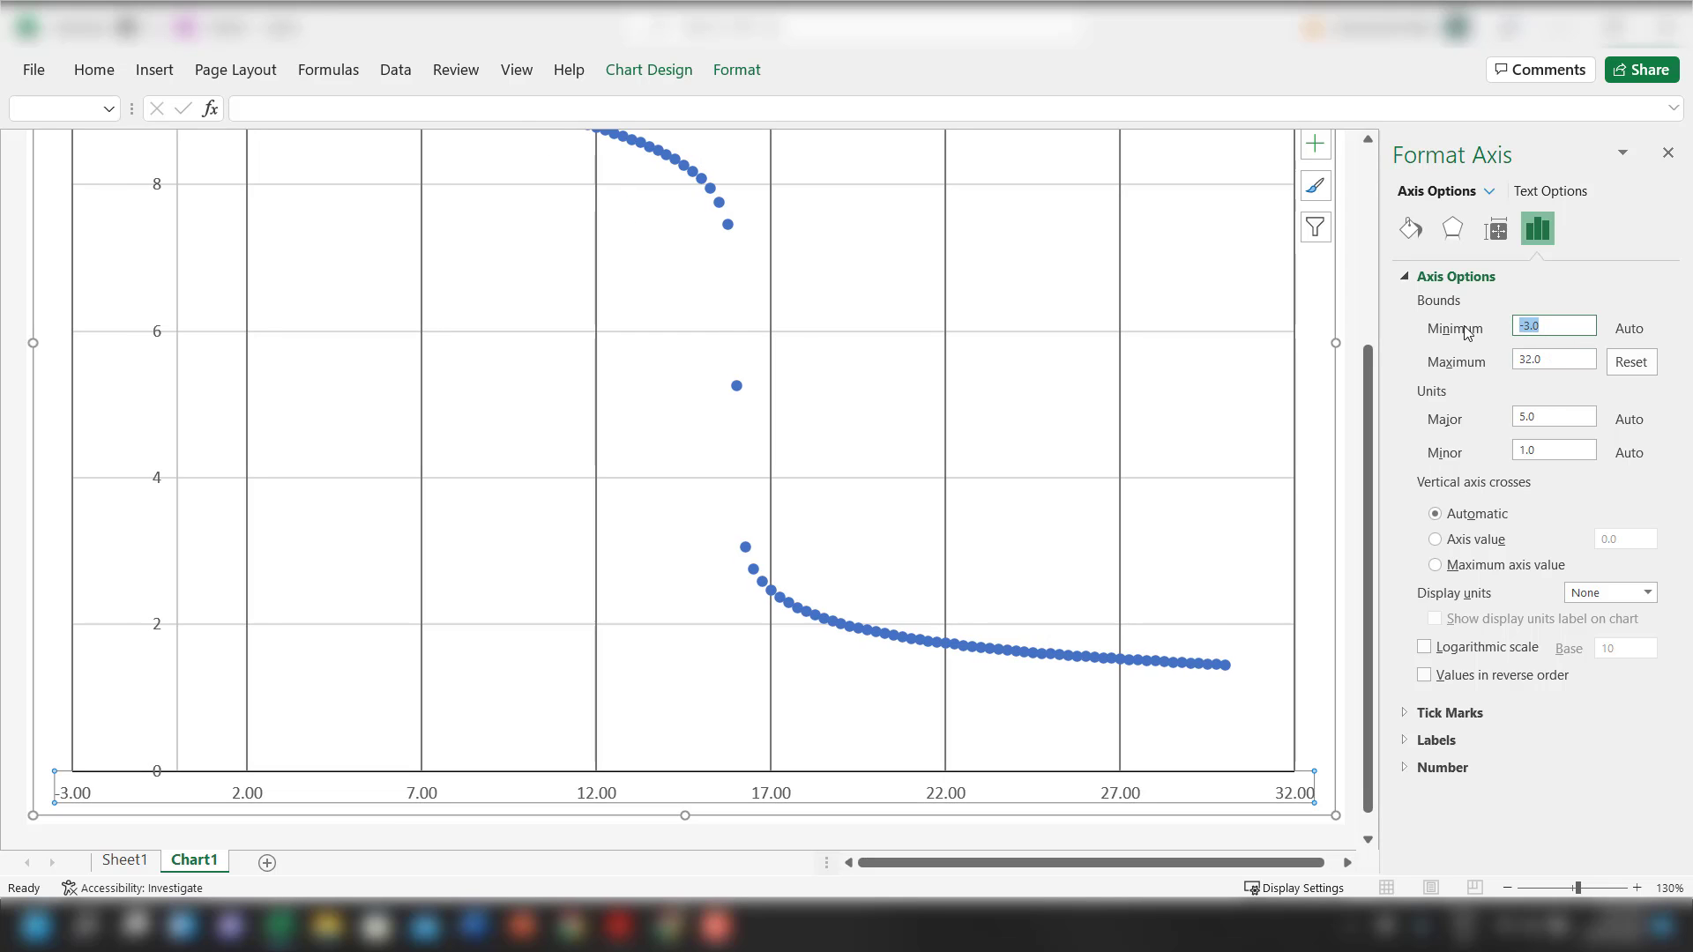
{"action": "type", "text": "0"}
Set the horizontal axis's major unit to 2 and its minor unit to 0.2
{"action": "left_click", "coordinate": [1554, 417]}
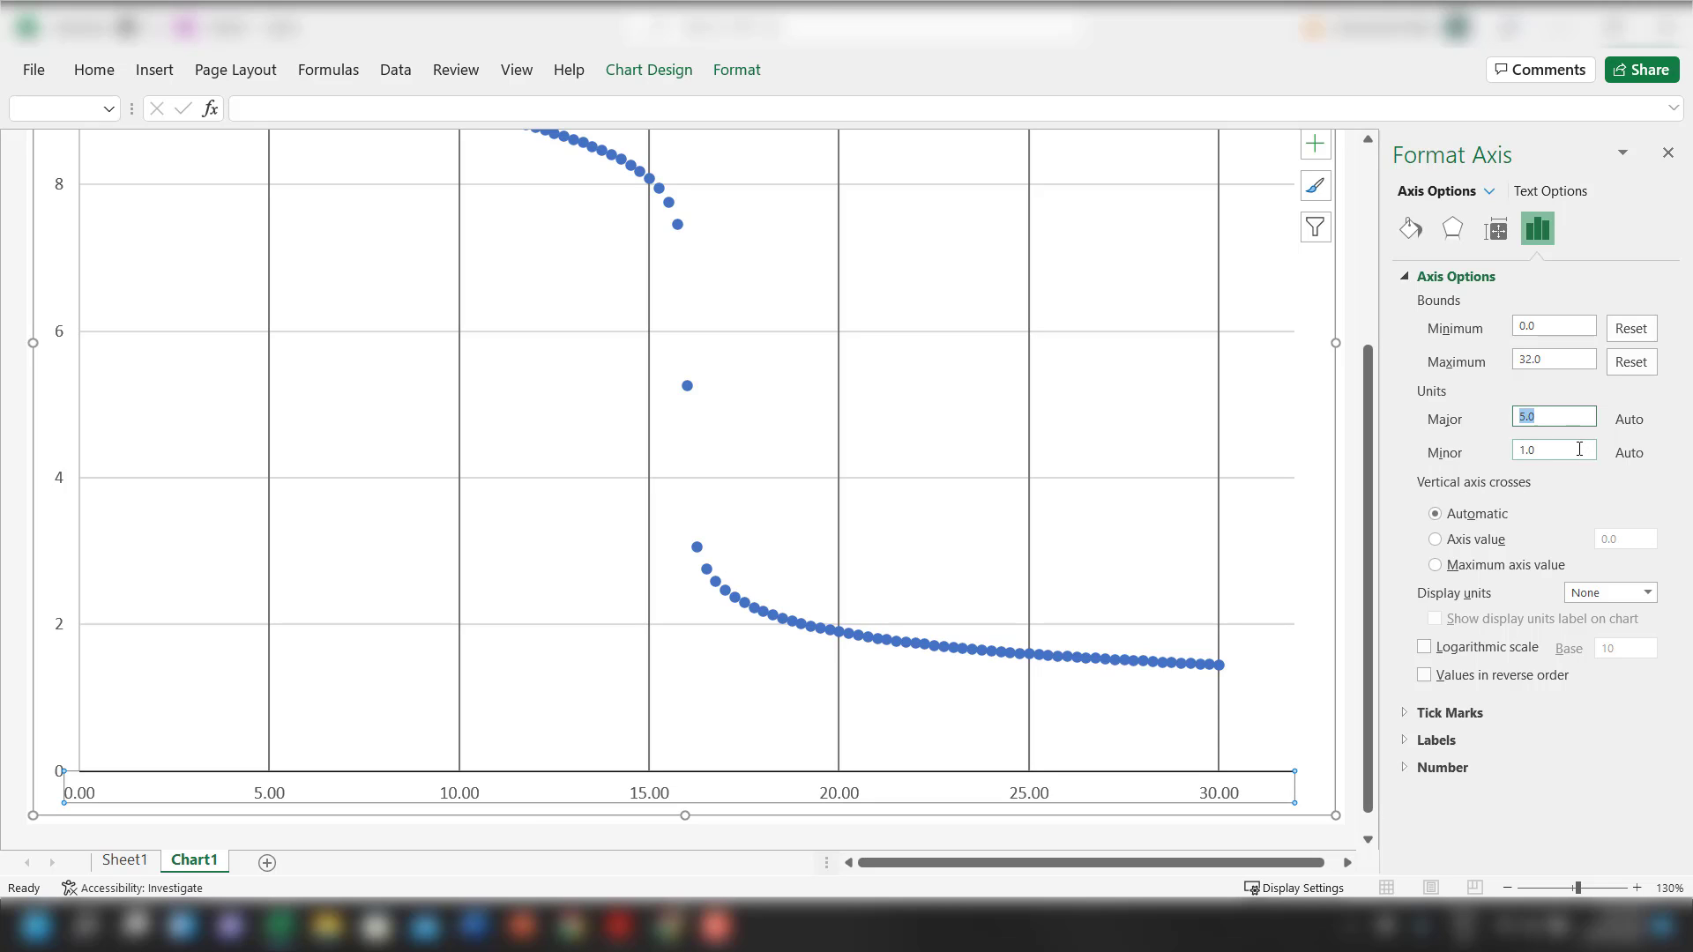
{"action": "type", "text": "2"}
{"action": "left_click", "coordinate": [1566, 453]}
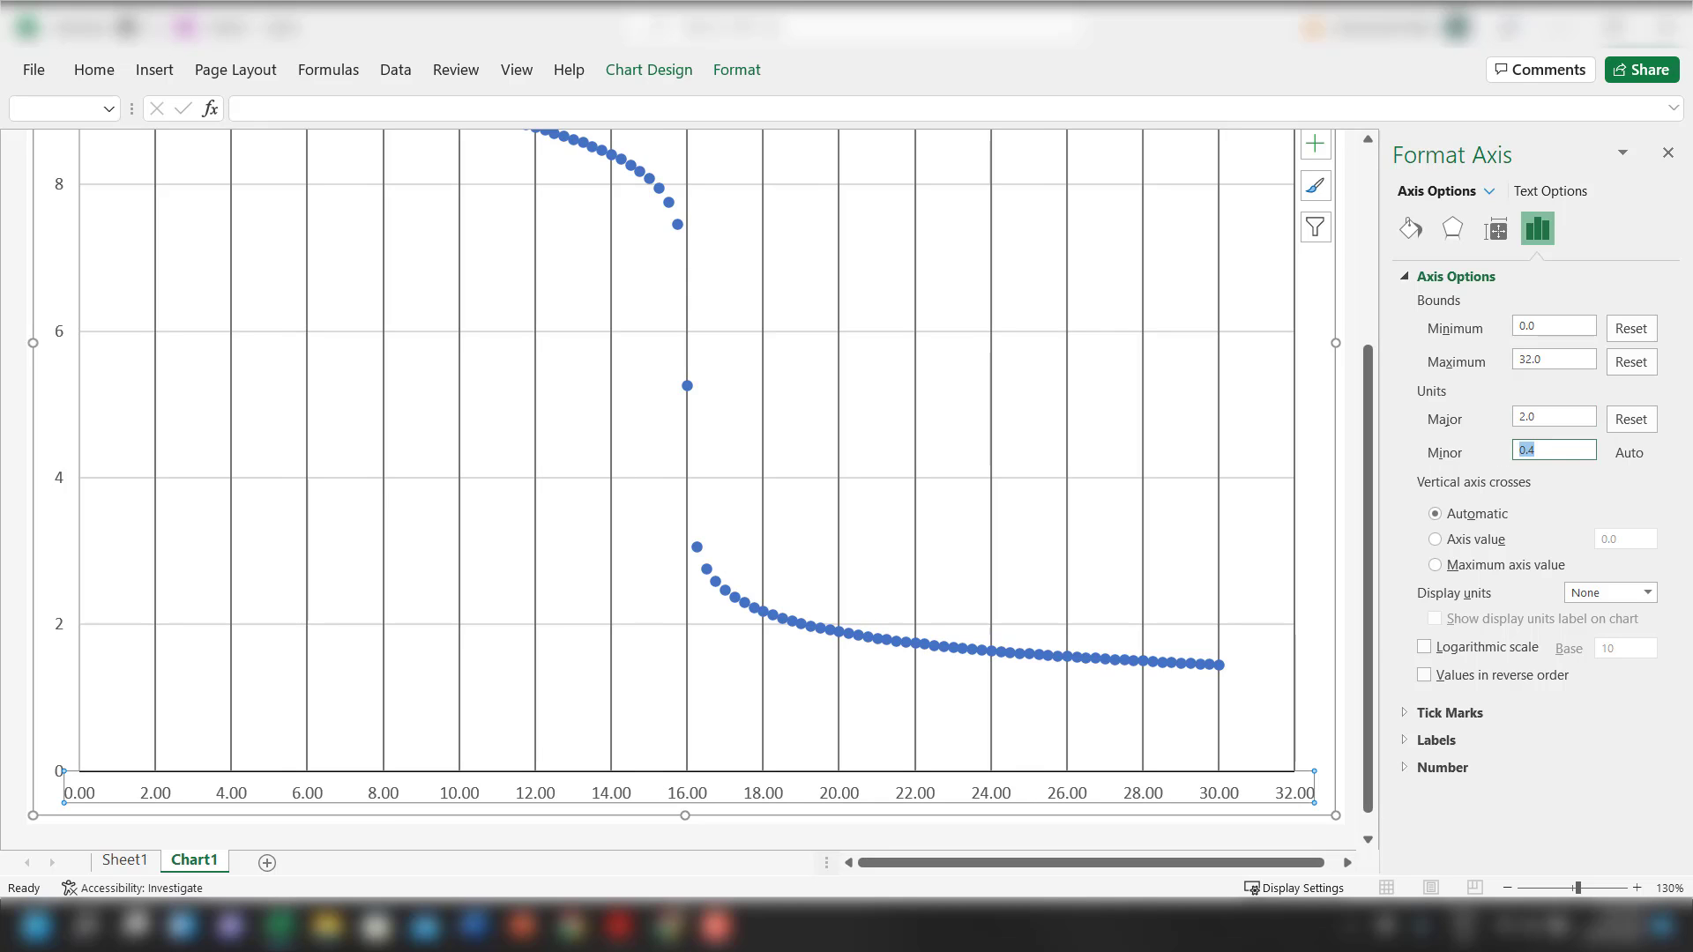
{"action": "type", "text": "0"}
Set the major tick marks of the horizontal axis to Outside
{"action": "left_click", "coordinate": [1450, 715]}
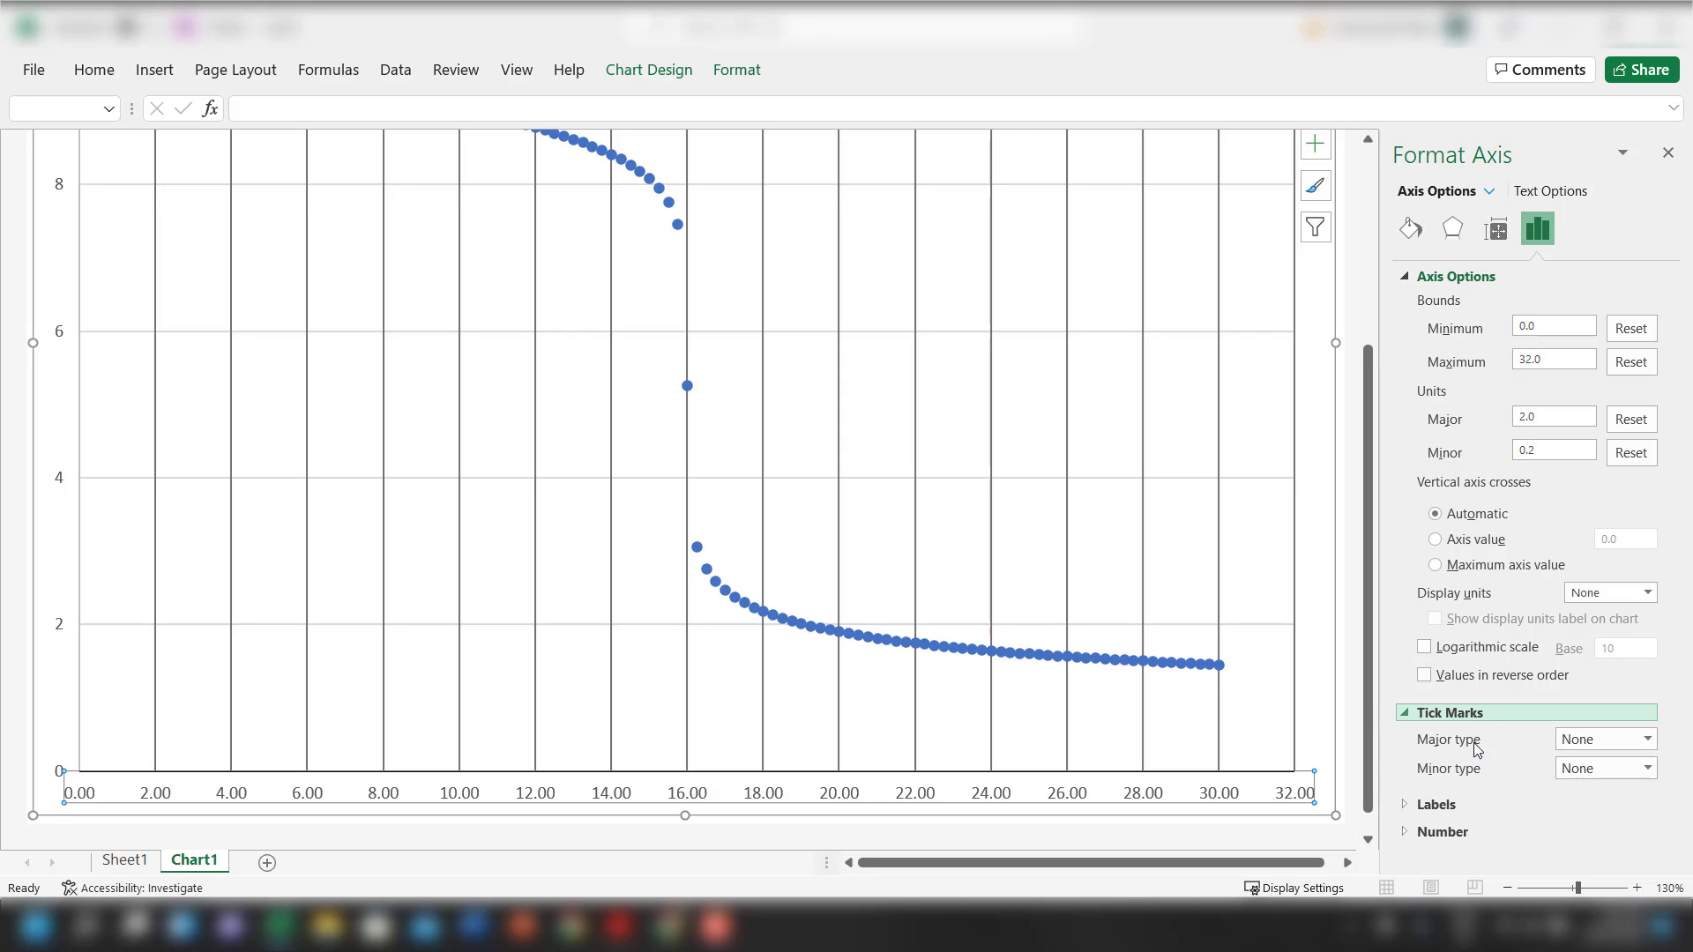
{"action": "left_click", "coordinate": [1446, 805]}
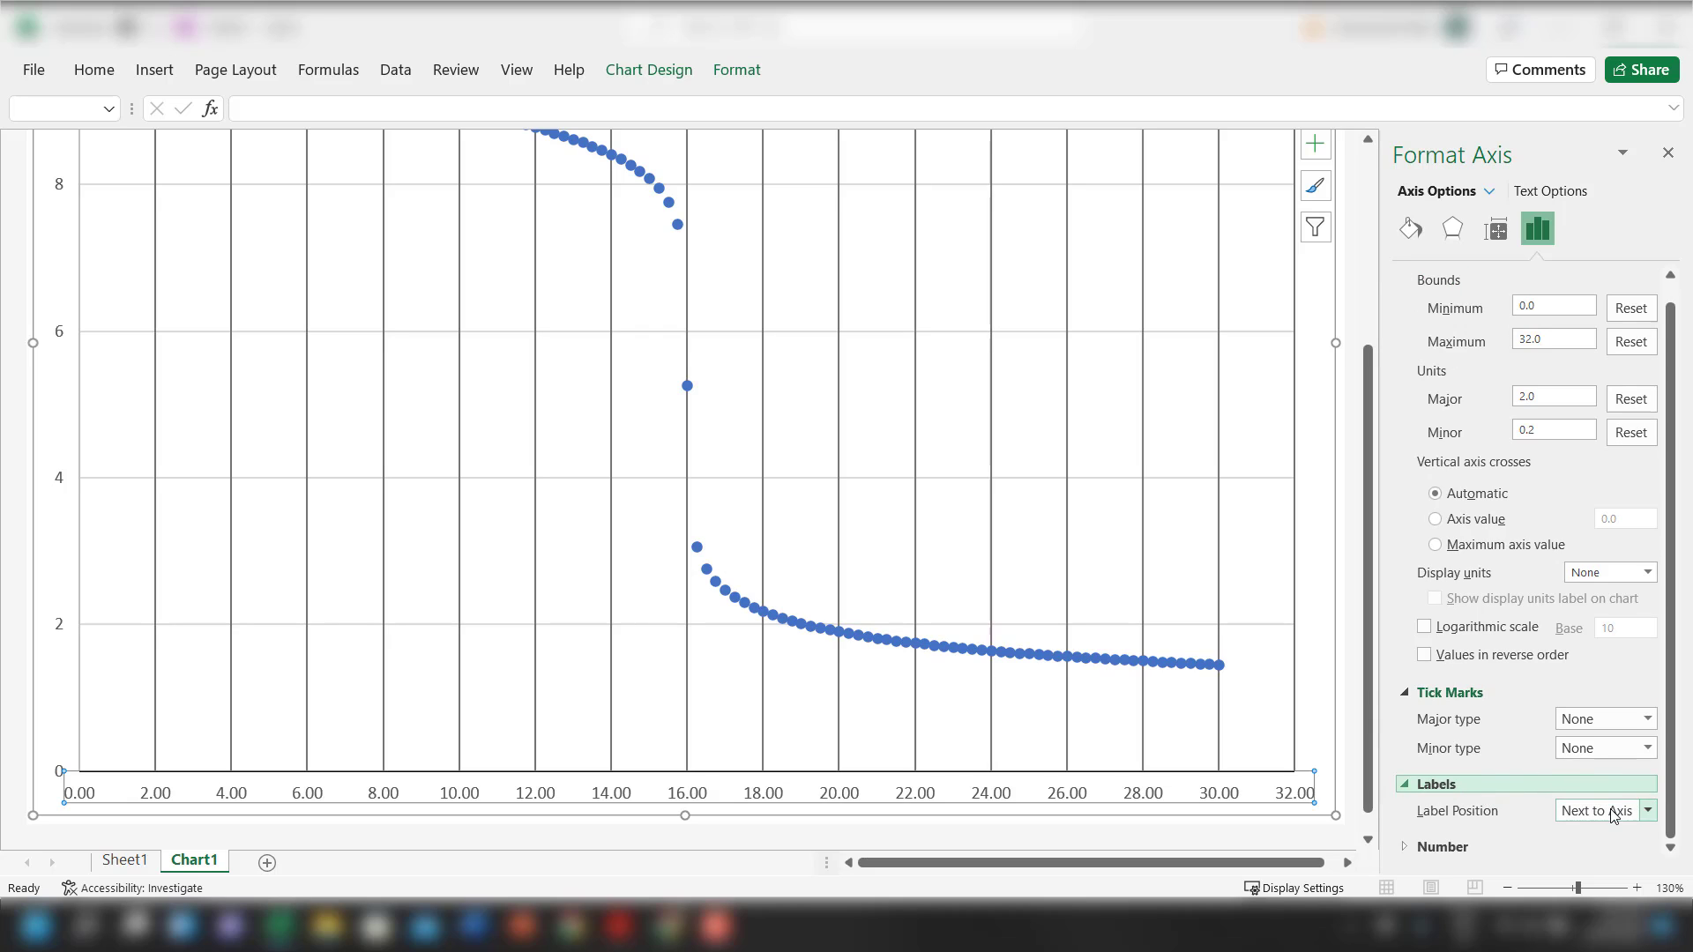
{"action": "left_click", "coordinate": [1612, 811]}
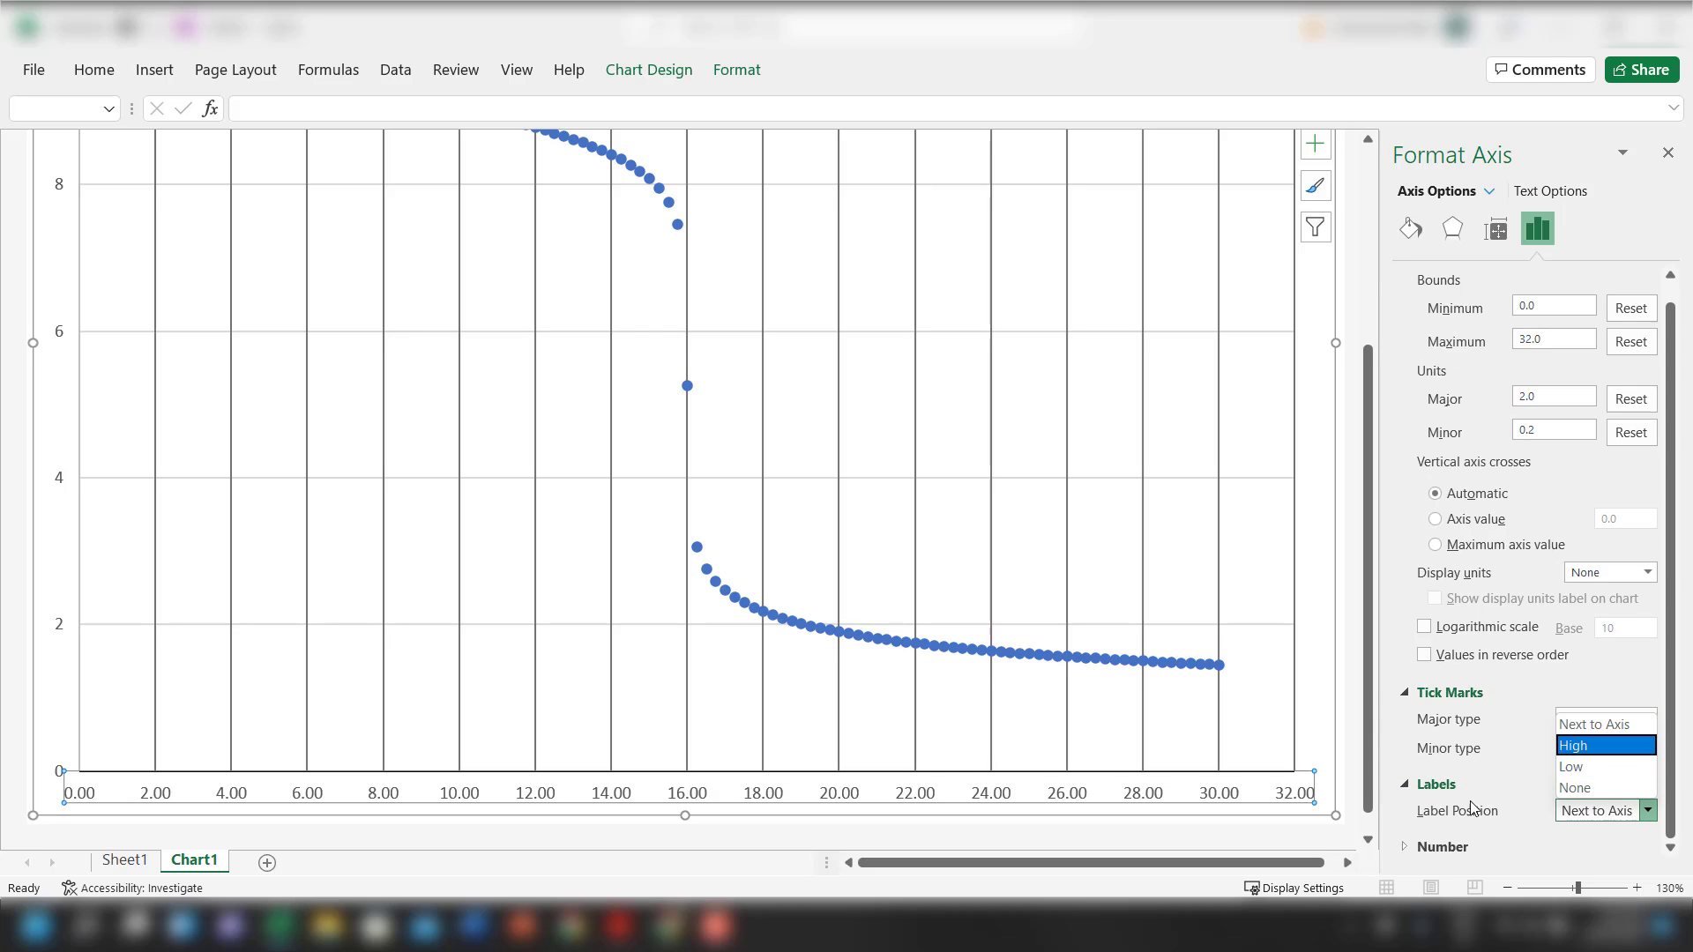
{"action": "left_click", "coordinate": [1446, 791]}
{"action": "left_click", "coordinate": [1447, 792]}
{"action": "left_click", "coordinate": [1590, 746]}
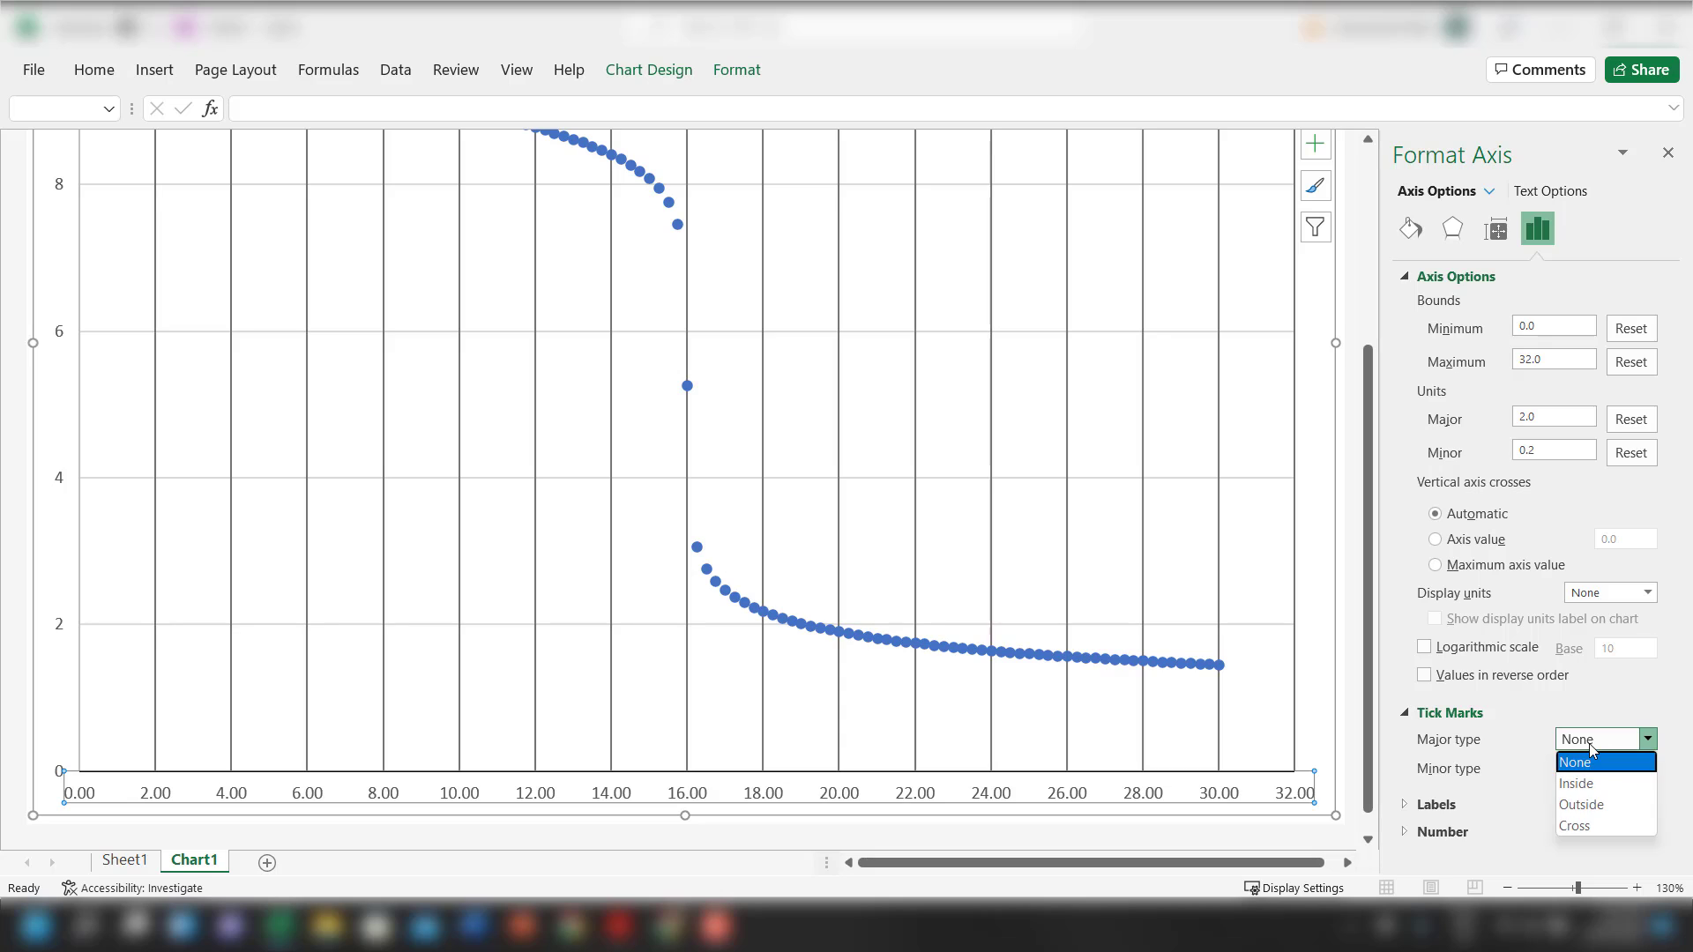
{"action": "left_click", "coordinate": [1583, 805]}
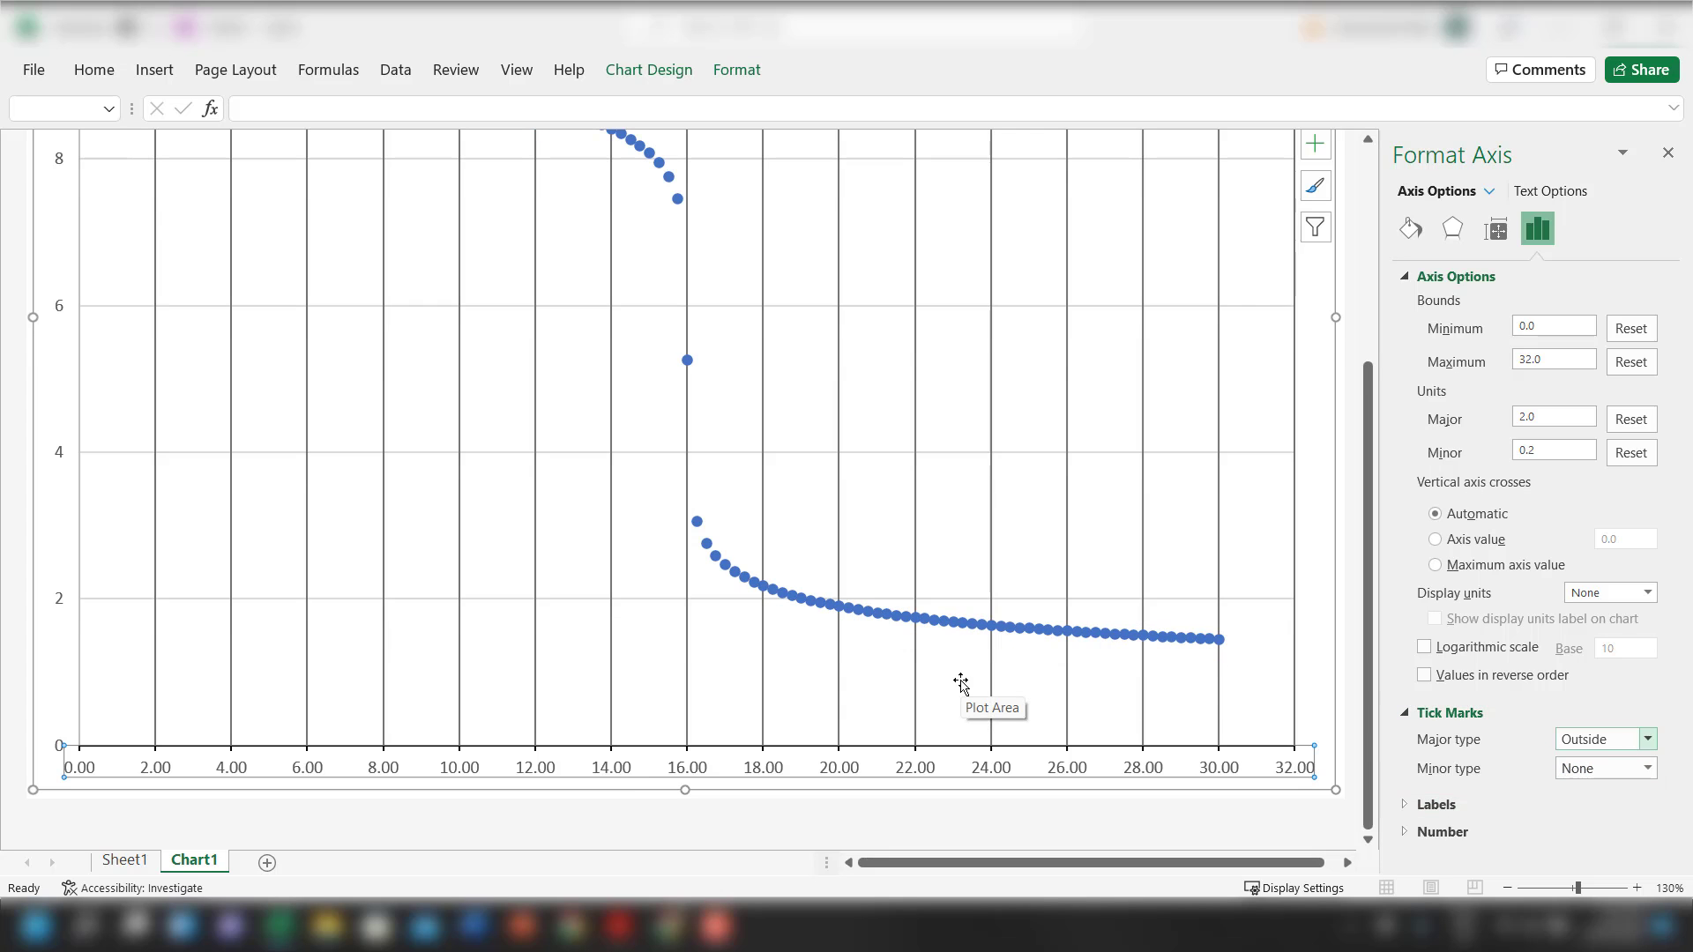
{"action": "scroll", "coordinate": [961, 683], "scroll_direction": "up", "scroll_amount": 1}
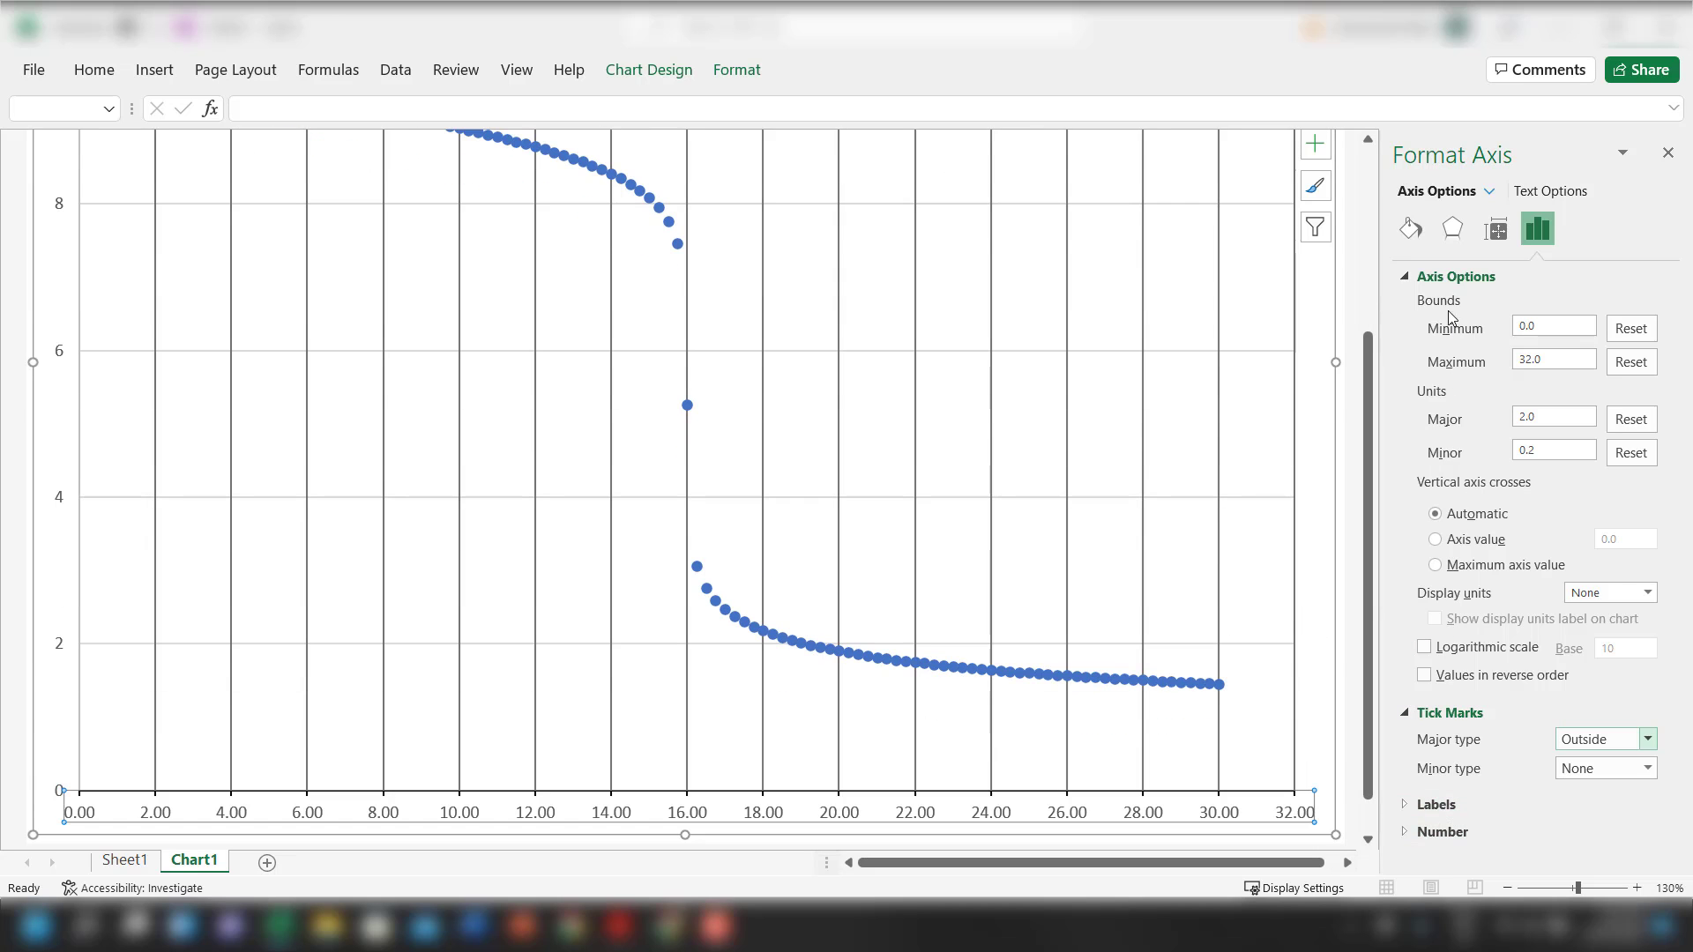
Add an open arrowhead to the end of the horizontal axis line
{"action": "left_click", "coordinate": [1456, 277]}
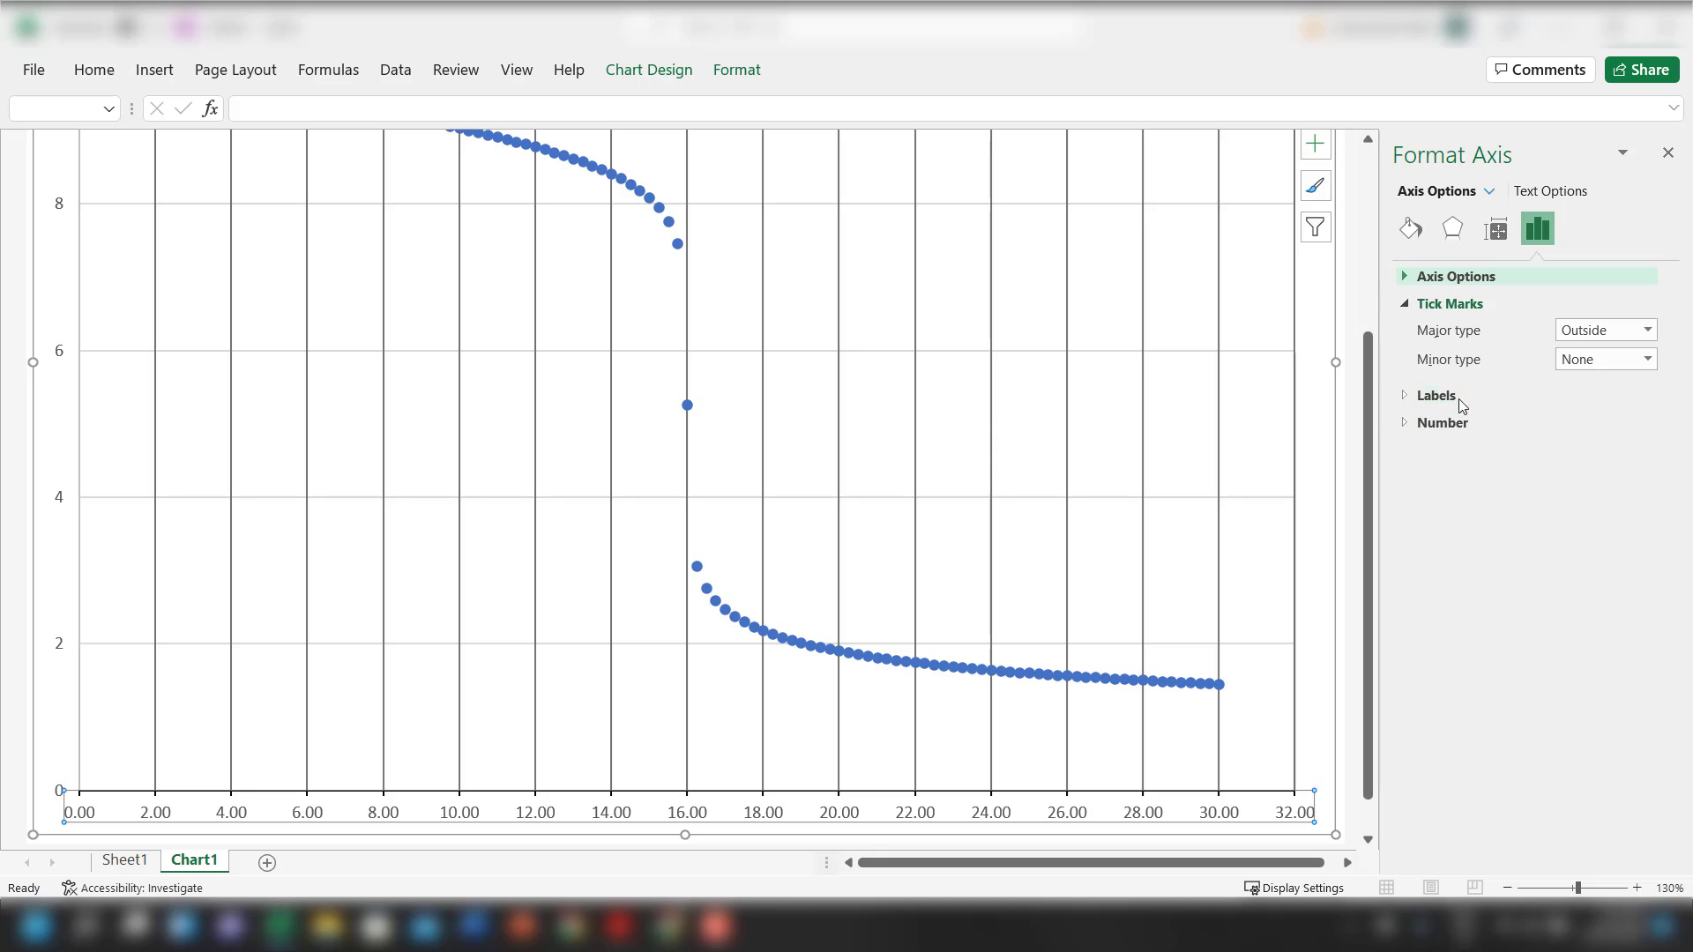
{"action": "left_click", "coordinate": [1410, 229]}
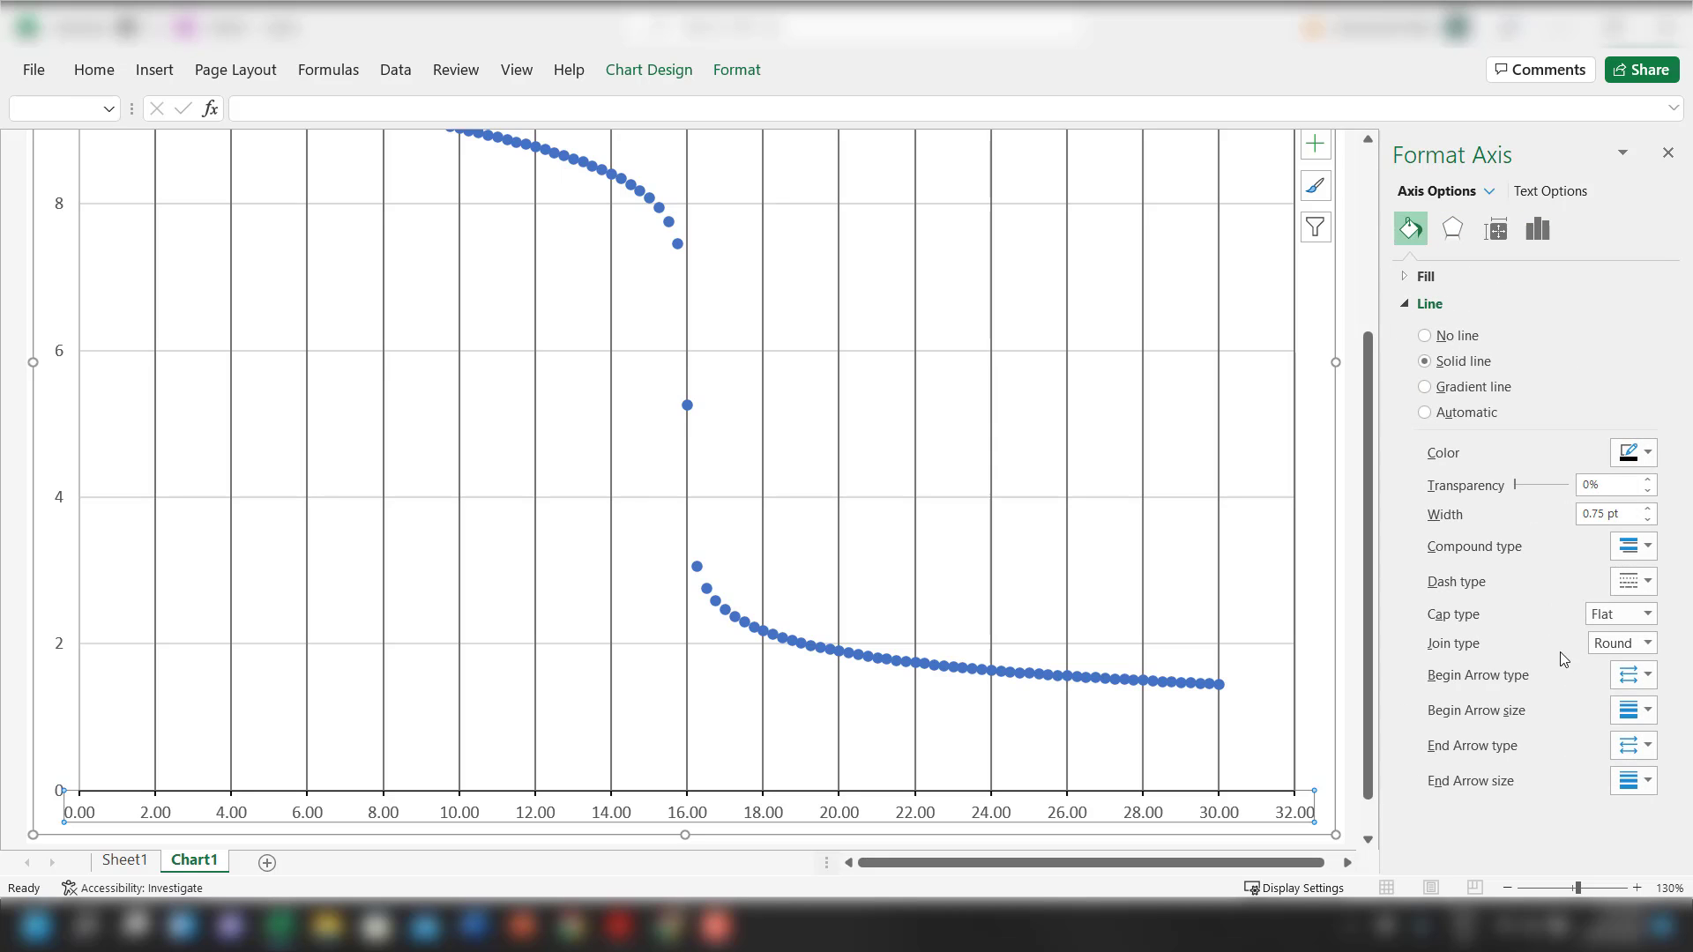
{"action": "left_click", "coordinate": [1636, 746]}
{"action": "left_click", "coordinate": [1671, 780]}
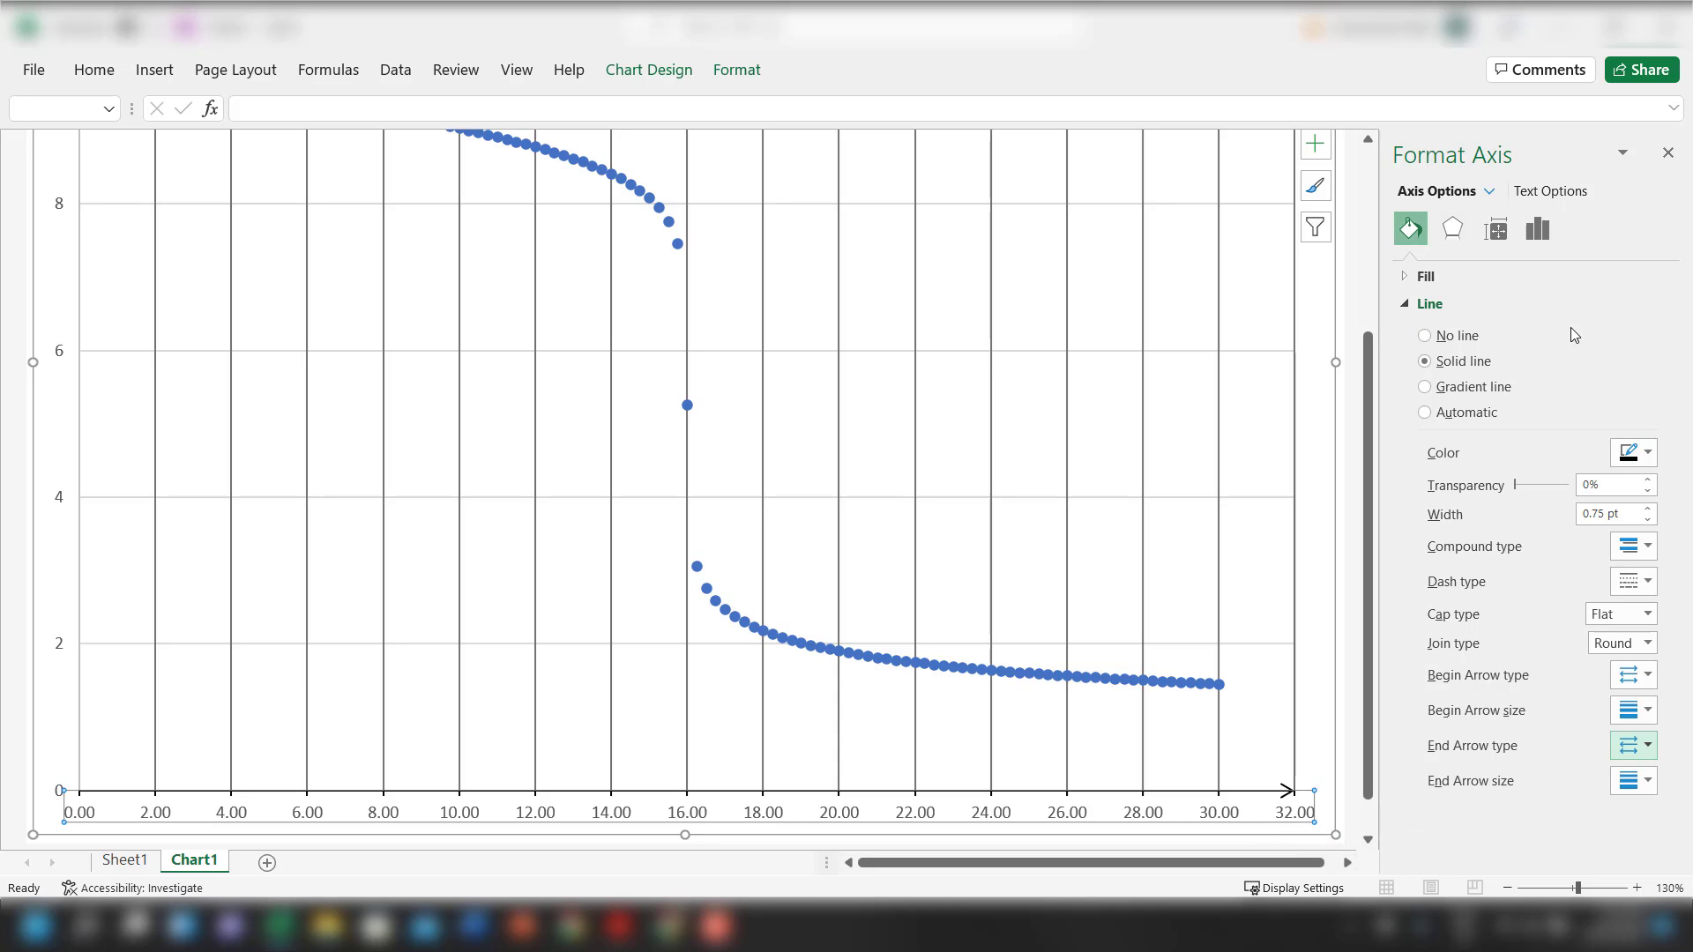
Set the horizontal axis's maximum bound to 31.5
{"action": "left_click", "coordinate": [1553, 191]}
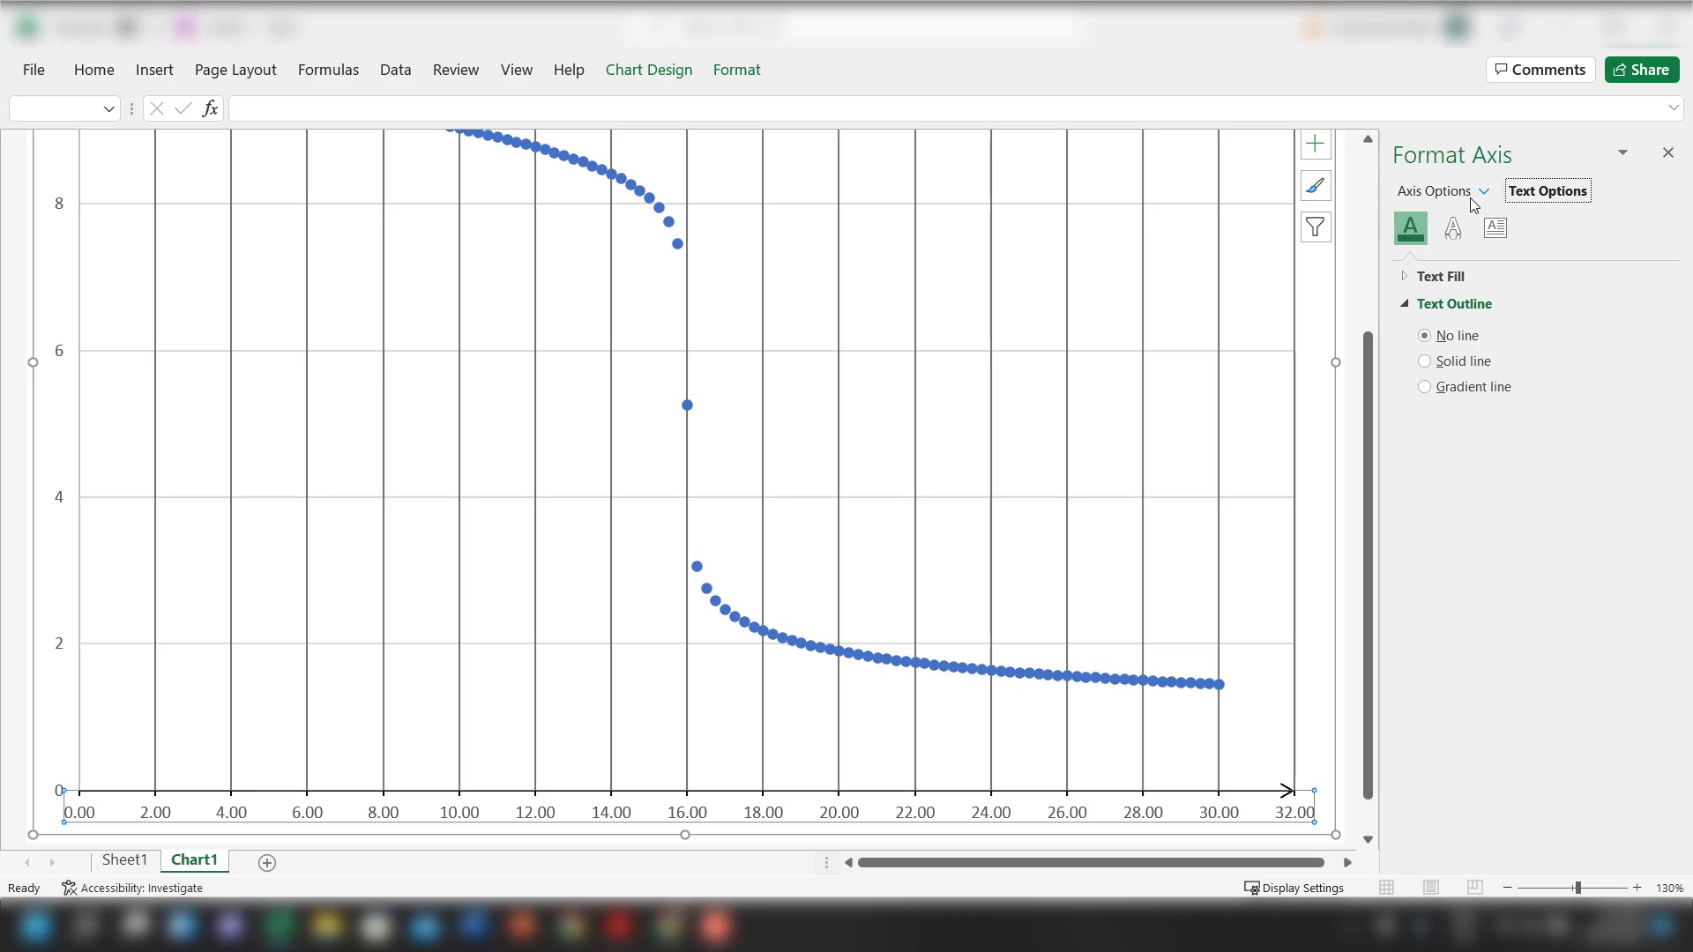
{"action": "left_click", "coordinate": [1436, 191]}
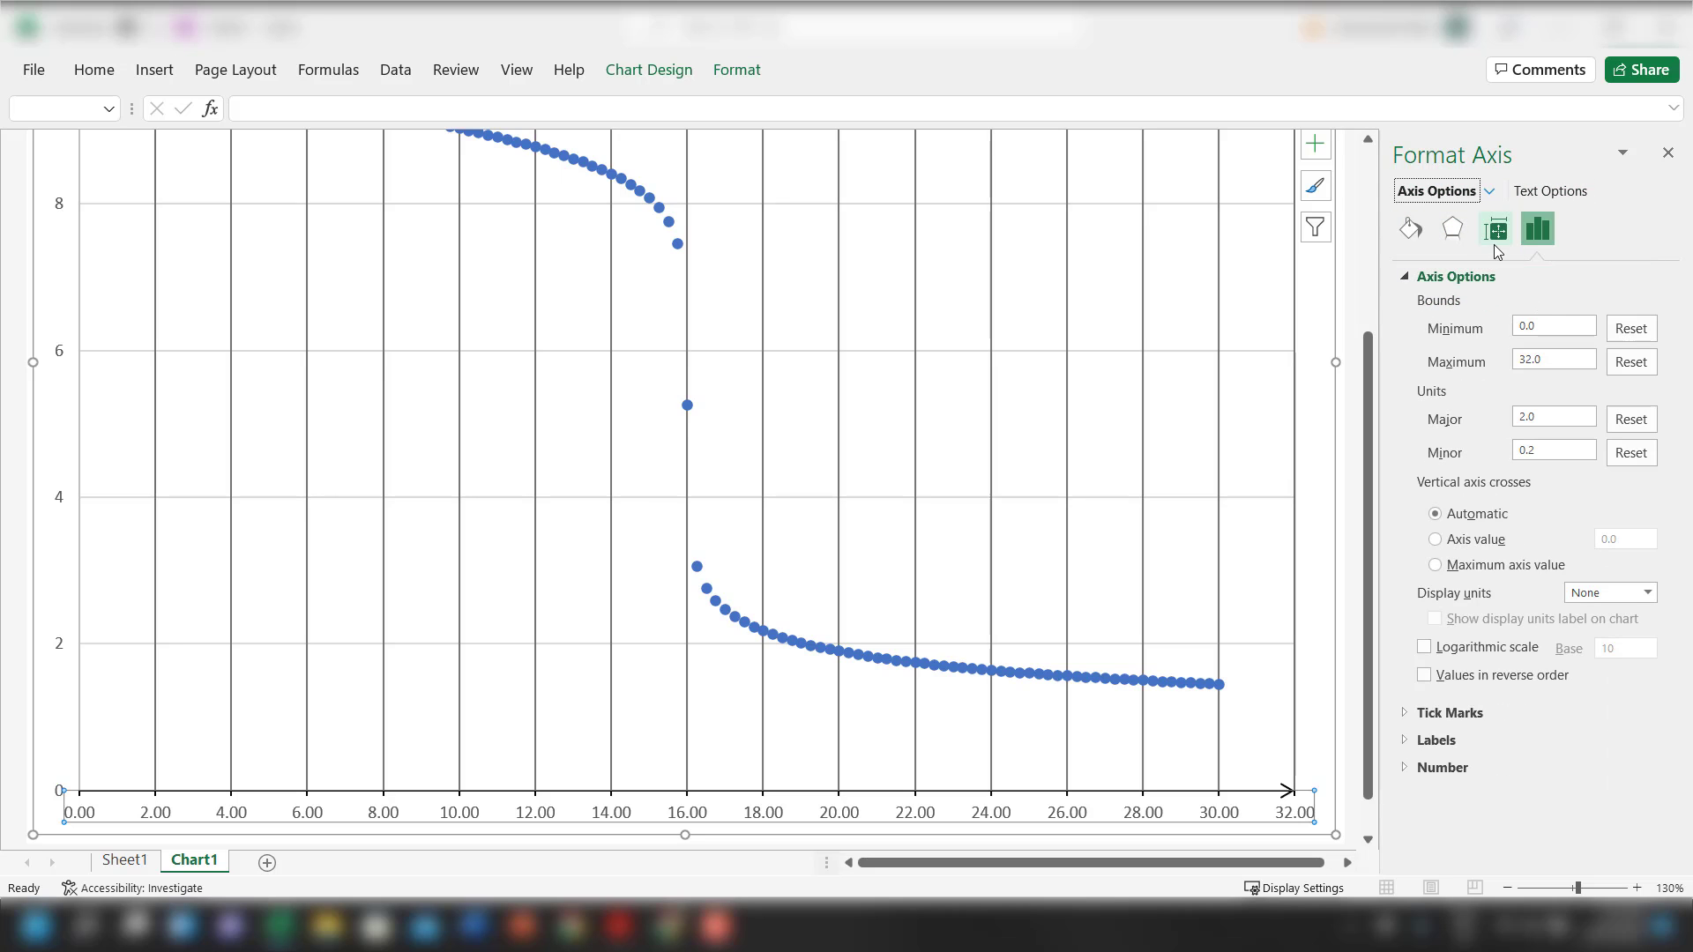
{"action": "left_click", "coordinate": [1412, 240]}
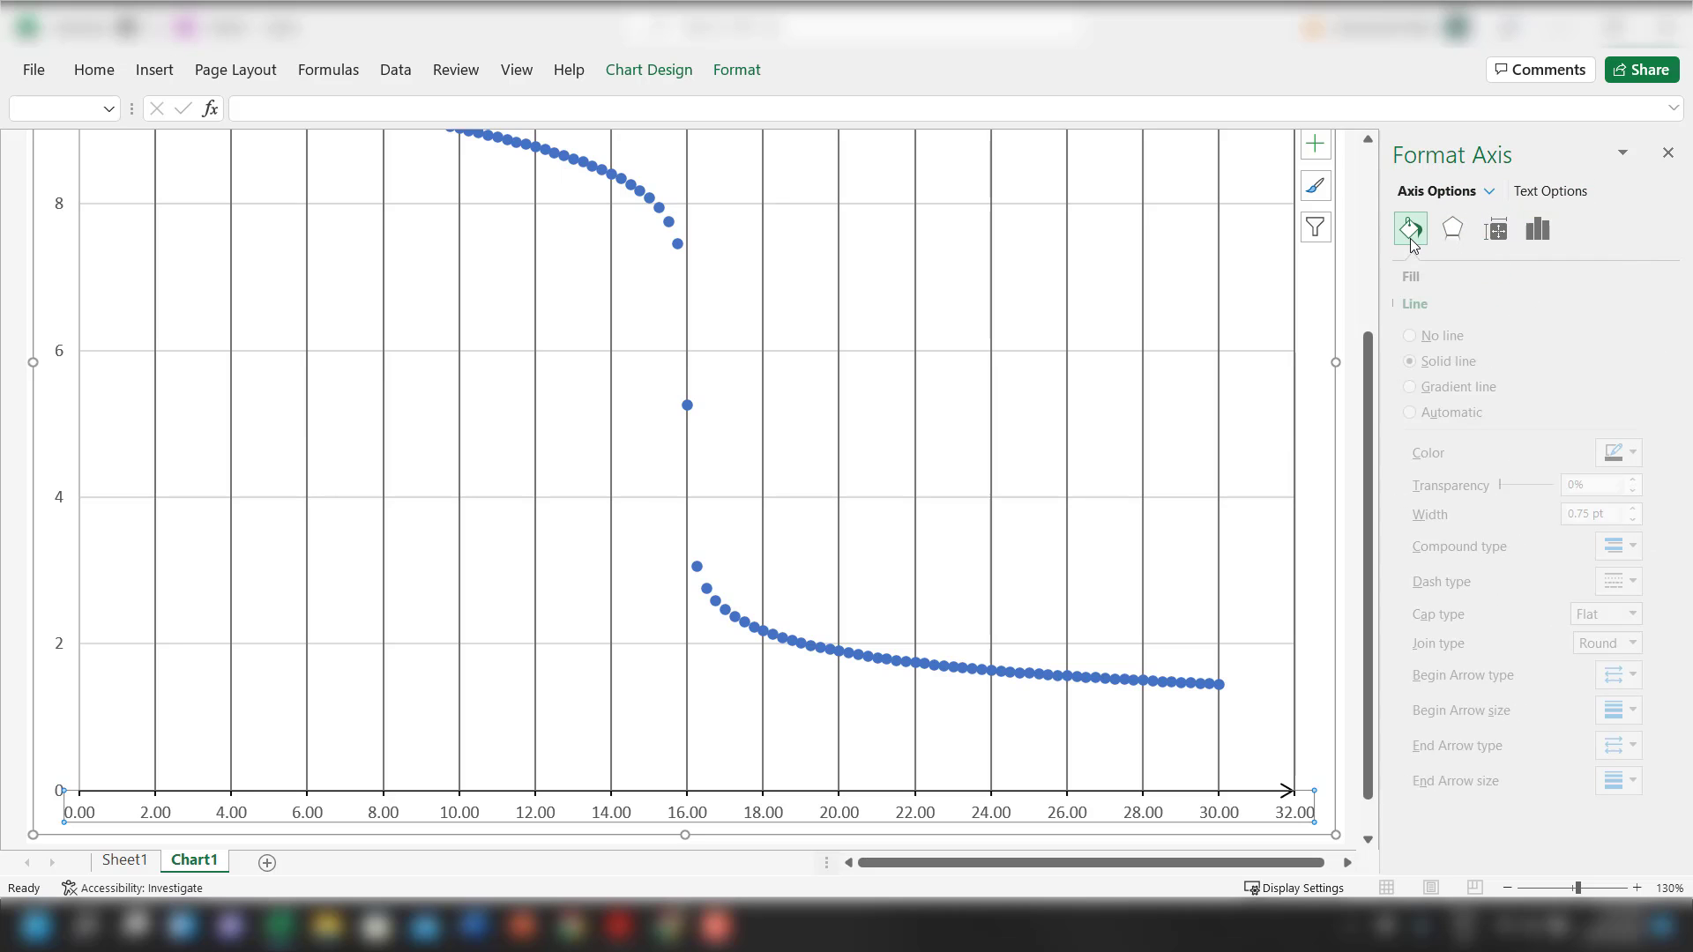
{"action": "left_click", "coordinate": [1525, 240]}
{"action": "left_click", "coordinate": [1533, 360]}
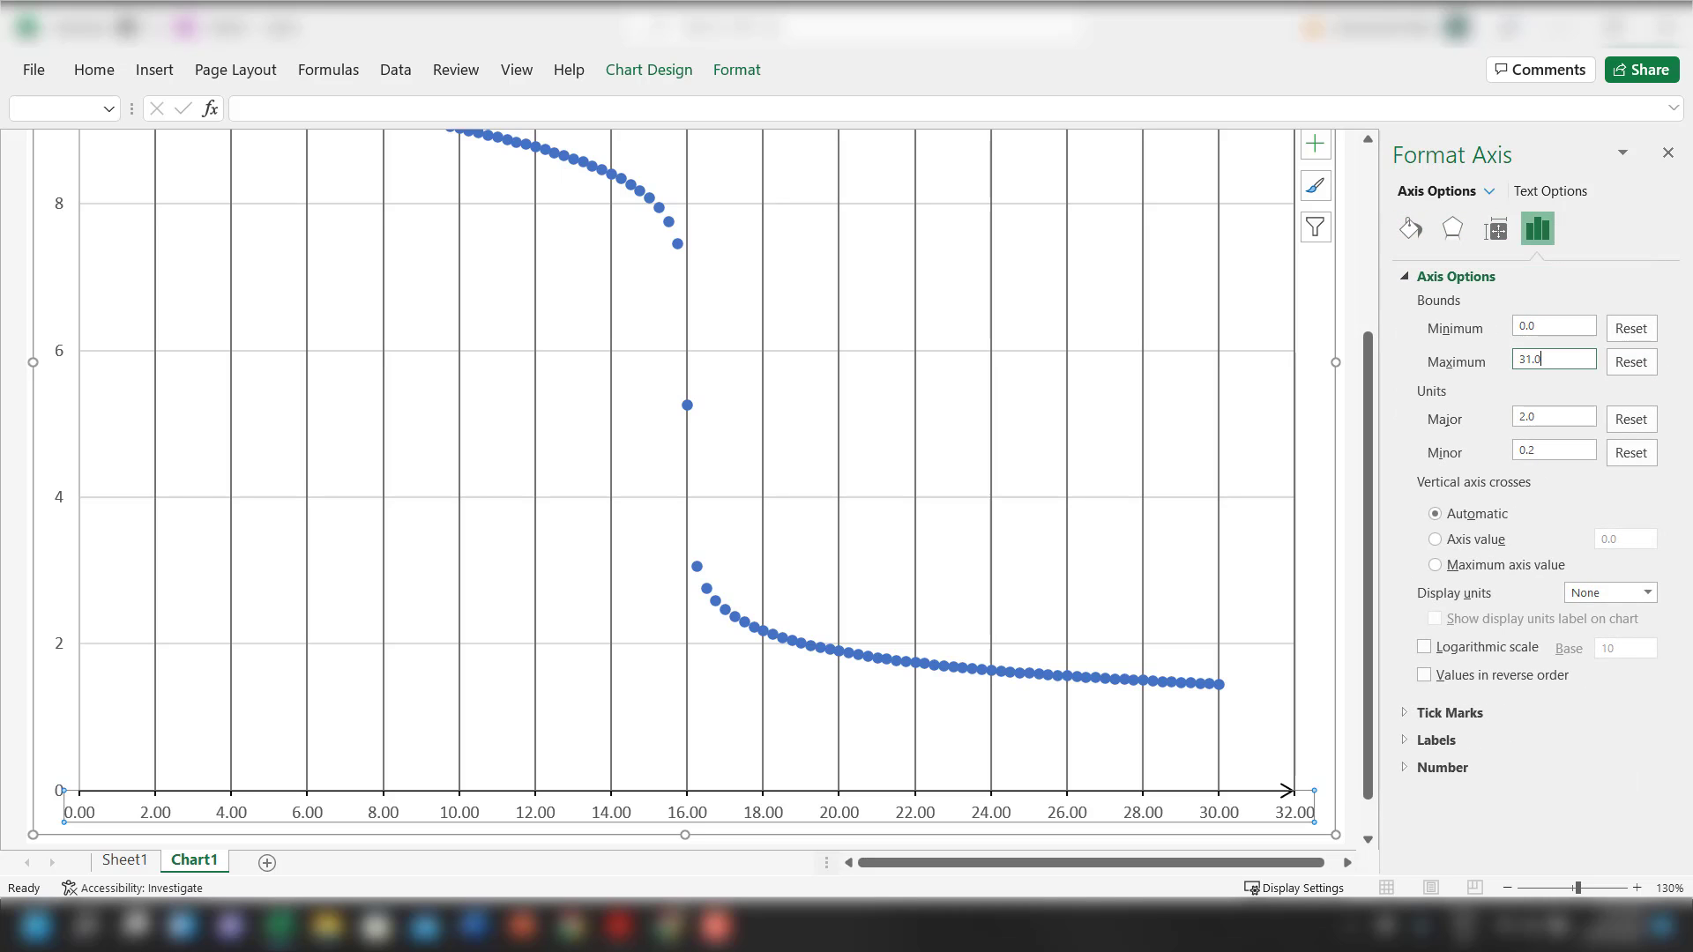
{"action": "type", "text": "1.5"}
{"action": "left_click", "coordinate": [1556, 326]}
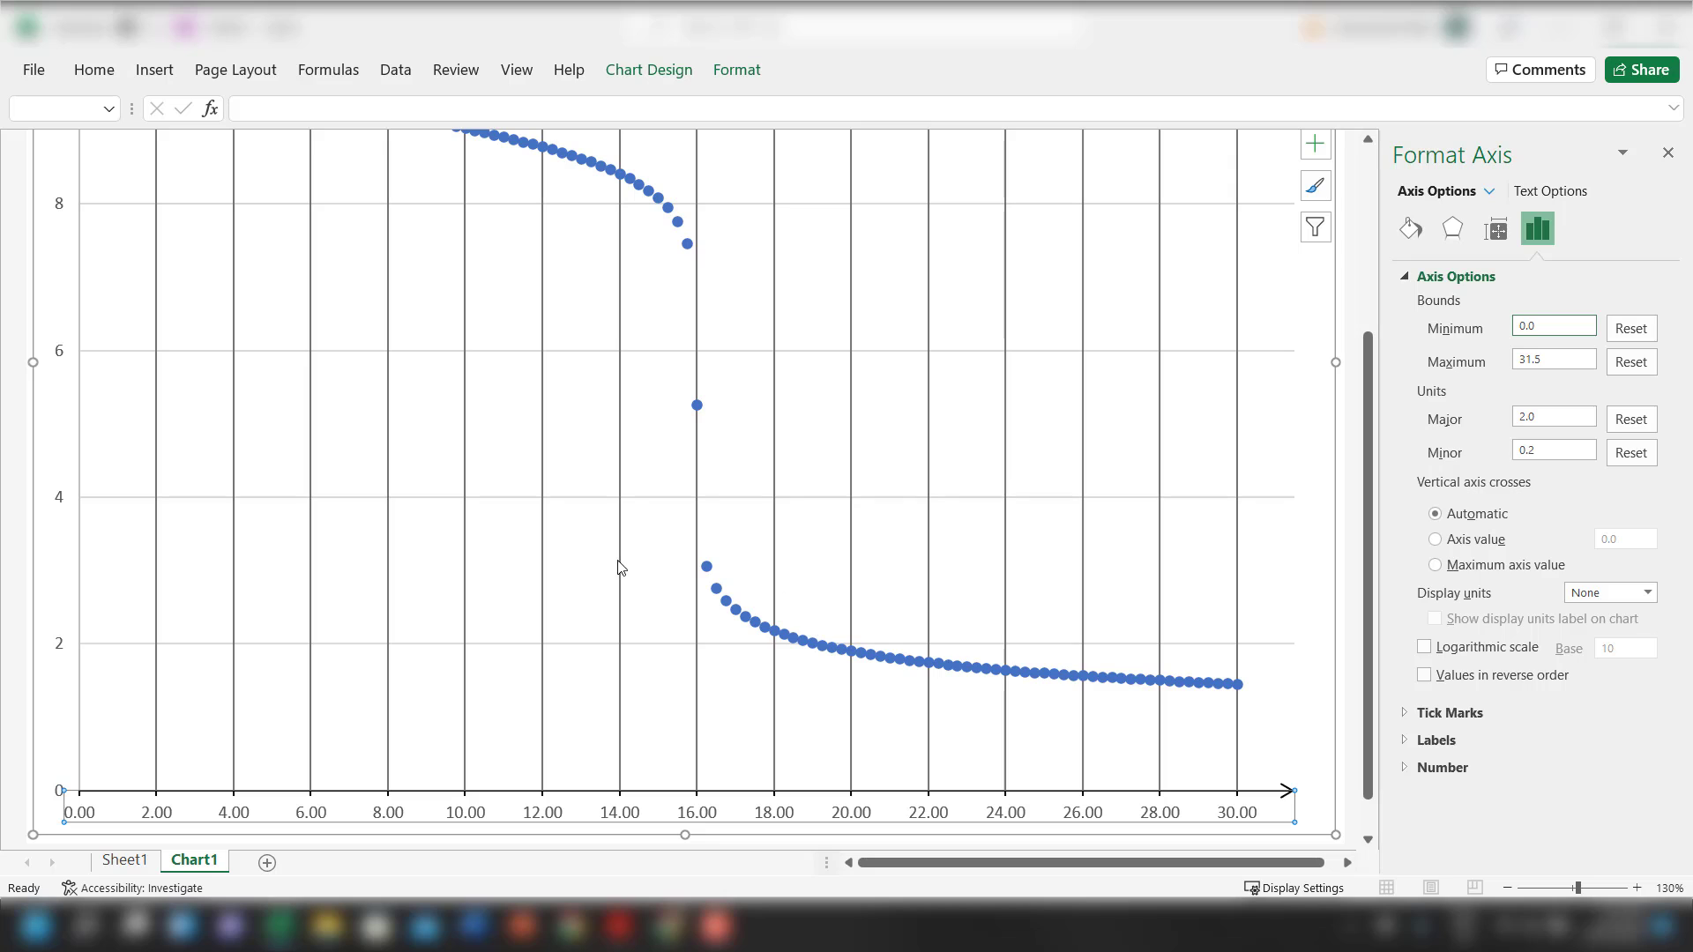
Set the vertical axis bounds to a maximum of 11.5 and a minimum of 0
{"action": "left_click", "coordinate": [58, 504]}
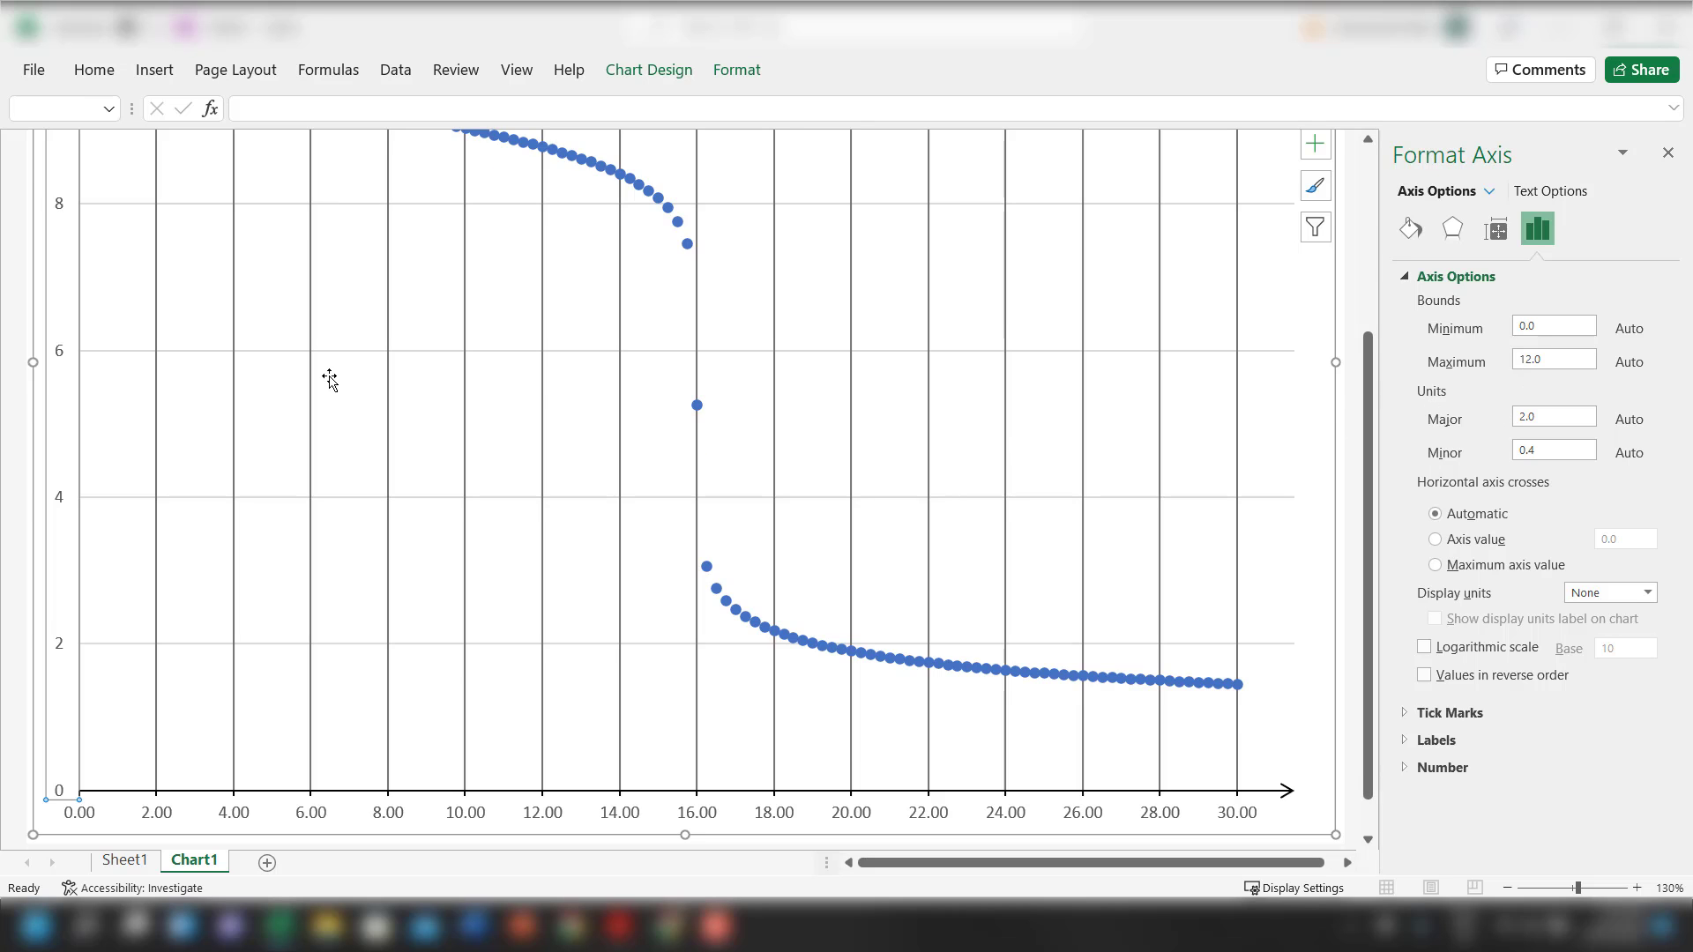
{"action": "scroll", "coordinate": [329, 379], "scroll_direction": "up", "scroll_amount": 3}
{"action": "scroll", "coordinate": [346, 378], "scroll_direction": "down", "scroll_amount": 4}
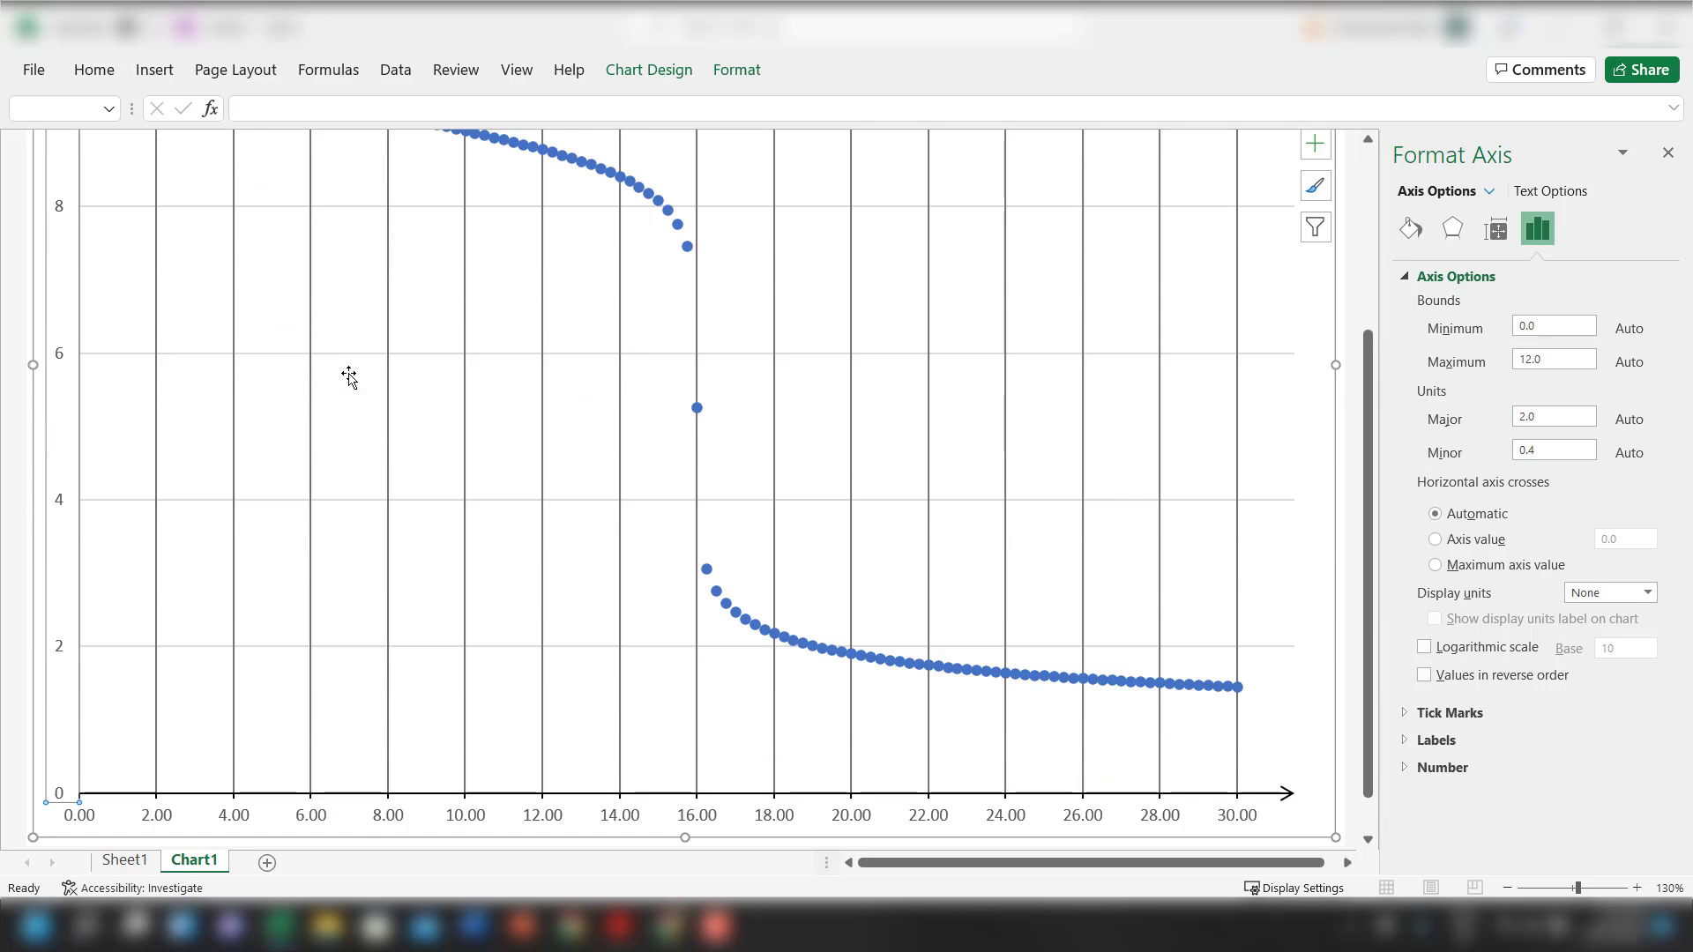
{"action": "left_click", "coordinate": [1560, 355]}
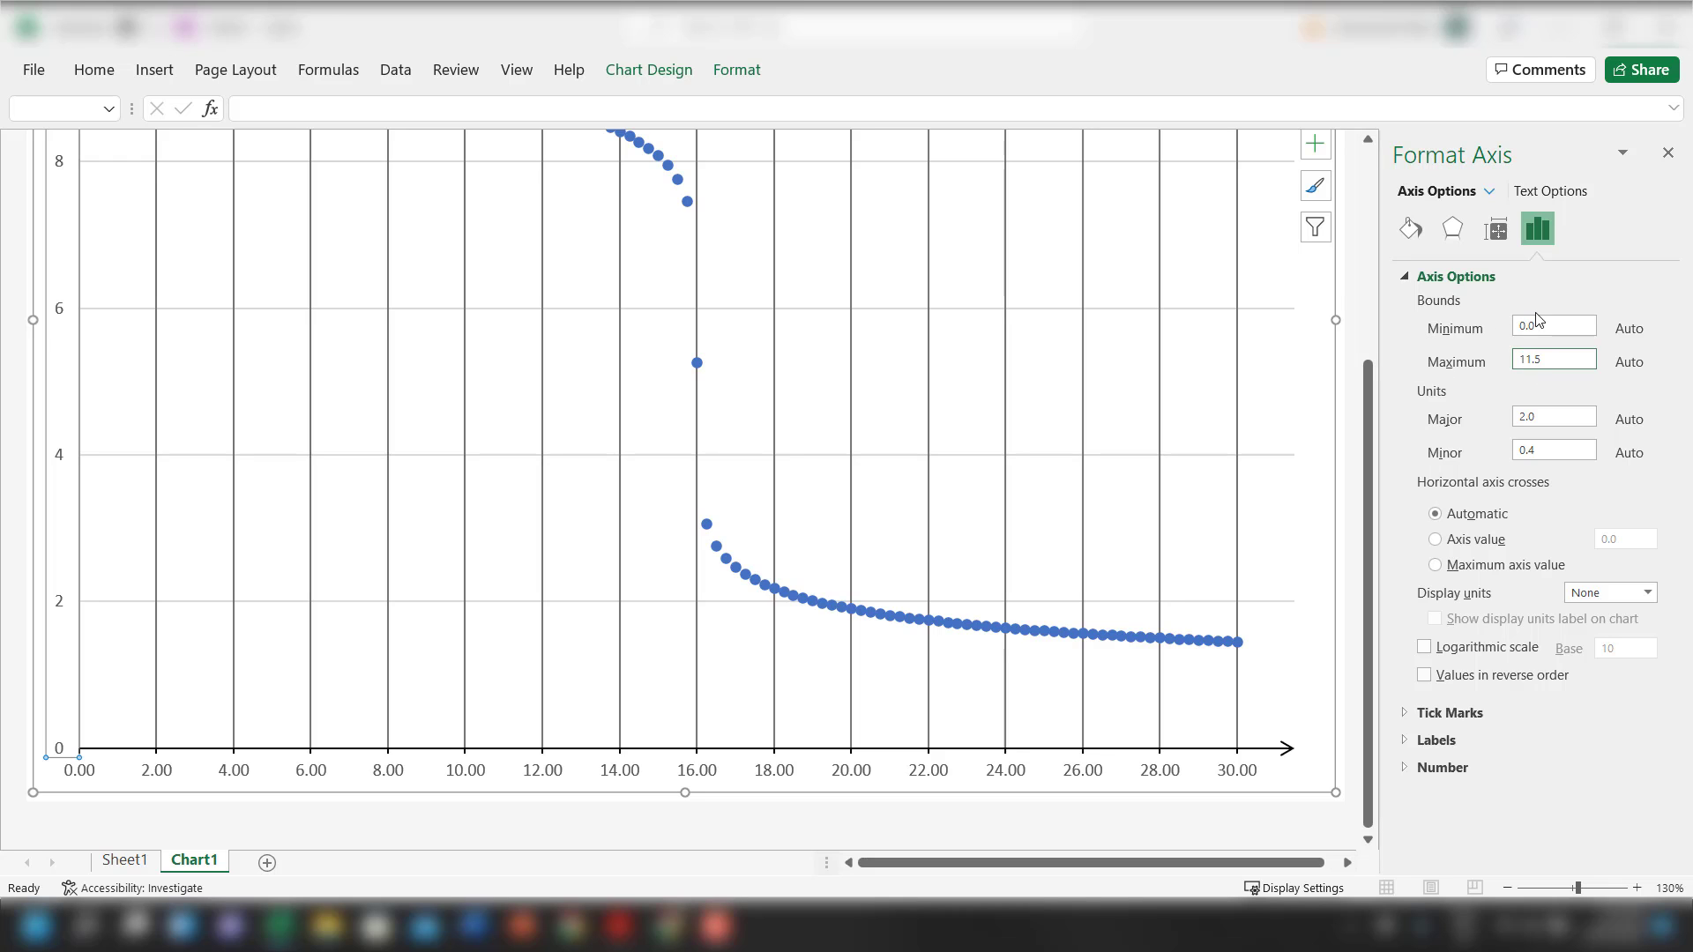
{"action": "left_click", "coordinate": [1543, 325]}
{"action": "type", "text": "0"}
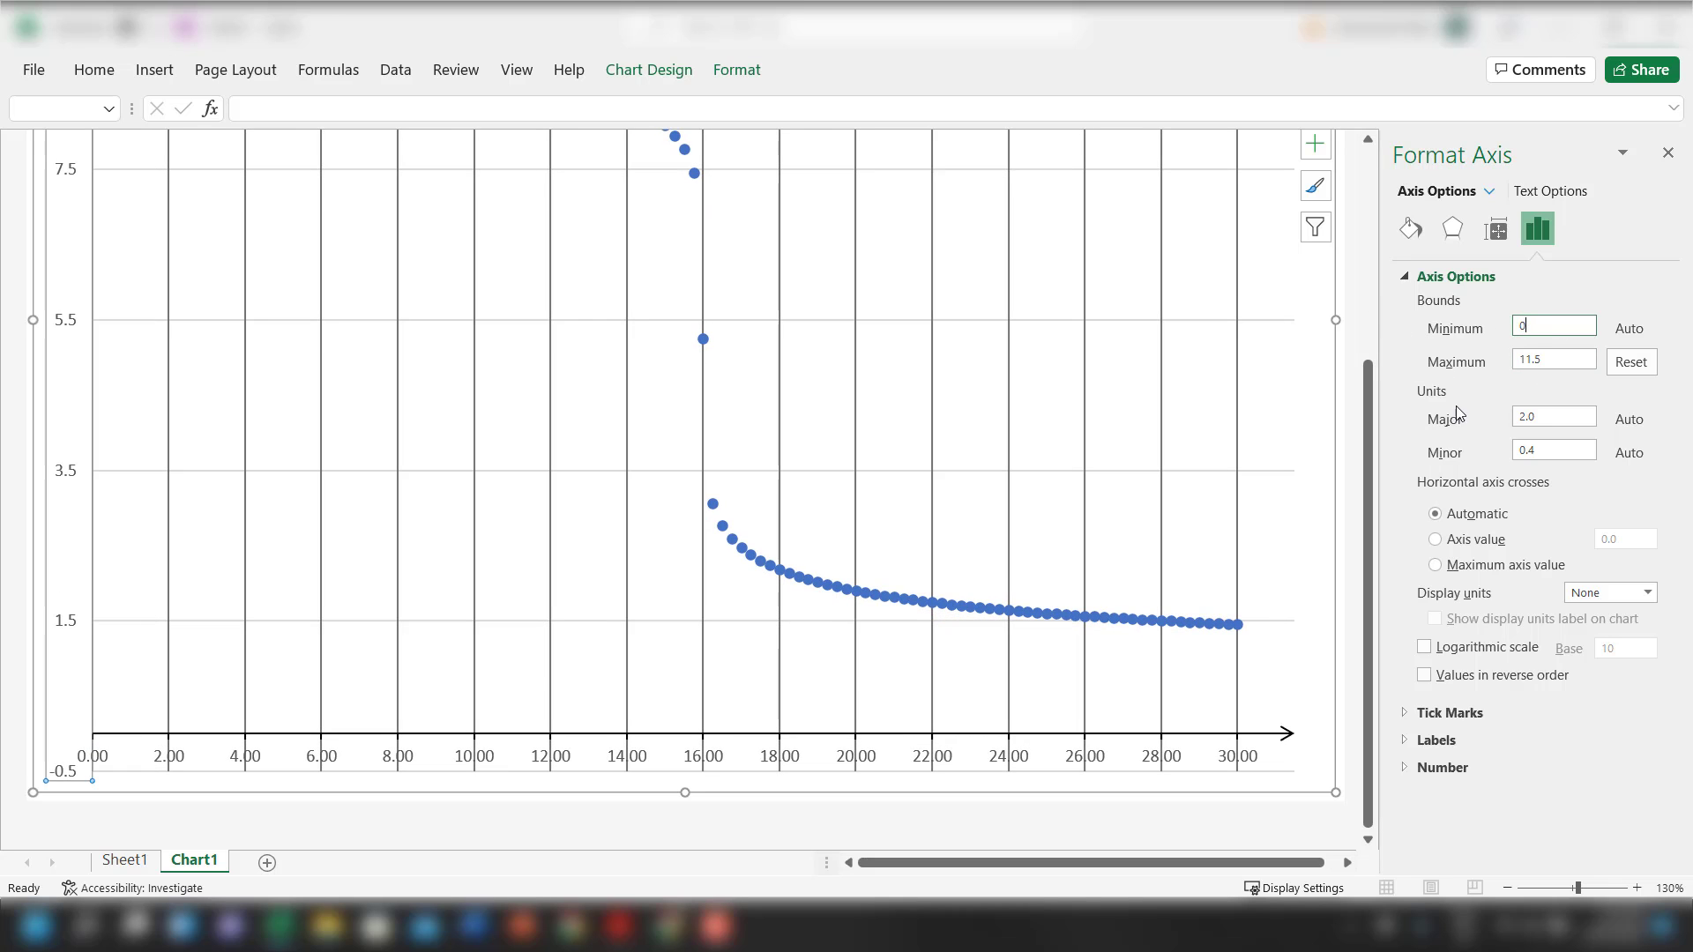
Set the vertical axis's major unit to 1 and its minor unit to 0.1
{"action": "left_click", "coordinate": [1518, 416]}
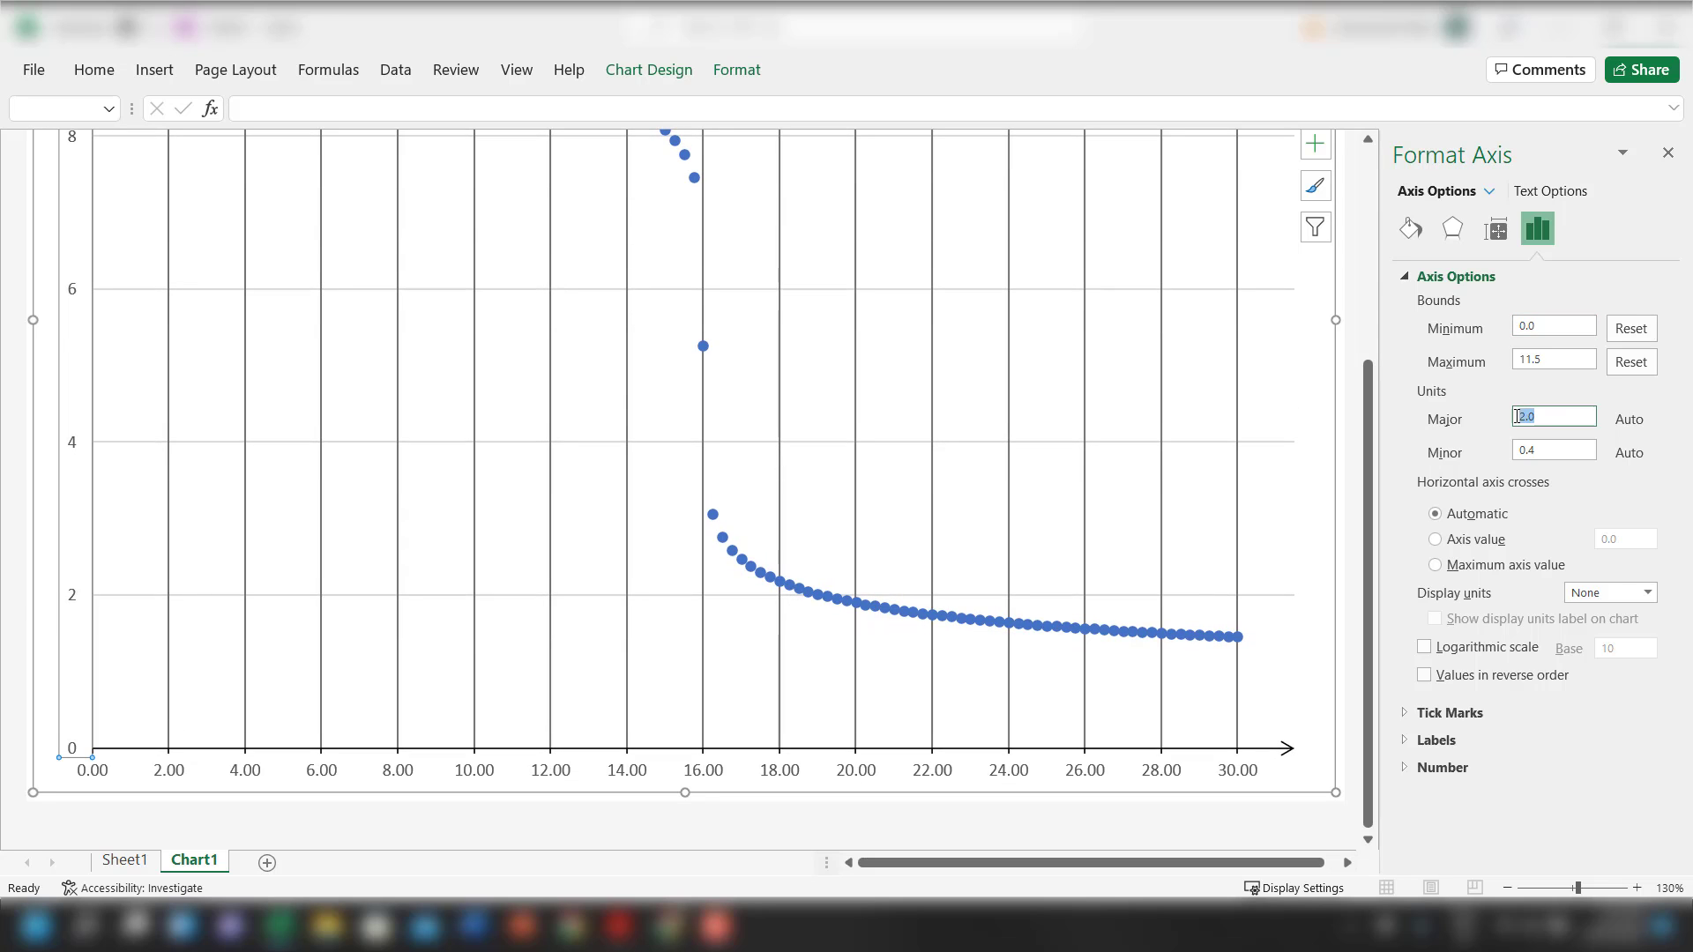
{"action": "type", "text": "1"}
{"action": "left_click", "coordinate": [1547, 452]}
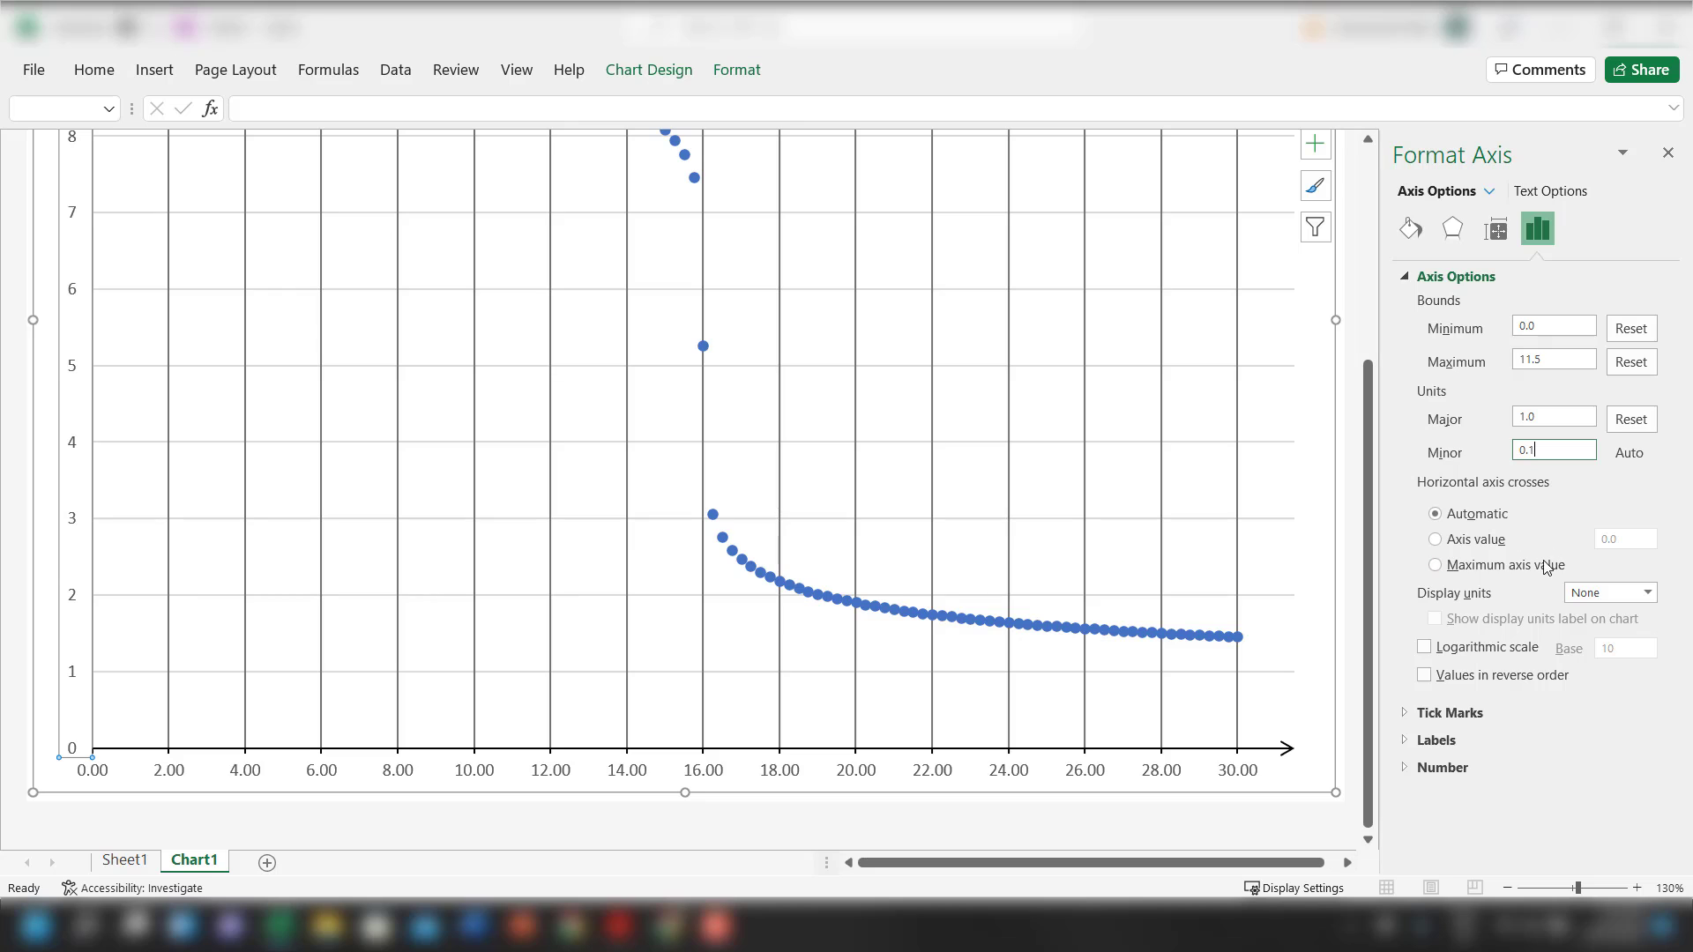
Set the vertical axis's major tick marks to Outside
{"action": "left_click", "coordinate": [1457, 743]}
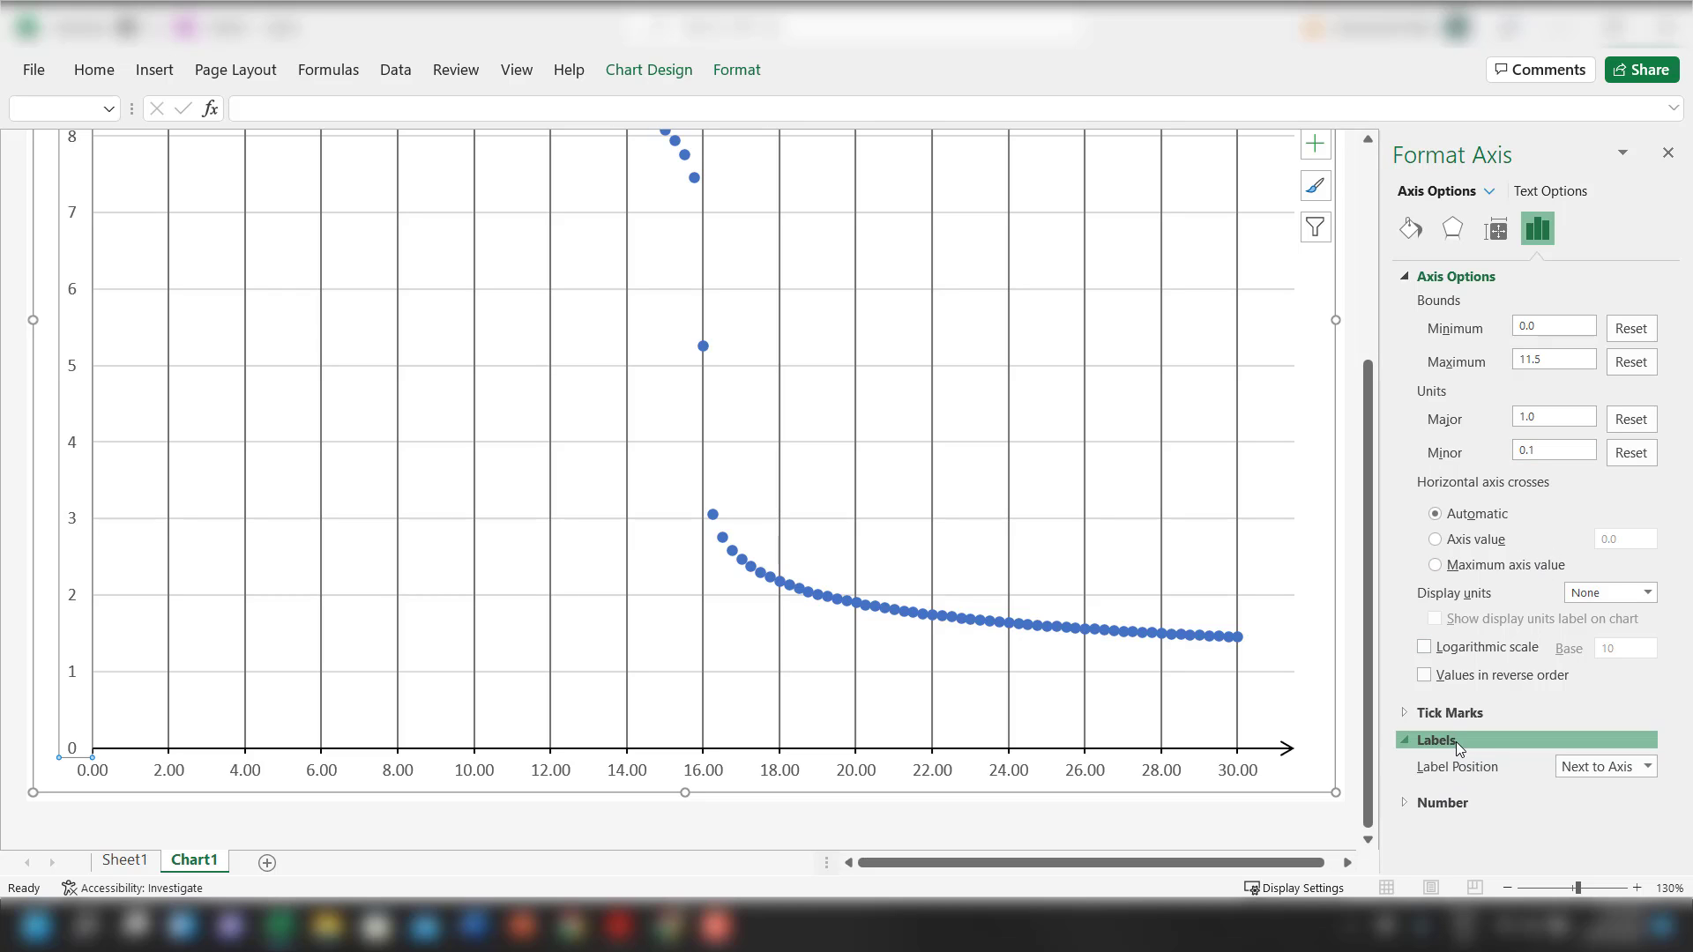
{"action": "left_click", "coordinate": [1458, 743]}
{"action": "left_click", "coordinate": [1464, 717]}
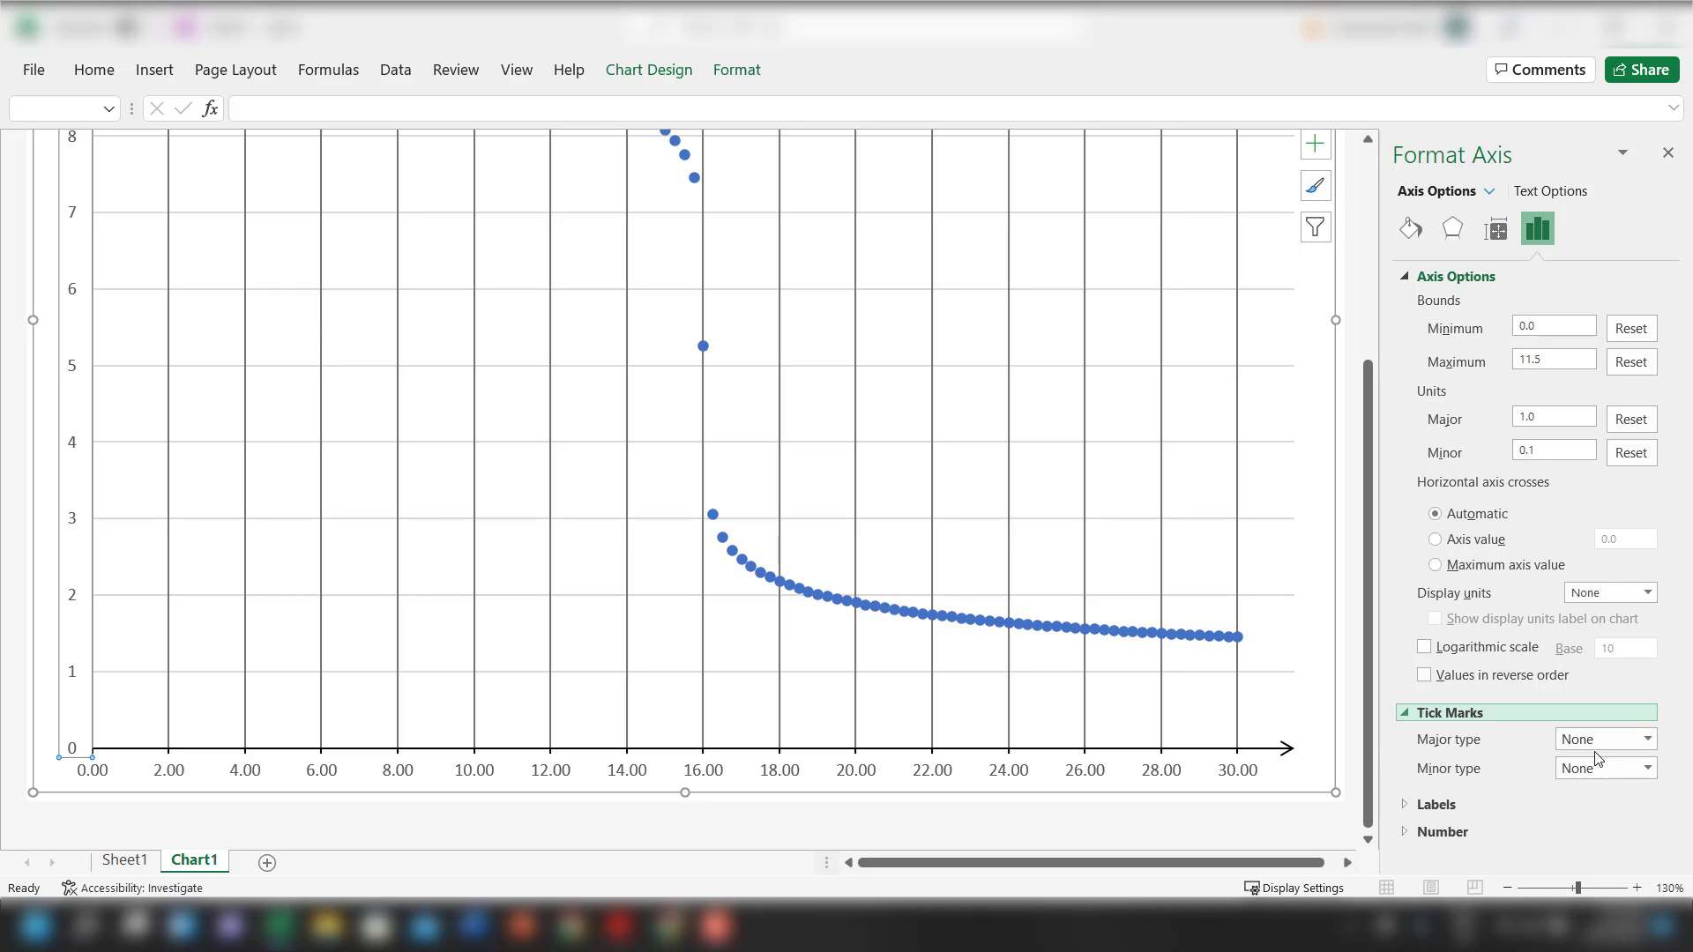
{"action": "left_click", "coordinate": [1646, 739]}
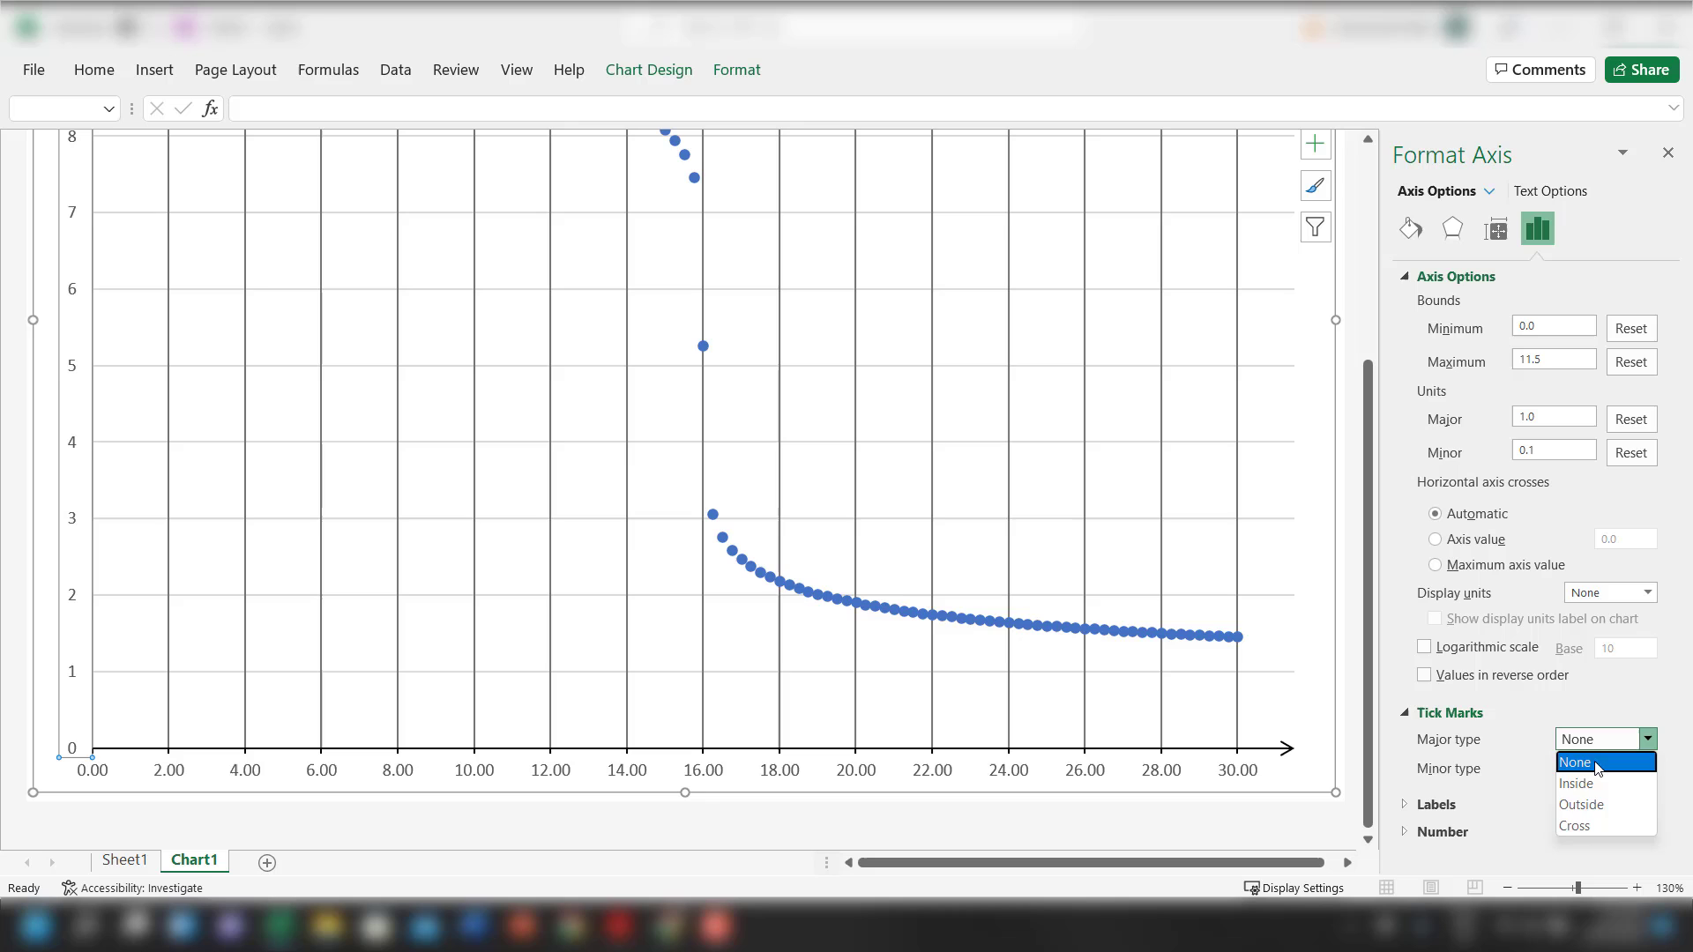
{"action": "left_click", "coordinate": [1603, 813]}
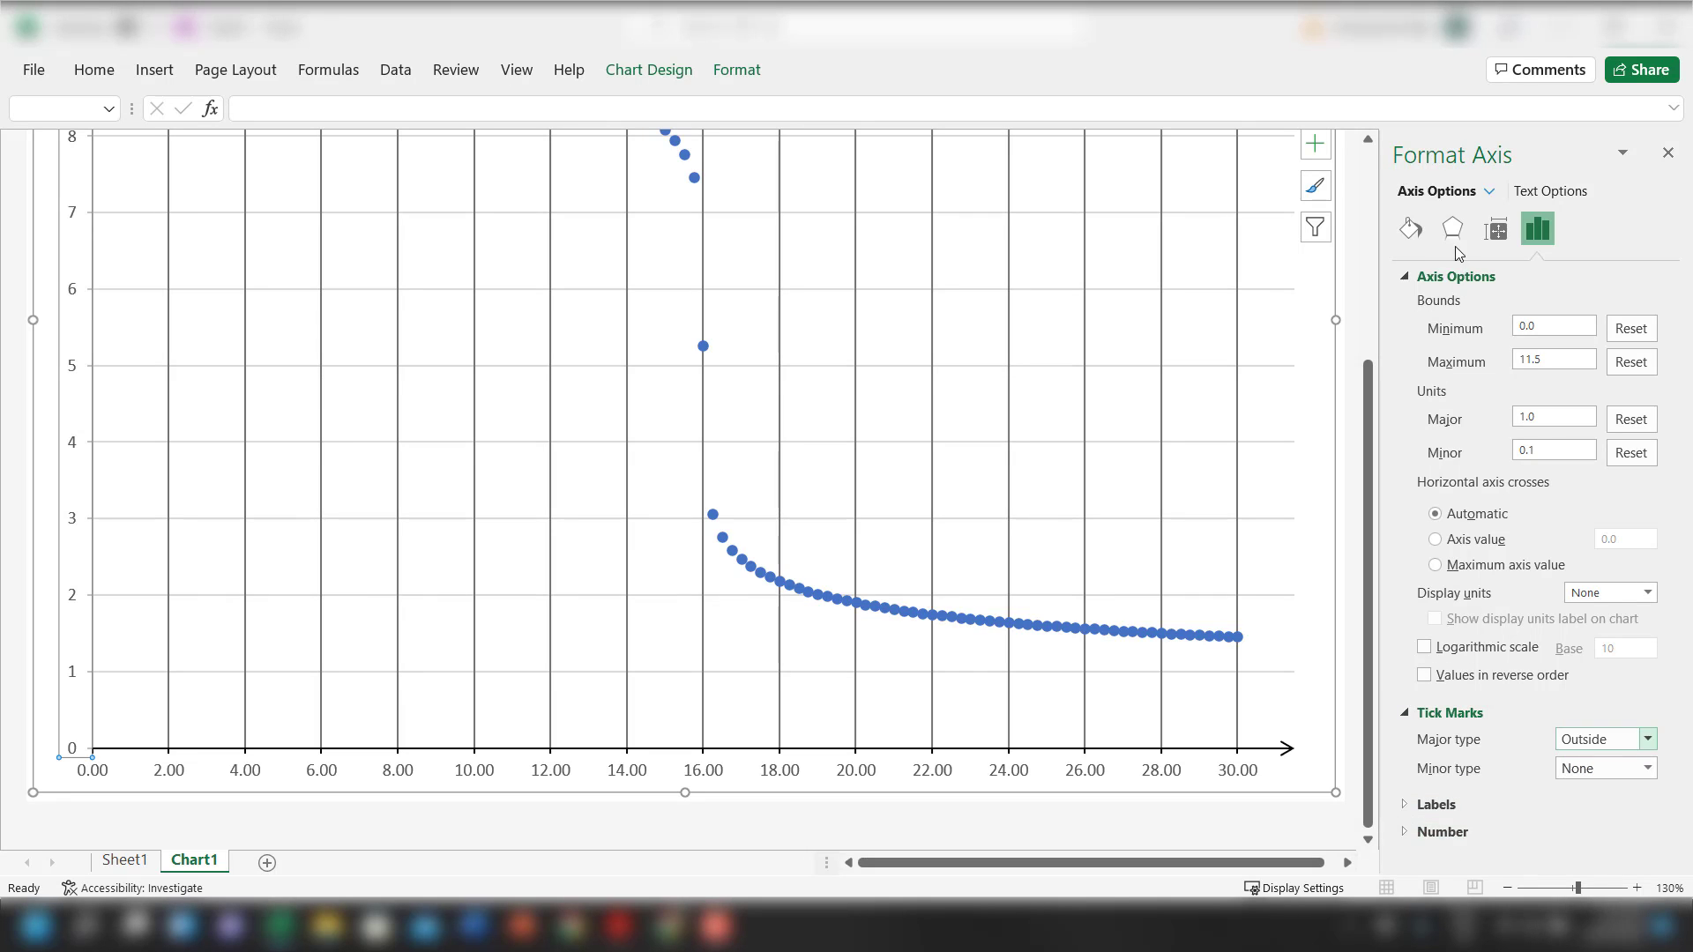
Make the vertical axis line black and add an open arrowhead to its end
{"action": "left_click", "coordinate": [1406, 231]}
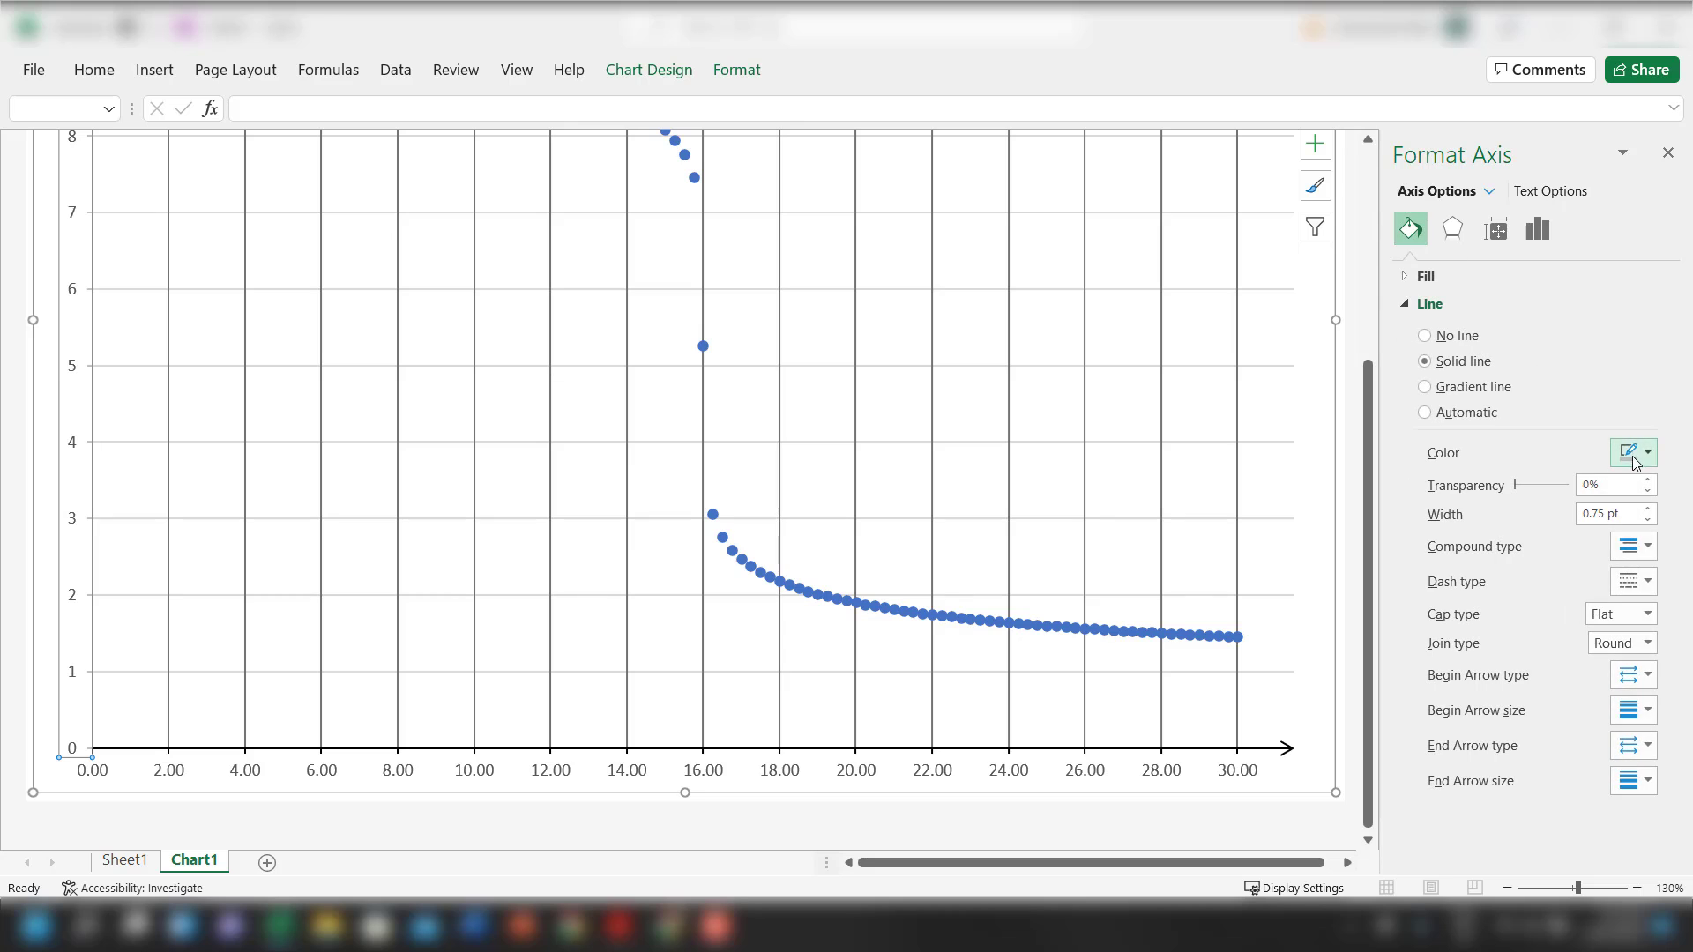
{"action": "left_click", "coordinate": [1639, 456]}
{"action": "left_click", "coordinate": [1539, 511]}
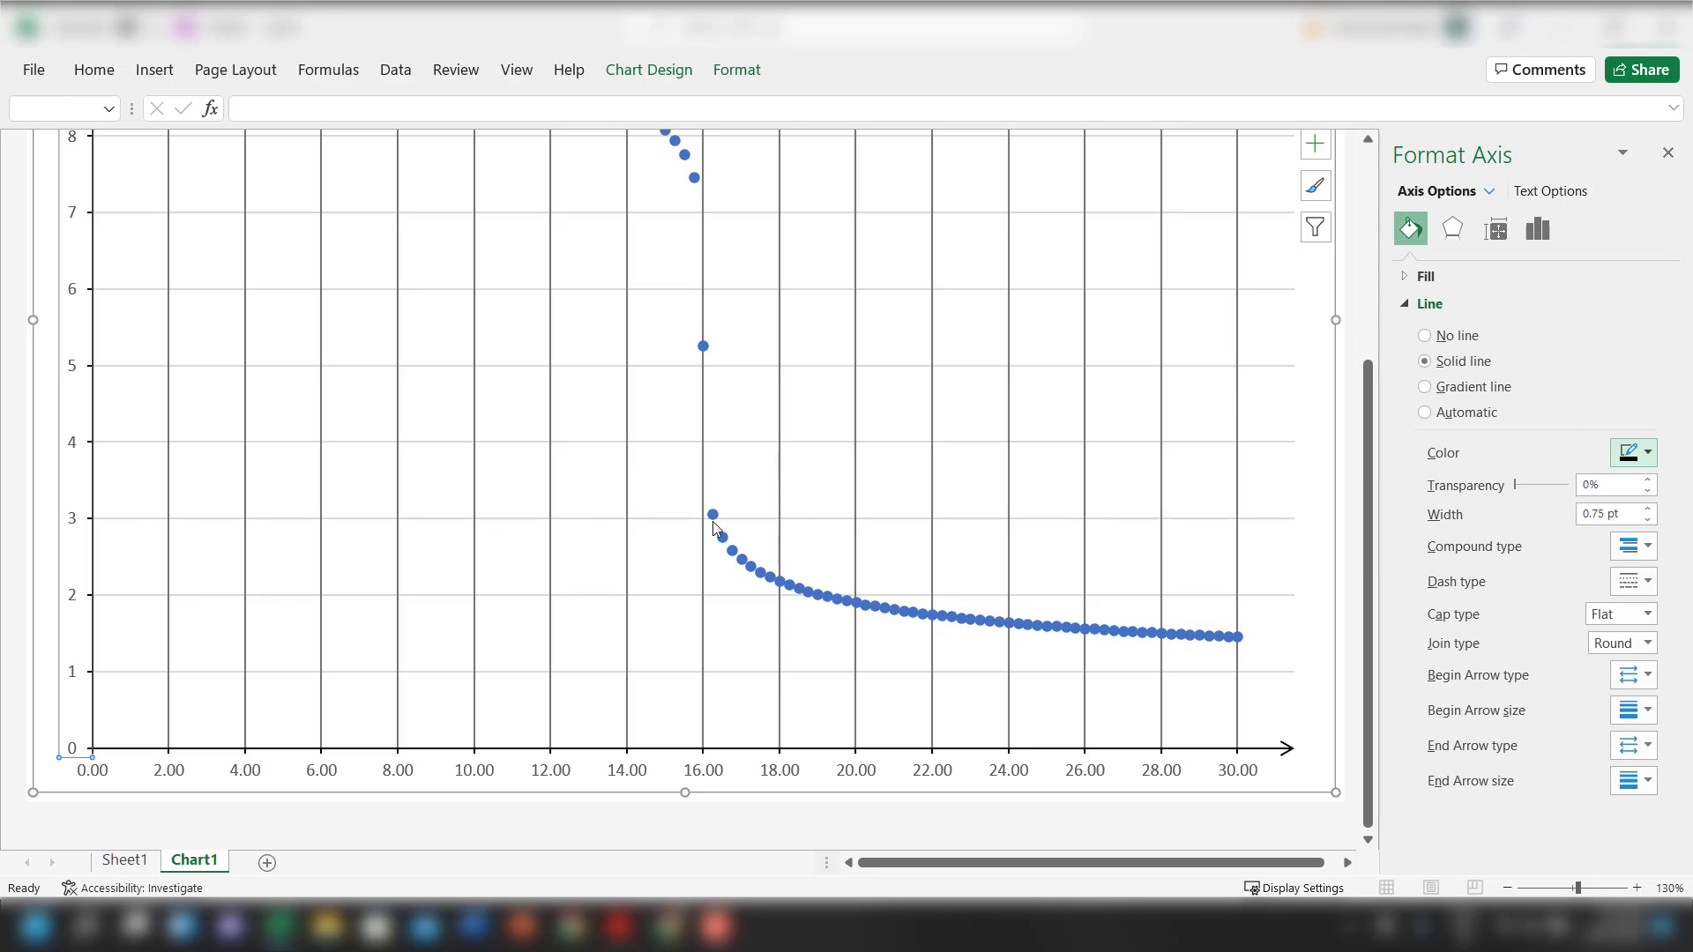
{"action": "left_click", "coordinate": [1634, 745]}
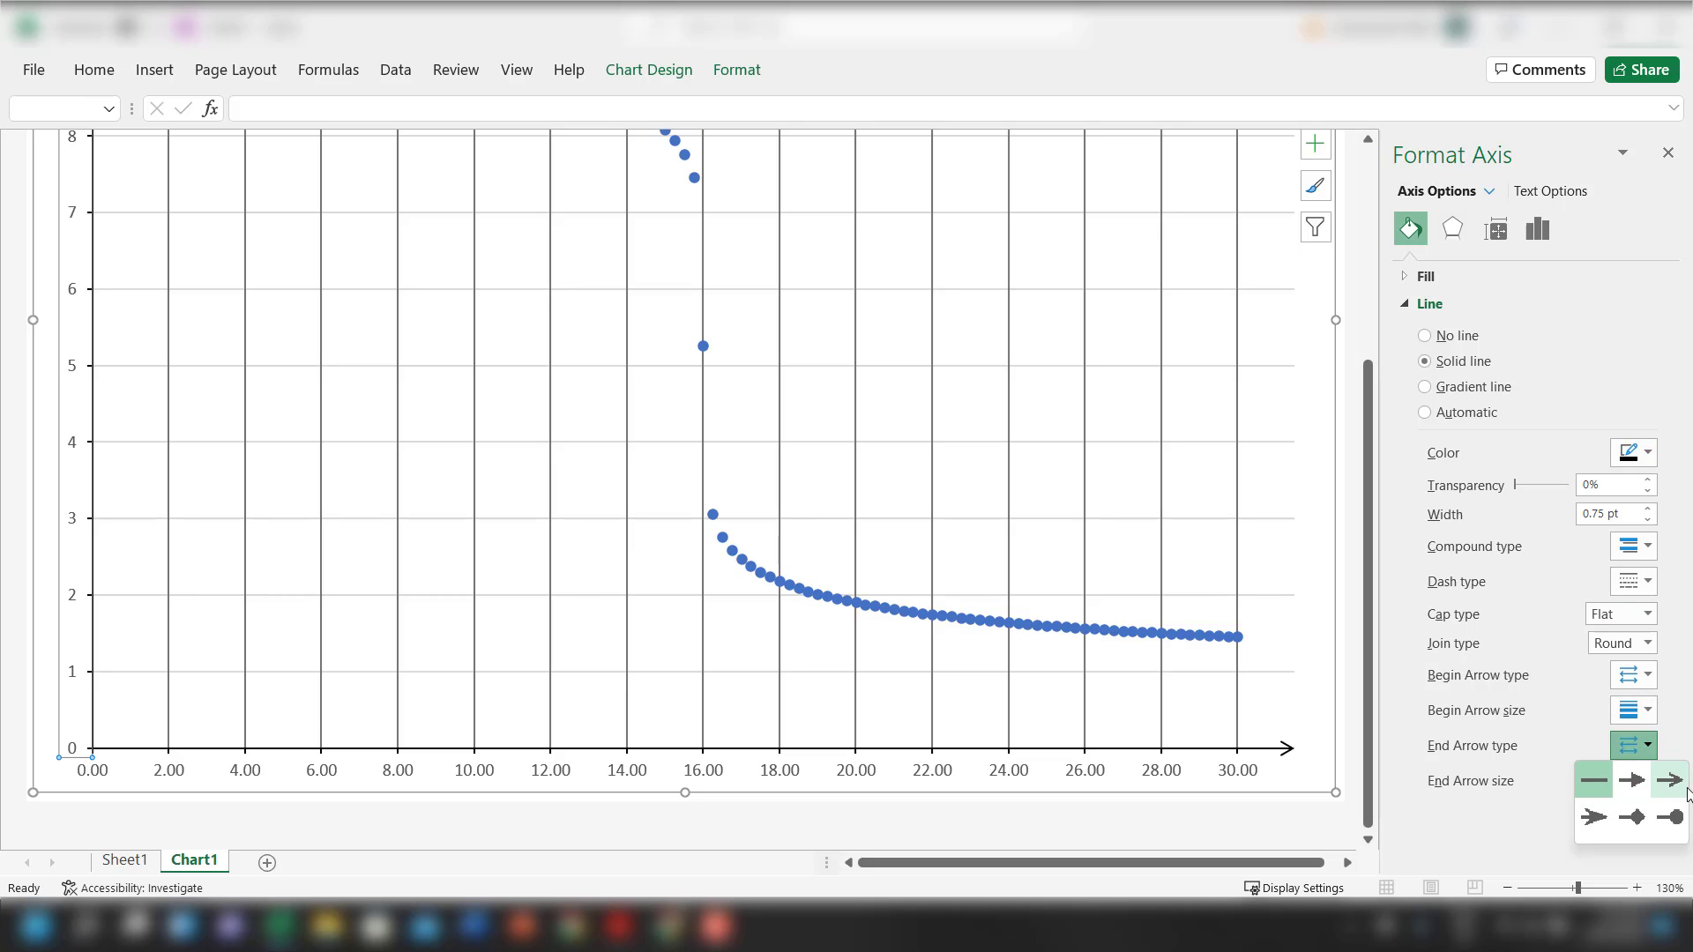
{"action": "left_click", "coordinate": [1681, 783]}
{"action": "scroll", "coordinate": [333, 322], "scroll_direction": "up", "scroll_amount": 3}
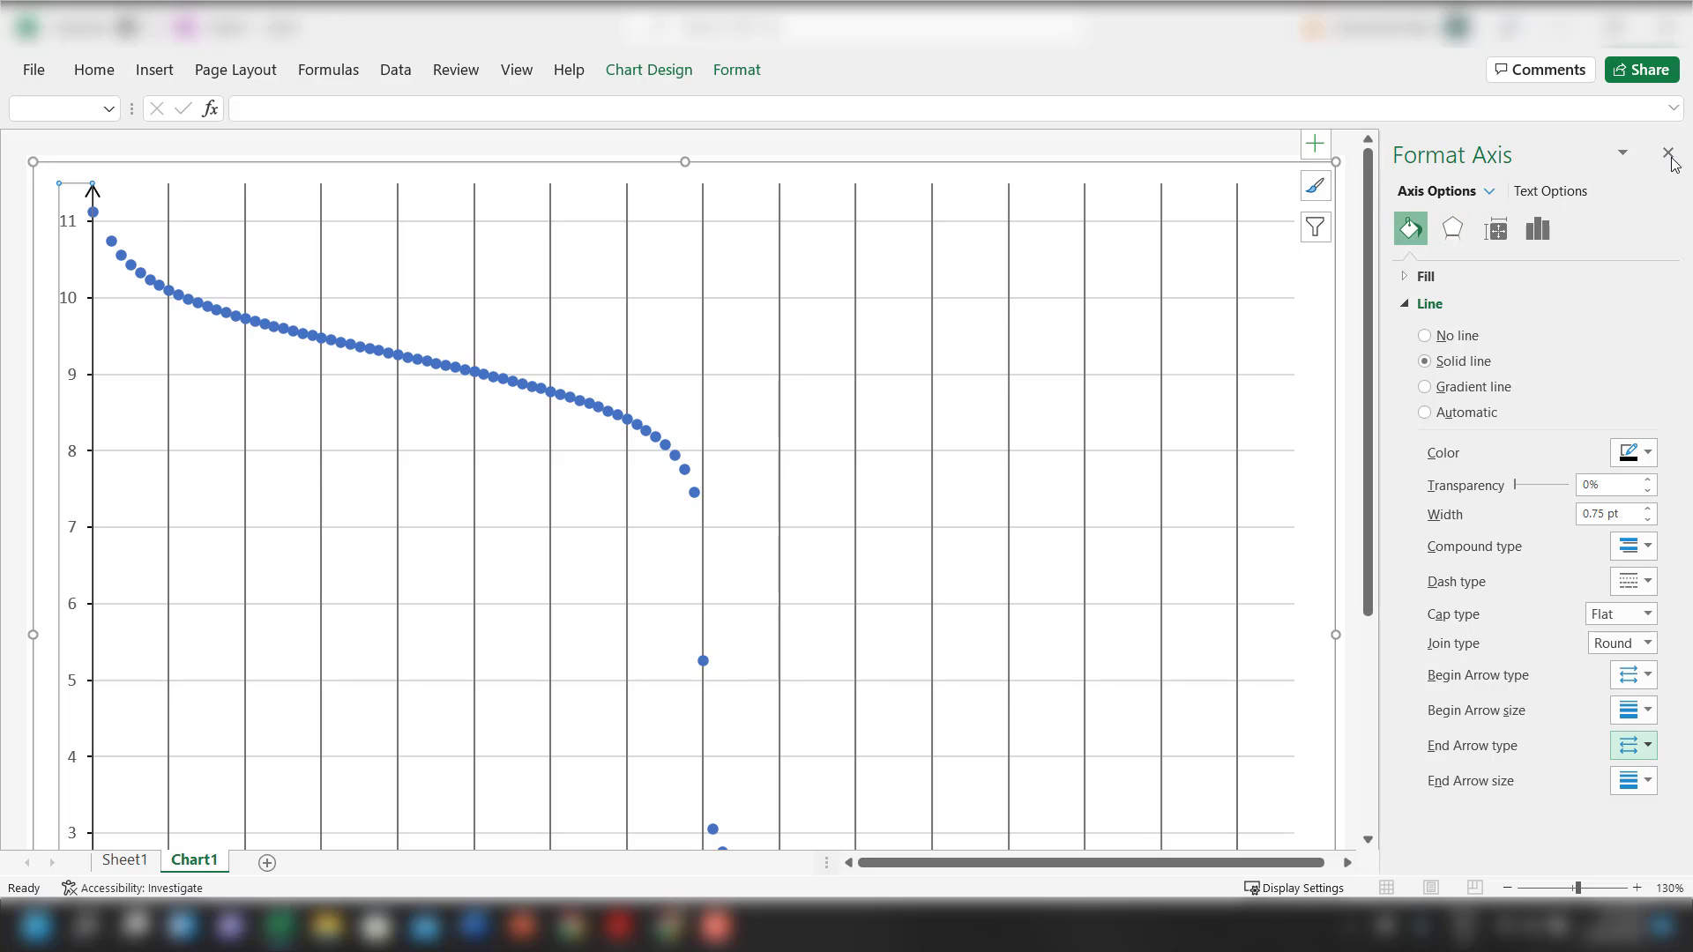
Recolour the vertical axis's major gridlines dark grey to match the horizontal axis's gridlines
{"action": "left_click", "coordinate": [1489, 191]}
{"action": "left_click", "coordinate": [1550, 349]}
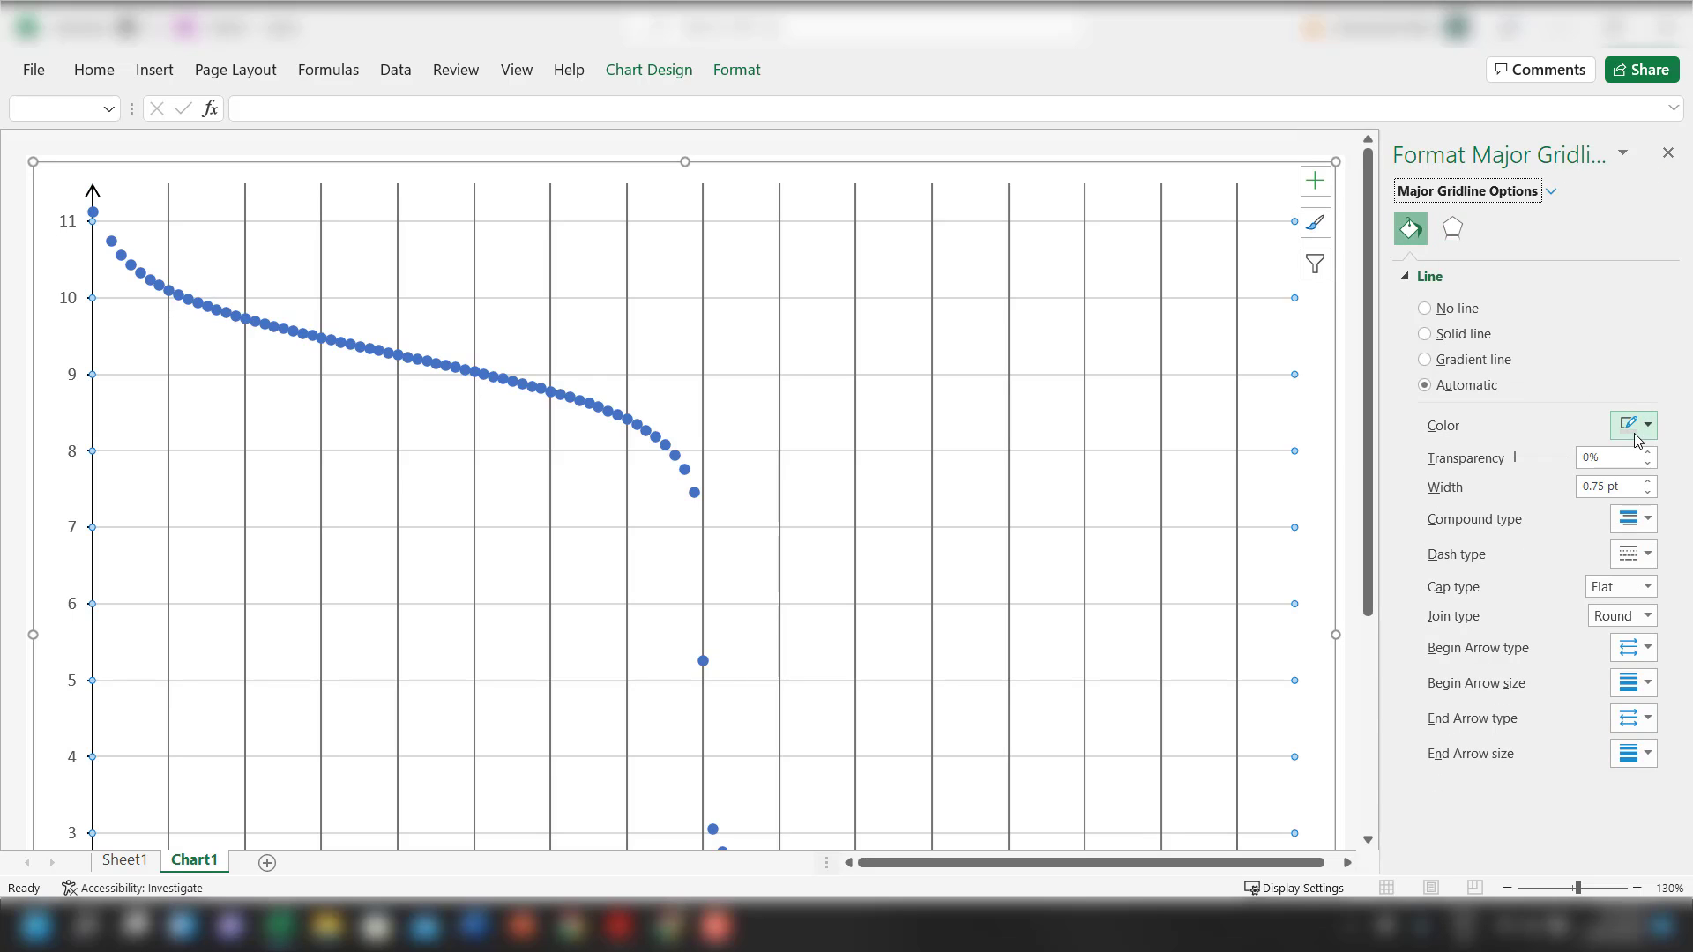
{"action": "left_click", "coordinate": [1637, 432]}
{"action": "left_click", "coordinate": [1555, 539]}
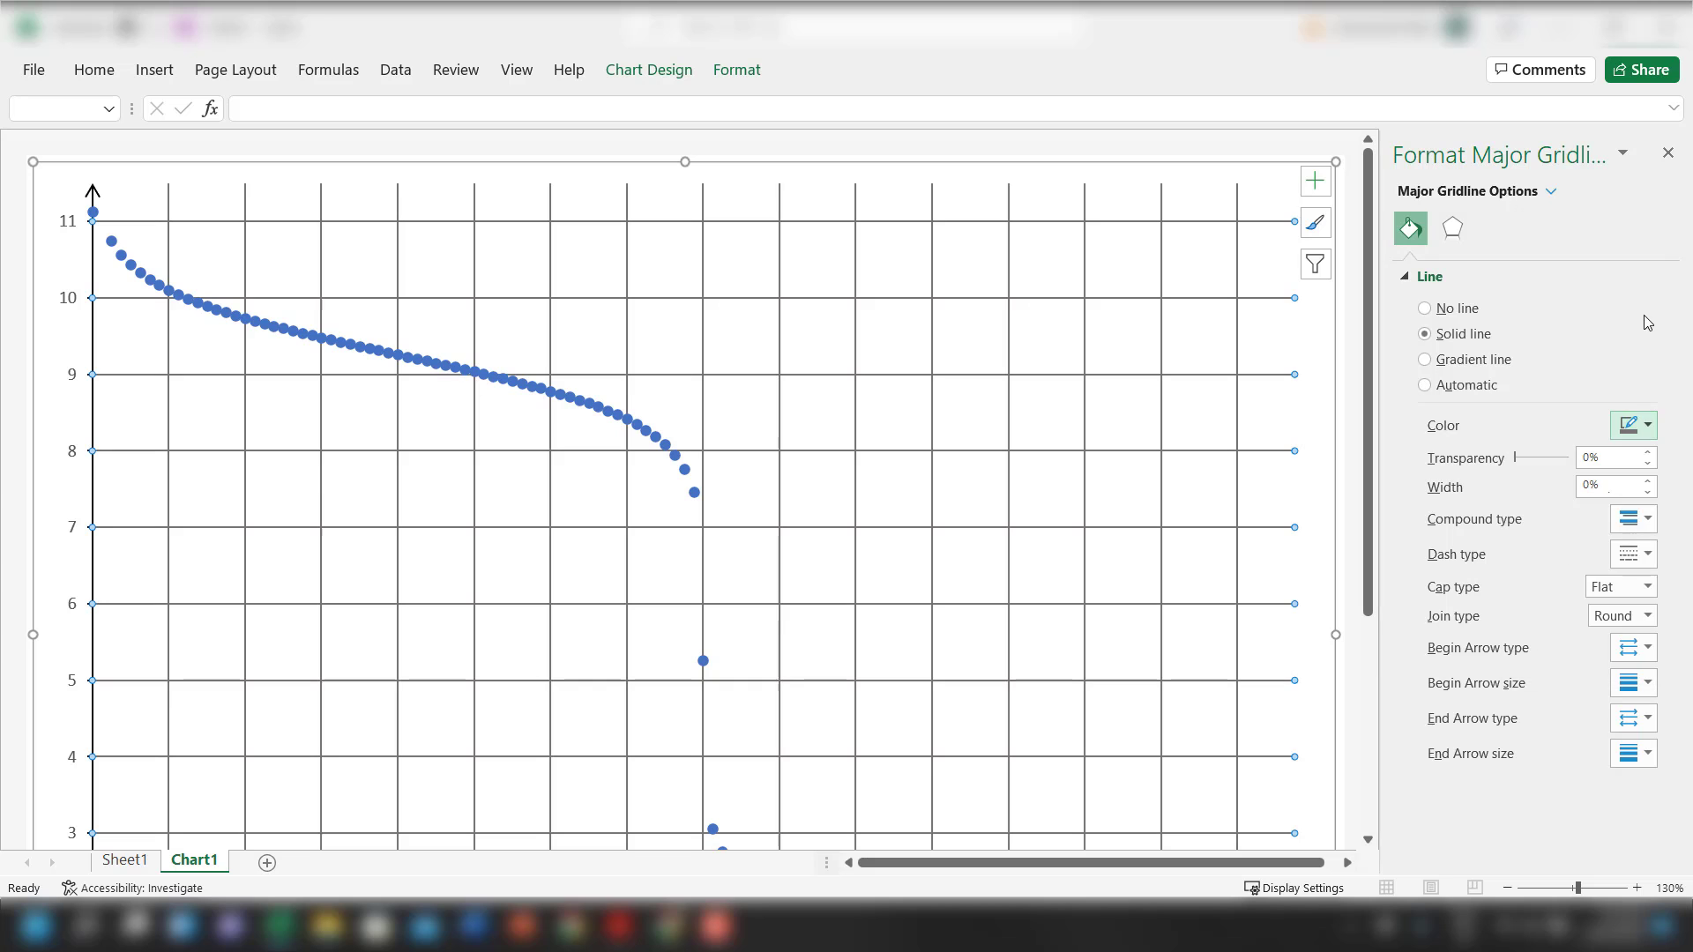
{"action": "left_click", "coordinate": [1667, 152]}
Set the transparency of the vertical axis's major gridlines to 20%
{"action": "scroll", "coordinate": [1130, 500], "scroll_direction": "down", "scroll_amount": 2}
{"action": "scroll", "coordinate": [1131, 500], "scroll_direction": "down", "scroll_amount": 2}
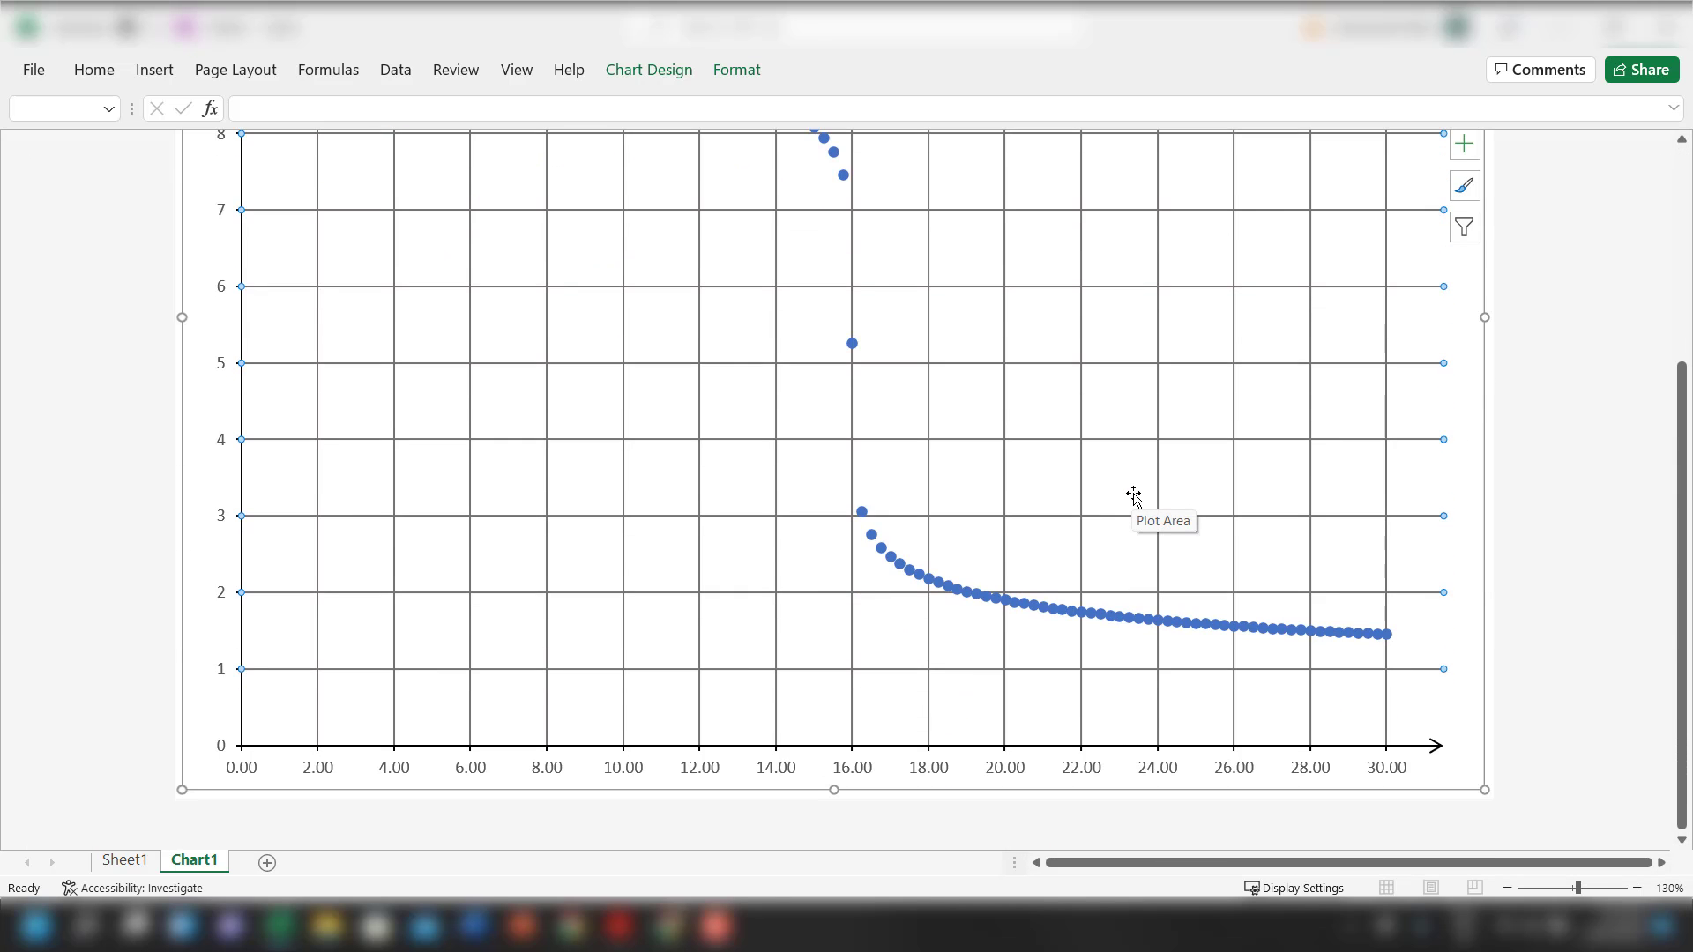
{"action": "scroll", "coordinate": [1134, 499], "scroll_direction": "up", "scroll_amount": 3}
{"action": "scroll", "coordinate": [1137, 496], "scroll_direction": "down", "scroll_amount": 3}
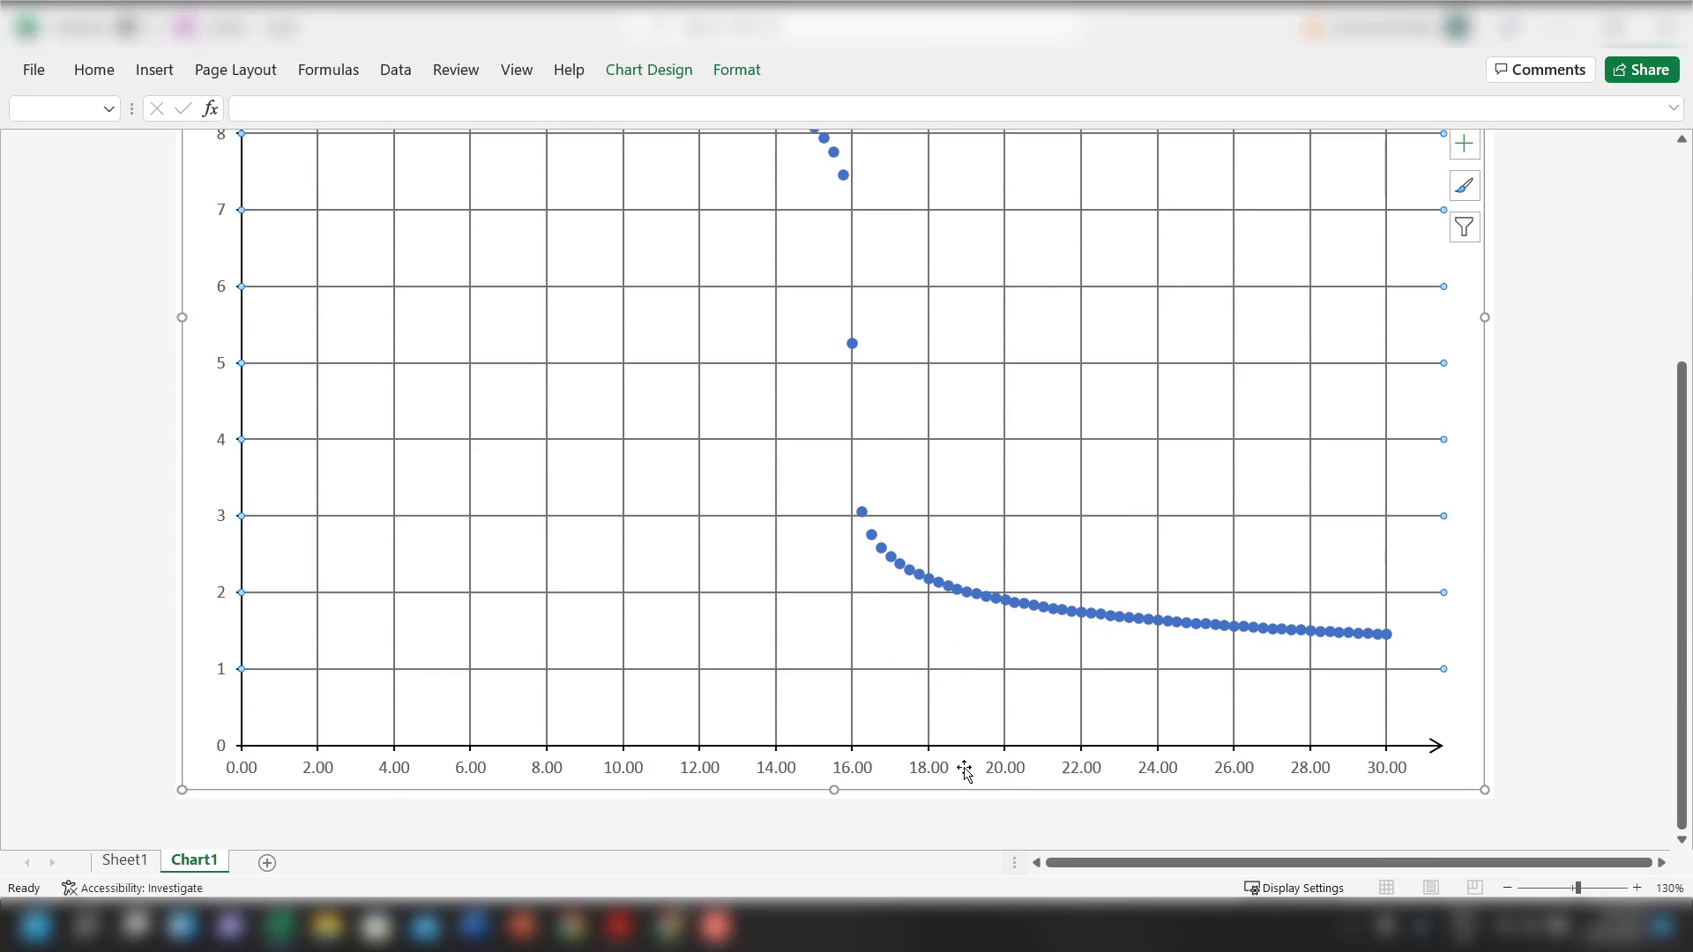
{"action": "scroll", "coordinate": [351, 536], "scroll_direction": "up", "scroll_amount": 4}
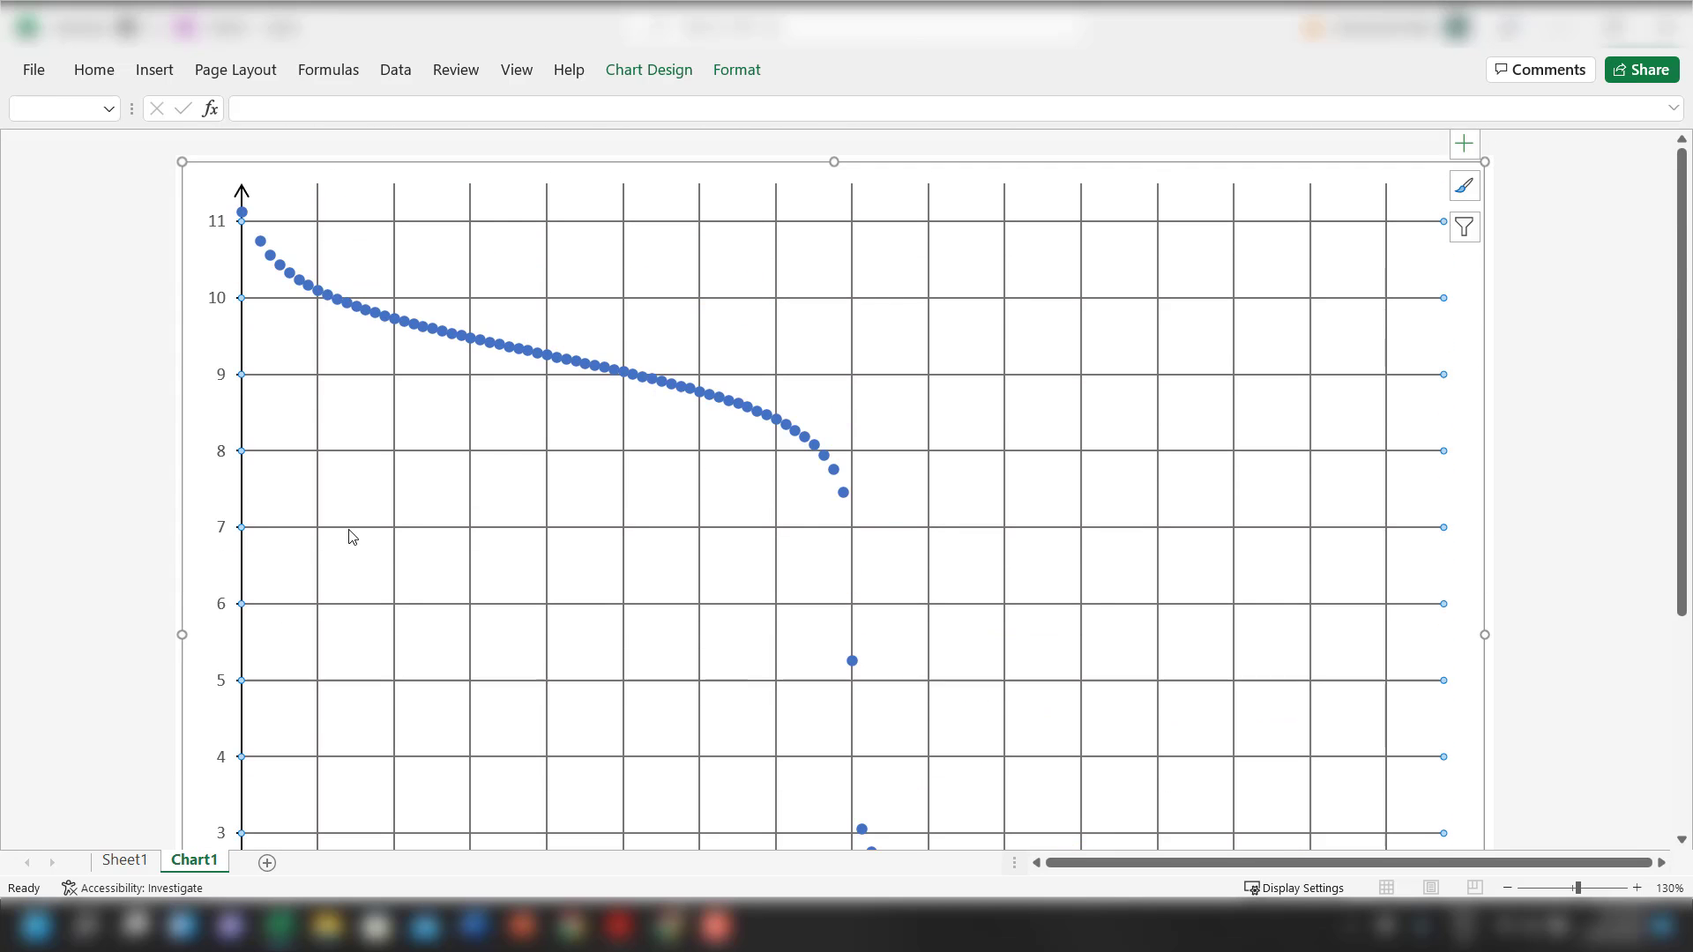
{"action": "right_click", "coordinate": [220, 300]}
{"action": "left_click", "coordinate": [298, 540]}
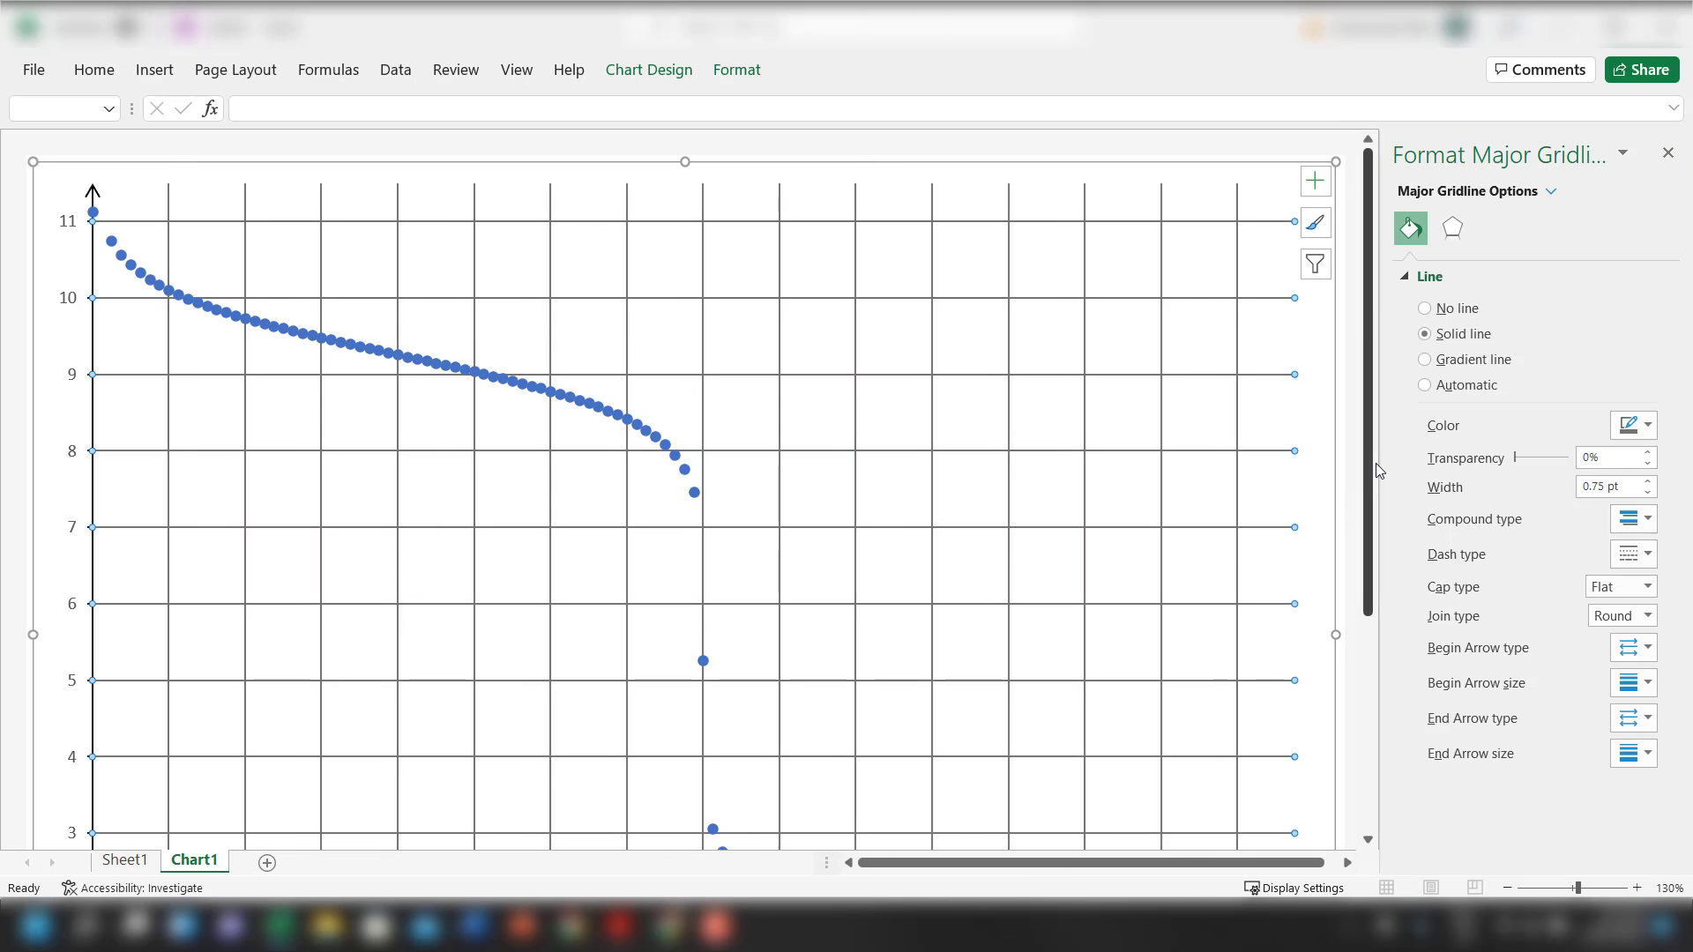
{"action": "double_click", "coordinate": [1600, 458]}
{"action": "type", "text": "20"}
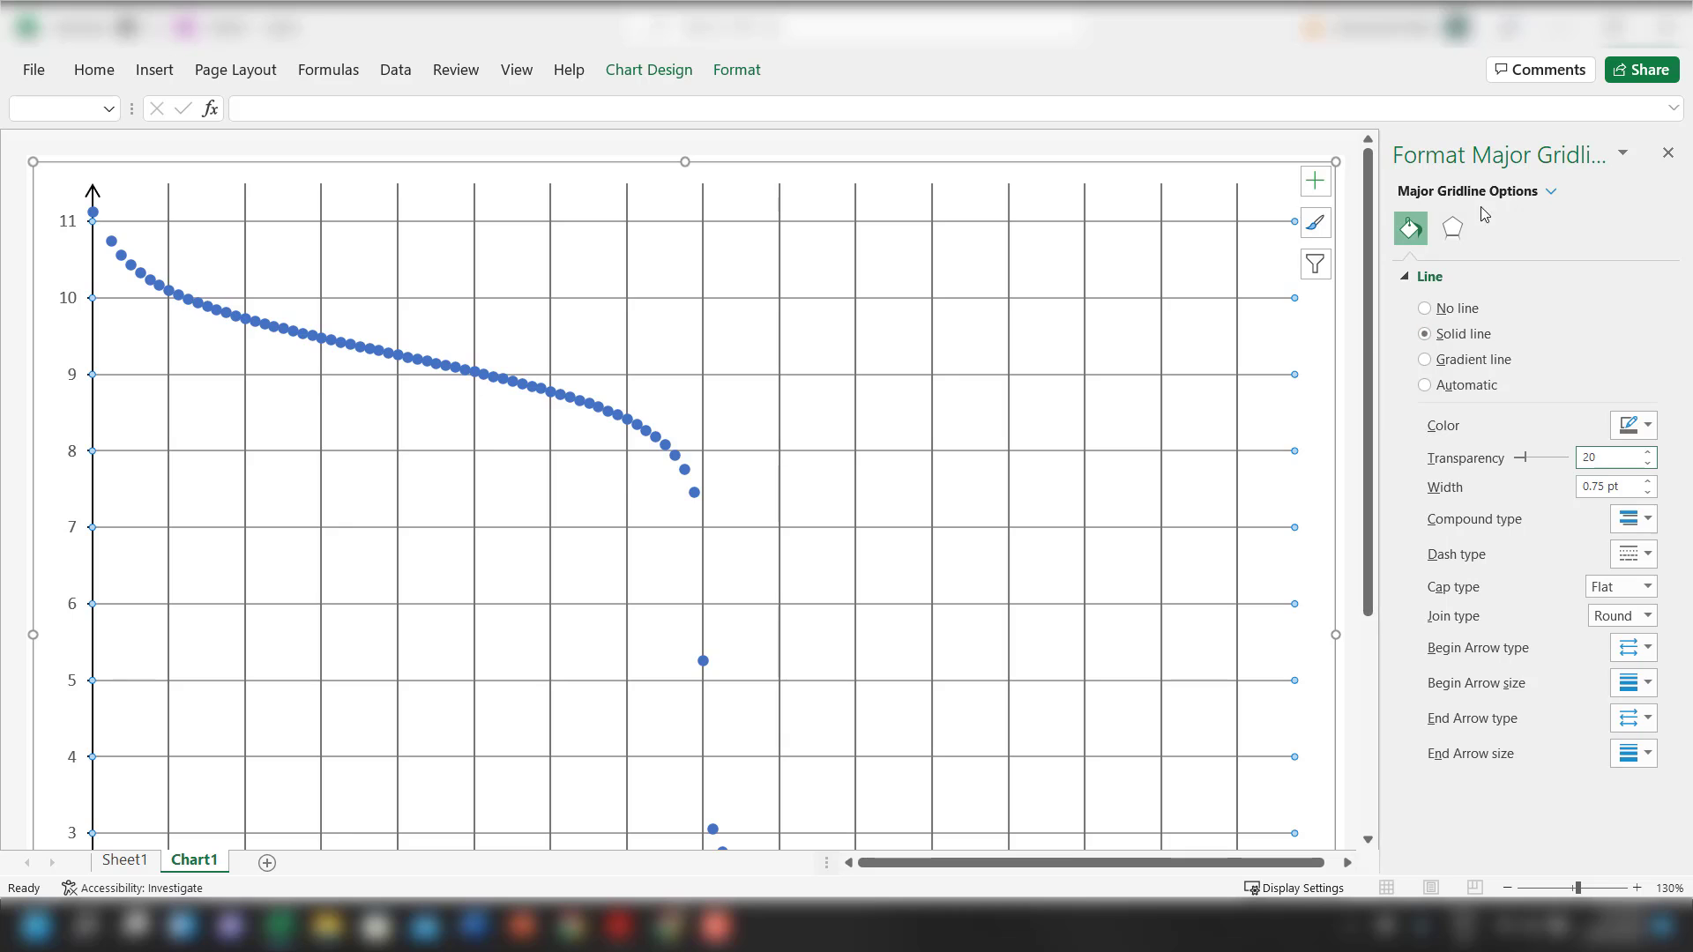
{"action": "key", "text": "Return"}
Set the transparency of the horizontal axis's major gridlines to 20%
{"action": "left_click", "coordinate": [1553, 194]}
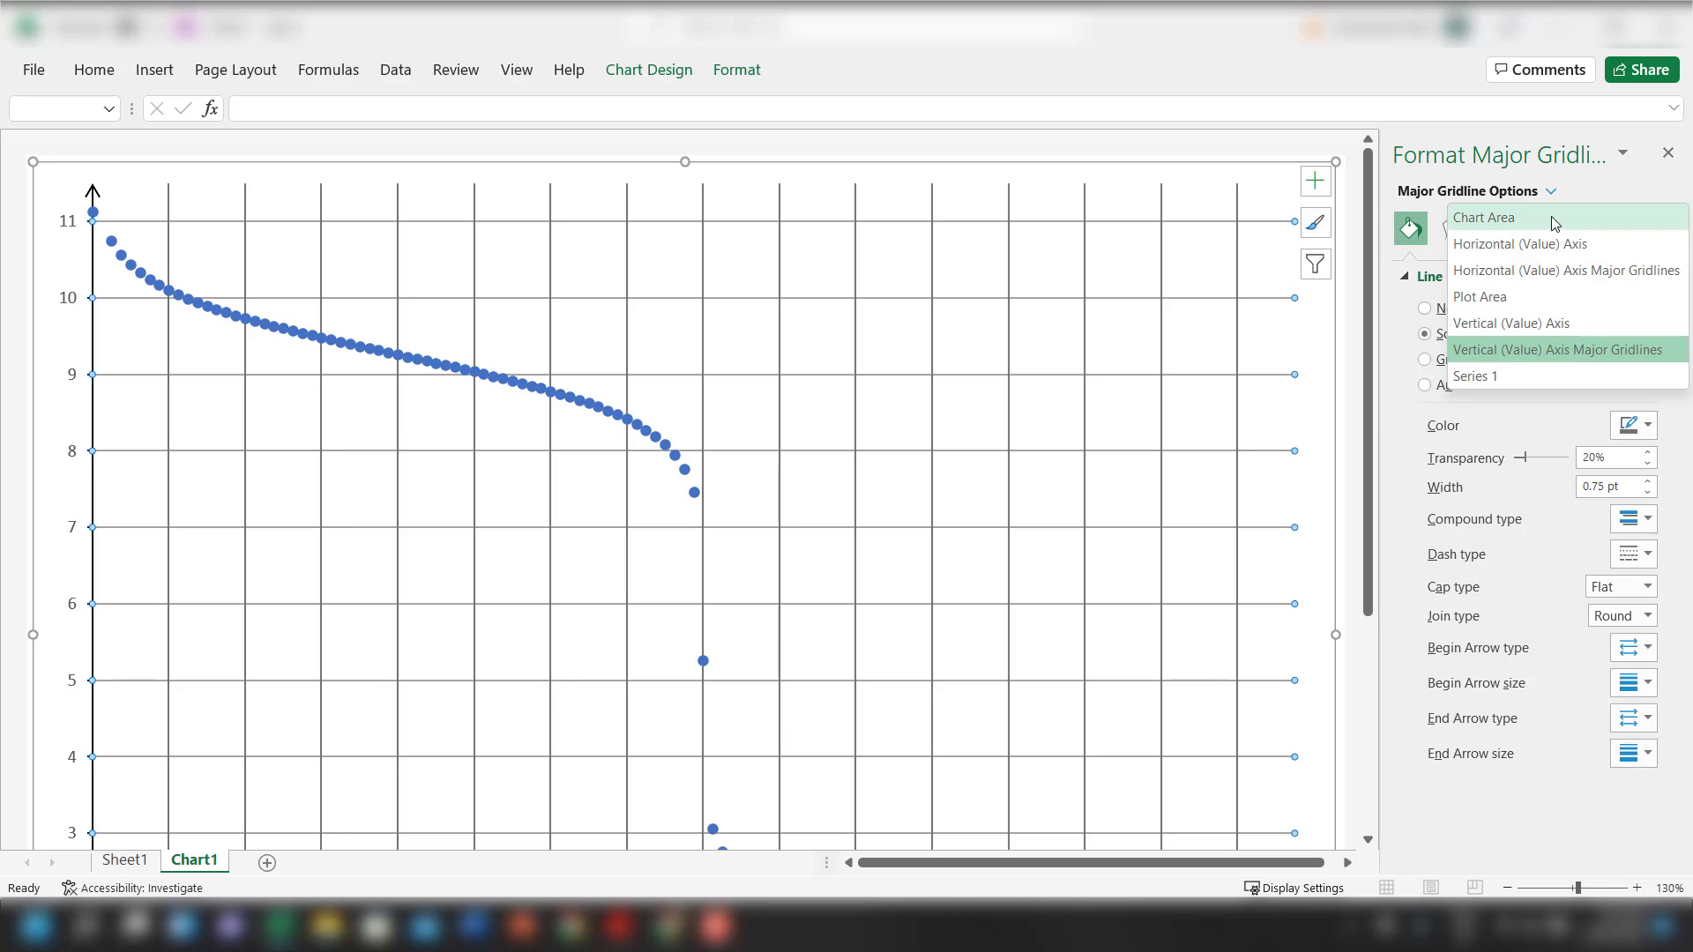
{"action": "left_click", "coordinate": [1556, 268]}
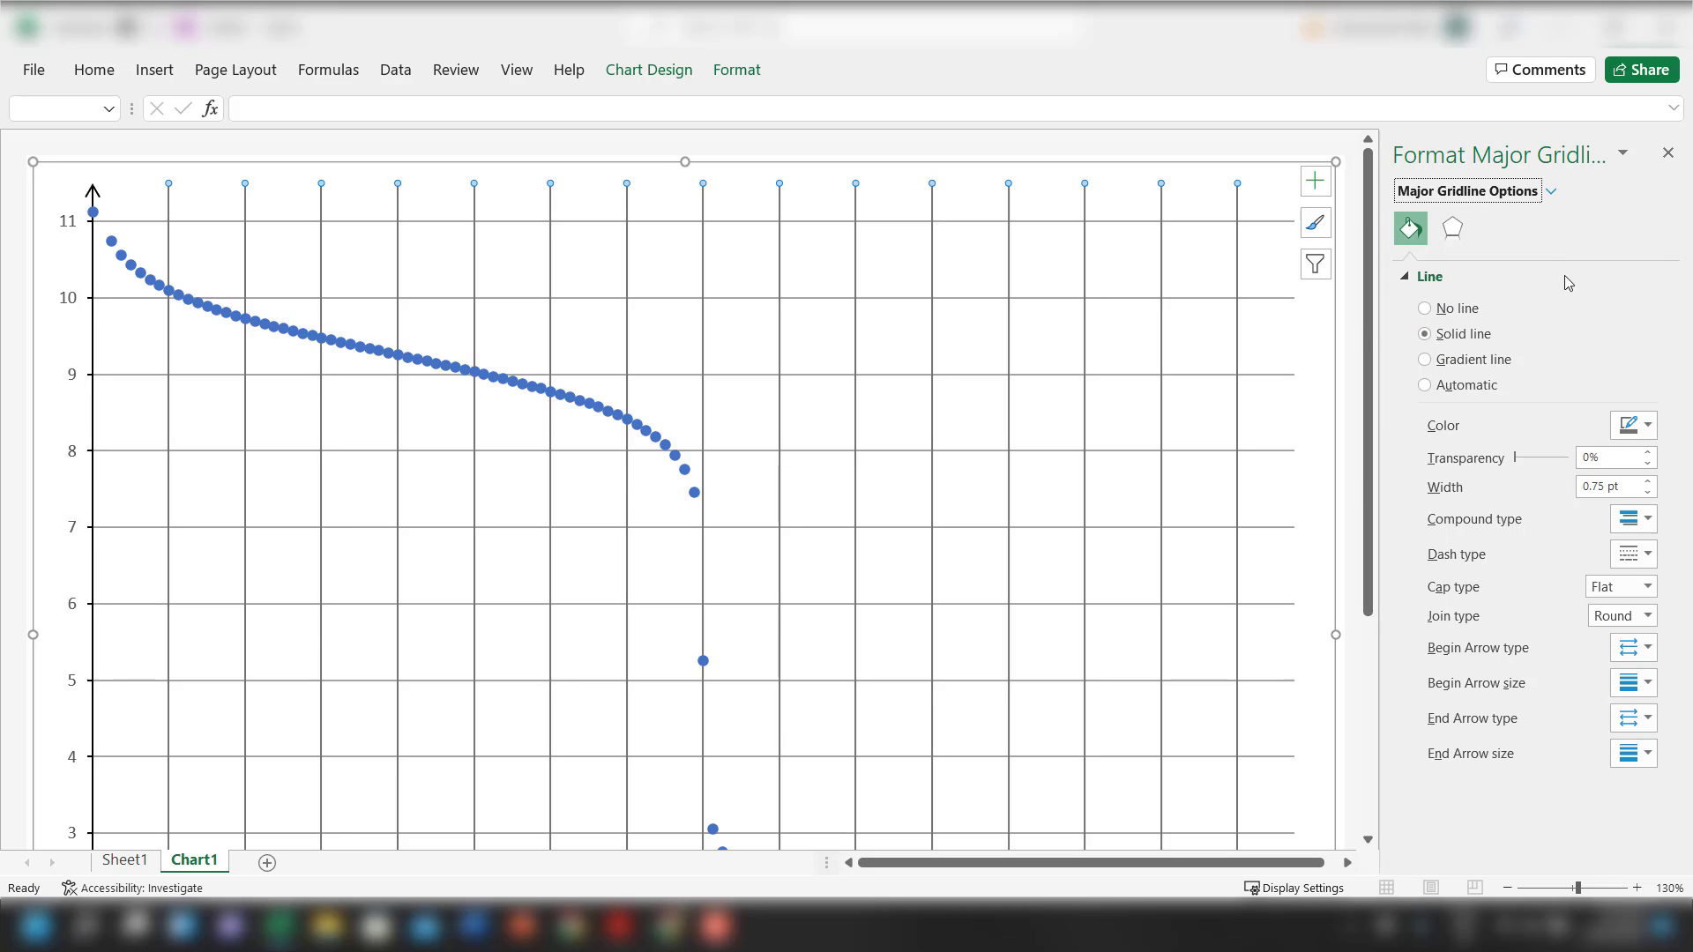
{"action": "double_click", "coordinate": [1600, 458]}
{"action": "type", "text": "20"}
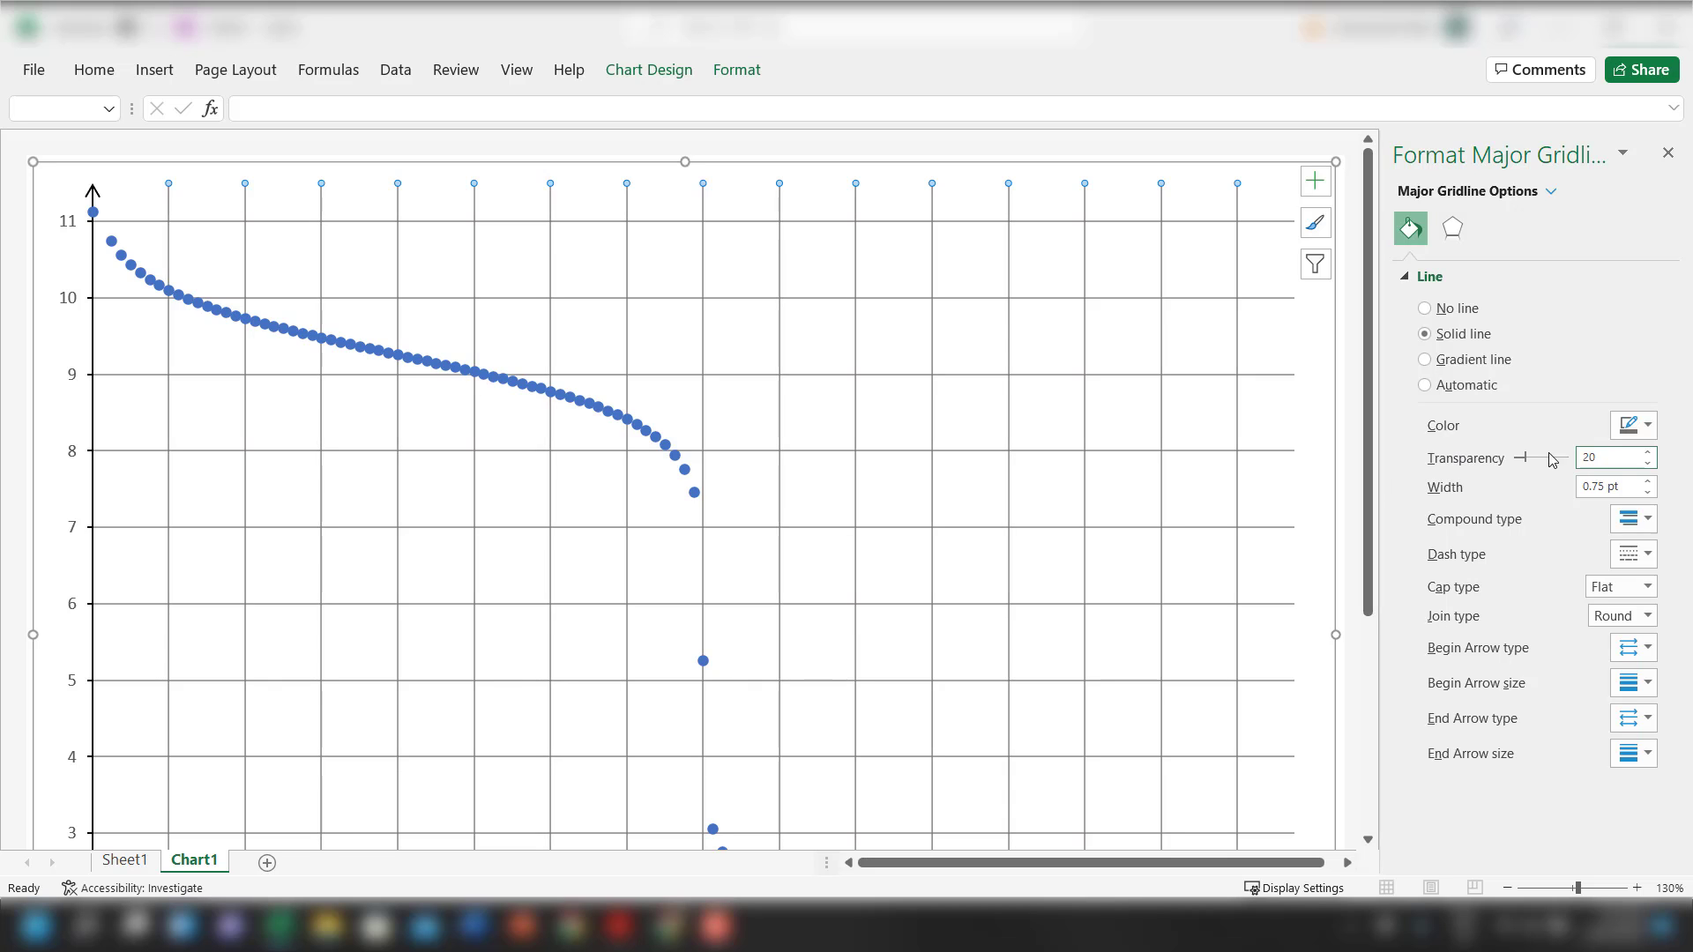
{"action": "left_click", "coordinate": [1668, 154]}
Format the titration data series with a solid line connecting its points
{"action": "scroll", "coordinate": [1294, 678], "scroll_direction": "down", "scroll_amount": 3}
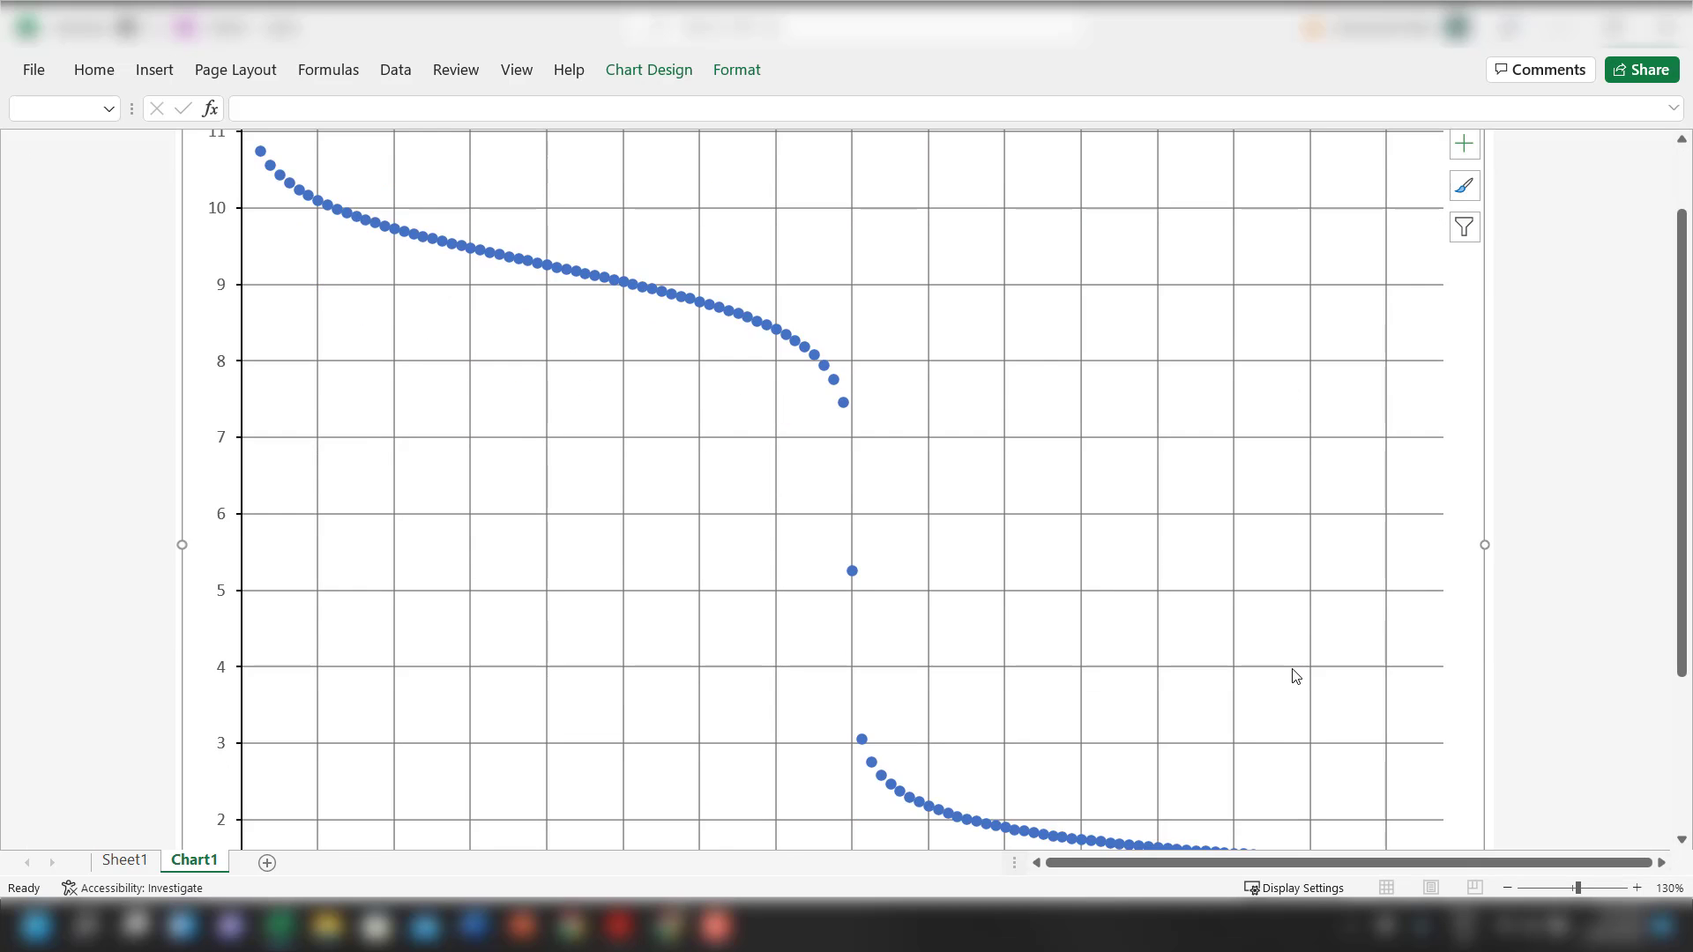
{"action": "scroll", "coordinate": [1294, 677], "scroll_direction": "up", "scroll_amount": 3}
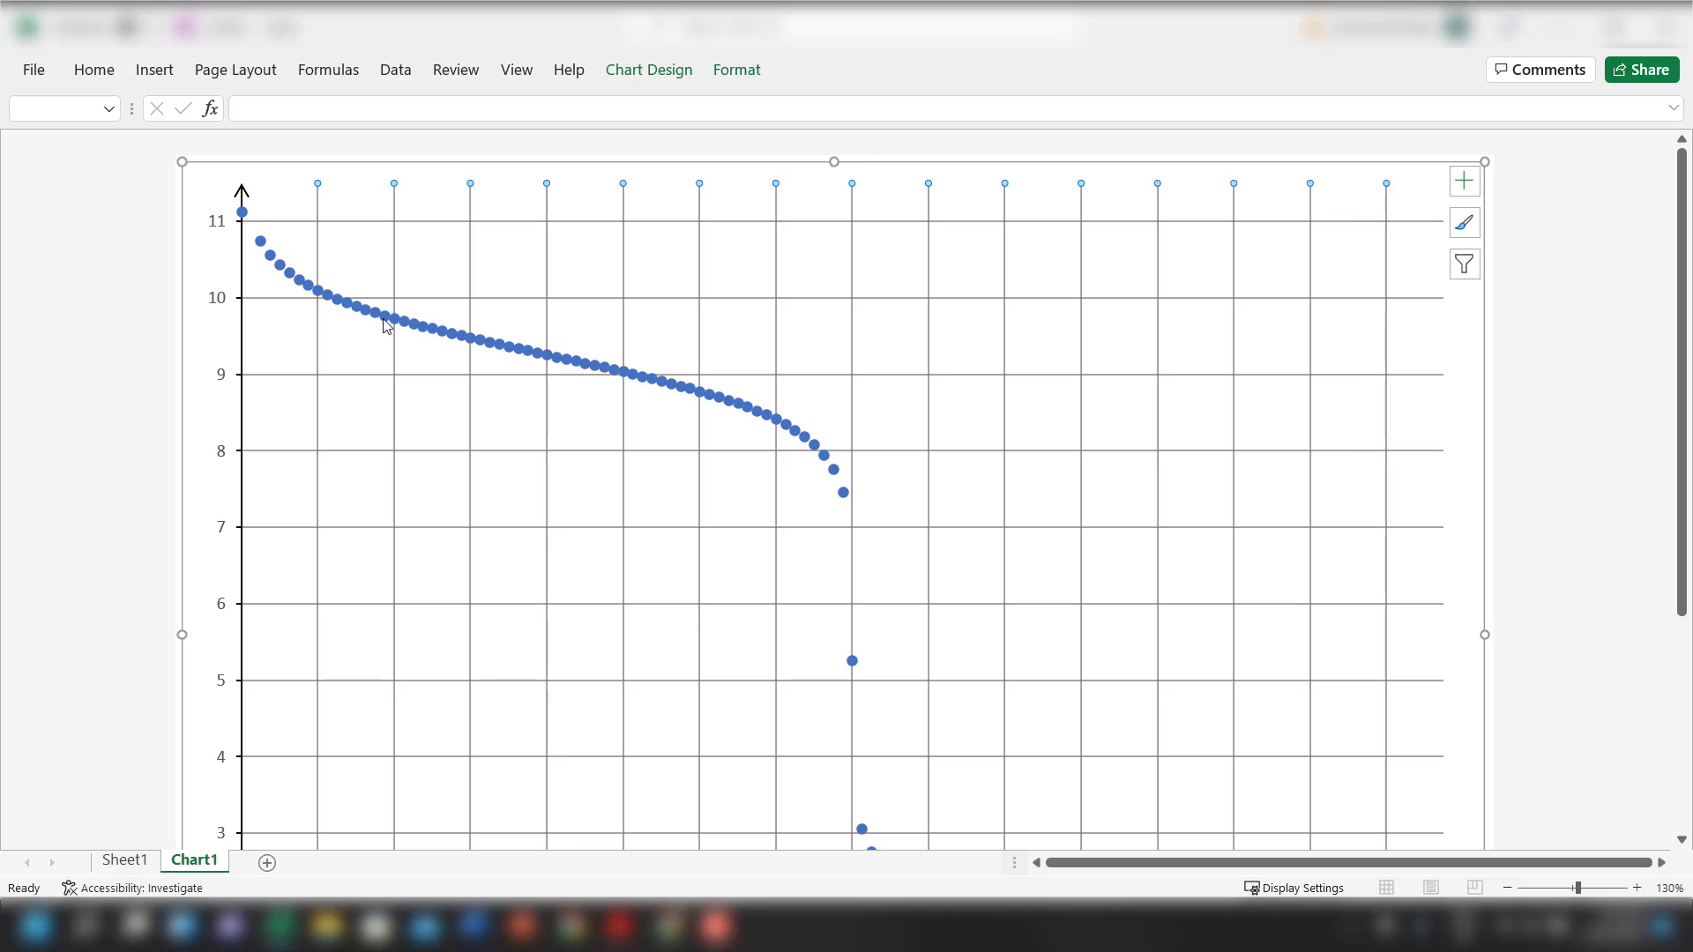
{"action": "right_click", "coordinate": [383, 323]}
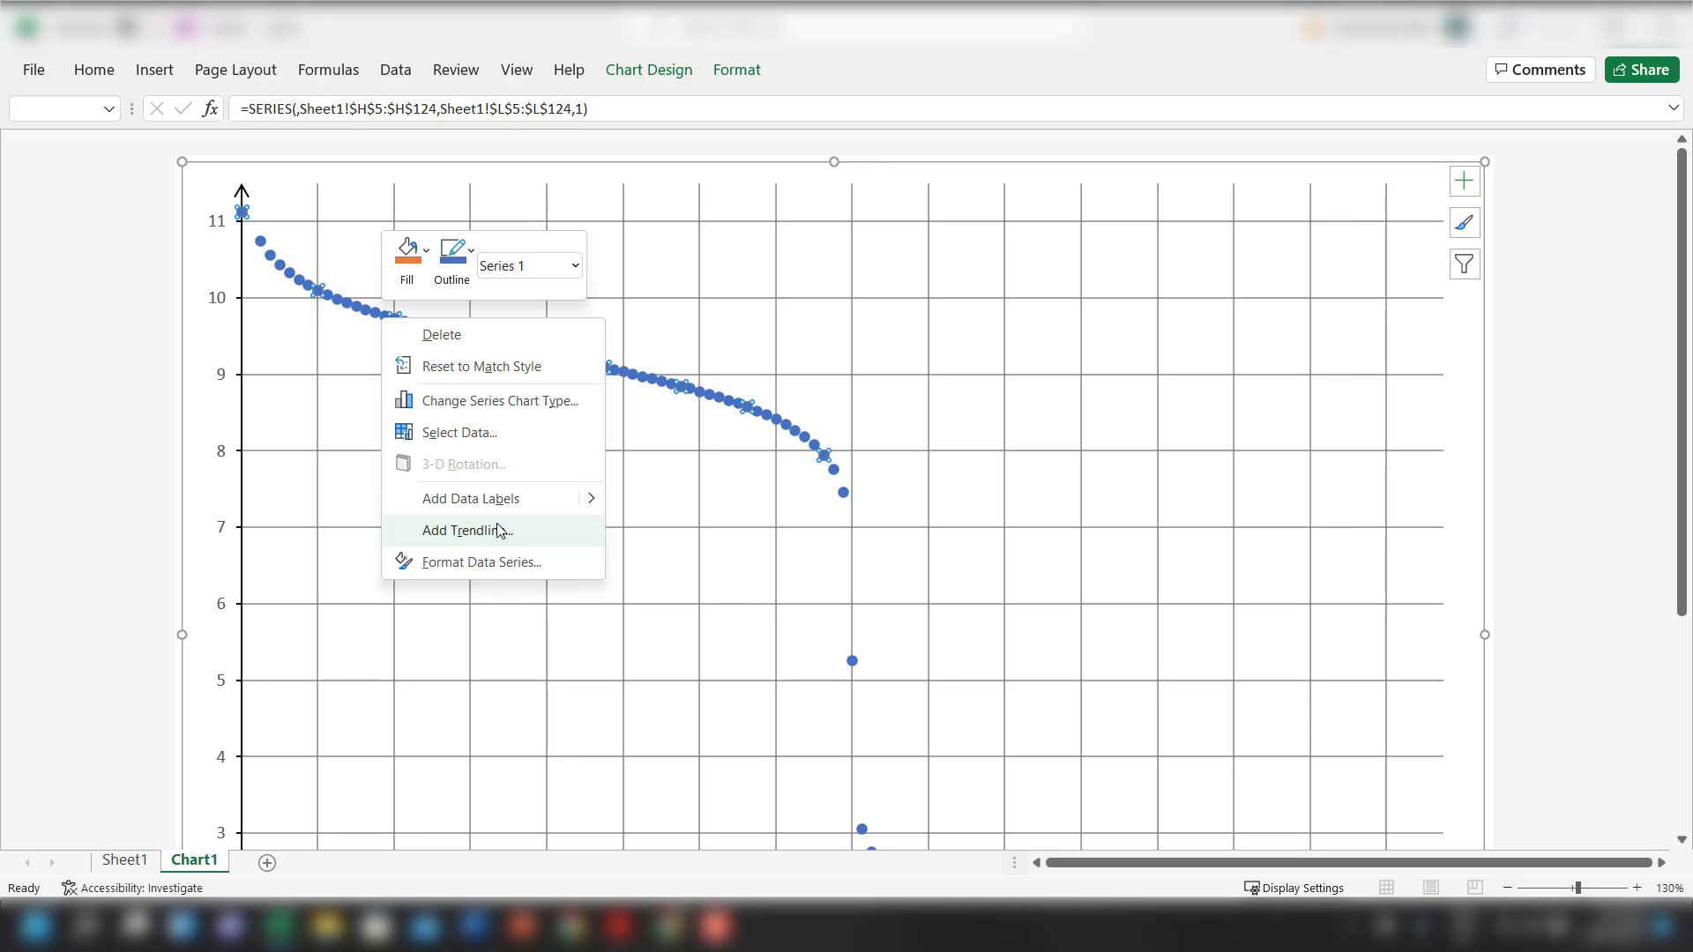
{"action": "left_click", "coordinate": [525, 562]}
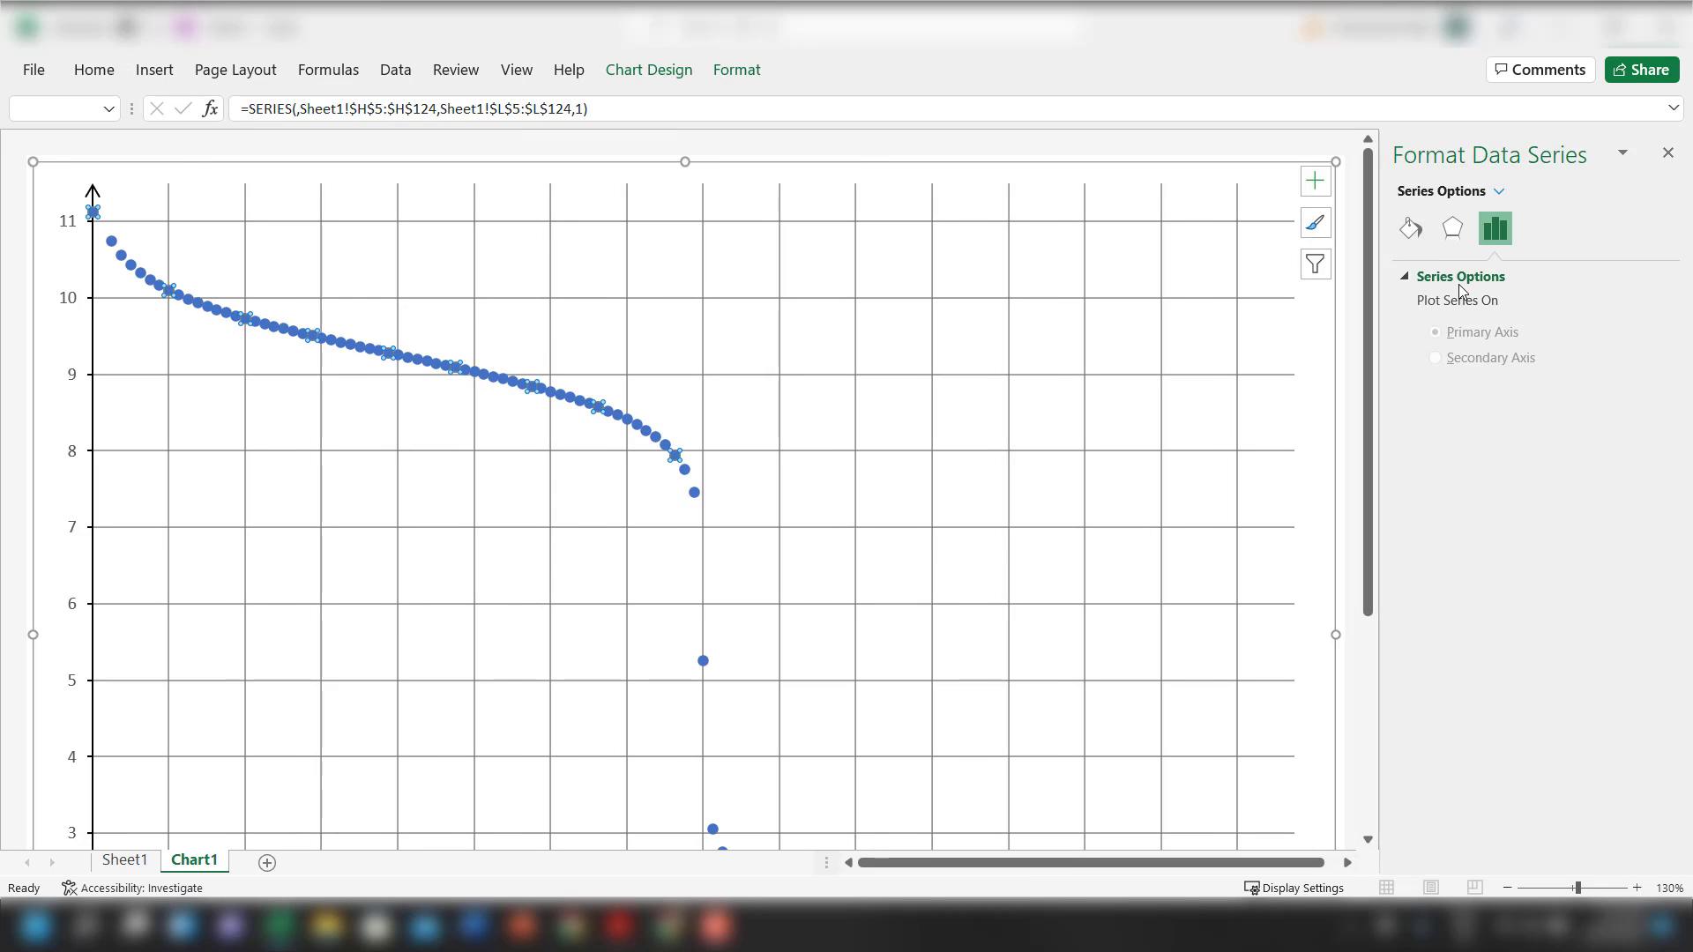
{"action": "left_click", "coordinate": [1411, 228]}
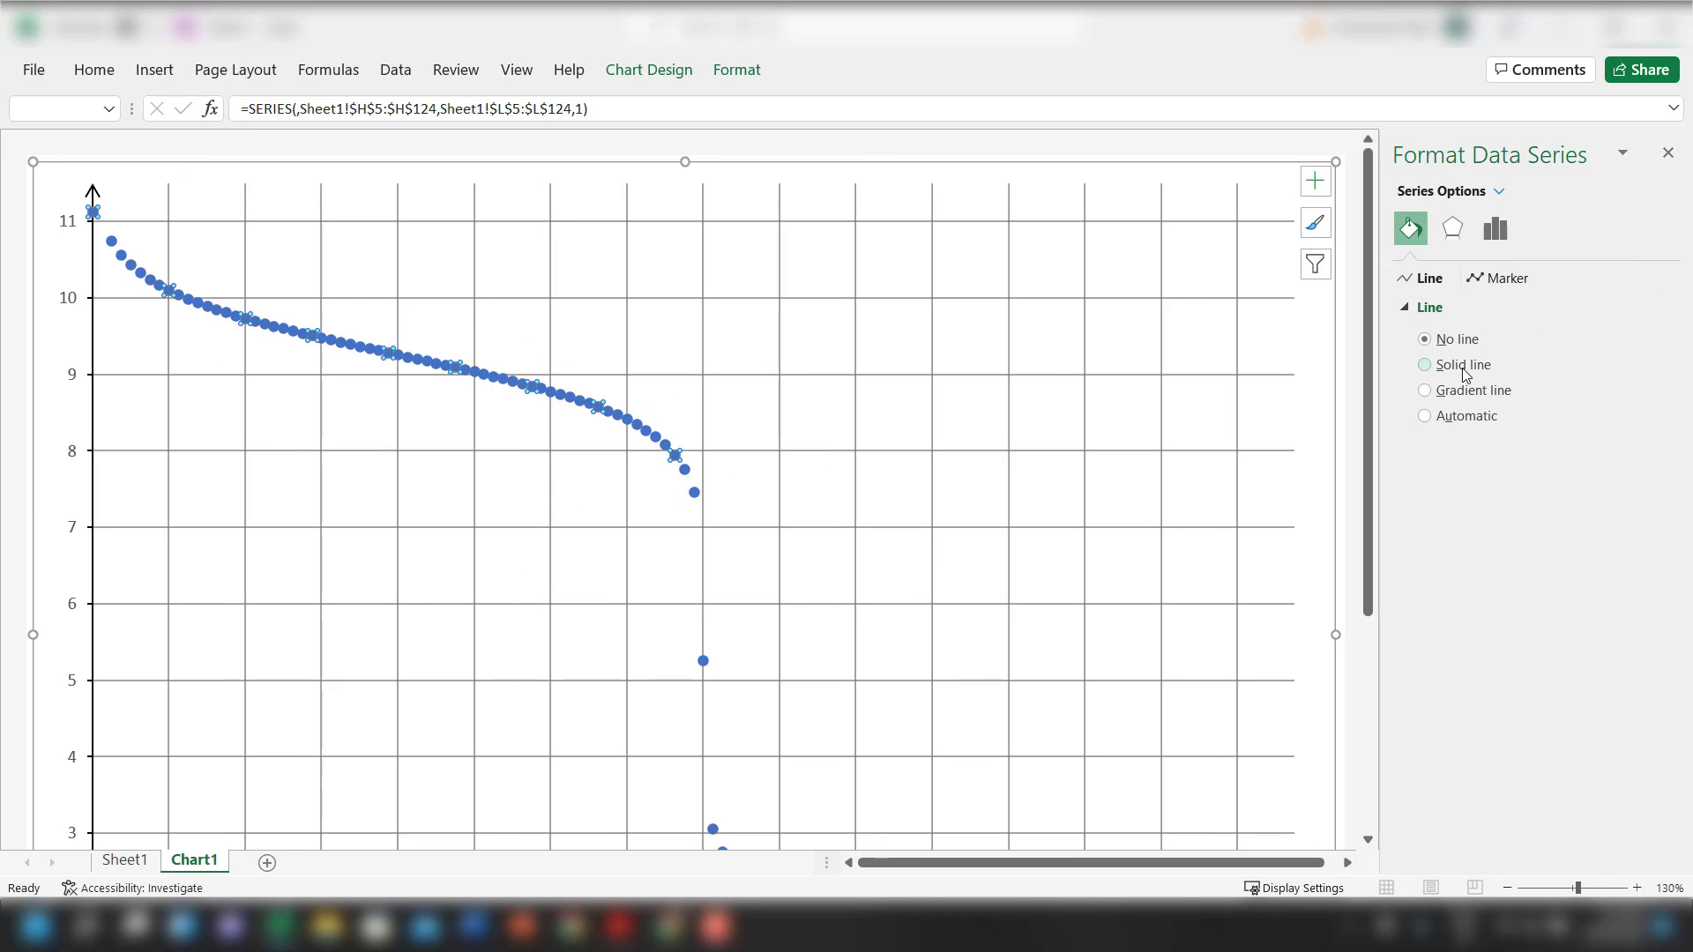
{"action": "left_click", "coordinate": [1463, 368]}
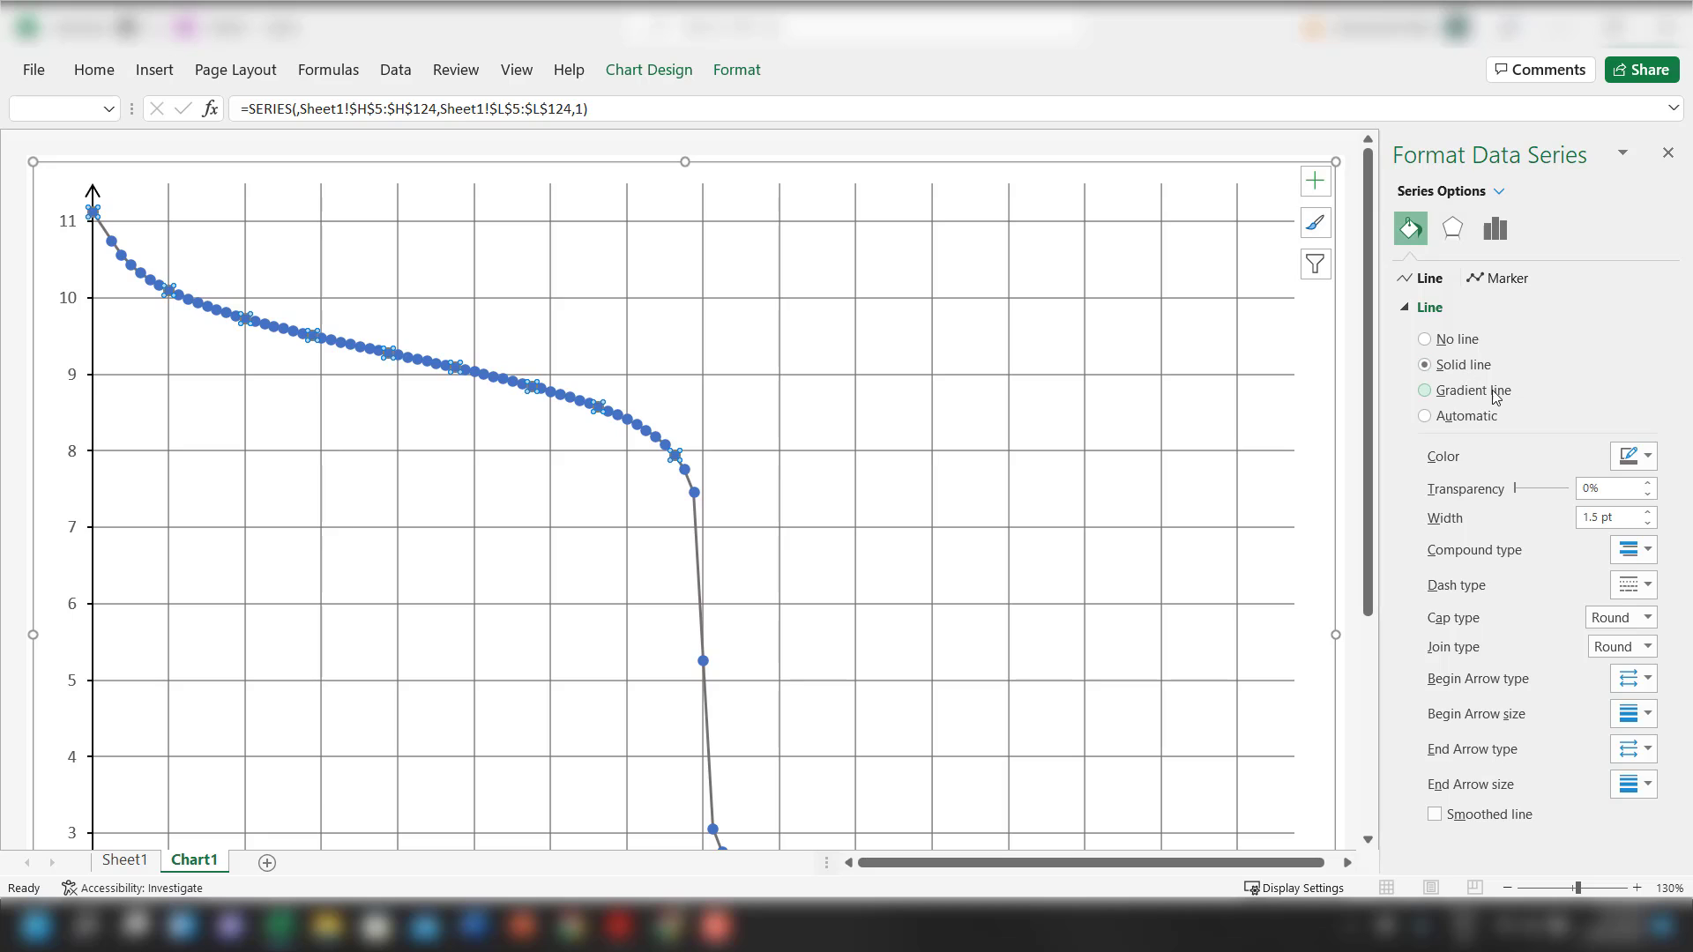
{"action": "scroll", "coordinate": [1222, 489], "scroll_direction": "down", "scroll_amount": 2}
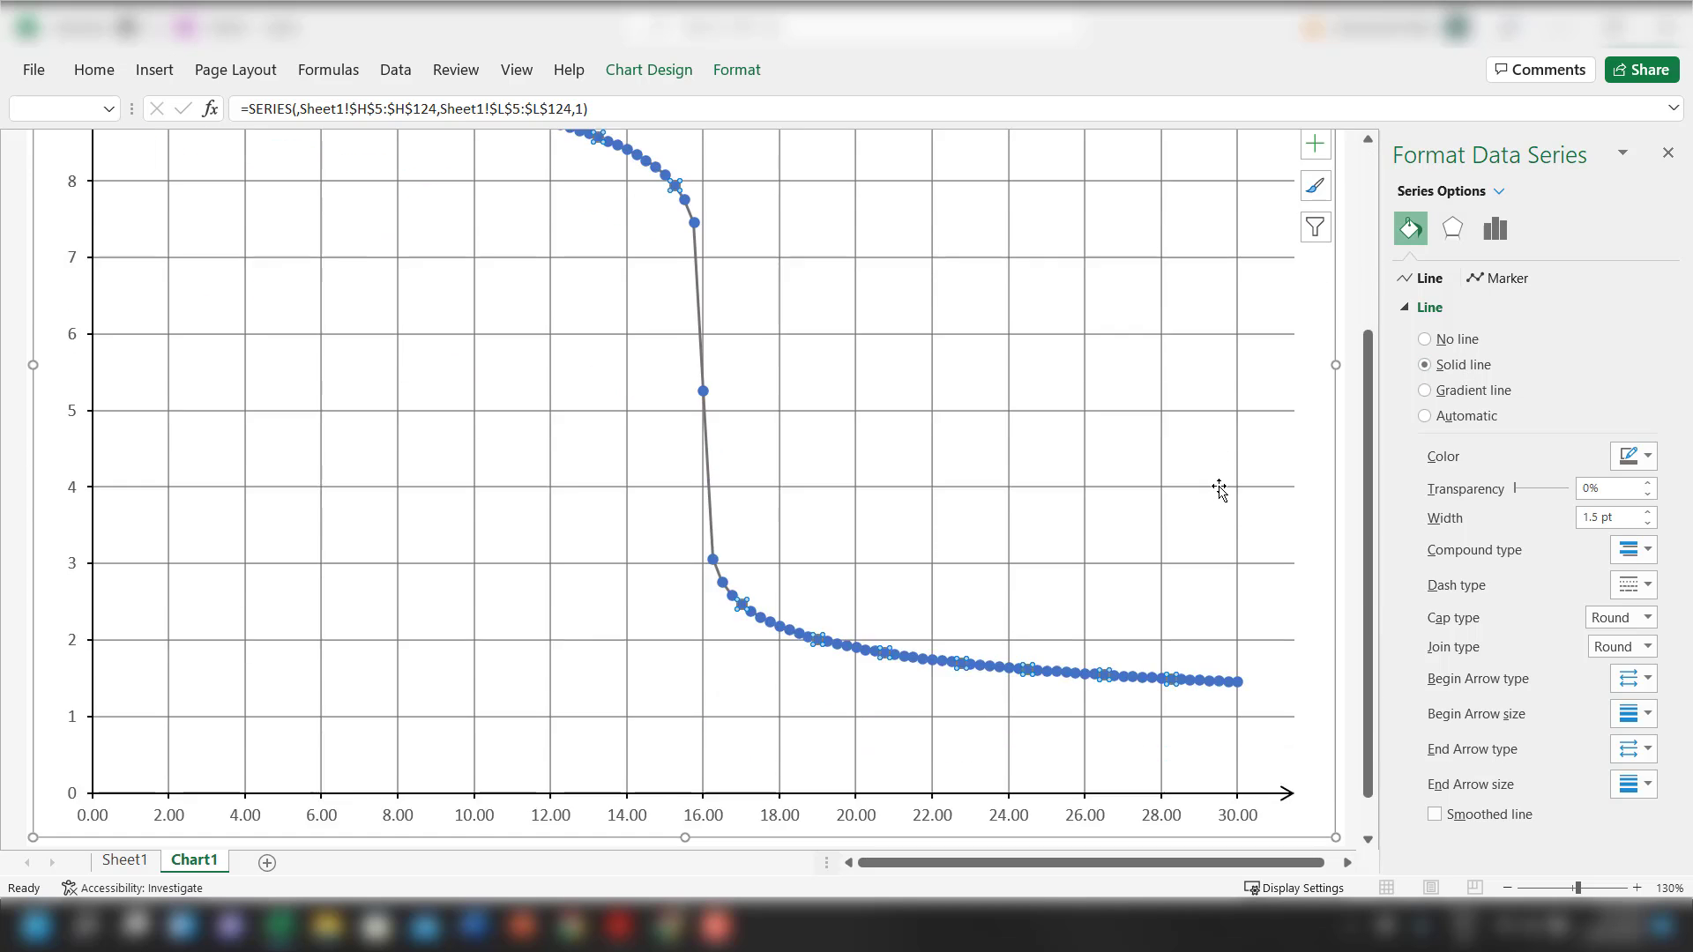
{"action": "scroll", "coordinate": [1219, 487], "scroll_direction": "up", "scroll_amount": 1}
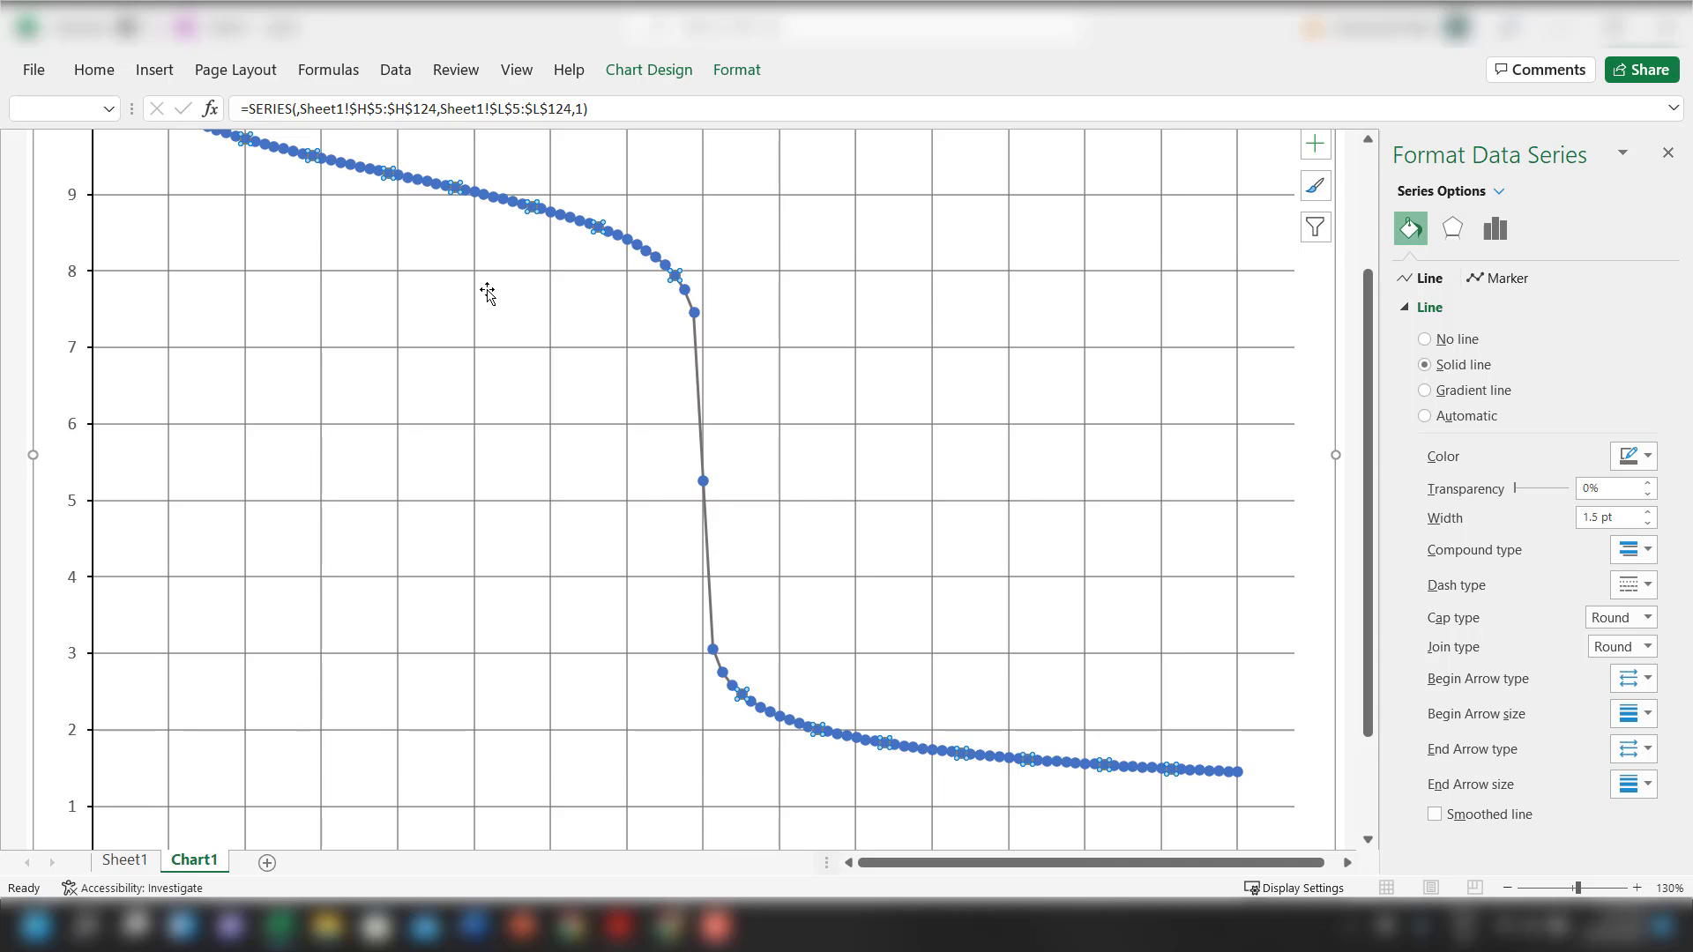
{"action": "scroll", "coordinate": [548, 320], "scroll_direction": "up", "scroll_amount": 1}
Check the curve style in the exam paper's Fig. 2.1 and remove the data series' markers by setting them to None
{"action": "left_click", "coordinate": [1504, 281]}
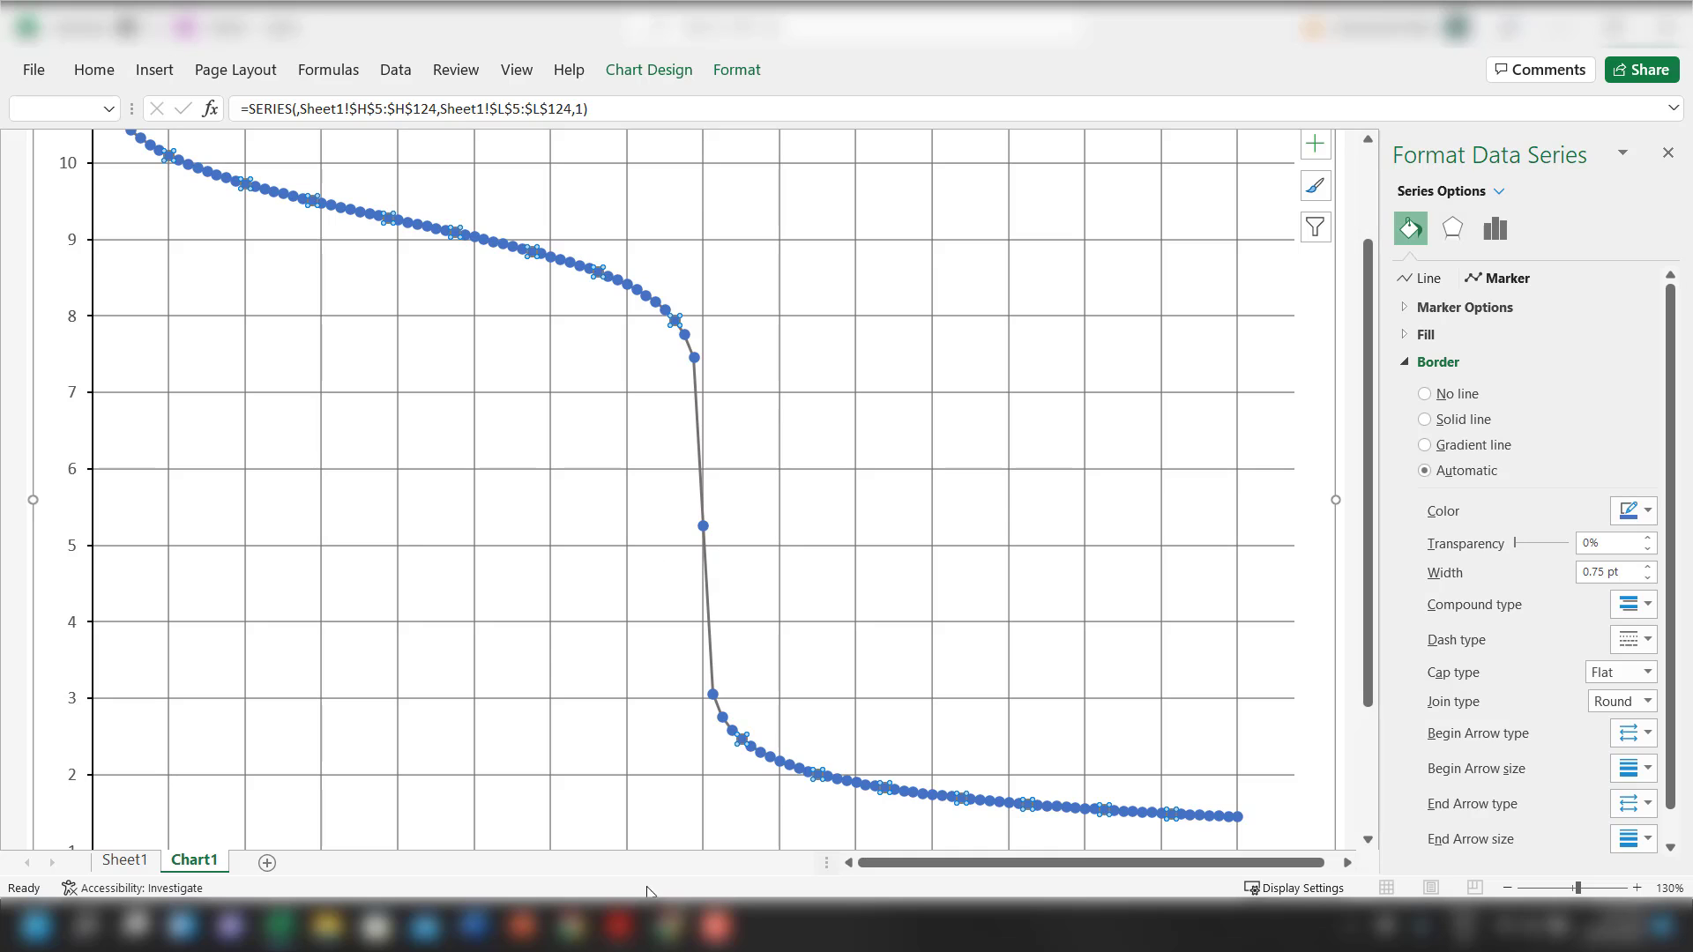
{"action": "left_click", "coordinate": [620, 926]}
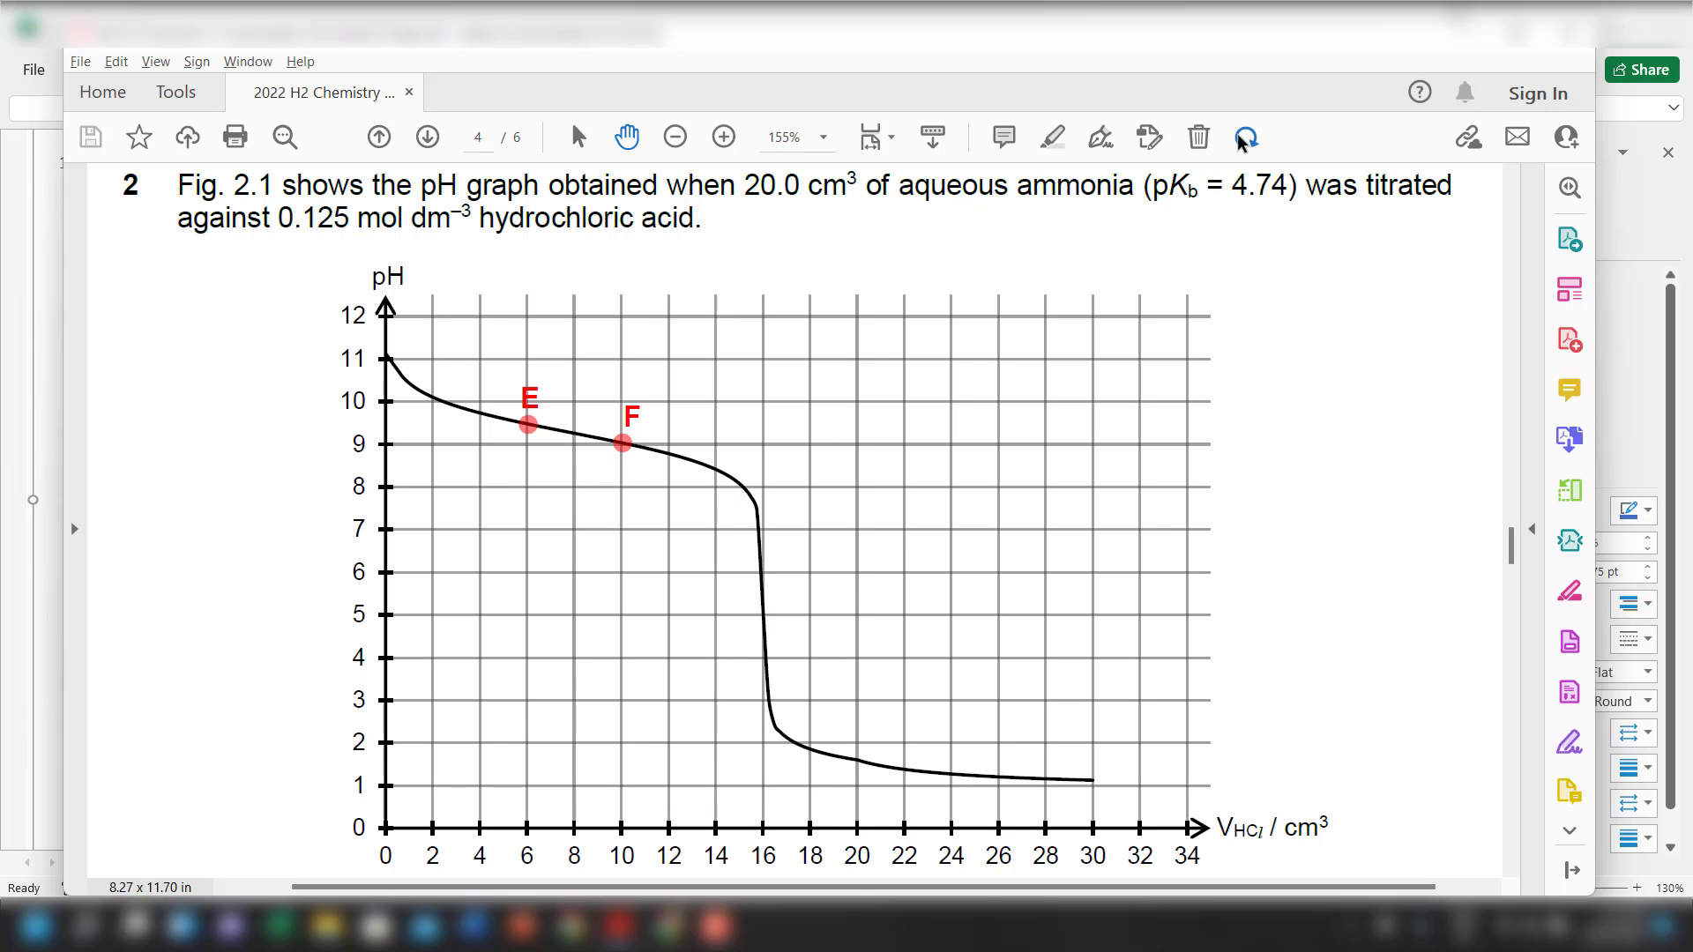
{"action": "left_click", "coordinate": [1467, 40]}
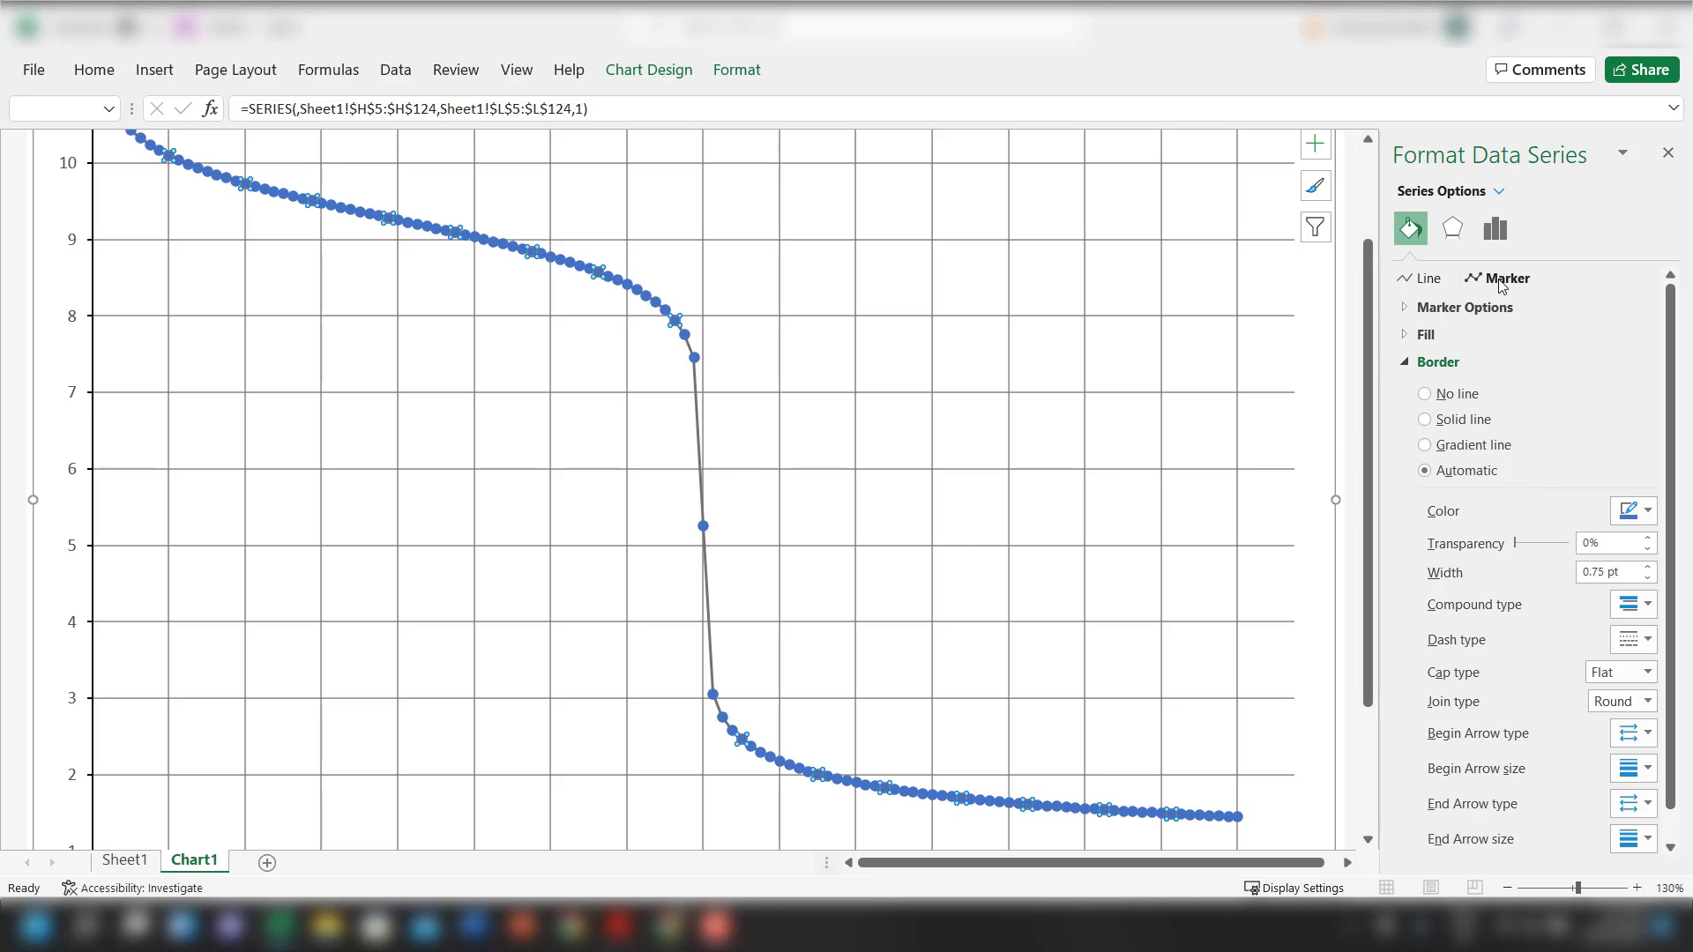
{"action": "left_click", "coordinate": [1453, 393]}
{"action": "left_click", "coordinate": [1453, 307]}
{"action": "left_click", "coordinate": [1457, 364]}
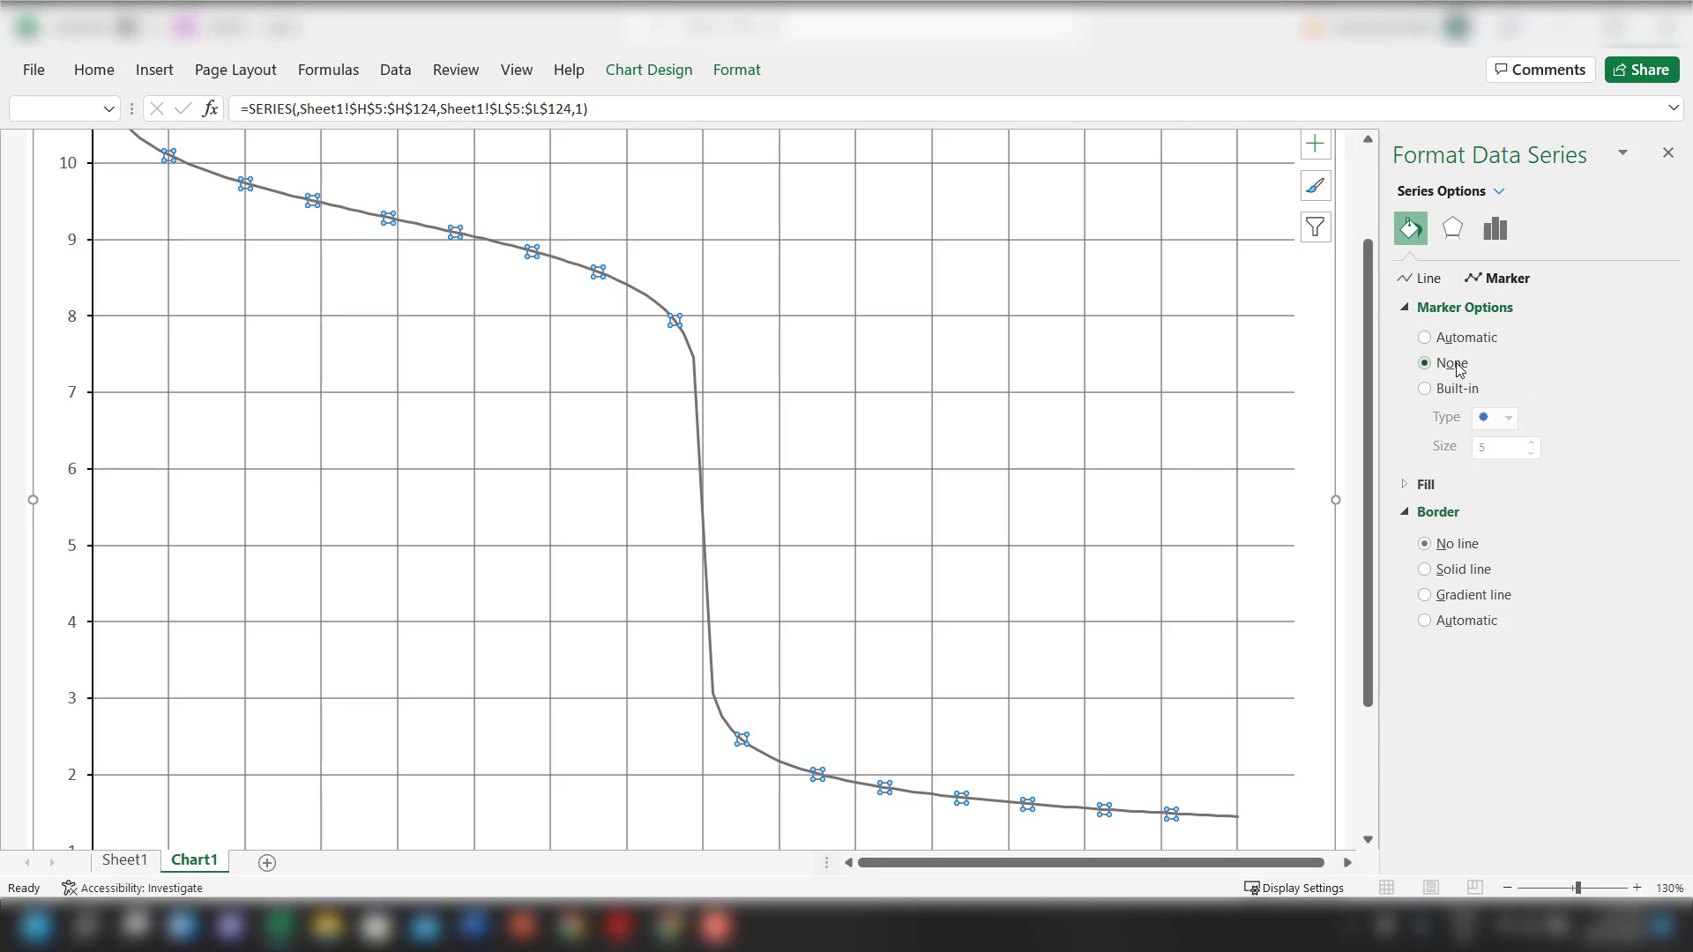
{"action": "left_click", "coordinate": [1670, 155]}
Change the titration curve's line color to pure blue from the standard color palette
{"action": "scroll", "coordinate": [1584, 555], "scroll_direction": "down", "scroll_amount": 3}
{"action": "scroll", "coordinate": [874, 470], "scroll_direction": "up", "scroll_amount": 1}
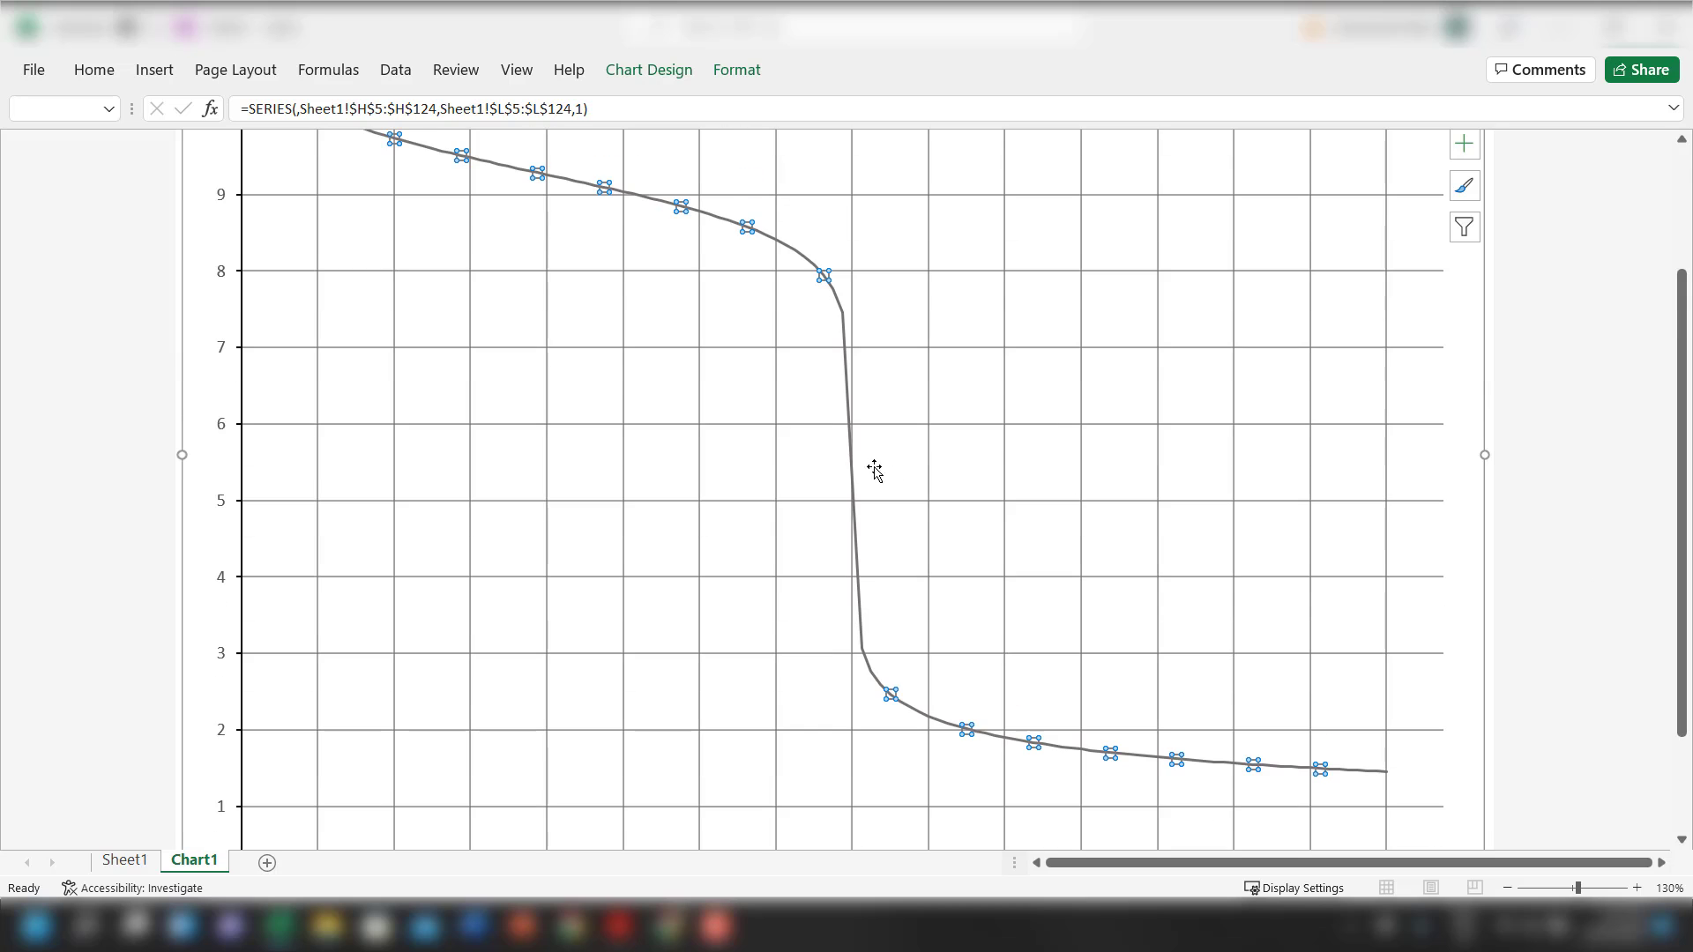
{"action": "right_click", "coordinate": [853, 464]}
{"action": "left_click", "coordinate": [940, 710]}
{"action": "left_click", "coordinate": [1411, 229]}
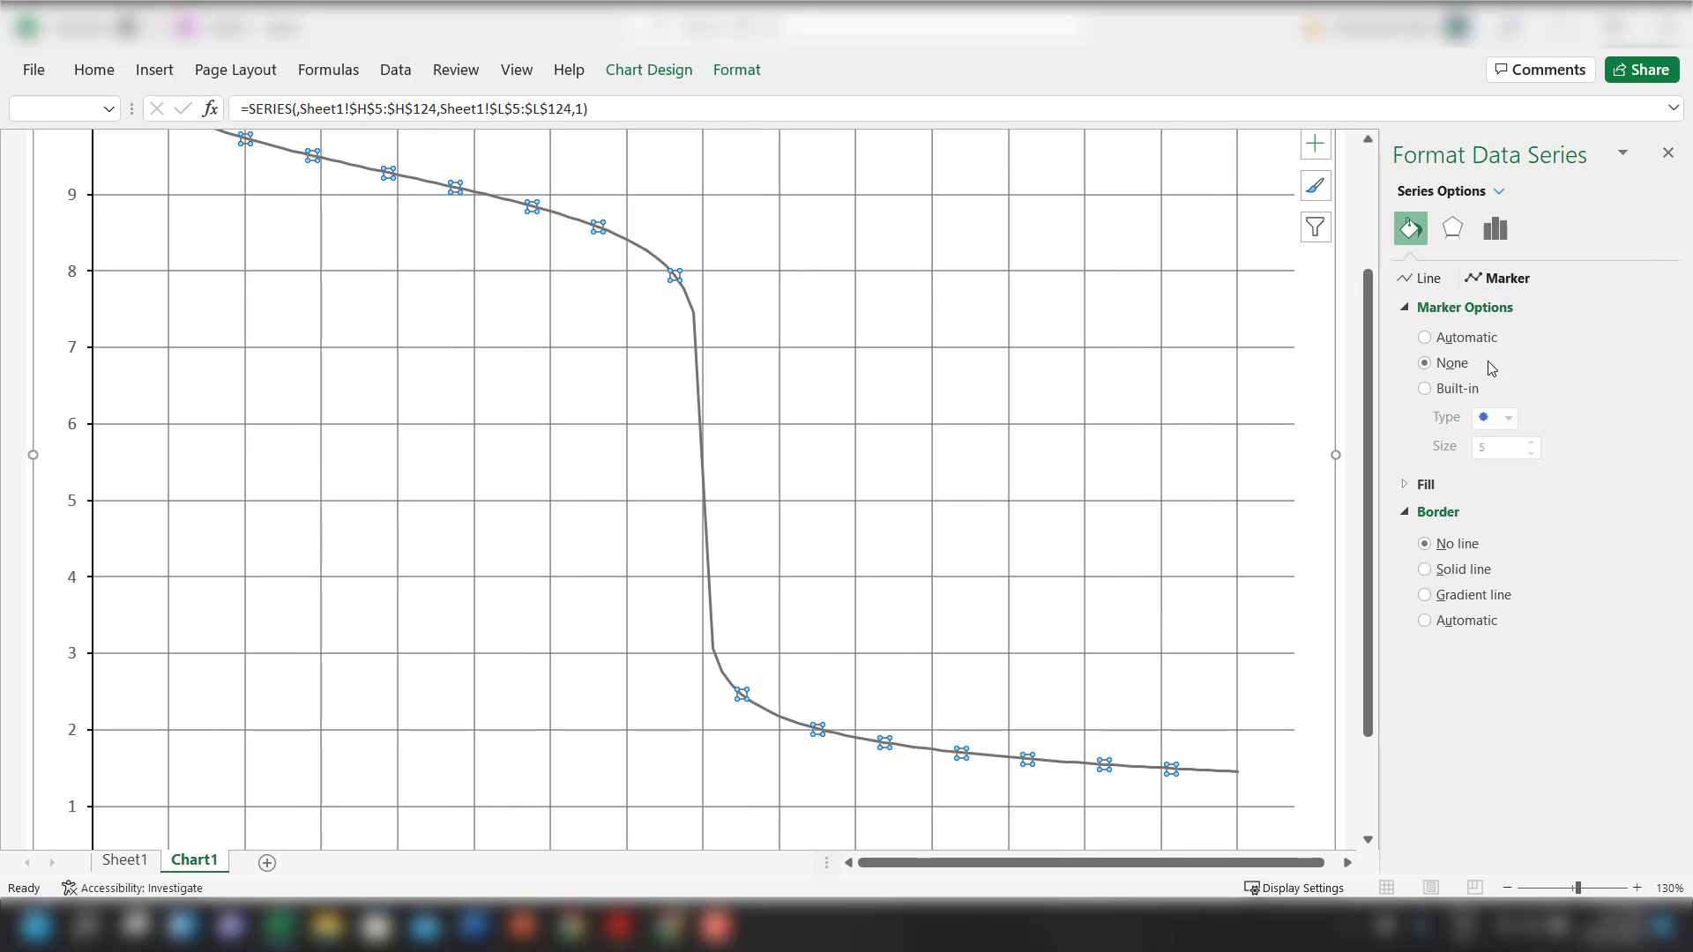
{"action": "left_click", "coordinate": [1423, 279]}
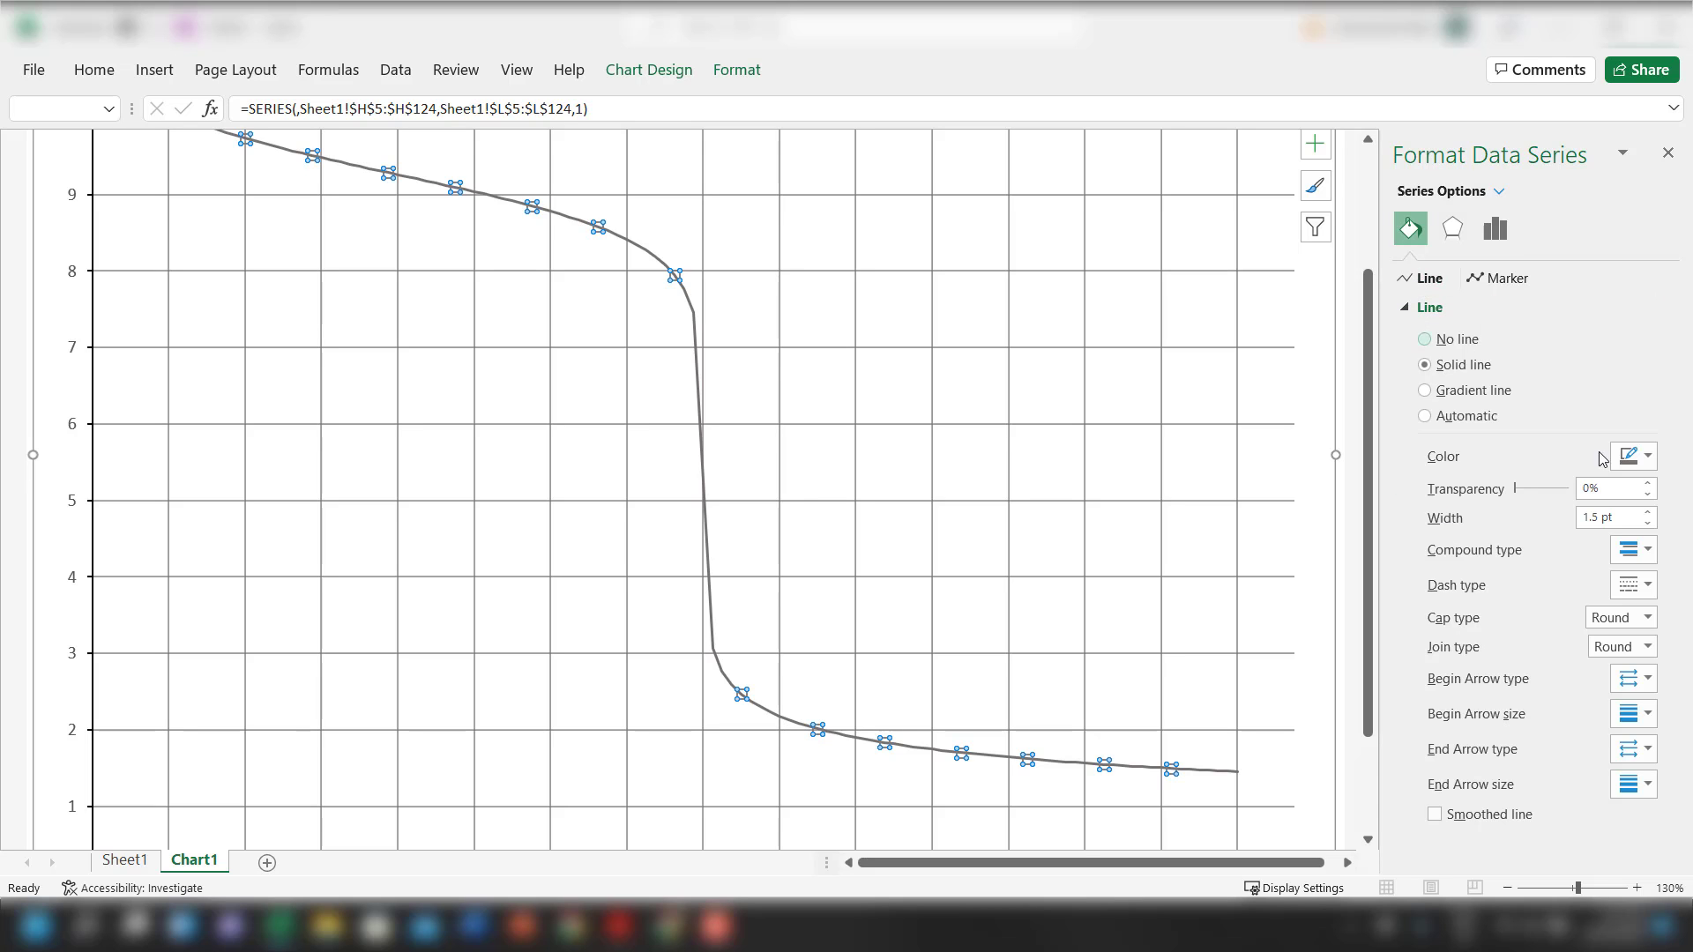
{"action": "left_click", "coordinate": [1638, 456]}
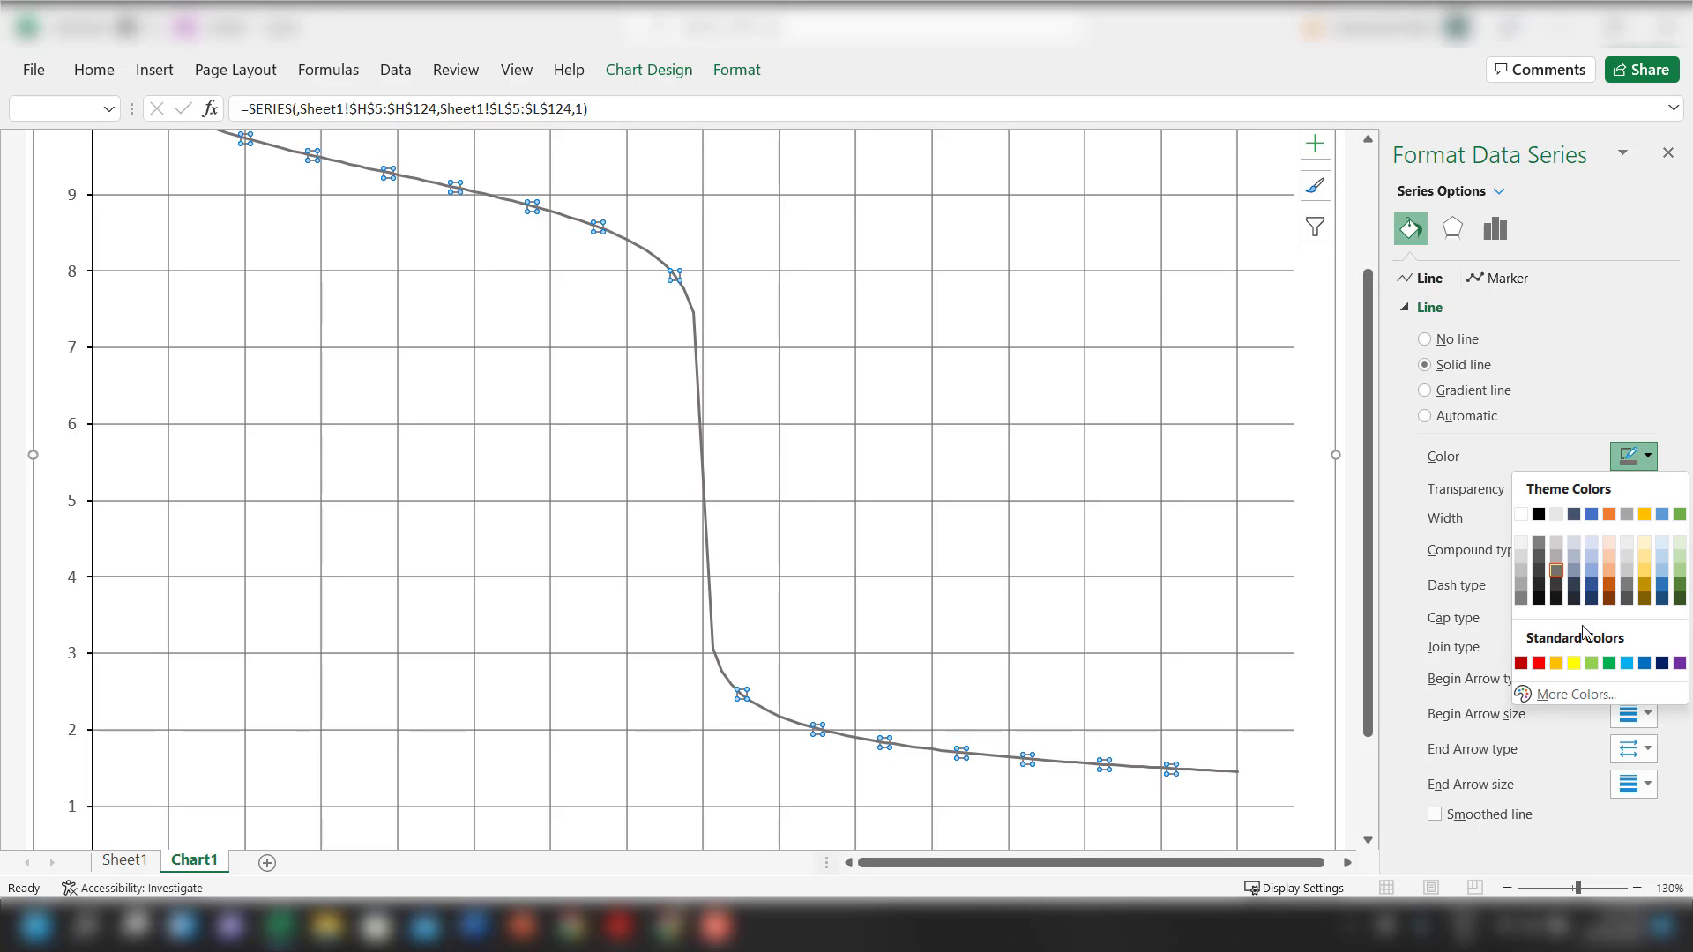
{"action": "left_click", "coordinate": [1576, 695]}
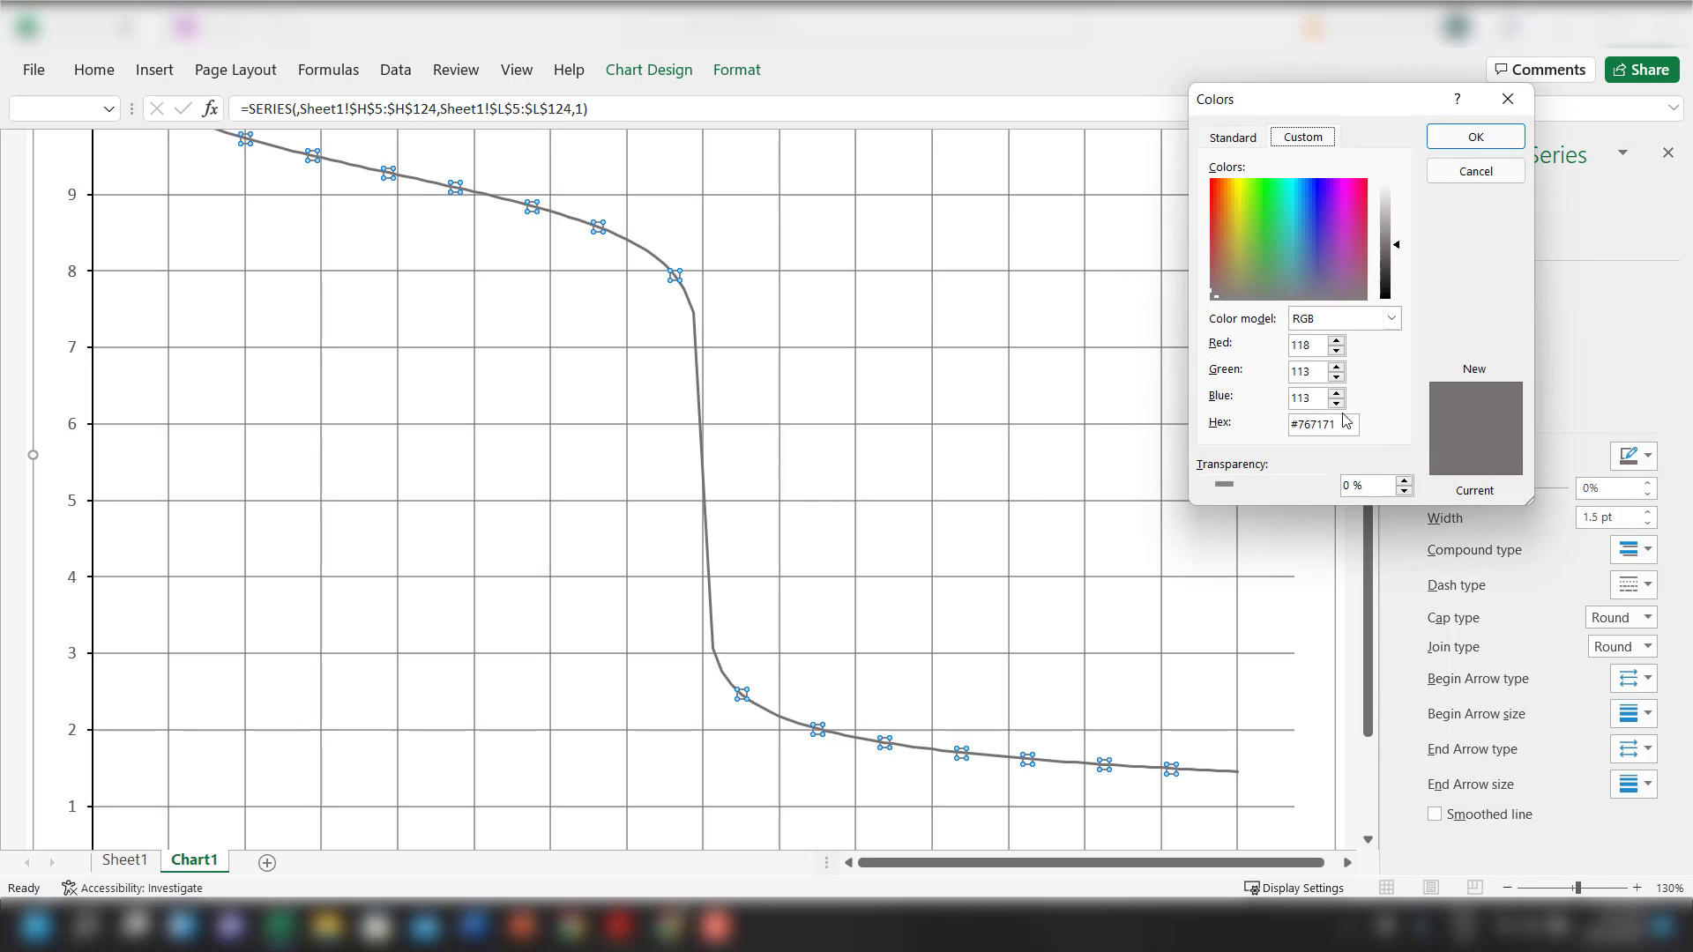
{"action": "left_click", "coordinate": [1242, 143]}
{"action": "left_click", "coordinate": [1311, 199]}
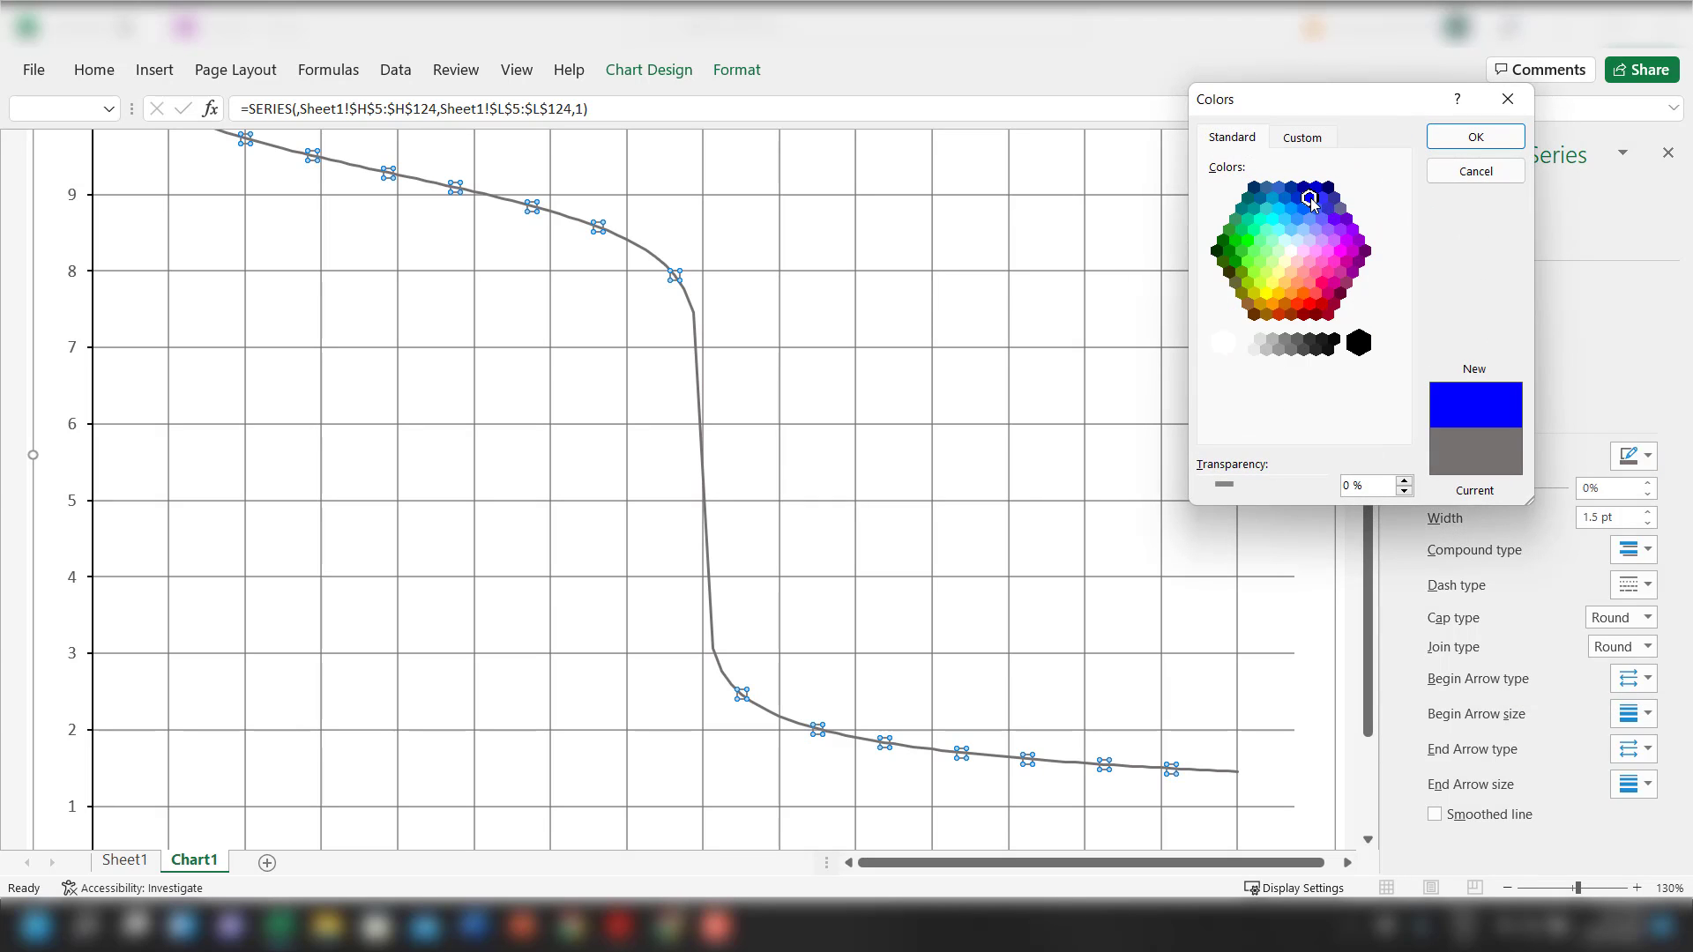
{"action": "left_click", "coordinate": [1475, 137]}
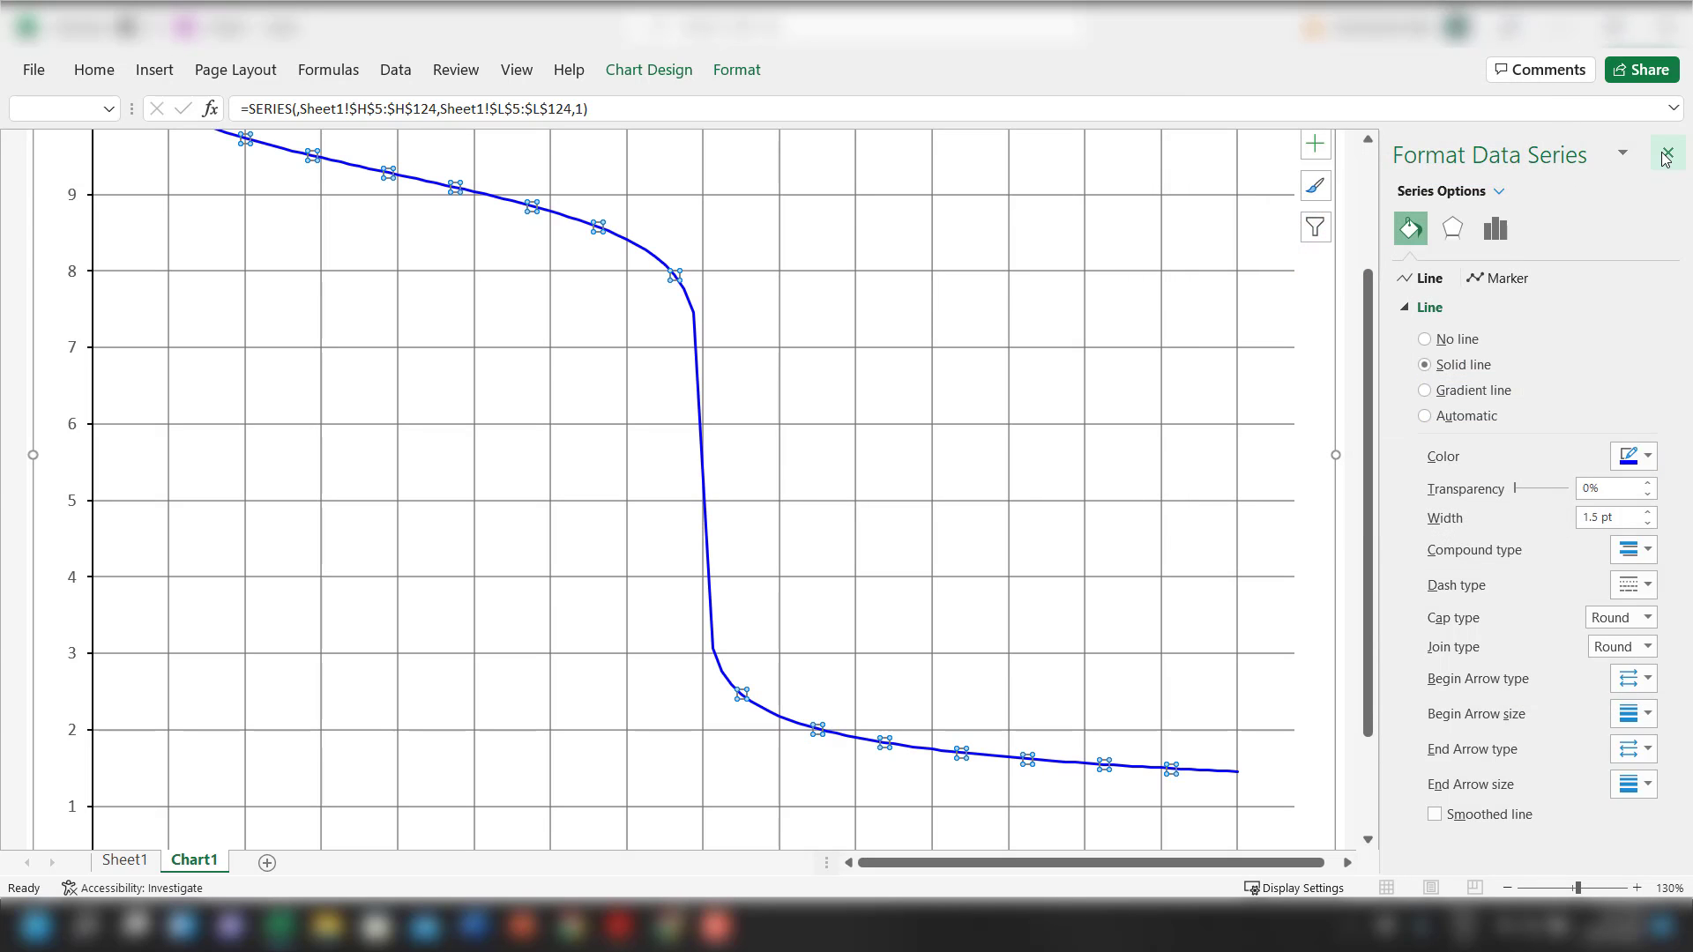
Set the titration curve's line width to 1.25 pt and finish formatting the data series
{"action": "left_click", "coordinate": [1650, 527]}
{"action": "left_click", "coordinate": [1649, 527]}
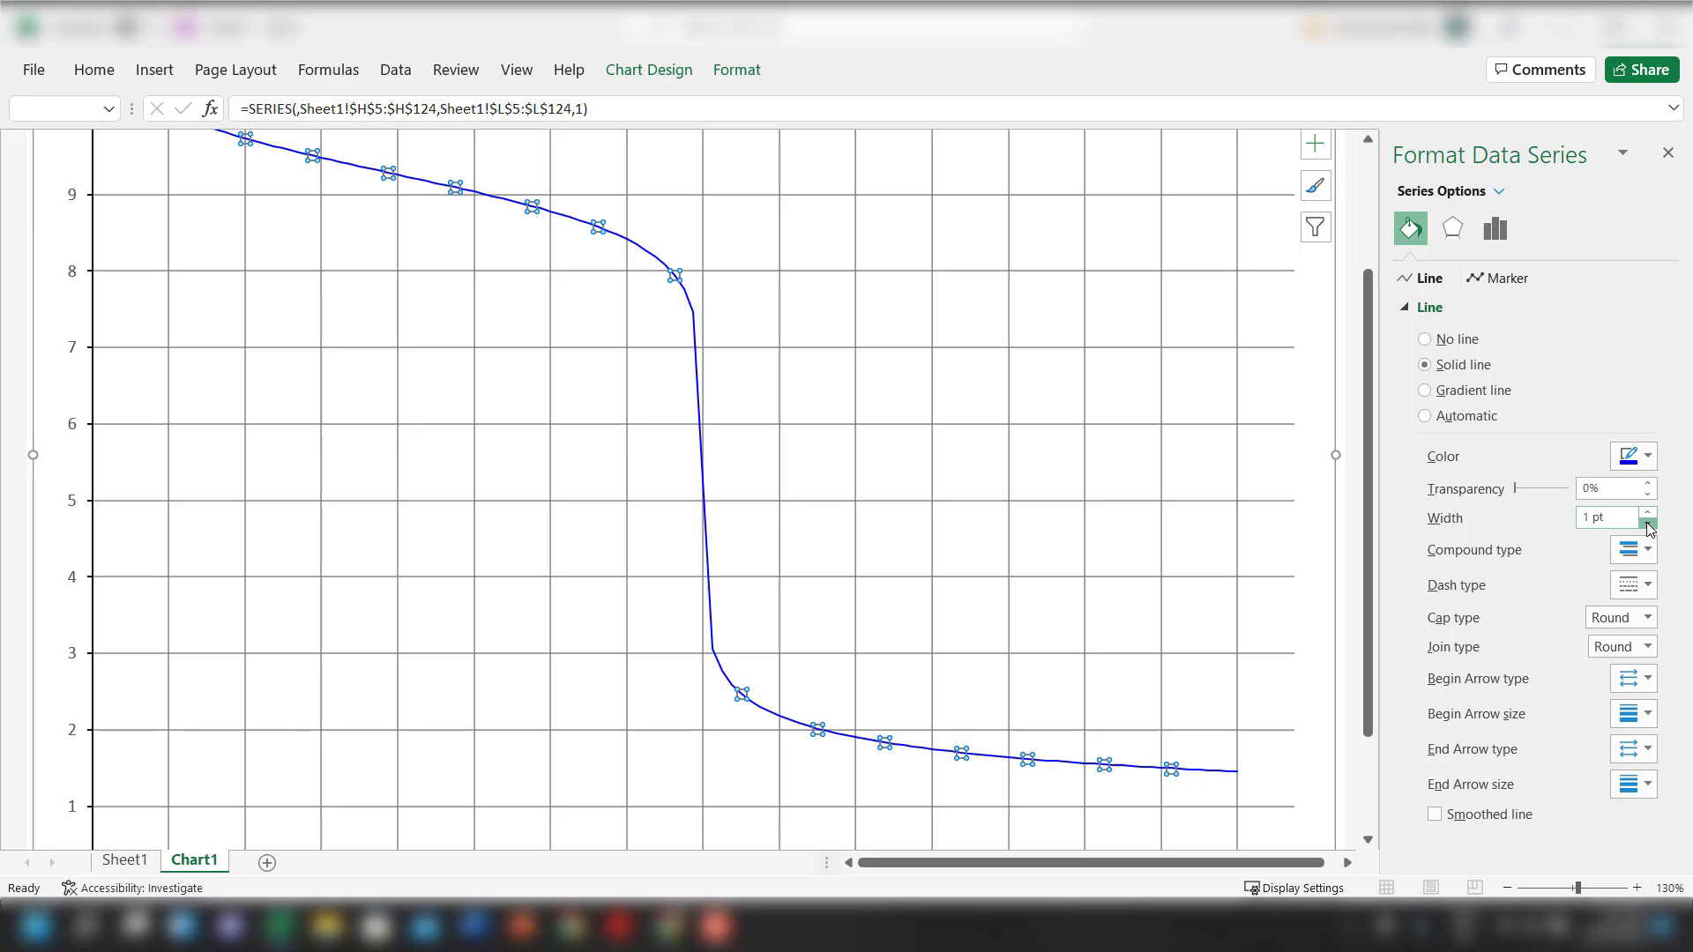
{"action": "left_click", "coordinate": [1648, 513]}
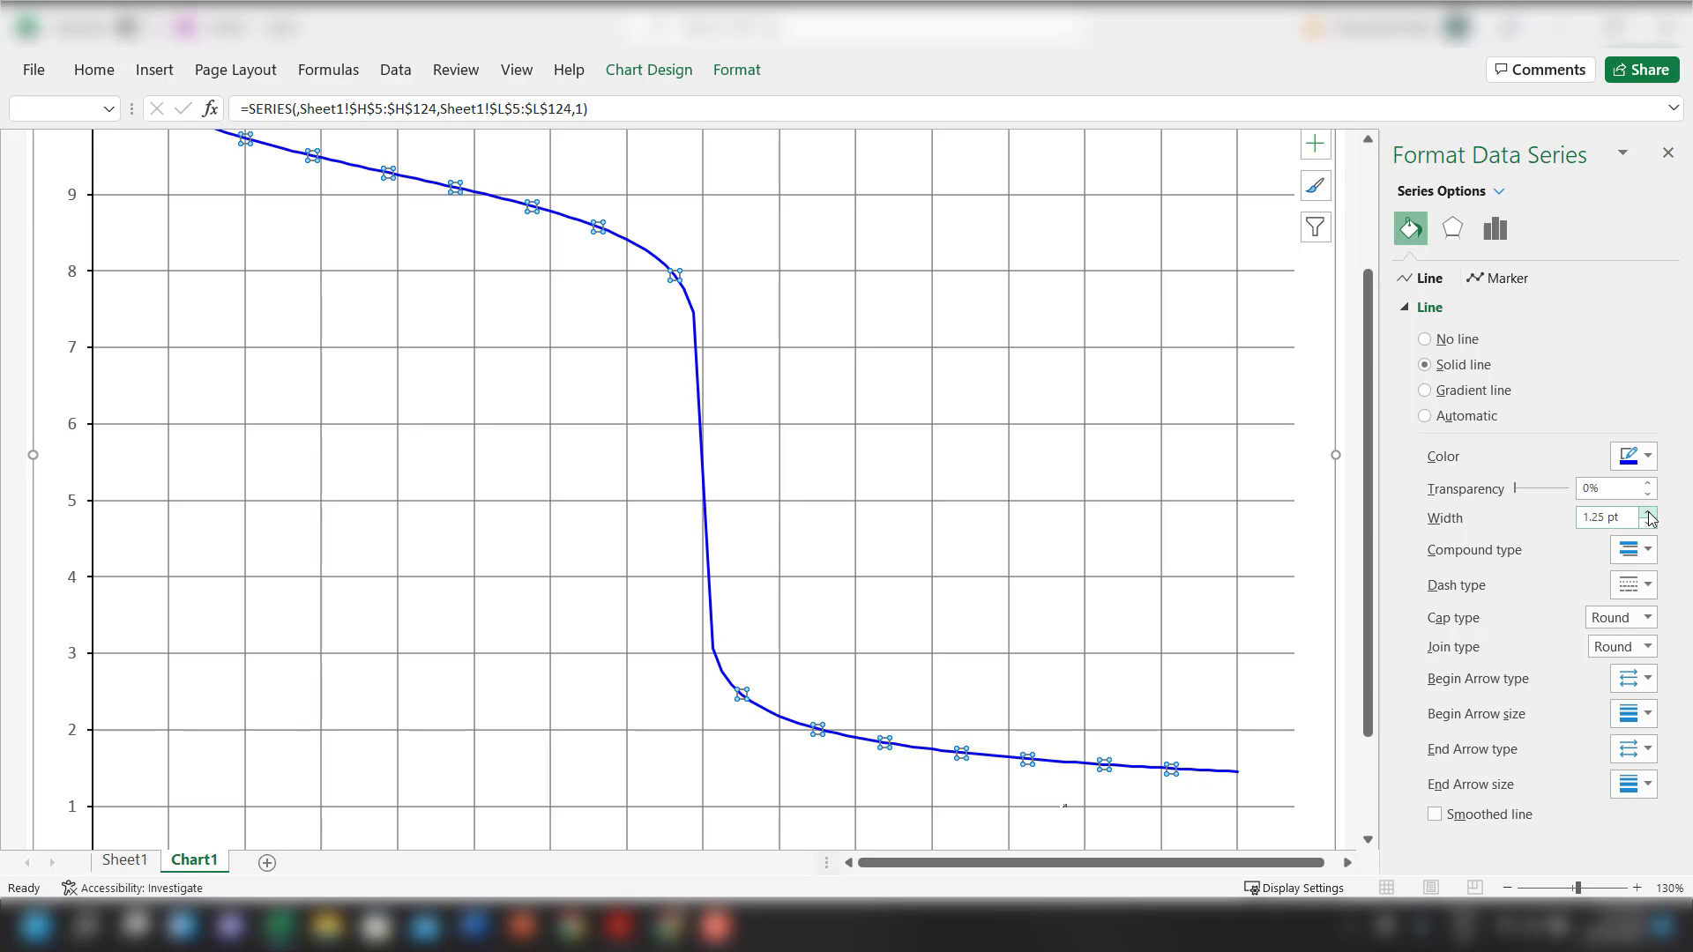
{"action": "left_click", "coordinate": [1667, 153]}
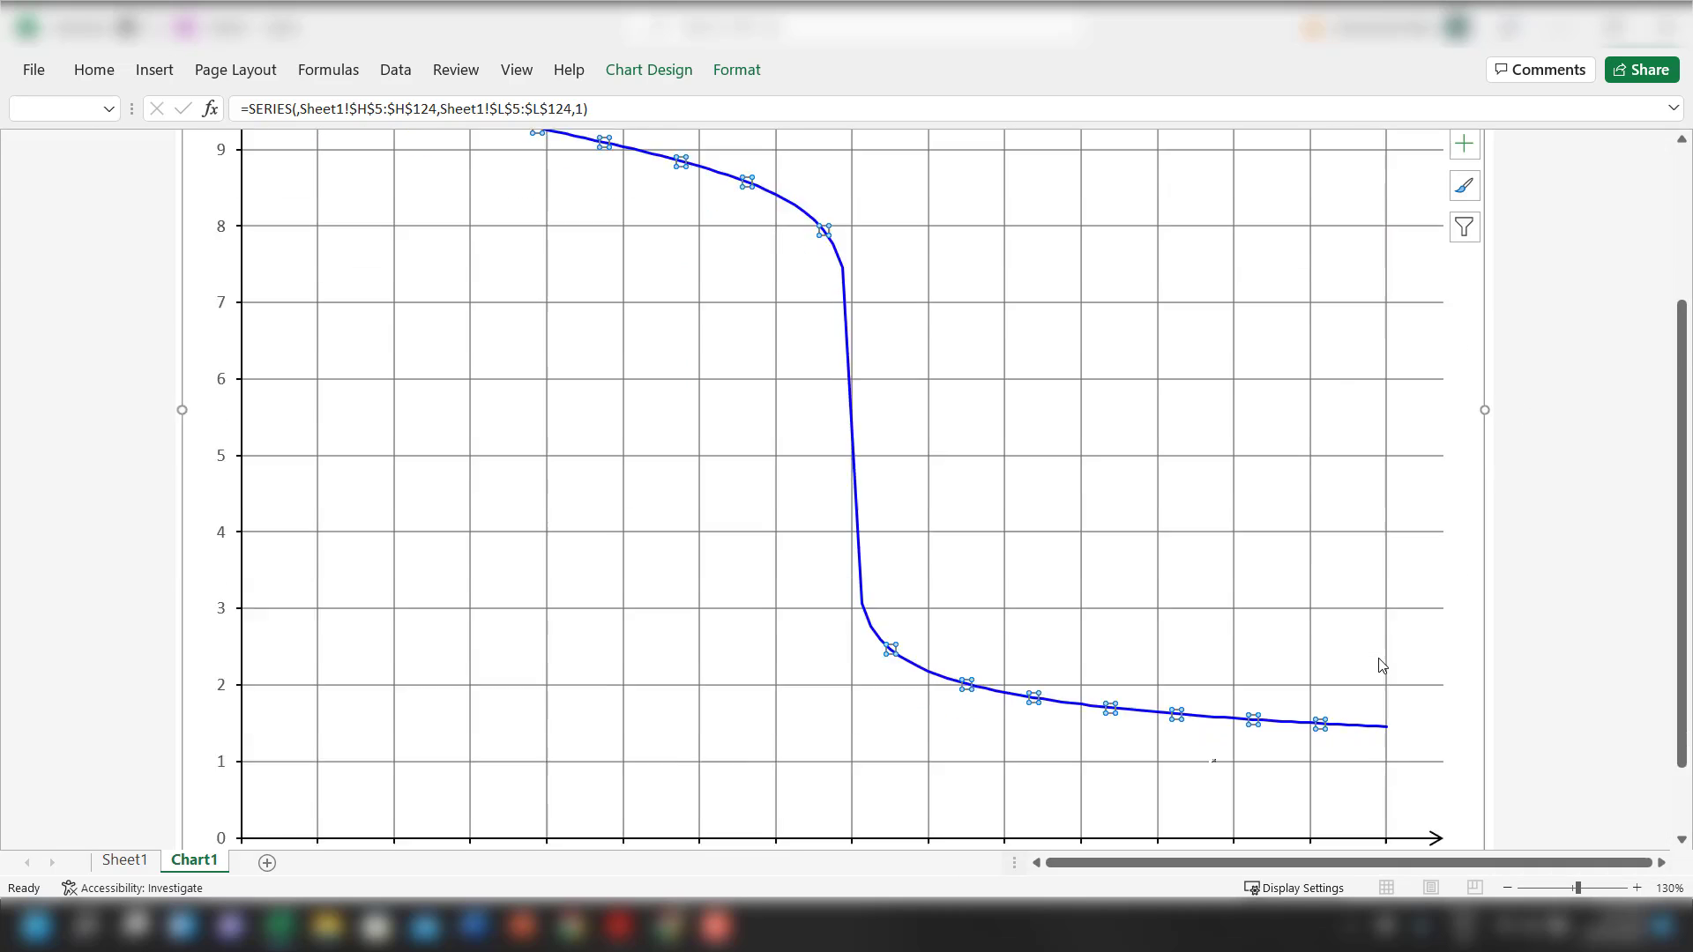
Remove the chart area's border by setting it to No line, and deselect the chart
{"action": "scroll", "coordinate": [1383, 666], "scroll_direction": "down", "scroll_amount": 2}
{"action": "scroll", "coordinate": [1391, 664], "scroll_direction": "up", "scroll_amount": 5}
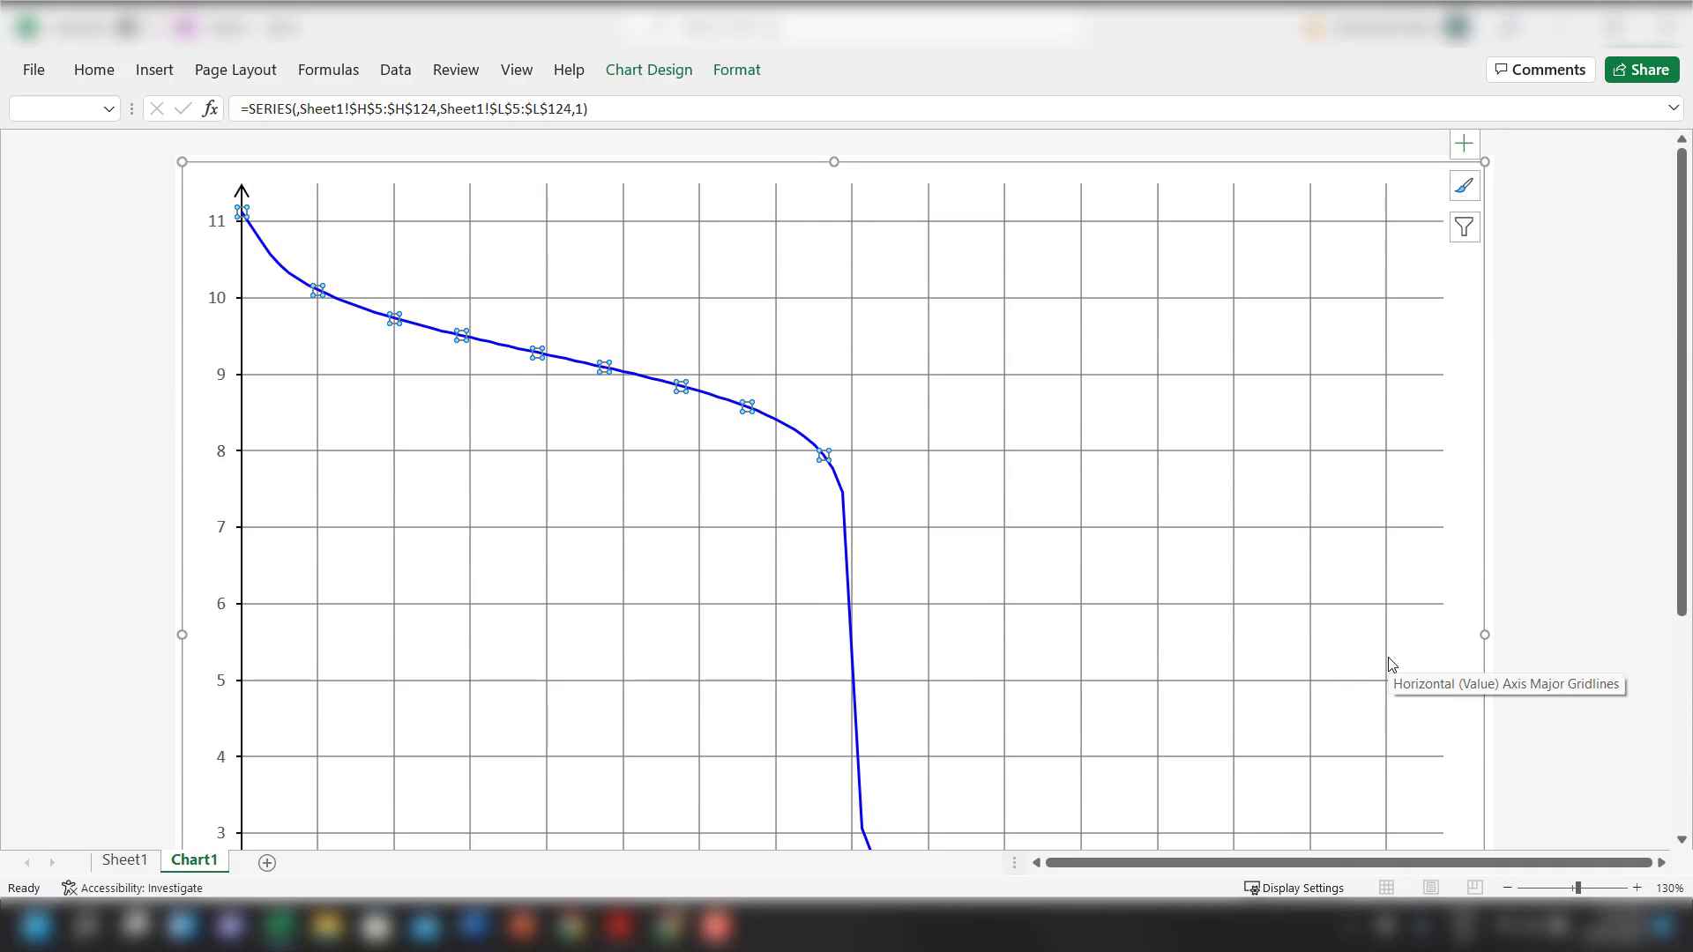
{"action": "right_click", "coordinate": [1458, 504]}
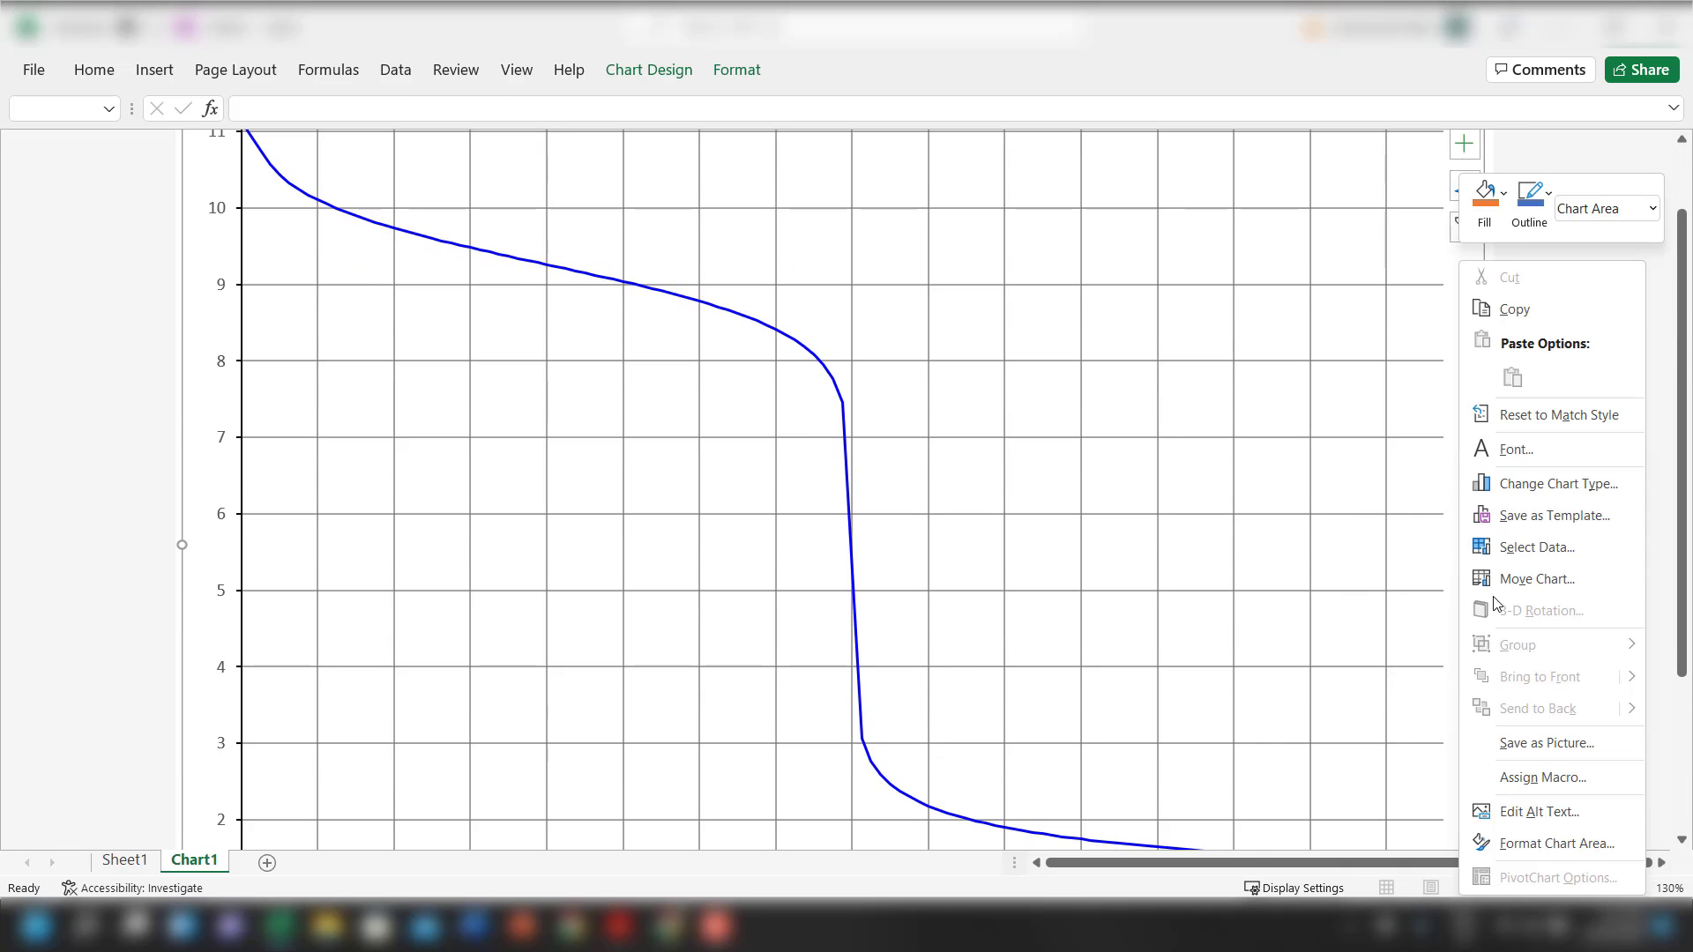
{"action": "left_click", "coordinate": [1557, 843]}
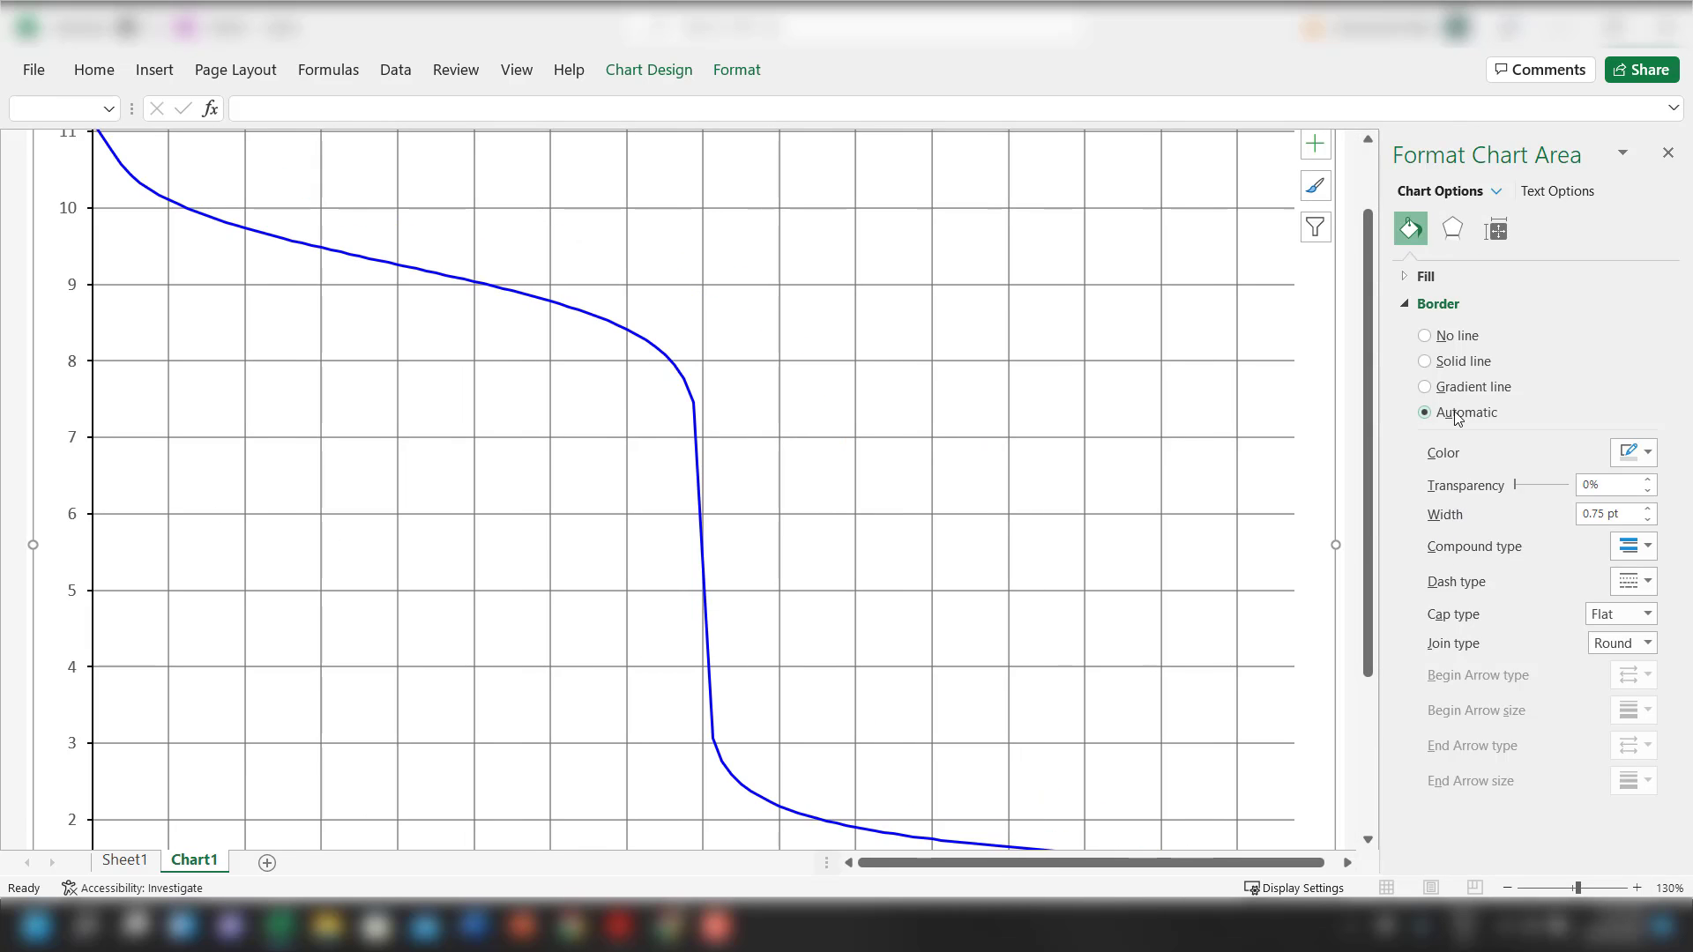
{"action": "left_click", "coordinate": [1464, 336]}
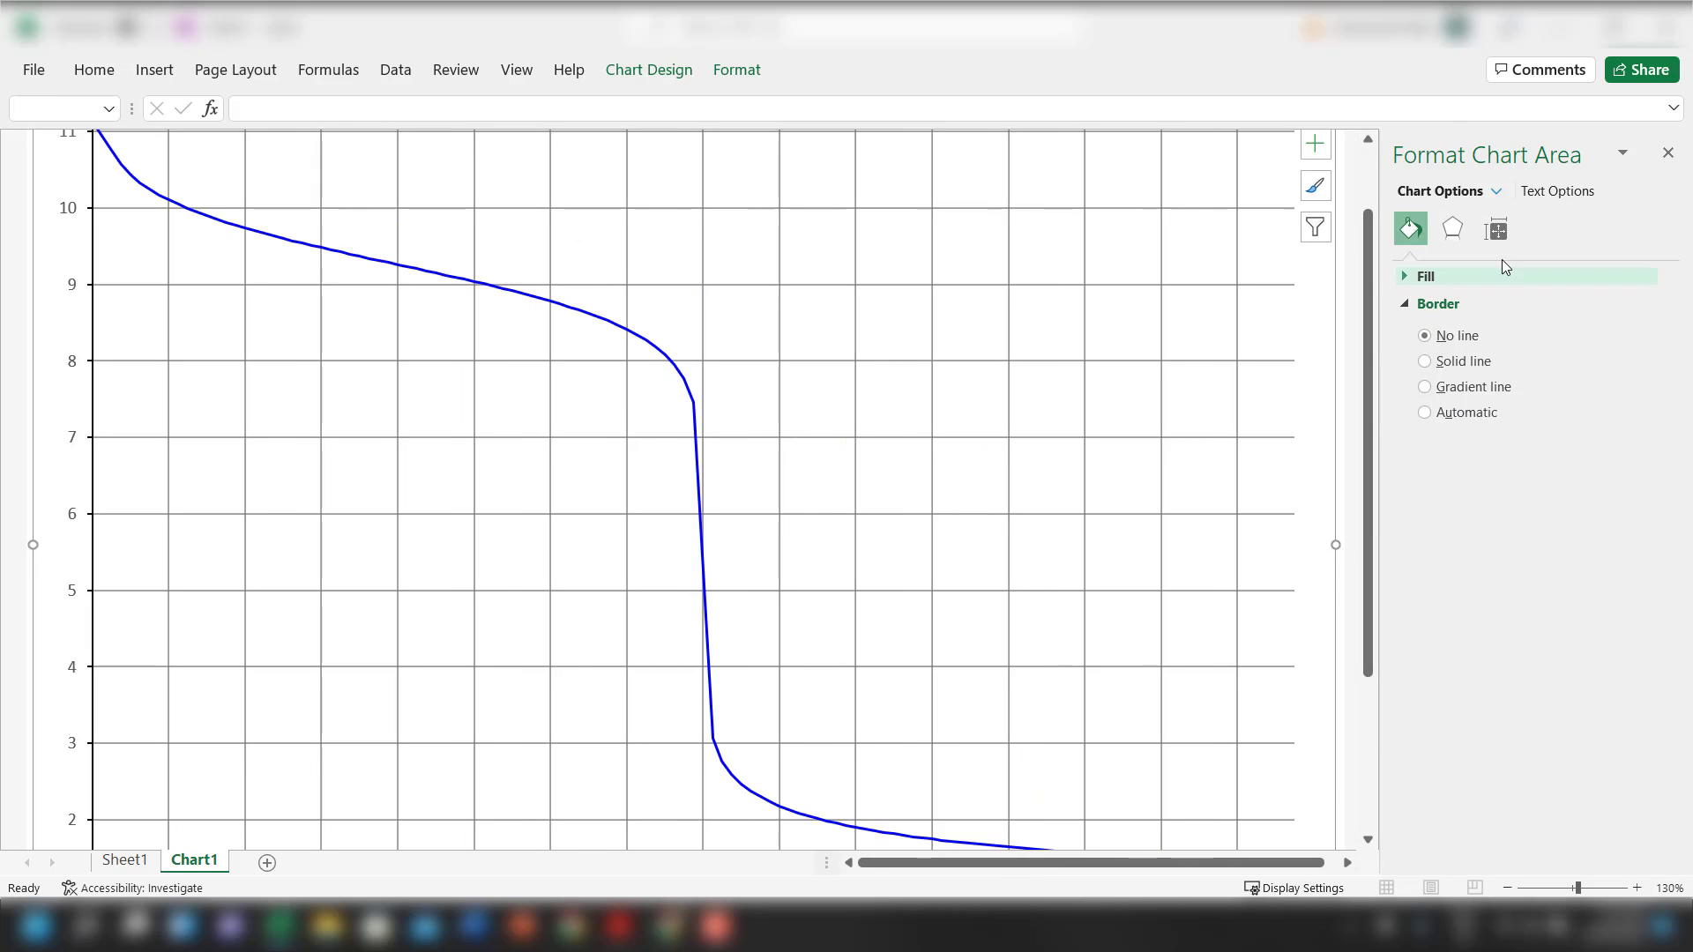
{"action": "left_click", "coordinate": [1667, 153]}
{"action": "left_click", "coordinate": [1534, 556]}
Examine the whole titration curve against both axes, from the initial pH through the steep drop to the excess-acid region
{"action": "scroll", "coordinate": [1543, 637], "scroll_direction": "down", "scroll_amount": 3}
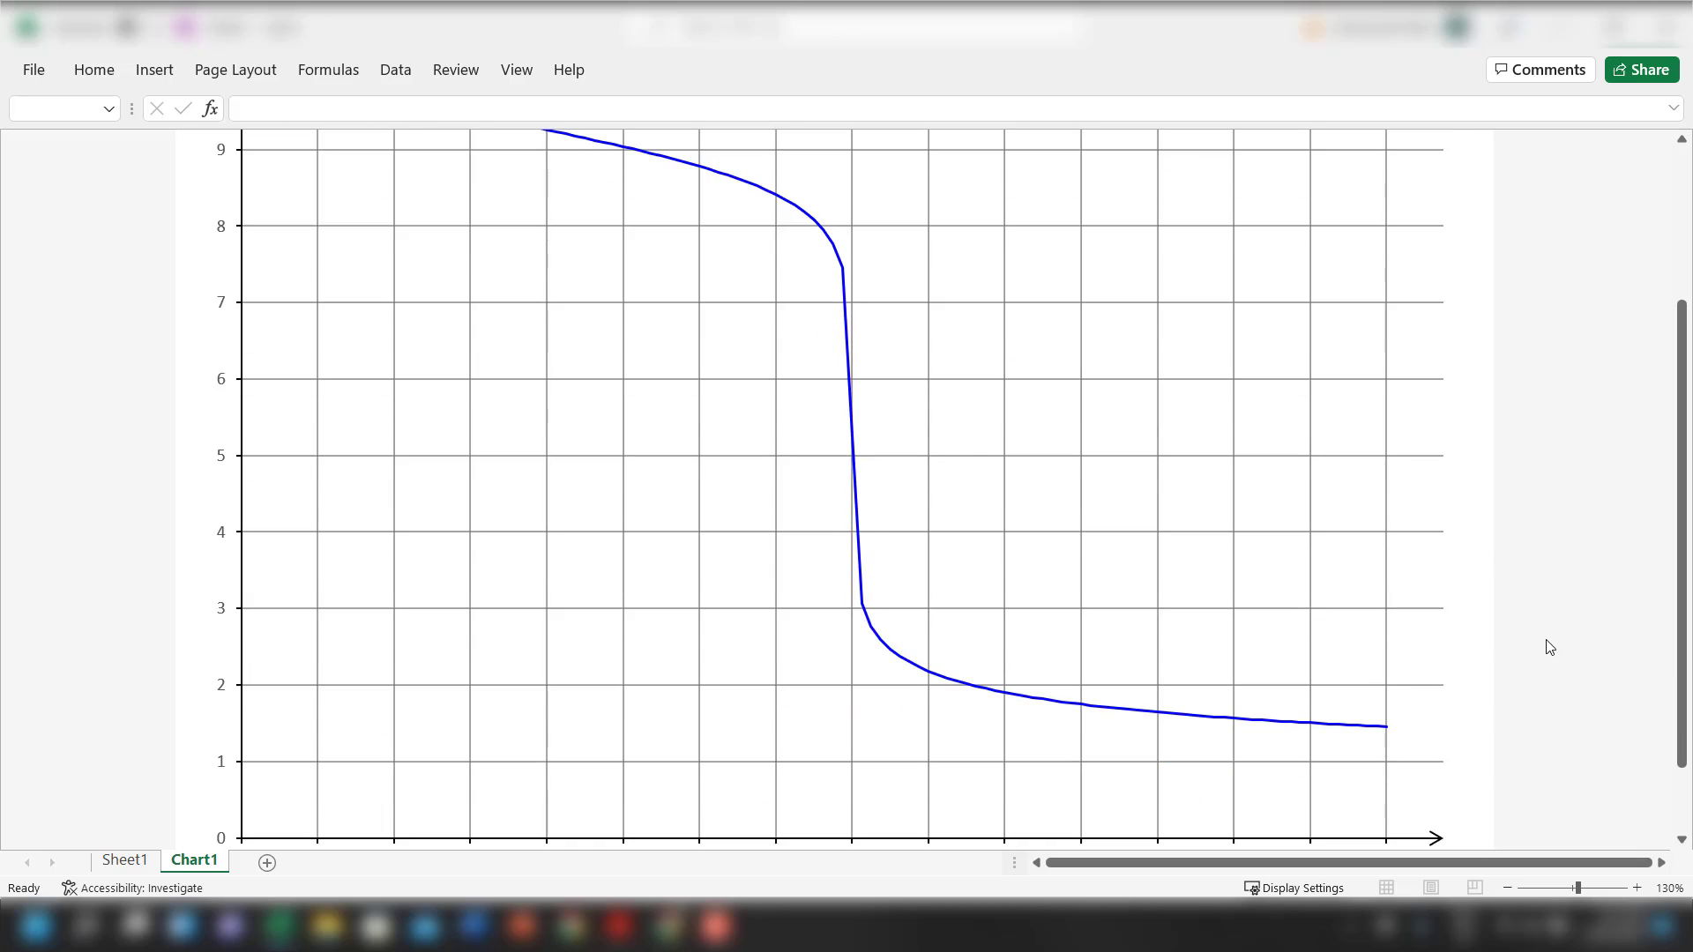
{"action": "scroll", "coordinate": [1539, 639], "scroll_direction": "up", "scroll_amount": 2}
{"action": "scroll", "coordinate": [1536, 642], "scroll_direction": "up", "scroll_amount": 2}
{"action": "left_click", "coordinate": [1129, 293]}
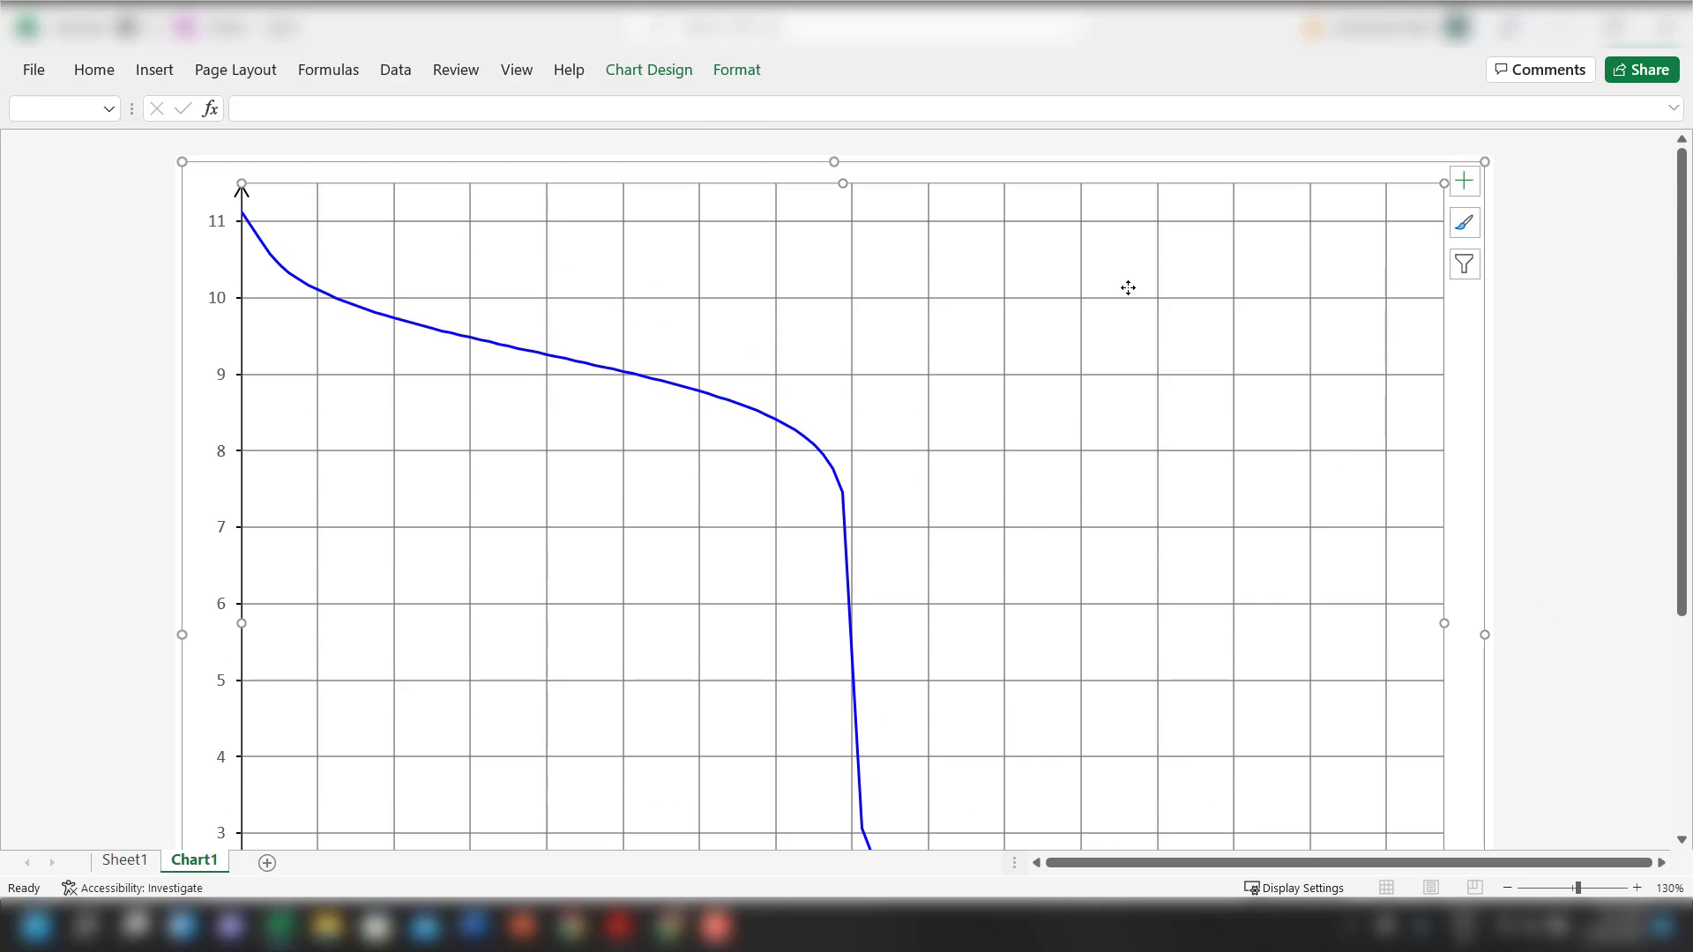
{"action": "scroll", "coordinate": [1361, 403], "scroll_direction": "down", "scroll_amount": 4}
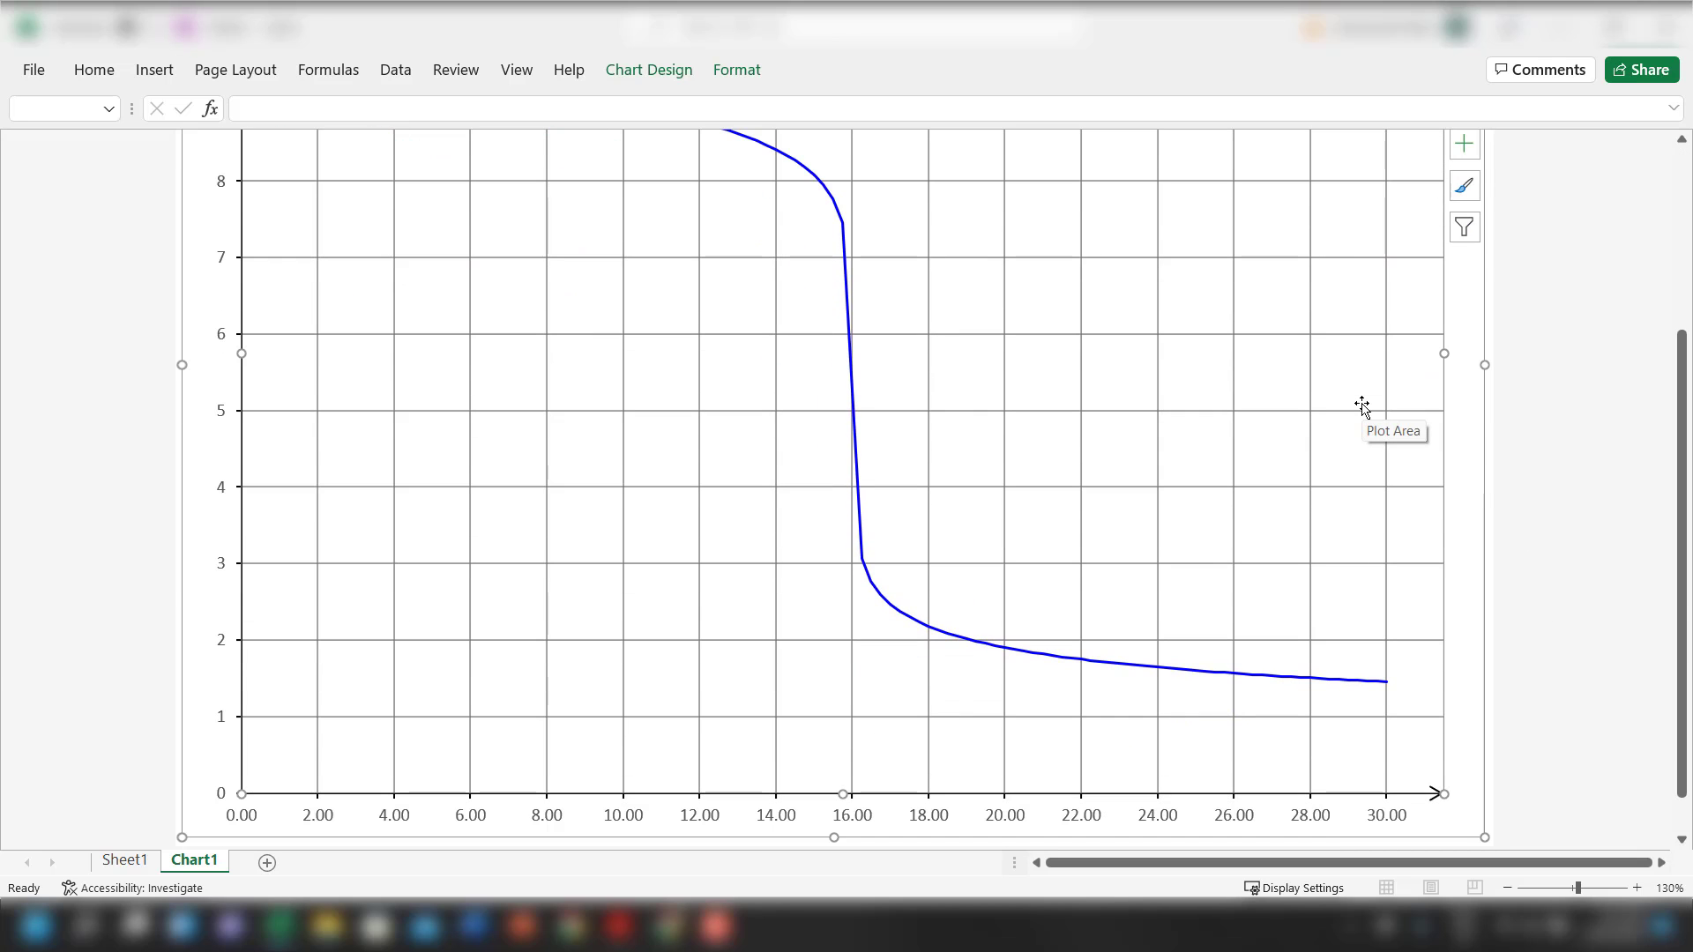
{"action": "scroll", "coordinate": [1362, 405], "scroll_direction": "up", "scroll_amount": 3}
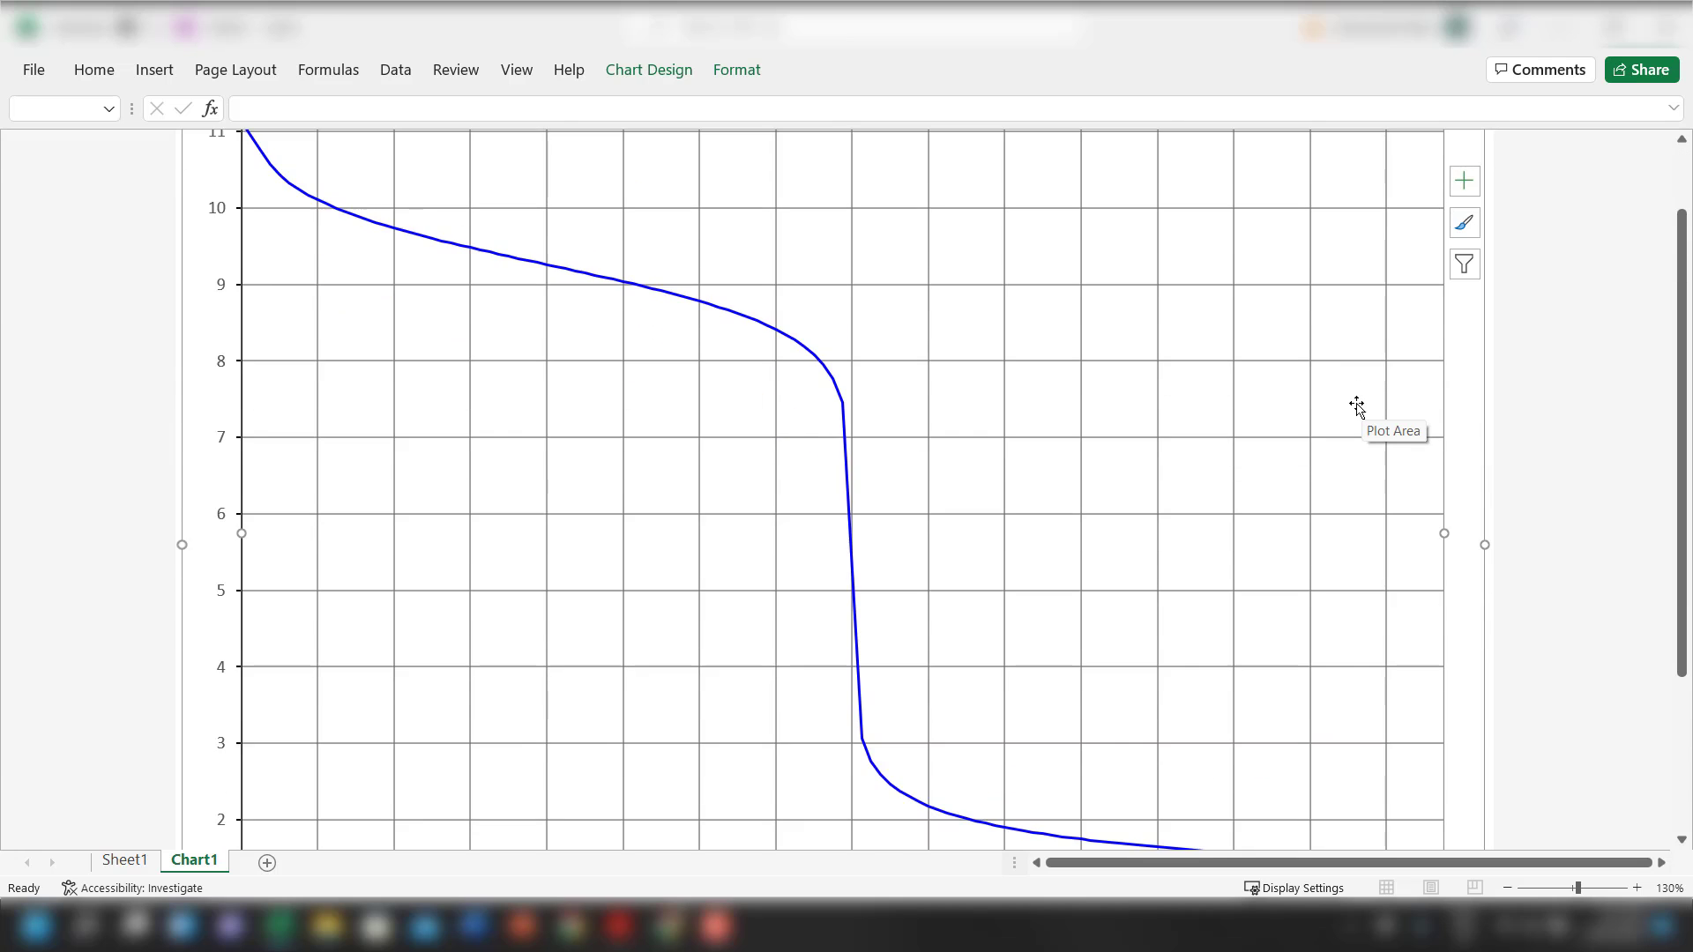
{"action": "scroll", "coordinate": [1358, 406], "scroll_direction": "down", "scroll_amount": 3}
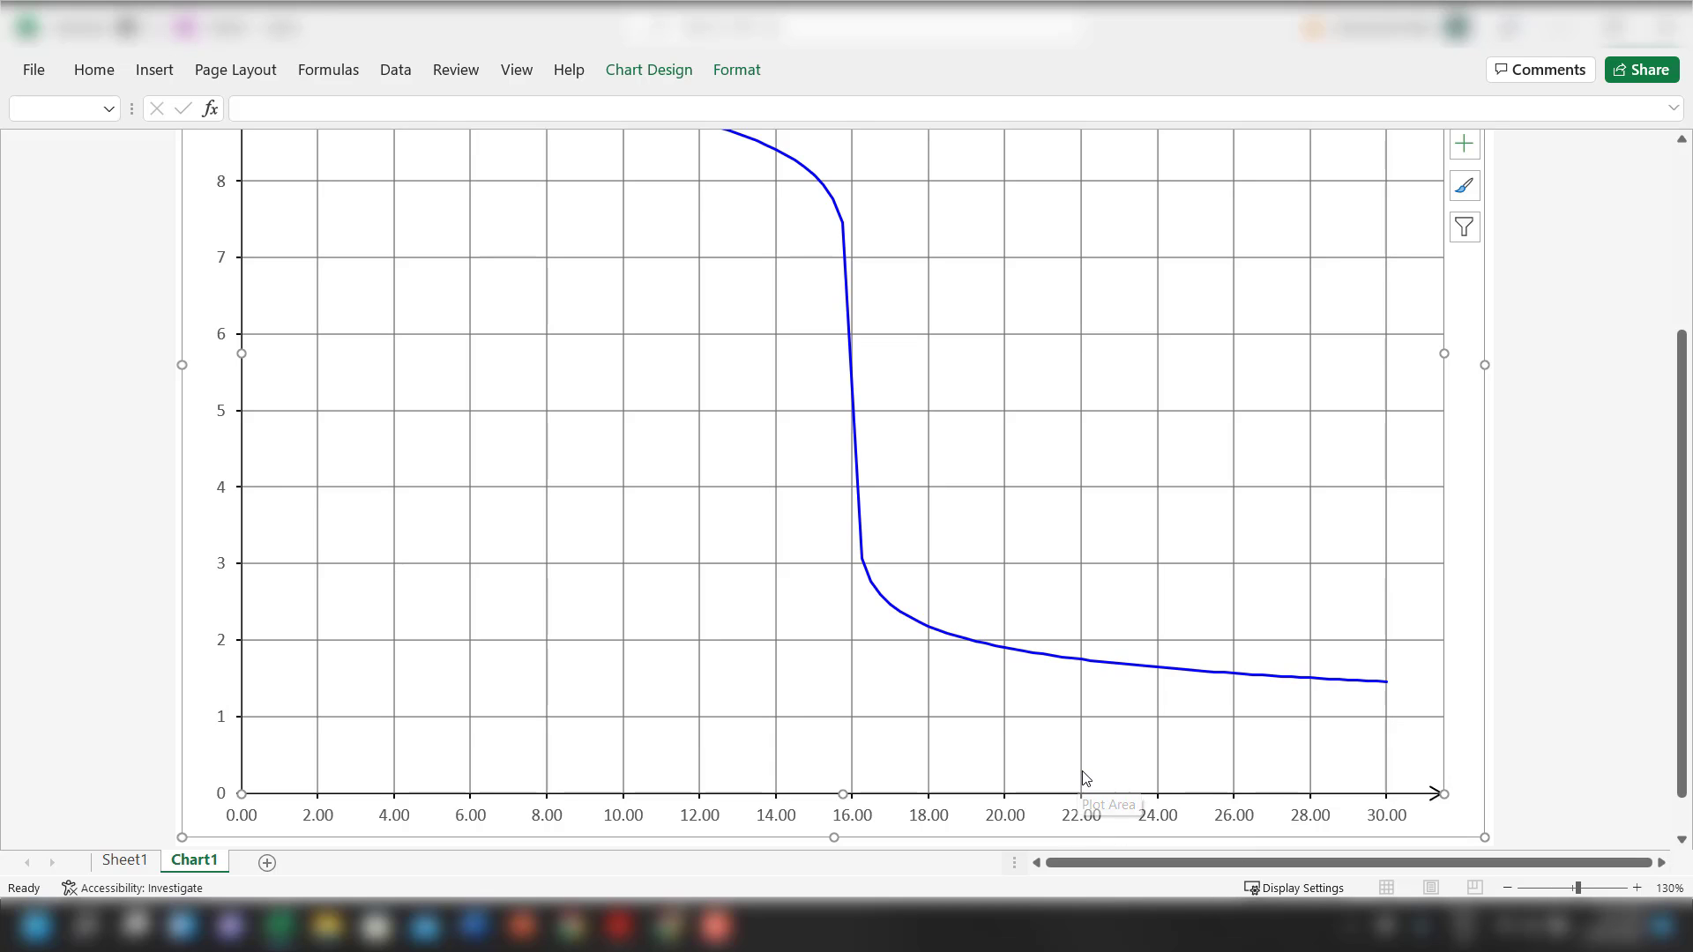
{"action": "scroll", "coordinate": [1067, 725], "scroll_direction": "up", "scroll_amount": 3}
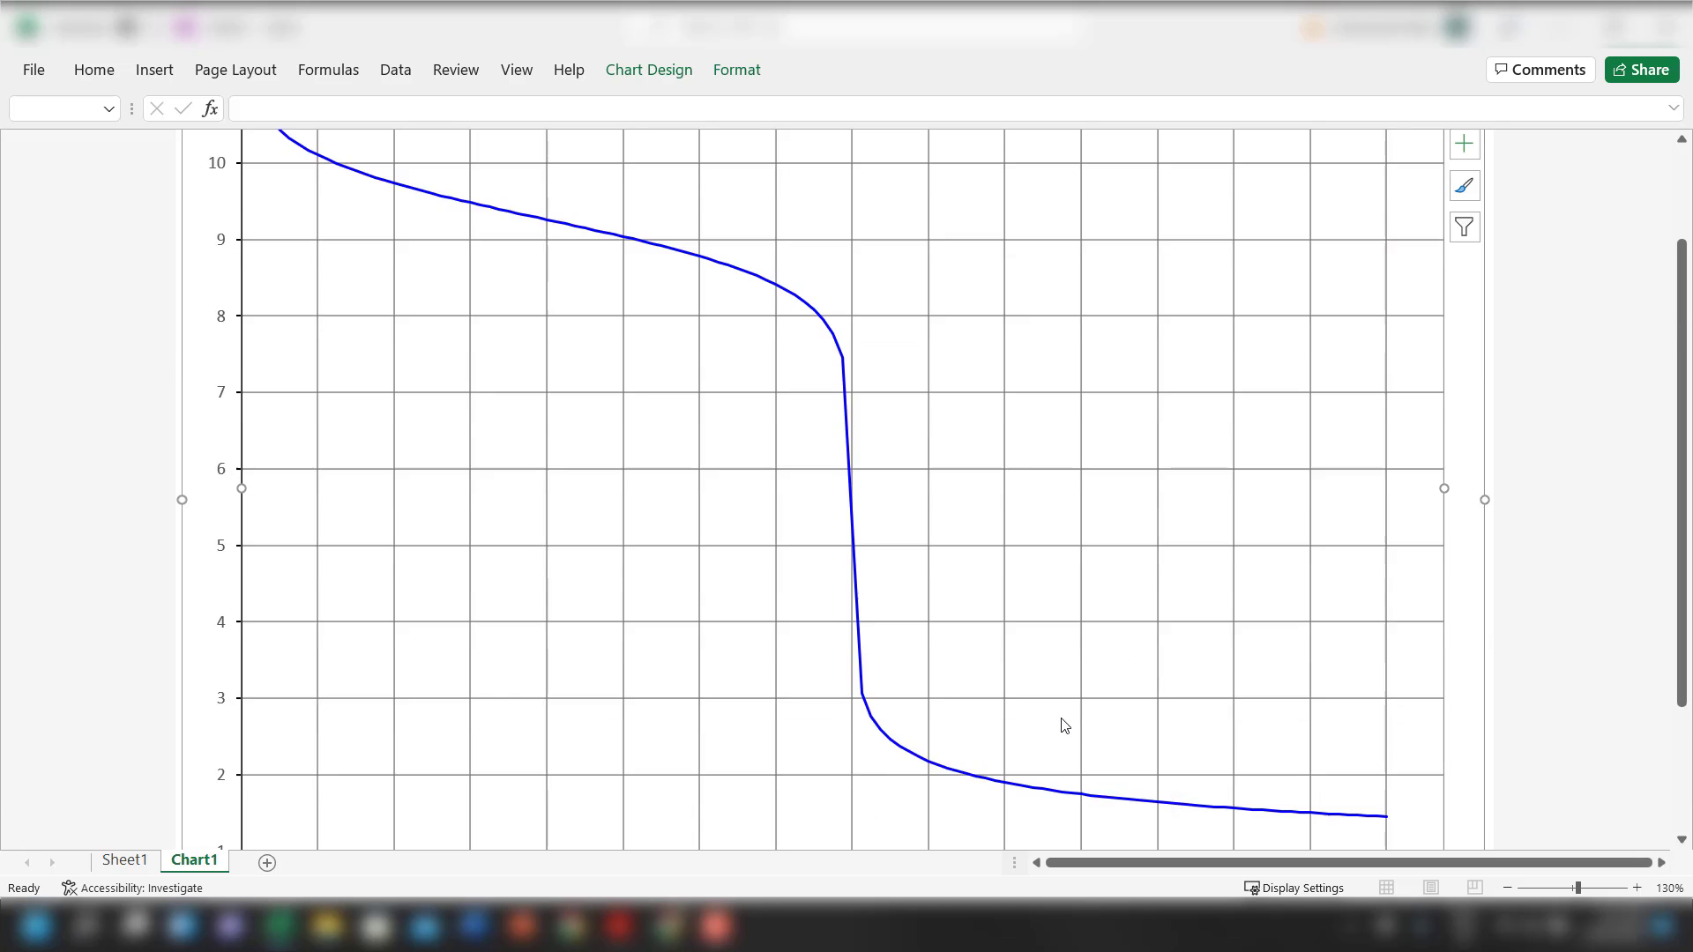
{"action": "scroll", "coordinate": [1062, 721], "scroll_direction": "up", "scroll_amount": 3}
{"action": "scroll", "coordinate": [574, 586], "scroll_direction": "down", "scroll_amount": 6}
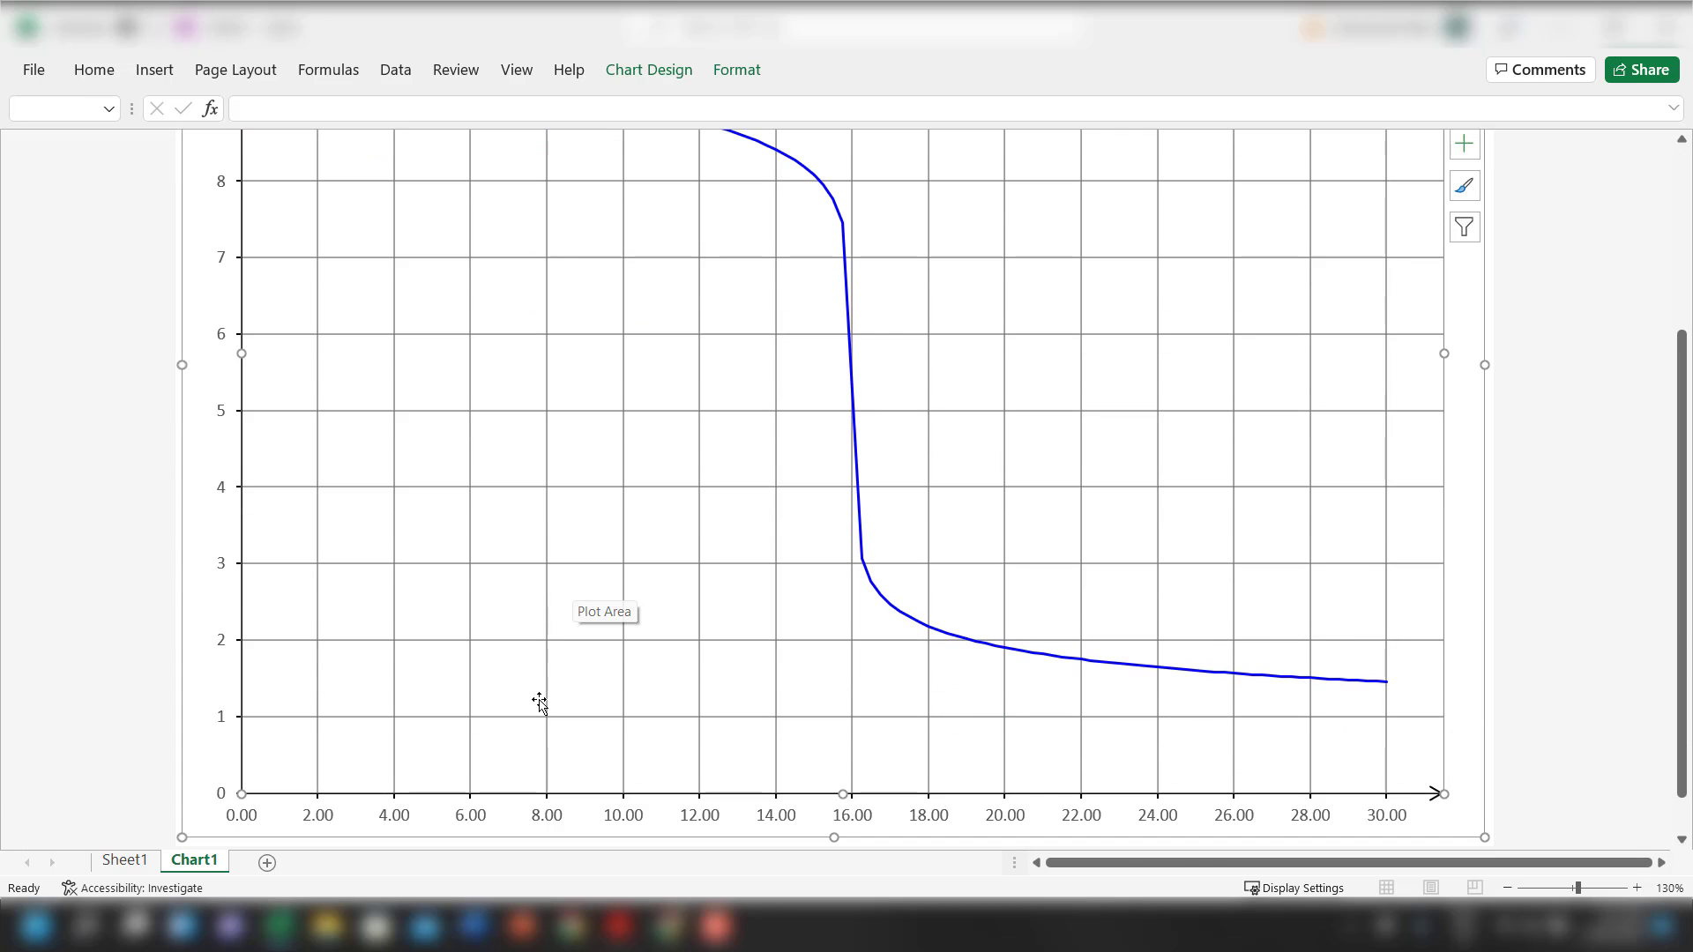
{"action": "scroll", "coordinate": [535, 750], "scroll_direction": "up", "scroll_amount": 4}
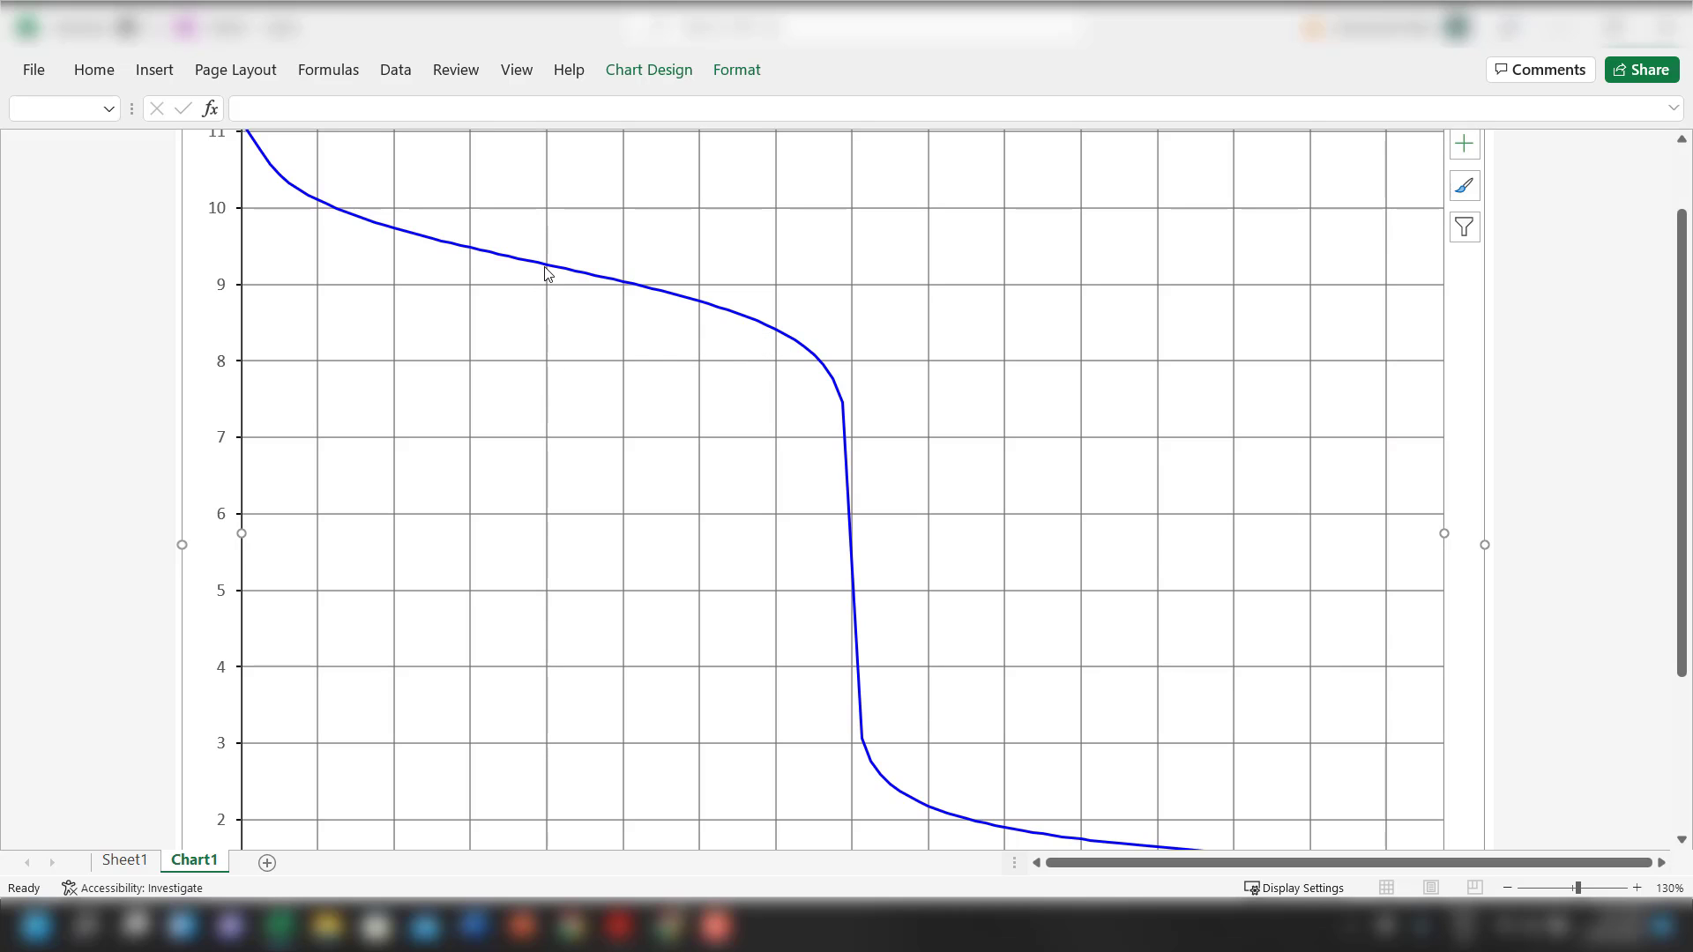
{"action": "mouse_move", "coordinate": [546, 274]}
{"action": "scroll", "coordinate": [650, 537], "scroll_direction": "down", "scroll_amount": 3}
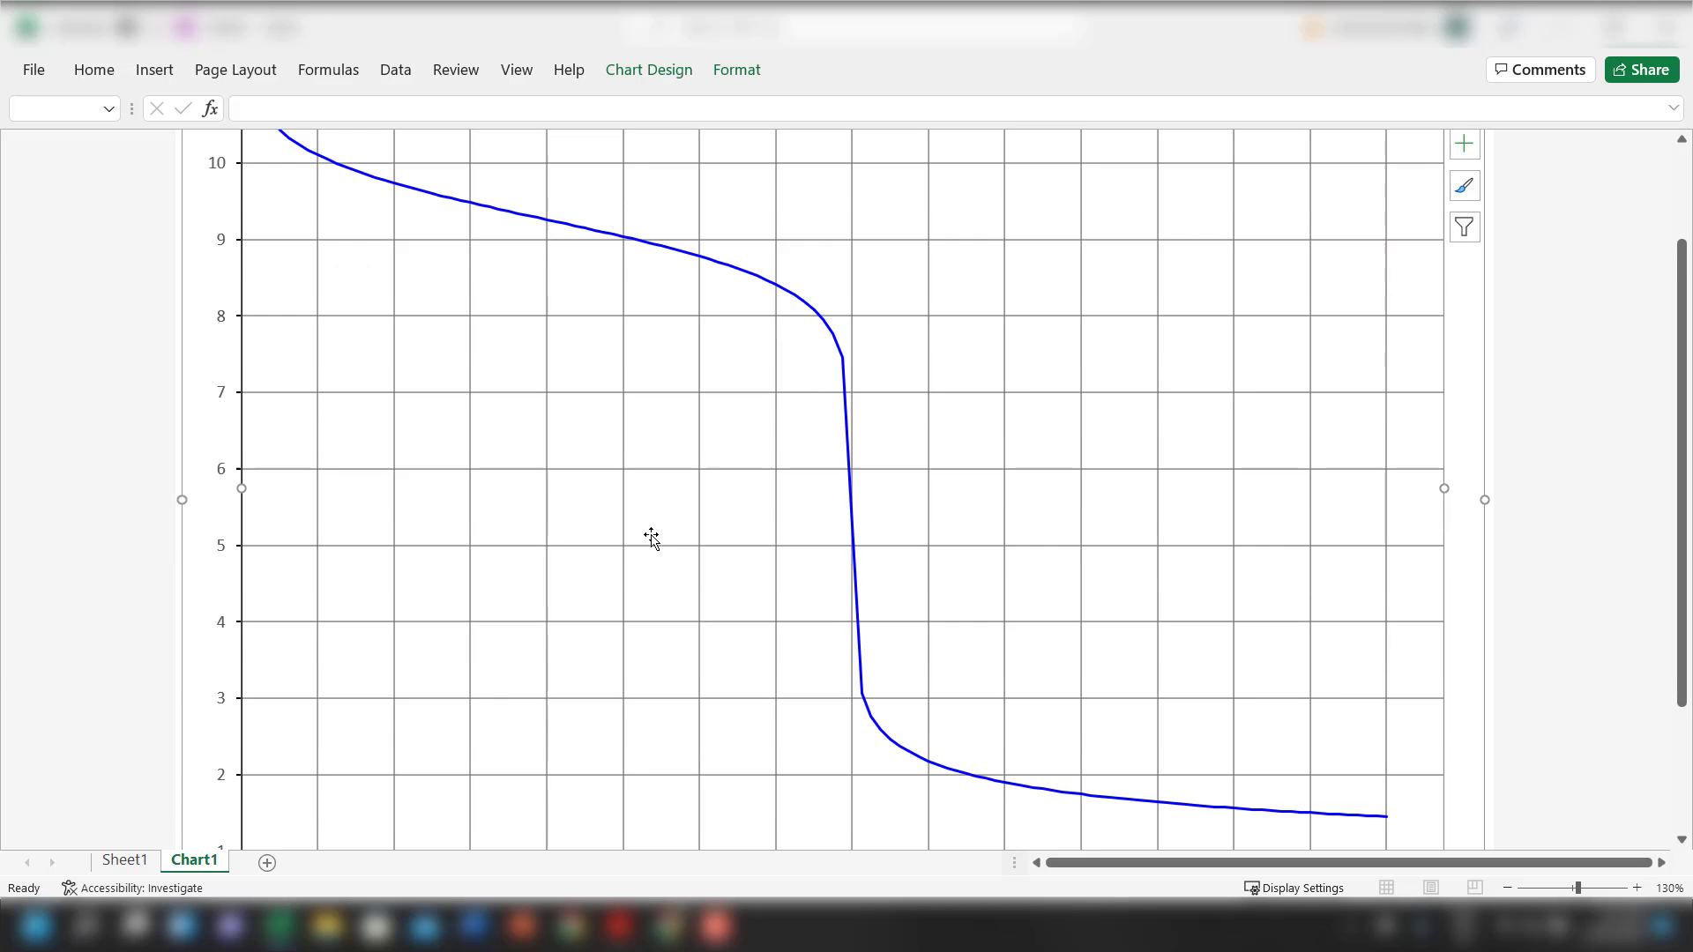
{"action": "scroll", "coordinate": [651, 537], "scroll_direction": "up", "scroll_amount": 5}
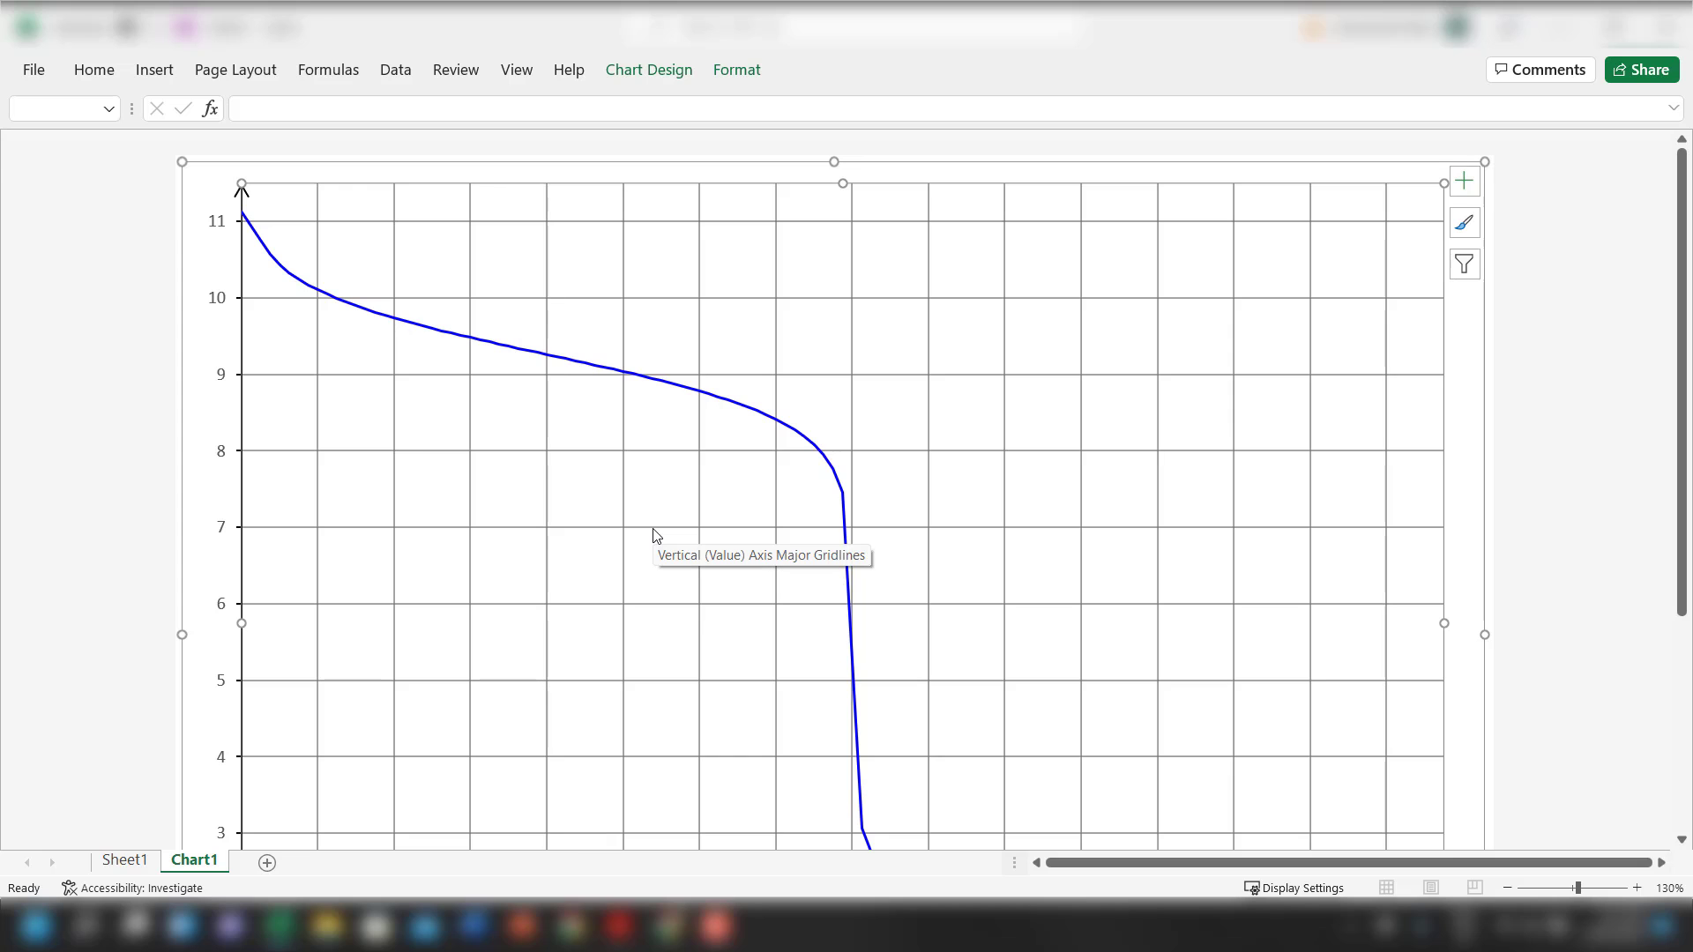
{"action": "scroll", "coordinate": [655, 538], "scroll_direction": "down", "scroll_amount": 4}
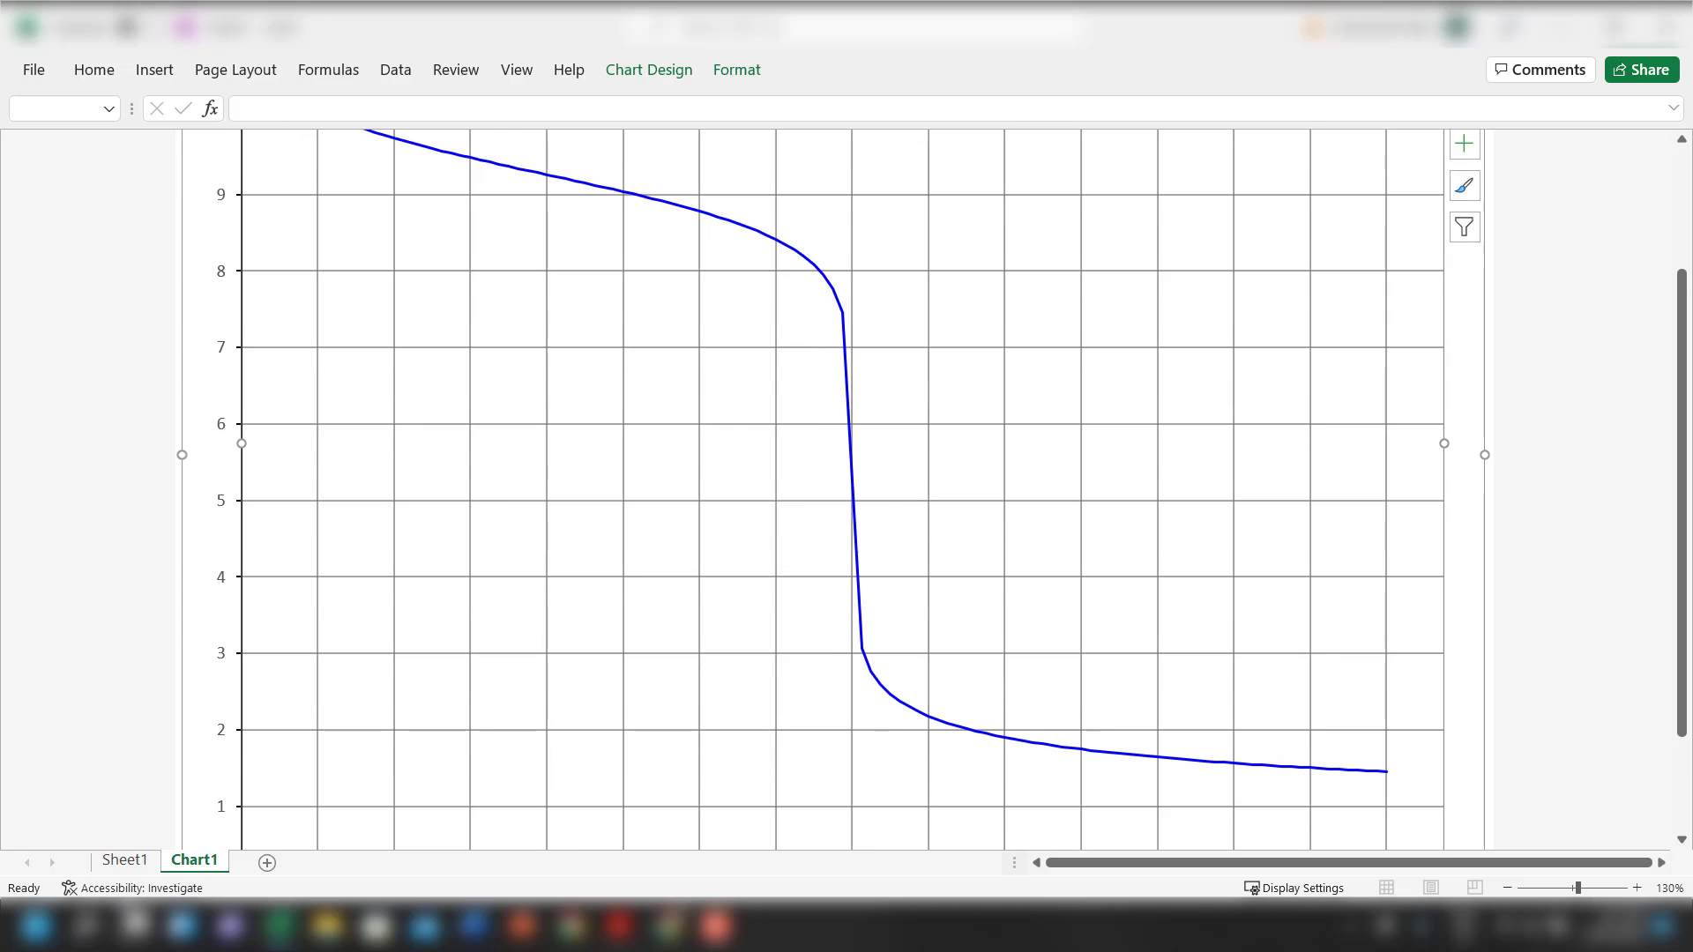
Review the Sheet1 titration table, comparing added HCl volumes from 0.50 cm³ onward with the ammonia, ammonium and pH columns
{"action": "left_click", "coordinate": [125, 861]}
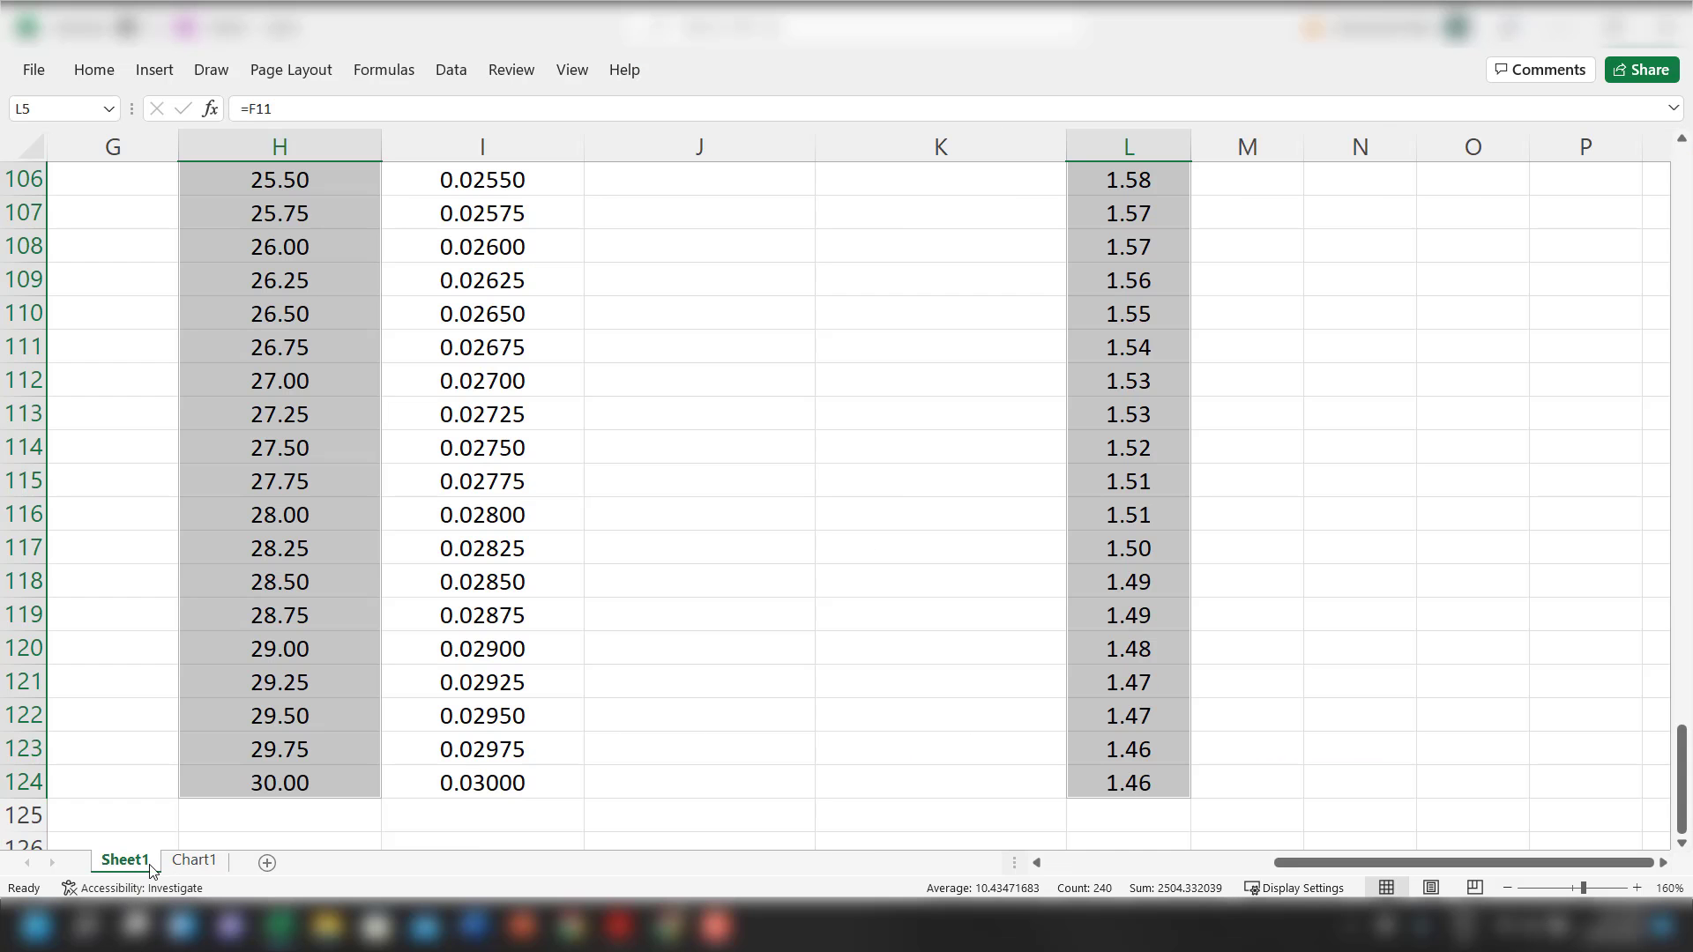
{"action": "scroll", "coordinate": [1175, 751], "scroll_direction": "up", "scroll_amount": 3}
{"action": "scroll", "coordinate": [1175, 751], "scroll_direction": "up", "scroll_amount": 18}
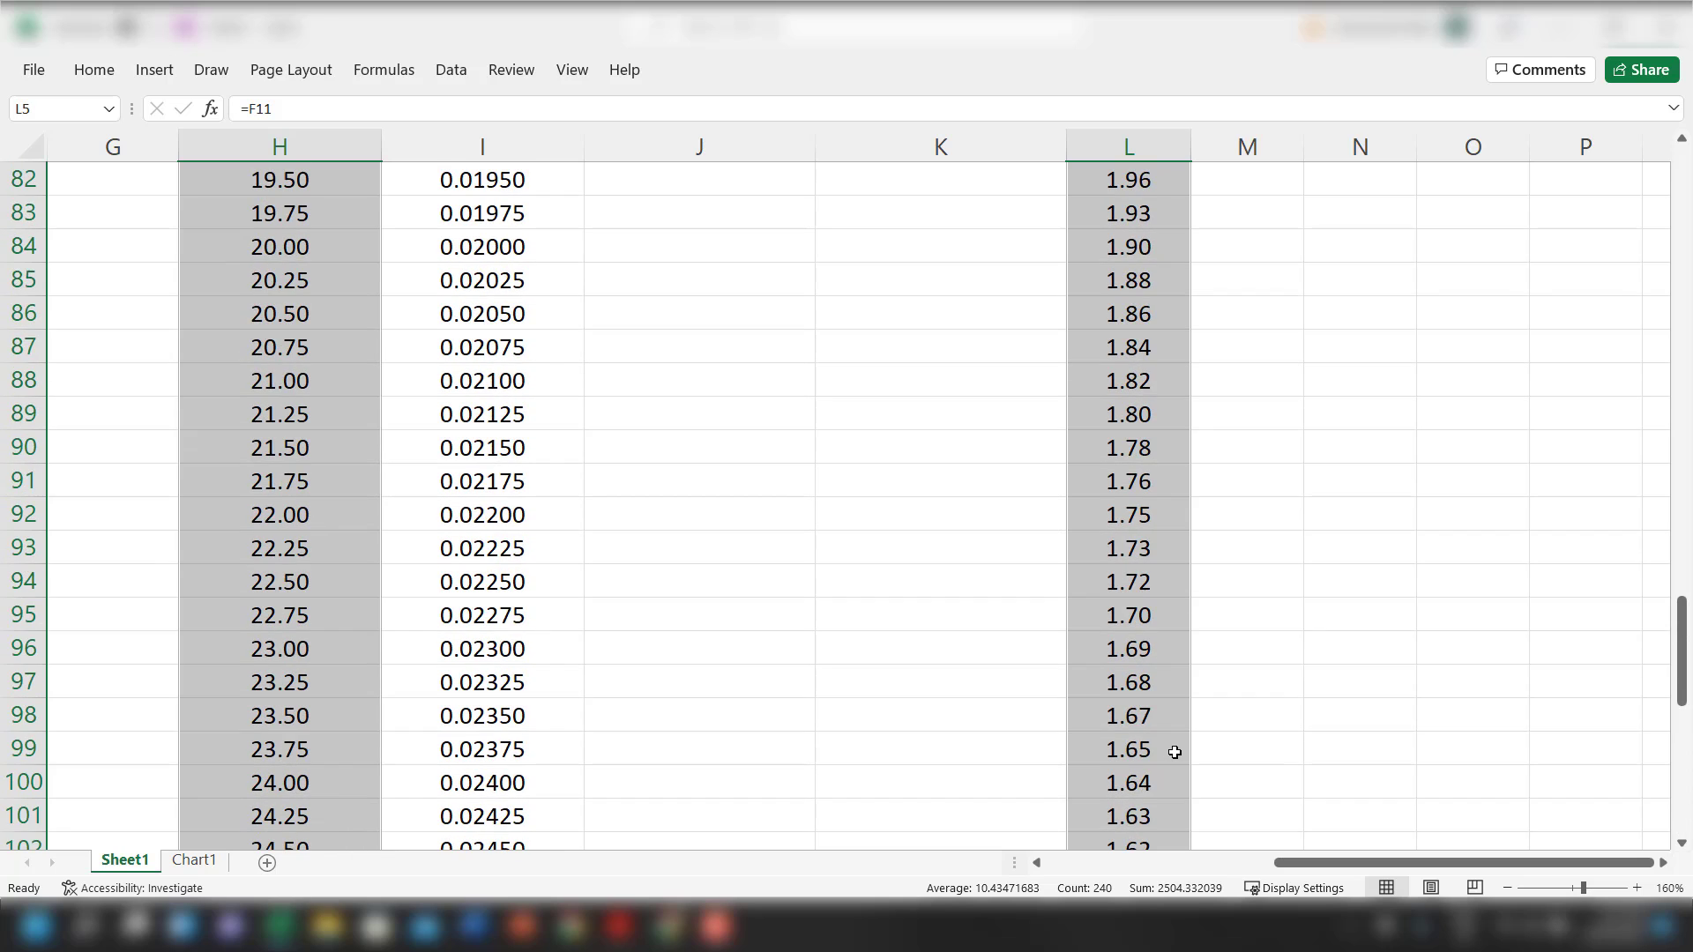
{"action": "scroll", "coordinate": [1175, 749], "scroll_direction": "up", "scroll_amount": 14}
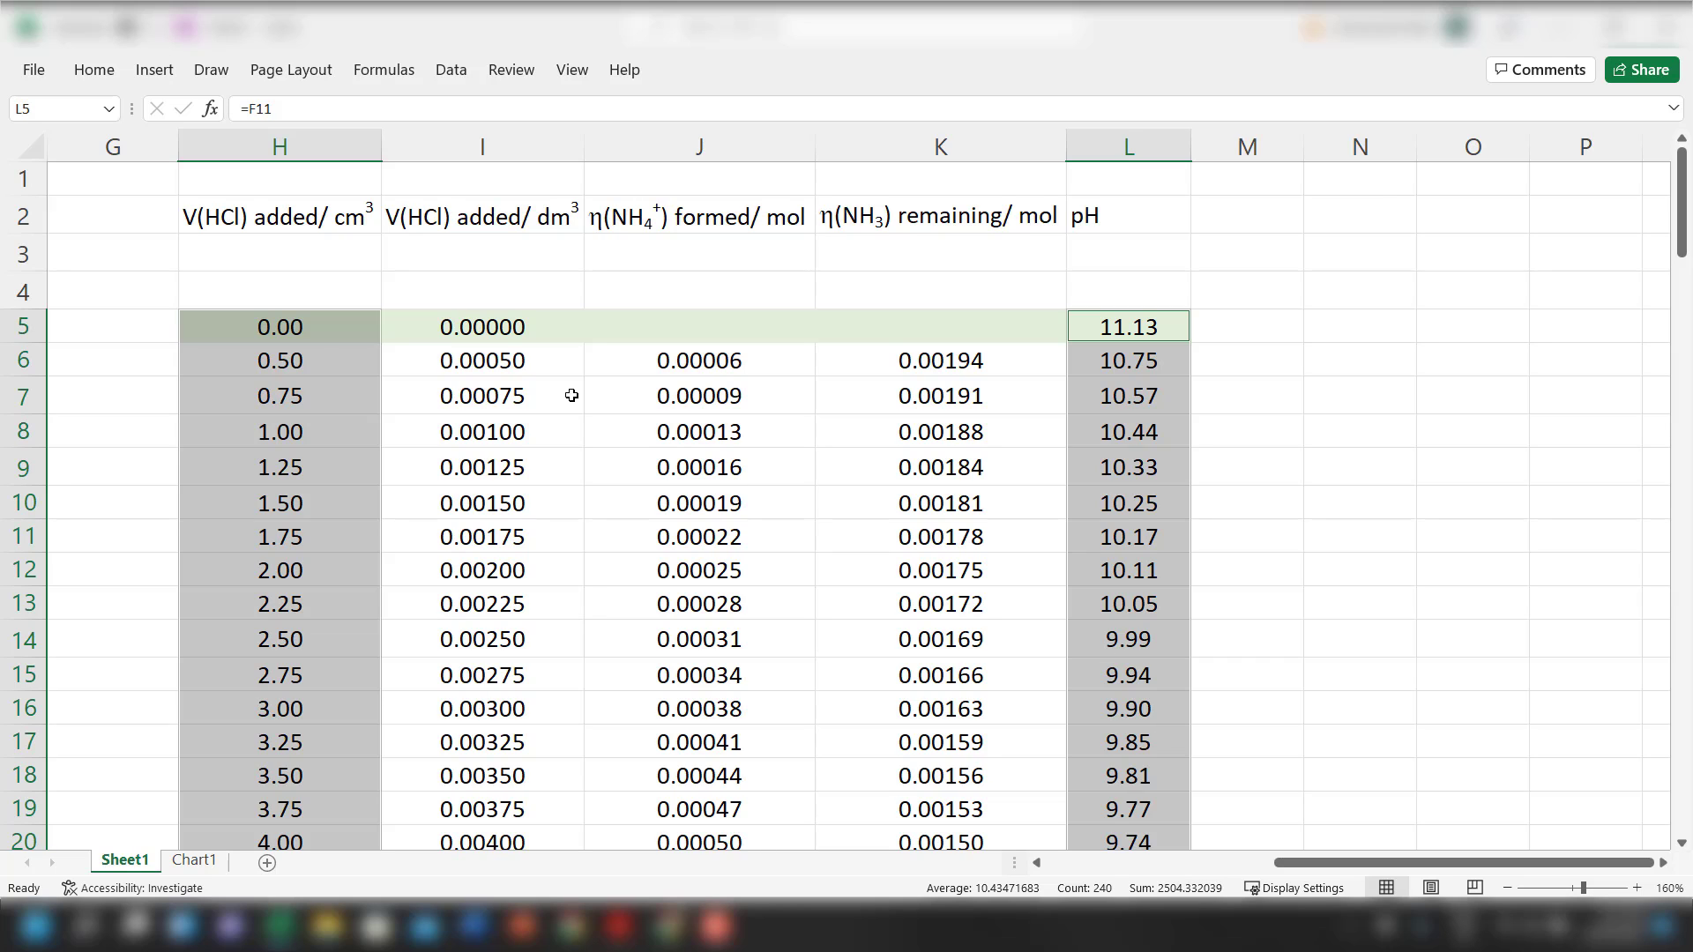
{"action": "left_click", "coordinate": [310, 363]}
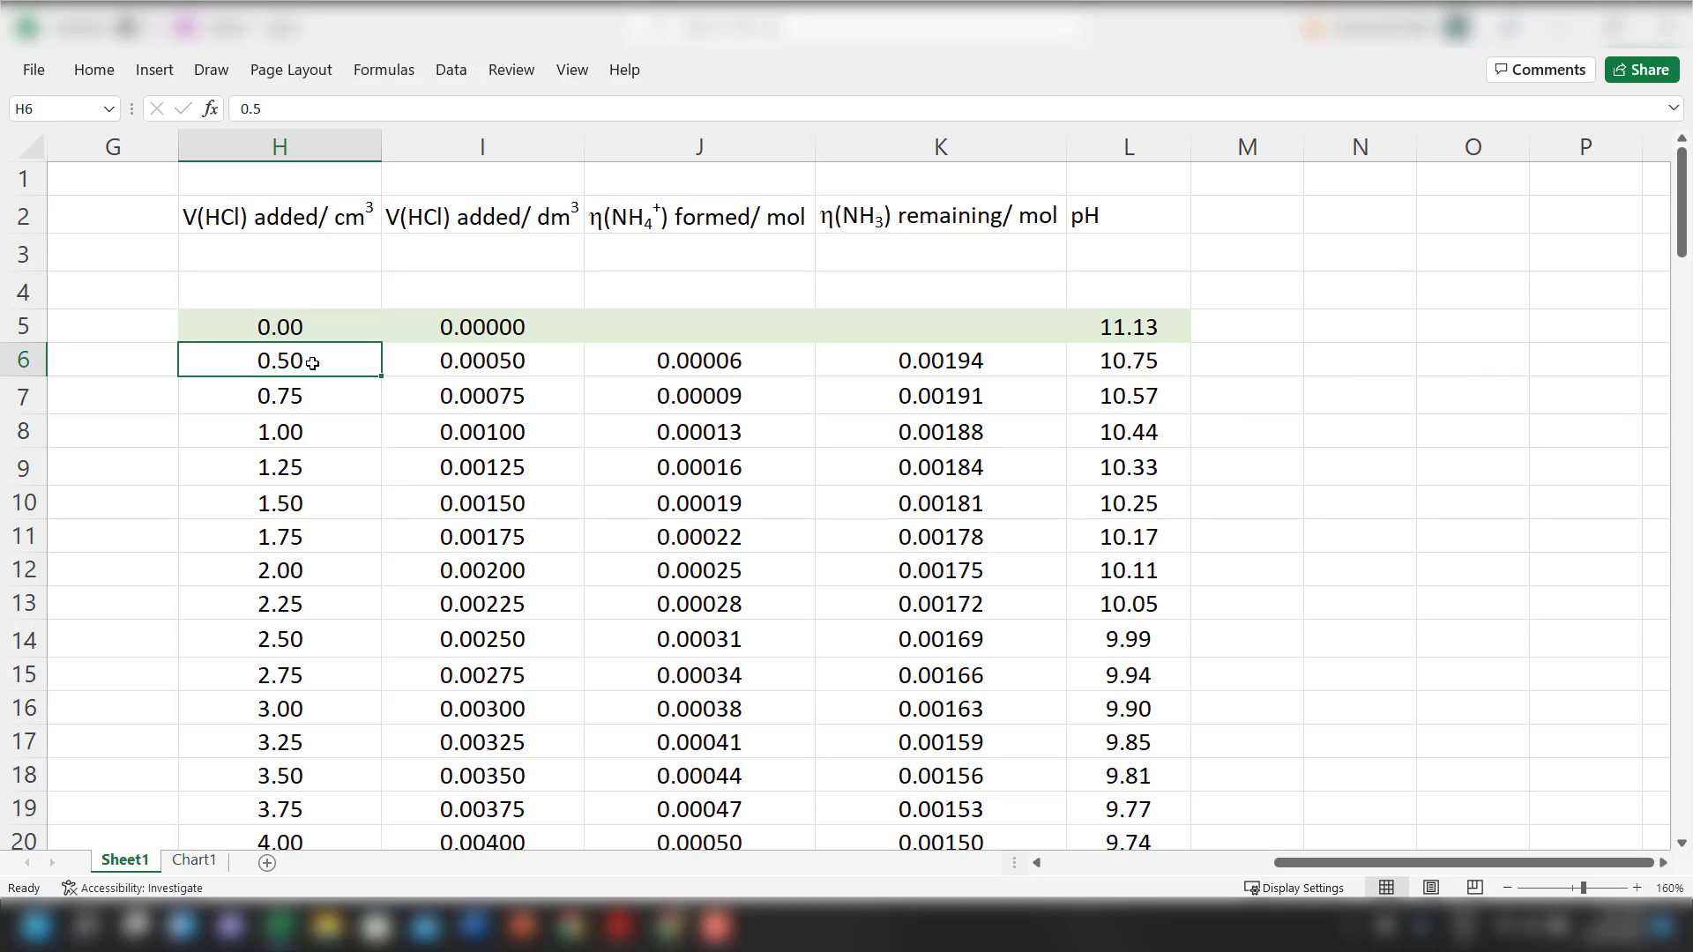
{"action": "scroll", "coordinate": [523, 457], "scroll_direction": "down", "scroll_amount": 15}
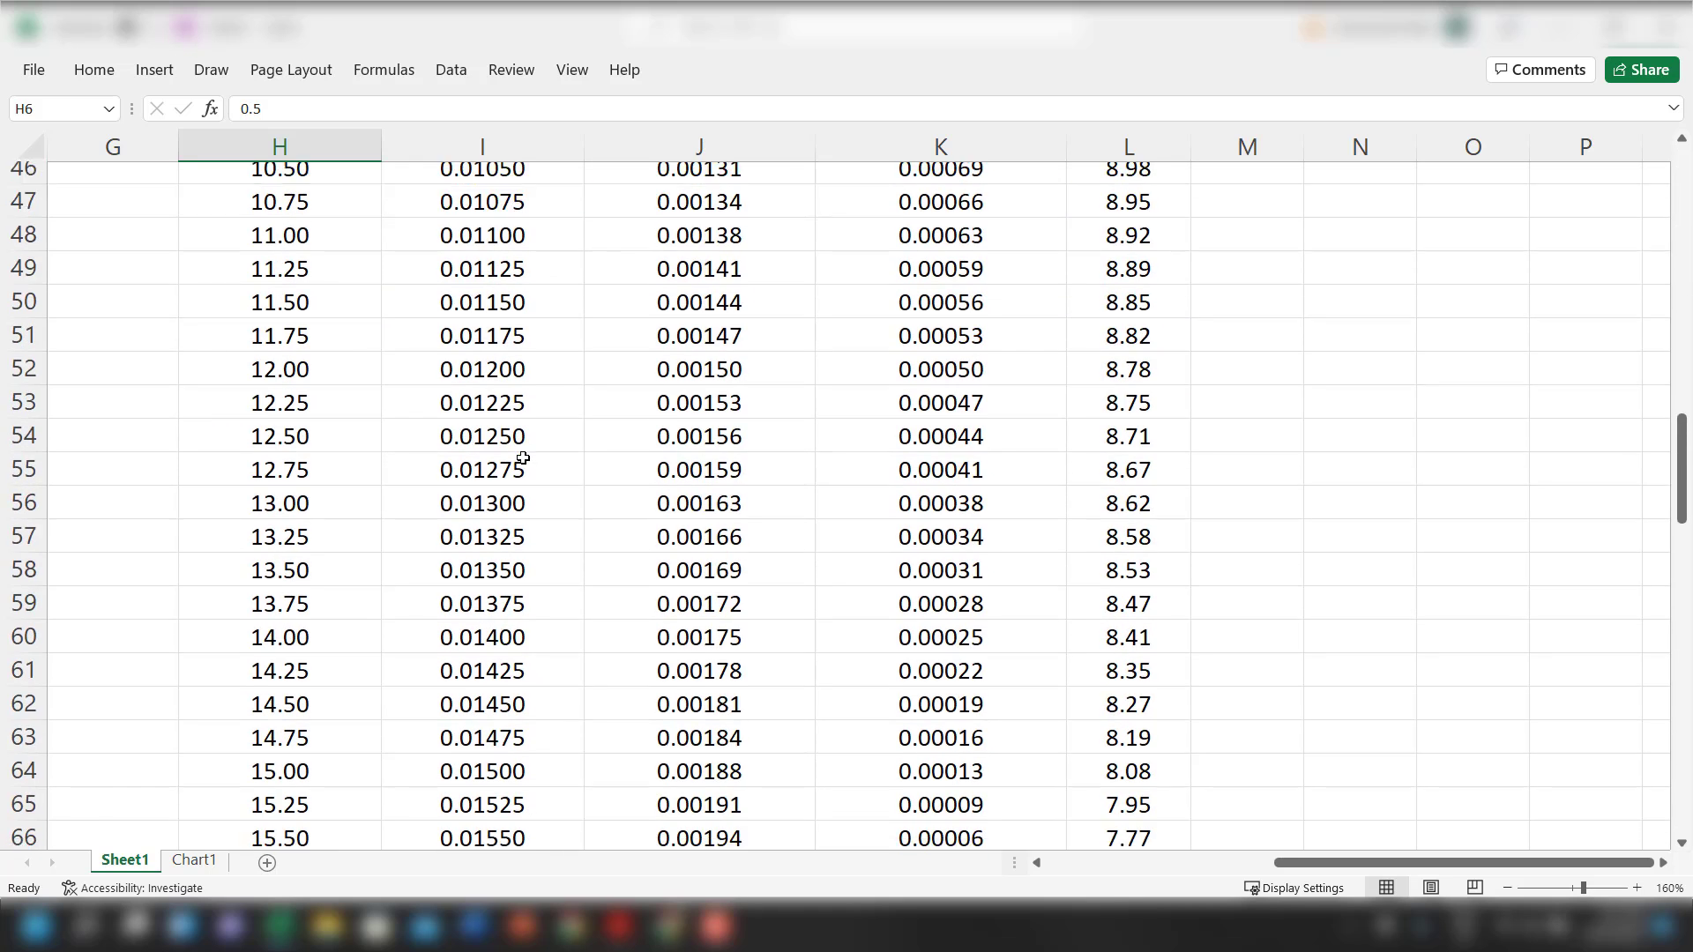
{"action": "scroll", "coordinate": [523, 458], "scroll_direction": "down", "scroll_amount": 11}
{"action": "scroll", "coordinate": [646, 367], "scroll_direction": "down", "scroll_amount": 1}
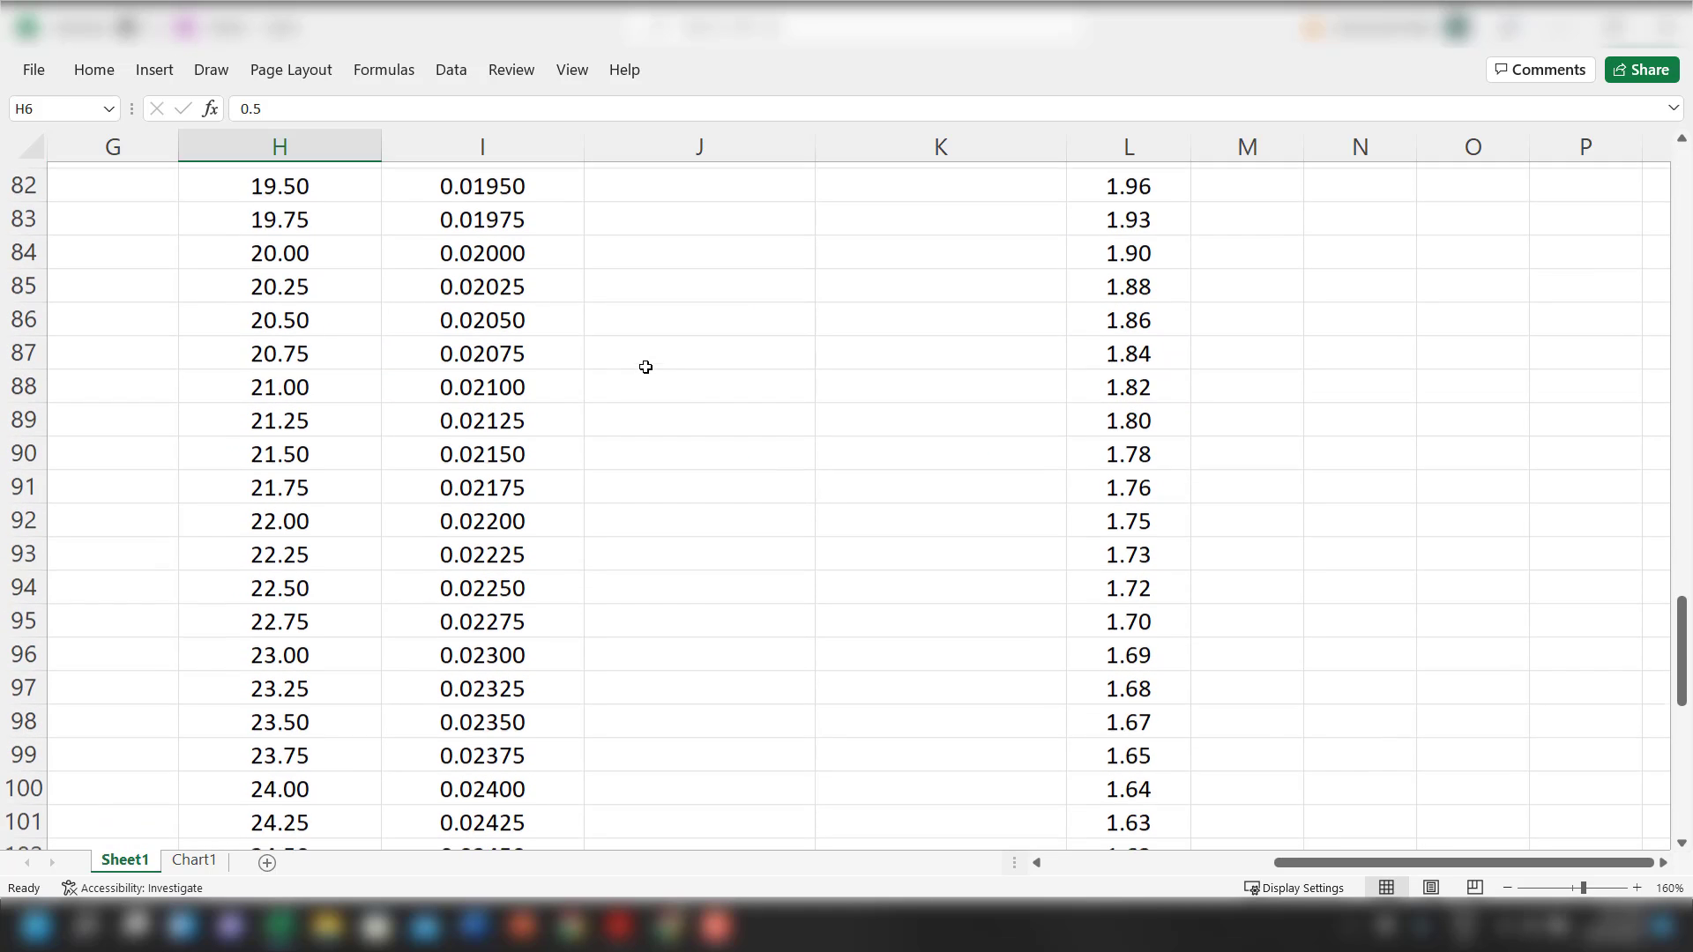
{"action": "scroll", "coordinate": [654, 366], "scroll_direction": "up", "scroll_amount": 3}
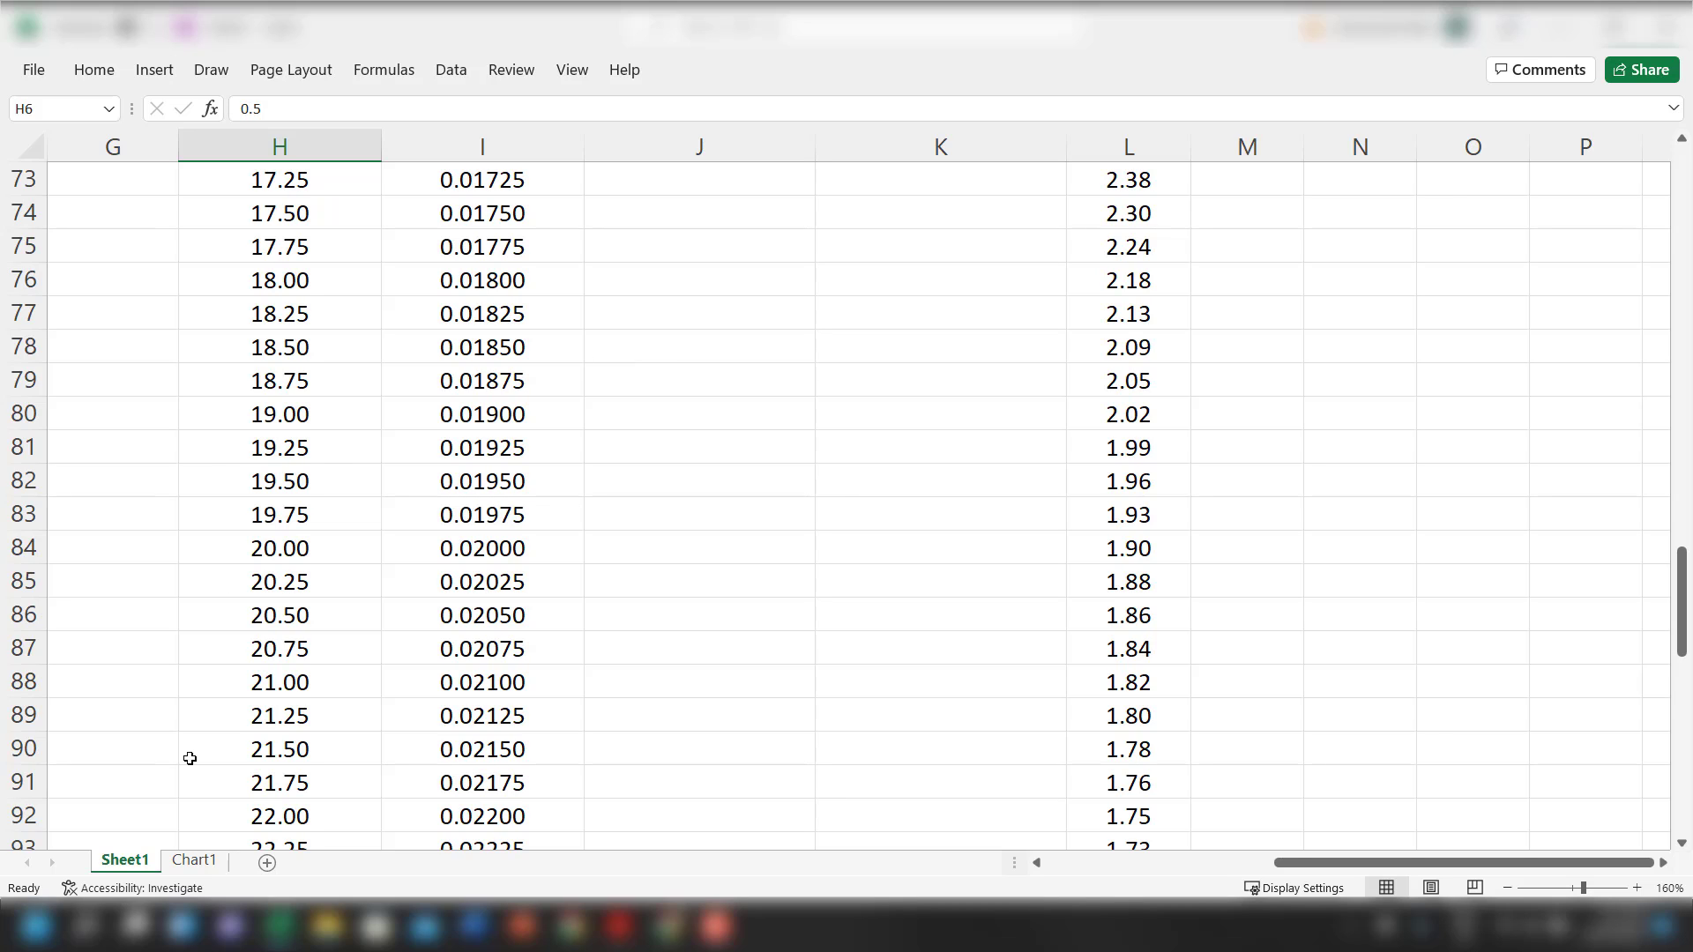
Return to the Chart1 sheet and examine the steep section of the titration curve
{"action": "left_click", "coordinate": [200, 873]}
{"action": "scroll", "coordinate": [917, 593], "scroll_direction": "up", "scroll_amount": 2}
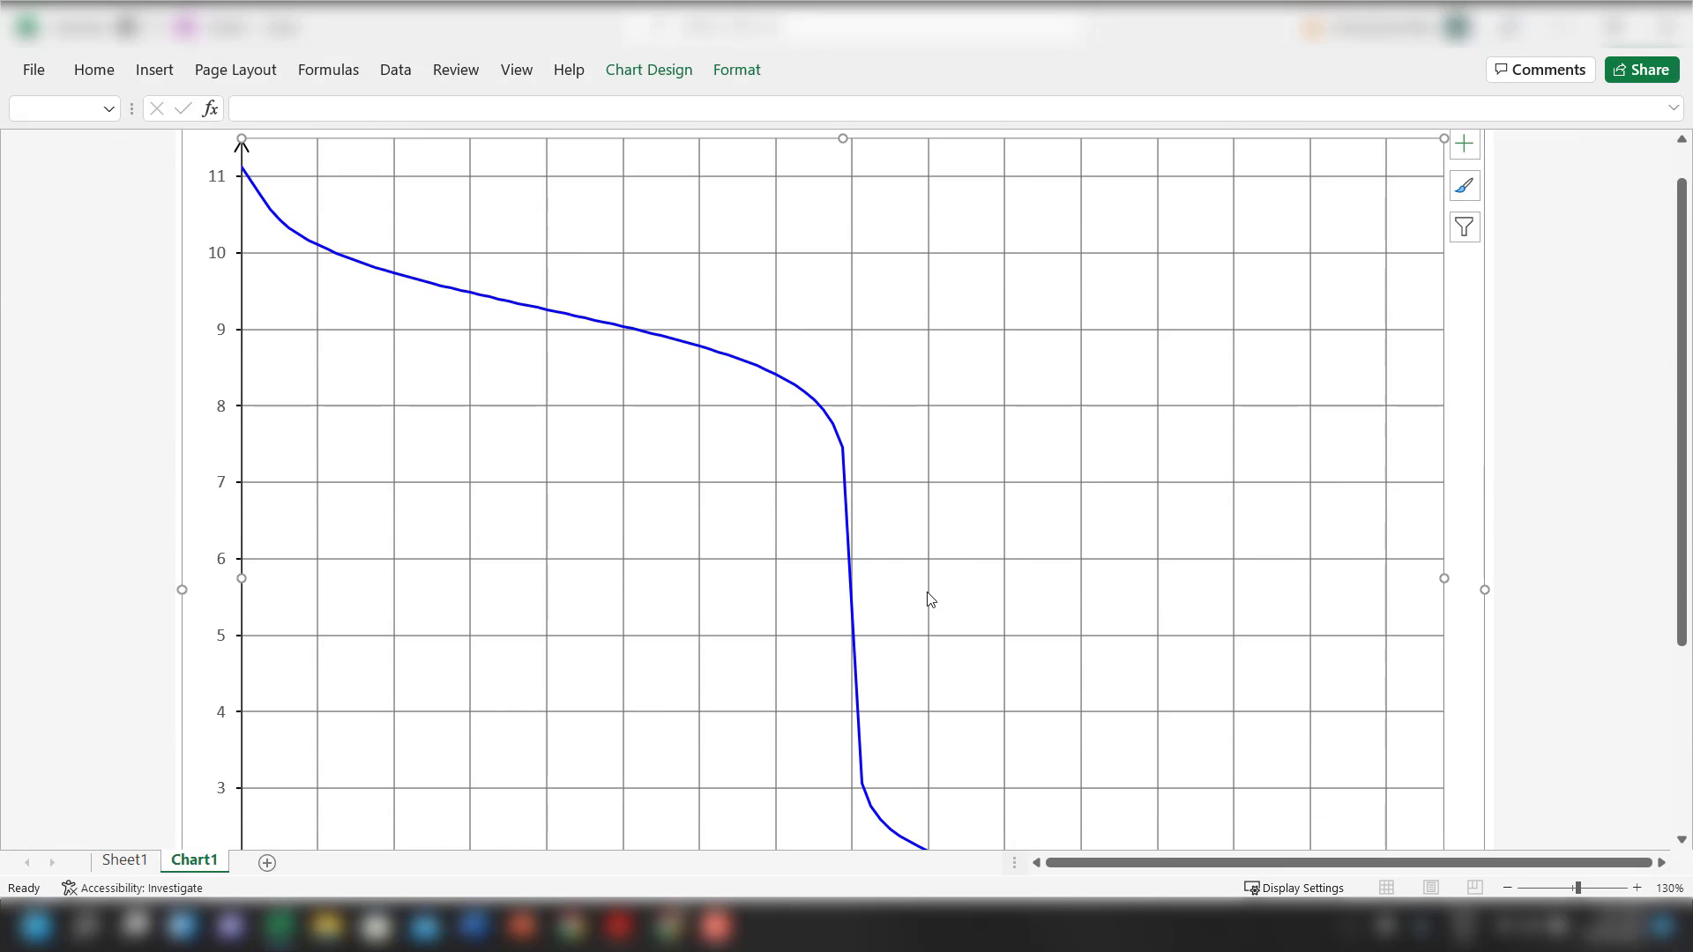
{"action": "scroll", "coordinate": [928, 599], "scroll_direction": "down", "scroll_amount": 1}
{"action": "scroll", "coordinate": [929, 599], "scroll_direction": "down", "scroll_amount": 1}
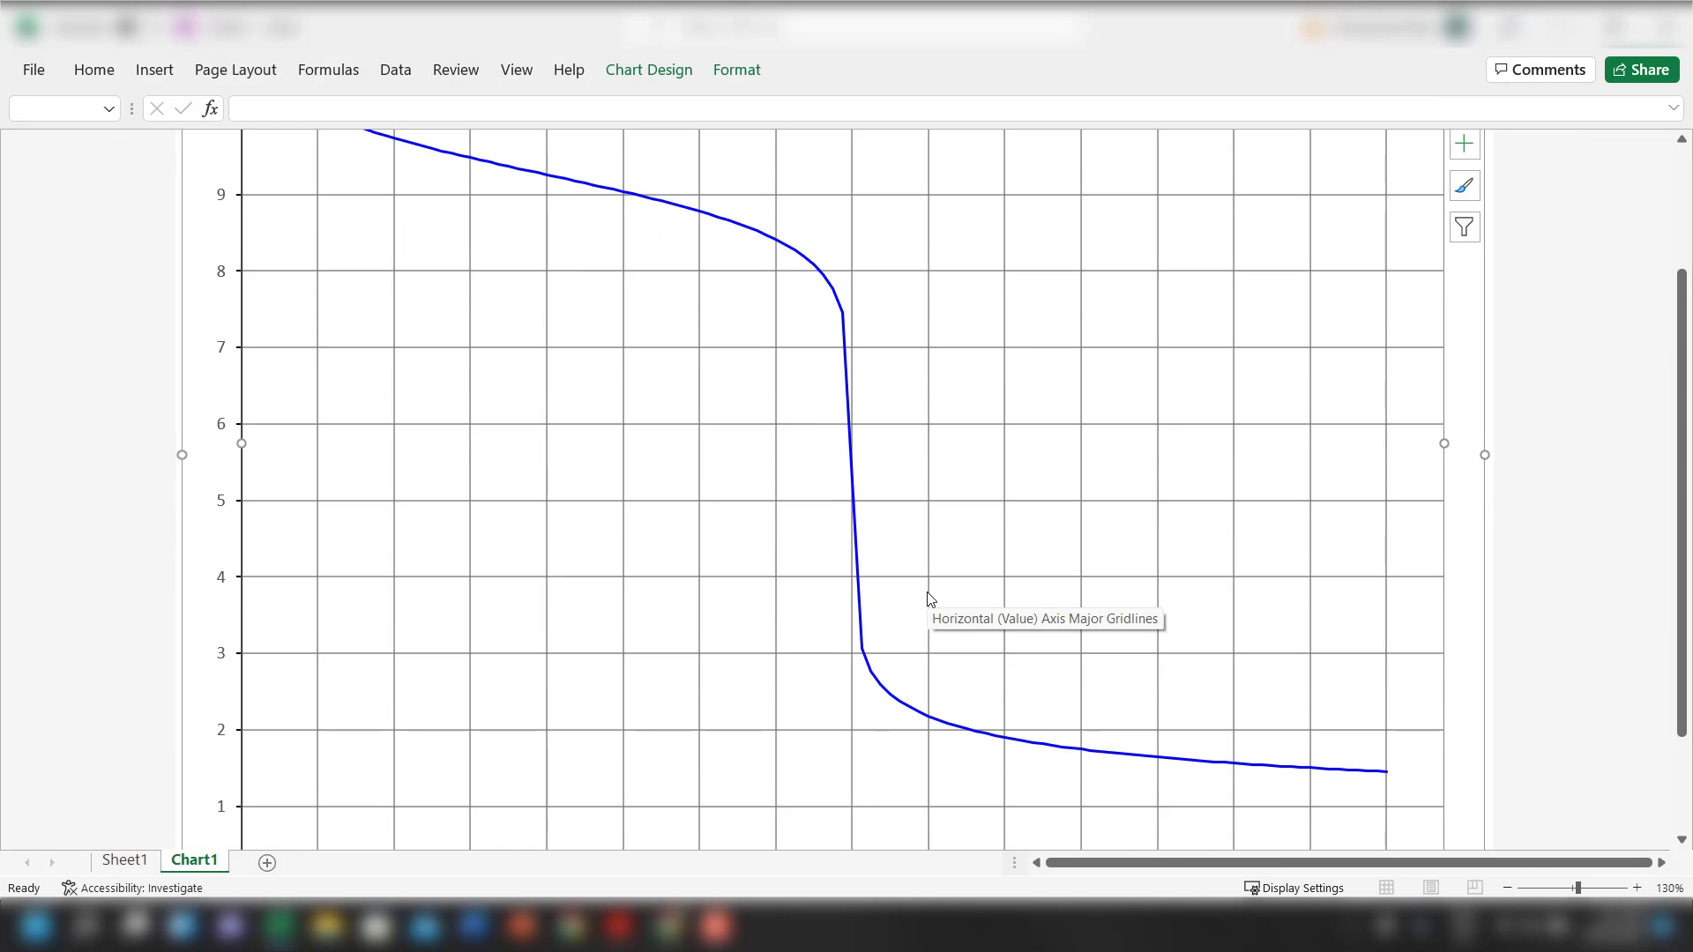